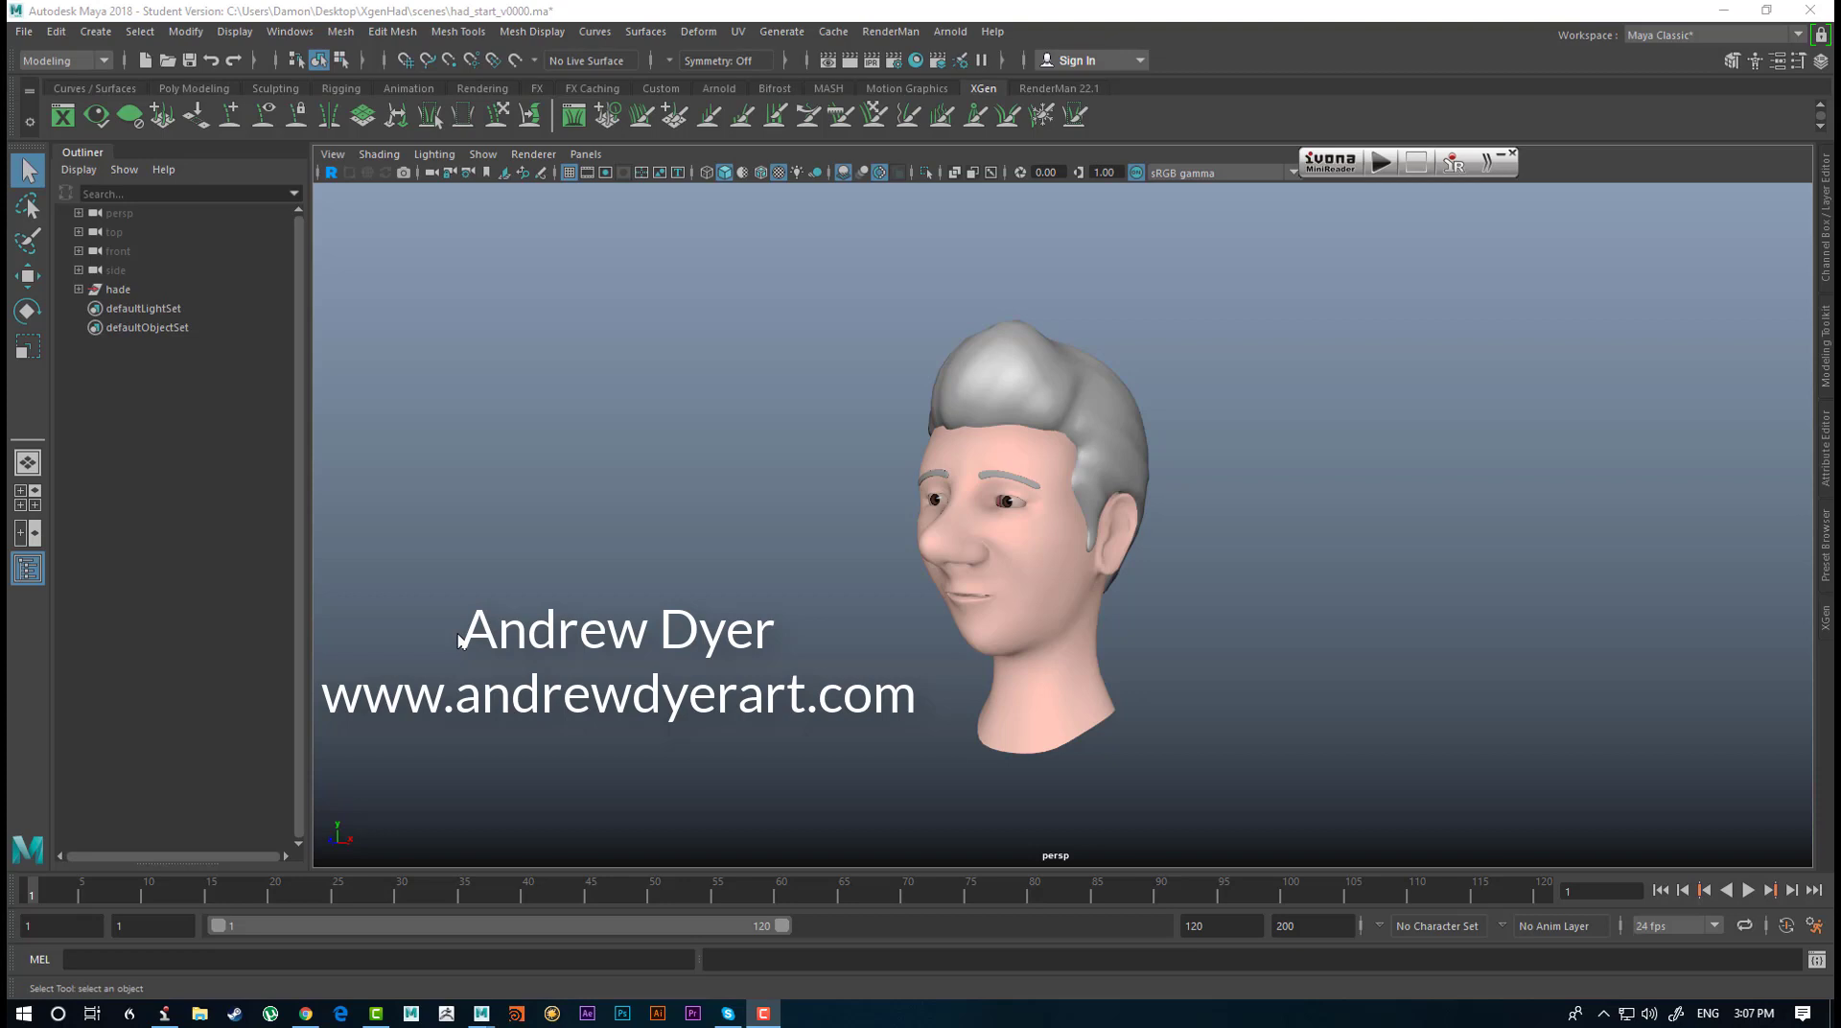
Examine the head model and its sculpted hair from the front and both sides.
left_click_drag(1155, 670, 871, 608, "alt")
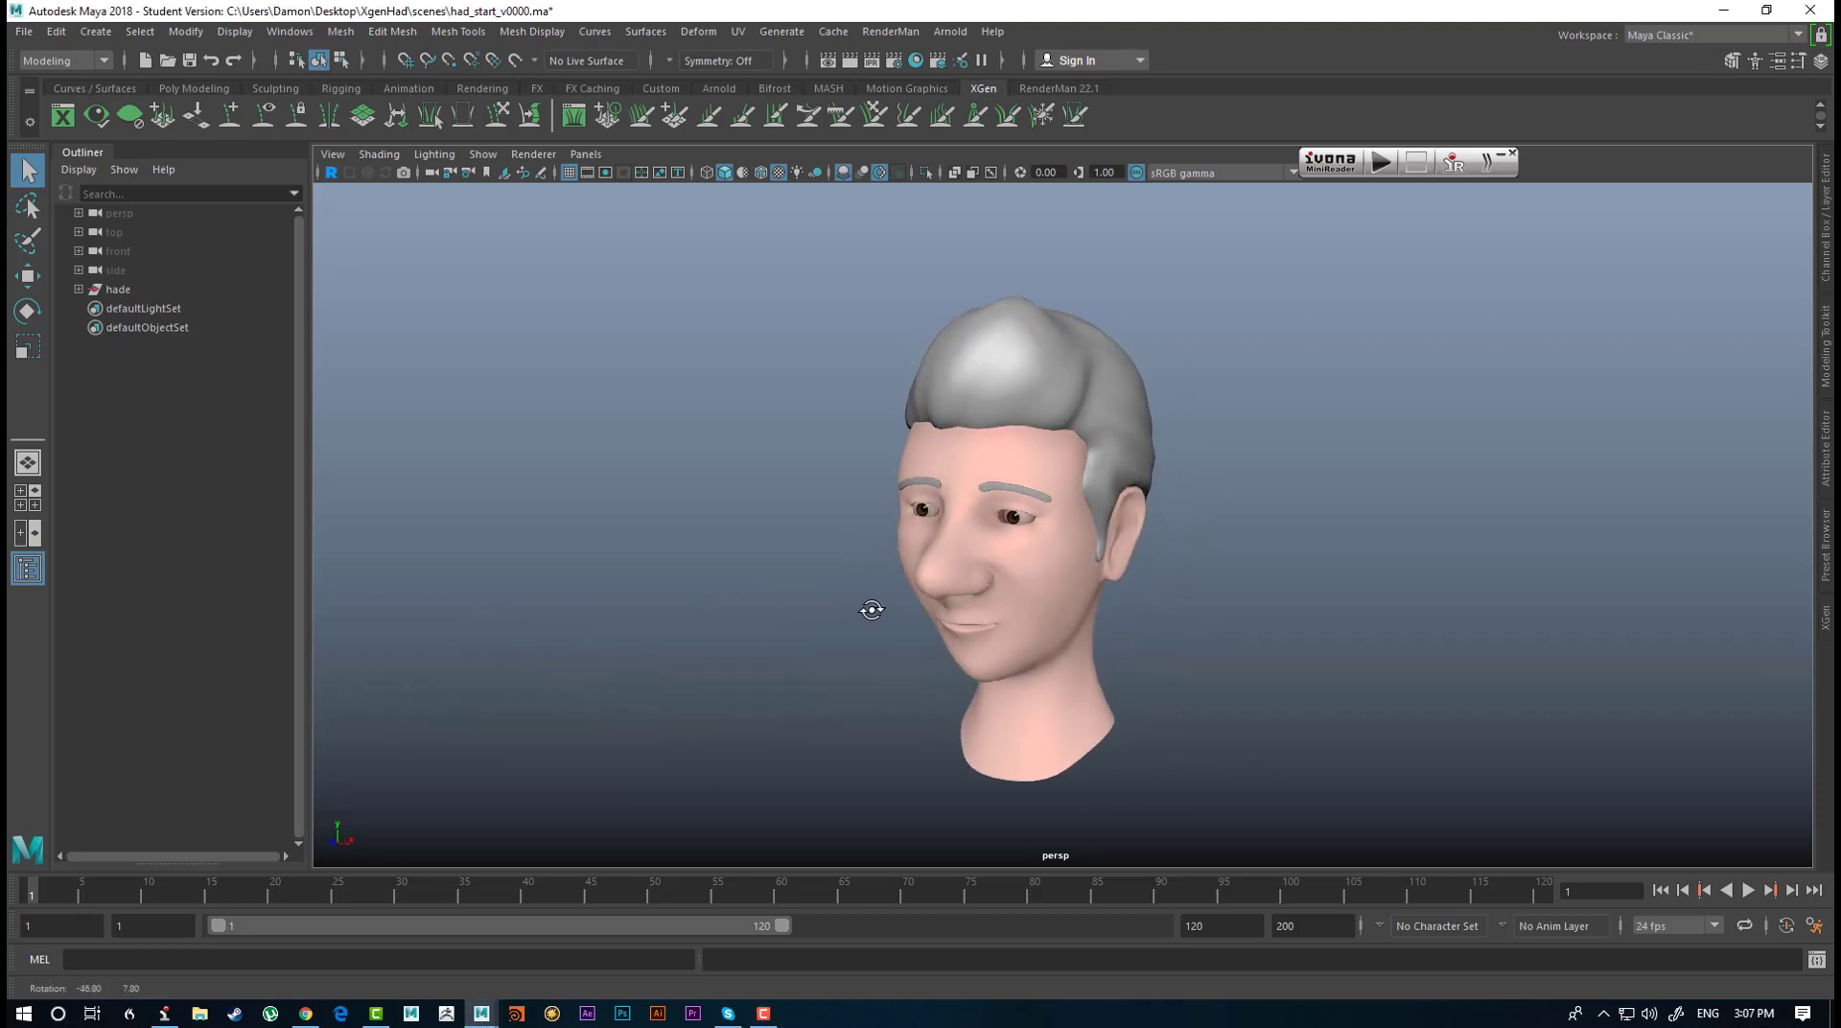
middle_click_drag(871, 608, 956, 656, "alt")
left_click_drag(957, 656, 929, 690, "alt")
right_click_drag(929, 691, 1017, 721, "alt")
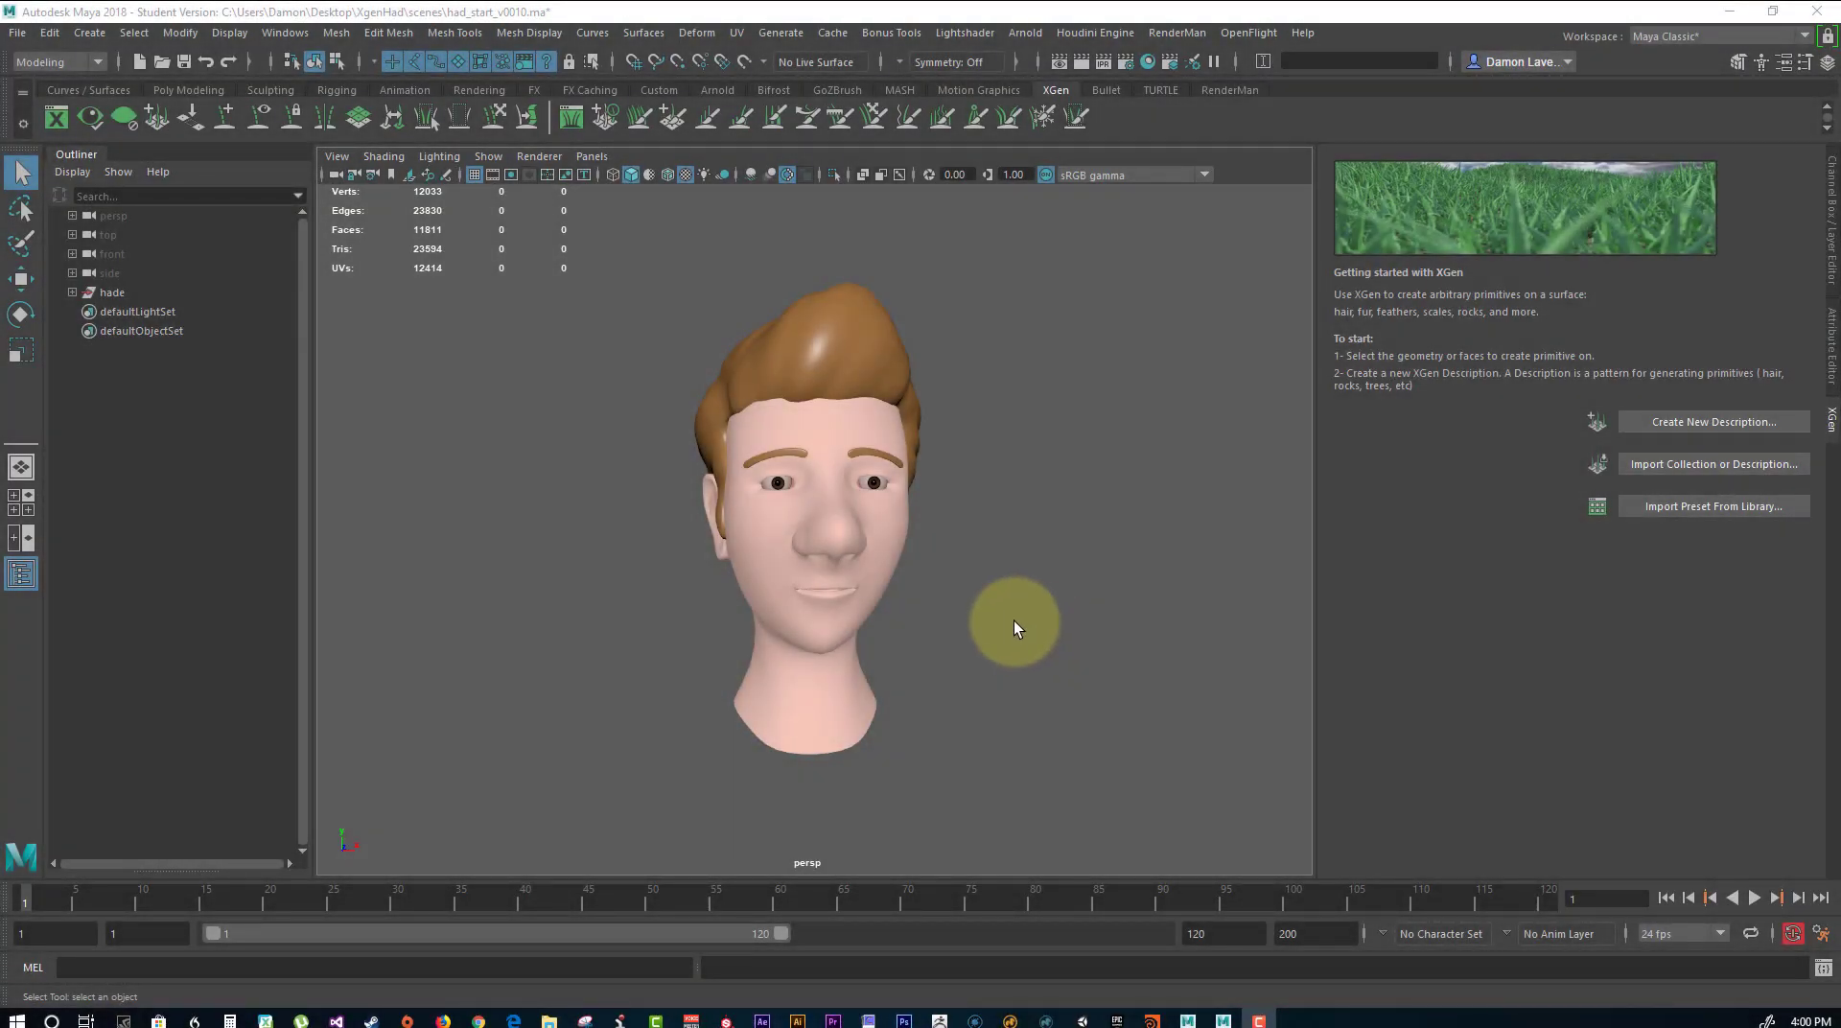
left_click_drag(1096, 520, 1022, 538, "alt")
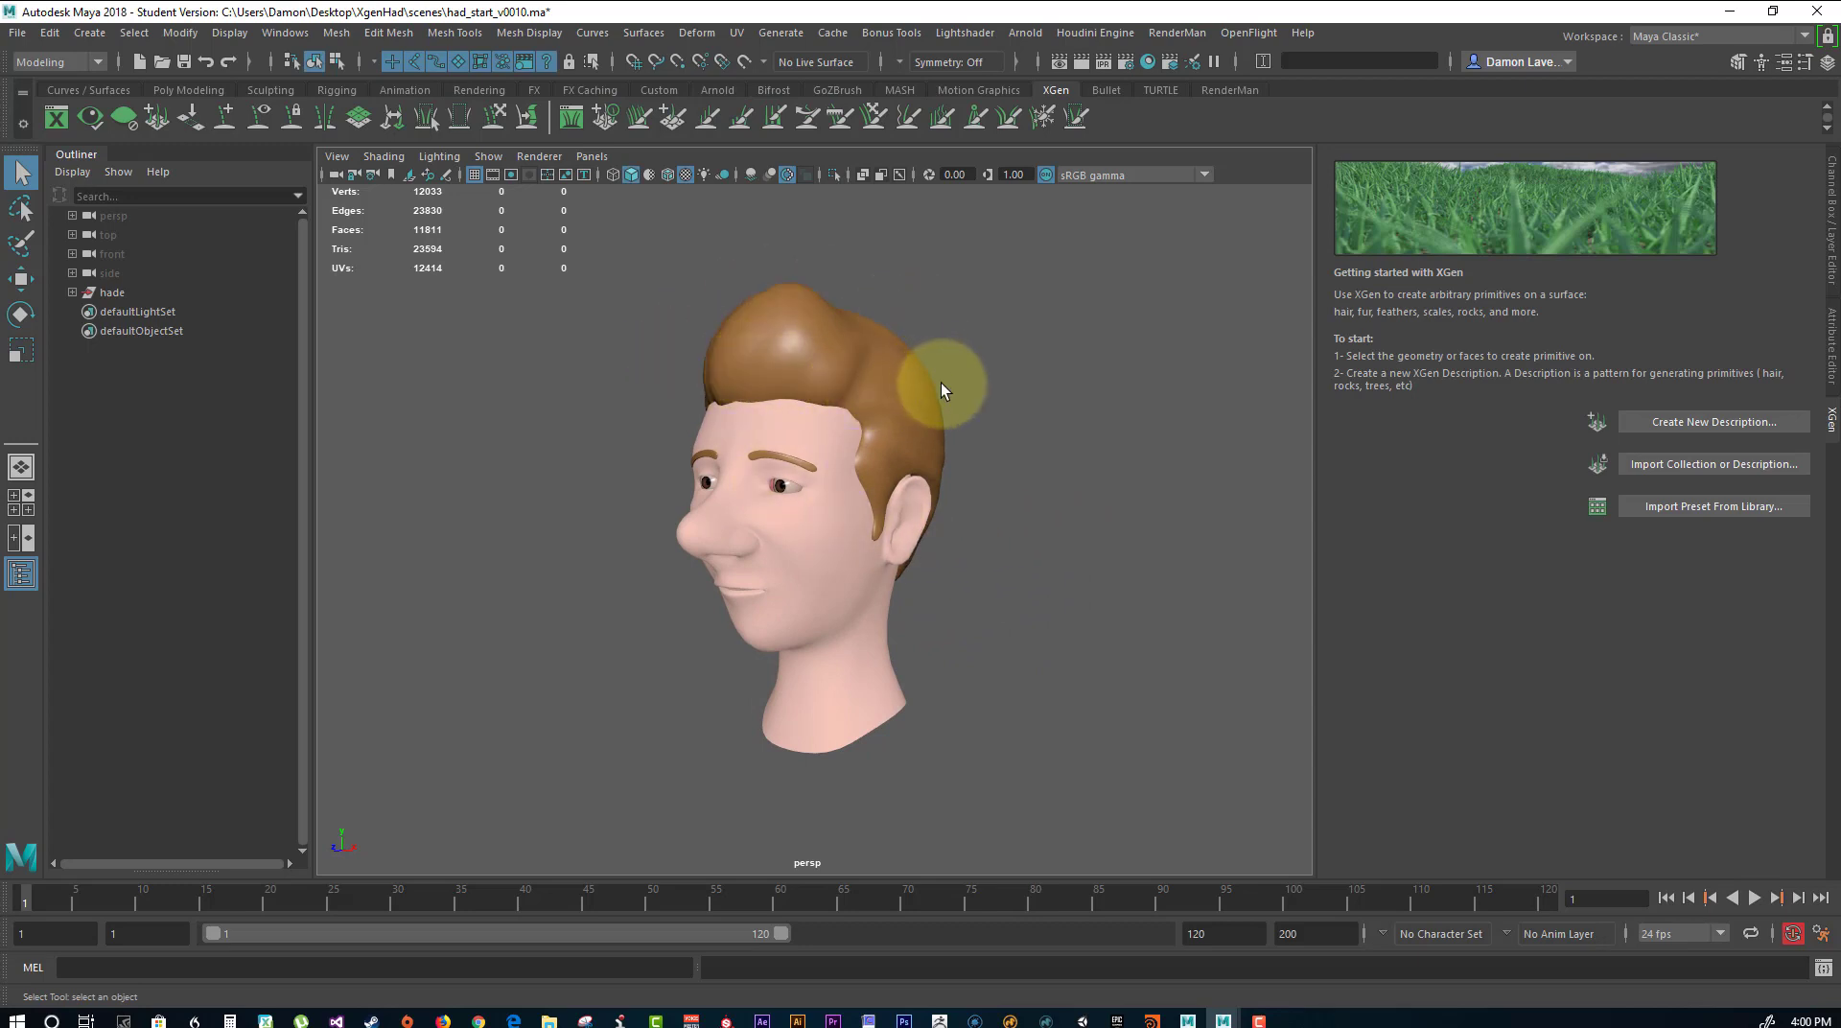
left_click_drag(854, 378, 910, 387, "alt")
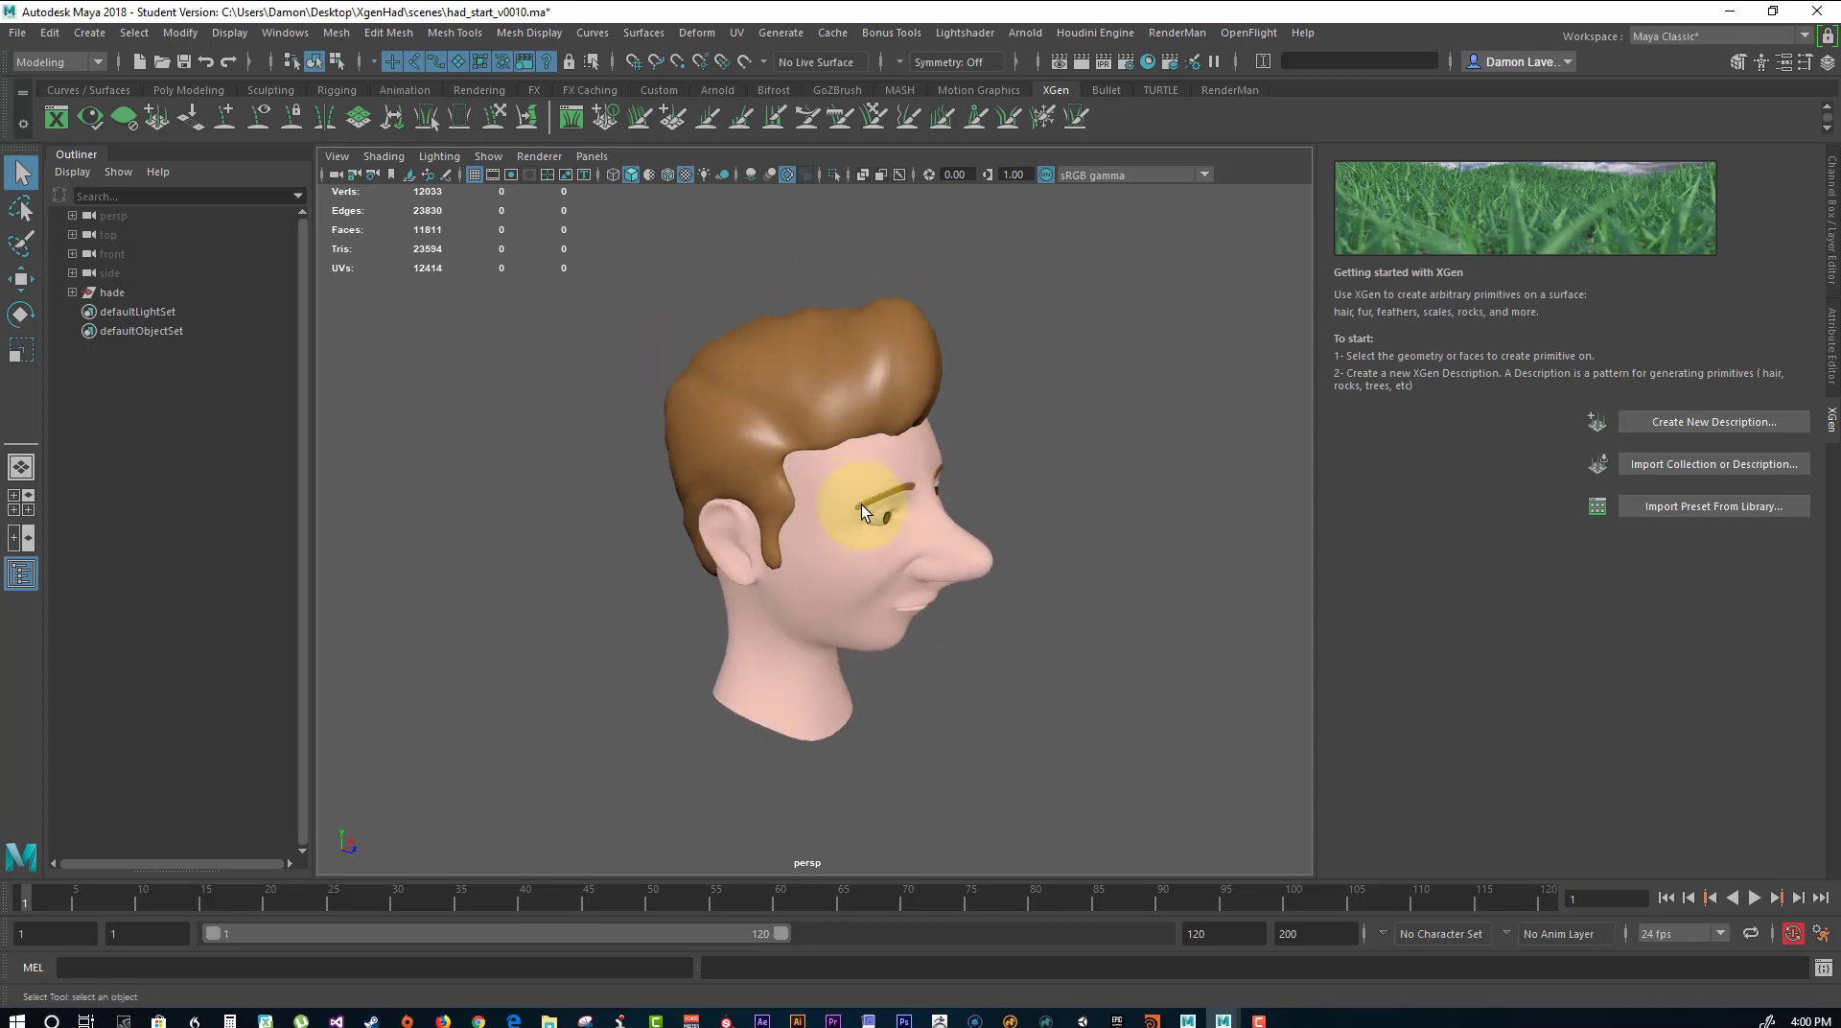
left_click_drag(1076, 443, 875, 521, "alt")
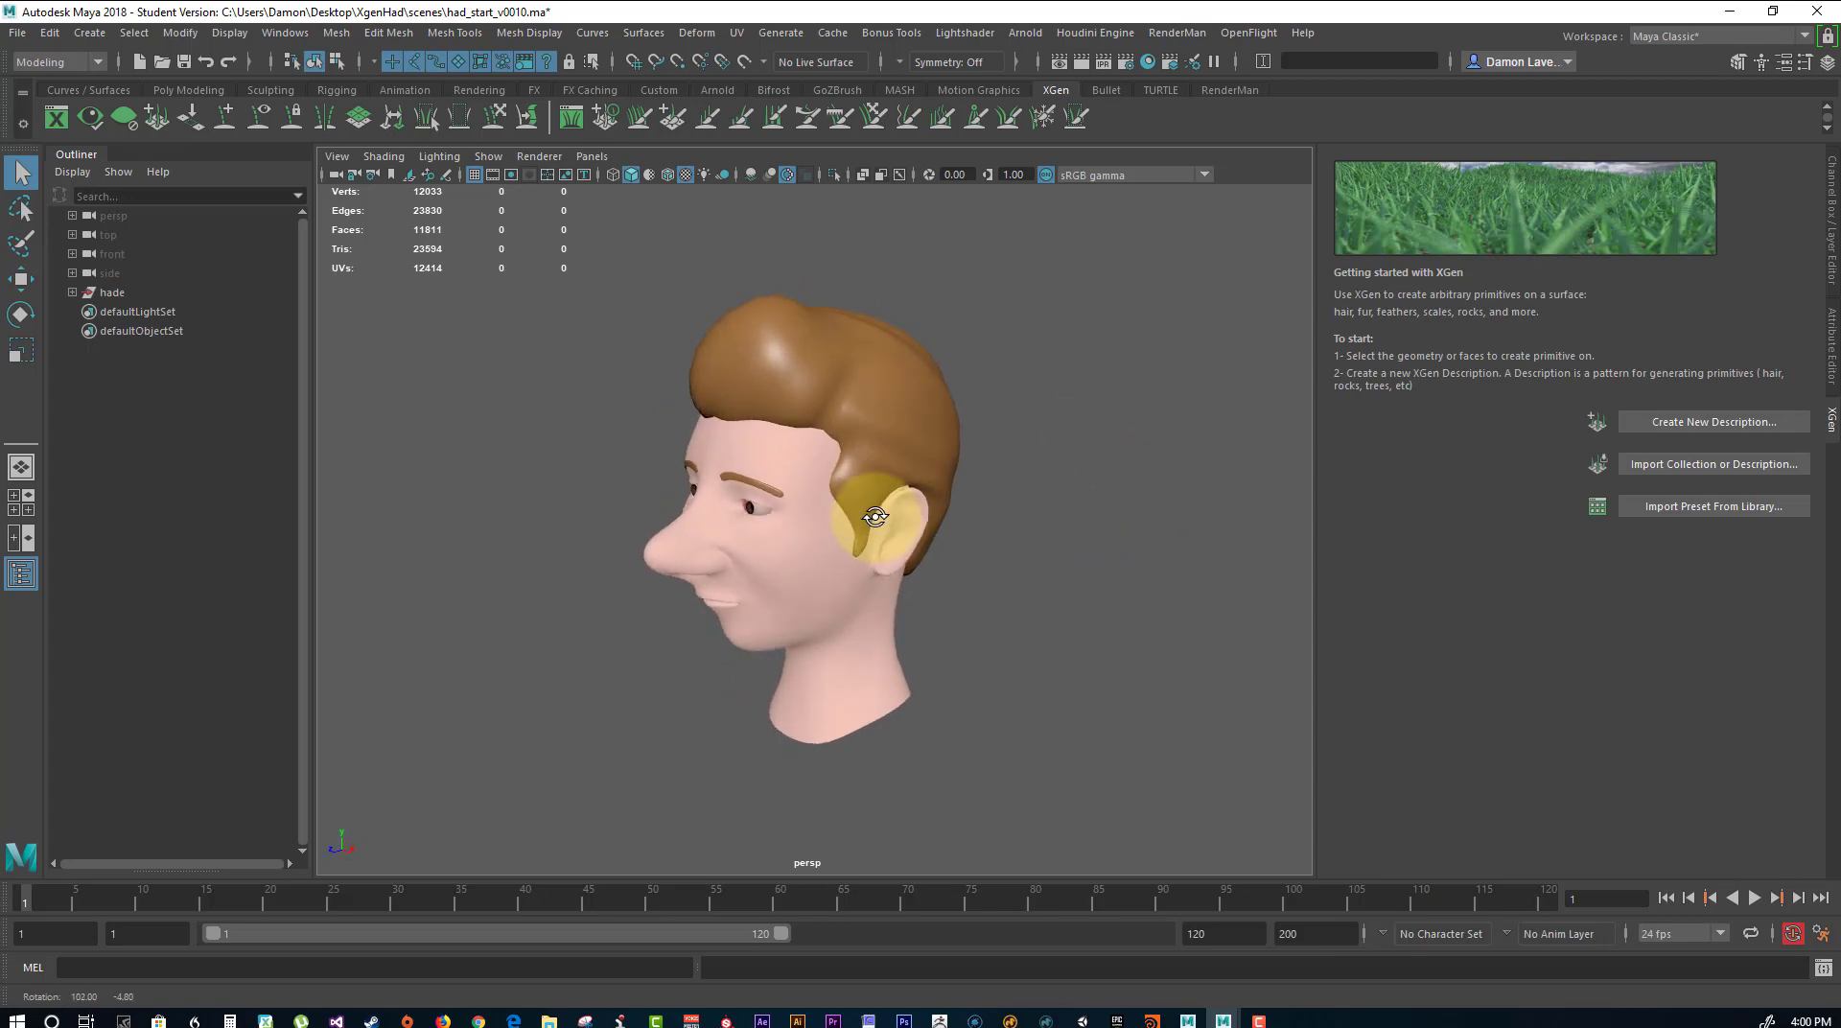
right_click_drag(876, 522, 914, 534, "alt")
middle_click_drag(914, 534, 914, 537, "alt")
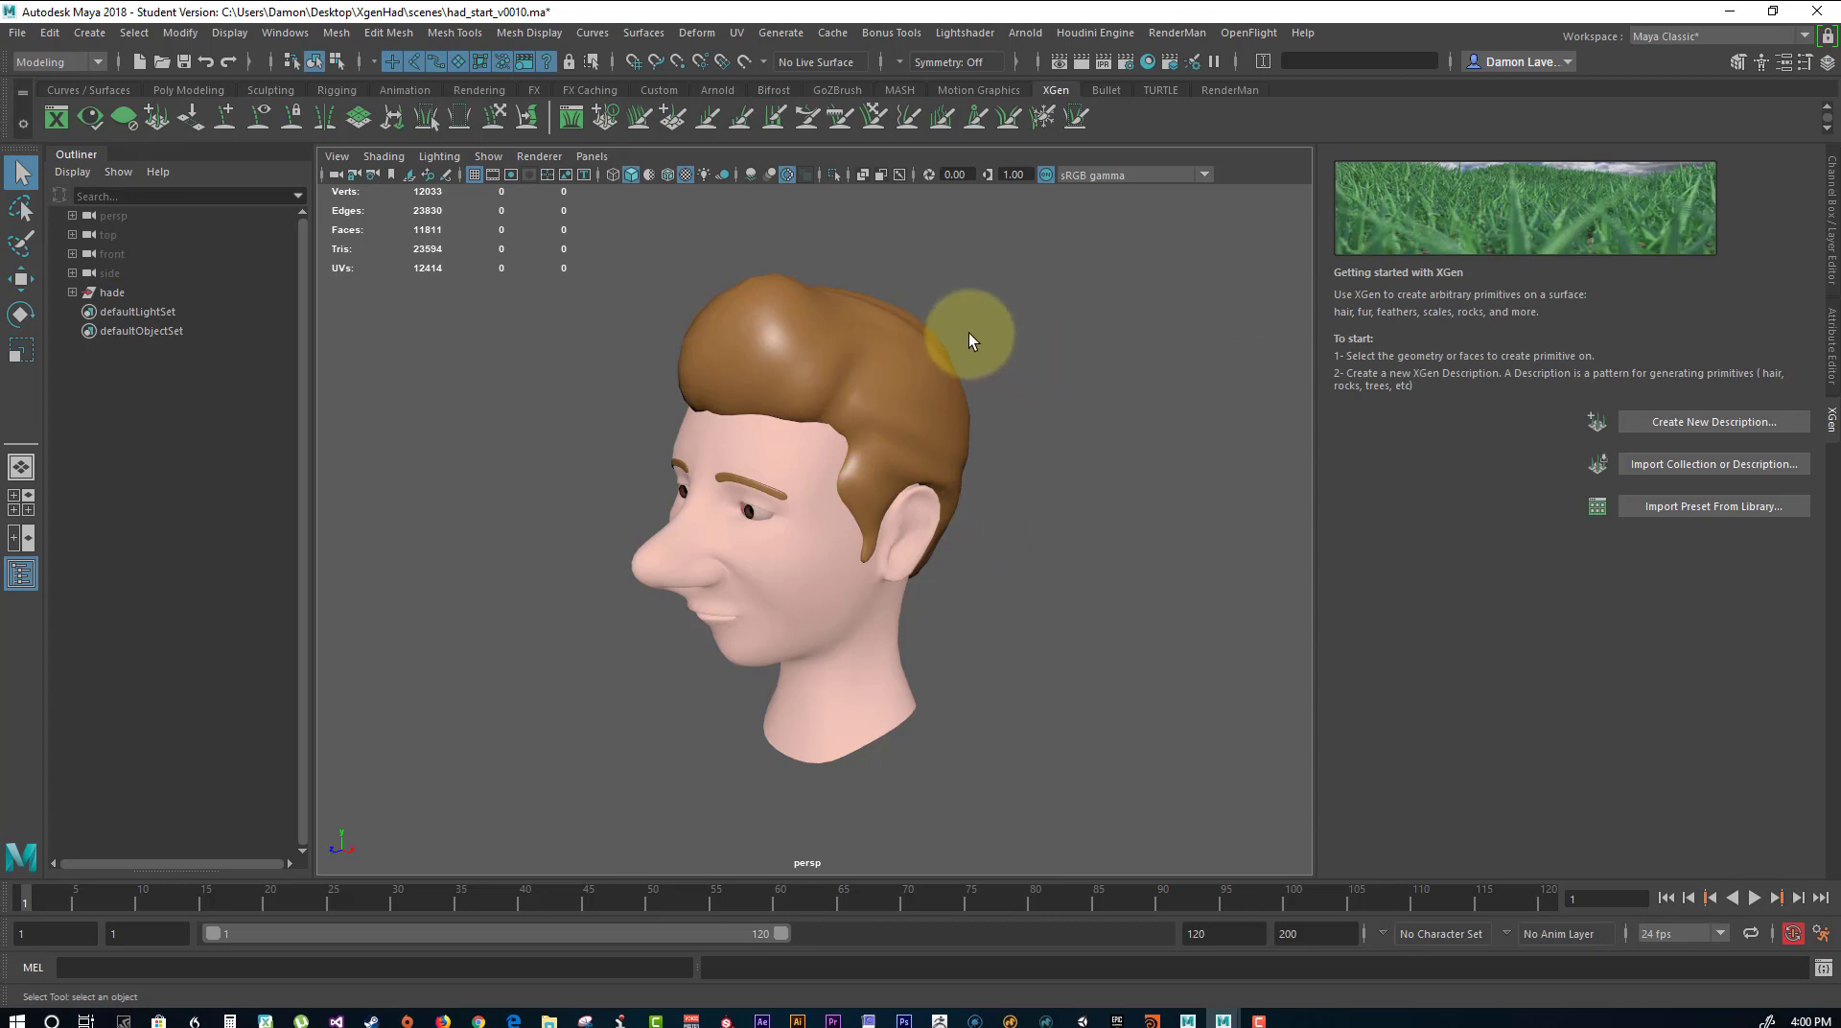
left_click_drag(970, 336, 1050, 408, "alt")
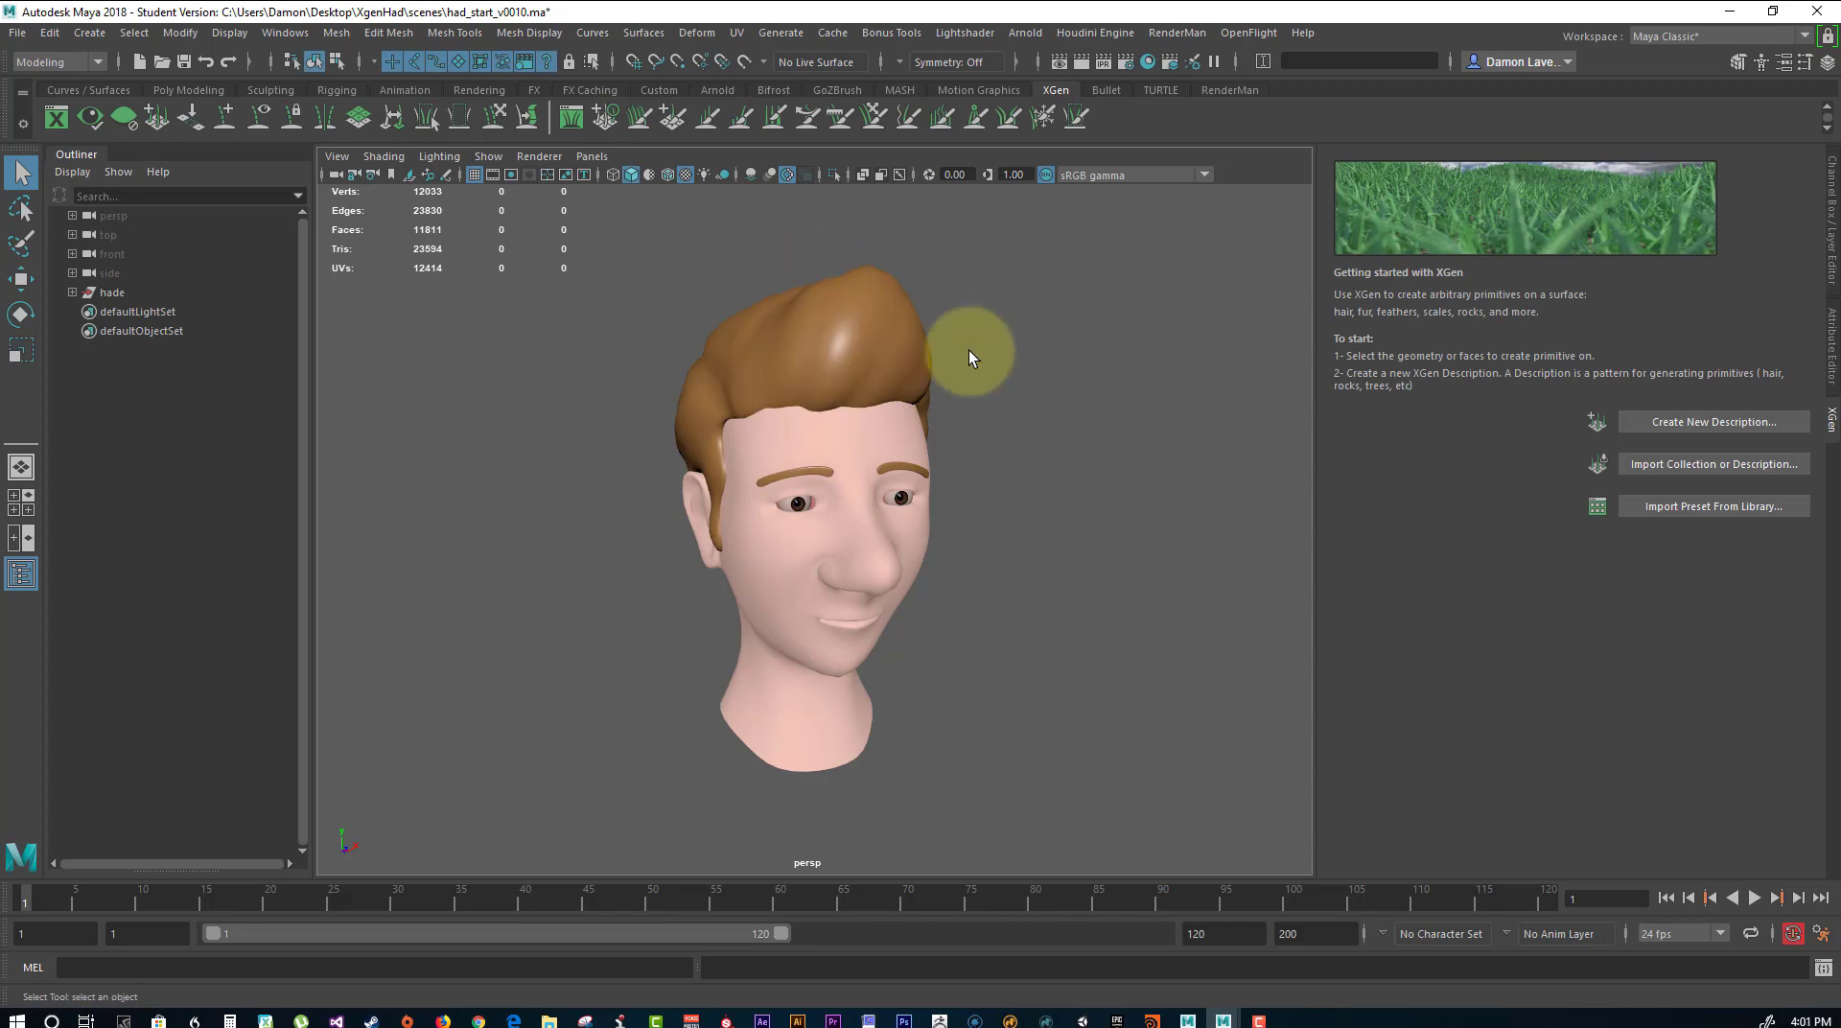
left_click_drag(970, 351, 1007, 331, "alt")
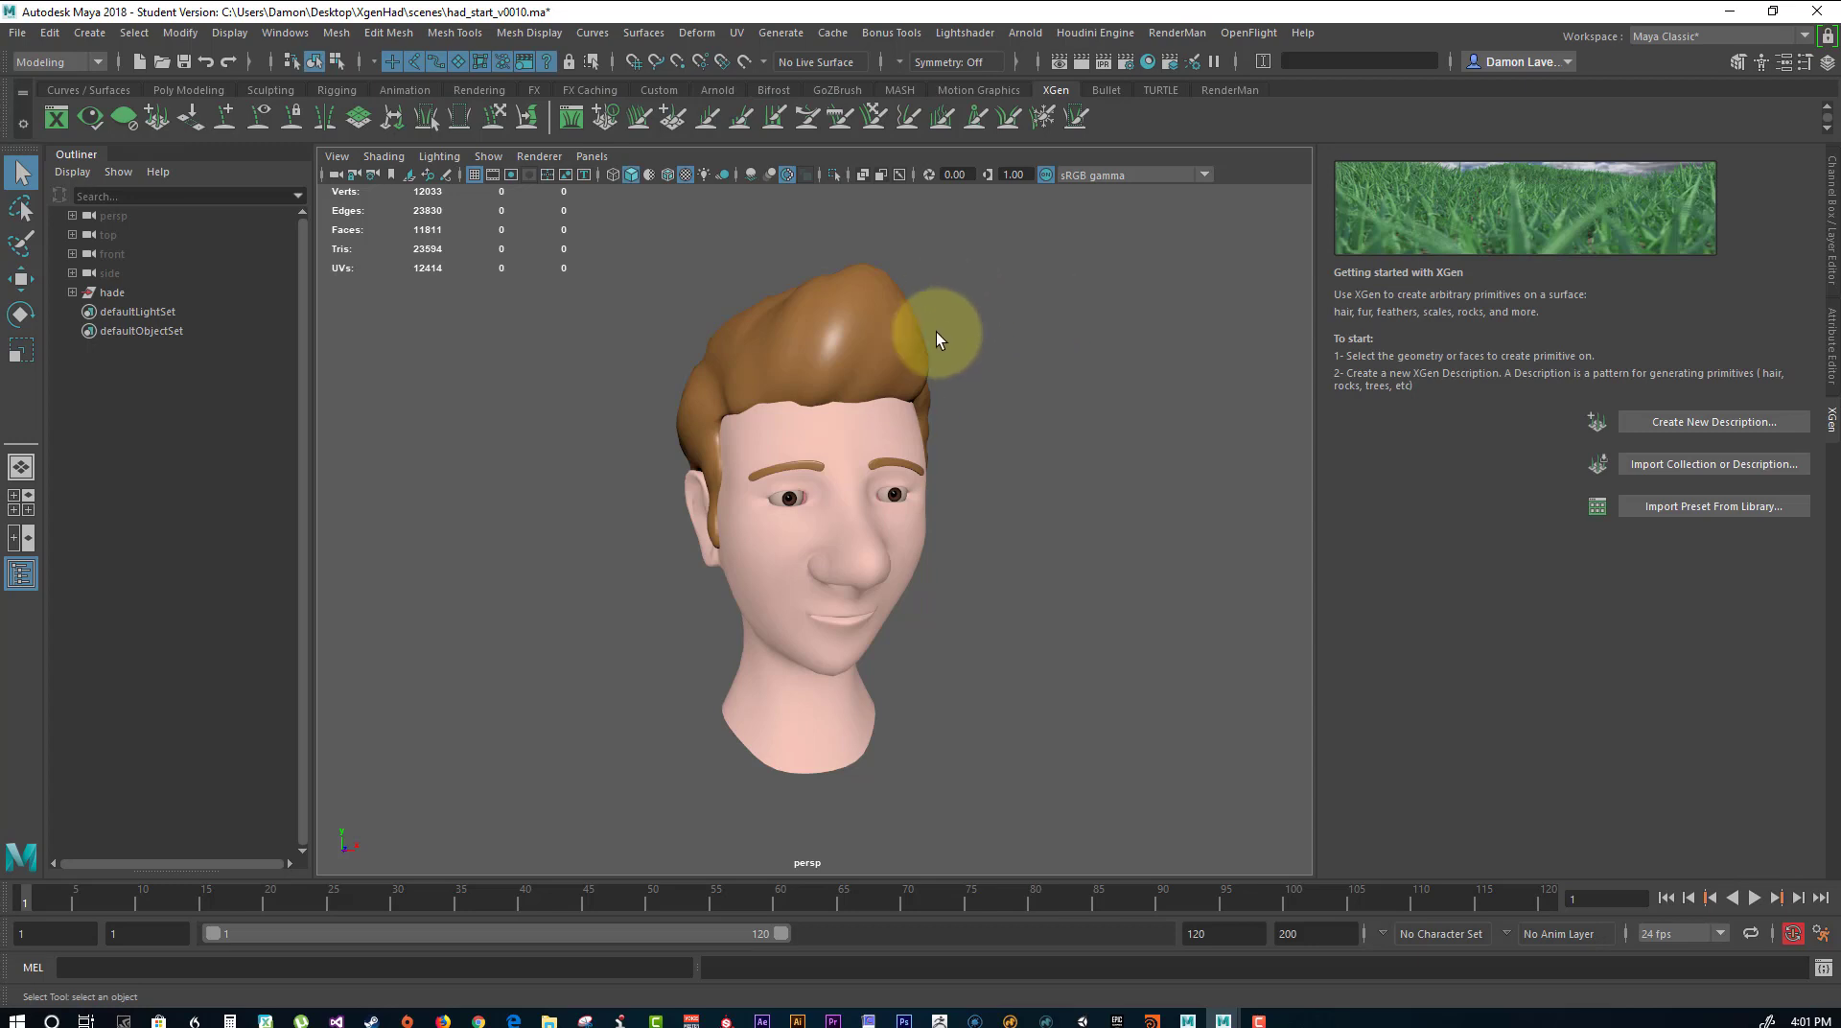
left_click_drag(1000, 436, 970, 425, "alt")
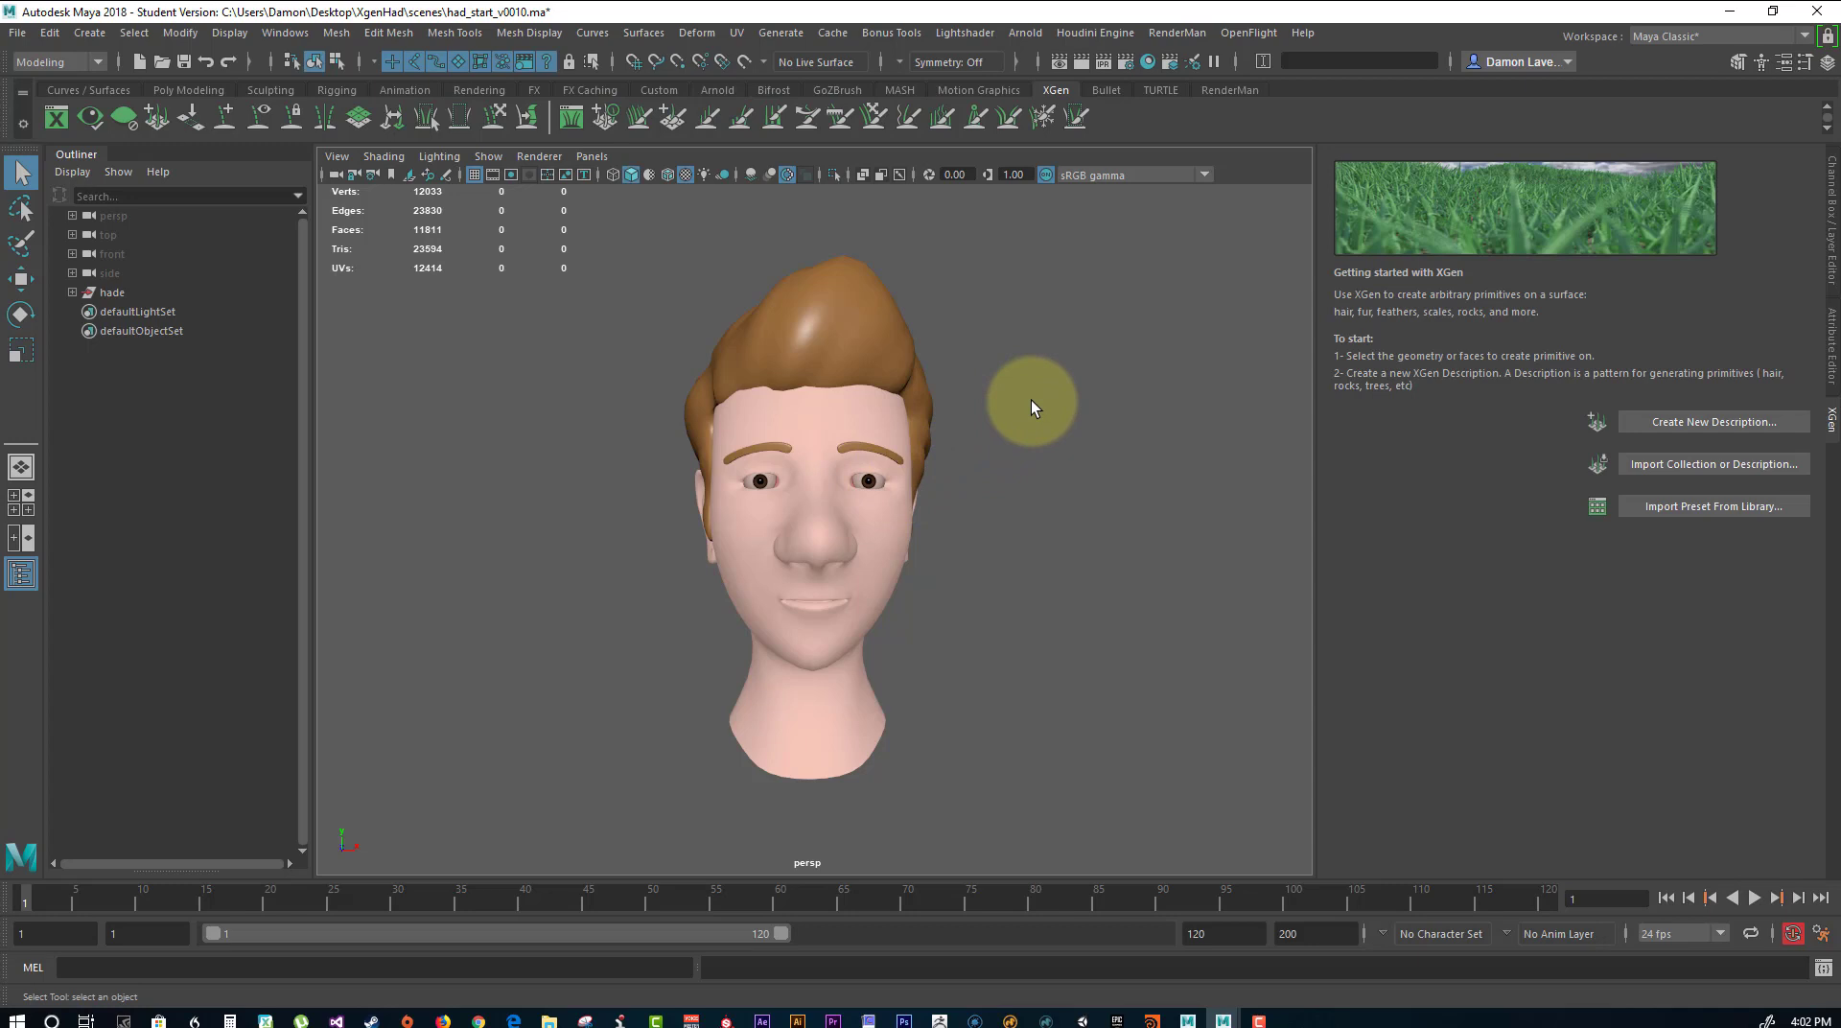
Set the current project to the XgenHad folder on the desktop.
left_click(17, 32)
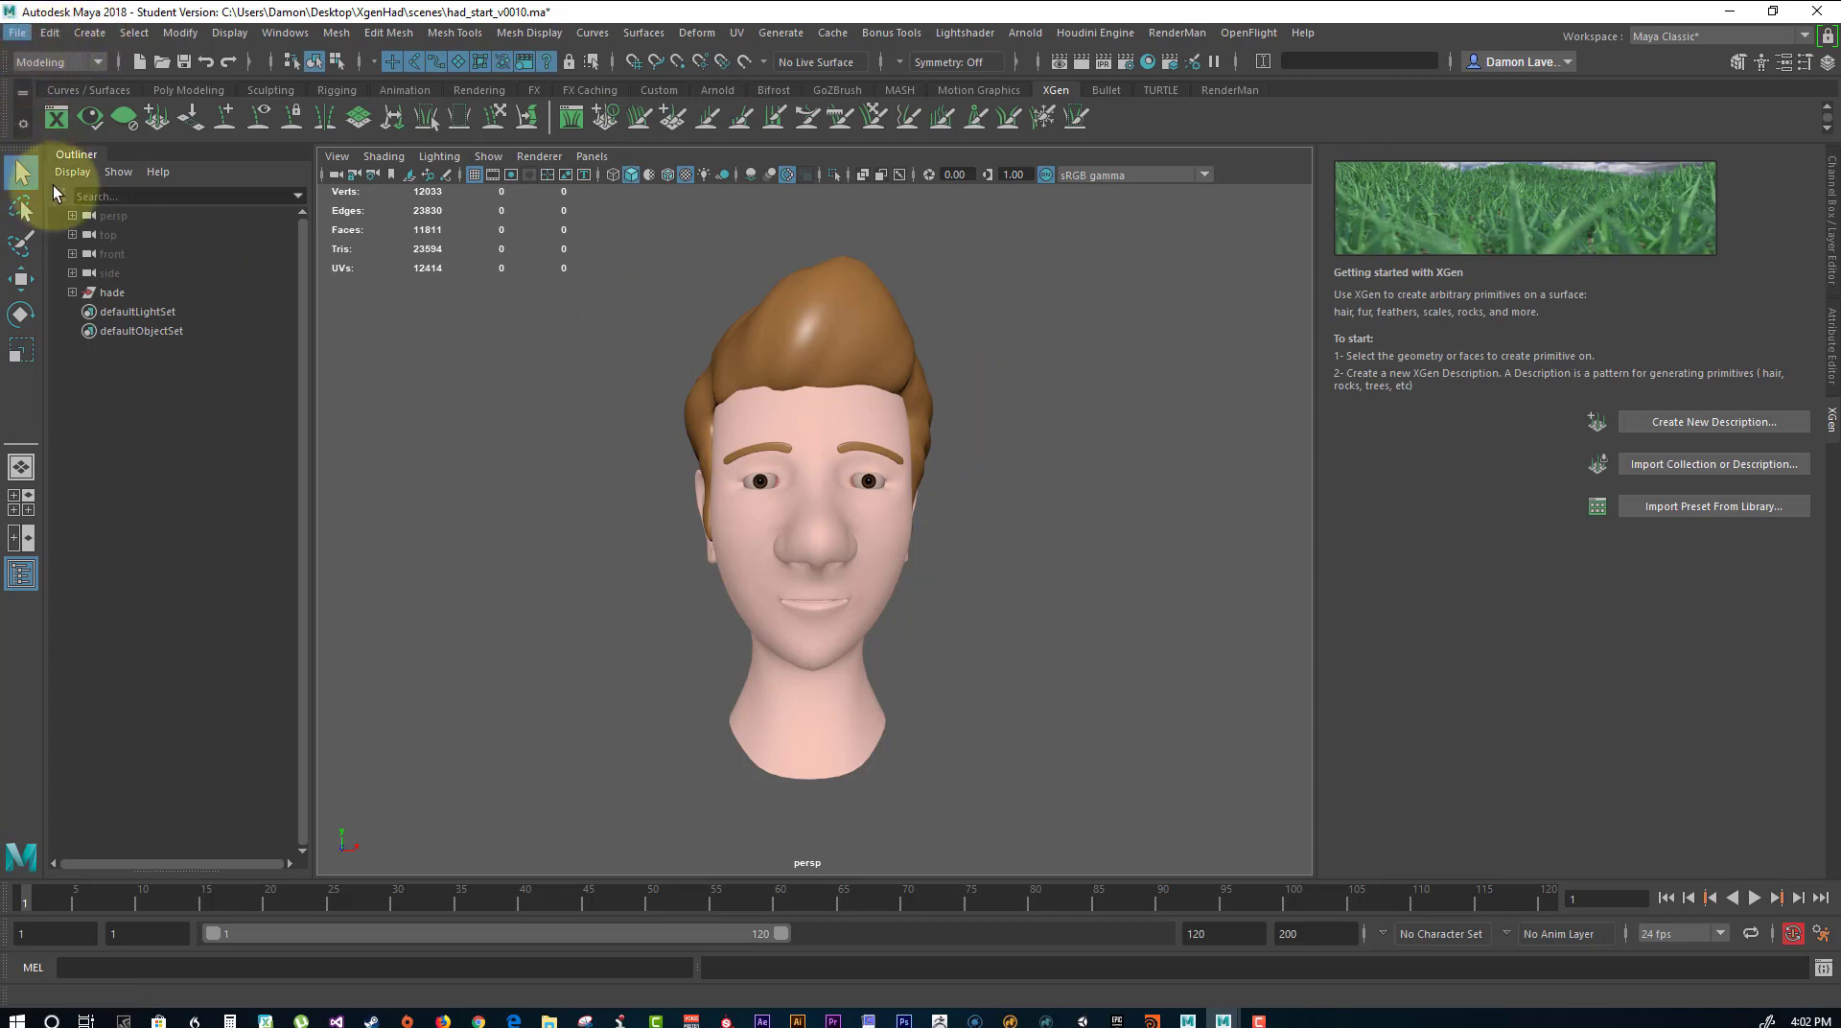
left_click(18, 33)
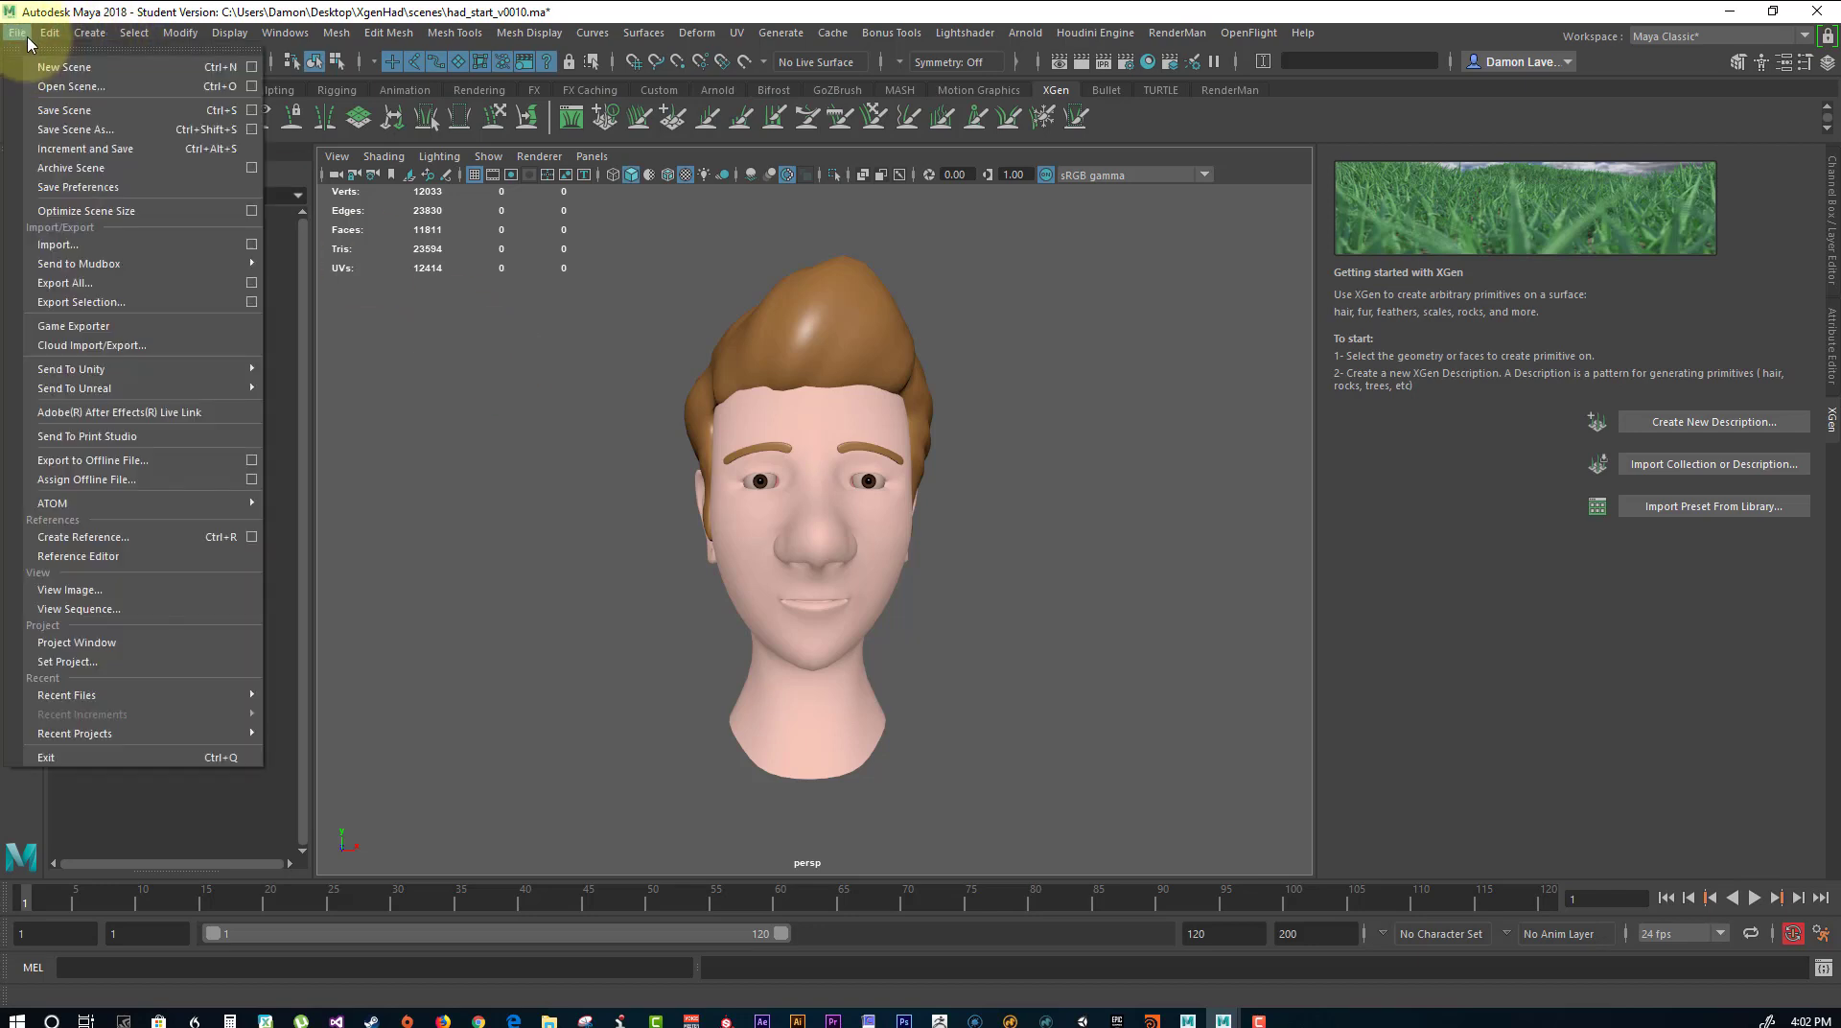
left_click(115, 662)
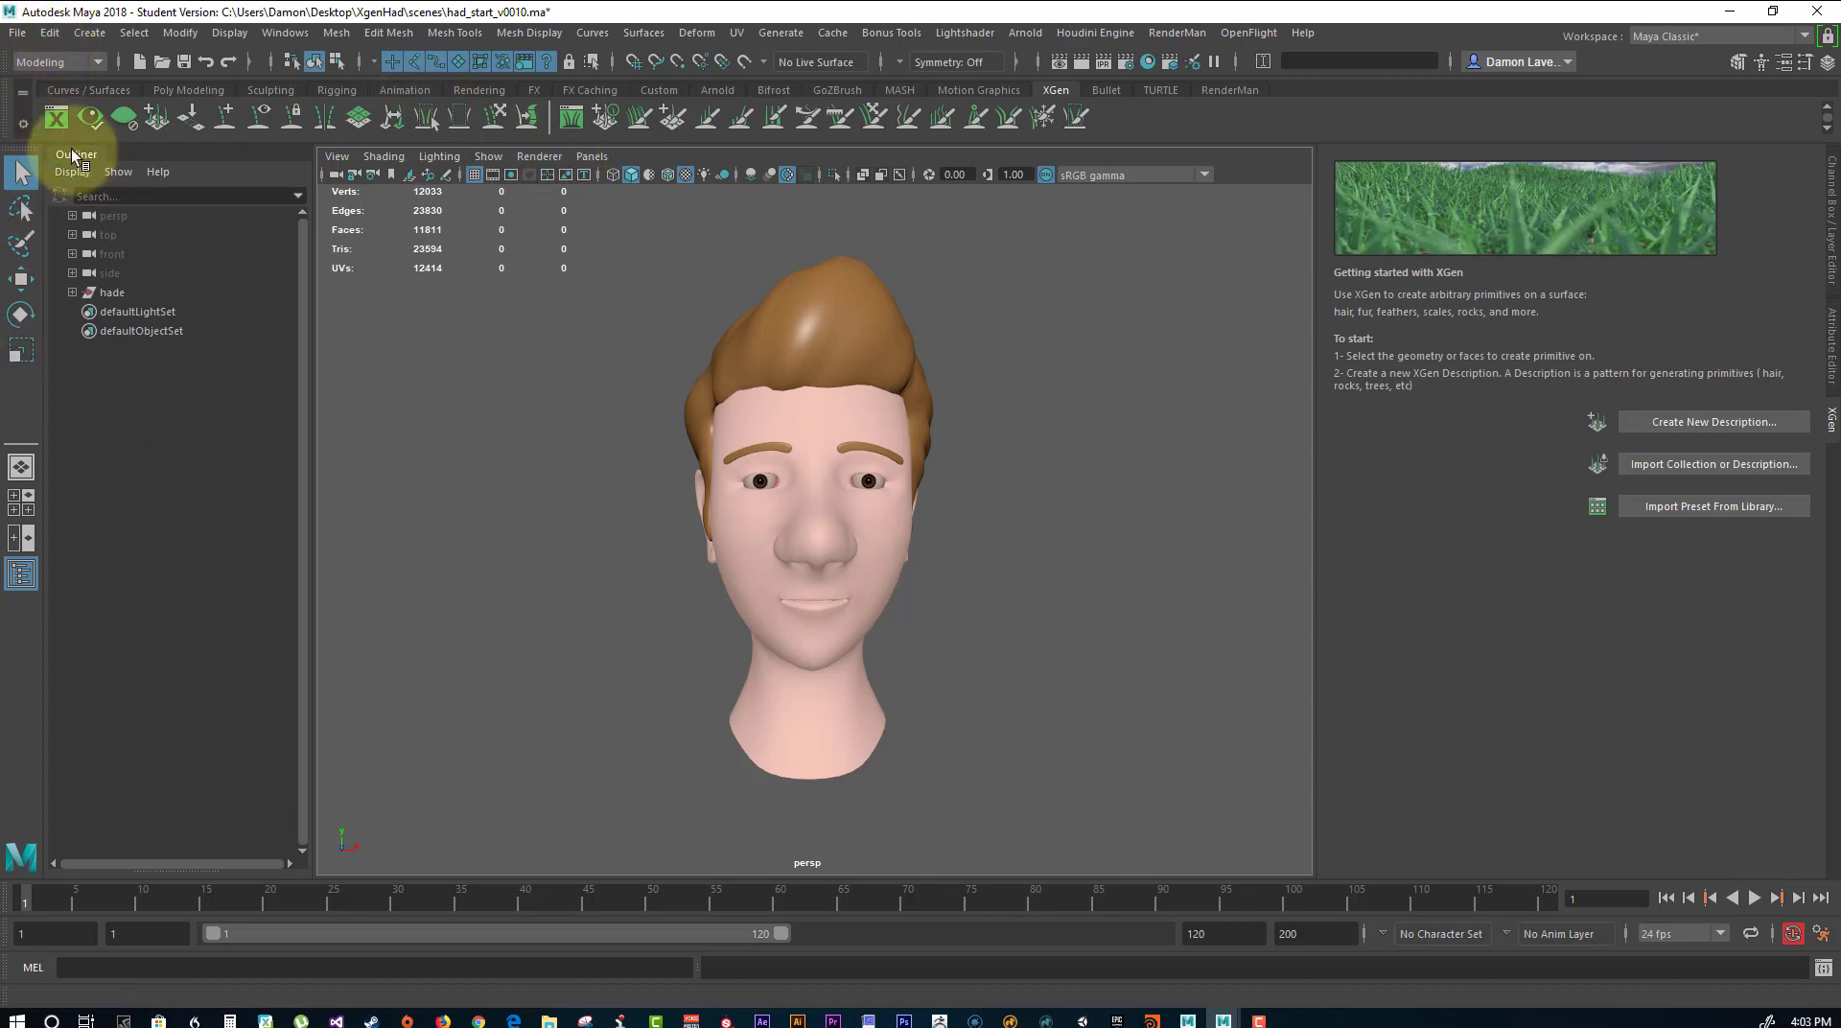
left_click(18, 32)
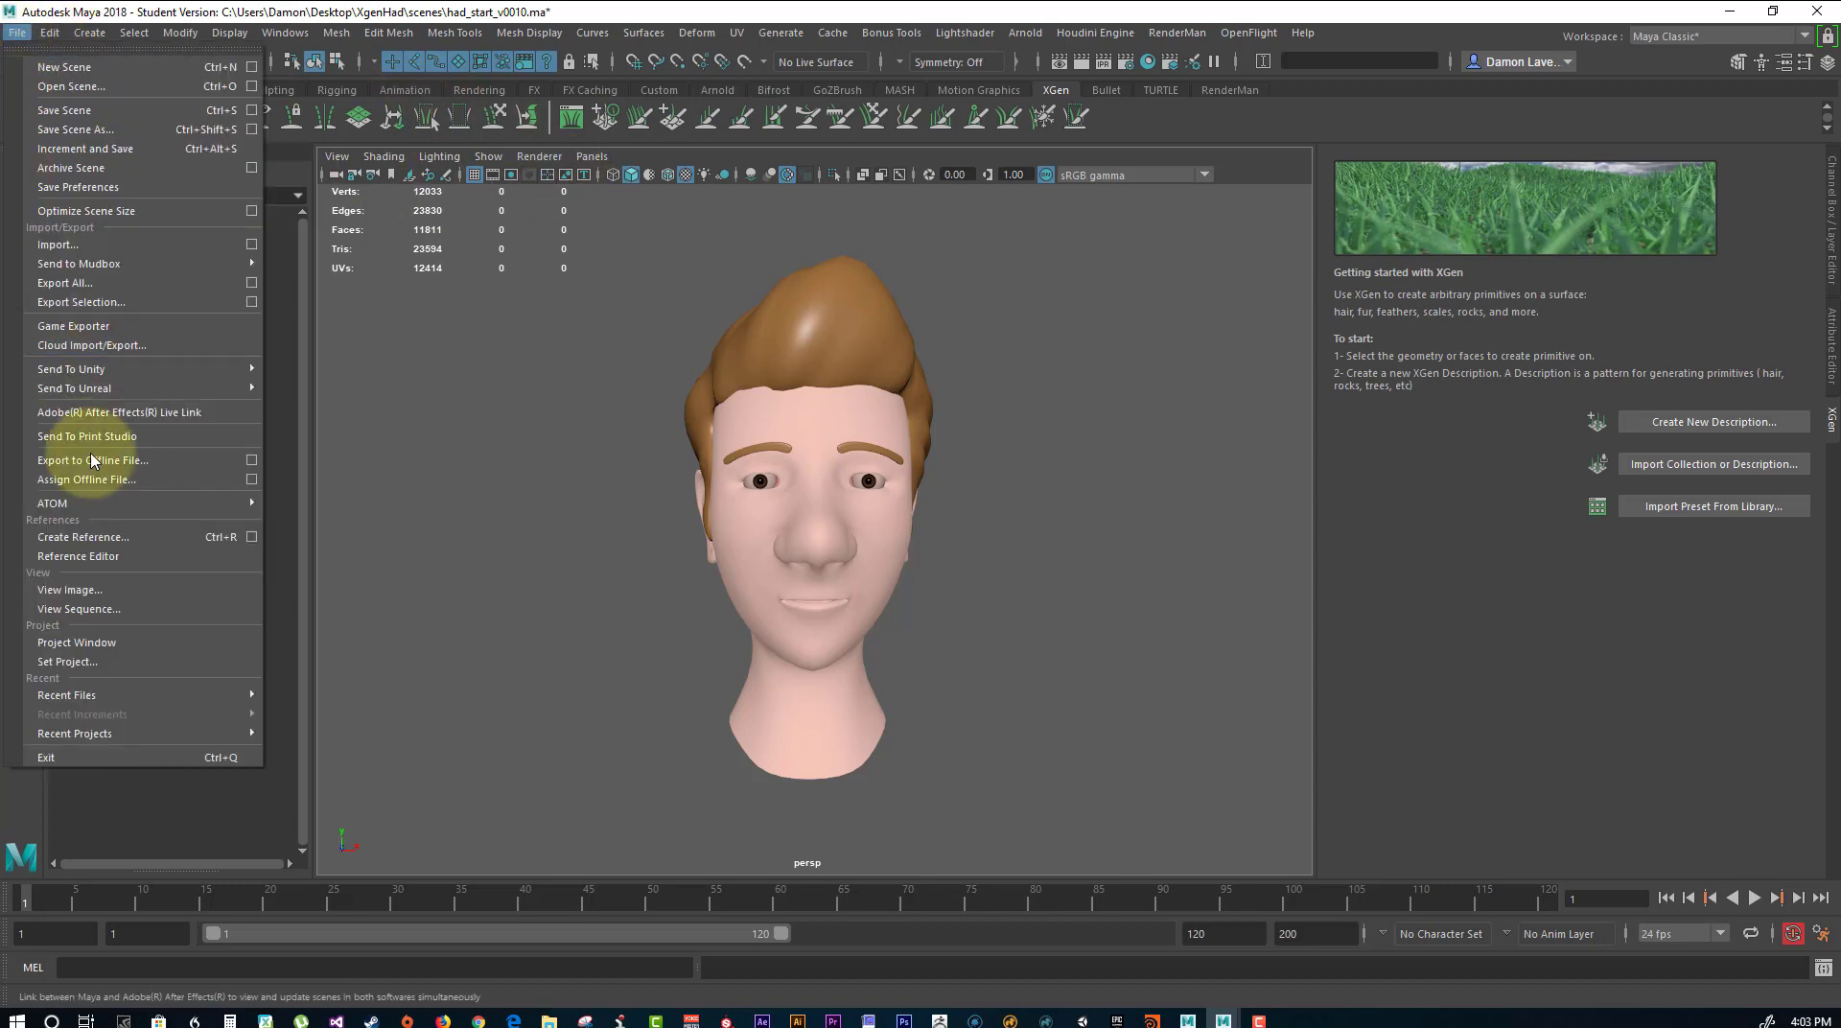
left_click(131, 661)
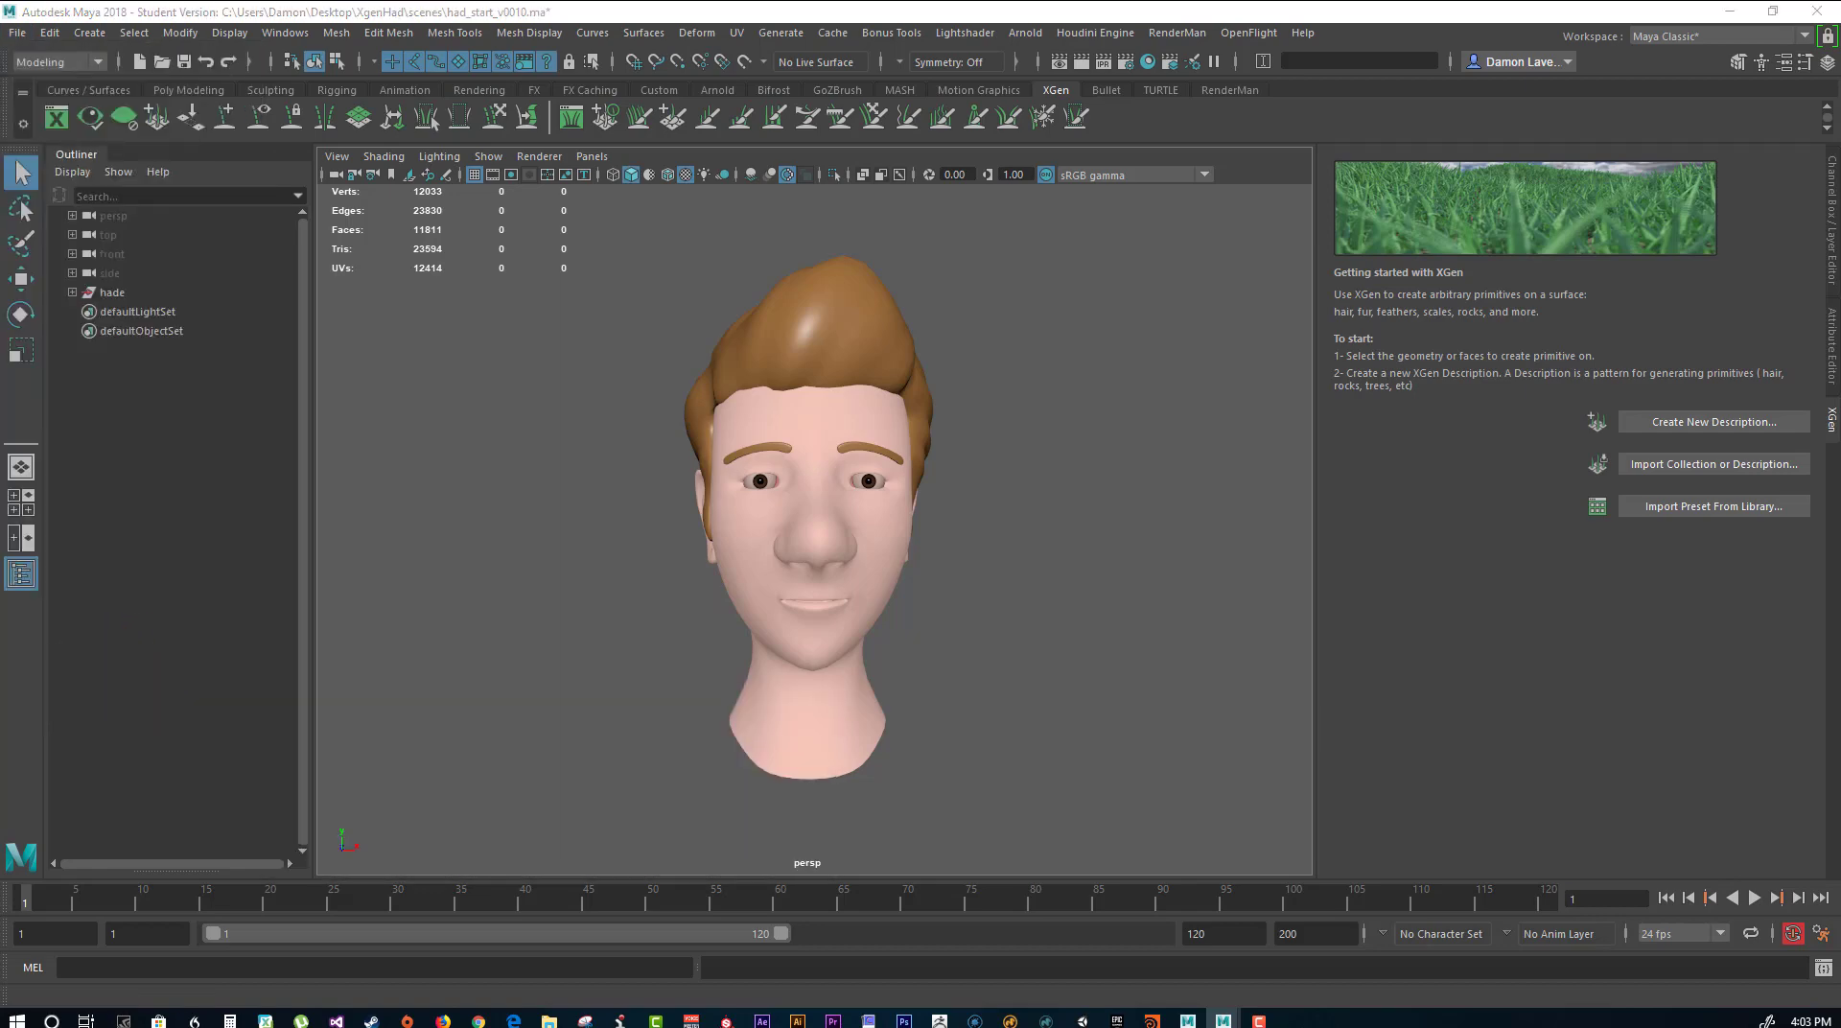
left_click_drag(1159, 535, 842, 226)
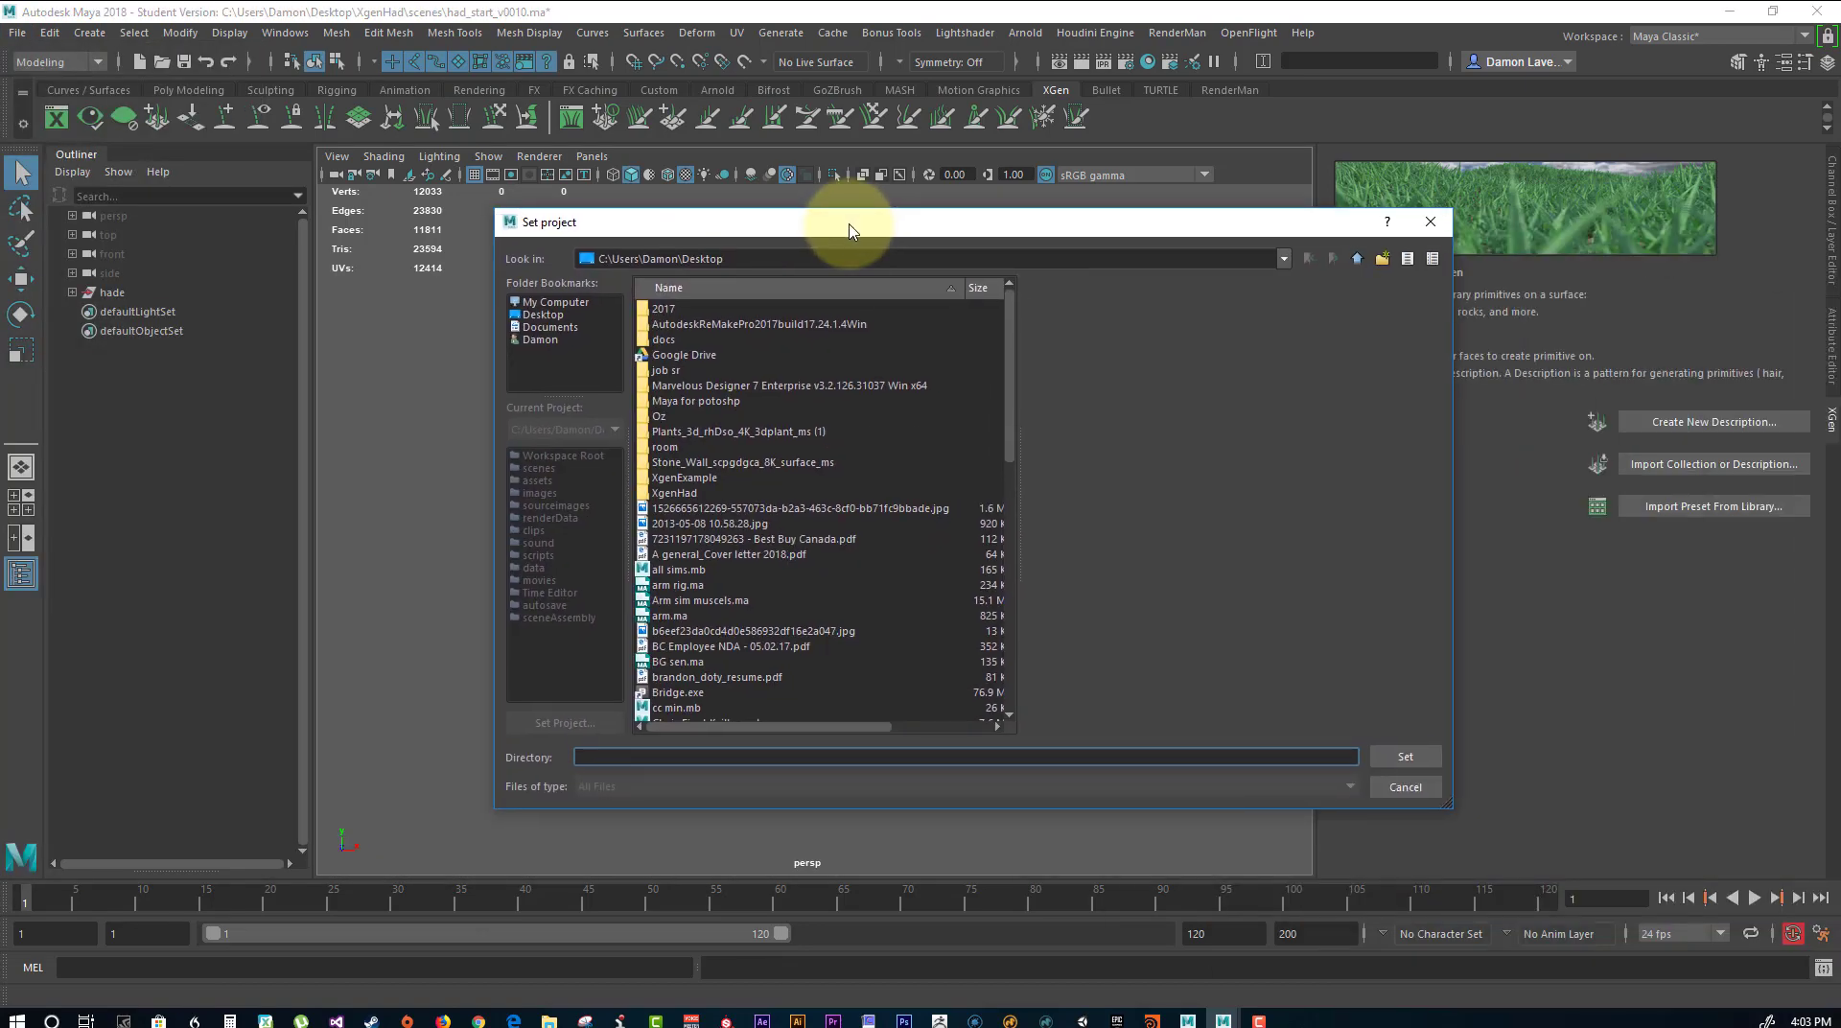
left_click(682, 495)
left_click(1400, 758)
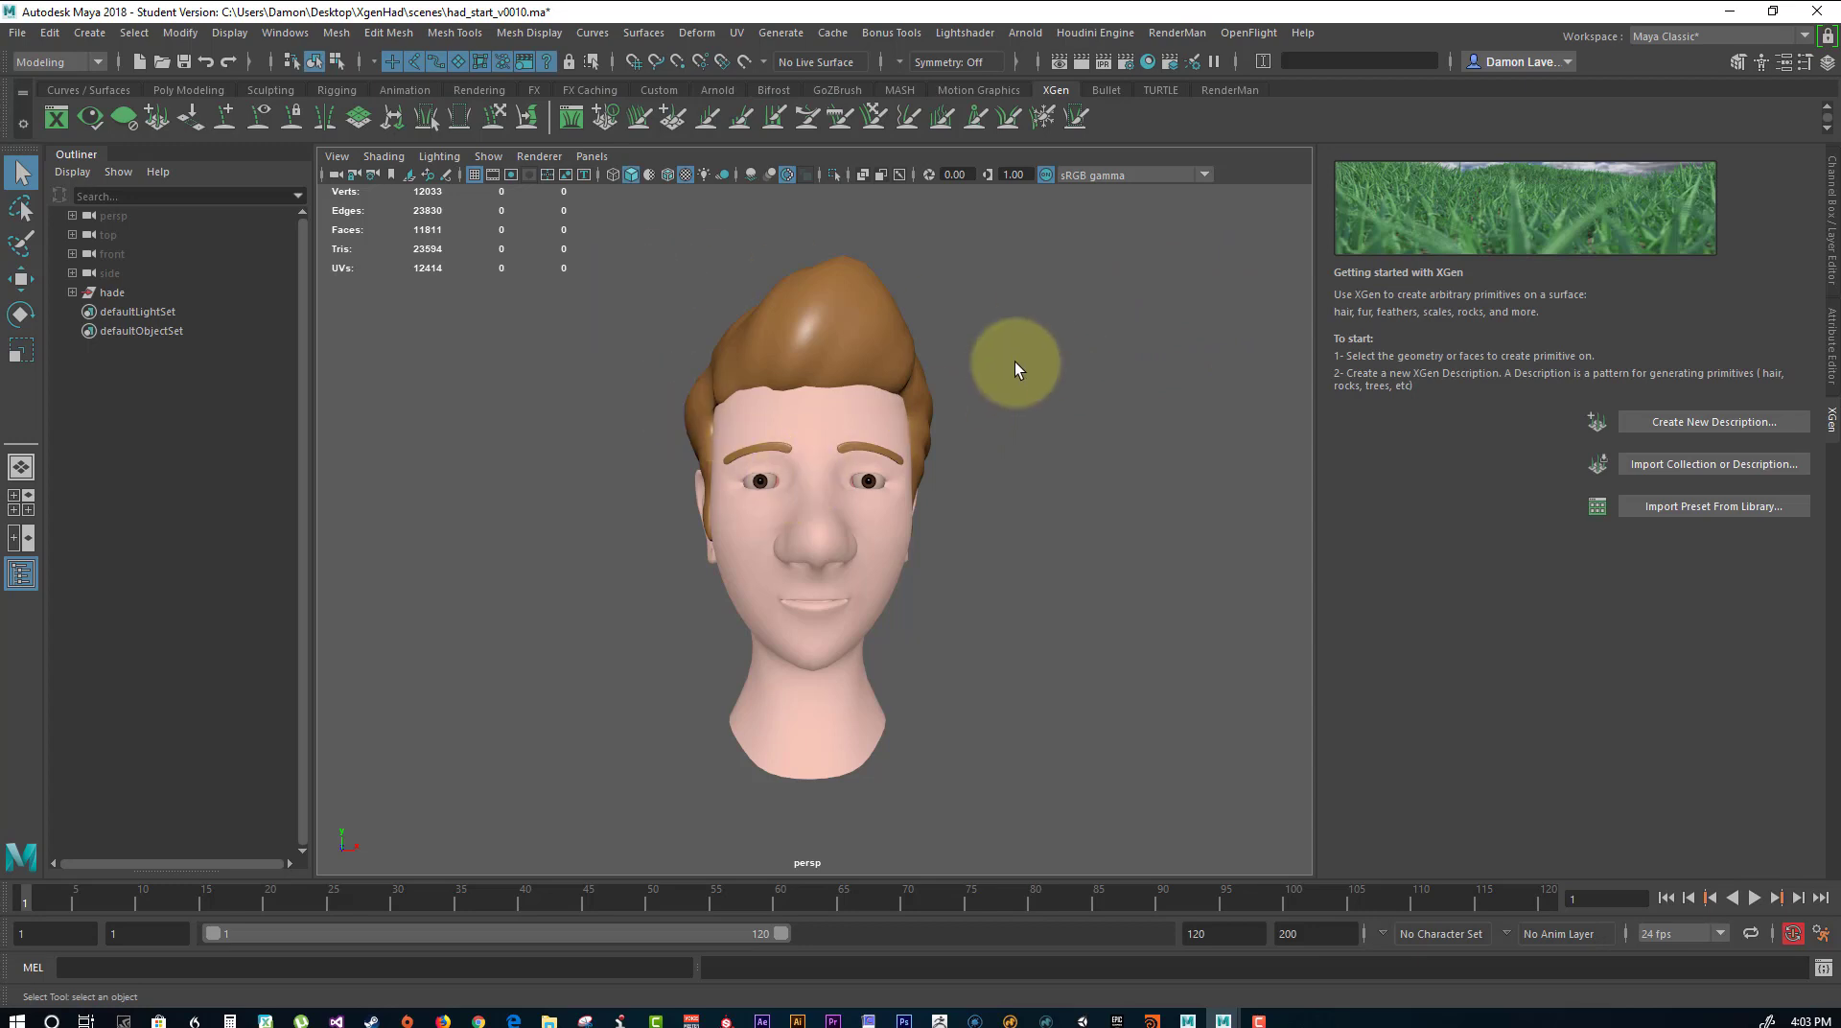
Inspect the flow and shape of the hair geometry from the back, the sides, above and the front.
left_click_drag(1015, 361, 1043, 425, "alt")
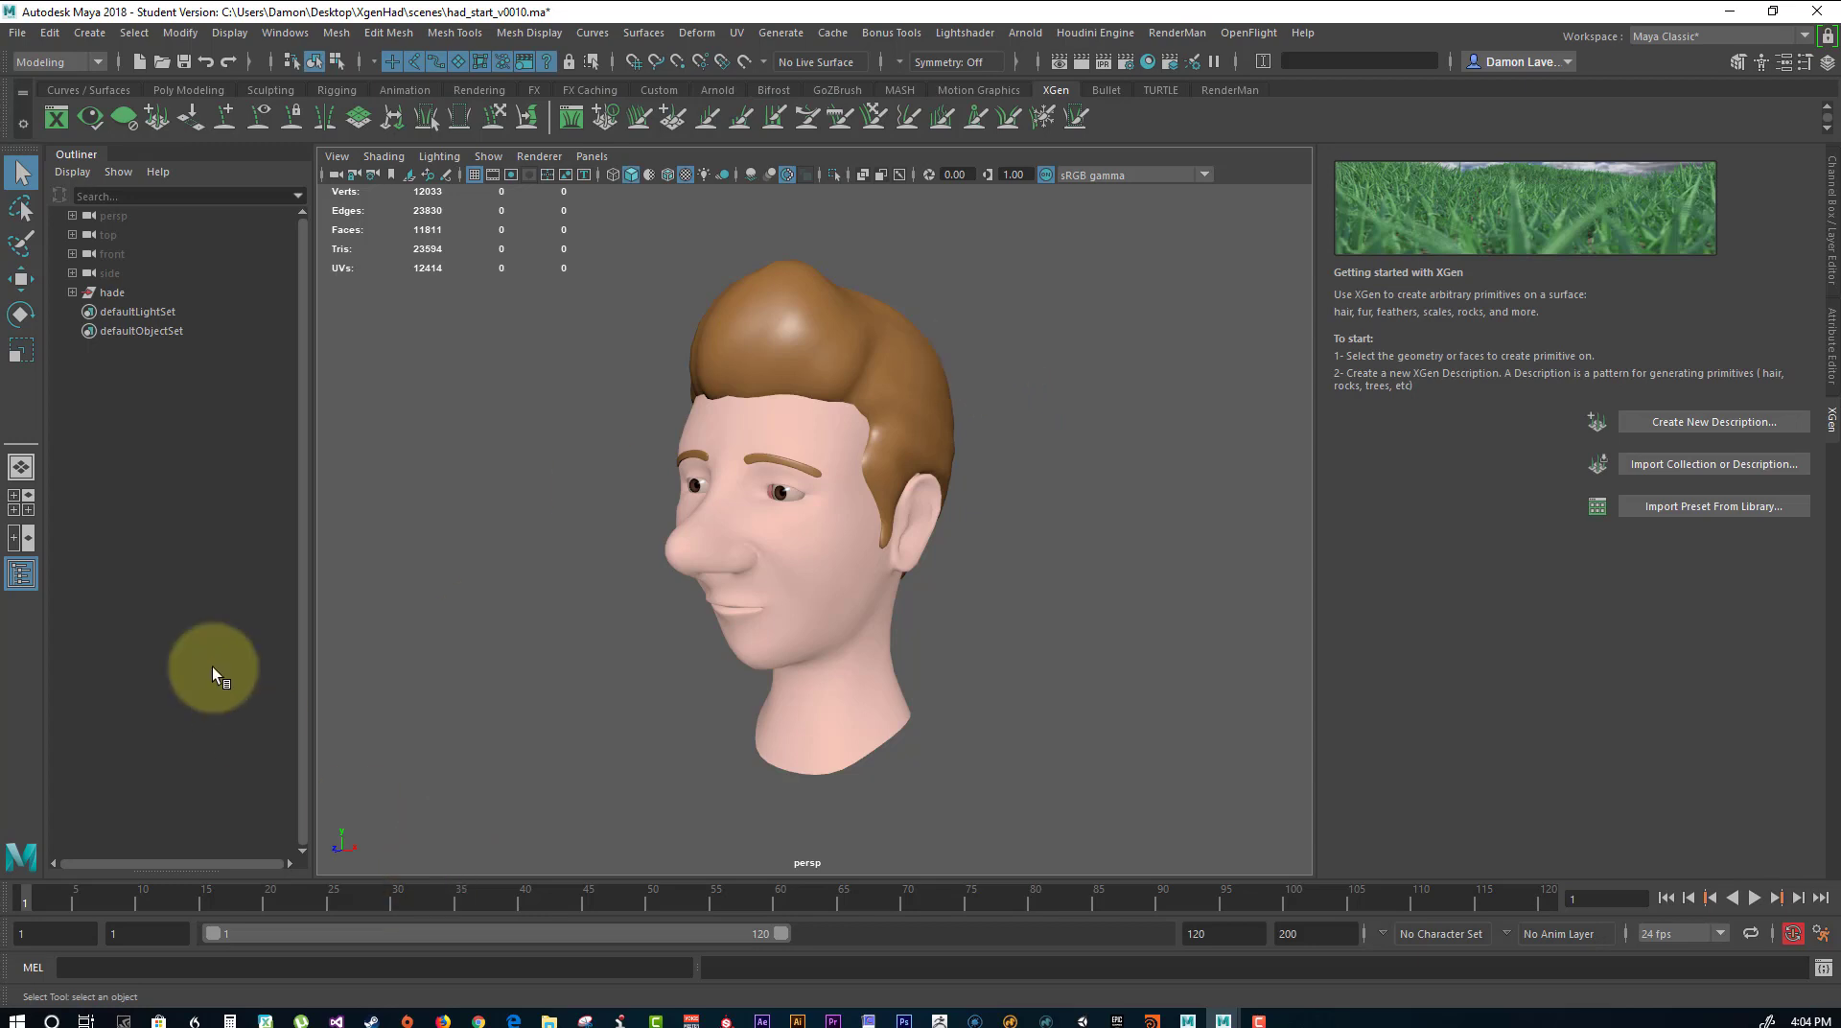
left_click_drag(877, 342, 807, 470, "alt")
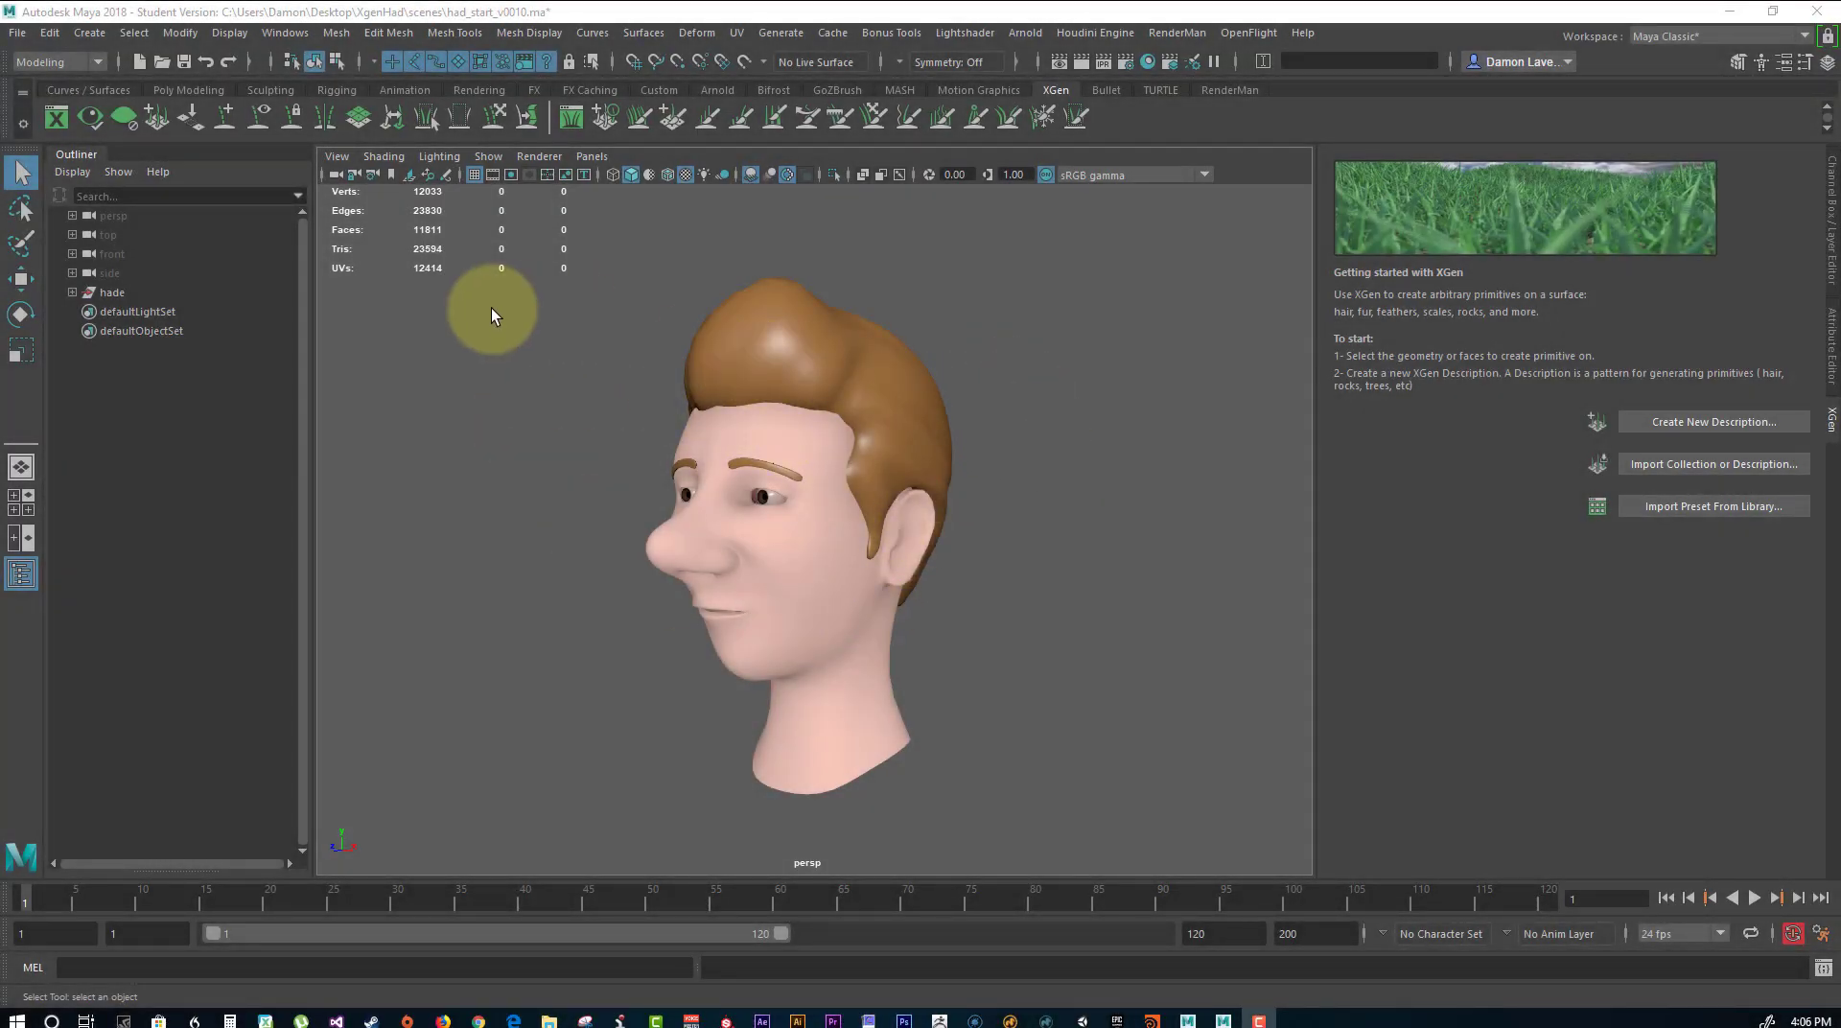
left_click_drag(619, 391, 779, 416, "alt")
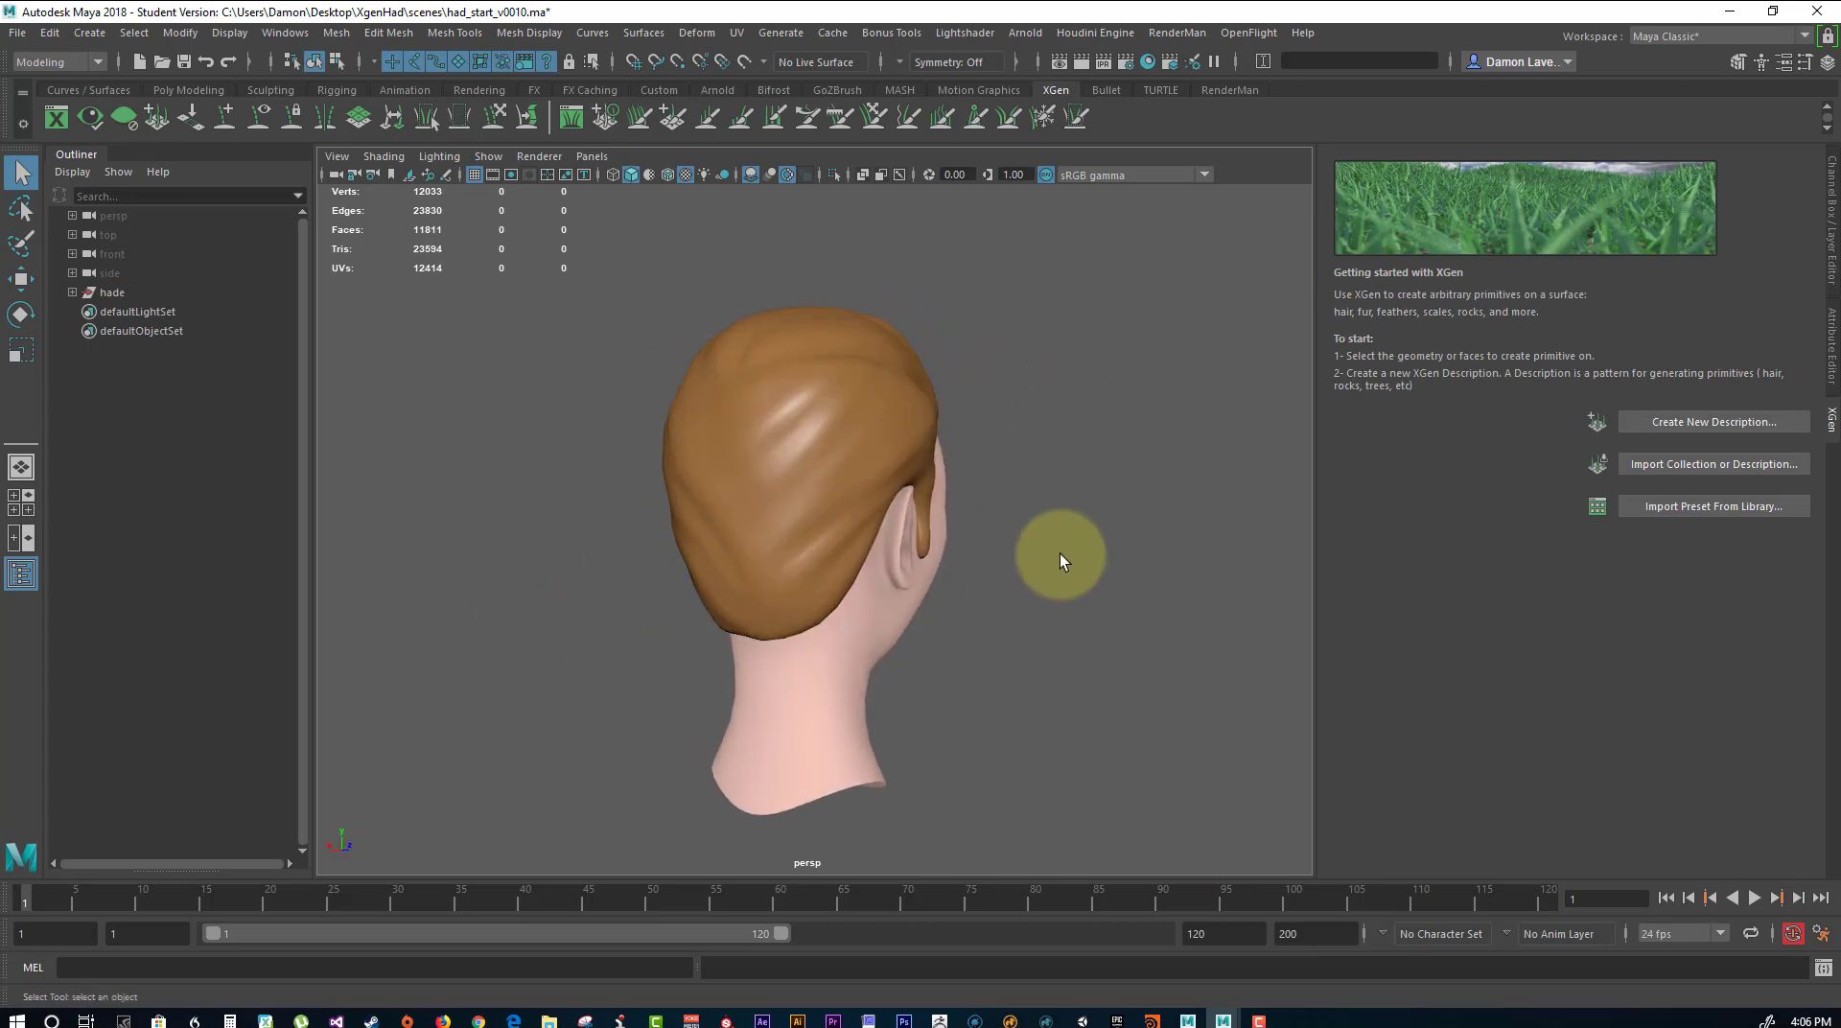
left_click_drag(1060, 555, 783, 389, "alt")
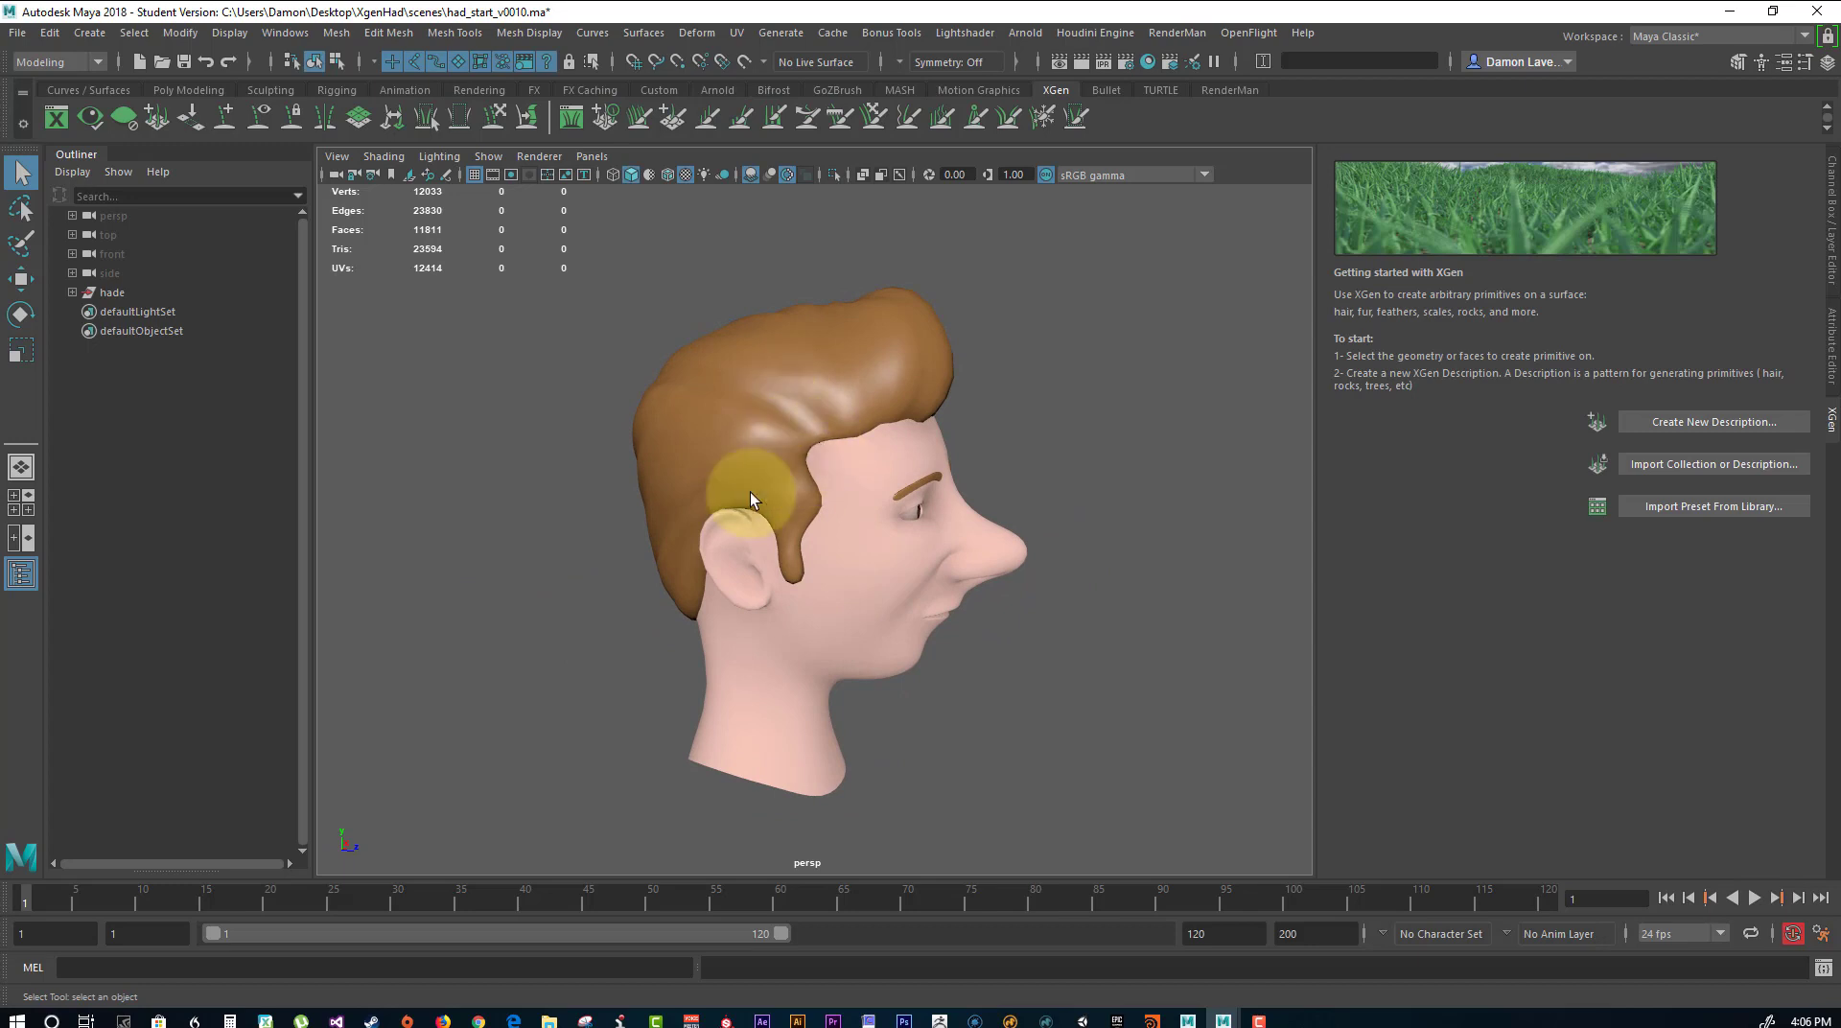
left_click_drag(1015, 473, 1102, 441, "alt")
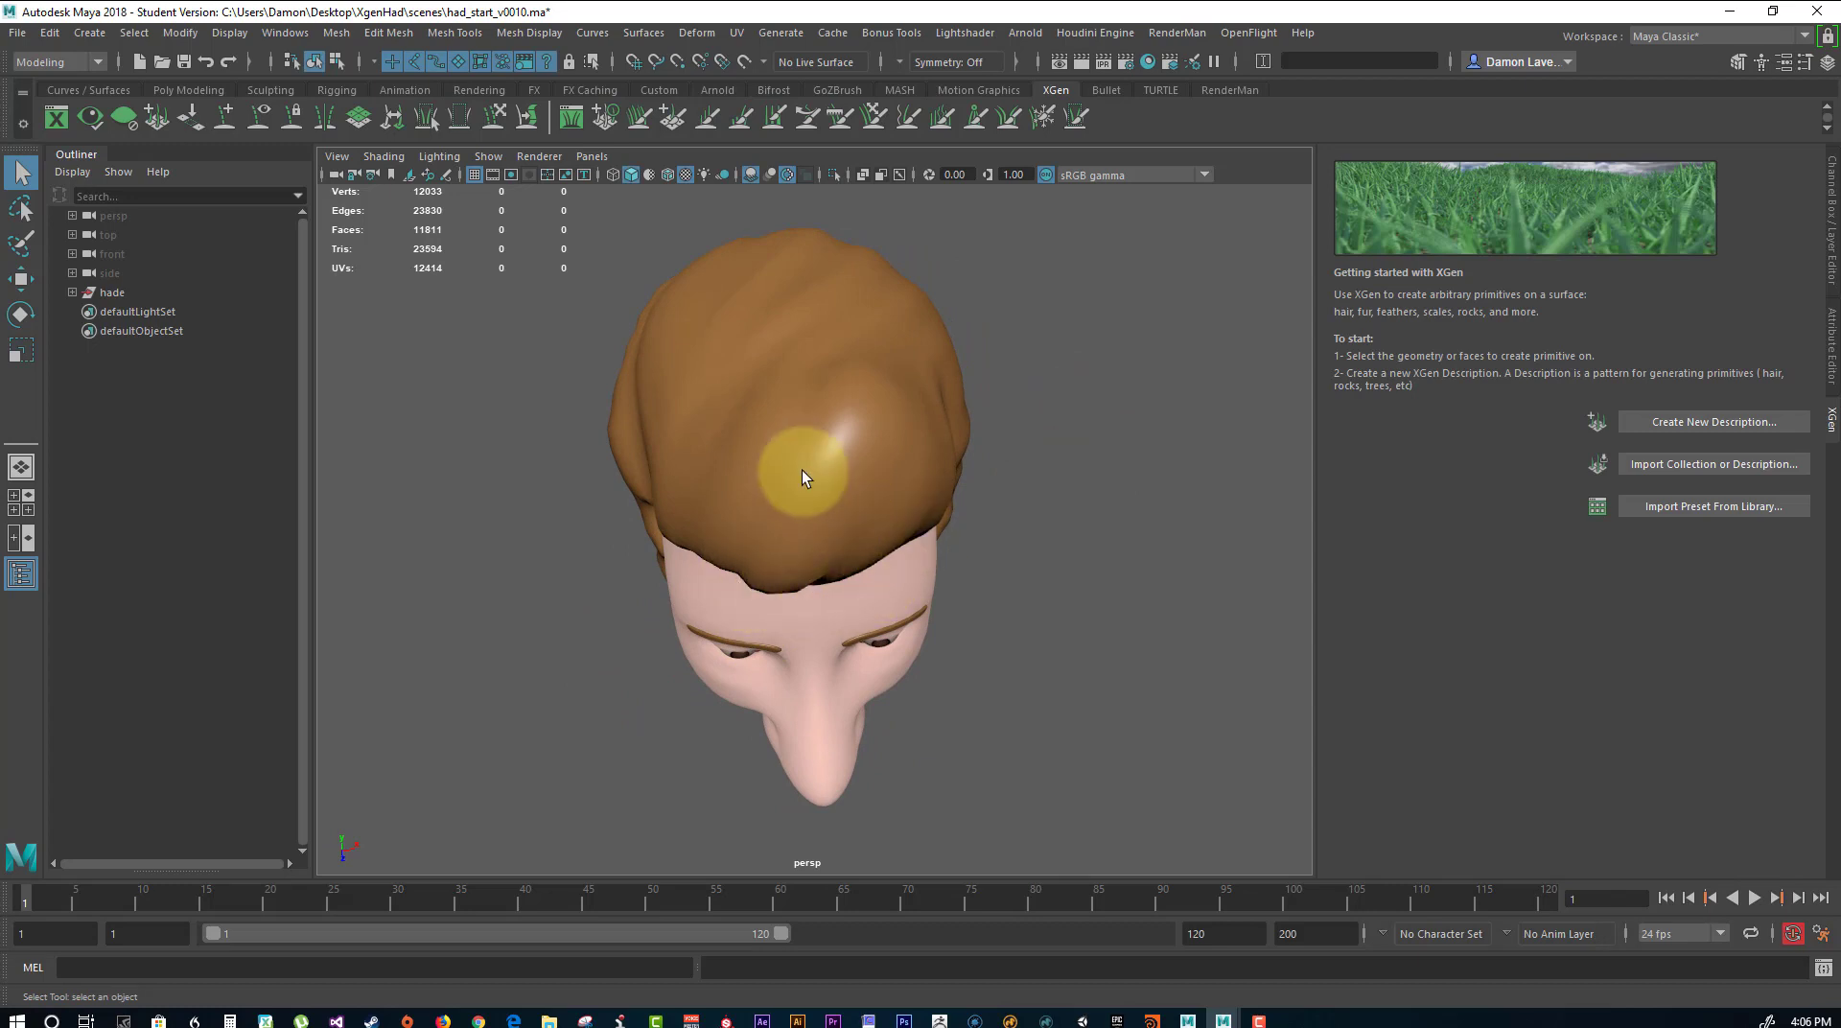
left_click_drag(801, 469, 930, 560, "alt")
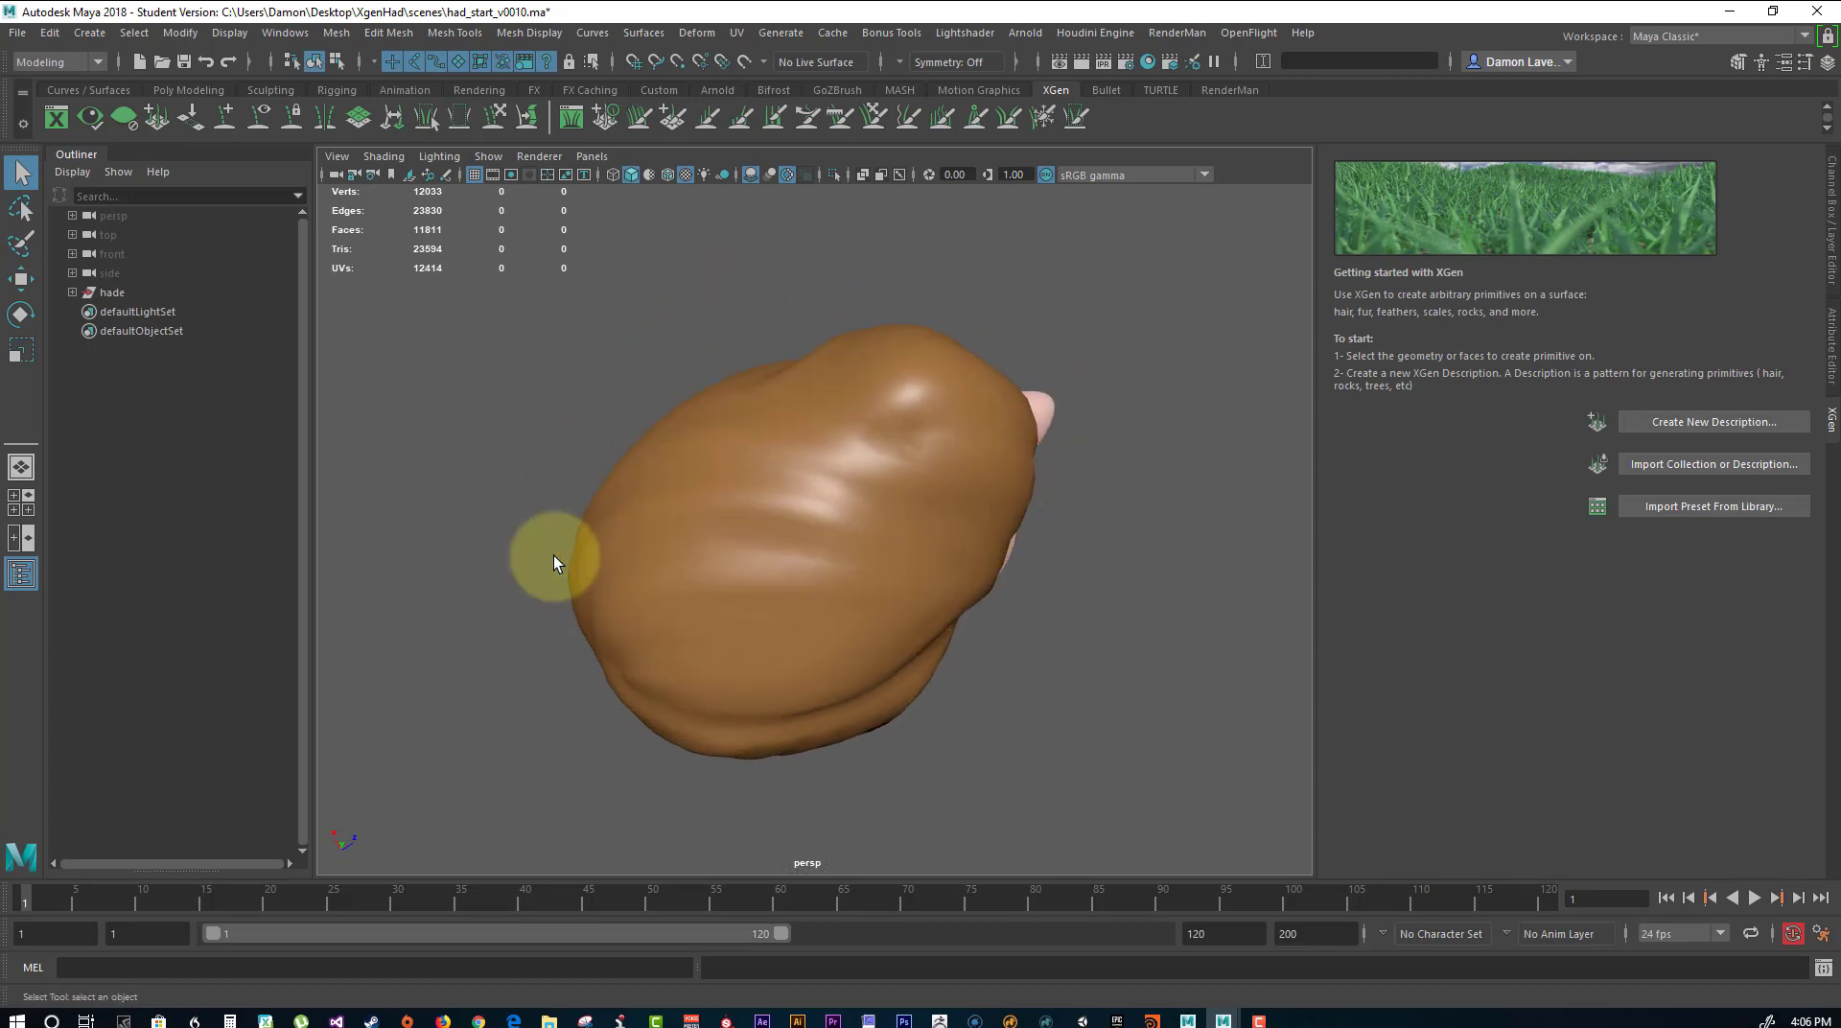
left_click_drag(554, 556, 608, 301, "alt")
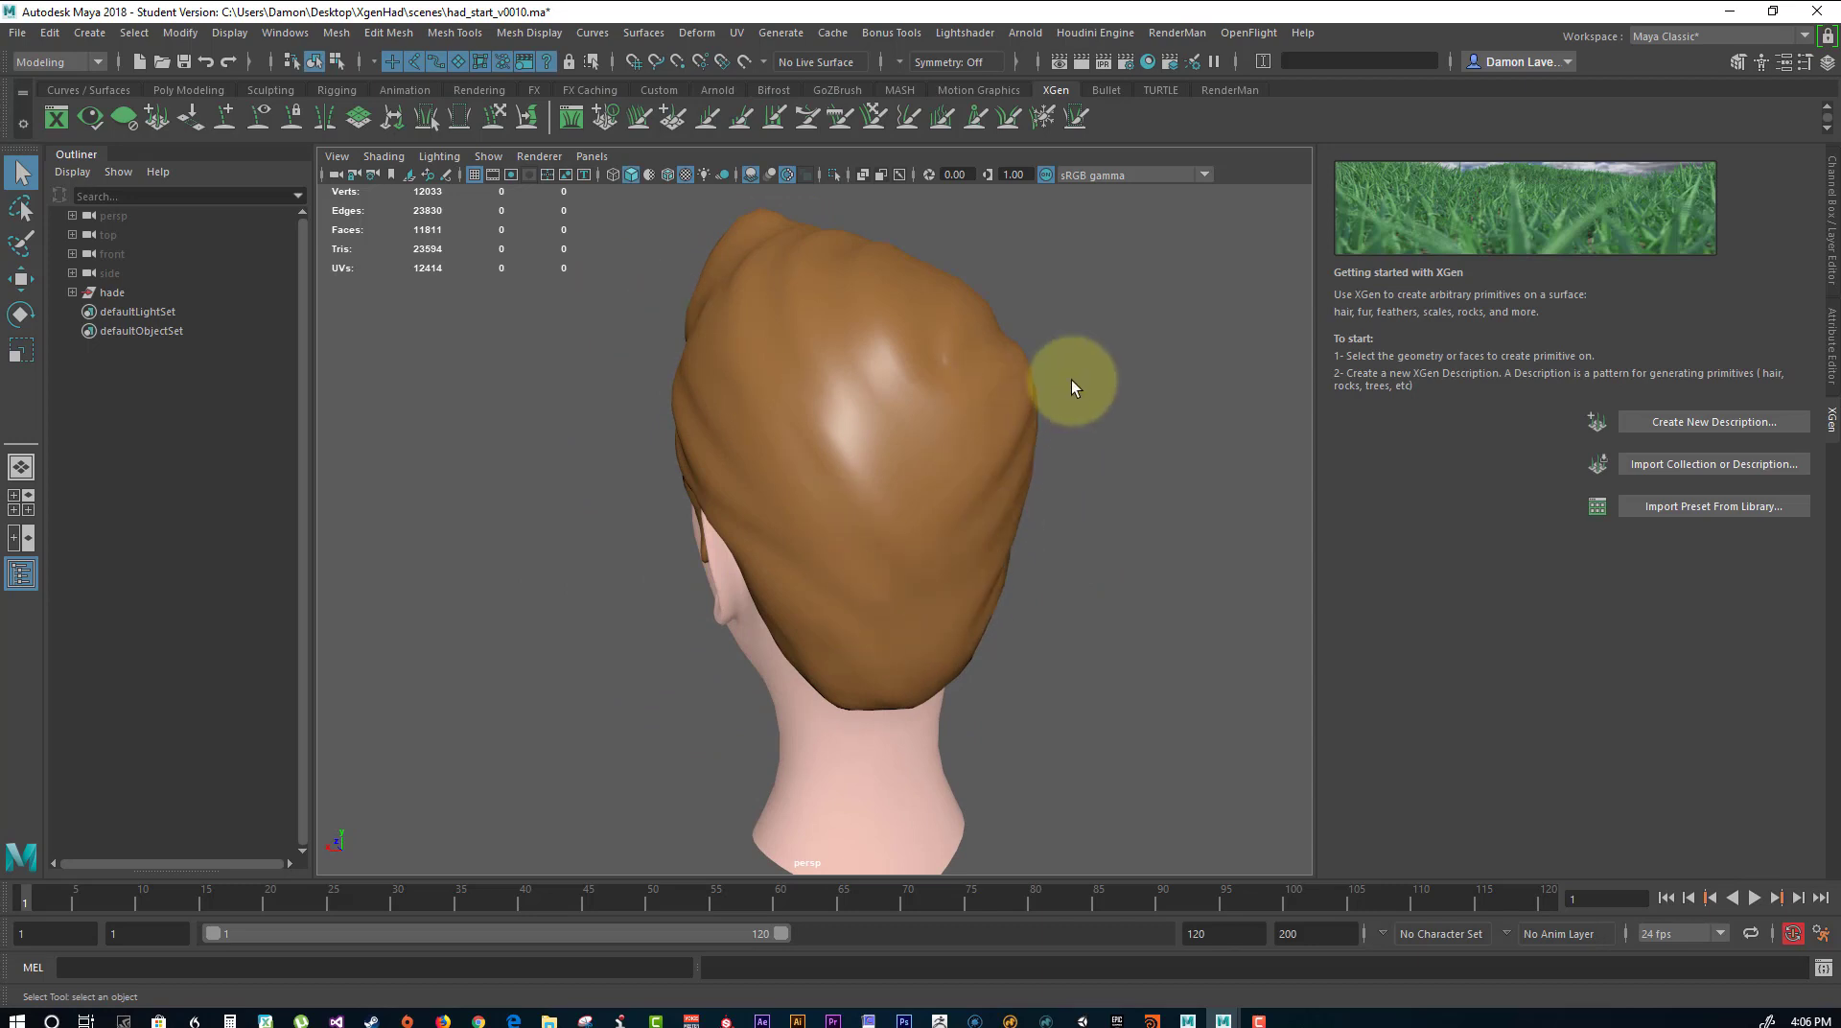
left_click_drag(1072, 380, 612, 271, "alt")
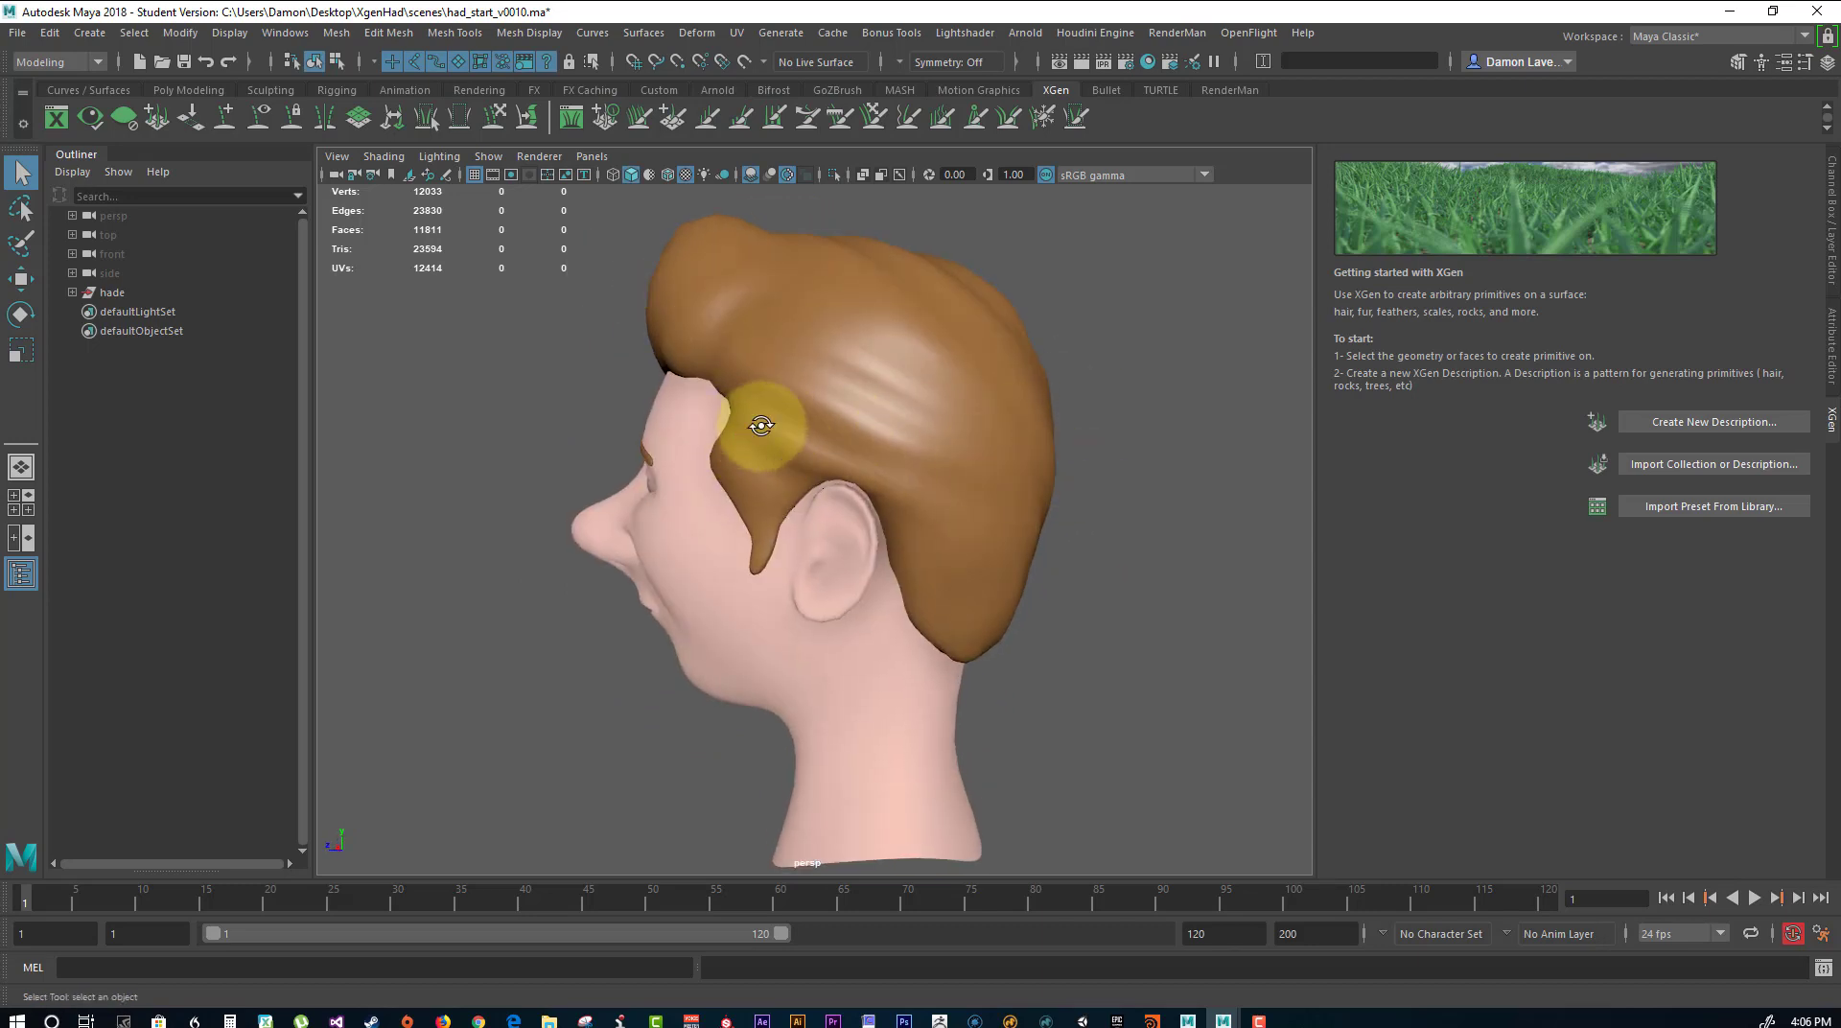
left_click_drag(762, 424, 809, 451, "alt")
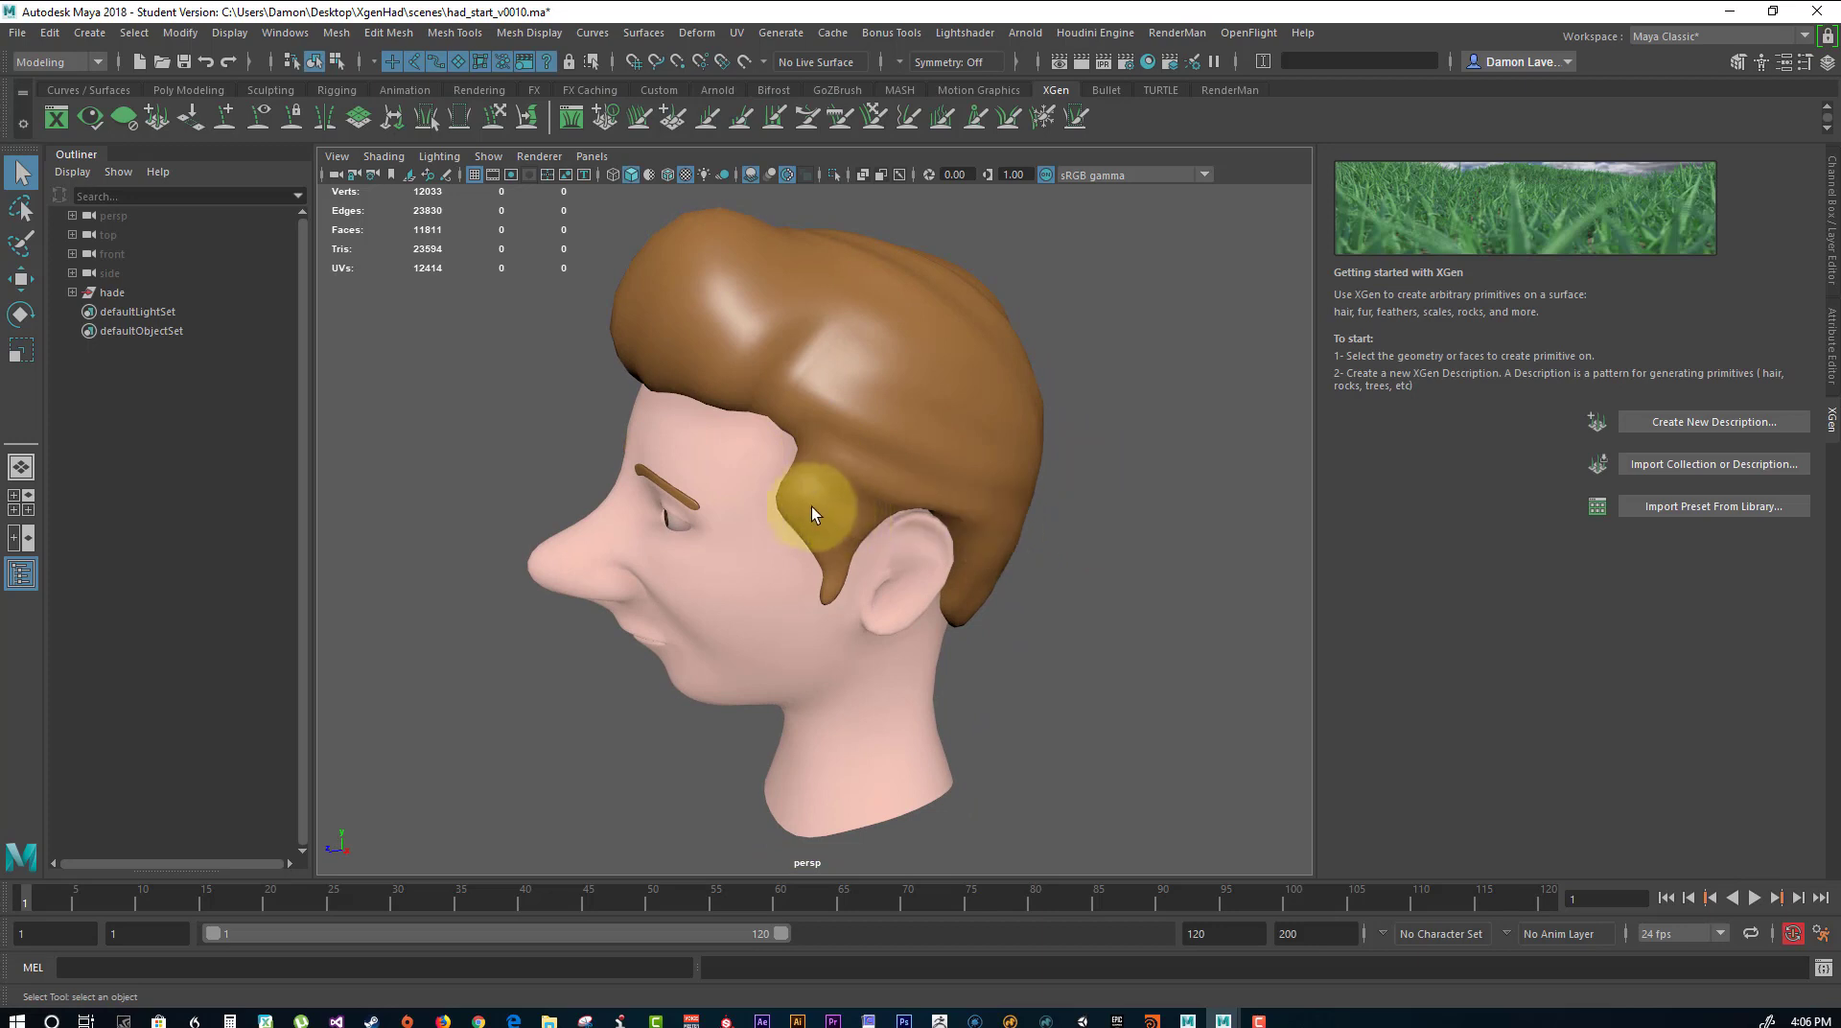
left_click_drag(988, 499, 855, 534, "alt")
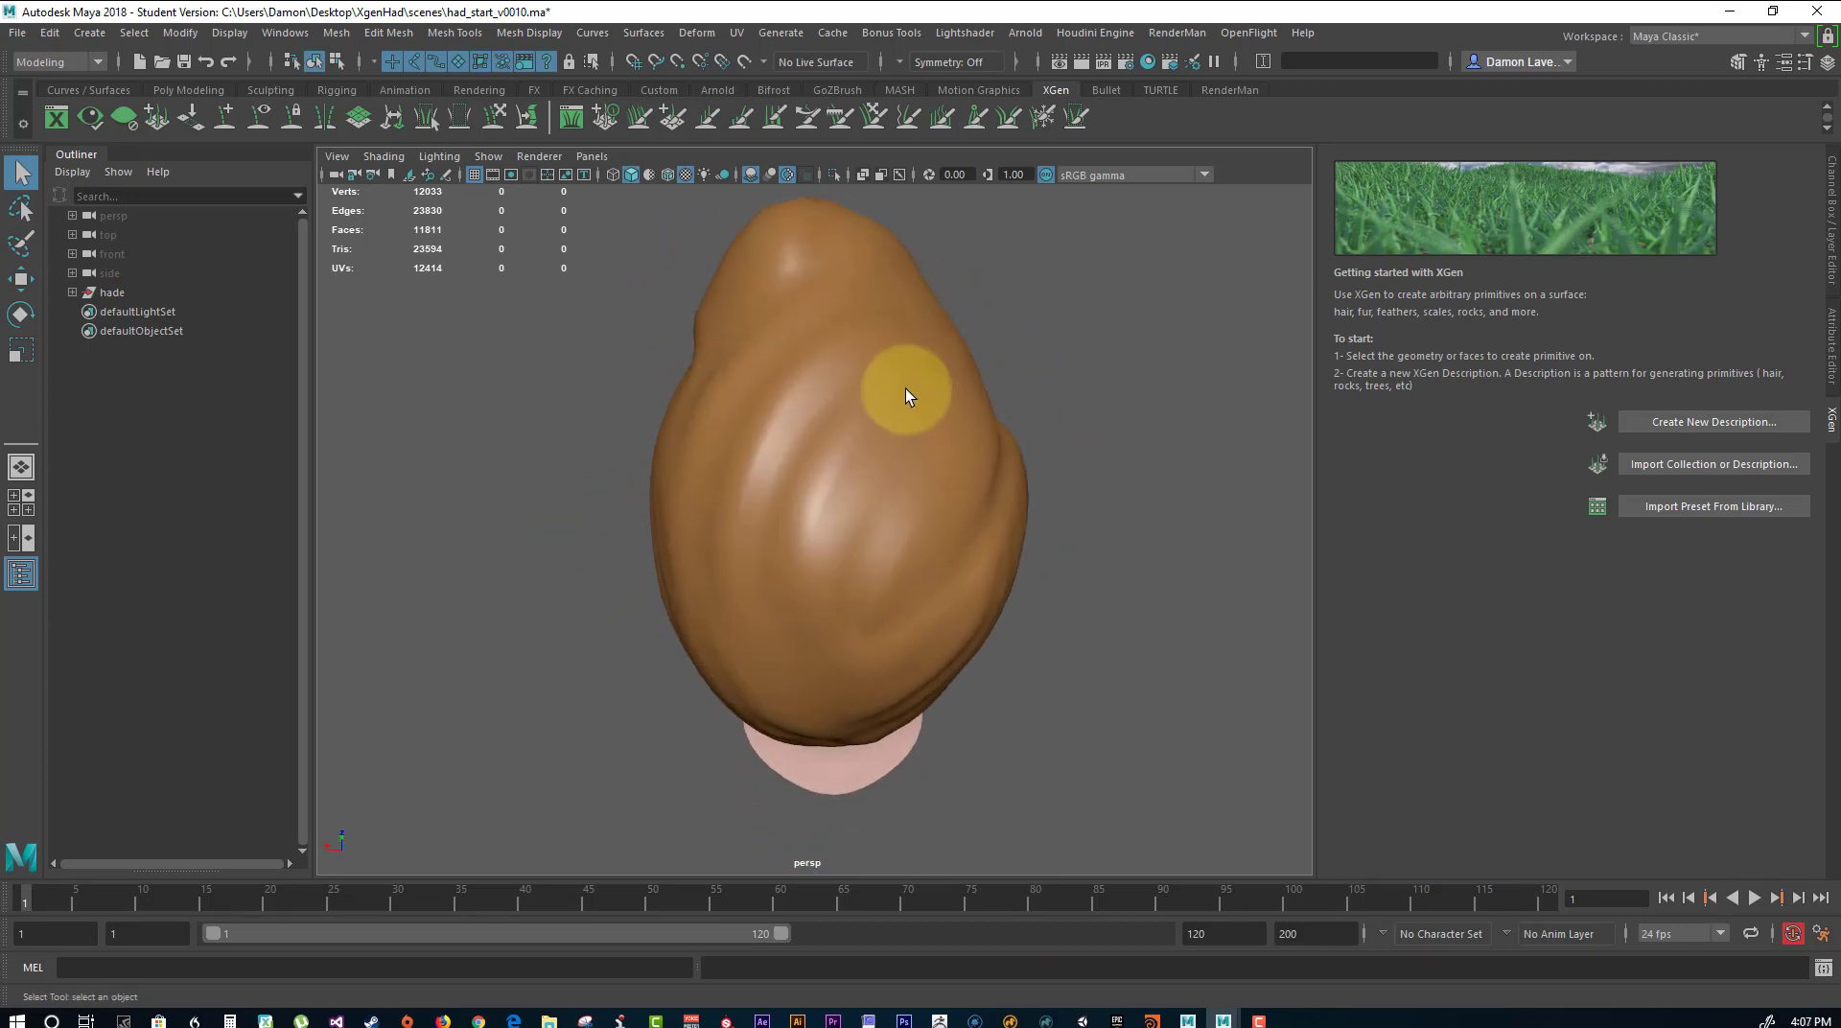
left_click_drag(1143, 466, 1031, 411, "alt")
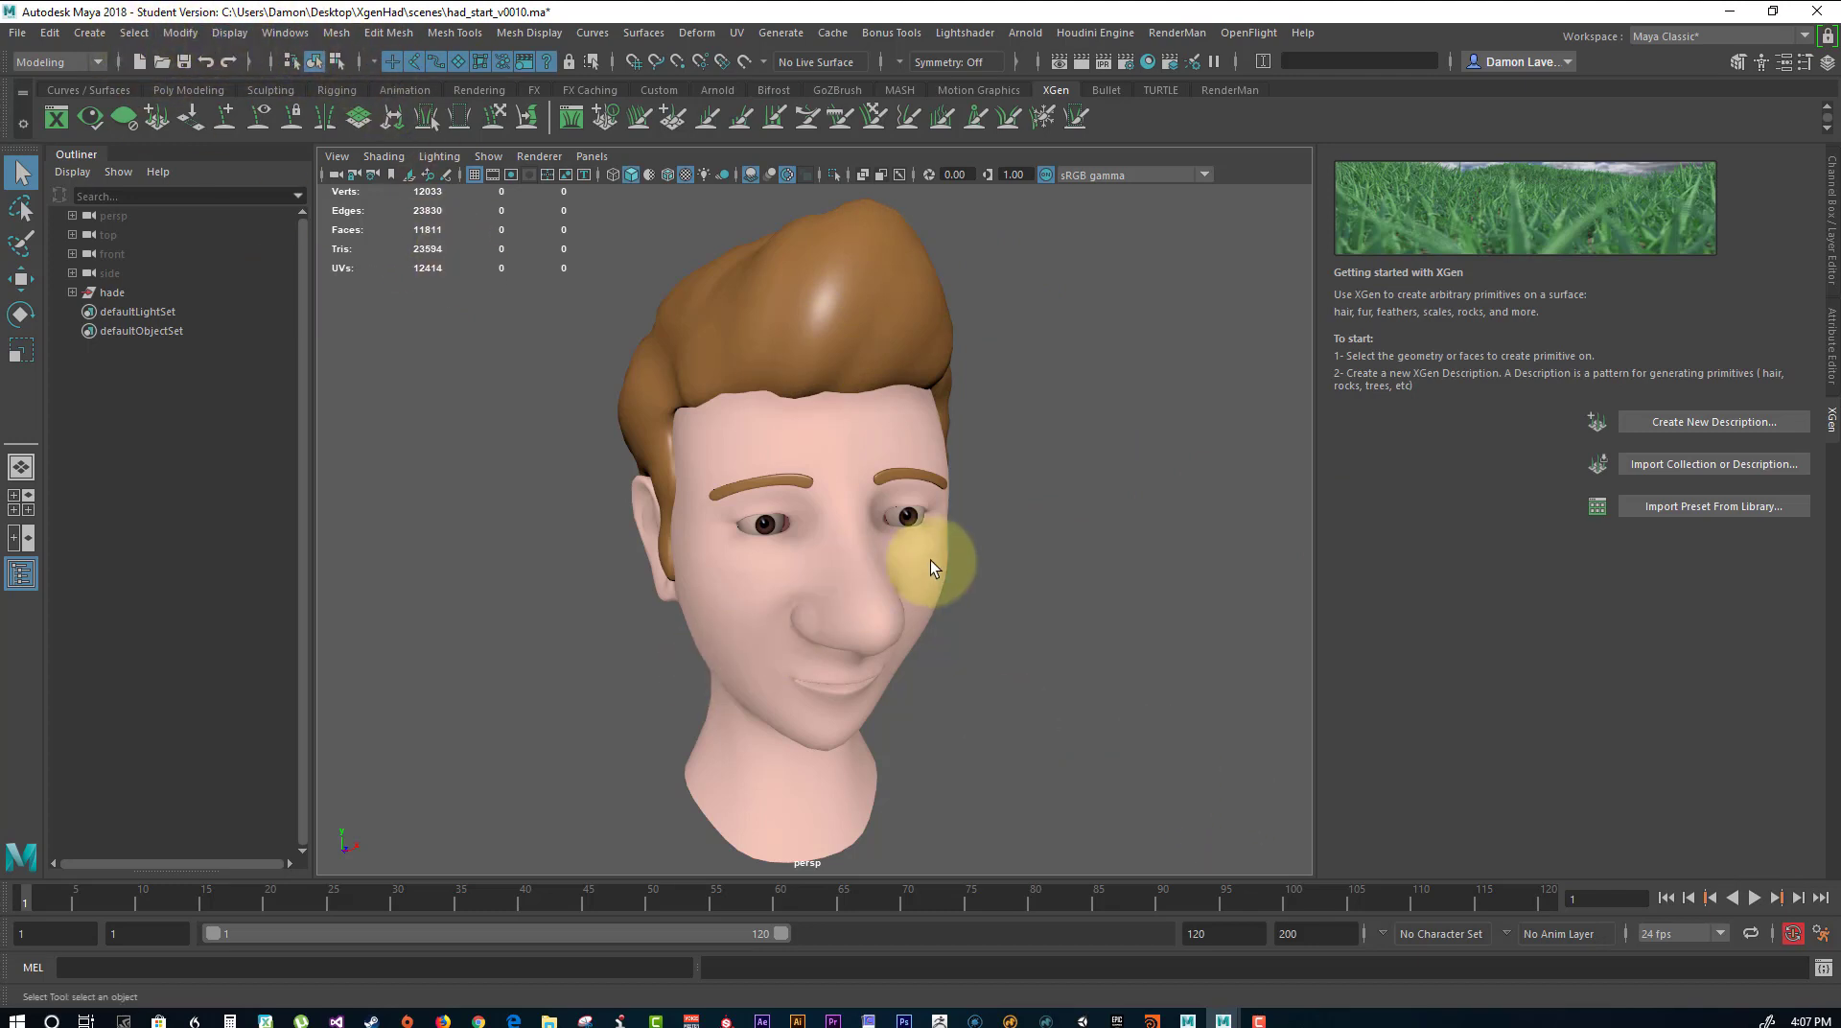
left_click_drag(936, 563, 959, 462, "alt")
right_click_drag(1043, 525, 955, 527, "alt")
left_click_drag(1085, 491, 1056, 439, "alt")
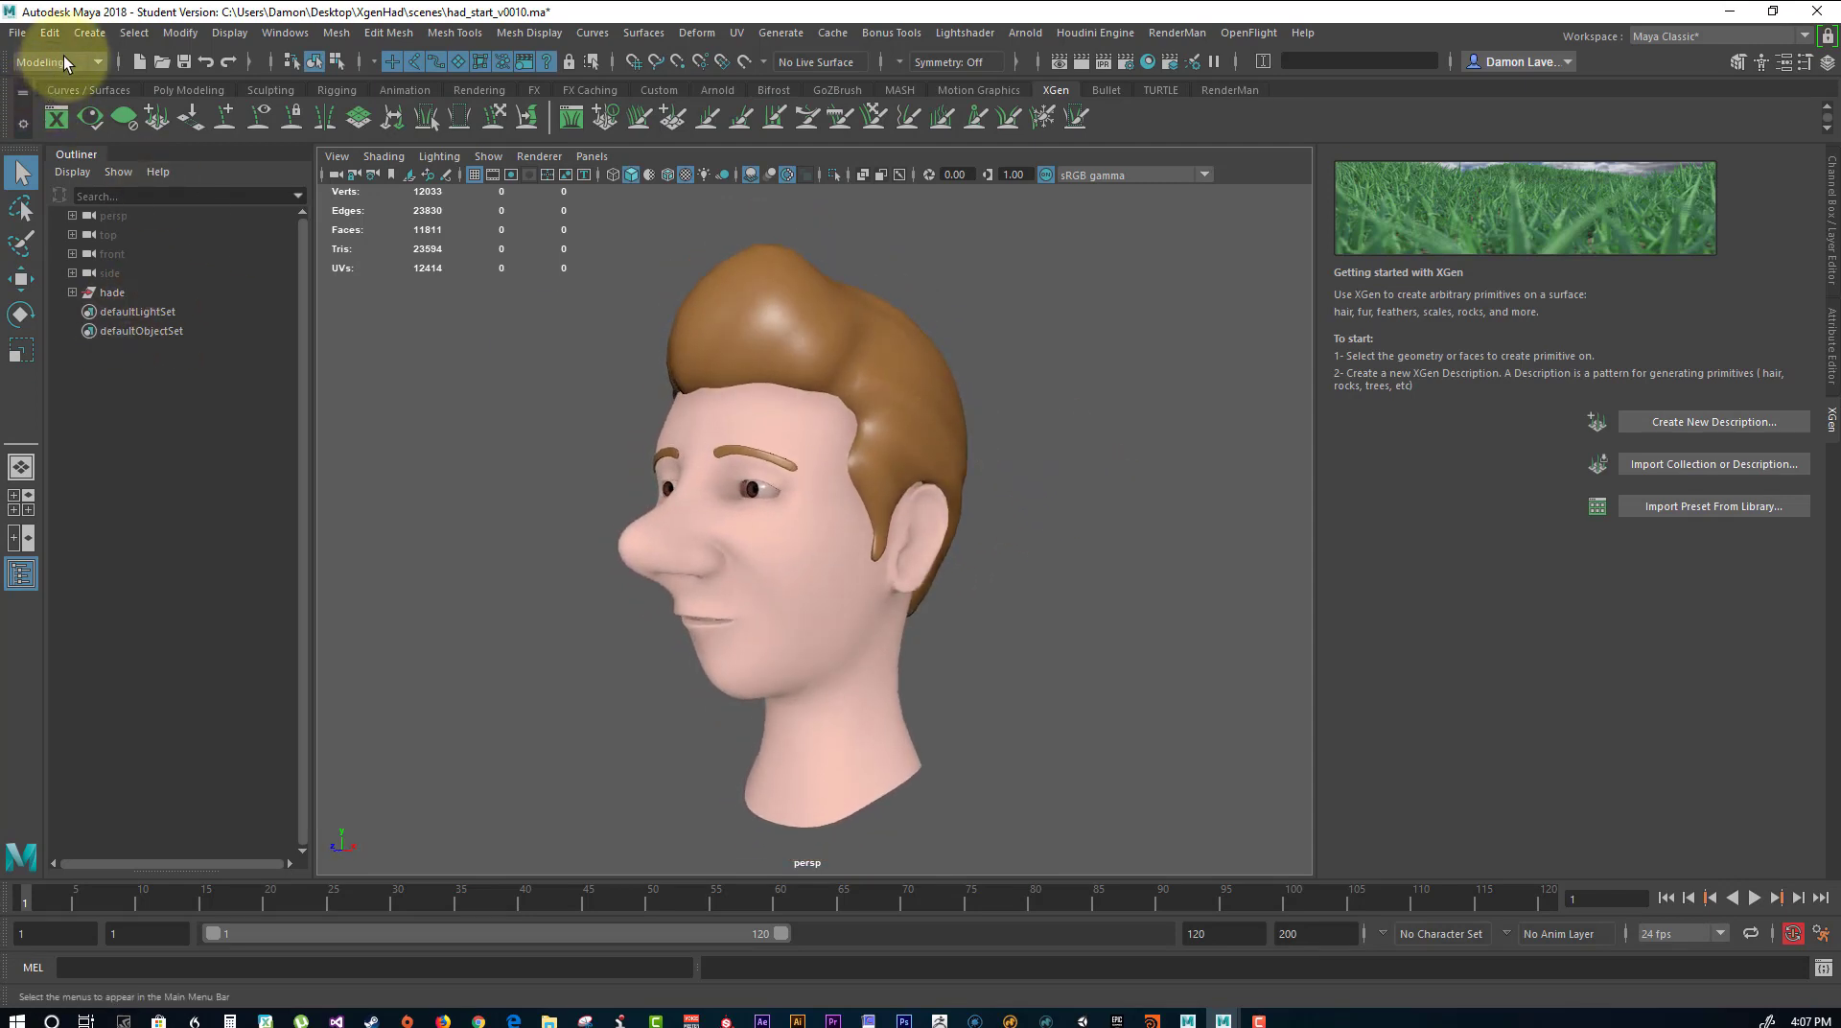
Select the hair mesh hair_geo and make it paintable for Paint Effects.
left_click(798, 32)
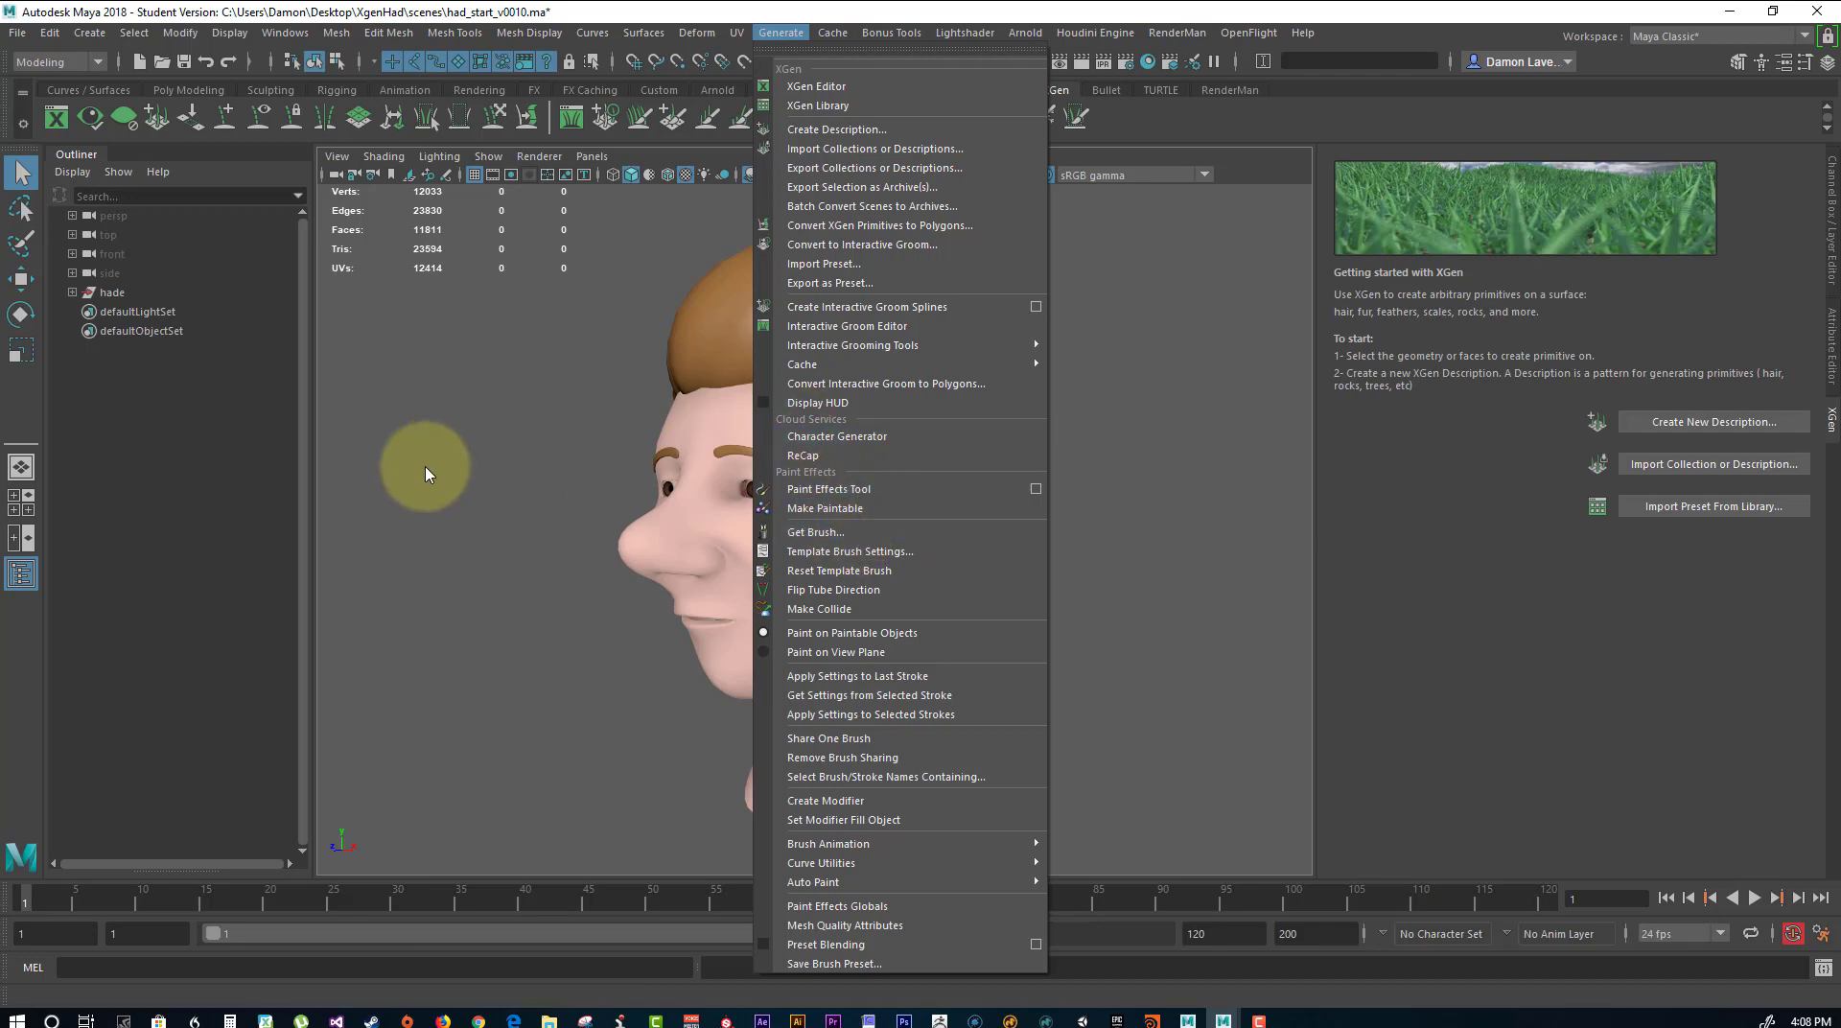
left_click(577, 410)
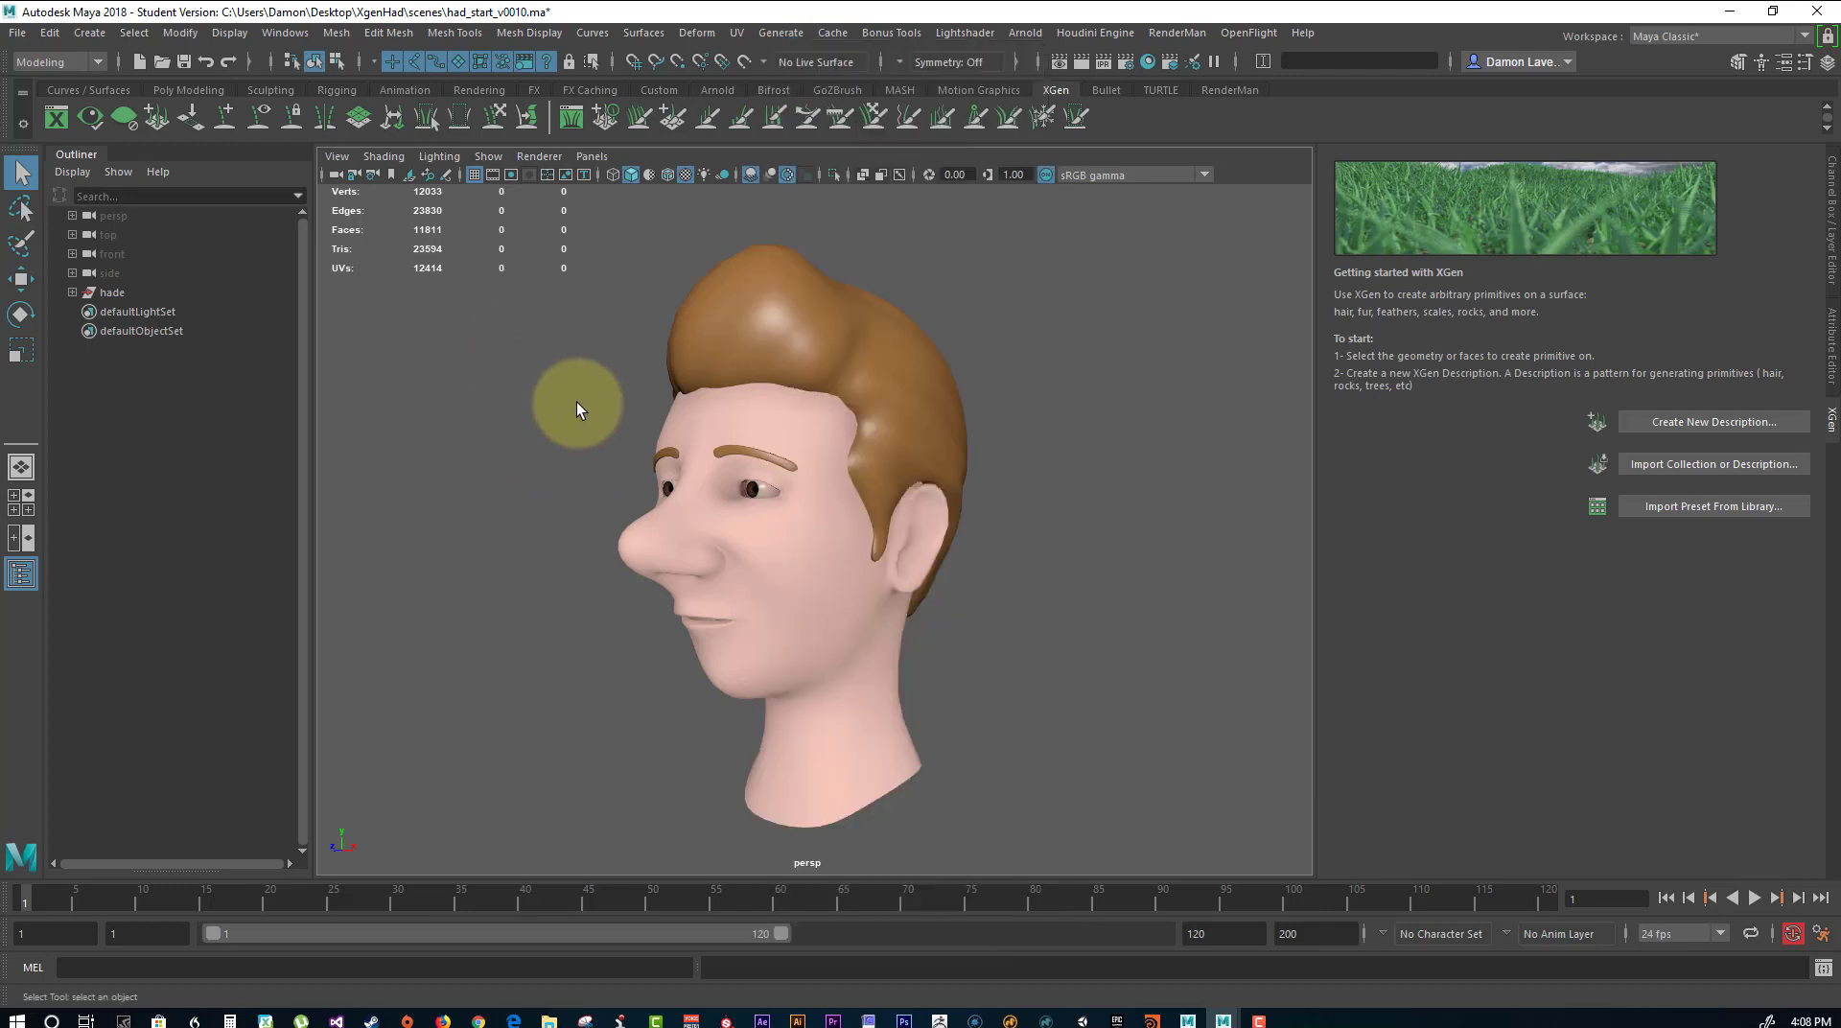
left_click(728, 330)
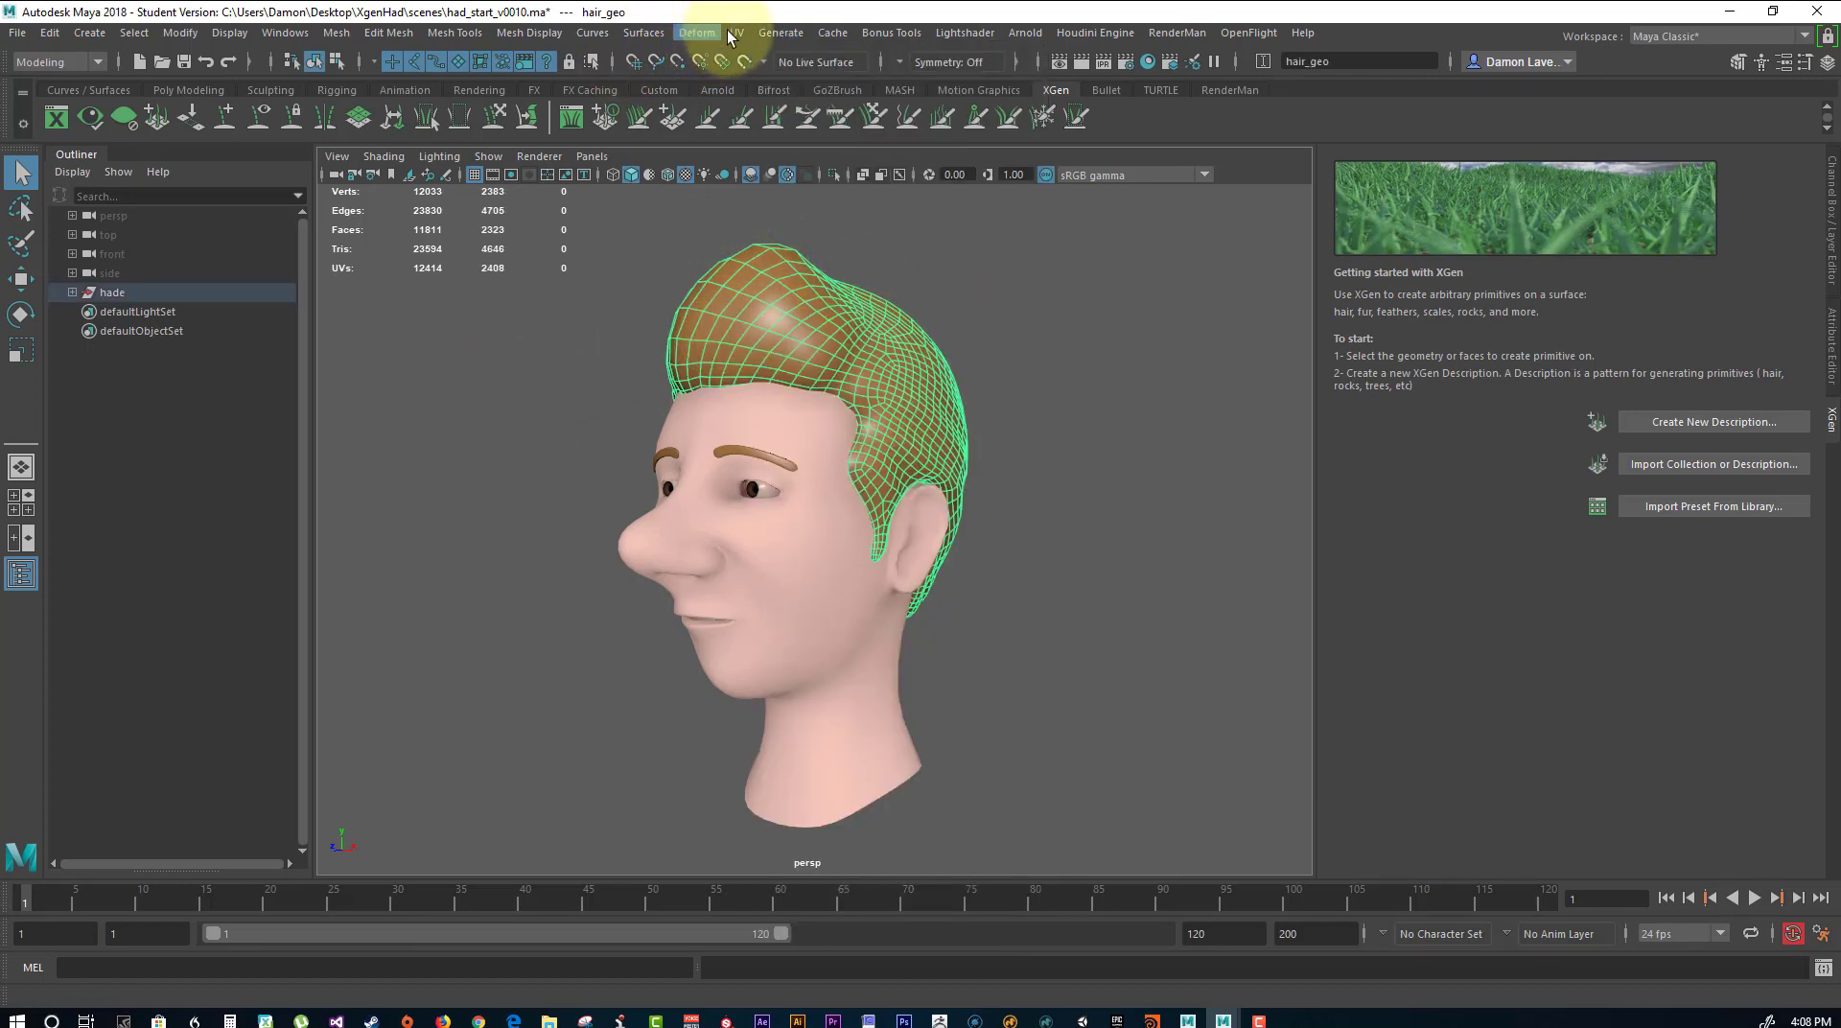
left_click(778, 32)
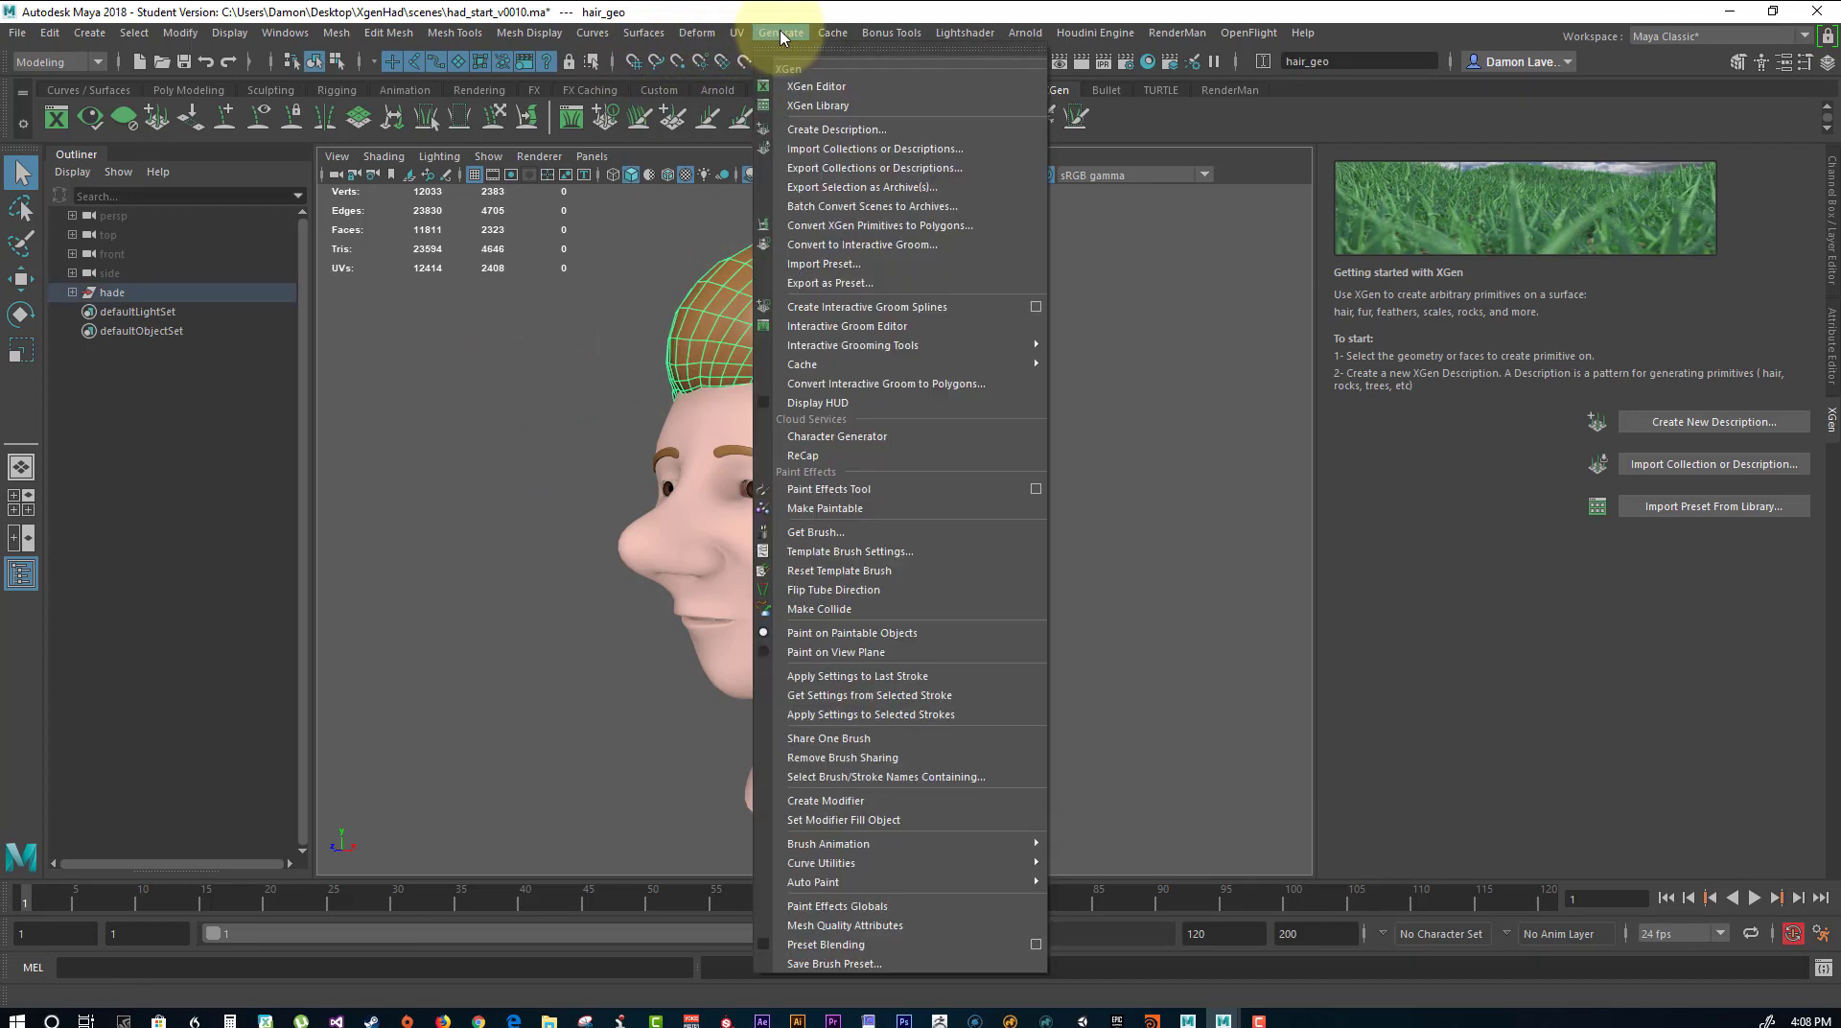
left_click(831, 509)
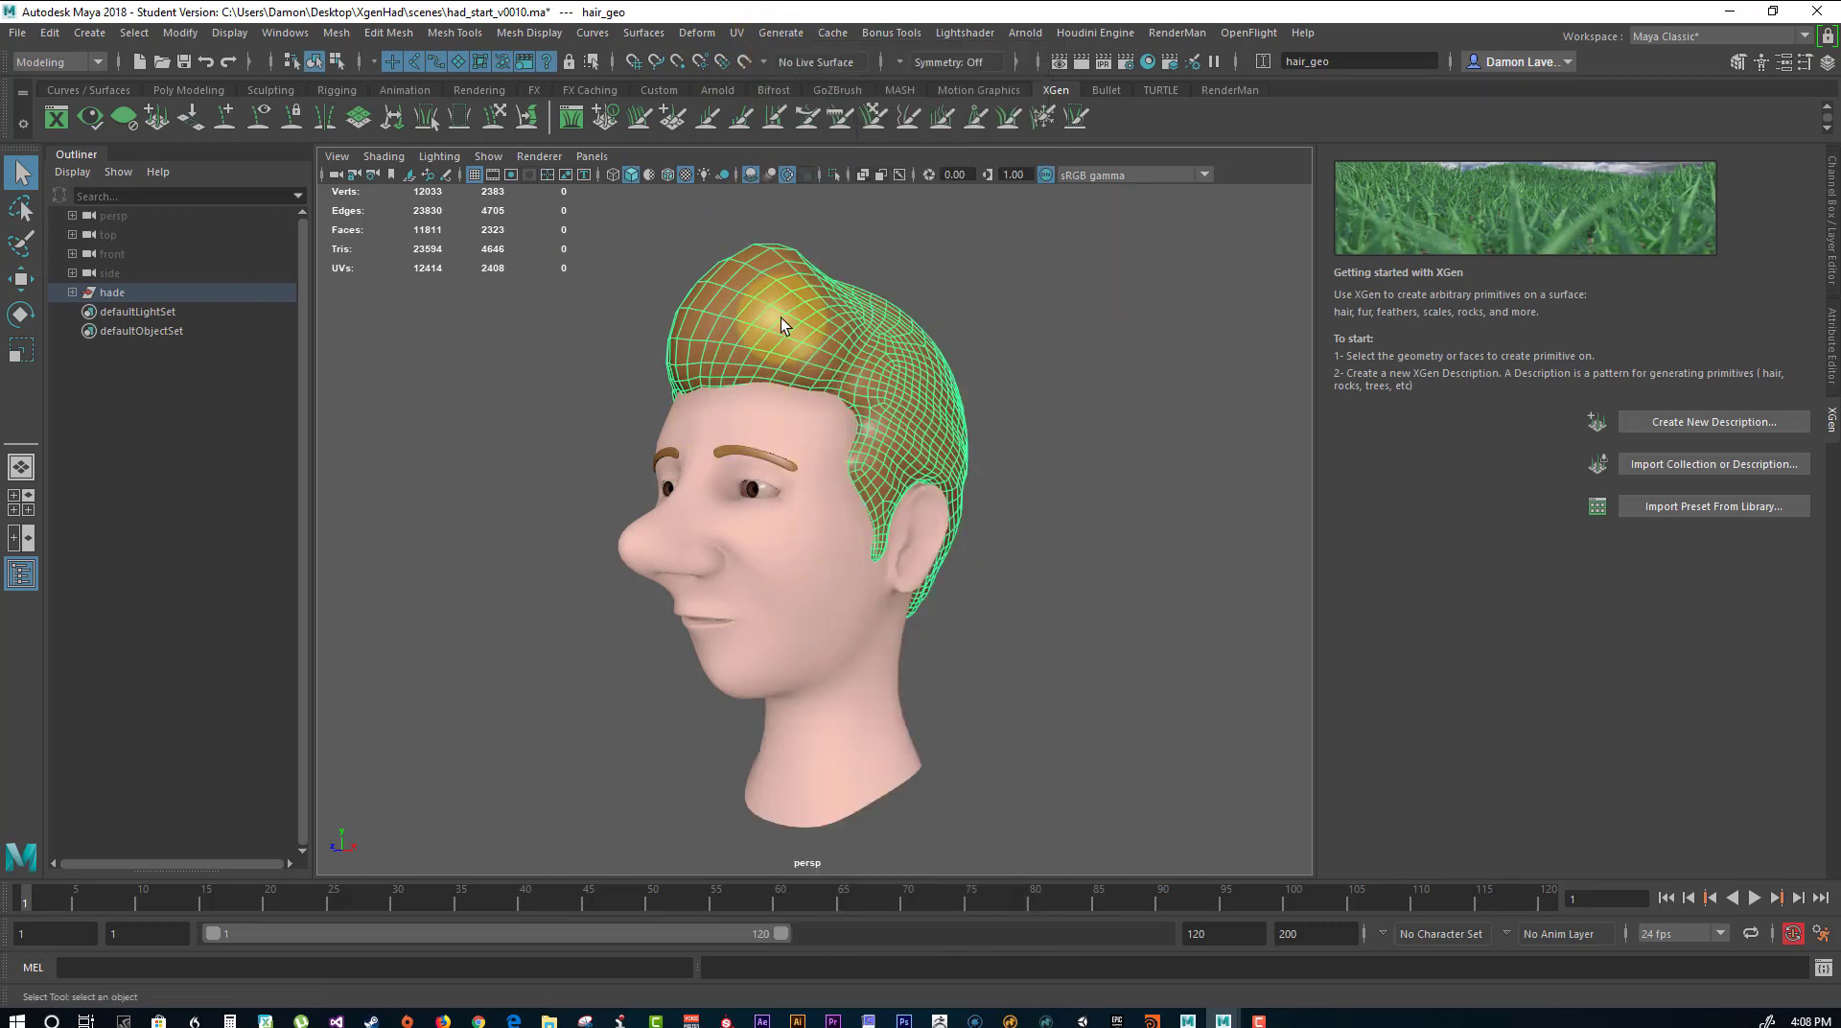
left_click_drag(640, 355, 837, 447, "alt")
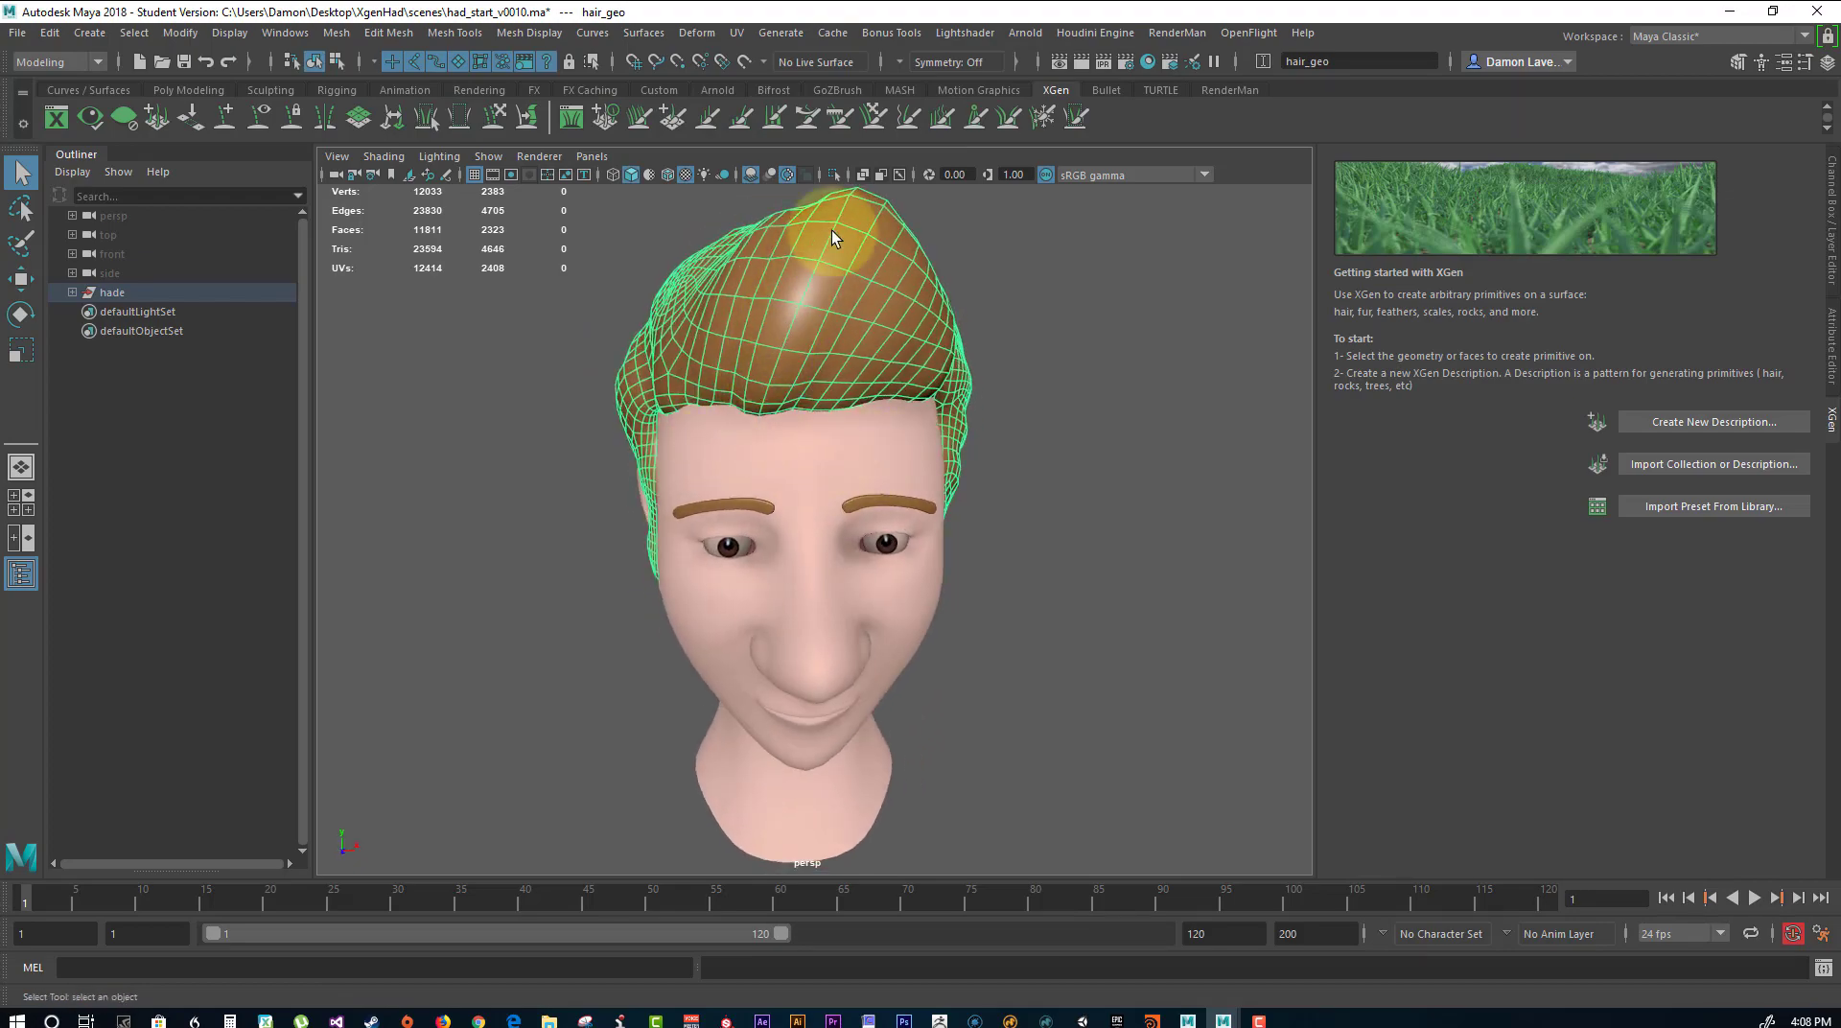
left_click_drag(987, 361, 937, 423, "alt")
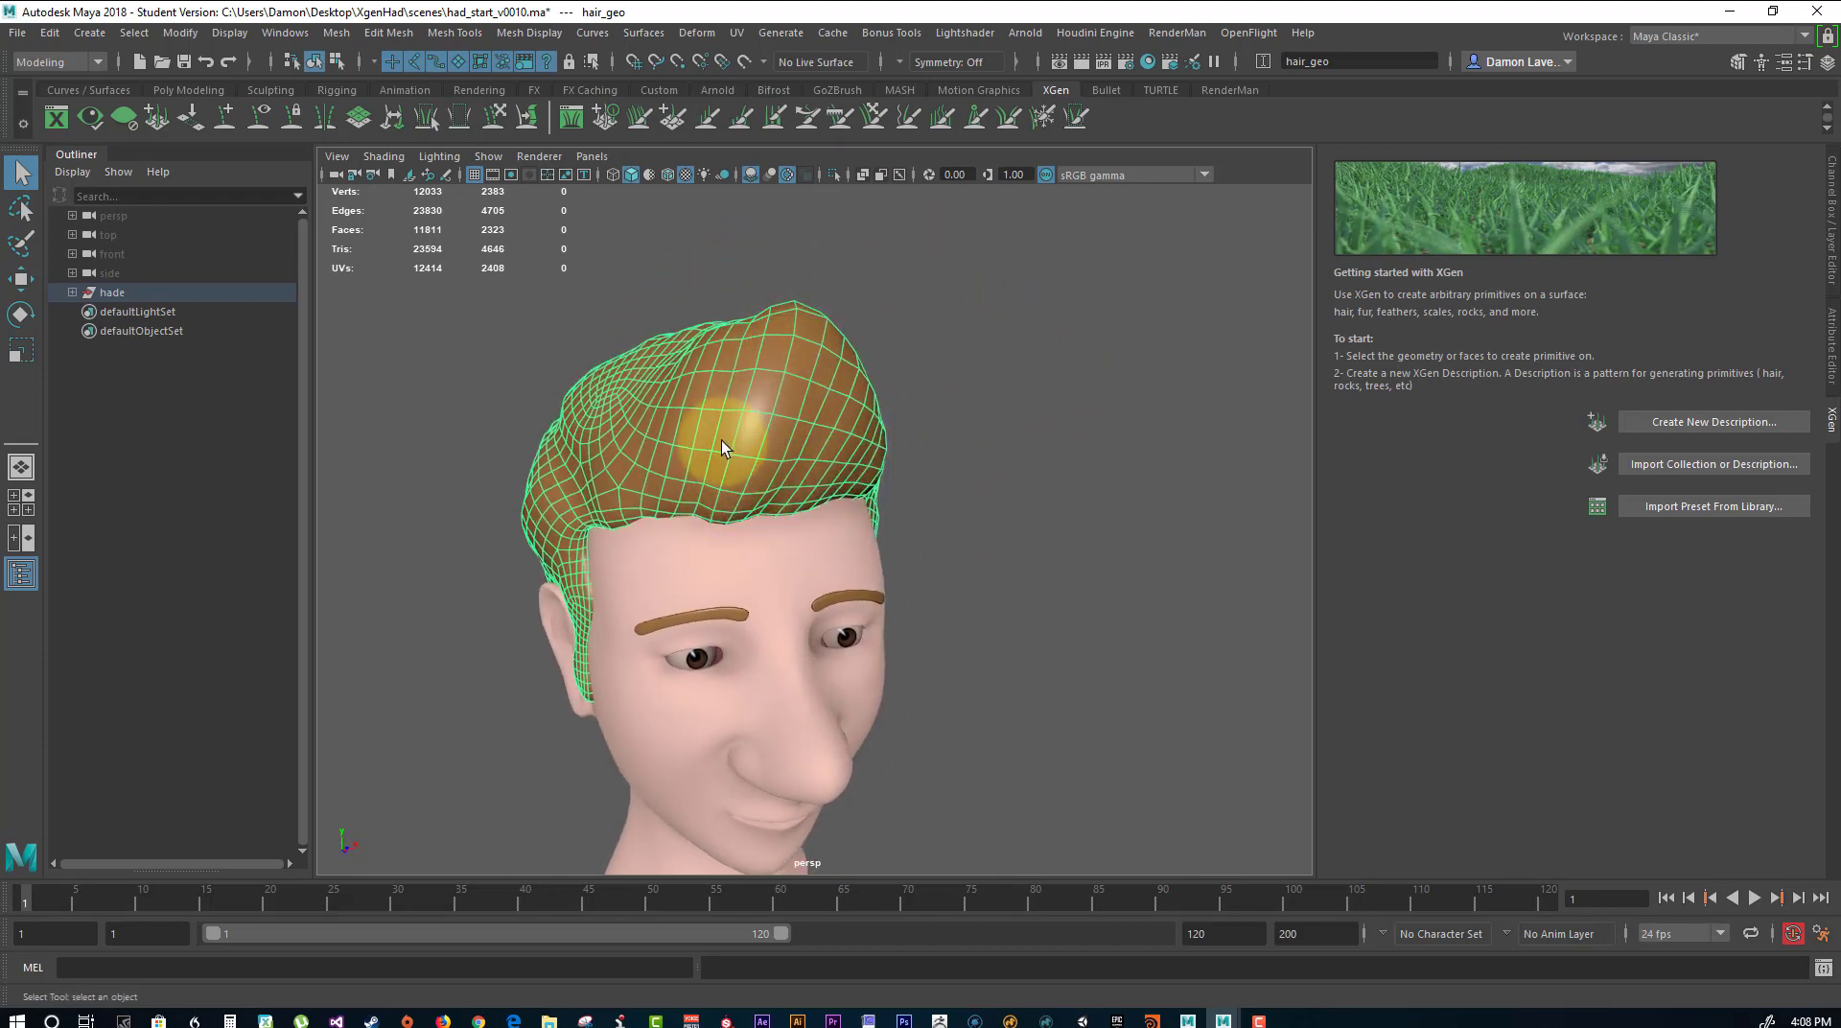
Start the Paint Effects Tool and paint a stroke from the centre of the front hairline up over the quiff.
left_click_drag(721, 441, 743, 551, "alt")
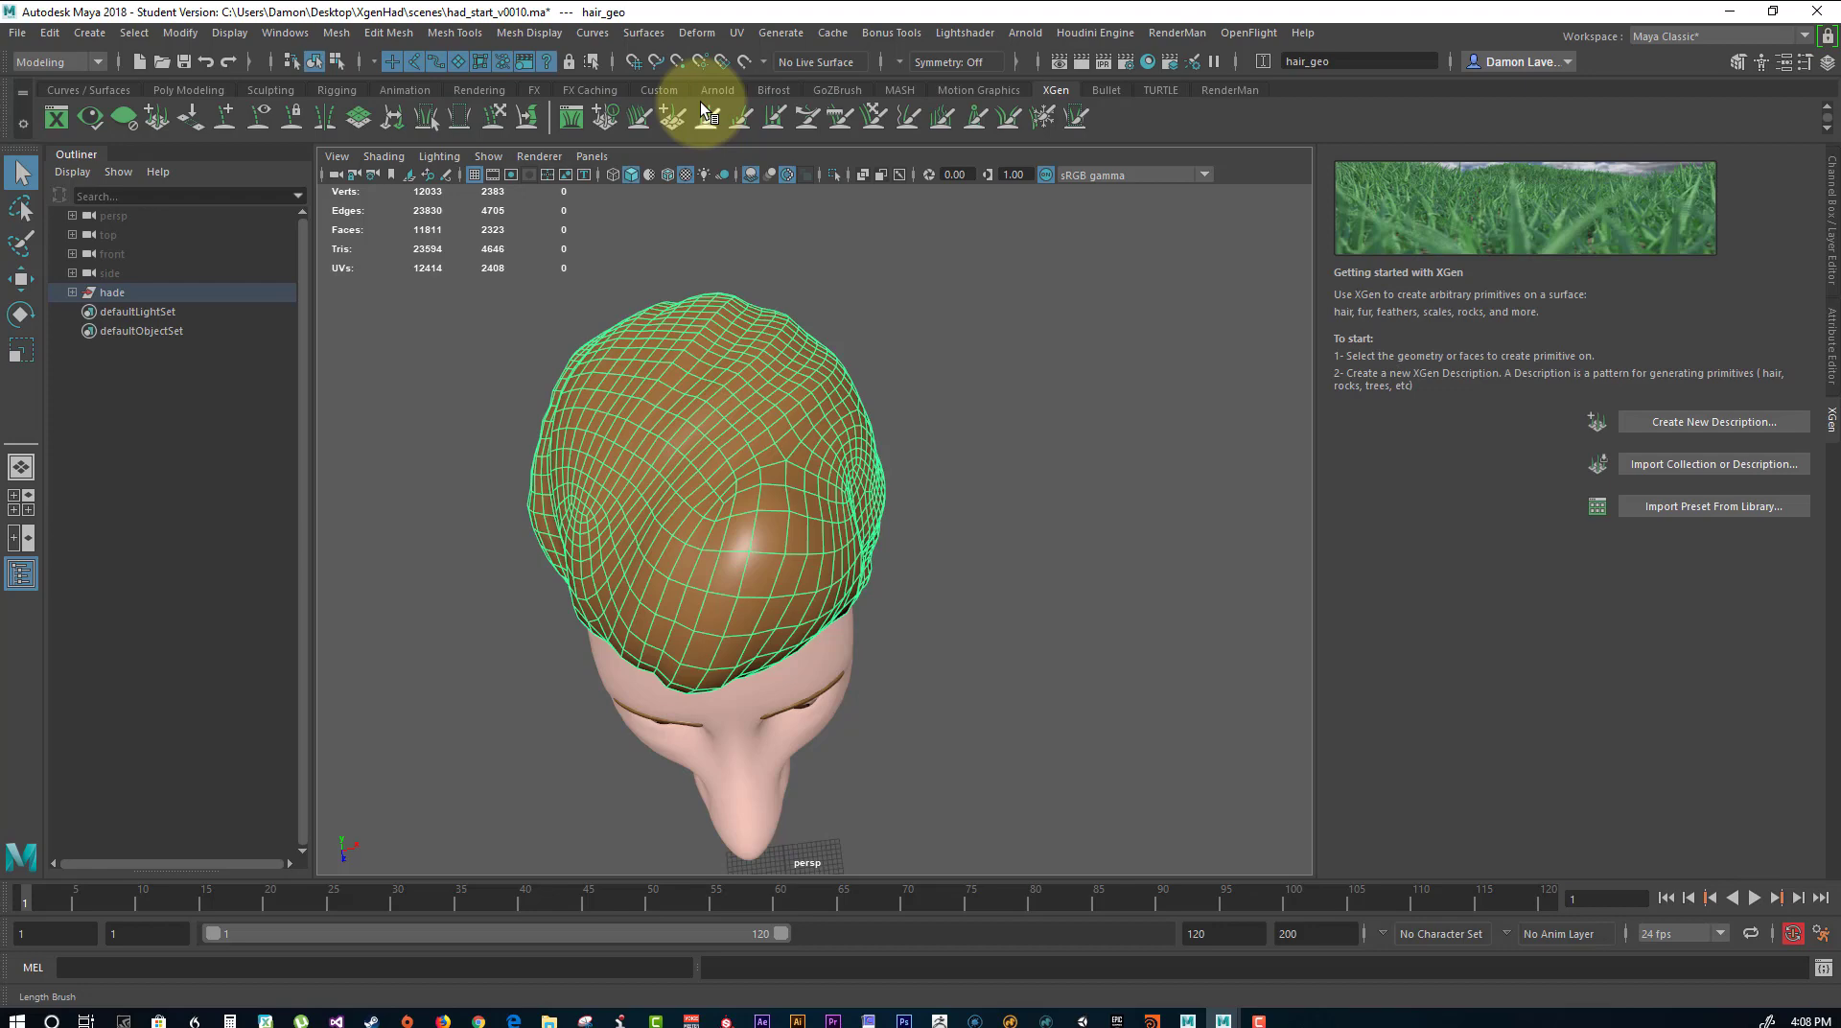
left_click_drag(945, 398, 823, 443, "alt")
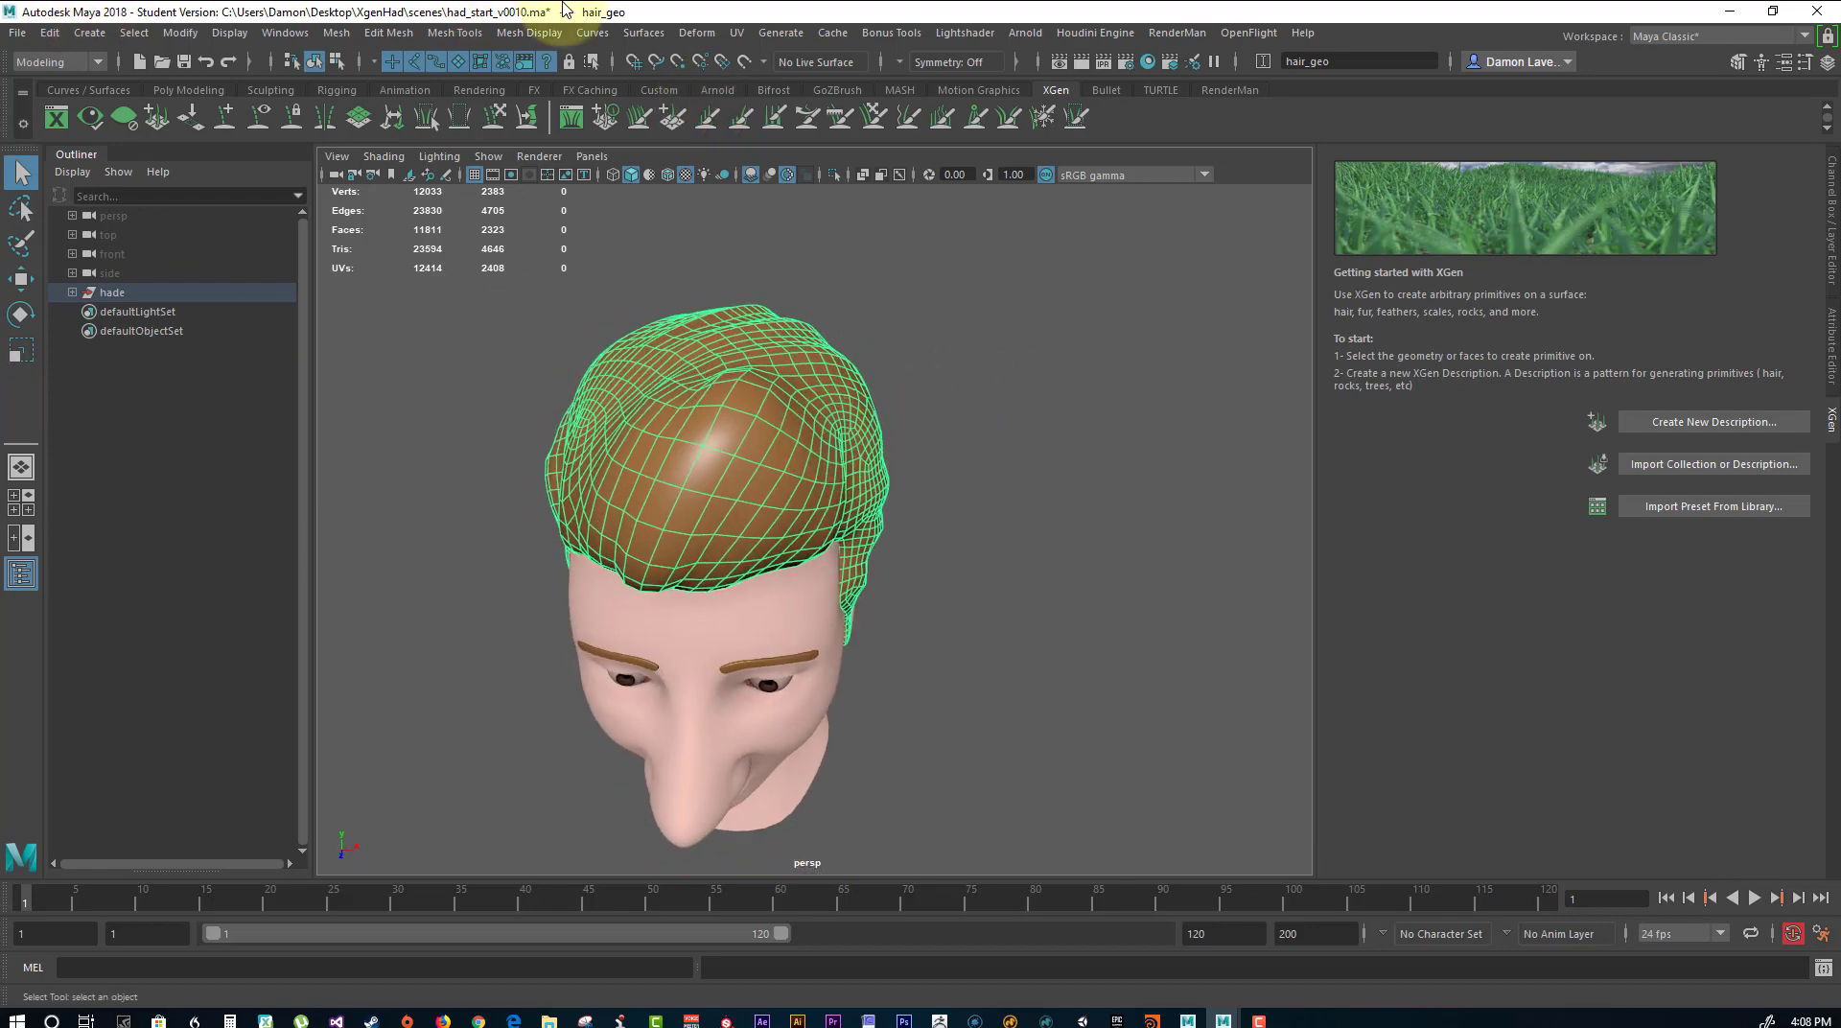
left_click(783, 37)
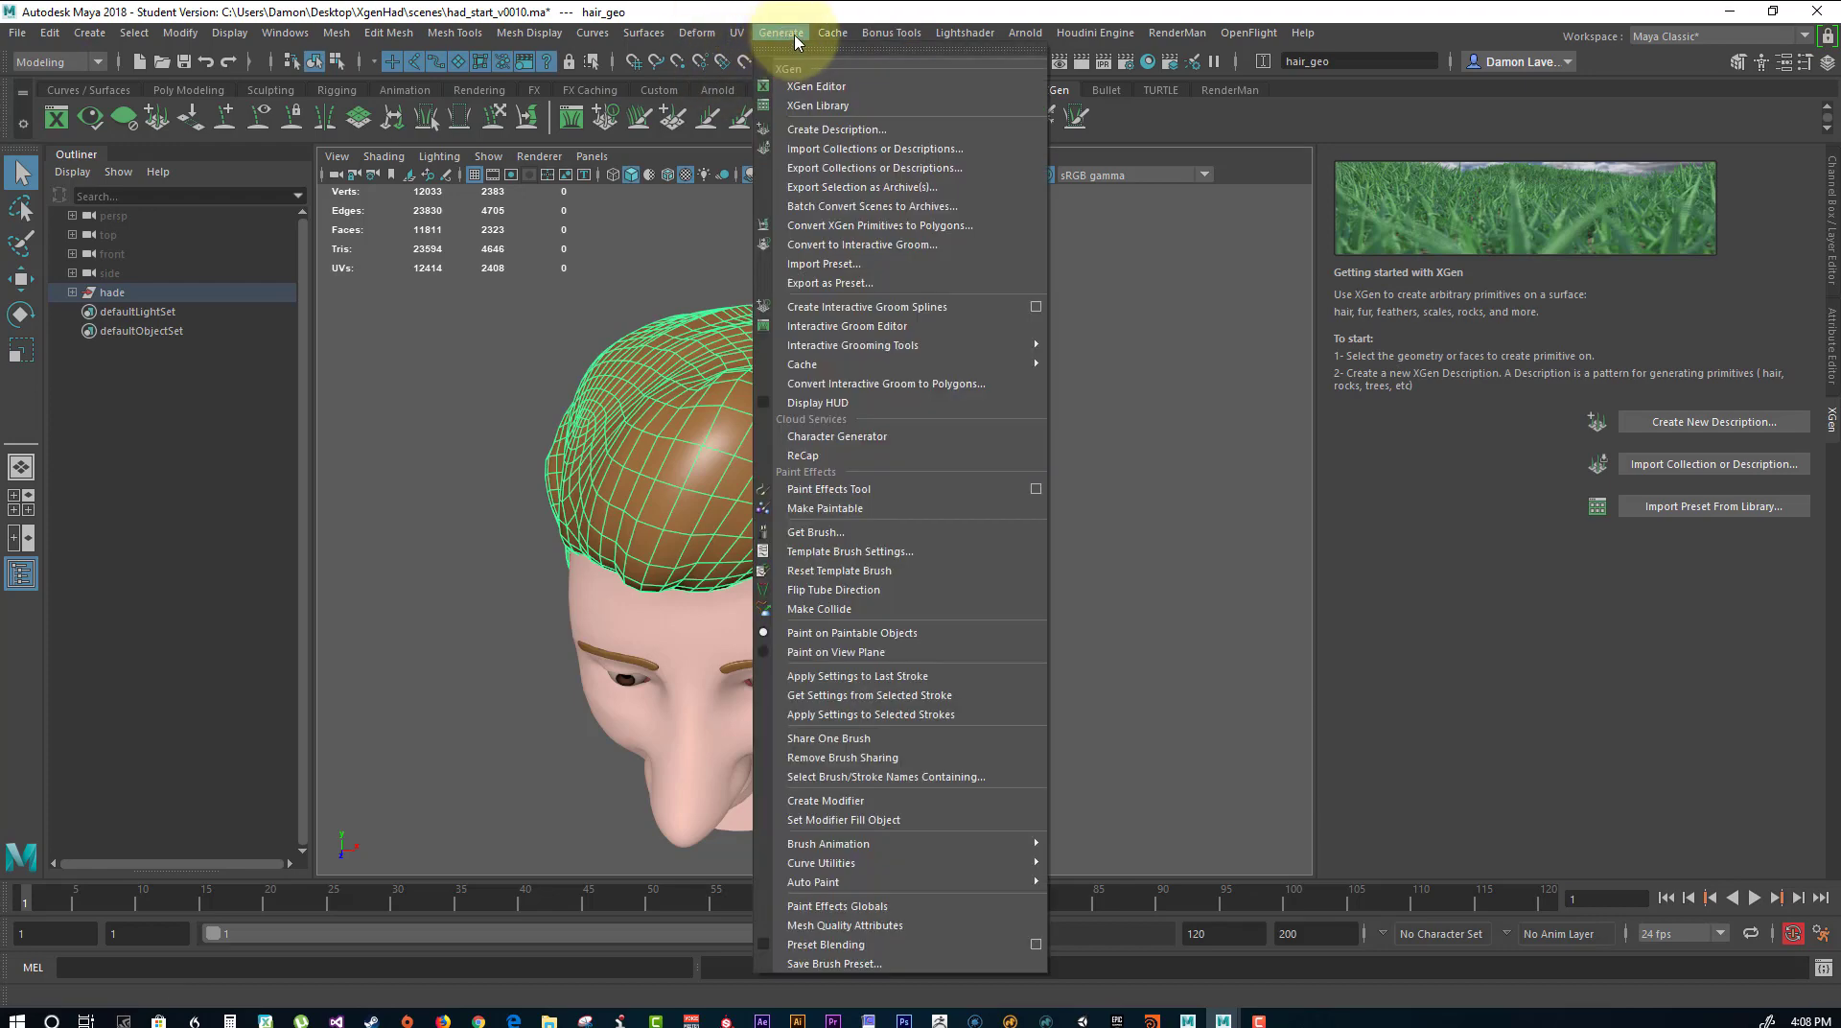
left_click(856, 490)
mouse_move(969, 547)
left_mouse_down("alt")
mouse_move(1031, 508)
mouse_move(805, 524)
left_mouse_up("alt")
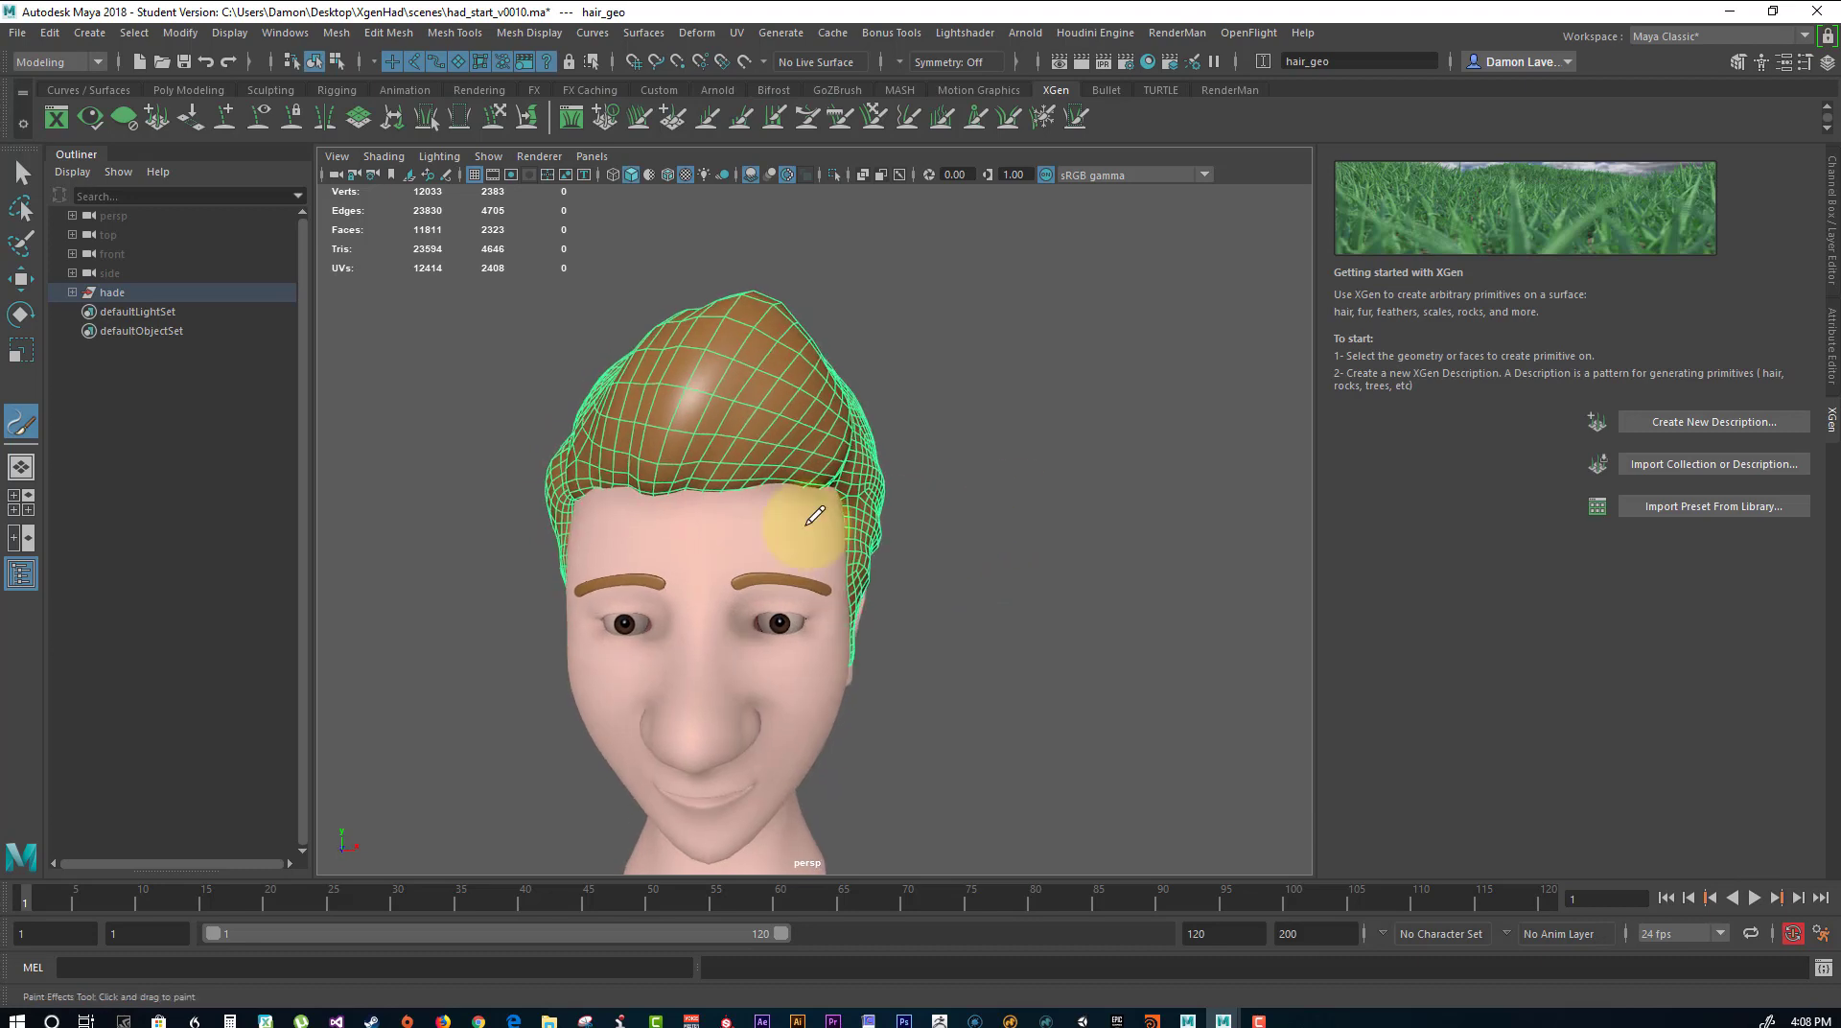
mouse_move(661, 485)
left_mouse_down()
mouse_move(744, 287)
mouse_move(822, 259)
mouse_move(872, 321)
mouse_move(732, 403)
left_mouse_up()
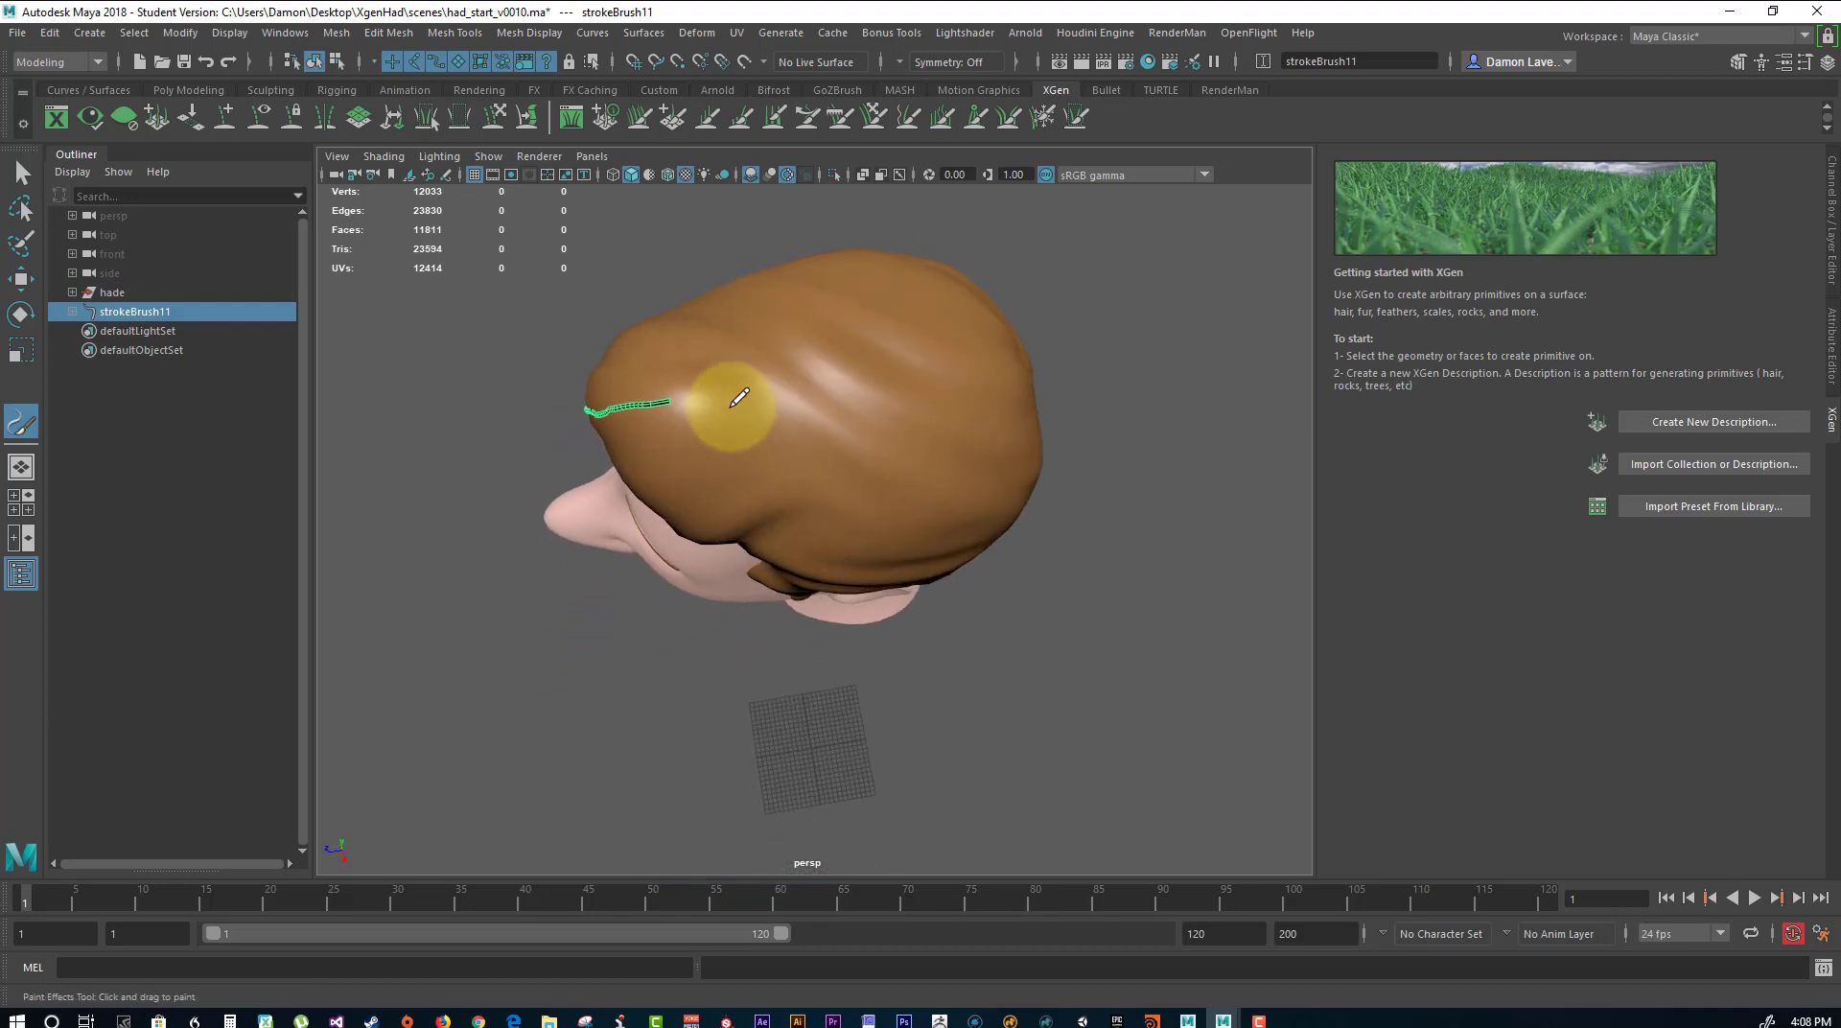
mouse_move(477, 414)
left_mouse_down("alt")
mouse_move(423, 370)
mouse_move(530, 328)
mouse_move(691, 307)
mouse_move(781, 466)
left_mouse_up("alt")
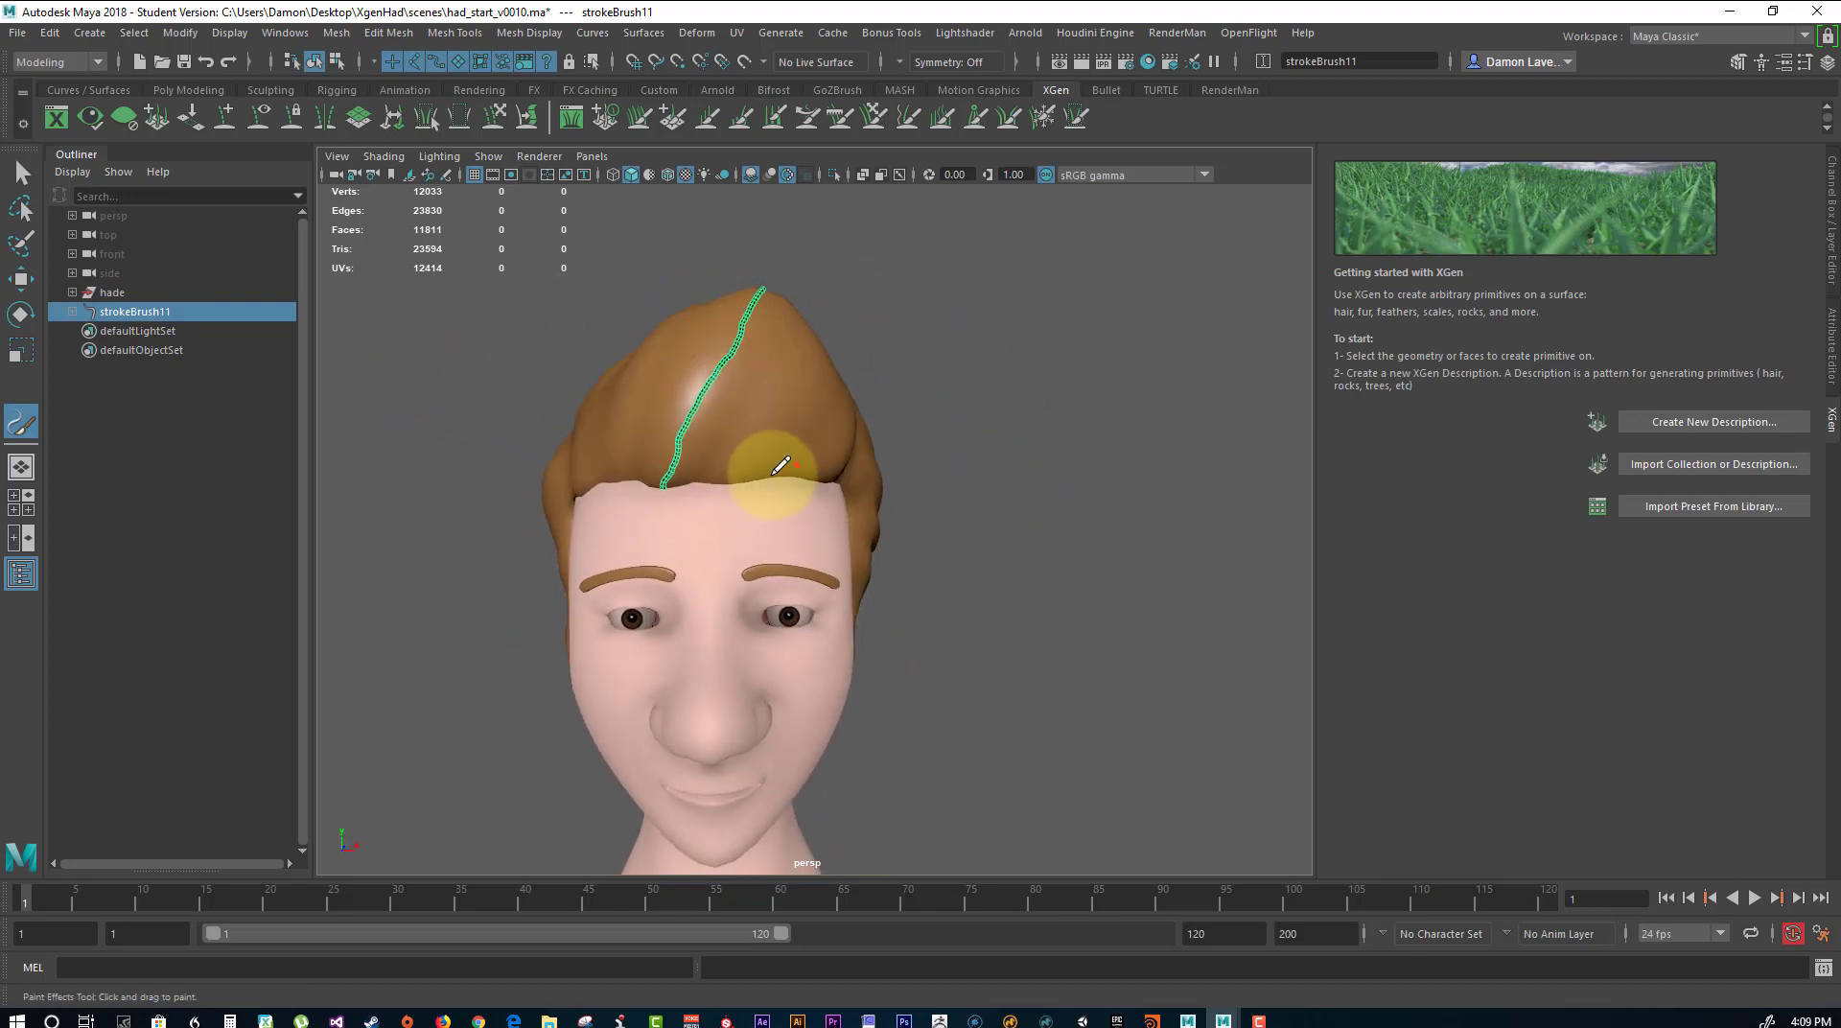
Paint three more strokes sweeping up from the front hairline, two on the character's left and one on the right.
left_click_drag(818, 363, 834, 337)
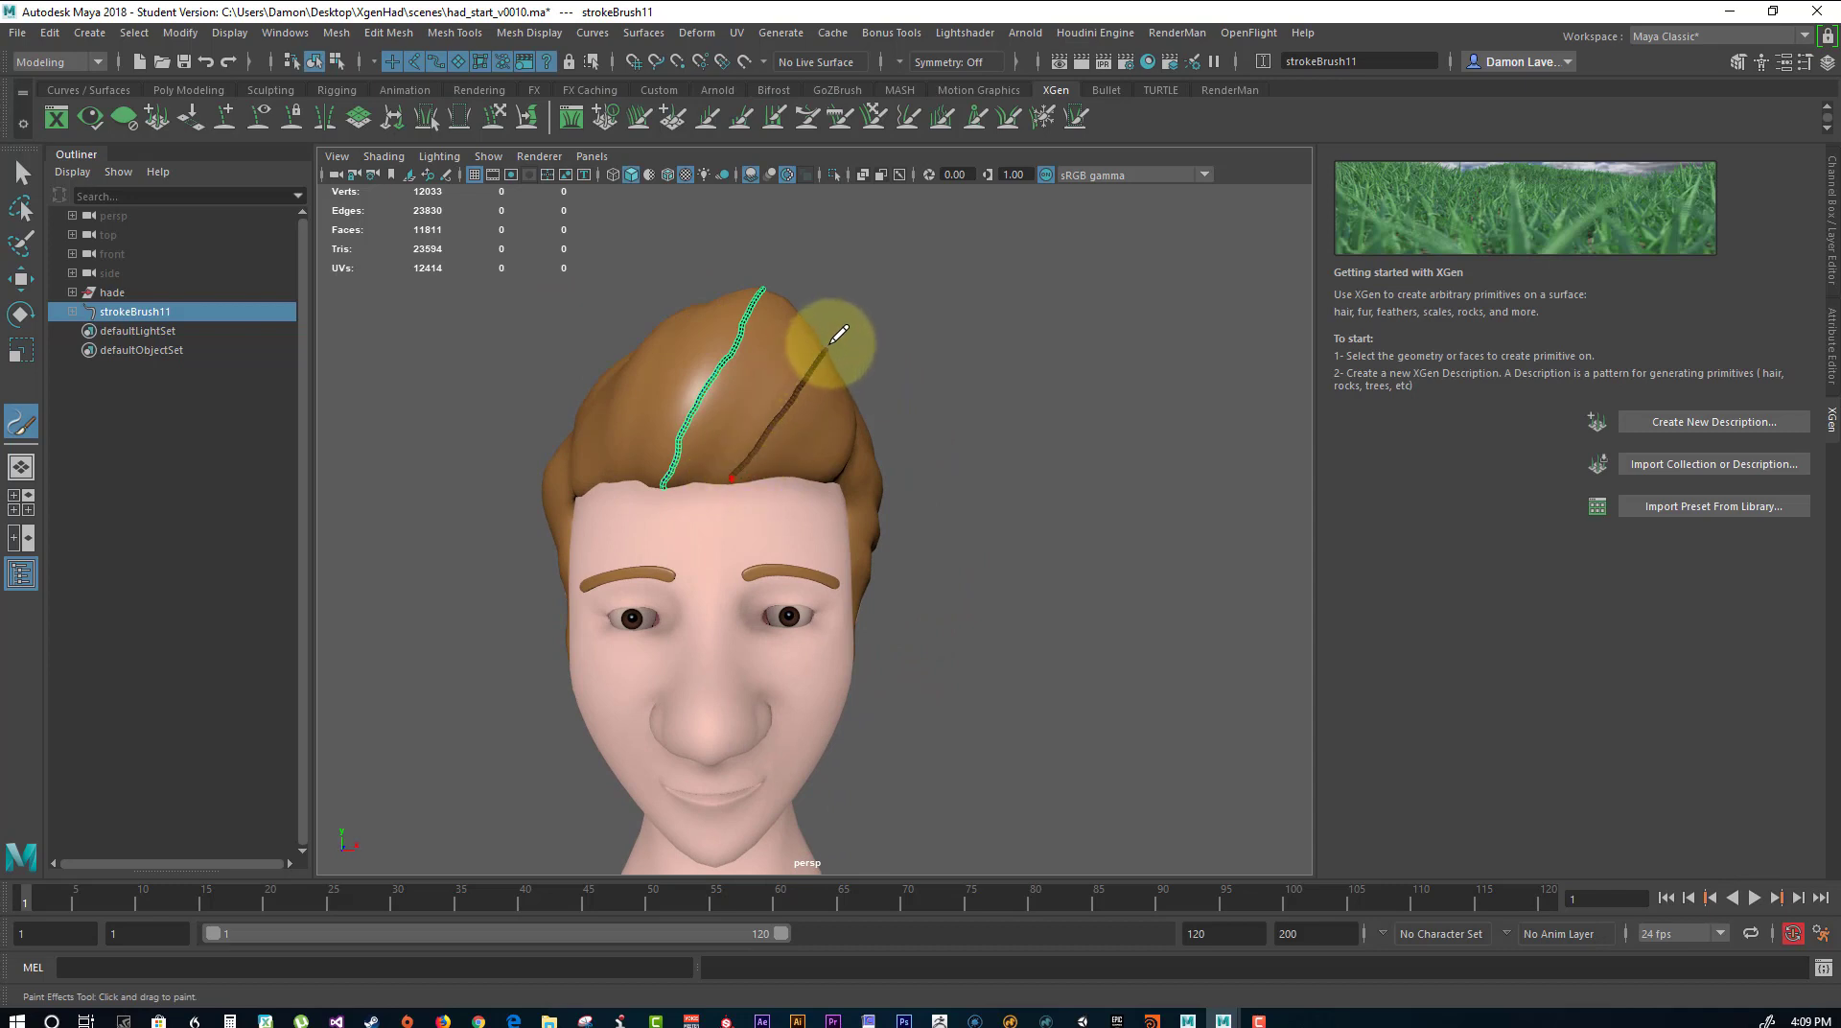
mouse_move(998, 279)
left_mouse_down("alt")
mouse_move(872, 329)
mouse_move(887, 308)
left_mouse_up("alt")
left_click_drag(739, 478, 738, 478)
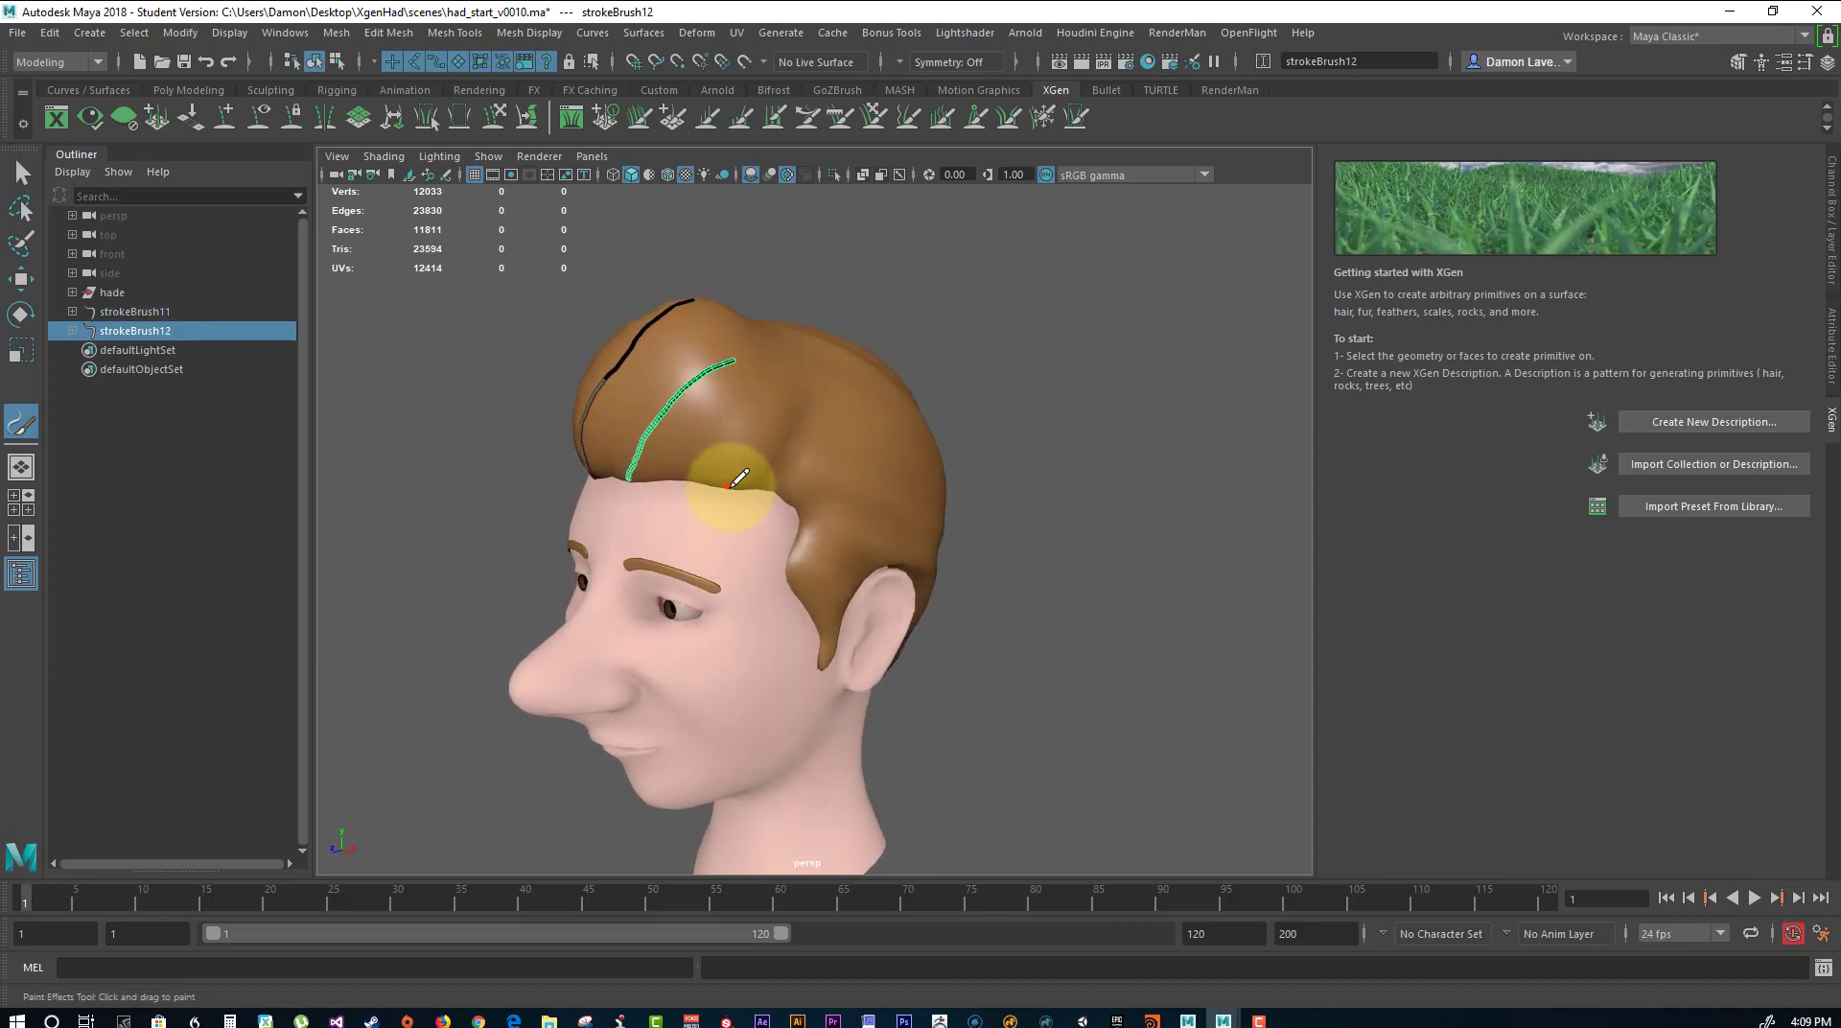
left_click_drag(806, 384, 811, 378)
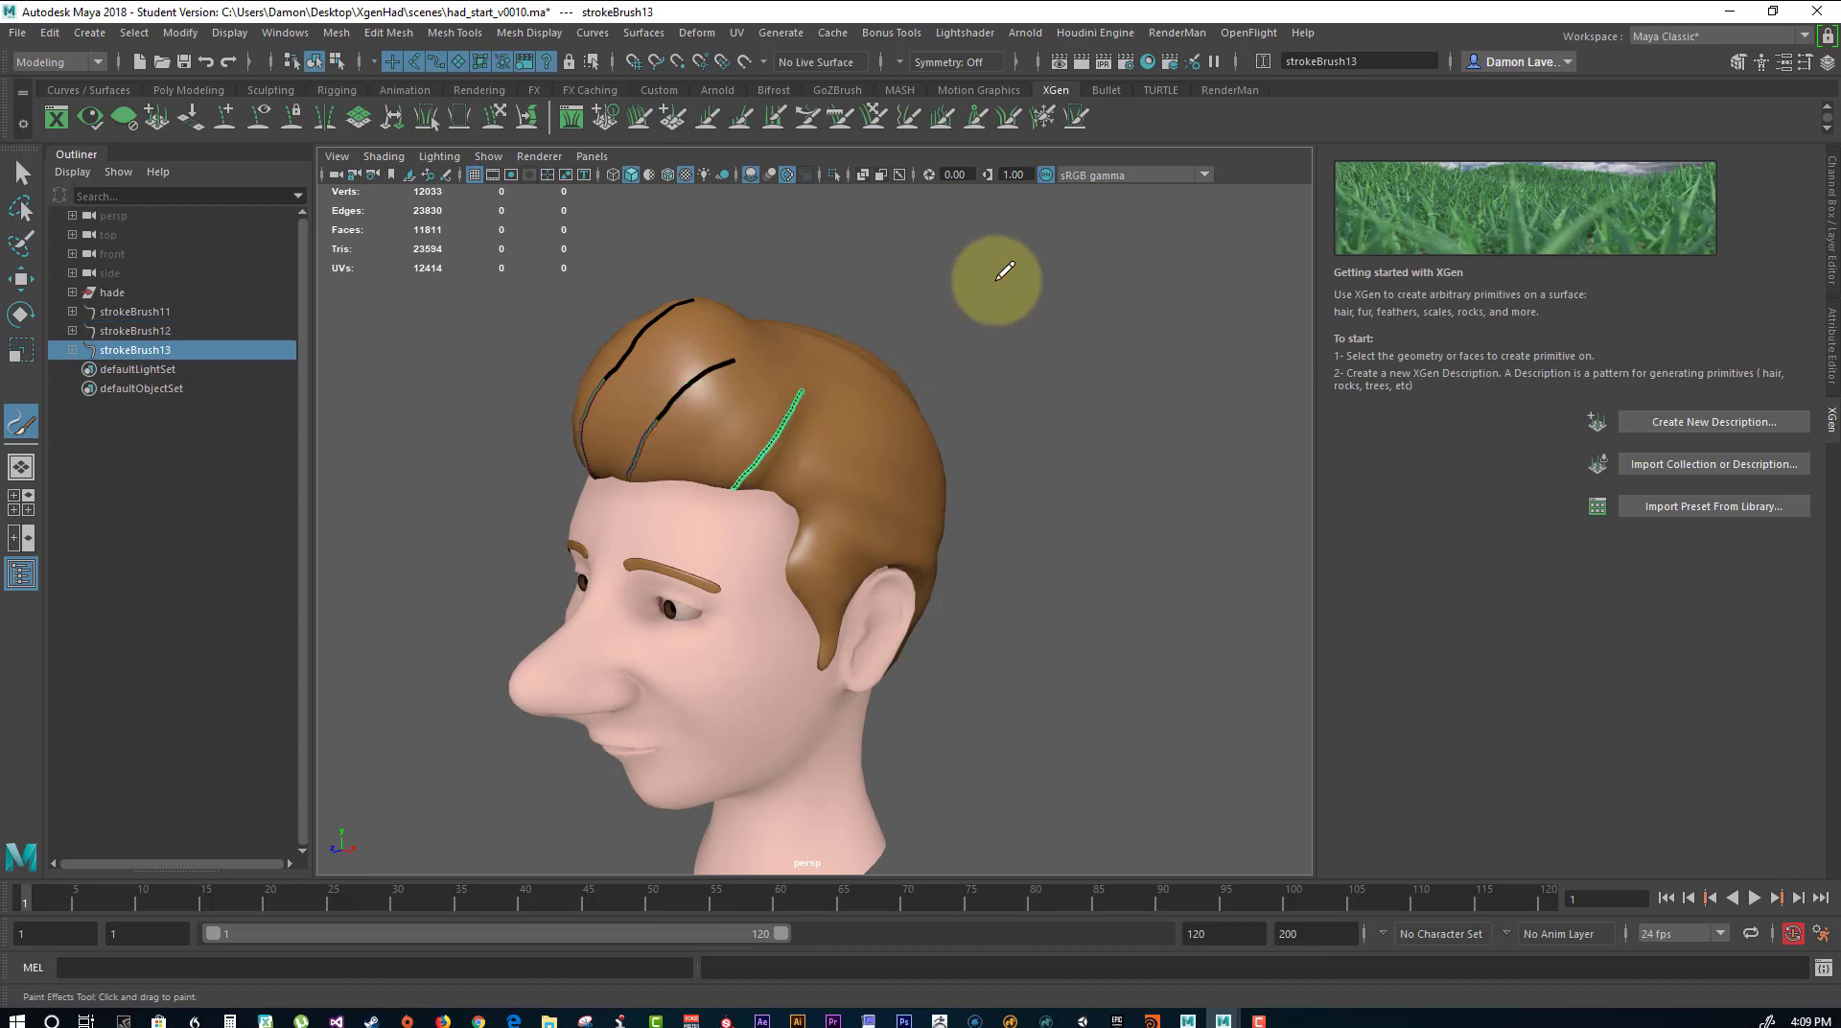
mouse_move(999, 275)
left_mouse_down("alt")
mouse_move(1126, 296)
mouse_move(957, 377)
left_mouse_up("alt")
left_click_drag(836, 512, 844, 503)
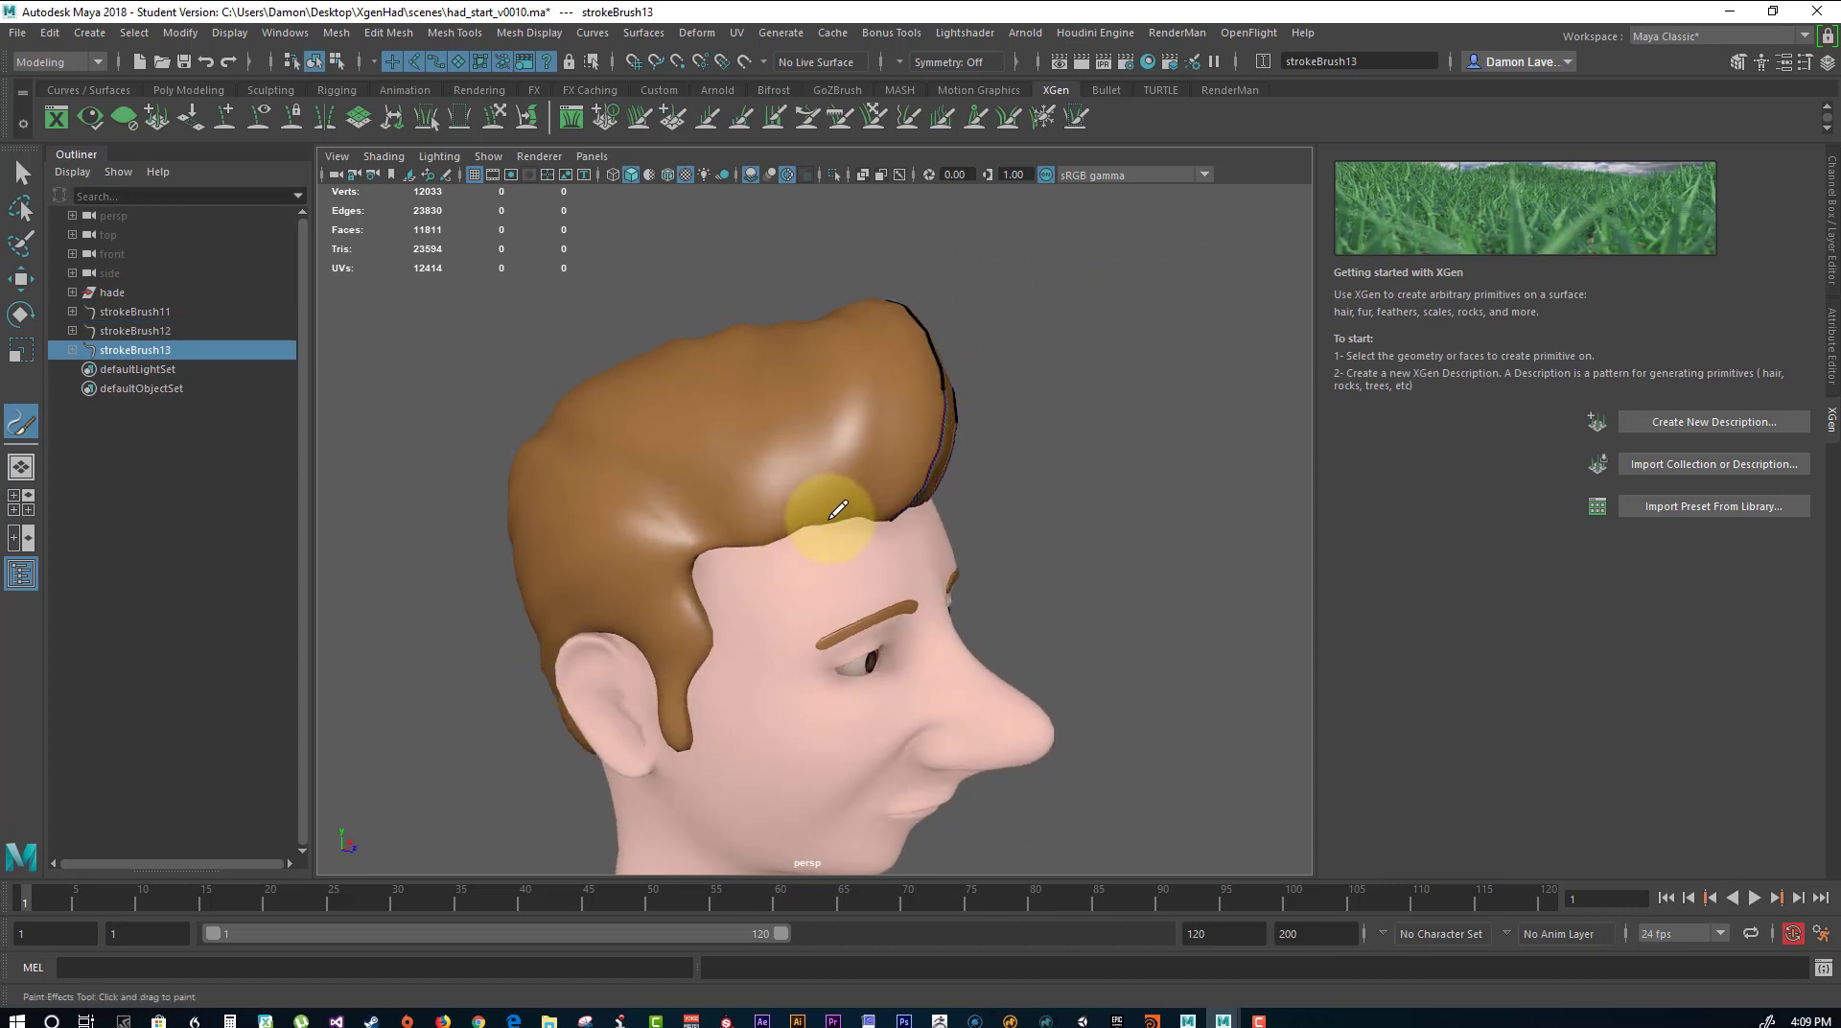
left_click_drag(863, 345, 842, 302)
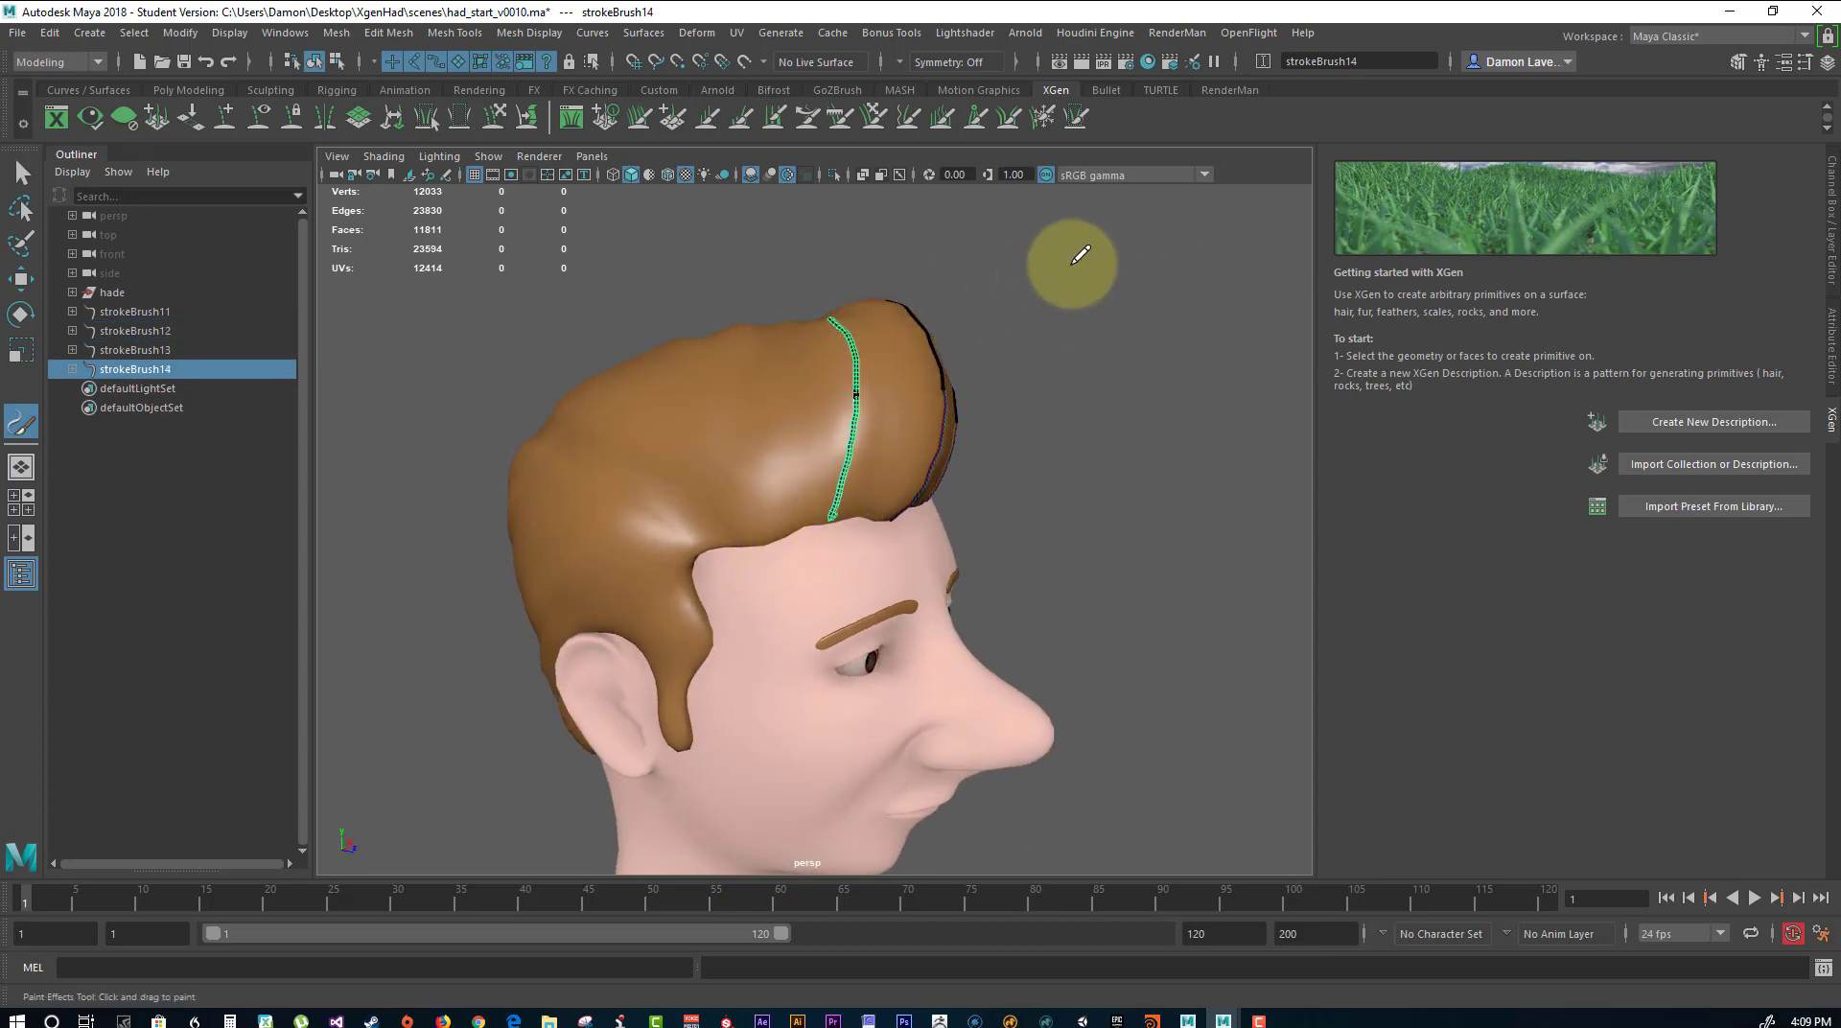
Paint six roughly parallel strokes sweeping down and back across the character's right side, from the temple towards the back of the head.
mouse_move(1076, 259)
left_mouse_down("alt")
mouse_move(1118, 279)
mouse_move(1070, 335)
mouse_move(1073, 374)
mouse_move(1298, 345)
mouse_move(1127, 331)
mouse_move(991, 271)
mouse_move(786, 271)
mouse_move(806, 329)
mouse_move(987, 287)
mouse_move(1195, 304)
mouse_move(1048, 428)
mouse_move(1127, 439)
mouse_move(1077, 444)
left_mouse_up("alt")
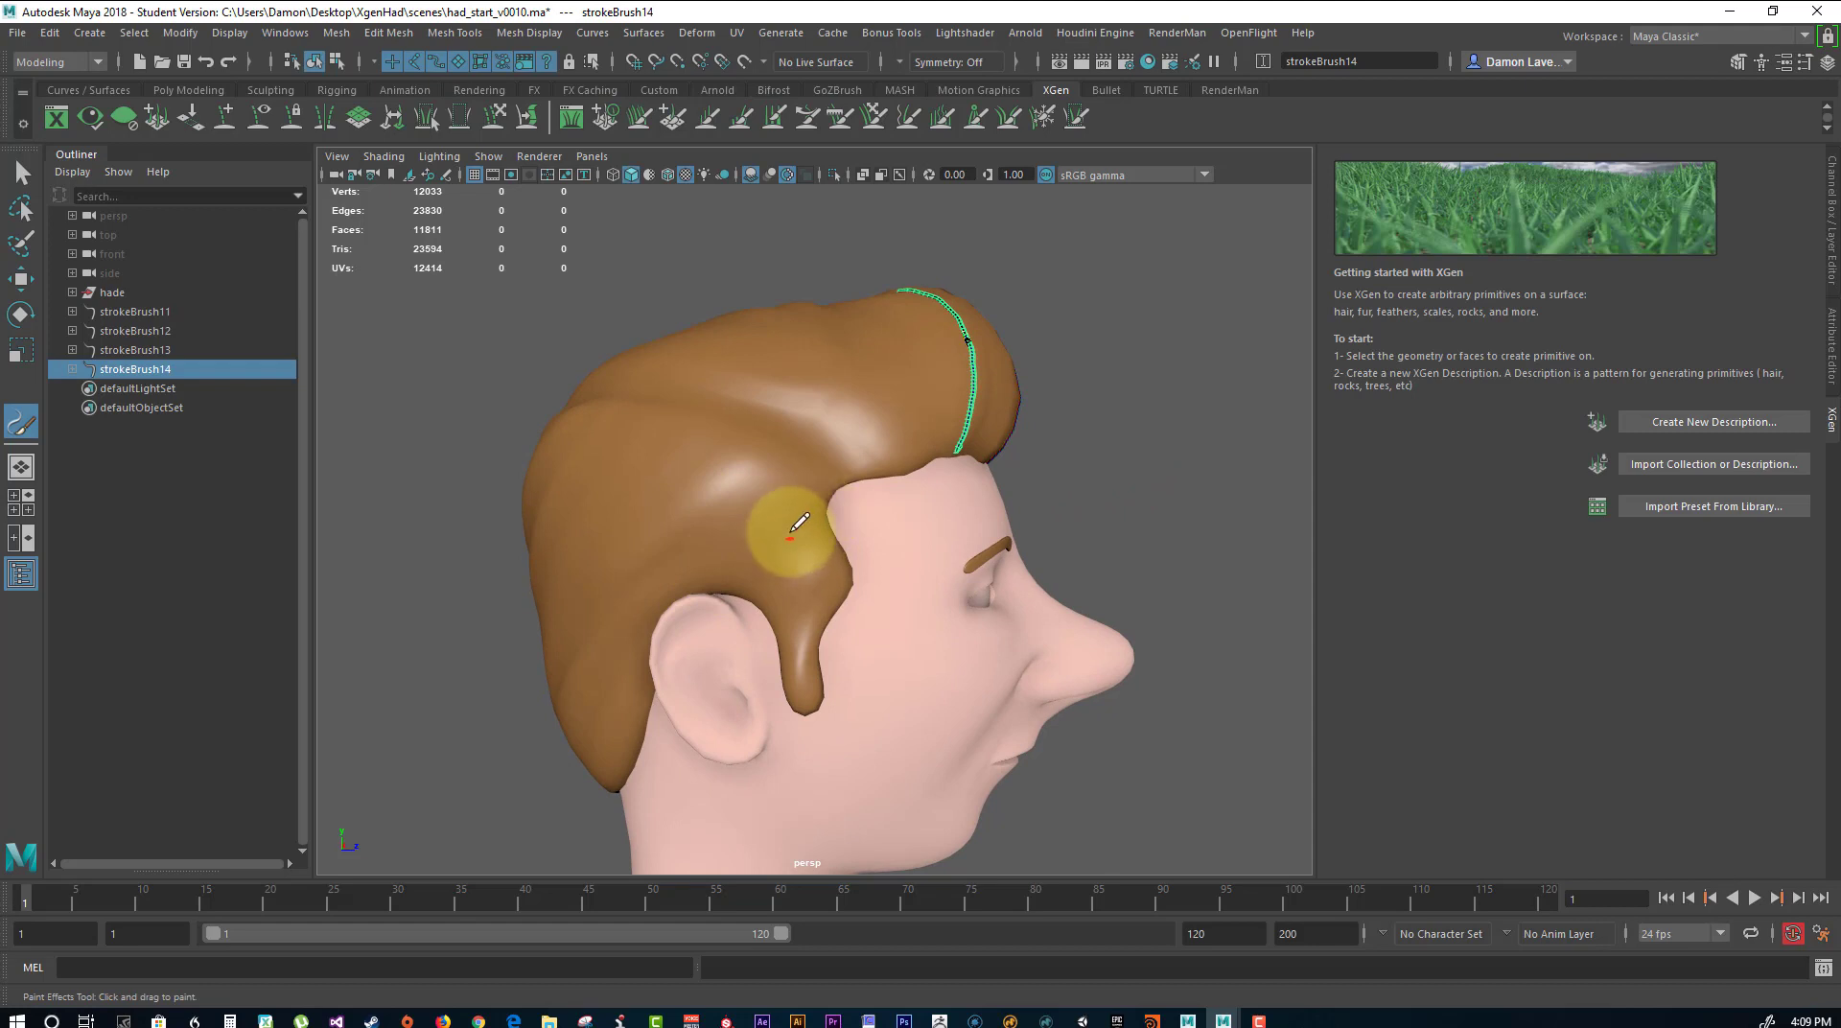
mouse_move(440, 625)
left_mouse_down("alt")
mouse_move(563, 646)
mouse_move(480, 624)
left_mouse_up("alt")
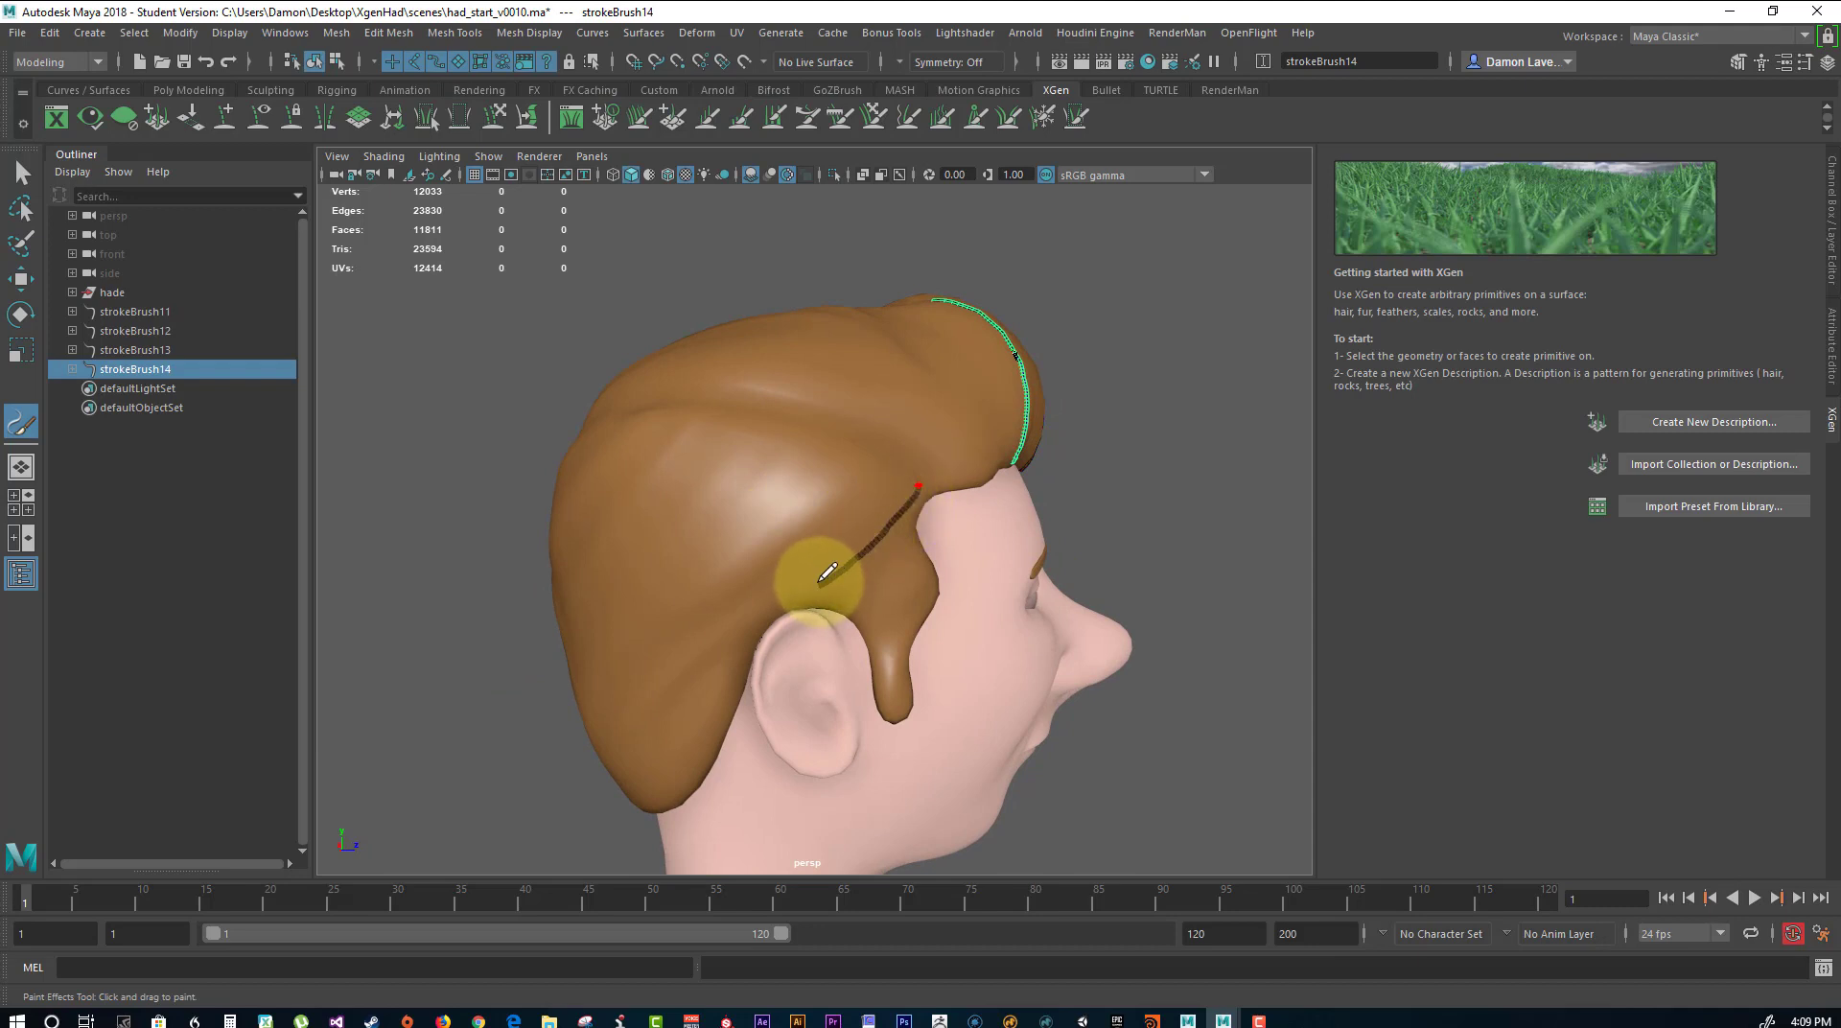
left_click_drag(826, 573, 820, 585)
mouse_move(890, 457)
left_mouse_down()
mouse_move(780, 534)
mouse_move(763, 582)
left_mouse_up()
left_click_drag(834, 441, 677, 564)
left_click_drag(784, 420, 630, 535)
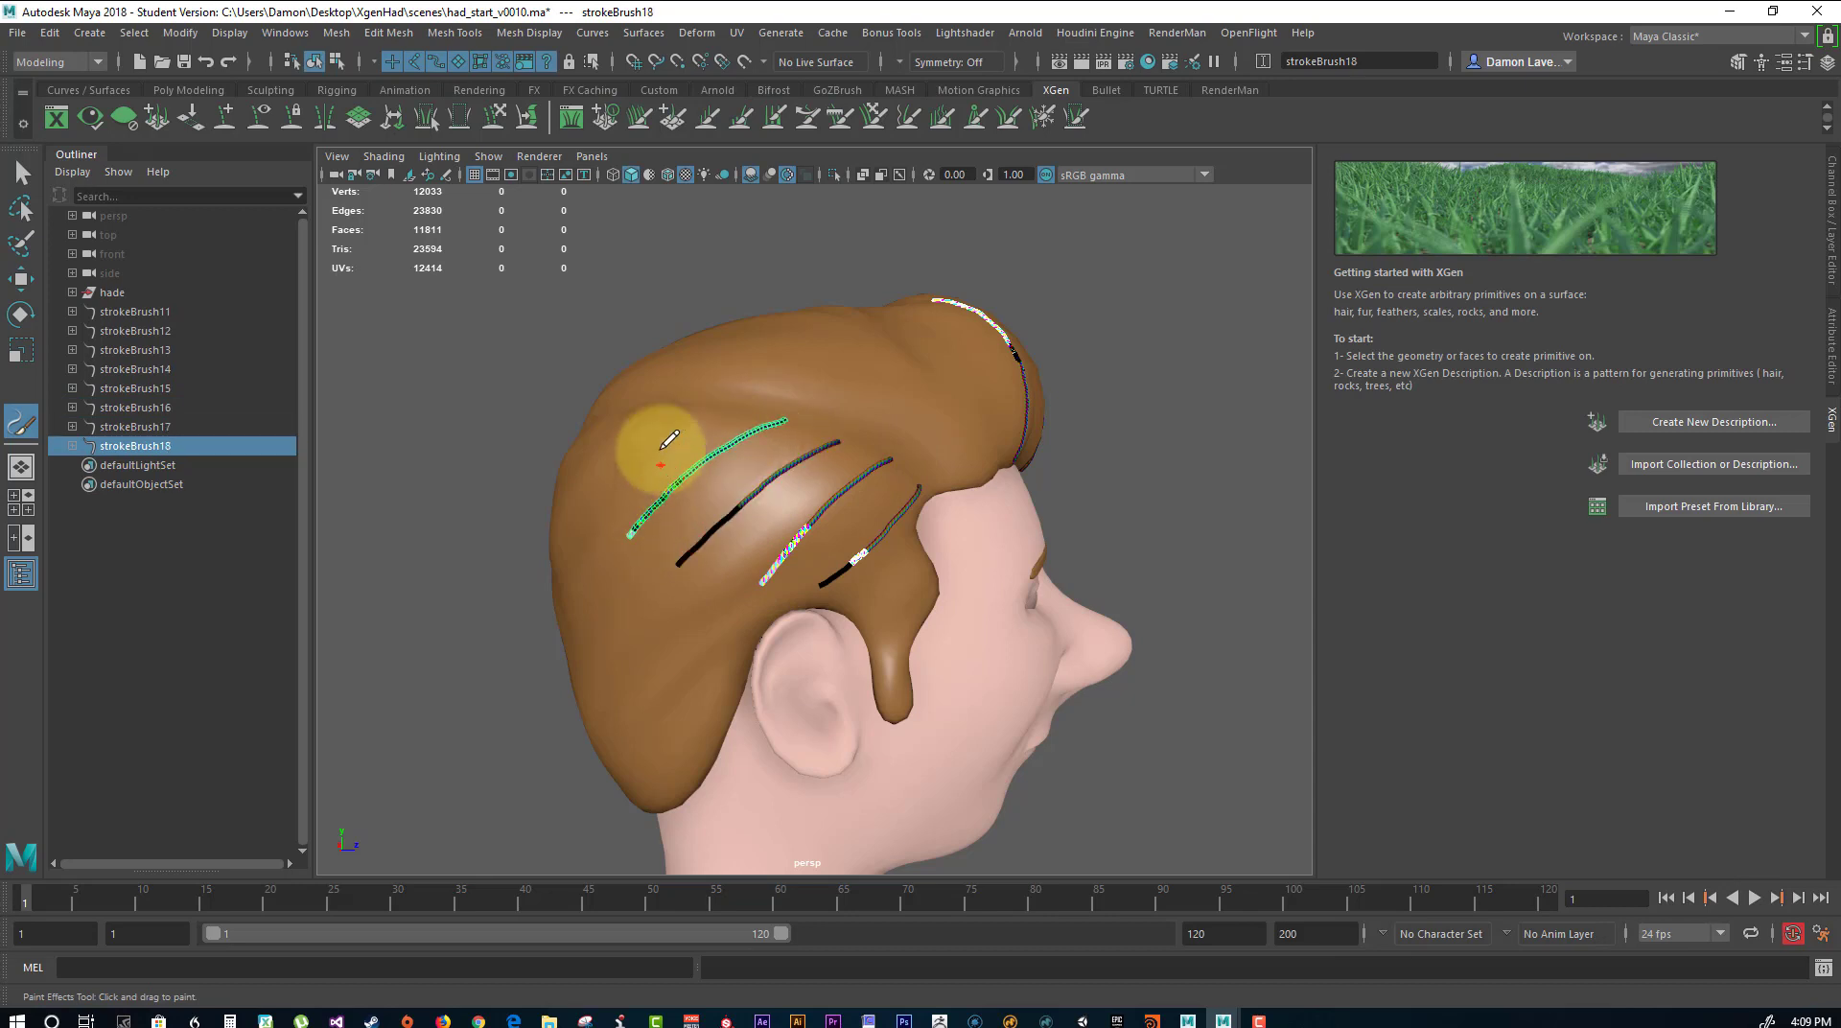
left_click_drag(687, 430, 585, 560)
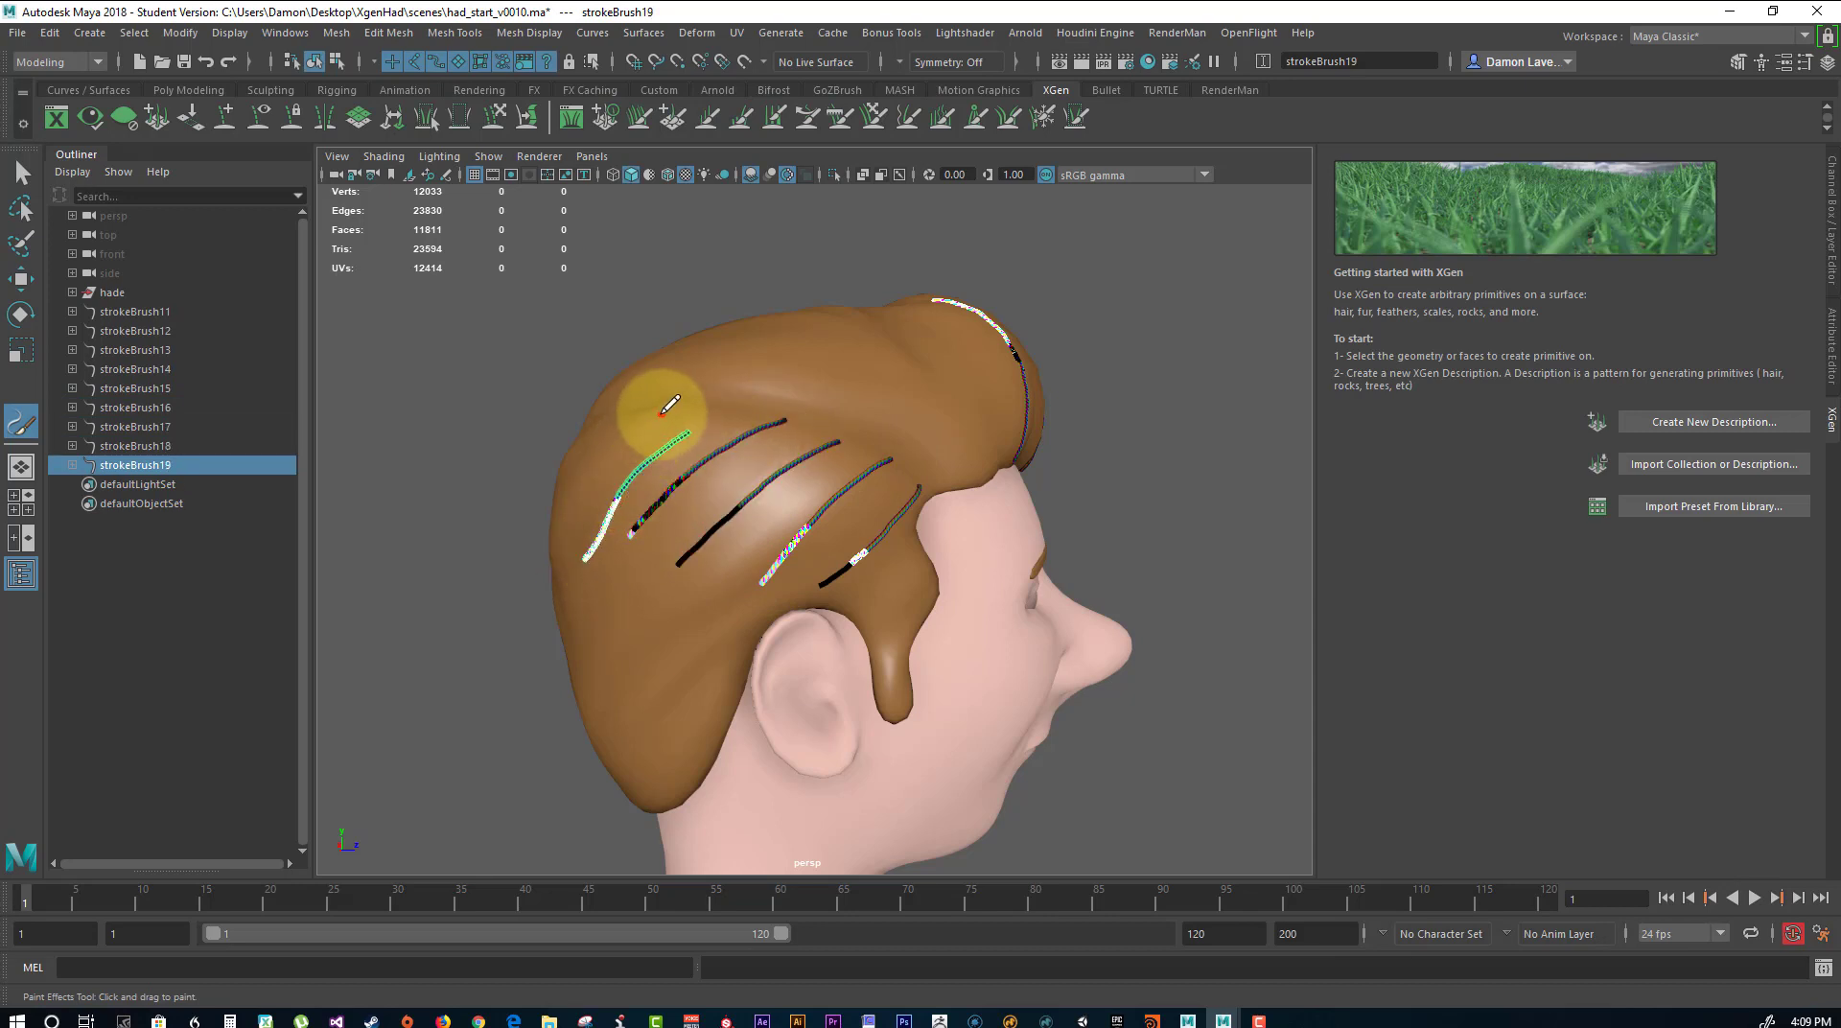
mouse_move(664, 410)
left_mouse_down()
mouse_move(575, 464)
mouse_move(566, 542)
left_mouse_up()
mouse_move(464, 610)
left_mouse_down("alt")
mouse_move(474, 676)
mouse_move(508, 666)
left_mouse_up("alt")
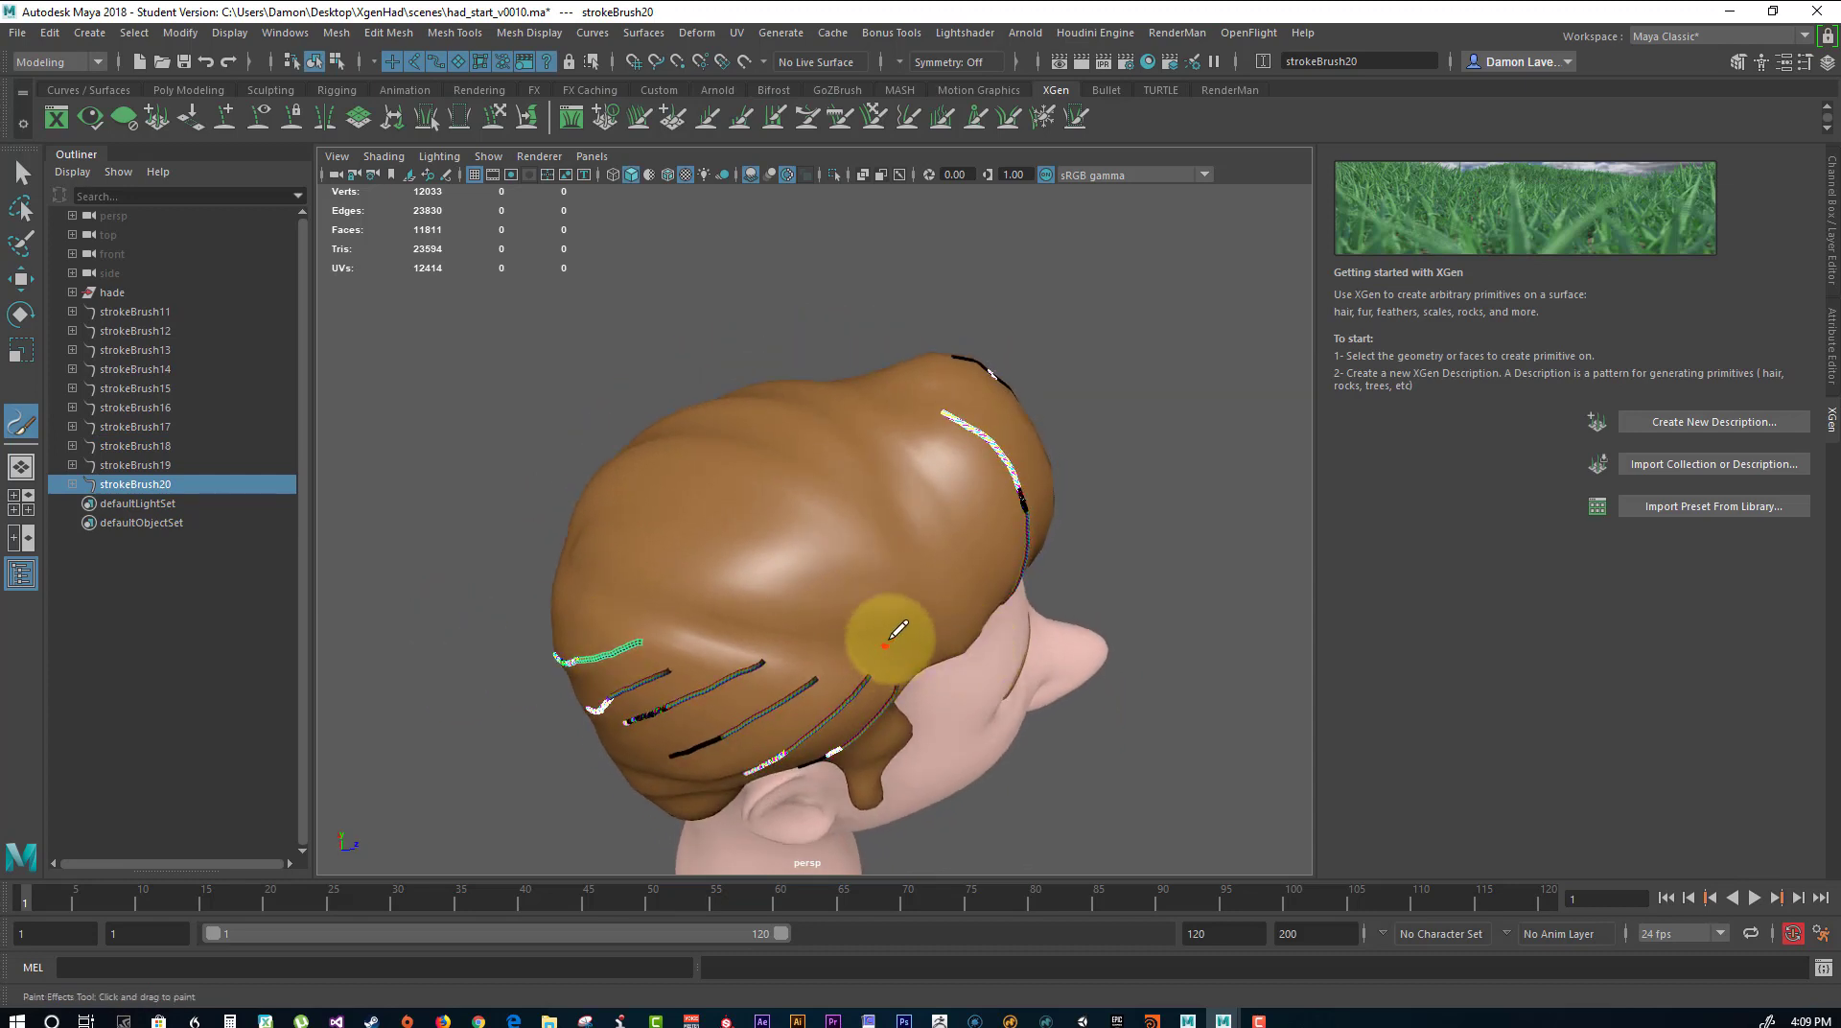
mouse_move(907, 557)
left_mouse_down()
mouse_move(780, 486)
mouse_move(753, 493)
left_mouse_up()
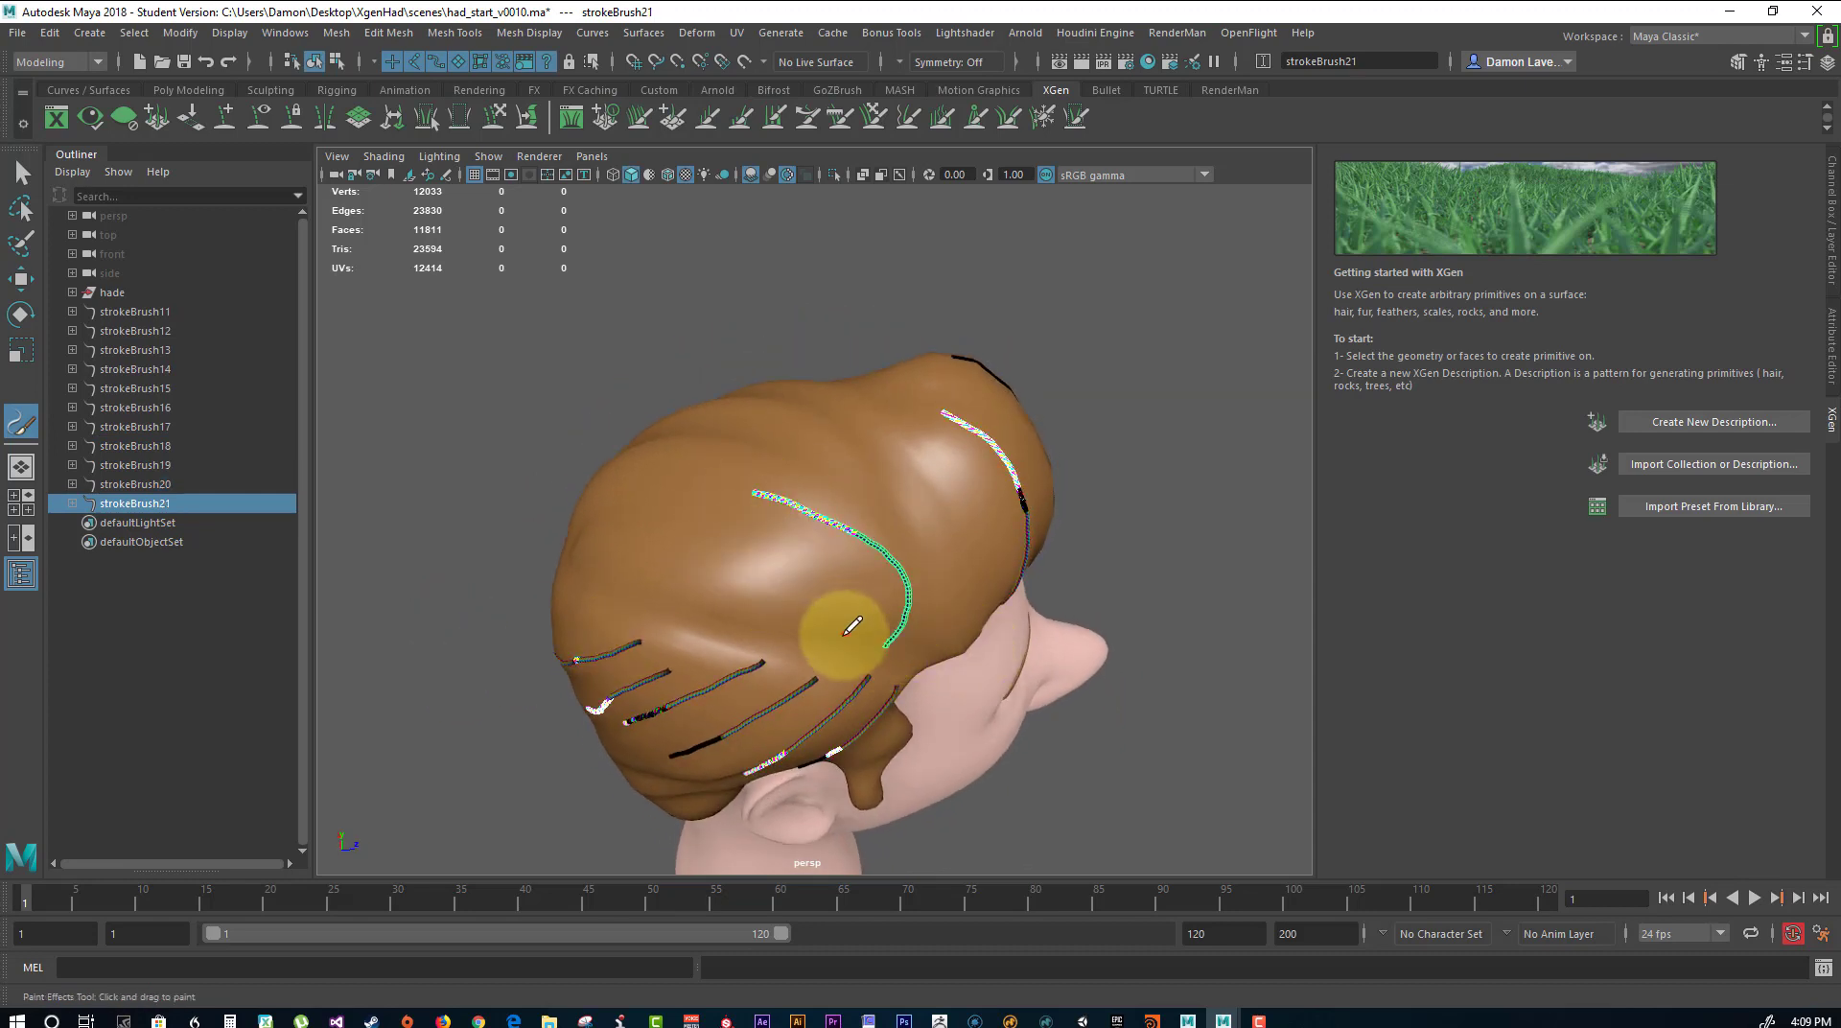
key("ctrl+z")
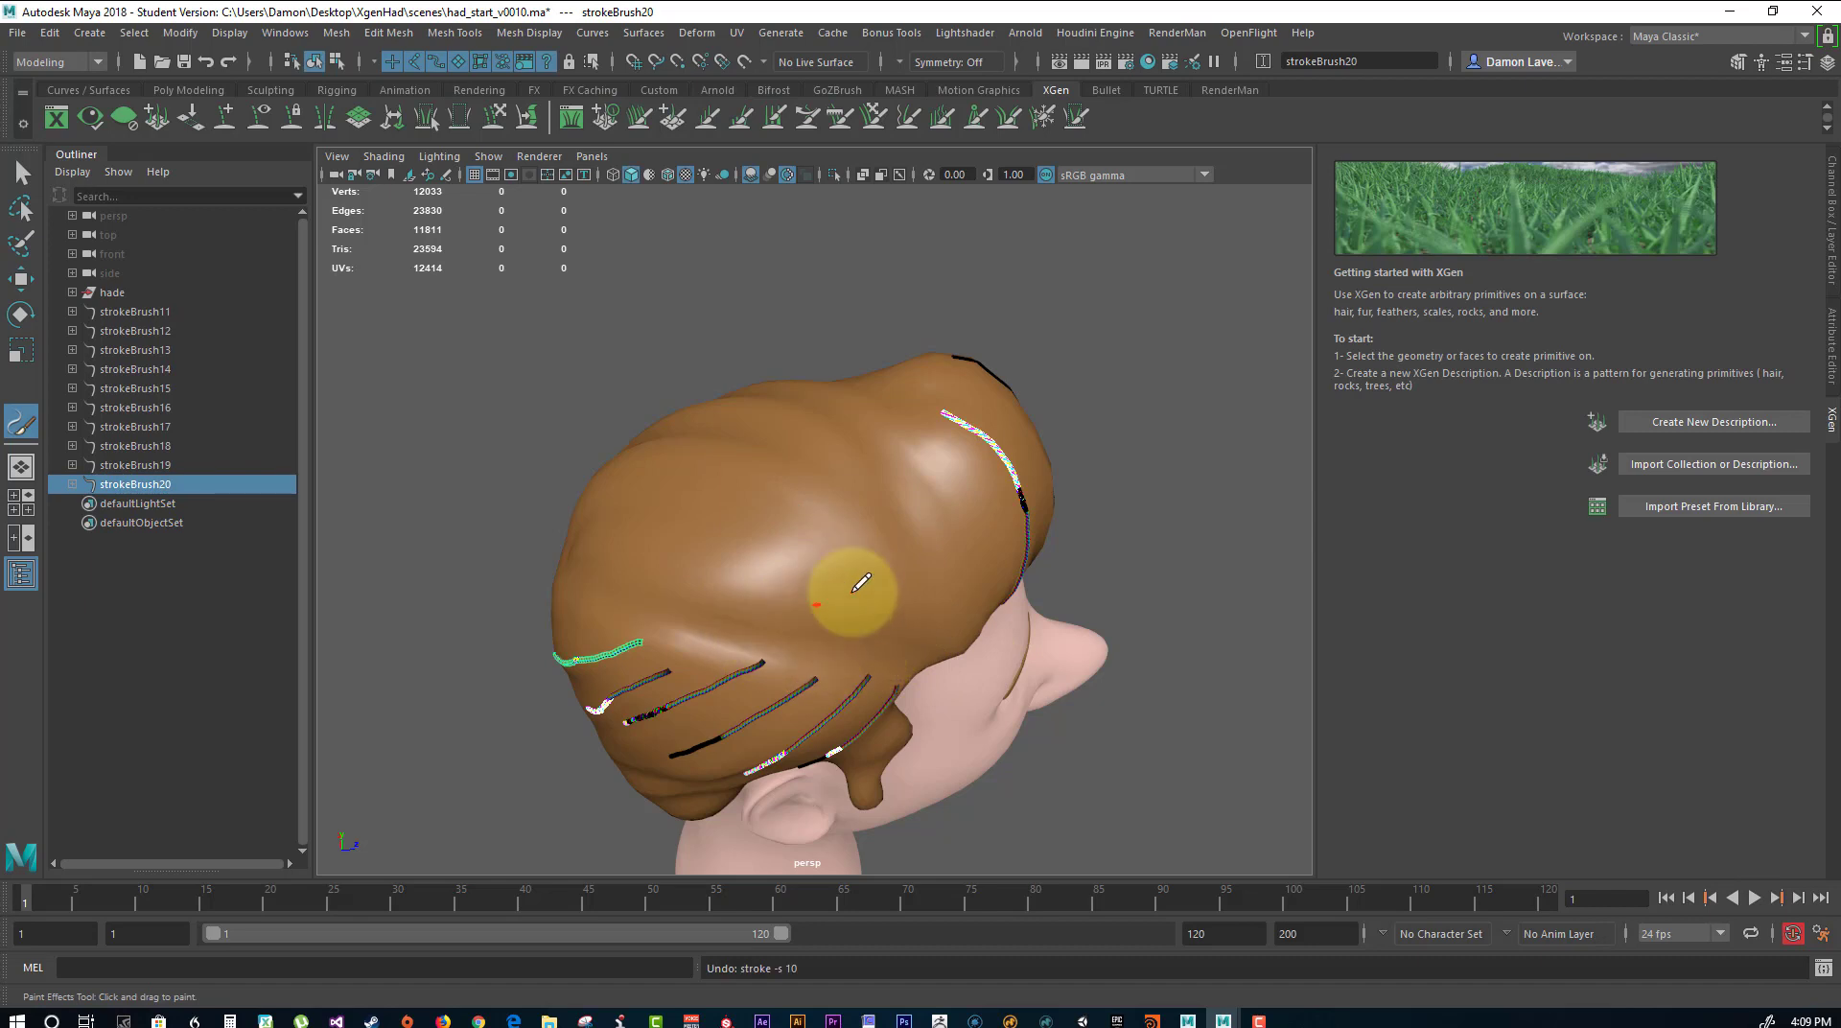
mouse_move(1179, 559)
left_mouse_down("alt")
mouse_move(1068, 575)
mouse_move(861, 667)
mouse_move(617, 608)
mouse_move(854, 521)
left_mouse_up("alt")
mouse_move(875, 328)
left_mouse_down()
mouse_move(843, 399)
mouse_move(837, 558)
left_mouse_up()
key("ctrl+z")
Paint three strokes sweeping back from the temple above the ear on the character's left side.
mouse_move(1014, 459)
left_mouse_down("alt")
mouse_move(998, 345)
mouse_move(834, 304)
mouse_move(1015, 316)
mouse_move(1221, 275)
mouse_move(1194, 288)
left_mouse_up("alt")
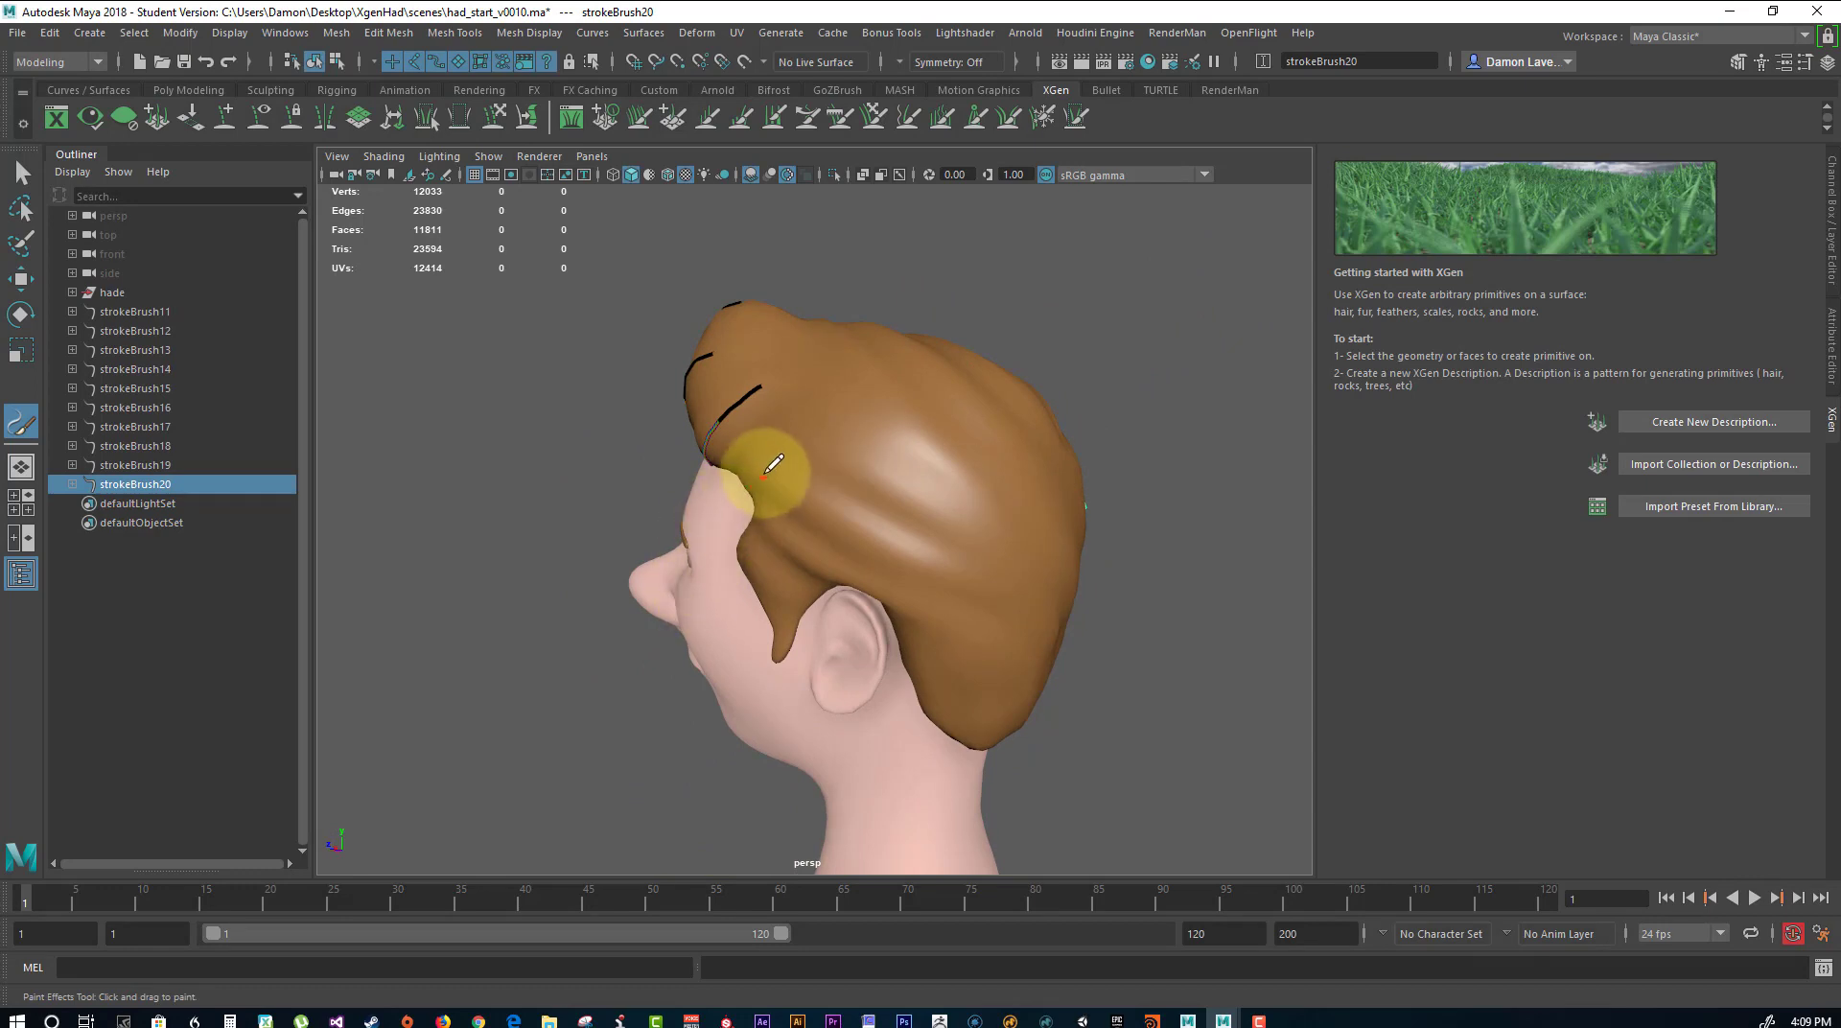
left_click_drag(918, 553, 972, 523)
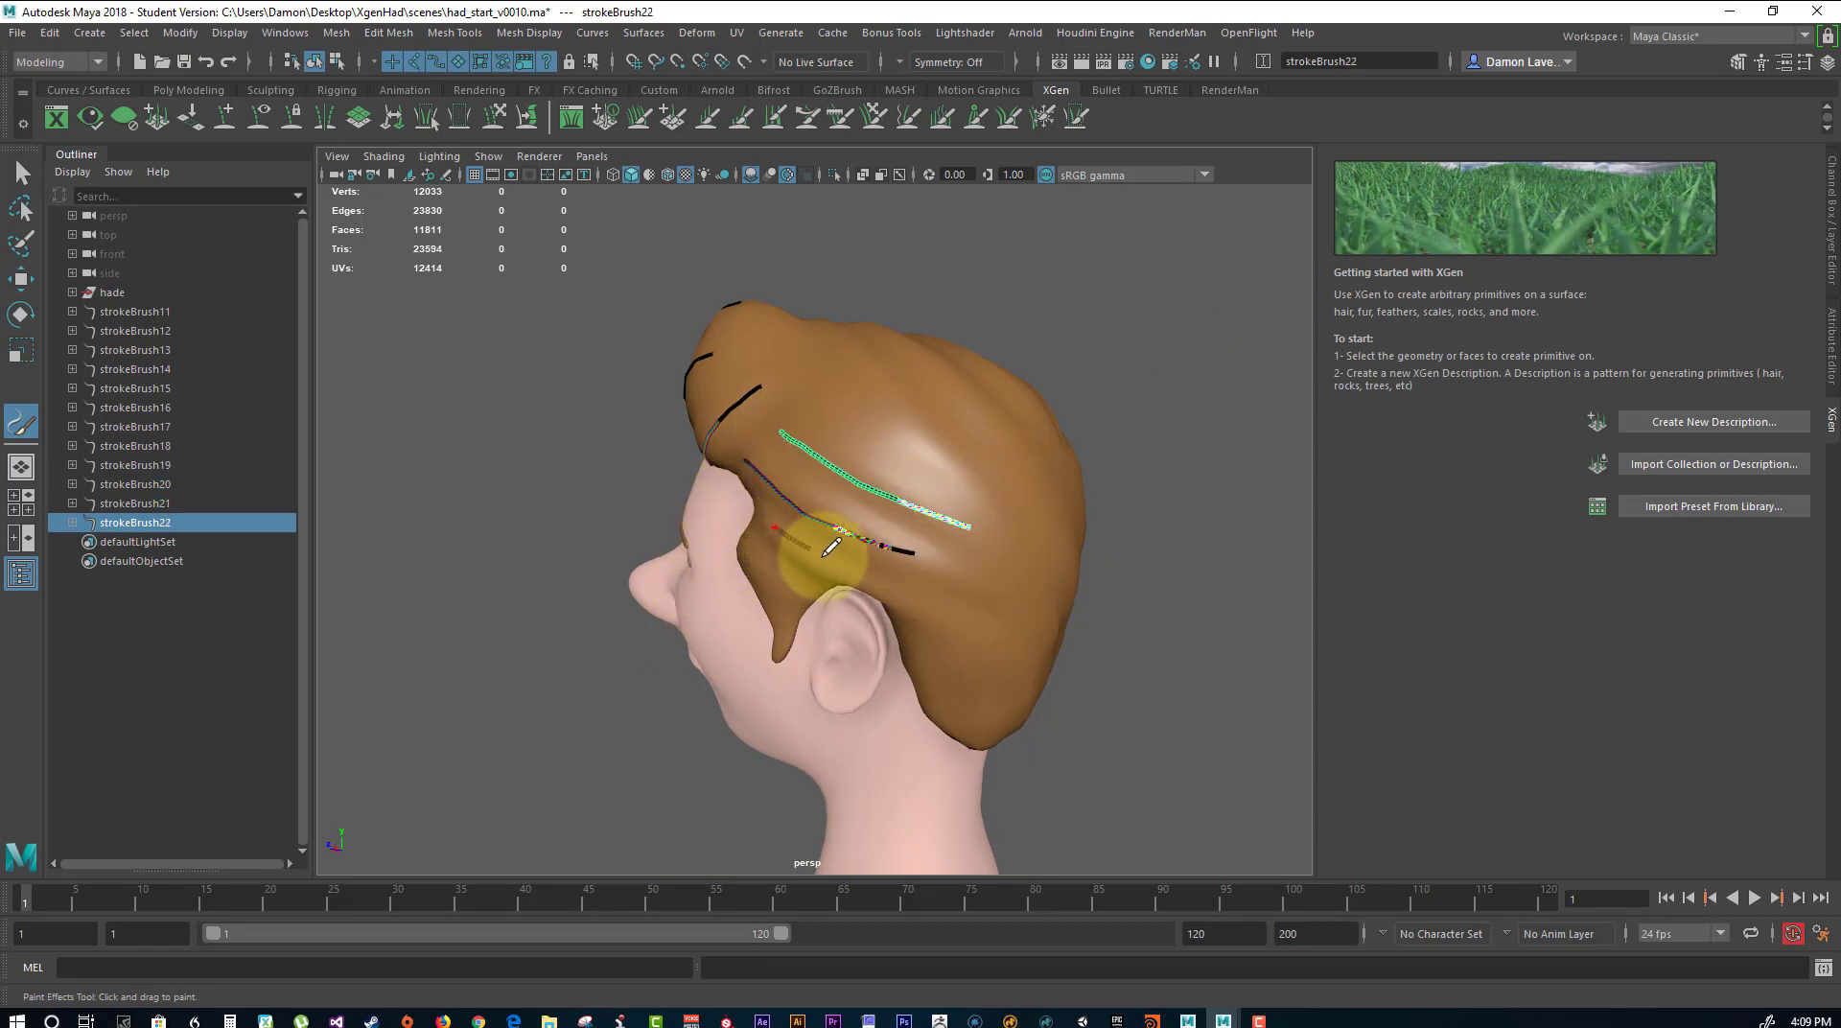
left_click_drag(918, 606, 921, 608)
Paint three long strokes running from behind the quiff back over the top of the head.
mouse_move(1048, 444)
left_mouse_down("alt")
mouse_move(1077, 353)
mouse_move(1048, 416)
left_mouse_up("alt")
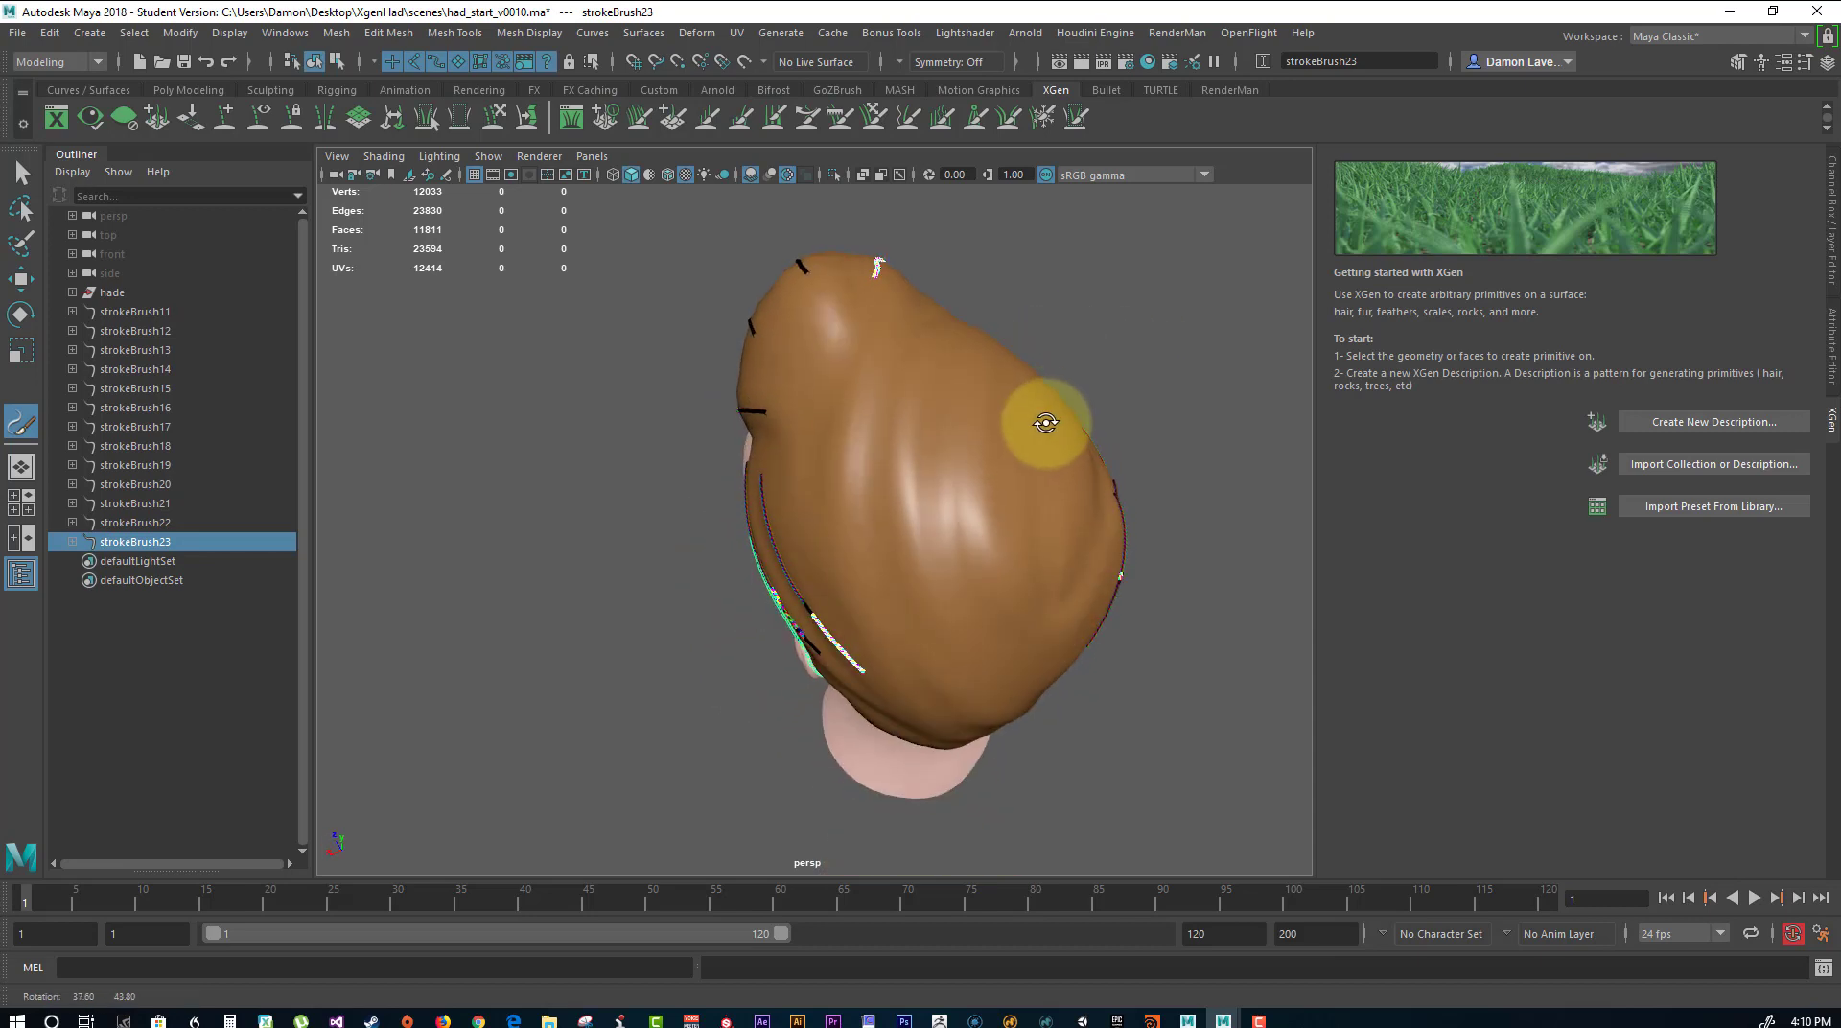
left_click_drag(854, 385, 824, 517)
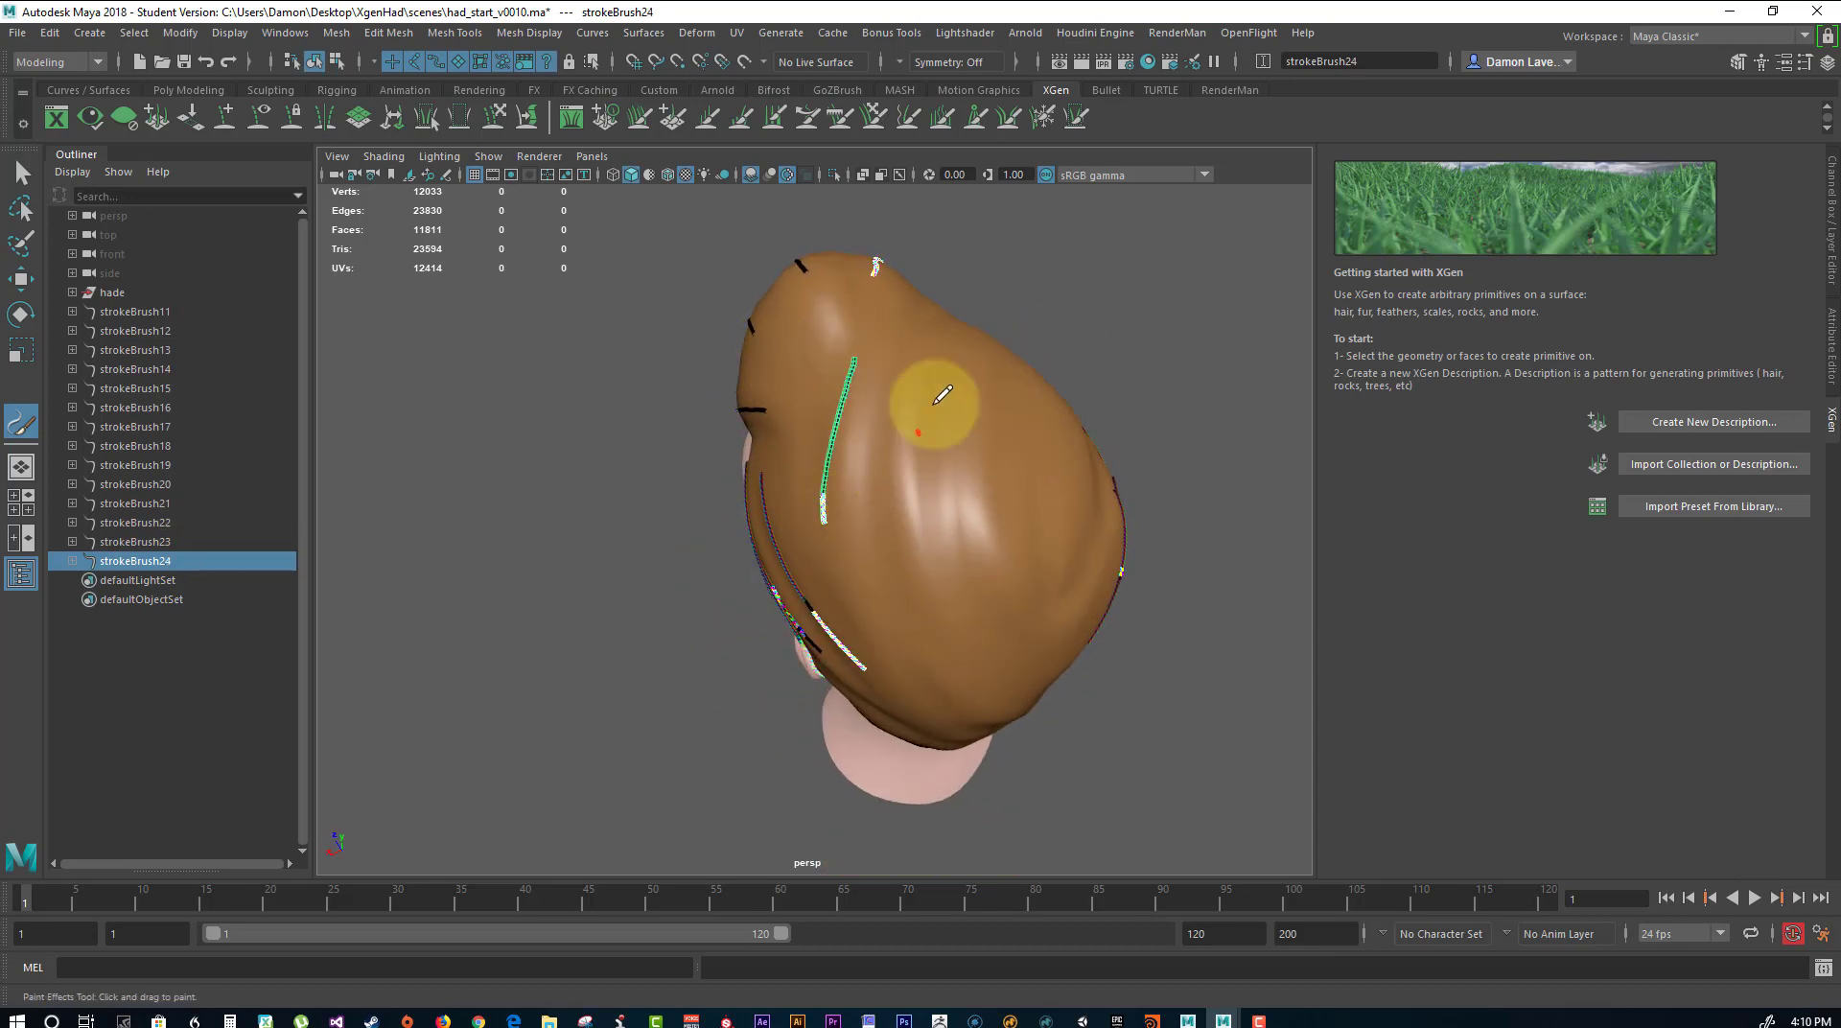
mouse_move(909, 324)
left_mouse_down()
mouse_move(887, 347)
mouse_move(892, 539)
left_mouse_up()
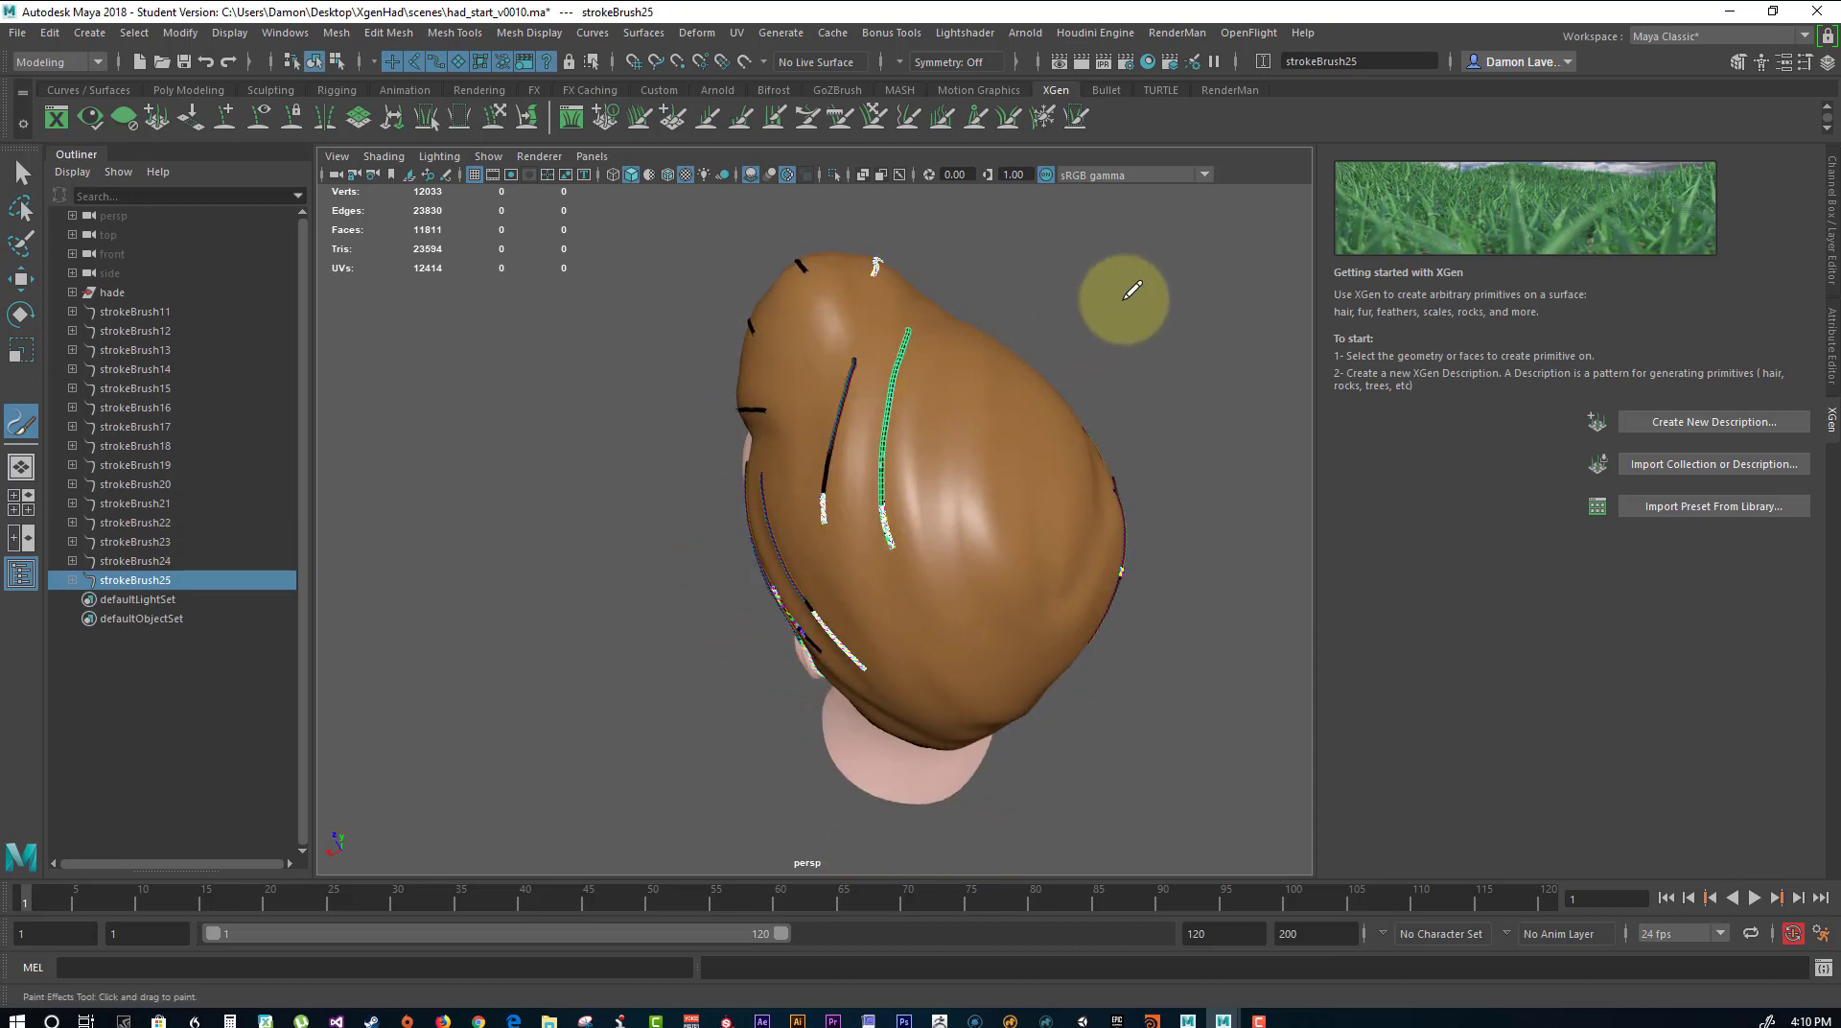
mouse_move(1131, 288)
left_mouse_down("alt")
mouse_move(974, 268)
mouse_move(992, 355)
left_mouse_up("alt")
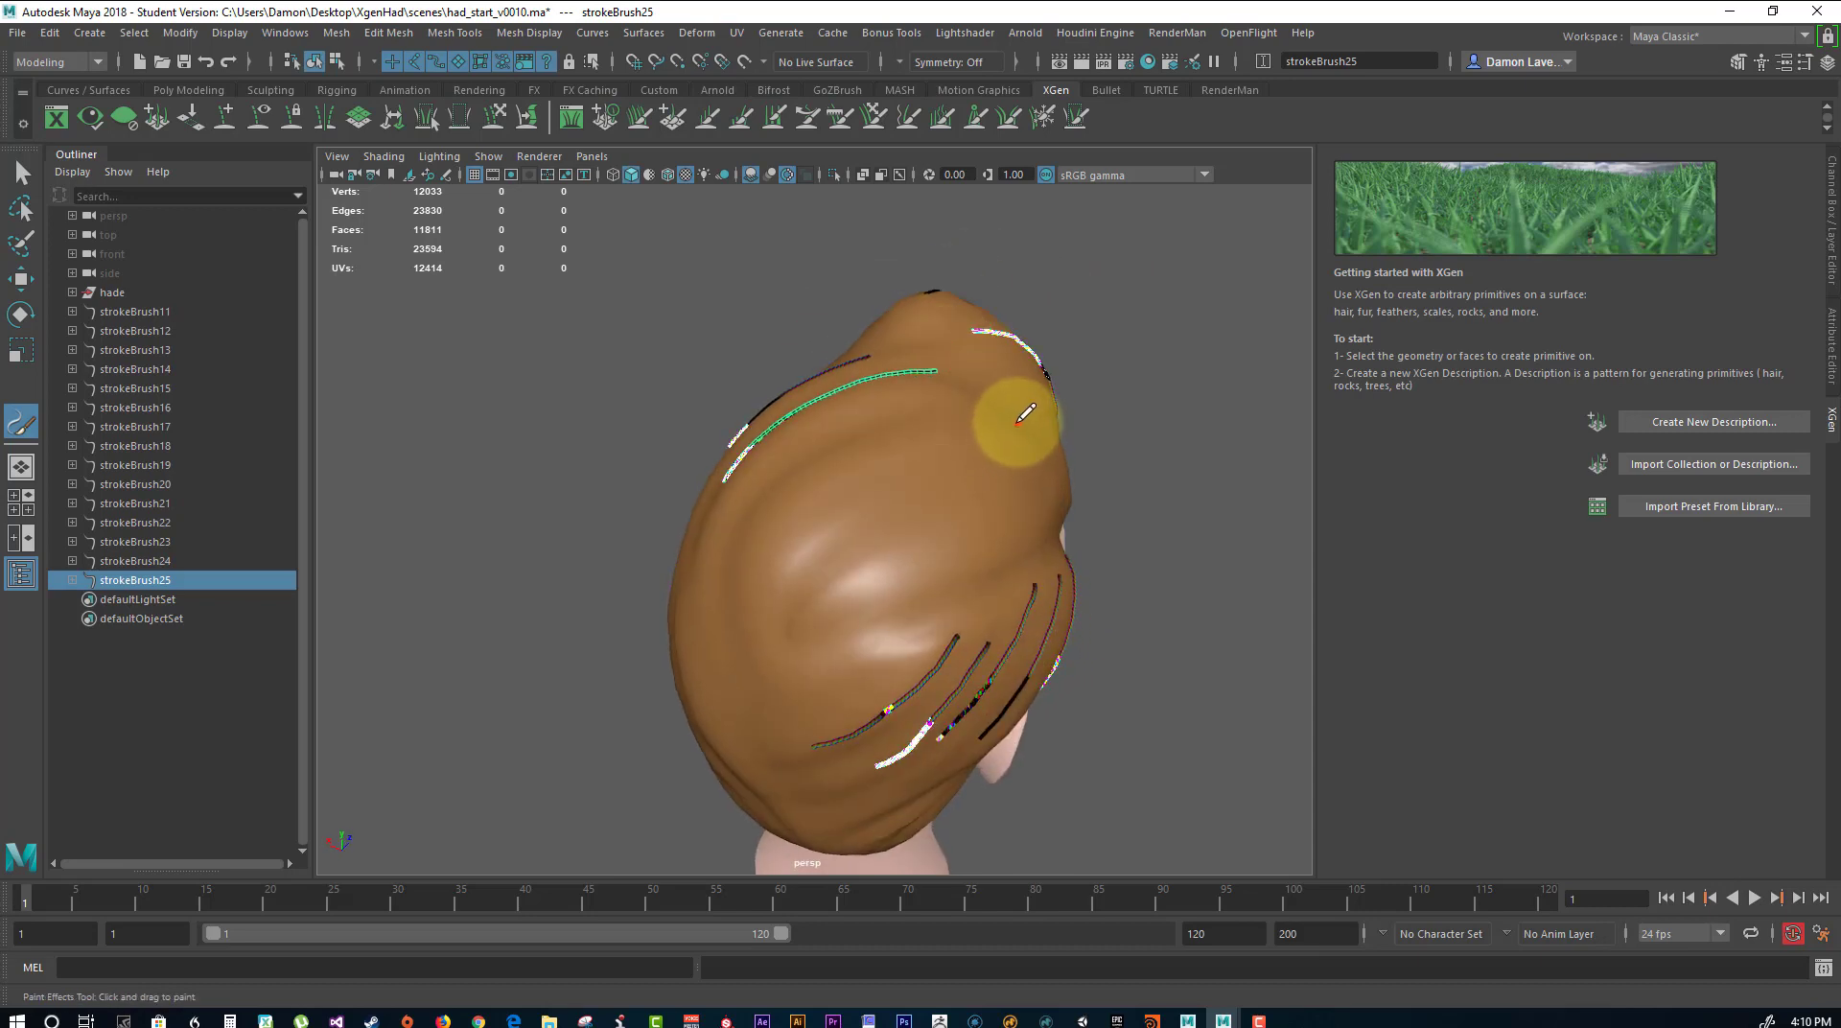
left_click_drag(802, 484, 804, 482)
Try painting long front-to-back strokes along the right side of the crown, above the side strokes.
mouse_move(1199, 390)
left_mouse_down("alt")
mouse_move(1118, 374)
mouse_move(1188, 366)
mouse_move(1183, 398)
mouse_move(1118, 423)
mouse_move(1102, 456)
mouse_move(640, 448)
left_mouse_up("alt")
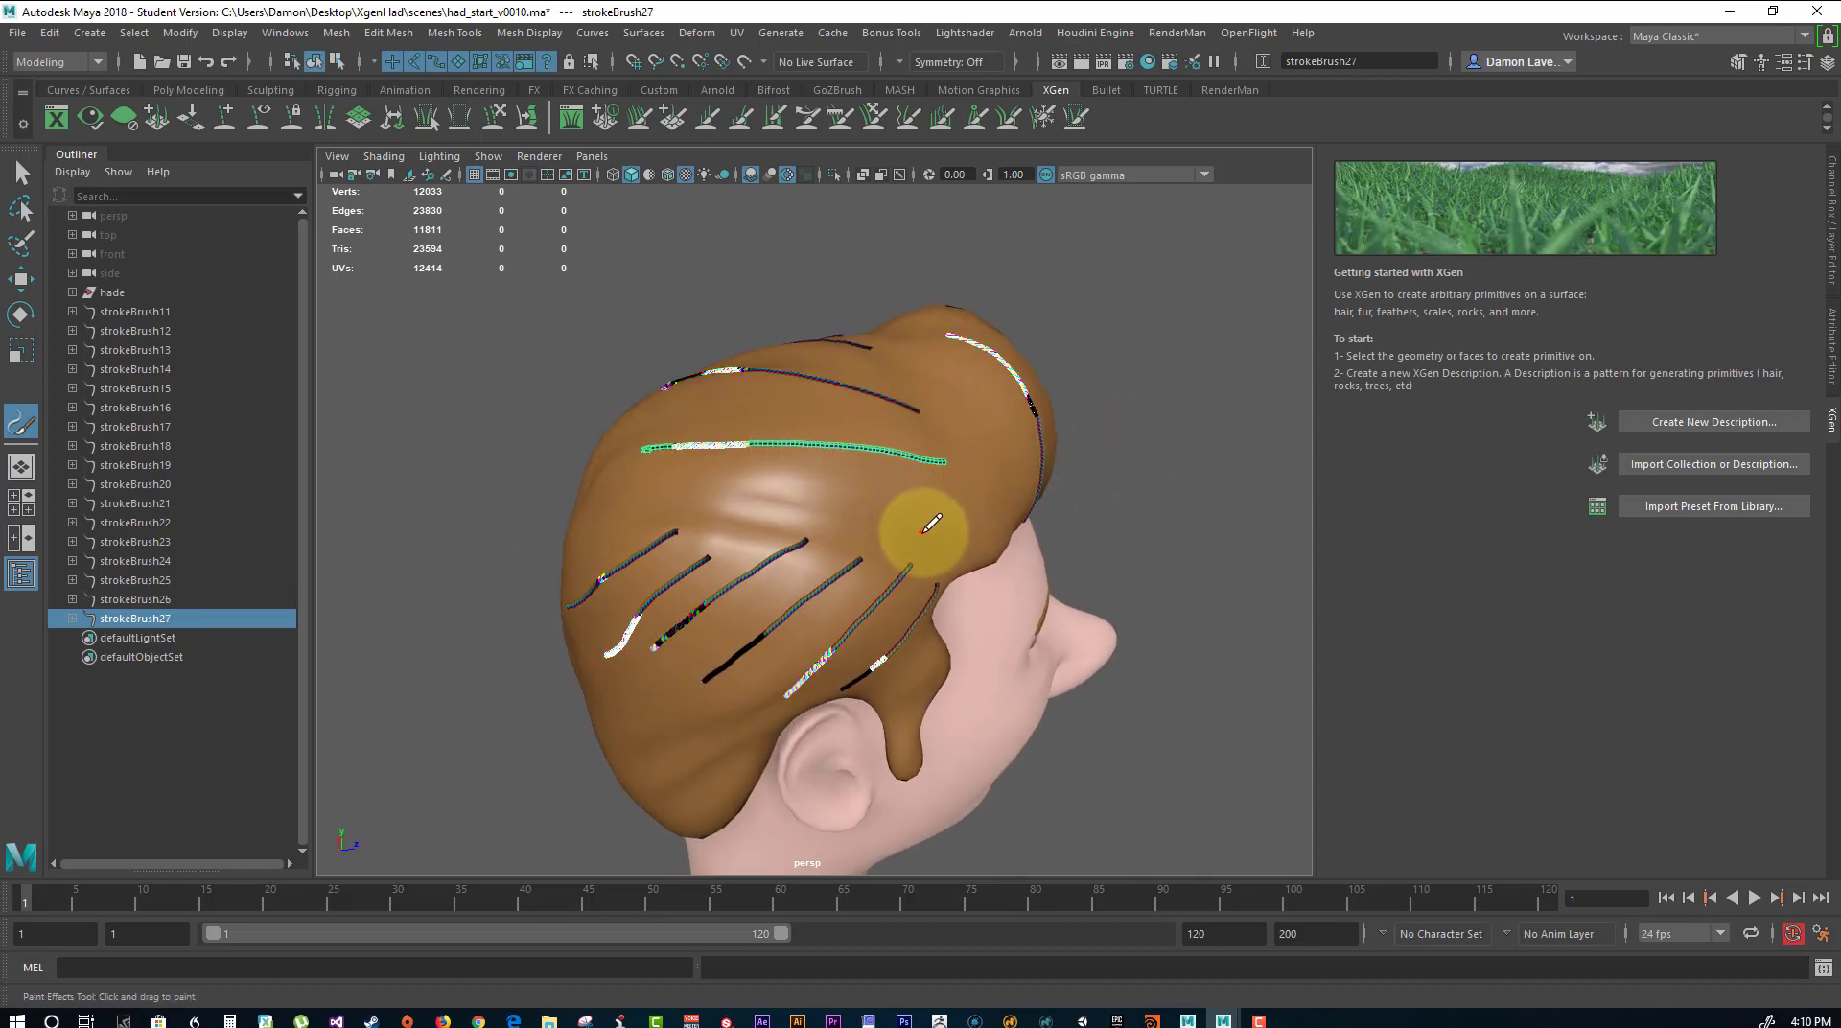
left_click_drag(916, 475, 678, 458)
left_click_drag(810, 513, 590, 487)
left_click_drag(1171, 410, 1098, 404, "alt")
key("ctrl+z")
key("ctrl+z")
key("ctrl+z")
key("ctrl+z")
key("ctrl+z")
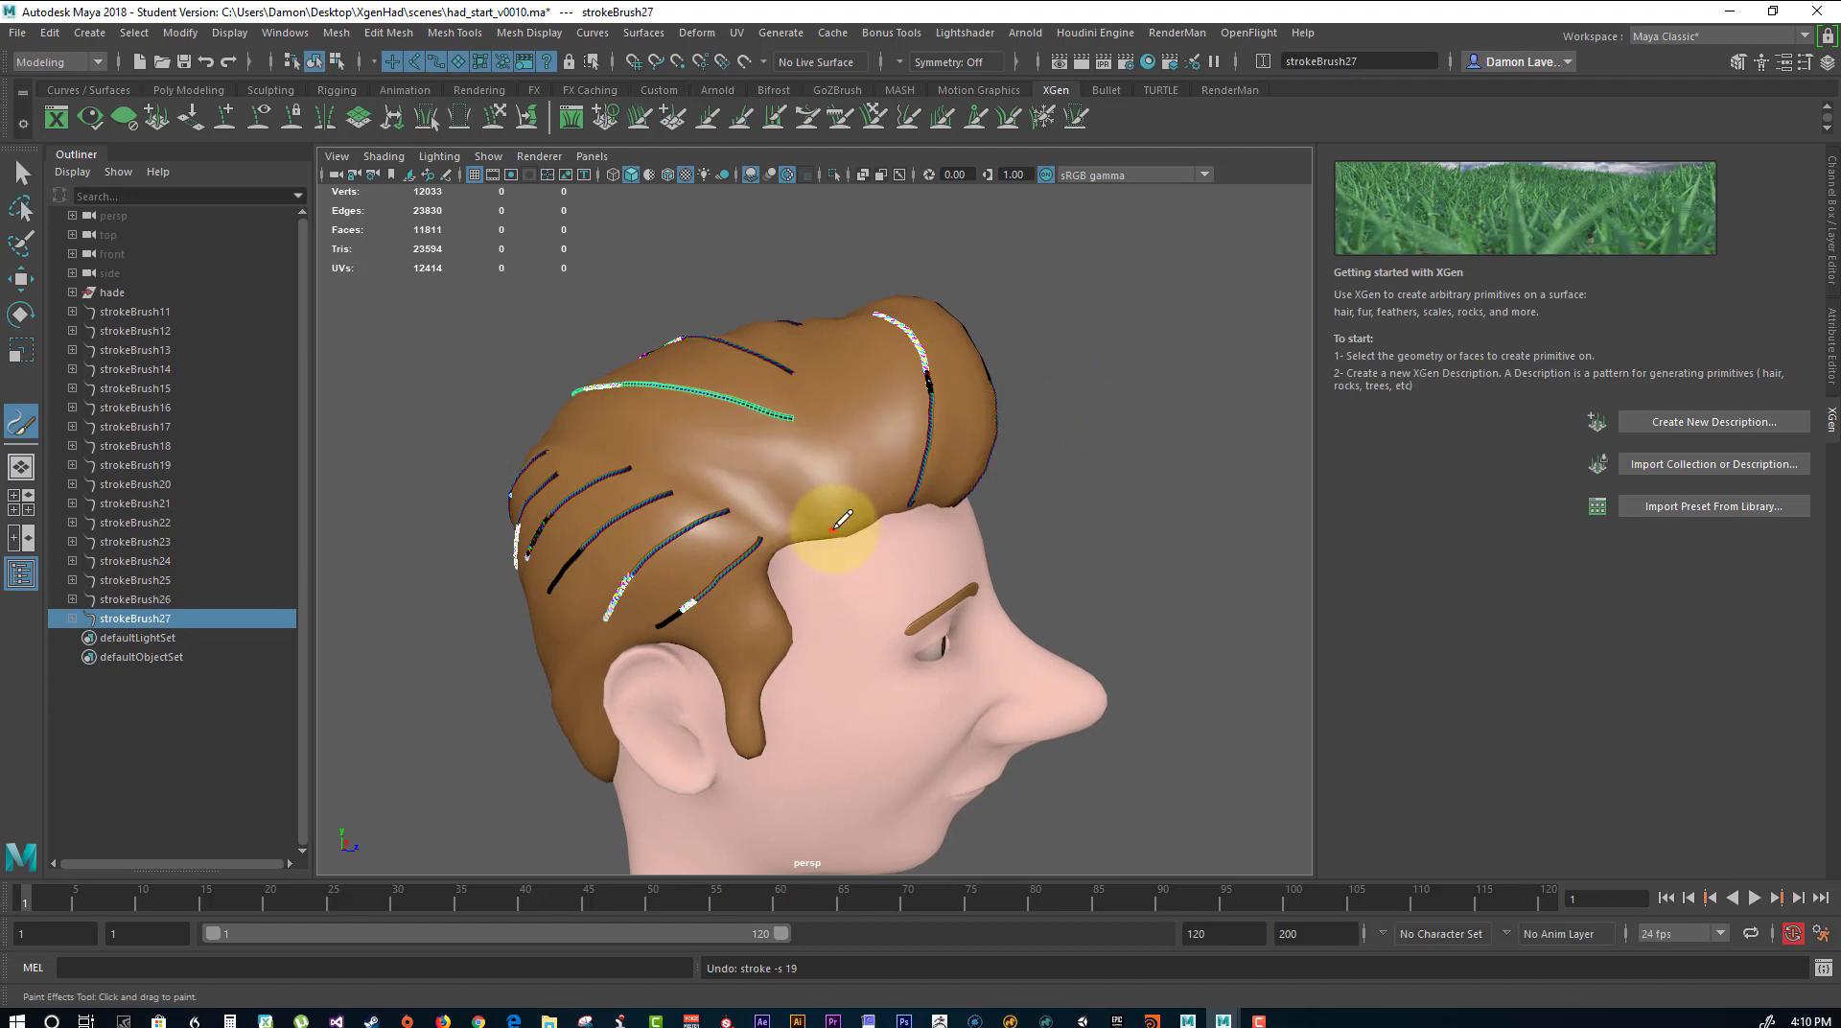
Try painting strokes that curve up from the right hairline and sweep back towards the rear of the crown.
left_click_drag(842, 450, 720, 415)
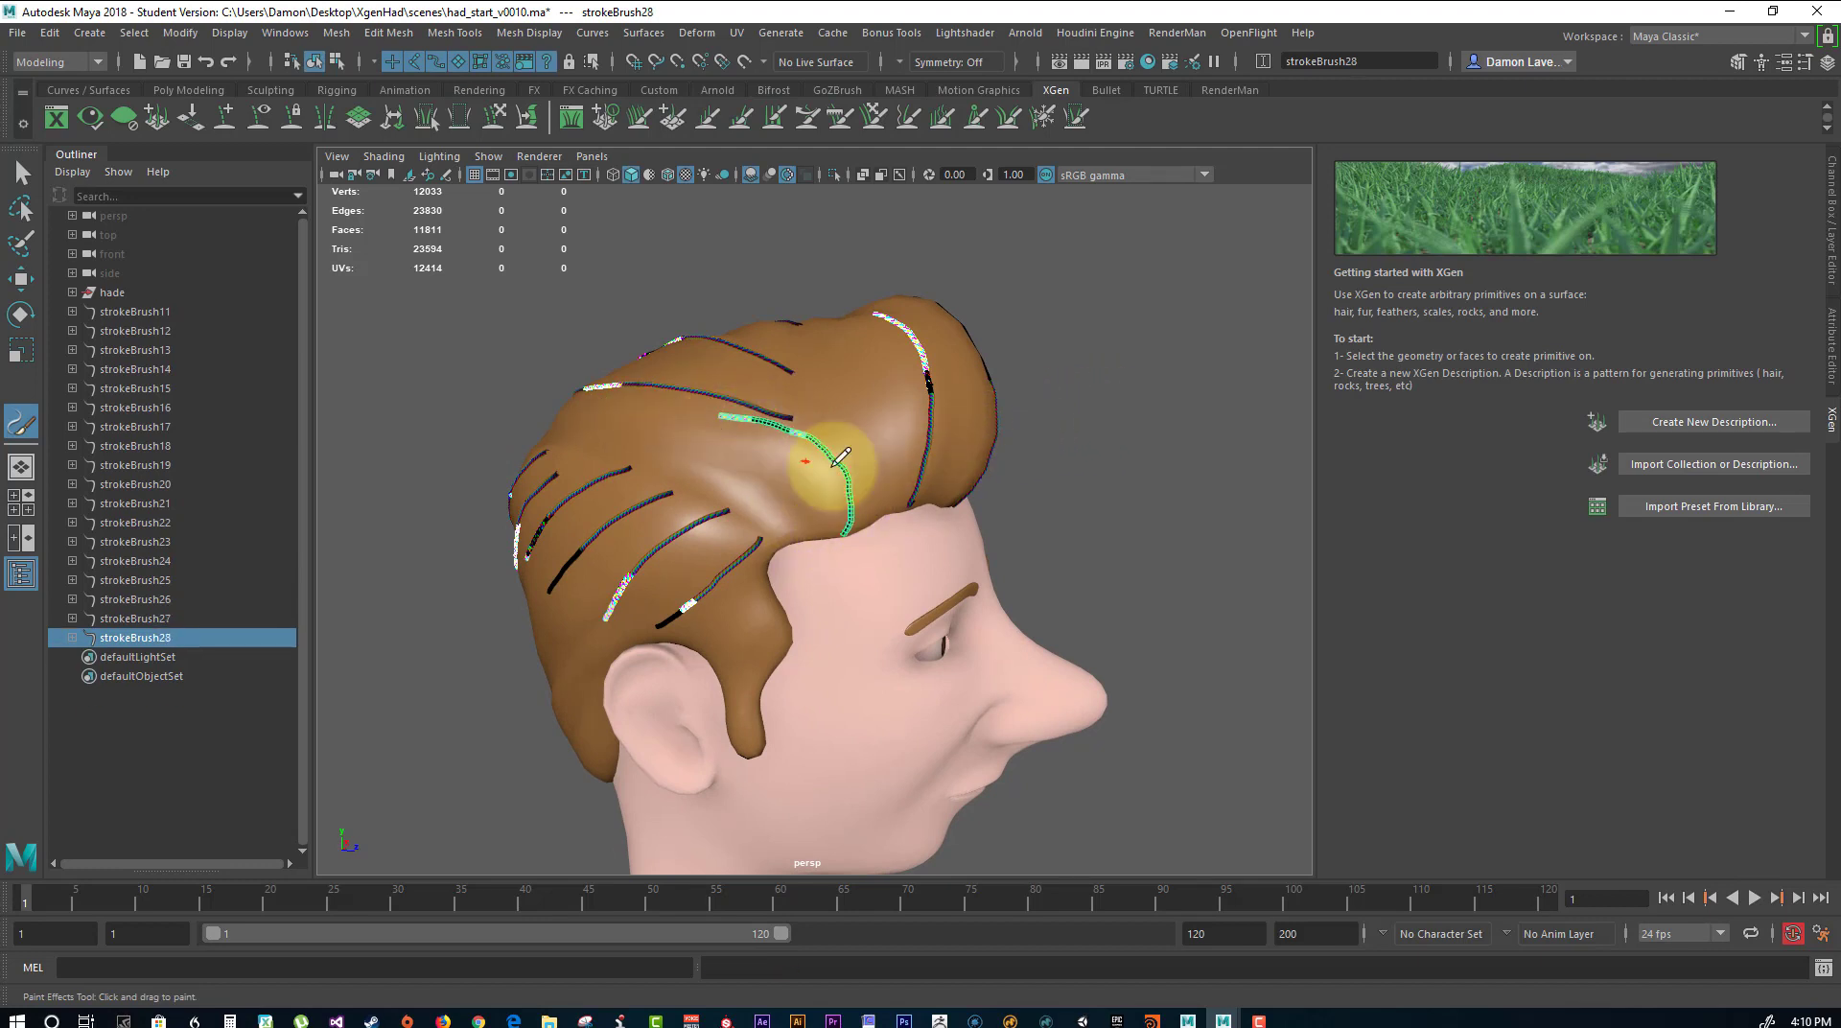
left_click_drag(882, 503, 838, 382)
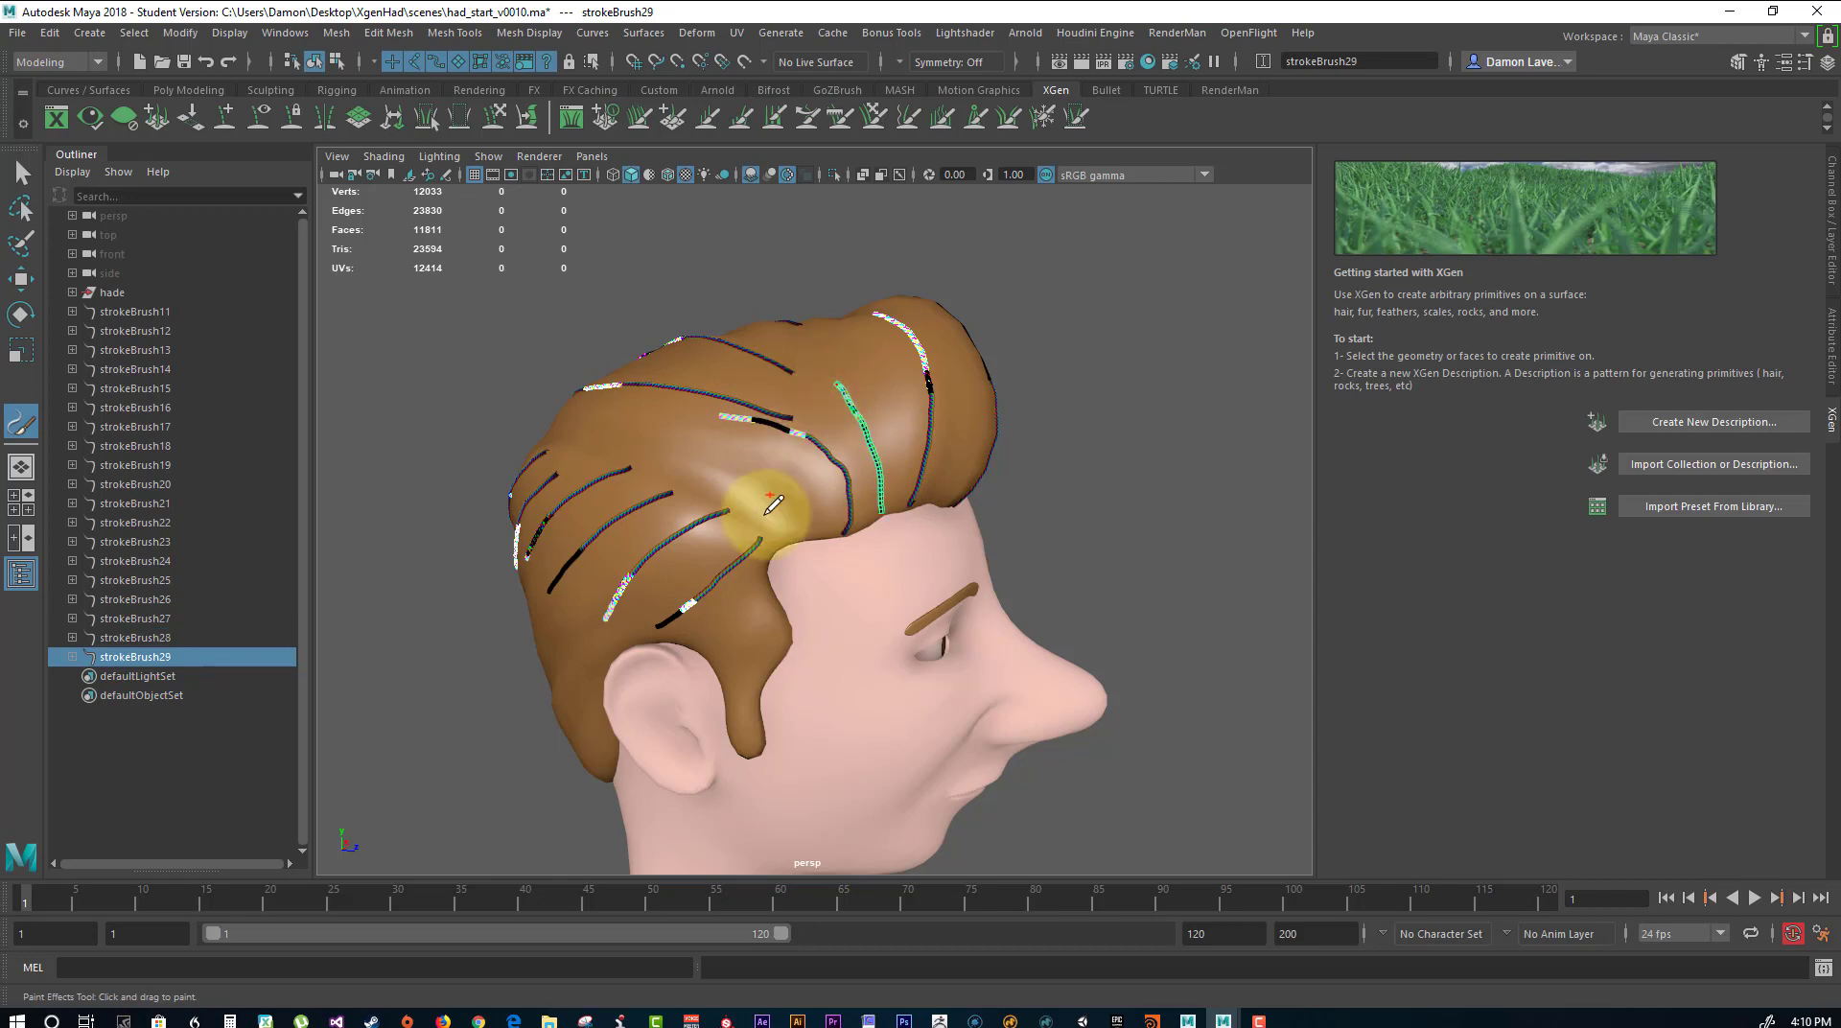
mouse_move(776, 473)
left_mouse_down()
mouse_move(560, 388)
mouse_move(575, 349)
mouse_move(607, 348)
left_mouse_up()
left_click_drag(722, 450, 637, 501)
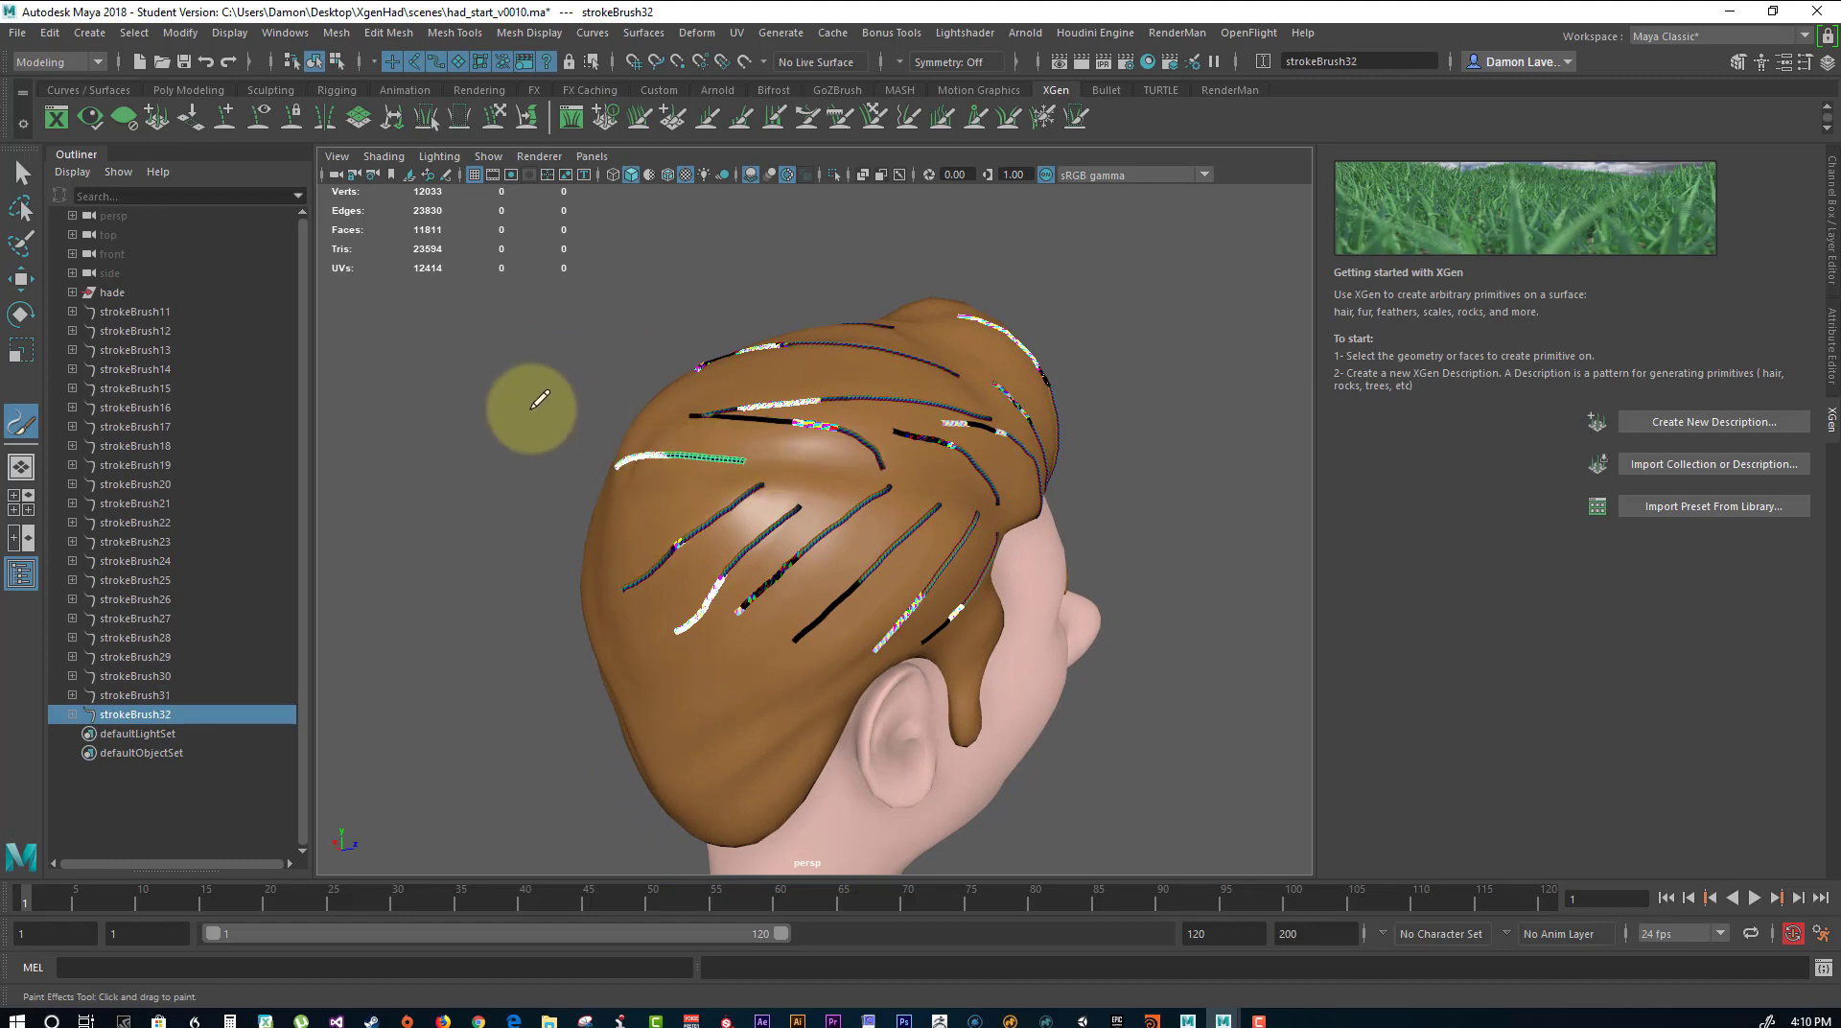
mouse_move(526, 412)
left_mouse_down("alt")
mouse_move(637, 424)
mouse_move(932, 403)
left_mouse_up("alt")
key("ctrl+z")
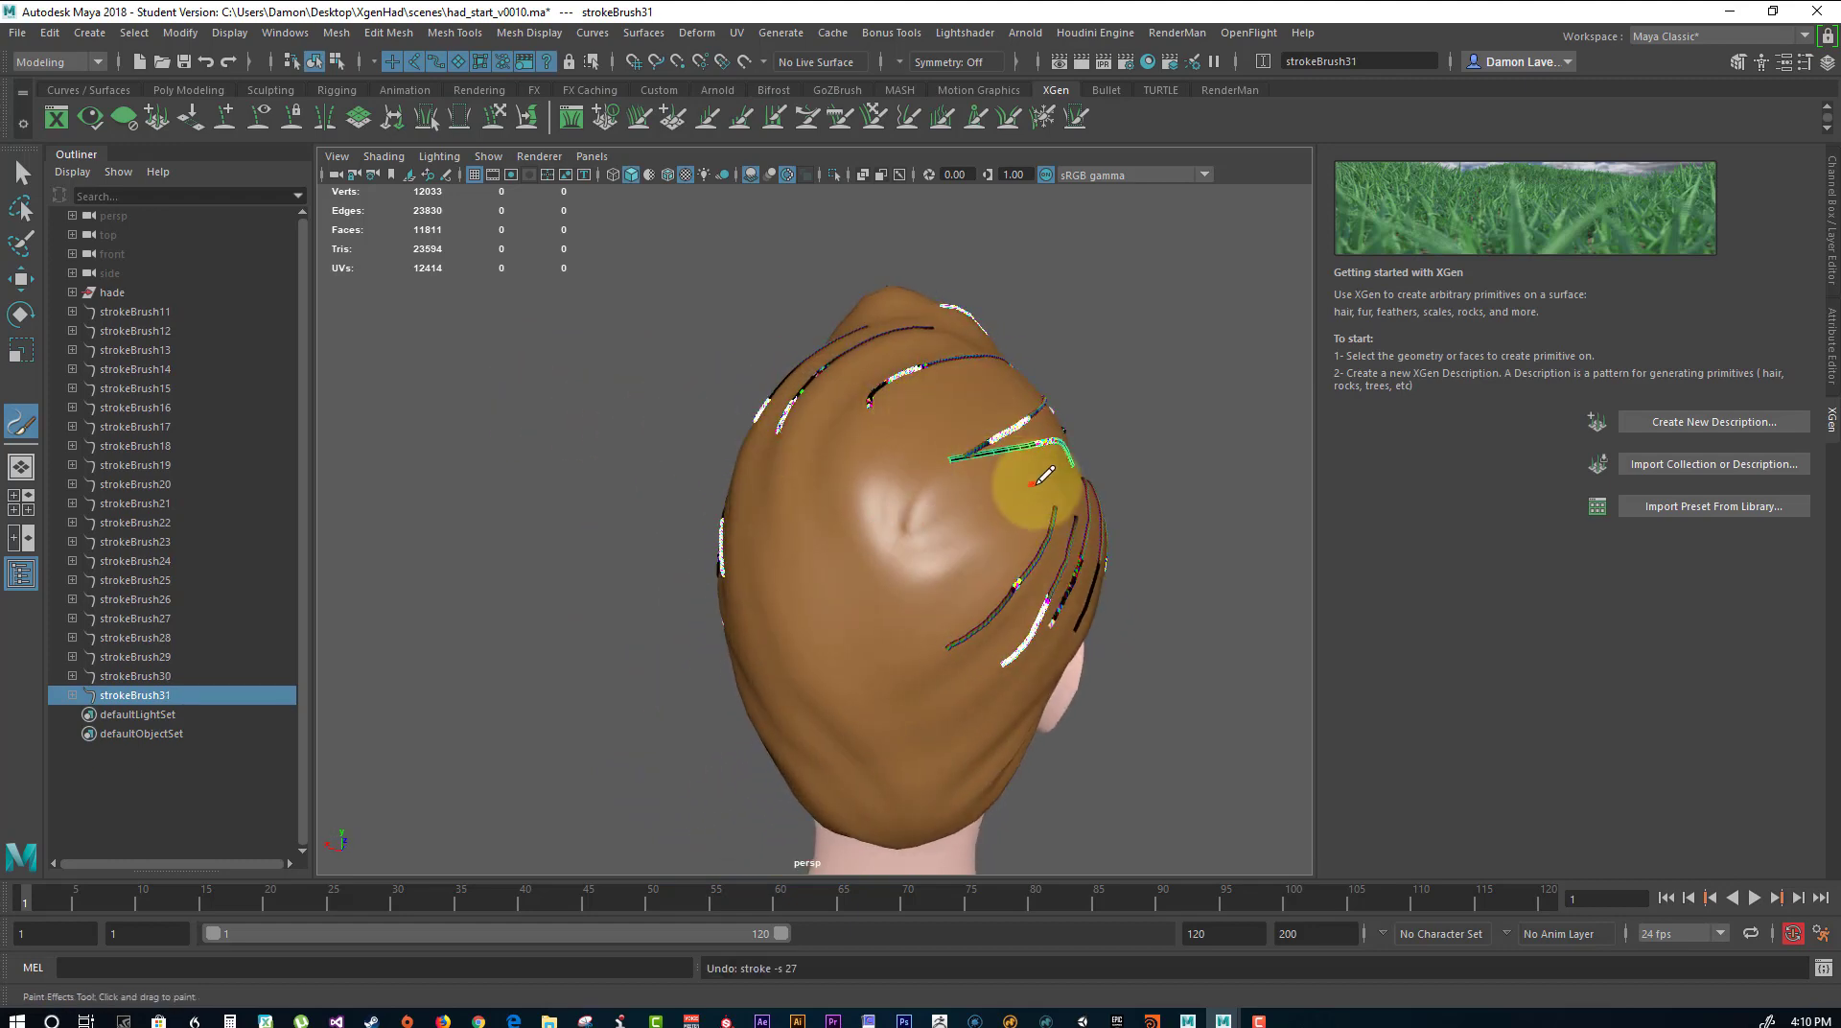
left_click_drag(1045, 475, 942, 528)
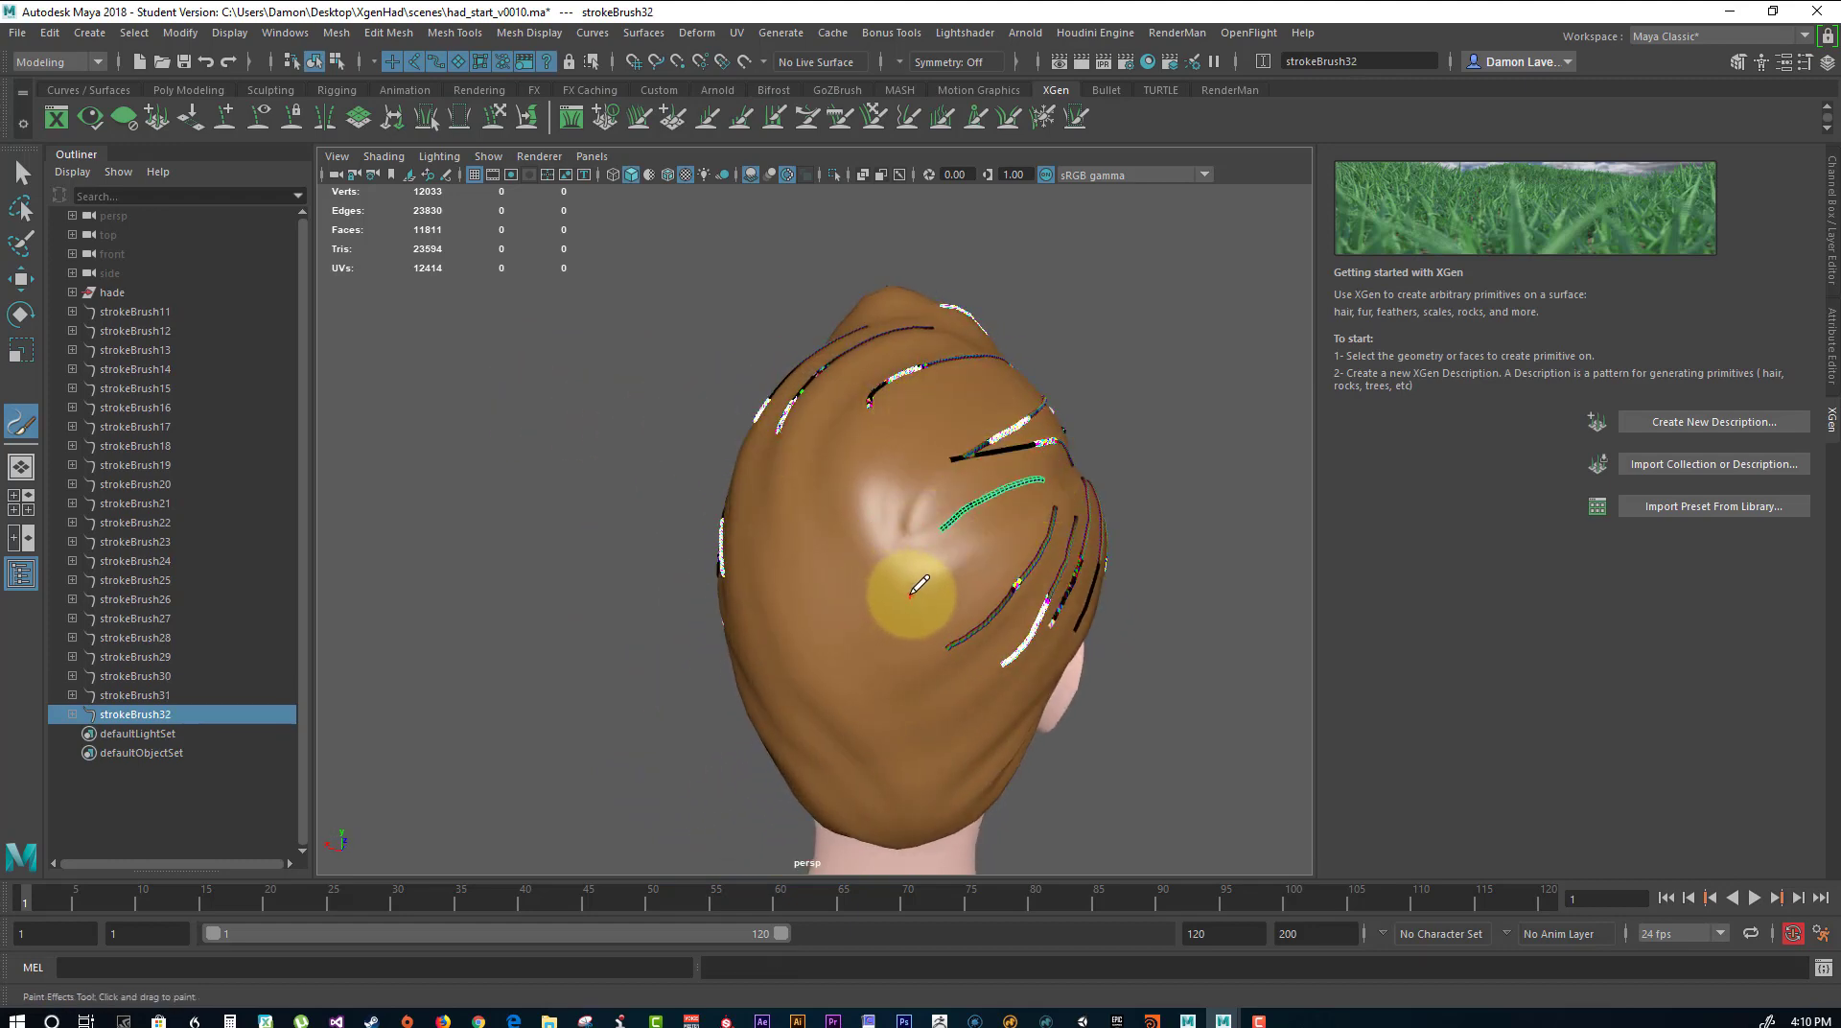
Undo the recent right-side strokes, back to the three long strokes over the top of the head.
key("ctrl+z")
key("ctrl+z")
key("ctrl+z")
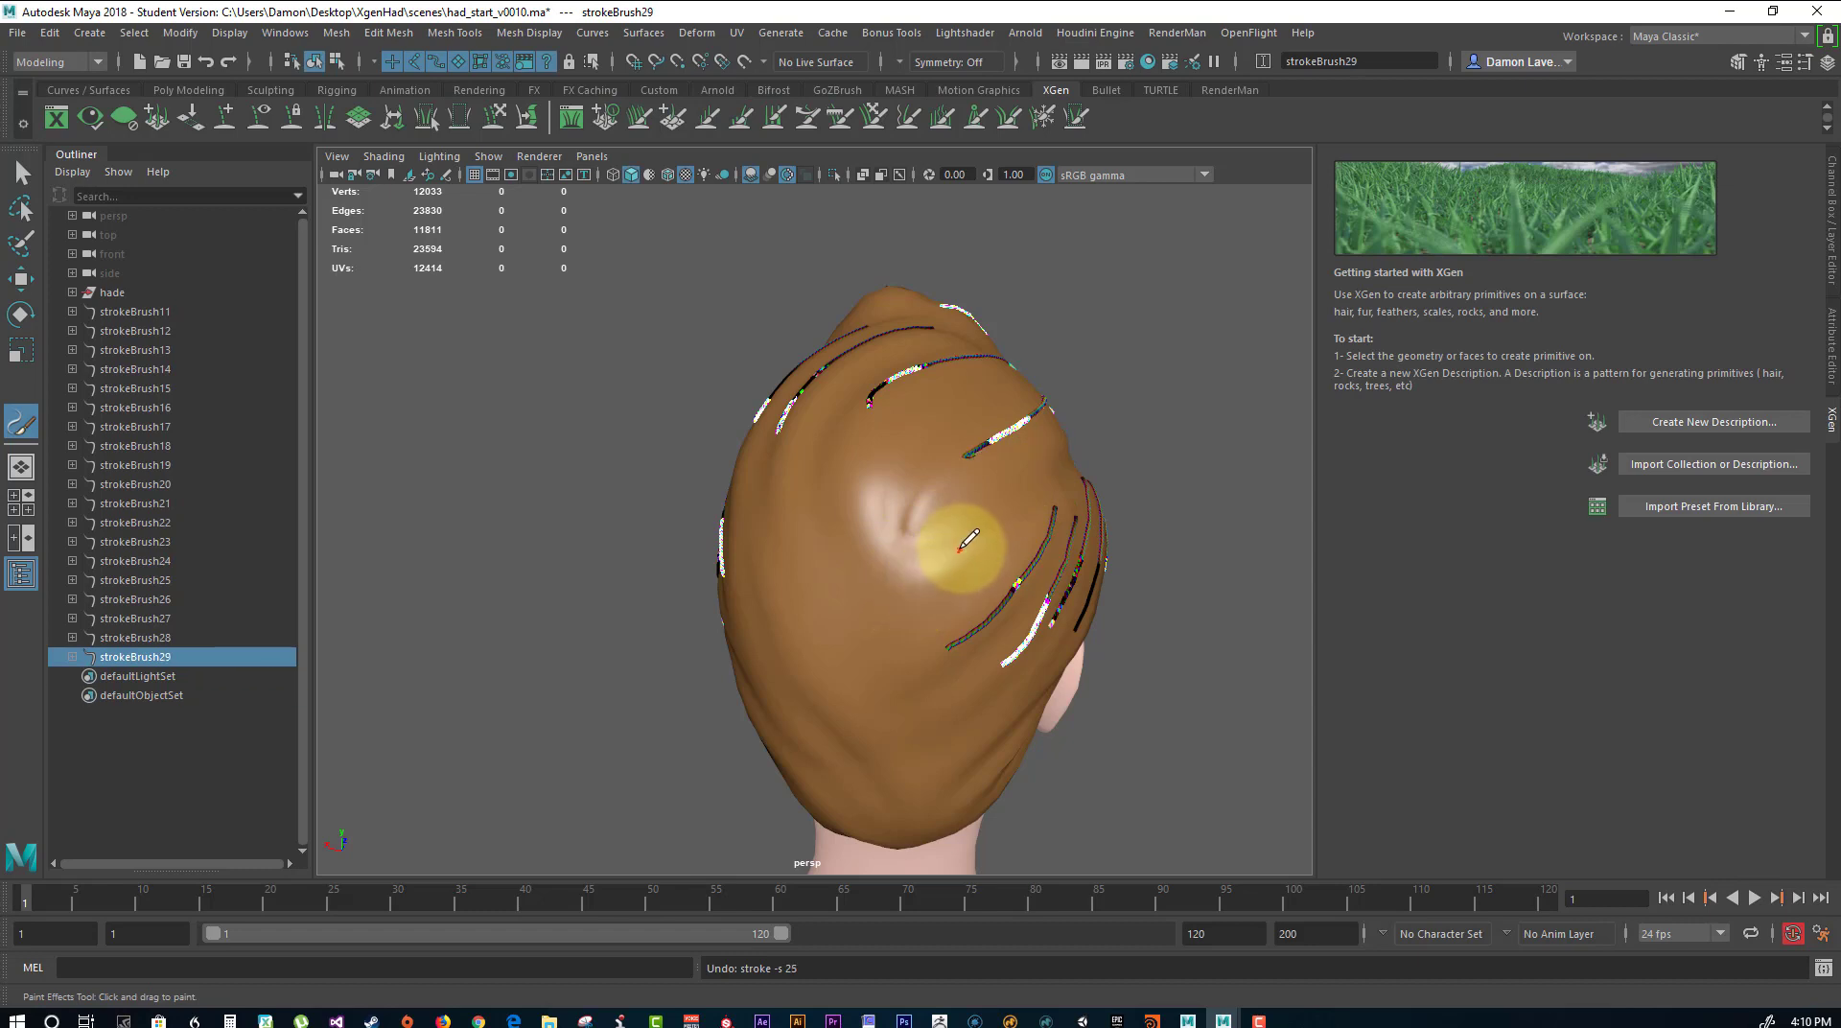
key("ctrl+z")
mouse_move(1196, 411)
left_mouse_down("alt")
mouse_move(1035, 413)
mouse_move(1048, 423)
left_mouse_up("alt")
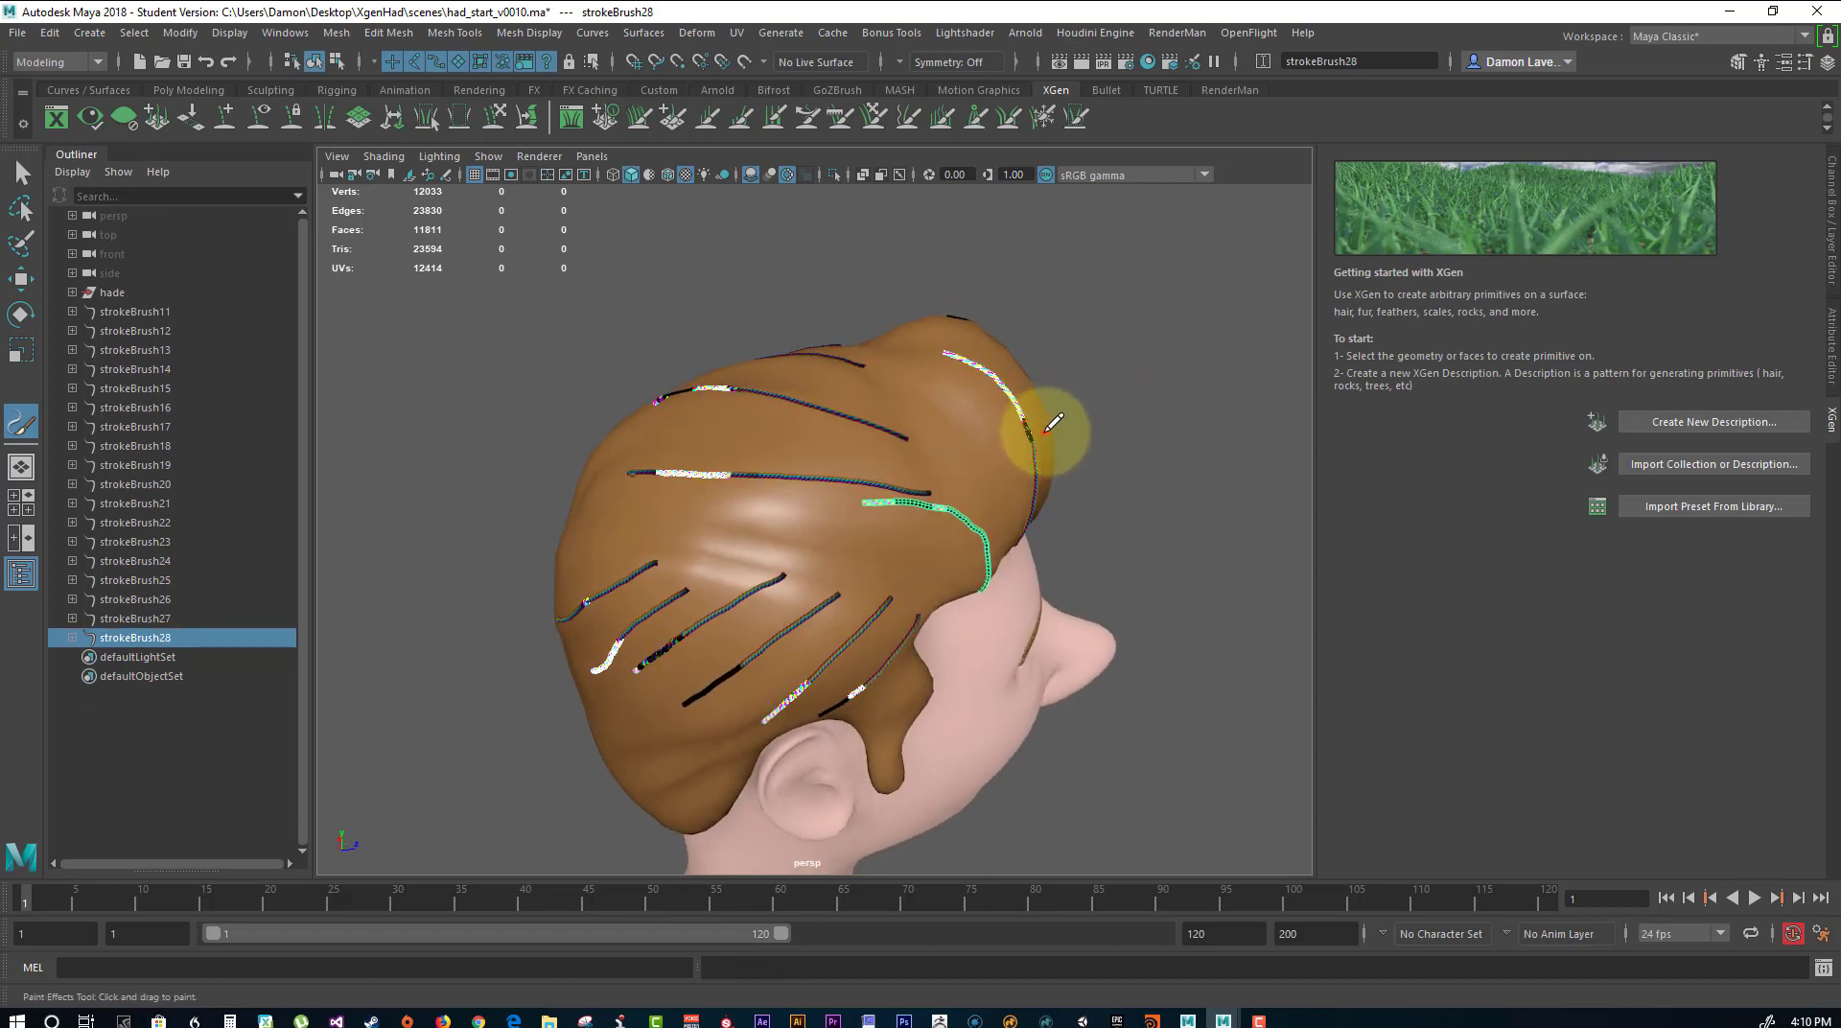
key("ctrl+z")
key("ctrl+z")
Paint one stroke up from the right front hairline and two long strokes across the right side of the crown.
left_click_drag(991, 572, 944, 388)
mouse_move(1138, 361)
left_mouse_down("alt")
mouse_move(920, 531)
mouse_move(1016, 458)
left_mouse_up("alt")
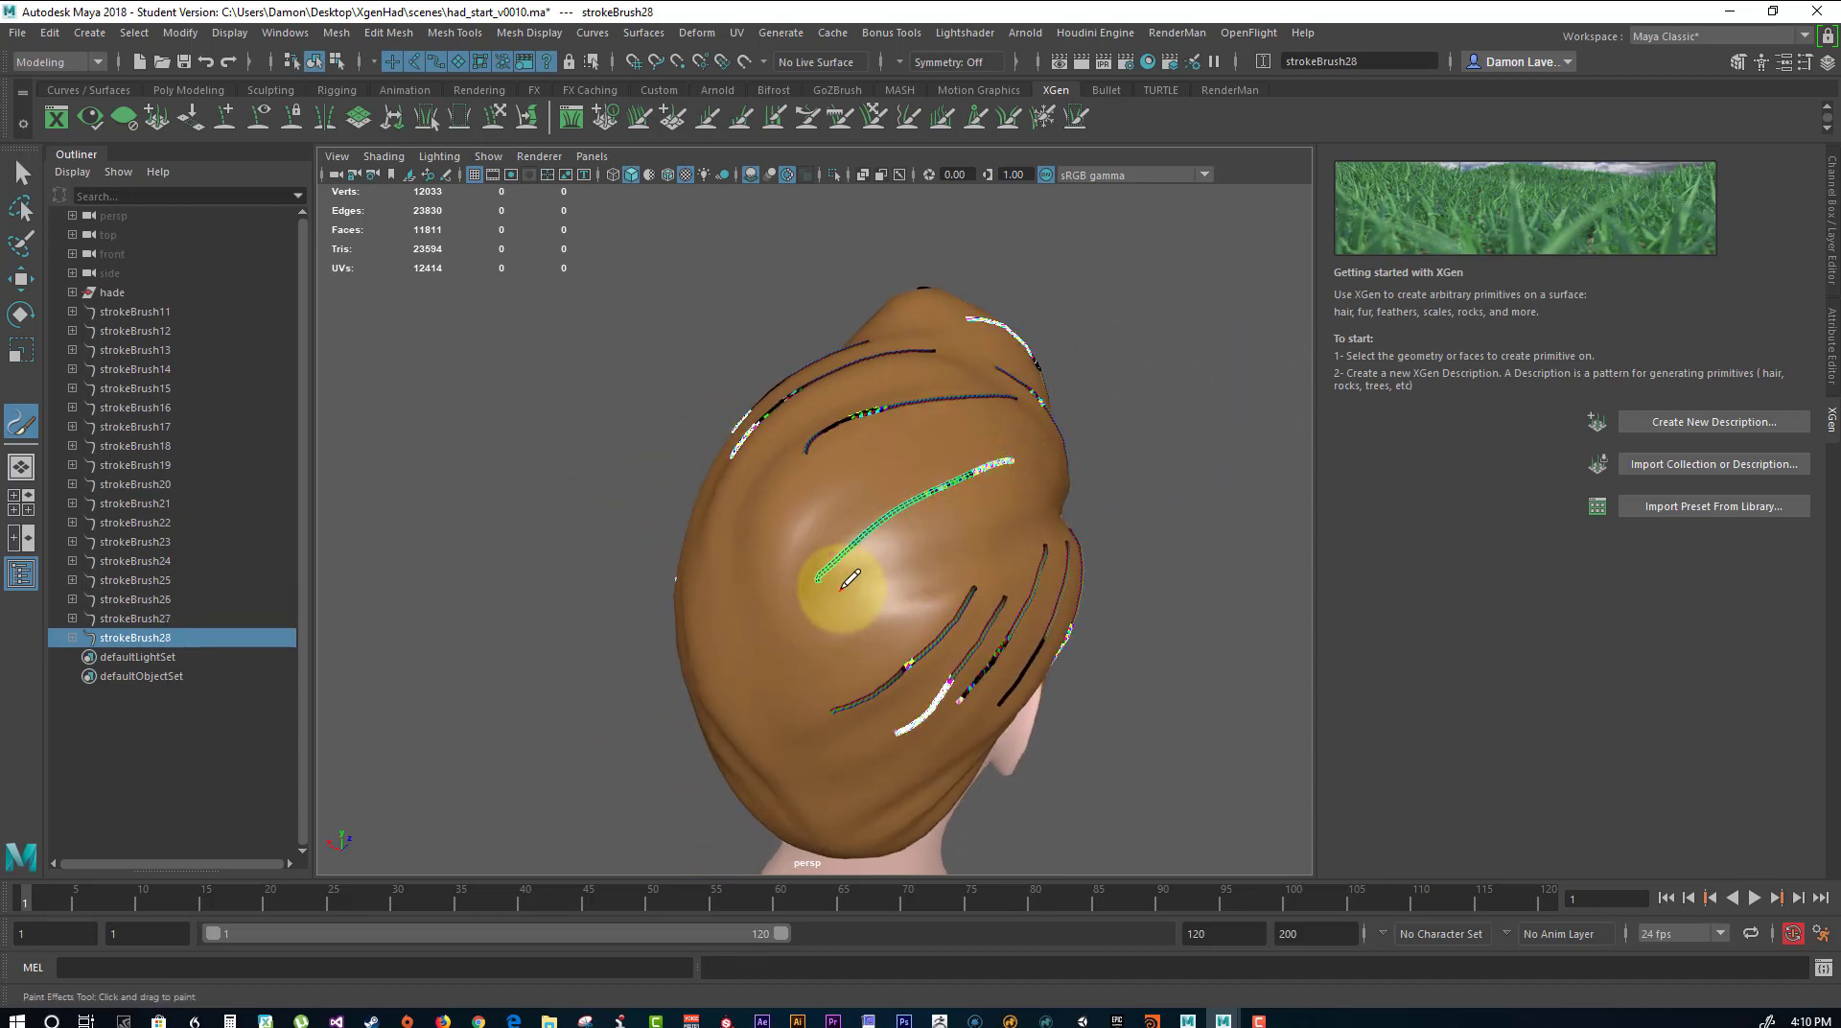
left_click_drag(840, 580, 1029, 492)
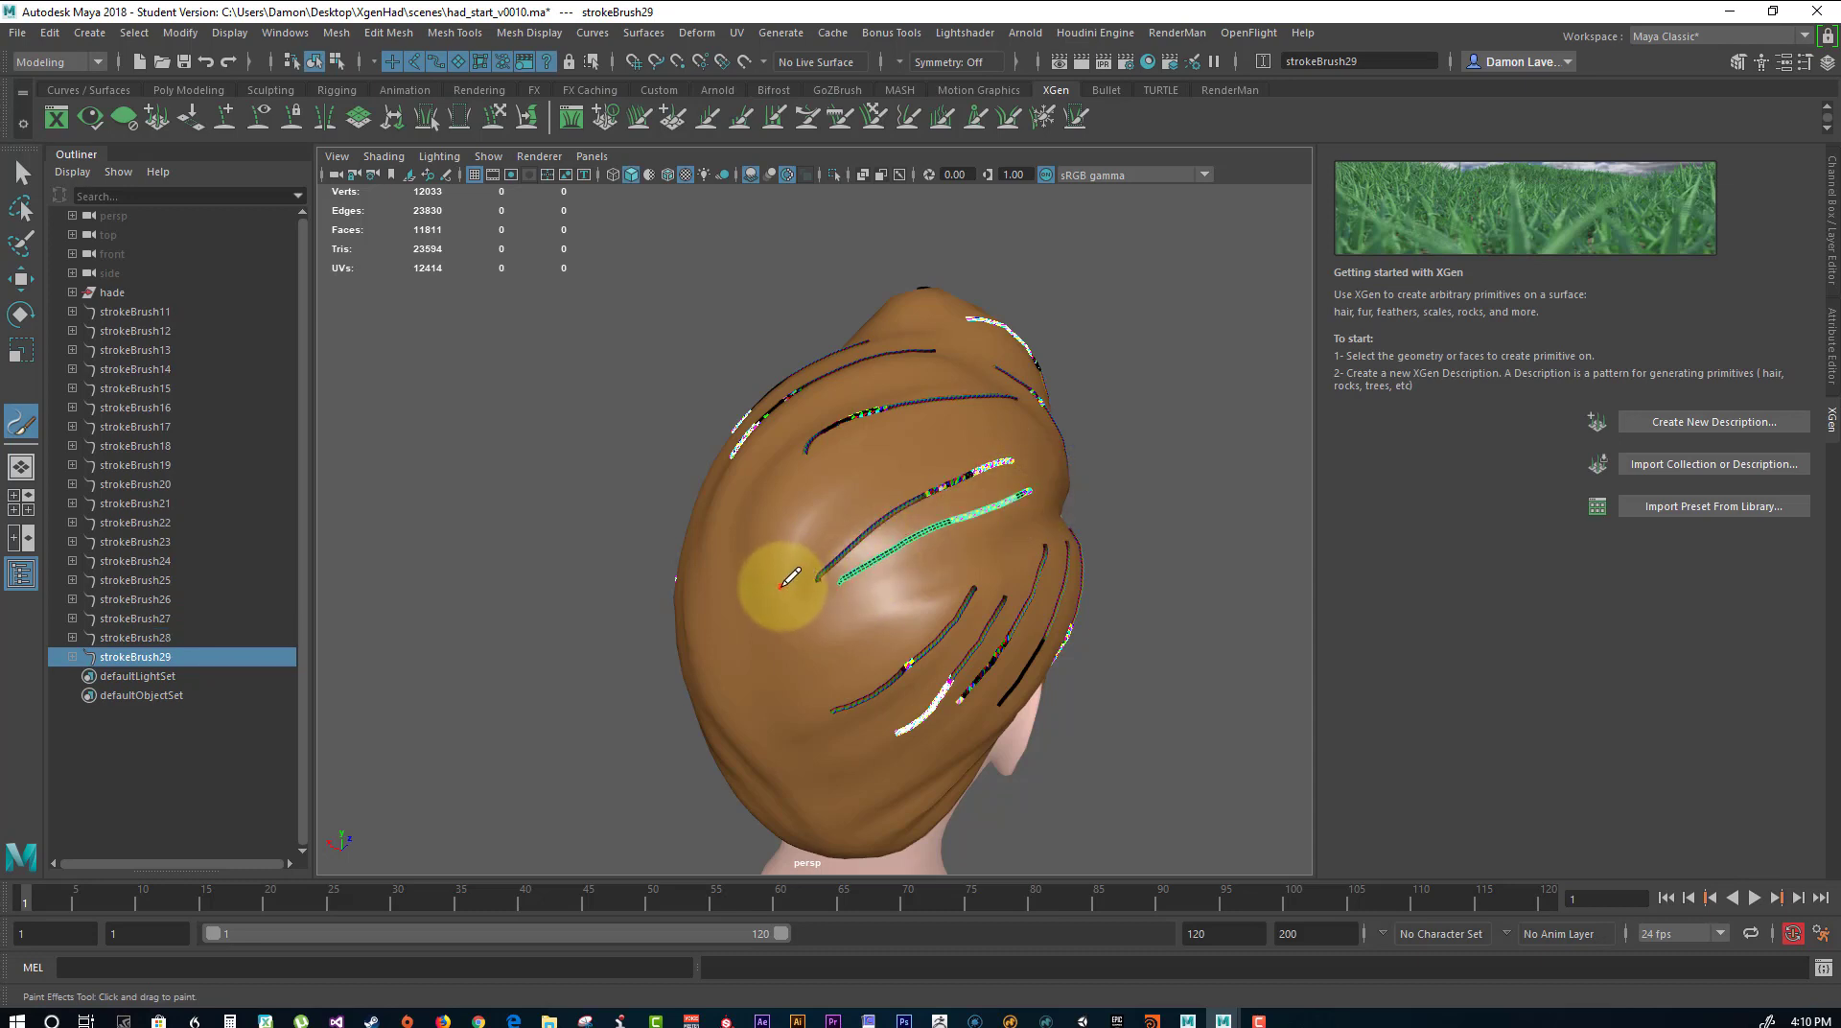
Paint short strokes radiating around the crown whorl at the back of the head and continuing down toward the nape.
mouse_move(805, 493)
left_mouse_down()
mouse_move(785, 581)
mouse_move(703, 551)
left_mouse_up()
left_click_drag(740, 663, 800, 635)
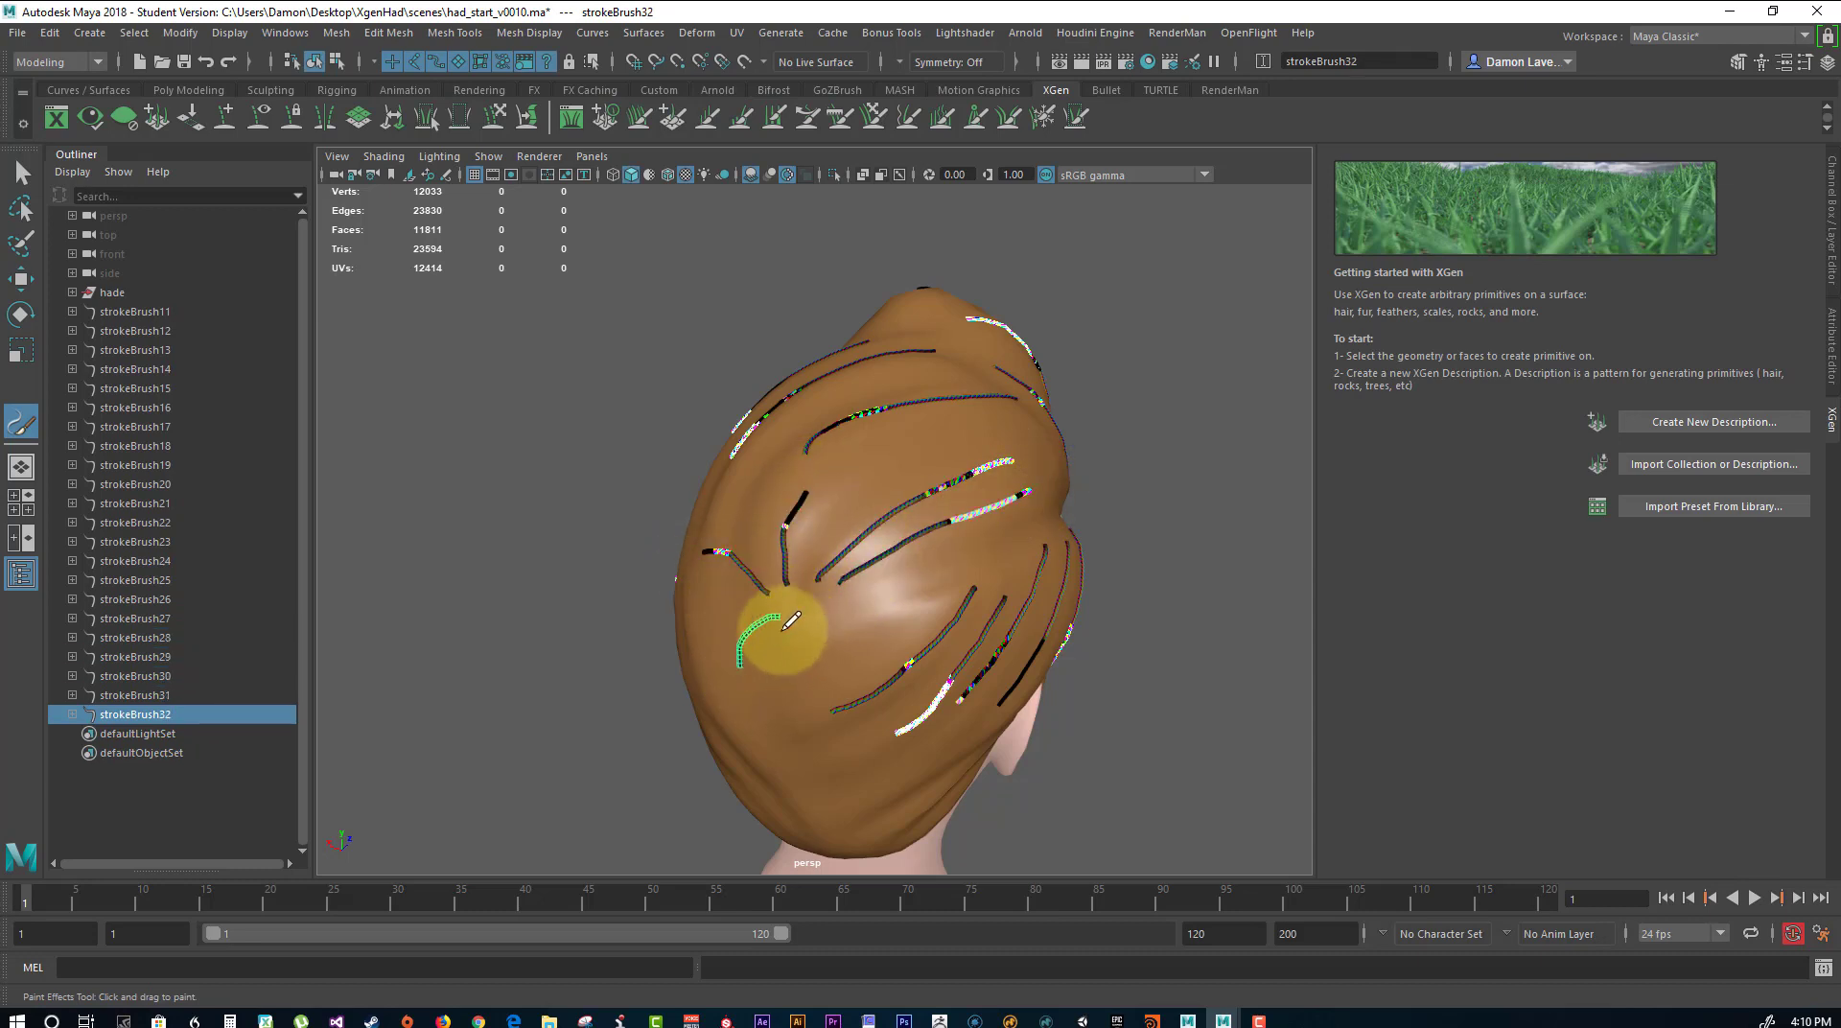
mouse_move(764, 702)
left_mouse_down()
mouse_move(789, 621)
mouse_move(804, 706)
left_mouse_up()
left_click_drag(890, 615, 840, 677)
mouse_move(1151, 466)
left_mouse_down("alt")
mouse_move(1265, 492)
mouse_move(1095, 448)
mouse_move(980, 616)
left_mouse_up("alt")
mouse_move(1084, 547)
left_mouse_down()
mouse_move(968, 669)
mouse_move(1078, 592)
left_mouse_up()
left_click_drag(1179, 473, 936, 491, "alt")
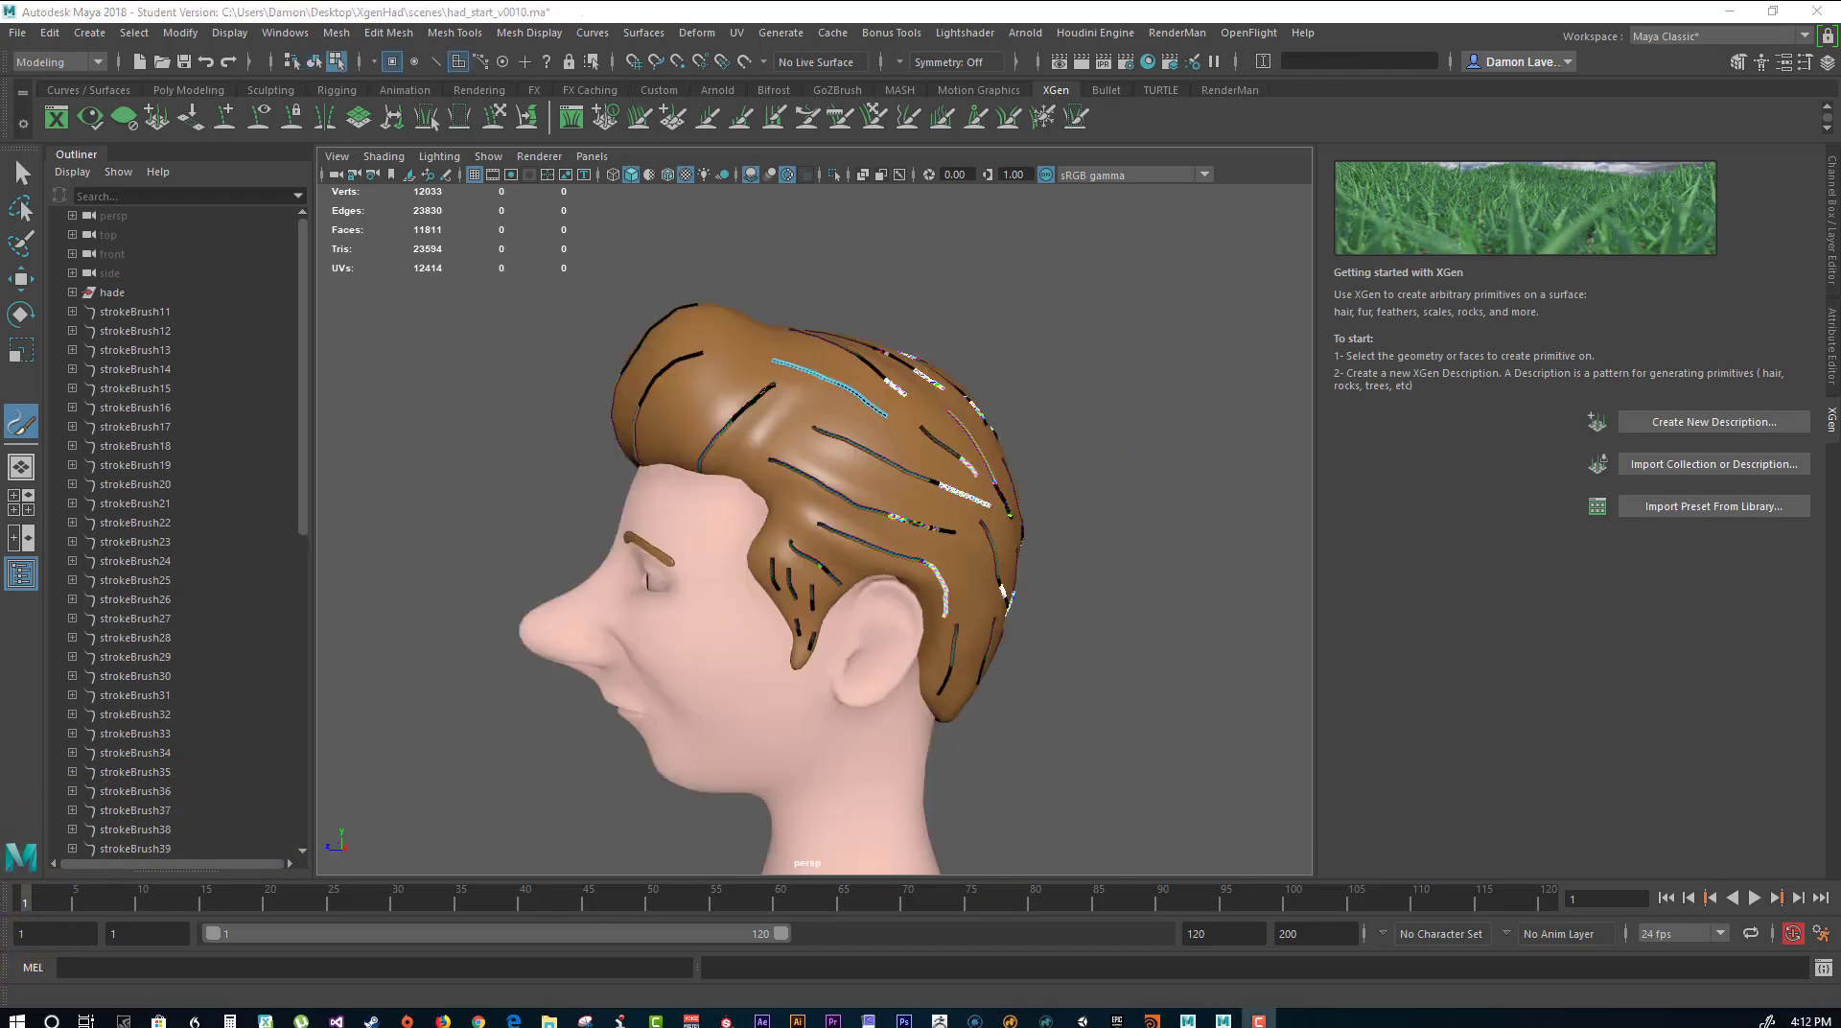
Examine the painted strokes from the sides, back, front and top of the hair to check their coverage and flow.
mouse_move(1072, 616)
left_mouse_down("alt")
mouse_move(1091, 494)
mouse_move(814, 459)
mouse_move(797, 532)
mouse_move(904, 537)
mouse_move(837, 489)
mouse_move(546, 465)
left_mouse_up("alt")
left_click_drag(1084, 391, 991, 485, "alt")
mouse_move(608, 467)
left_mouse_down("alt")
mouse_move(699, 411)
mouse_move(752, 430)
mouse_move(452, 464)
mouse_move(434, 443)
left_mouse_up("alt")
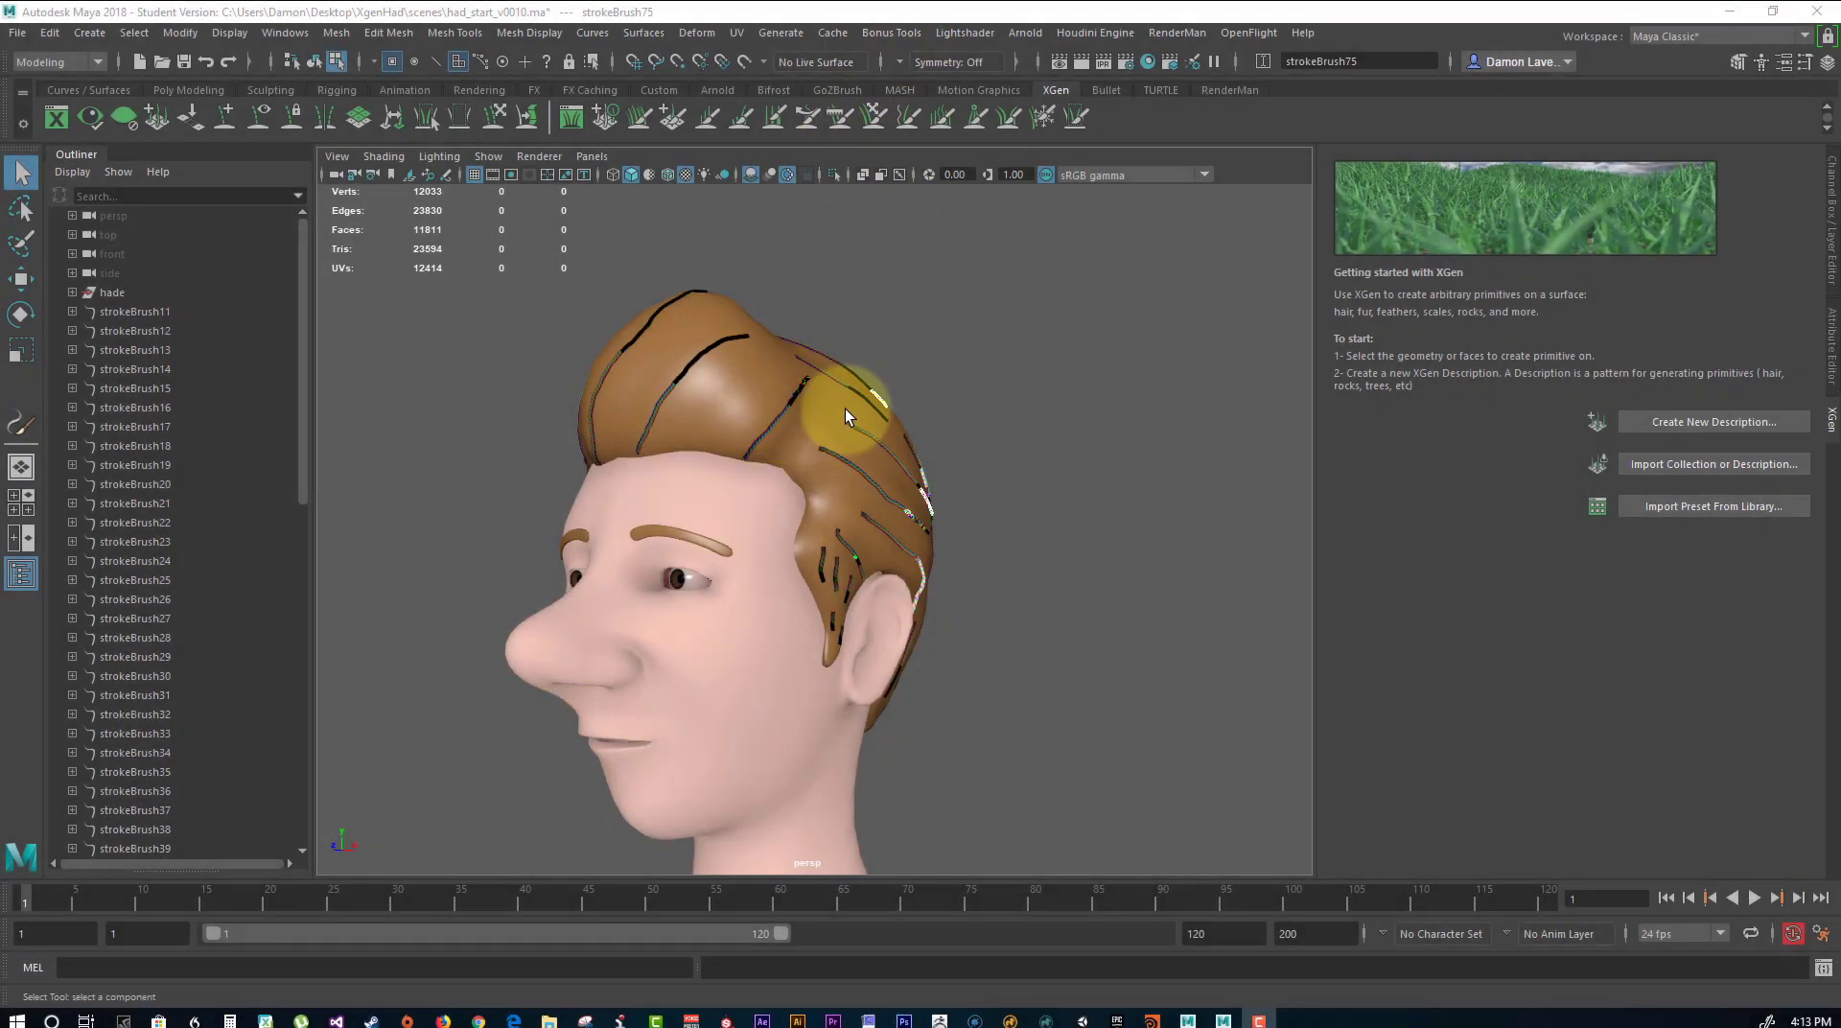
left_click_drag(905, 385, 860, 540, "alt")
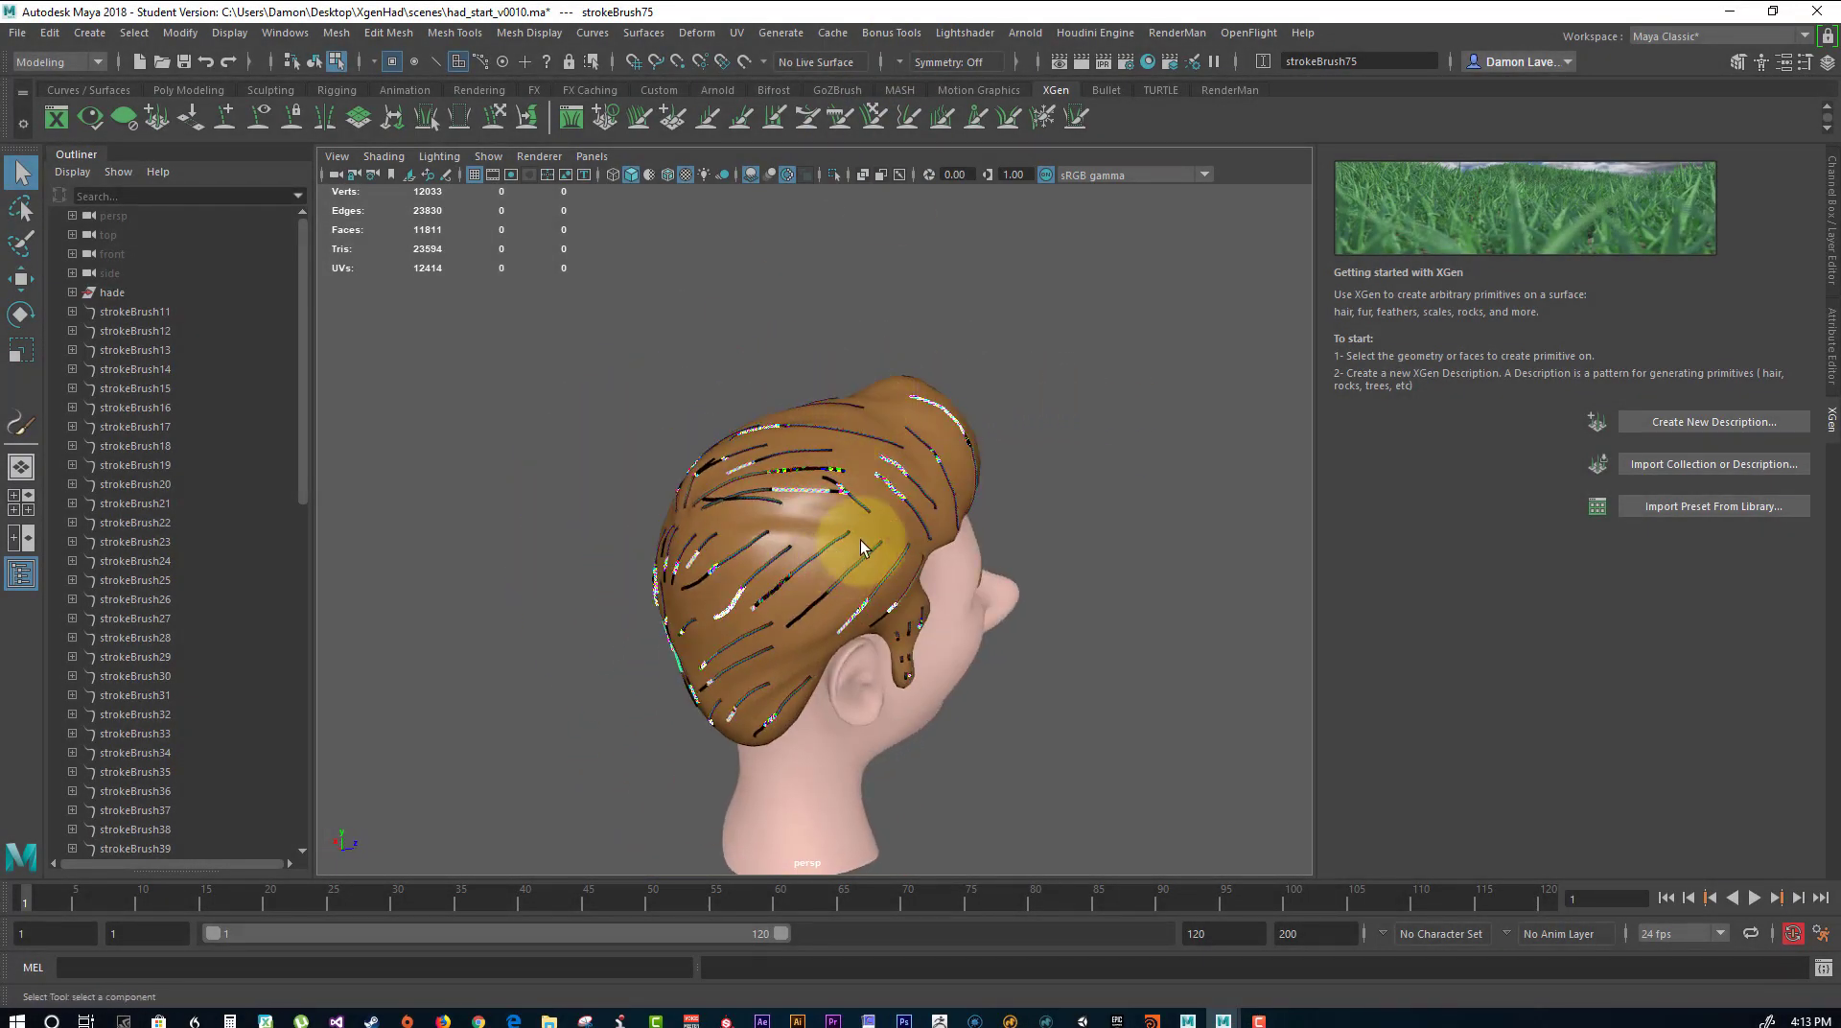
left_click_drag(1107, 587, 863, 532, "alt")
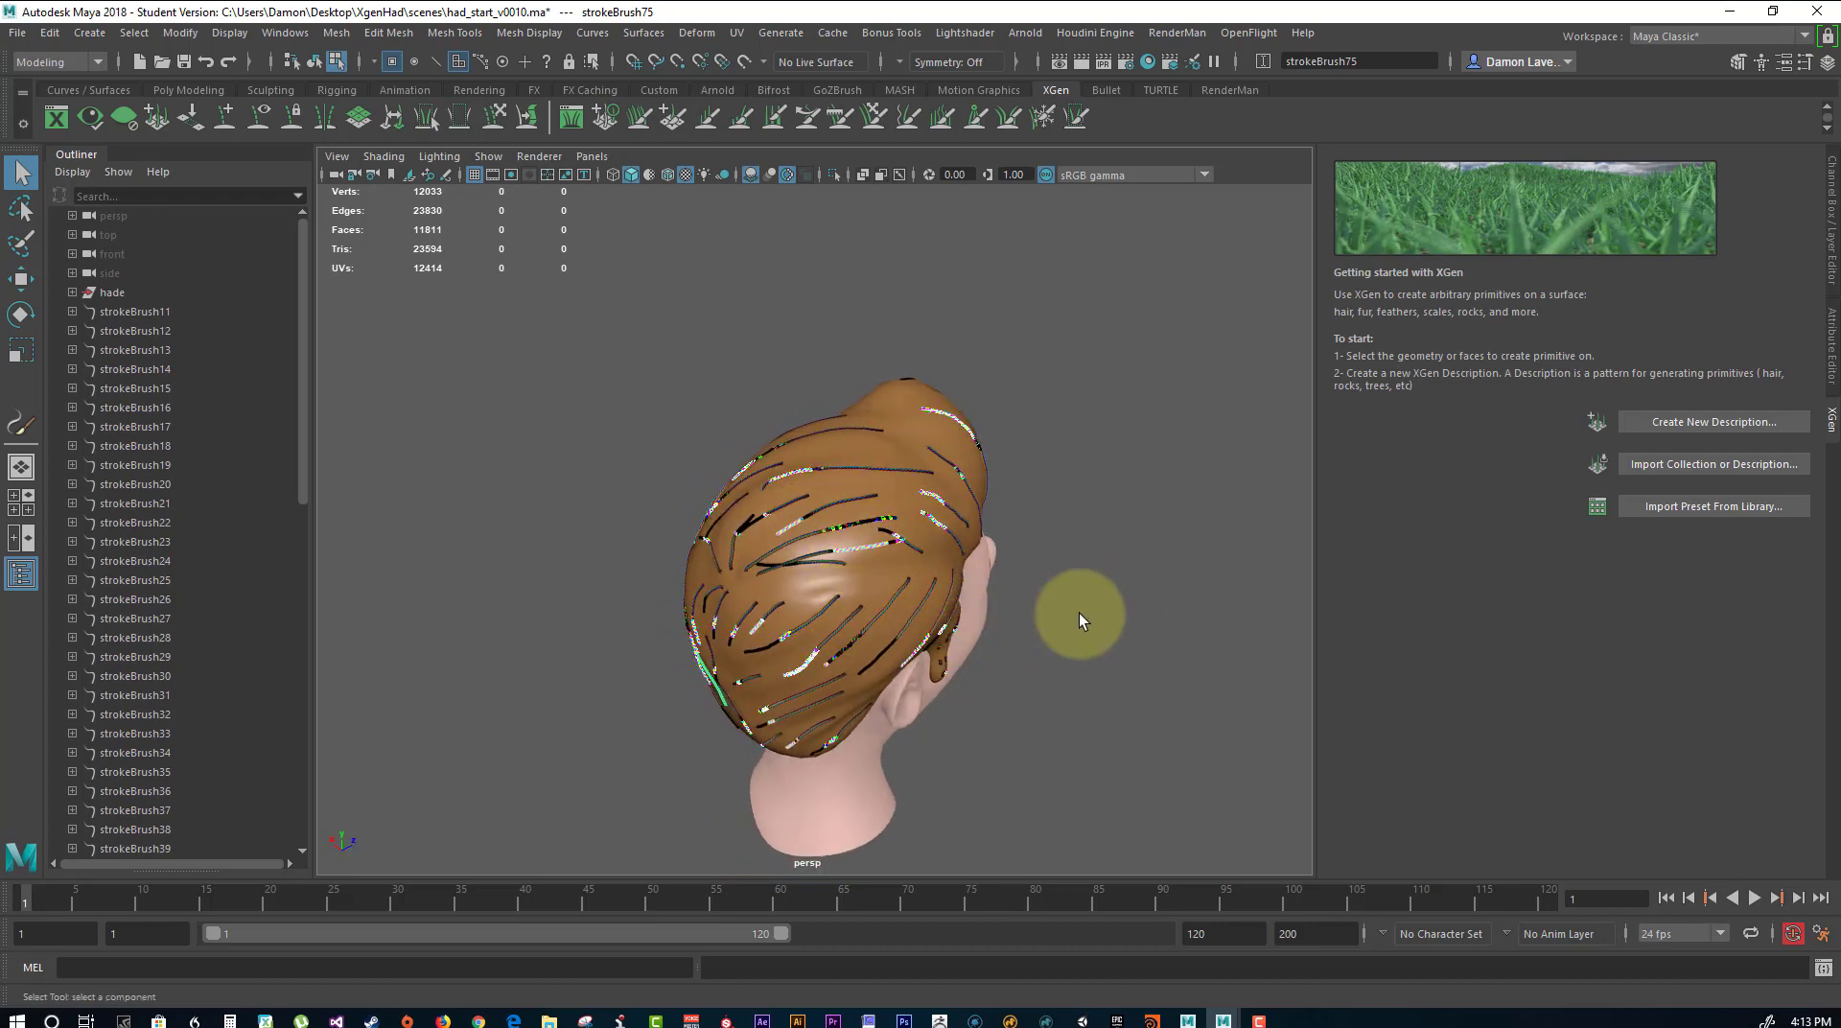
left_click_drag(1079, 613, 781, 535, "alt")
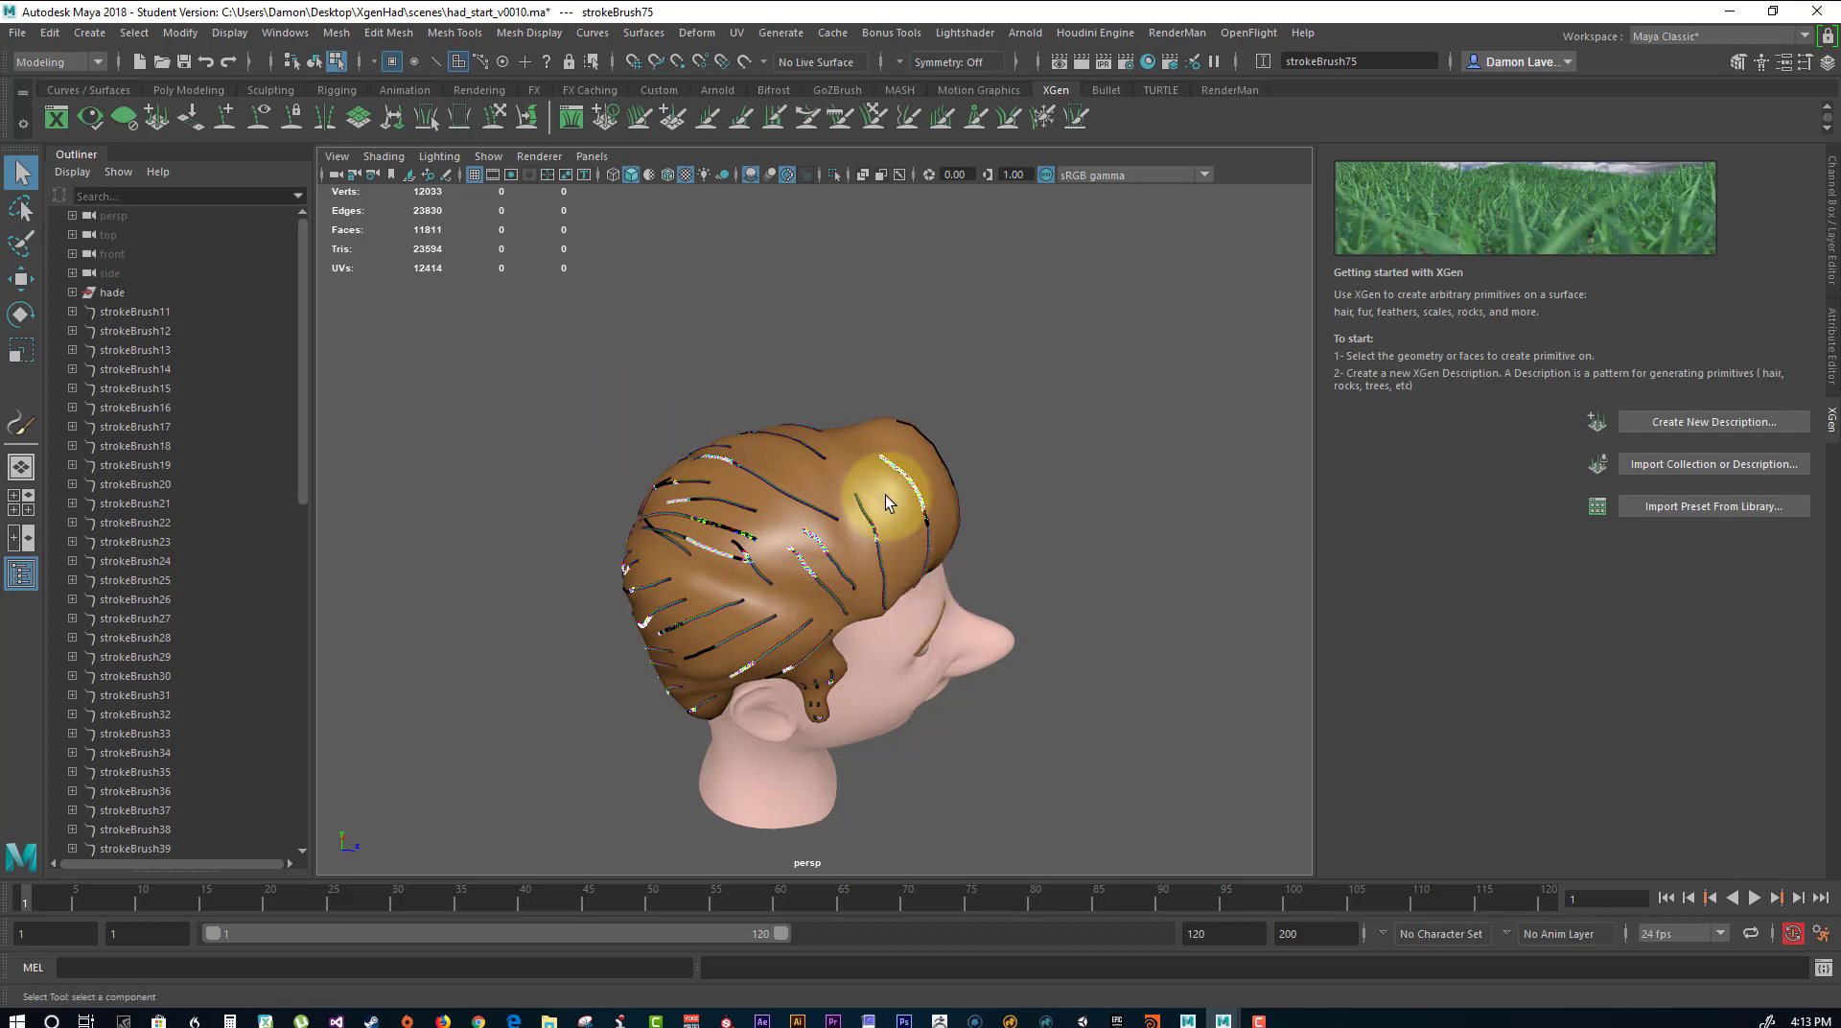
left_click_drag(886, 501, 1281, 460, "alt")
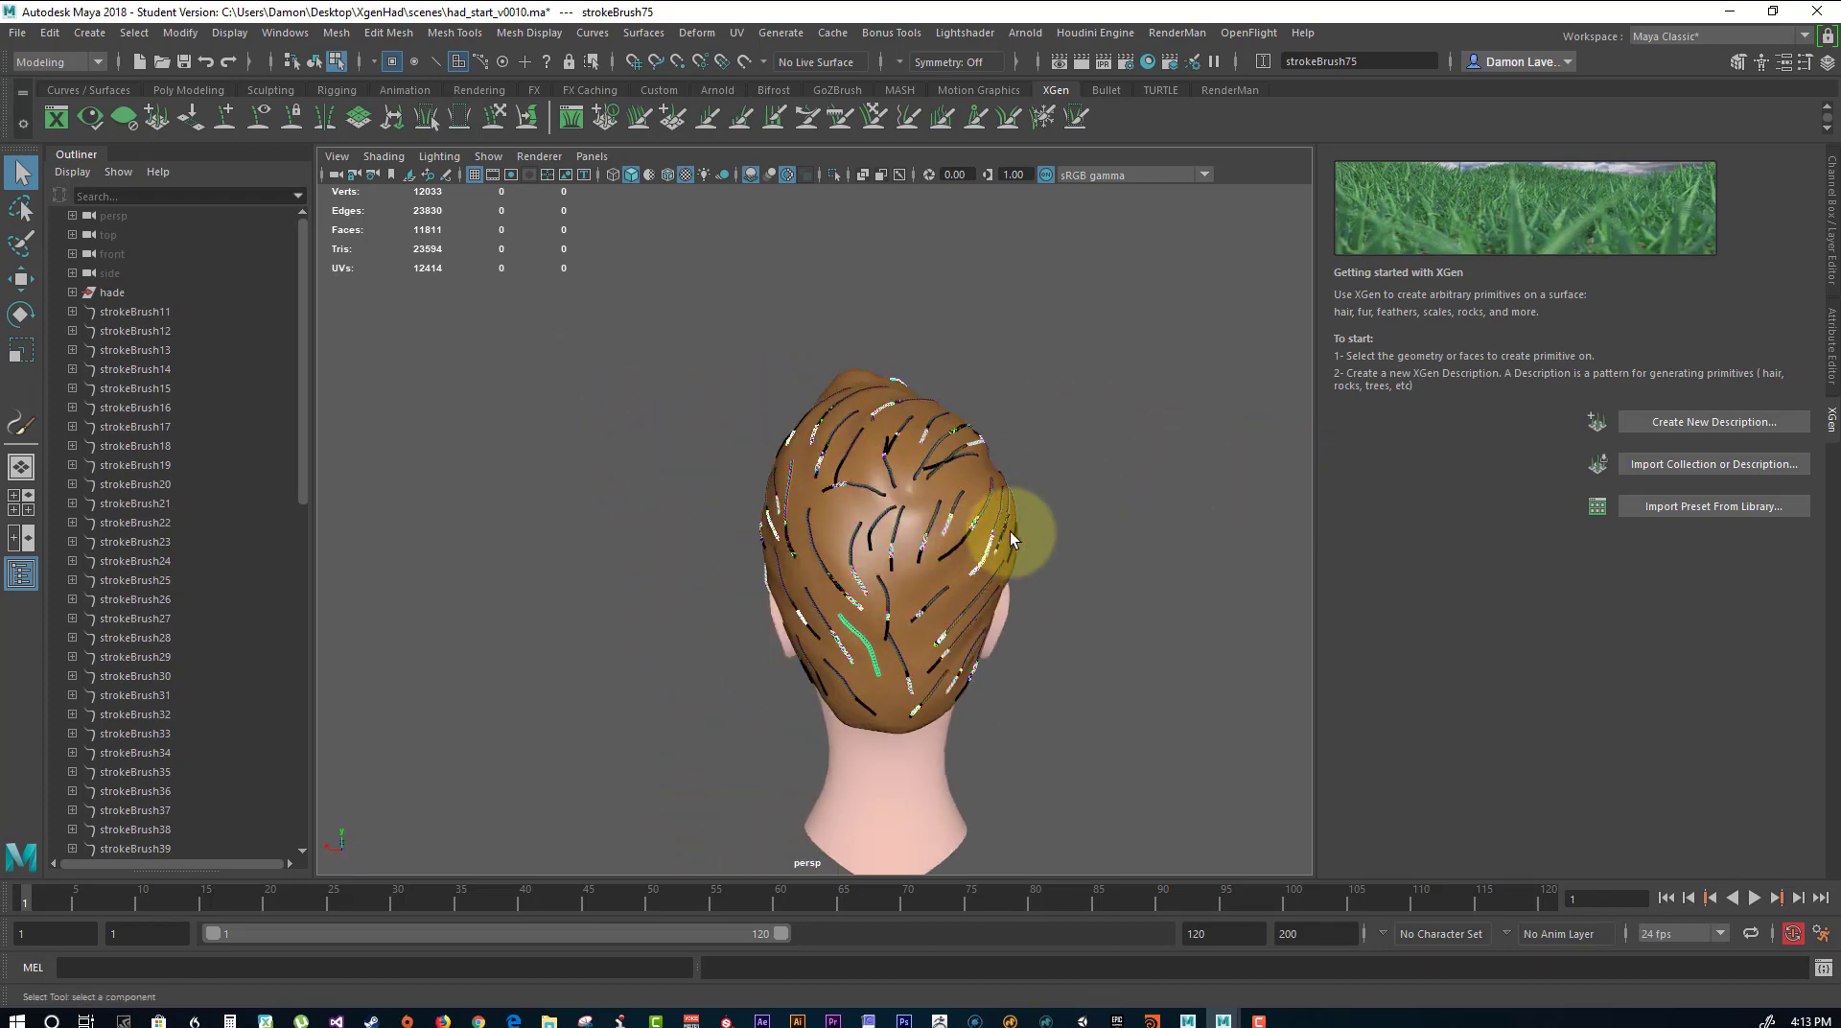
left_click_drag(1011, 539, 1208, 522, "alt")
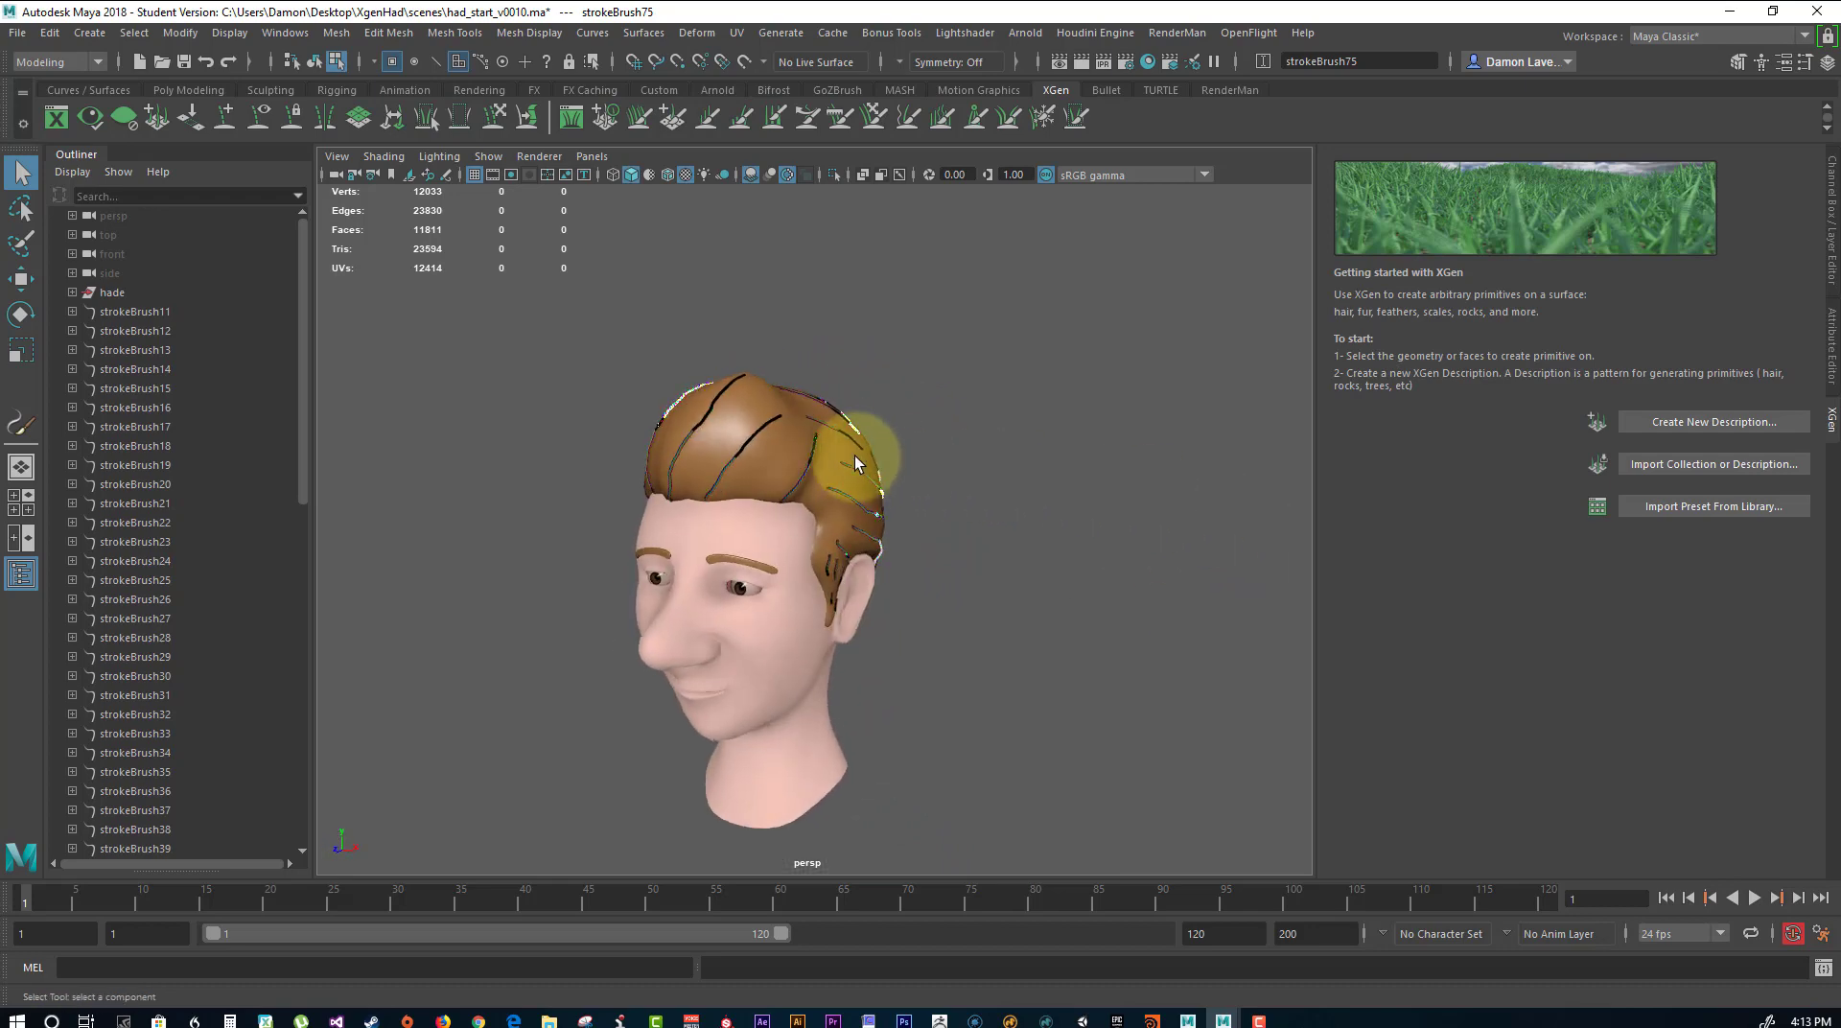
left_click_drag(783, 484, 862, 484, "alt")
right_click_drag(867, 489, 1035, 568, "alt")
left_click_drag(956, 495, 1233, 618, "alt")
left_click_drag(802, 665, 667, 414, "alt")
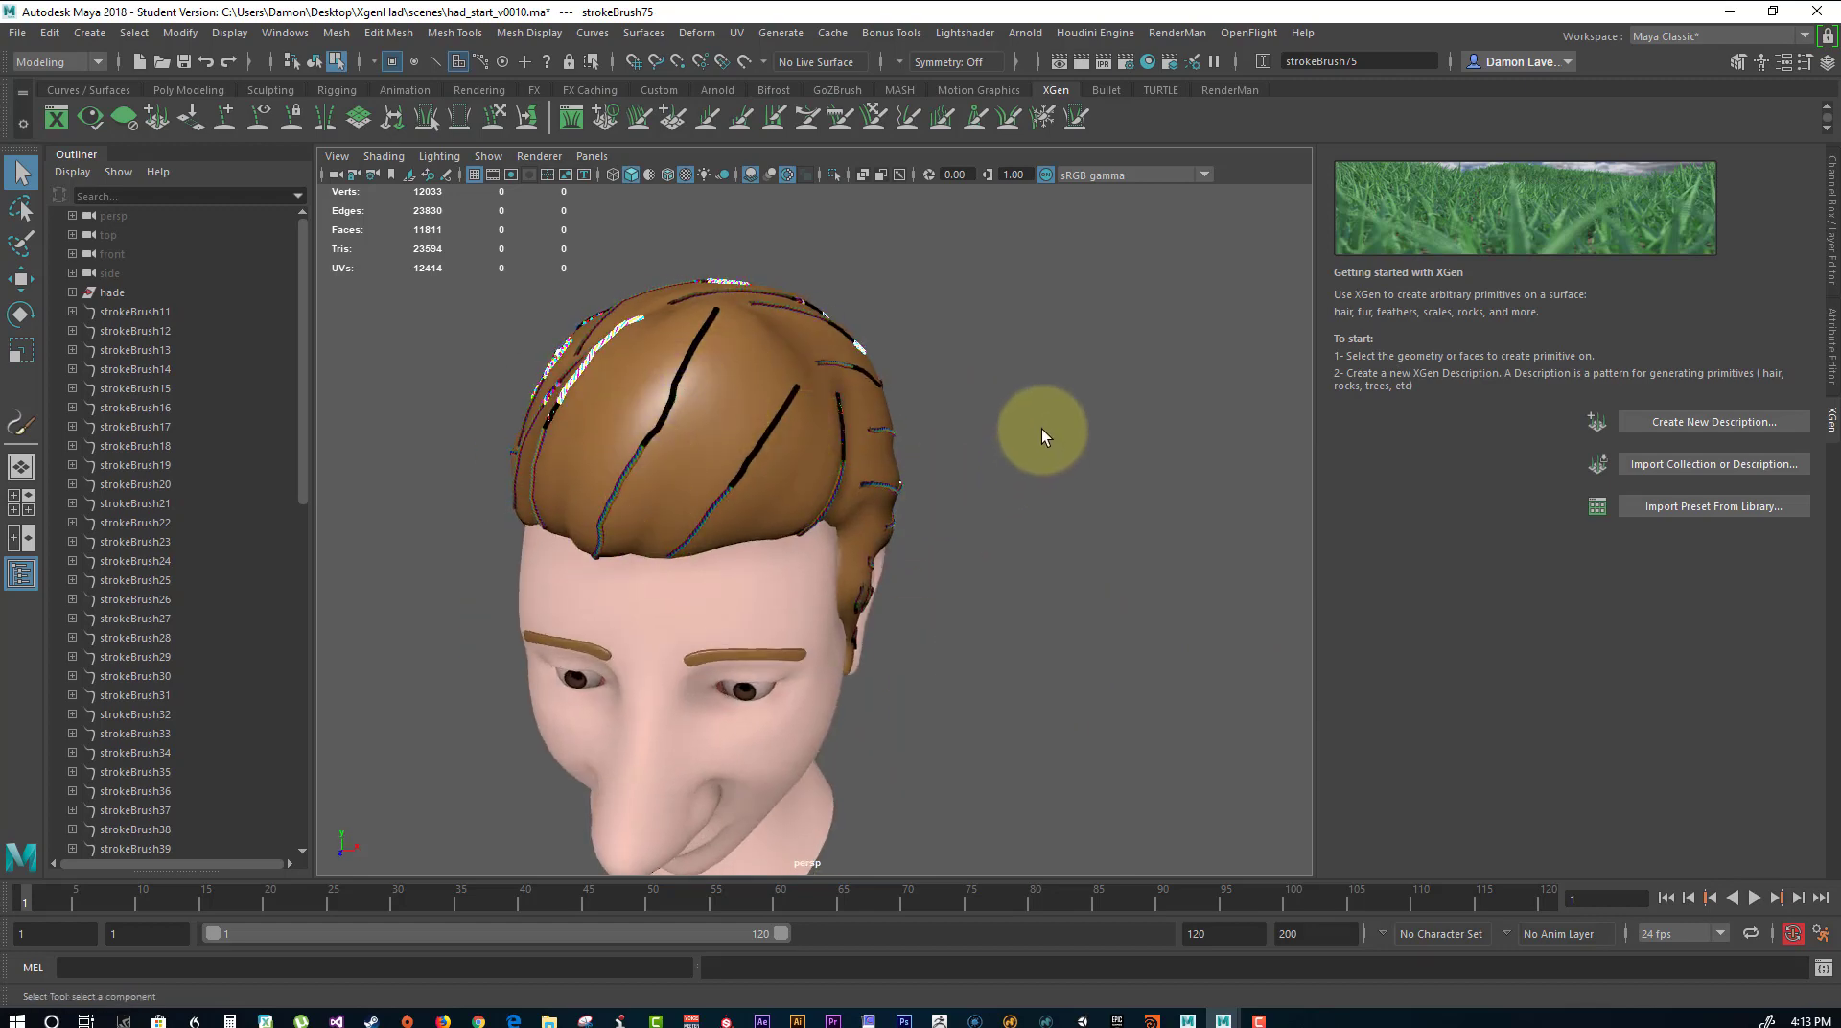
left_click_drag(1042, 430, 991, 397, "alt")
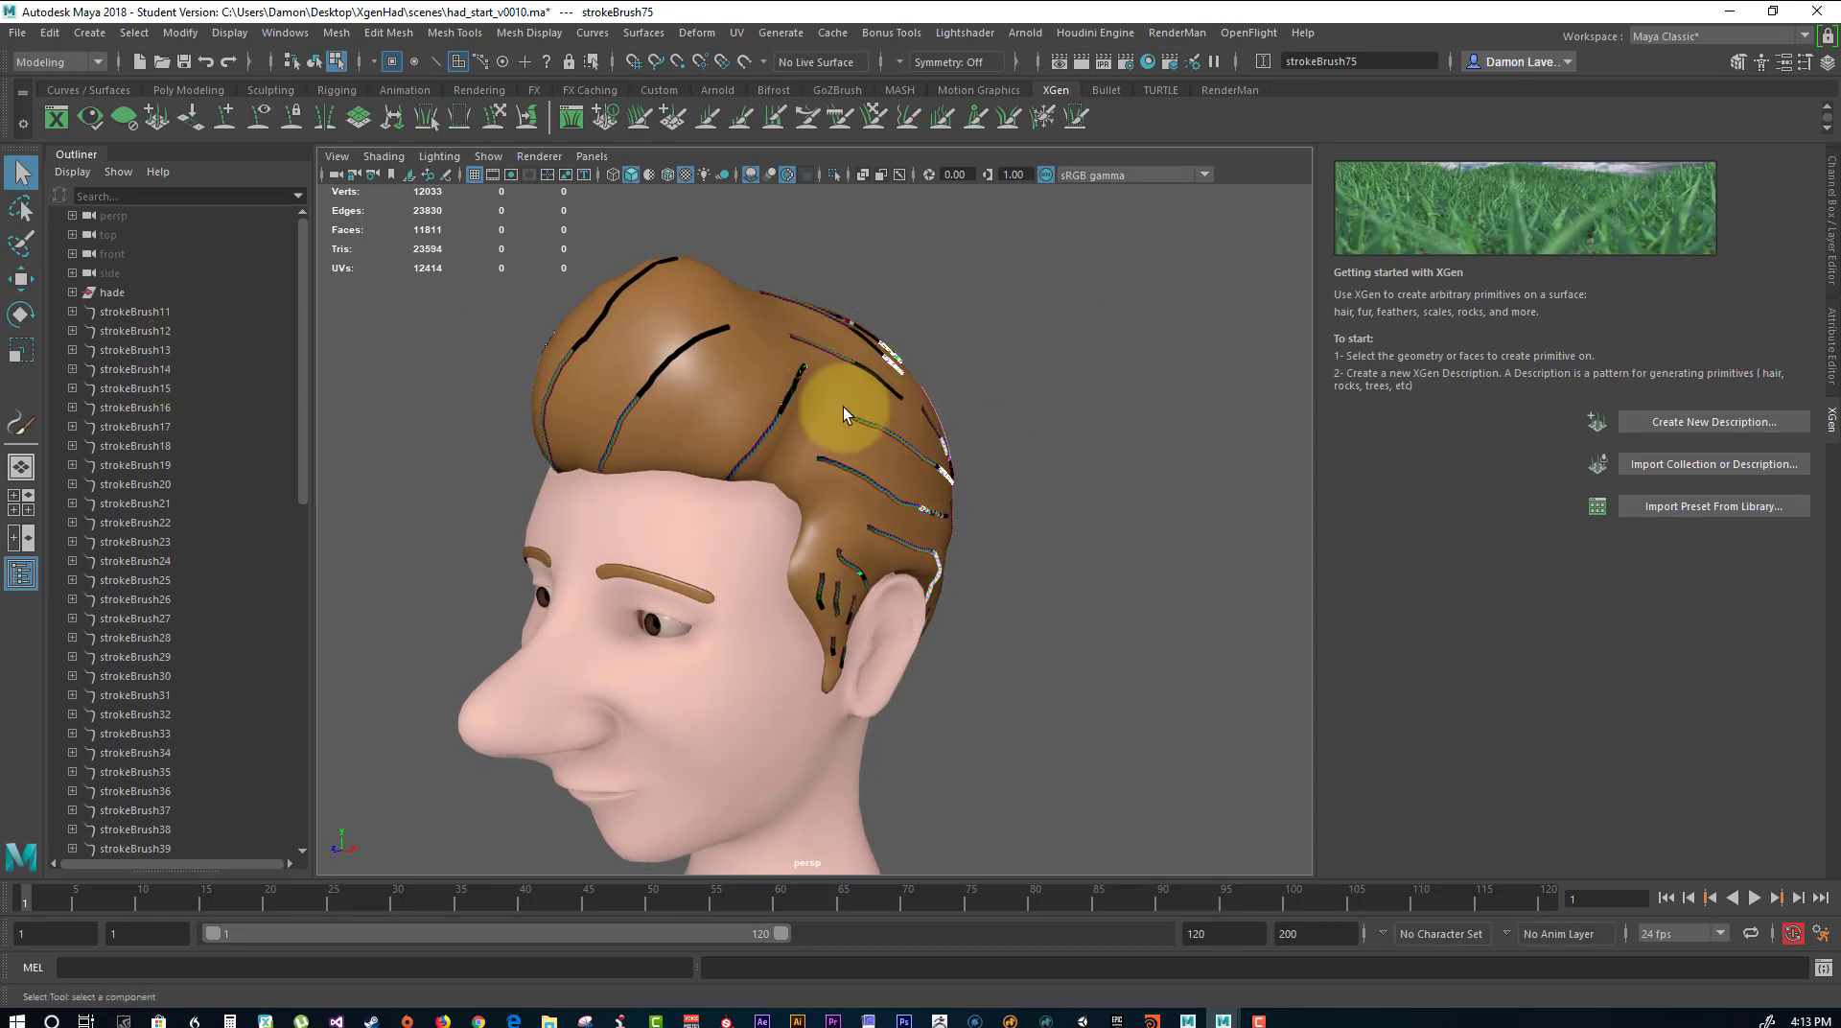
Group all the painted strokes from strokeBrush11 through strokeBrush75.
left_click(150, 313)
scroll(144, 402, "down", 13)
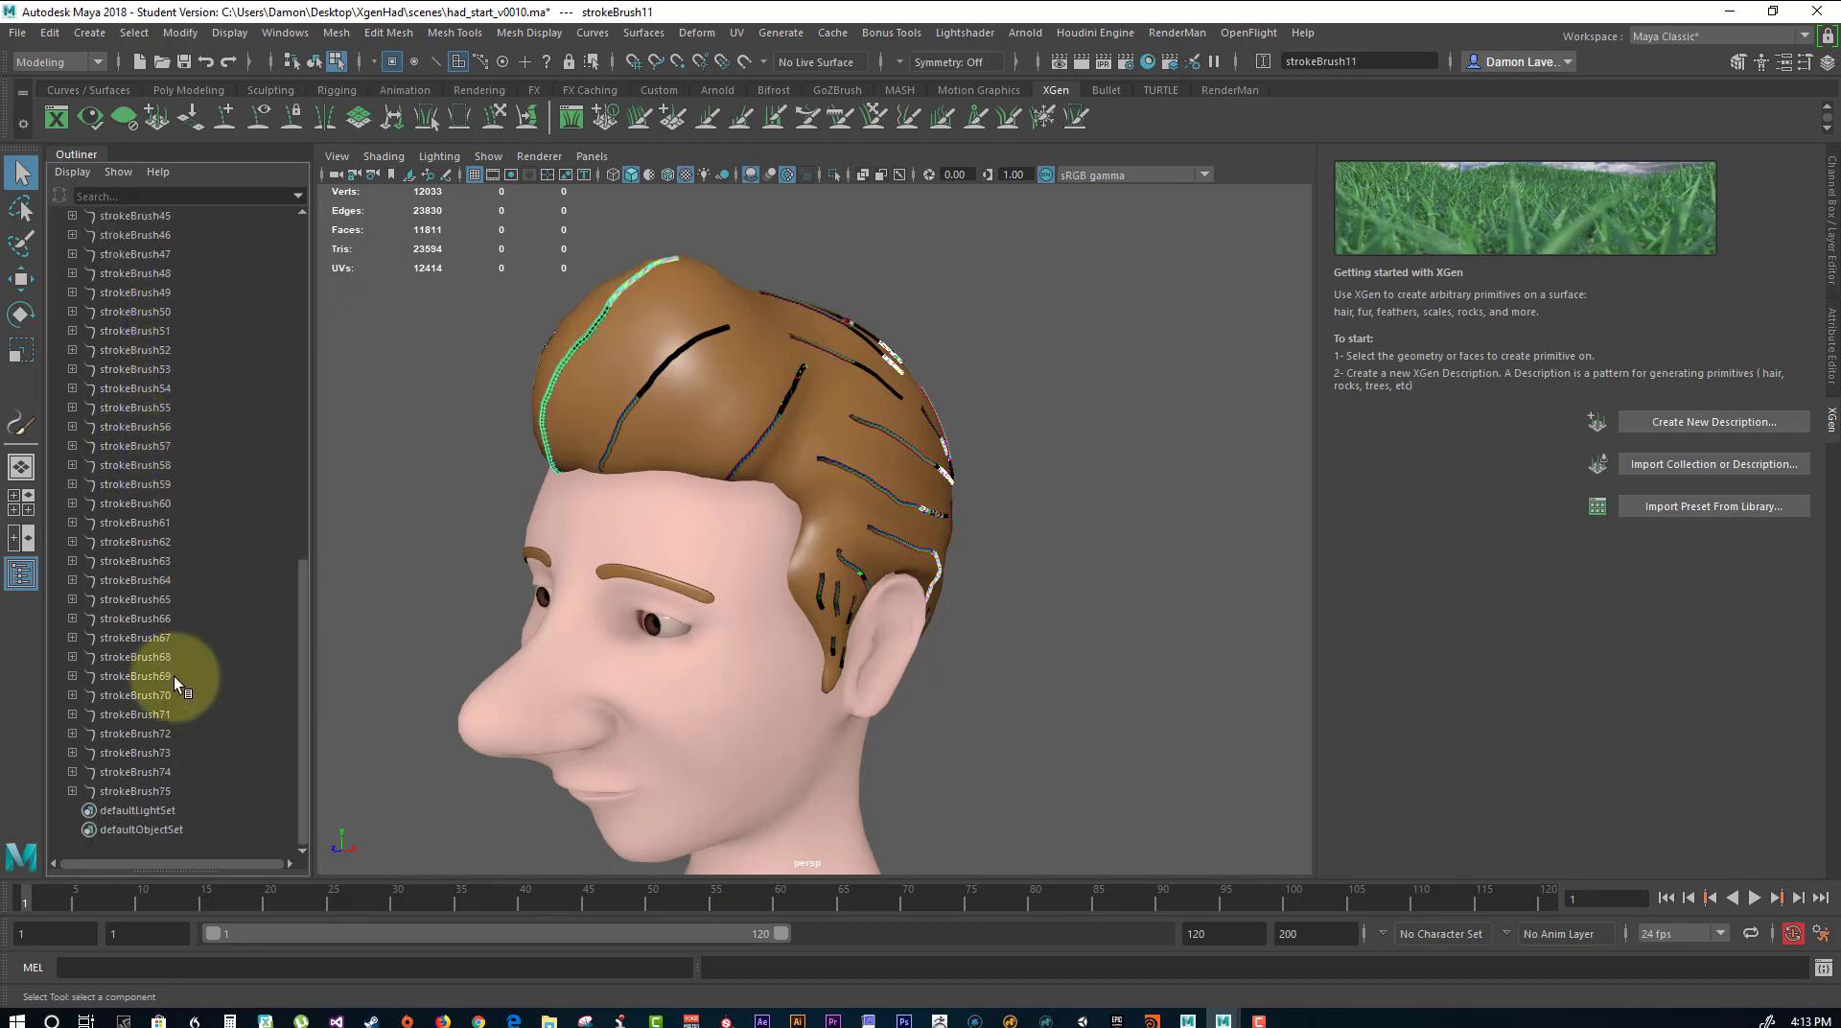
left_click(142, 790, "shift")
scroll(178, 671, "up", 12)
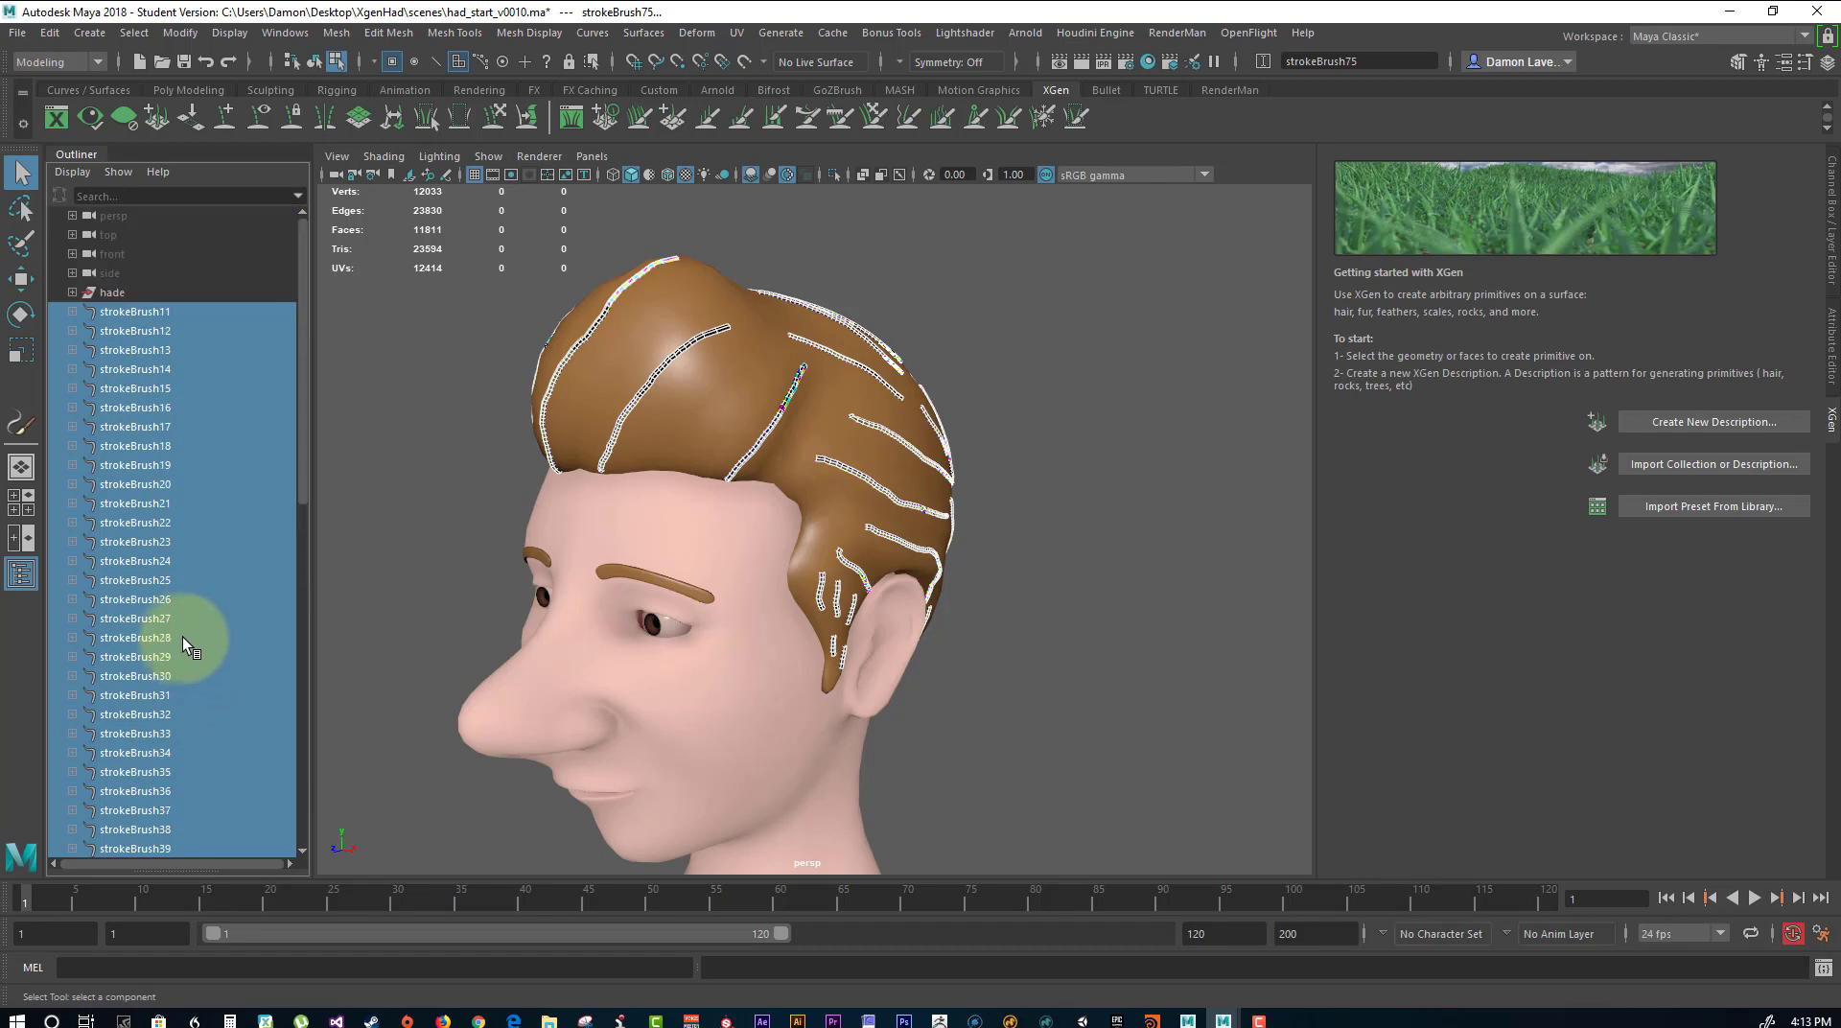
key("ctrl+g")
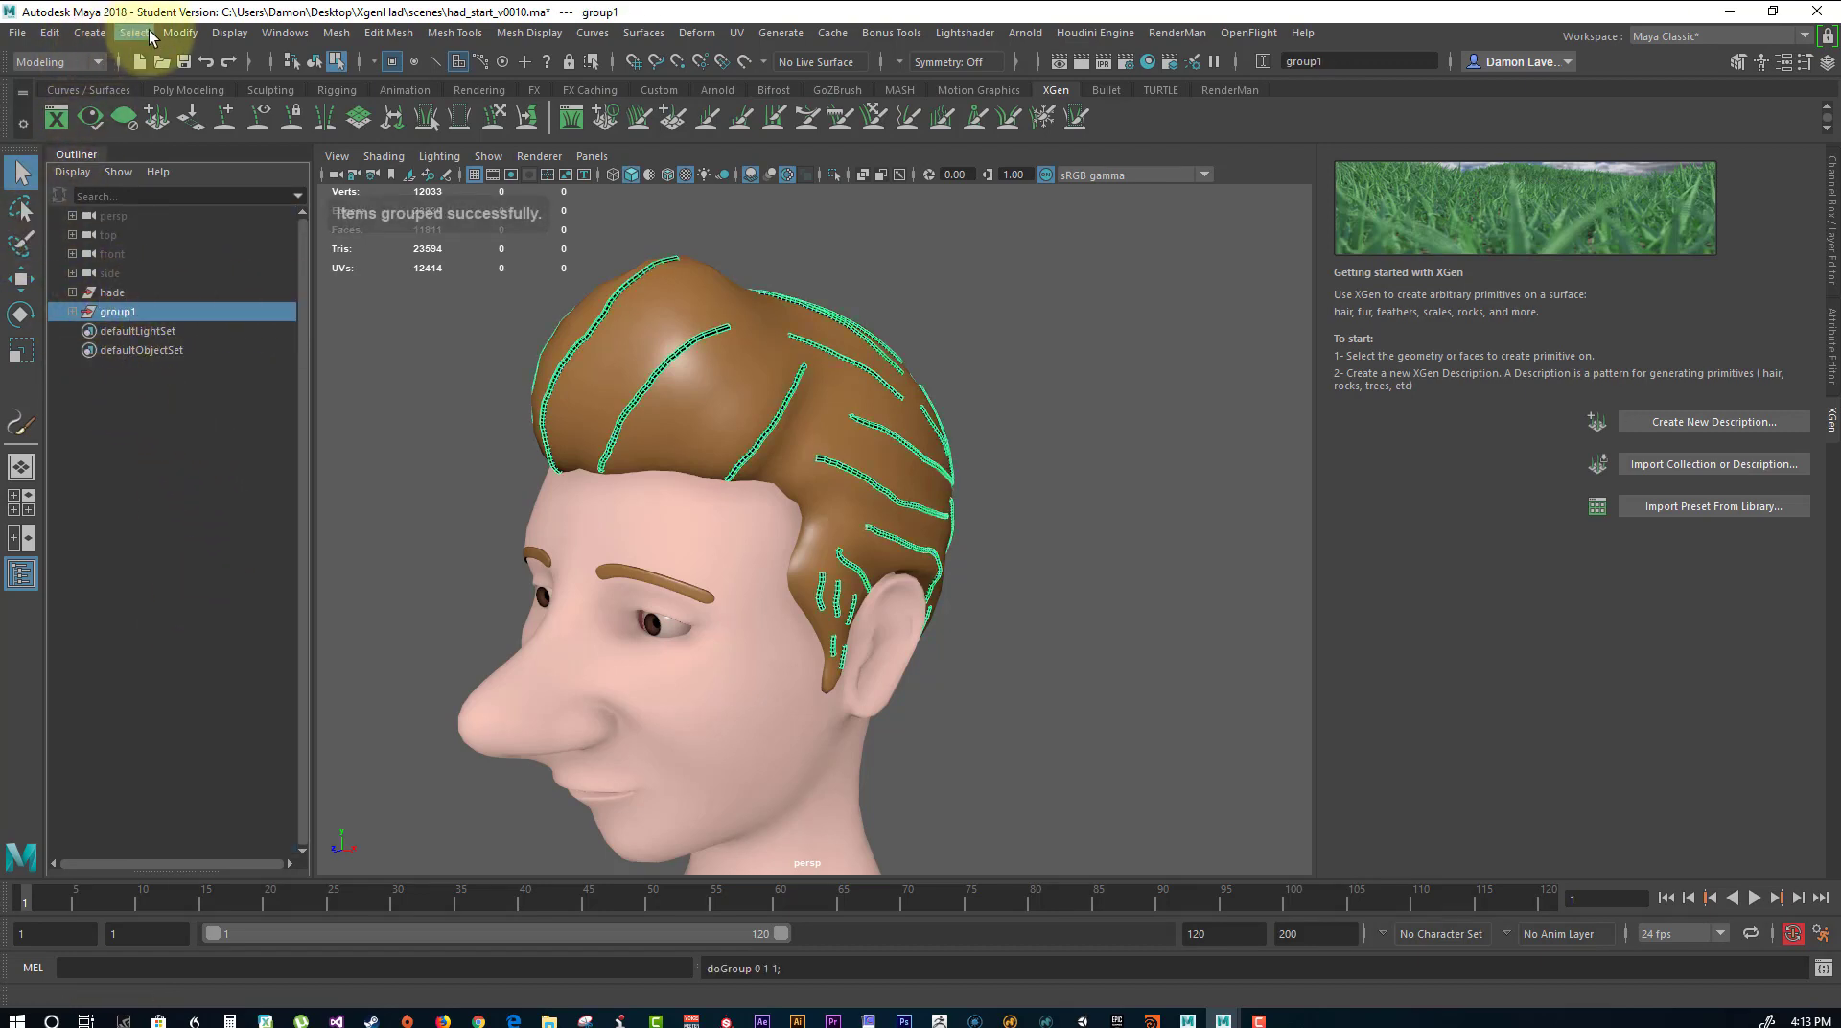
Convert the grouped Paint Effects strokes to curves with Hide strokes off, and close the conversion options.
left_click(180, 32)
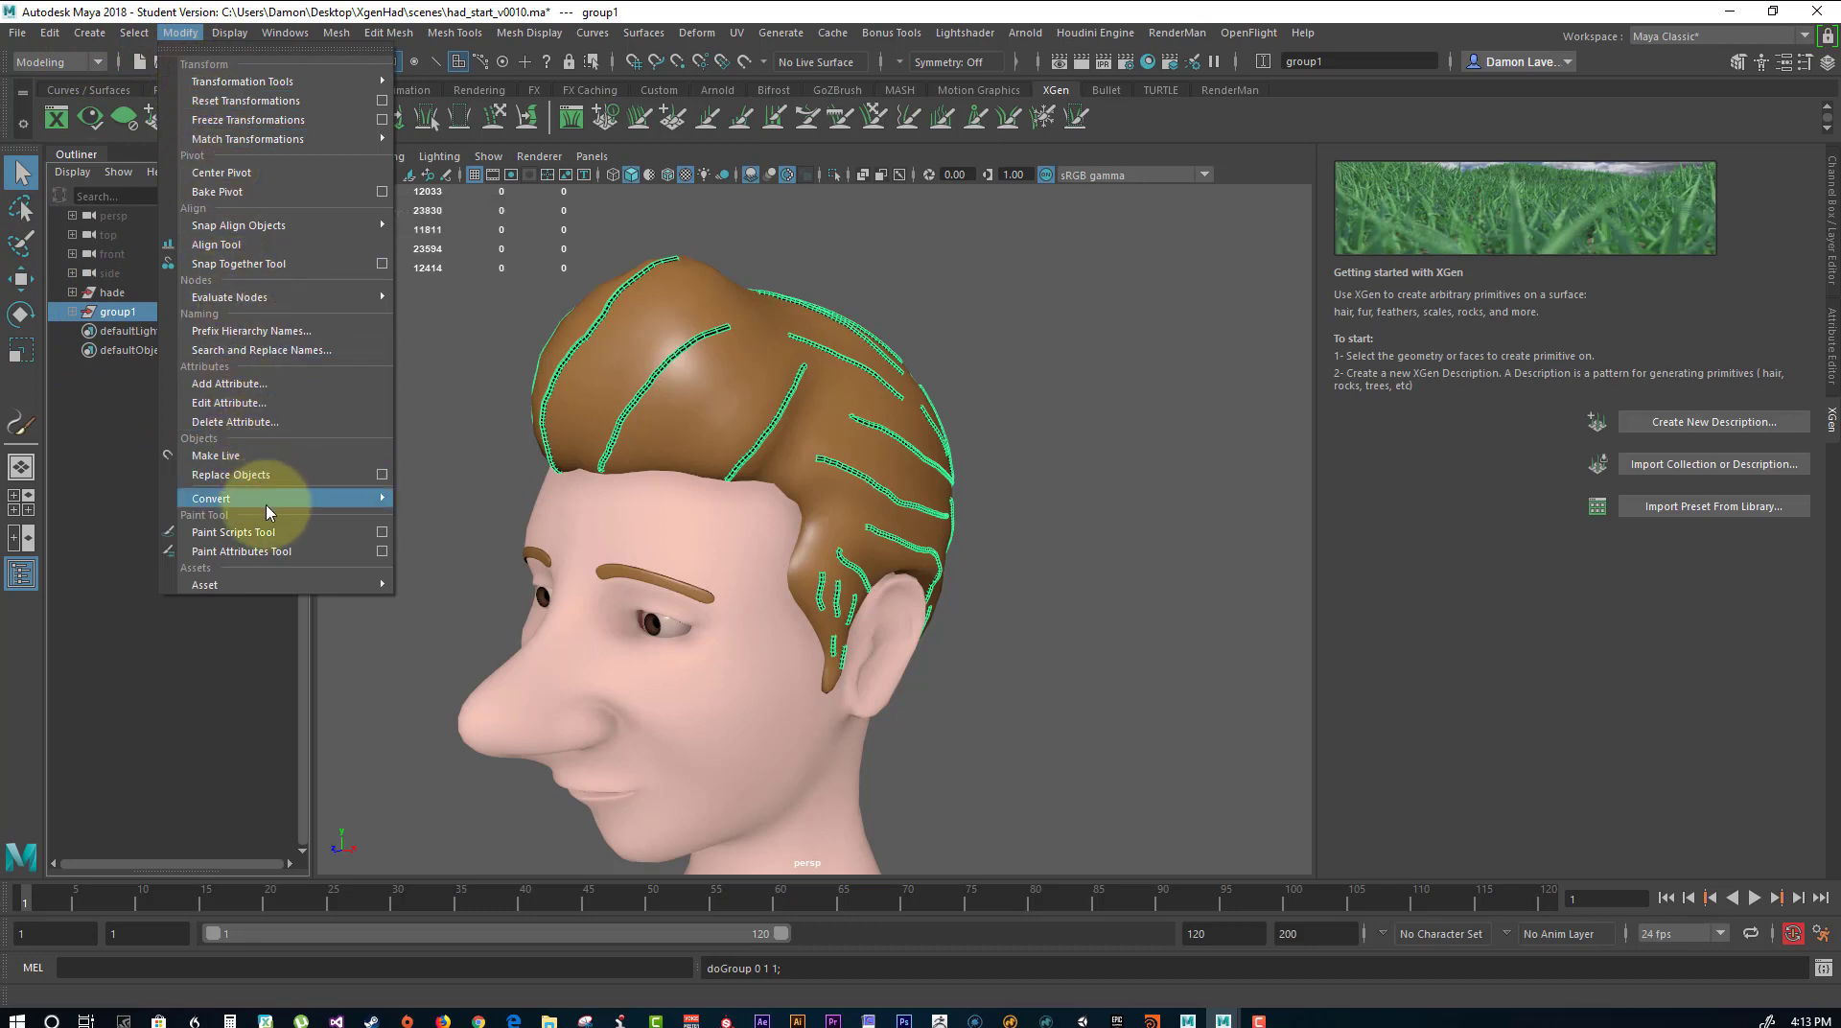
mouse_move(268, 503)
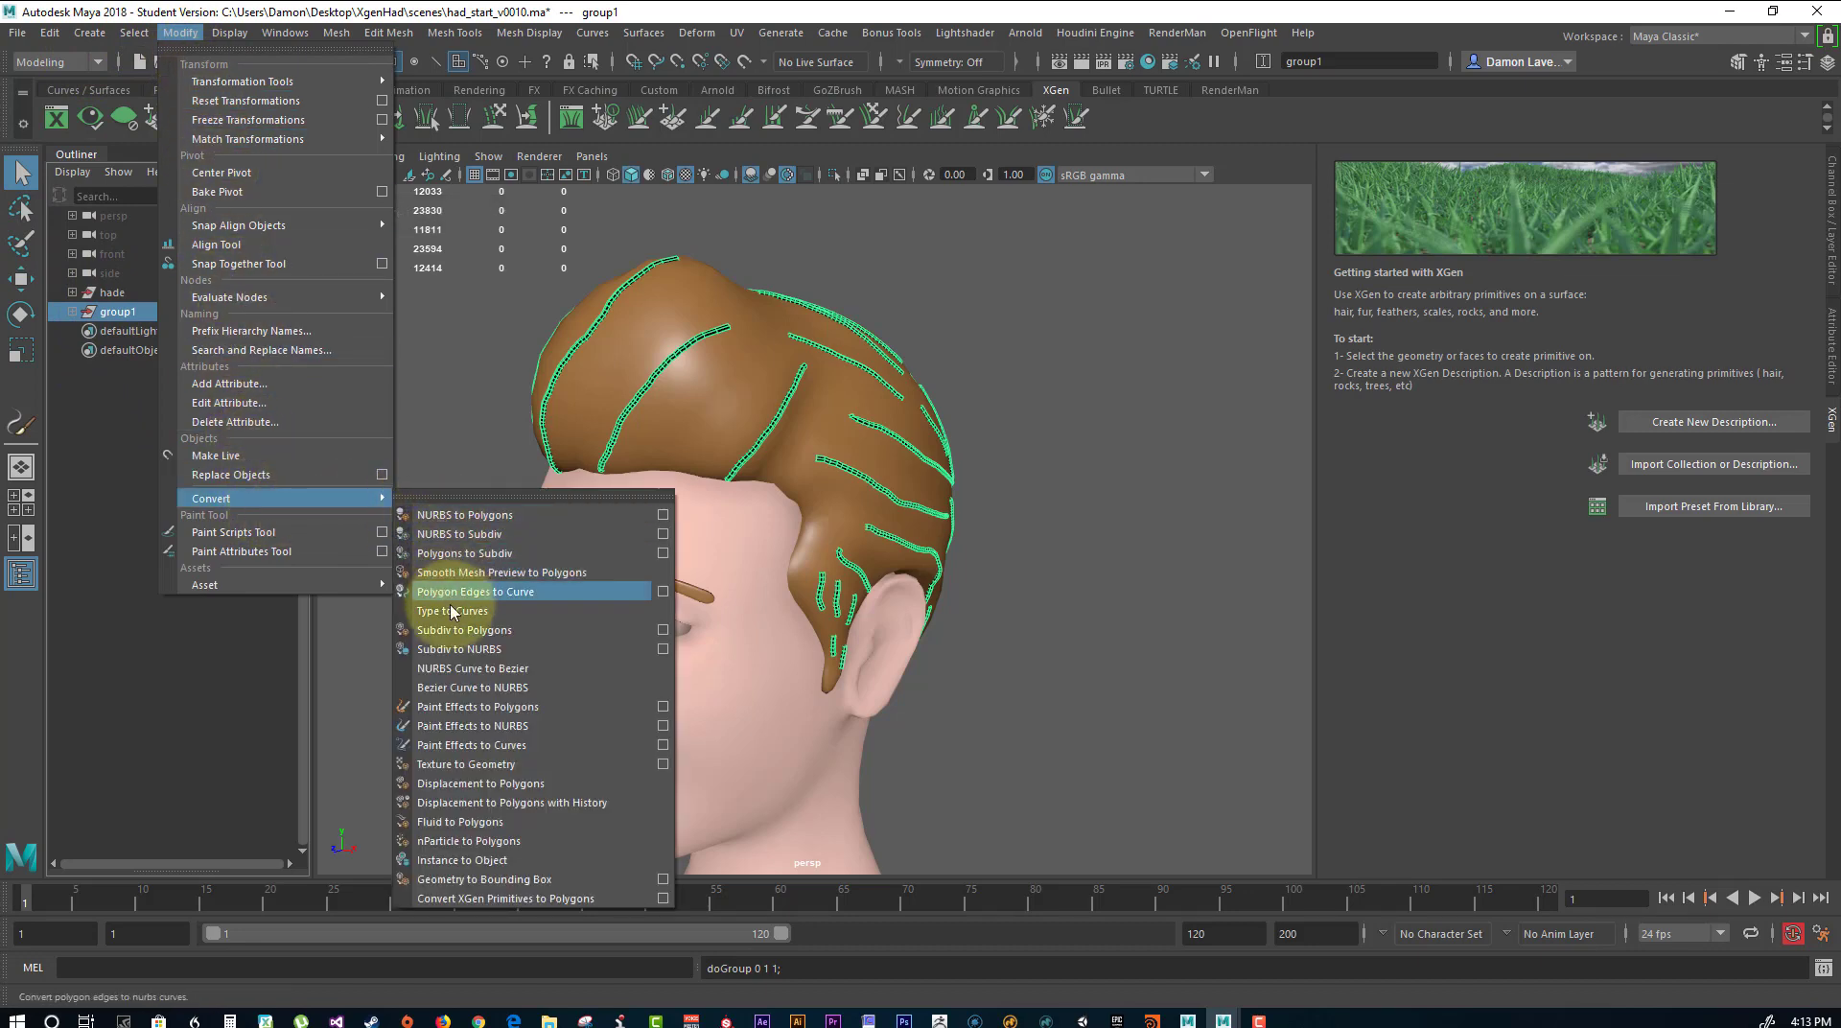
left_click(663, 745)
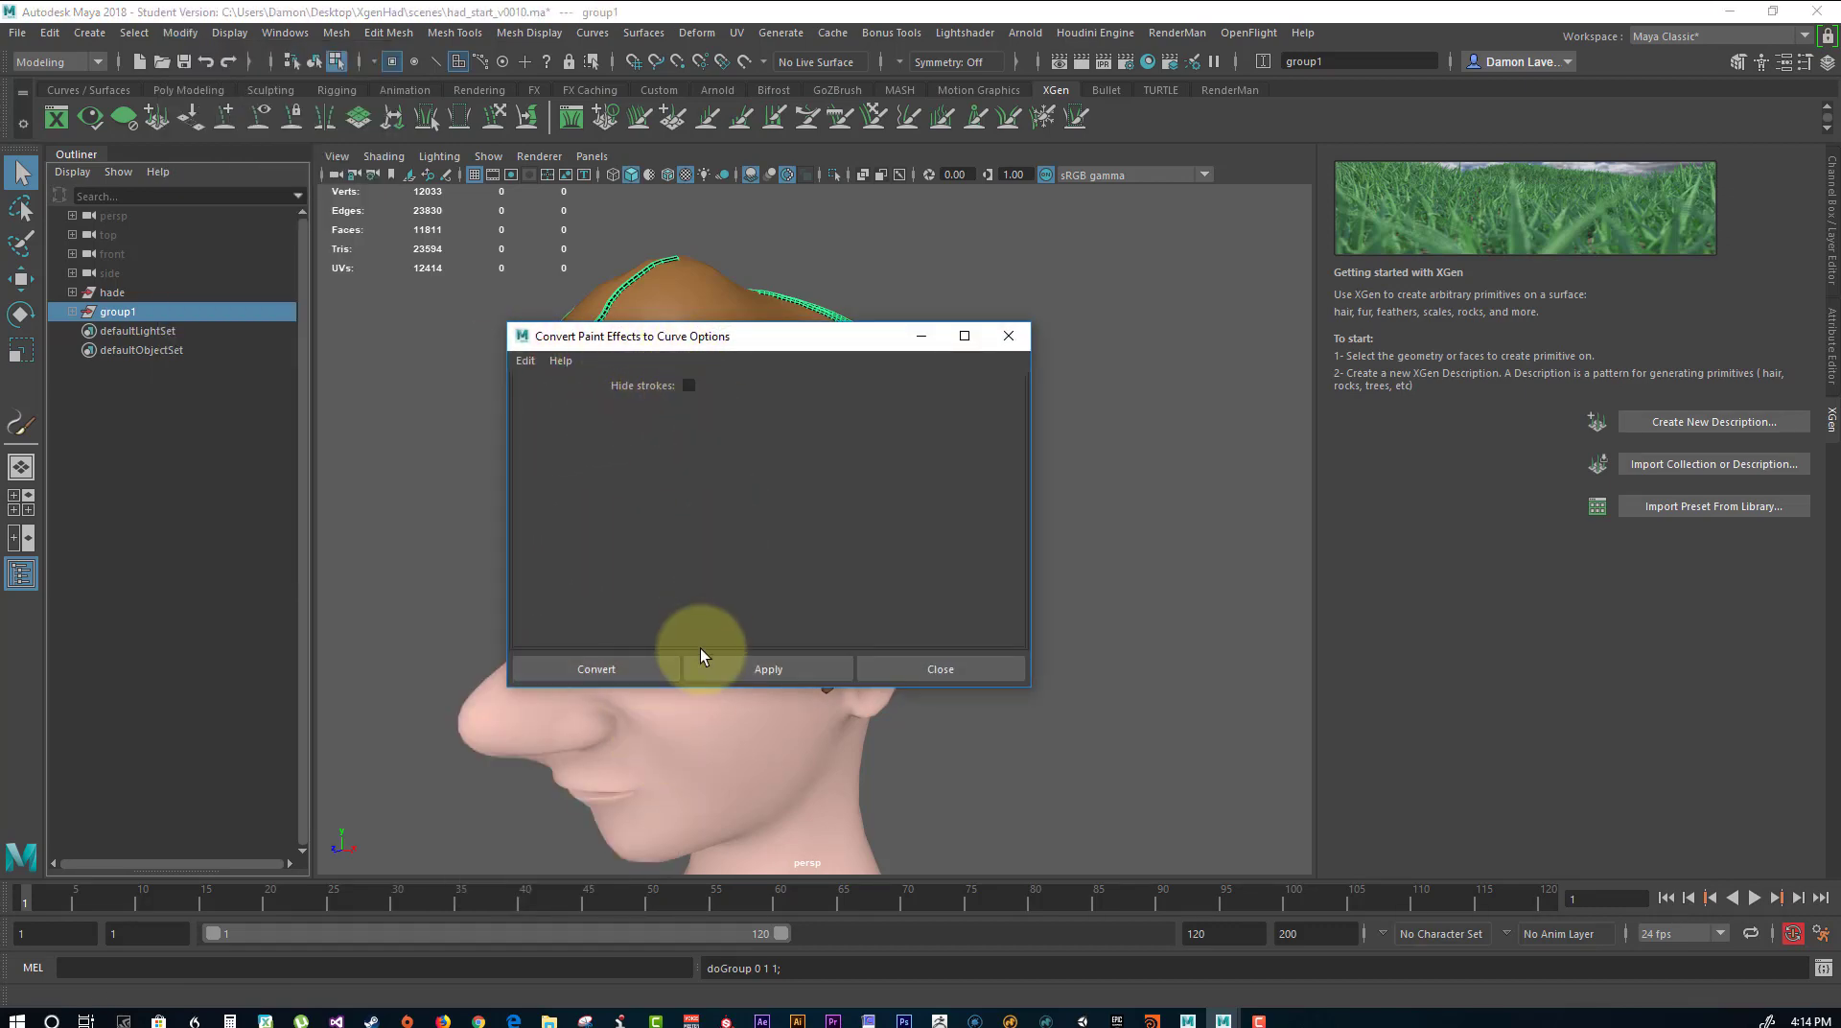
left_click(774, 669)
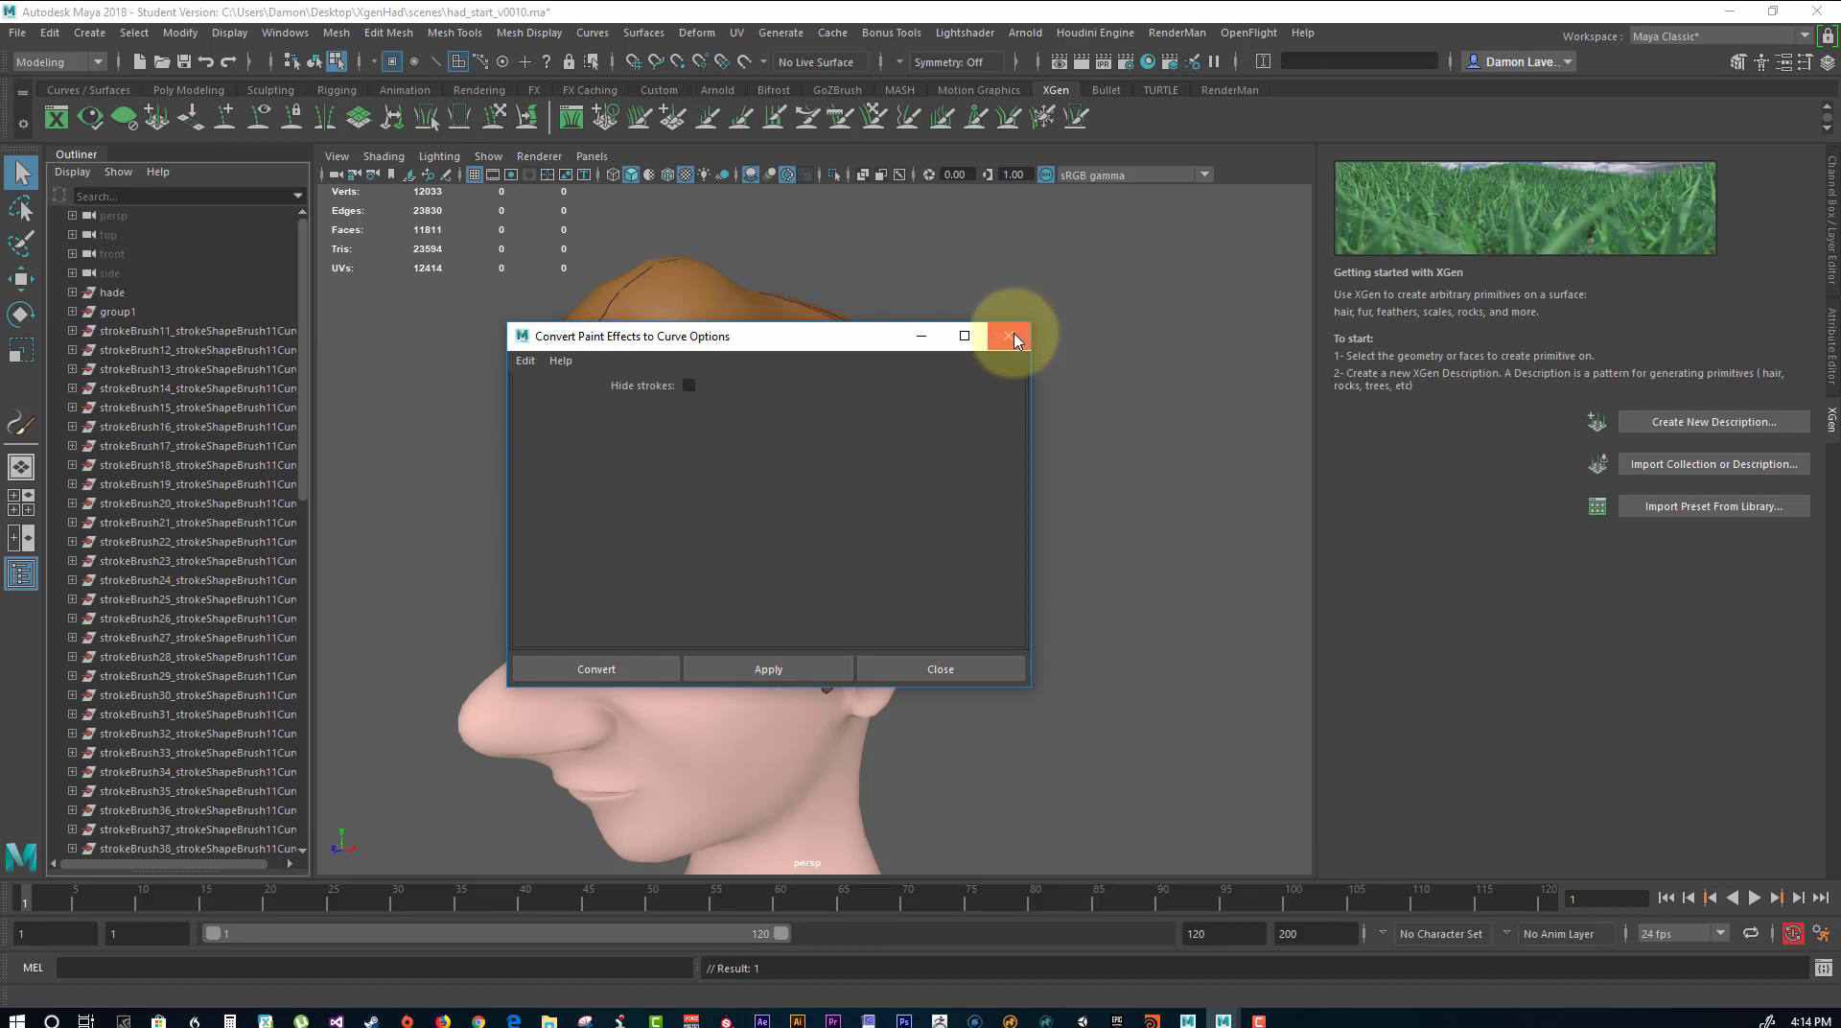
left_click(915, 337)
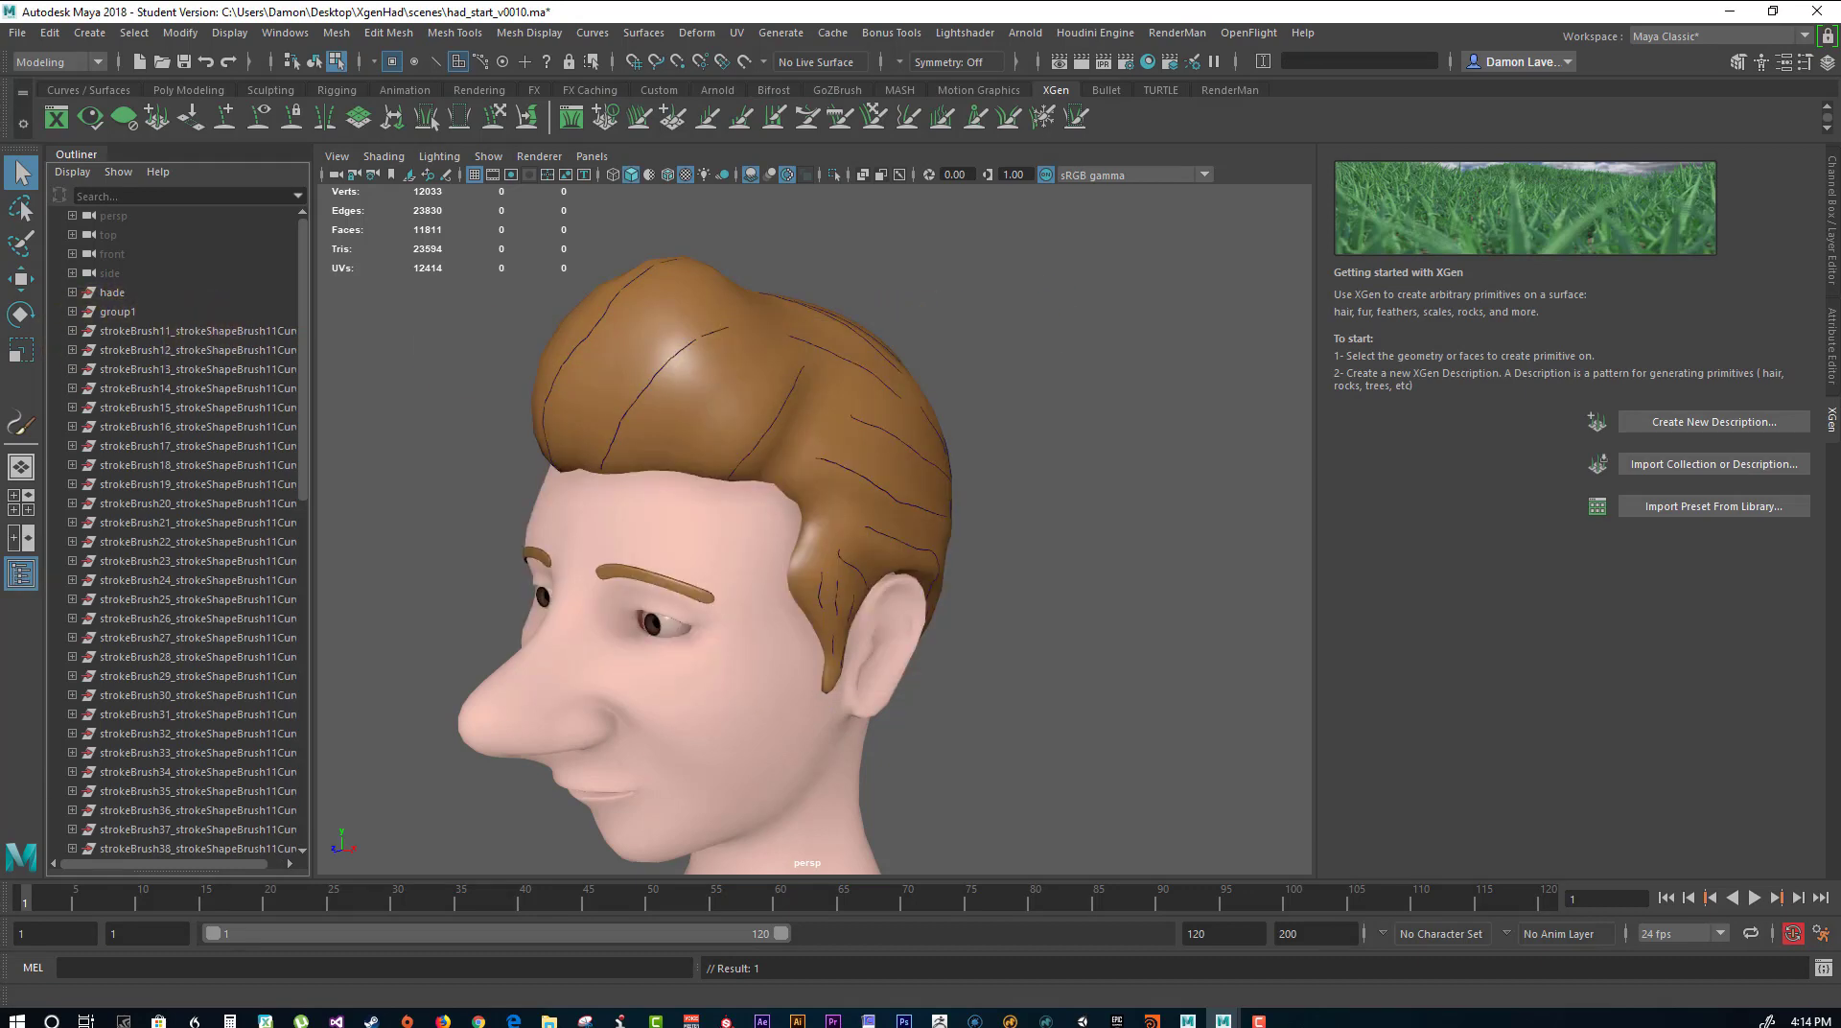
Delete group1, which holds the original Paint Effects strokes, keeping the converted curves.
left_click_drag(1304, 618, 968, 498, "alt")
left_click(129, 314)
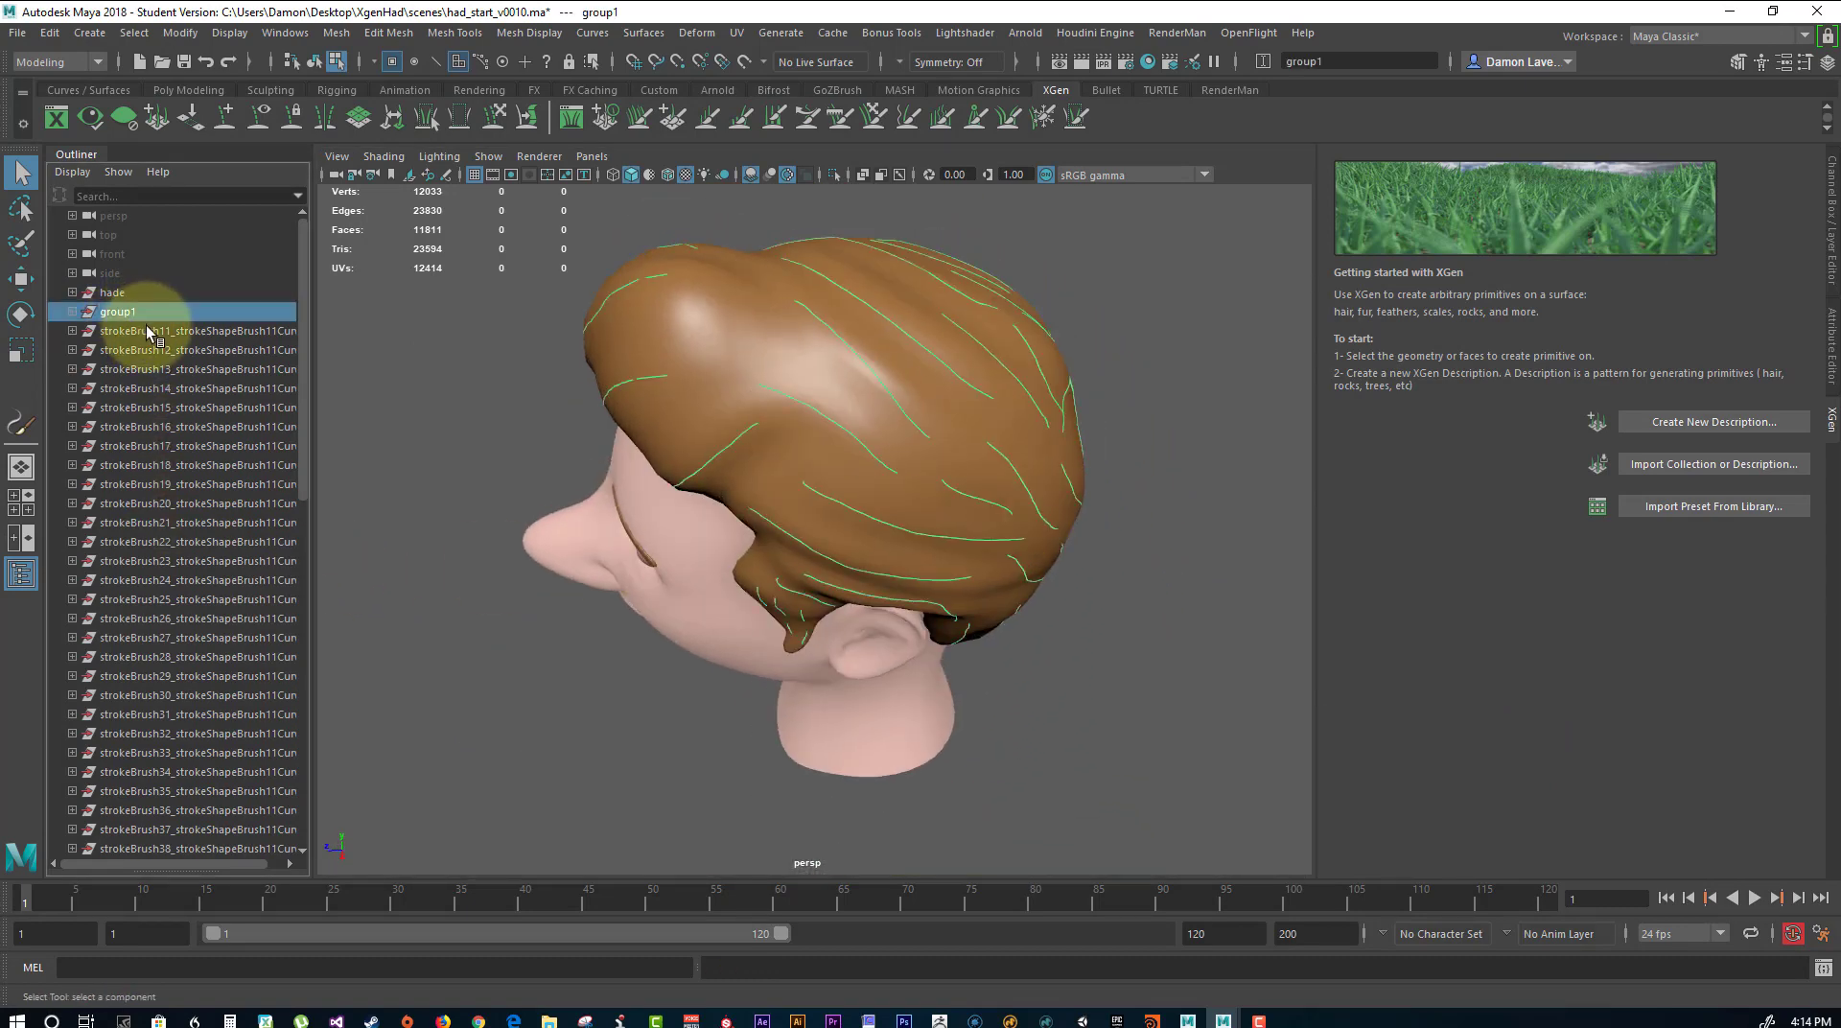
key("Delete")
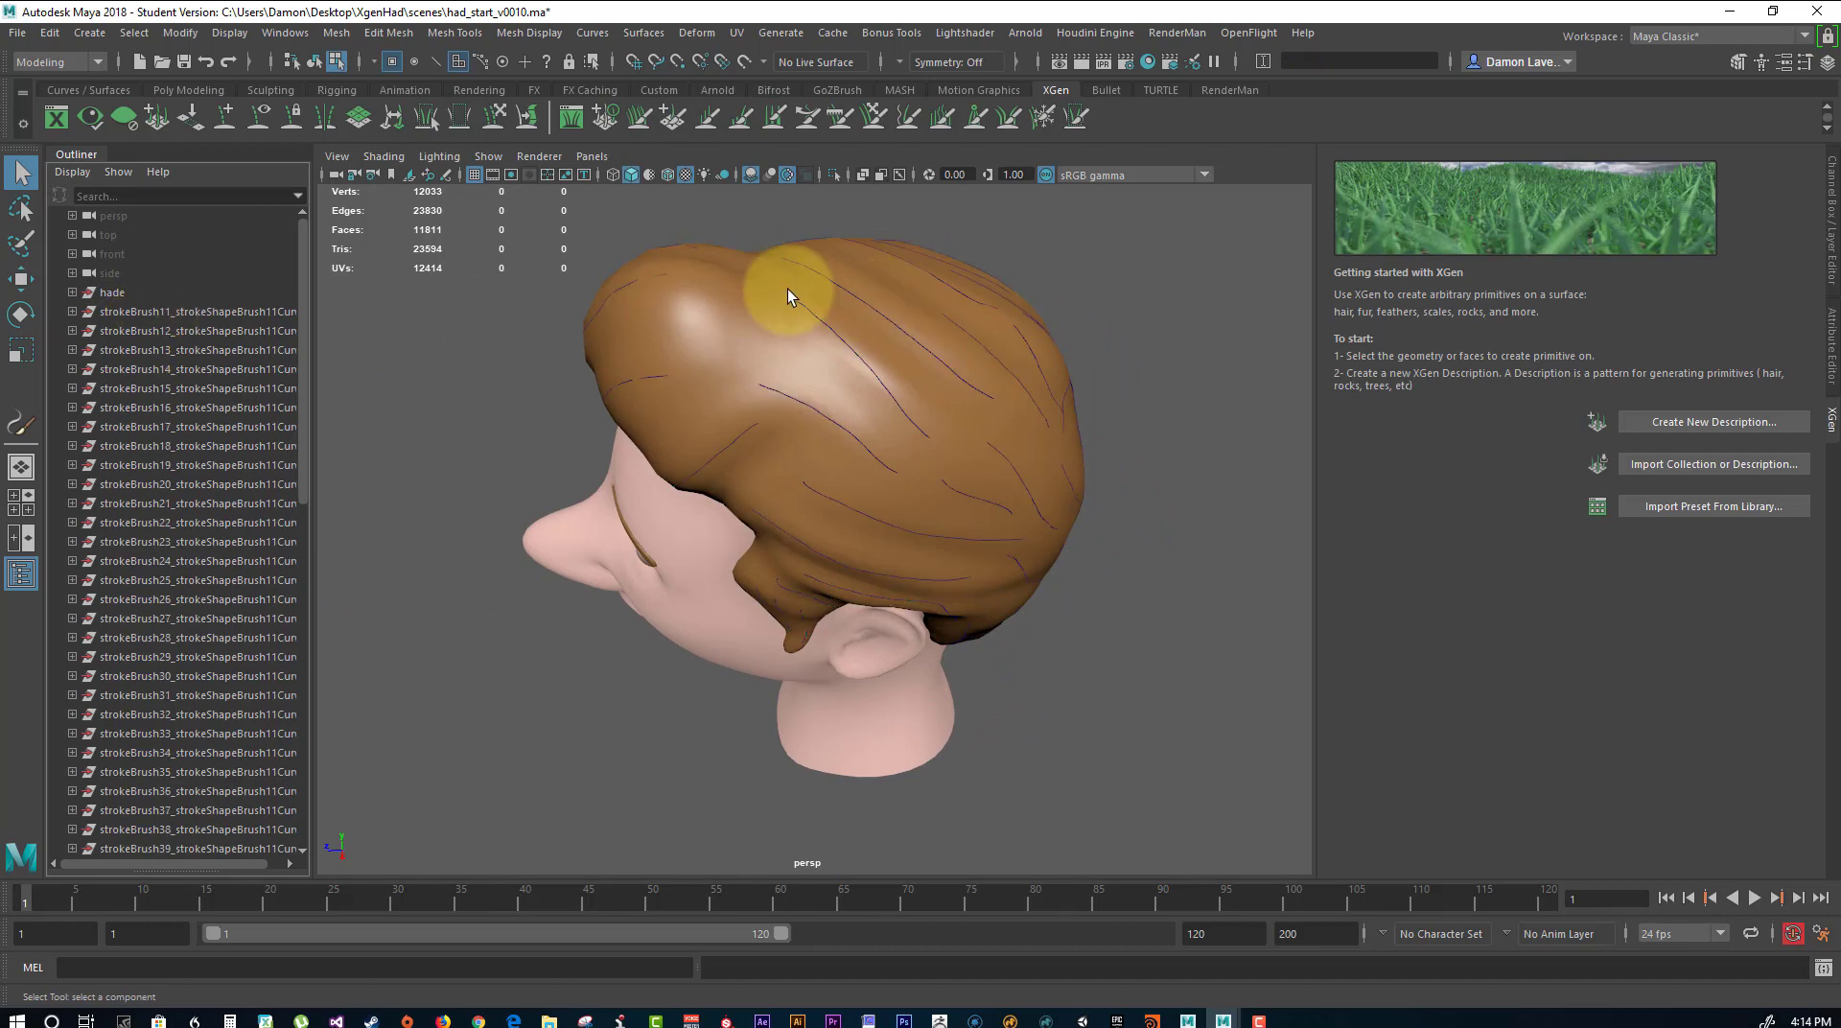
Hide the eyes_GEO, hair_Layer_GEO and hade_layer_GEO display layers so only the curves are shown.
left_click_drag(502, 398, 1831, 383, "alt")
left_click(1831, 231)
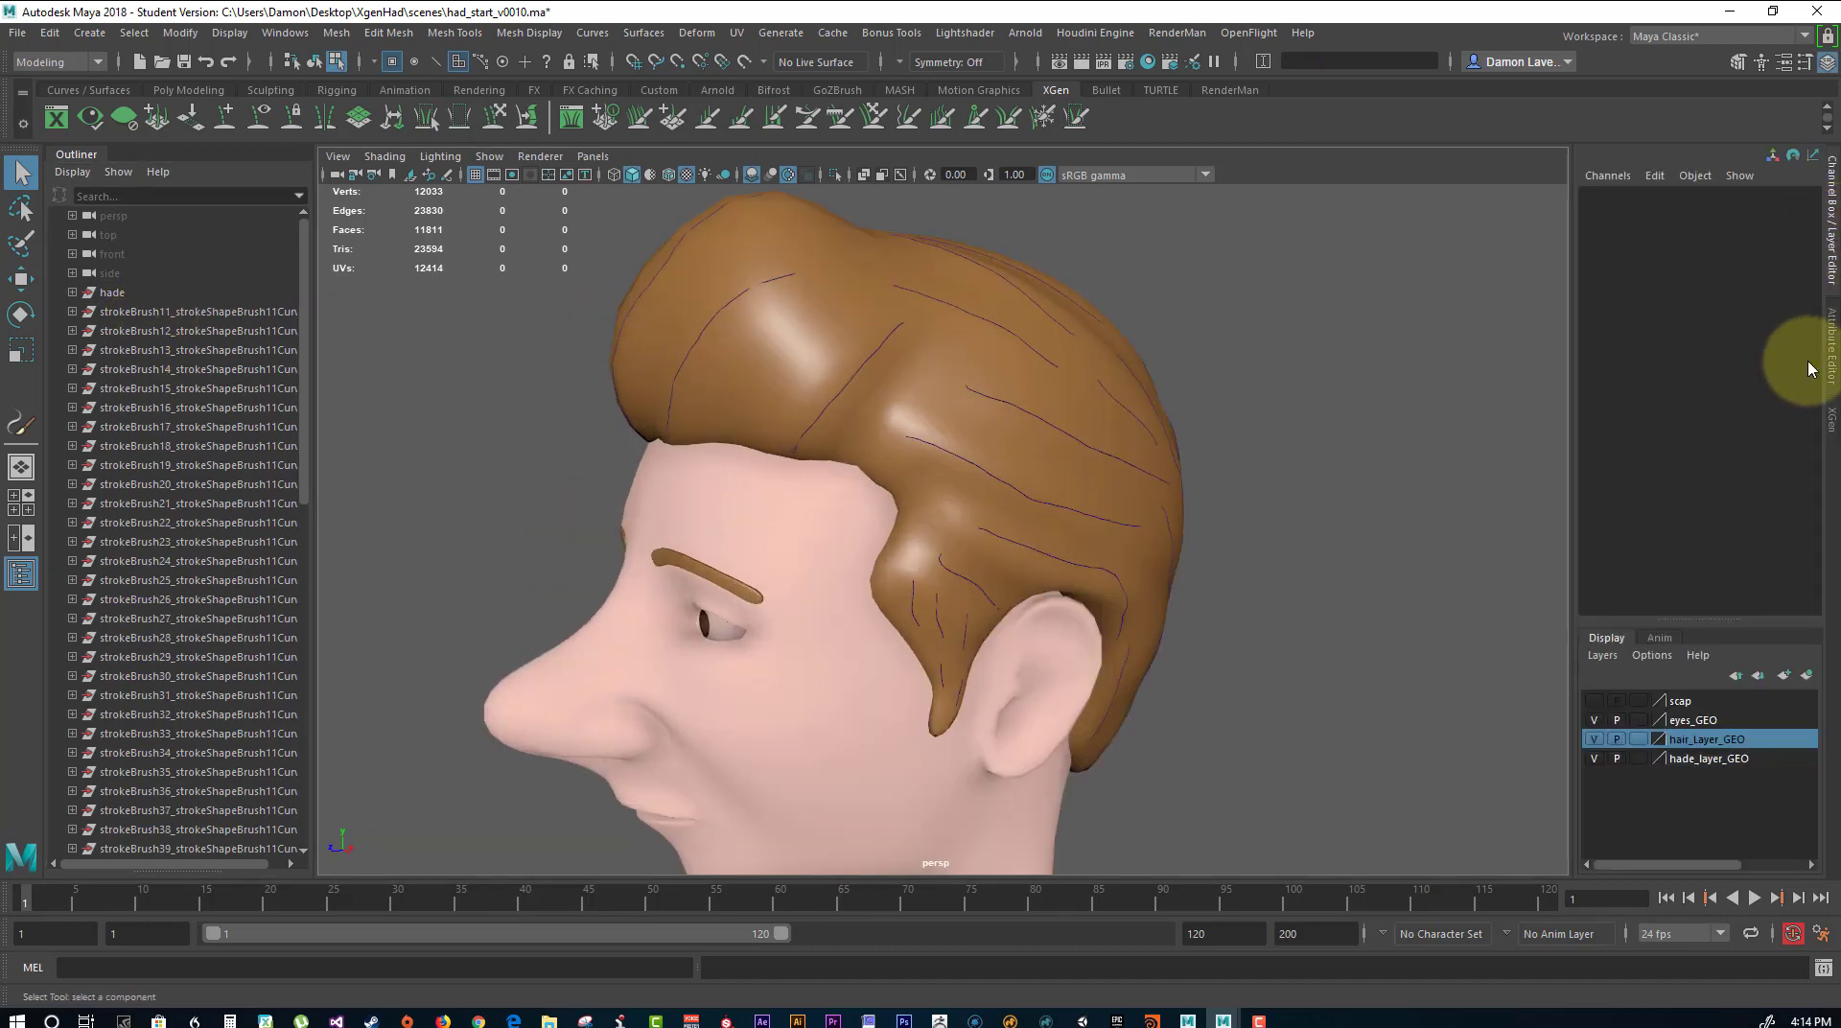
left_click(1592, 720)
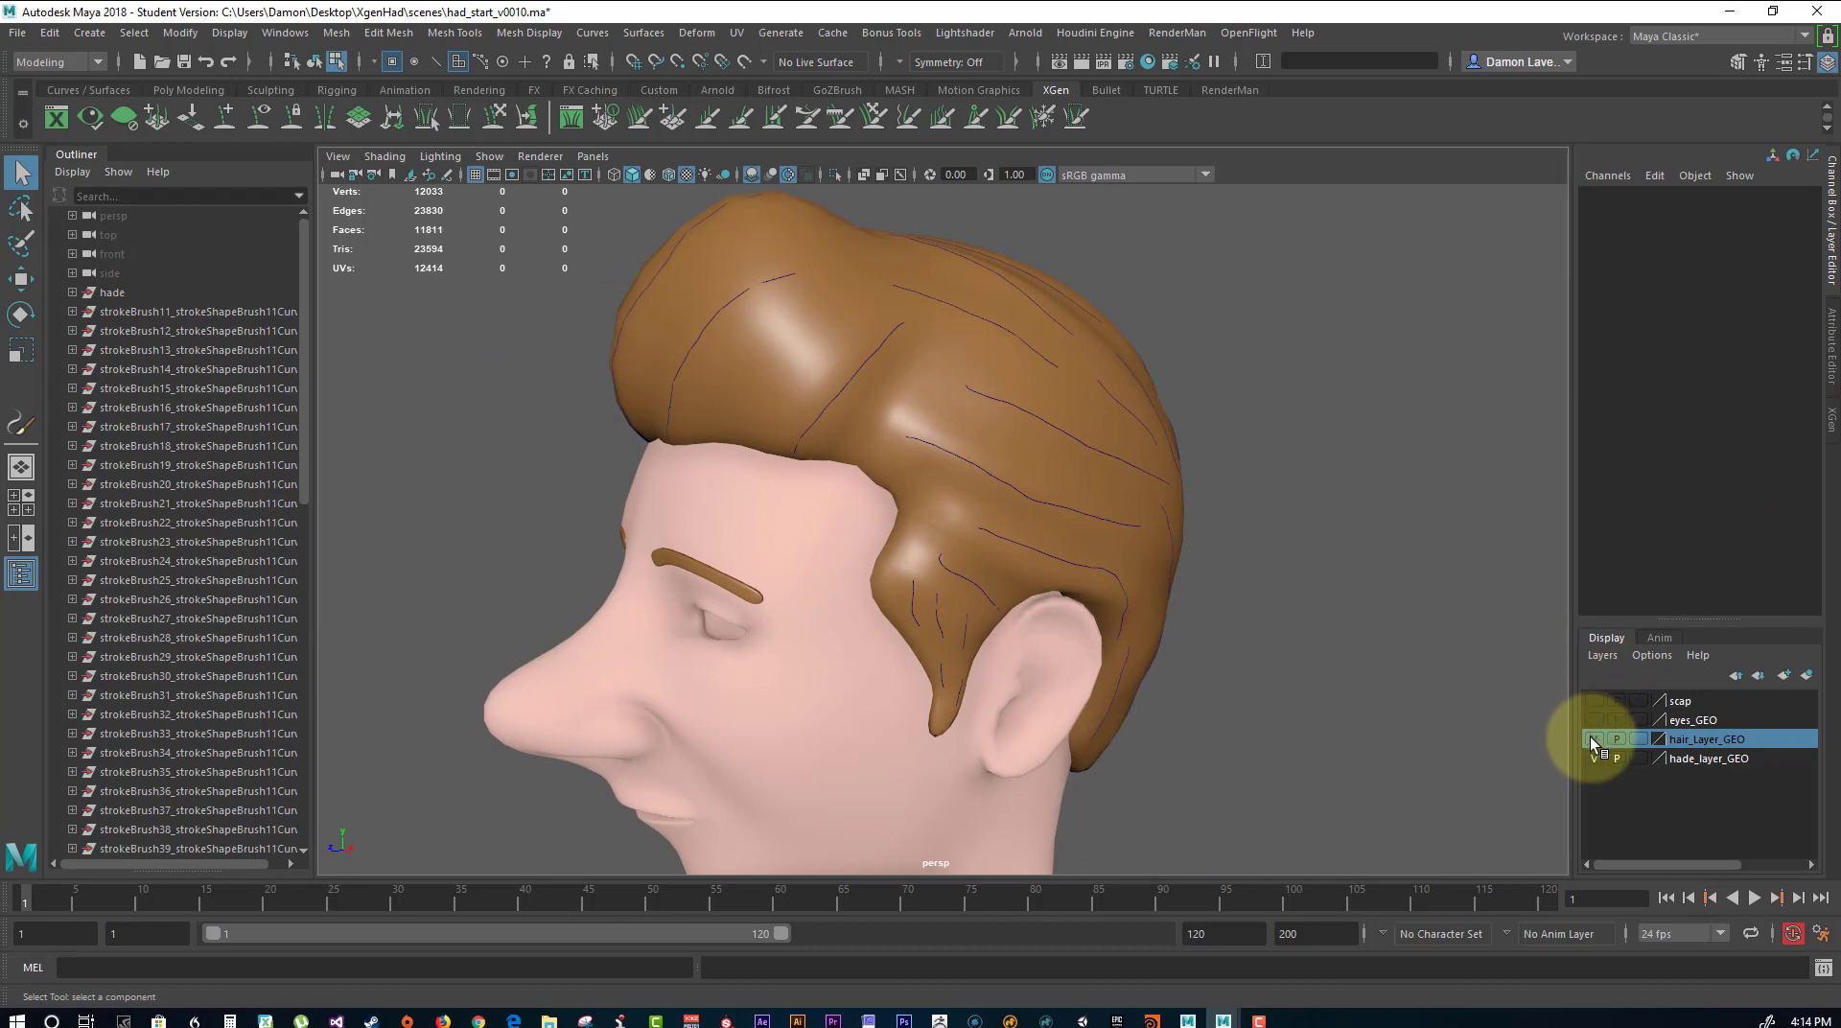
left_click(1592, 740)
left_click(1592, 759)
left_click(1592, 758)
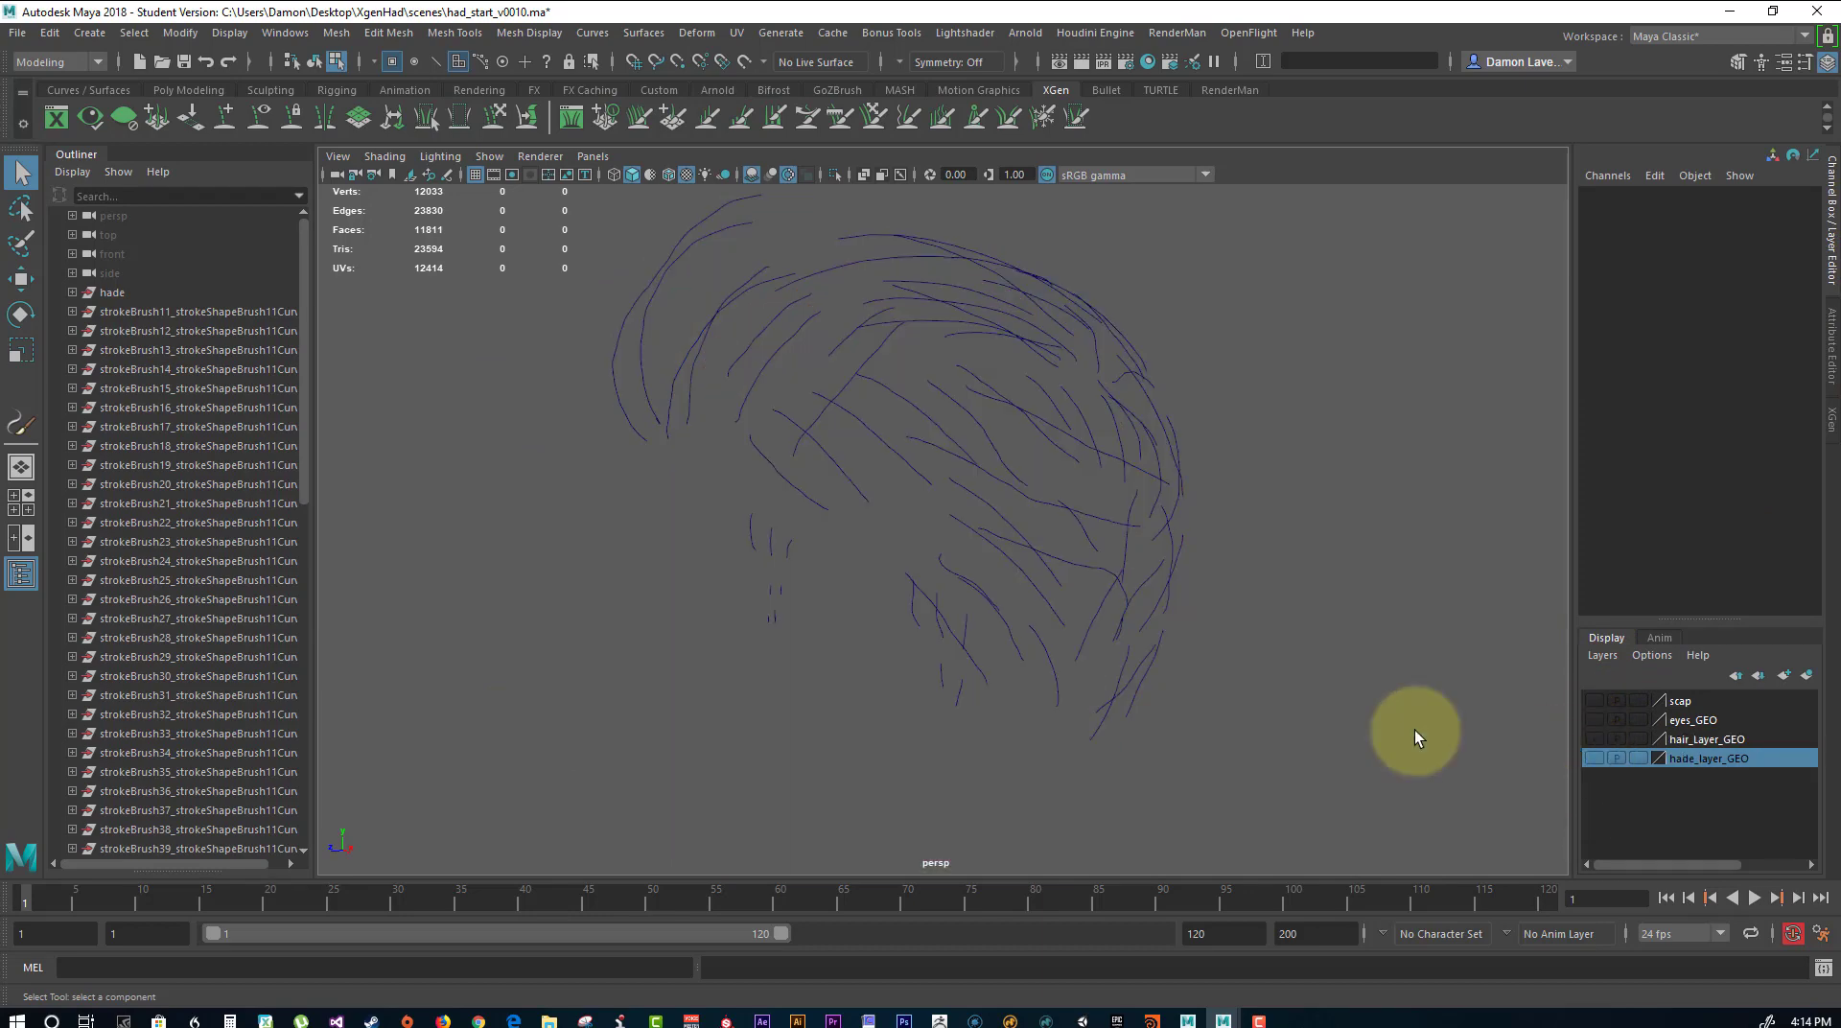
Try to group all the hair curves from a selection in the viewport.
scroll(629, 362, "down", 3)
mouse_move(729, 266)
left_mouse_down("alt")
mouse_move(830, 370)
mouse_move(732, 377)
left_mouse_up("alt")
mouse_move(637, 304)
left_mouse_down()
mouse_move(950, 617)
mouse_move(1157, 755)
left_mouse_up()
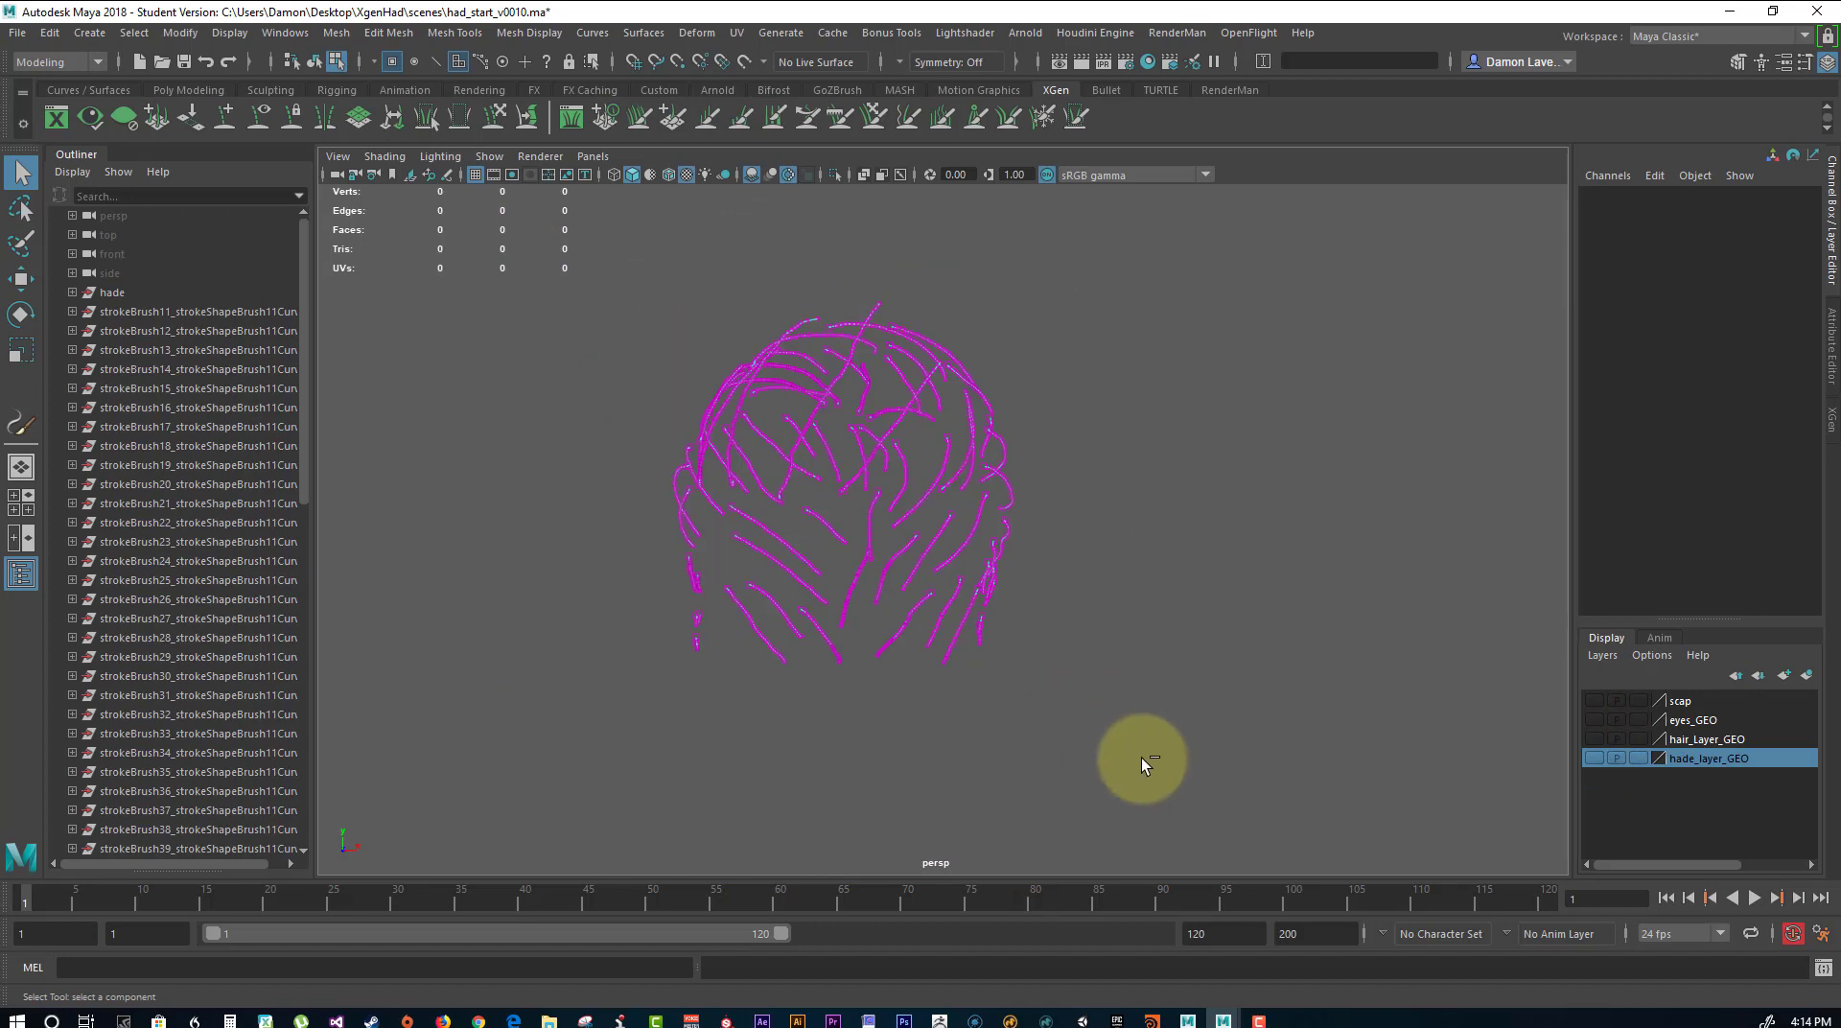
key("ctrl+g")
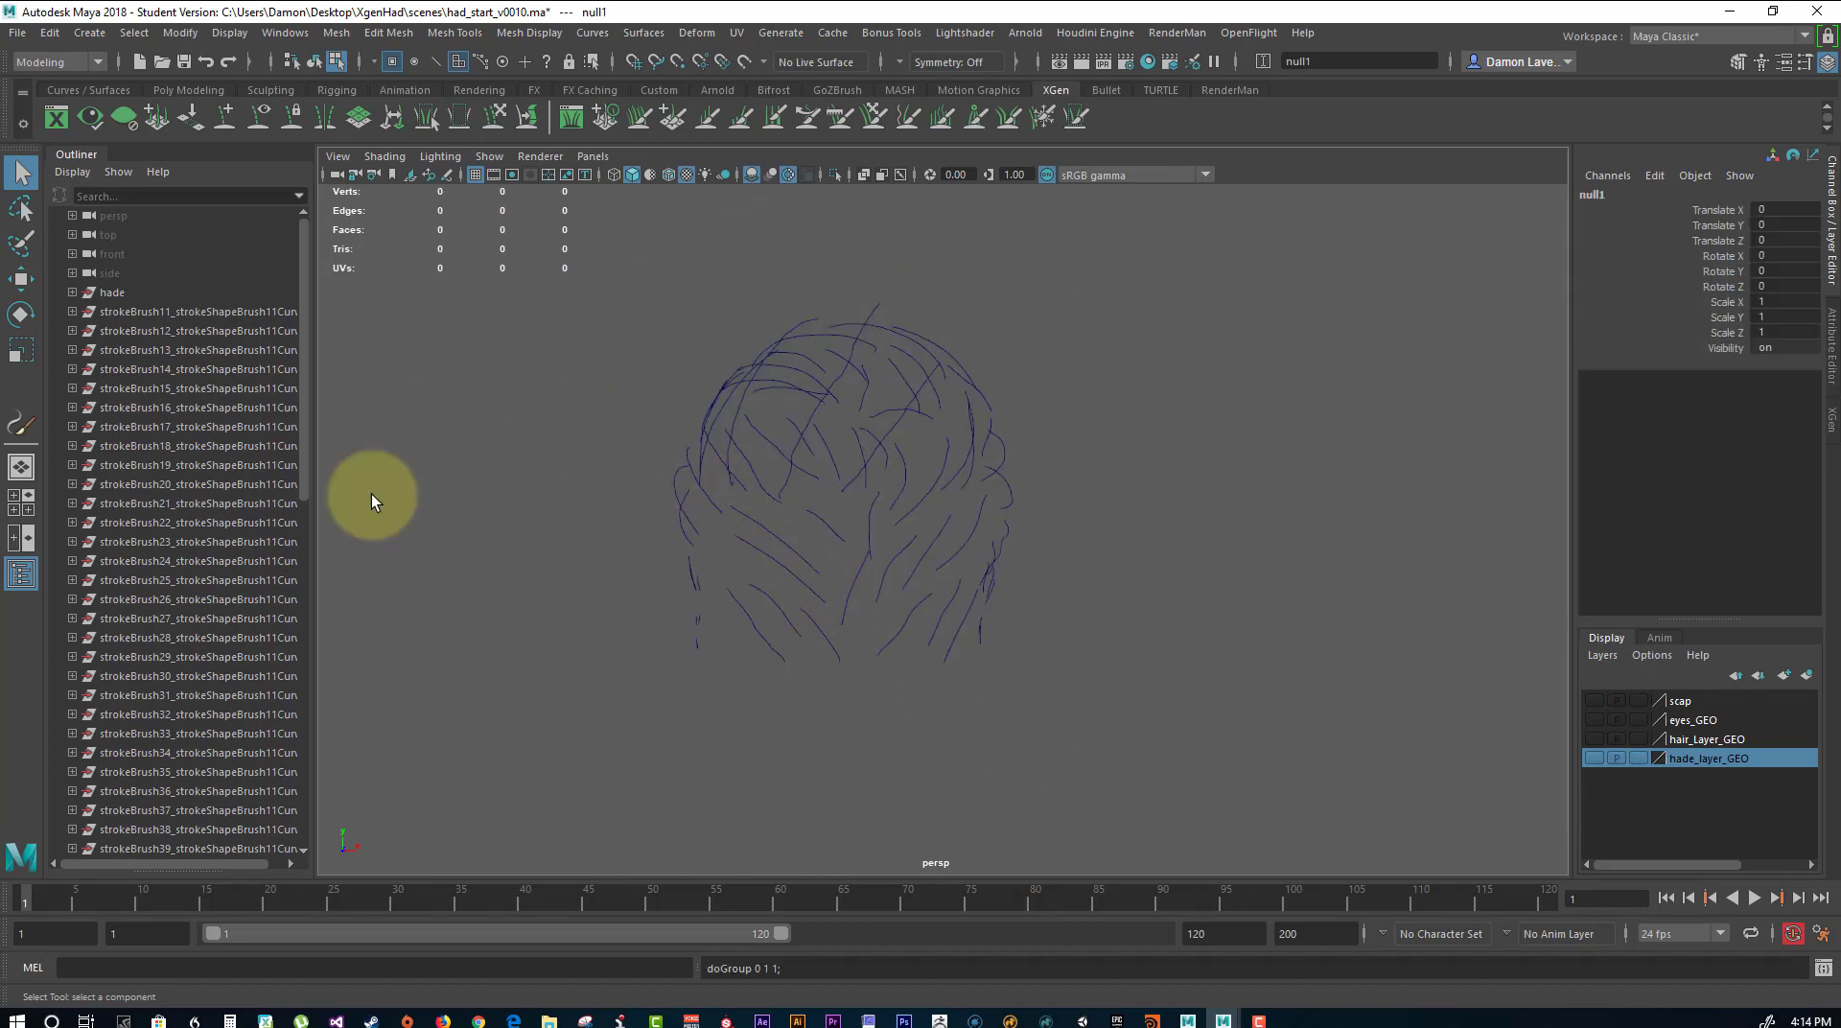
left_click_drag(530, 259, 1256, 859)
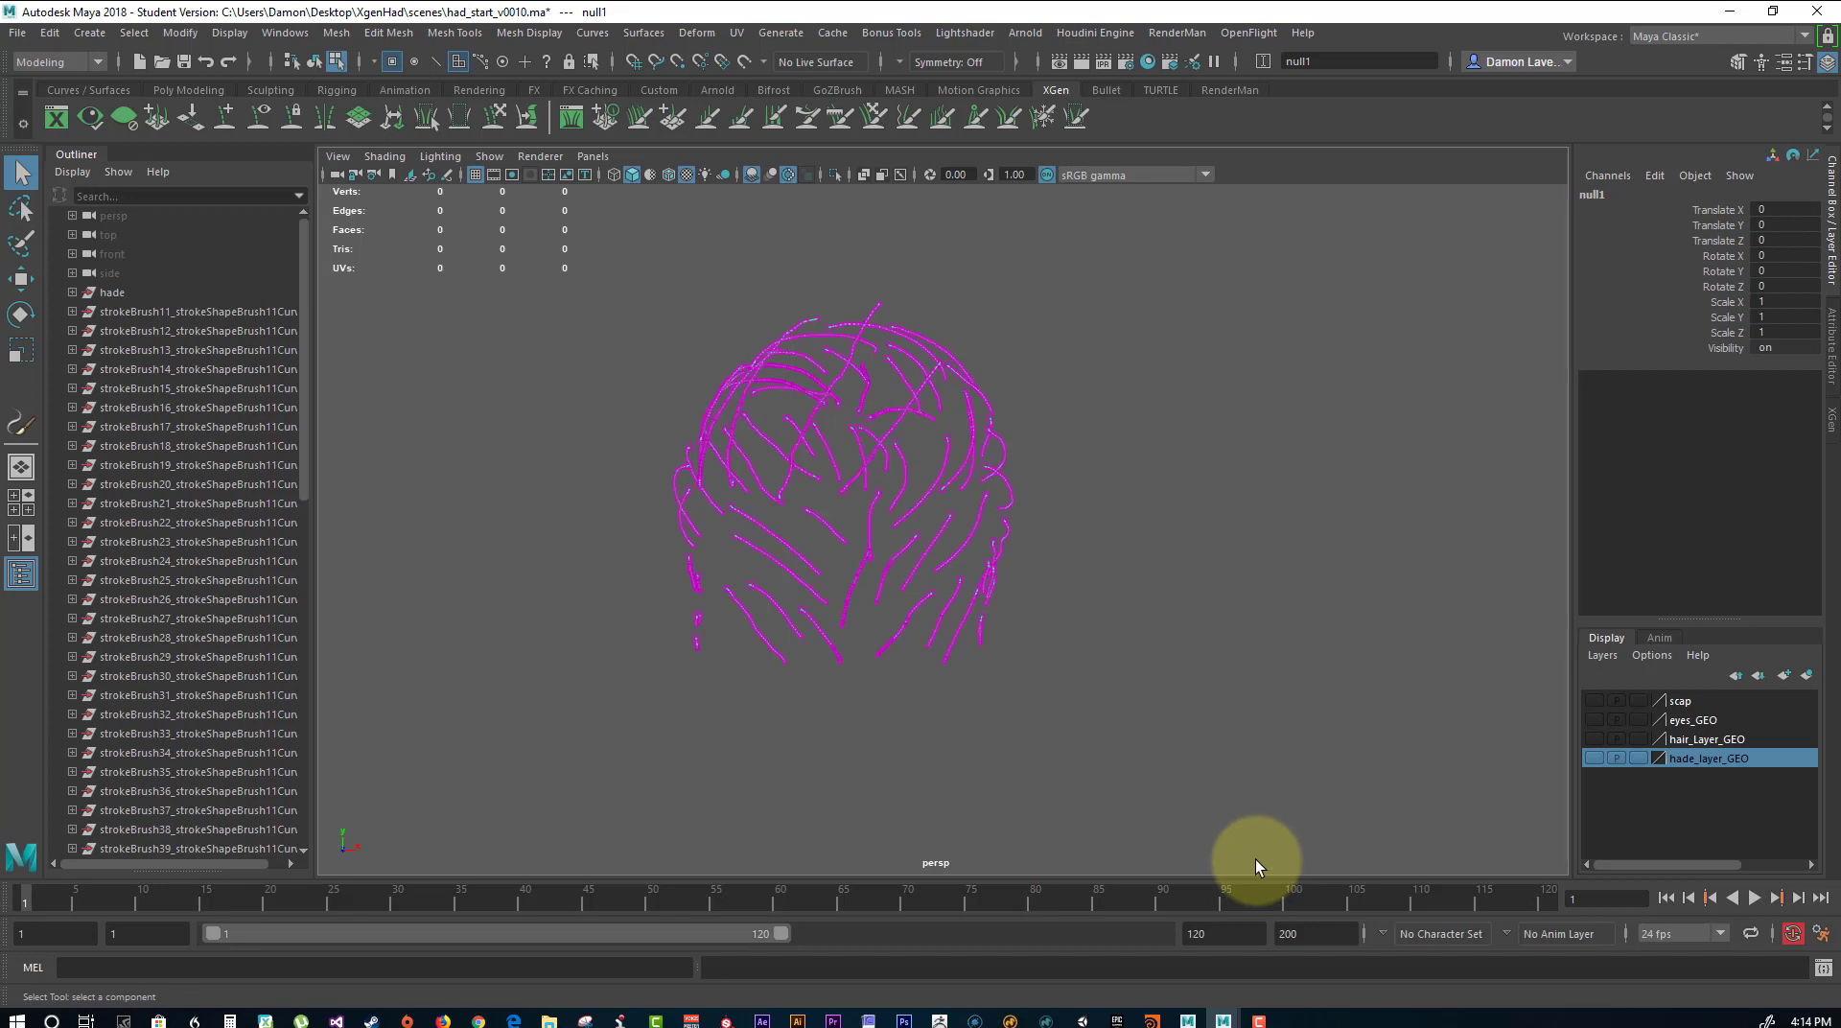
left_click(236, 313)
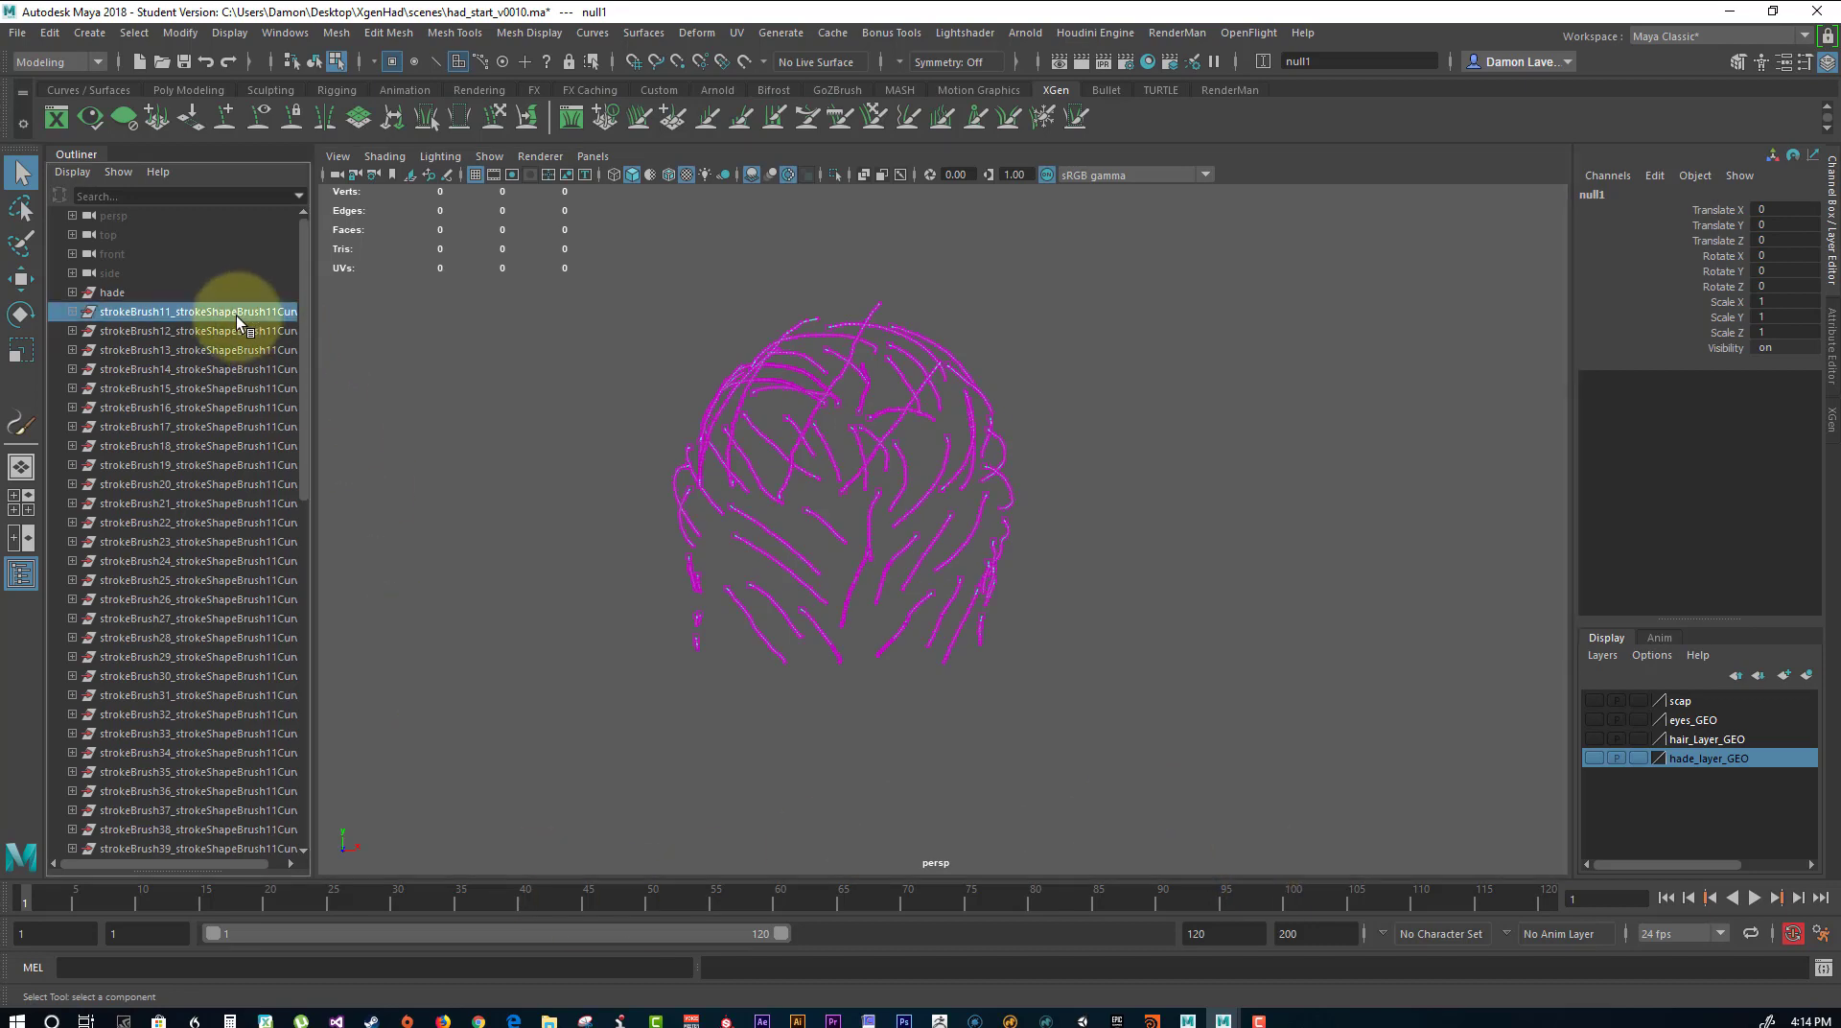
scroll(234, 409, "down", 10)
left_click(190, 767, "shift")
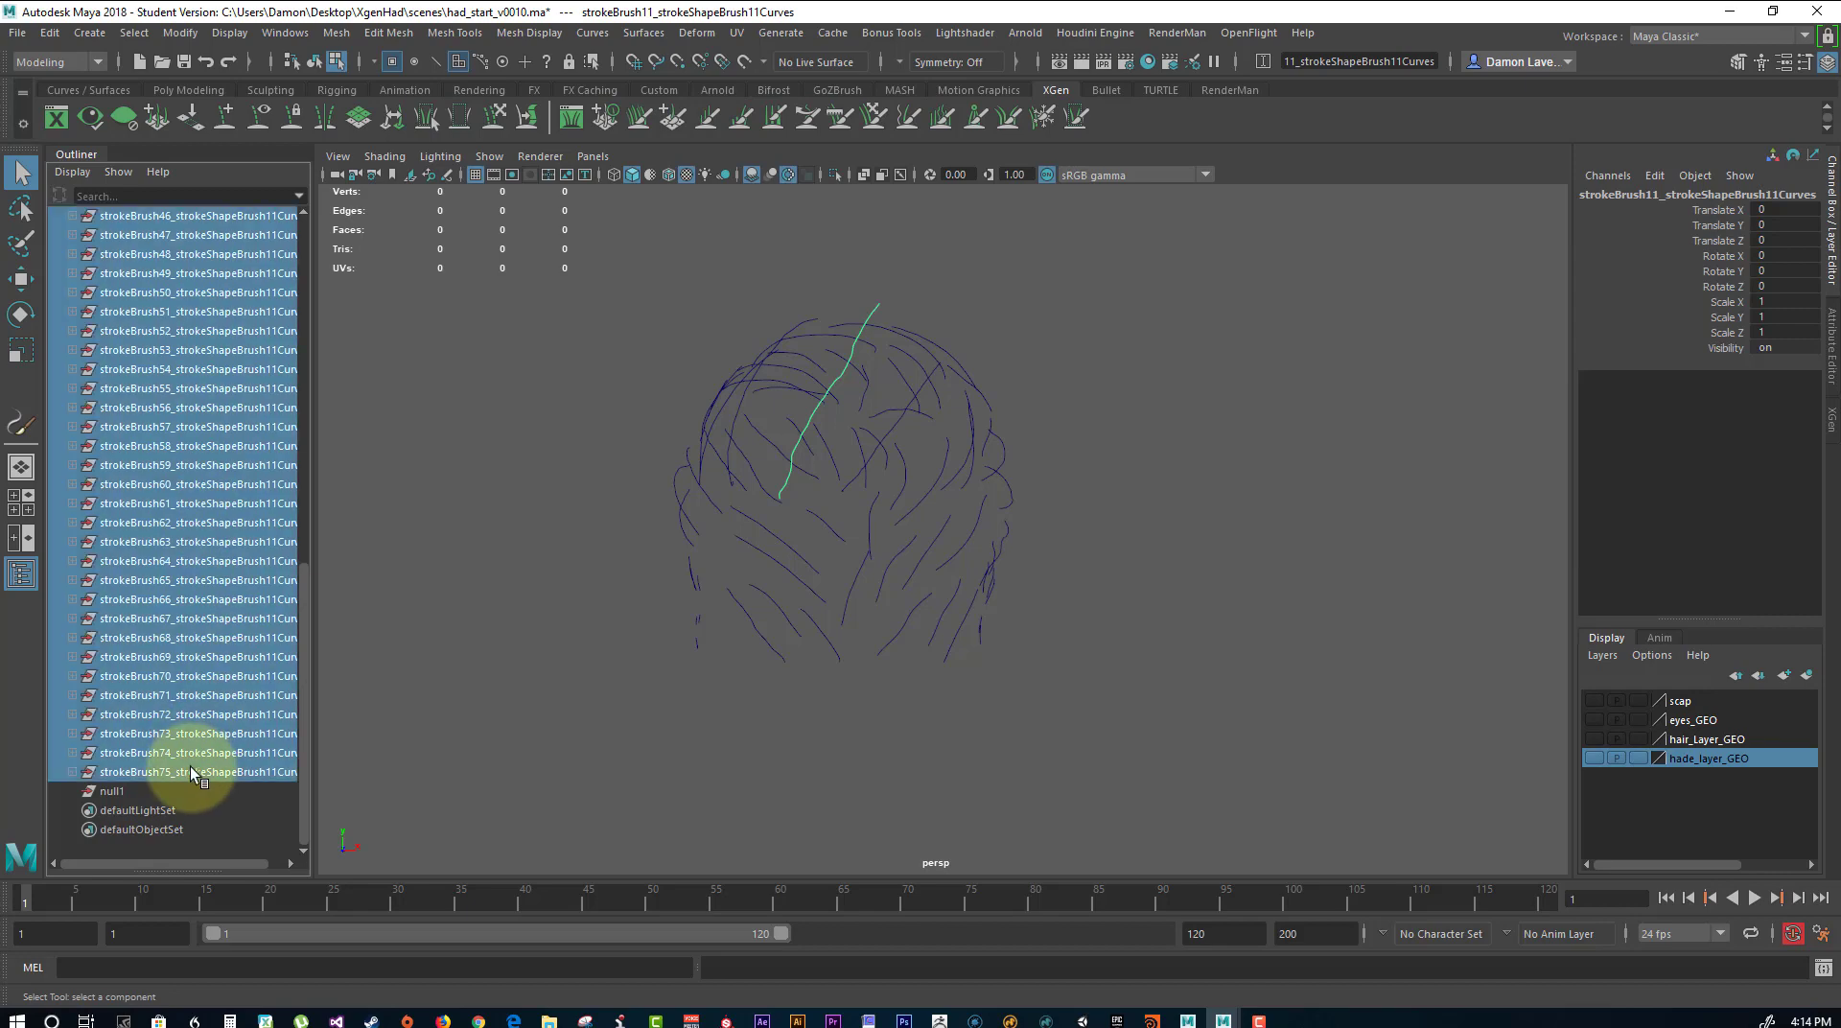
left_click(646, 481)
left_click_drag(576, 309, 1237, 711)
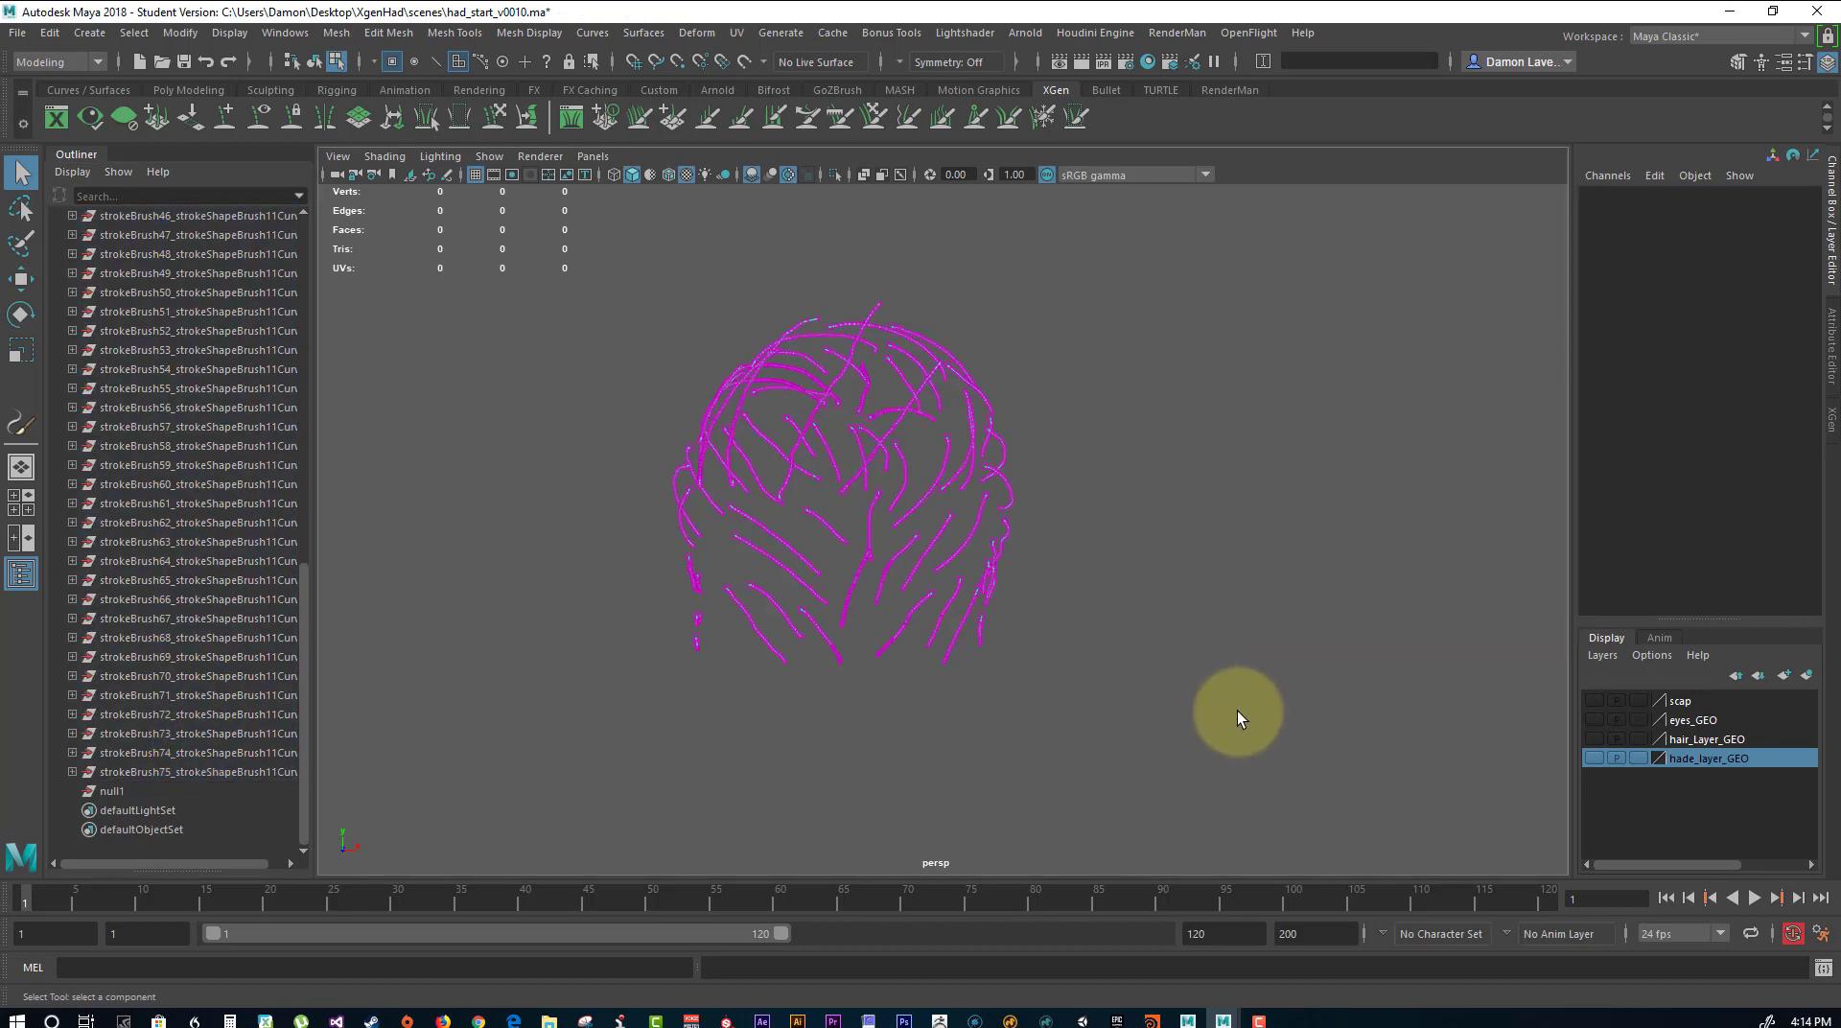
Switch to object selection, select all the hair curves and group them.
right_click_drag(832, 324, 905, 285)
left_click_drag(636, 290, 1187, 807)
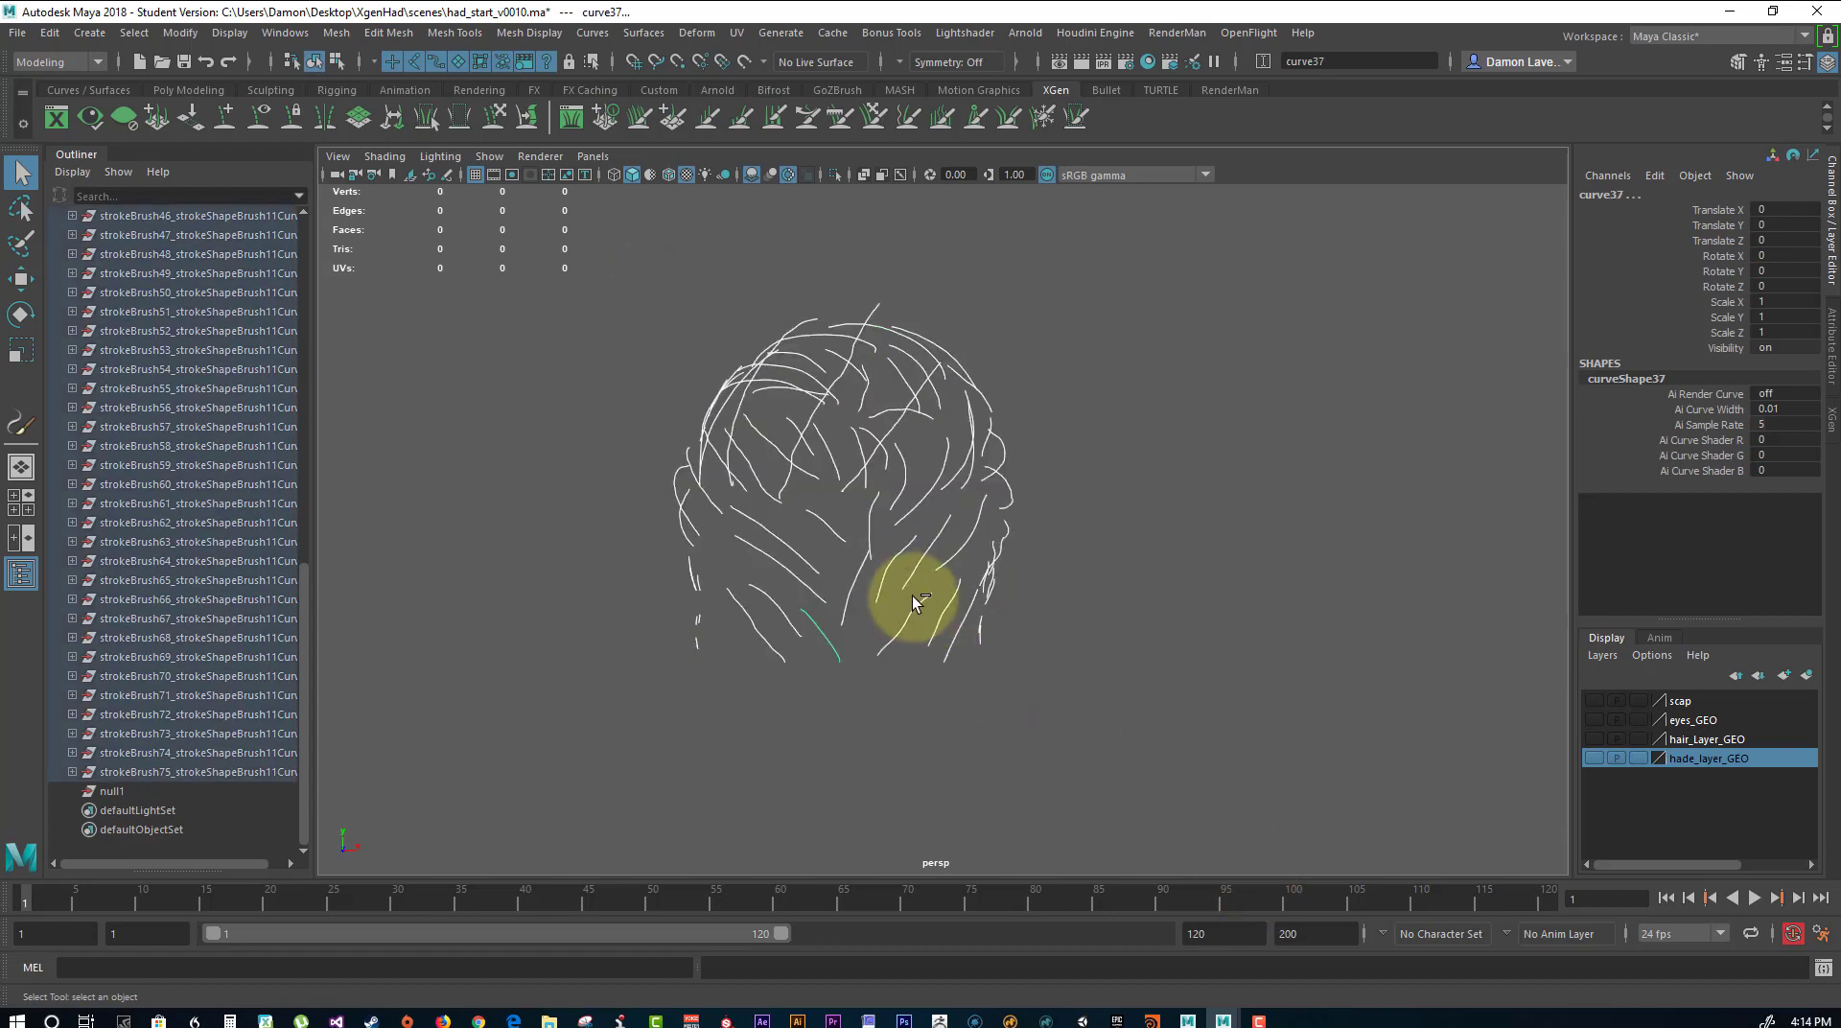
key("ctrl+g")
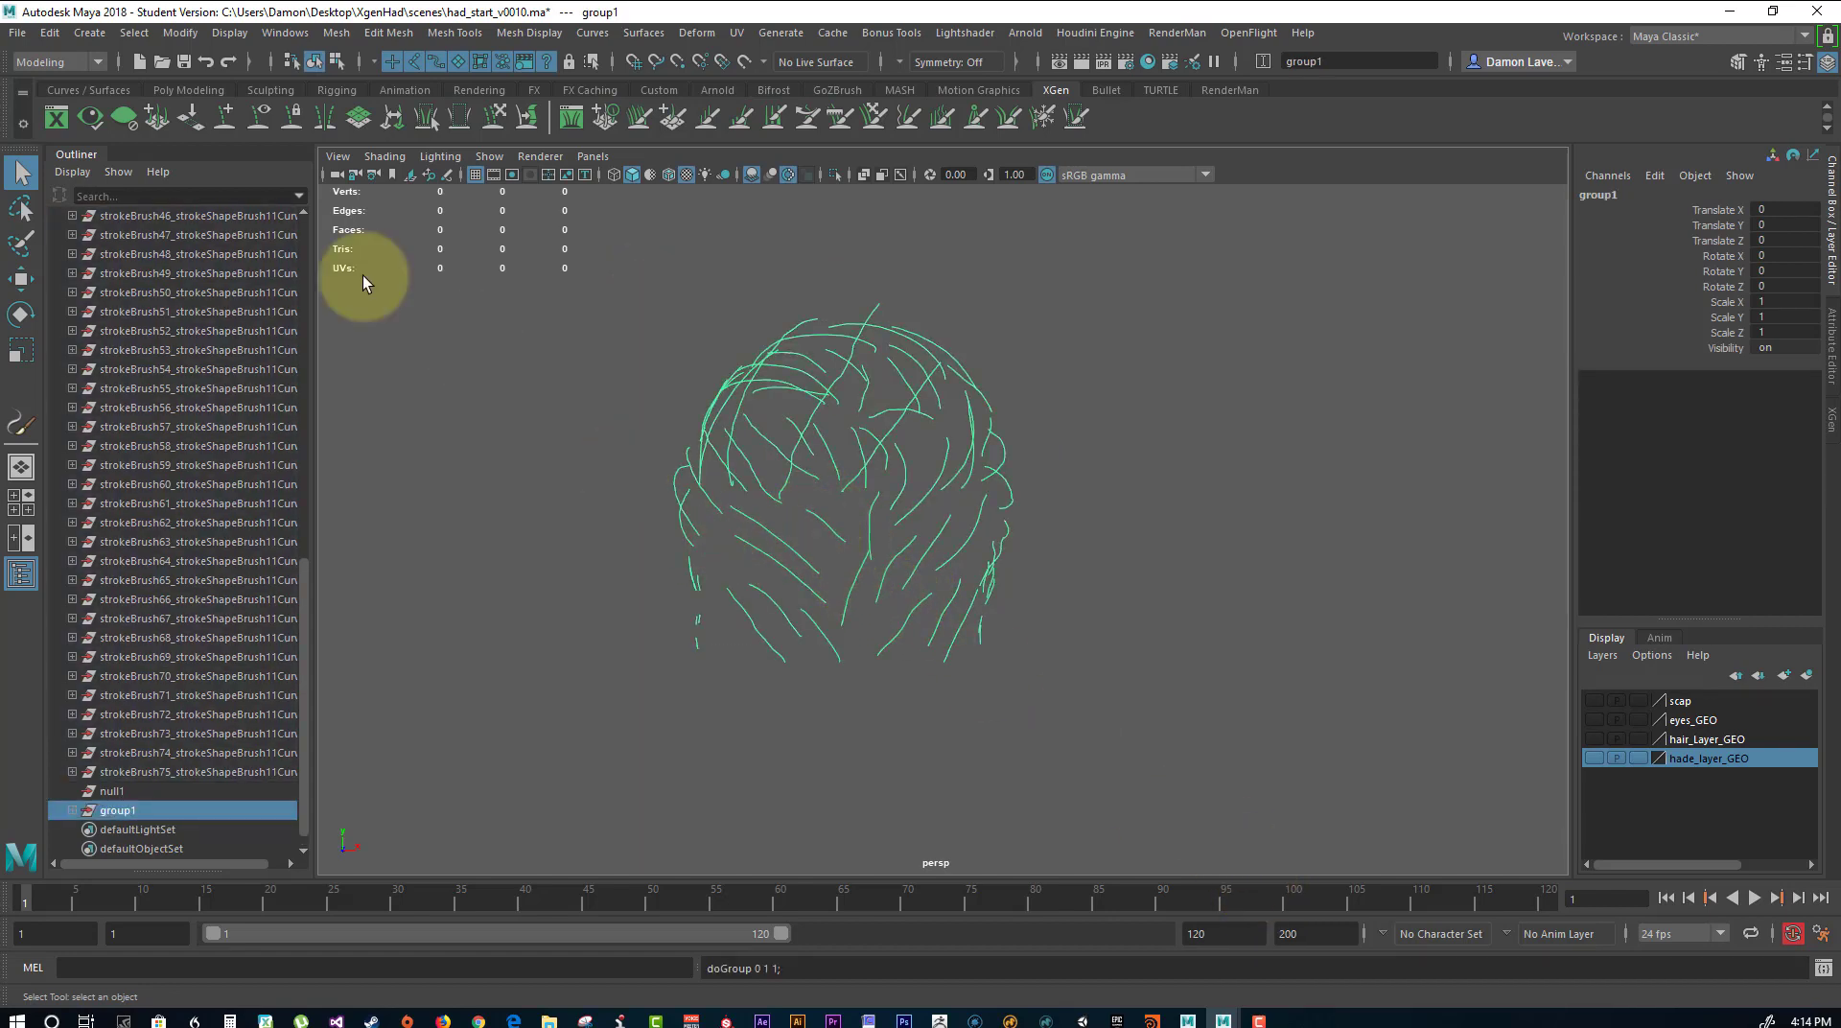
Delete the empty null1 group and the leftover curve groups from strokeBrush11 through strokeBrush75.
left_click(118, 789)
scroll(169, 405, "up", 15)
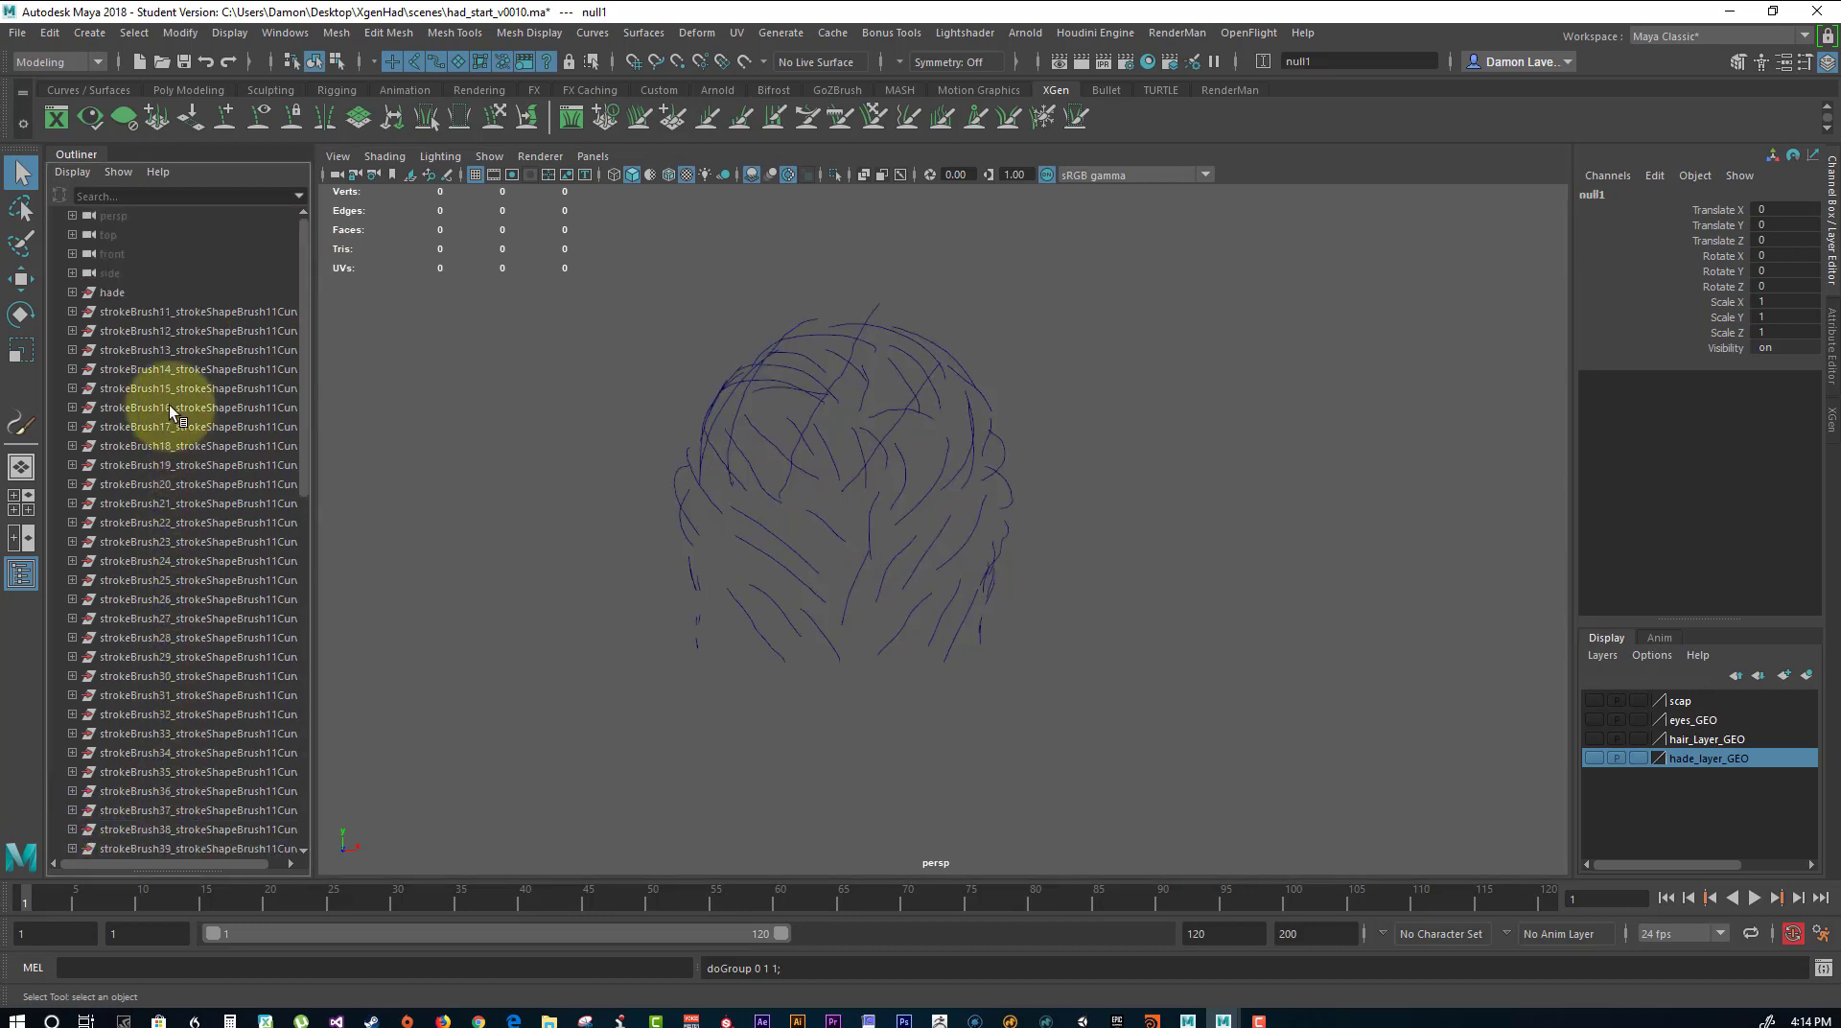
left_click(151, 320, "shift")
key("ctrl+g")
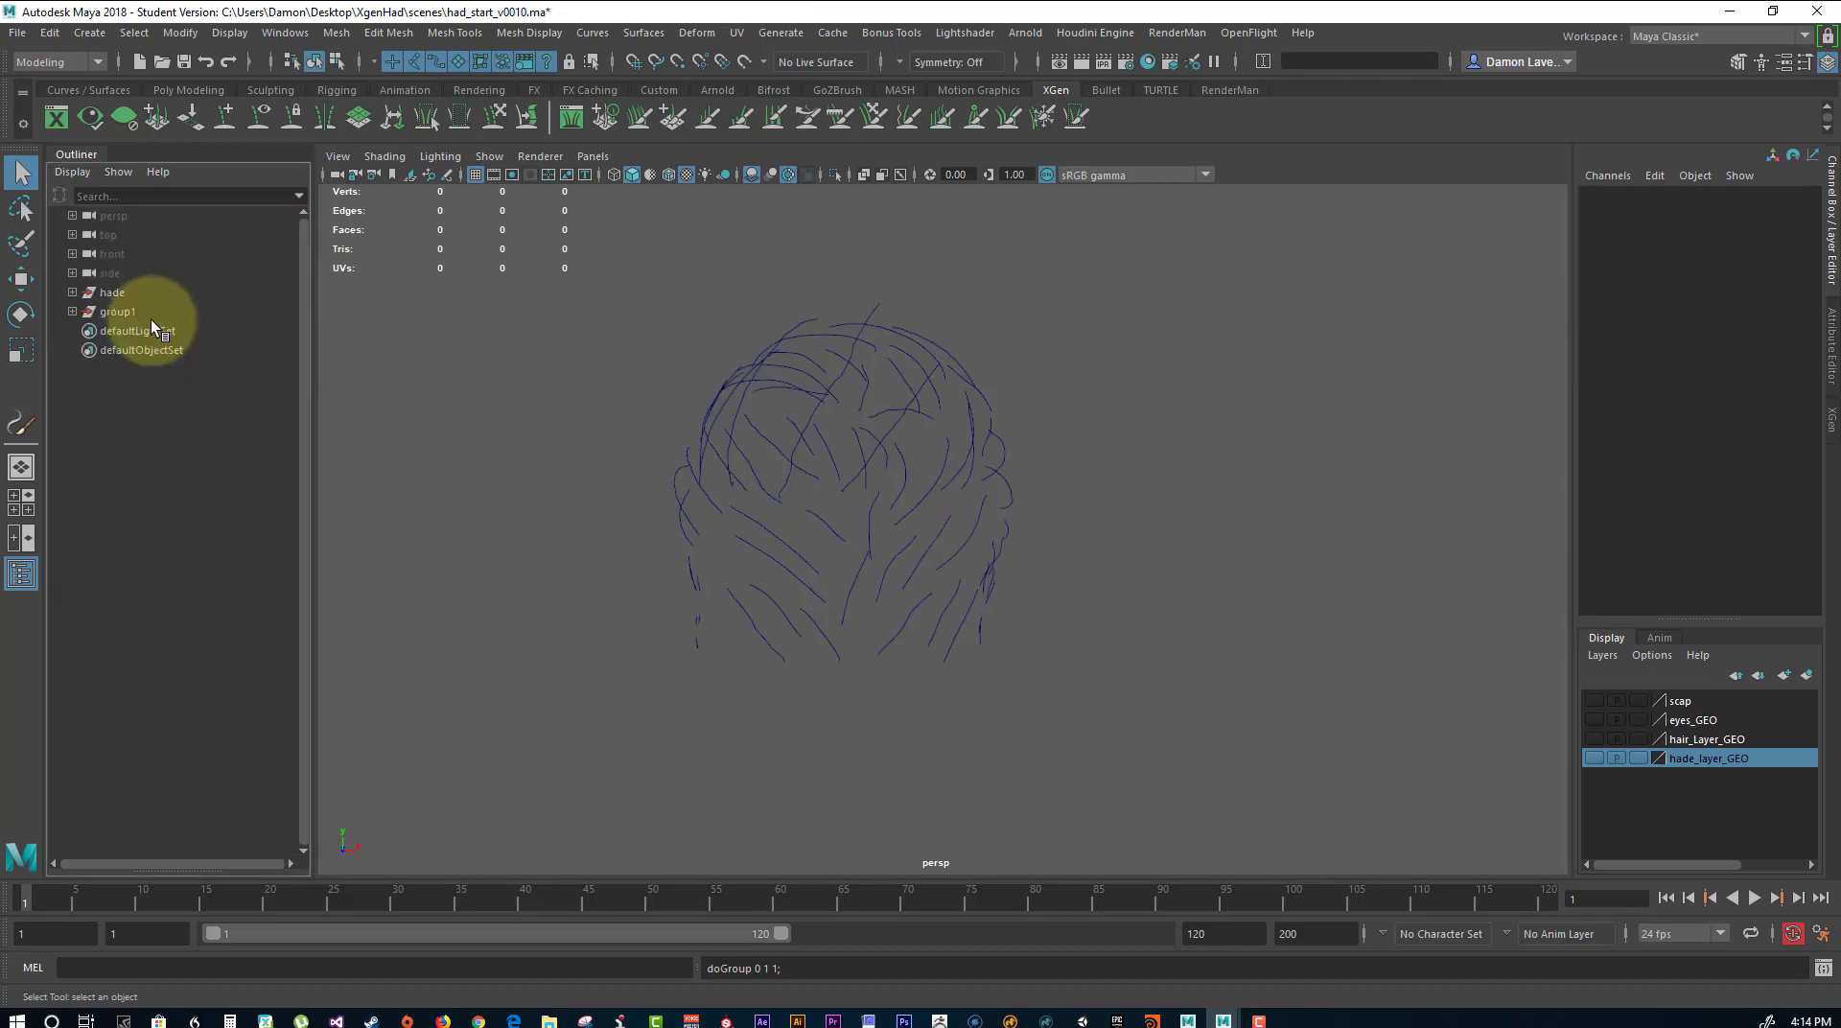
Rename the group1 group of hair curves as hair_curves.
left_click(117, 311)
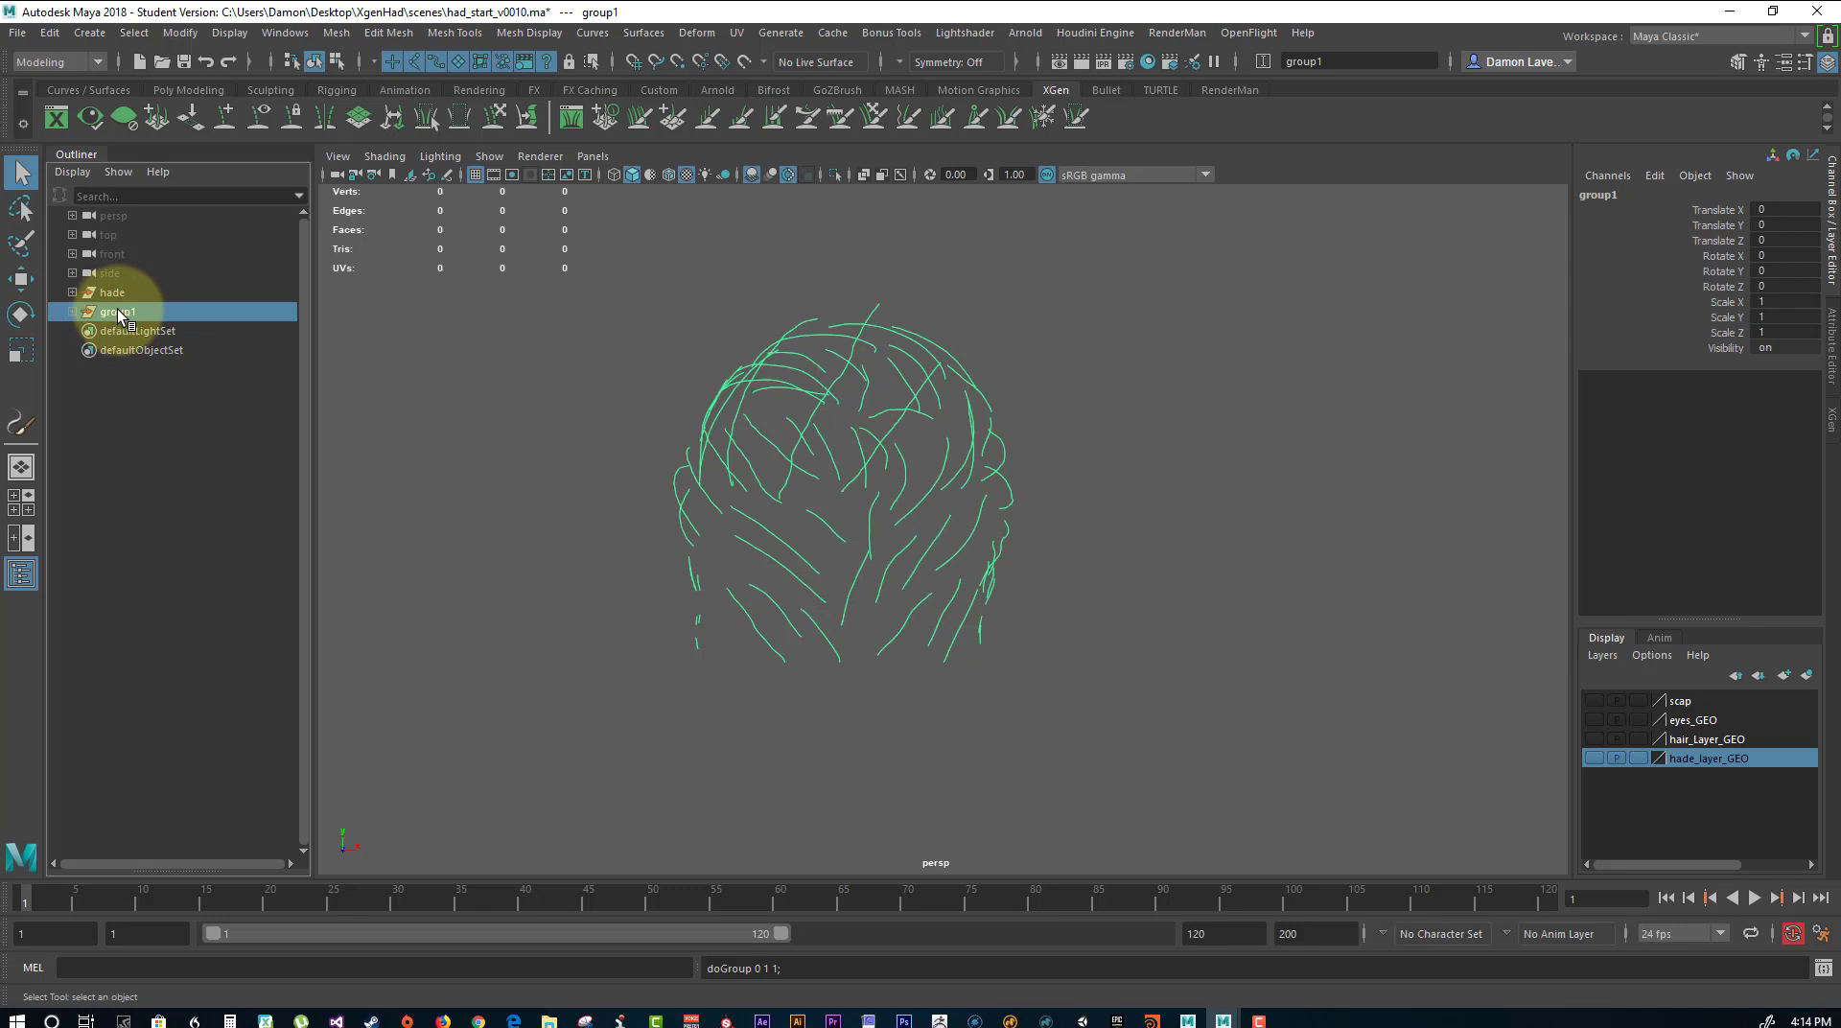
double_click(131, 311)
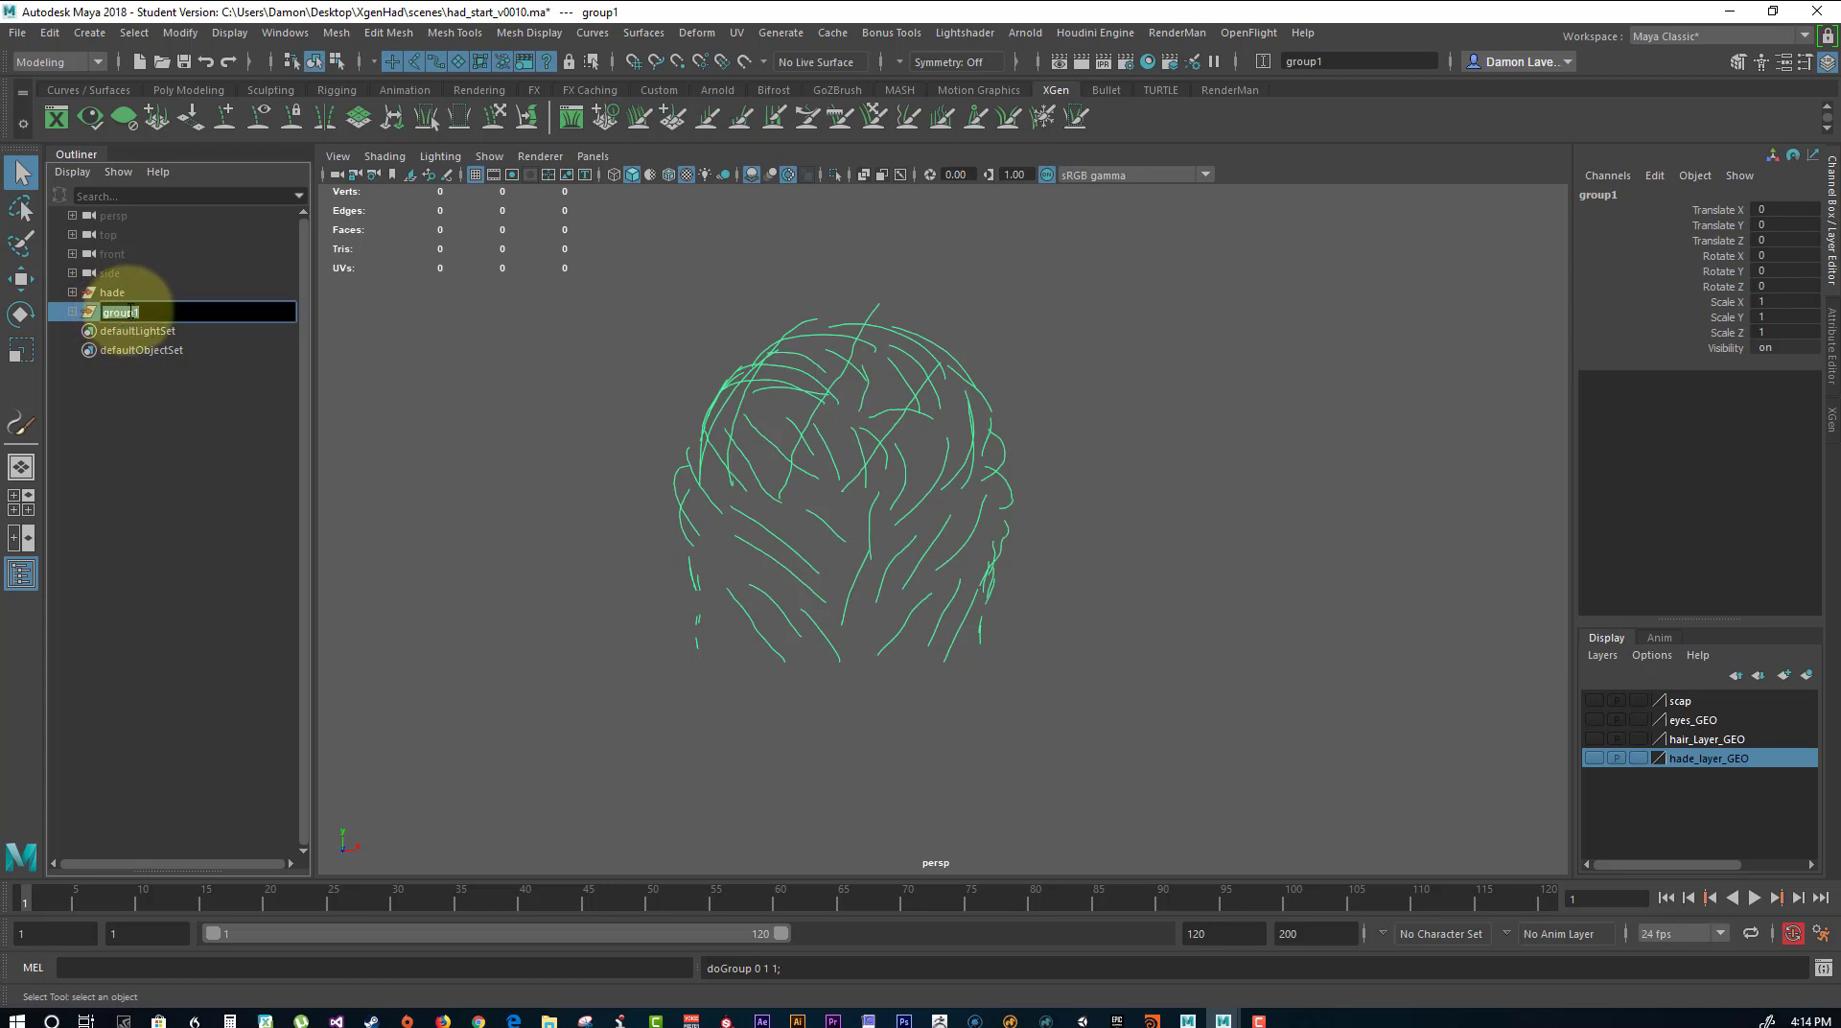
type("hi")
type("es")
key("Return")
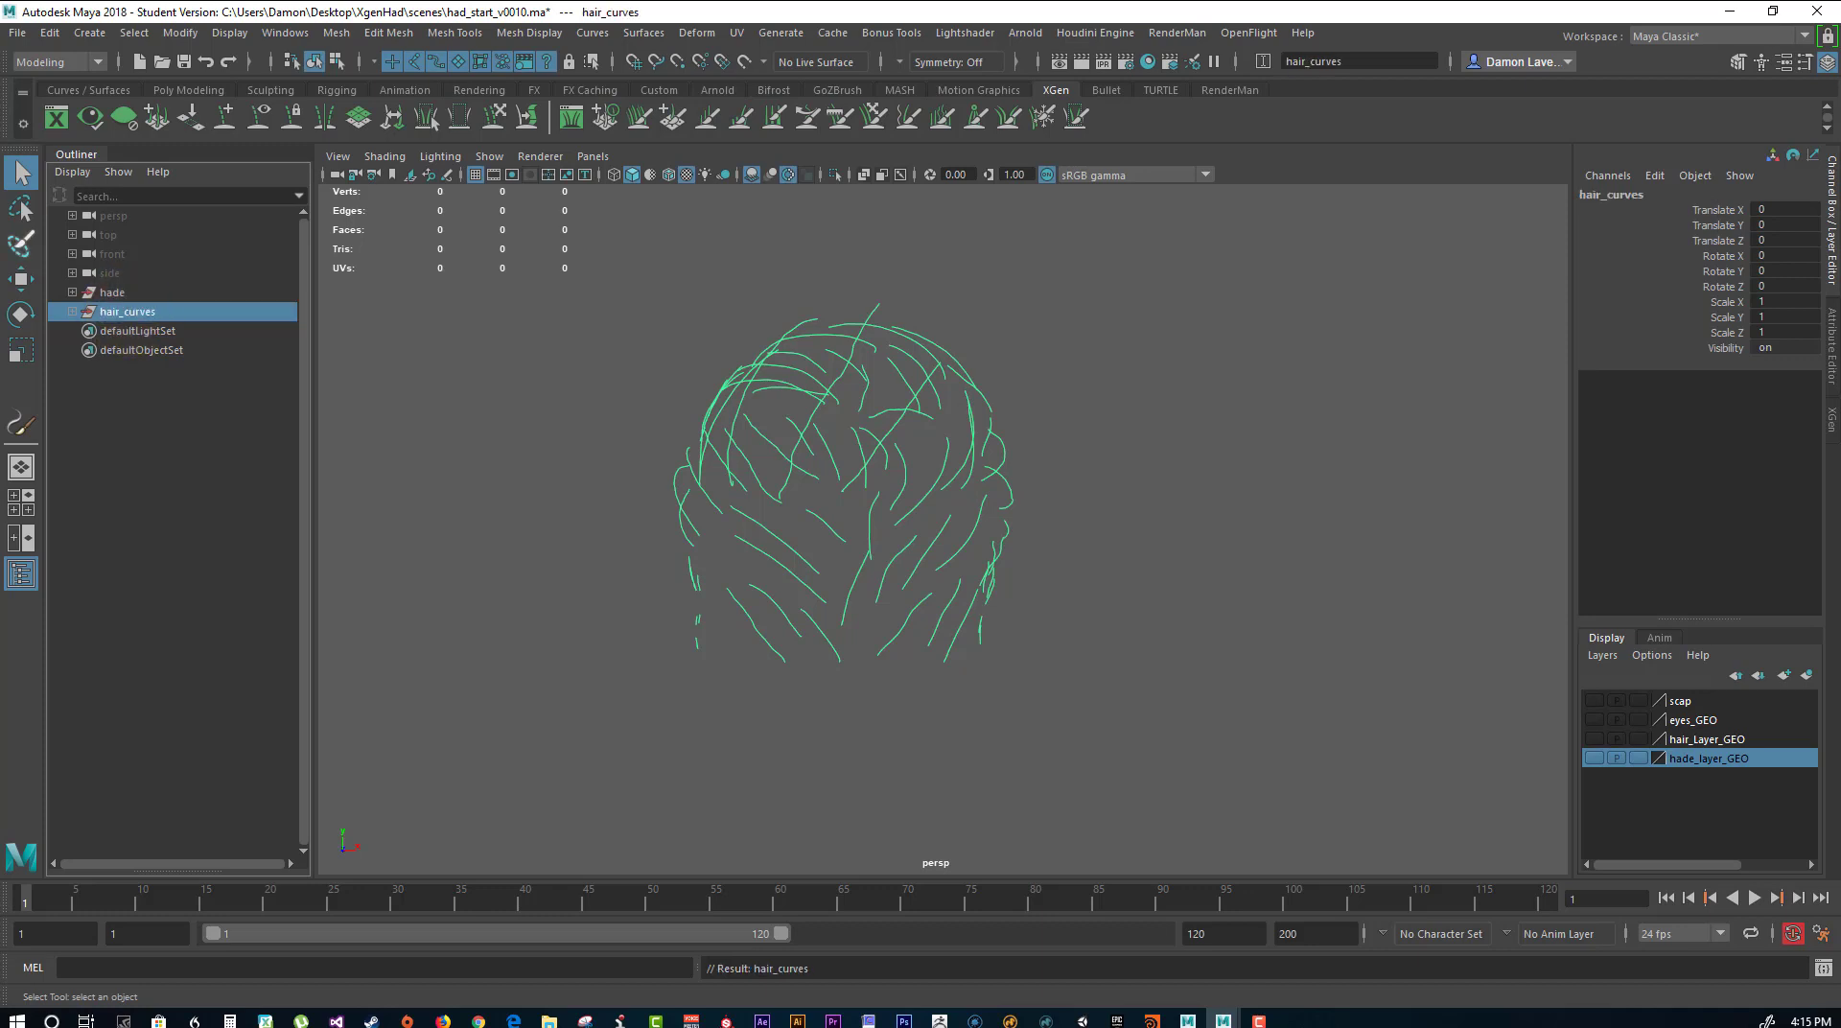
Examine the hair curves from several sides and select a single curve to check its shape.
left_click_drag(1171, 438, 868, 457, "alt")
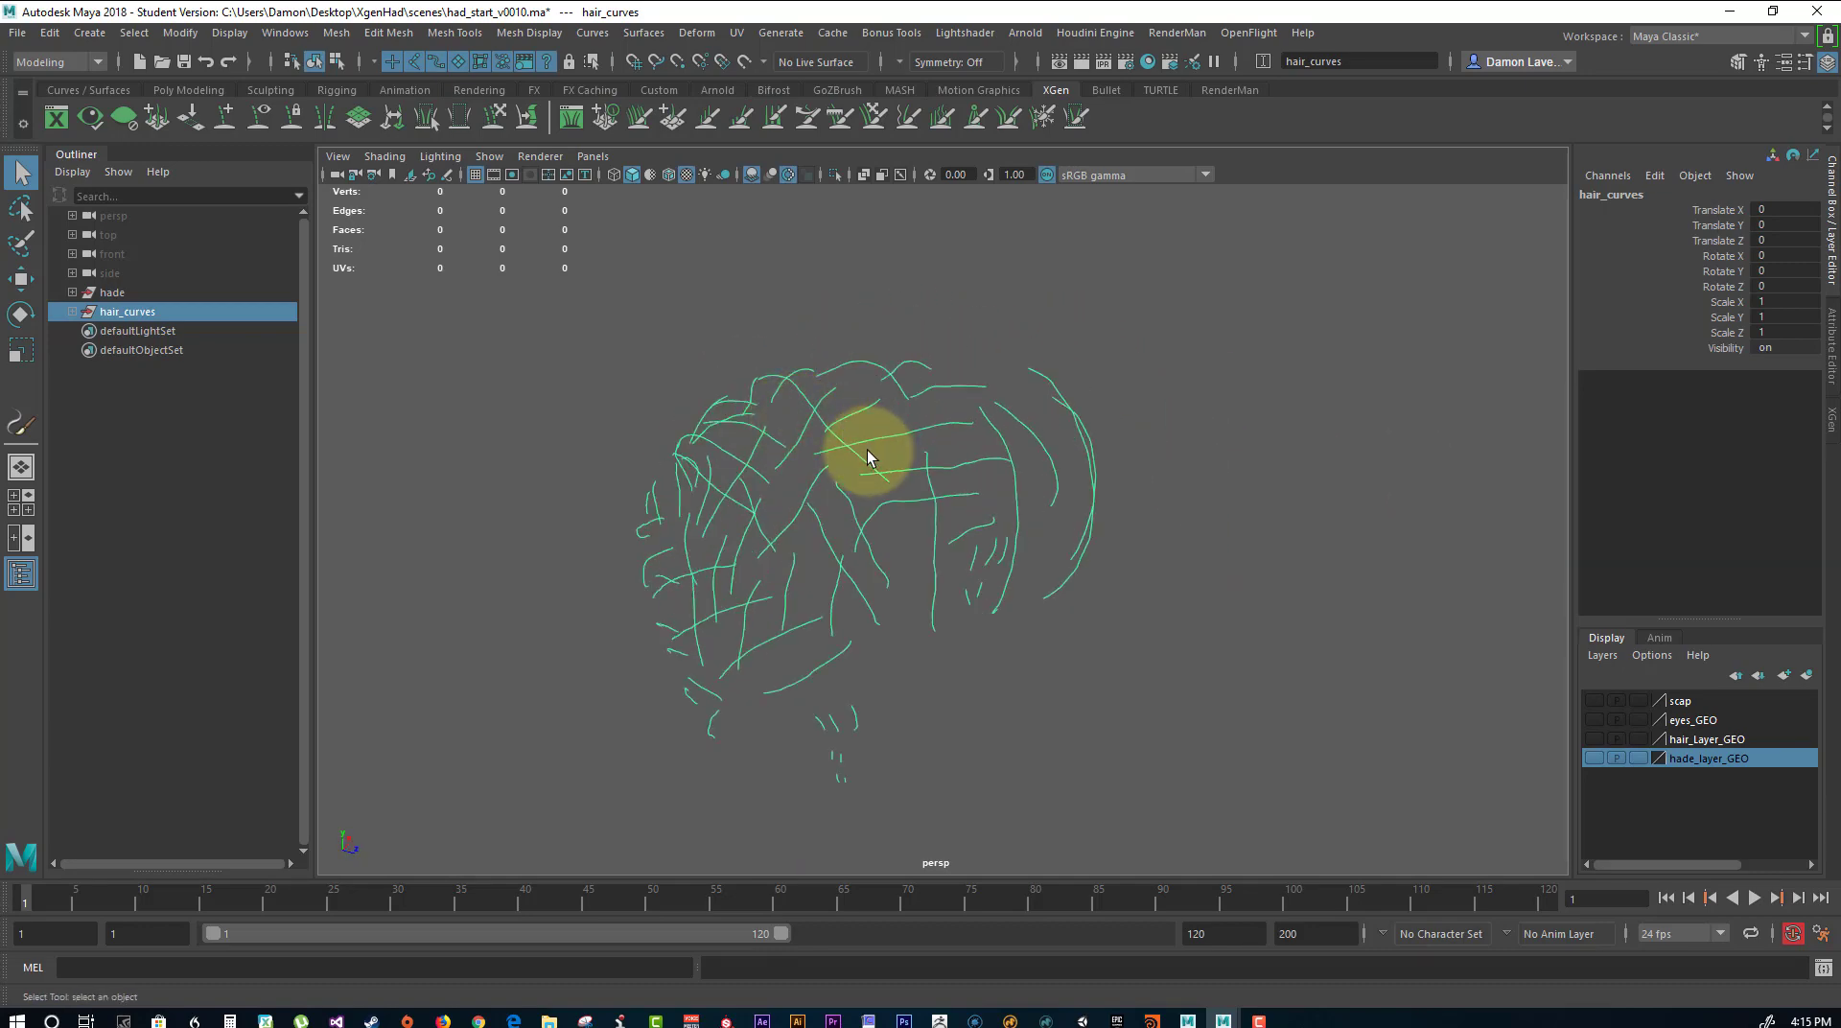
right_click(1084, 414)
left_click(985, 400)
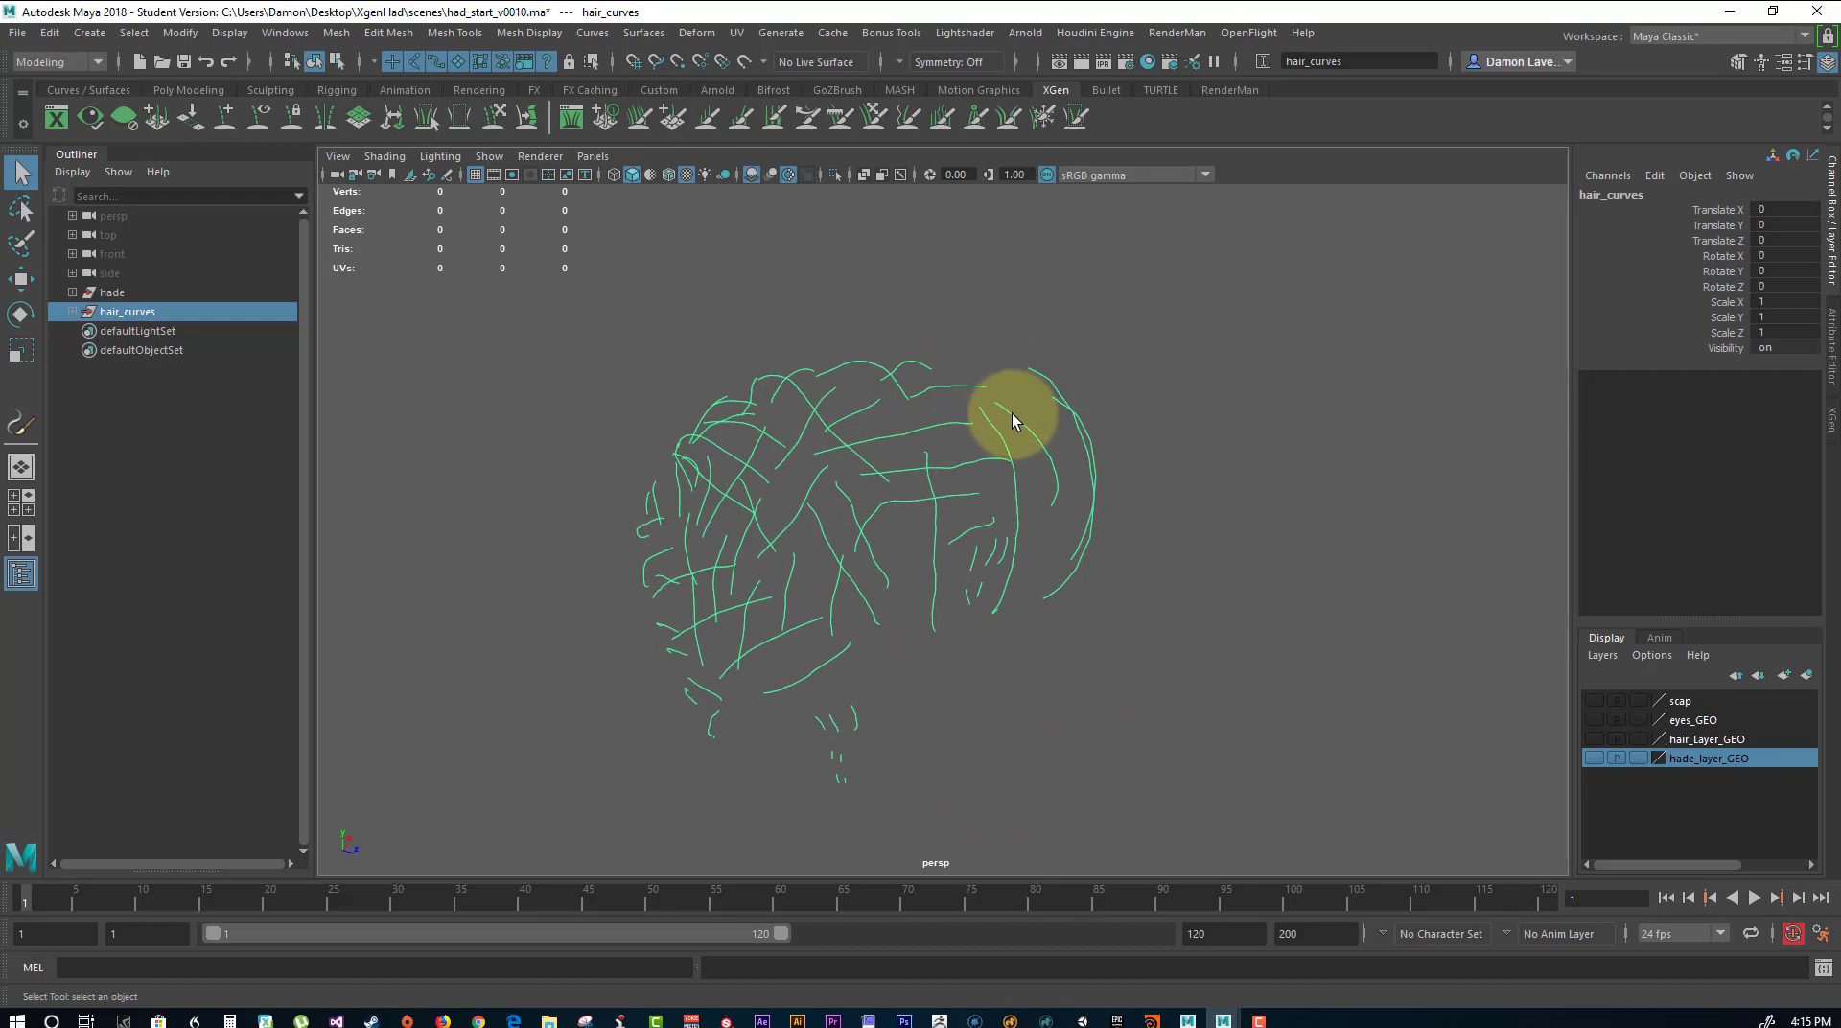
right_click_drag(1011, 413, 936, 403)
left_click_drag(1081, 421, 965, 482, "alt")
right_click_drag(965, 482, 1205, 554, "alt")
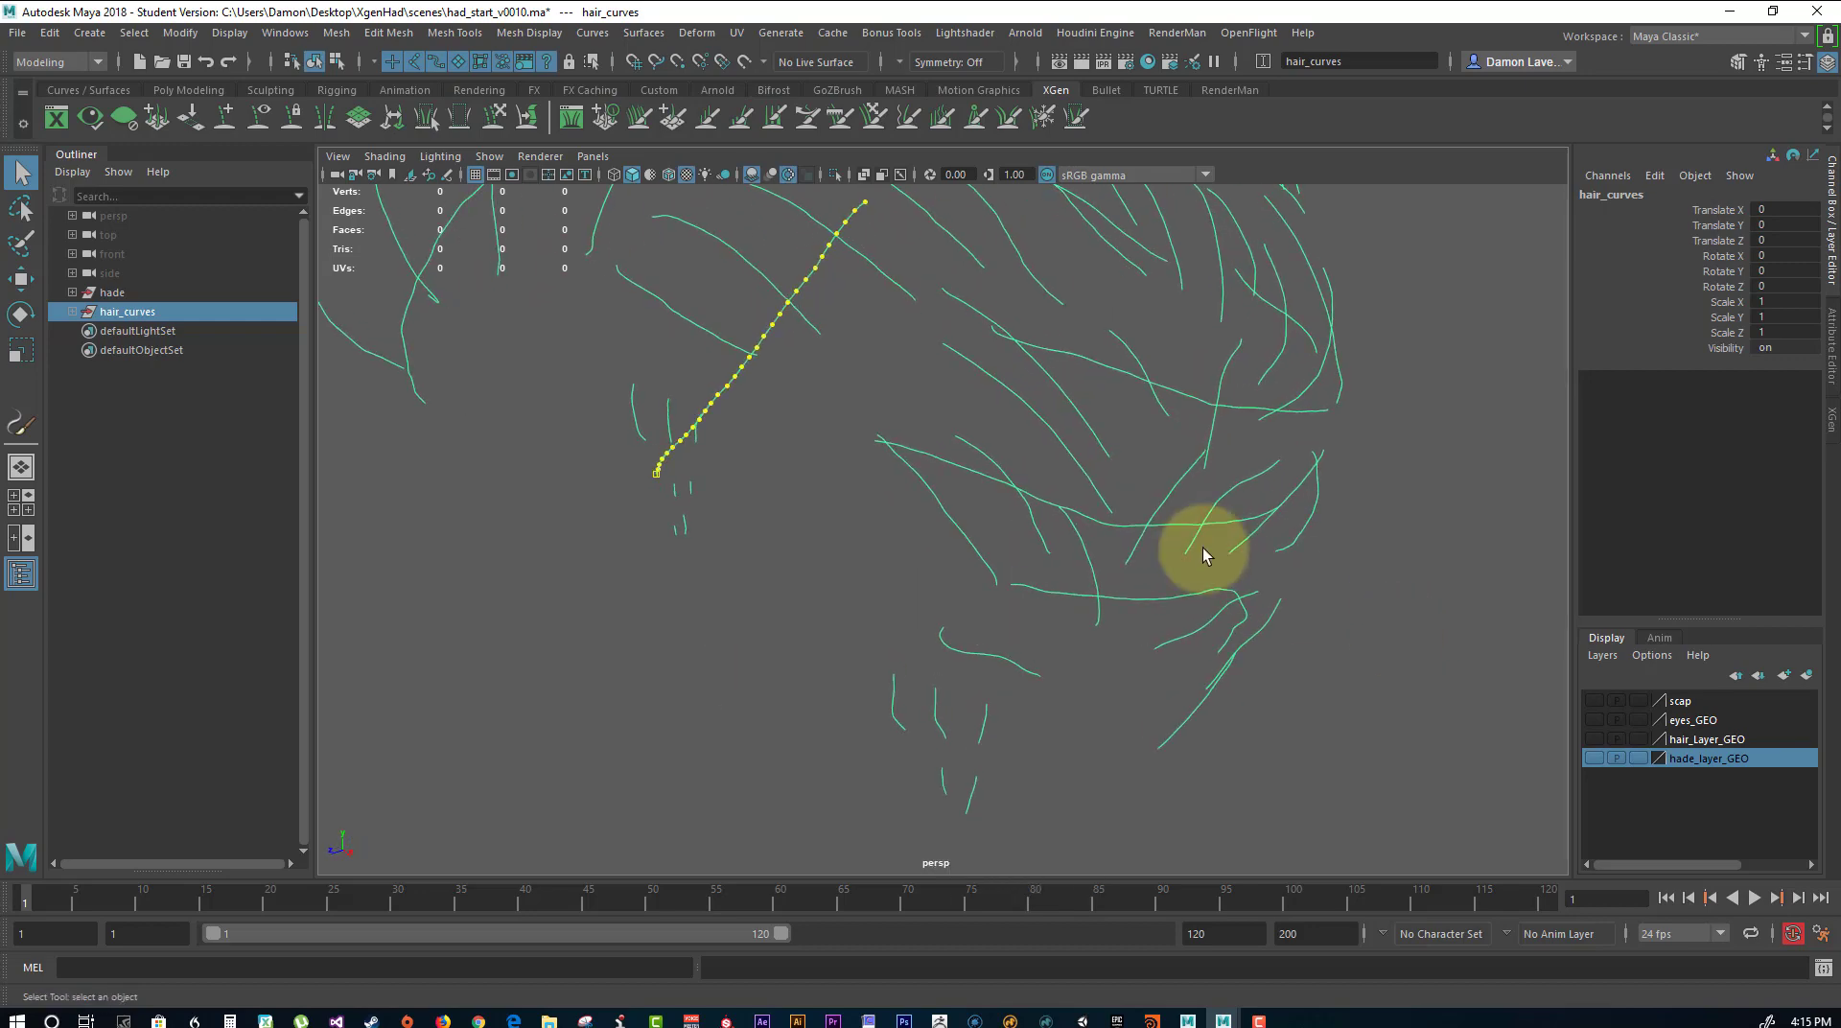
left_click_drag(1204, 554, 1011, 514, "alt")
left_click(896, 458)
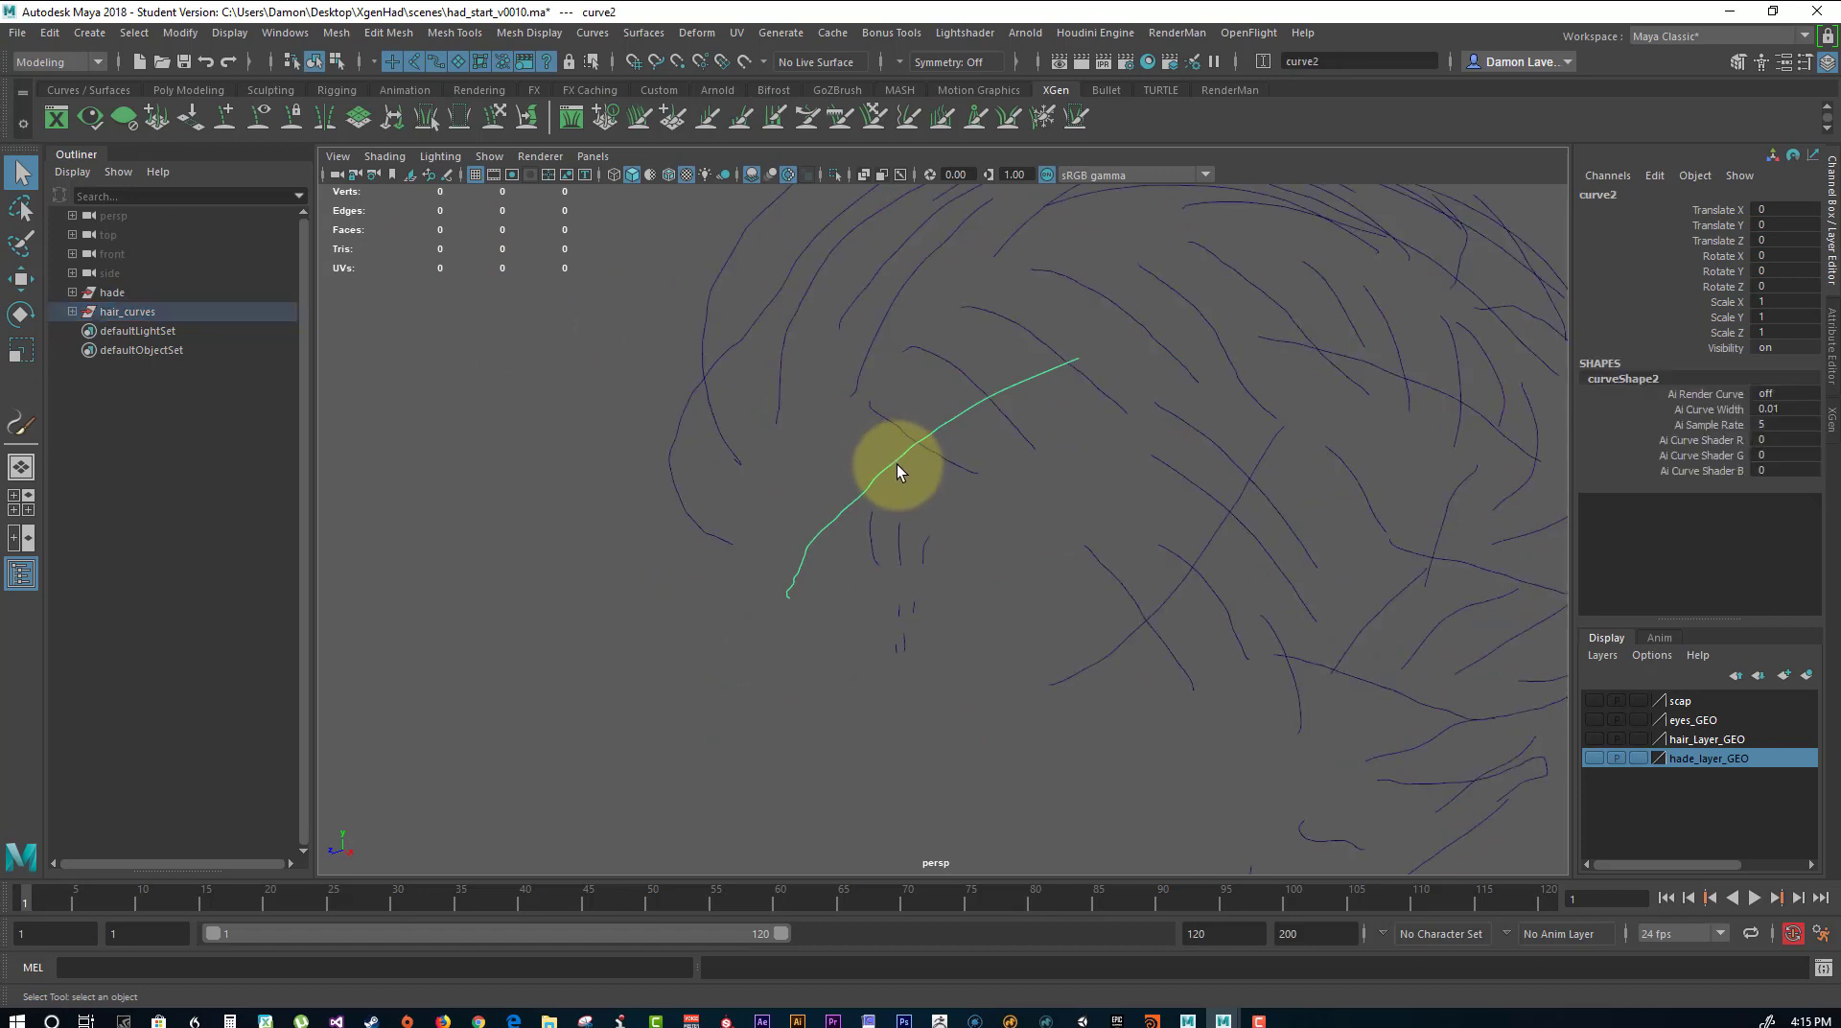
right_click_drag(896, 464, 802, 462)
left_click_drag(838, 476, 901, 444, "alt")
right_click_drag(900, 444, 941, 498, "alt")
left_click_drag(941, 498, 876, 439, "alt")
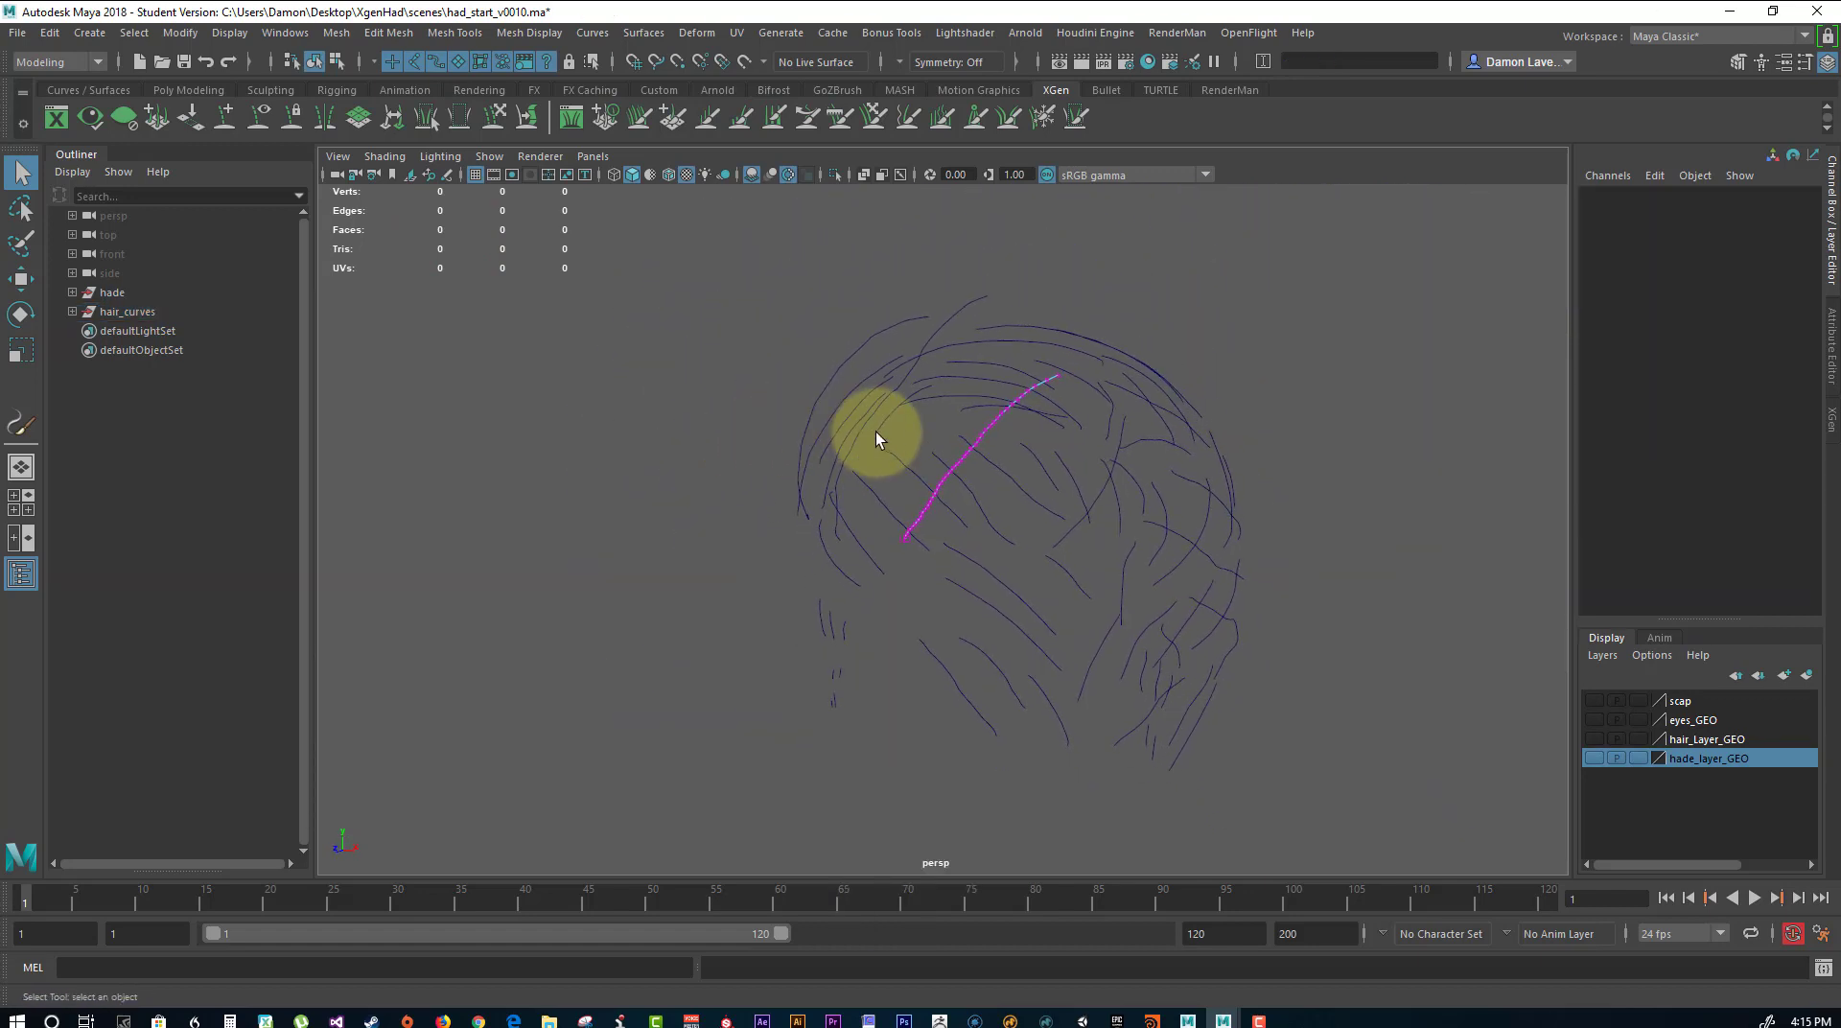
right_click_drag(964, 451, 1041, 406)
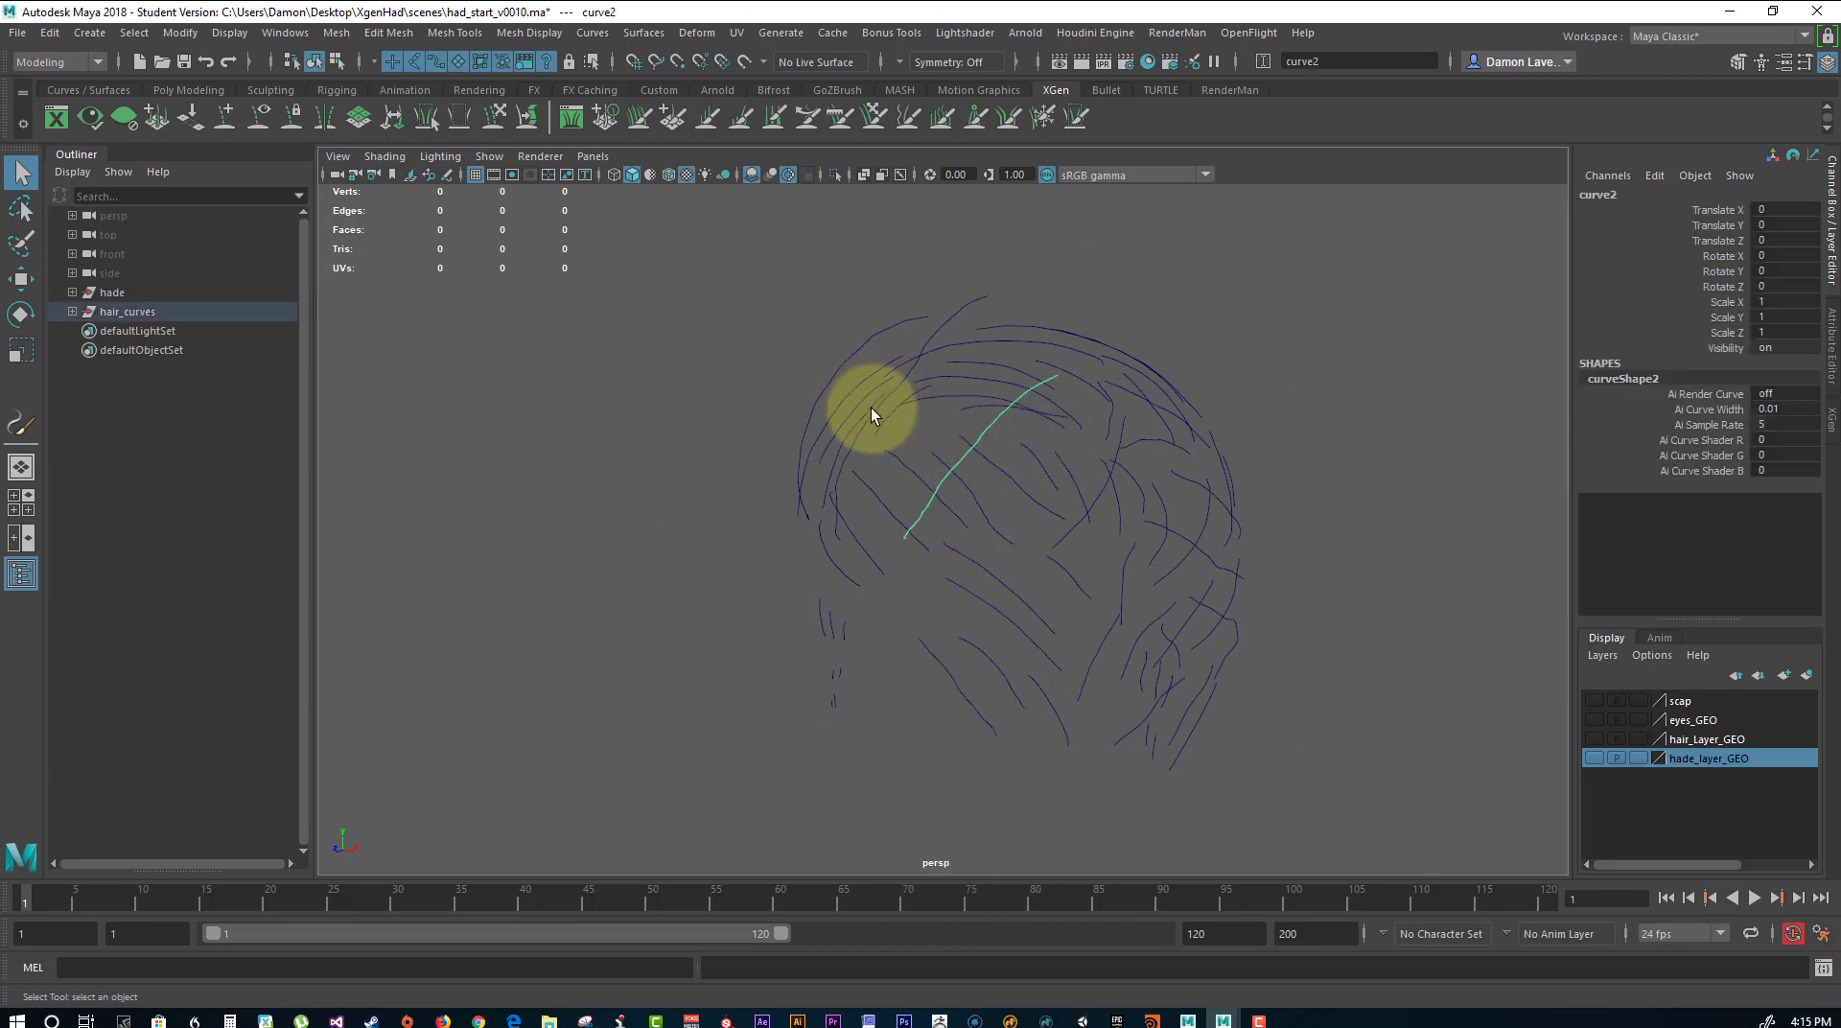
right_click_drag(871, 414, 846, 403, "alt")
Select all the hair curves and rebuild them uniformly with 4 spans, cubic degree and ends kept.
left_click_drag(729, 285, 1308, 836)
left_click_drag(1296, 620, 1196, 604, "alt")
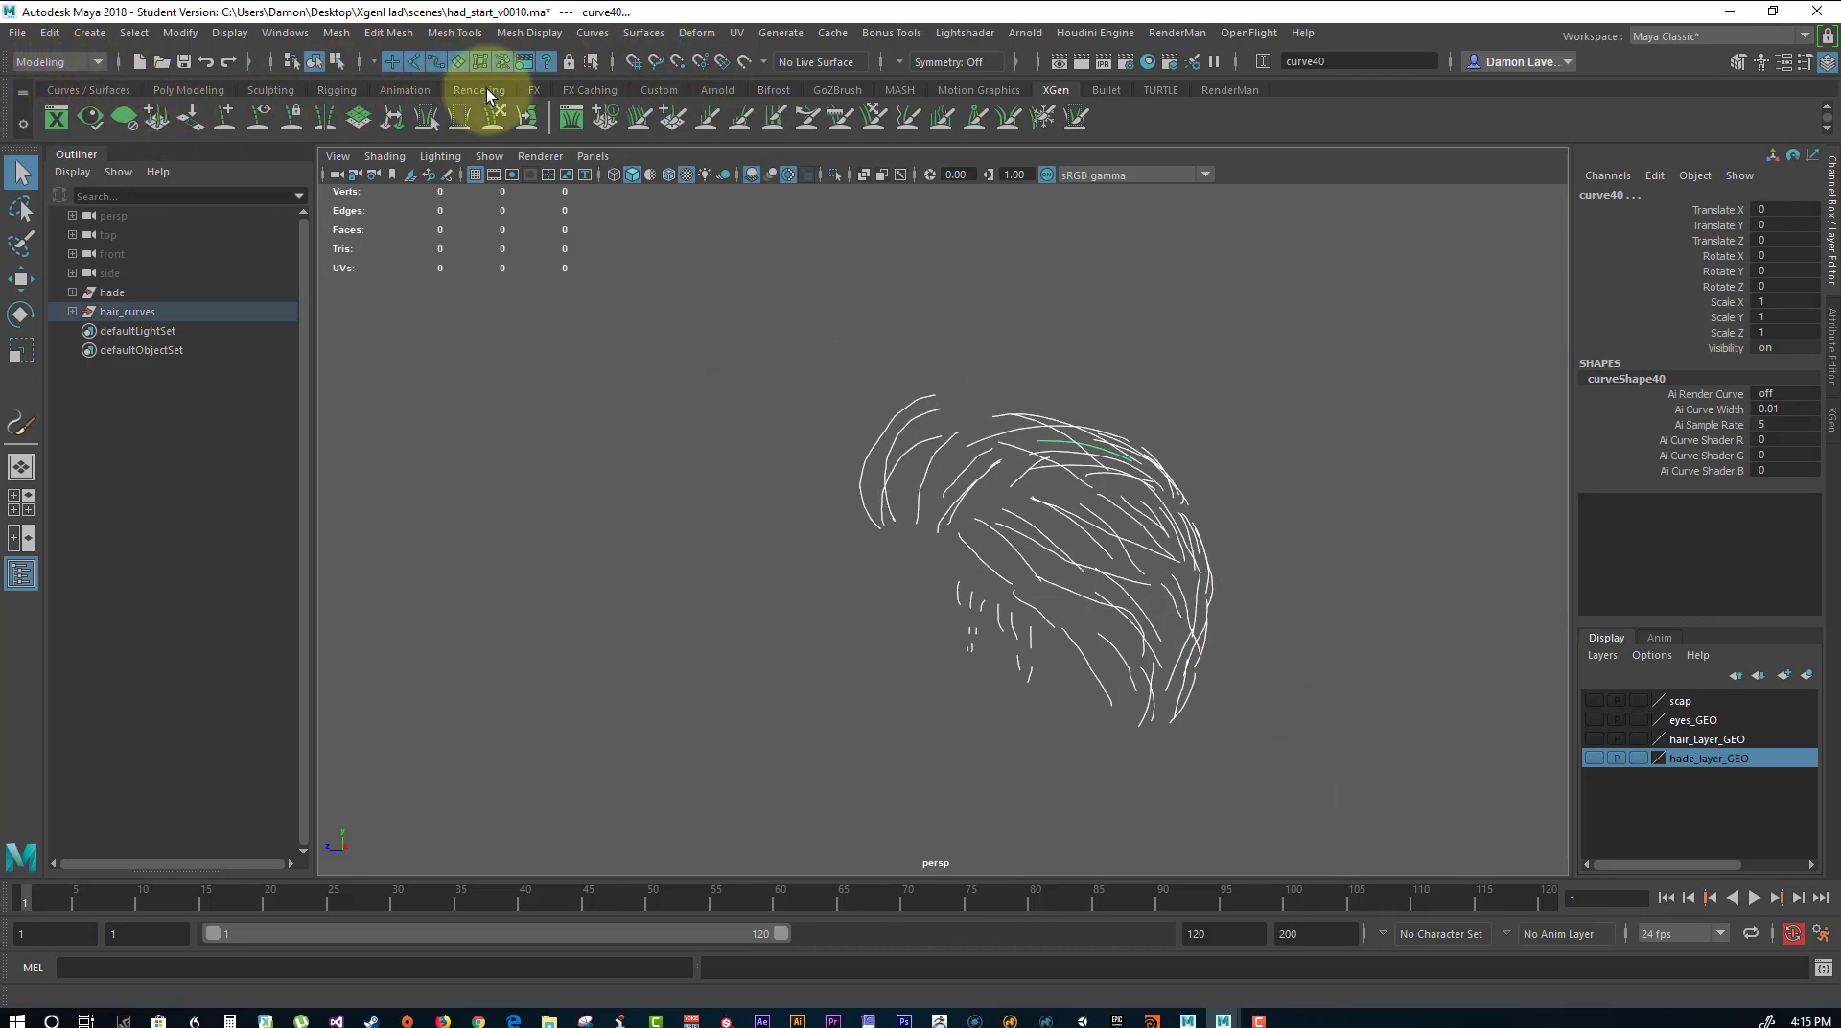
left_click(587, 36)
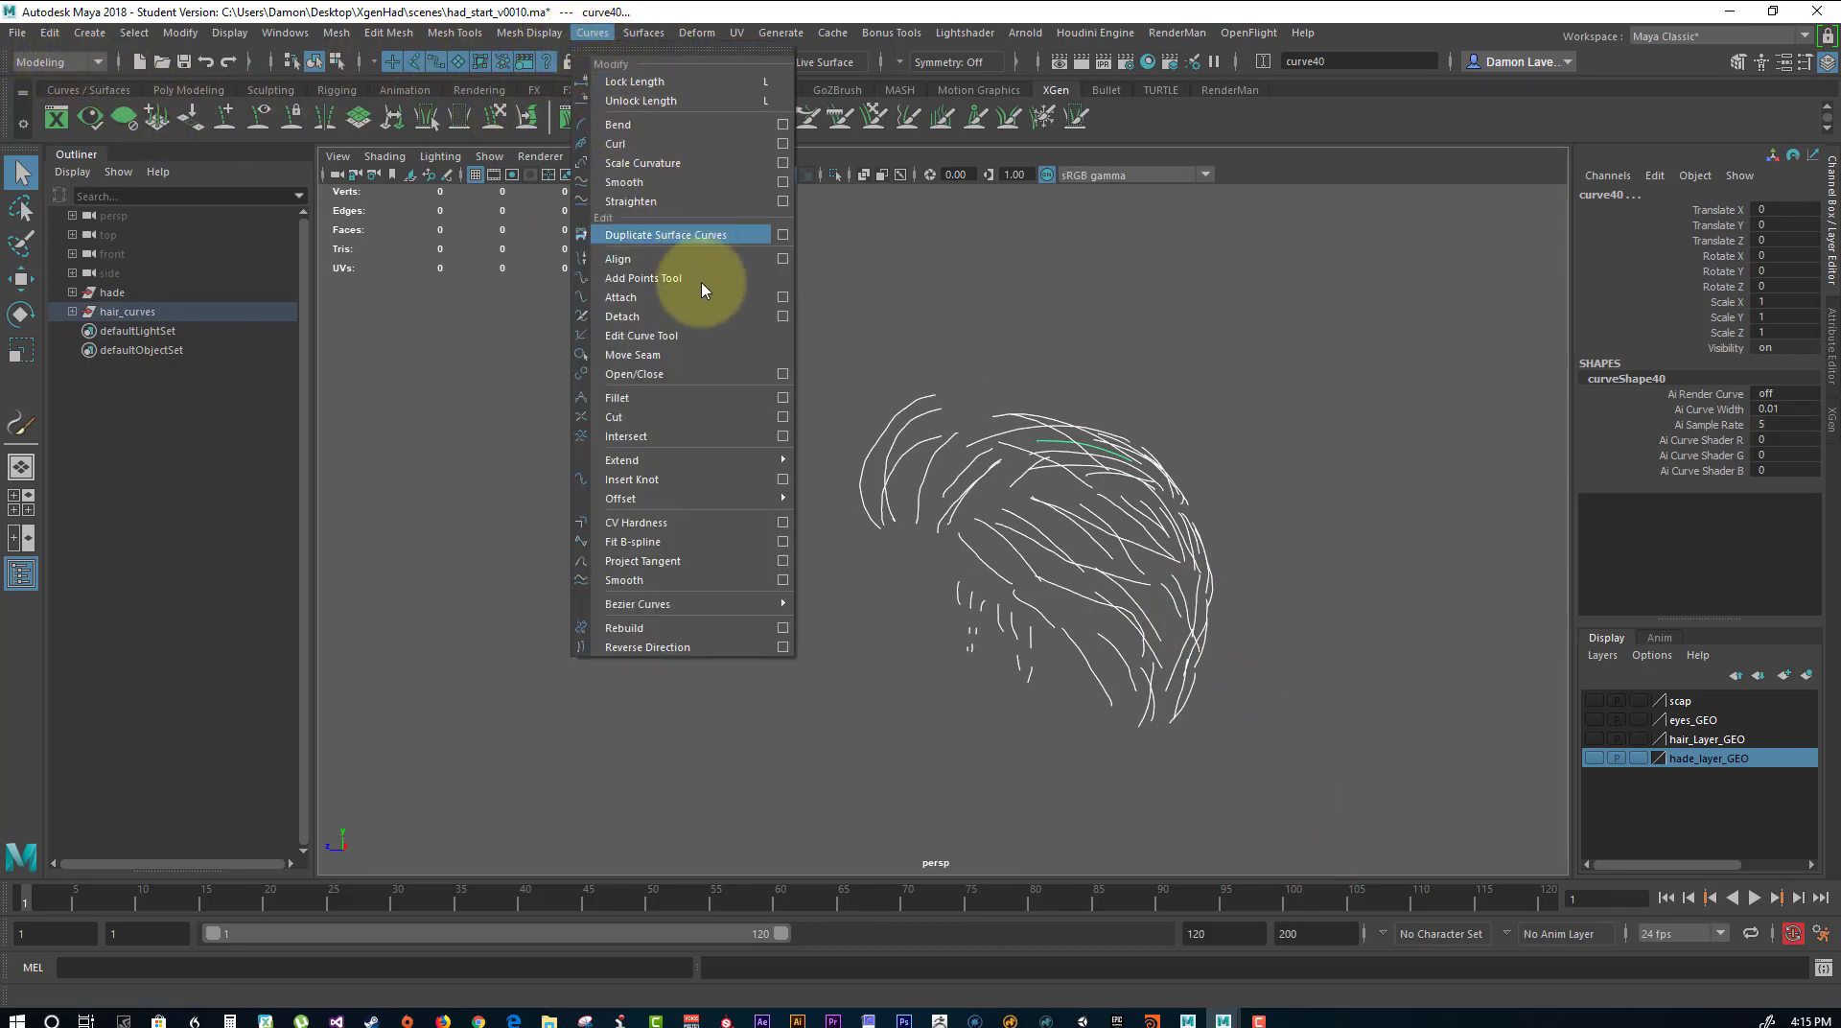
left_click(783, 627)
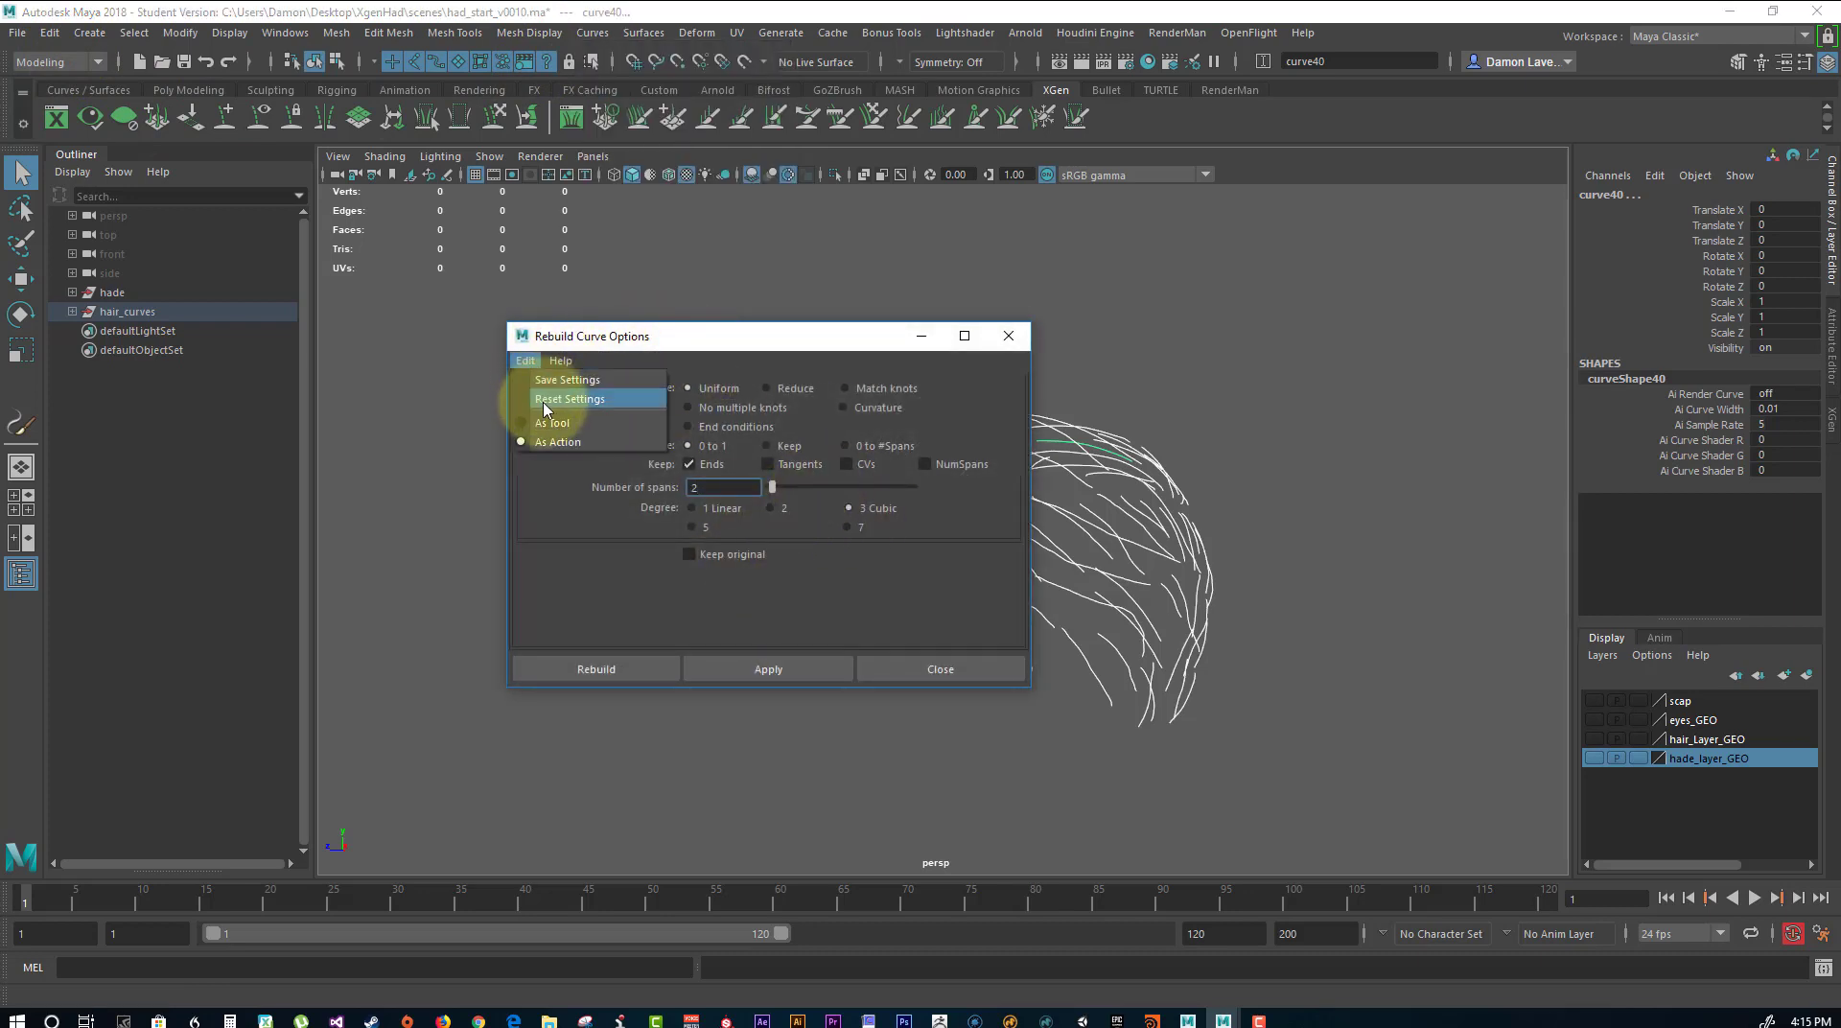
double_click(710, 487)
type("4")
key("Return")
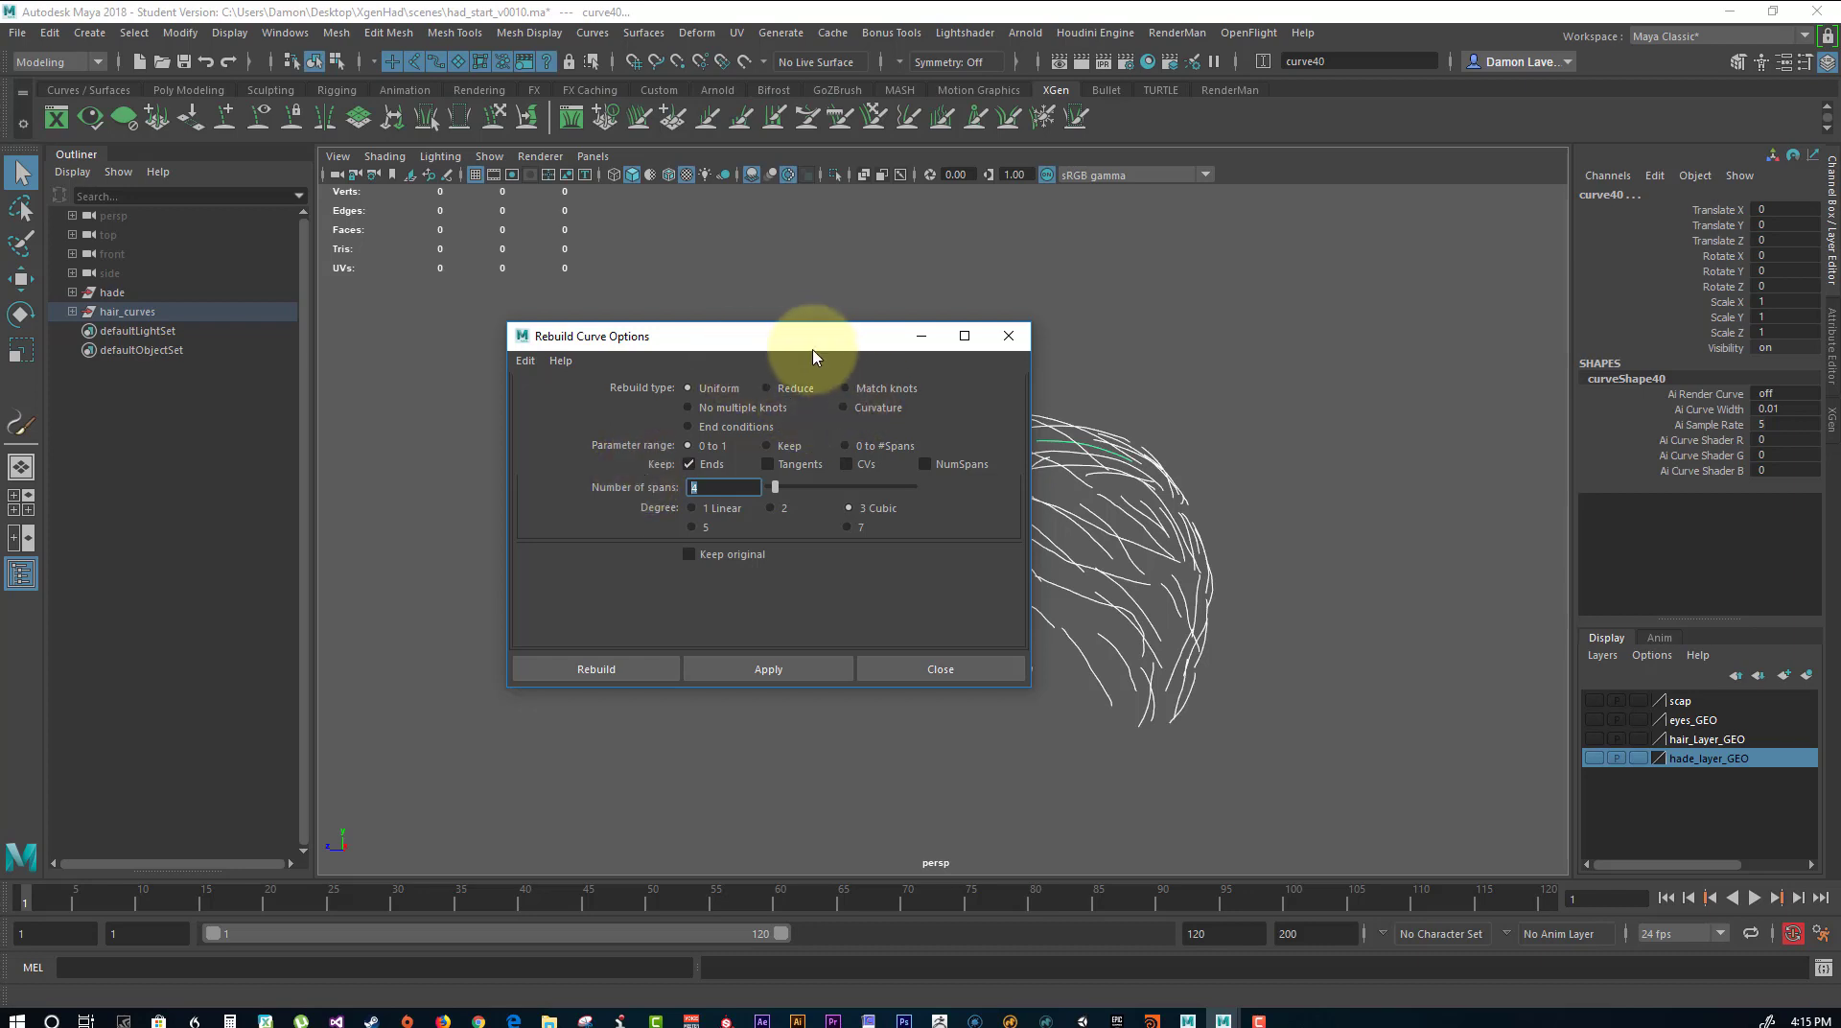
left_click_drag(813, 356, 501, 221)
left_click(475, 531)
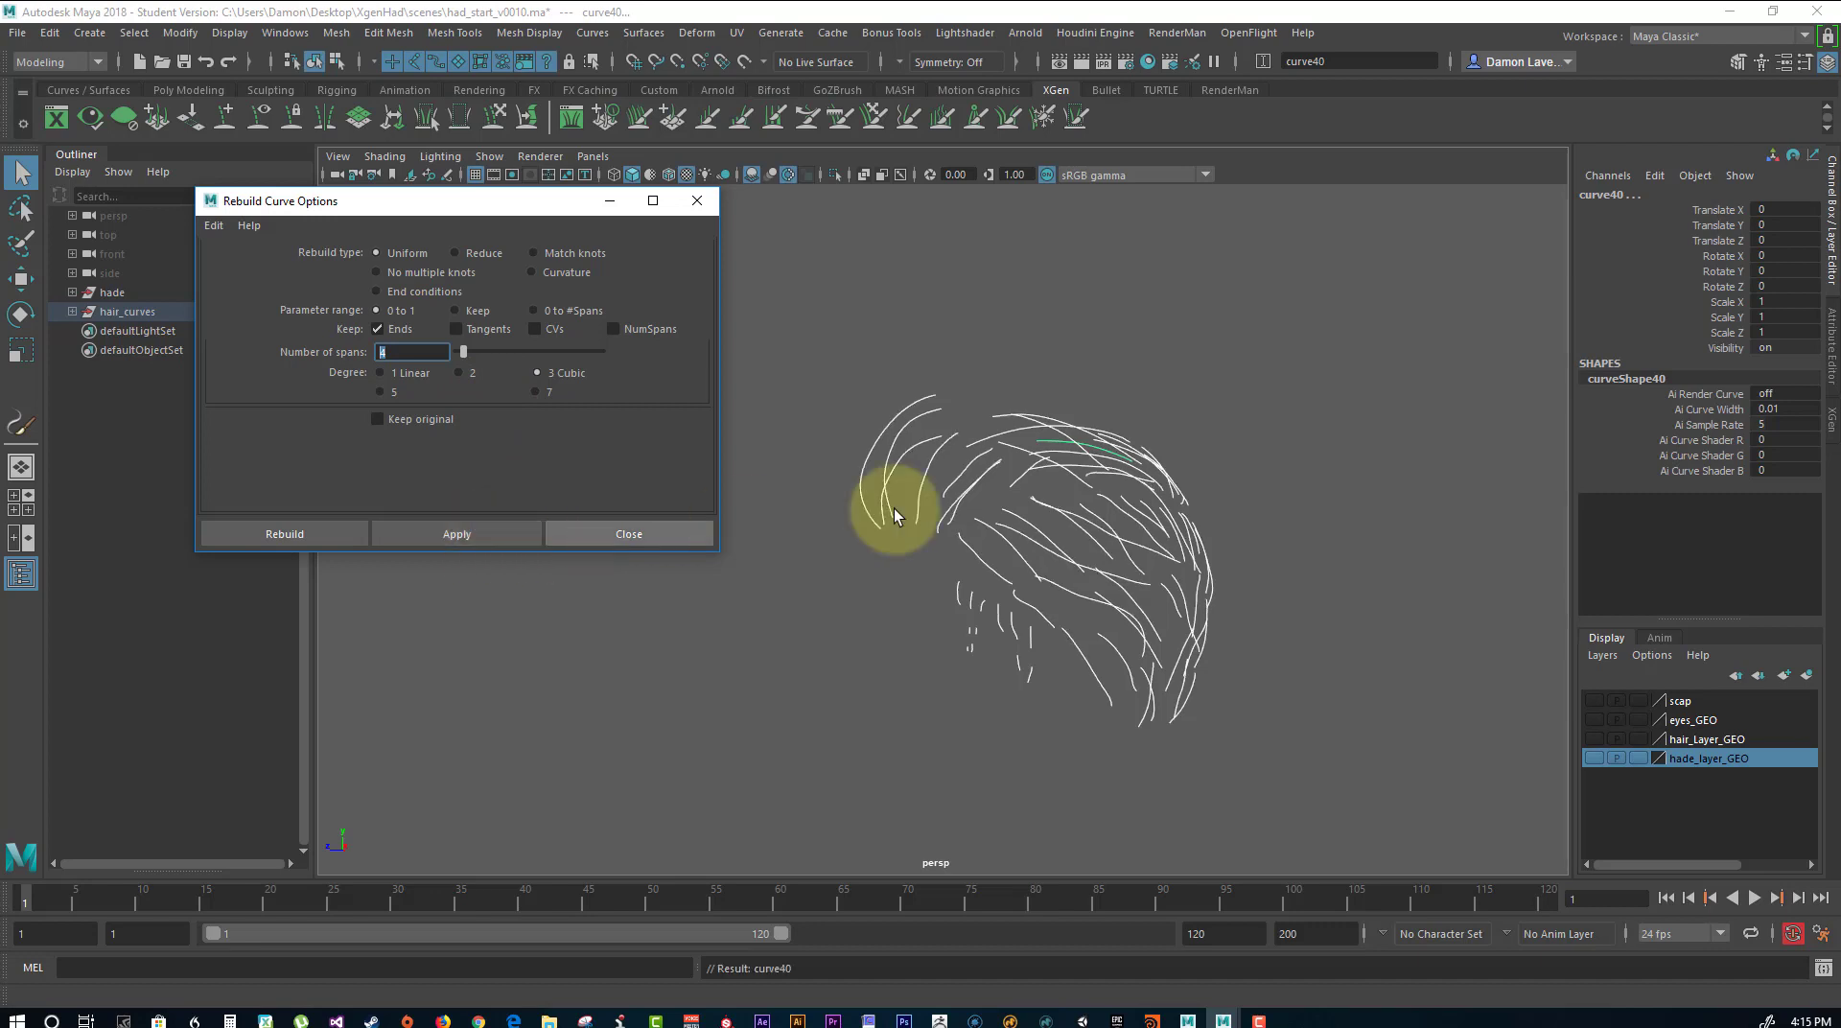
Check the rebuilt curves from several sides, inspect one on its own, and close the rebuild options.
left_click_drag(880, 534, 948, 521, "alt")
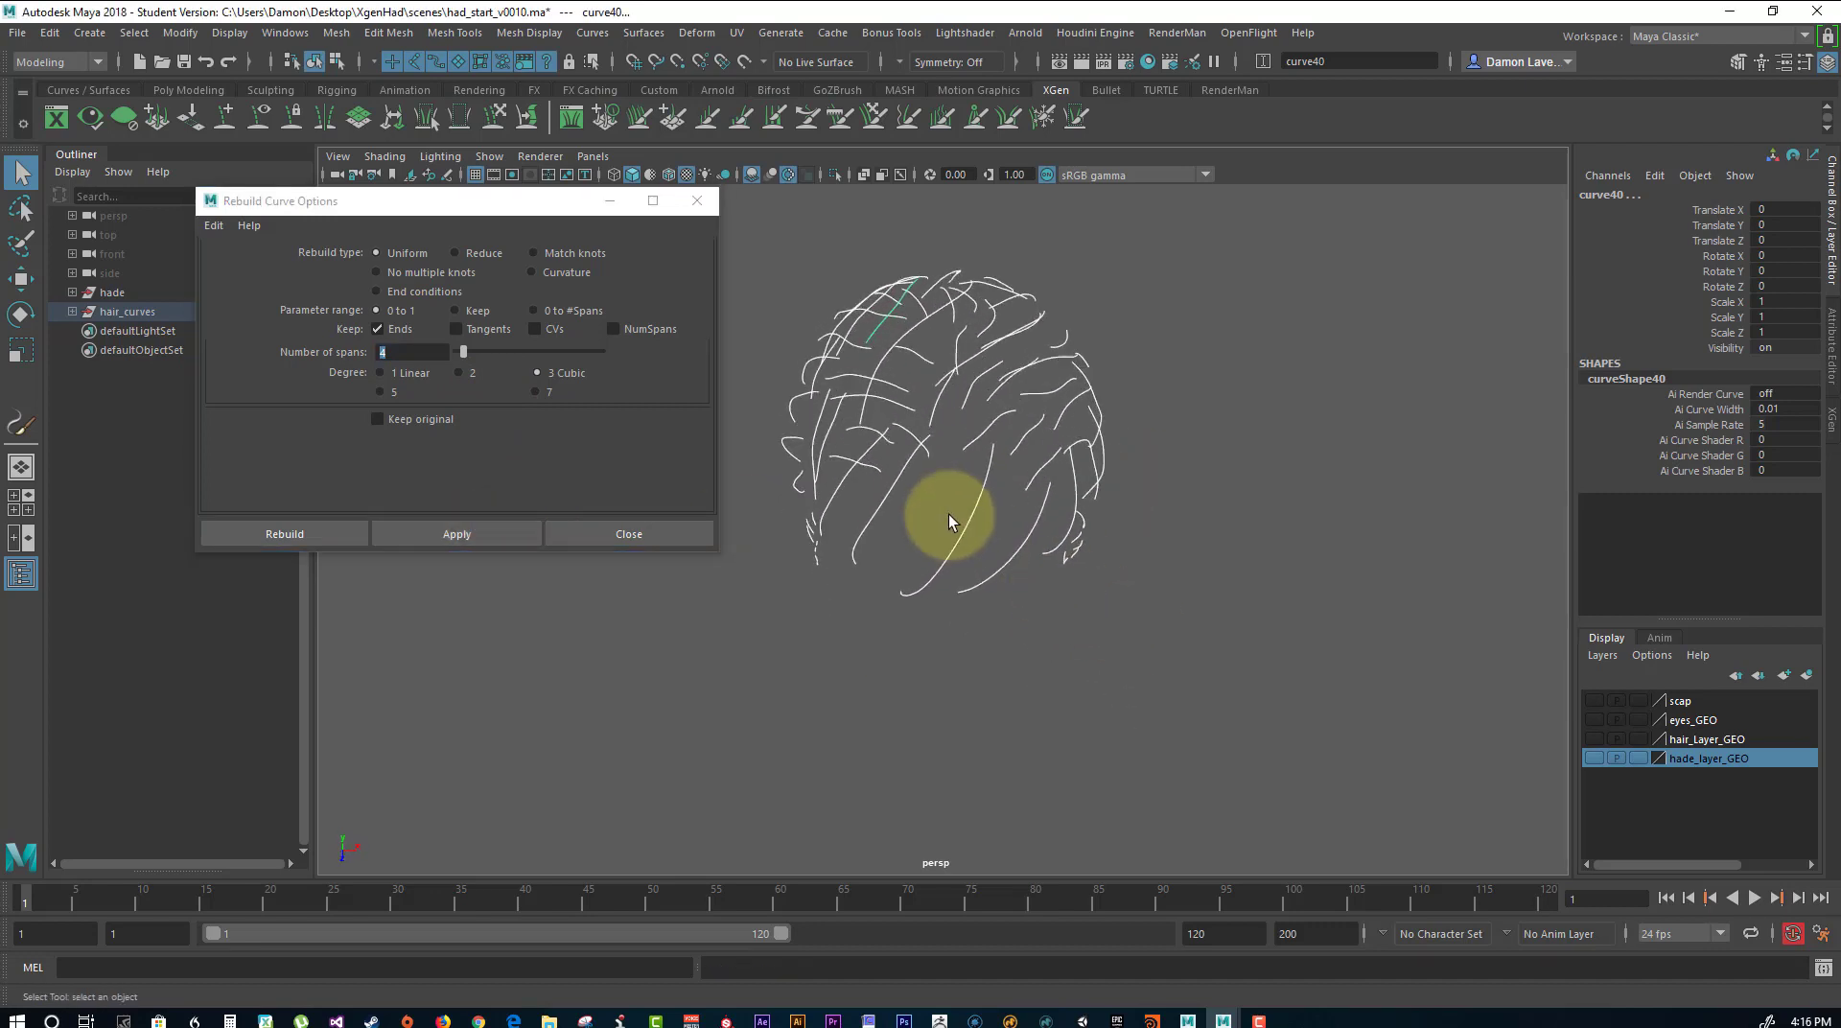
right_click_drag(966, 524, 861, 521)
left_click_drag(1096, 569, 1066, 465, "alt")
left_click(961, 460)
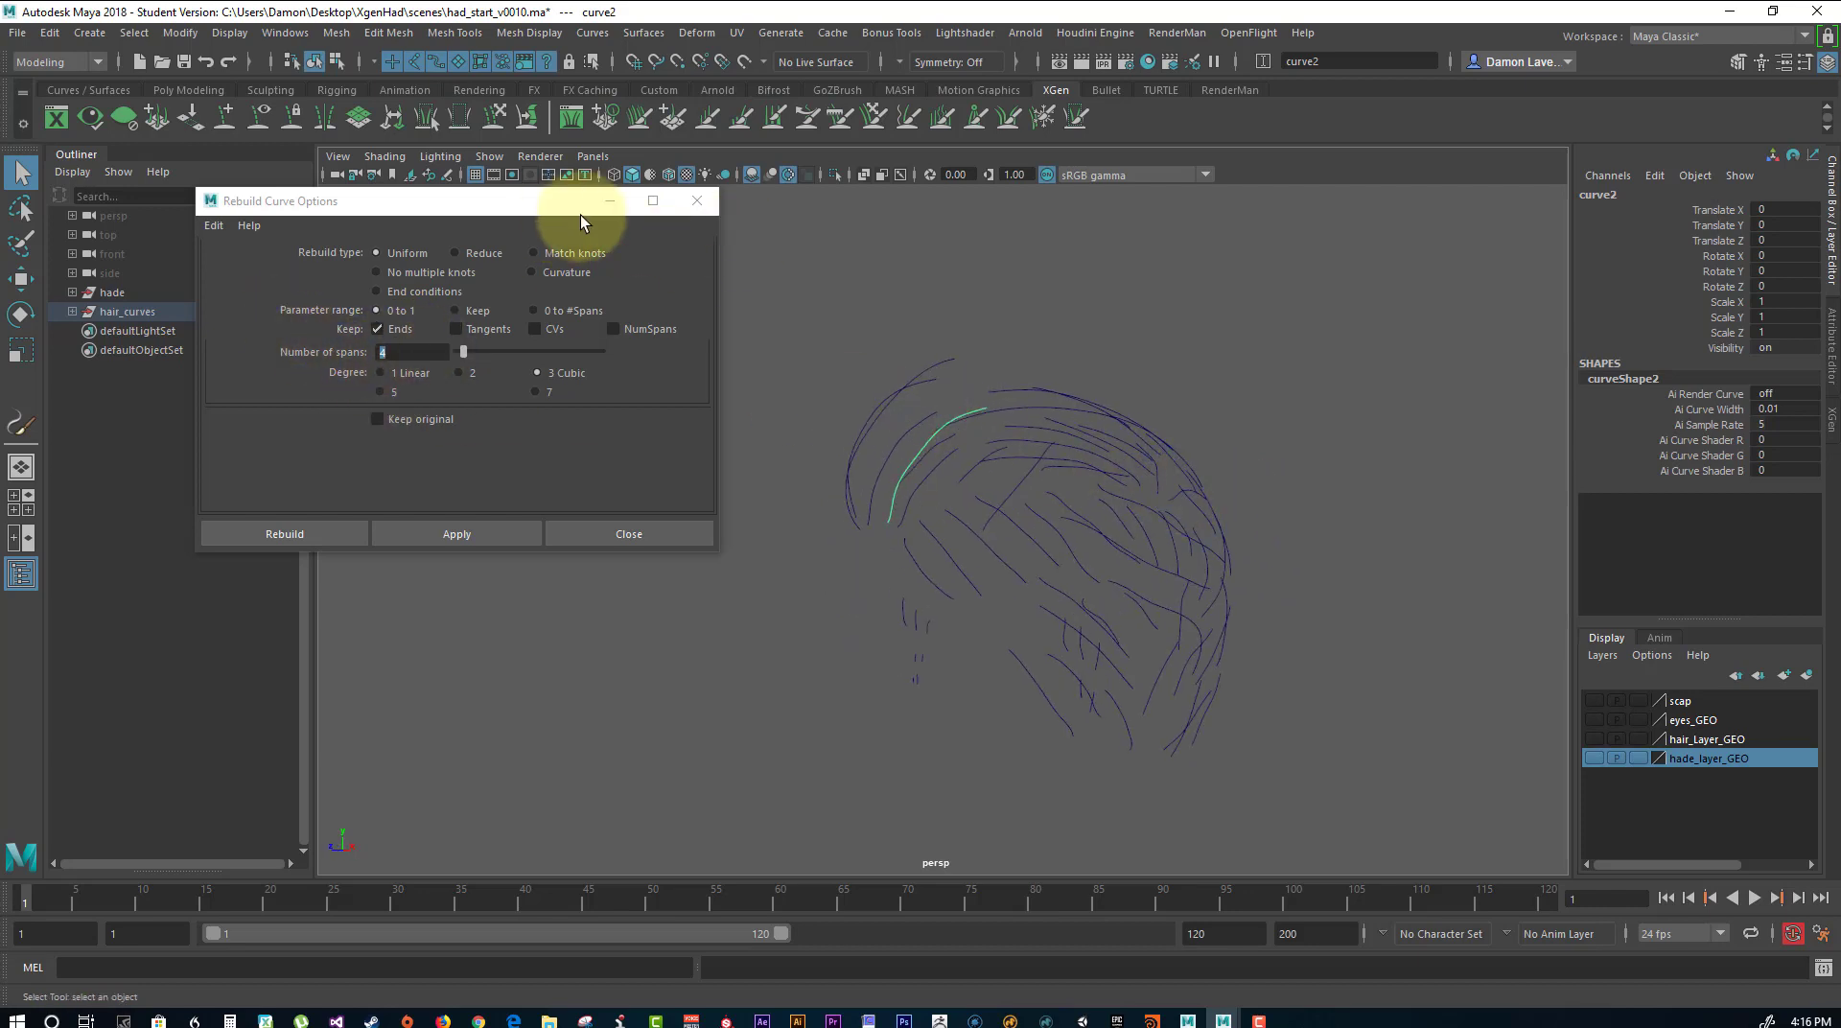
left_click(697, 200)
mouse_move(1319, 427)
left_mouse_down("alt")
mouse_move(1220, 431)
mouse_move(1316, 457)
left_mouse_up("alt")
left_click_drag(739, 320, 1286, 751)
left_click(451, 447)
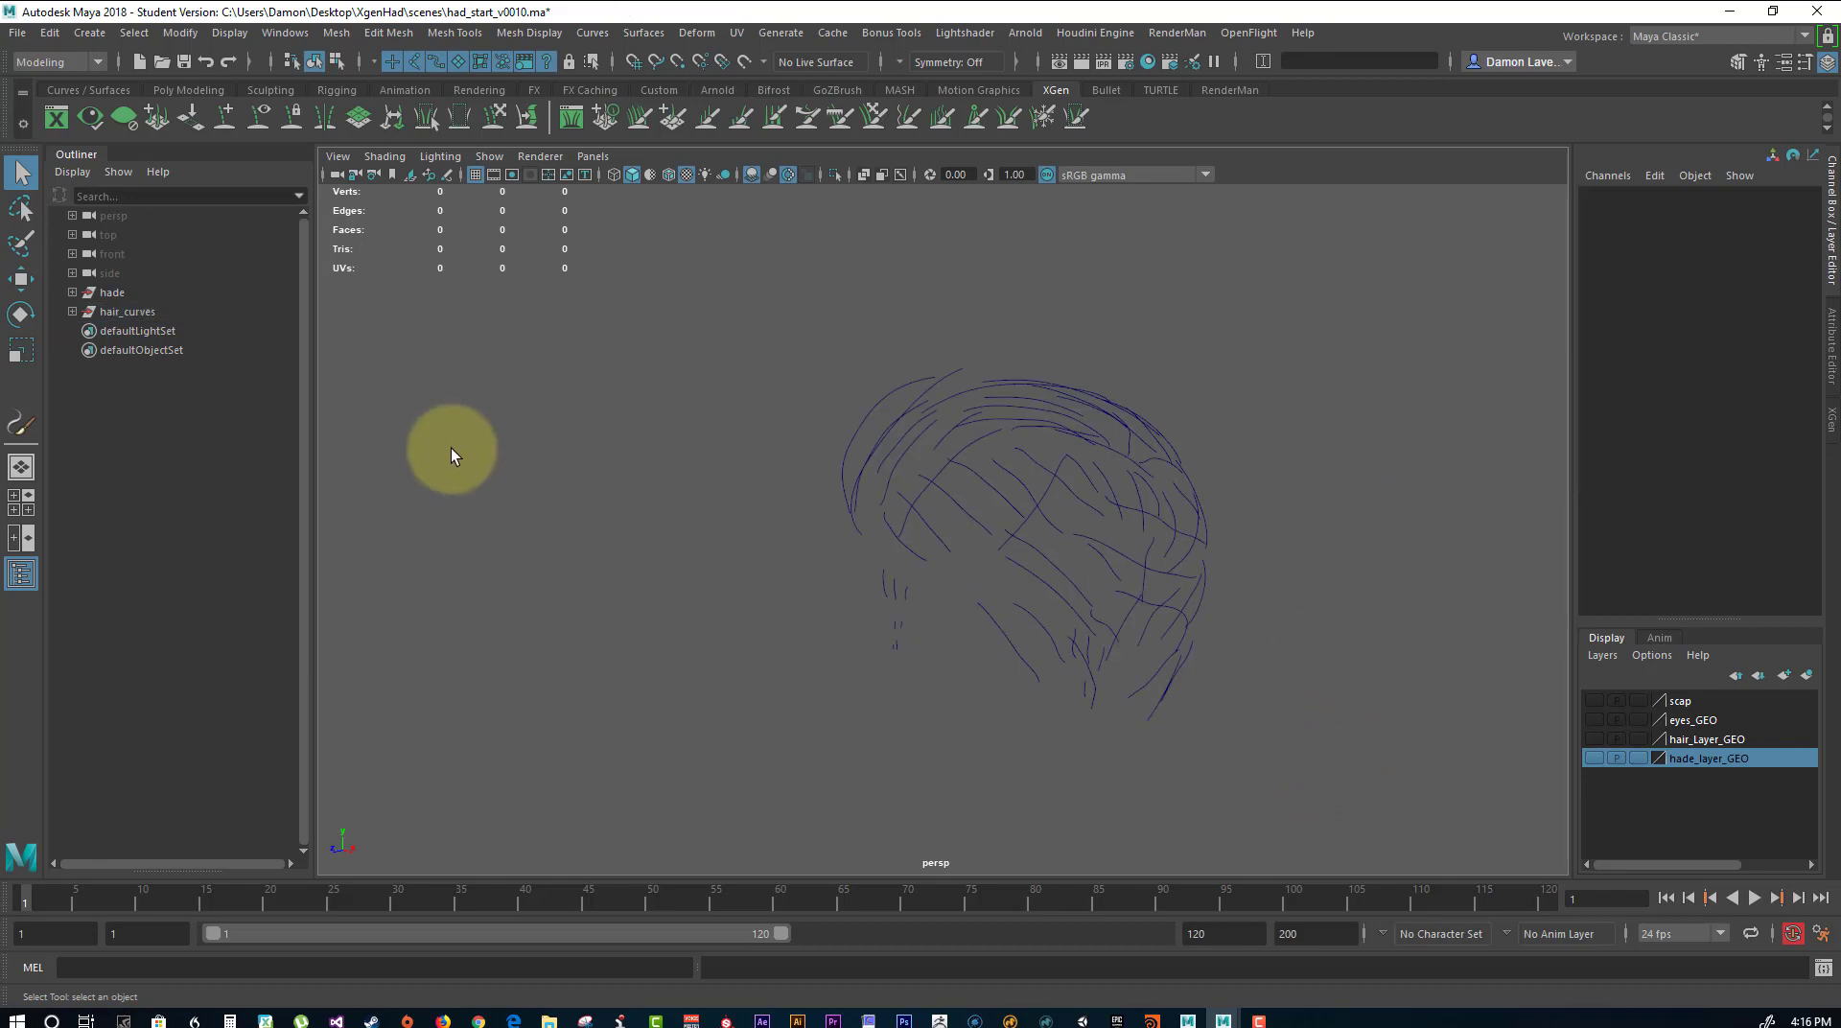
left_click_drag(871, 527, 787, 462, "alt")
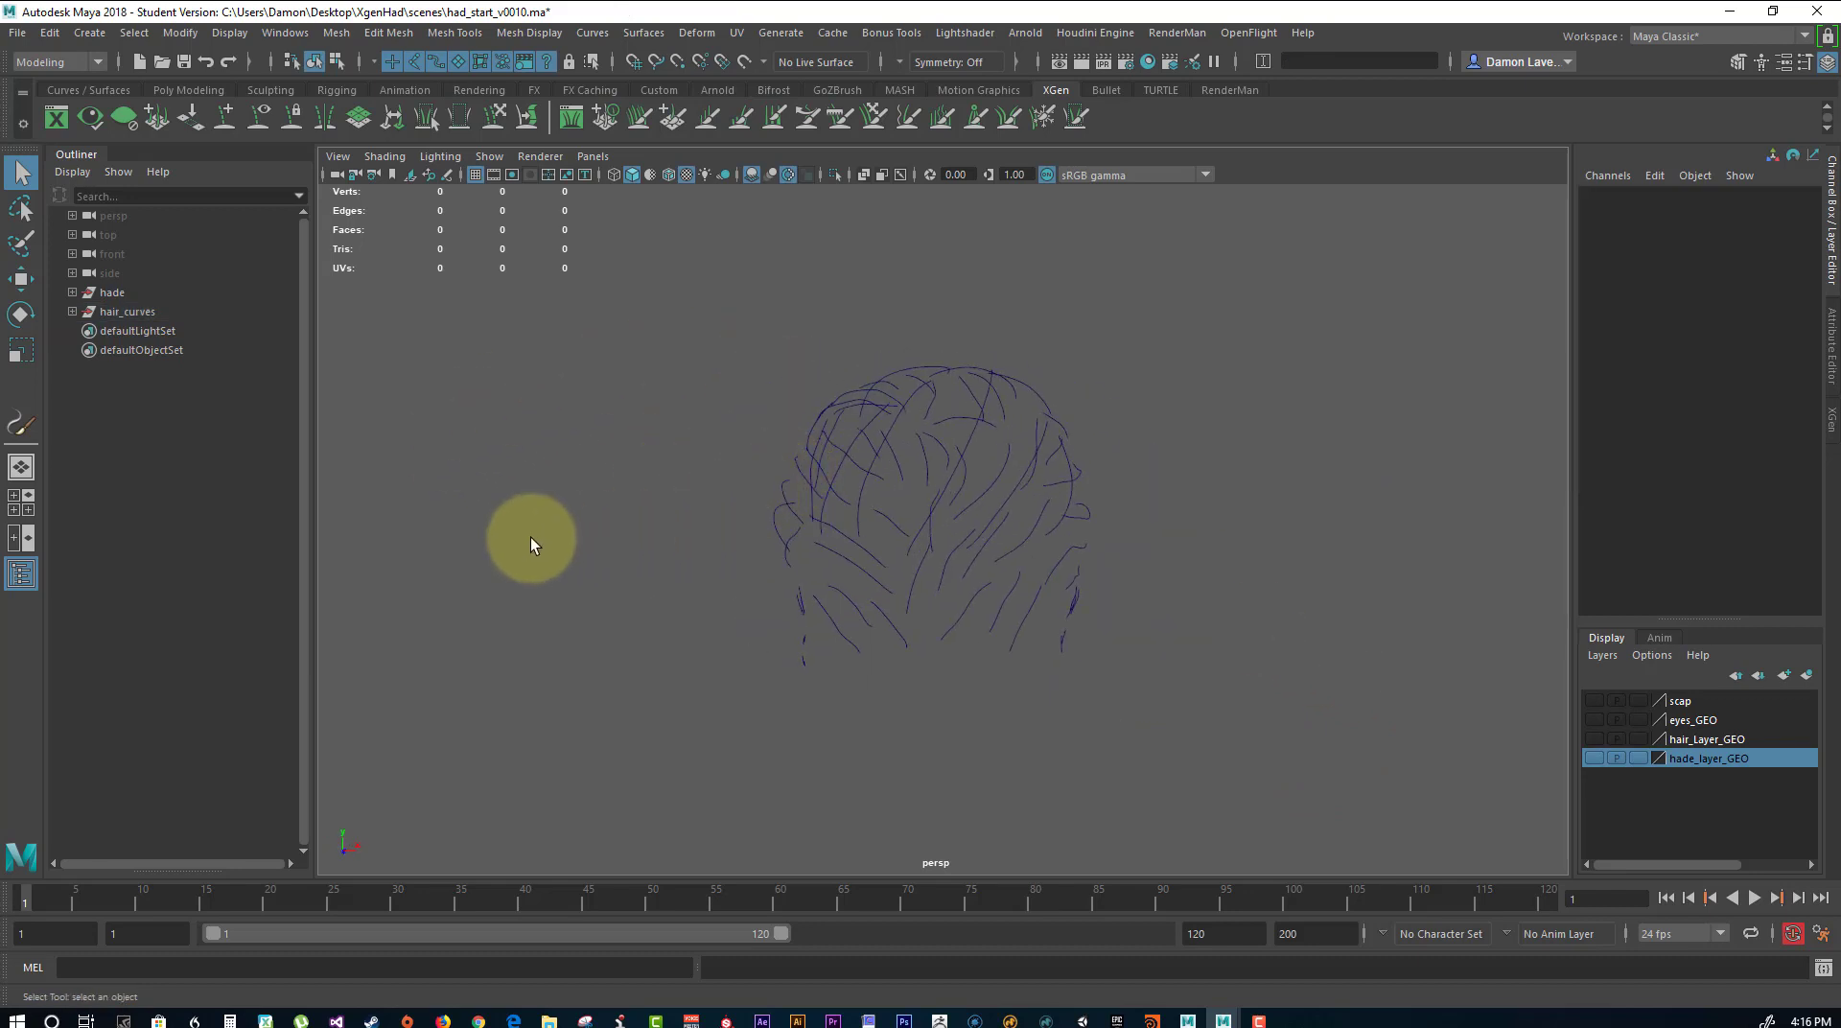
left_click_drag(1041, 619, 895, 682, "alt")
middle_click_drag(1033, 688, 911, 623, "alt")
right_click_drag(921, 625, 1040, 670, "alt")
Show the hade_layer_GEO and hair_Layer_GEO display layers and compare the curves with the hair and head geometry.
left_click(1593, 758)
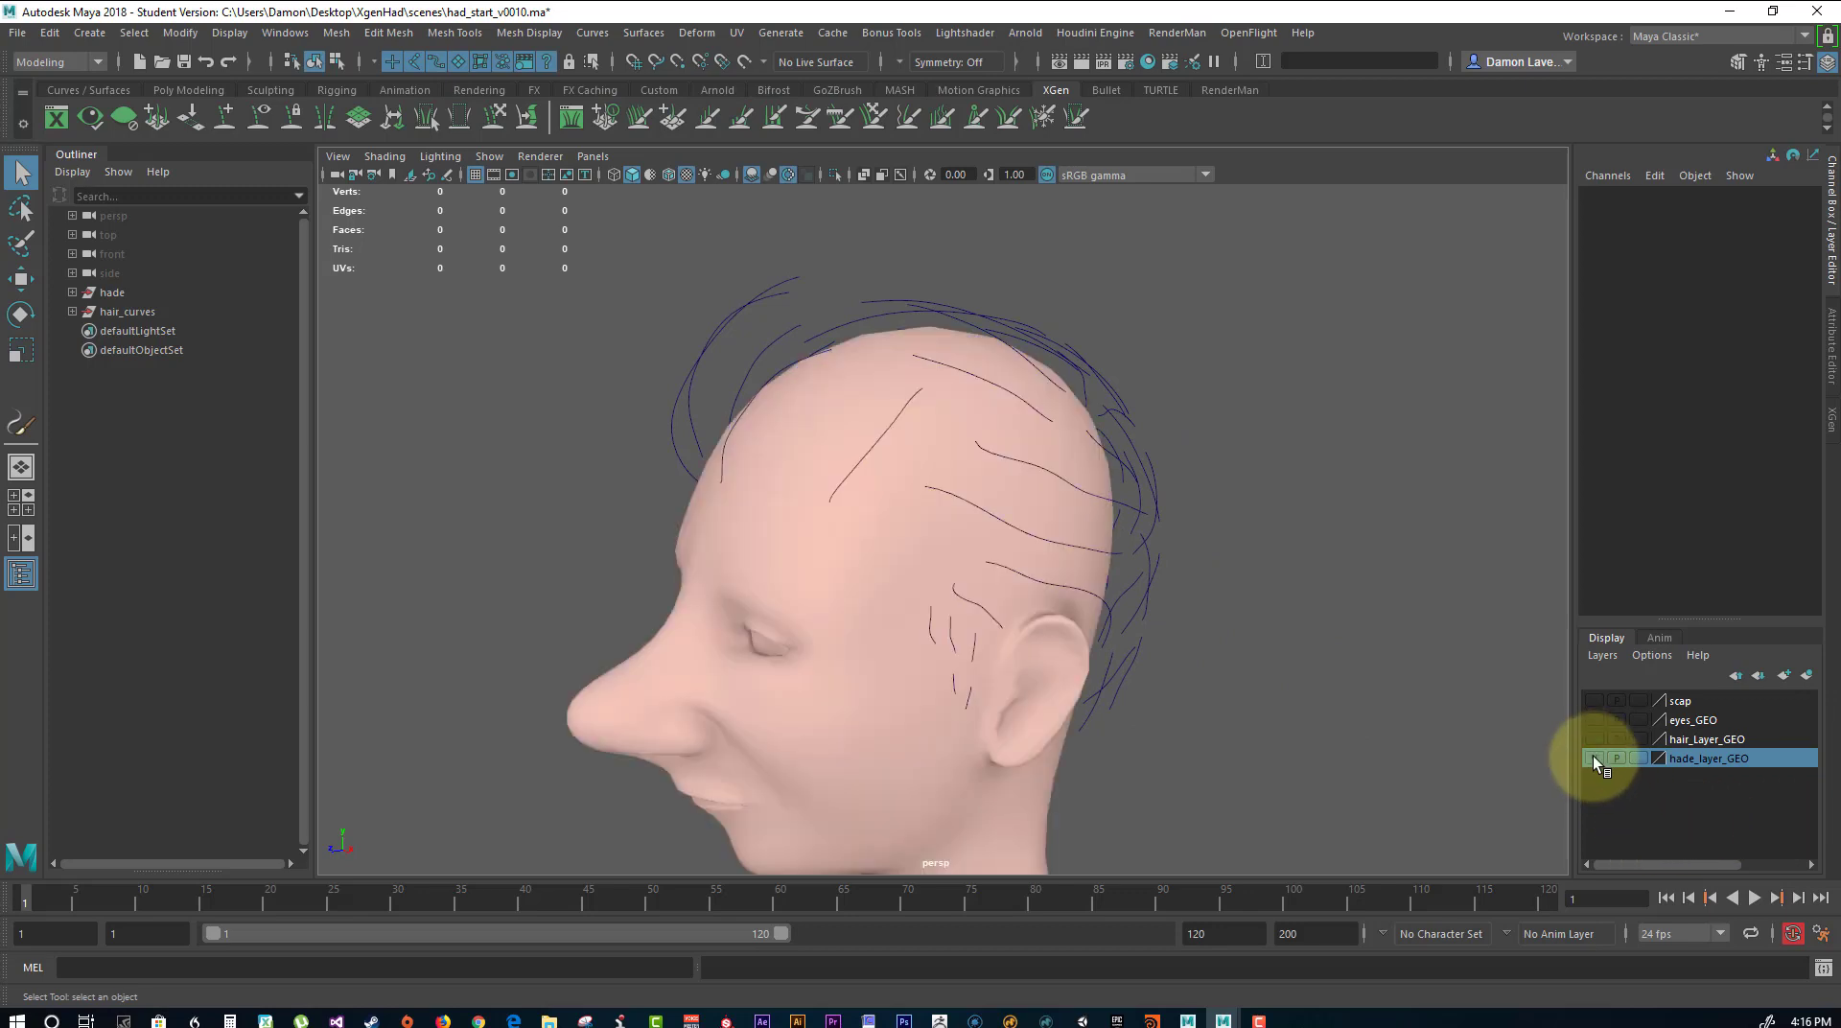
left_click(1593, 739)
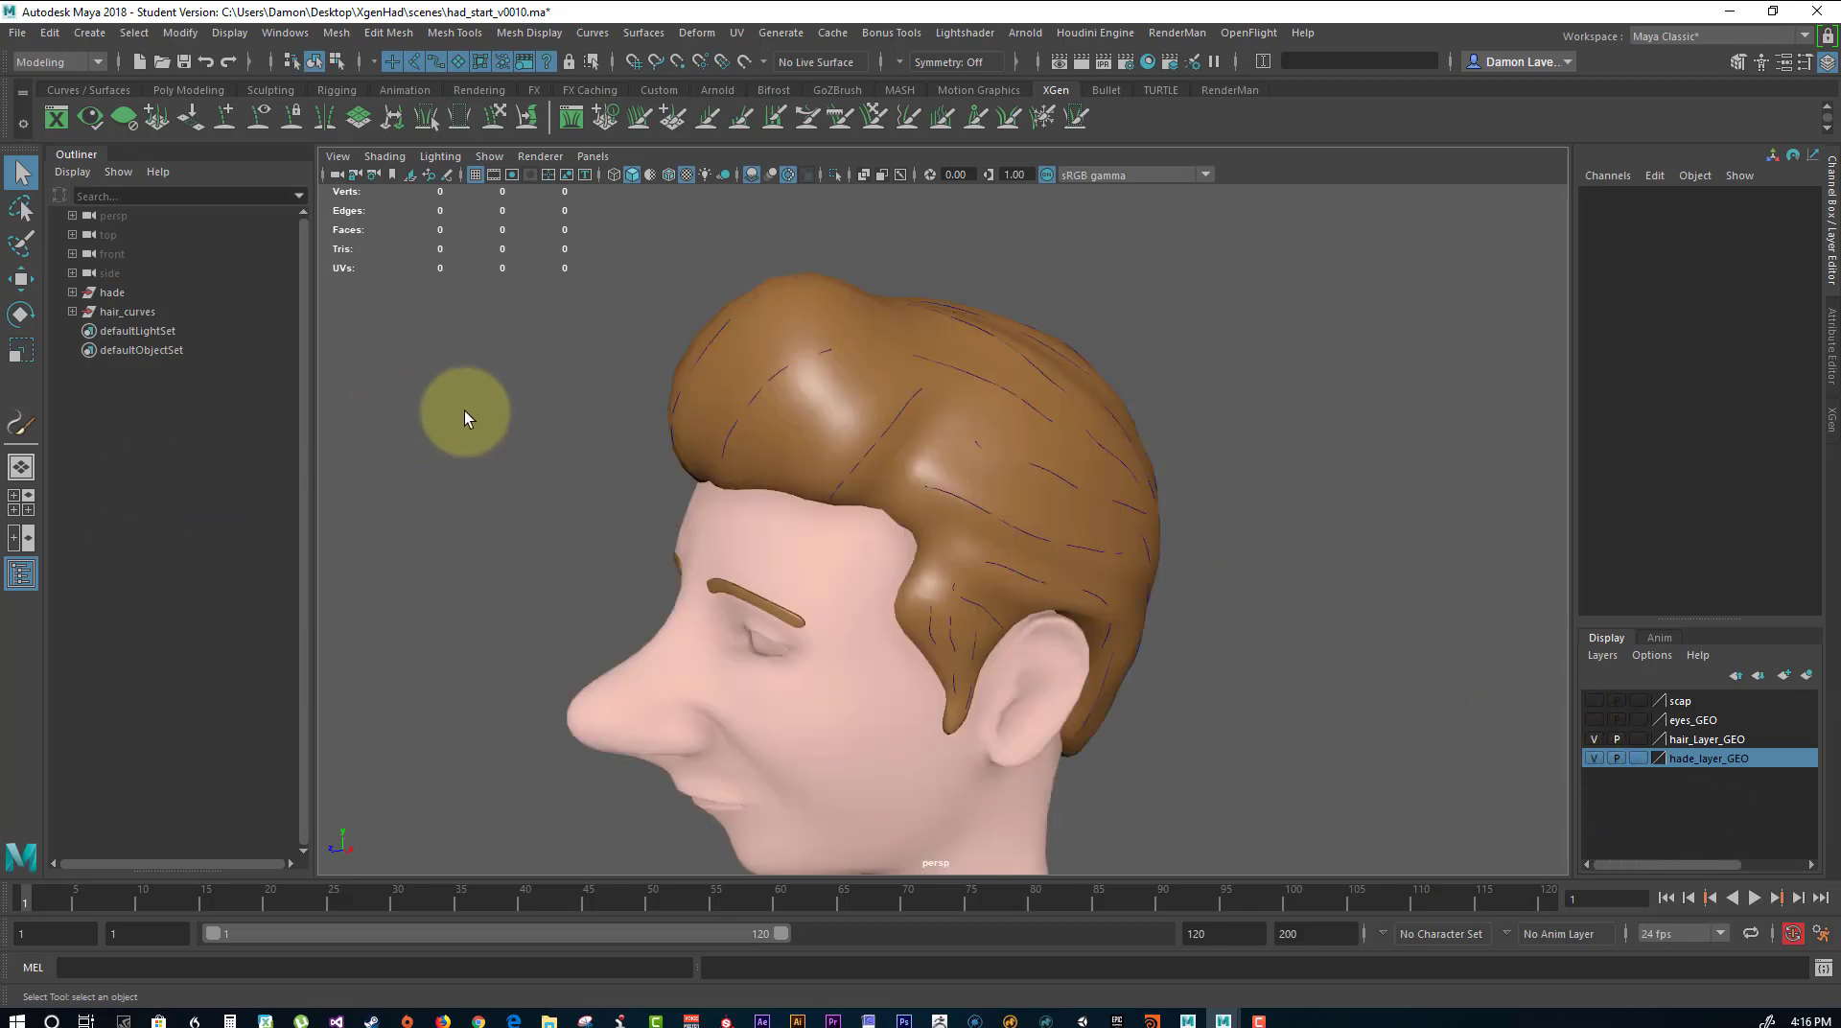
left_click_drag(464, 410, 906, 479, "alt")
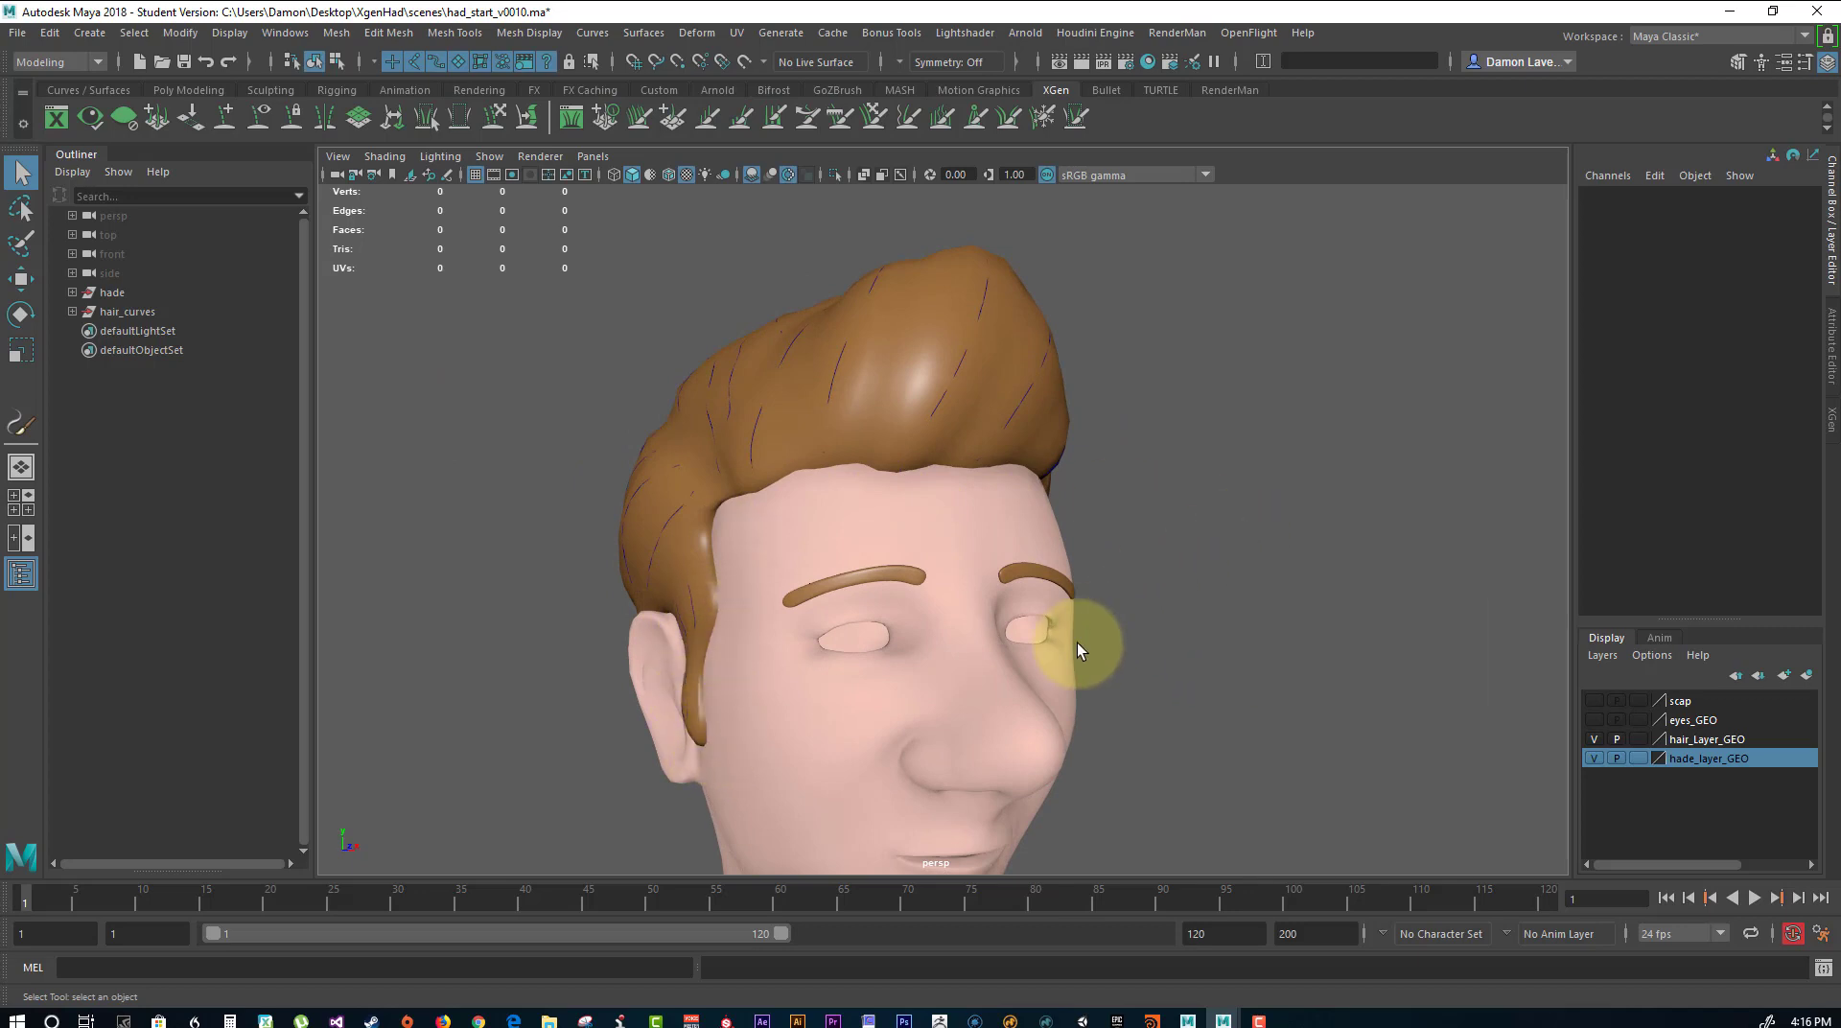
left_click_drag(1078, 649, 941, 602, "alt")
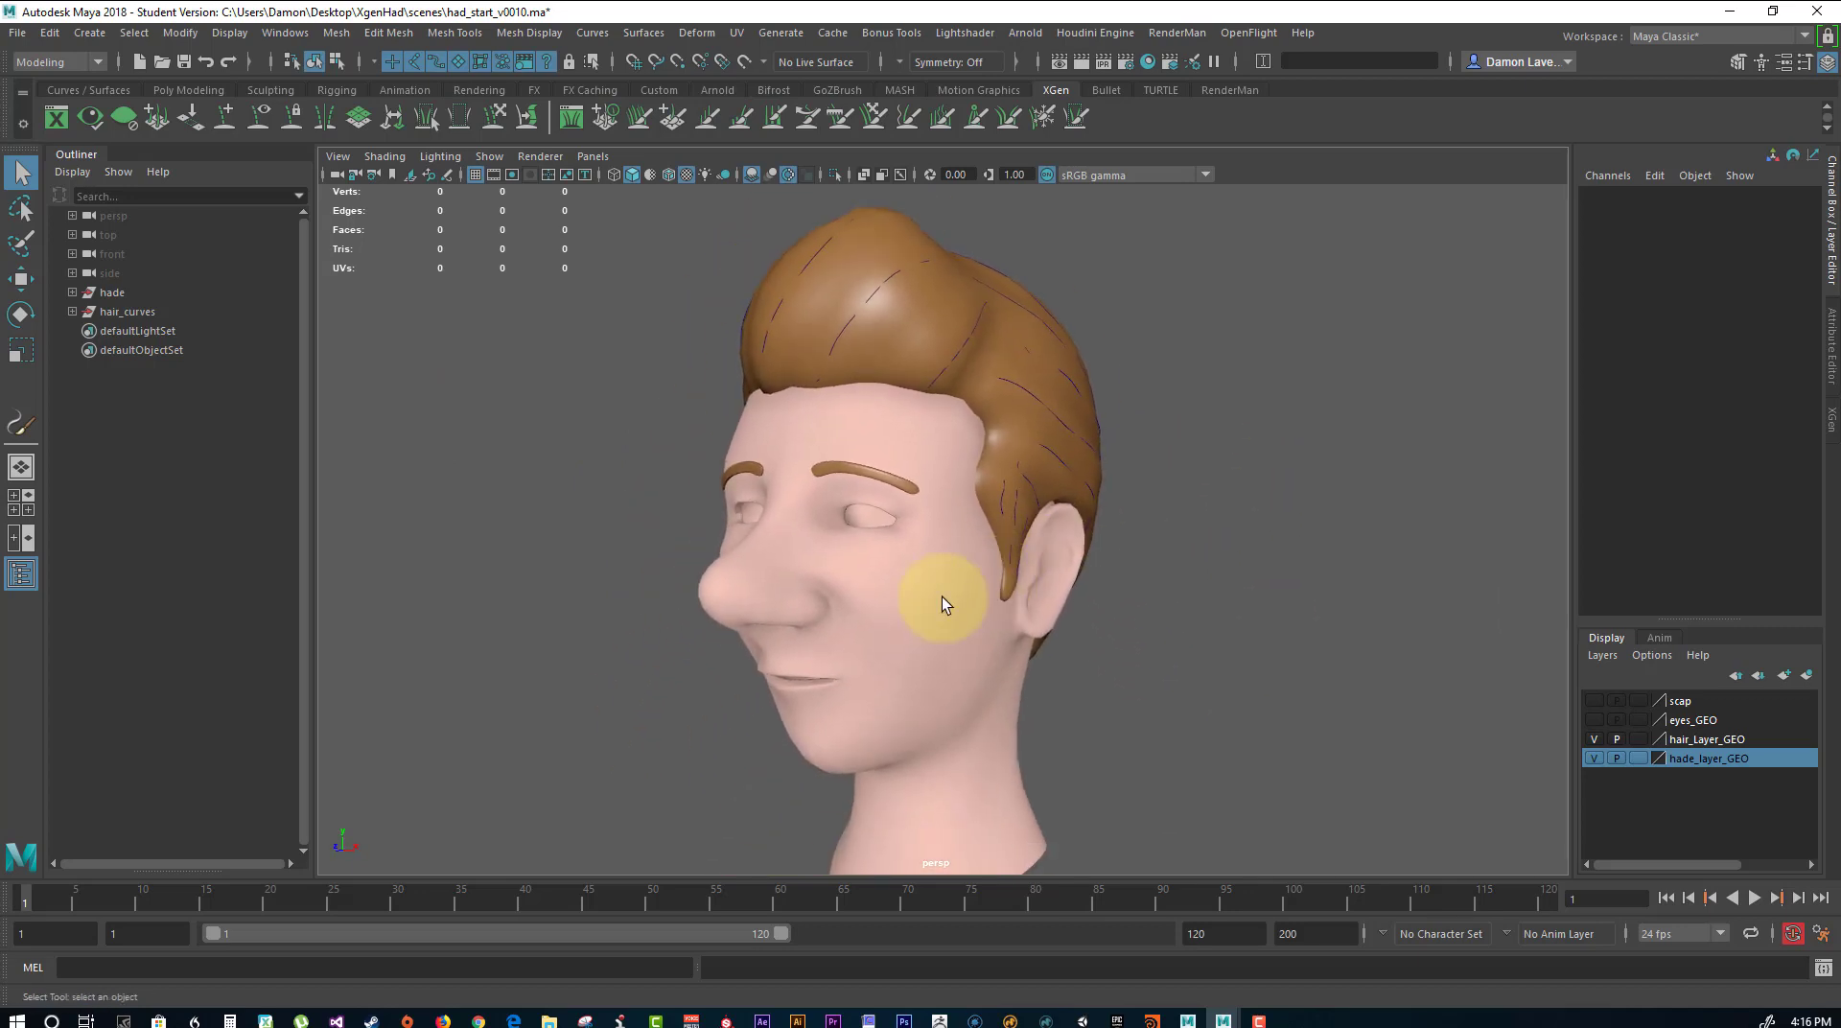
left_click(942, 599)
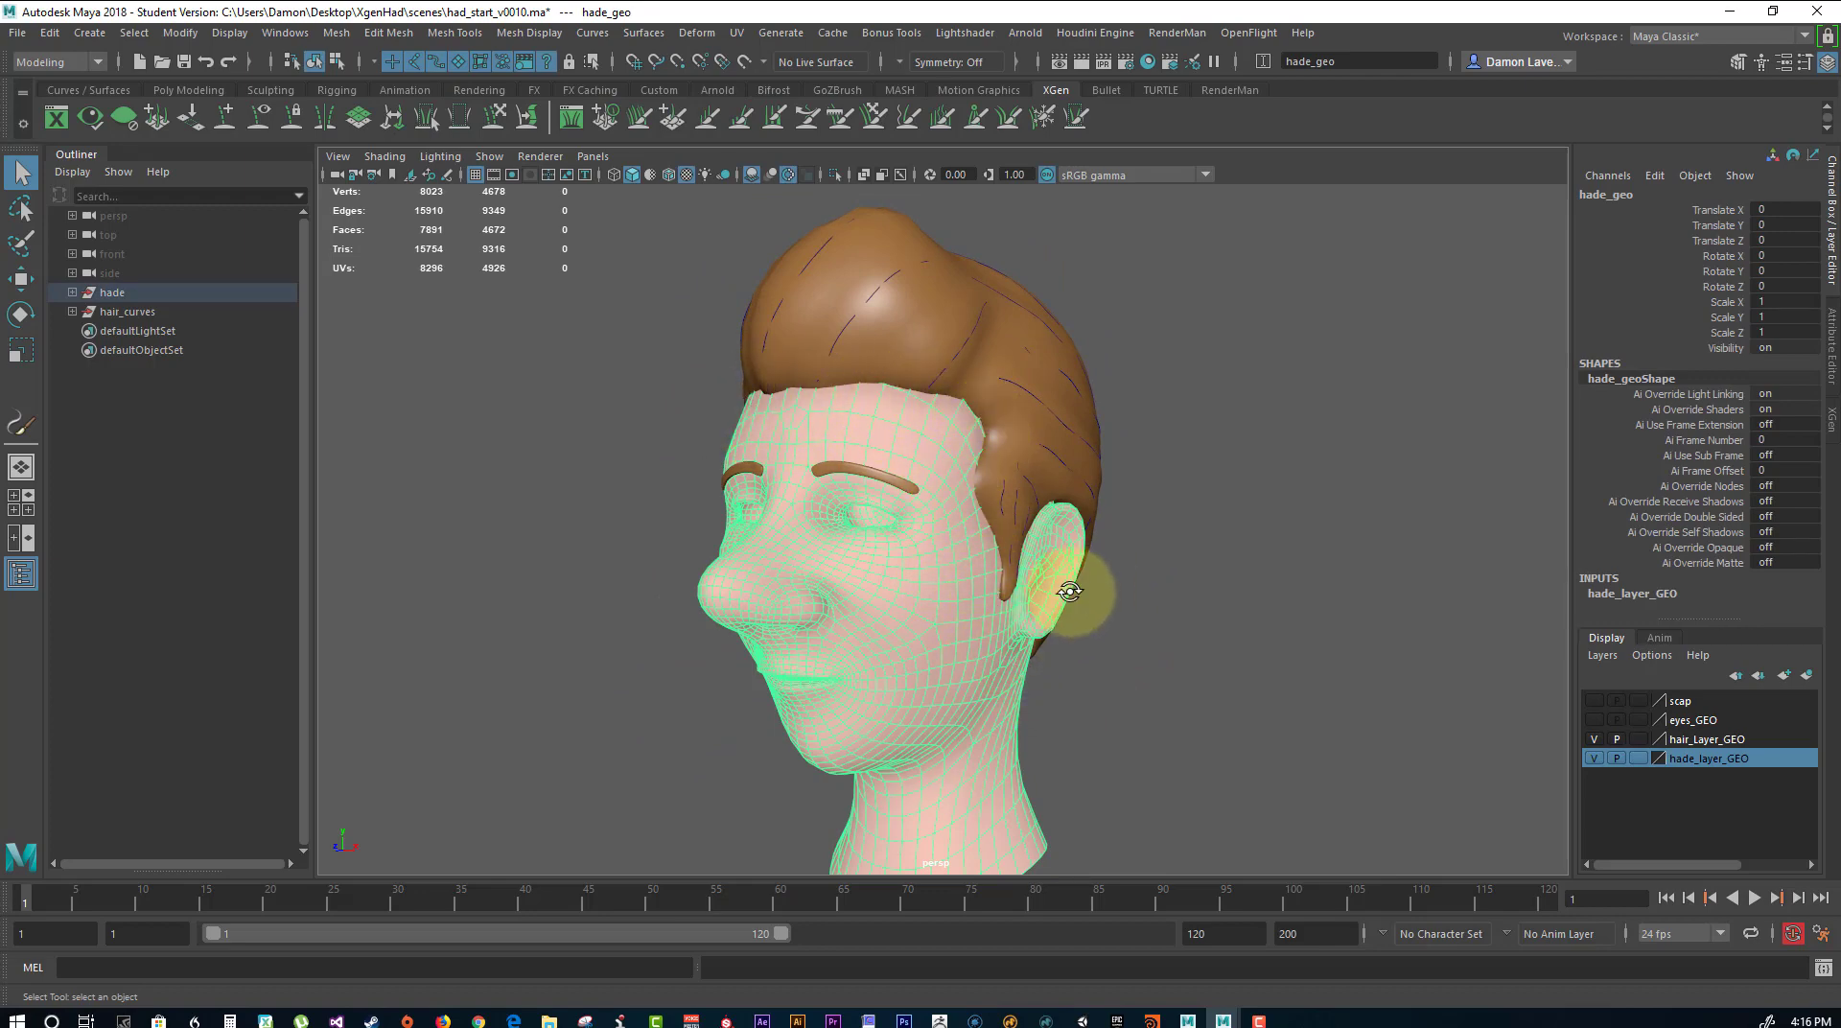
left_click_drag(1070, 592, 809, 529, "alt")
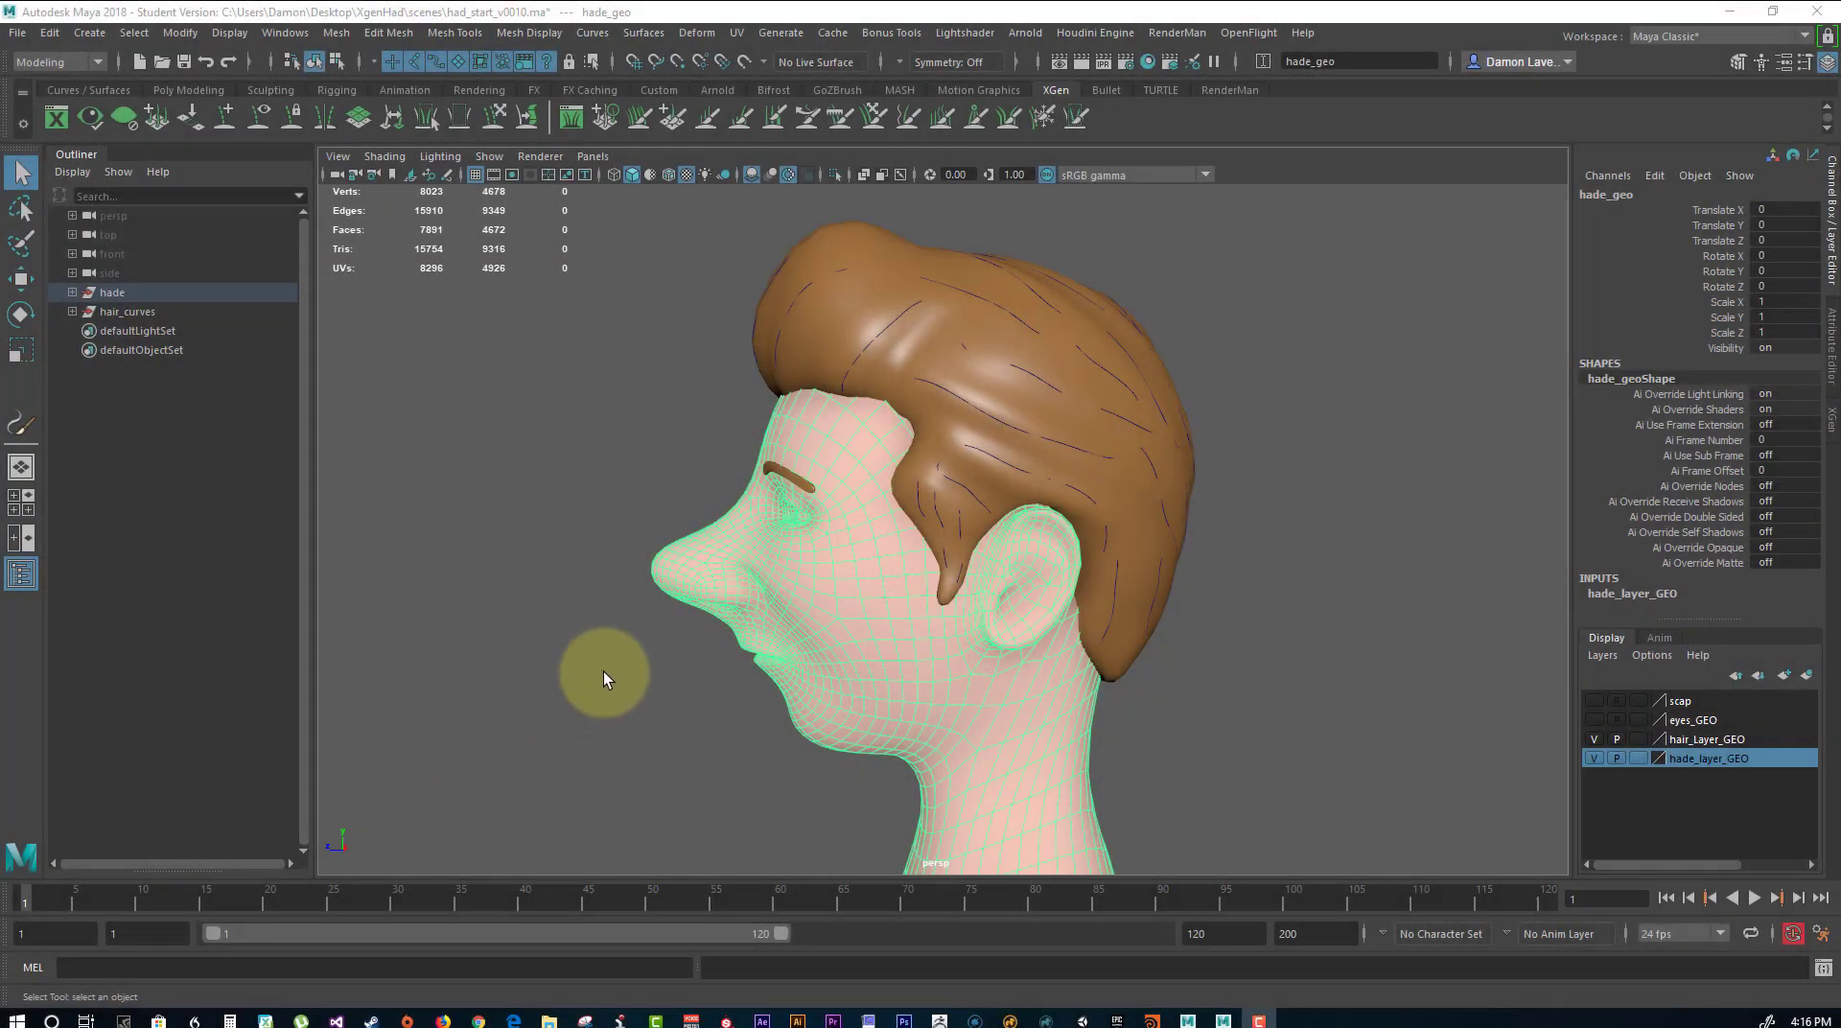
left_click_drag(547, 481, 1097, 445, "alt")
left_click(1285, 458)
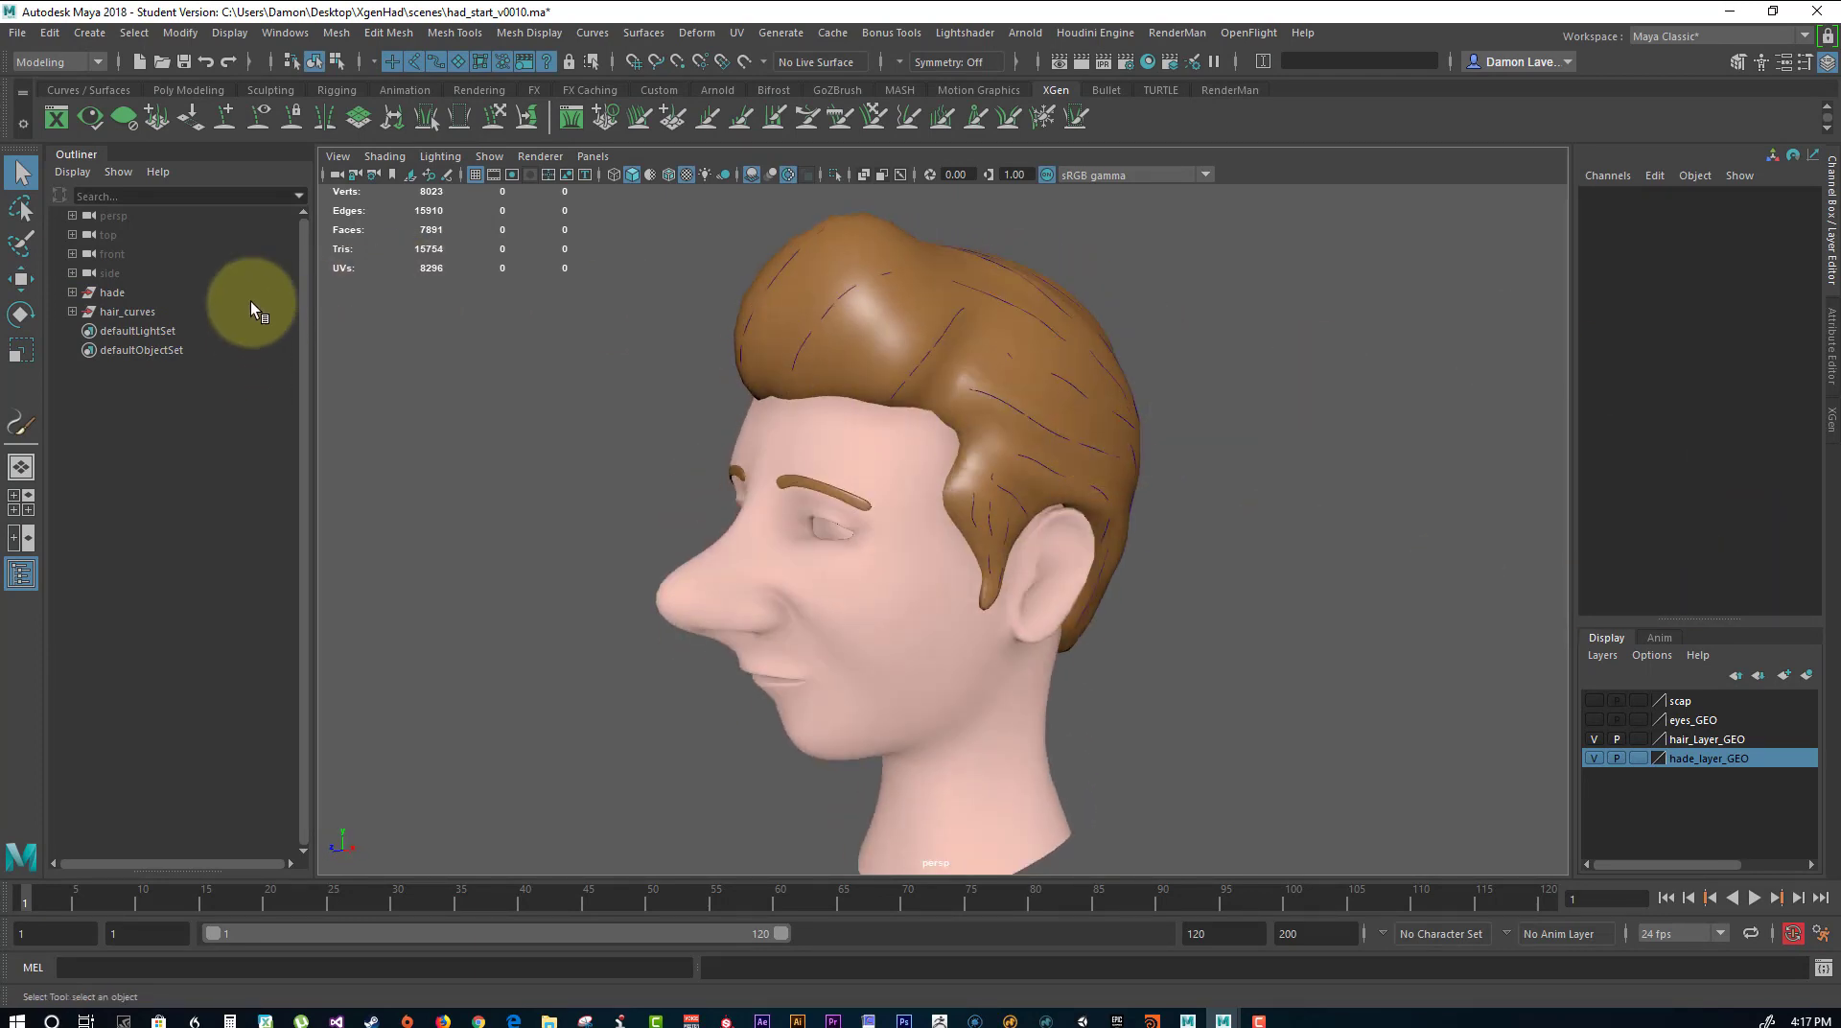
left_click_drag(1211, 567, 1218, 573, "alt")
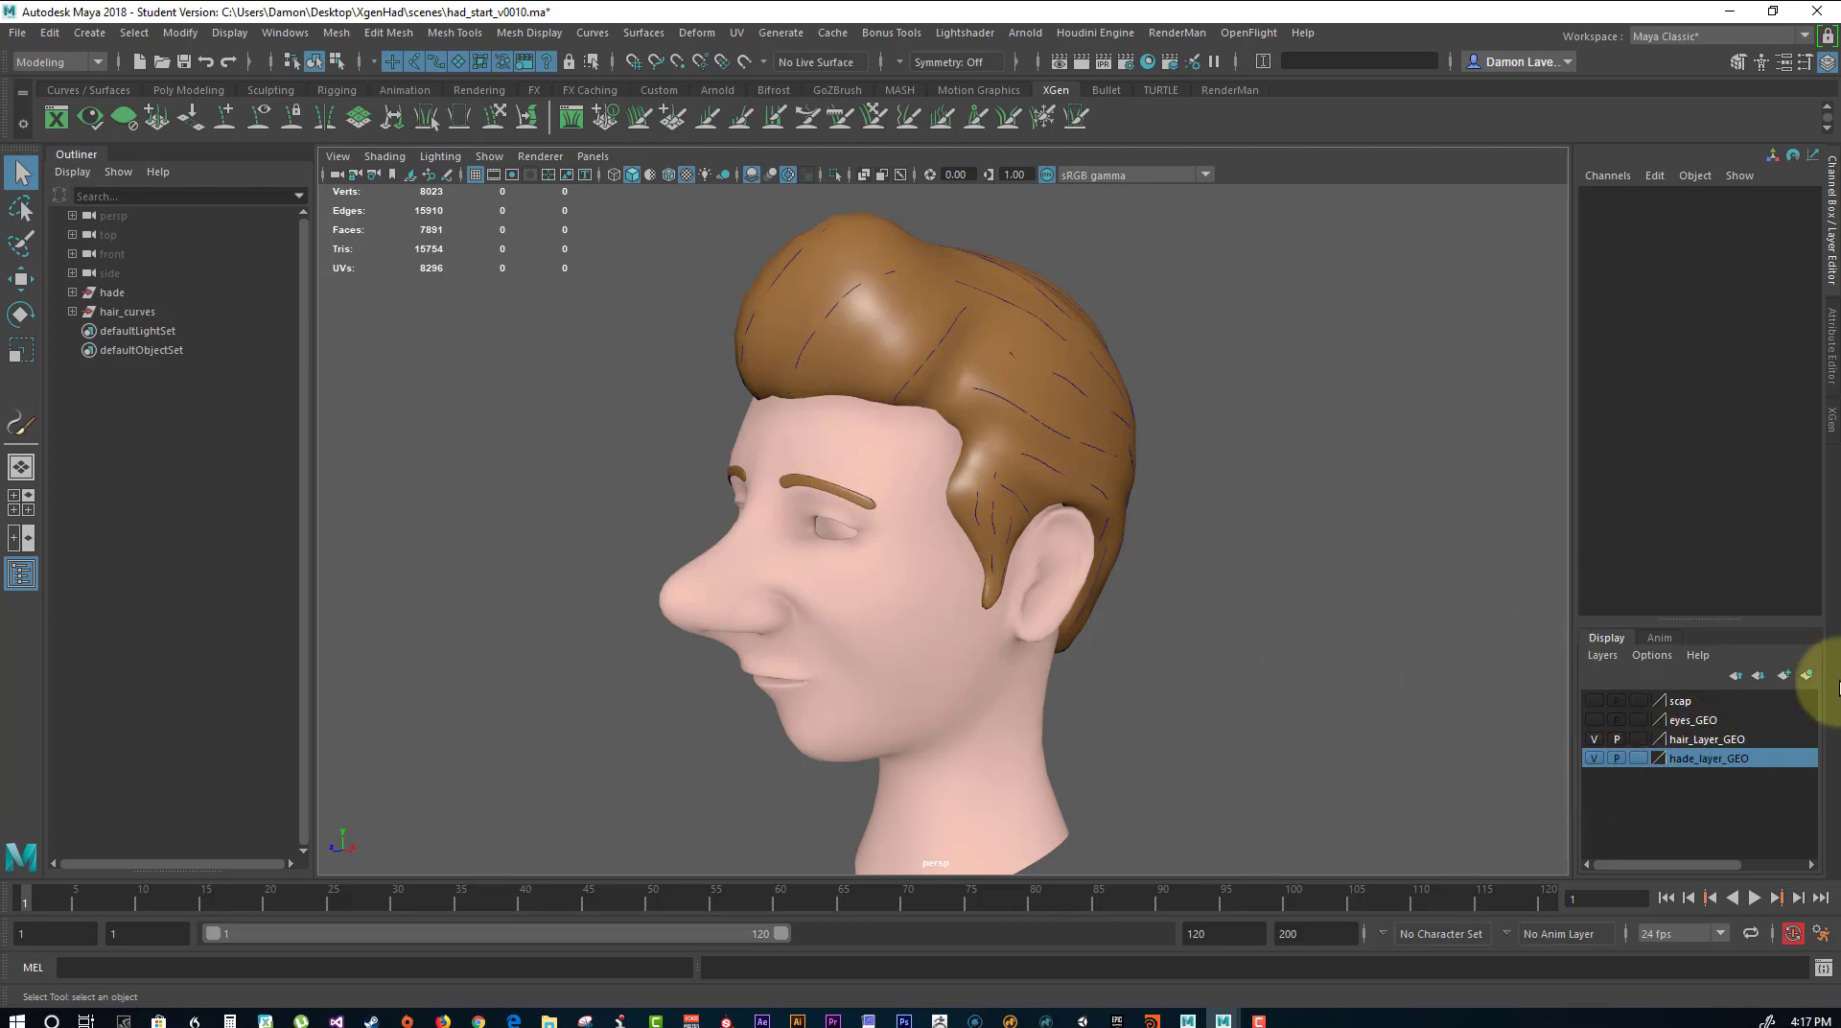
Show the scap display layer, hide hade_layer_GEO and hair_Layer_GEO, and select the scalp mesh.
left_click(1594, 700)
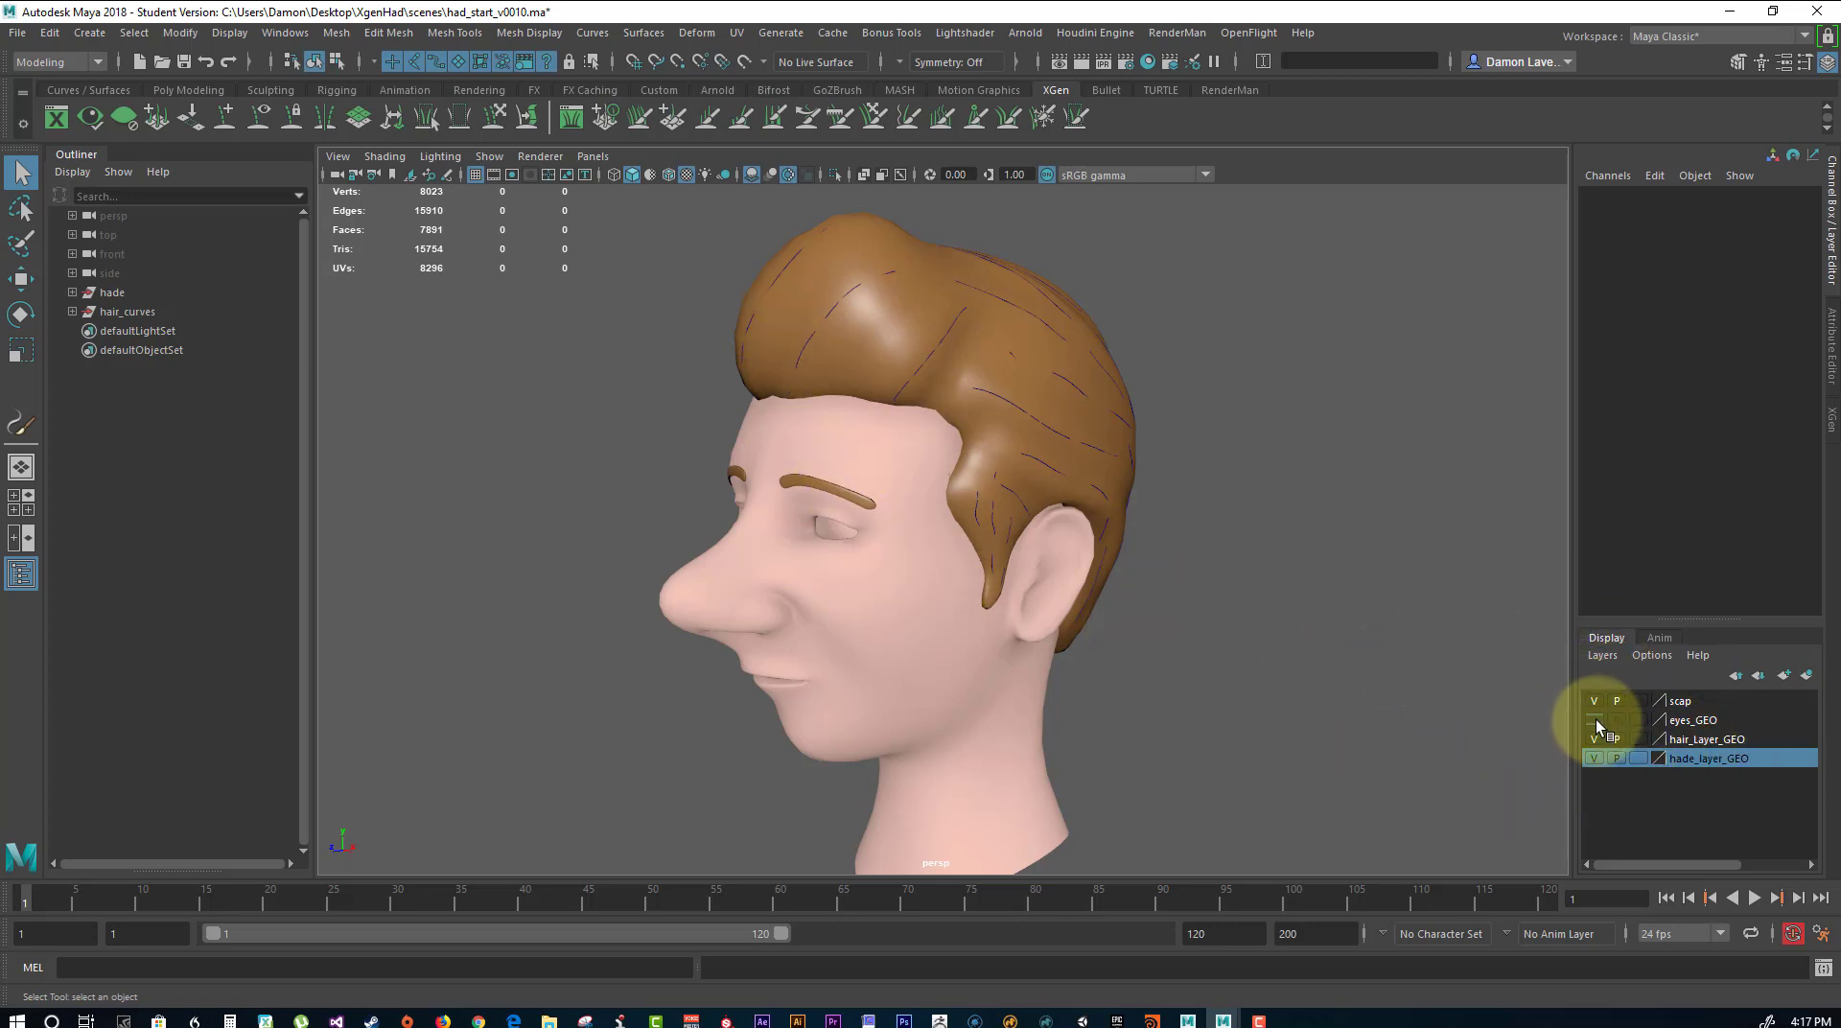
left_click(1588, 757)
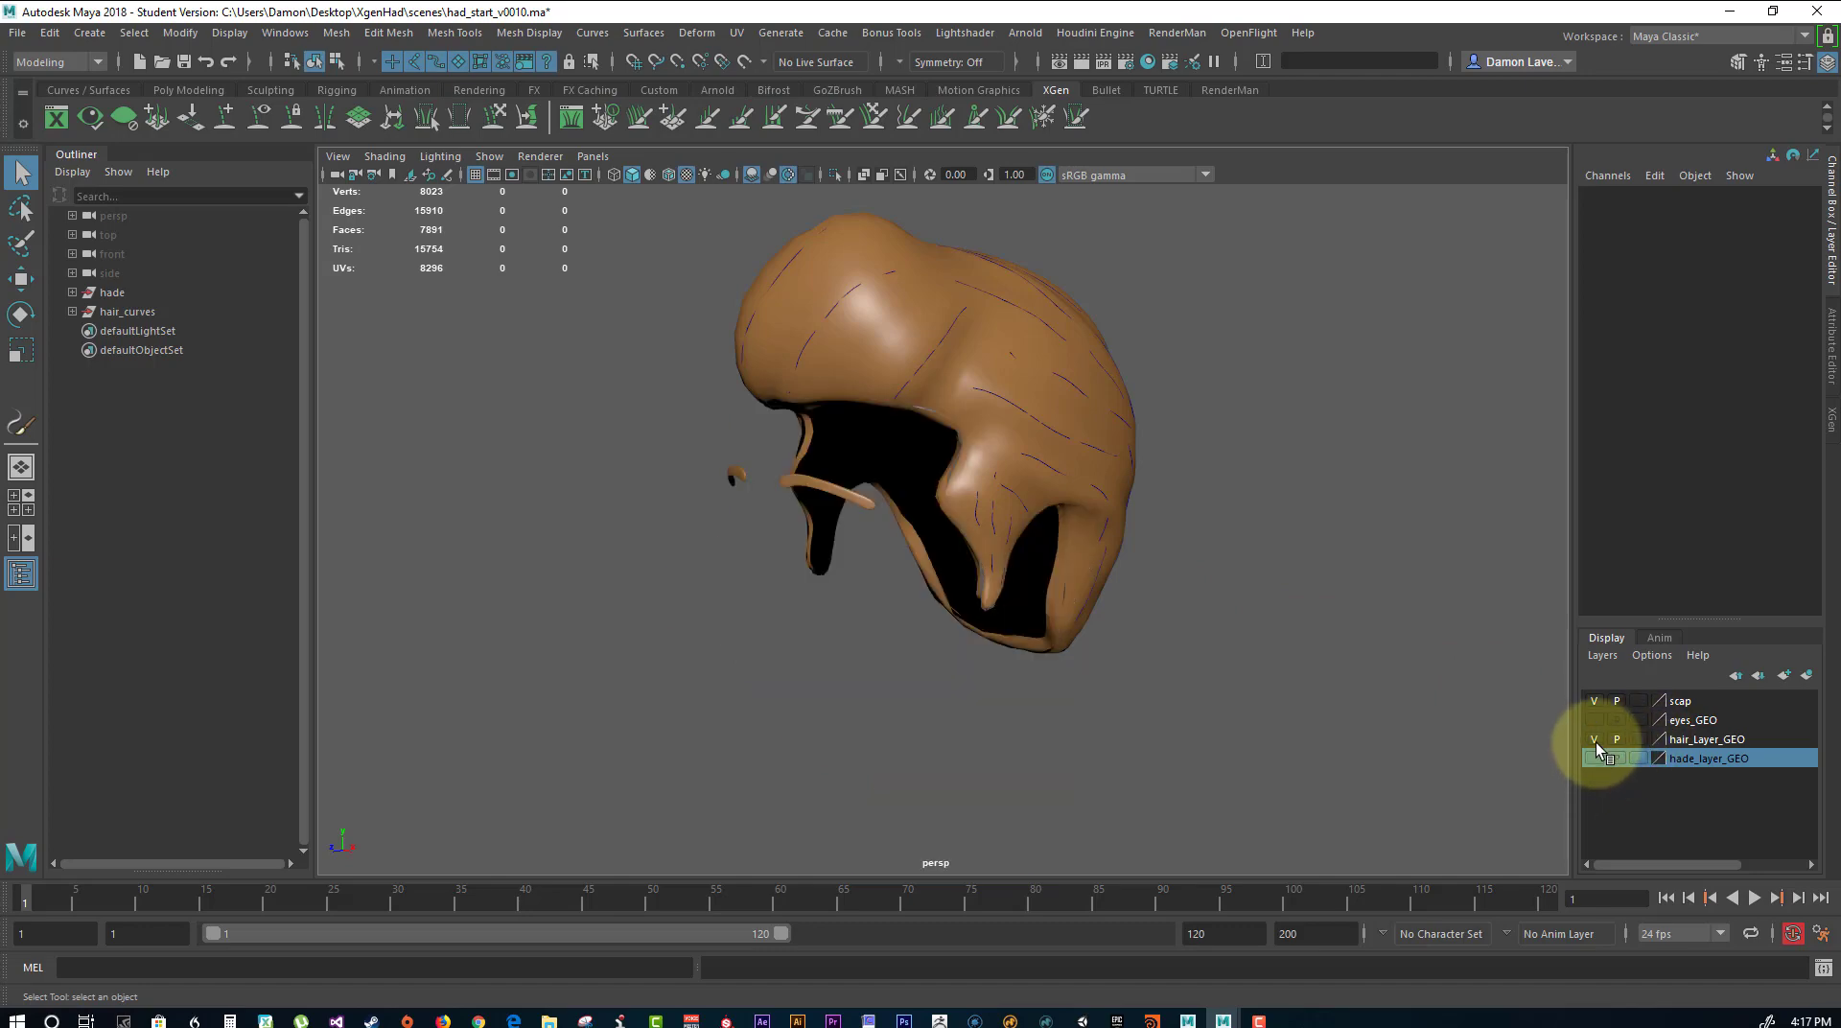
left_click(1596, 739)
left_click_drag(1285, 643, 950, 370, "alt")
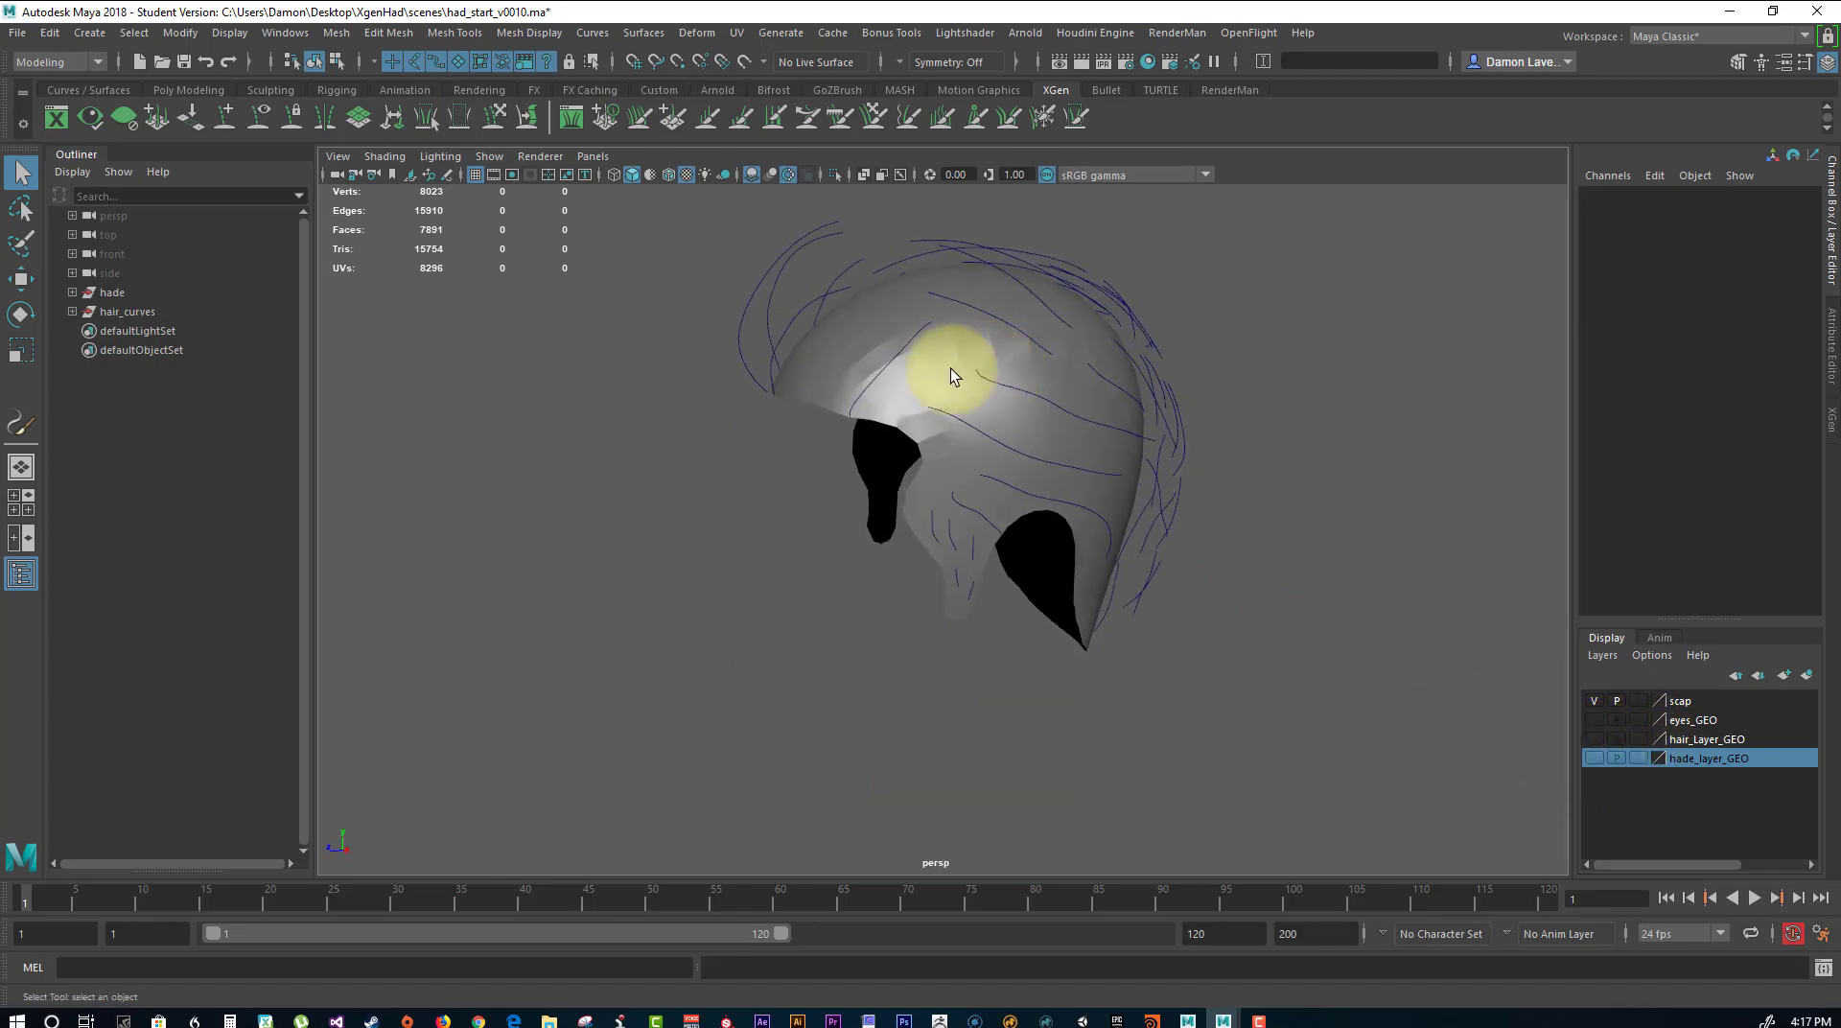
left_click(949, 370)
left_click_drag(1068, 362, 1257, 368, "alt")
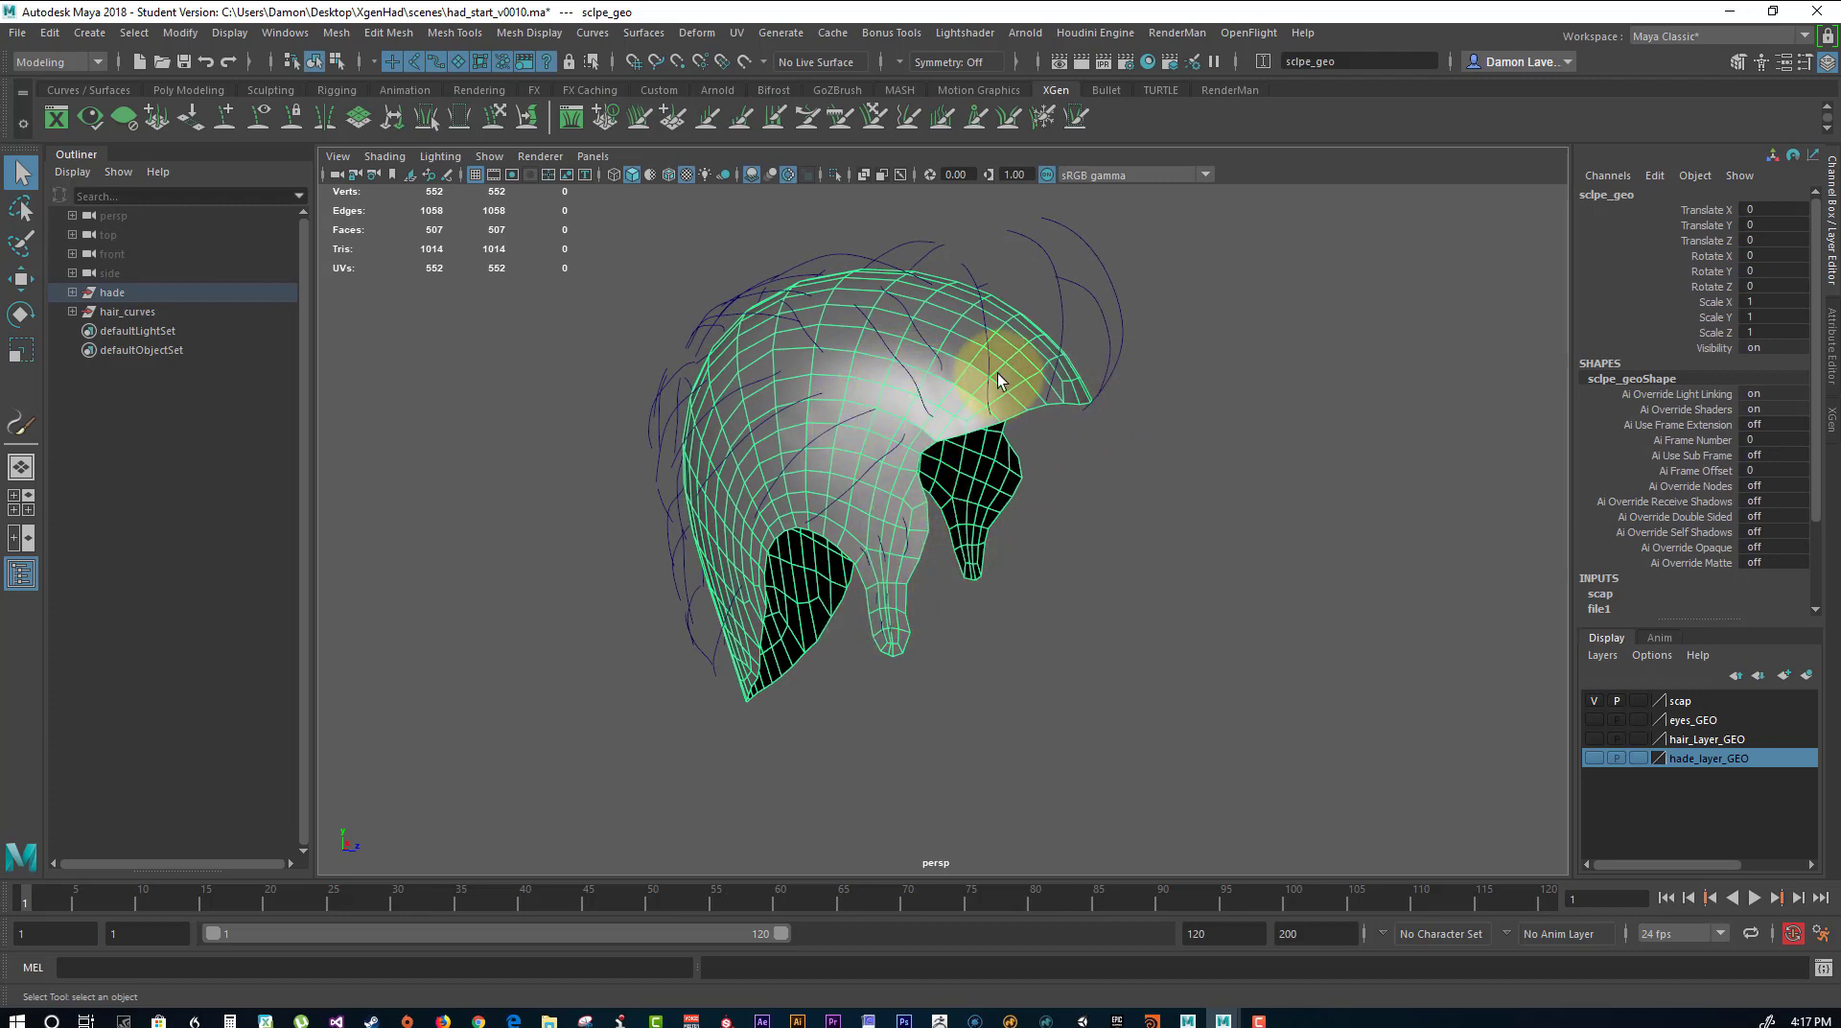
left_click_drag(1253, 427, 1012, 422, "alt")
left_click(1691, 819)
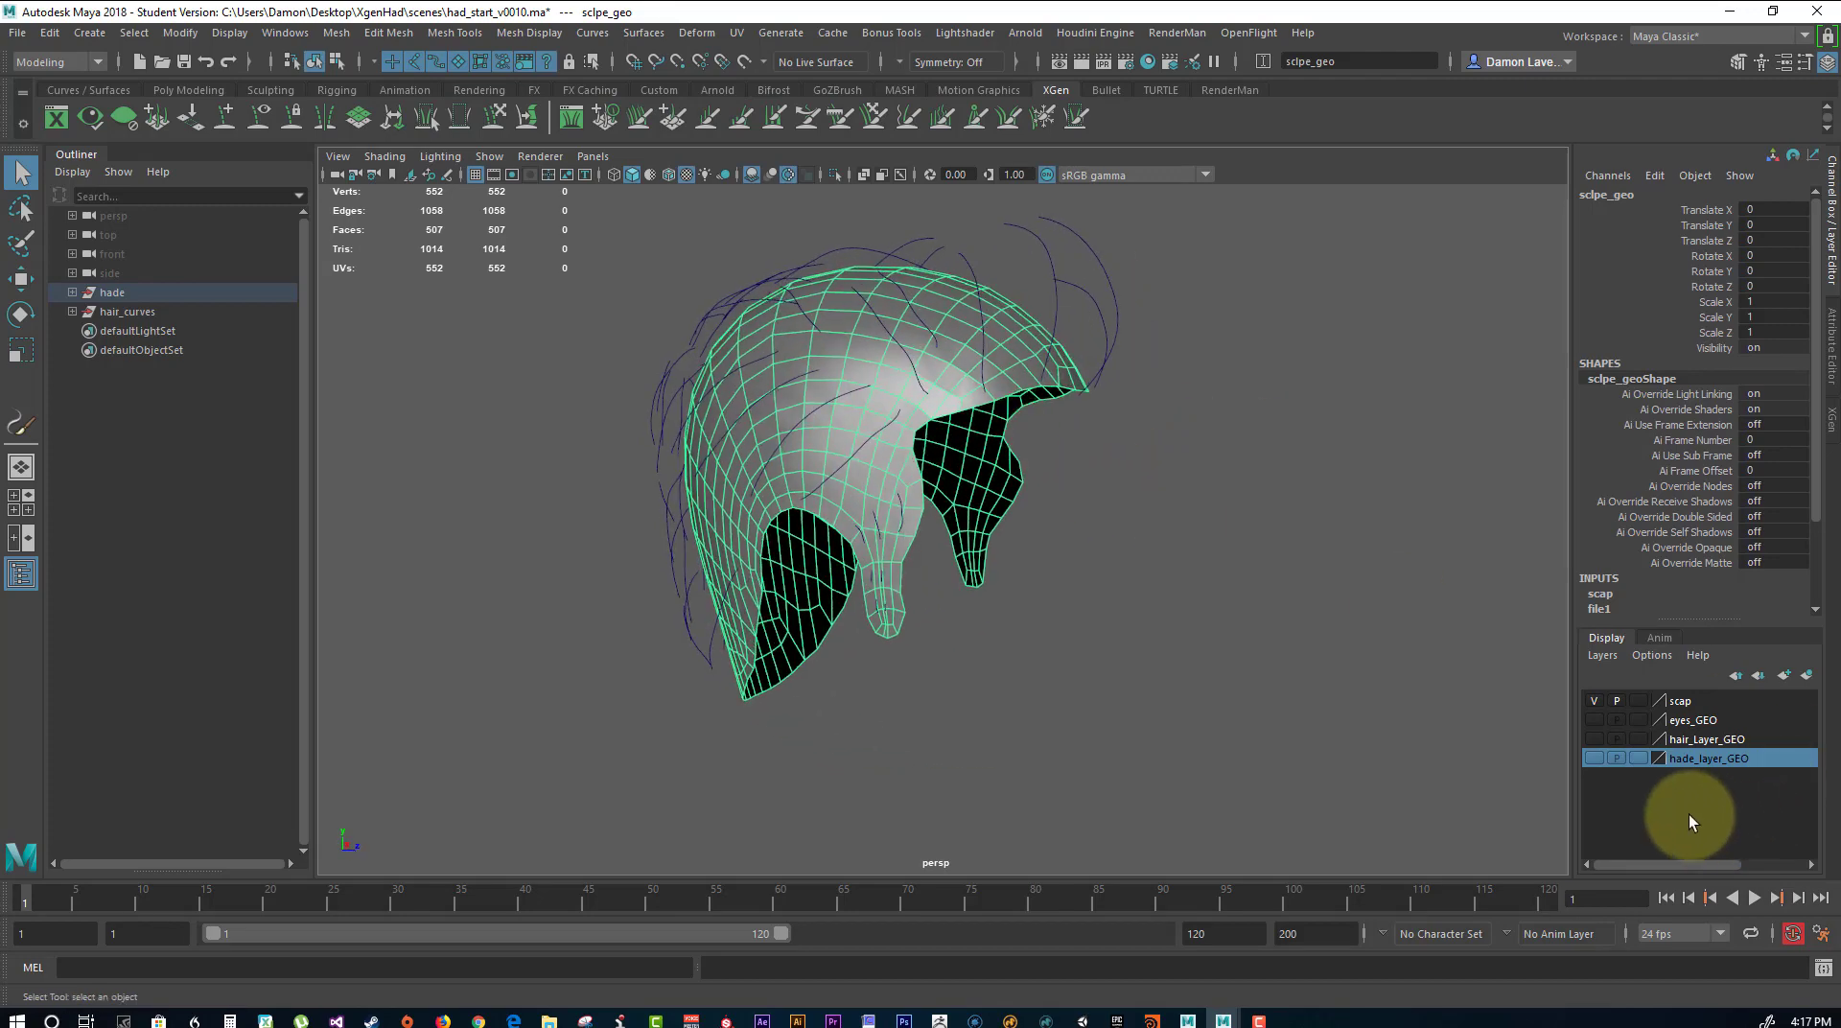
Show the hade_layer_GEO display layer again and examine how the scalp mesh fits the head around the ear and hairline.
left_click(1593, 759)
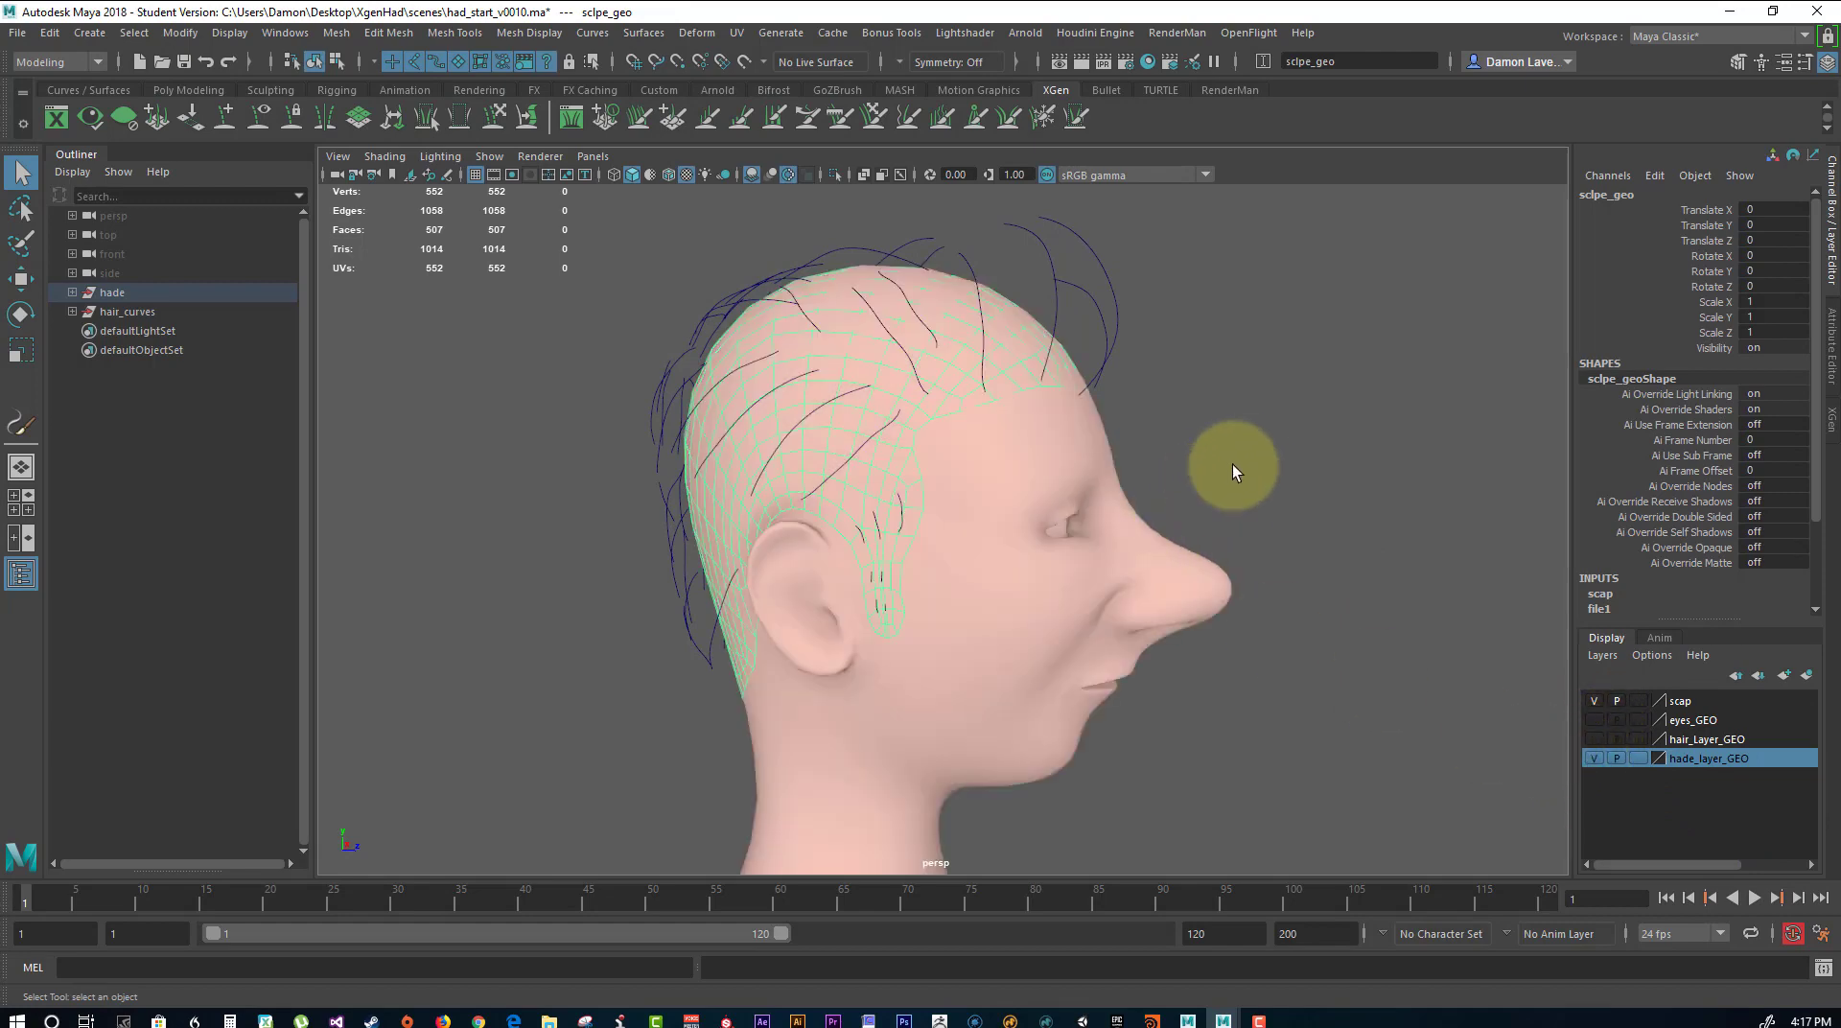
left_click_drag(1233, 464, 1185, 472, "alt")
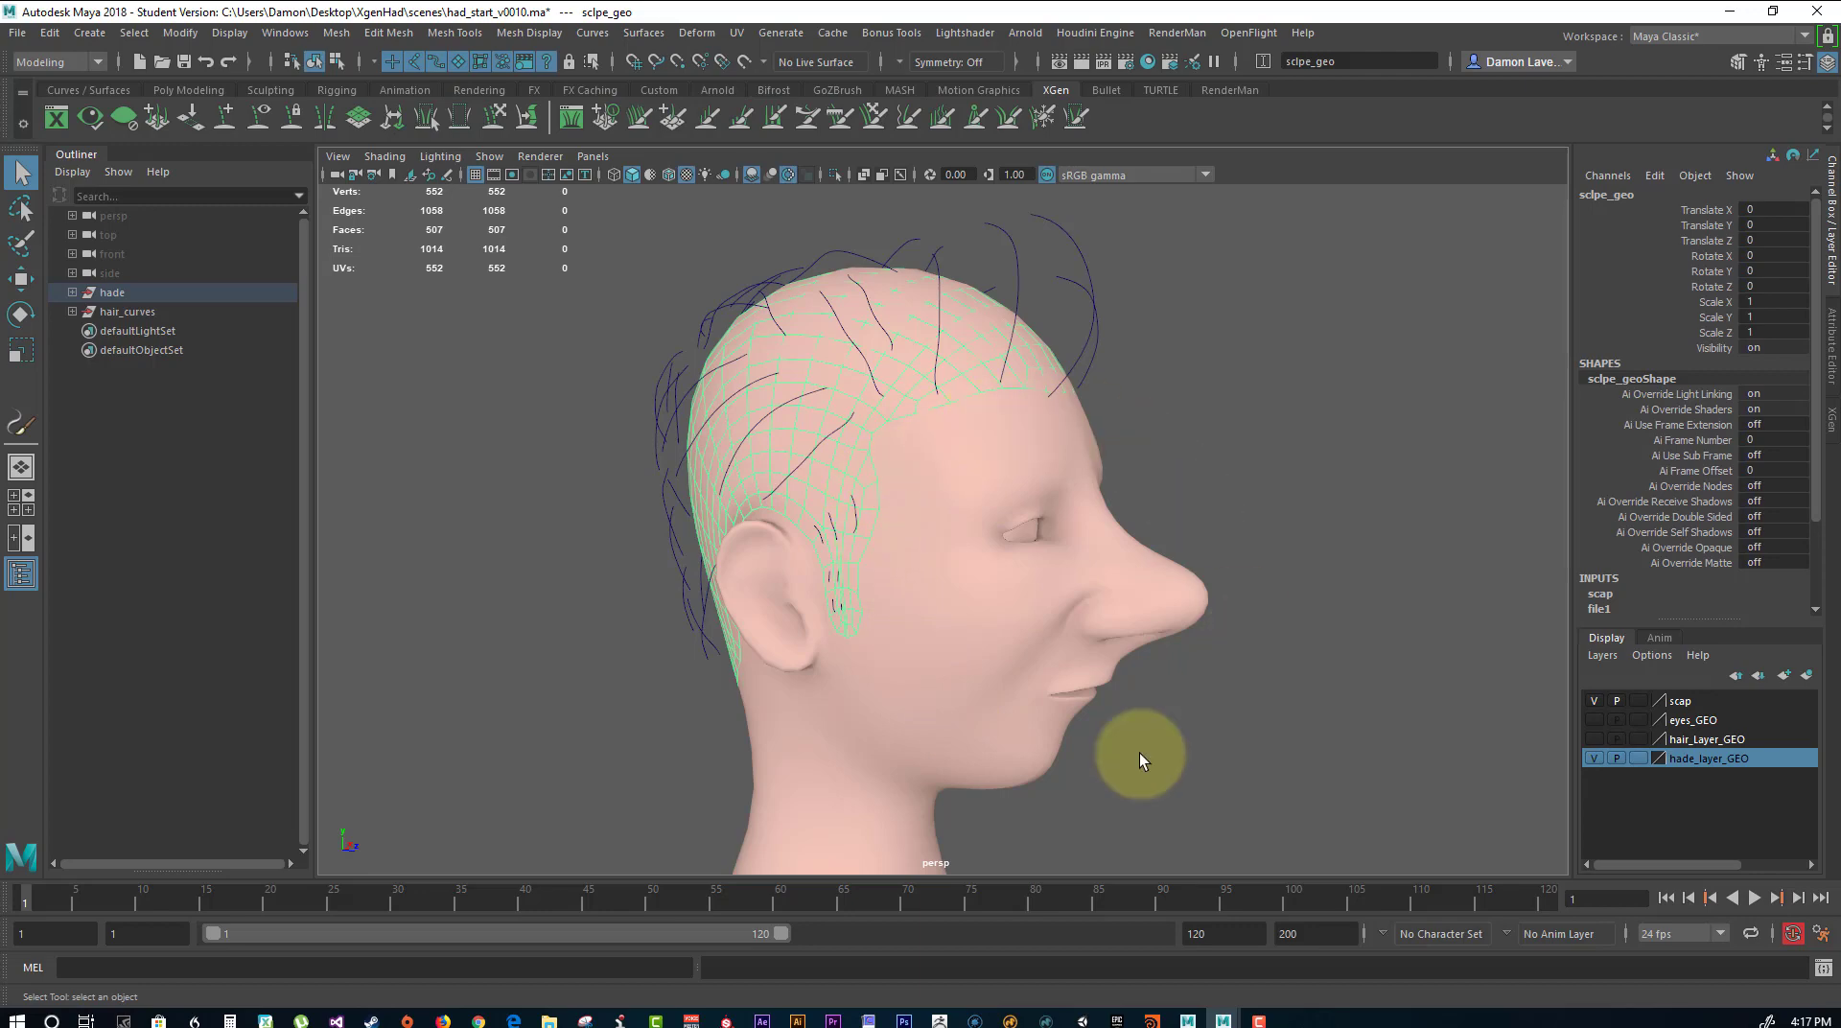
left_click_drag(937, 636, 1100, 630, "alt")
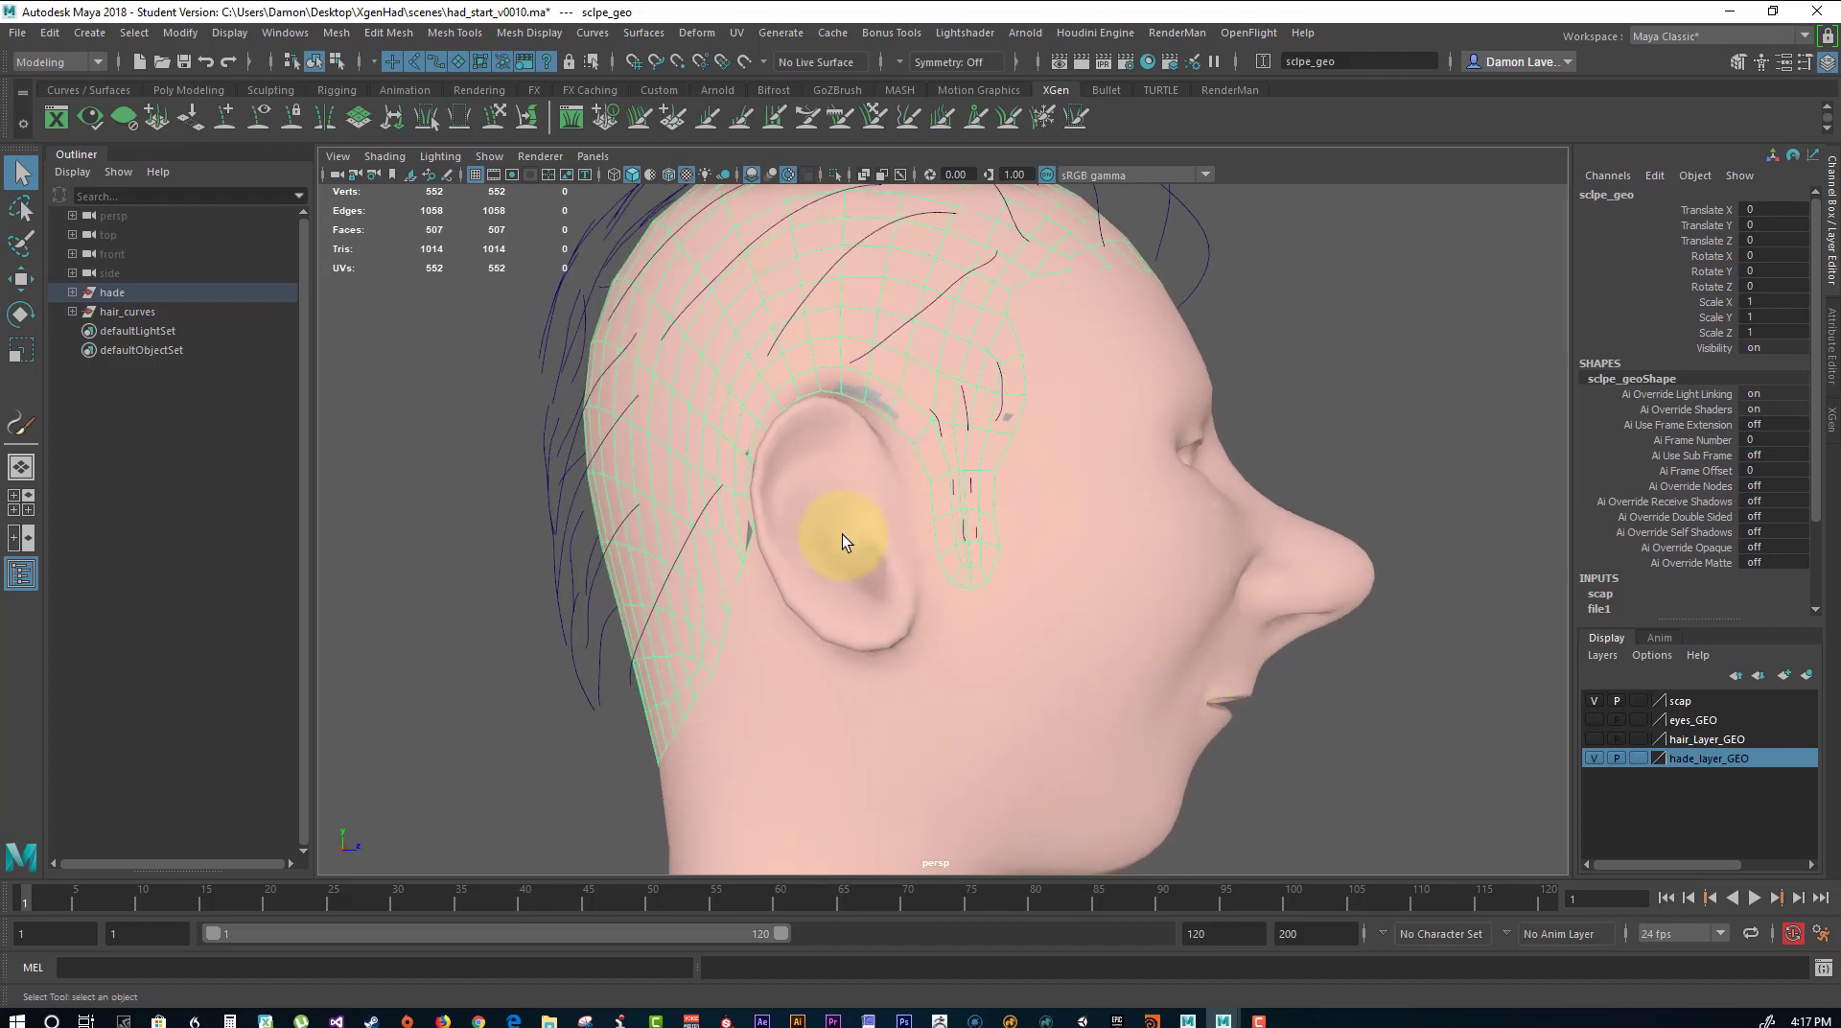
left_click_drag(1210, 441, 980, 391, "alt")
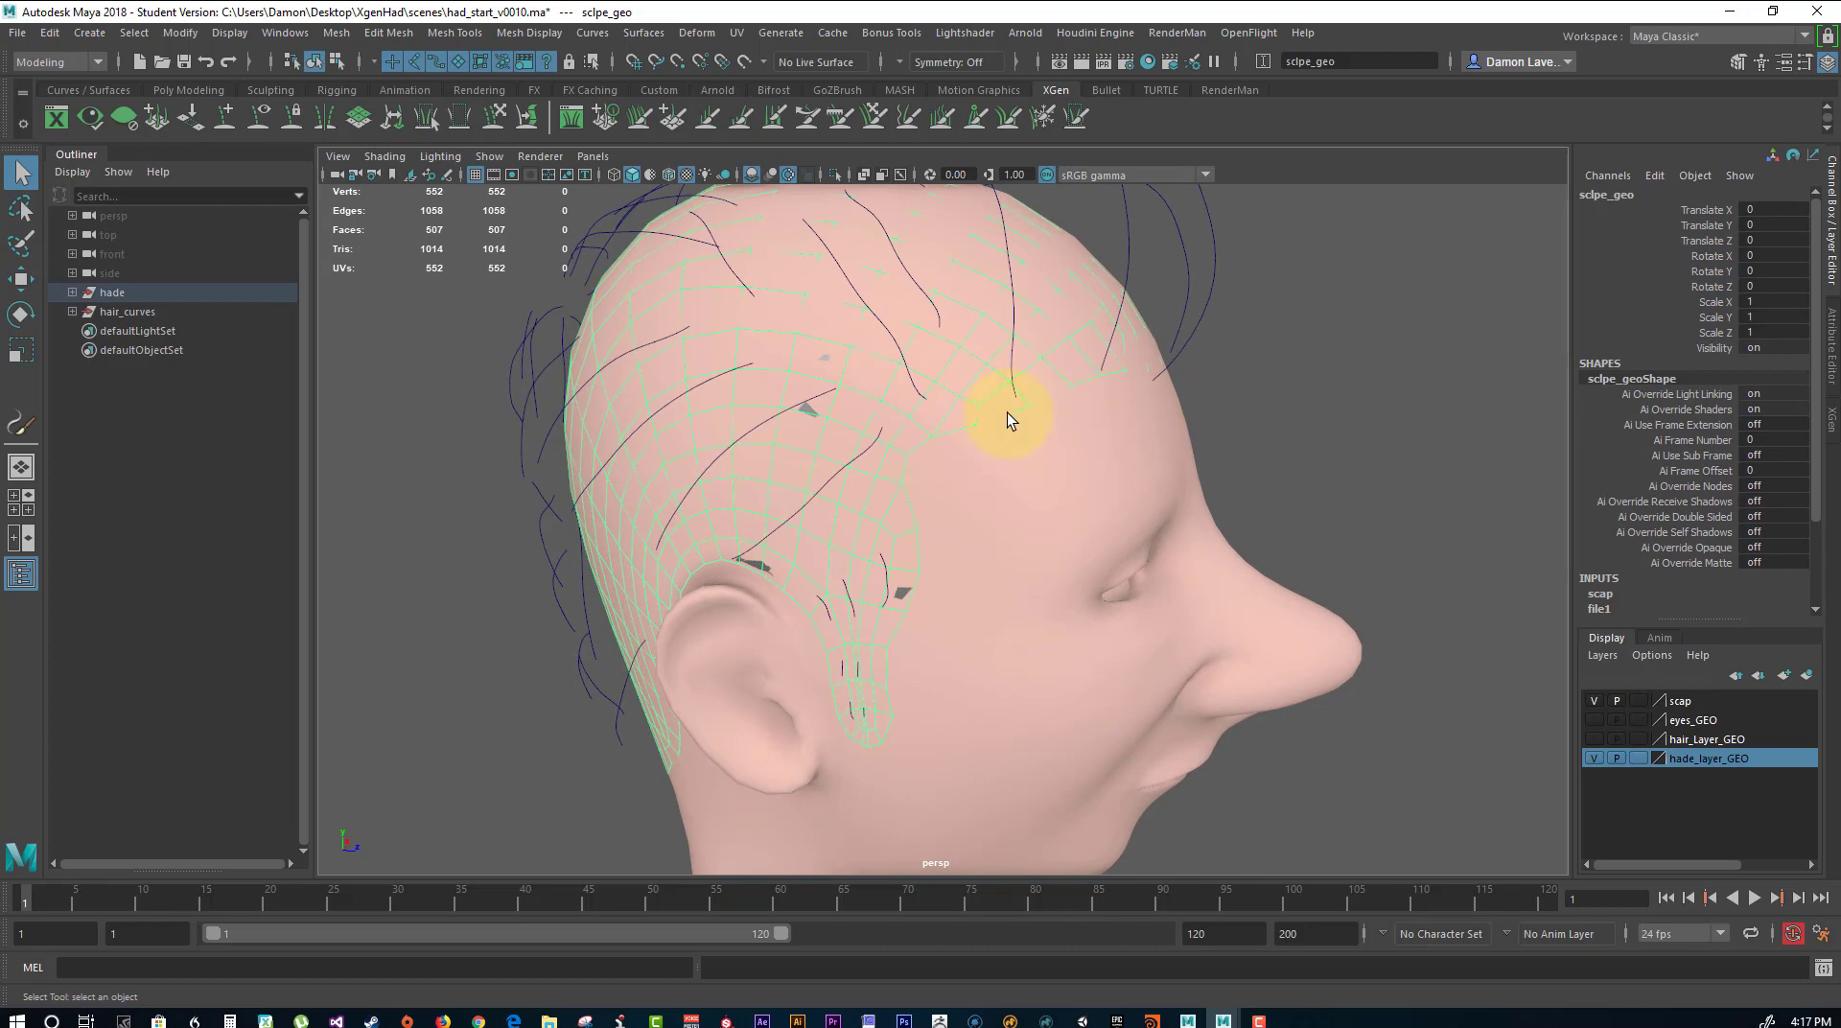
Check the scalp mesh against the ear, sideburn and hairline from several angles, deselect it, and hide the scap display layer.
left_click_drag(814, 690, 892, 428, "alt")
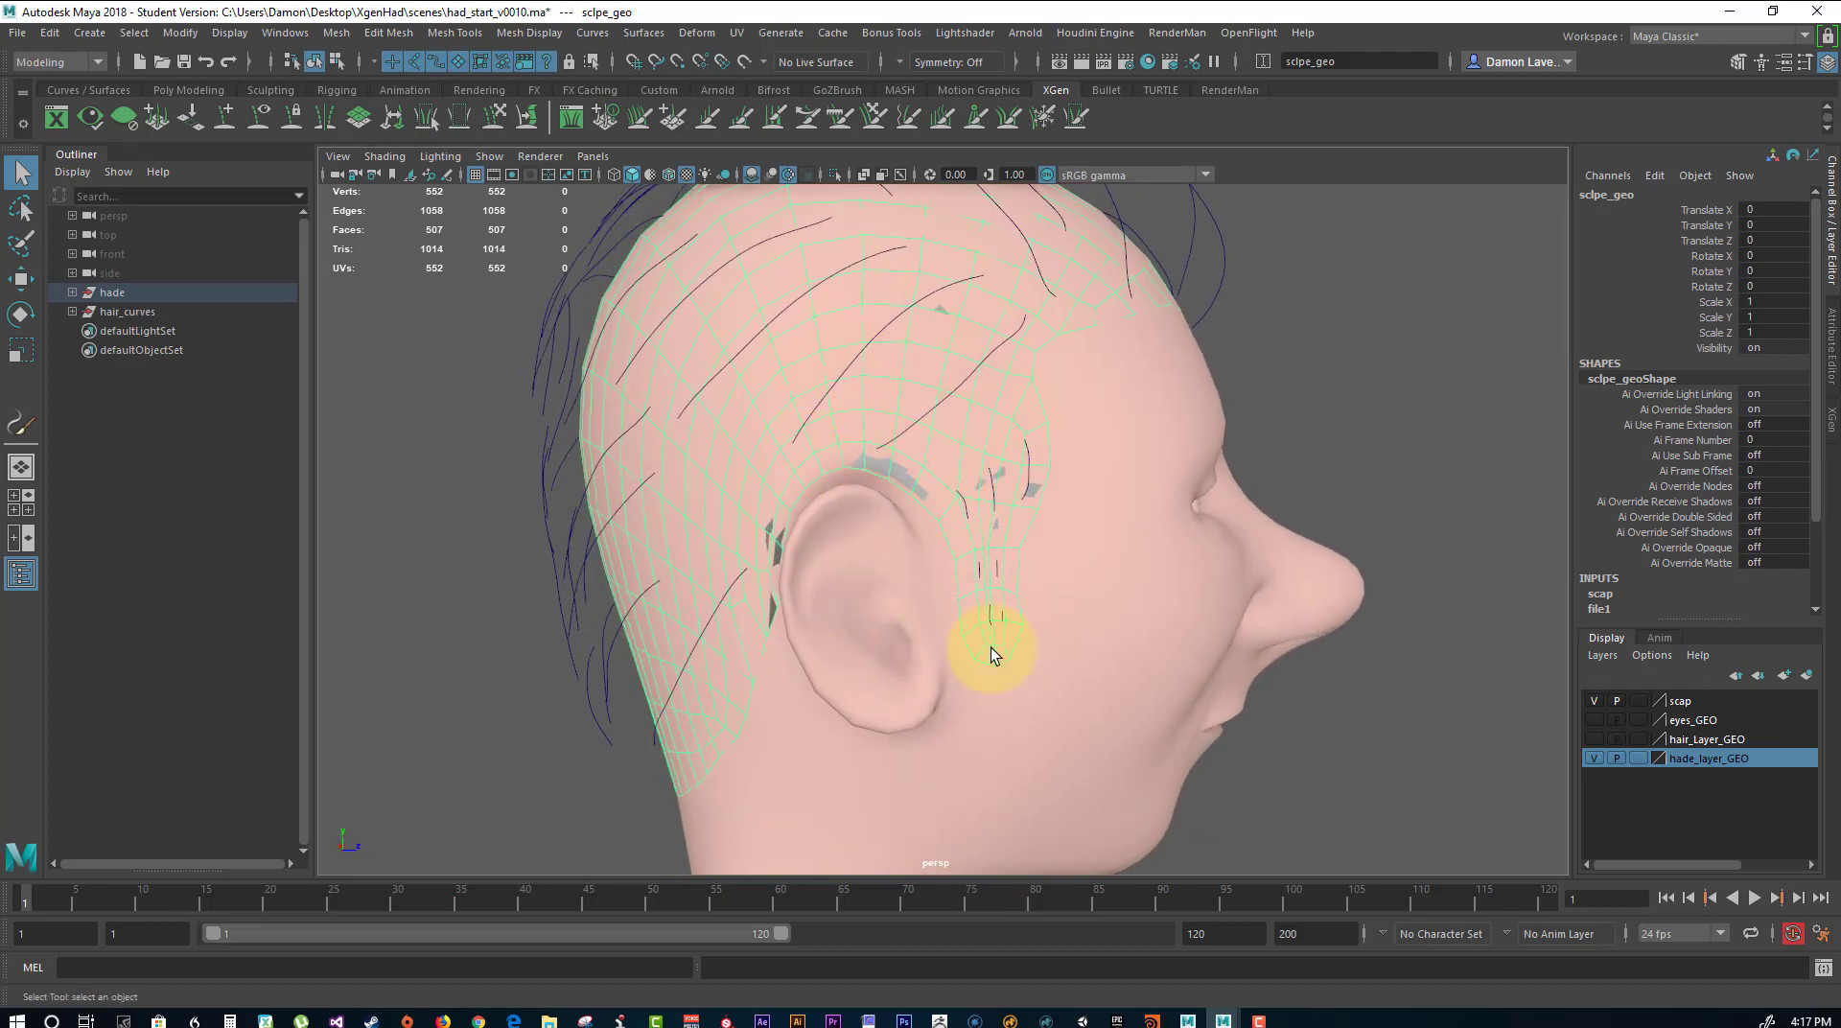
left_click_drag(1043, 554, 920, 698, "alt")
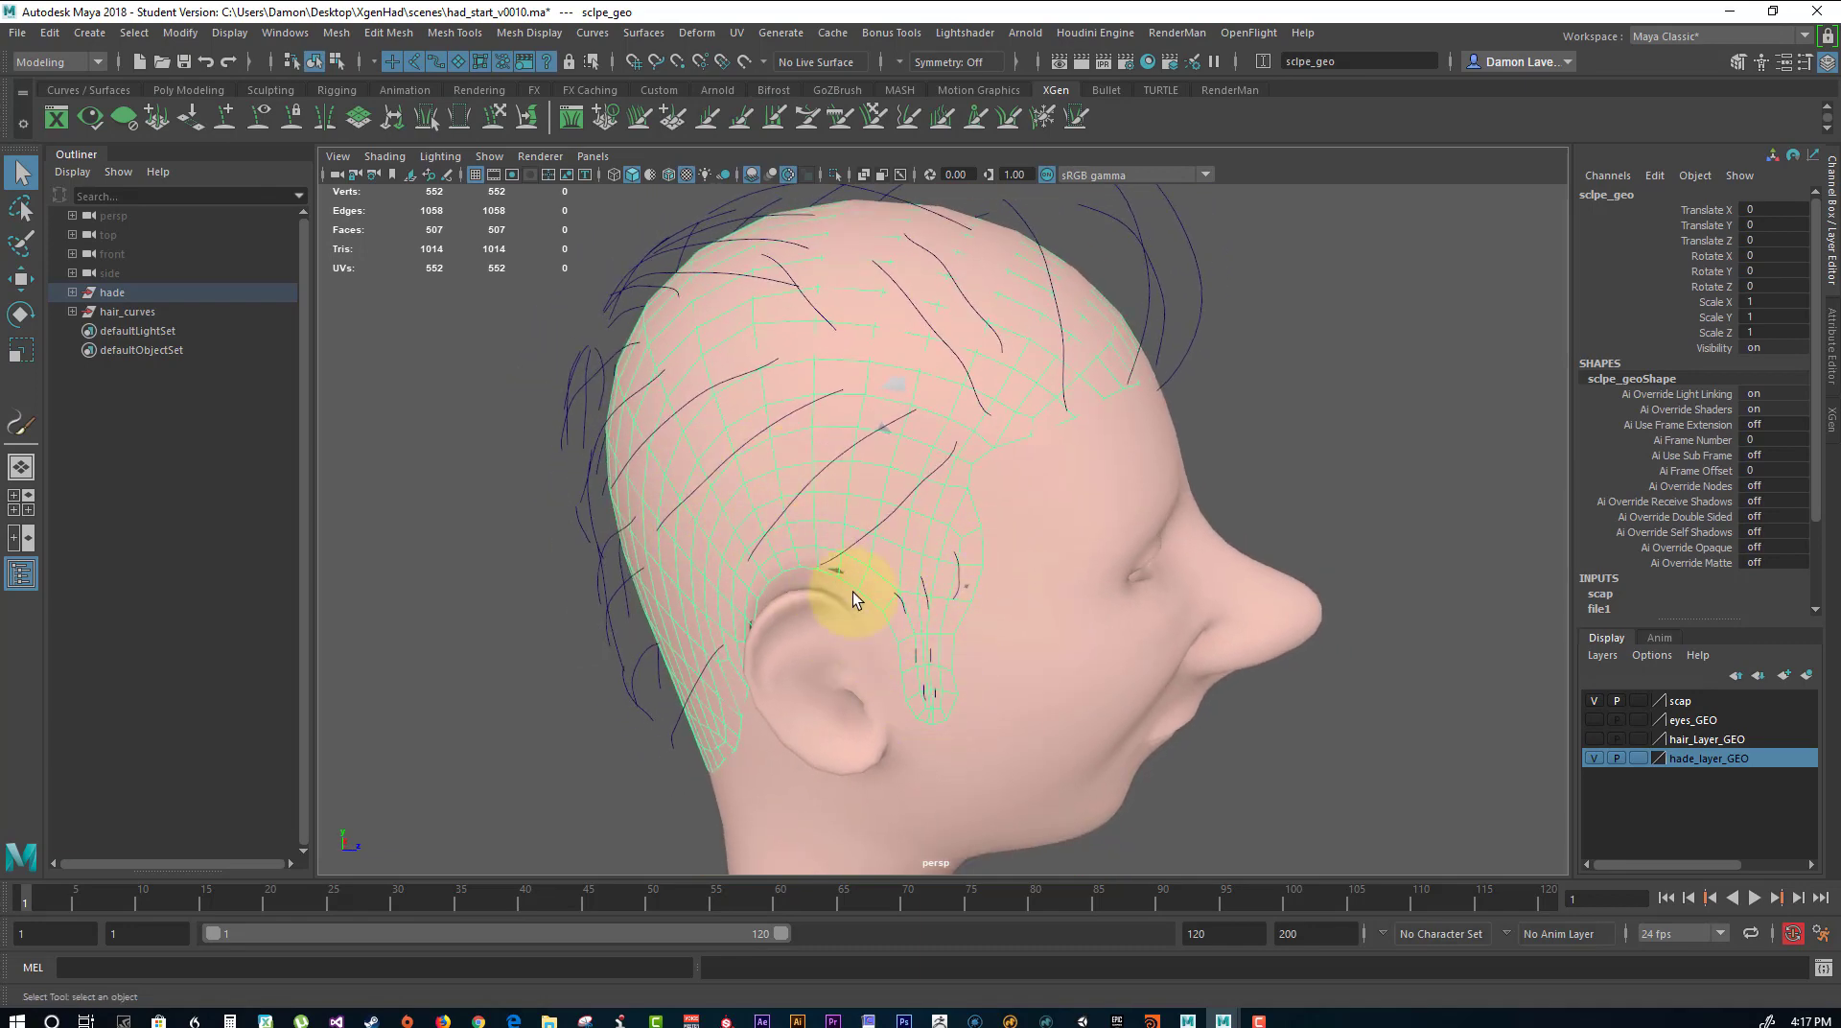
left_click_drag(908, 512, 883, 412, "alt")
mouse_move(1034, 582)
left_mouse_down("alt")
mouse_move(1590, 575)
mouse_move(1116, 544)
mouse_move(1035, 547)
mouse_move(1032, 570)
left_mouse_up("alt")
left_click(1458, 538)
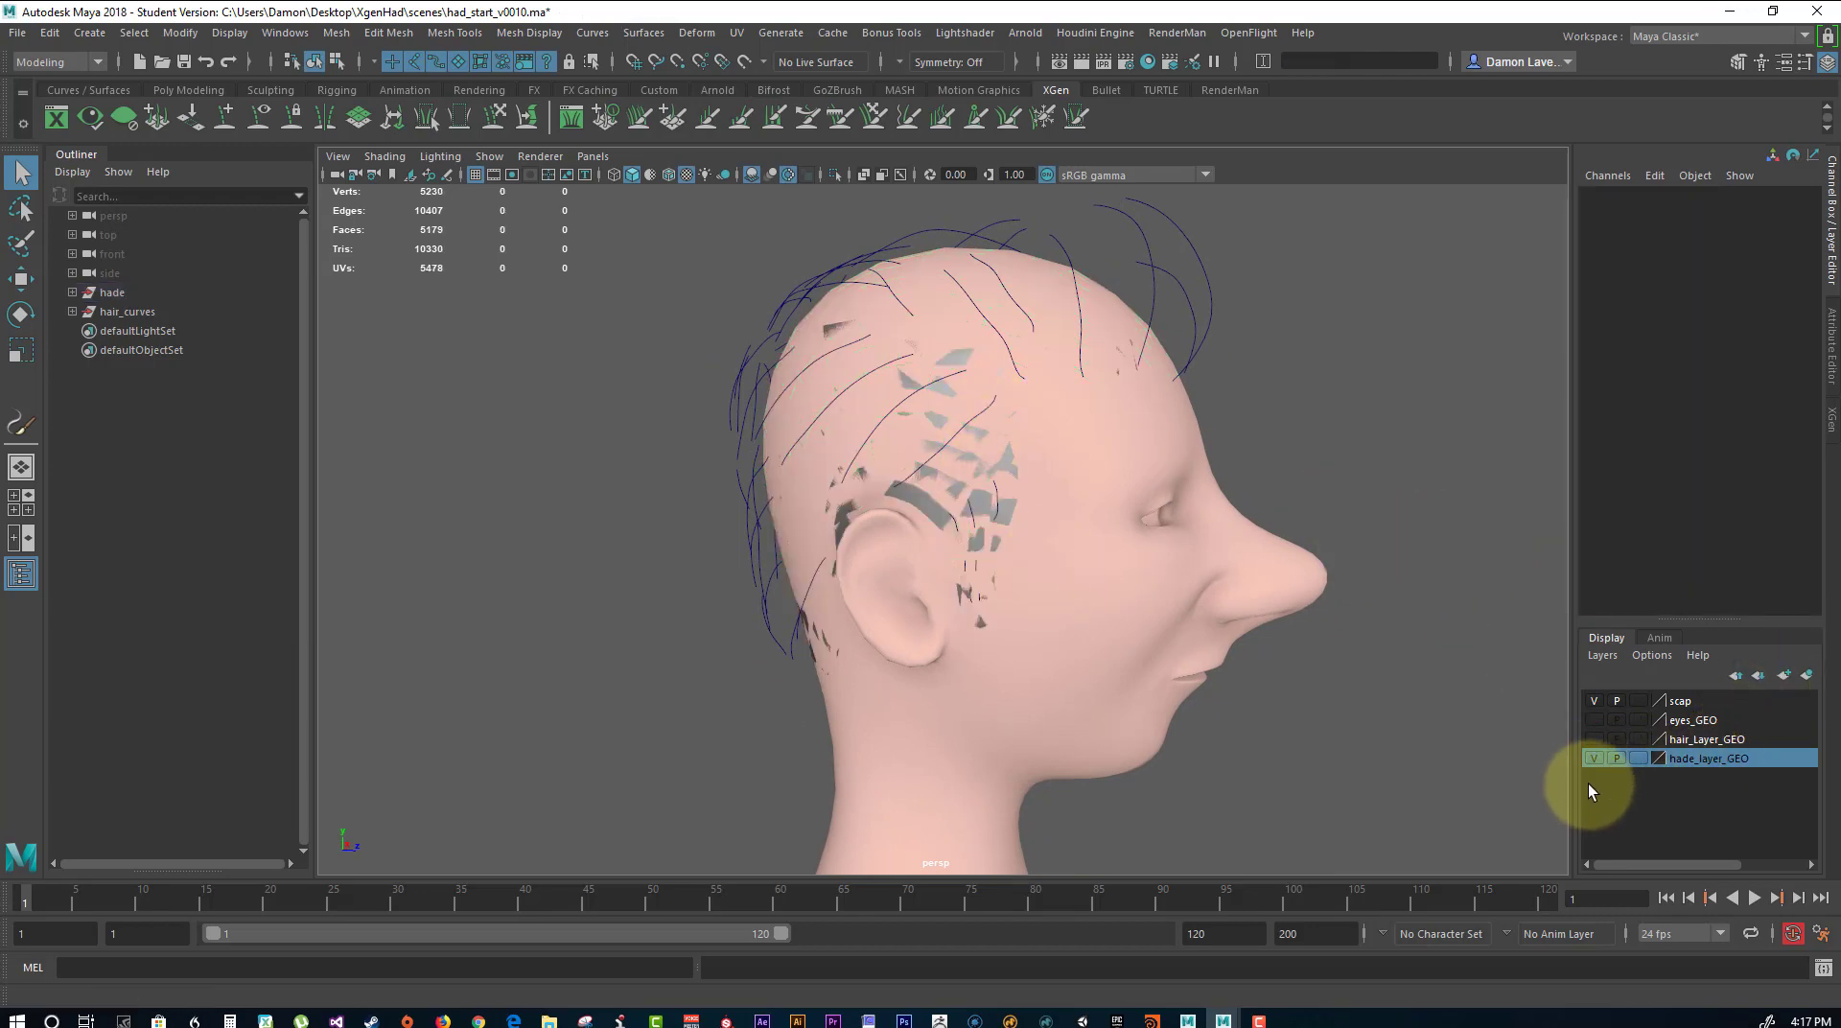
left_click(1594, 700)
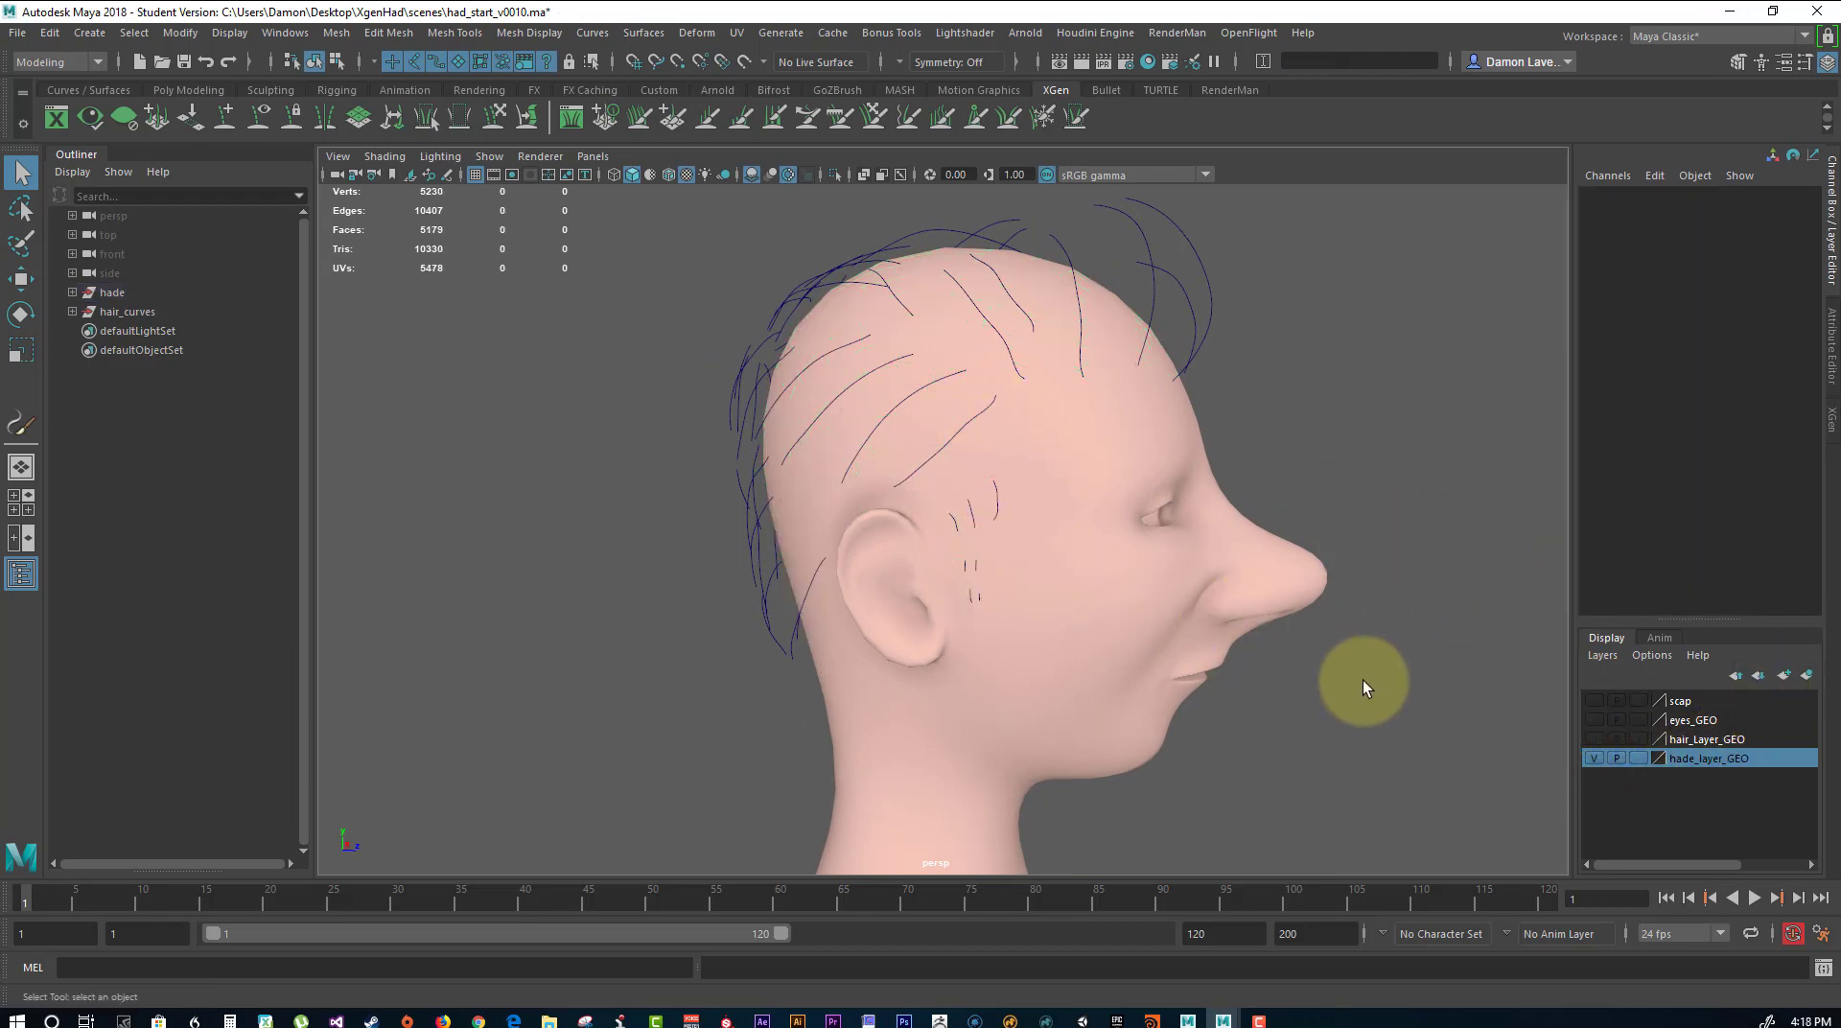
Select the head mesh and activate the Paint Selection tool on its faces with a brush radius of about 1.9.
left_click(1019, 614)
left_click_drag(1132, 620, 1026, 610, "alt")
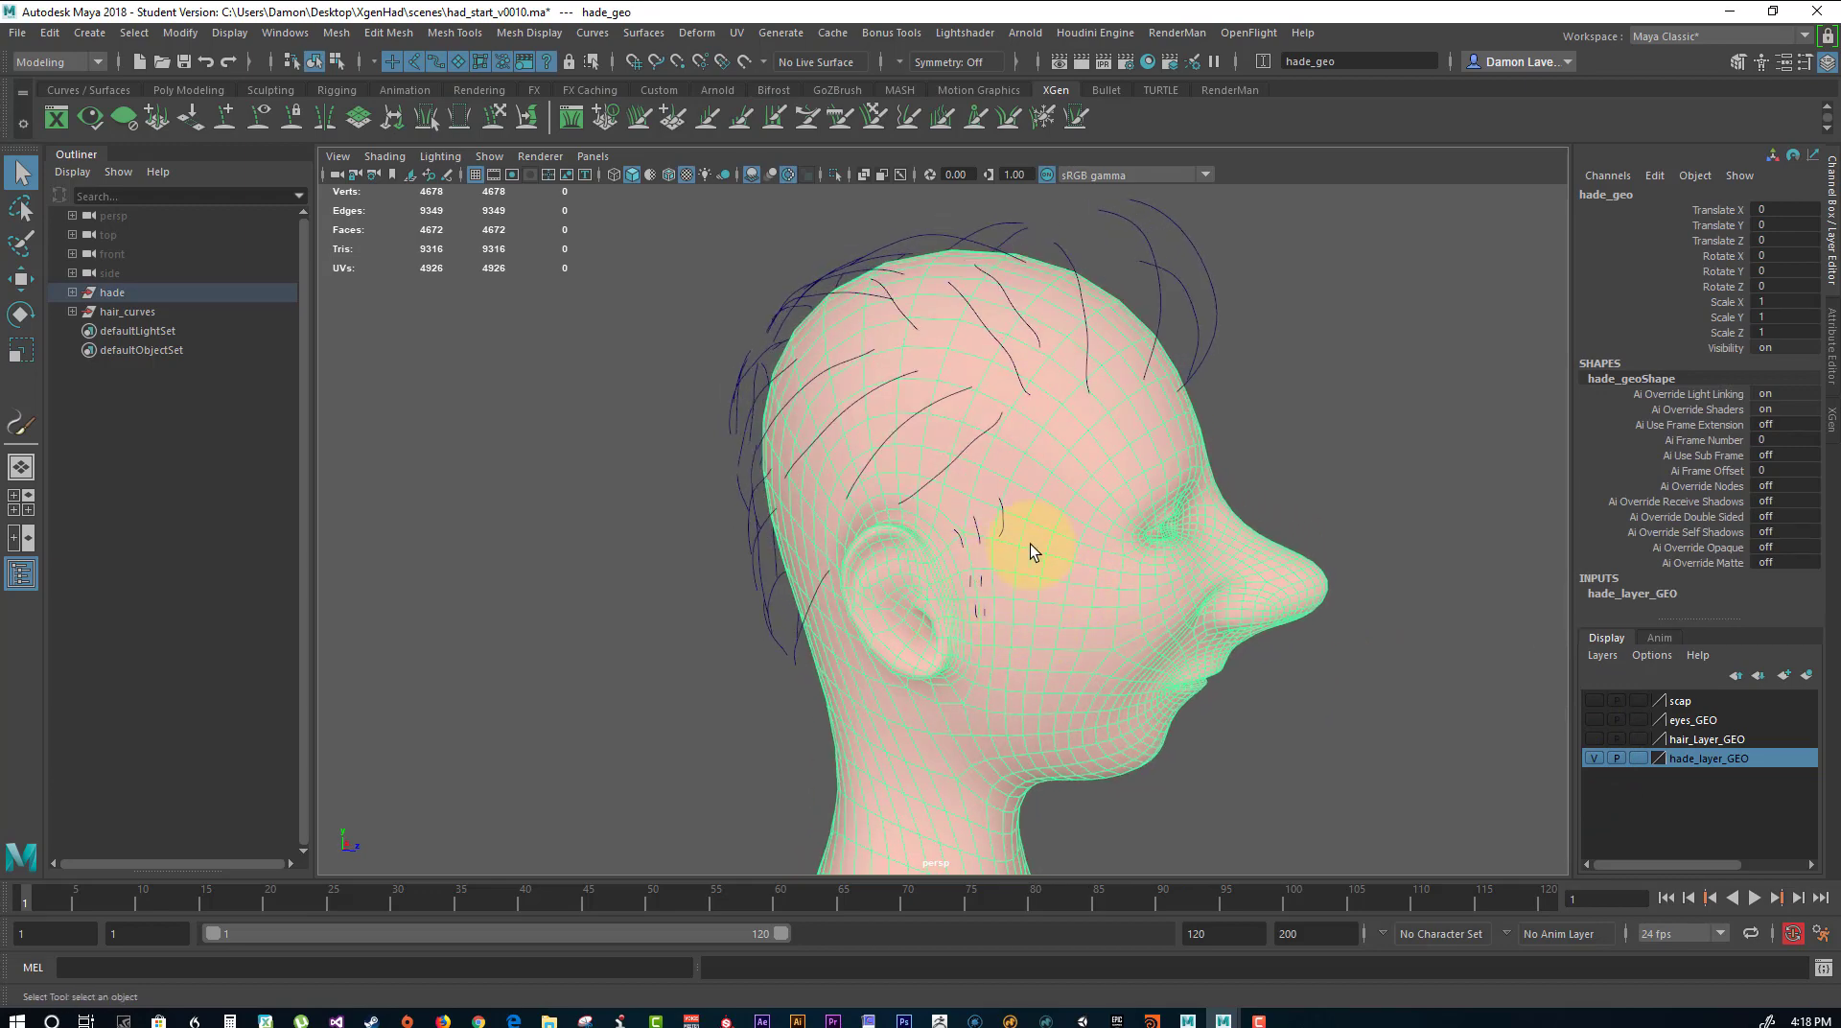
left_click_drag(958, 494, 1036, 499, "alt")
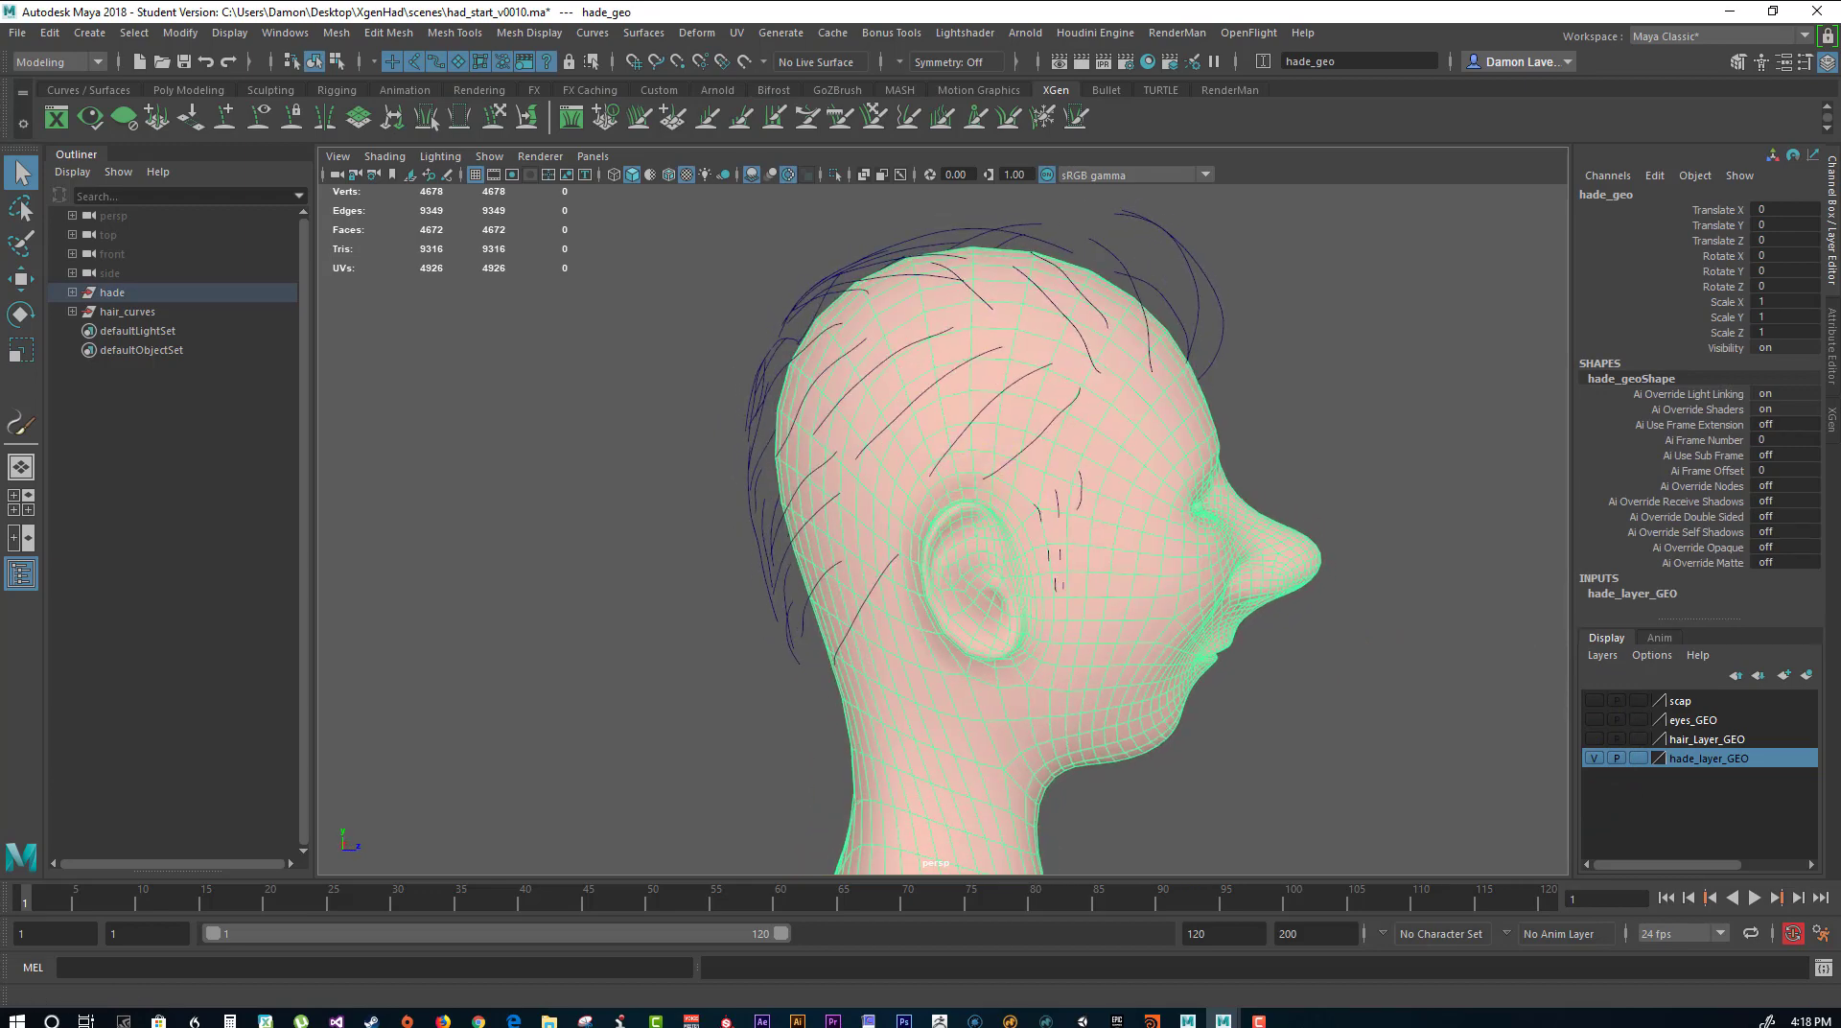
right_click_drag(936, 423, 934, 477)
left_click(22, 246)
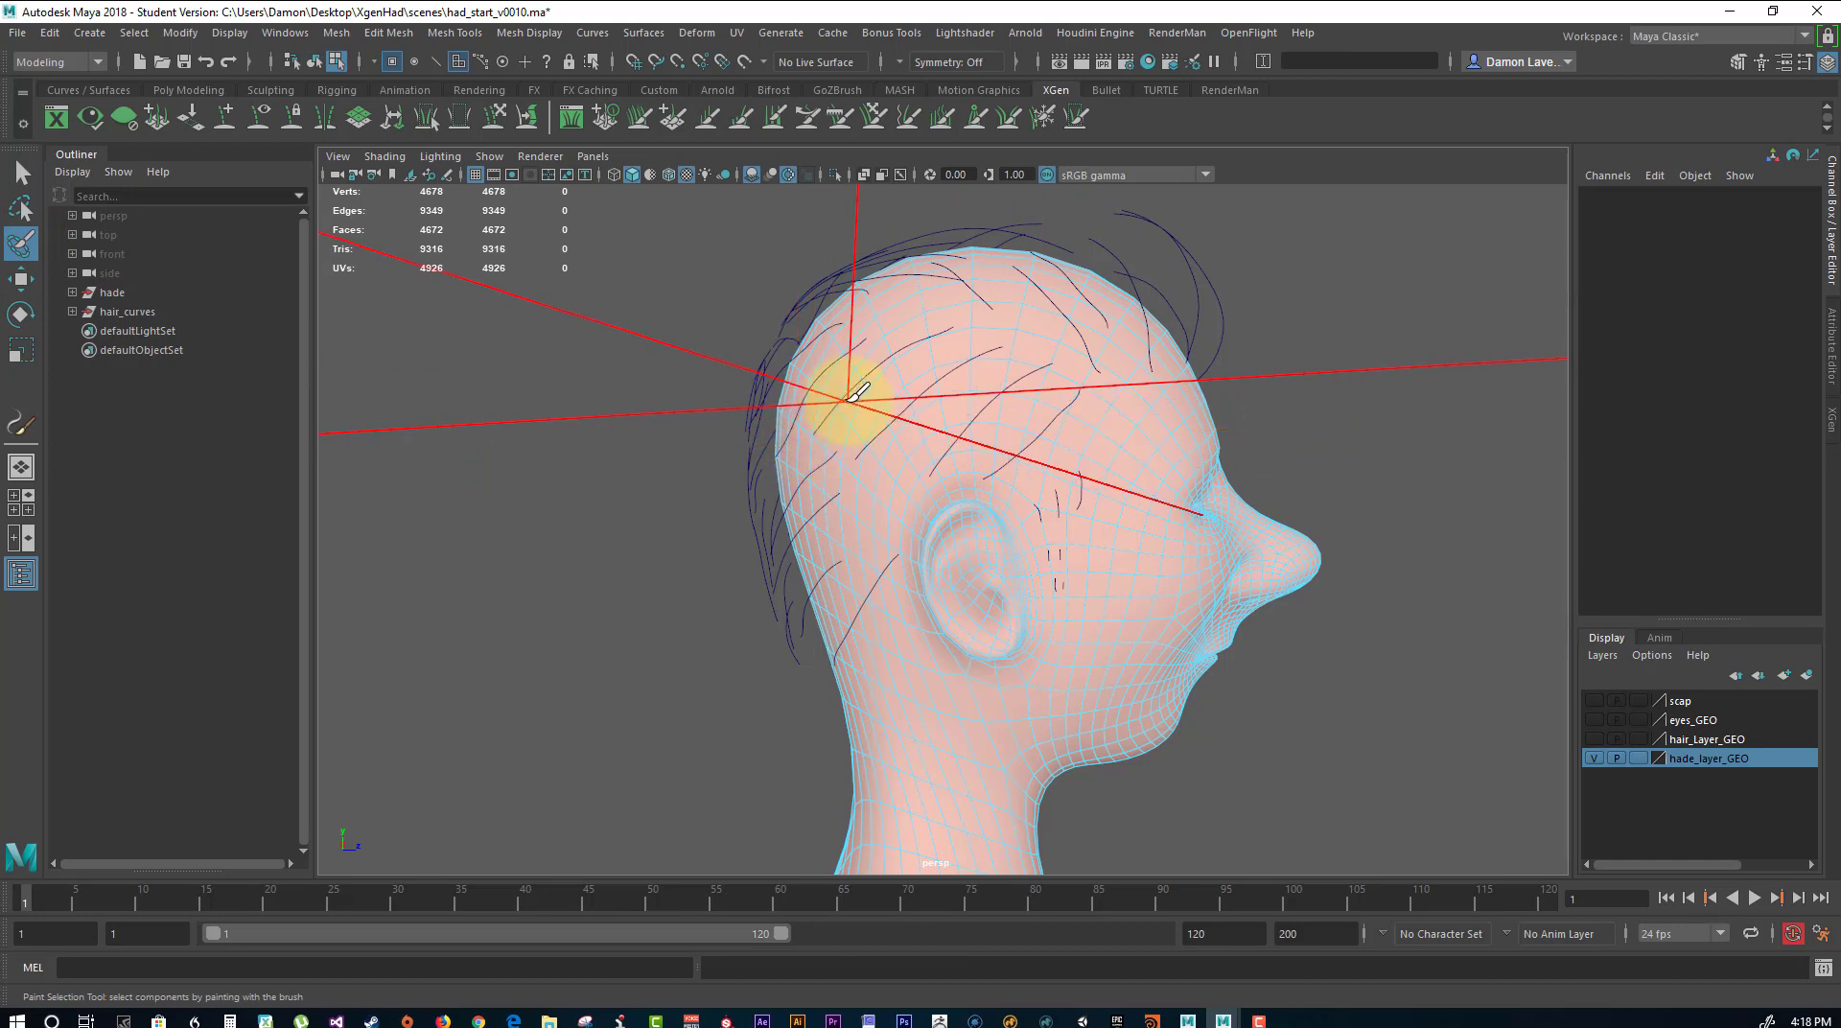
key("b")
left_click_drag(954, 419, 241, 374)
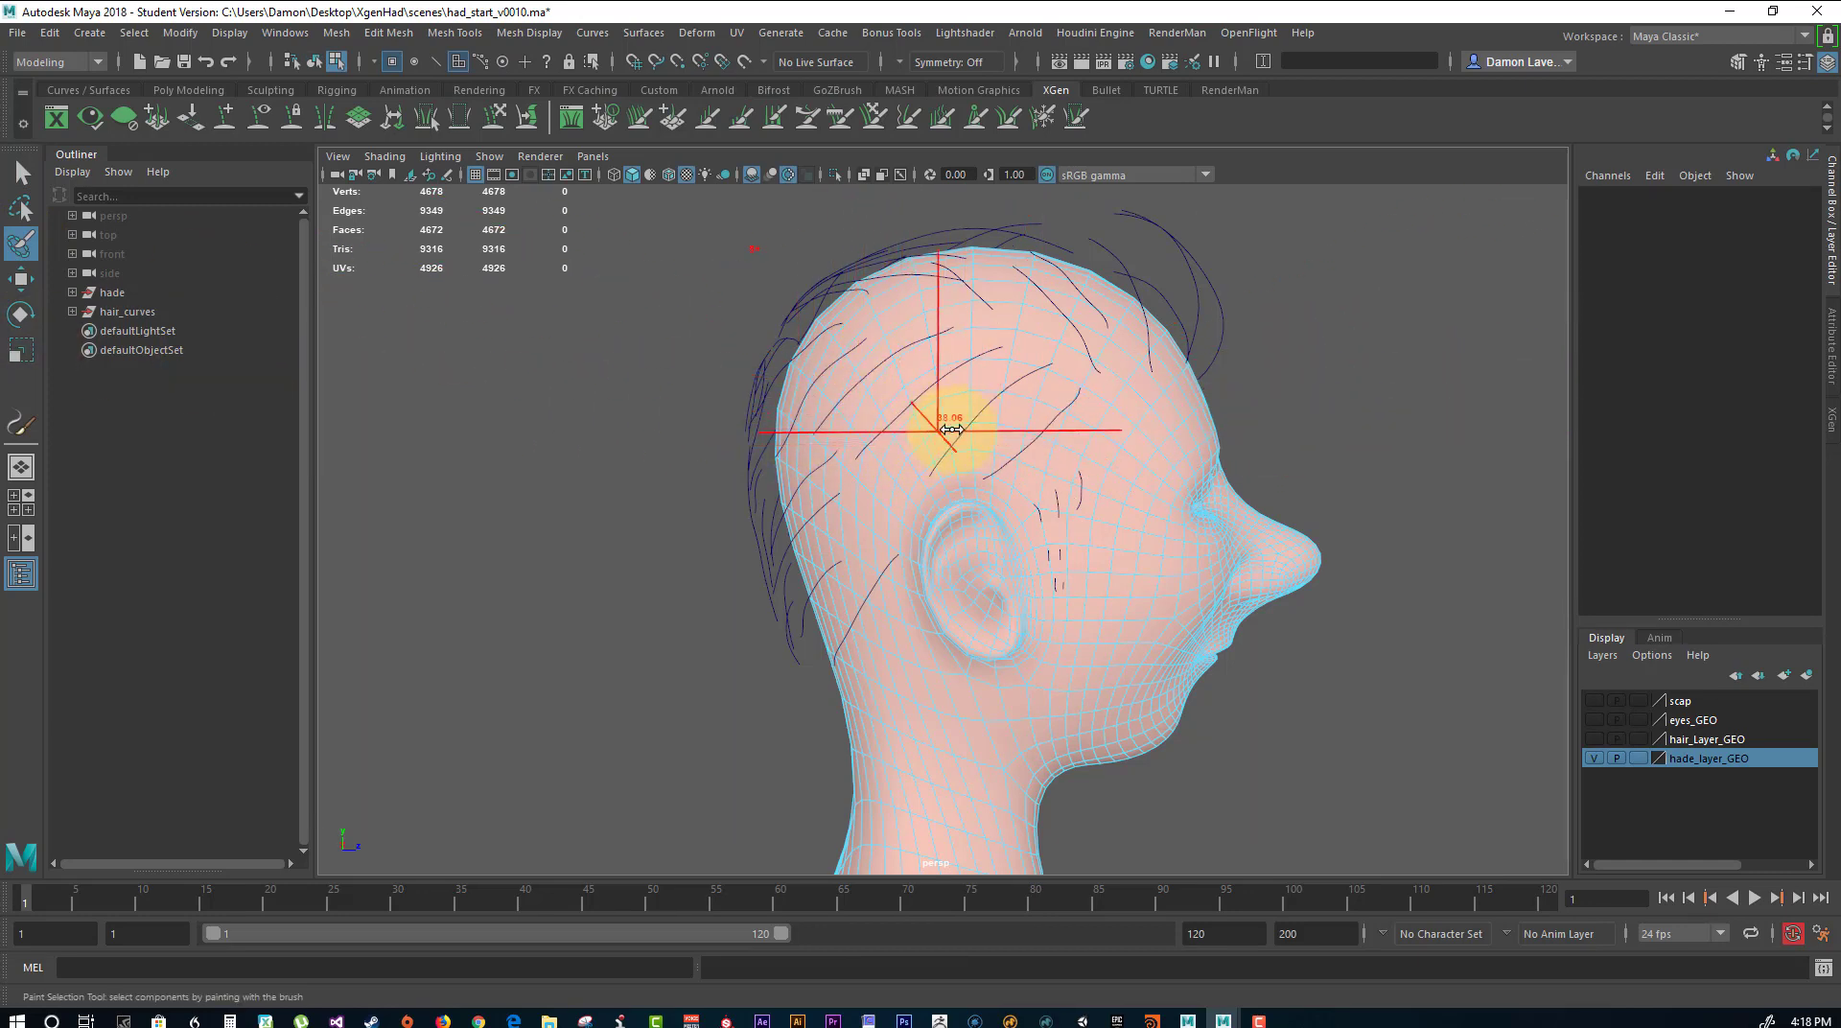
key("b")
mouse_move(949, 422)
left_mouse_down()
mouse_move(624, 402)
mouse_move(286, 346)
mouse_move(649, 411)
mouse_move(481, 411)
mouse_move(53, 330)
left_mouse_up()
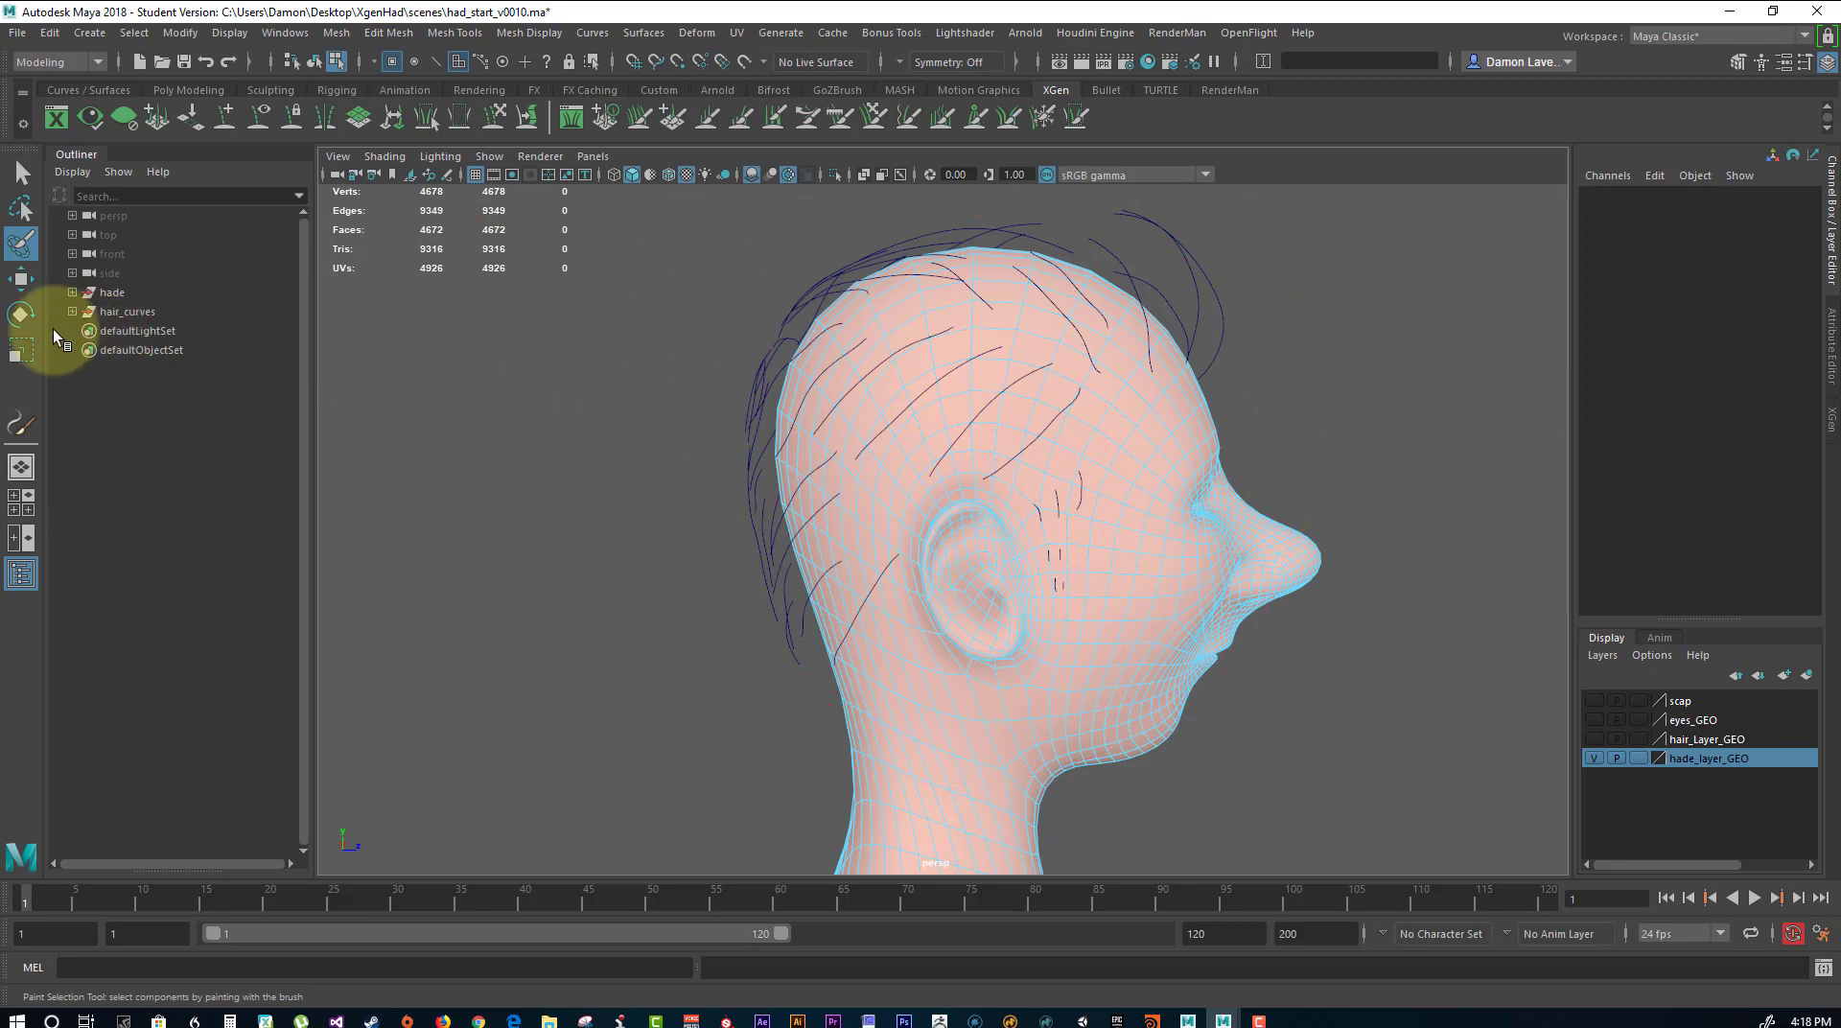
Show the Paint Selection stroke options, with reflection on the X axis, and paint-select the first faces on the side of the head.
double_click(19, 243)
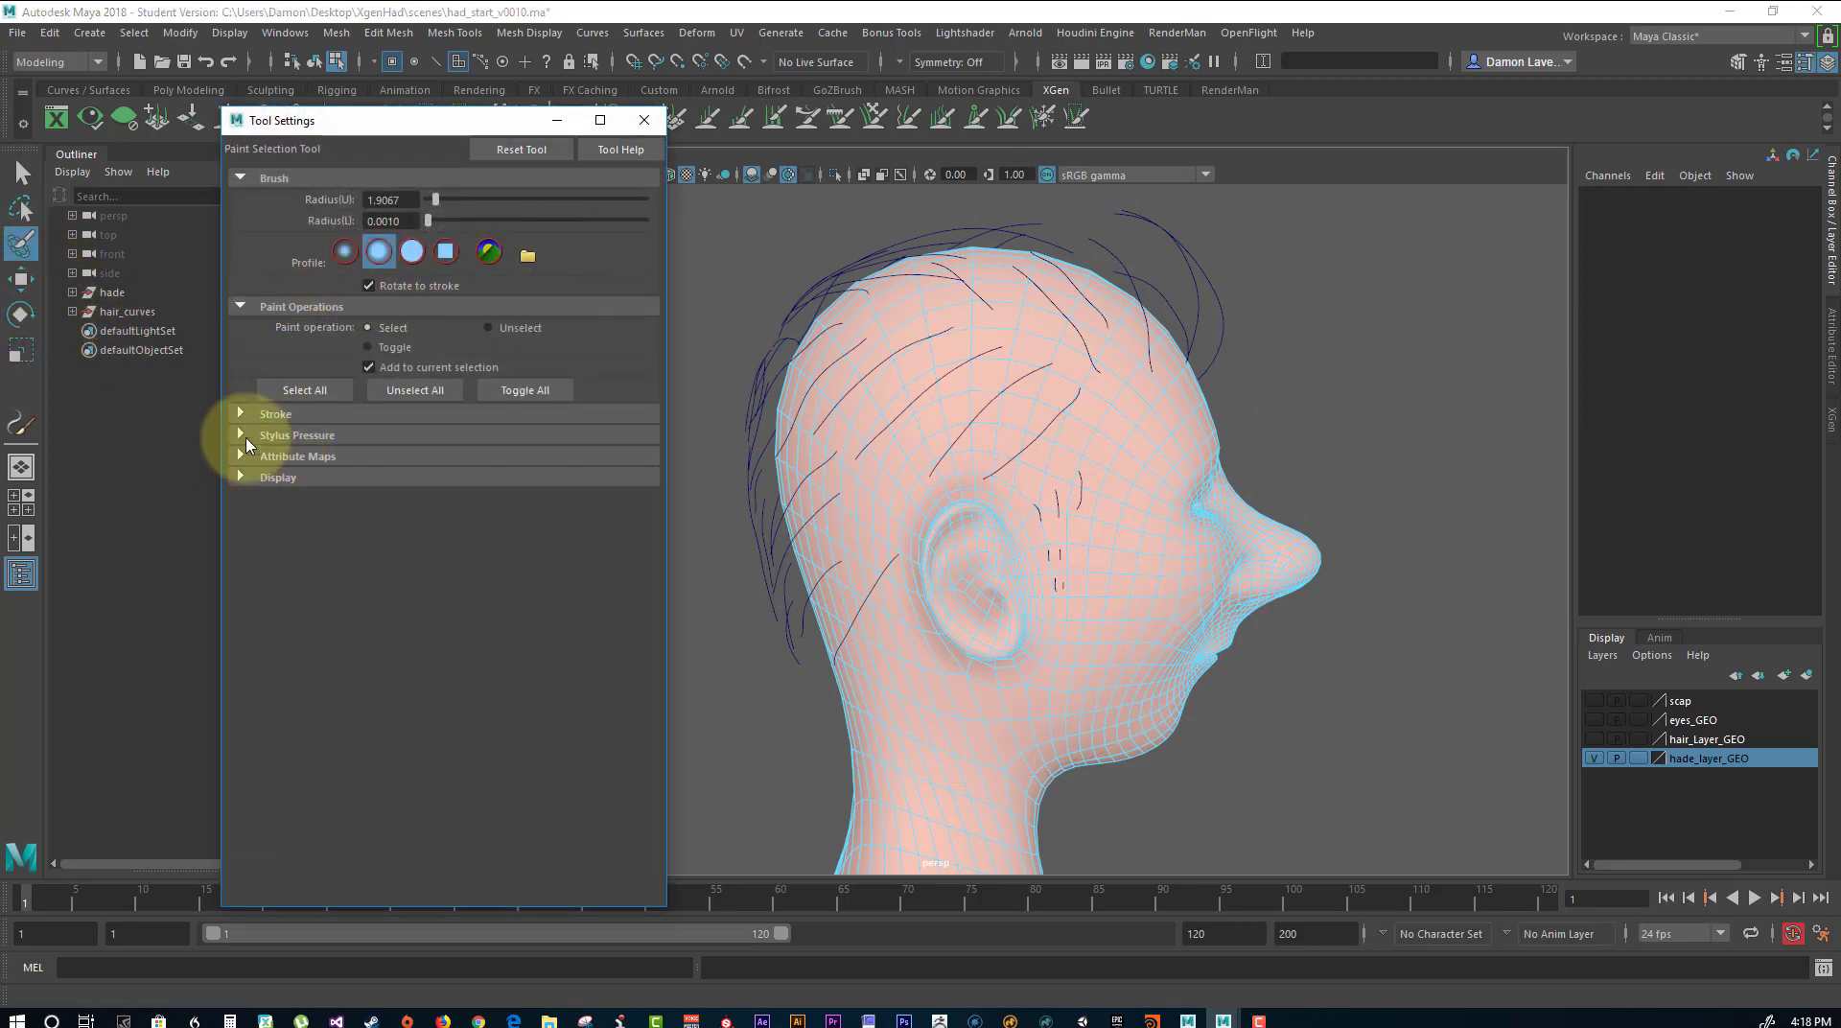
left_click(247, 417)
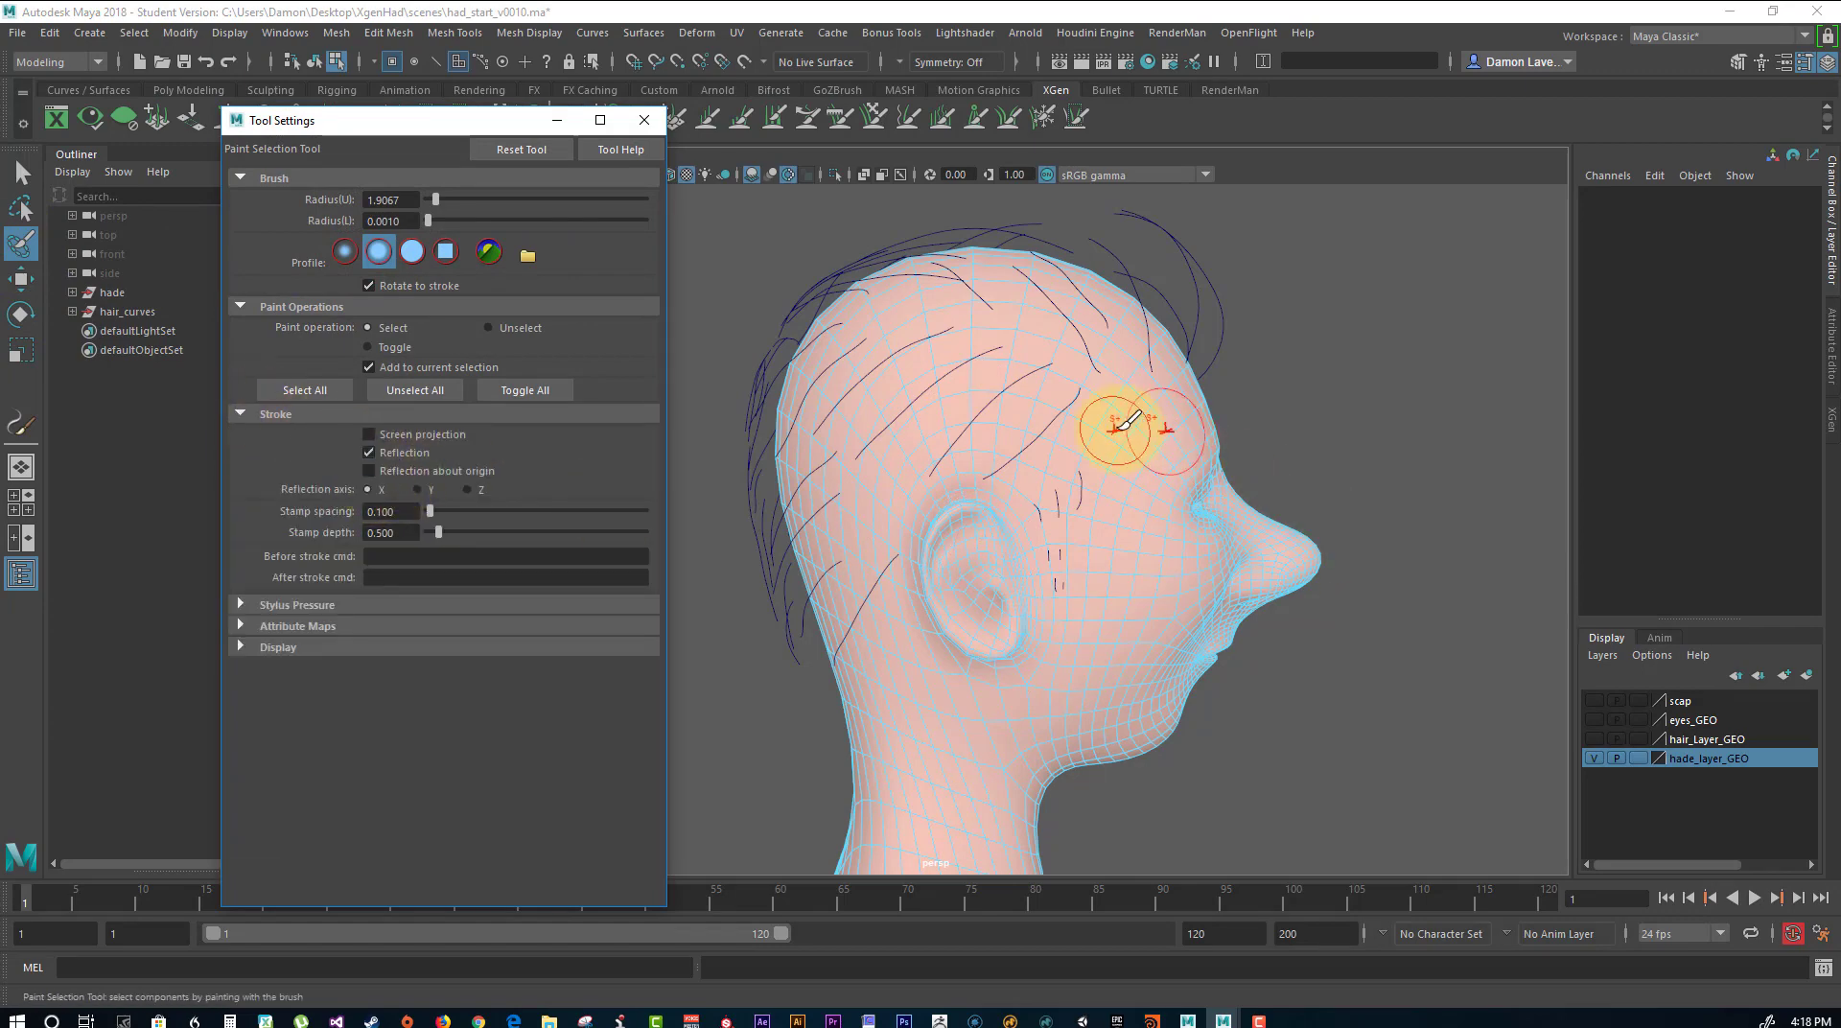
mouse_move(1132, 413)
left_mouse_down("alt")
mouse_move(1138, 365)
mouse_move(862, 410)
mouse_move(862, 457)
mouse_move(849, 365)
mouse_move(804, 332)
mouse_move(780, 463)
mouse_move(895, 284)
left_mouse_up("alt")
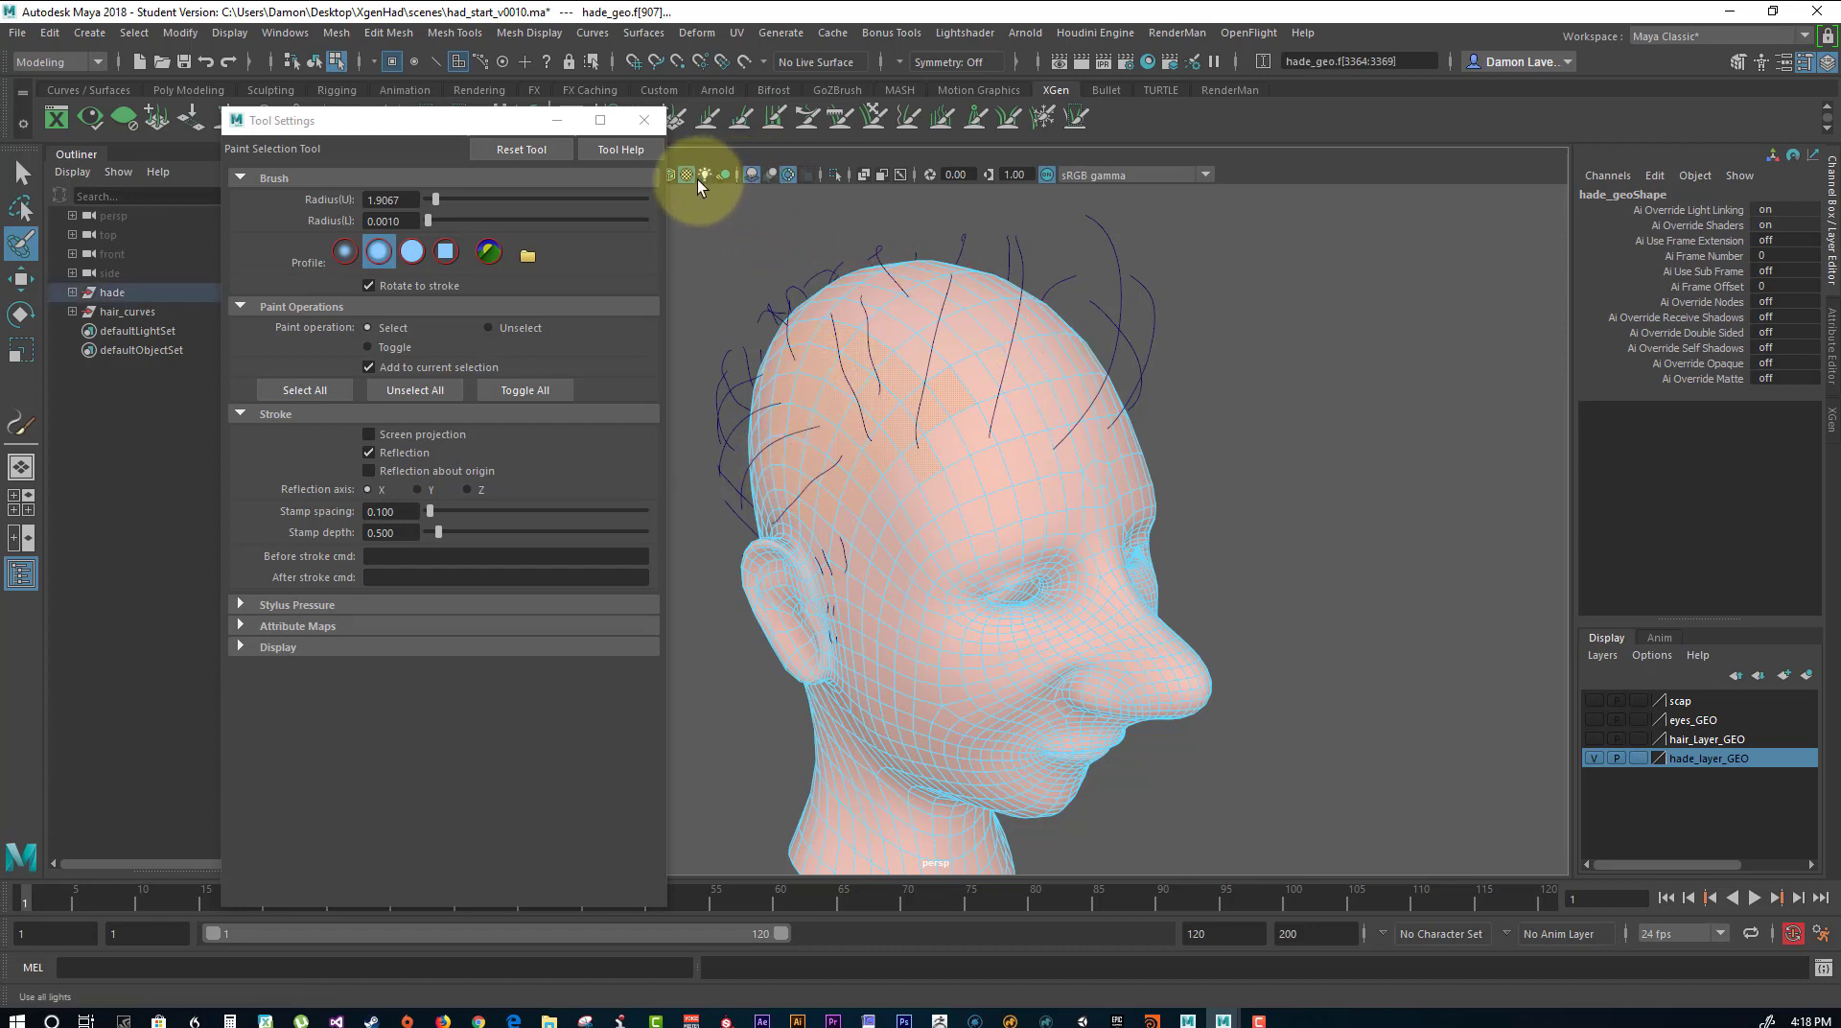
With the default material on, paint-select the hair-area faces over the crown, back and hairline, and return the head mesh to object selection.
left_click_drag(493, 121, 260, 154)
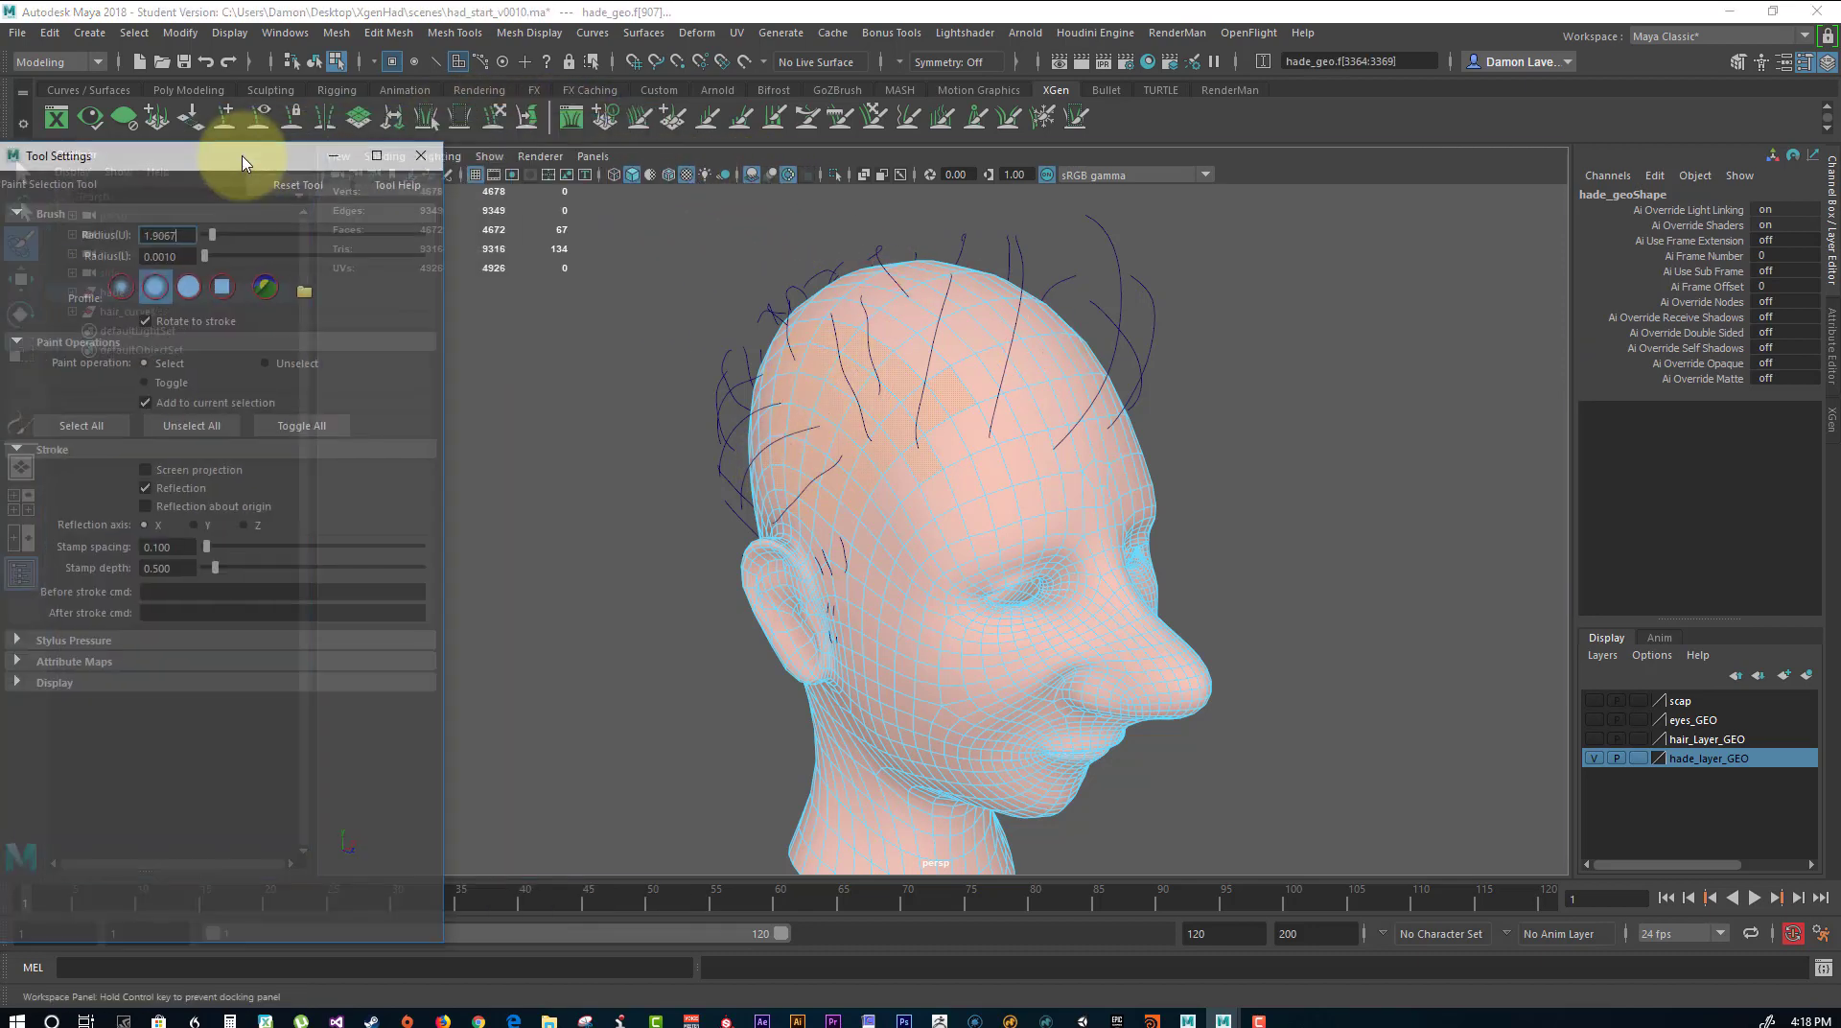
left_click(653, 175)
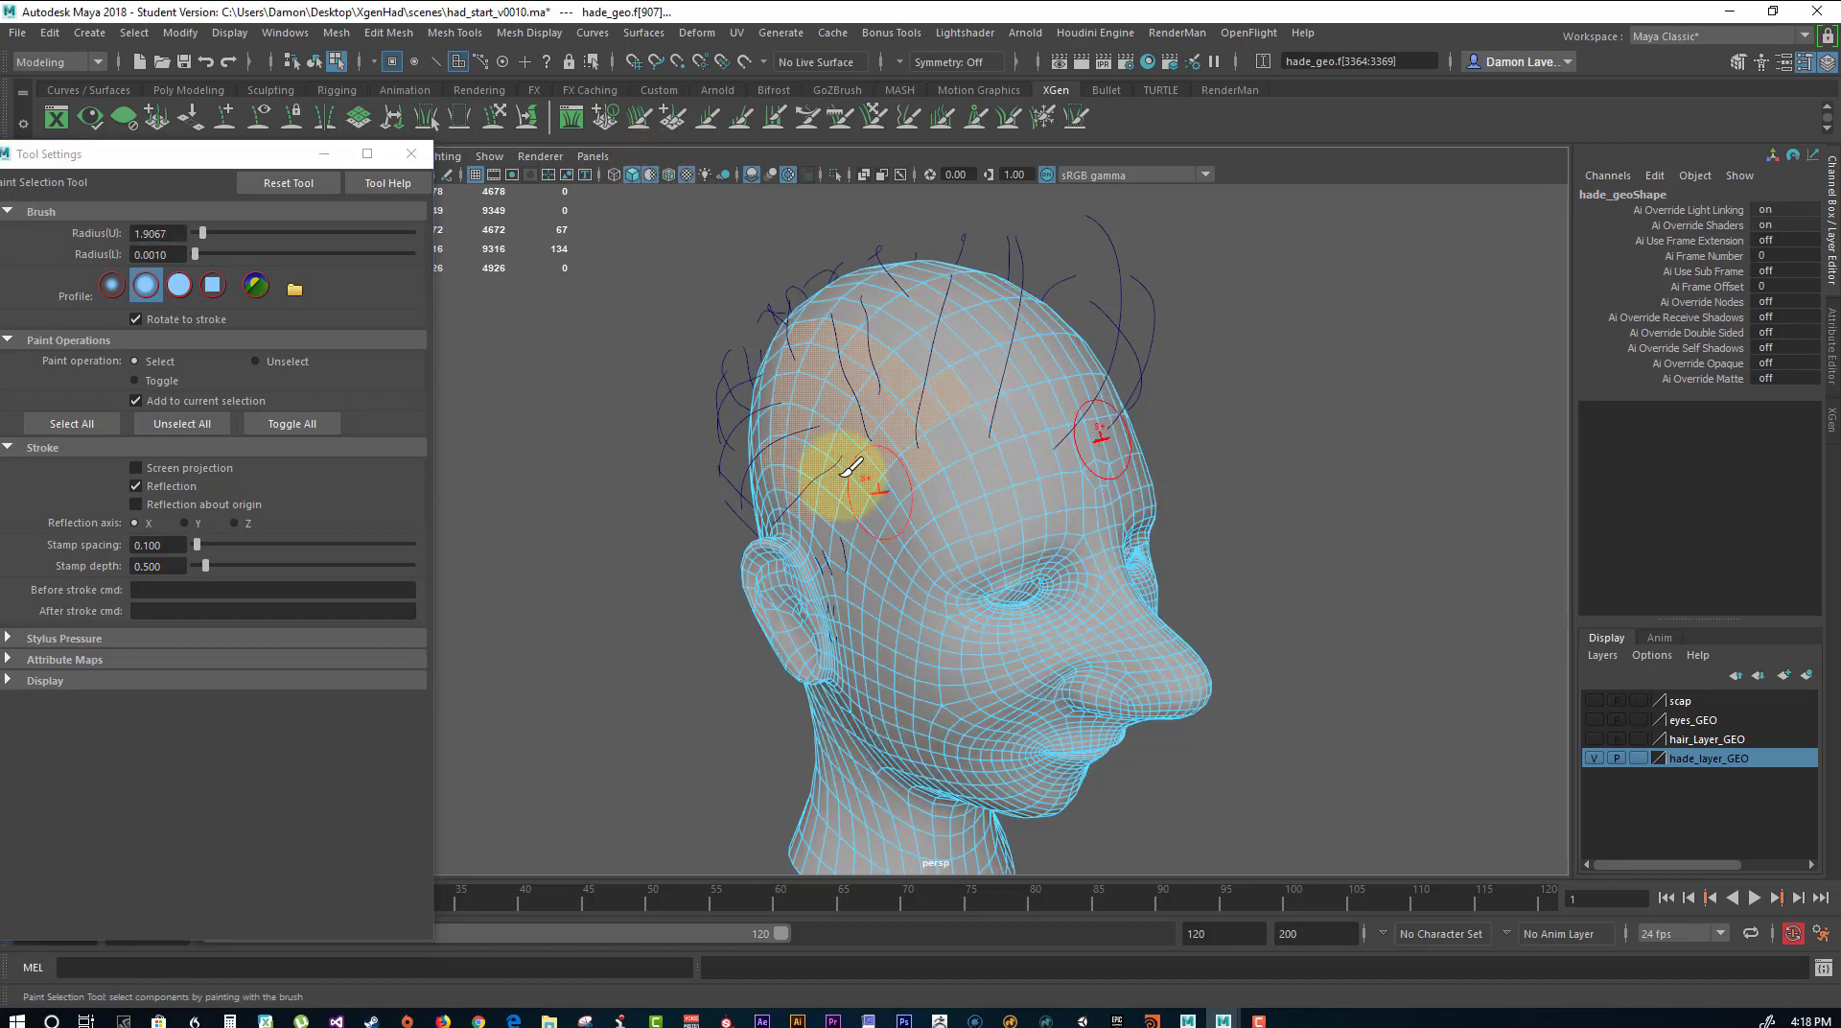
mouse_move(842, 473)
left_mouse_down("alt")
mouse_move(871, 452)
mouse_move(893, 462)
mouse_move(891, 498)
mouse_move(938, 552)
mouse_move(998, 383)
mouse_move(1019, 403)
mouse_move(1118, 354)
mouse_move(826, 326)
mouse_move(849, 305)
mouse_move(782, 402)
mouse_move(794, 465)
mouse_move(838, 494)
mouse_move(900, 464)
mouse_move(1003, 502)
mouse_move(1034, 380)
left_mouse_up("alt")
mouse_move(938, 475)
left_mouse_down()
mouse_move(966, 313)
mouse_move(962, 383)
mouse_move(913, 357)
mouse_move(964, 625)
mouse_move(986, 633)
mouse_move(1061, 542)
mouse_move(1019, 649)
mouse_move(969, 707)
mouse_move(1078, 575)
mouse_move(1003, 699)
left_mouse_up()
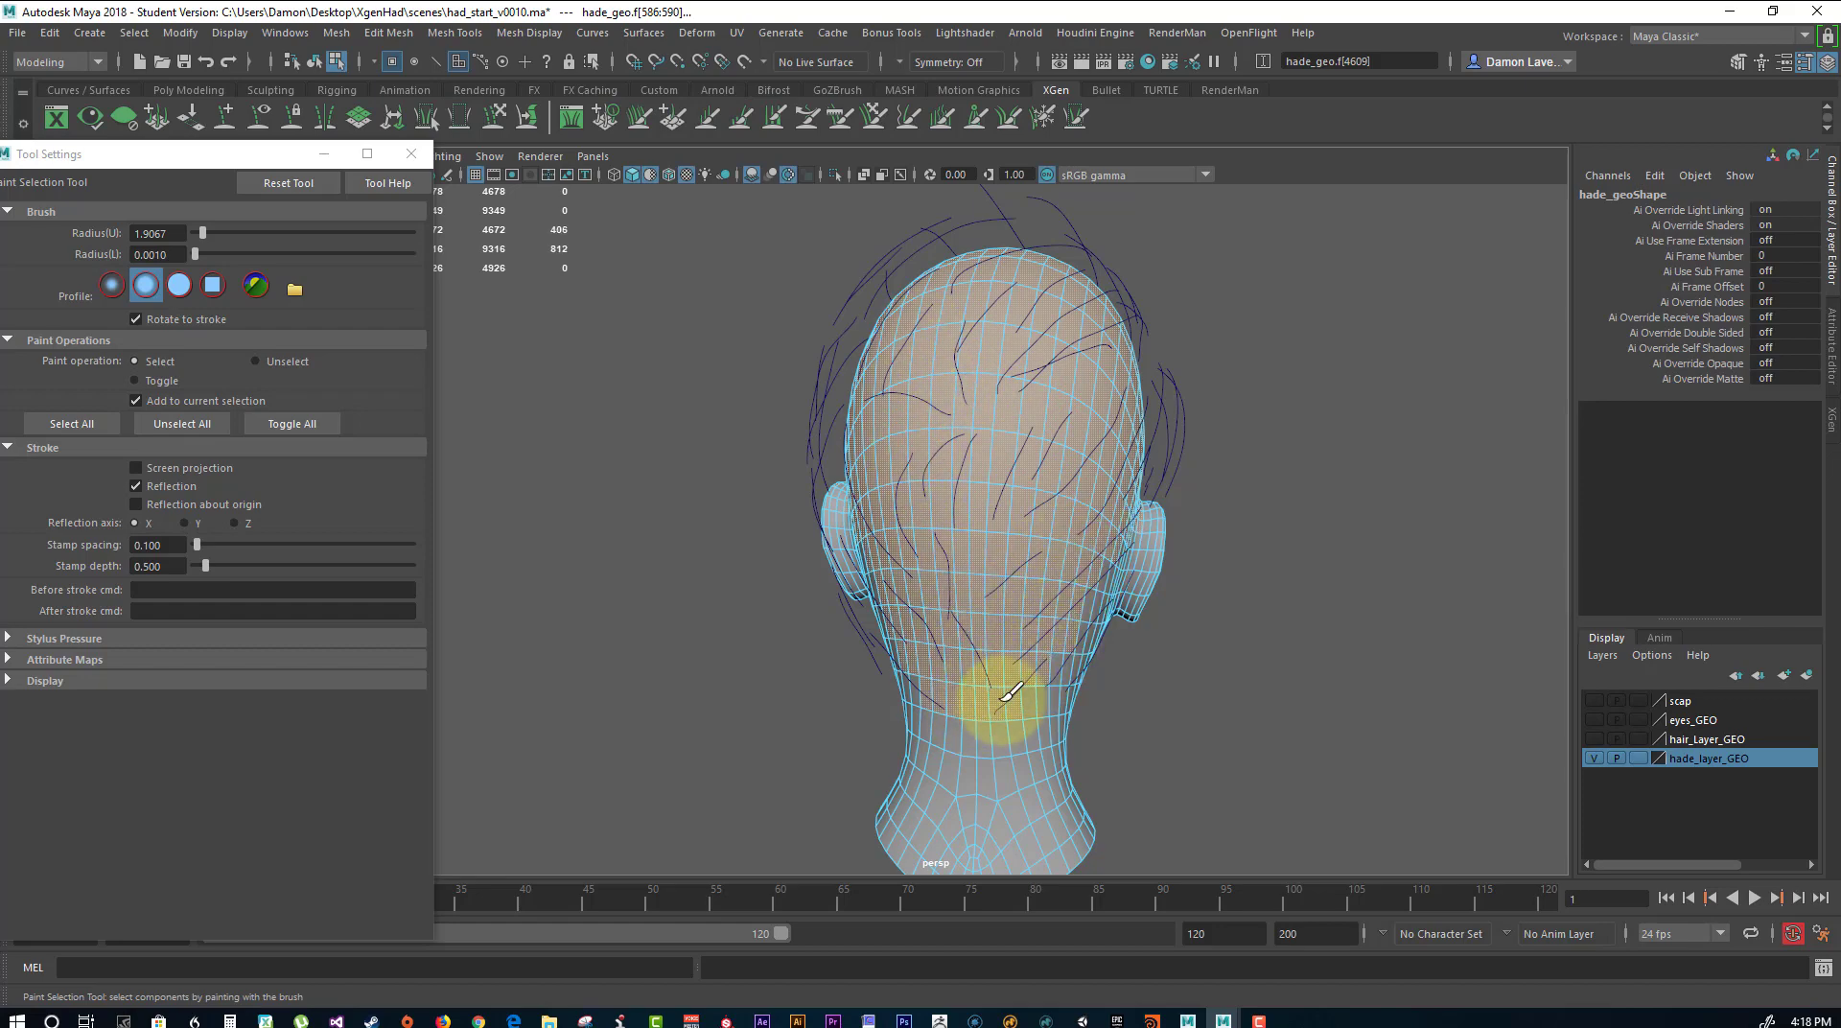
mouse_move(1315, 649)
left_mouse_down("alt")
mouse_move(1060, 636)
mouse_move(938, 481)
mouse_move(904, 534)
mouse_move(983, 420)
left_mouse_up("alt")
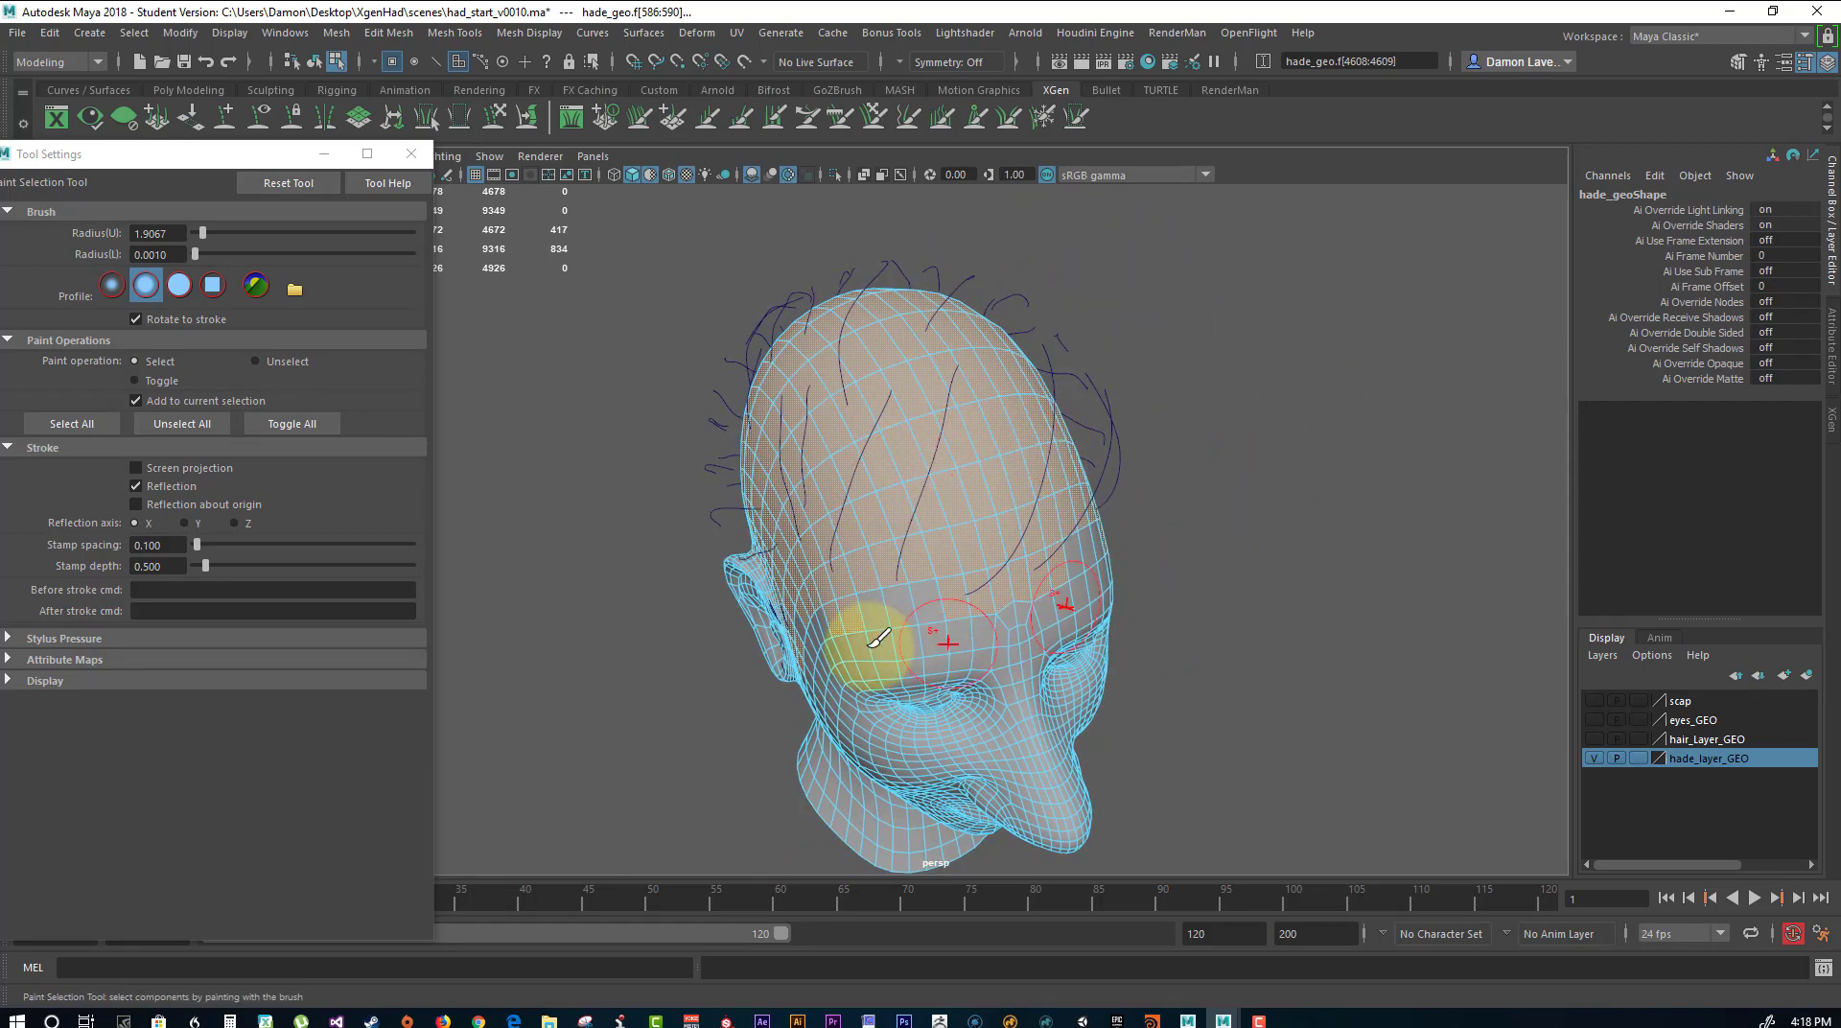
mouse_move(1027, 649)
left_mouse_down("alt")
mouse_move(1027, 604)
mouse_move(1274, 522)
left_mouse_up("alt")
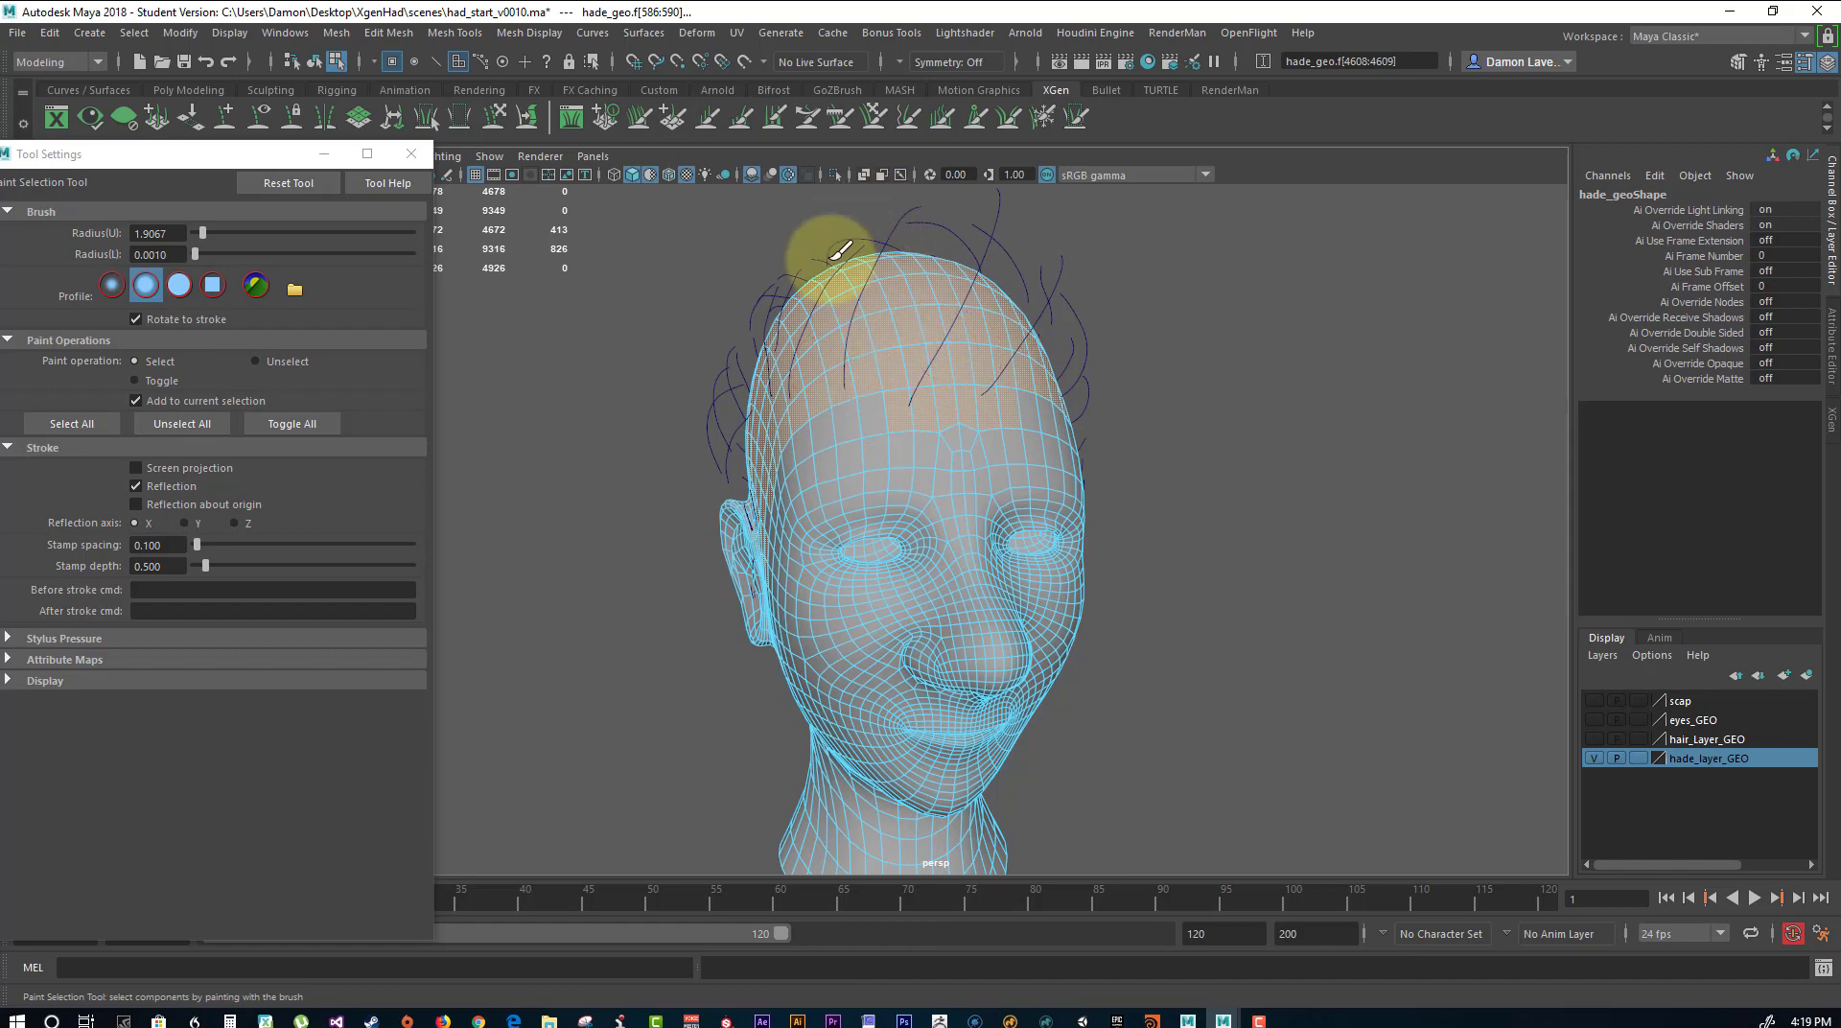
left_click_drag(843, 350, 1142, 390, "alt")
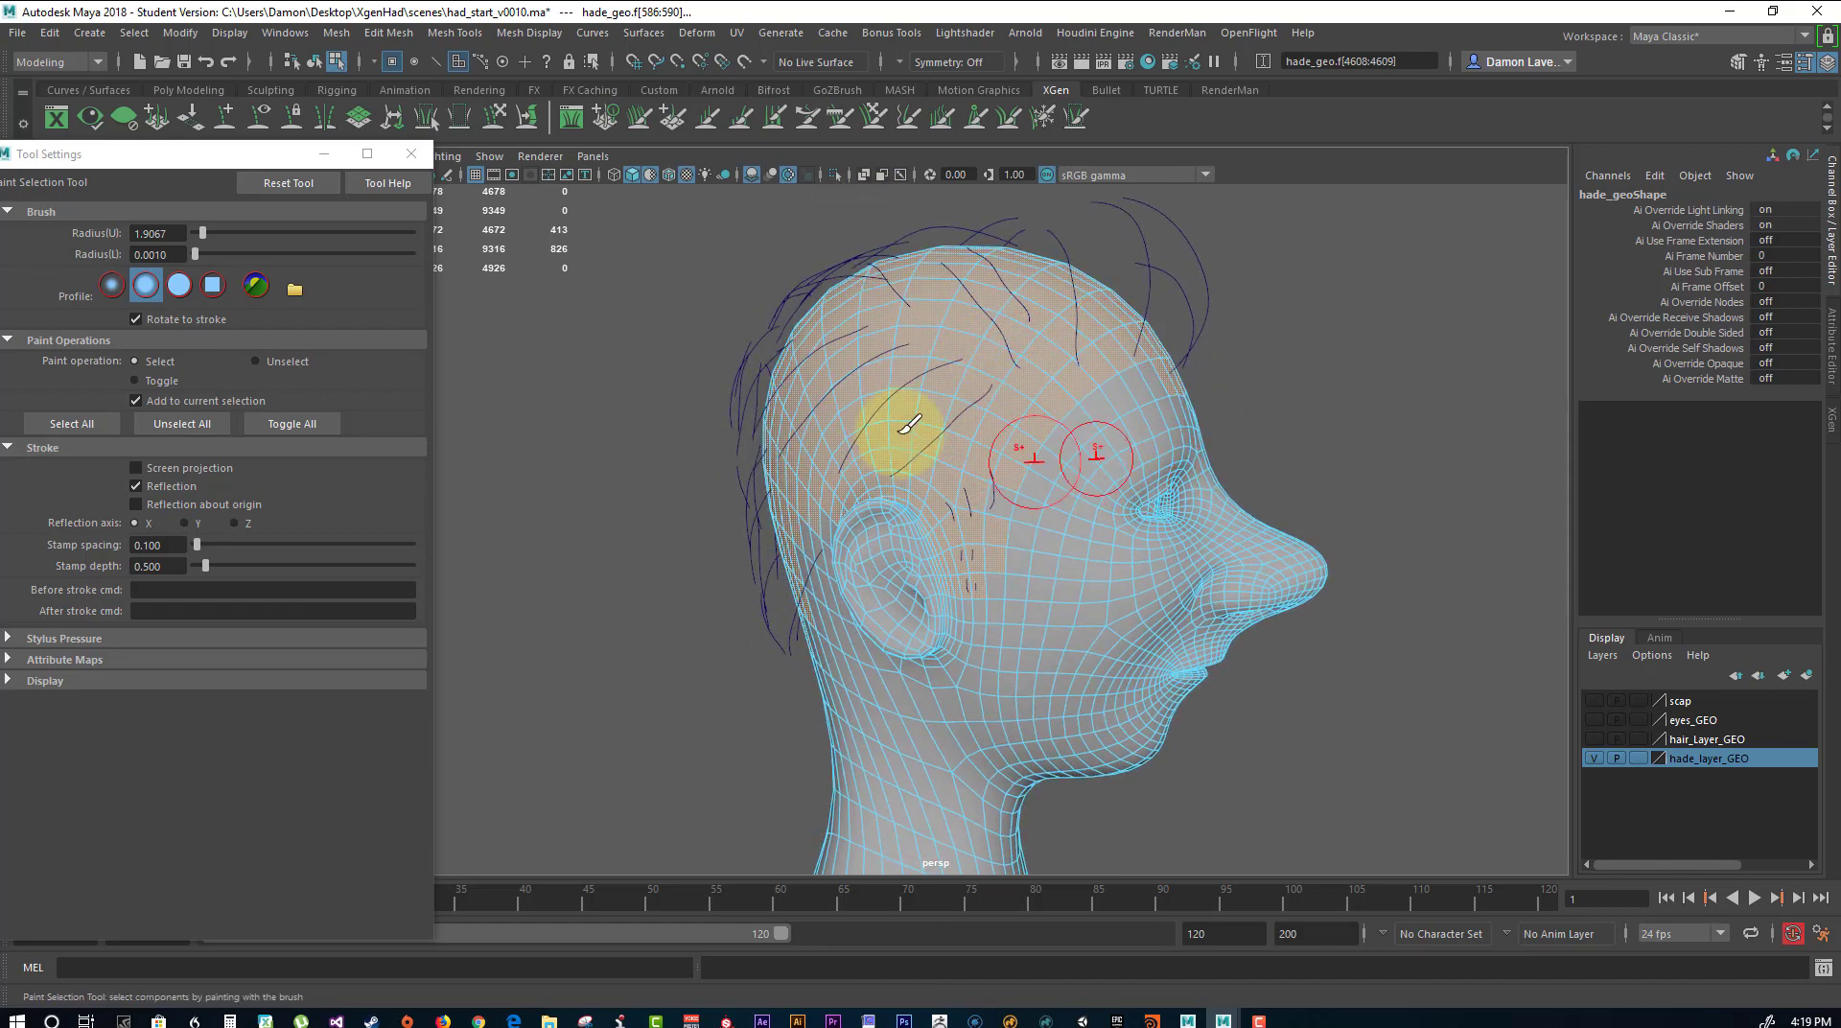
right_click_drag(1126, 439, 1228, 384)
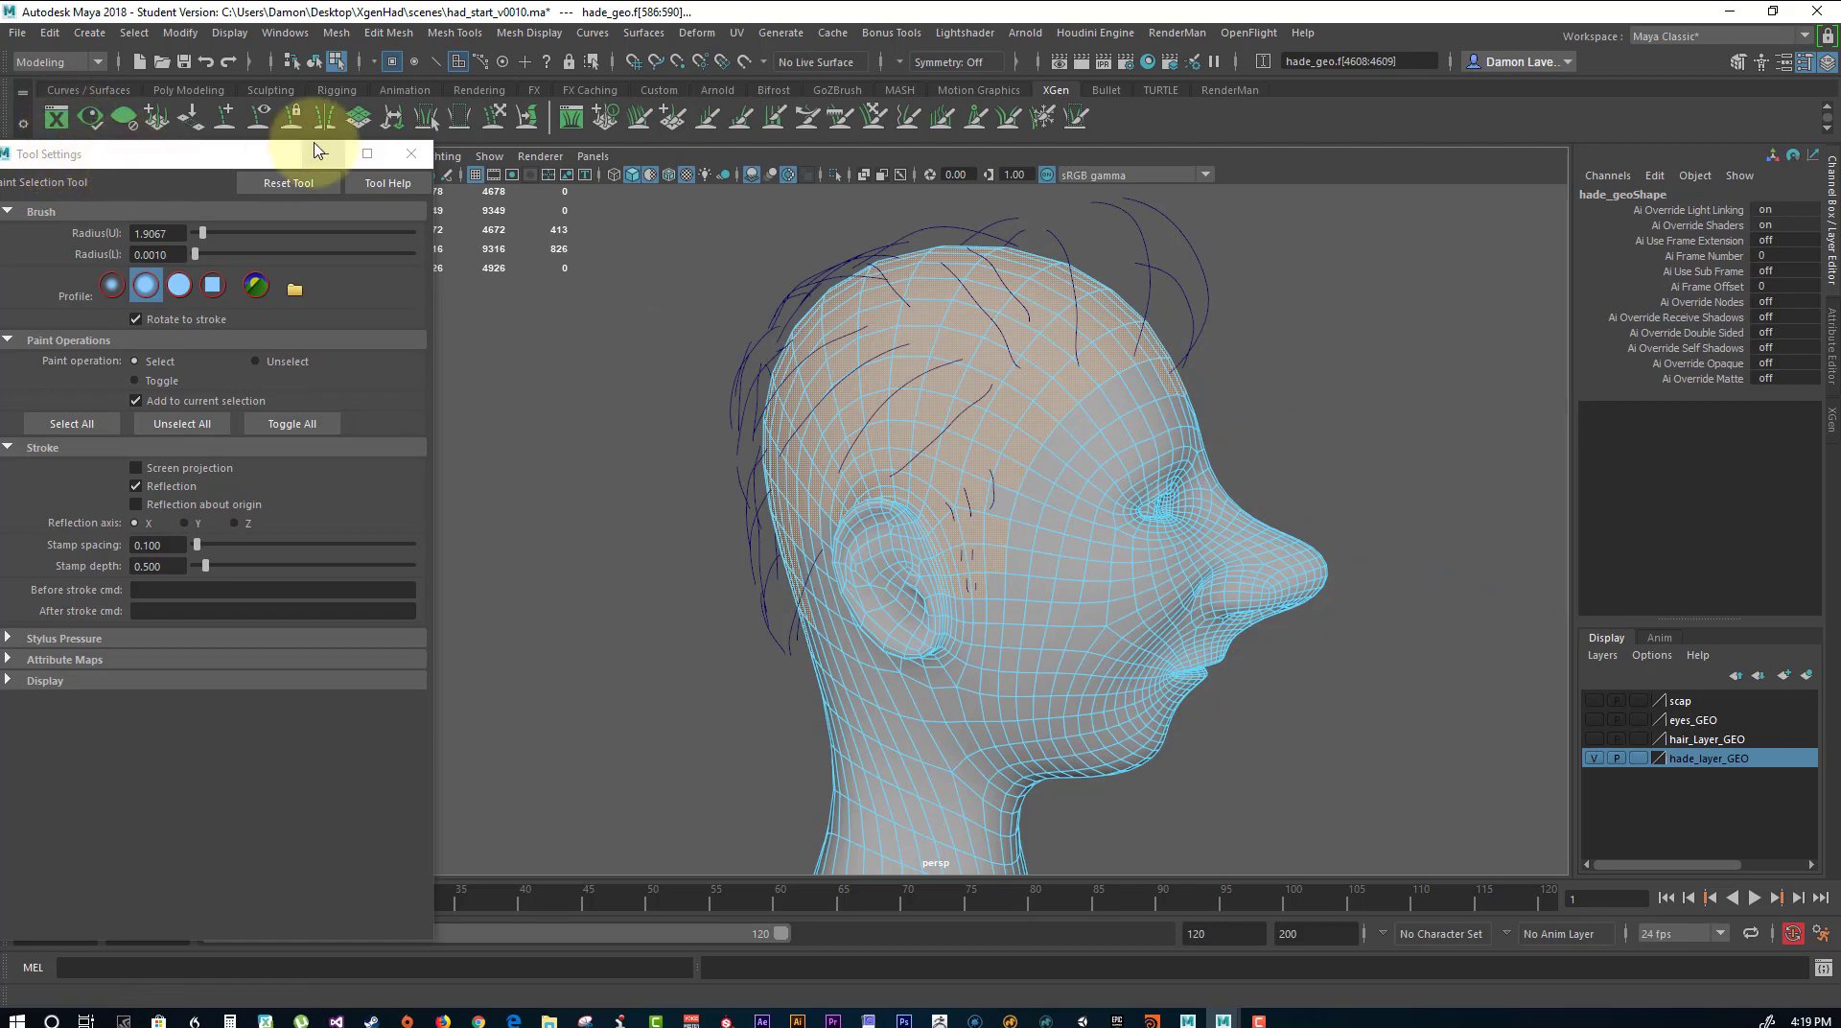
left_click(410, 155)
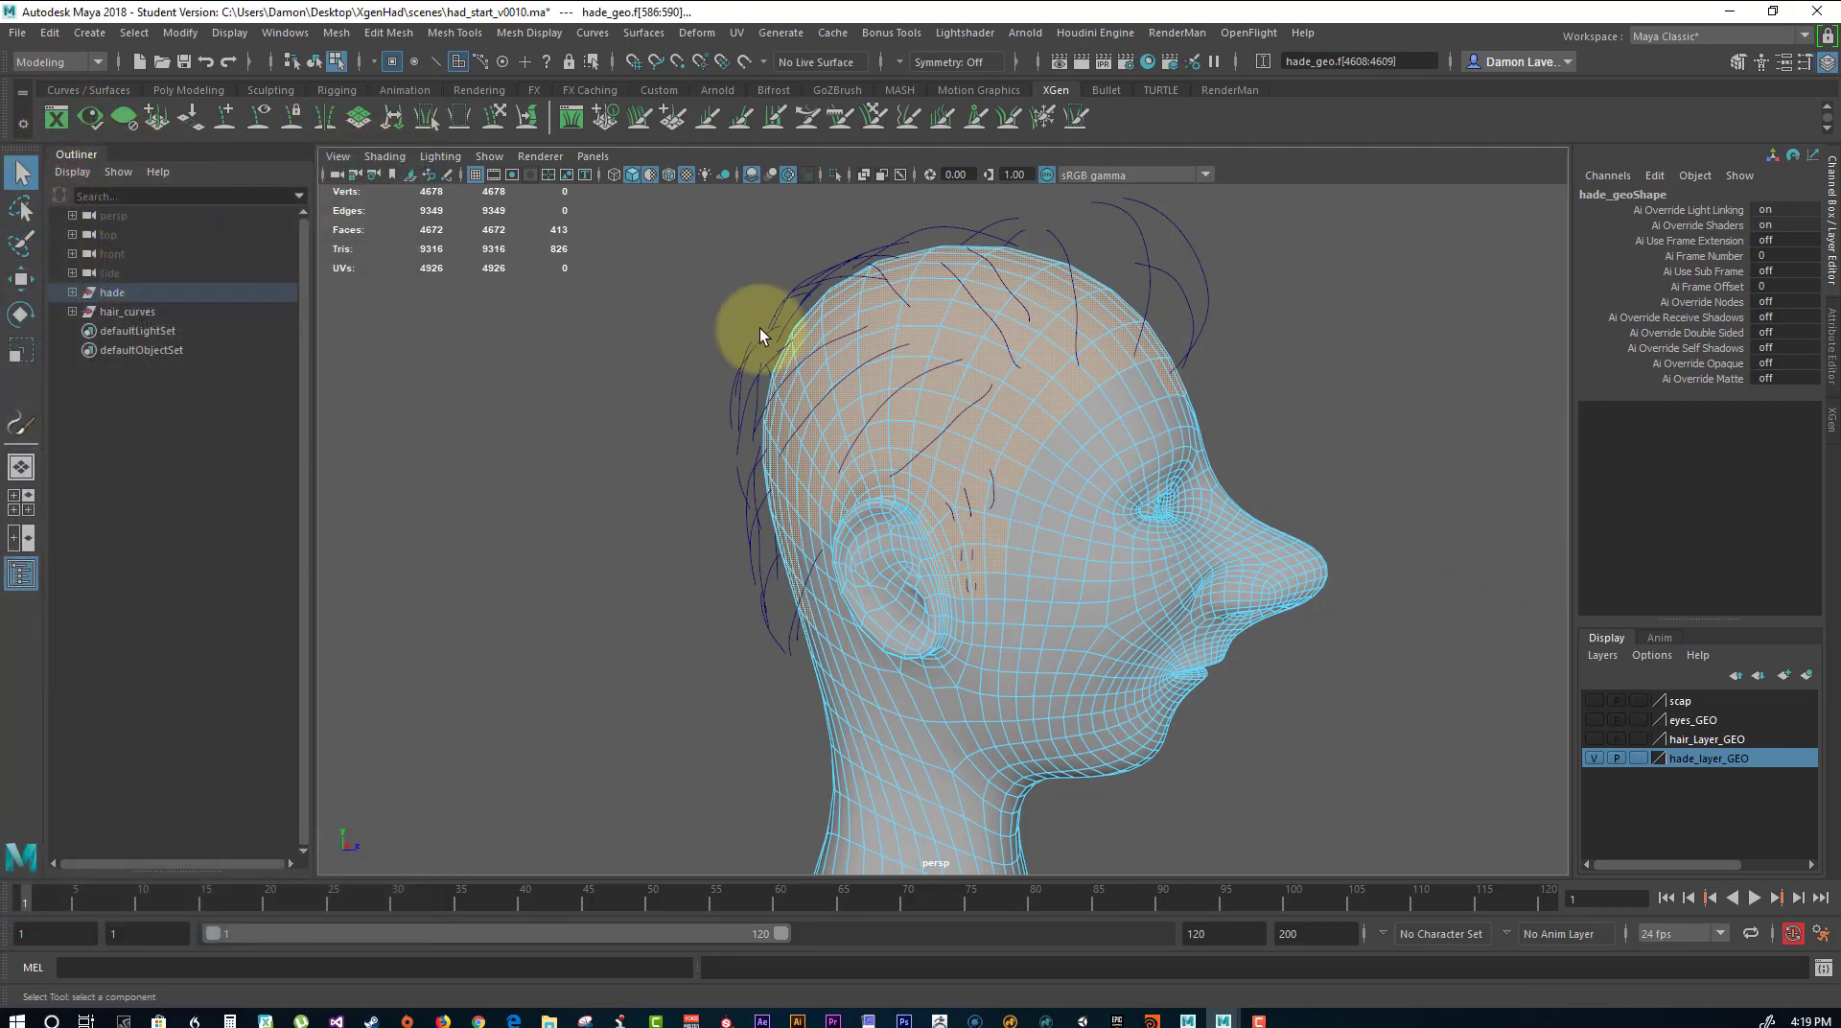
right_click_drag(1072, 376, 1183, 322)
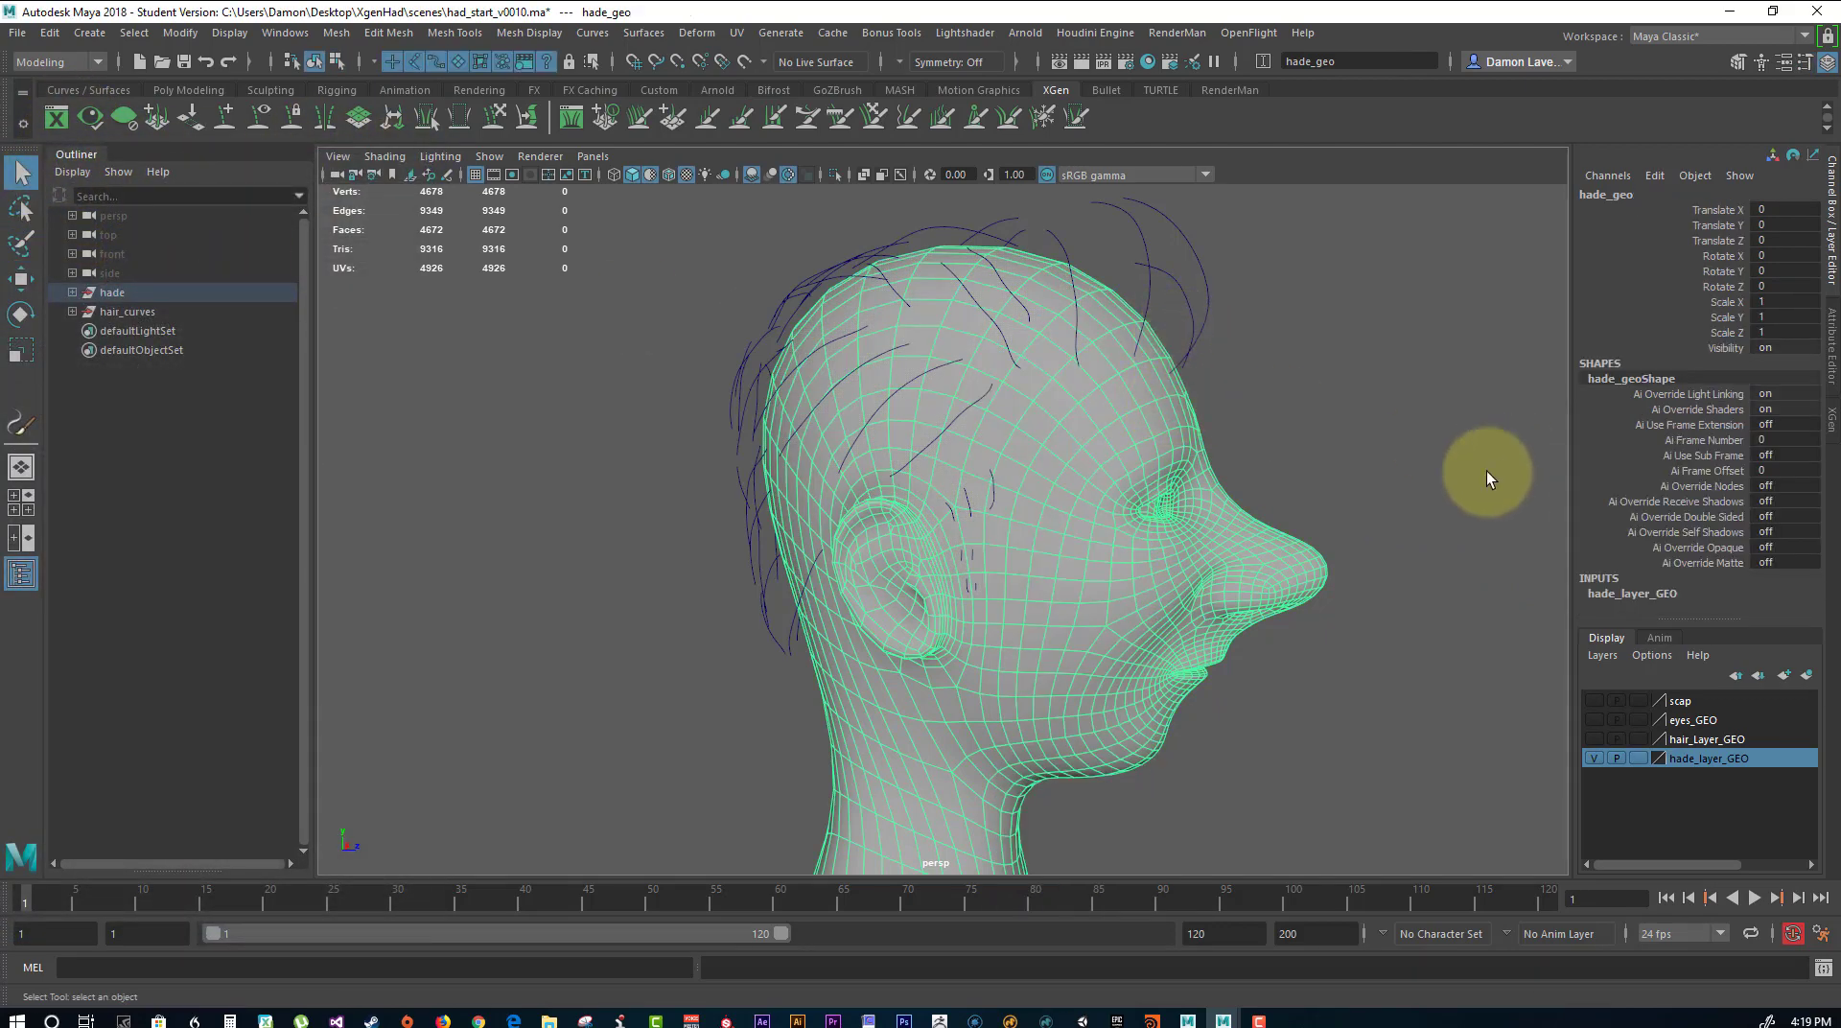
Make the head mesh the live surface and activate Quad Draw from the Modeling Toolkit.
left_click_drag(1486, 470, 1390, 307, "alt")
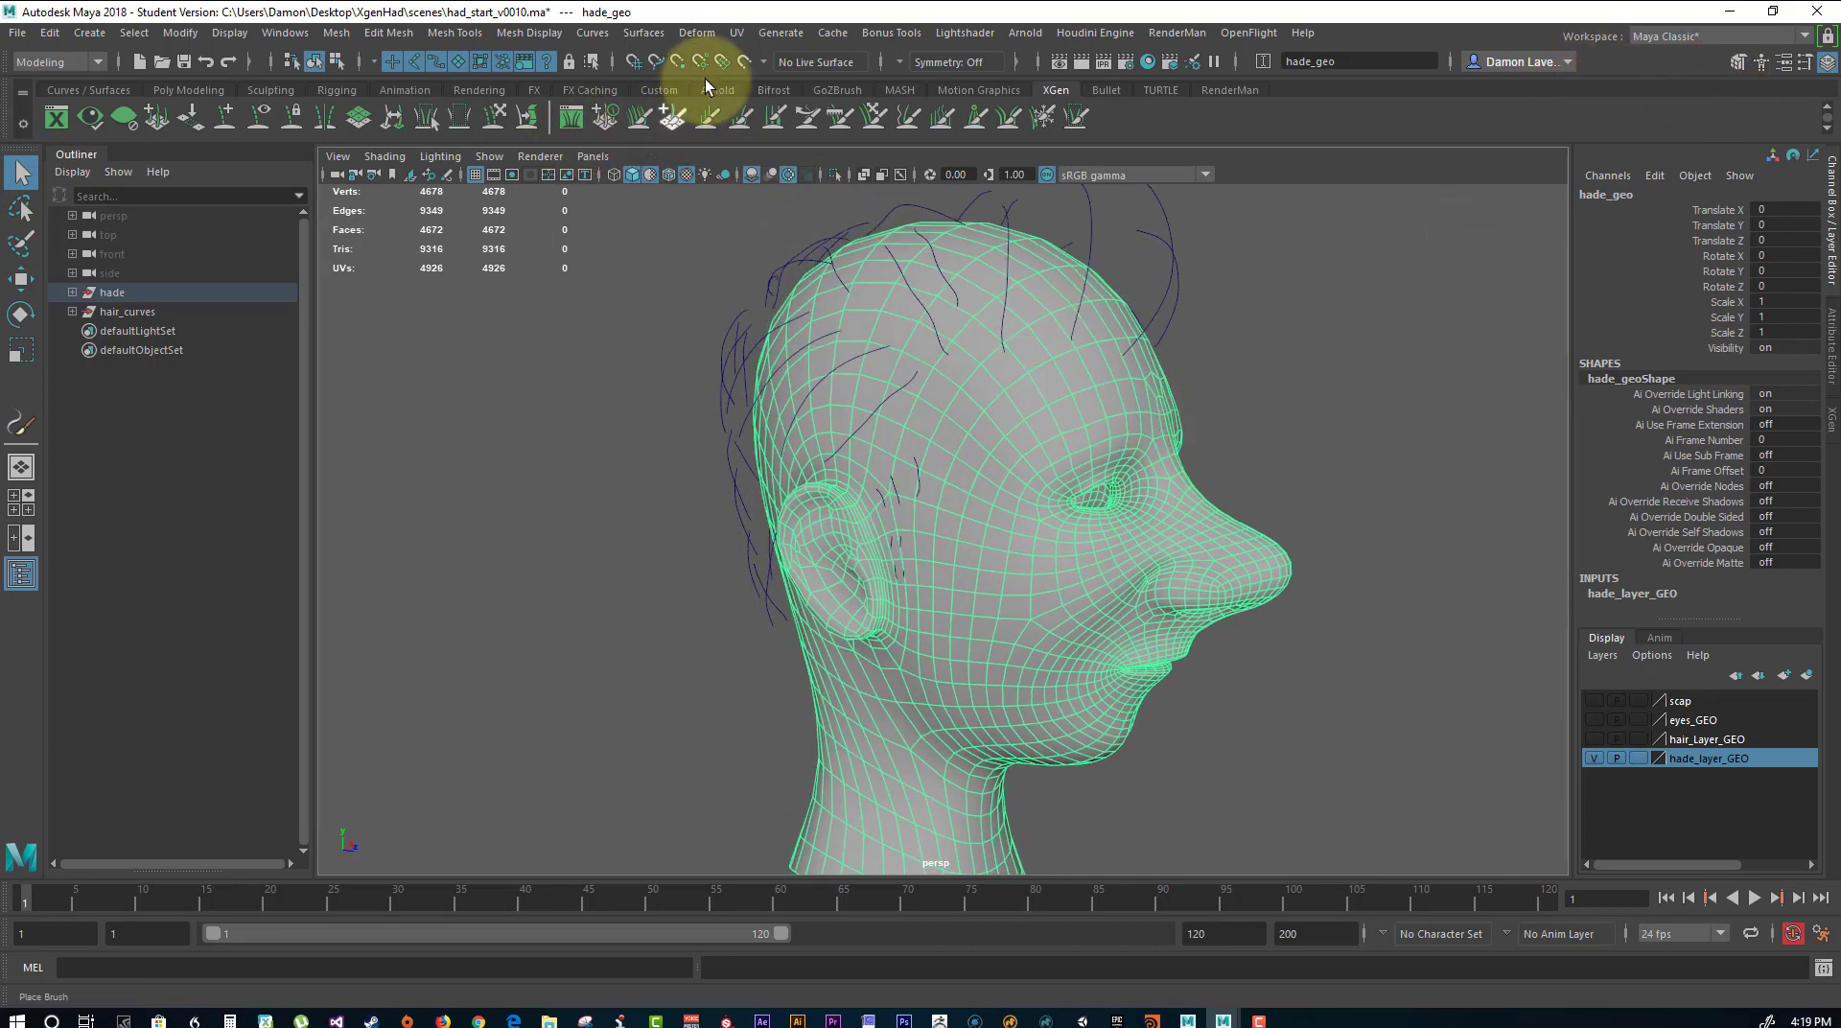
left_click(745, 61)
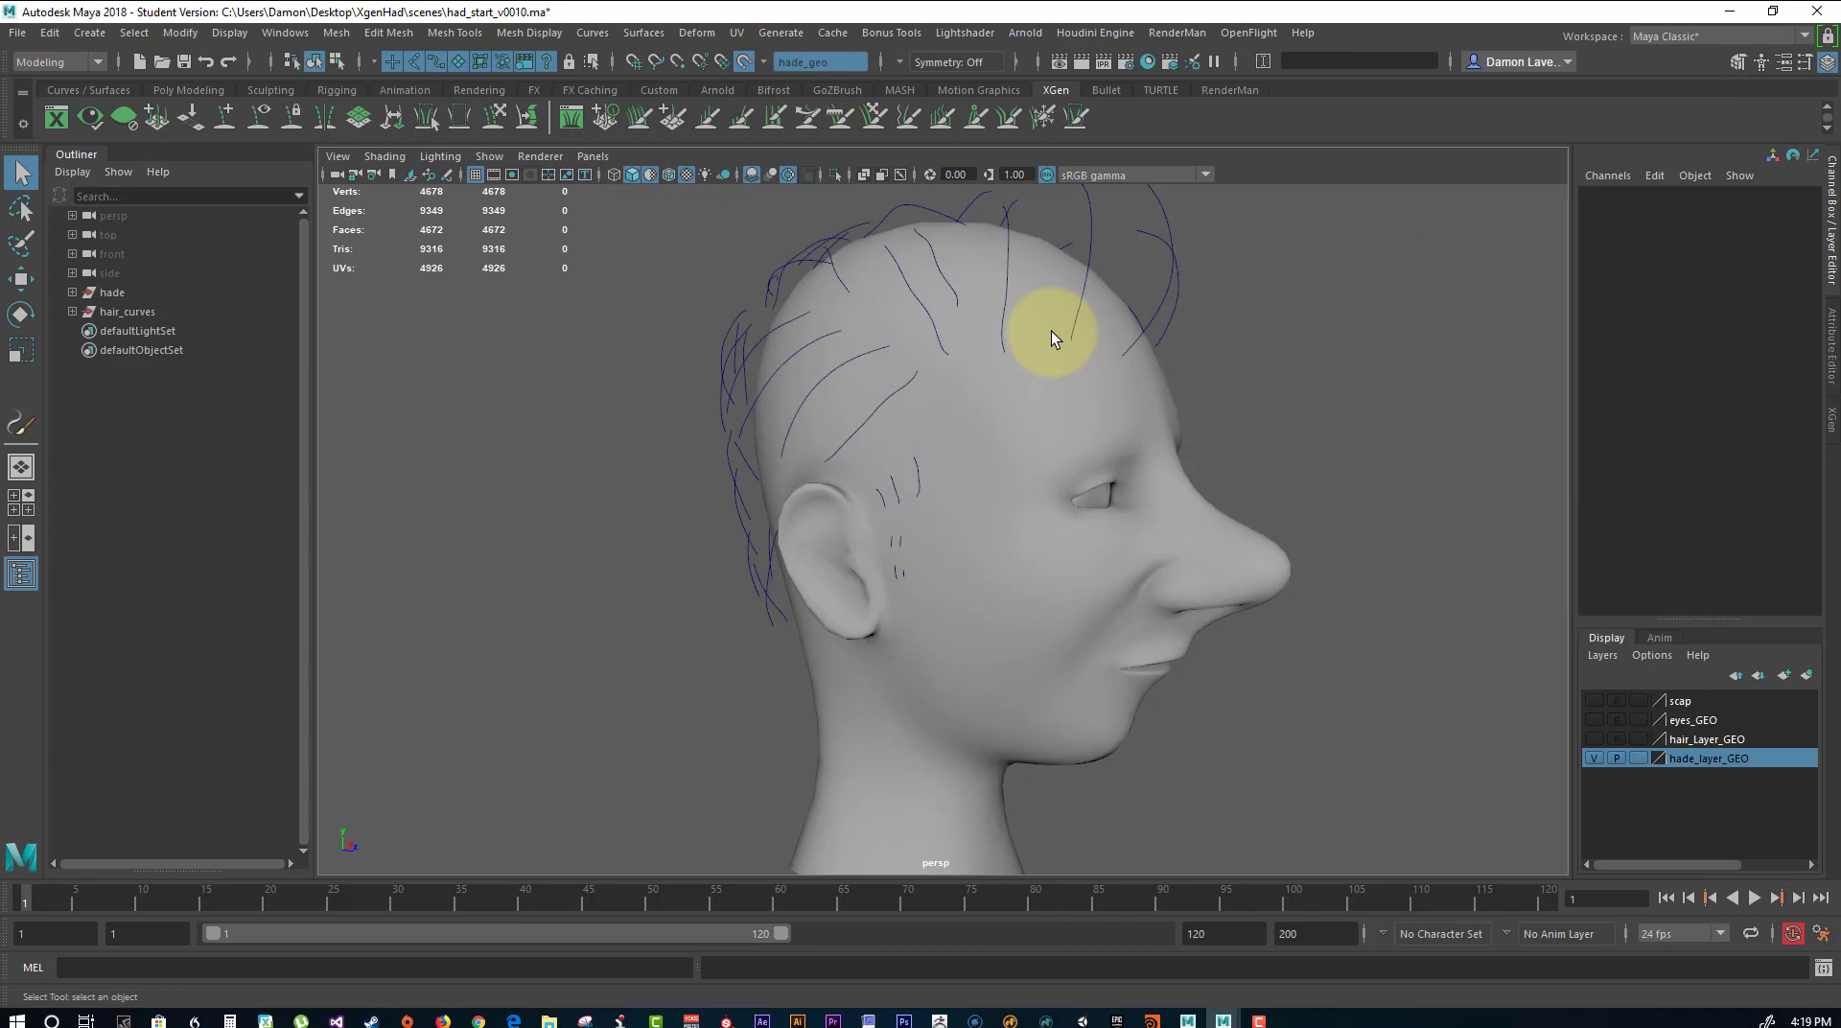
left_click(1049, 395)
left_click(1739, 61)
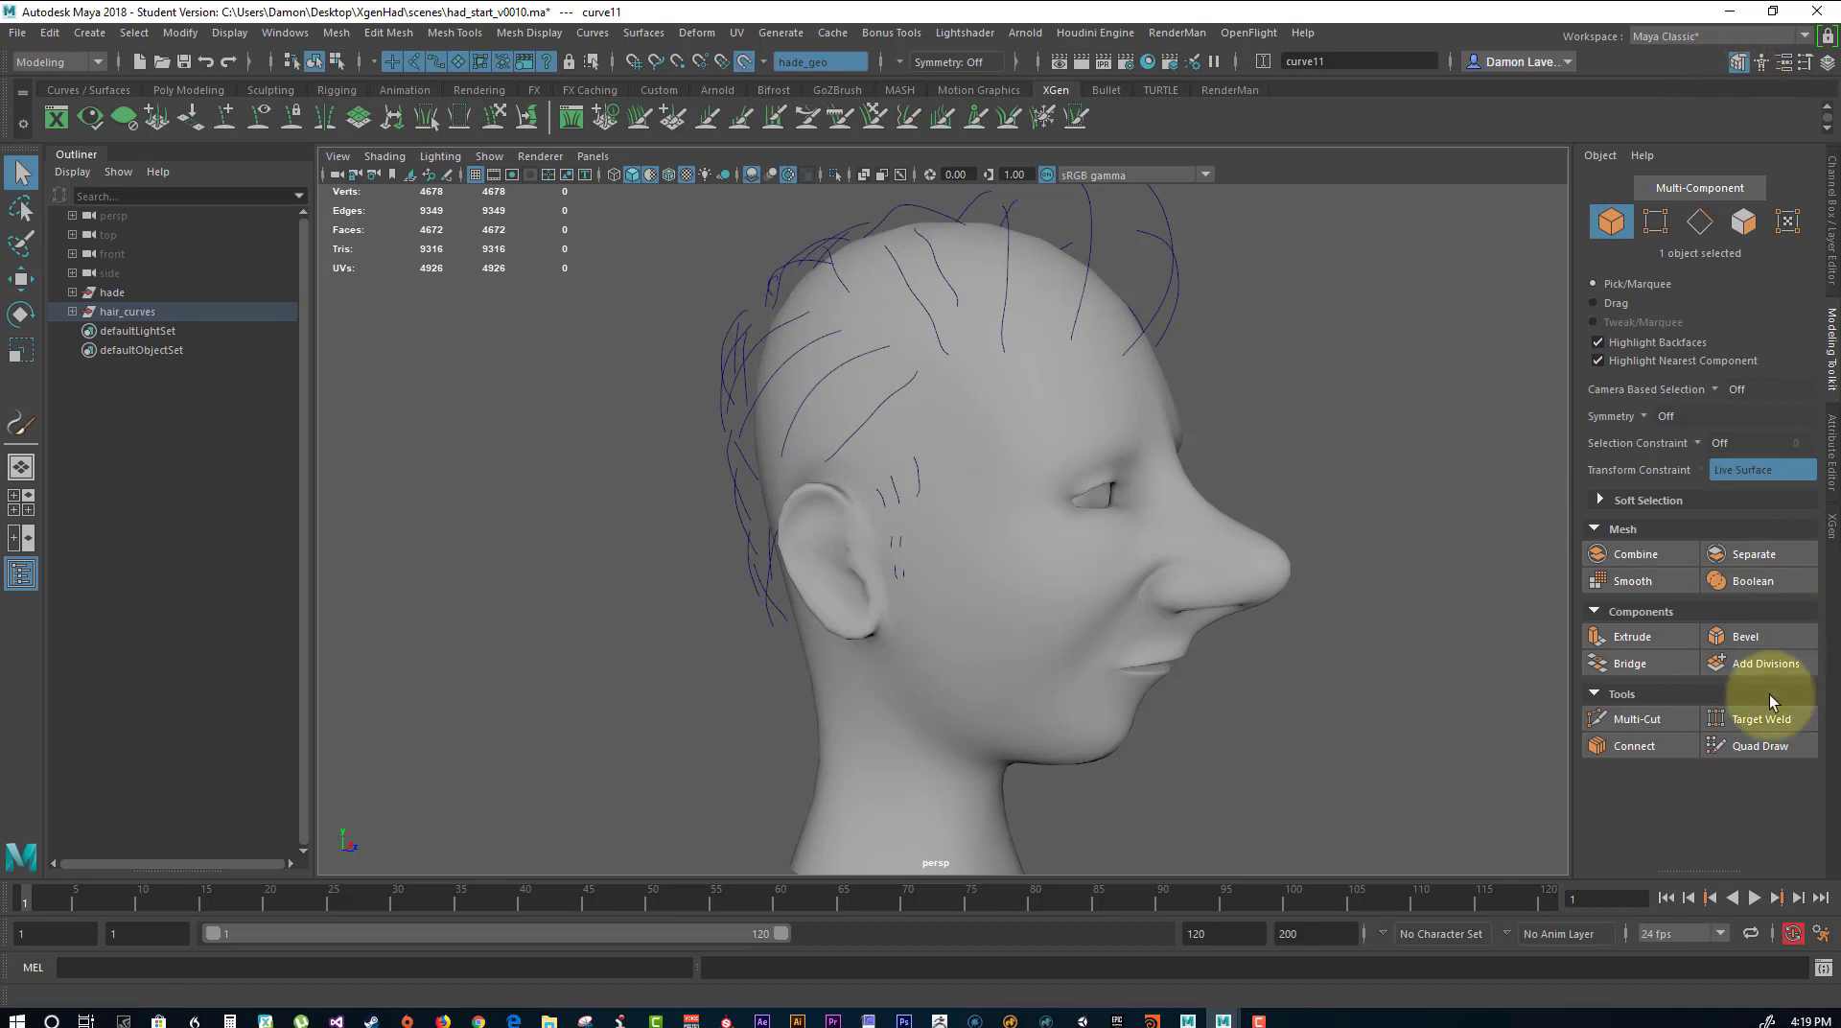
left_click(1739, 748)
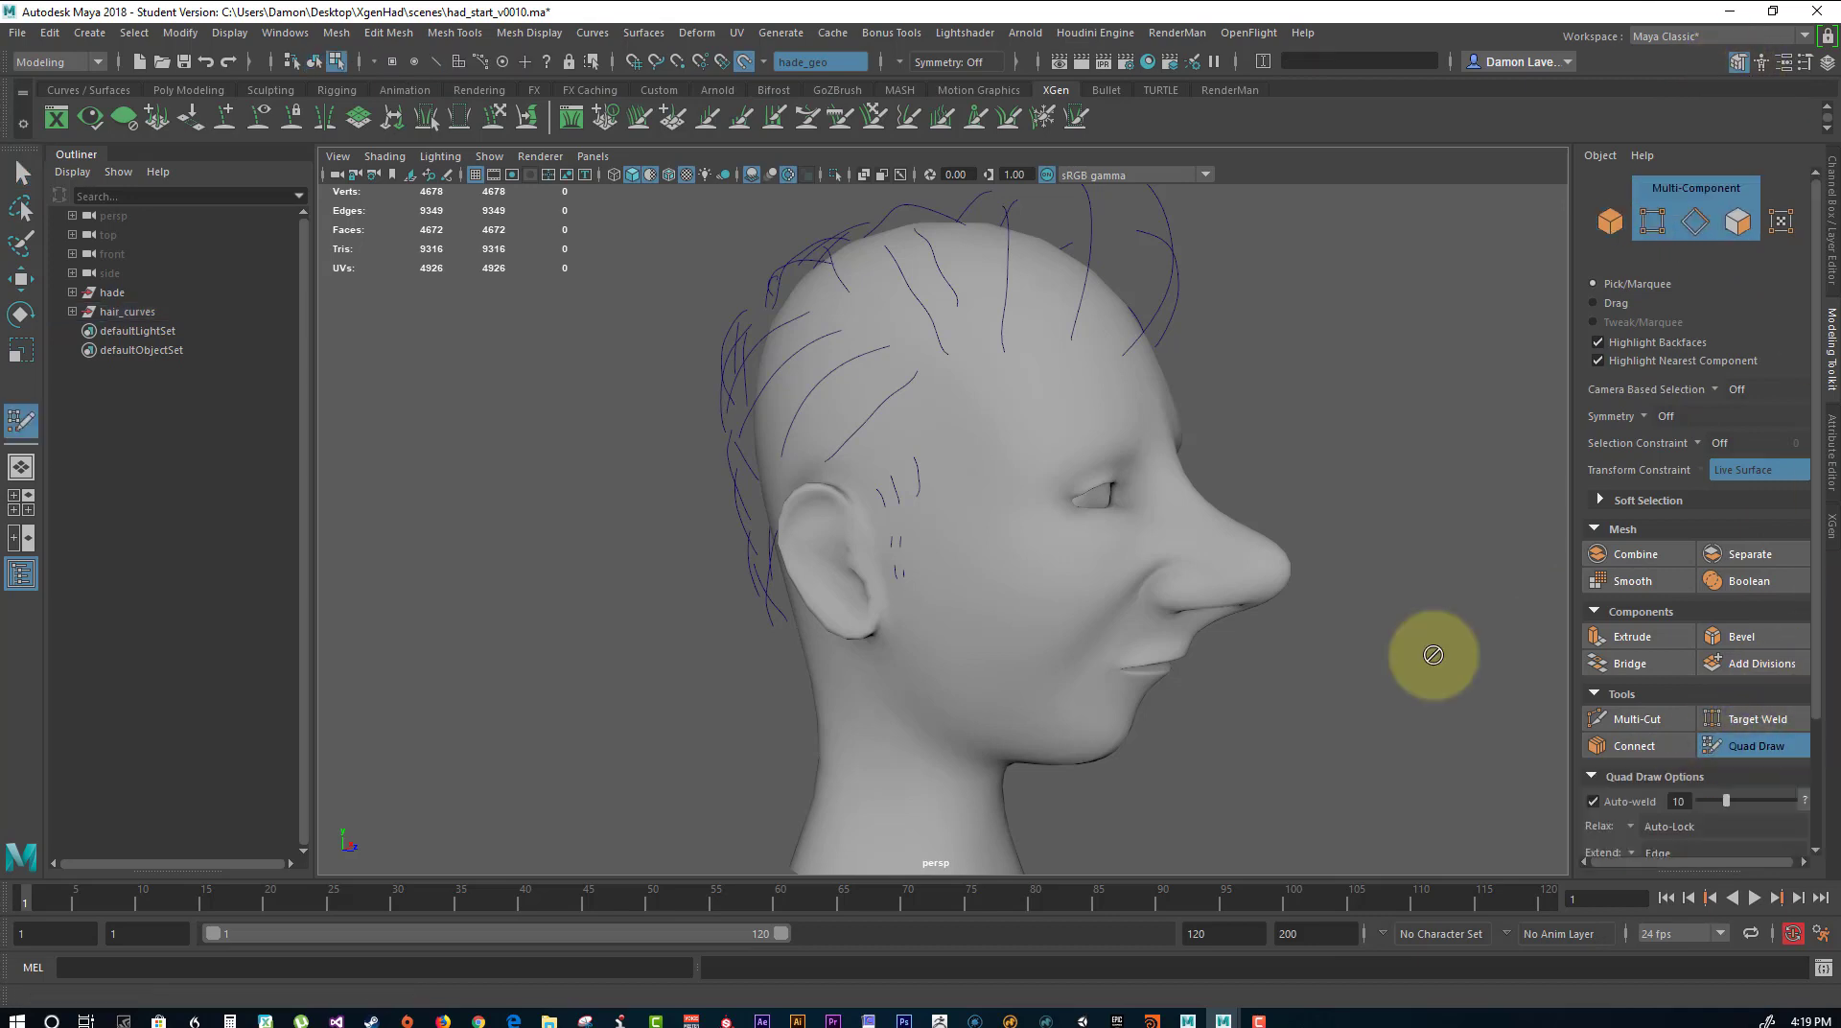
Quad-draw a strip of polygons on the head from the sideburn over the ear and along the hairline to the forehead.
left_click(892, 529, "shift")
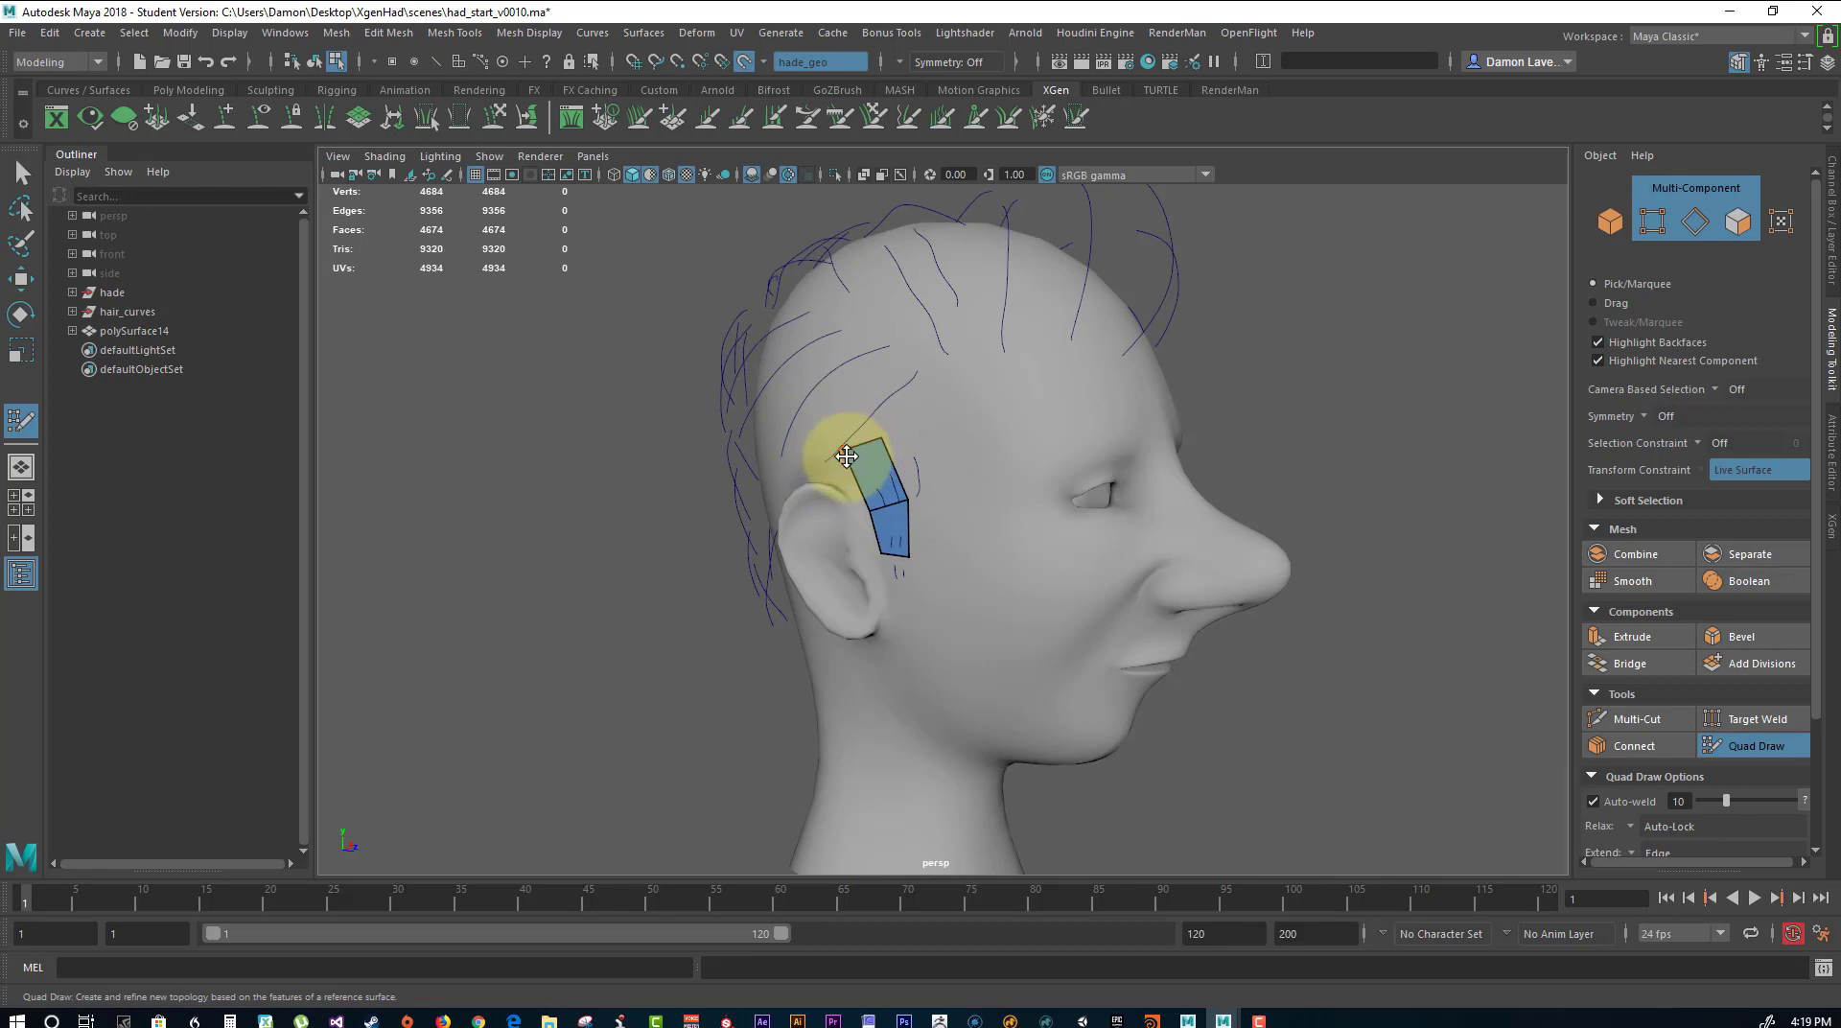
mouse_move(846, 454)
left_mouse_down()
mouse_move(847, 484)
mouse_move(780, 412)
mouse_move(796, 479)
left_mouse_up()
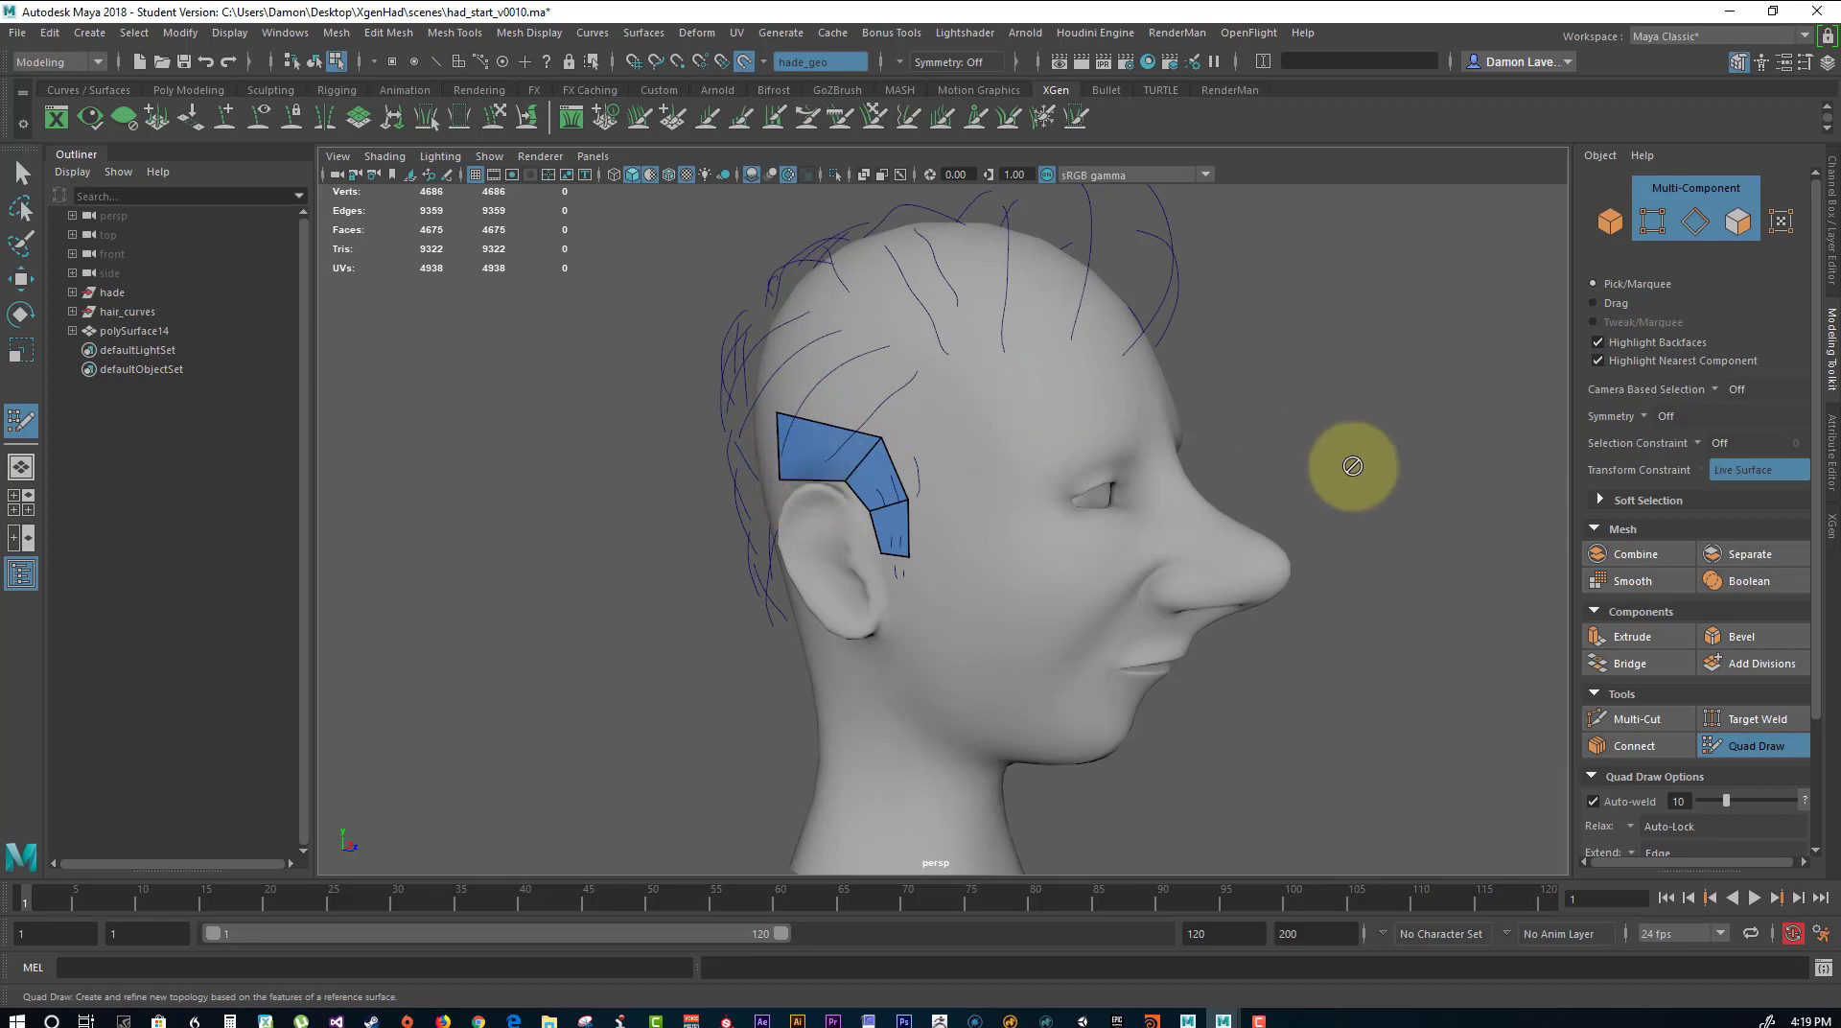
mouse_move(1385, 486)
left_mouse_down("alt")
mouse_move(1294, 493)
mouse_move(1356, 518)
mouse_move(864, 474)
mouse_move(840, 433)
mouse_move(894, 424)
mouse_move(931, 347)
mouse_move(945, 411)
mouse_move(1022, 413)
mouse_move(1007, 472)
mouse_move(1109, 440)
mouse_move(1028, 496)
mouse_move(1027, 518)
mouse_move(933, 465)
mouse_move(1319, 563)
left_mouse_up("alt")
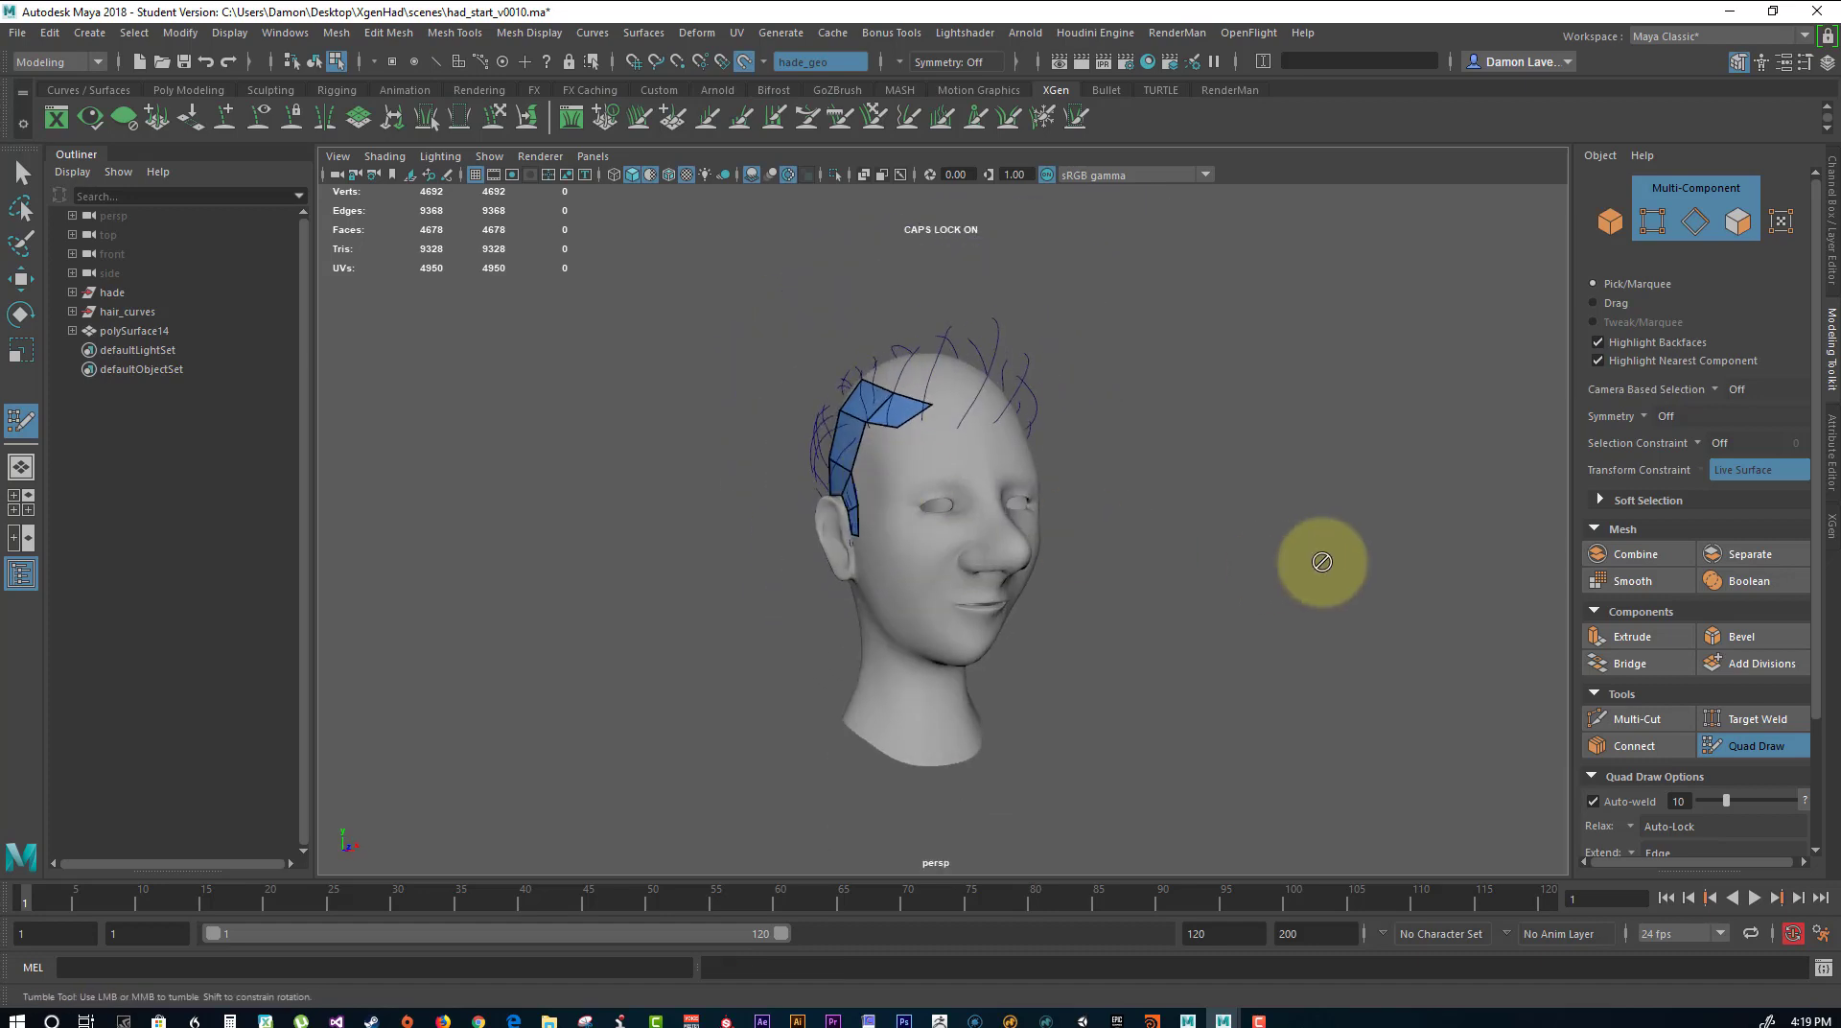
left_click_drag(1281, 492, 1390, 522, "alt")
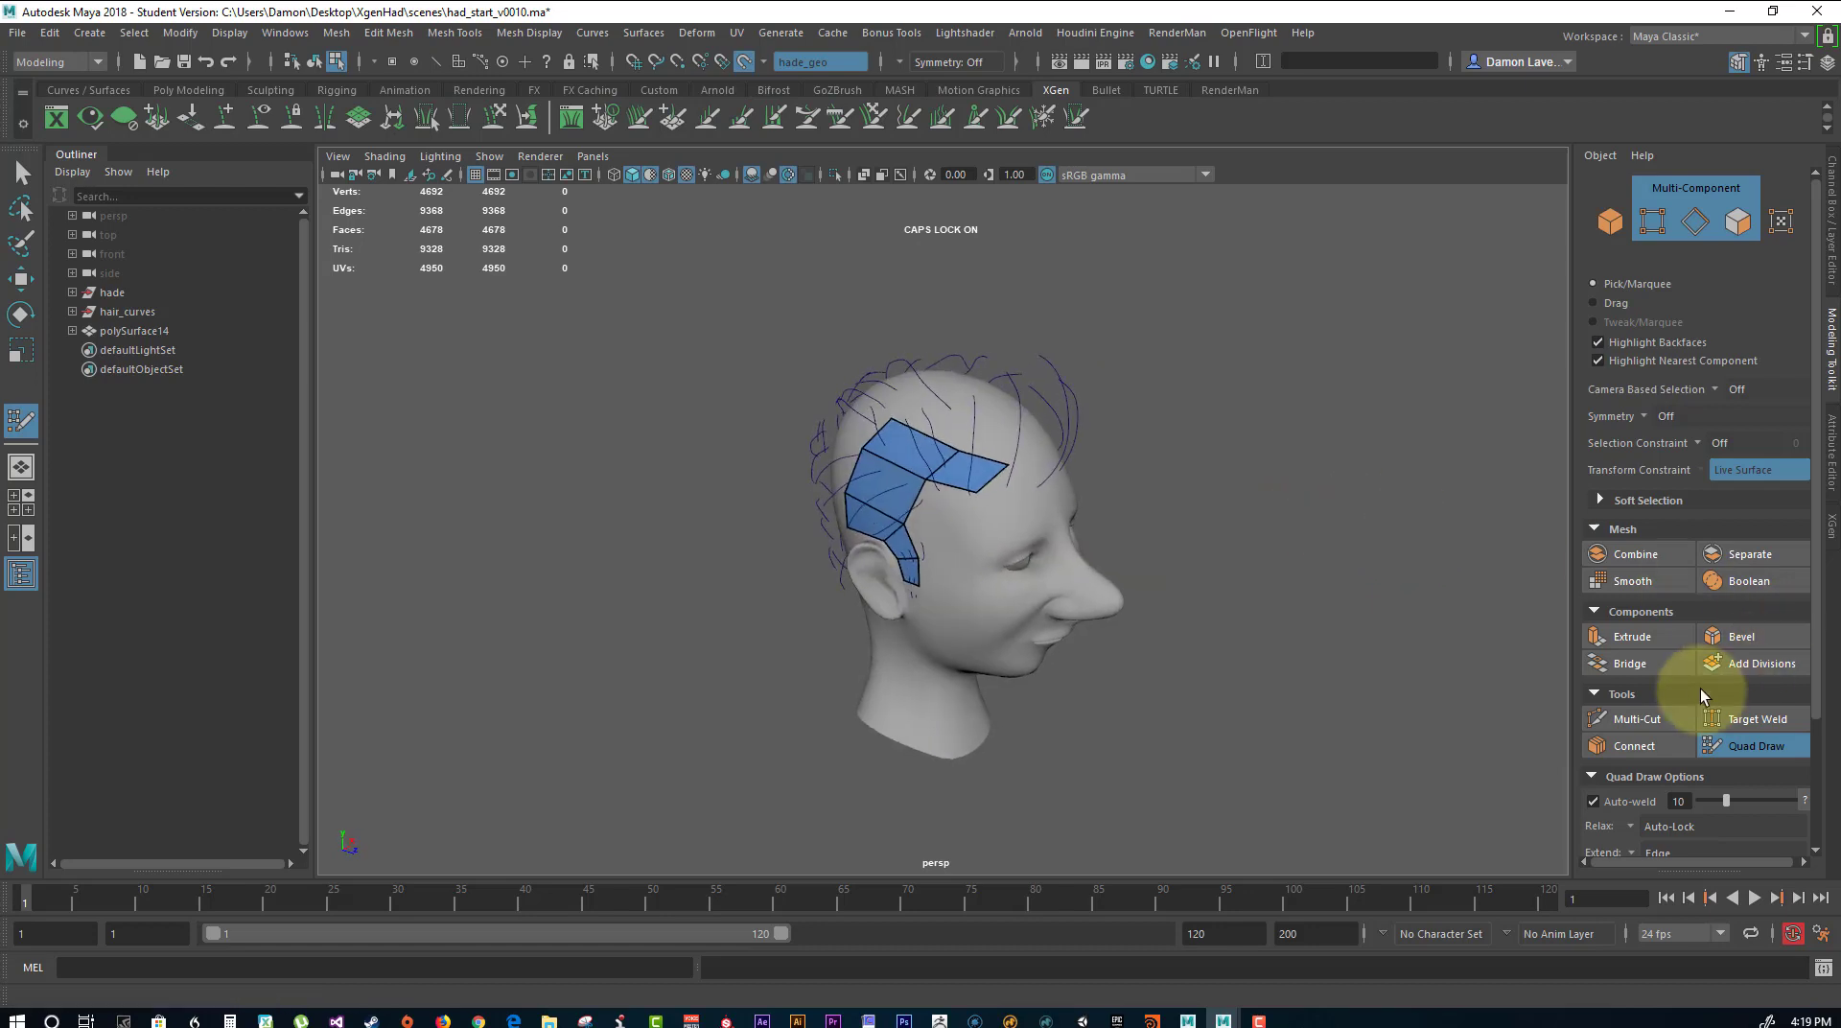
Delete the quad-drawn polygon surface and return to the Select tool.
left_click(125, 331)
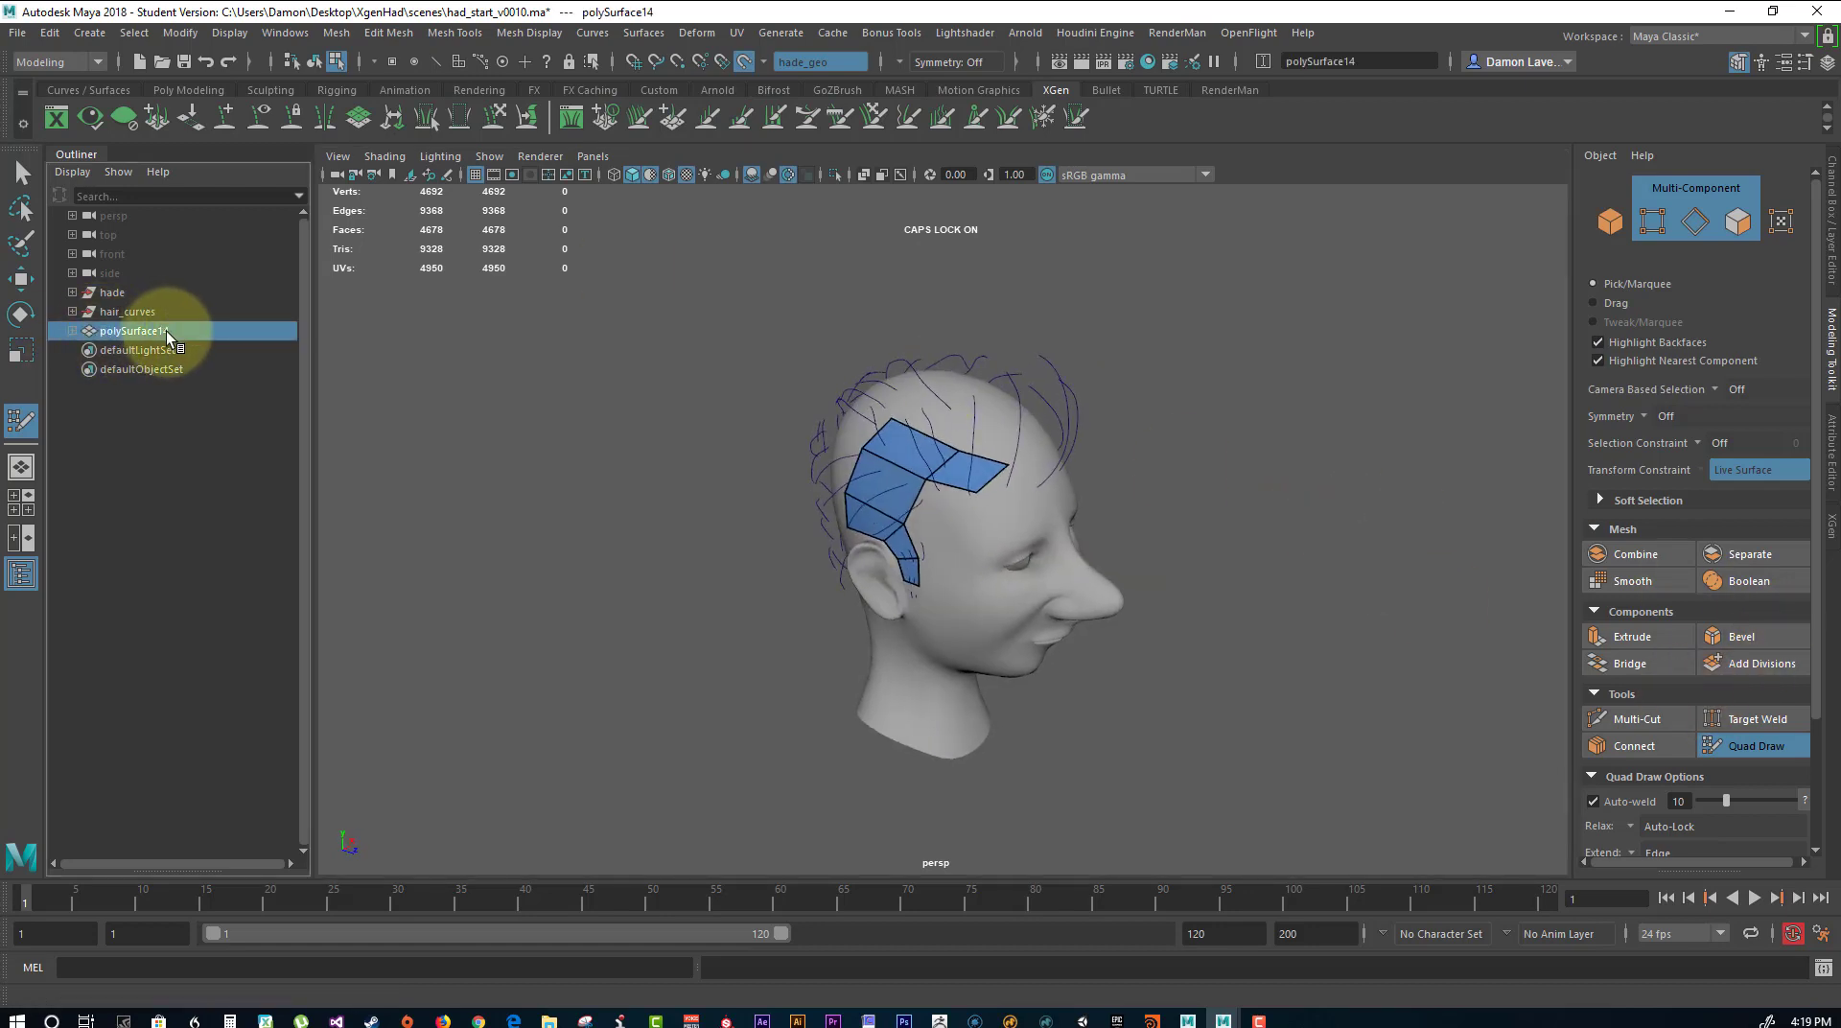
key("Delete")
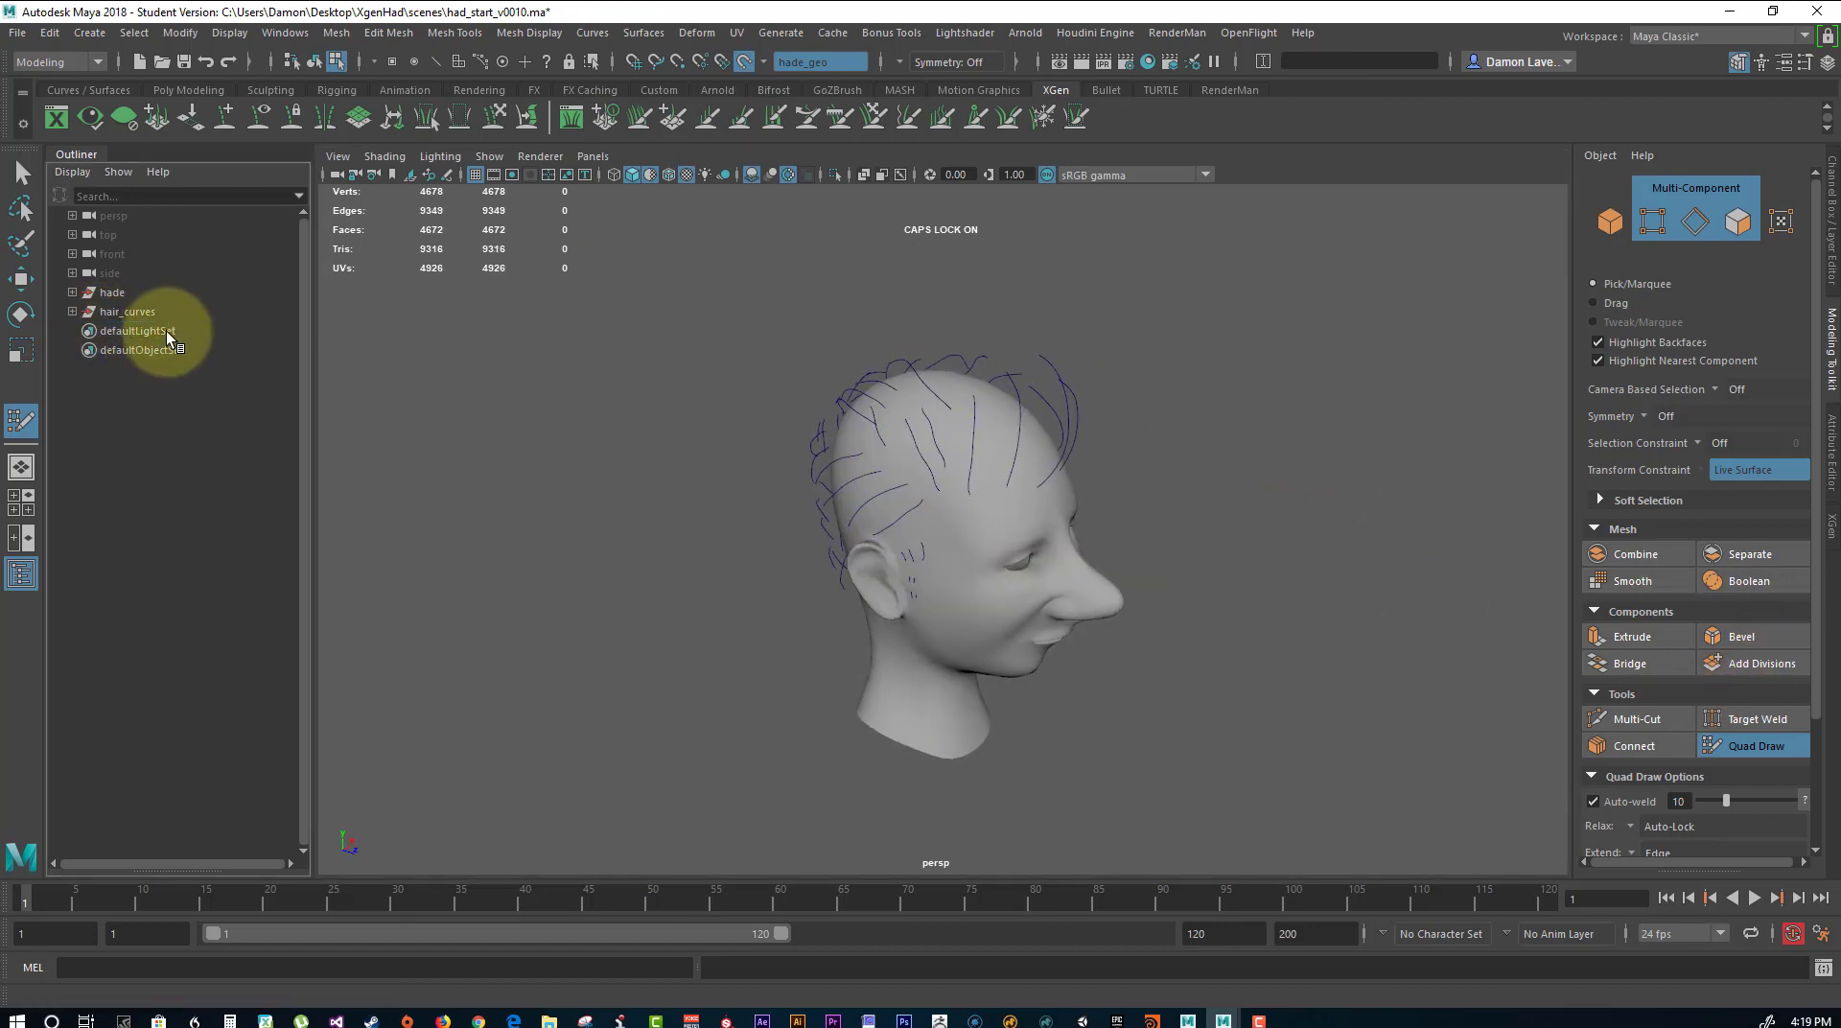
left_click(21, 173)
Show the scap, eyes_GEO and hair_Layer_GEO display layers, turn off the default material, and set hade_layer_GEO to template display.
left_click(1830, 222)
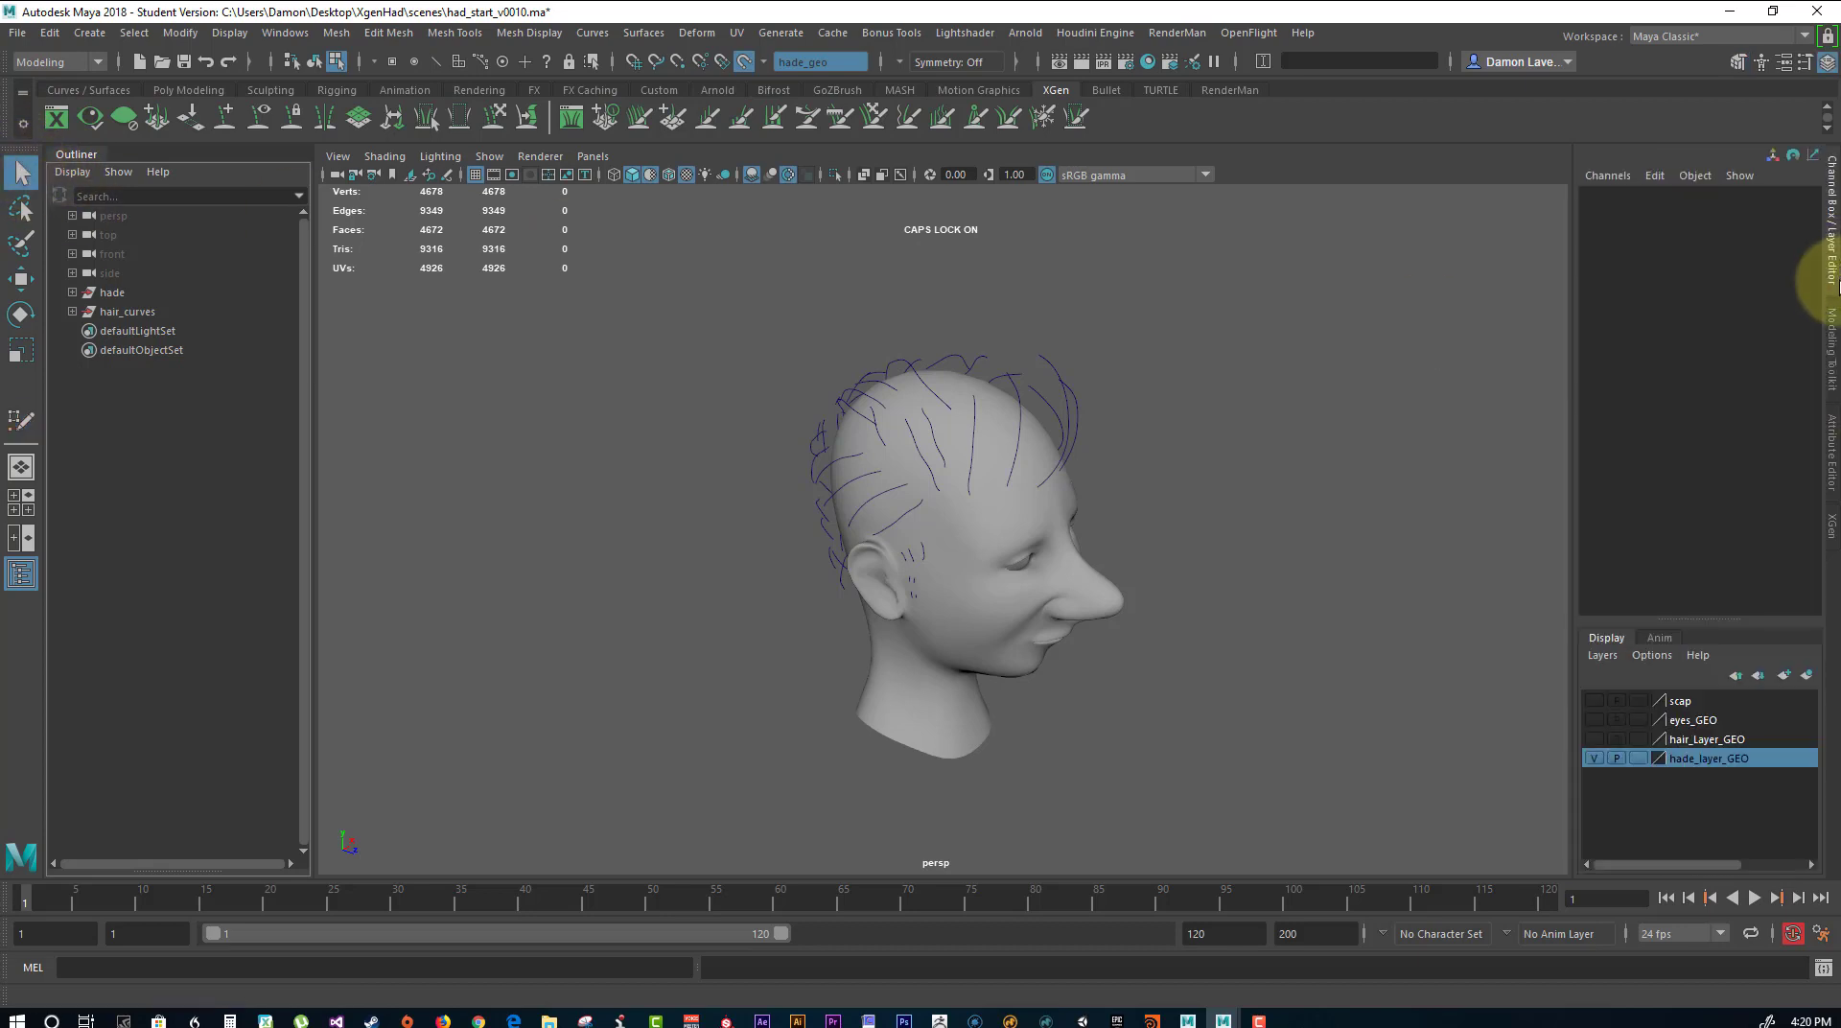
left_click(1593, 740)
left_click_drag(1356, 670, 1359, 602, "alt")
right_click_drag(1359, 602, 1409, 614, "alt")
left_click(648, 176)
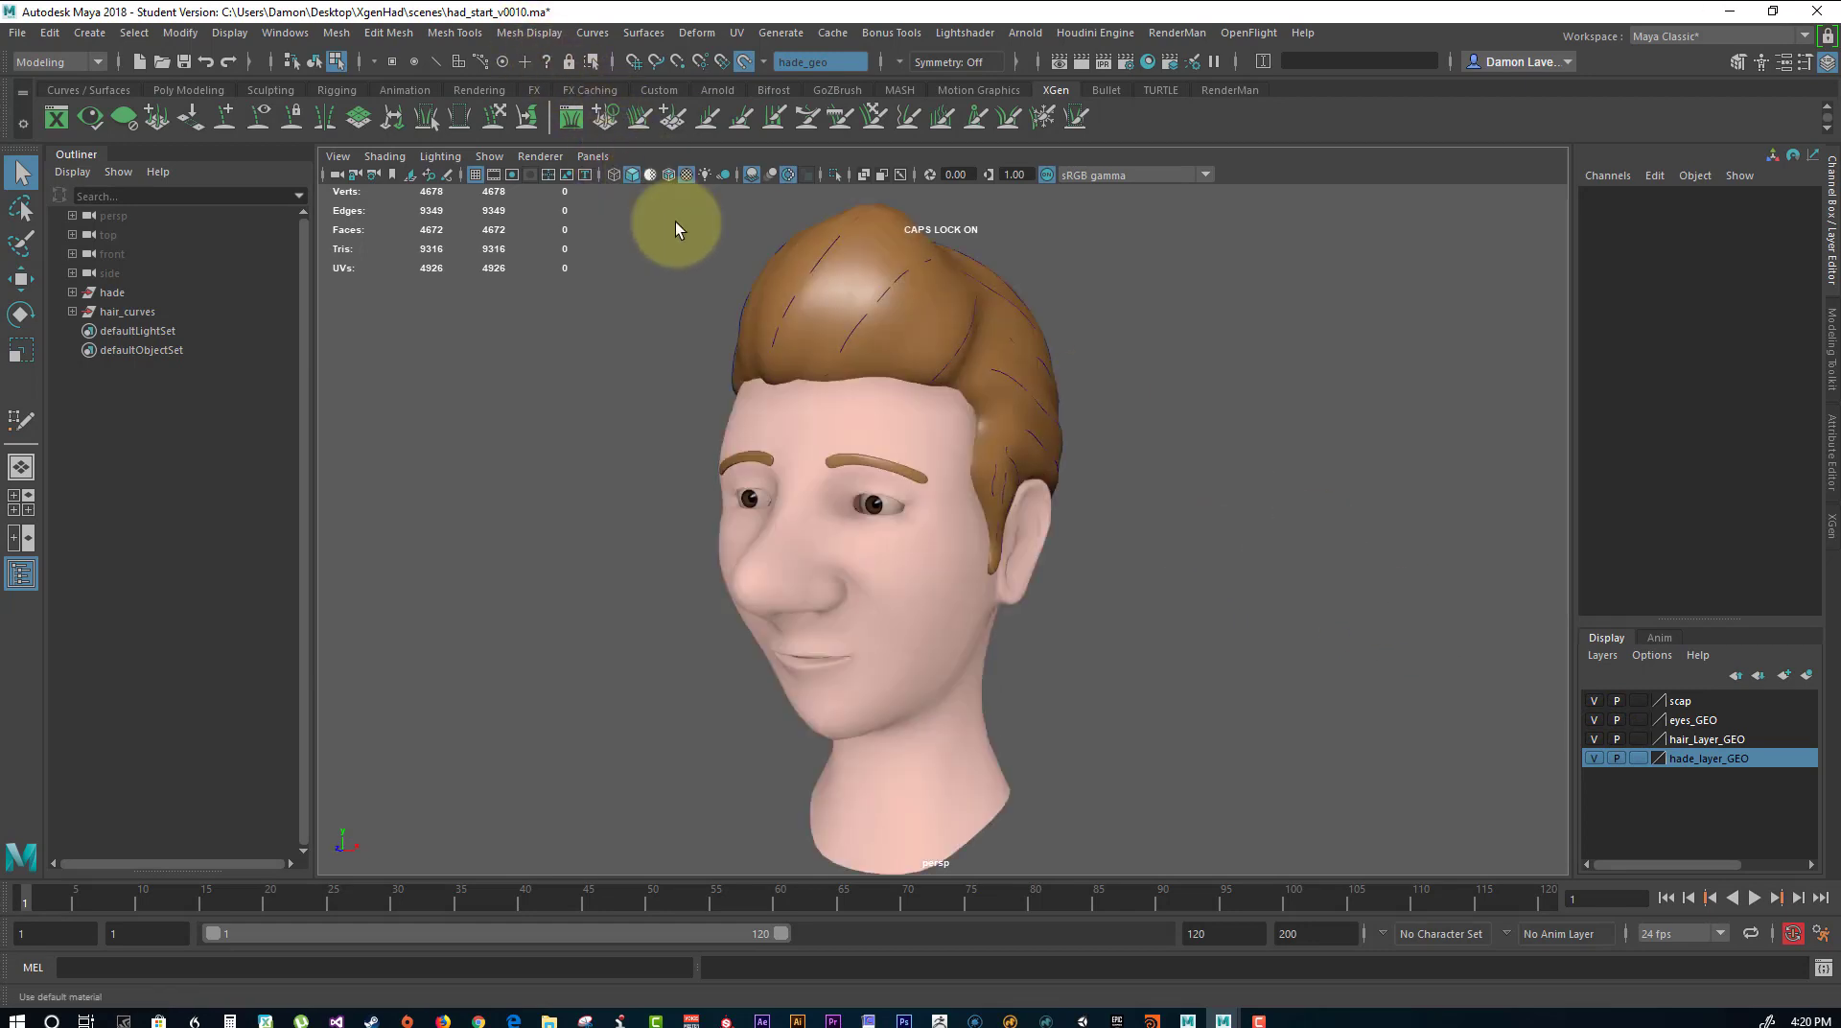
left_click_drag(987, 432, 1208, 496, "alt")
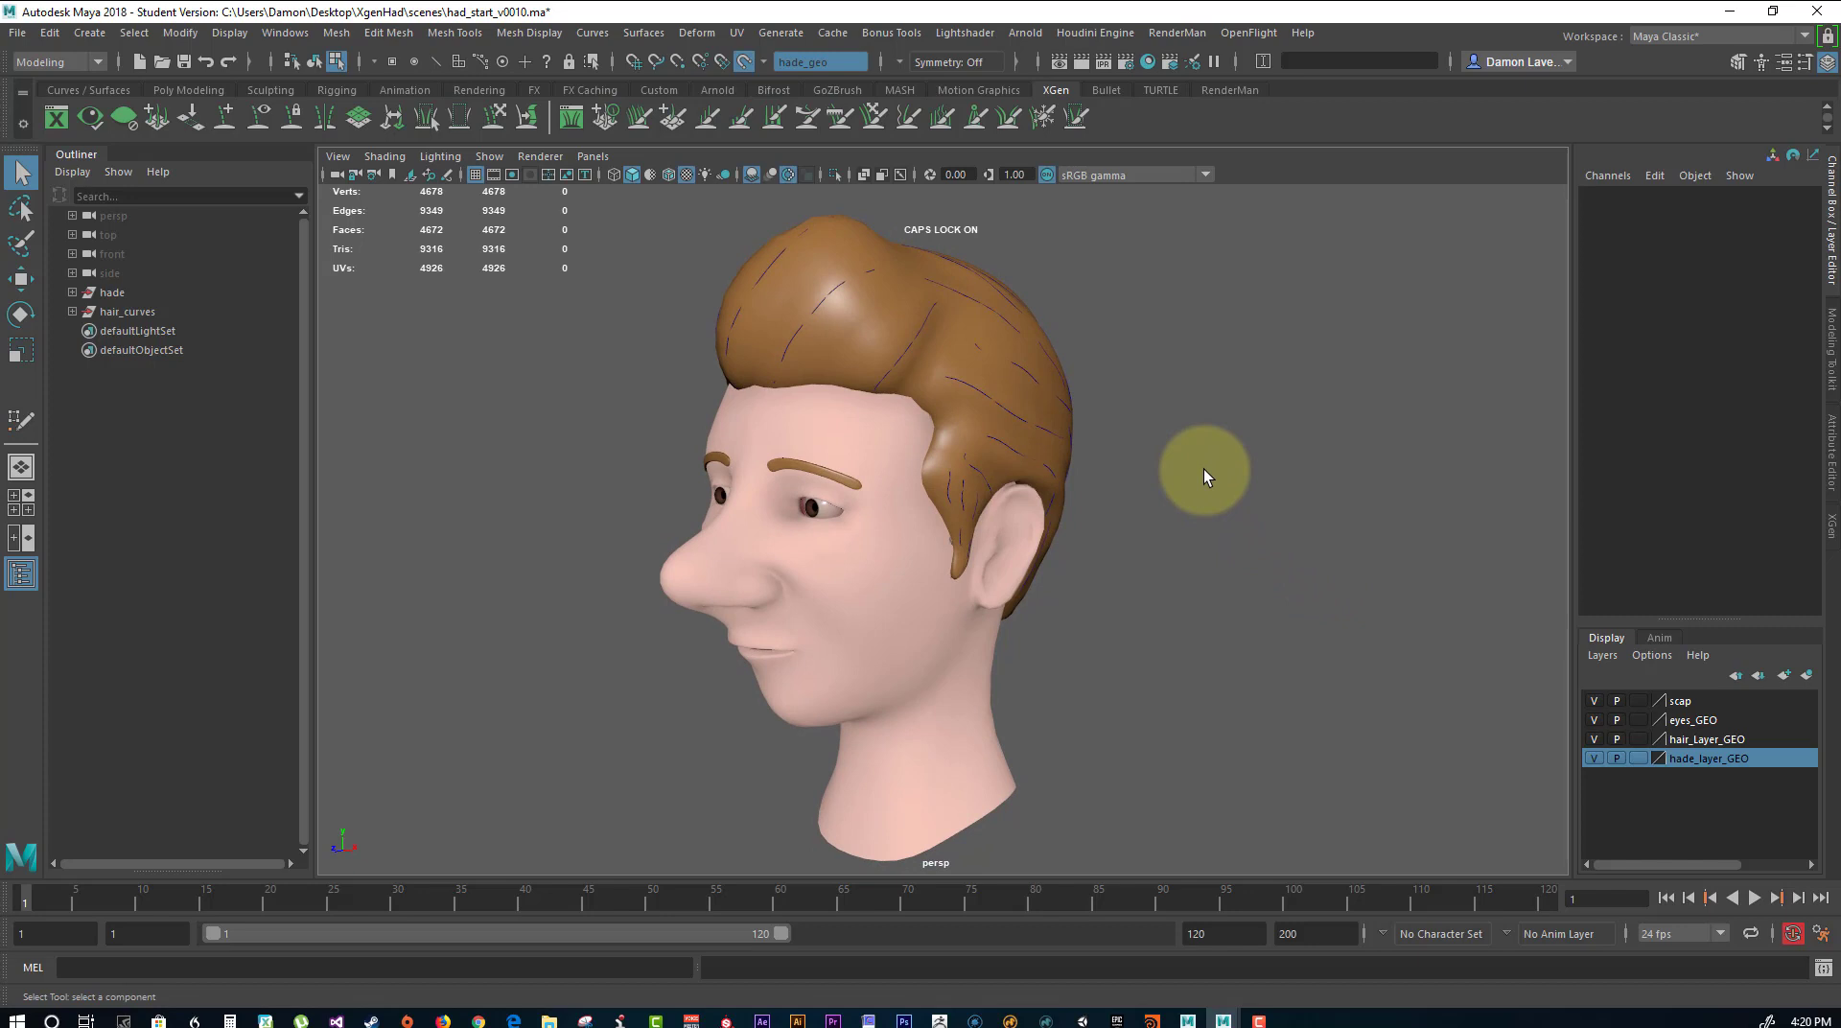
left_click(1638, 759)
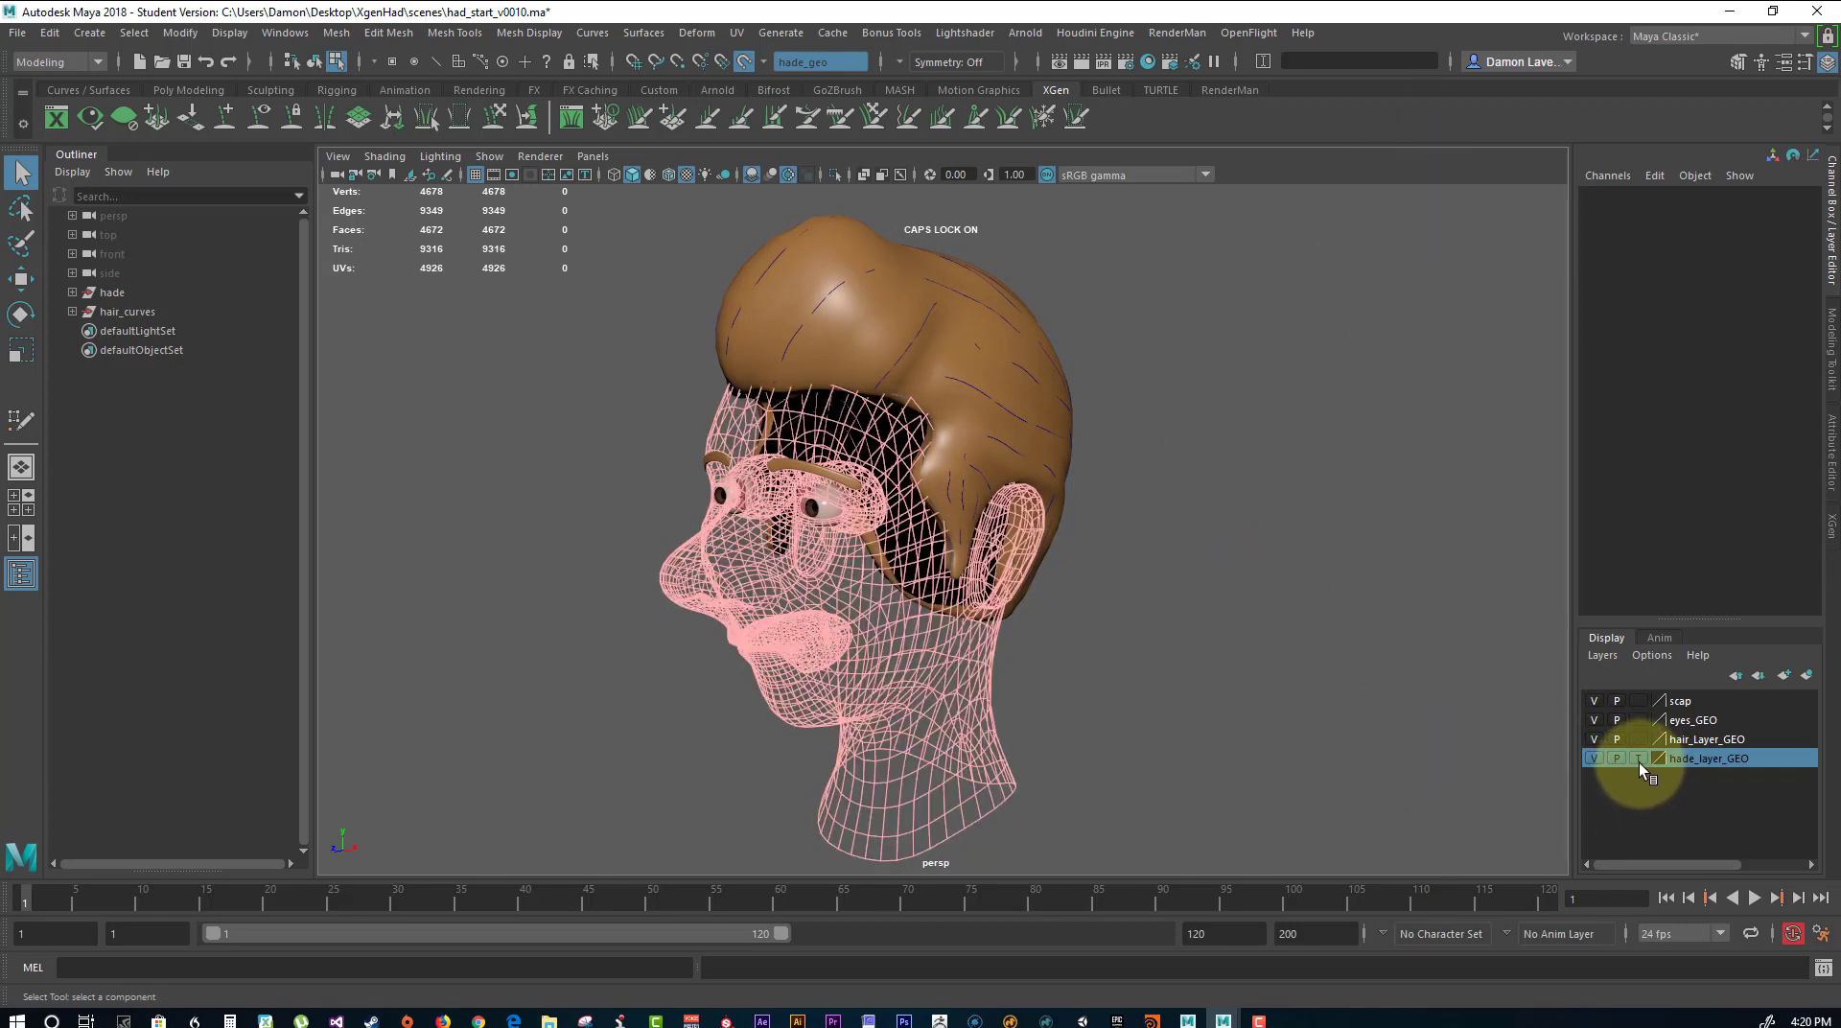
Set the hade_layer_GEO and eyes_GEO display layers to reference mode.
left_click(1638, 760)
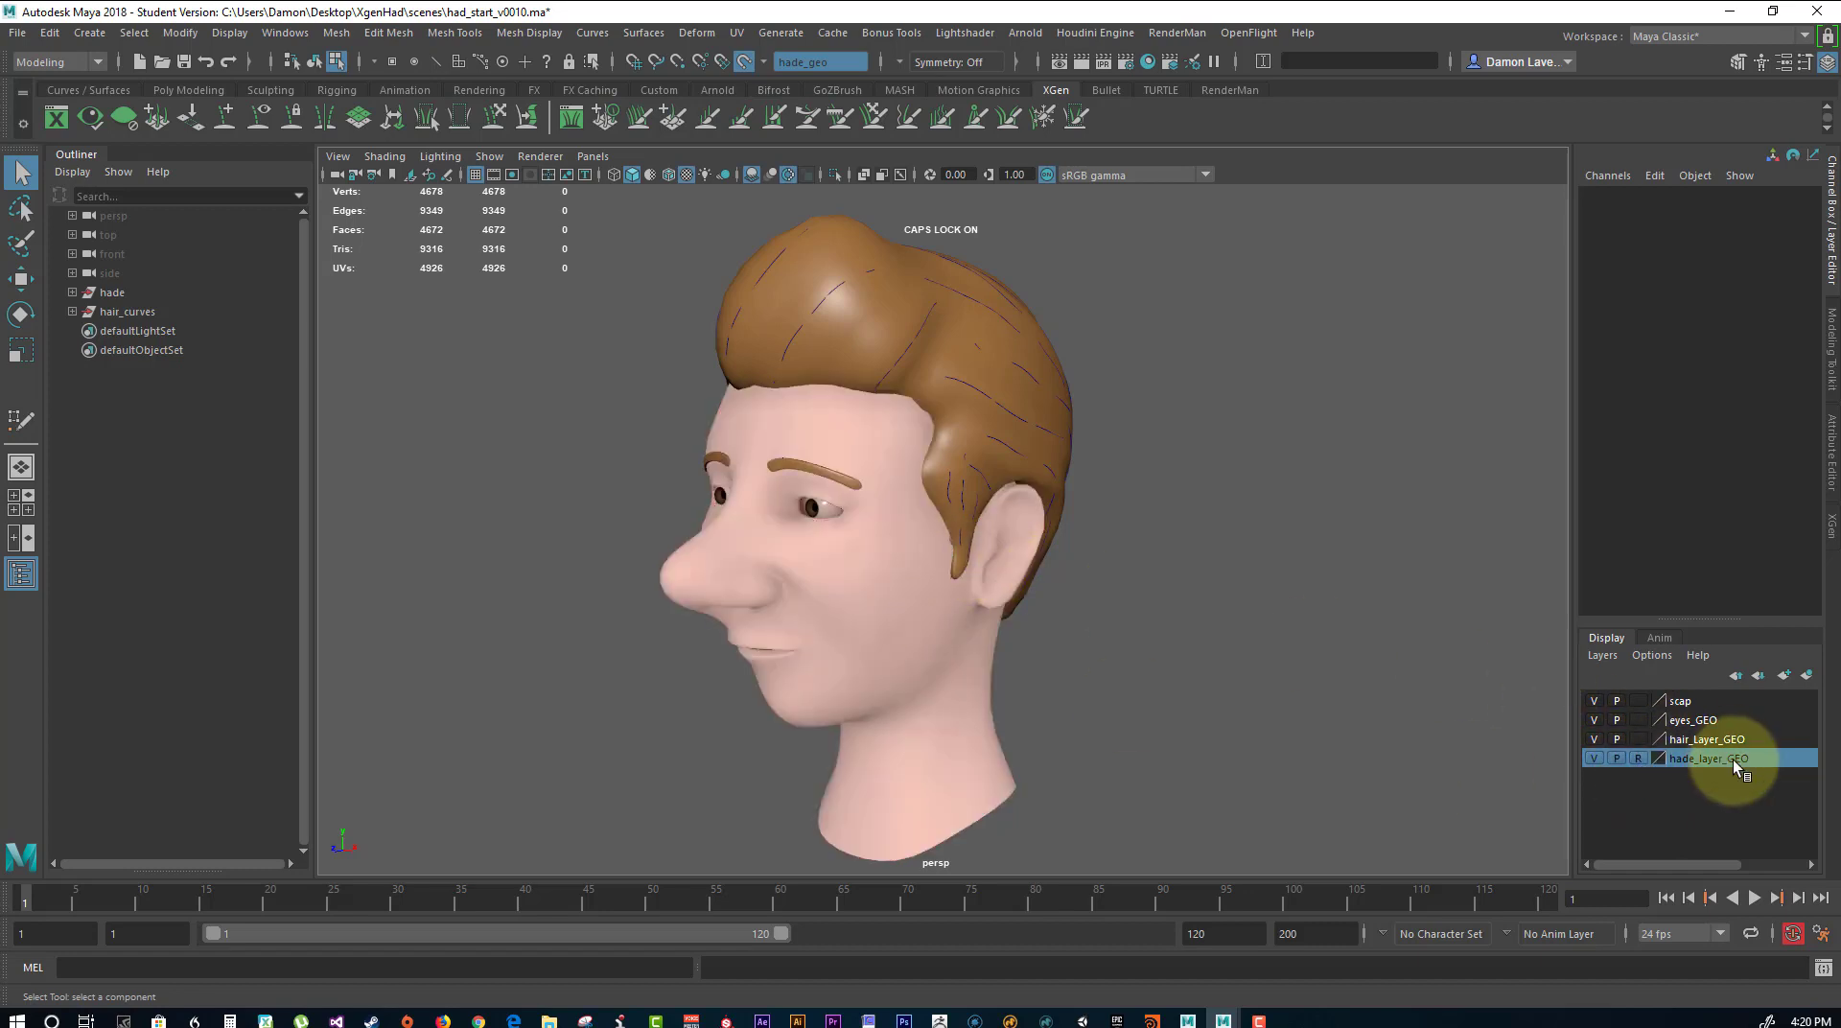
left_click(1638, 720)
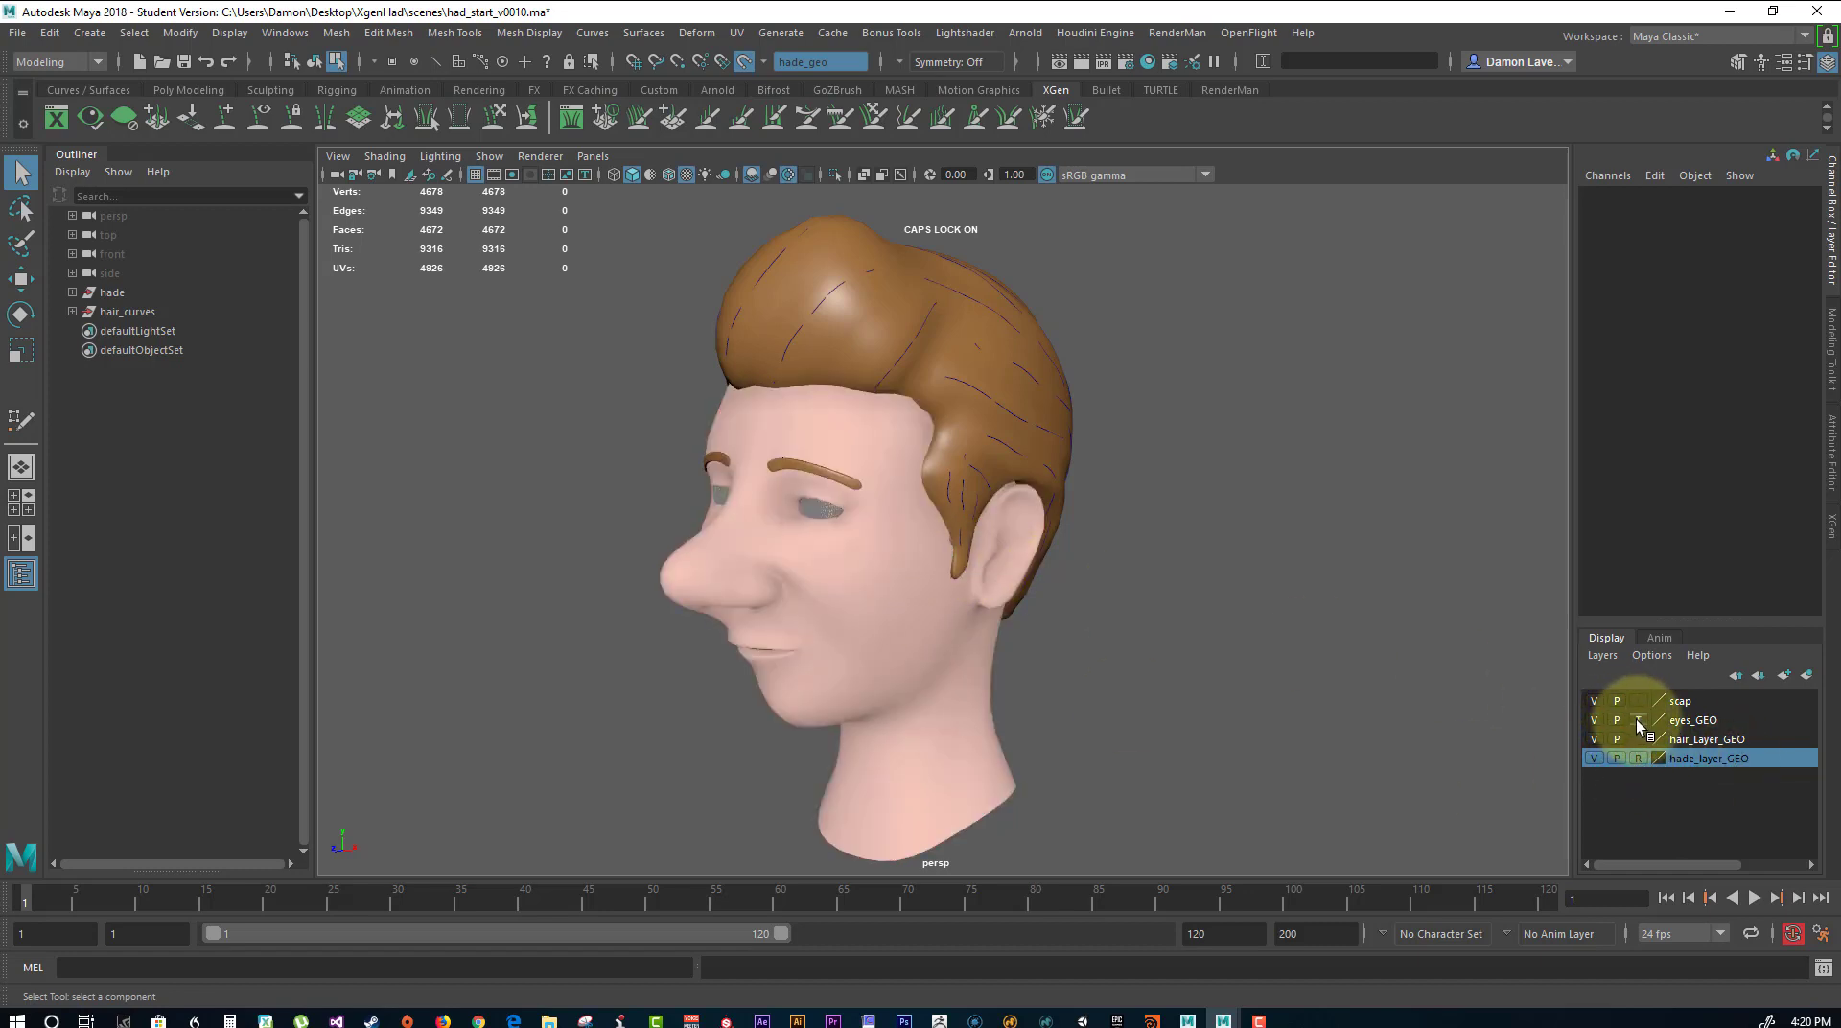
left_click_drag(1063, 585, 1297, 611, "alt")
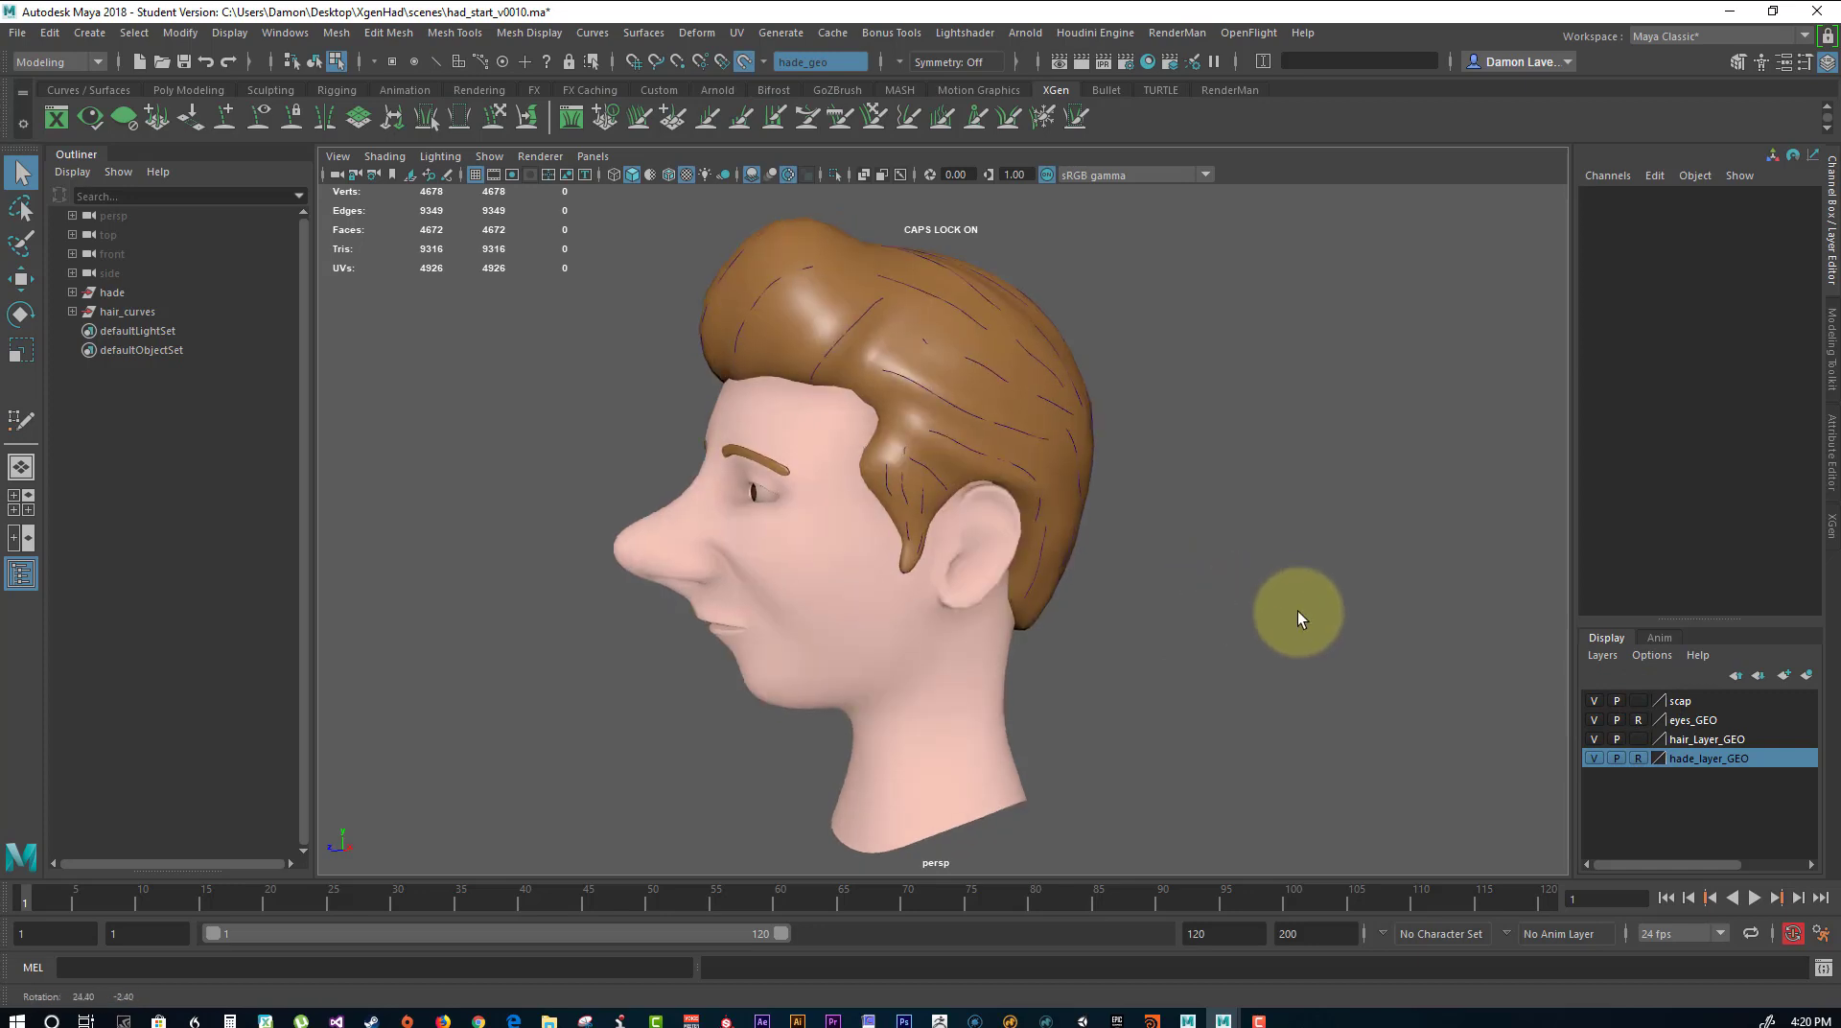
Hide the hair_Layer_GEO display layer and set hade_layer_GEO to template display.
left_click(1594, 740)
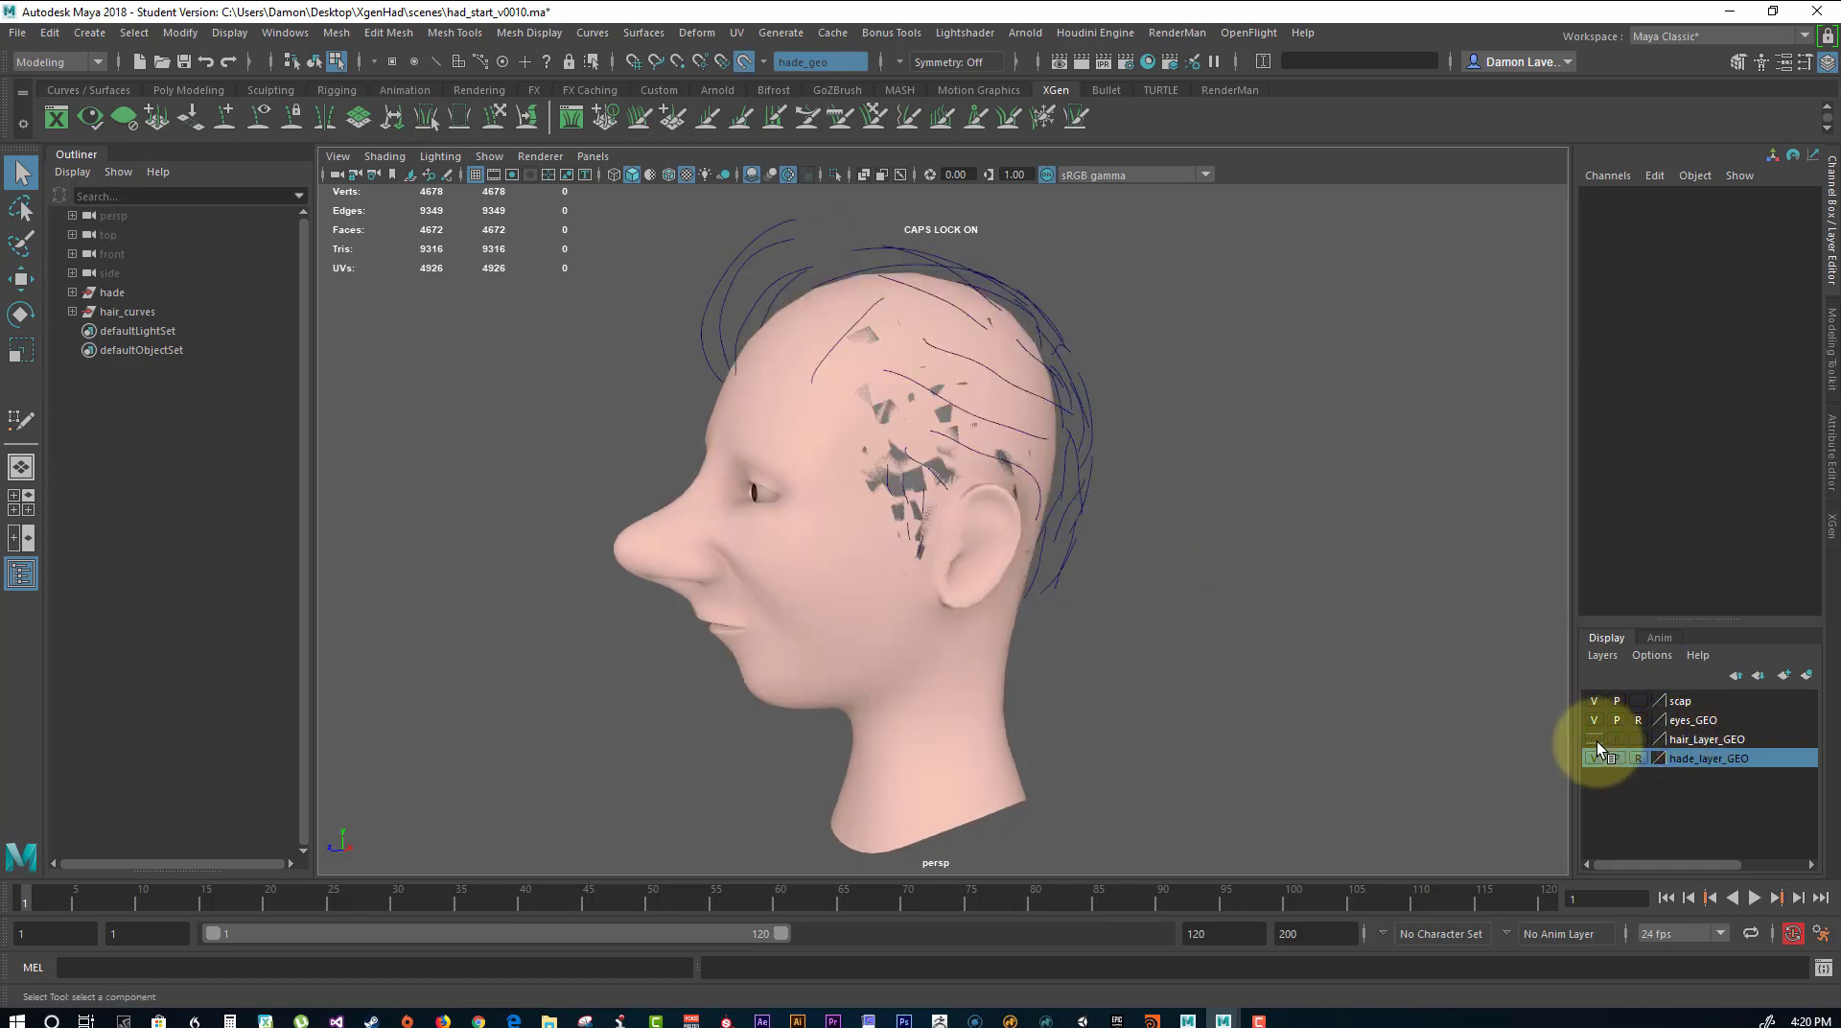
left_click(1594, 739)
left_click(1595, 739)
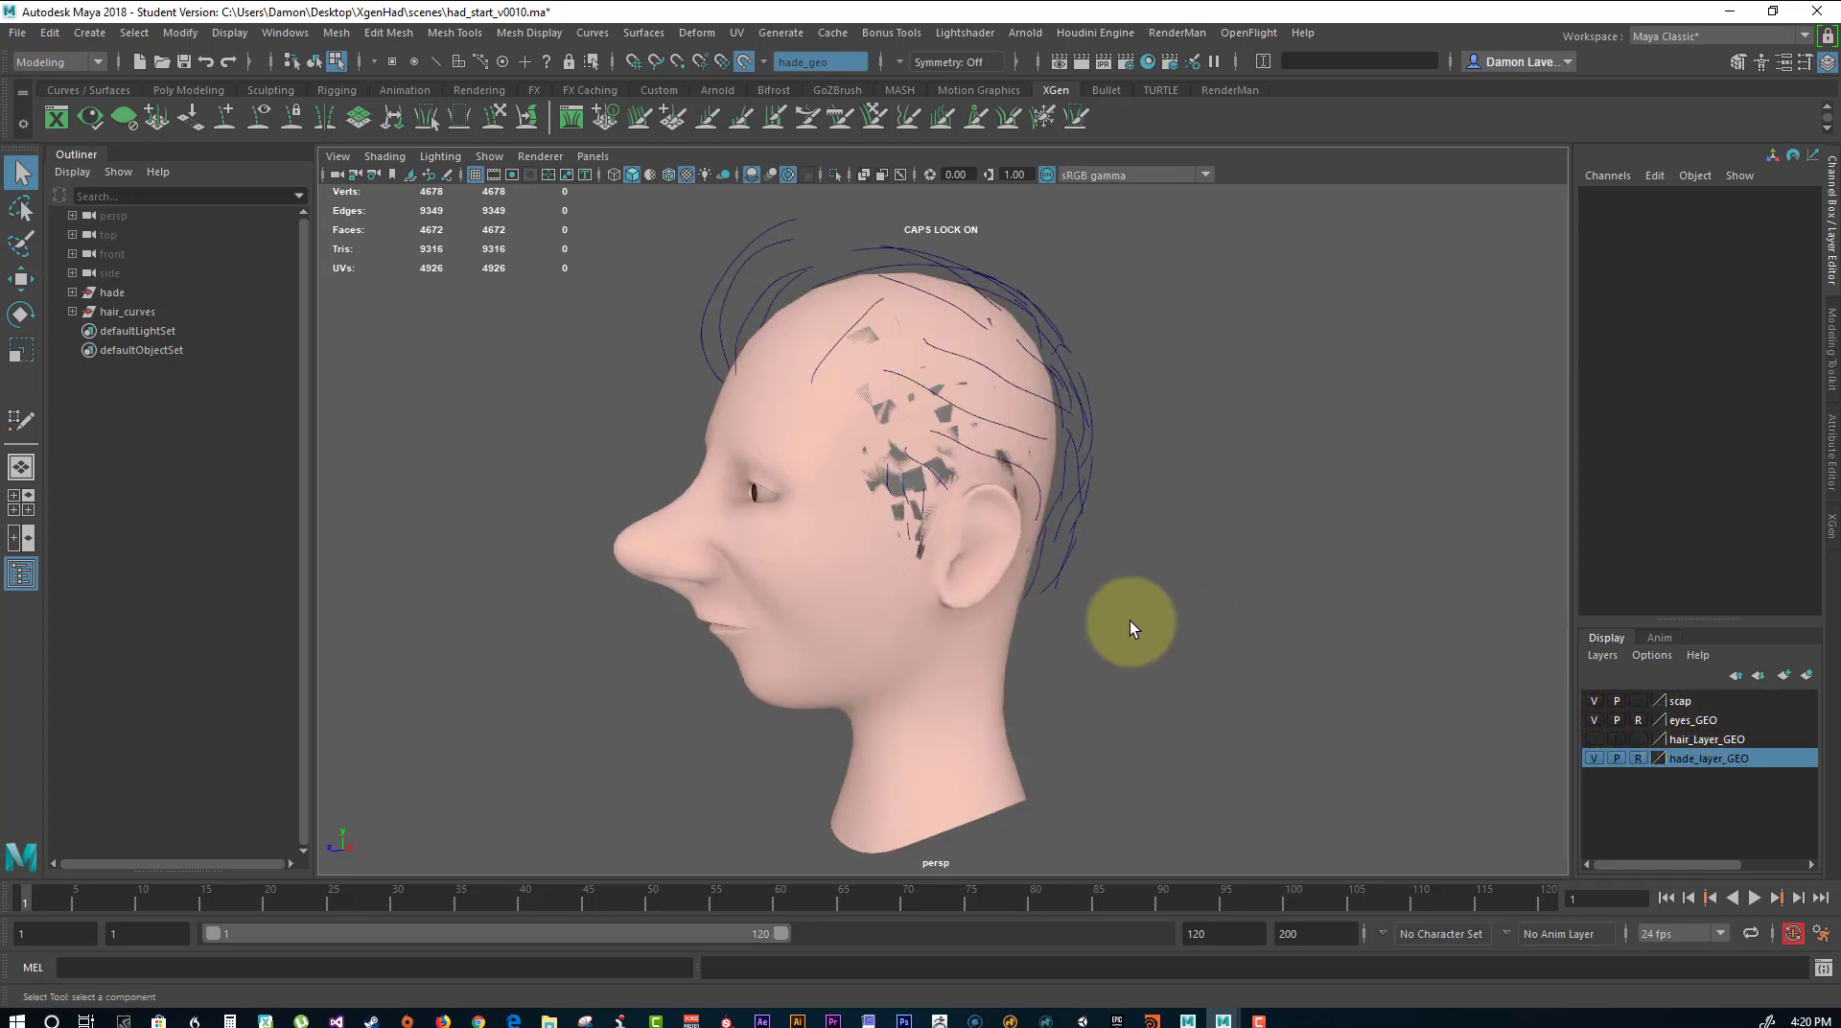
left_click_drag(1200, 473, 1550, 729, "alt")
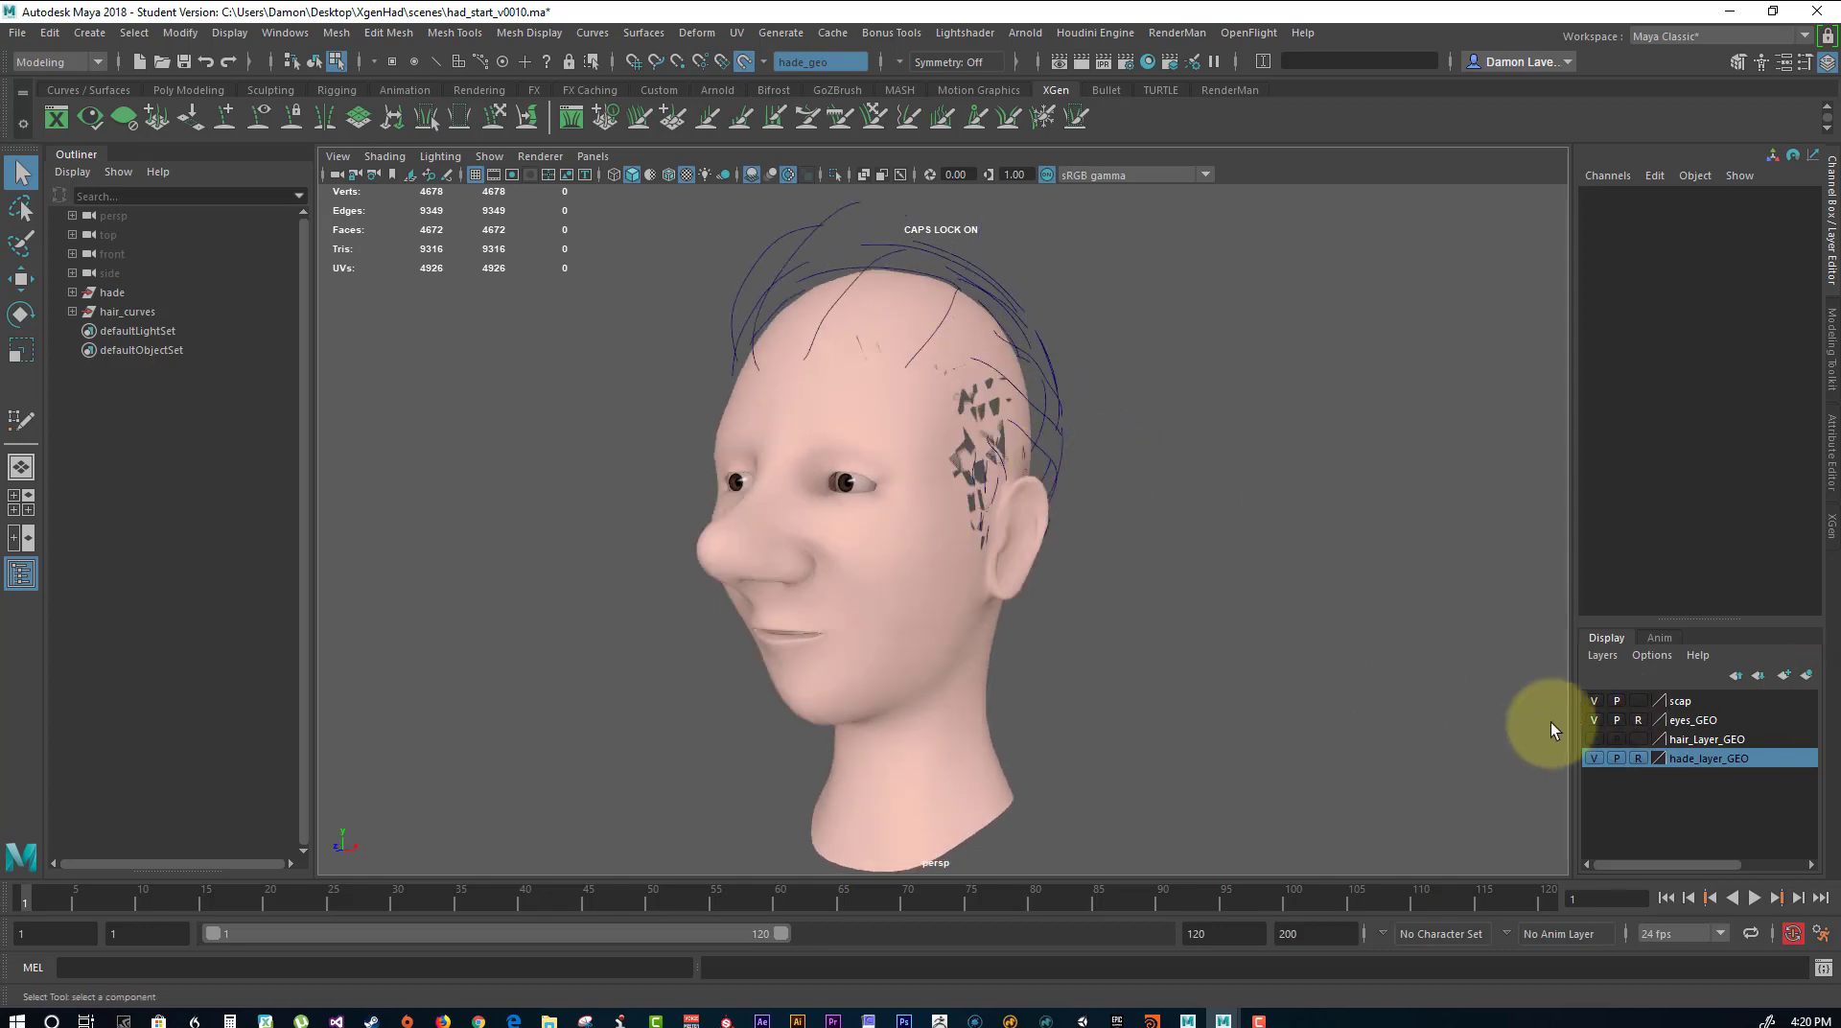
left_click(1638, 757)
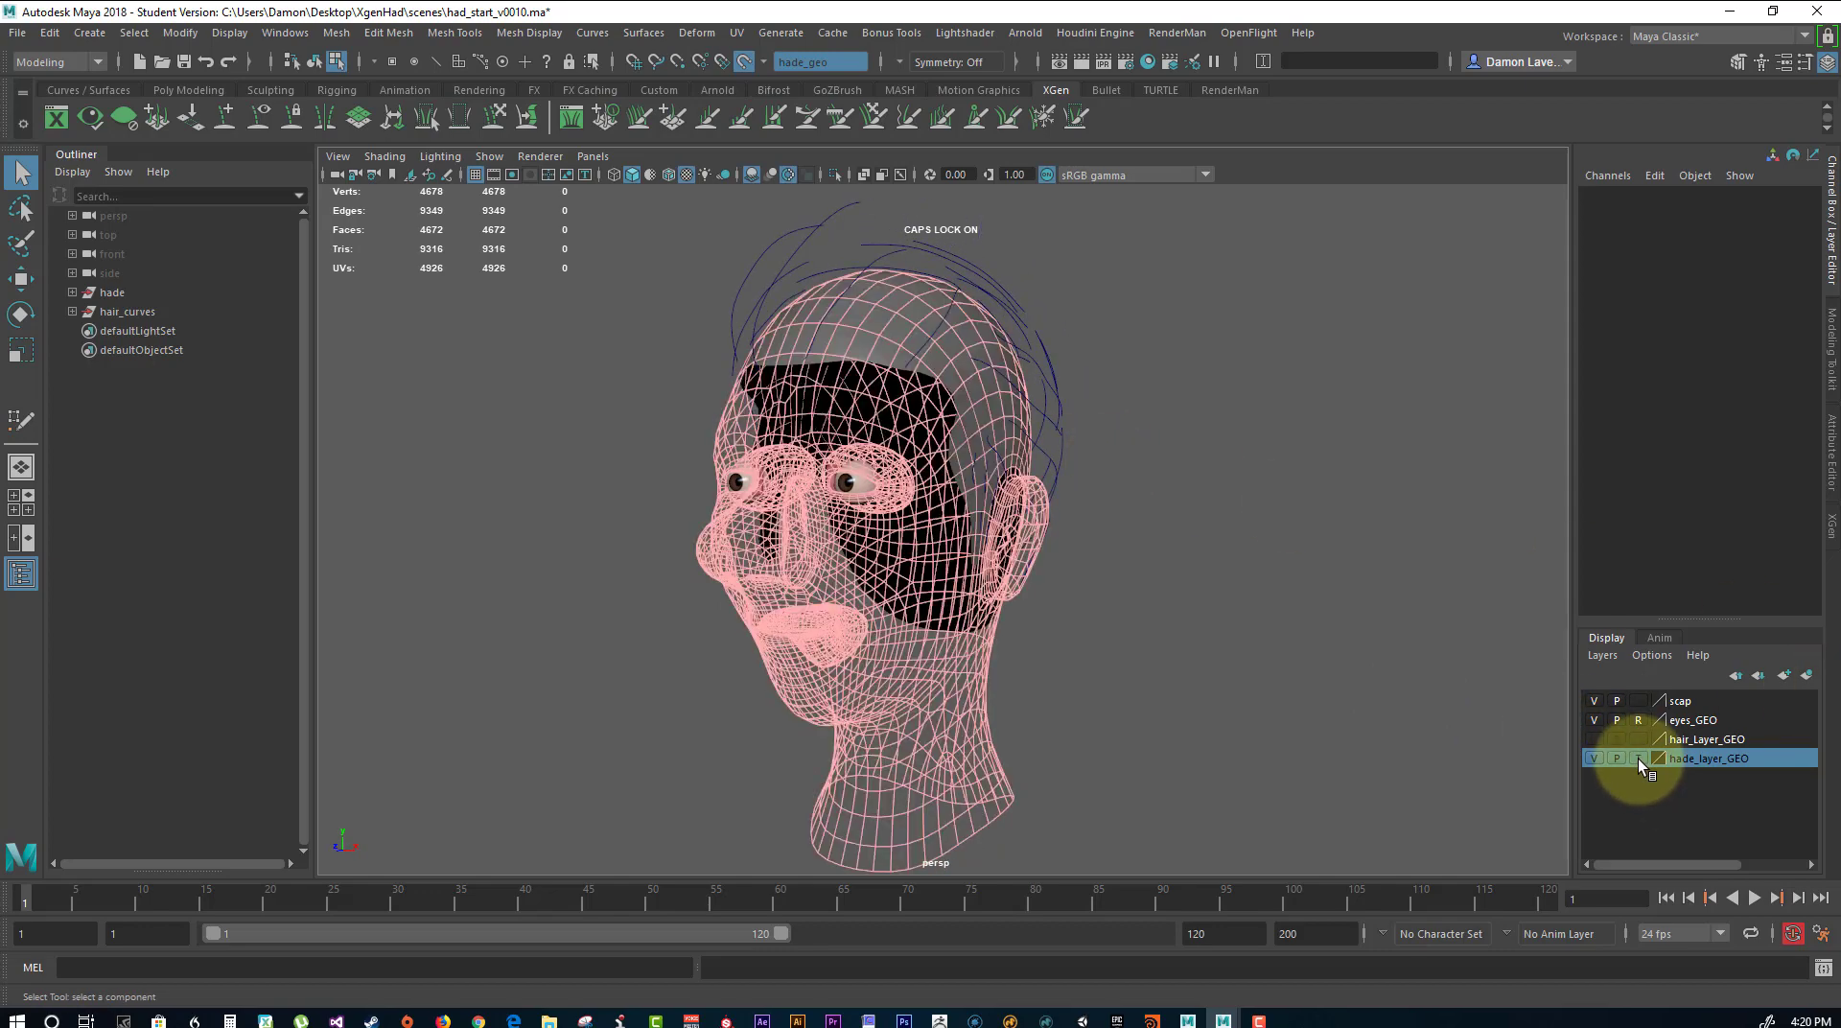
Switch from component to object selection and select the scalp mesh sclpe_geo.
left_click_drag(1130, 444, 870, 410, "alt")
left_click(870, 410)
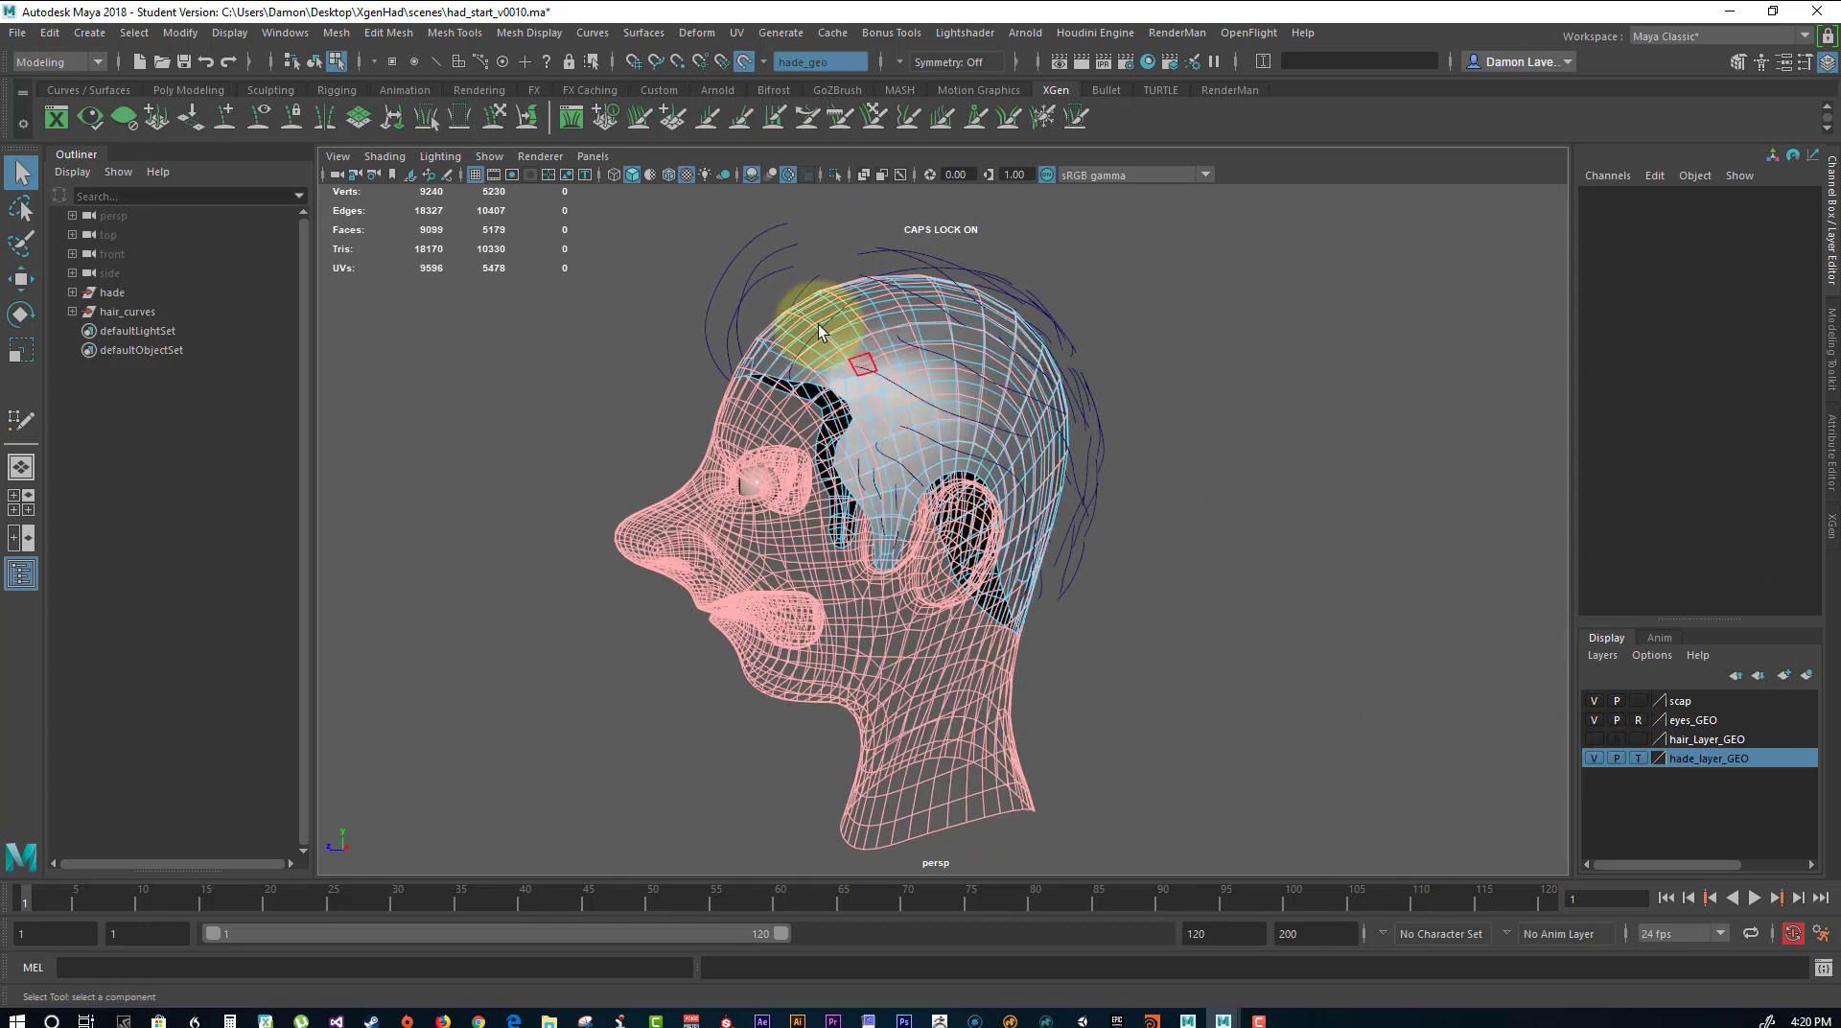
left_click_drag(819, 324, 911, 401, "alt")
key("F8")
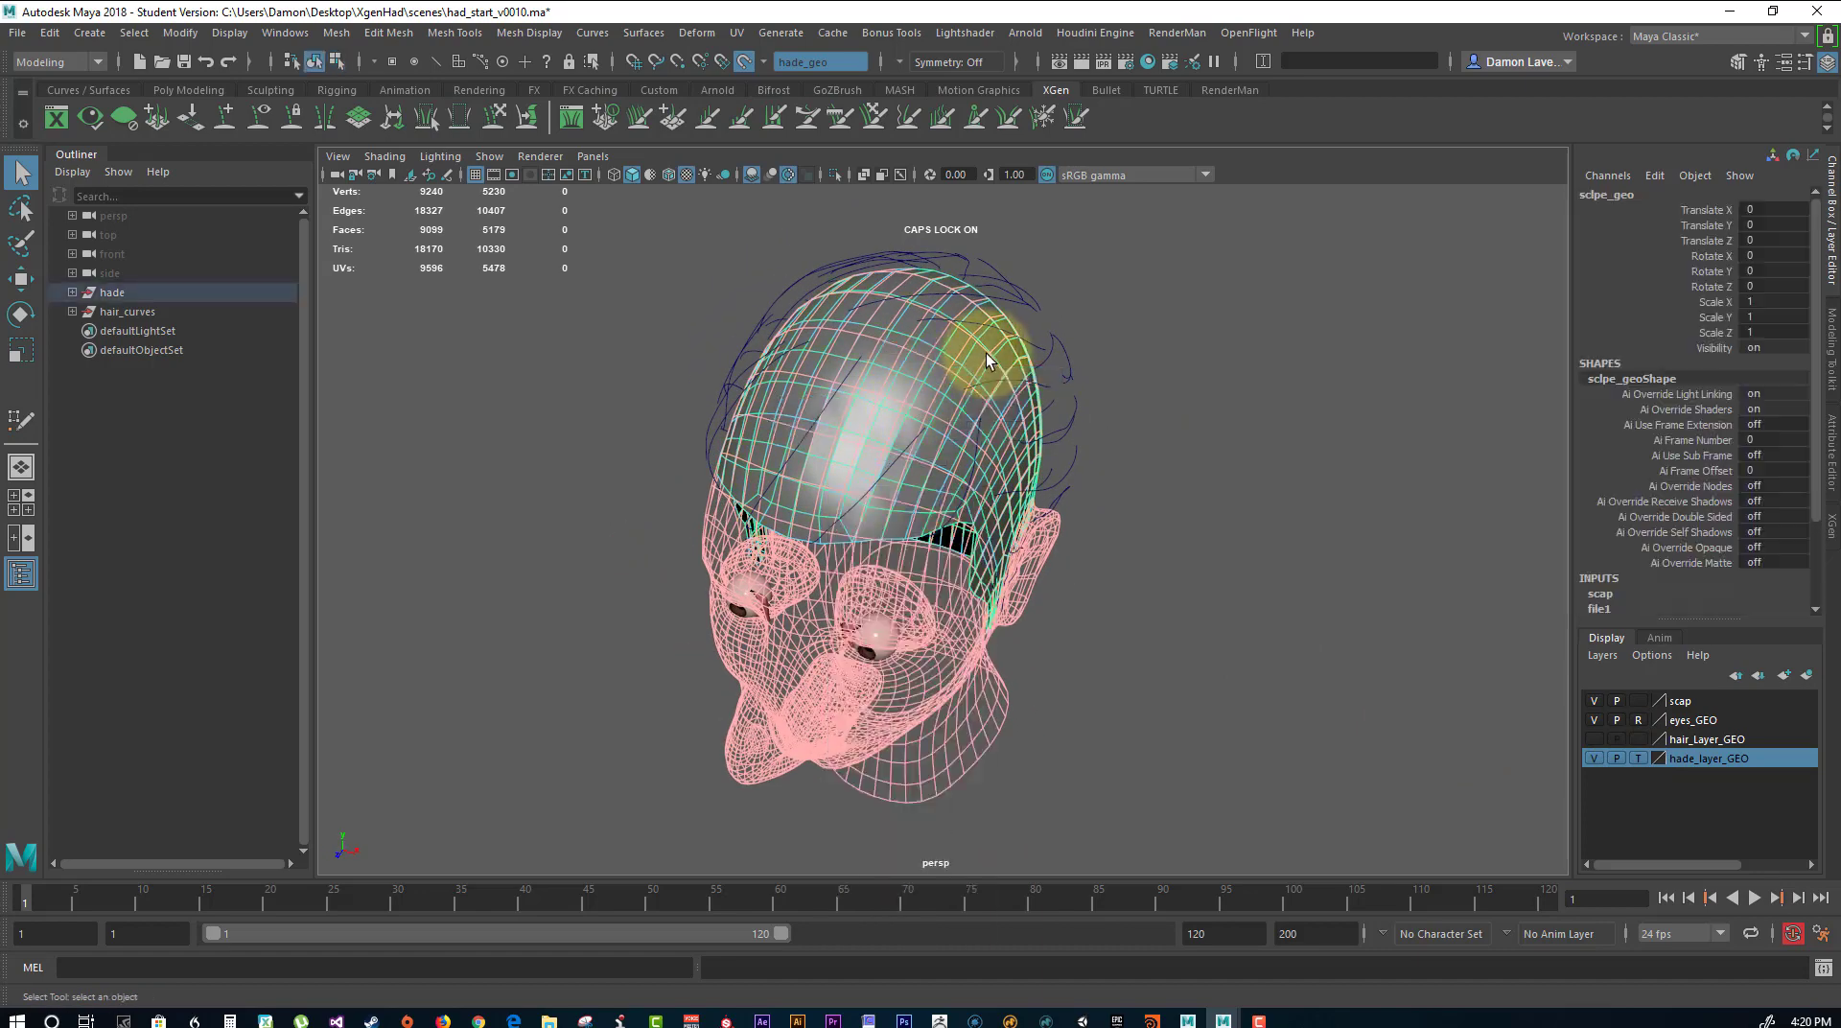
right_click_drag(1143, 325, 1252, 329, "shift")
left_click(1142, 465)
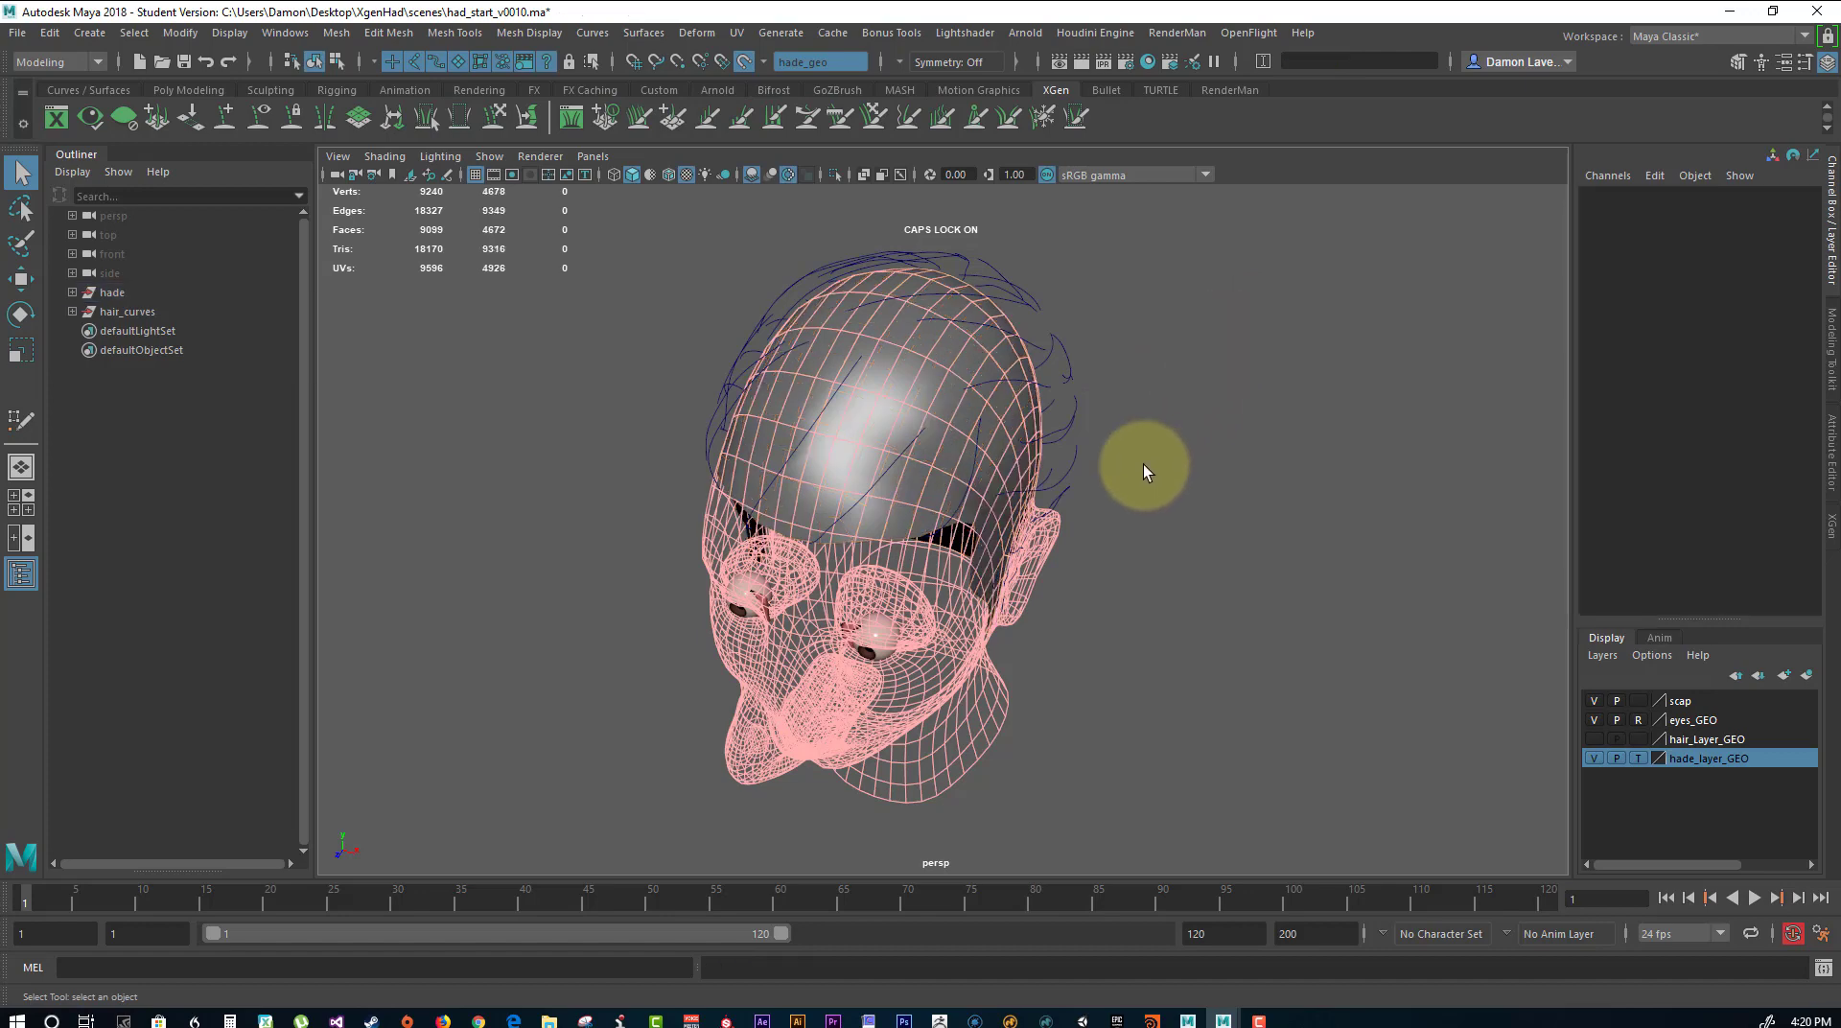
left_click_drag(1142, 465, 859, 319, "alt")
left_click(809, 326)
left_click(823, 335)
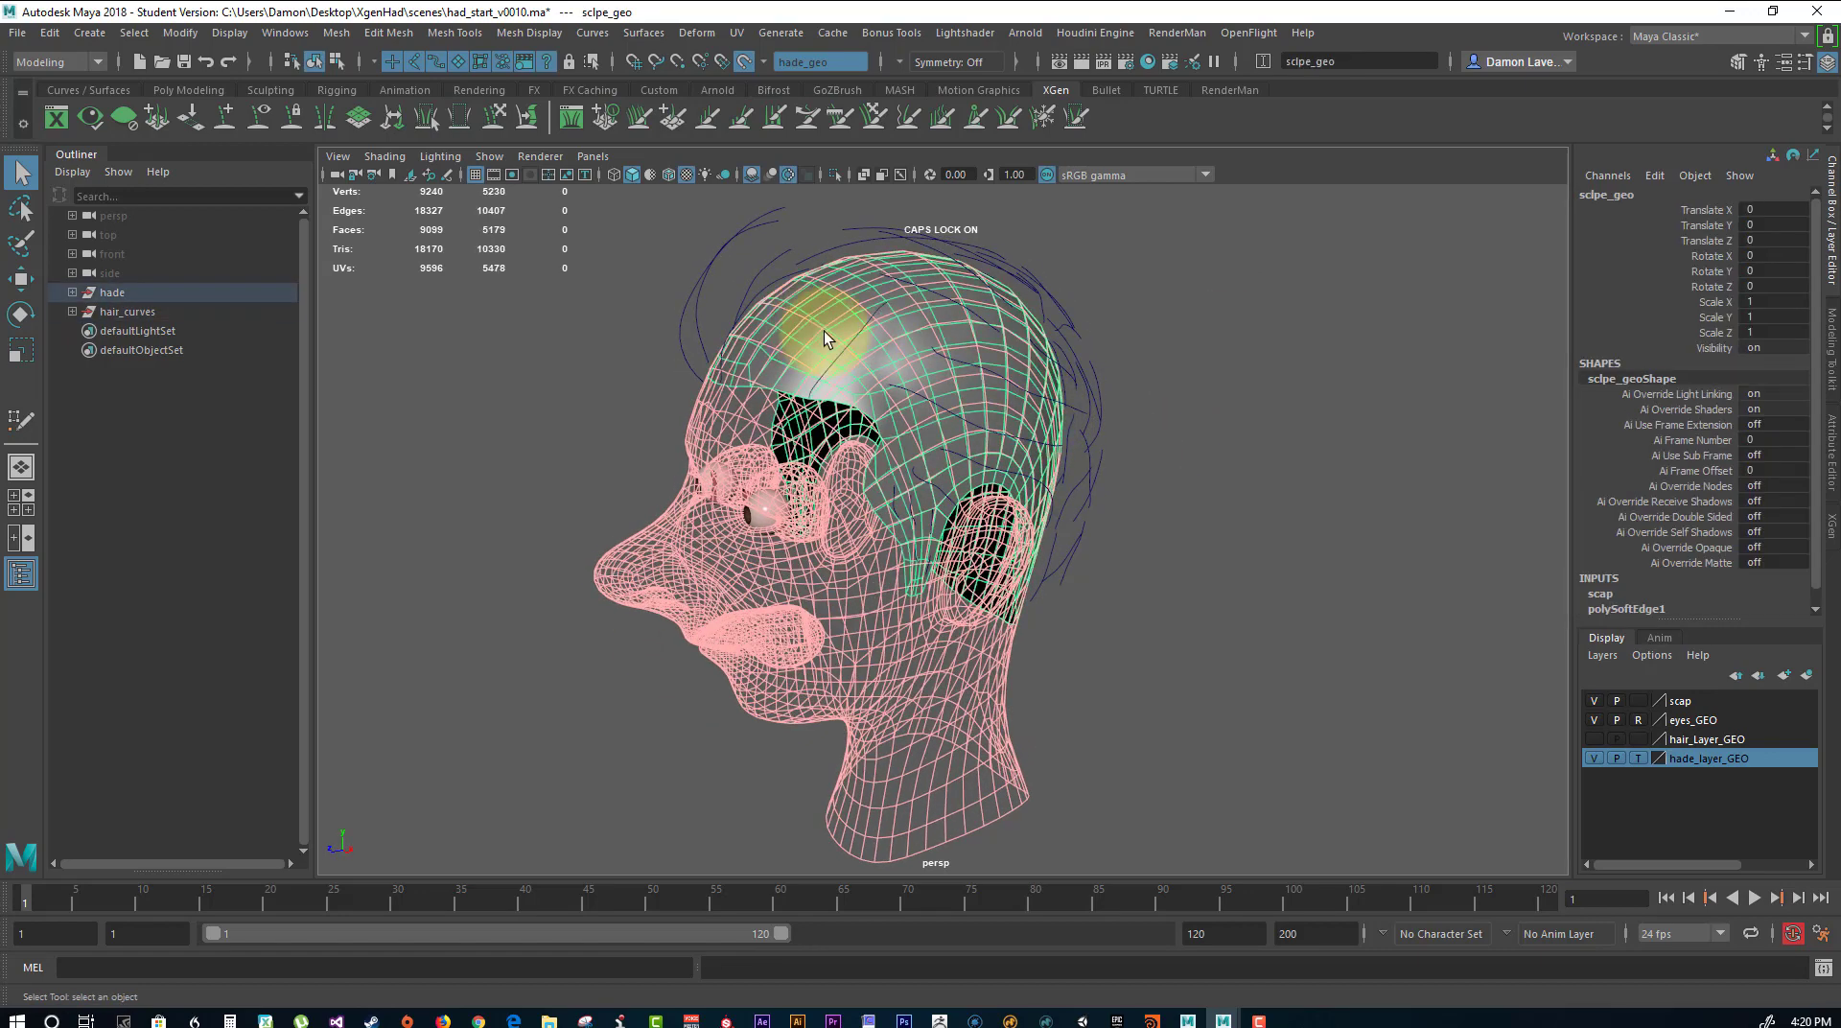
Smooth the scalp mesh with 1 division and delete its construction history.
right_click_drag(1149, 285, 1134, 391, "shift")
left_click(1210, 381)
left_click_drag(1210, 382, 991, 411, "alt")
left_click(822, 378)
right_click_drag(990, 412, 1253, 480, "alt")
left_click_drag(1035, 508, 1090, 499, "alt")
middle_click_drag(1128, 371, 1036, 405, "alt")
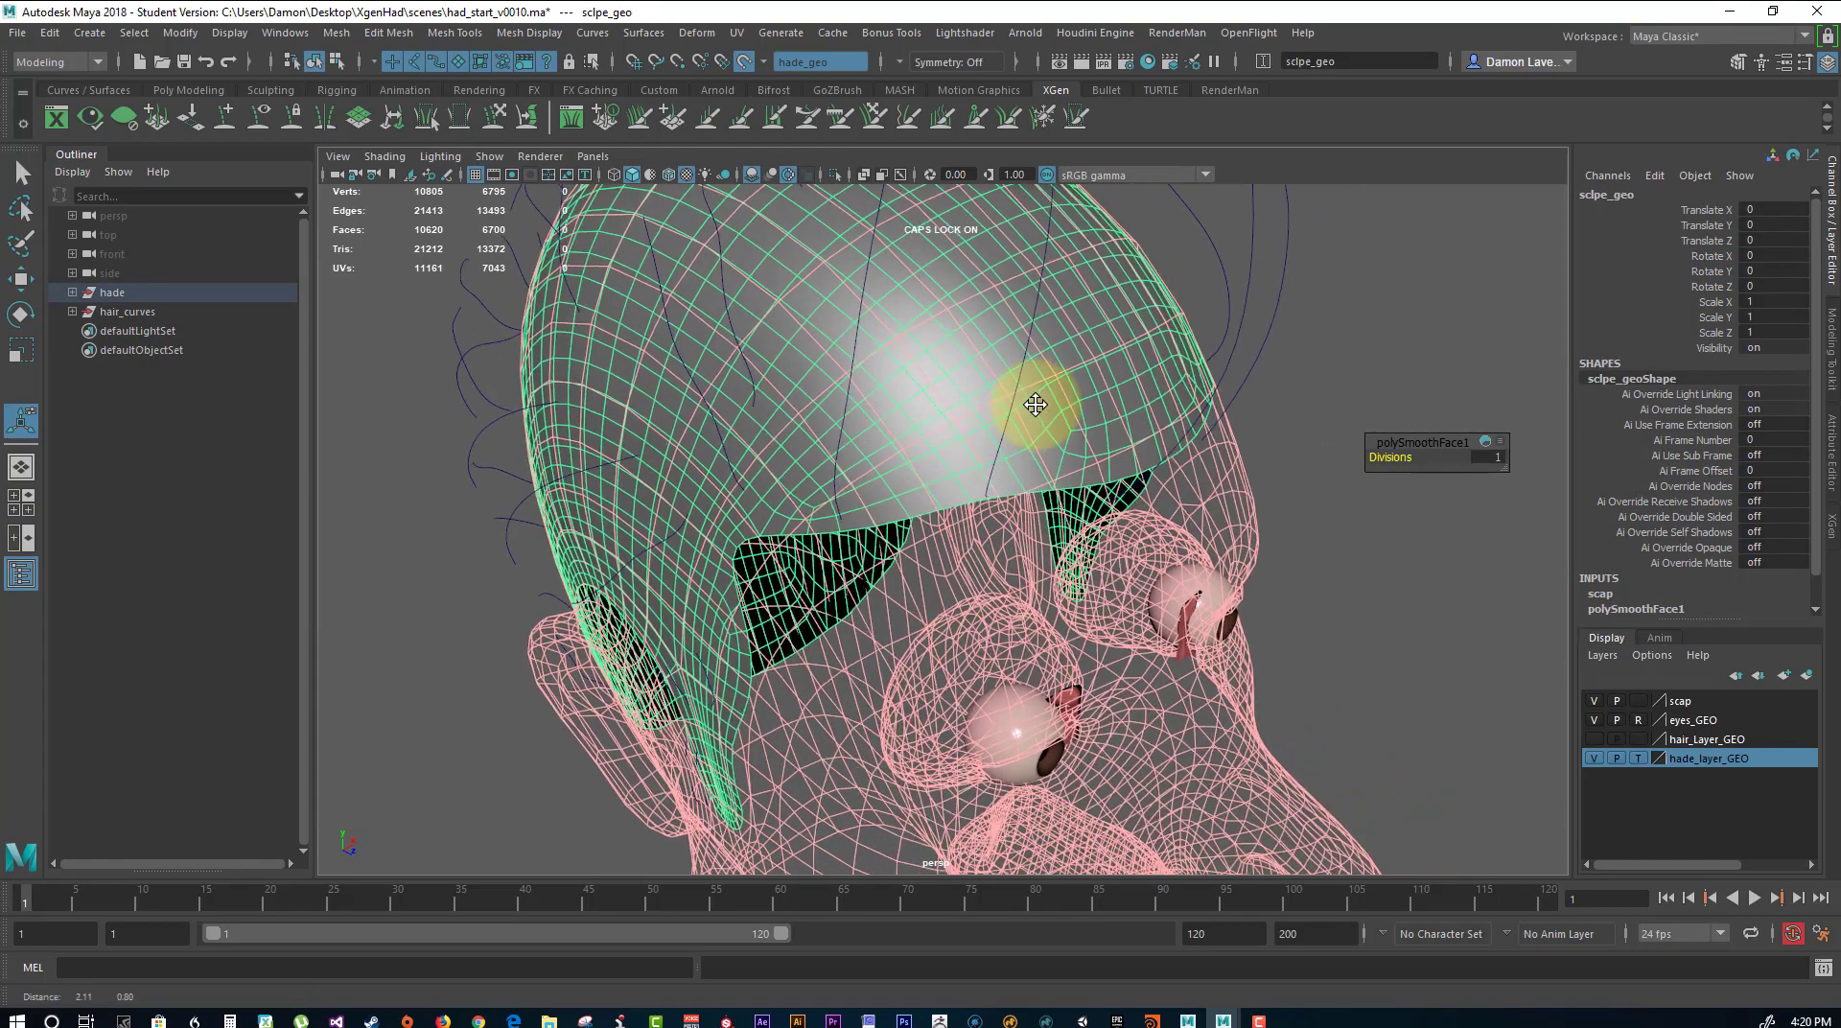
right_click_drag(1035, 406, 1086, 323, "alt")
key("ctrl+z")
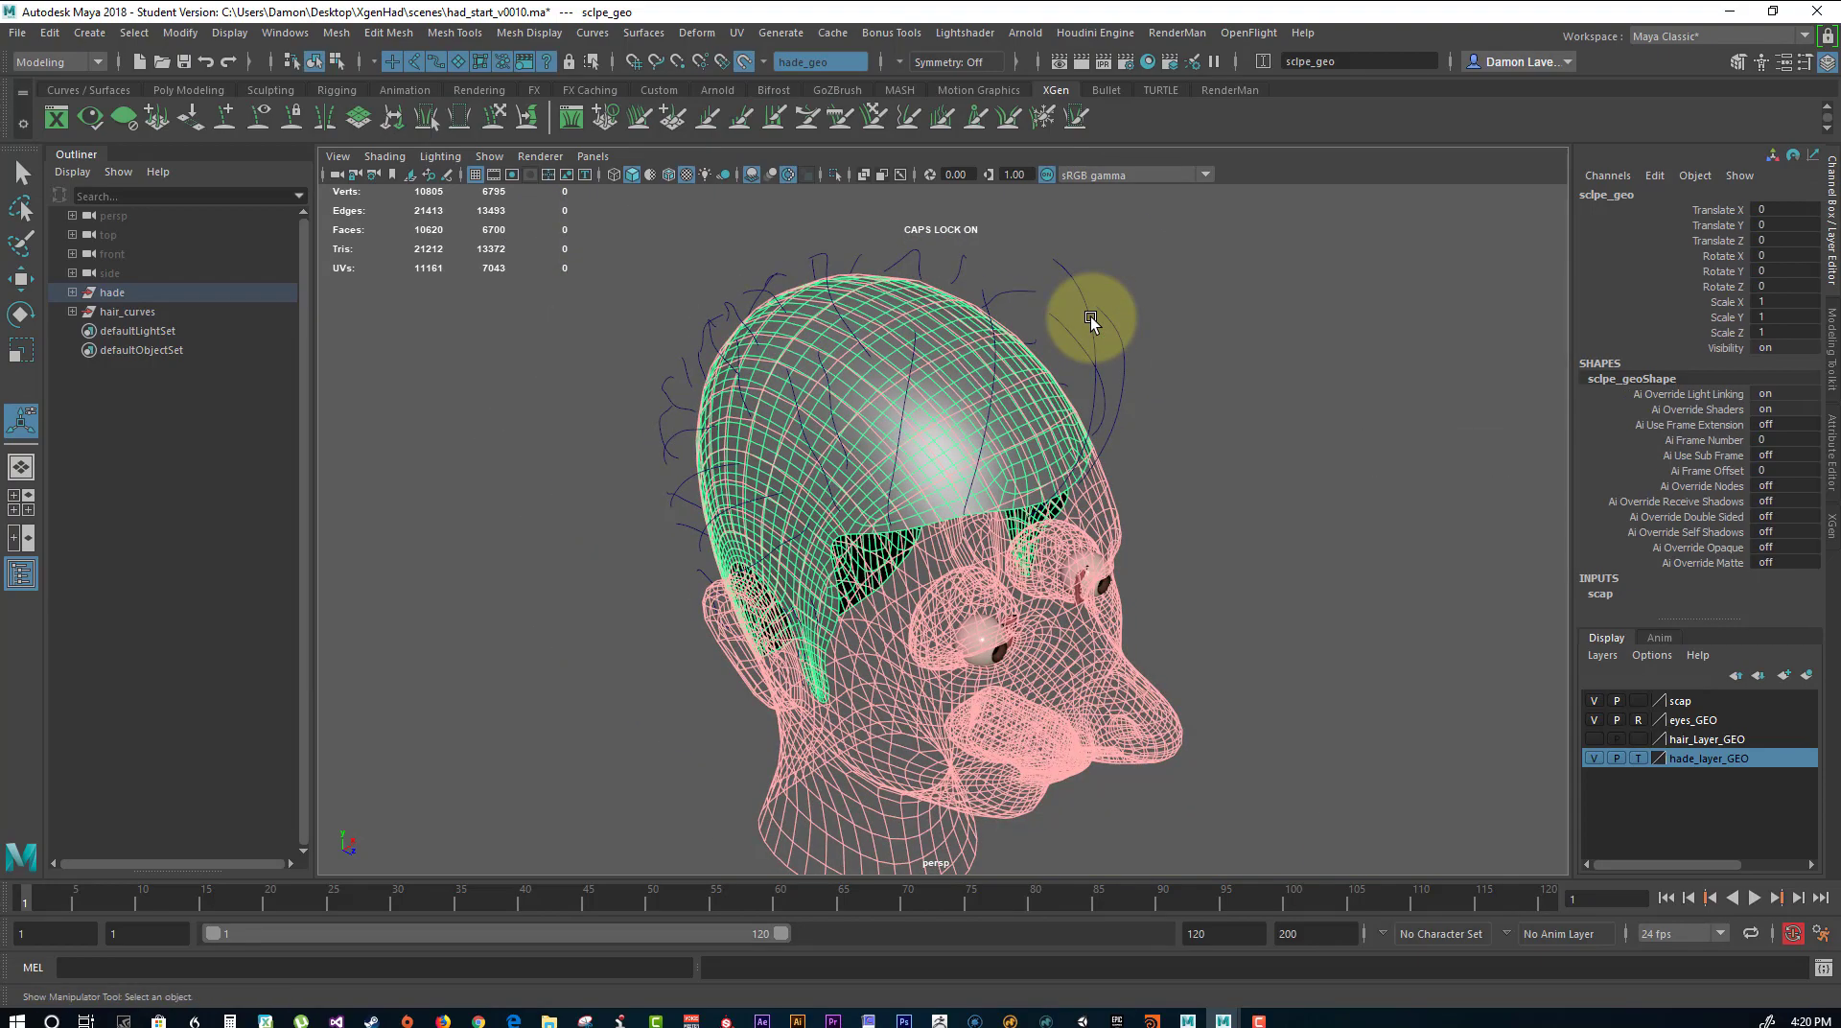
Examine how the smoothed scalp mesh and the guide curves sit on the head from several sides.
left_click_drag(809, 514, 889, 482, "alt")
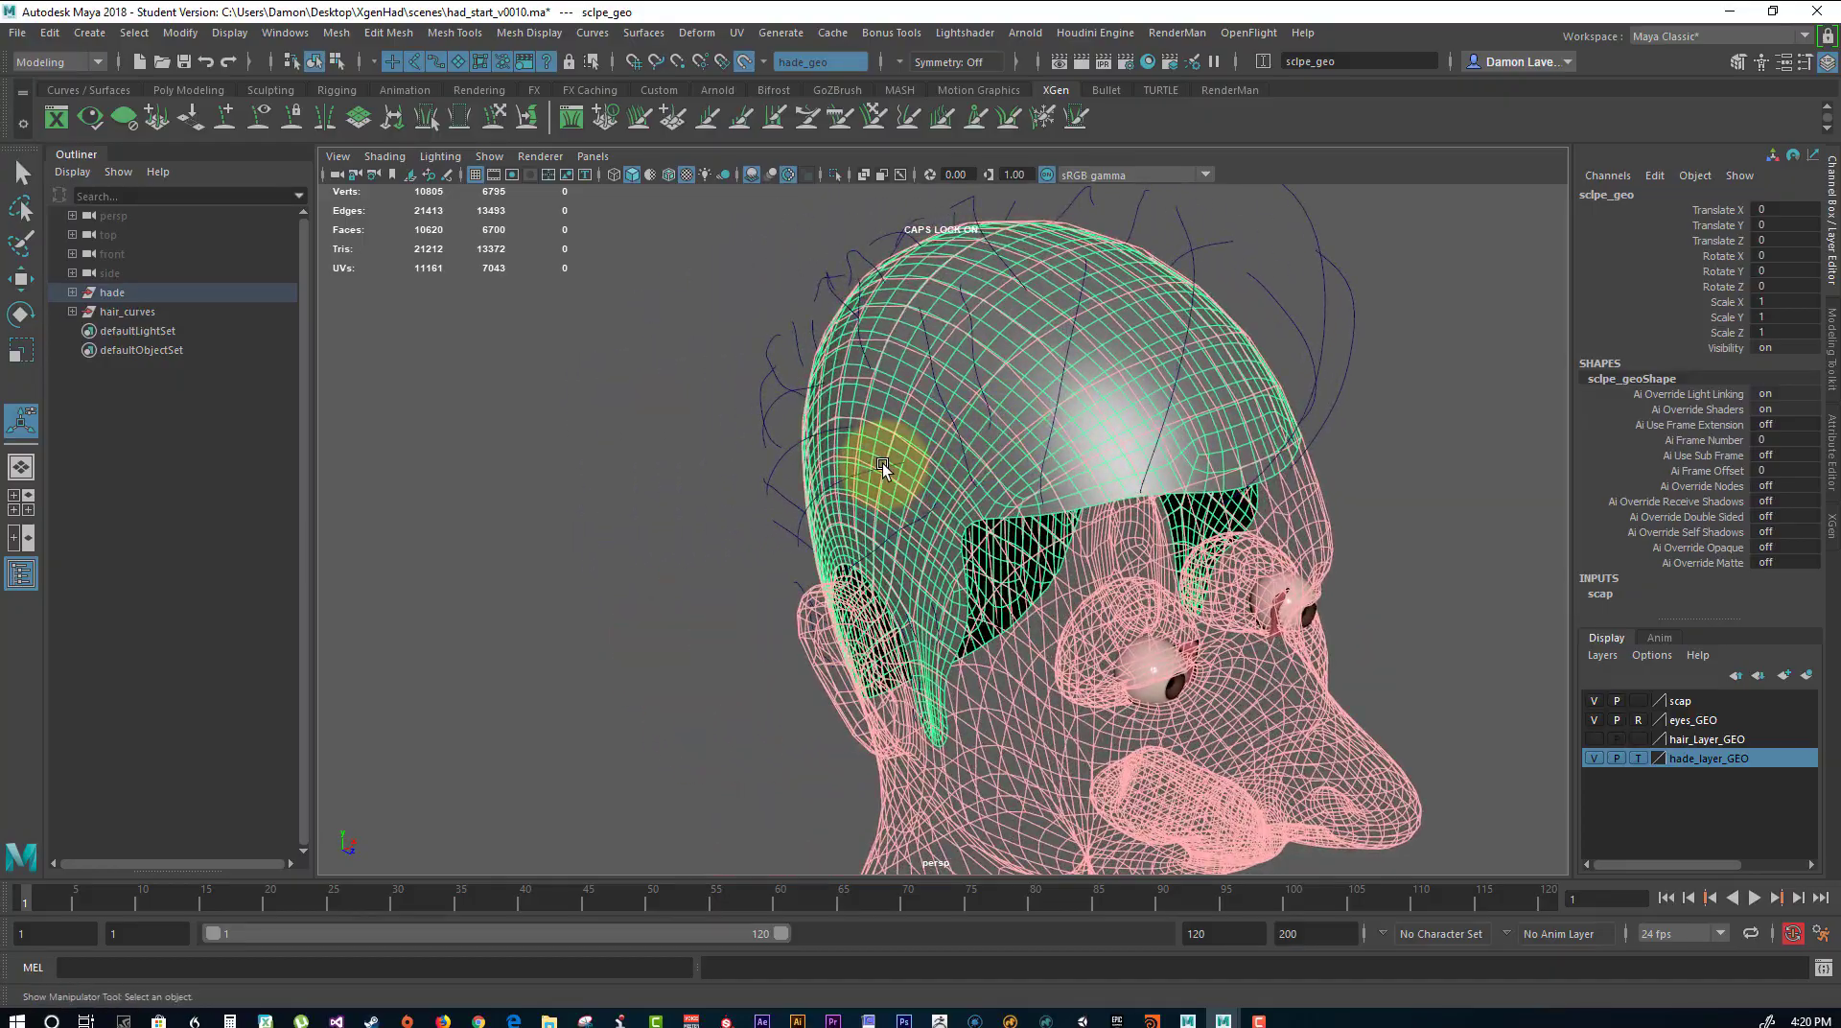
left_click(836, 518)
left_click(962, 525)
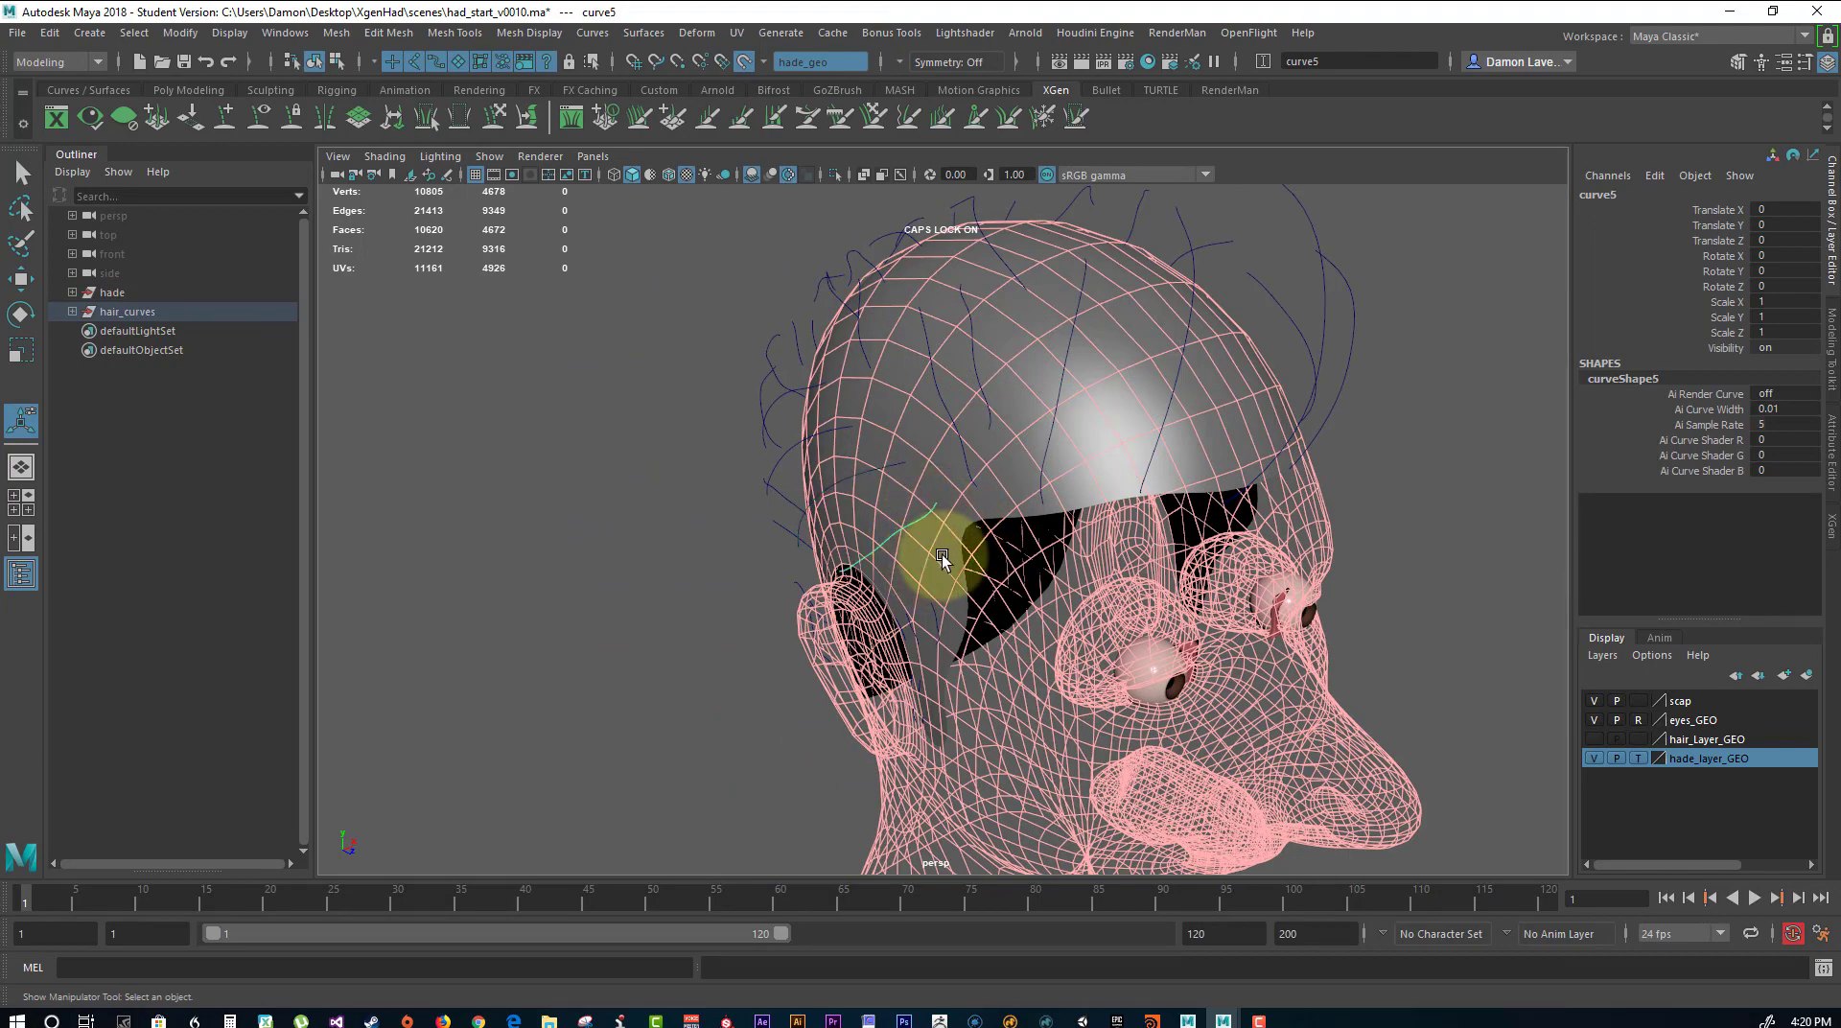
left_click_drag(942, 554, 1084, 477, "alt")
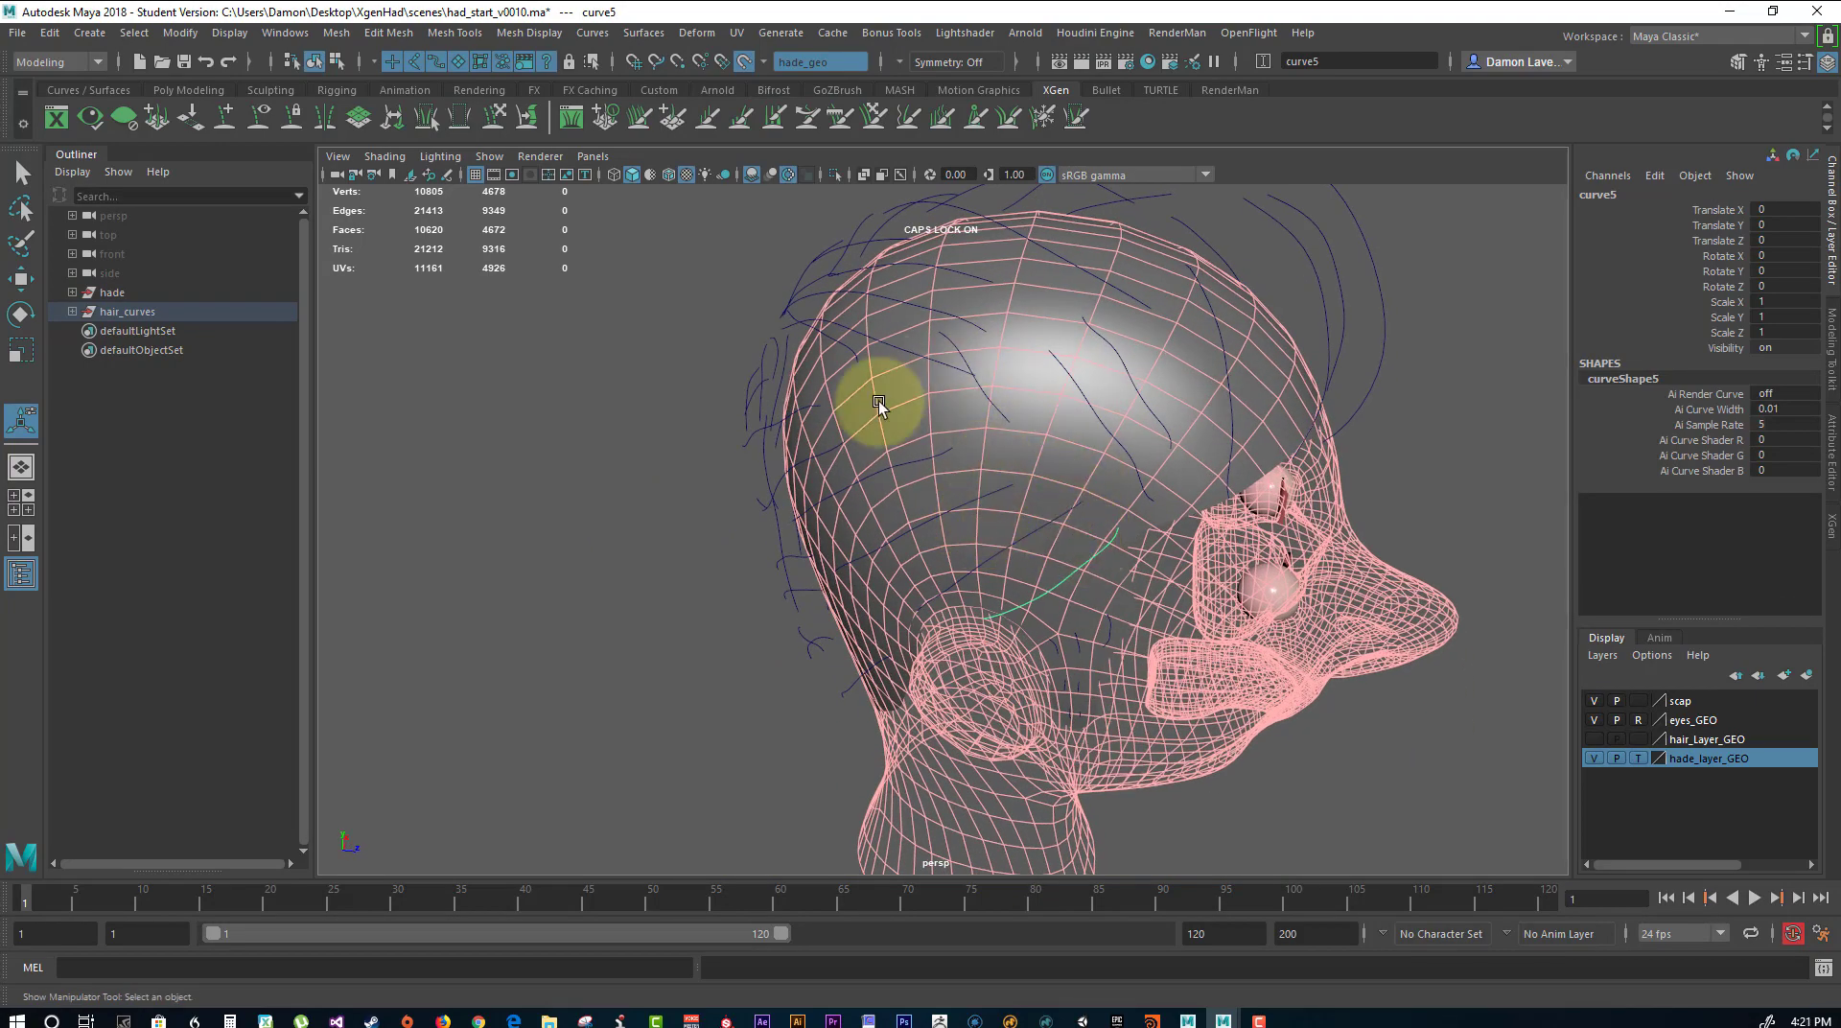
left_click_drag(867, 399, 1023, 399, "alt")
left_click(1005, 482)
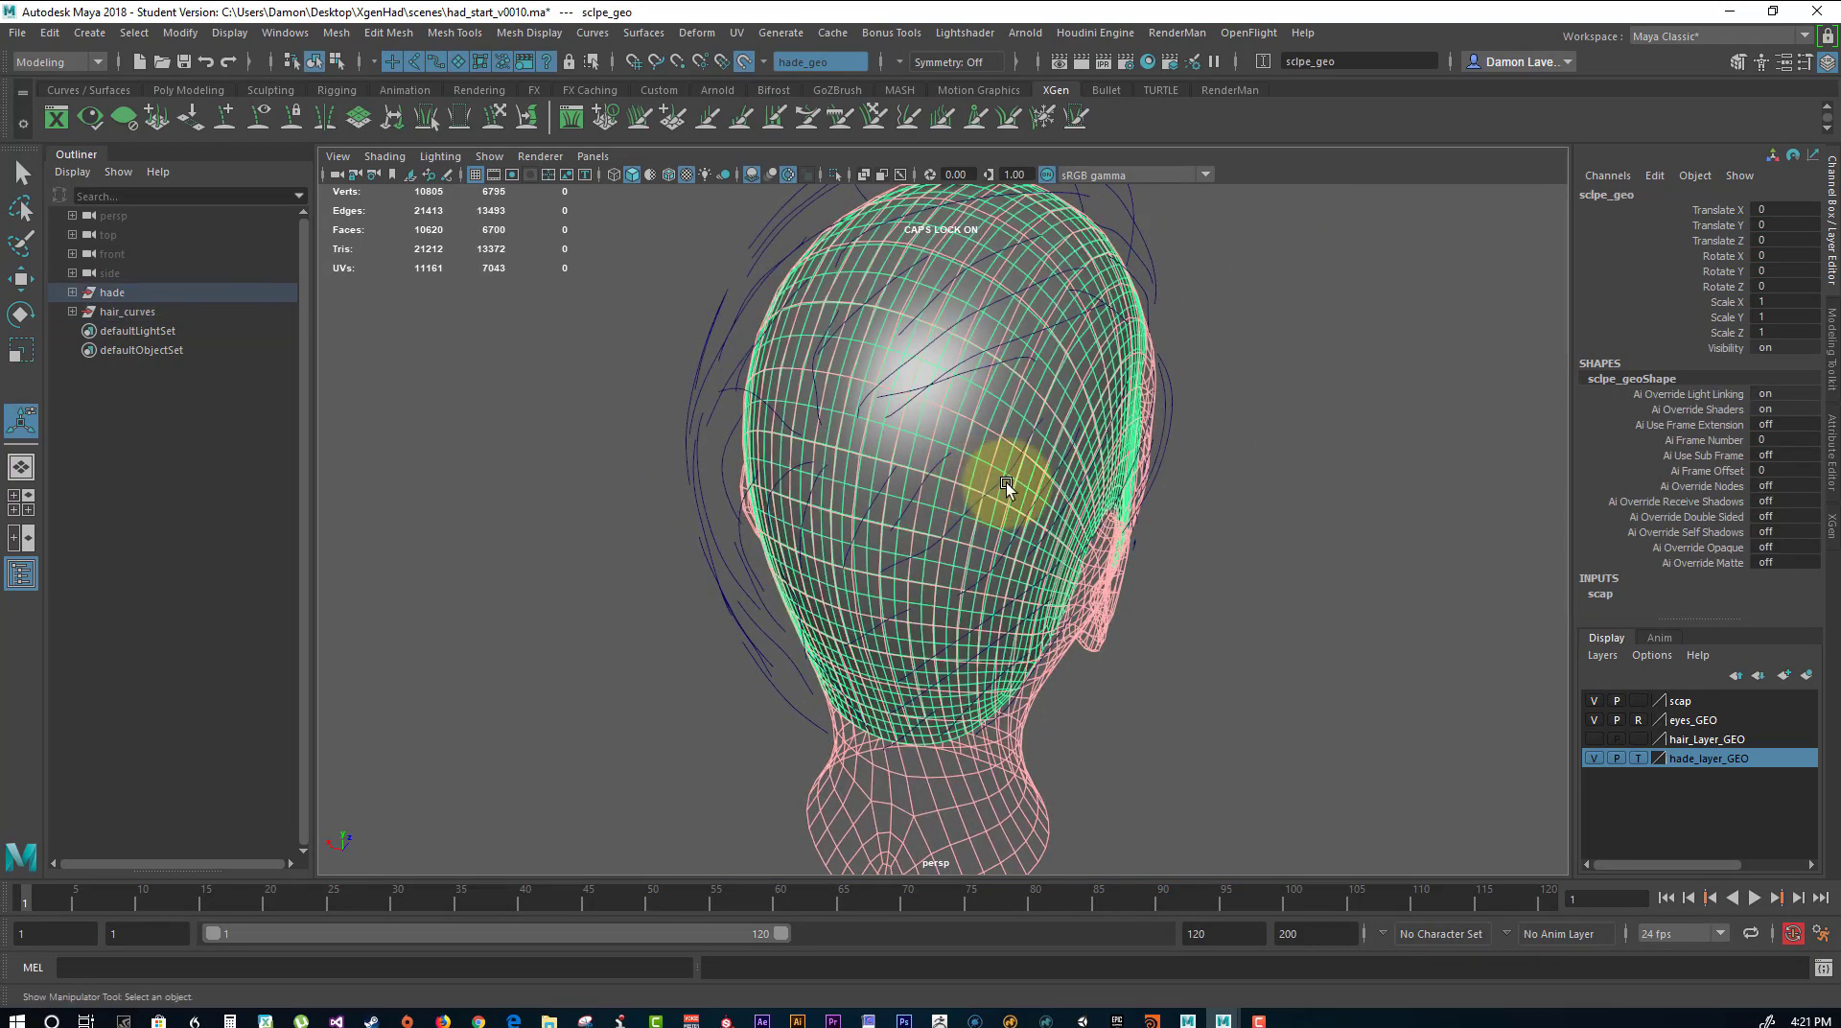
left_click_drag(1005, 482, 1231, 408, "alt")
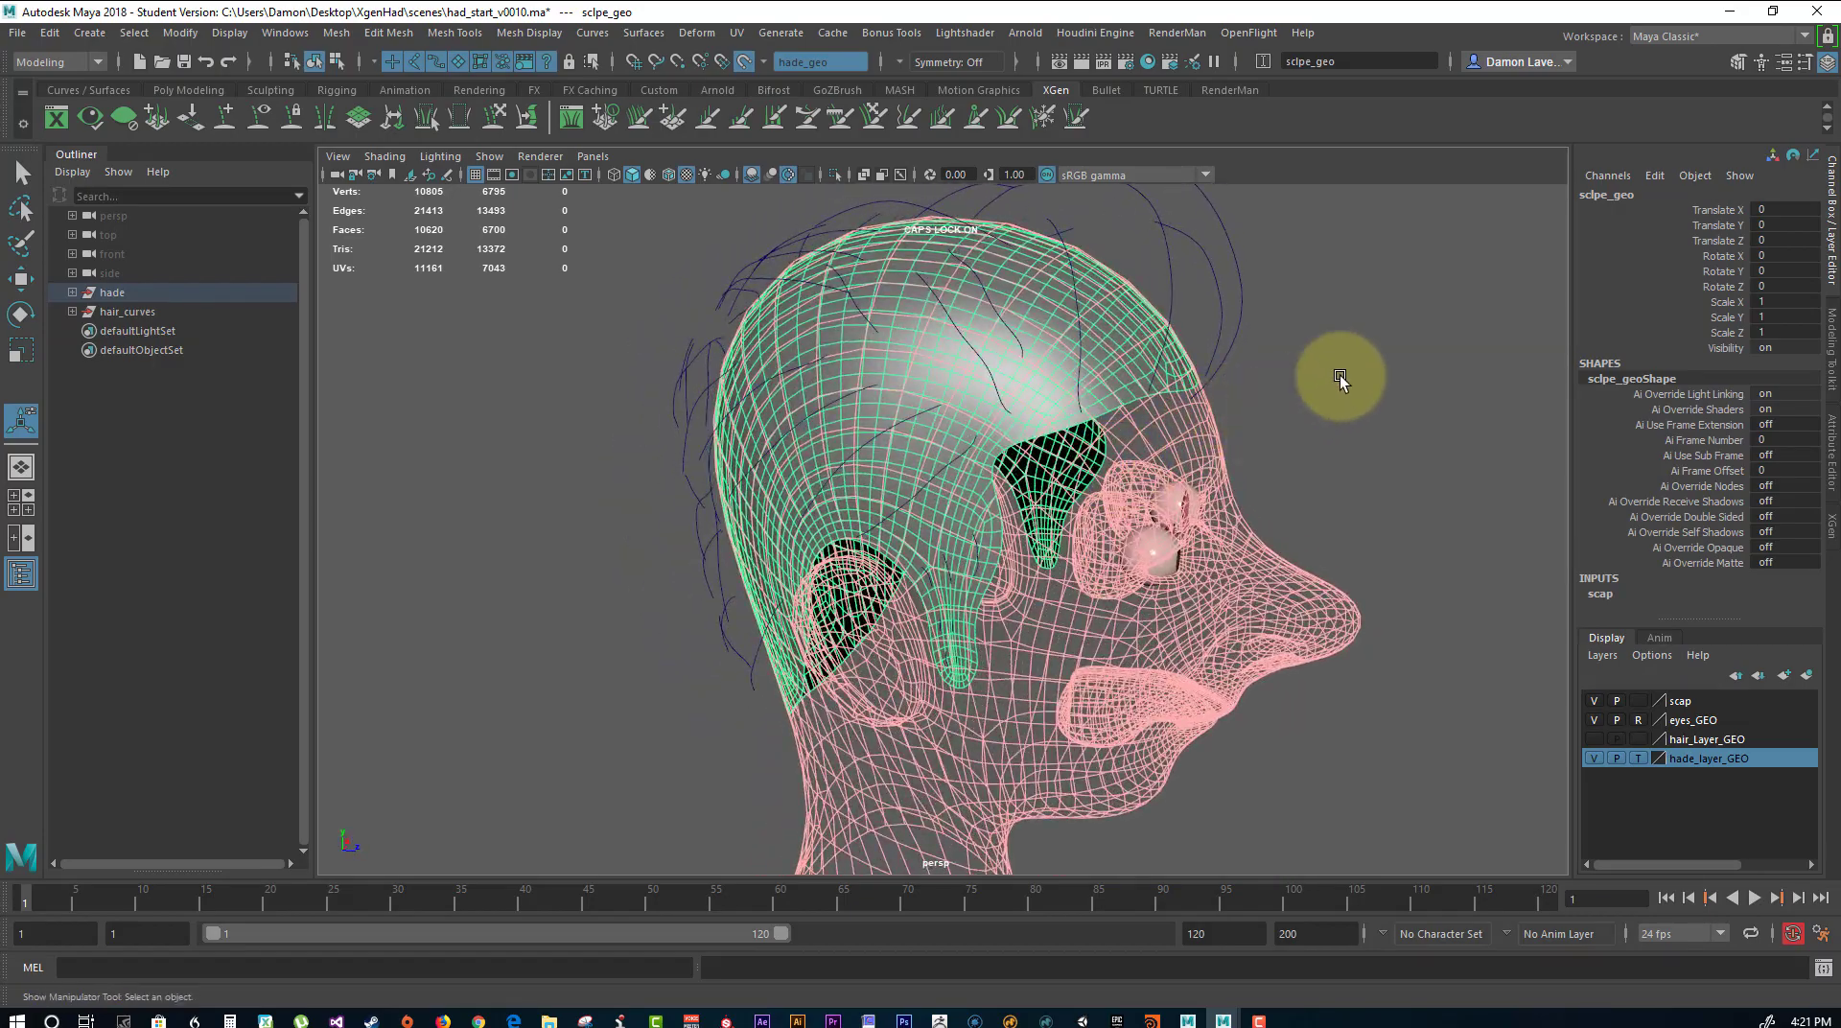
left_click_drag(1339, 376, 1298, 361, "alt")
Expand the hair_curves group and select all of its guide curves down to curve37.
left_click(72, 393)
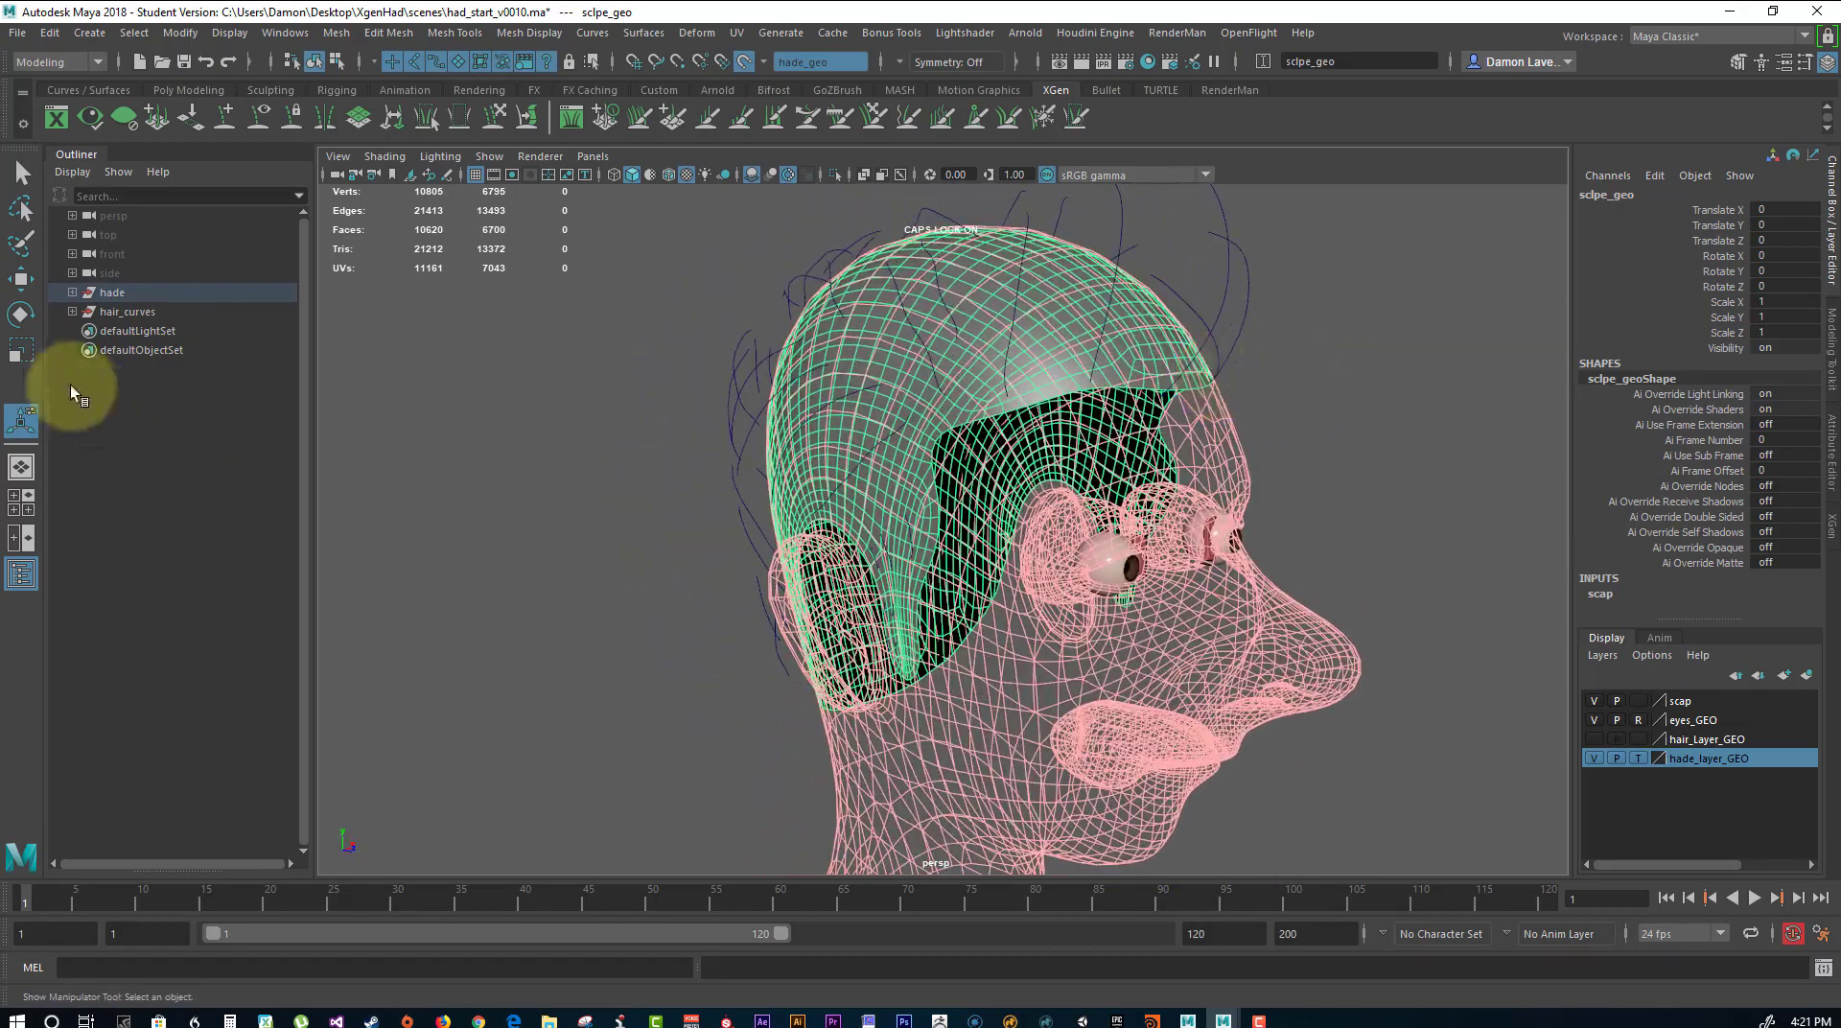
left_click(69, 310)
left_click(107, 331)
scroll(129, 534, "down", 10)
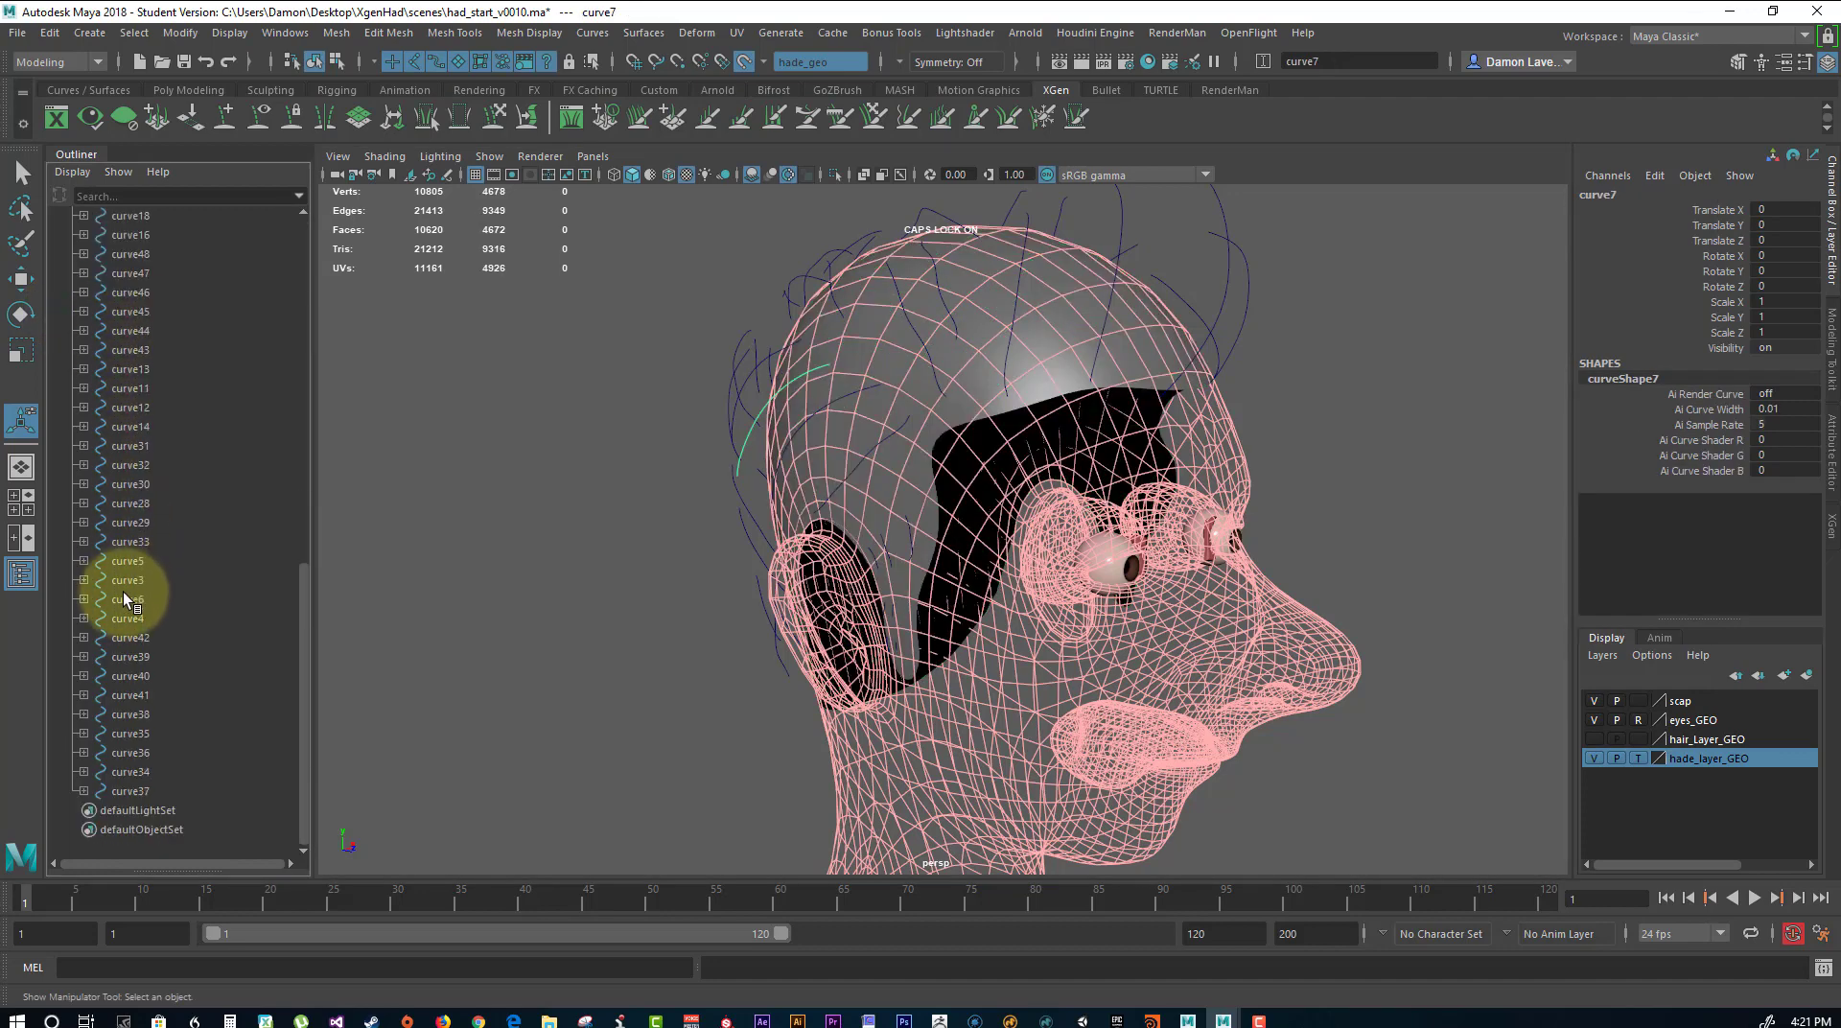
left_click(135, 794, "shift")
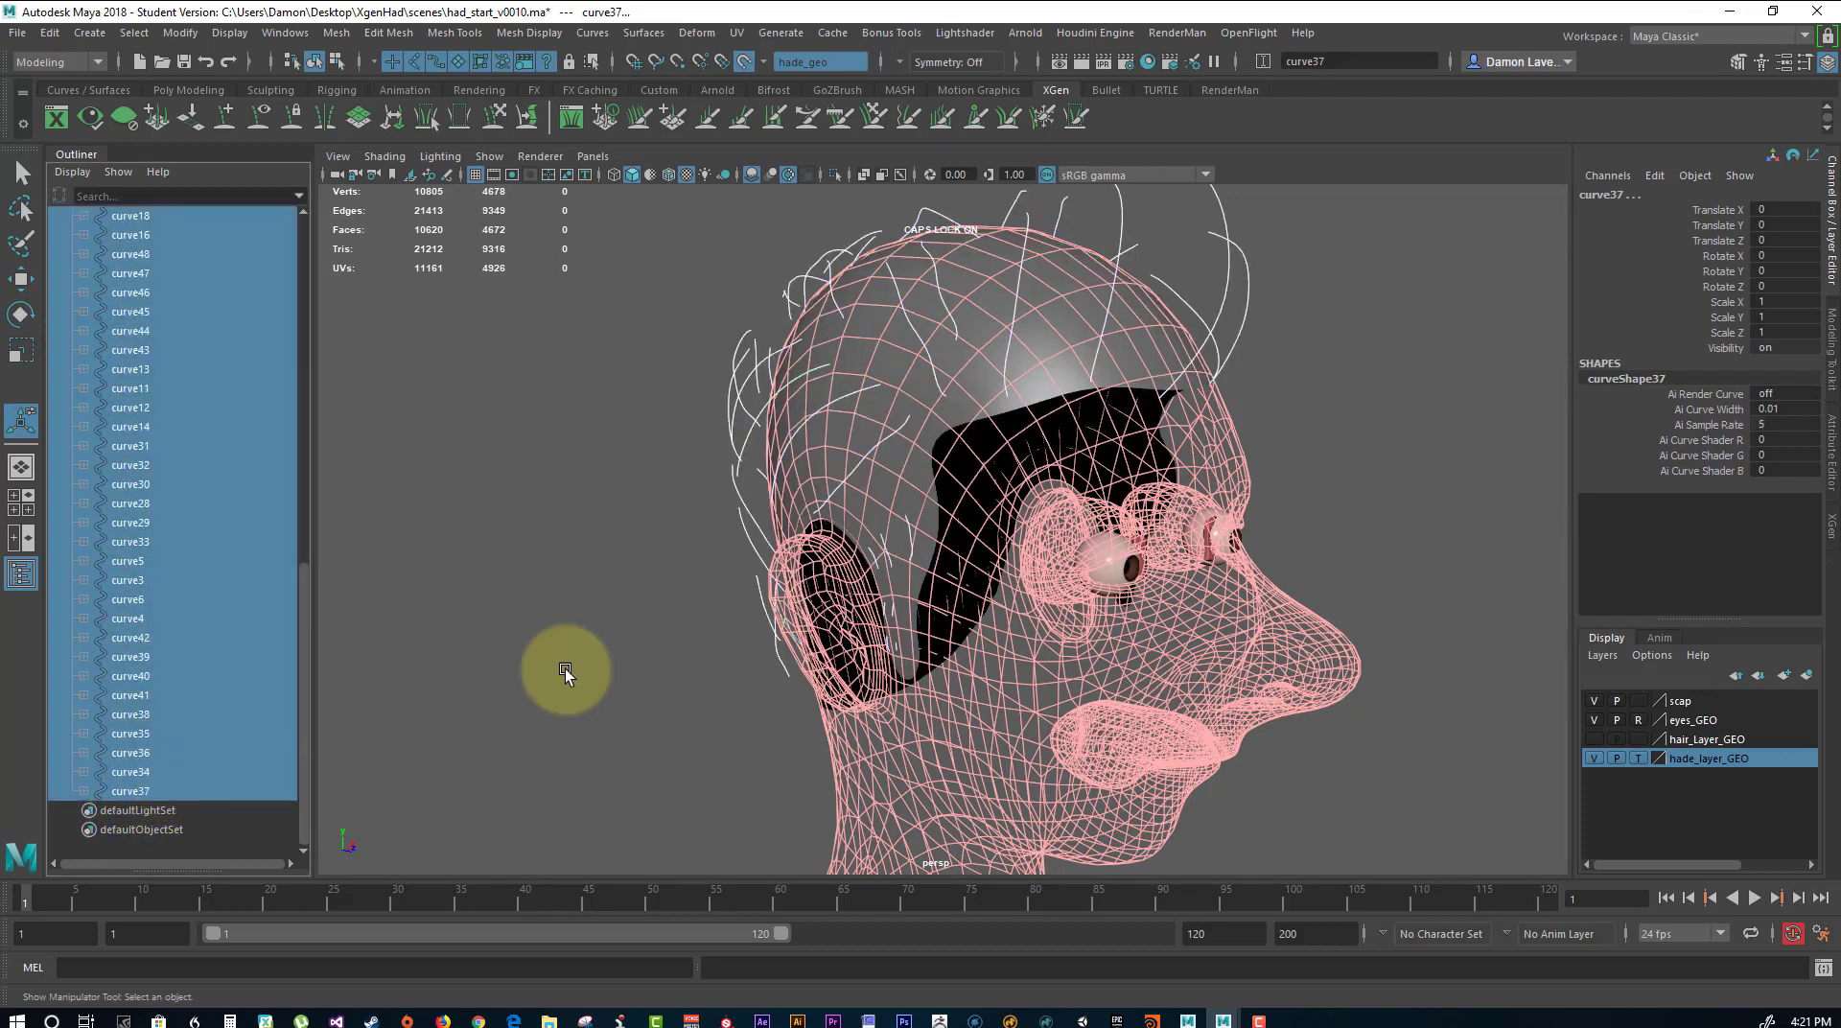
left_click_drag(657, 523, 894, 523, "alt")
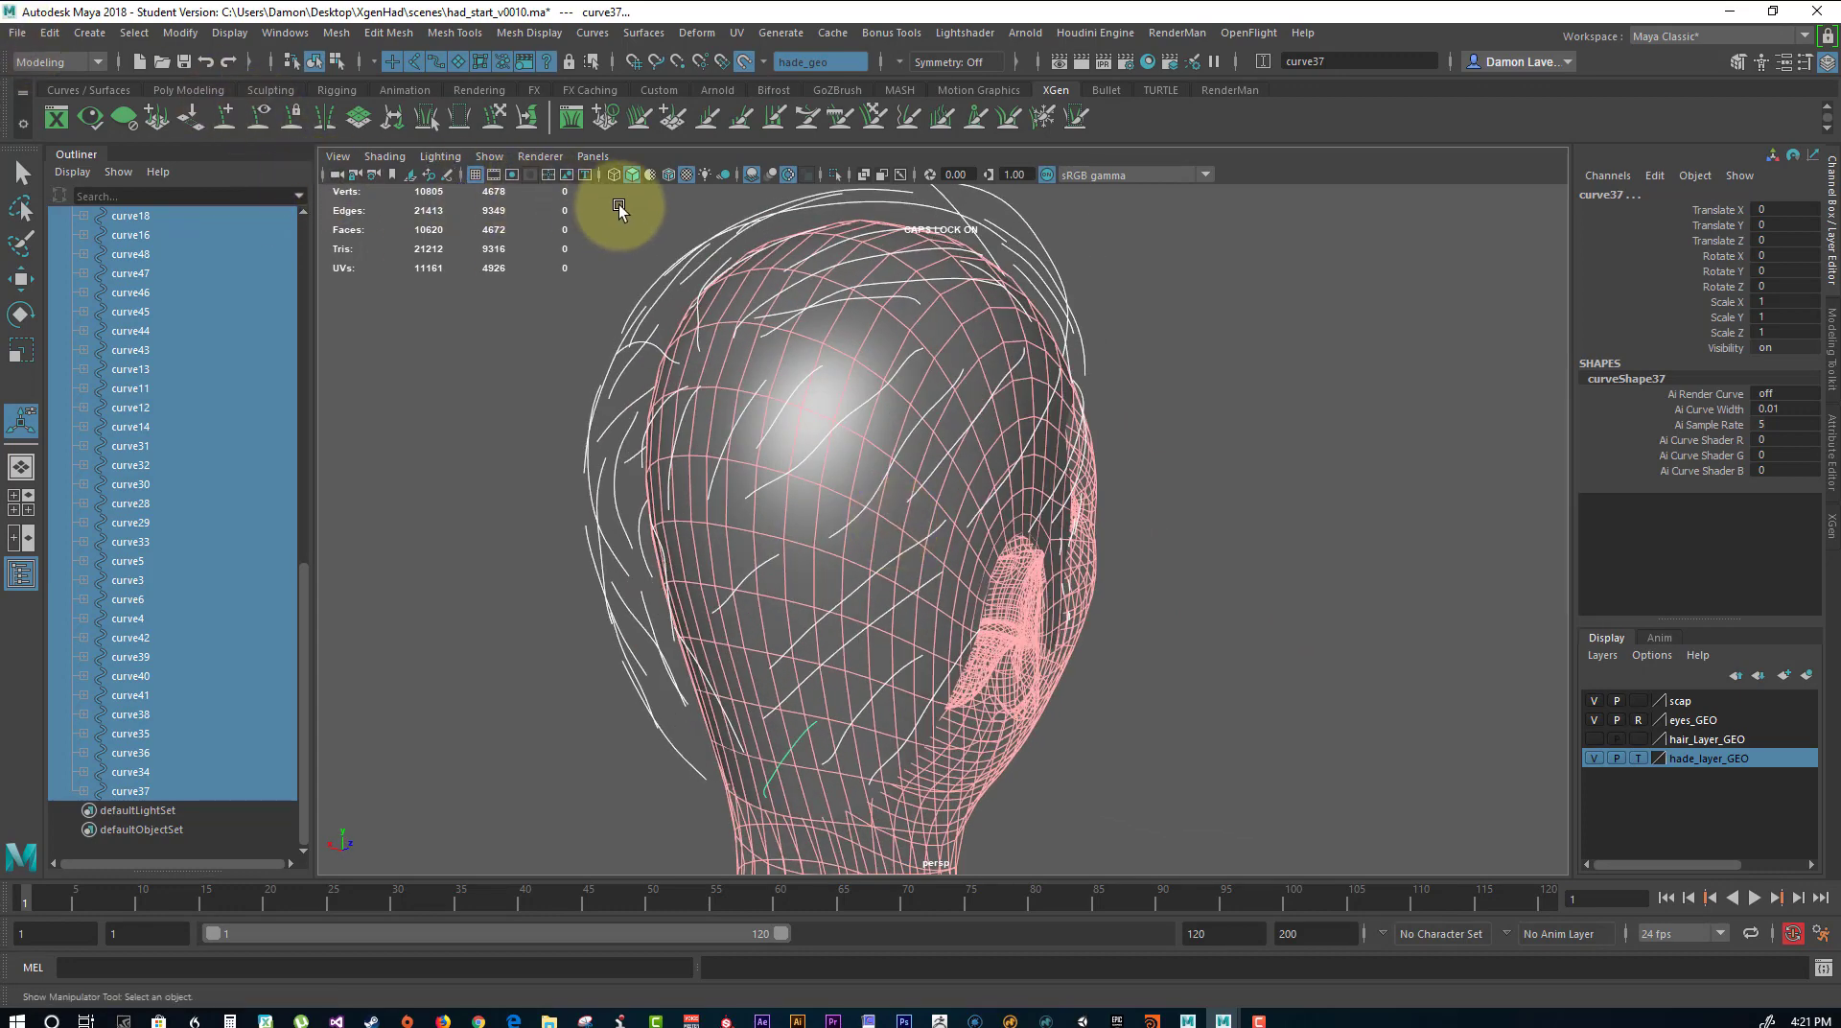
Select the scalp mesh sclpe_geo and make it the live surface in place of the head.
left_click(1039, 389)
left_click(953, 328)
left_click(863, 115)
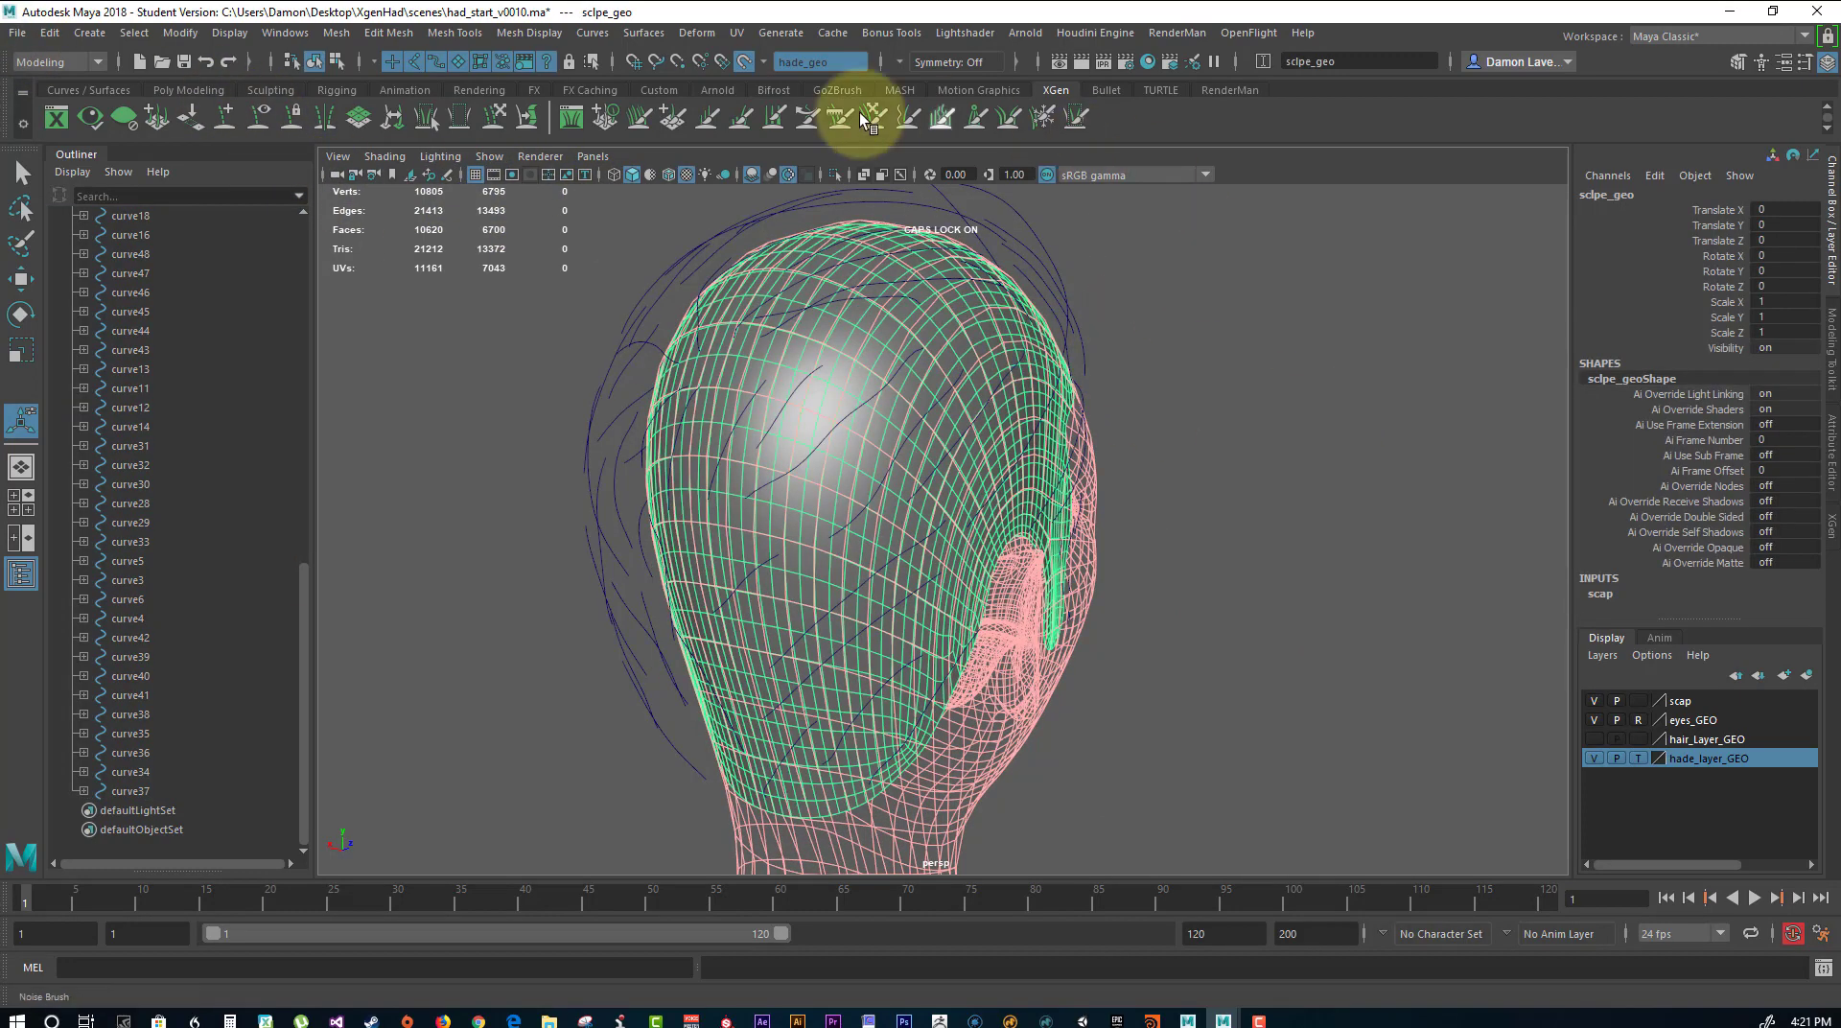
left_click(738, 64)
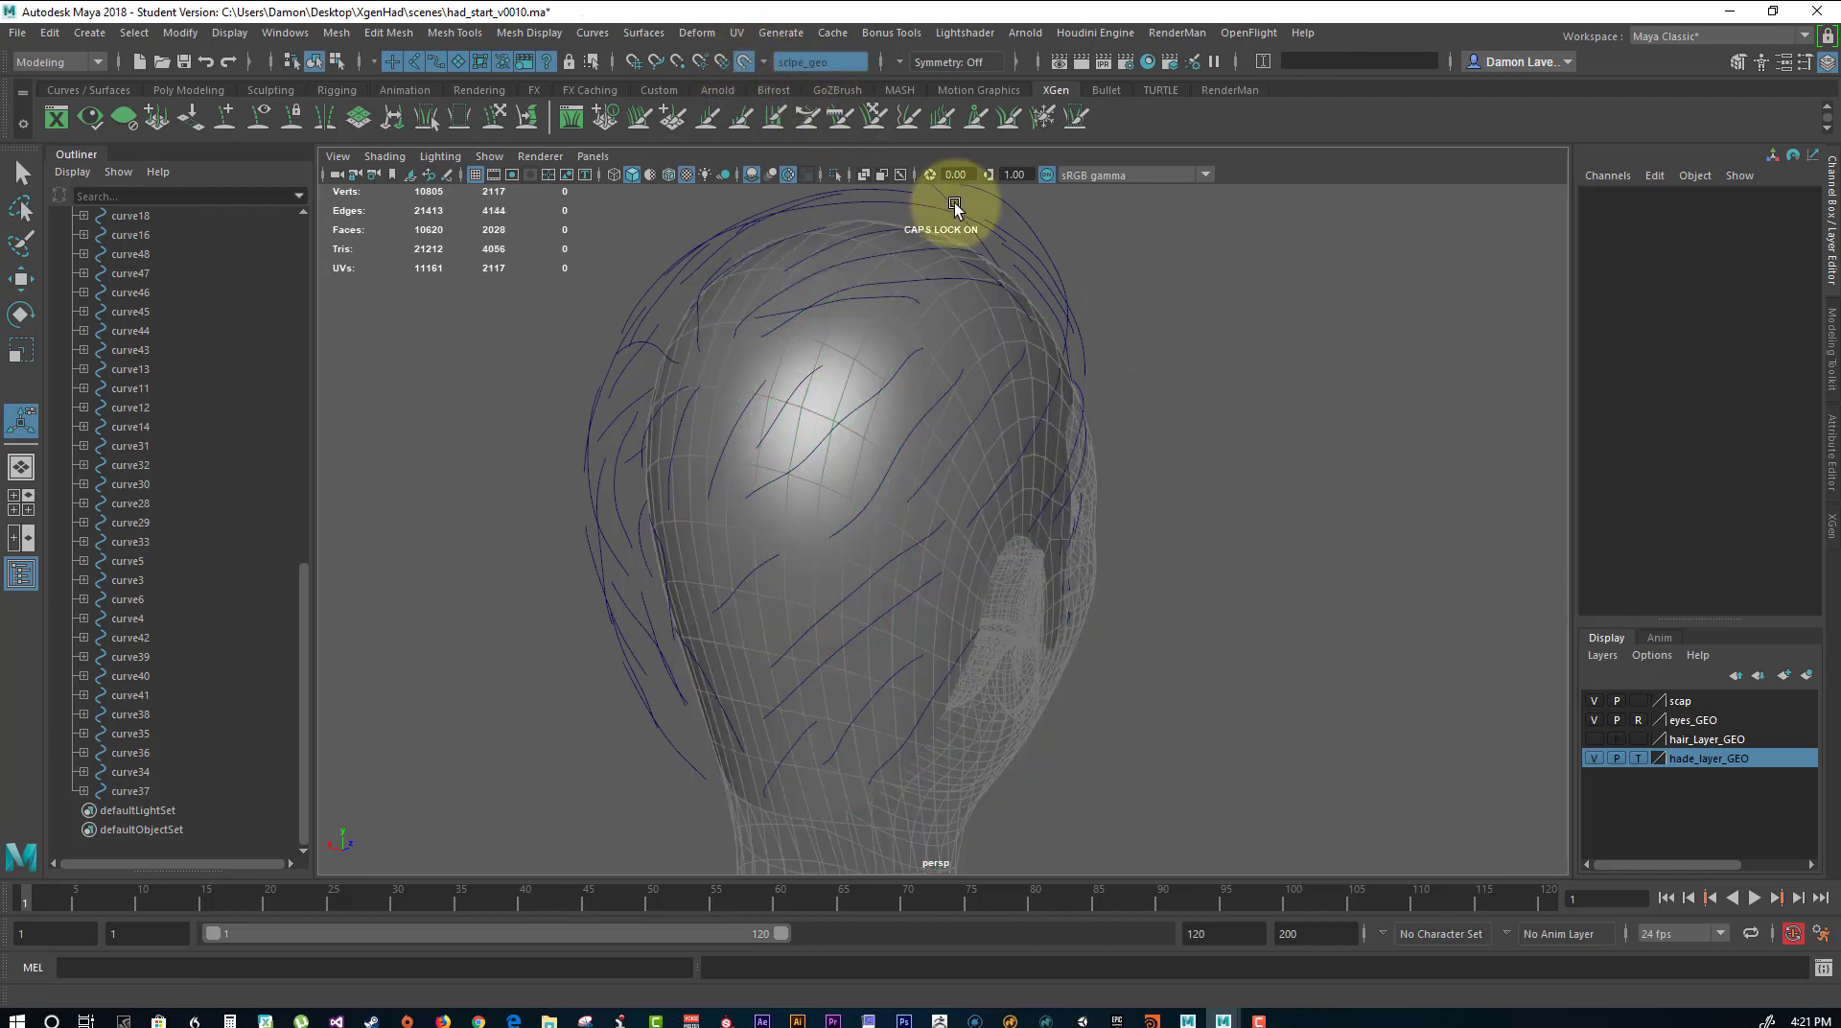
Select all guide curves around the head and convert the selection to their first CVs.
left_click_drag(1155, 395, 948, 411, "alt")
scroll(471, 401, "down", 1)
scroll(471, 401, "down", 5)
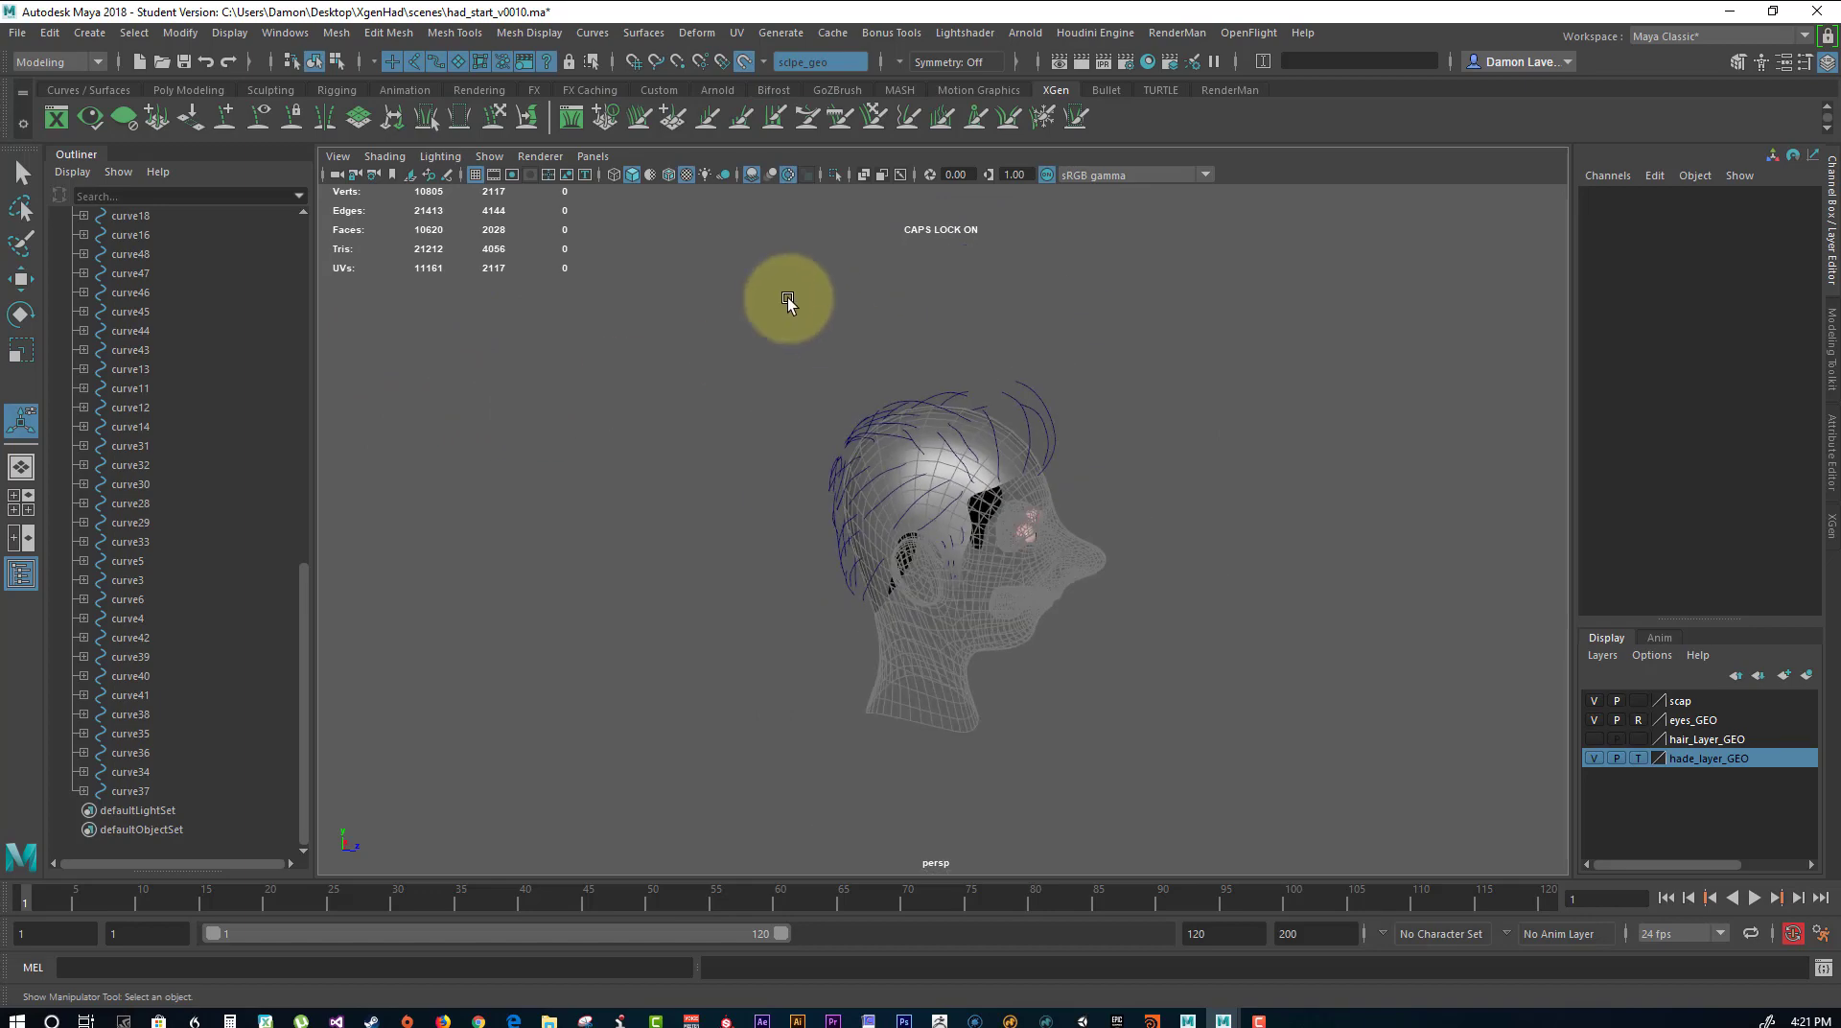
left_click_drag(788, 299, 1188, 749)
left_click_drag(1274, 566, 1194, 587, "alt")
right_click_drag(1193, 587, 1343, 640, "alt")
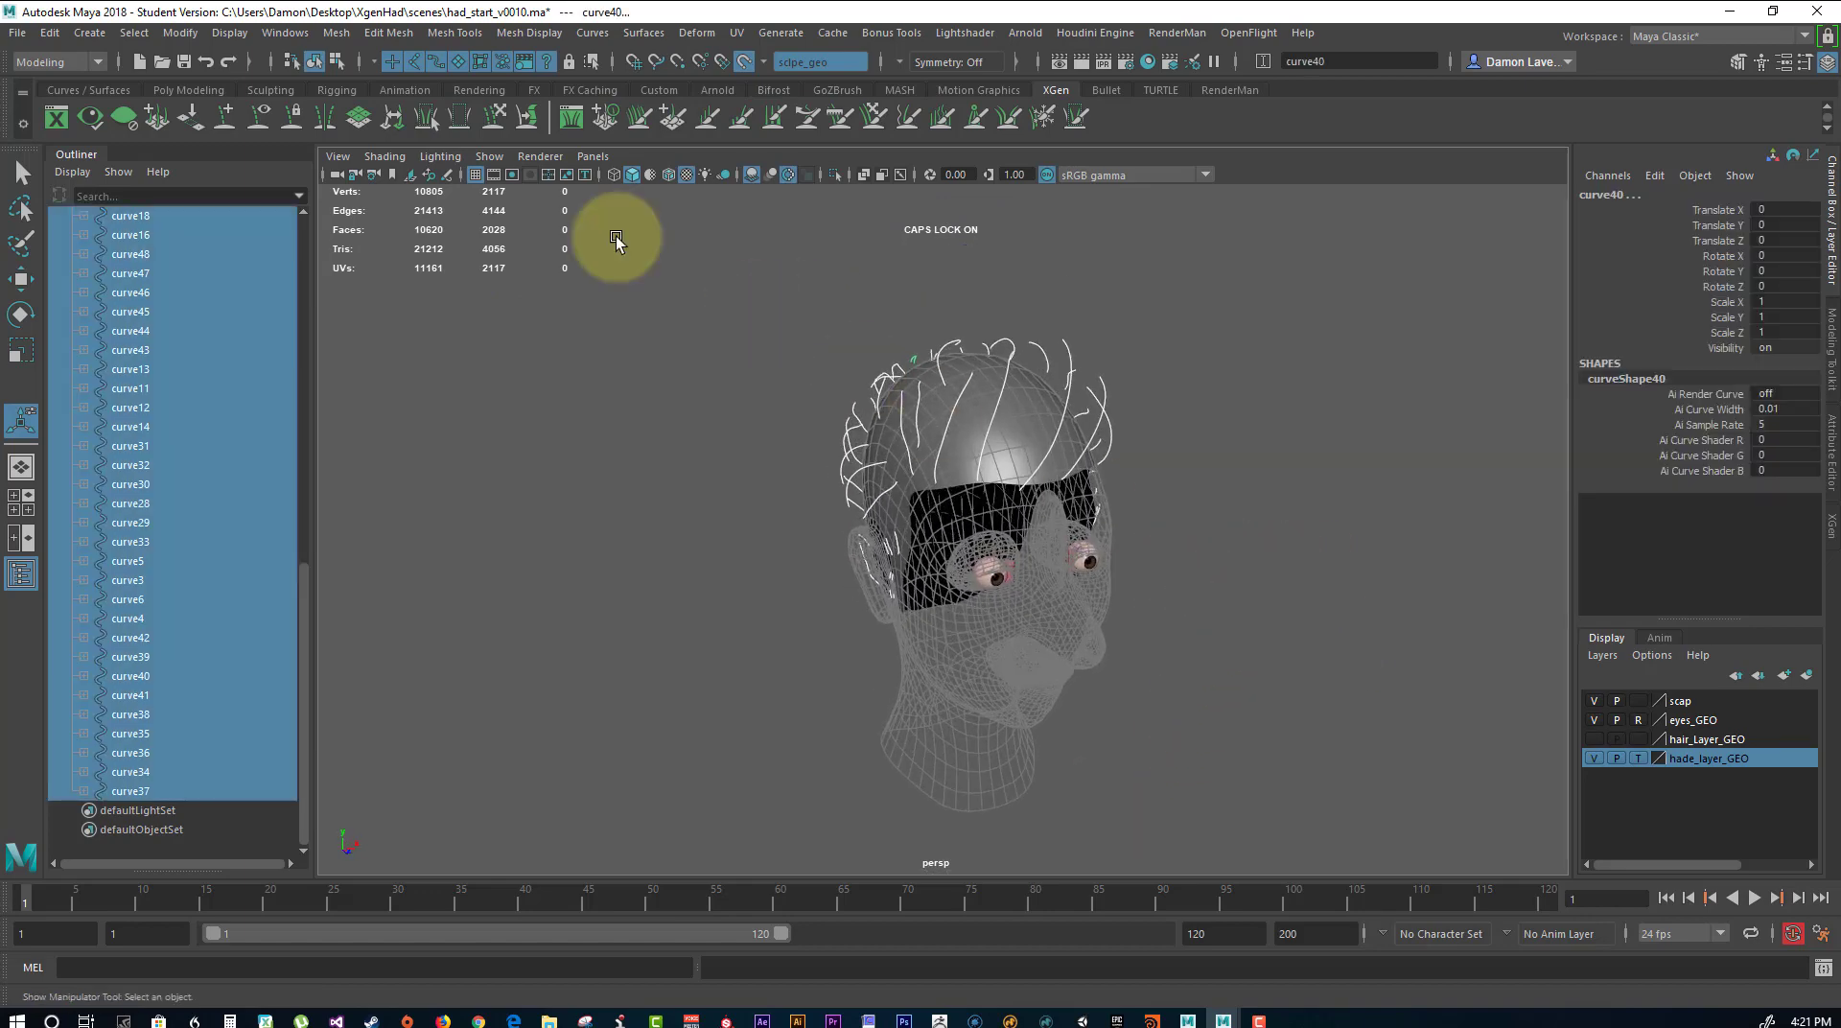
left_click(133, 34)
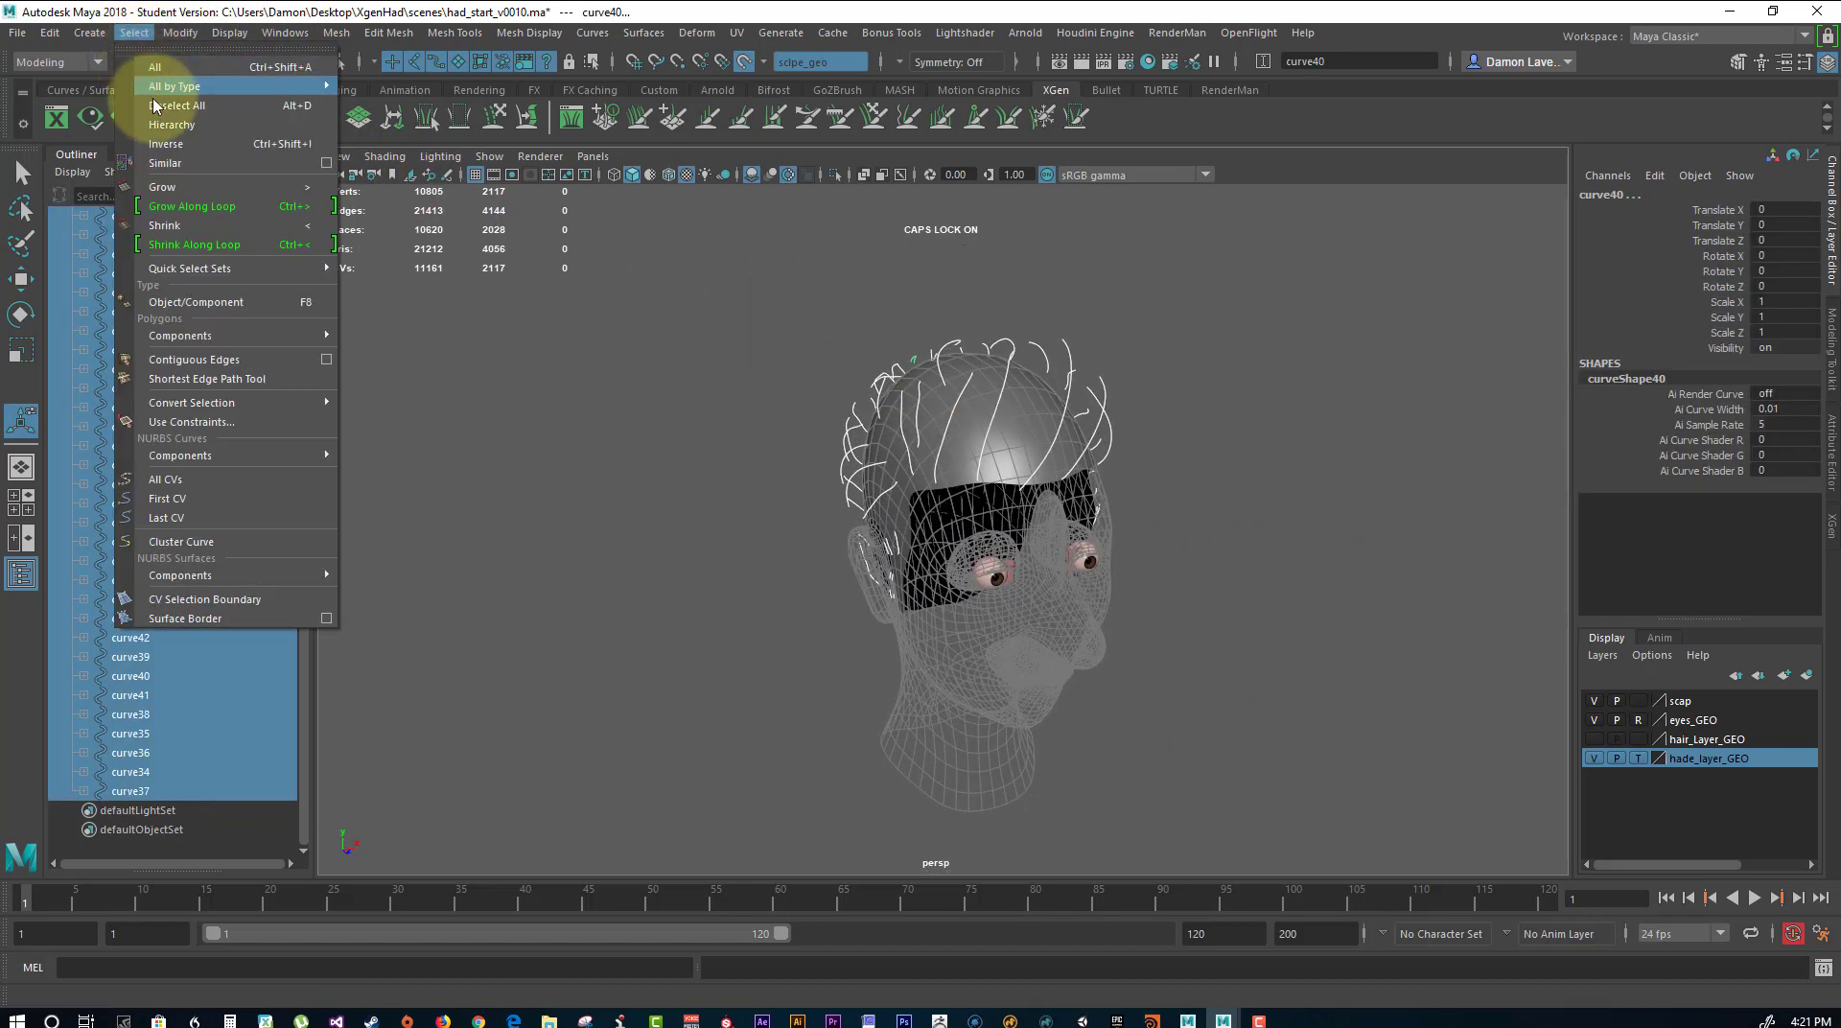
left_click(193, 499)
Scale the guide curves' first CVs slightly to snap the roots onto the live scalp, then clear the selection.
left_click_drag(883, 461, 957, 436, "alt")
left_click(944, 460)
key("r")
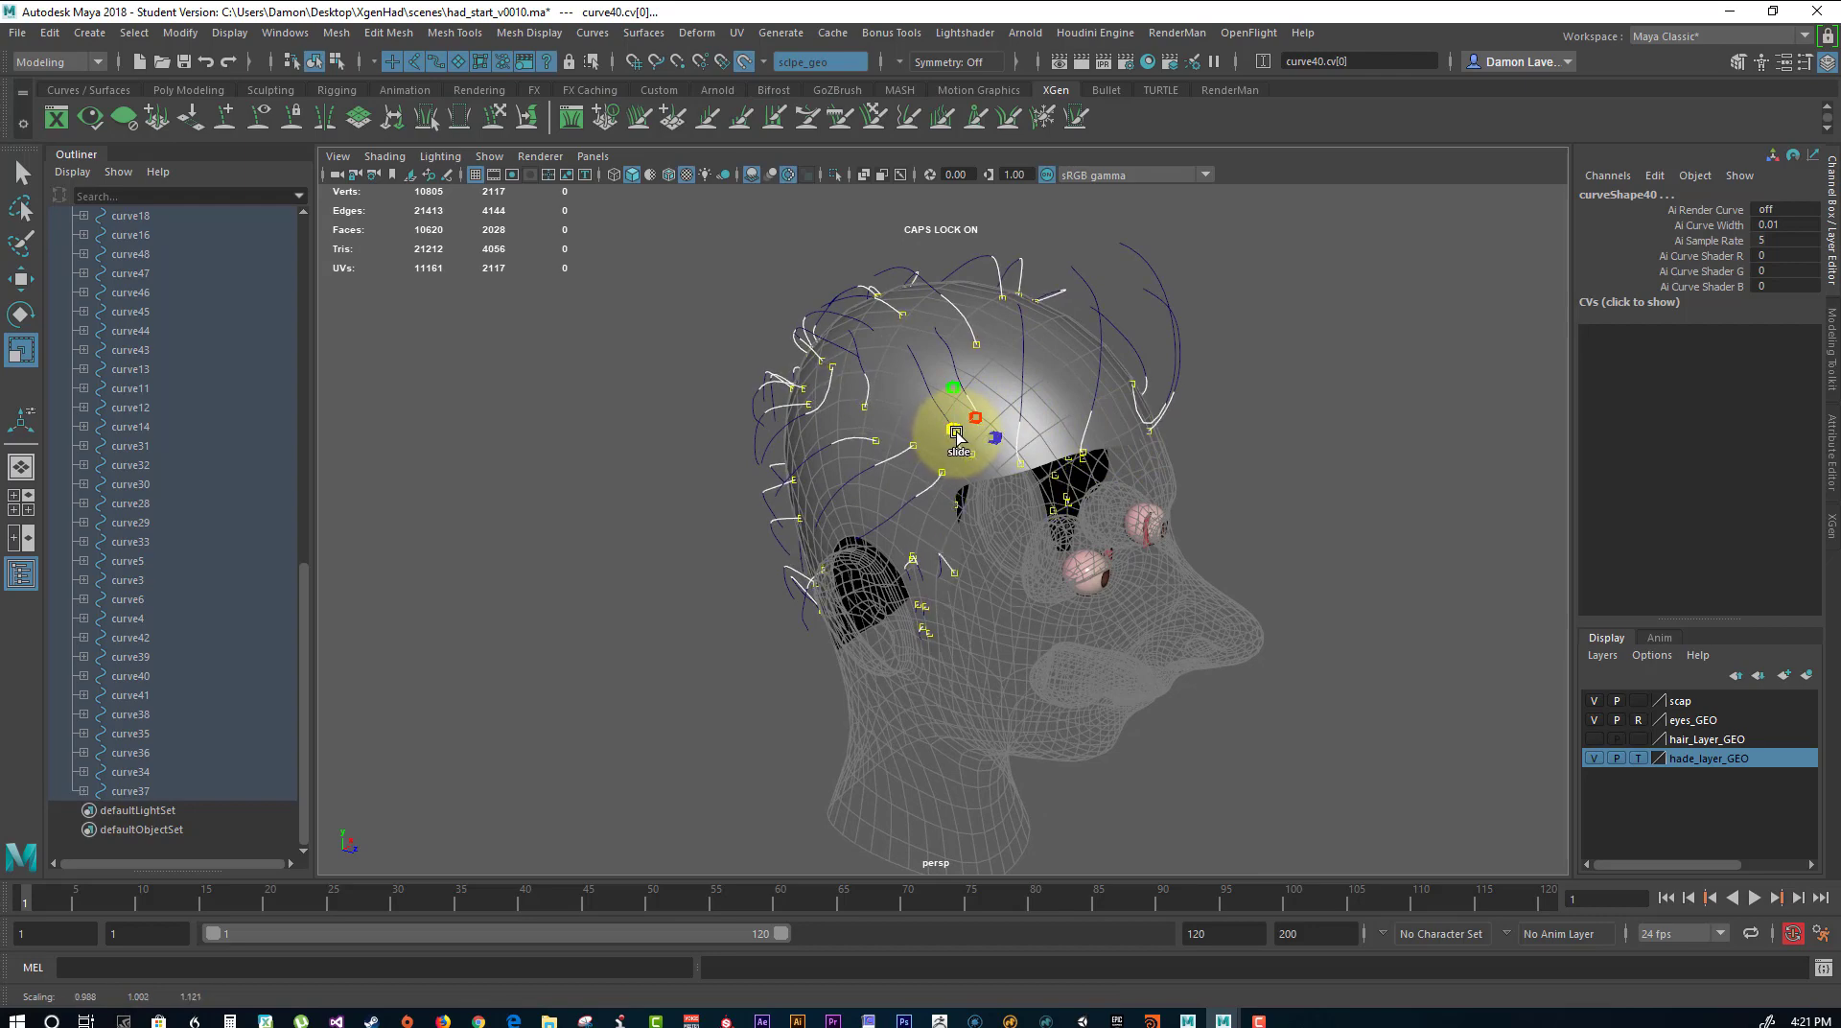
left_click_drag(956, 436, 1285, 423, "alt")
left_click(1030, 435)
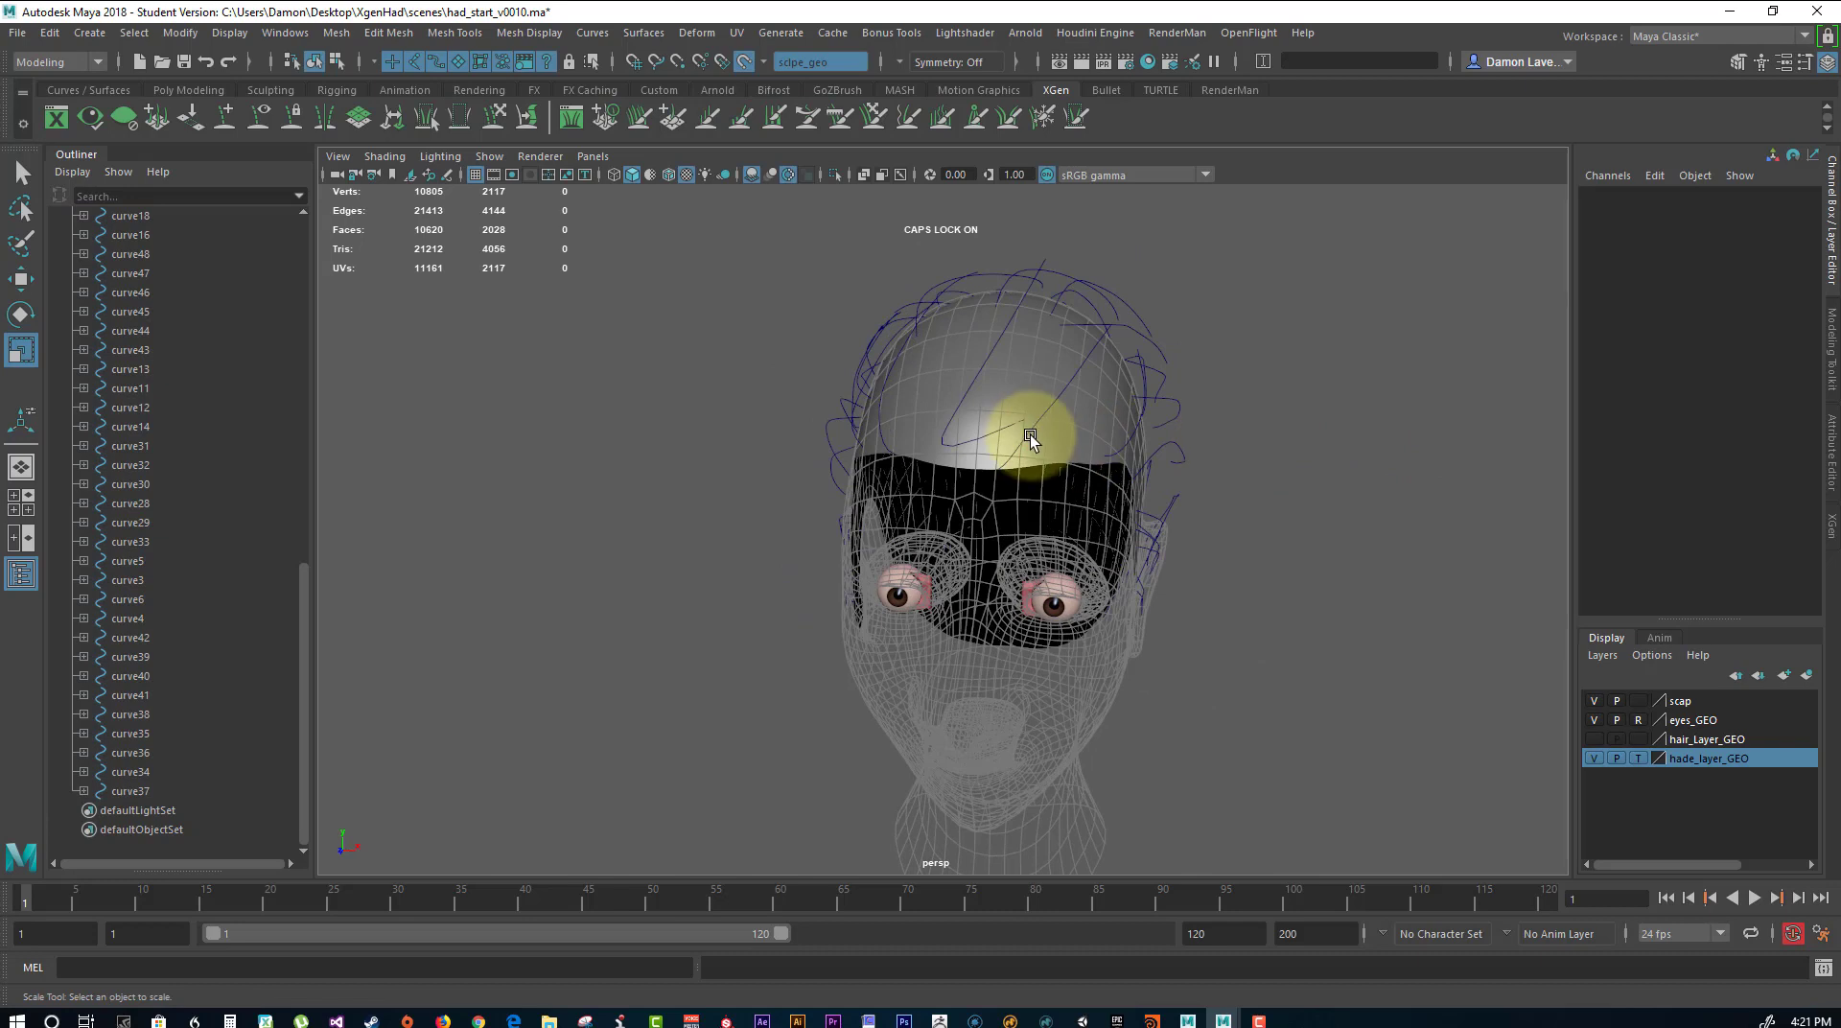
Move the first CV of curve1 along the live scalp to the front hairline above the forehead.
left_click(991, 351)
right_click_drag(1187, 299, 1049, 372)
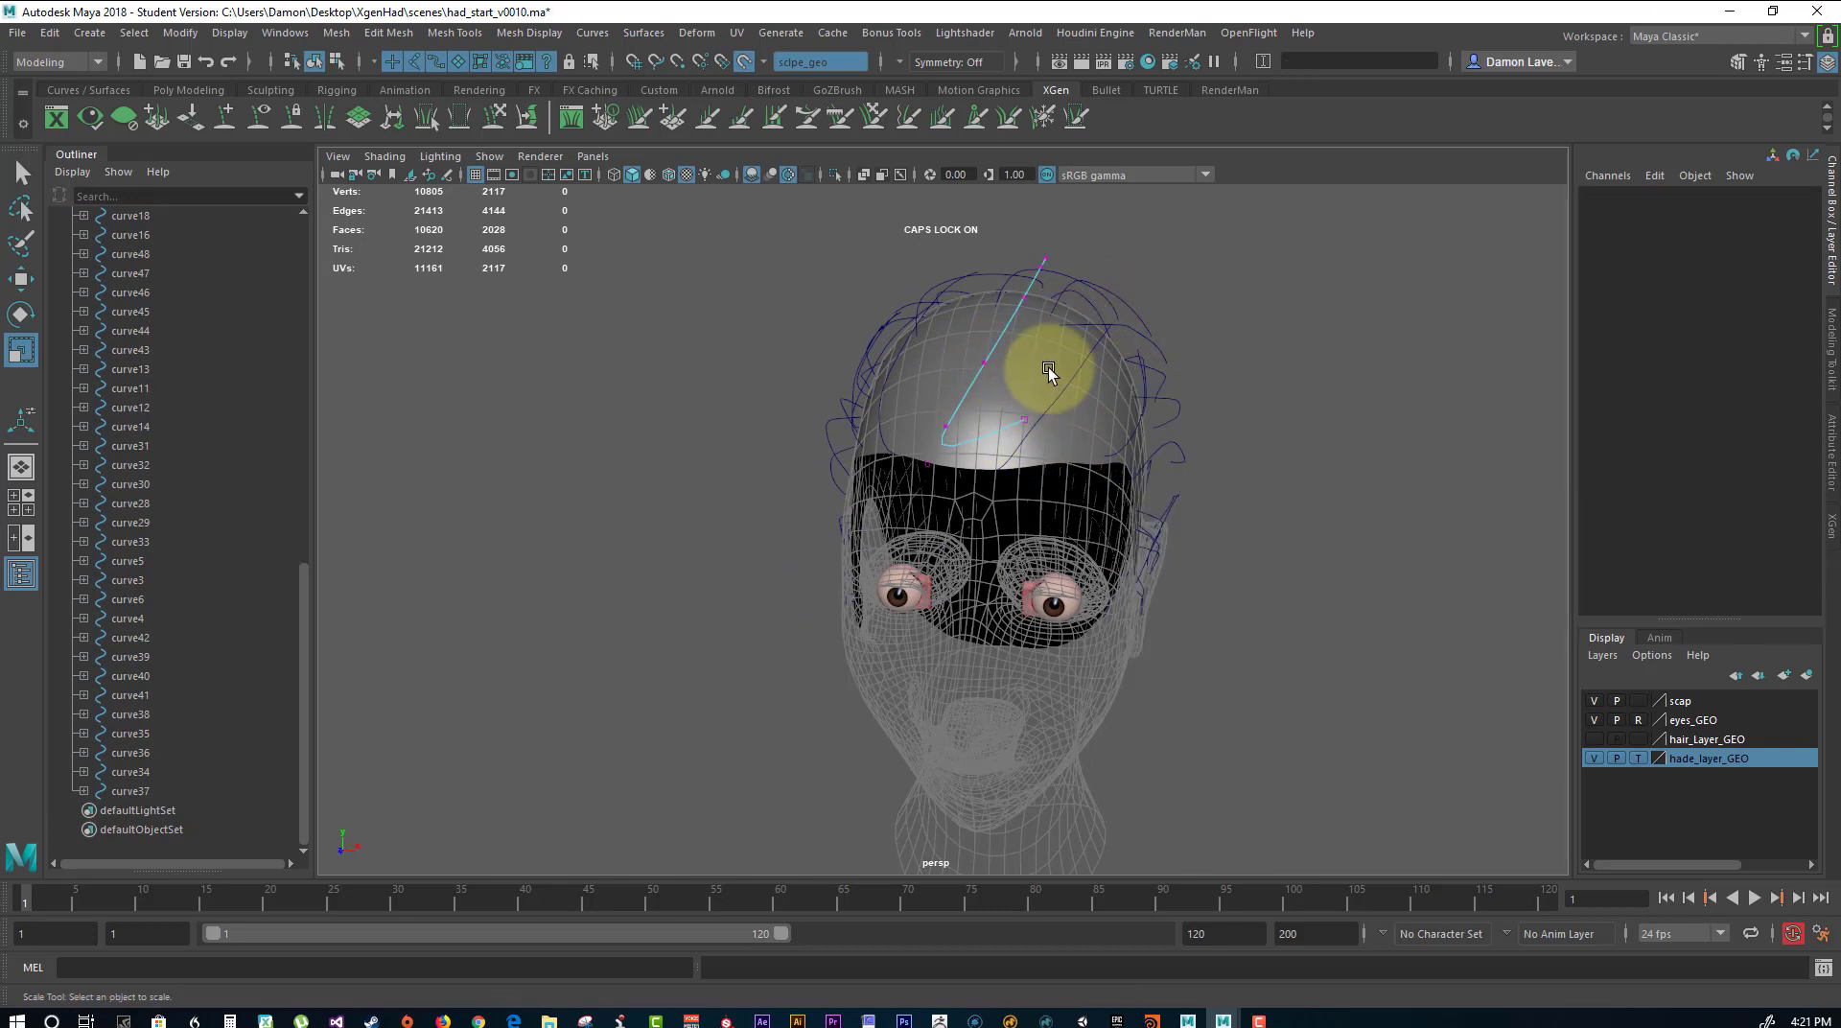
left_click(1024, 418)
key("w")
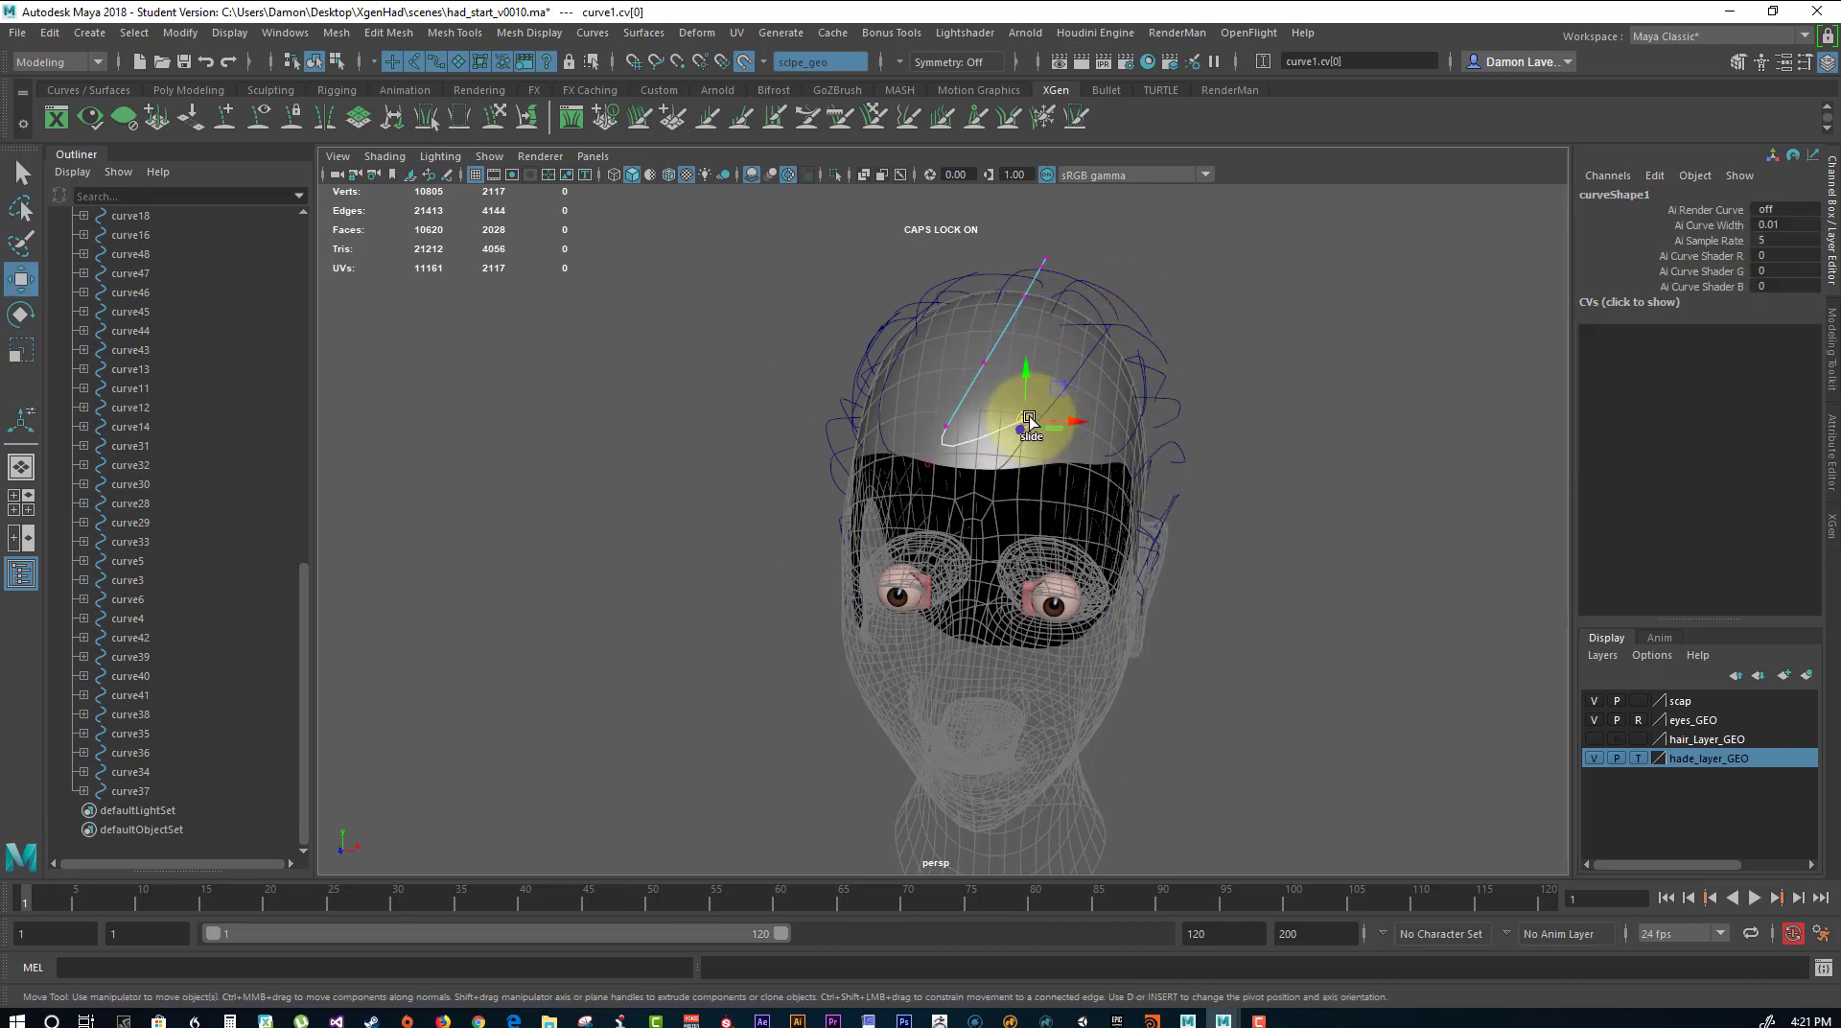
left_click_drag(1028, 419, 1319, 447)
left_click(1302, 446)
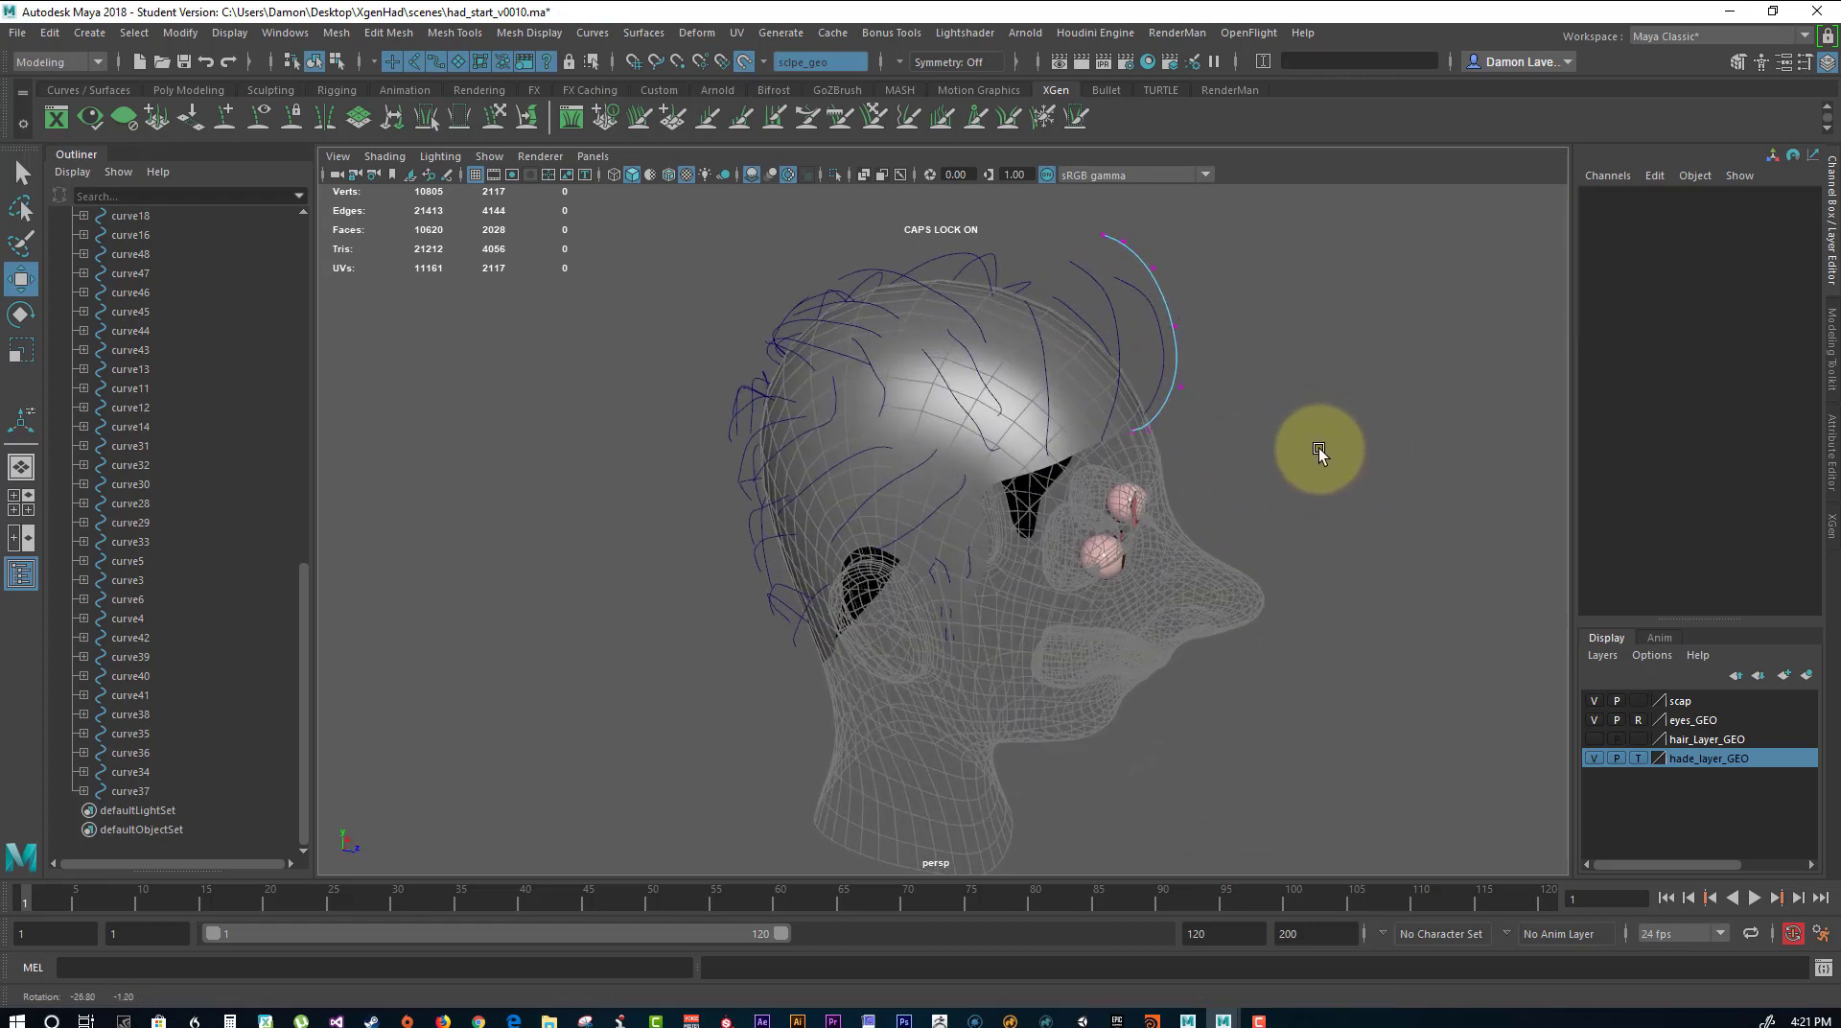
Slide the first CV of curve41 along the live scalp to the hairline at the temple.
left_click(993, 447)
right_click_drag(998, 451, 955, 453)
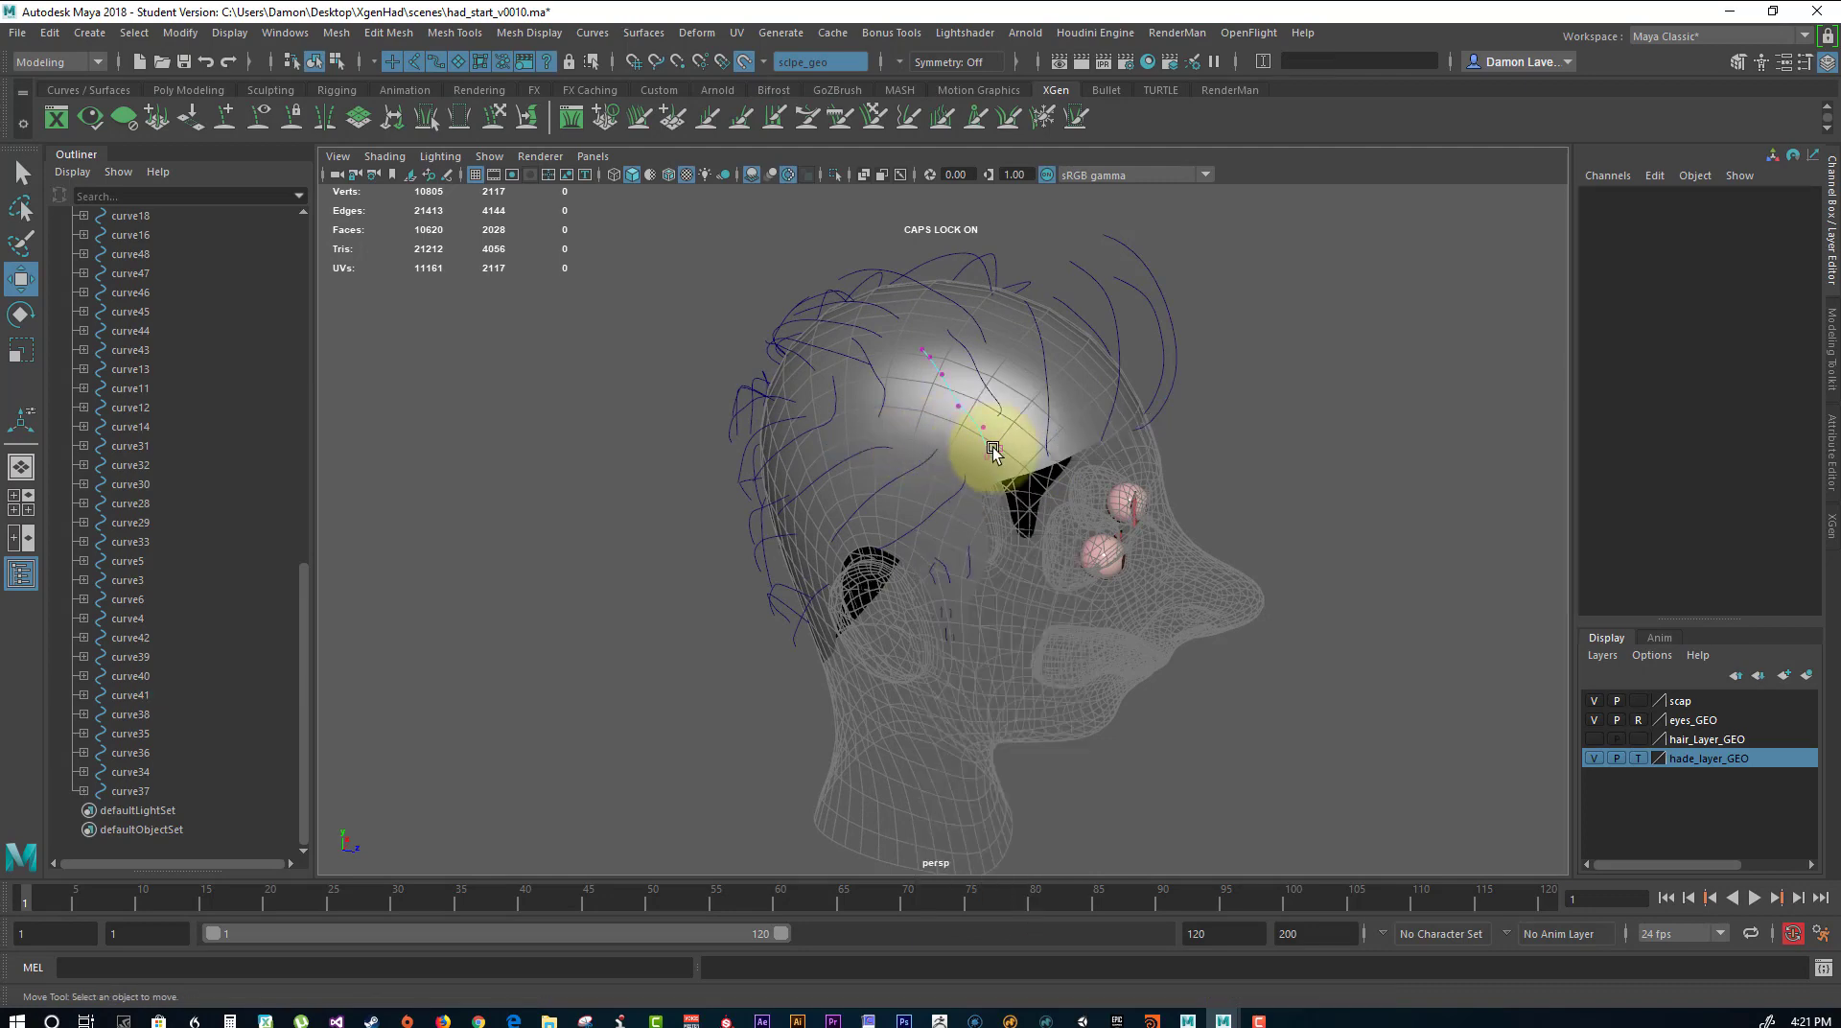
left_click(1001, 449)
left_click_drag(1000, 450, 999, 471)
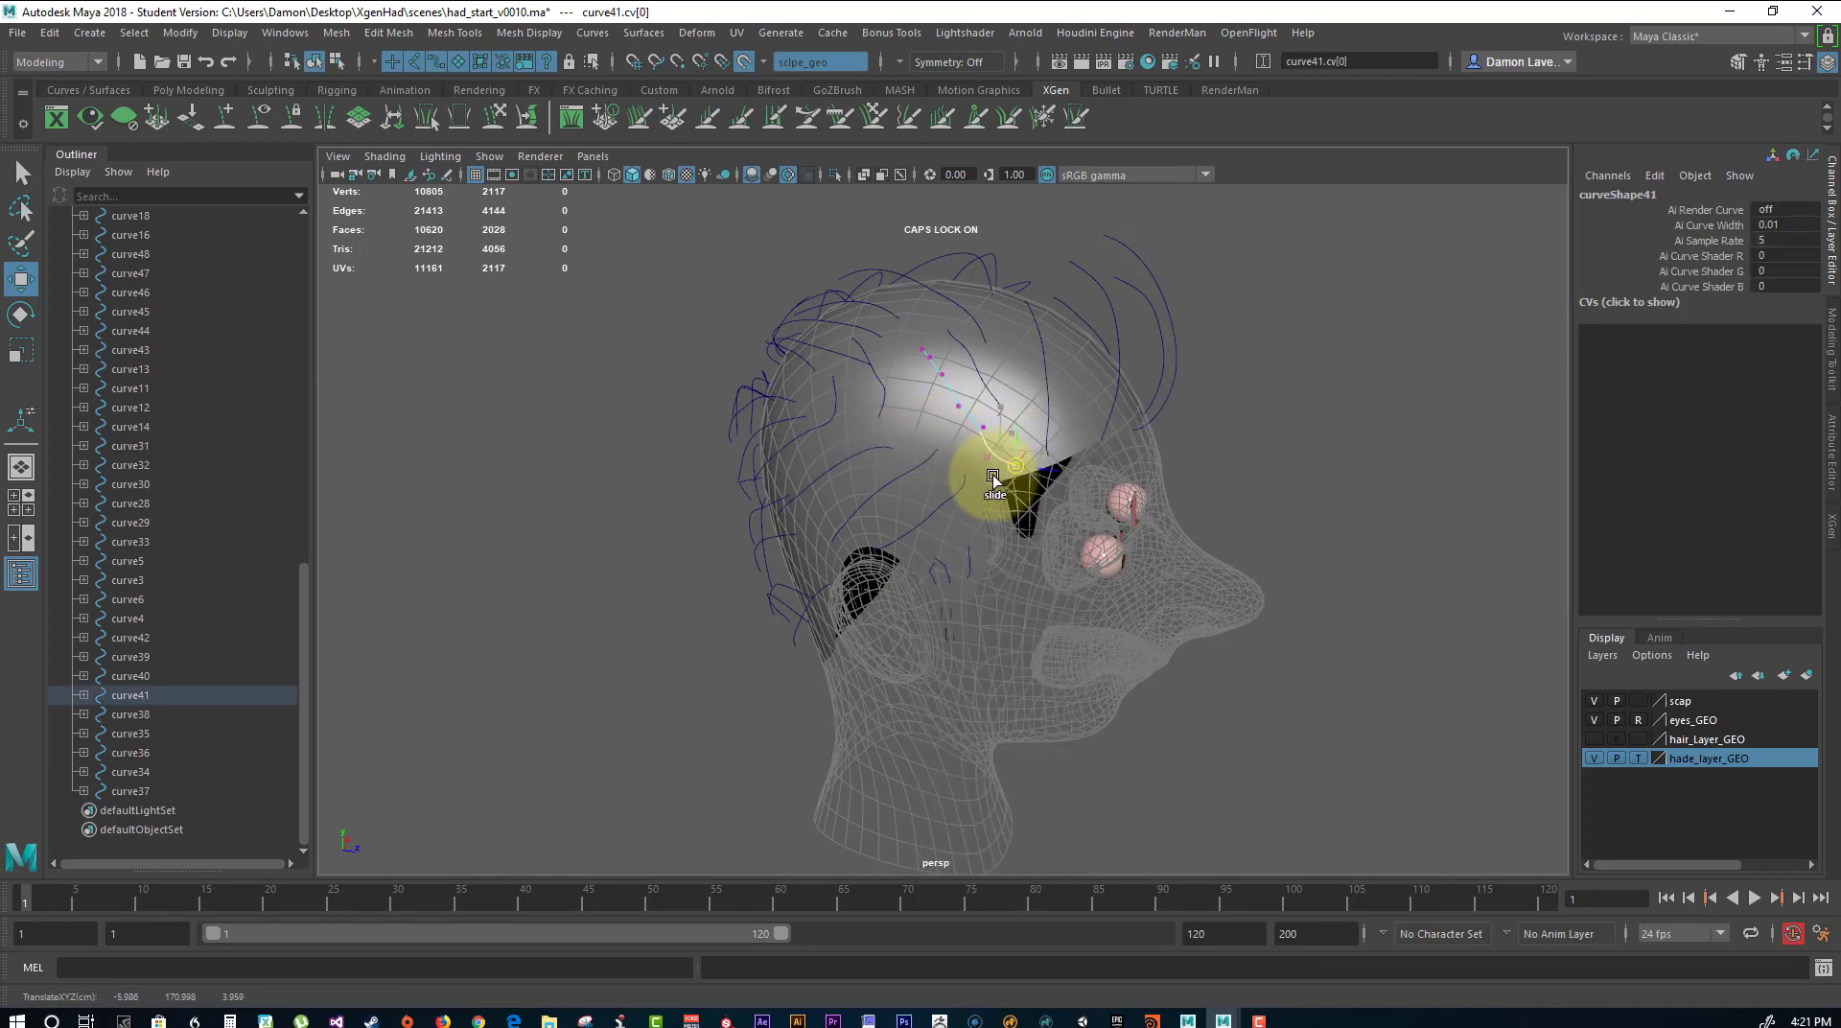
left_click_drag(851, 361, 1077, 378, "alt")
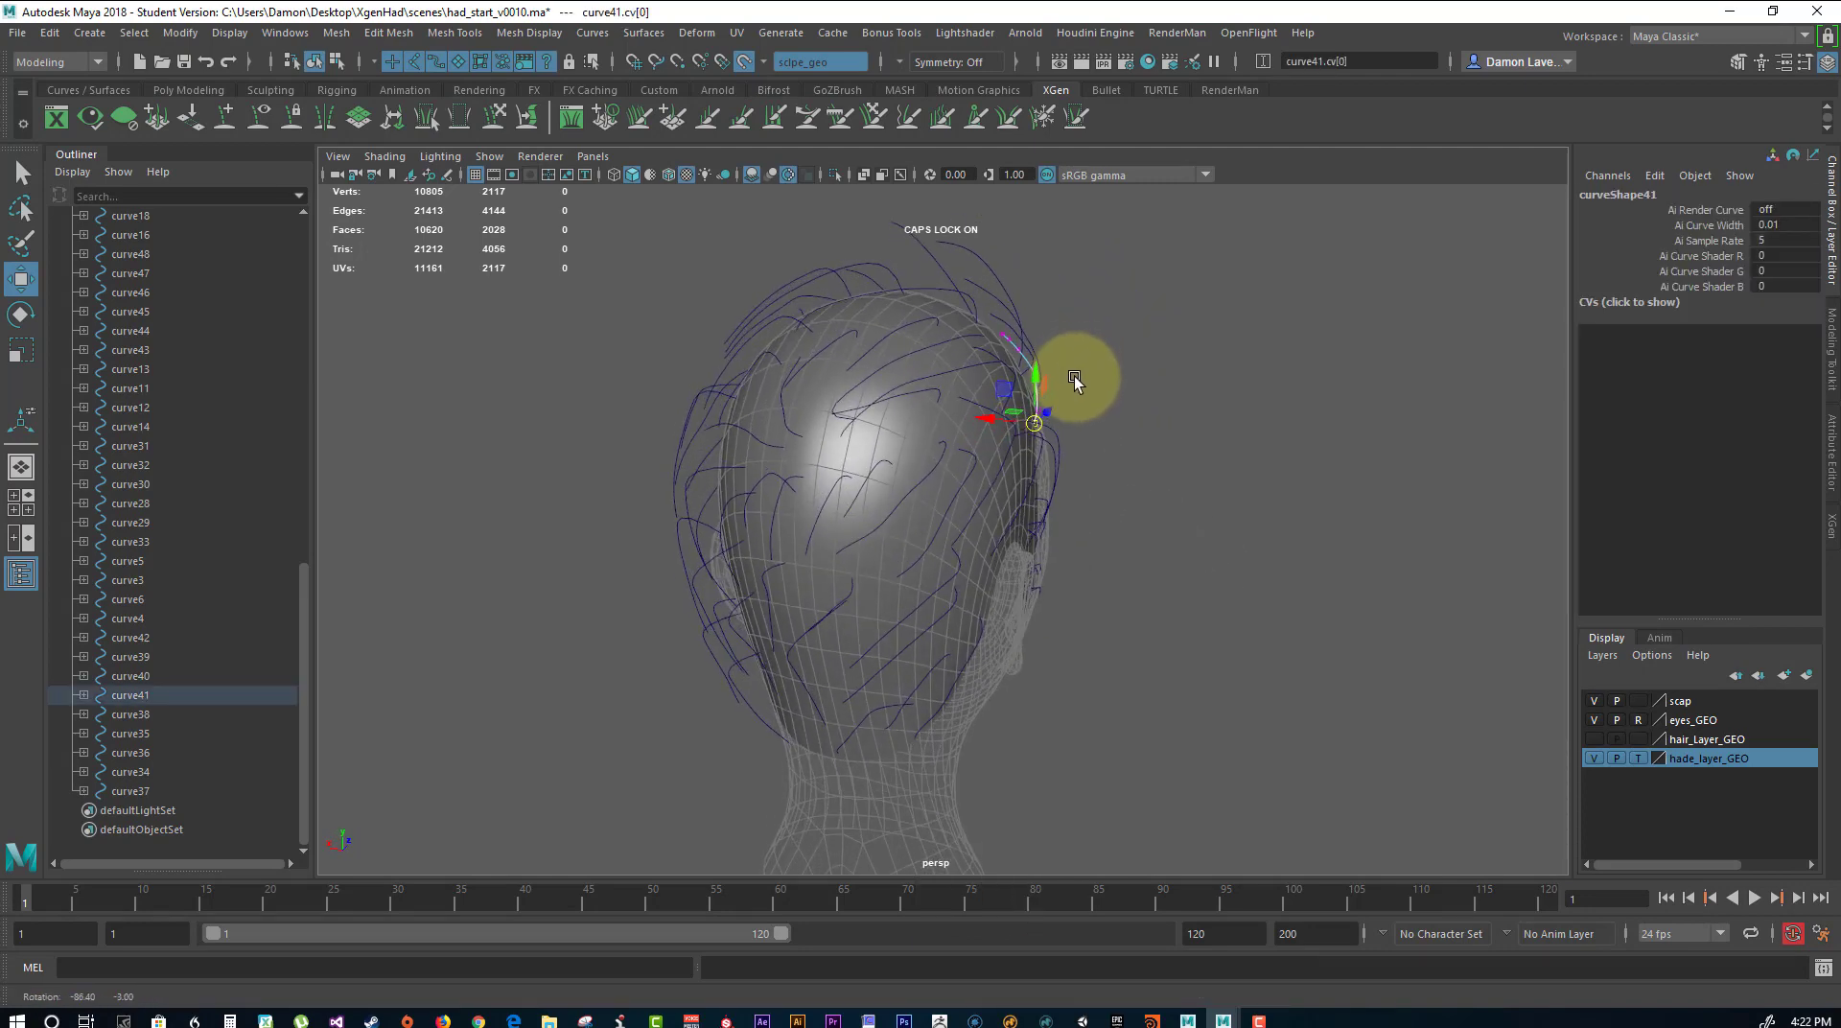
Slide the first CV of curve31 along the live scalp at the back of the head.
mouse_move(873, 502)
left_mouse_down("alt")
mouse_move(958, 481)
mouse_move(947, 526)
mouse_move(940, 487)
mouse_move(934, 527)
mouse_move(924, 503)
mouse_move(876, 514)
left_mouse_up("alt")
left_click(843, 484)
right_click_drag(856, 478, 740, 479)
left_click(875, 468)
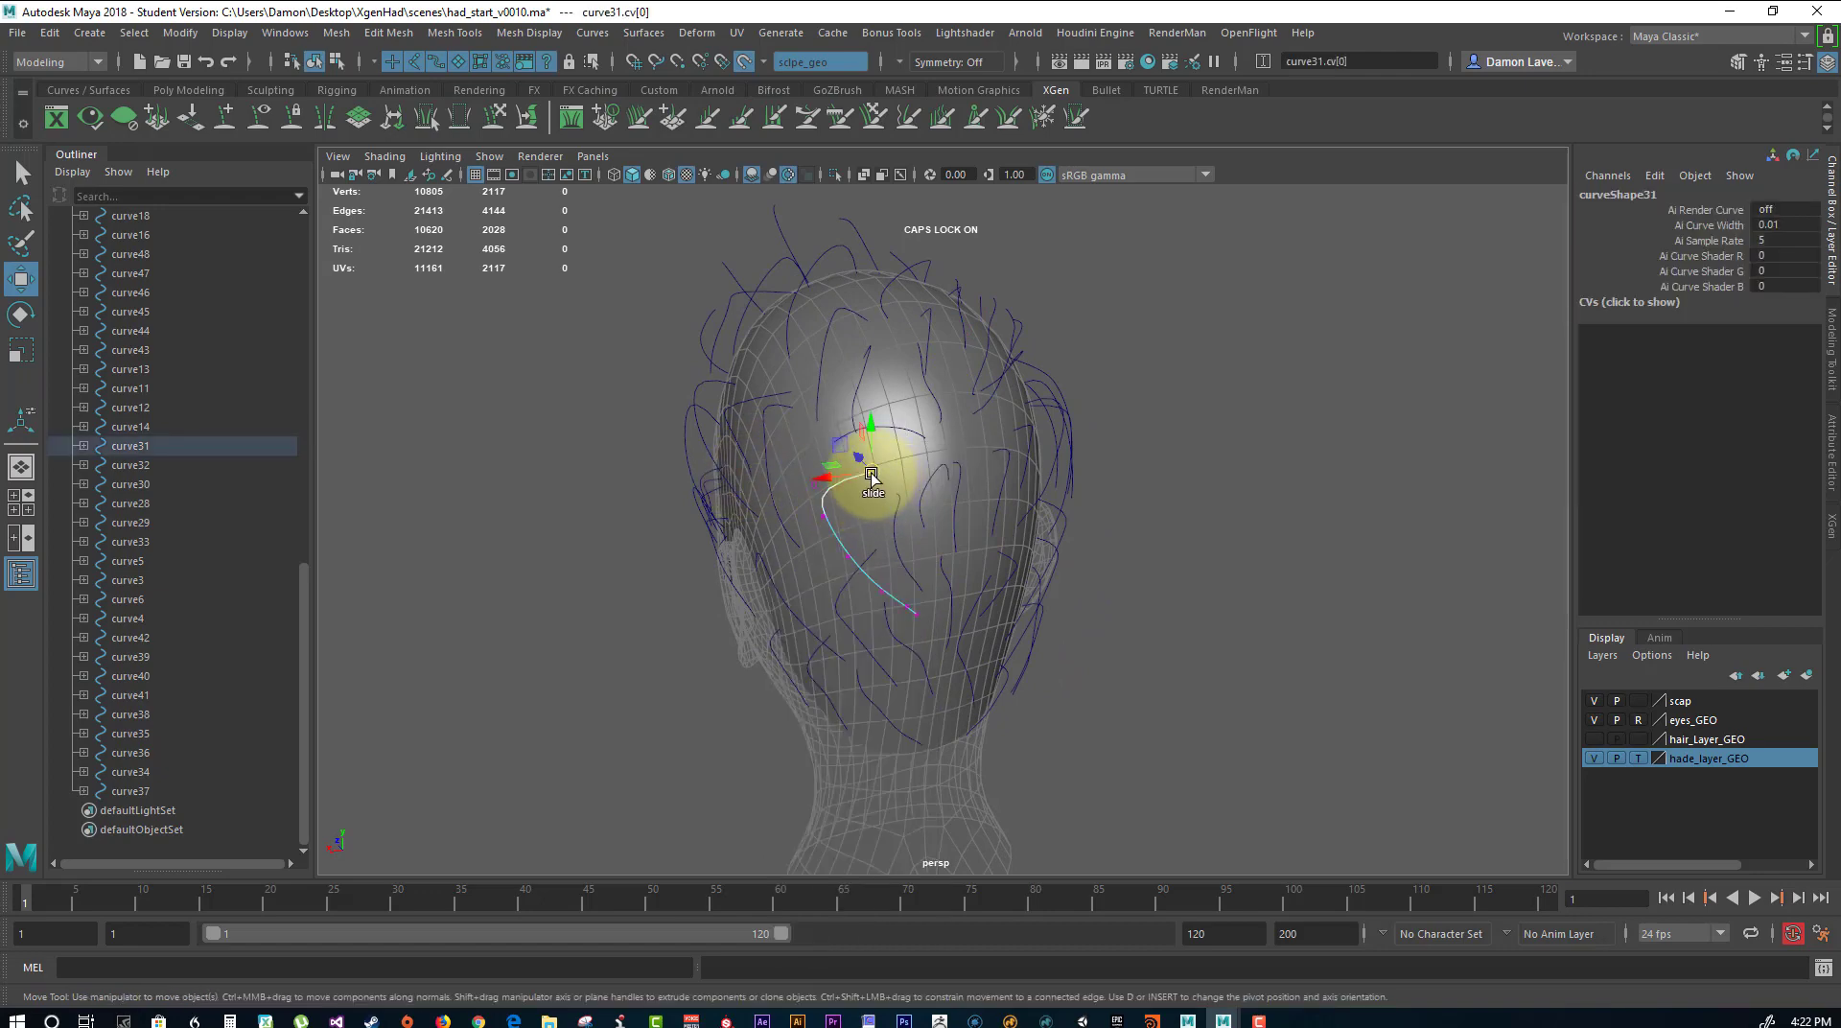
left_click_drag(872, 467, 719, 481)
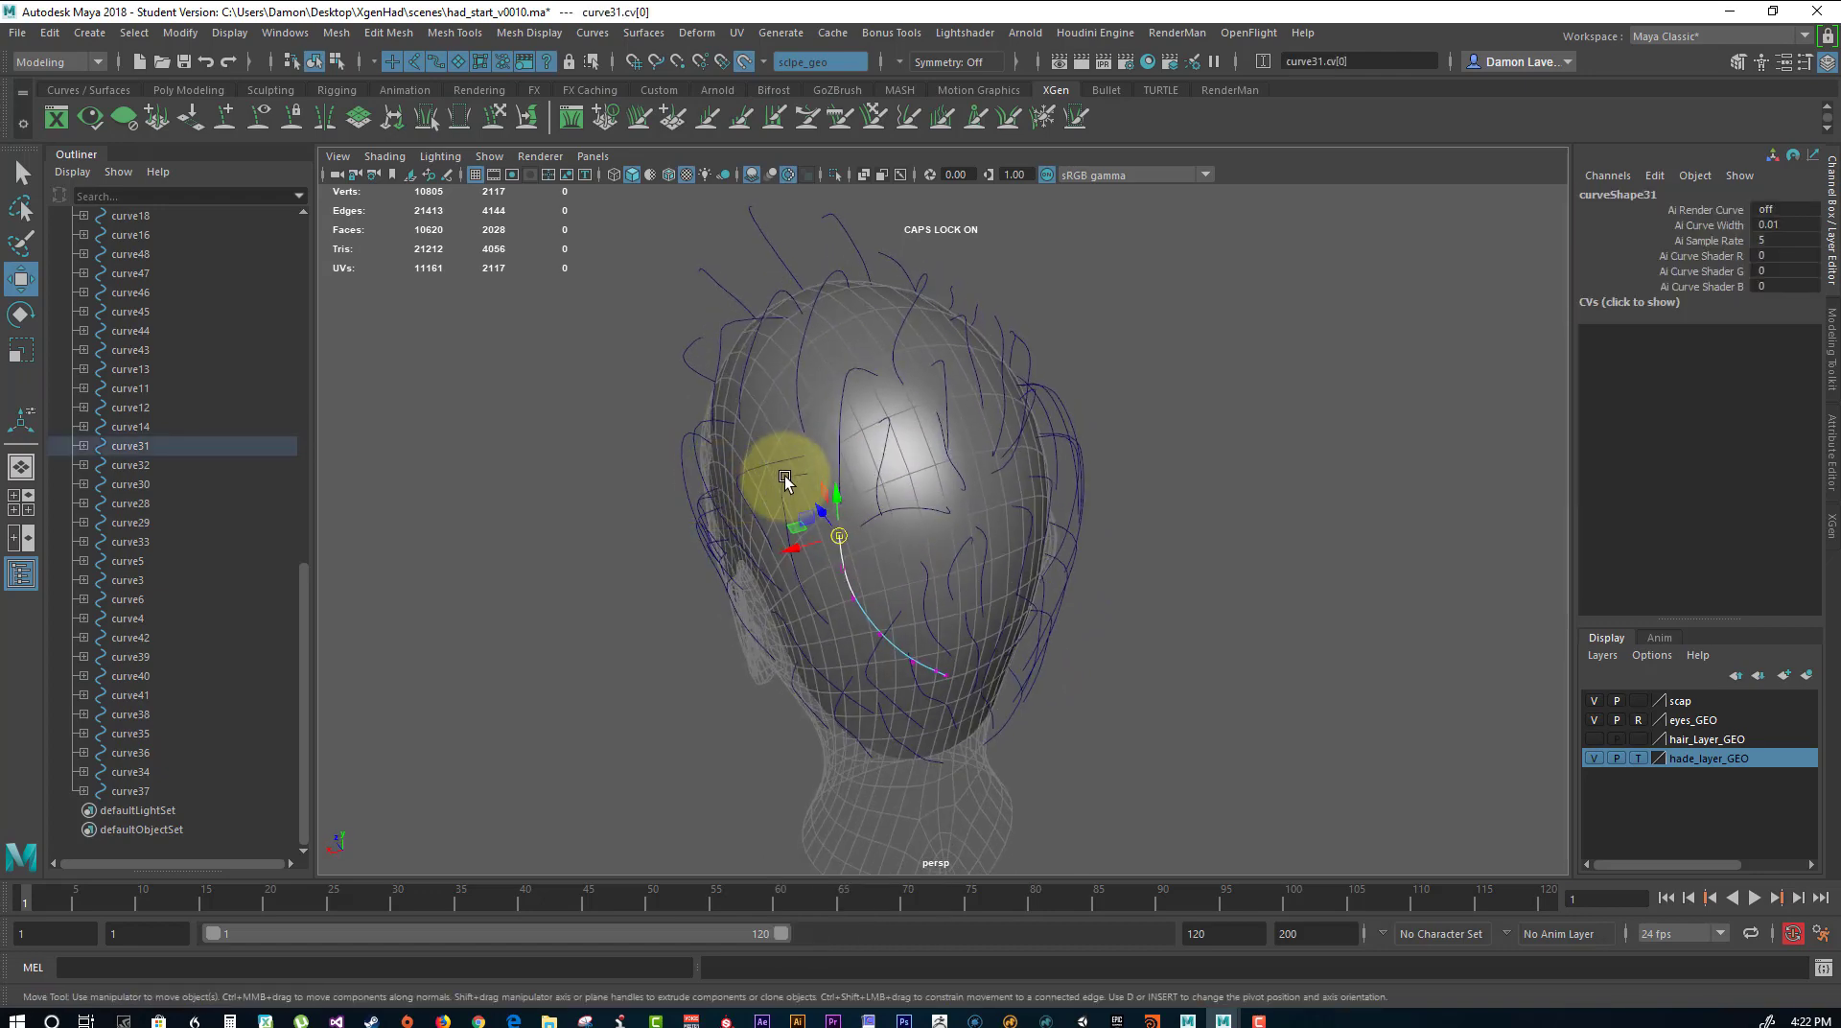
Slide the first CV of curve29 along the live scalp on the rear side of the head.
left_click(814, 484)
right_click_drag(801, 479, 741, 472)
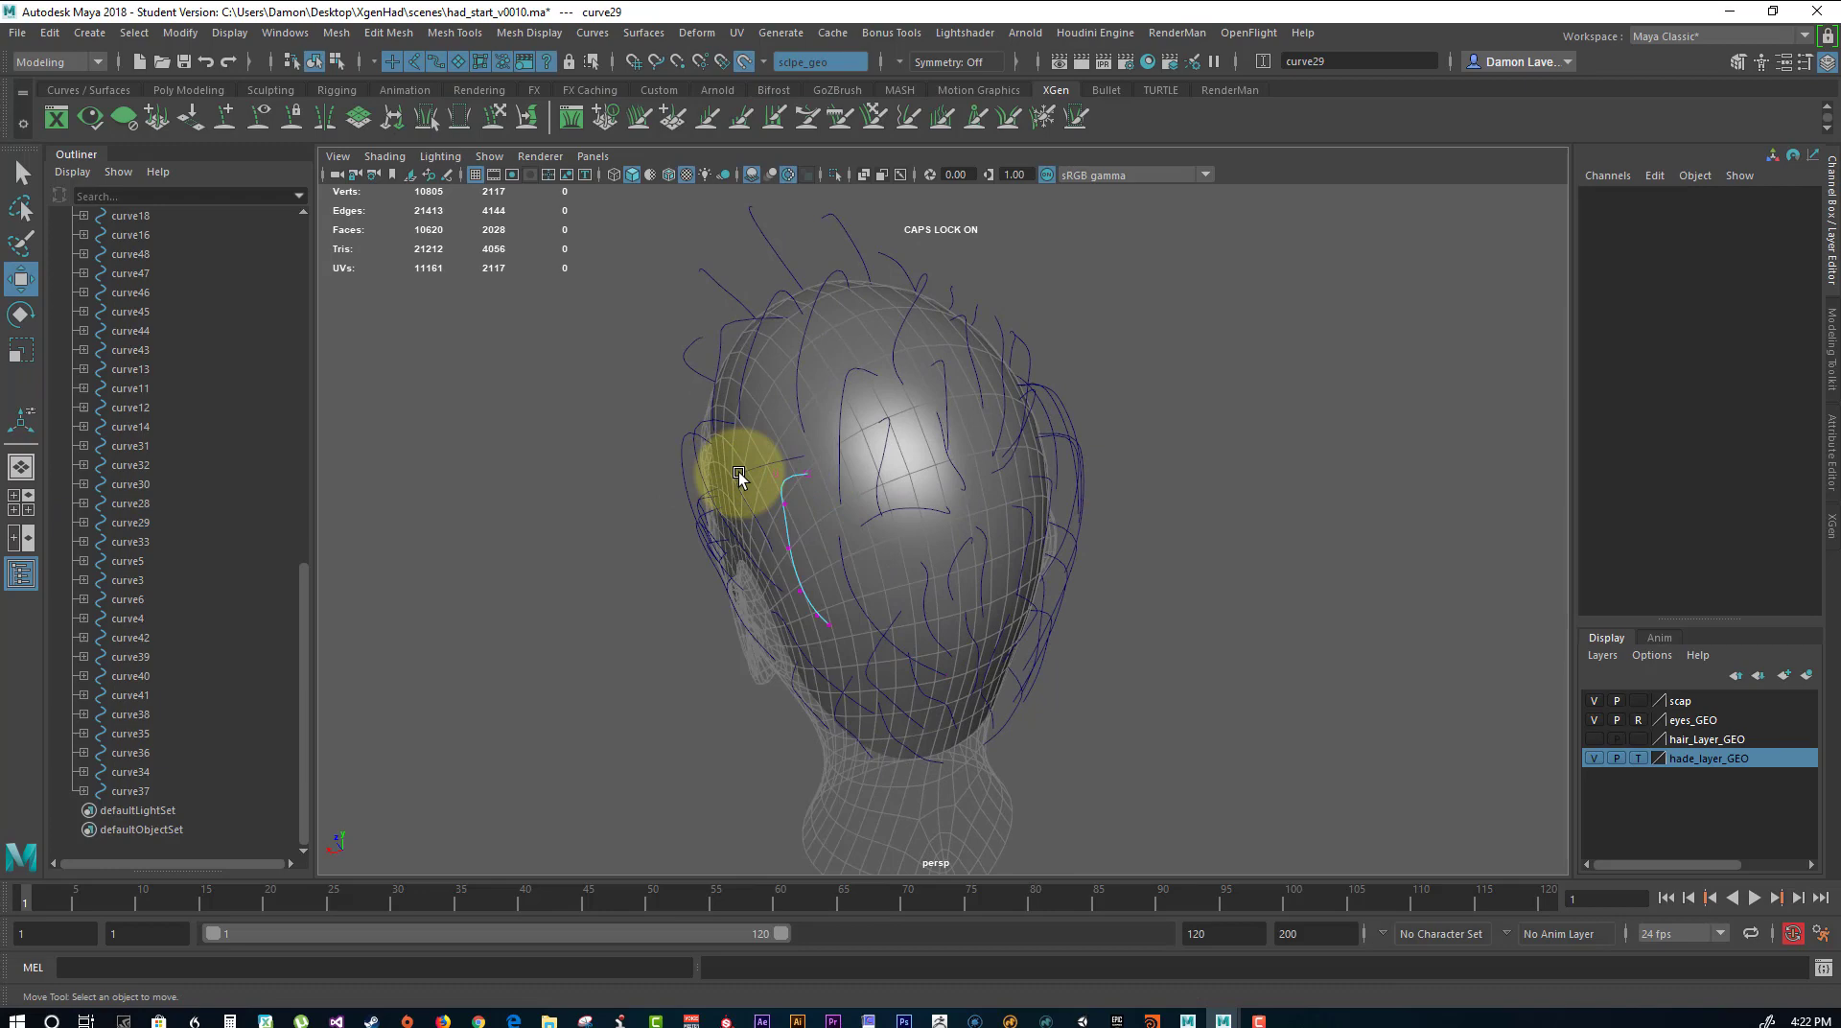
left_click(801, 473)
left_click_drag(810, 481, 915, 452)
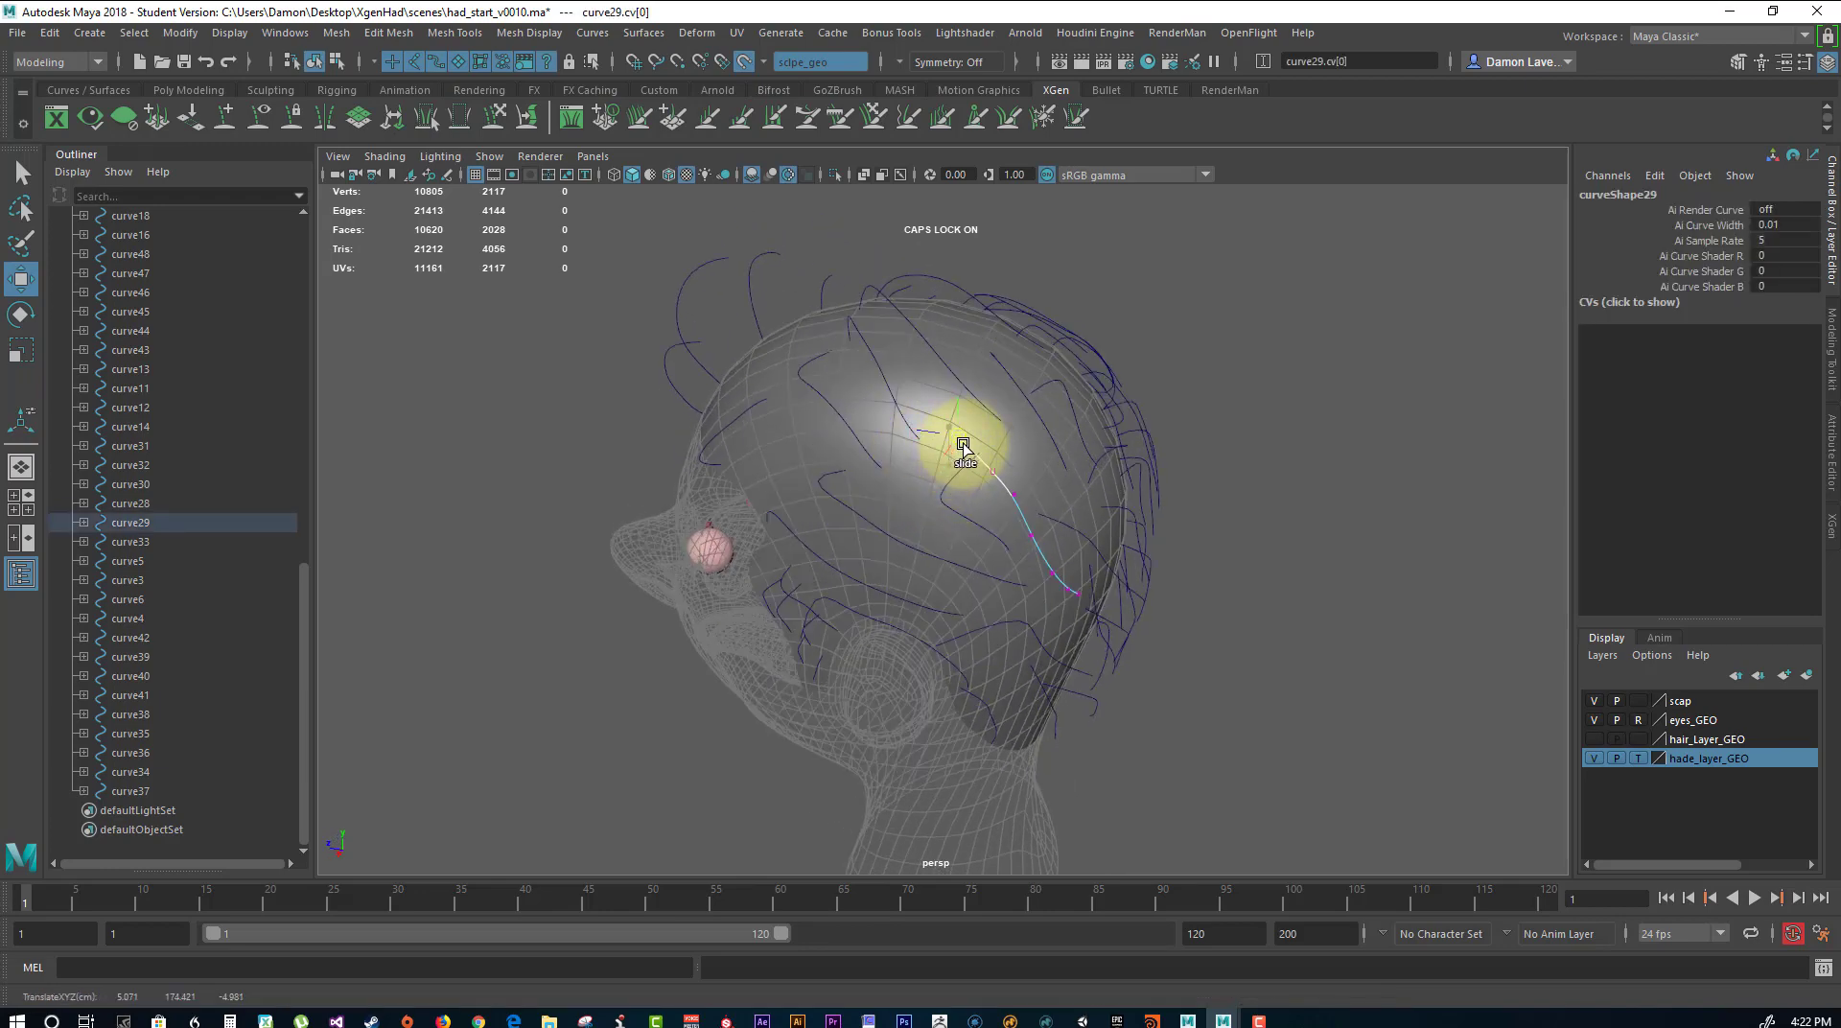
Slide the first CV of curve30 forward along the live scalp on the side of the head.
left_click(953, 480)
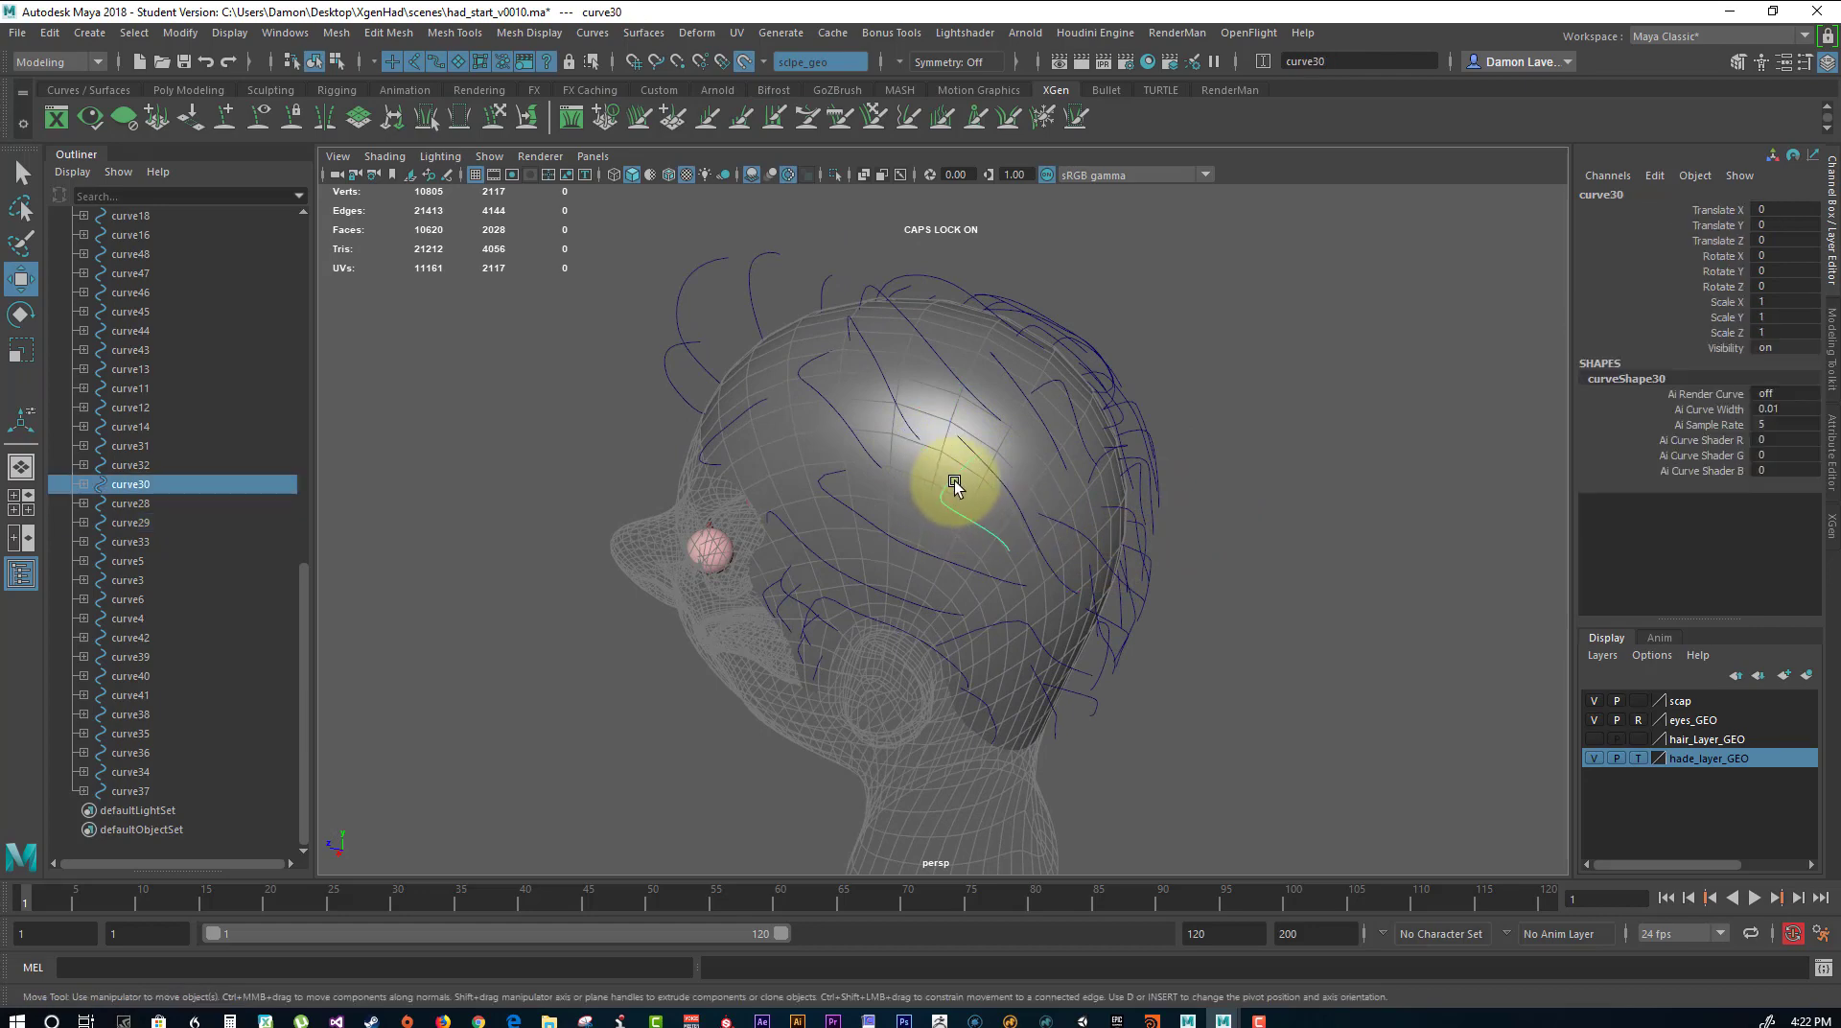
mouse_move(953, 481)
right_mouse_down()
mouse_move(986, 473)
mouse_move(953, 476)
mouse_move(970, 474)
right_mouse_up()
left_click(988, 458)
left_click(953, 475)
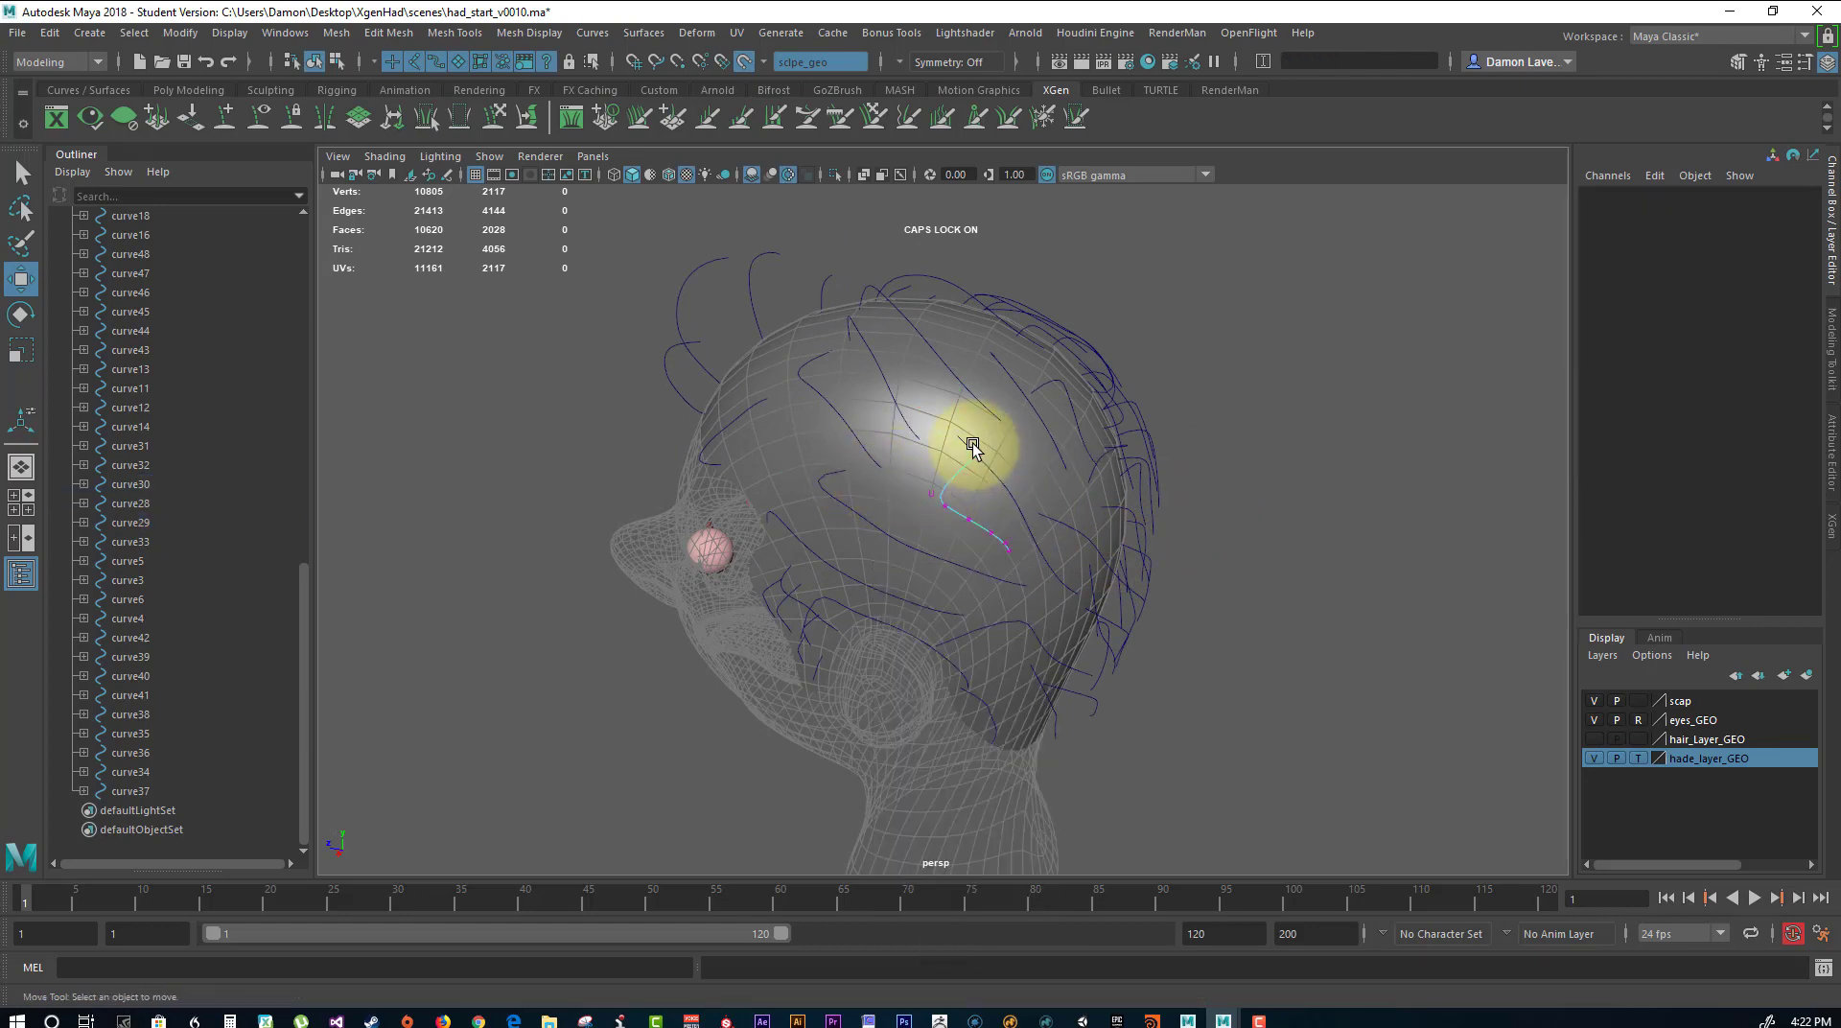
left_click_drag(972, 447, 900, 468)
left_click(1134, 473)
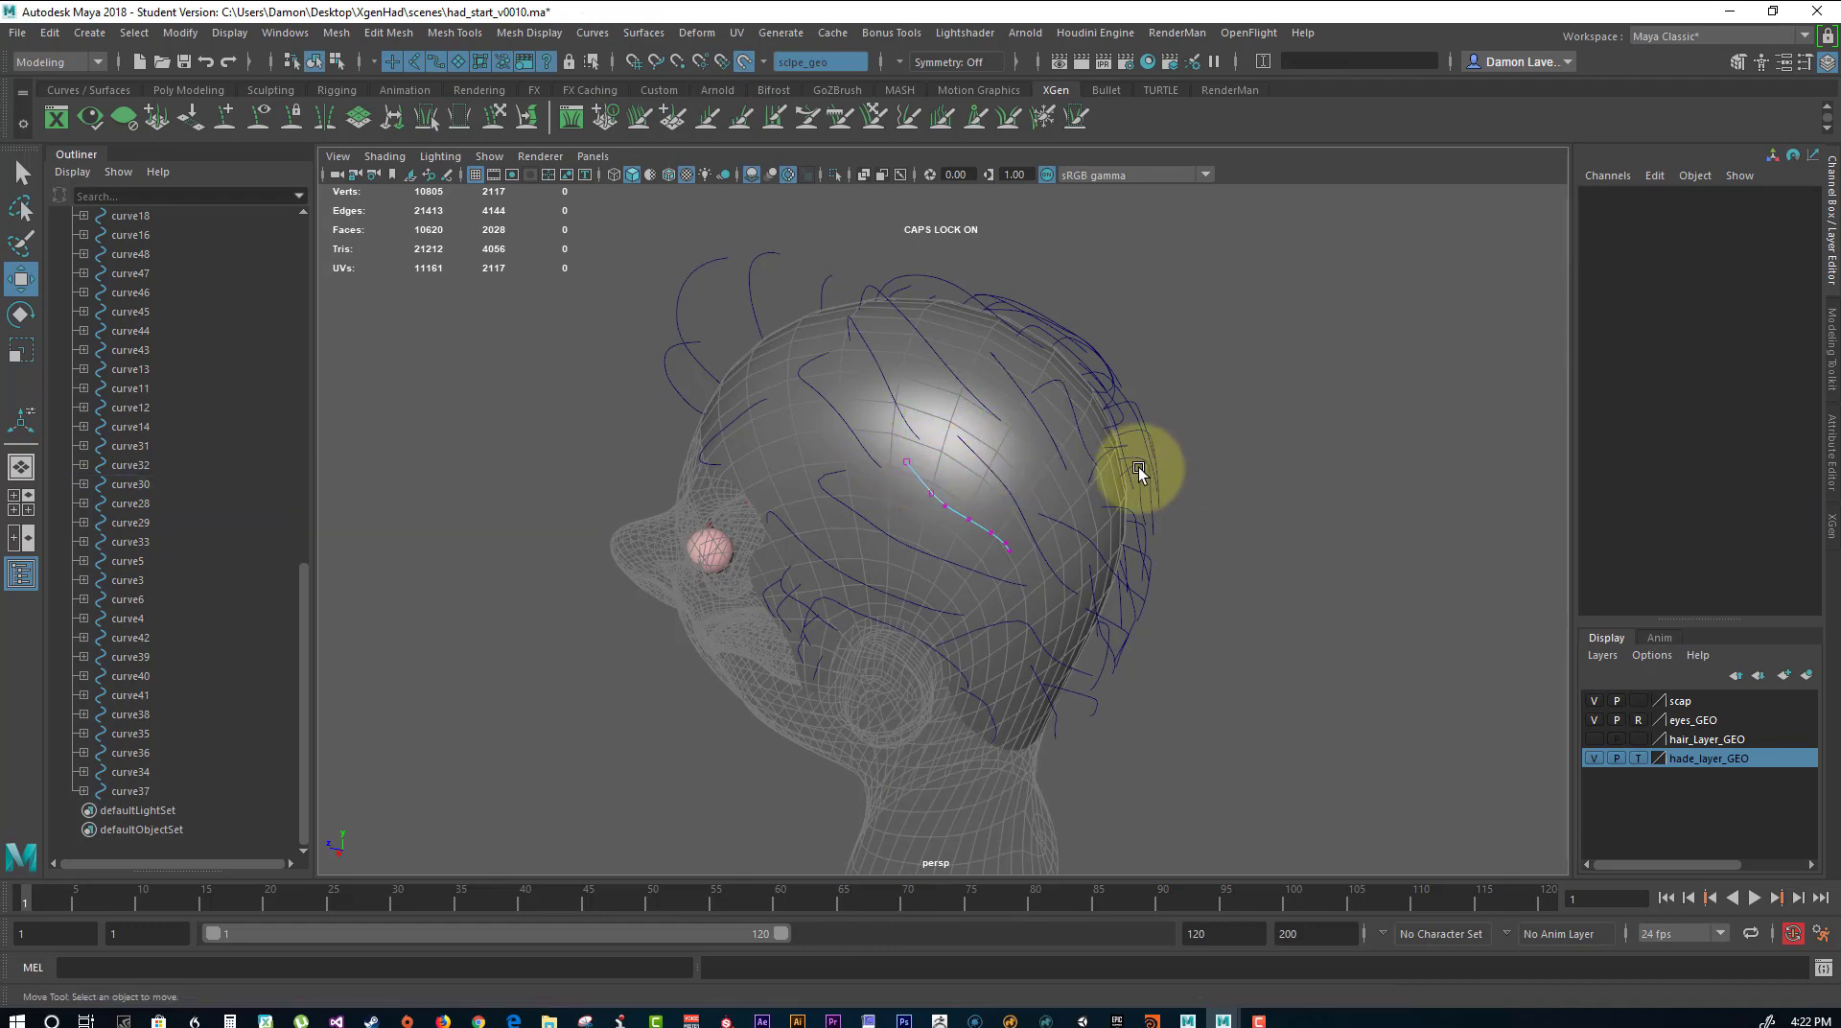
Move the root CV of the guide curve above and behind the ear along the live scalp.
left_click_drag(1134, 473, 1007, 516, "alt")
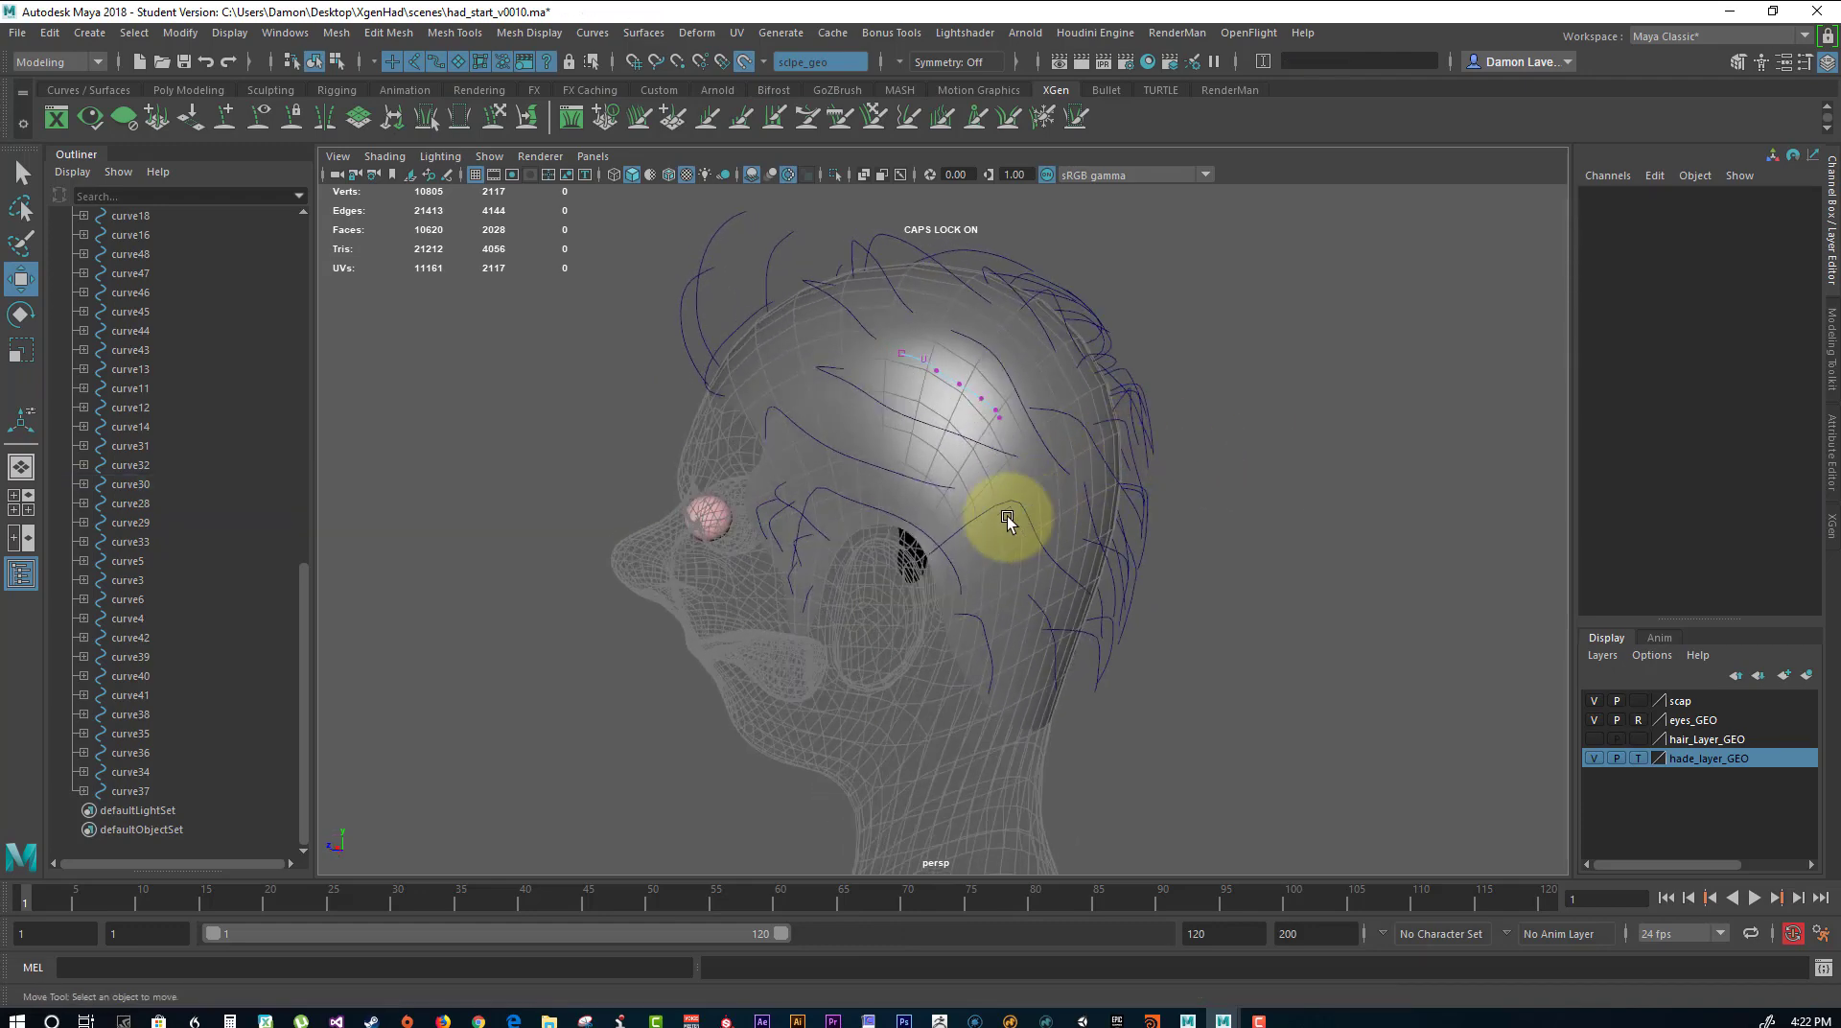
left_click(972, 525)
right_click_drag(981, 514, 899, 533)
left_click_drag(906, 536, 985, 482)
left_click_drag(1036, 547, 981, 475)
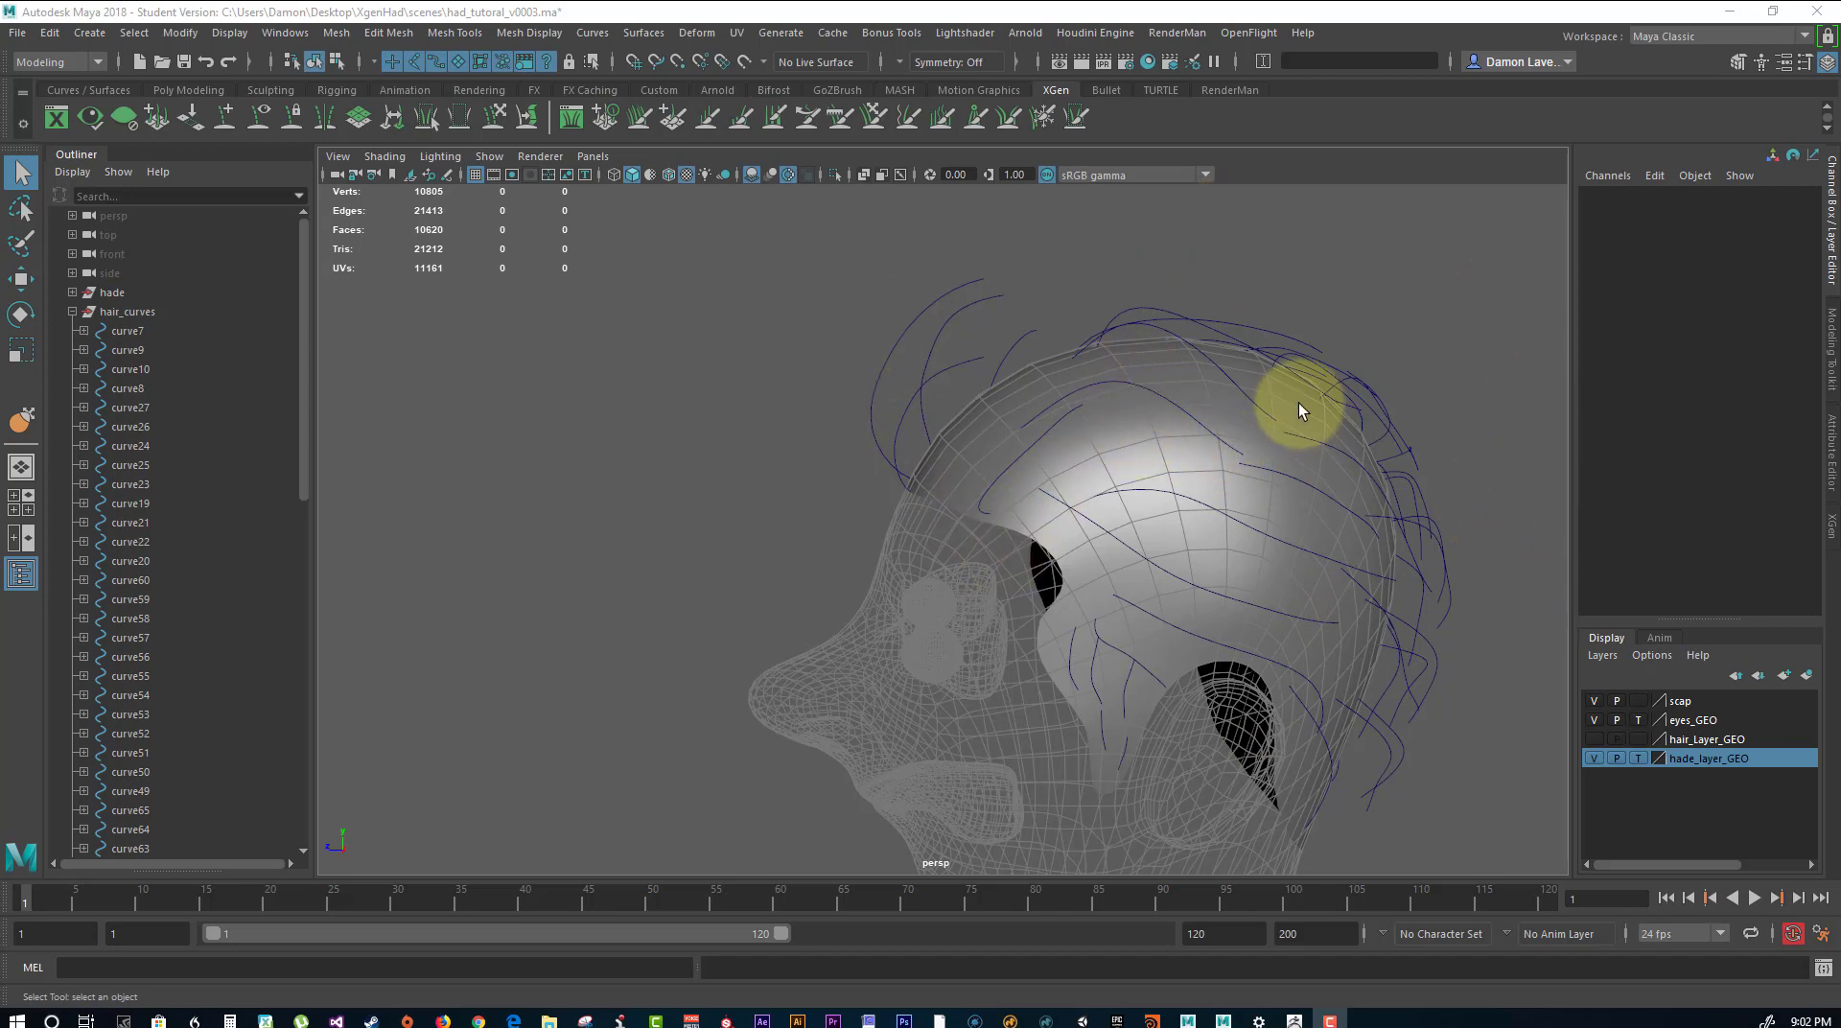
Show the control vertices of curve16 on the crown and move its cv[5] slightly to reshape the strand.
left_click_drag(1149, 408, 1006, 570, "alt")
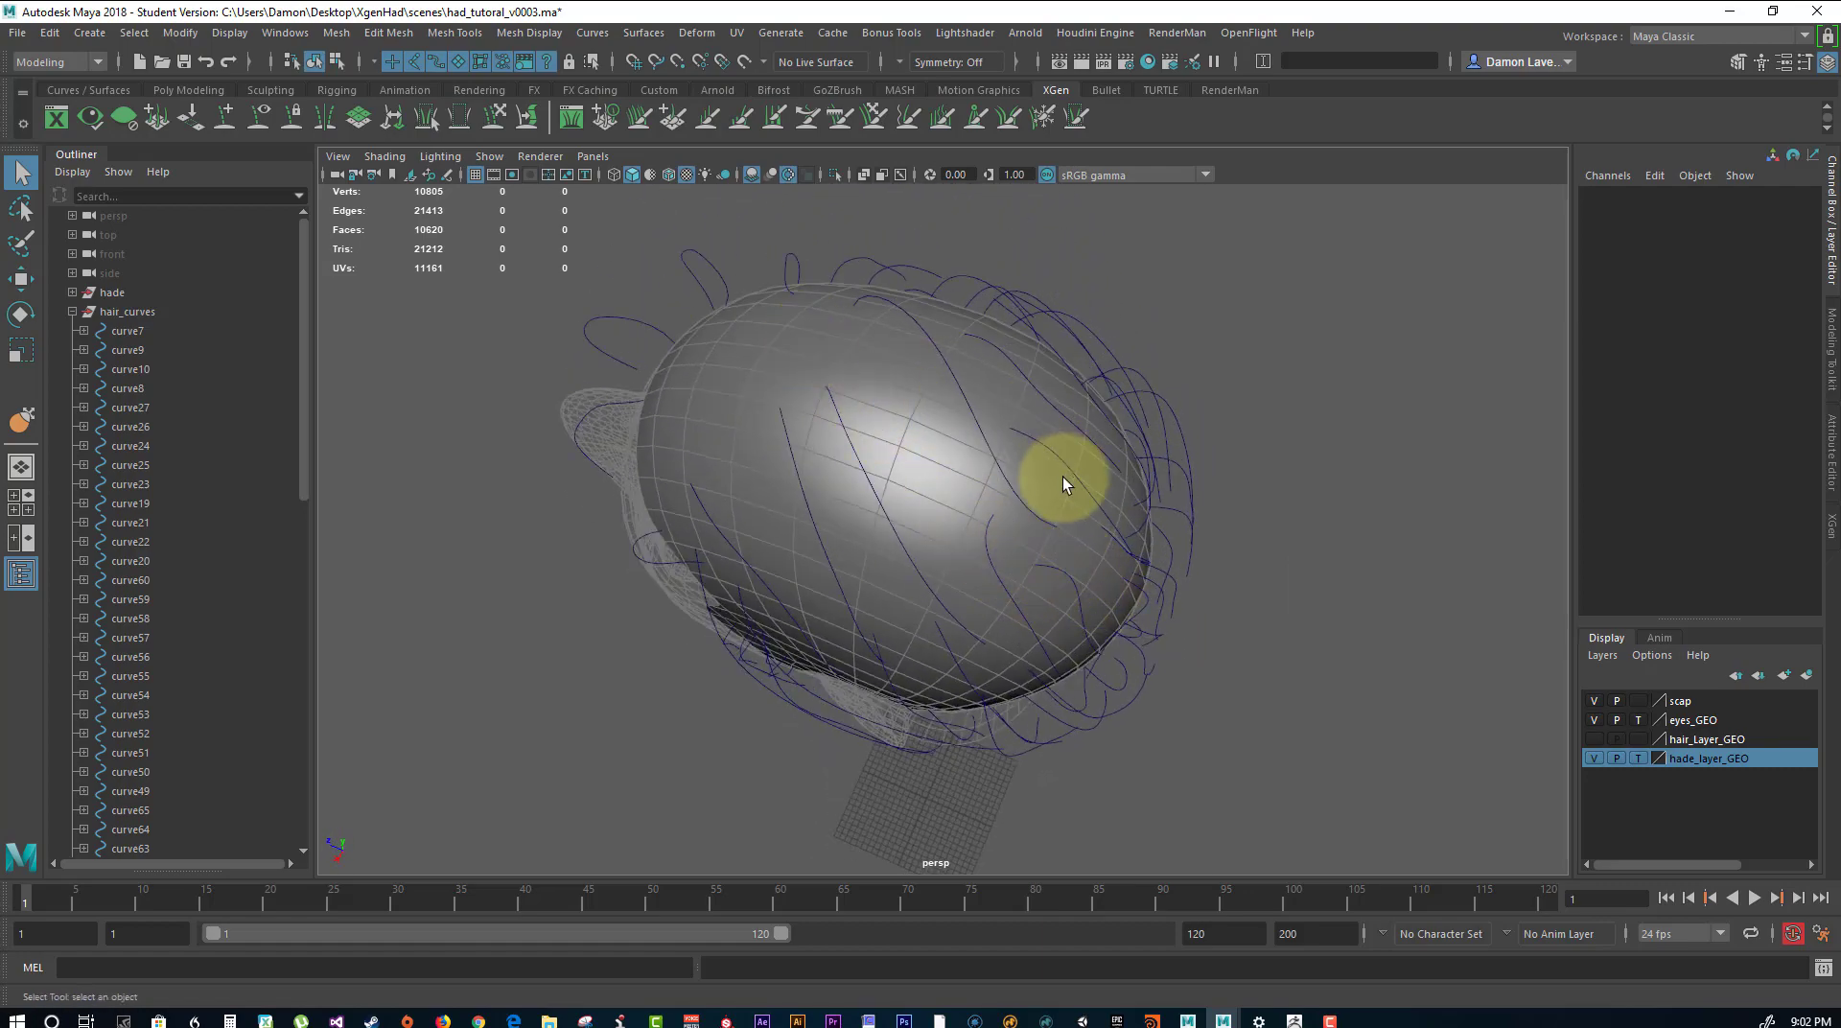
left_click_drag(1063, 475, 1091, 266, "alt")
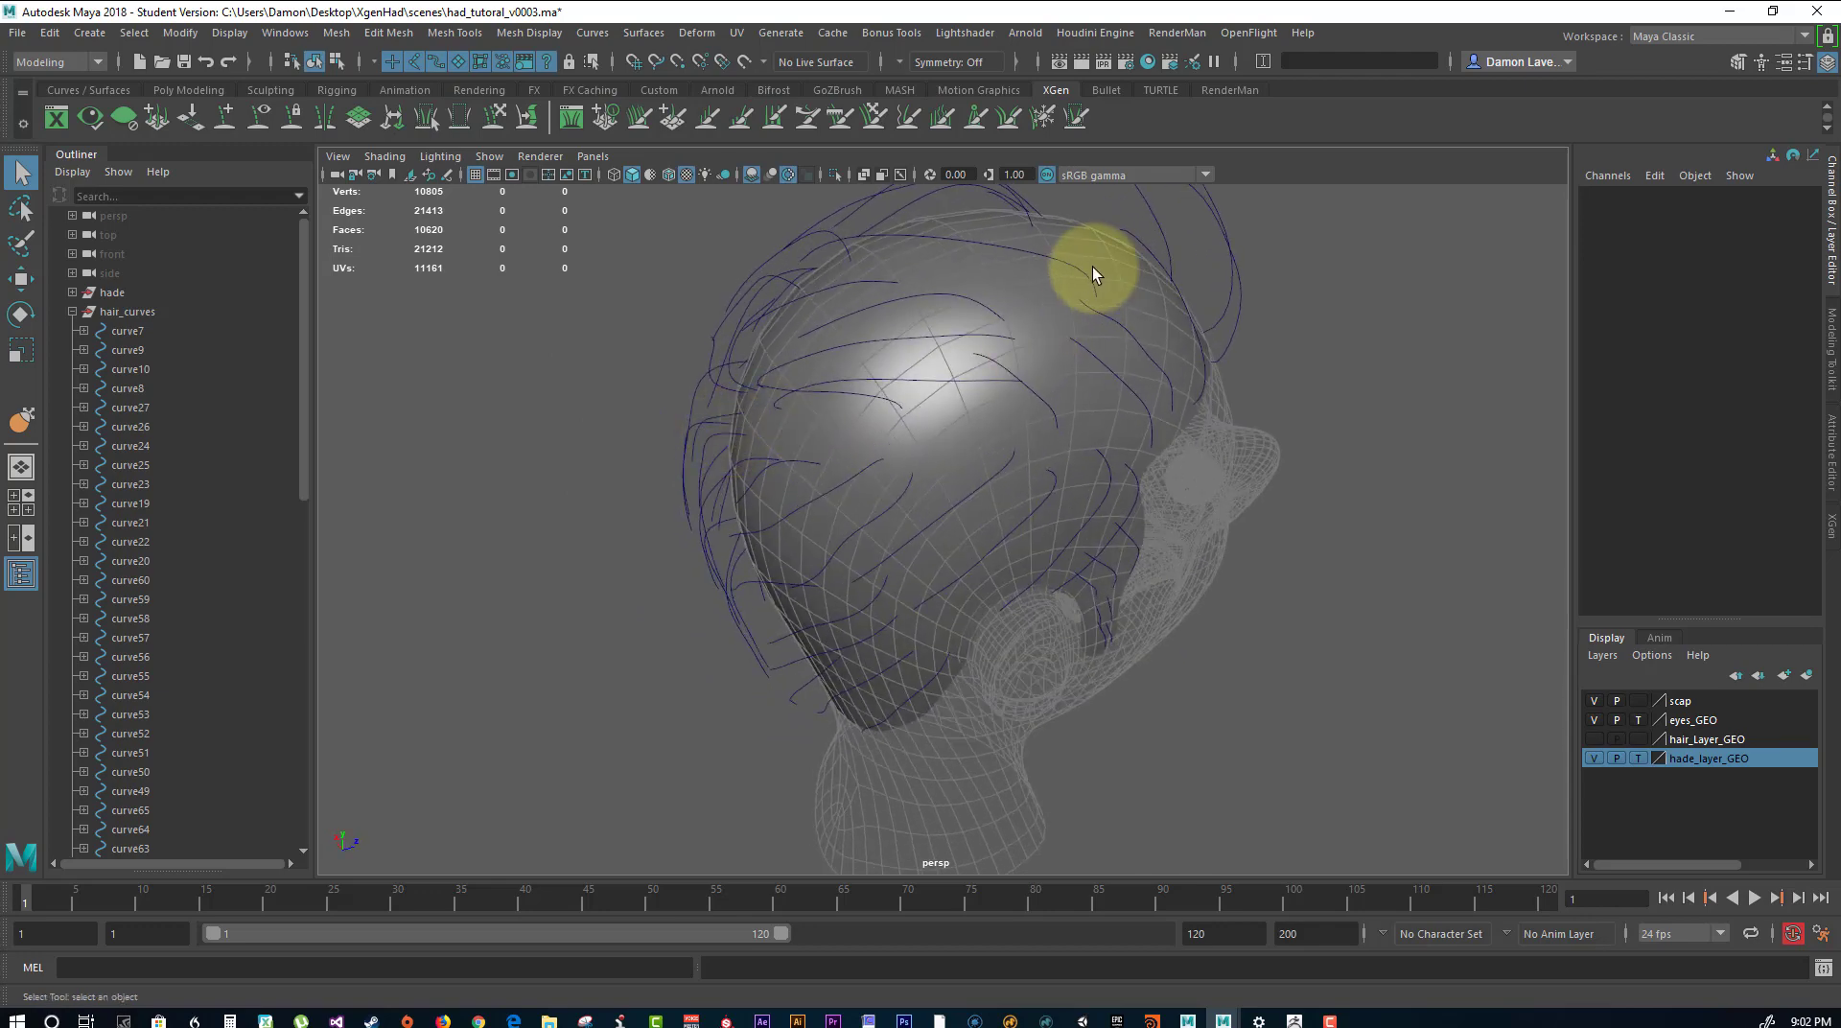
left_click(1045, 255)
left_click_drag(1163, 329, 995, 227, "alt")
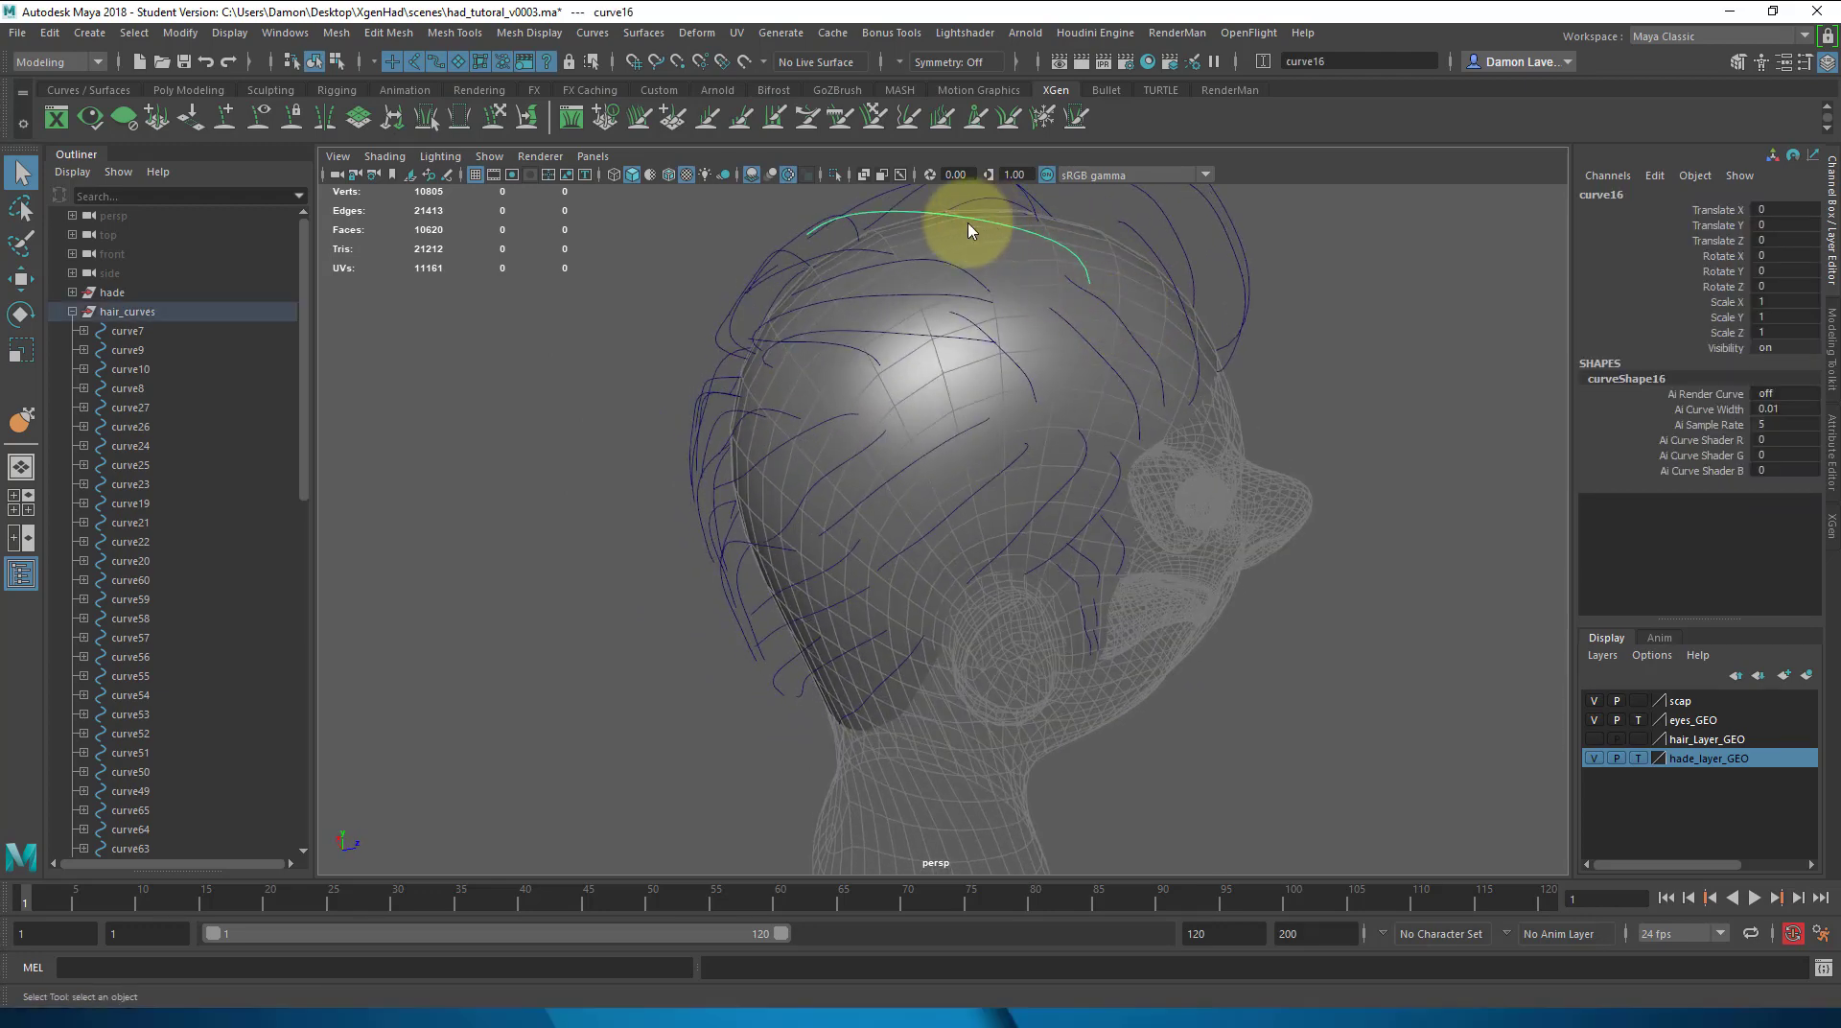
right_click_drag(970, 230, 912, 233)
left_click_drag(1024, 275, 1129, 308, "alt")
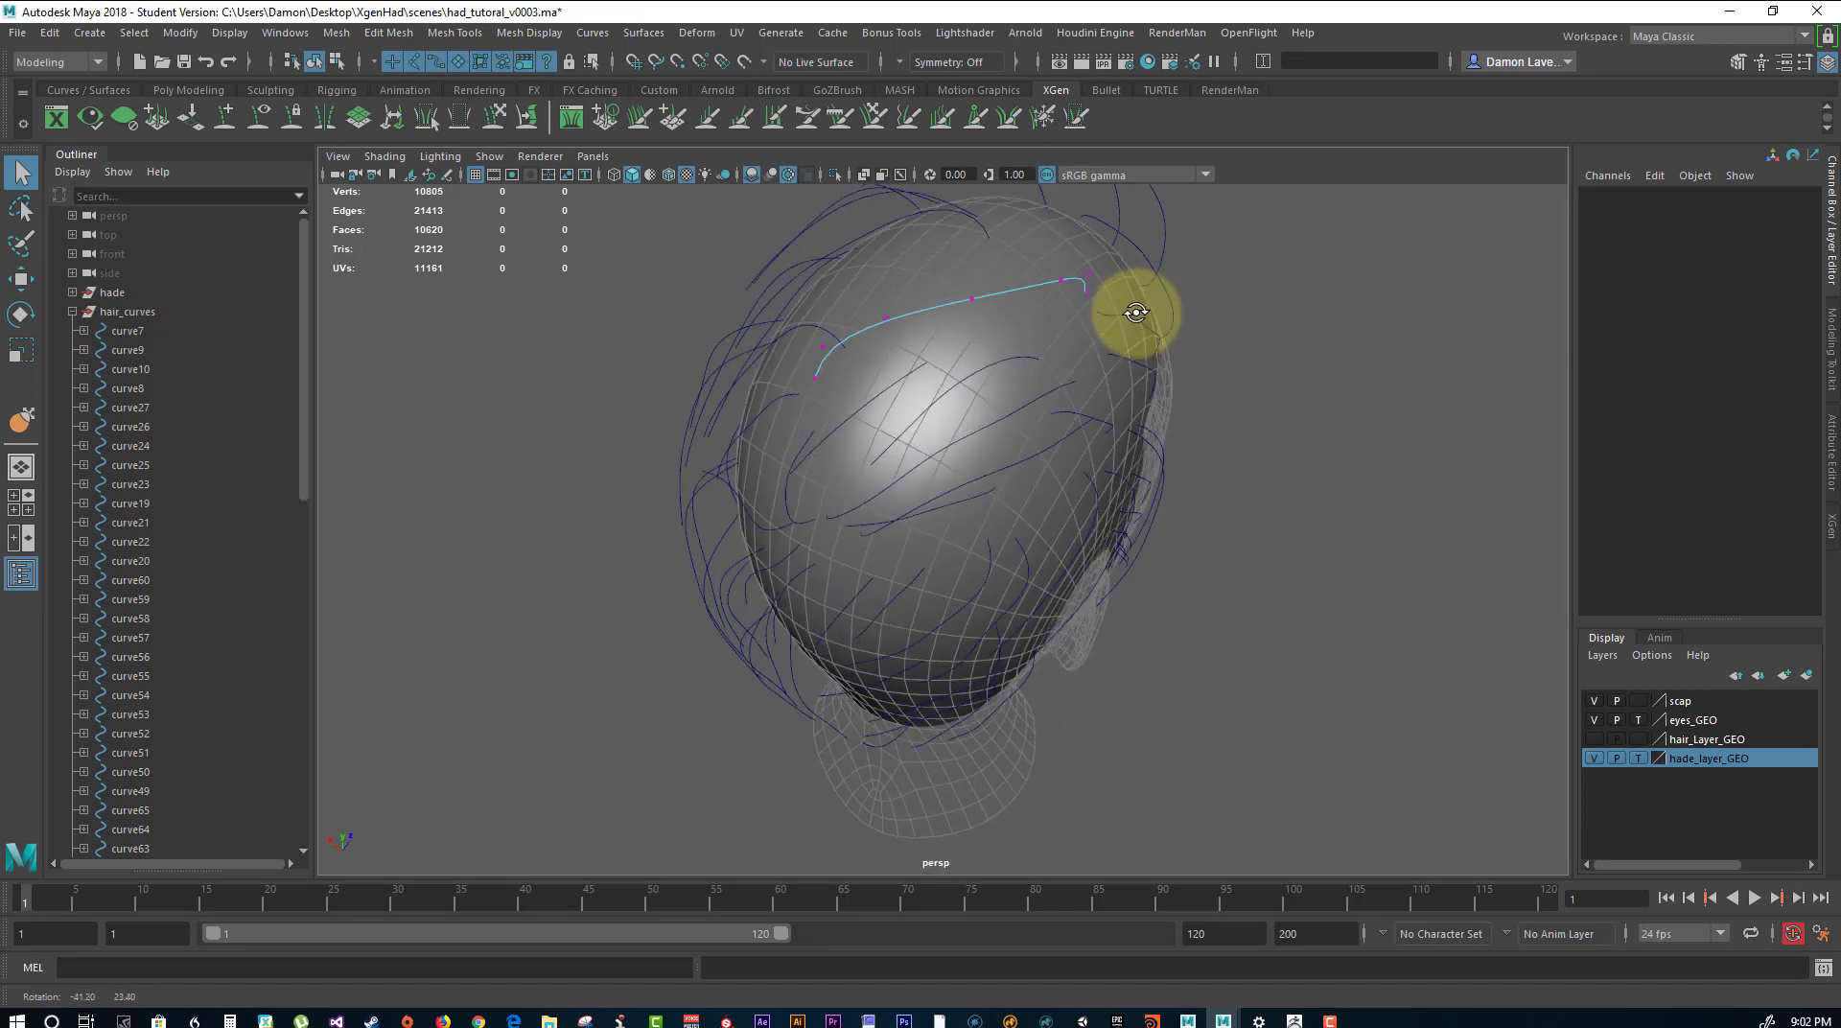
left_click(822, 346)
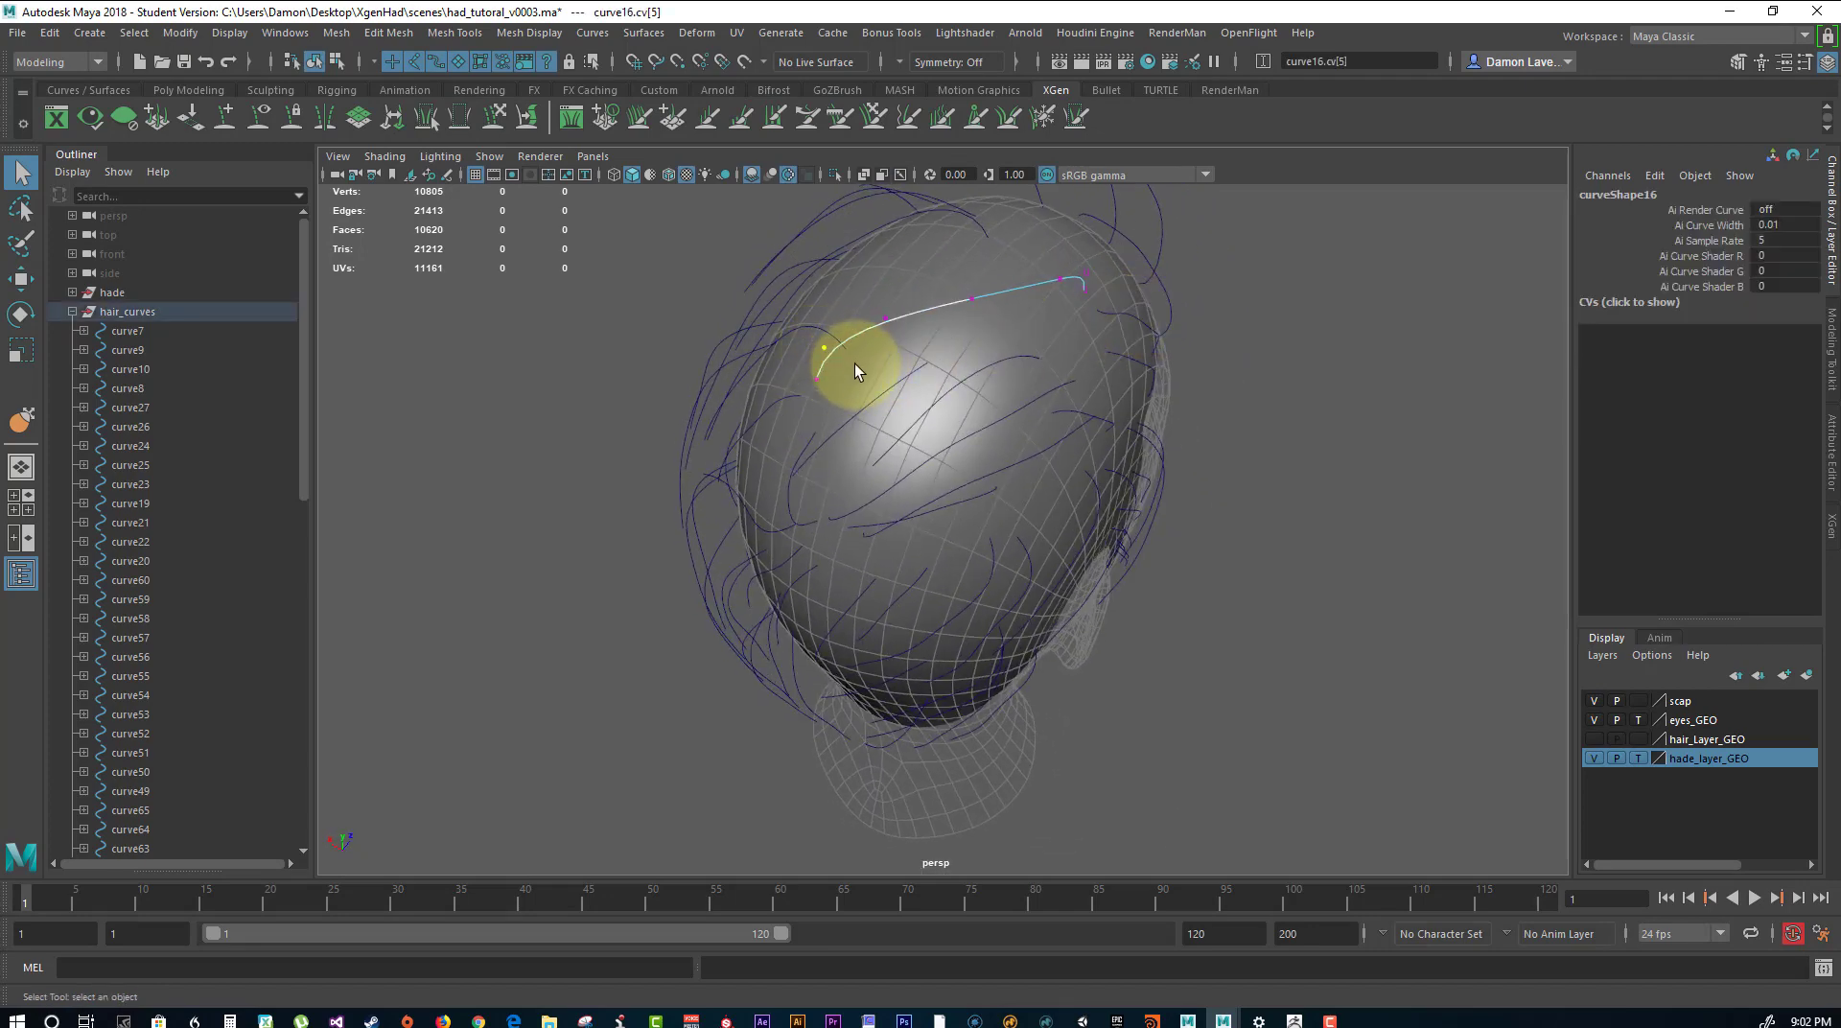
key("w")
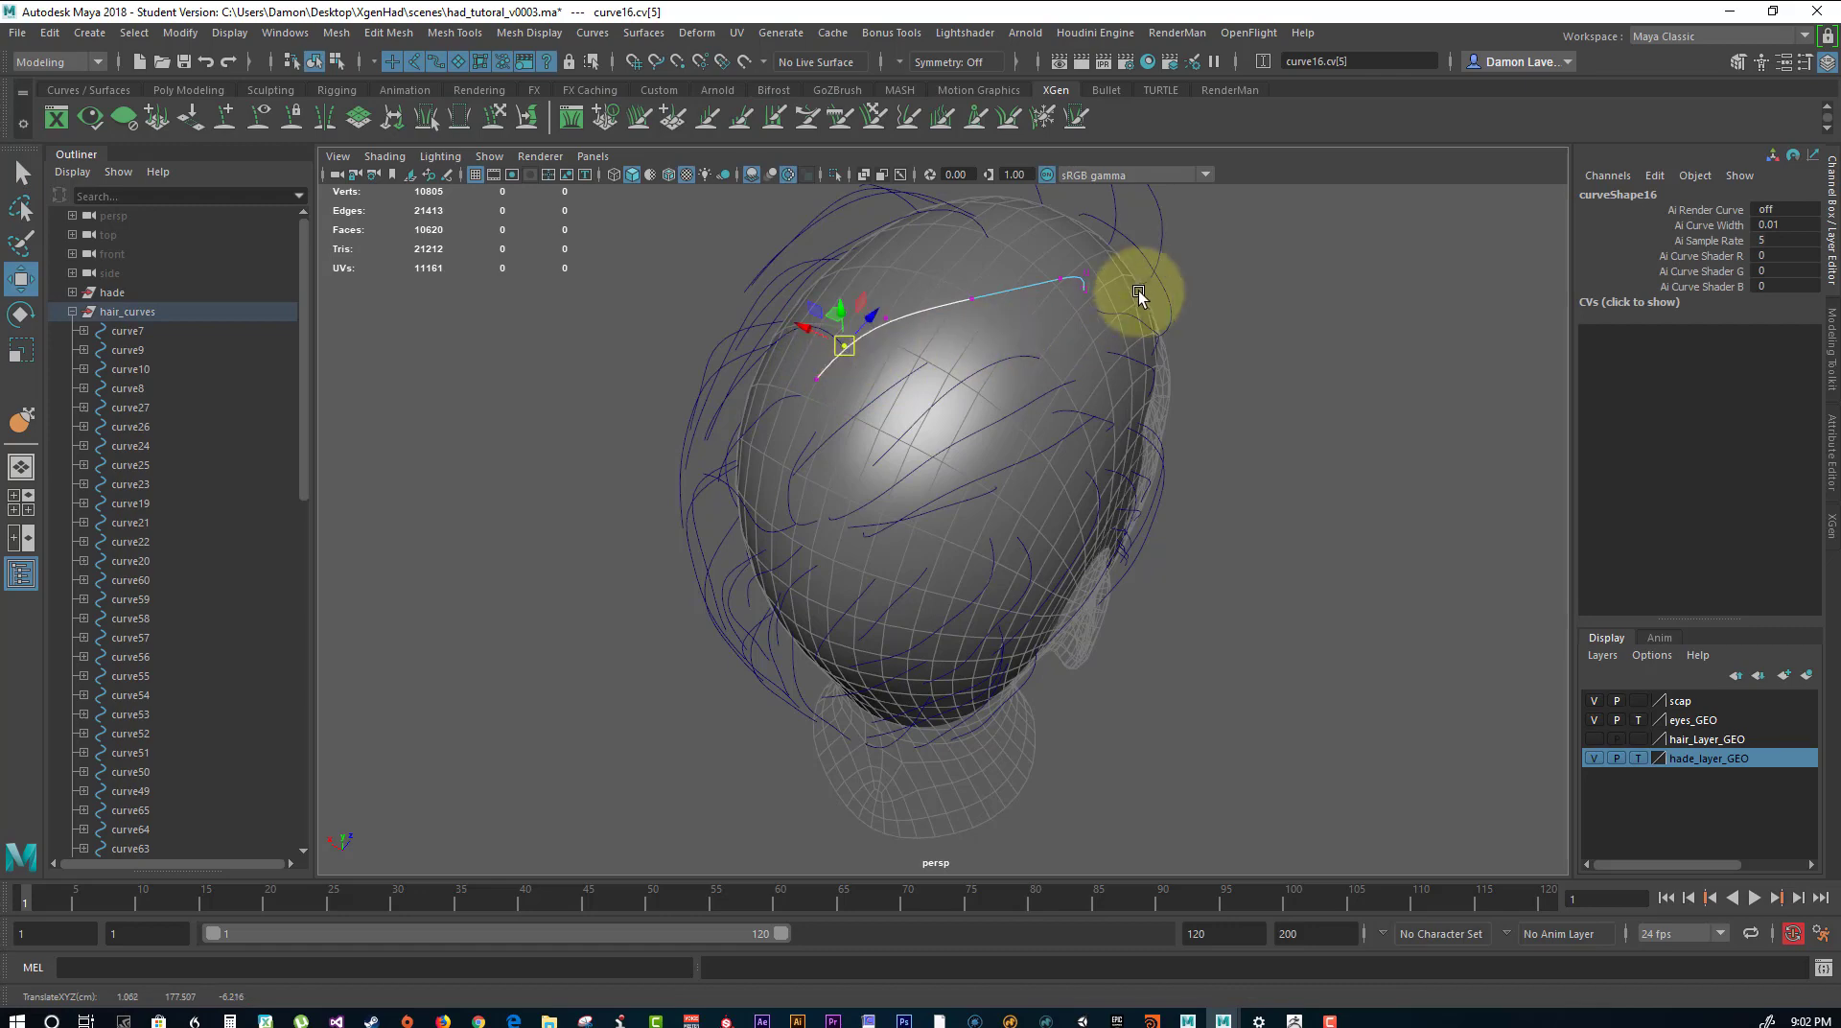
left_click_drag(1089, 287, 1044, 215, "alt")
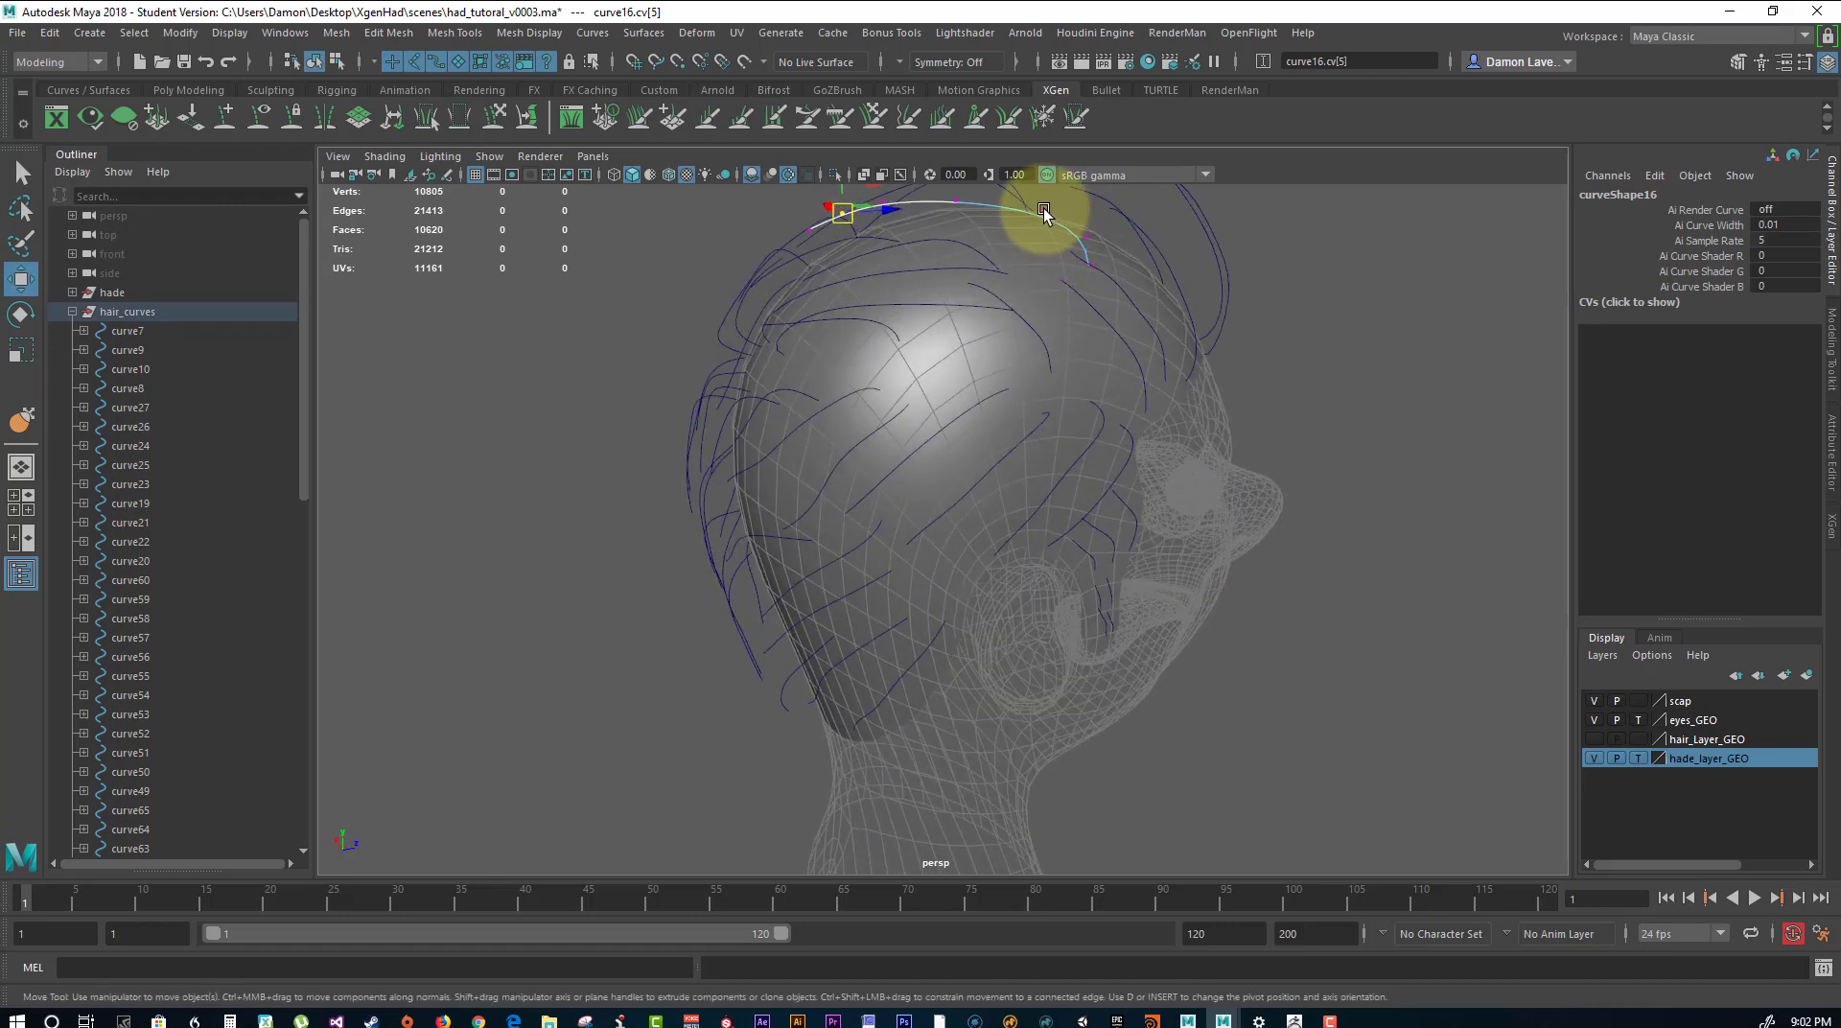
Adjust cv[2] of curve16 at the top of the head and clear the selection.
left_click(1044, 212)
left_click_drag(1043, 301, 1011, 365, "alt")
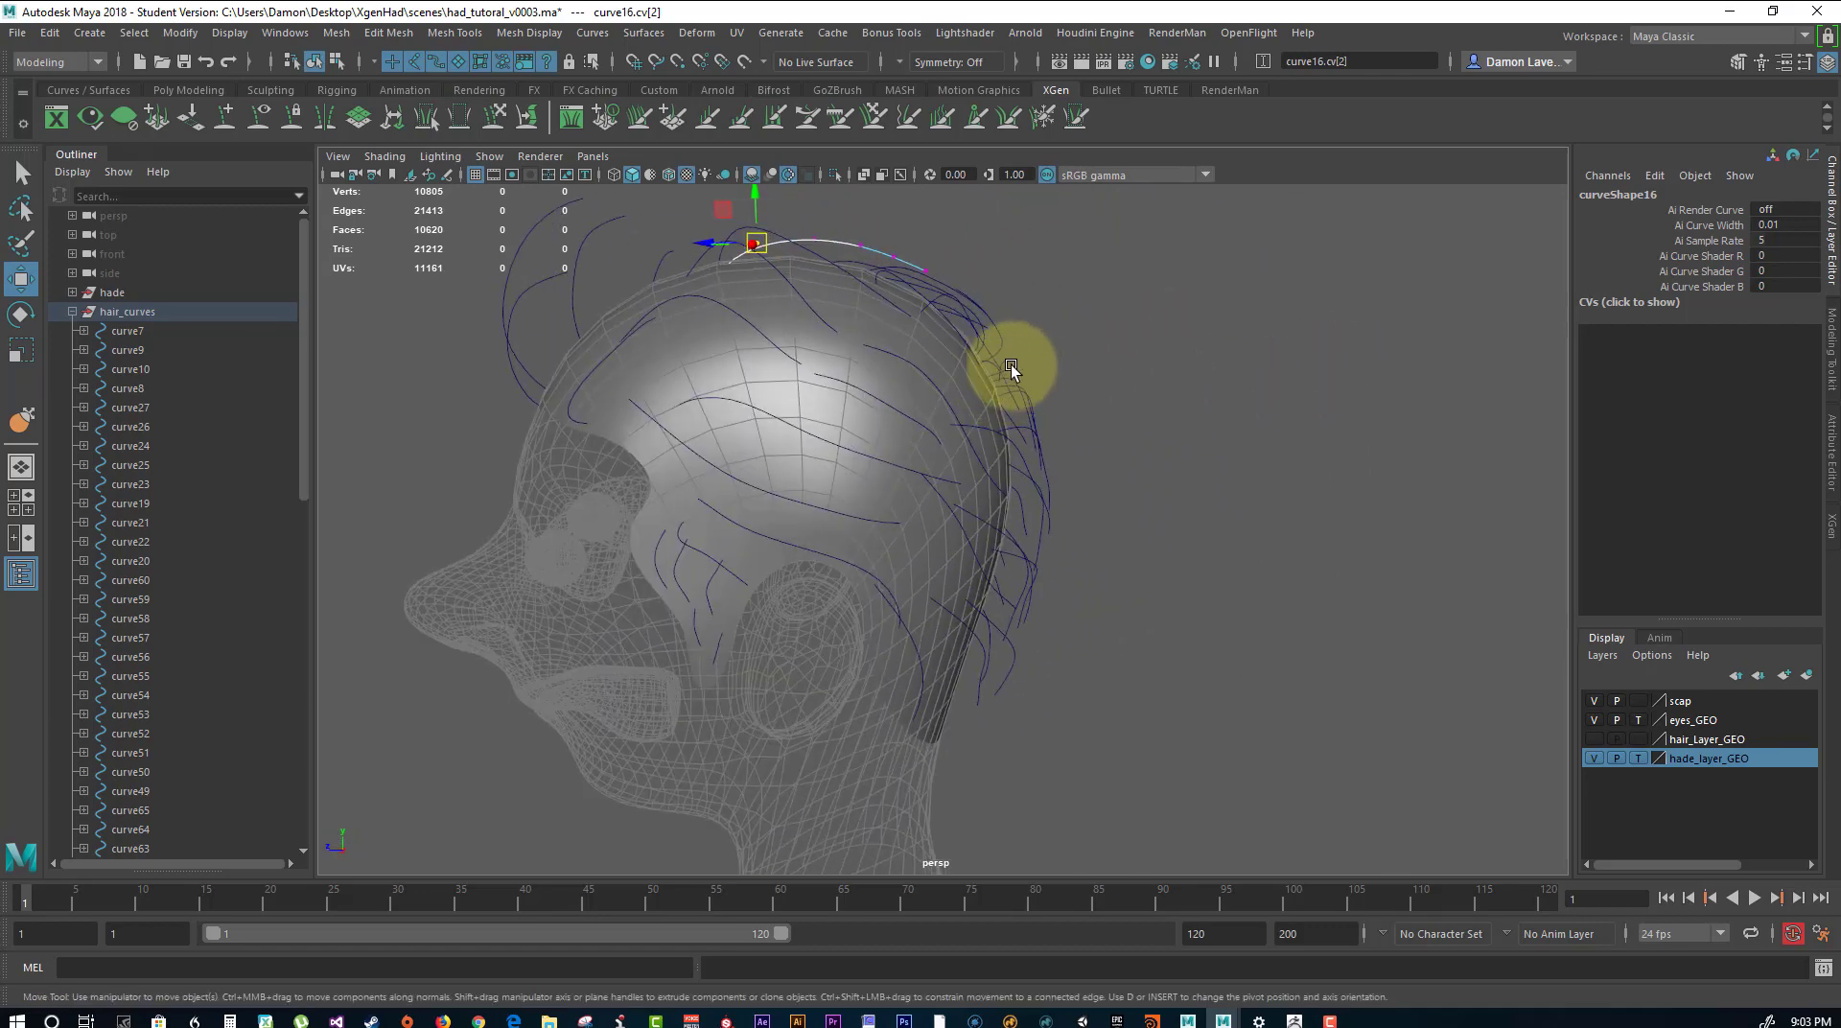
right_click_drag(938, 387, 1045, 347)
left_click(1114, 343)
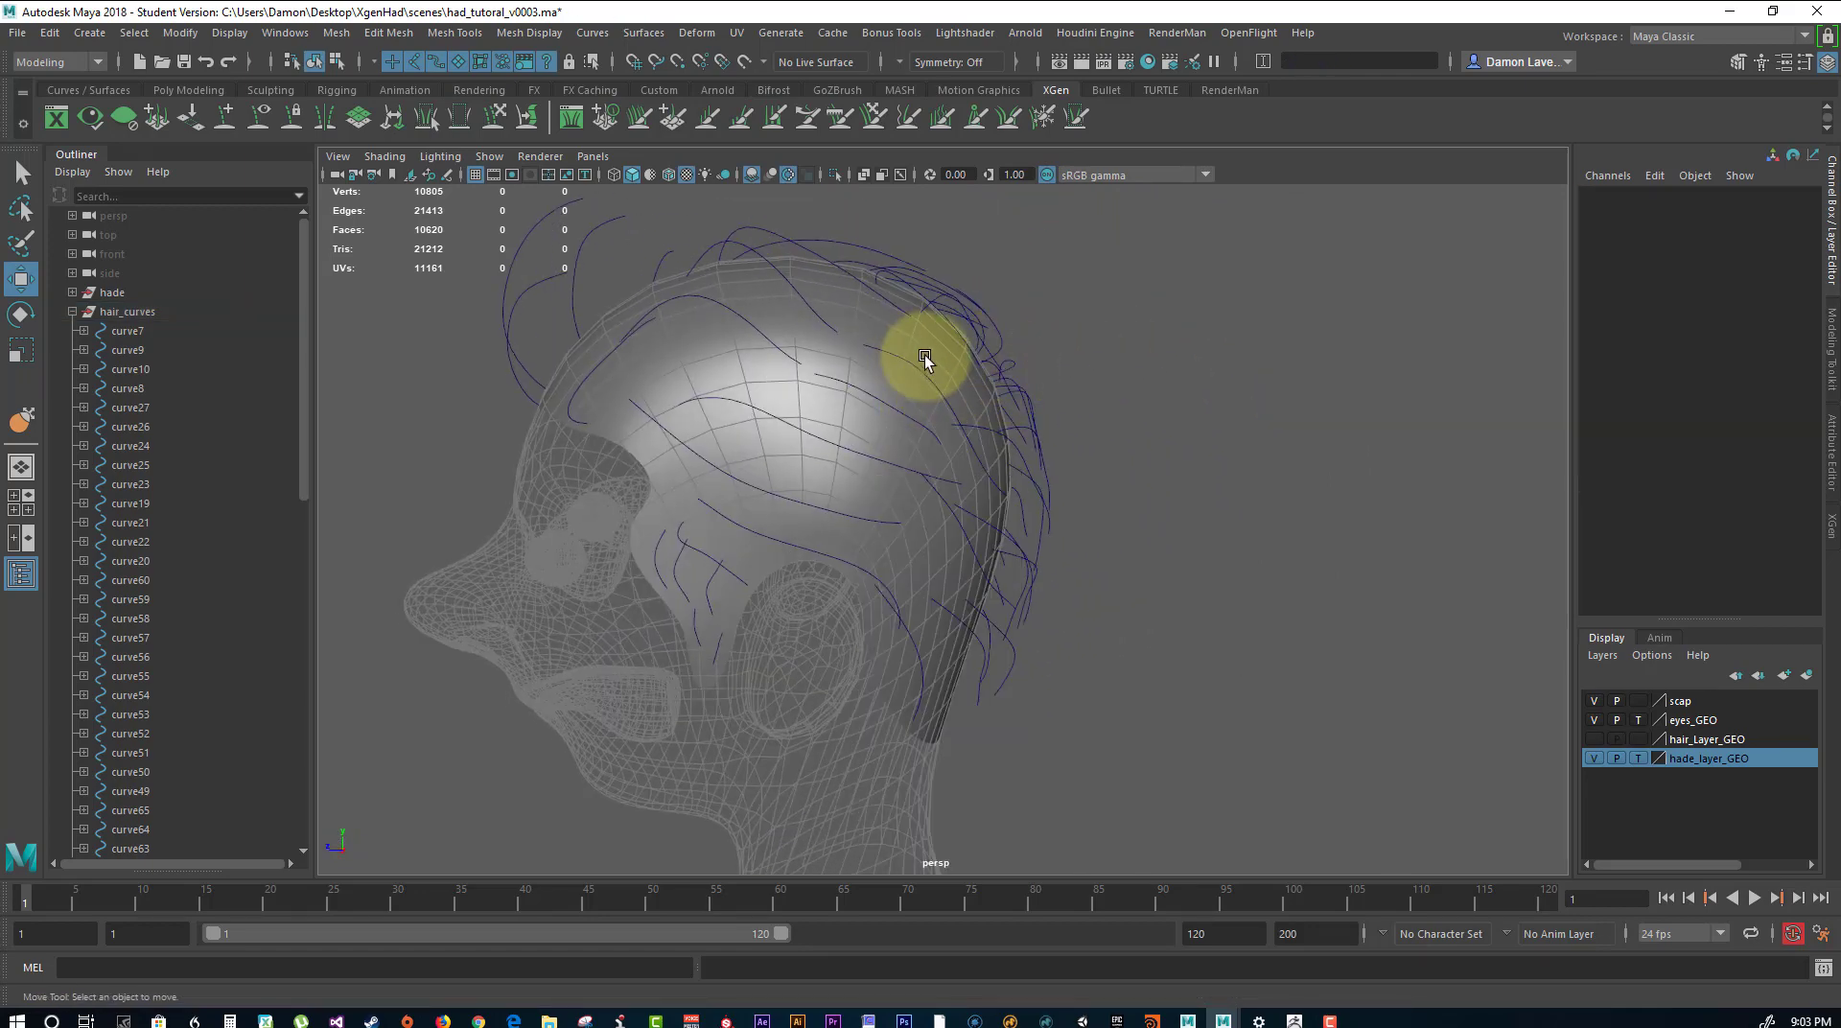
left_click_drag(926, 356, 985, 415, "alt")
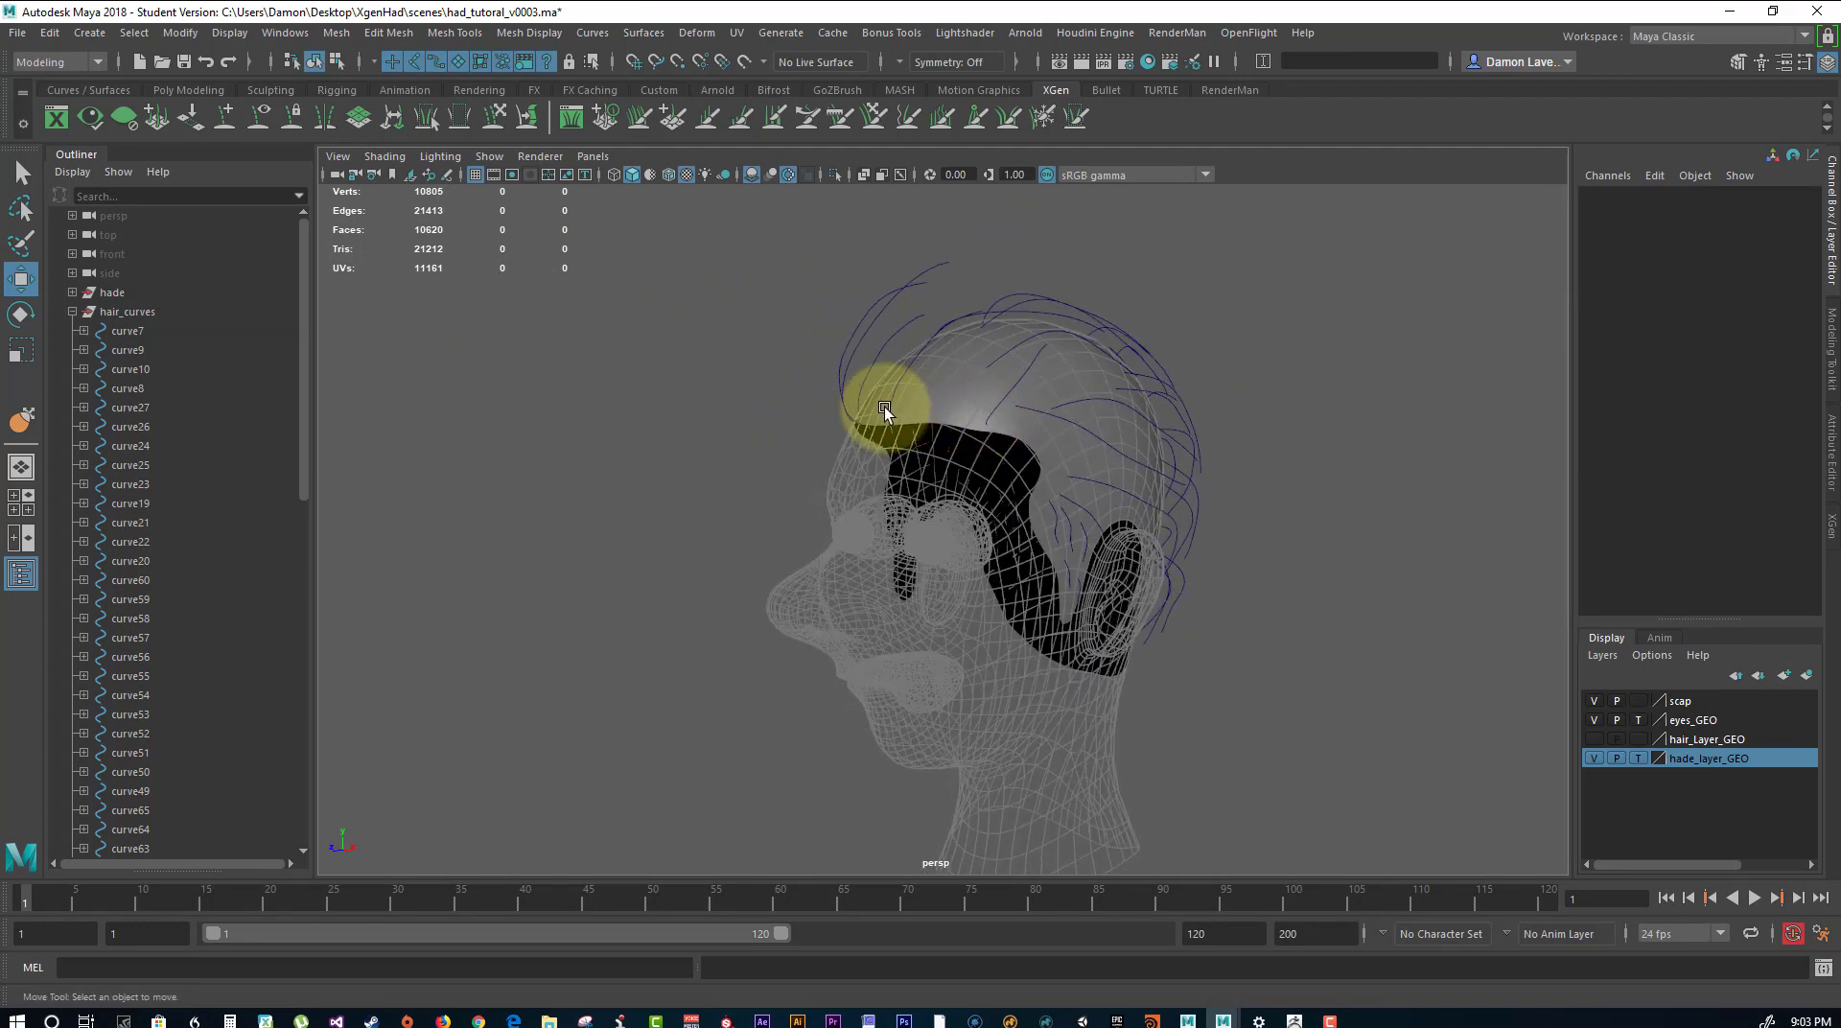
Collapse the hair_curves group and save the scene as a new version named had_tutoral_v0004.ma.
left_click(71, 311)
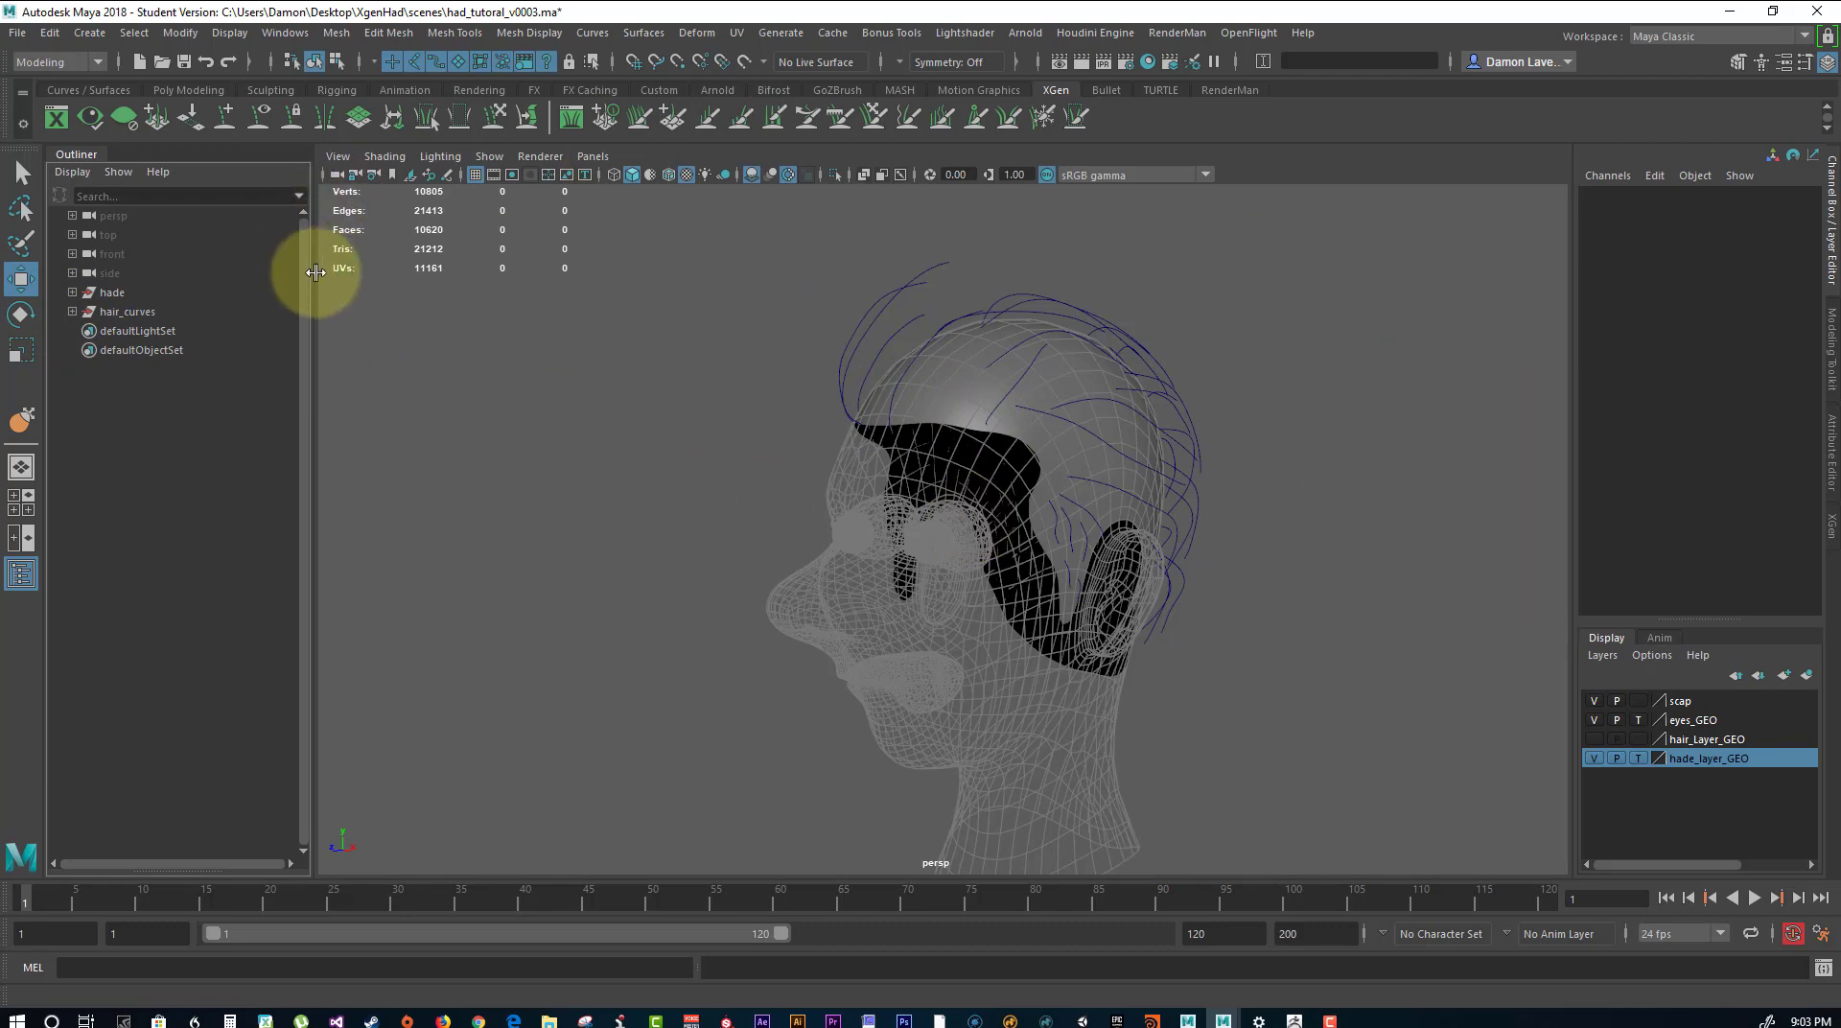
left_click_drag(477, 397, 987, 464, "alt")
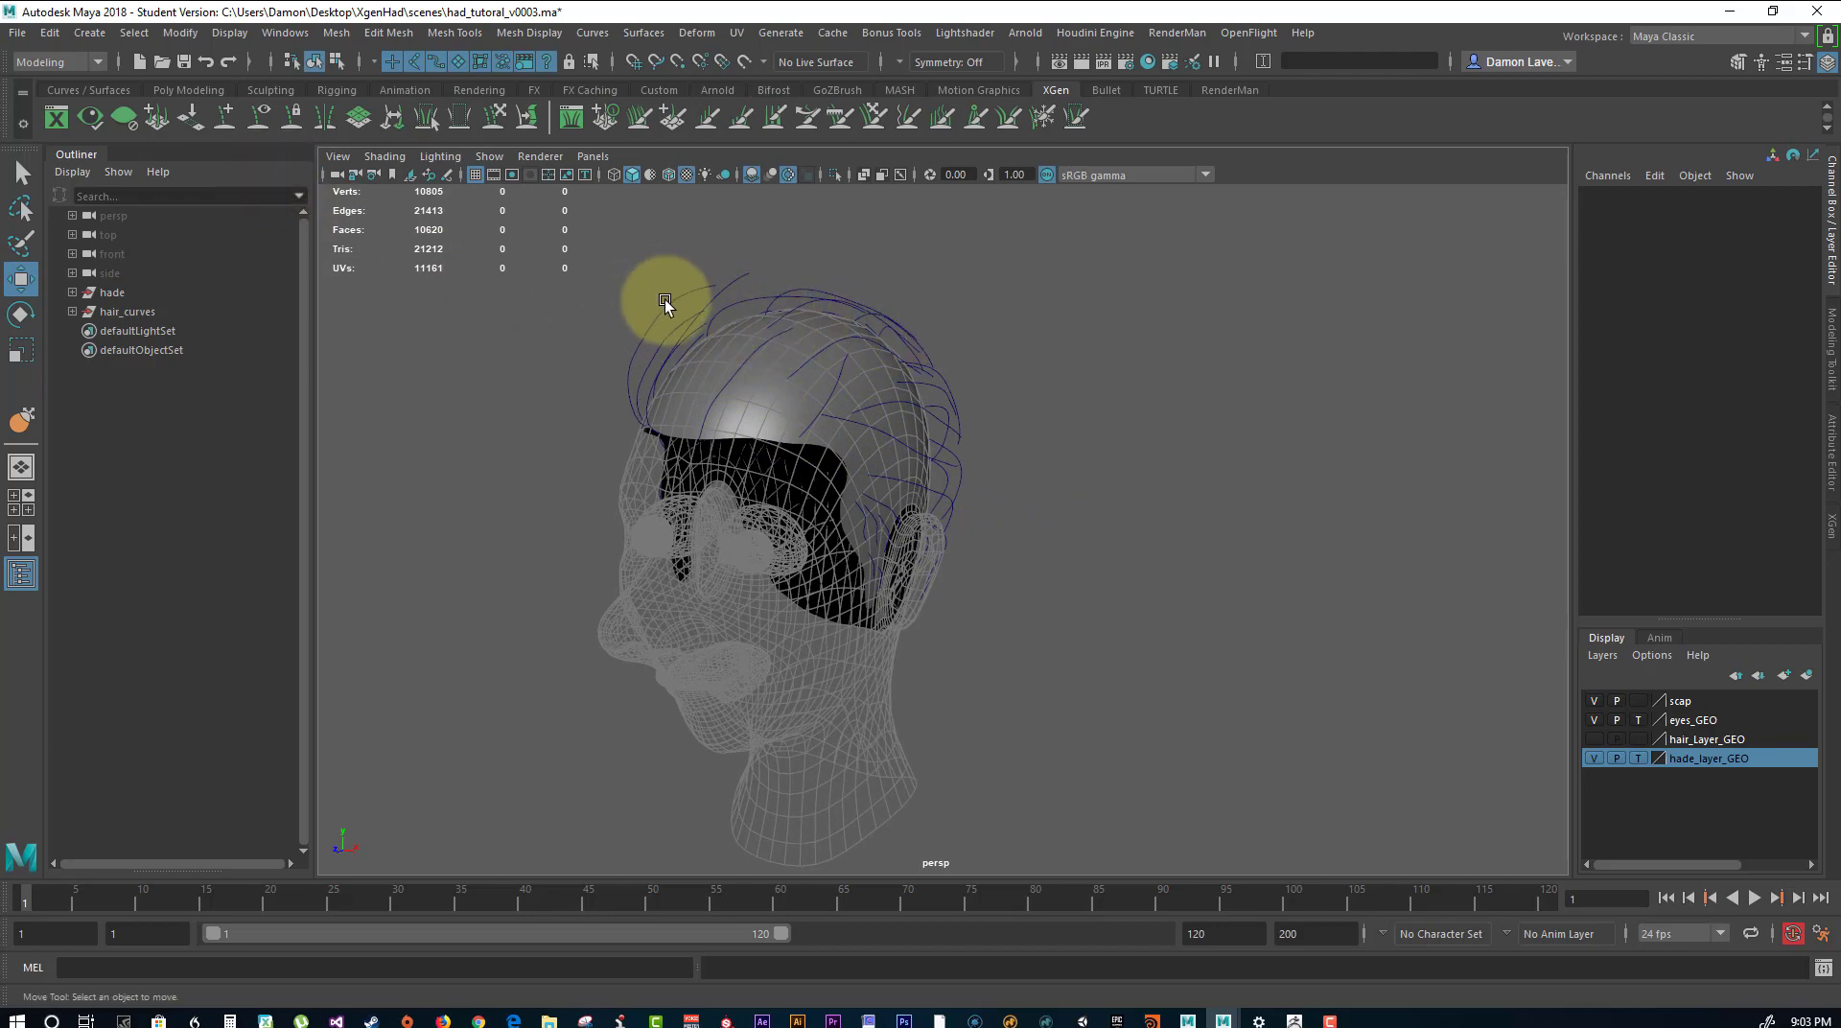
left_click(17, 33)
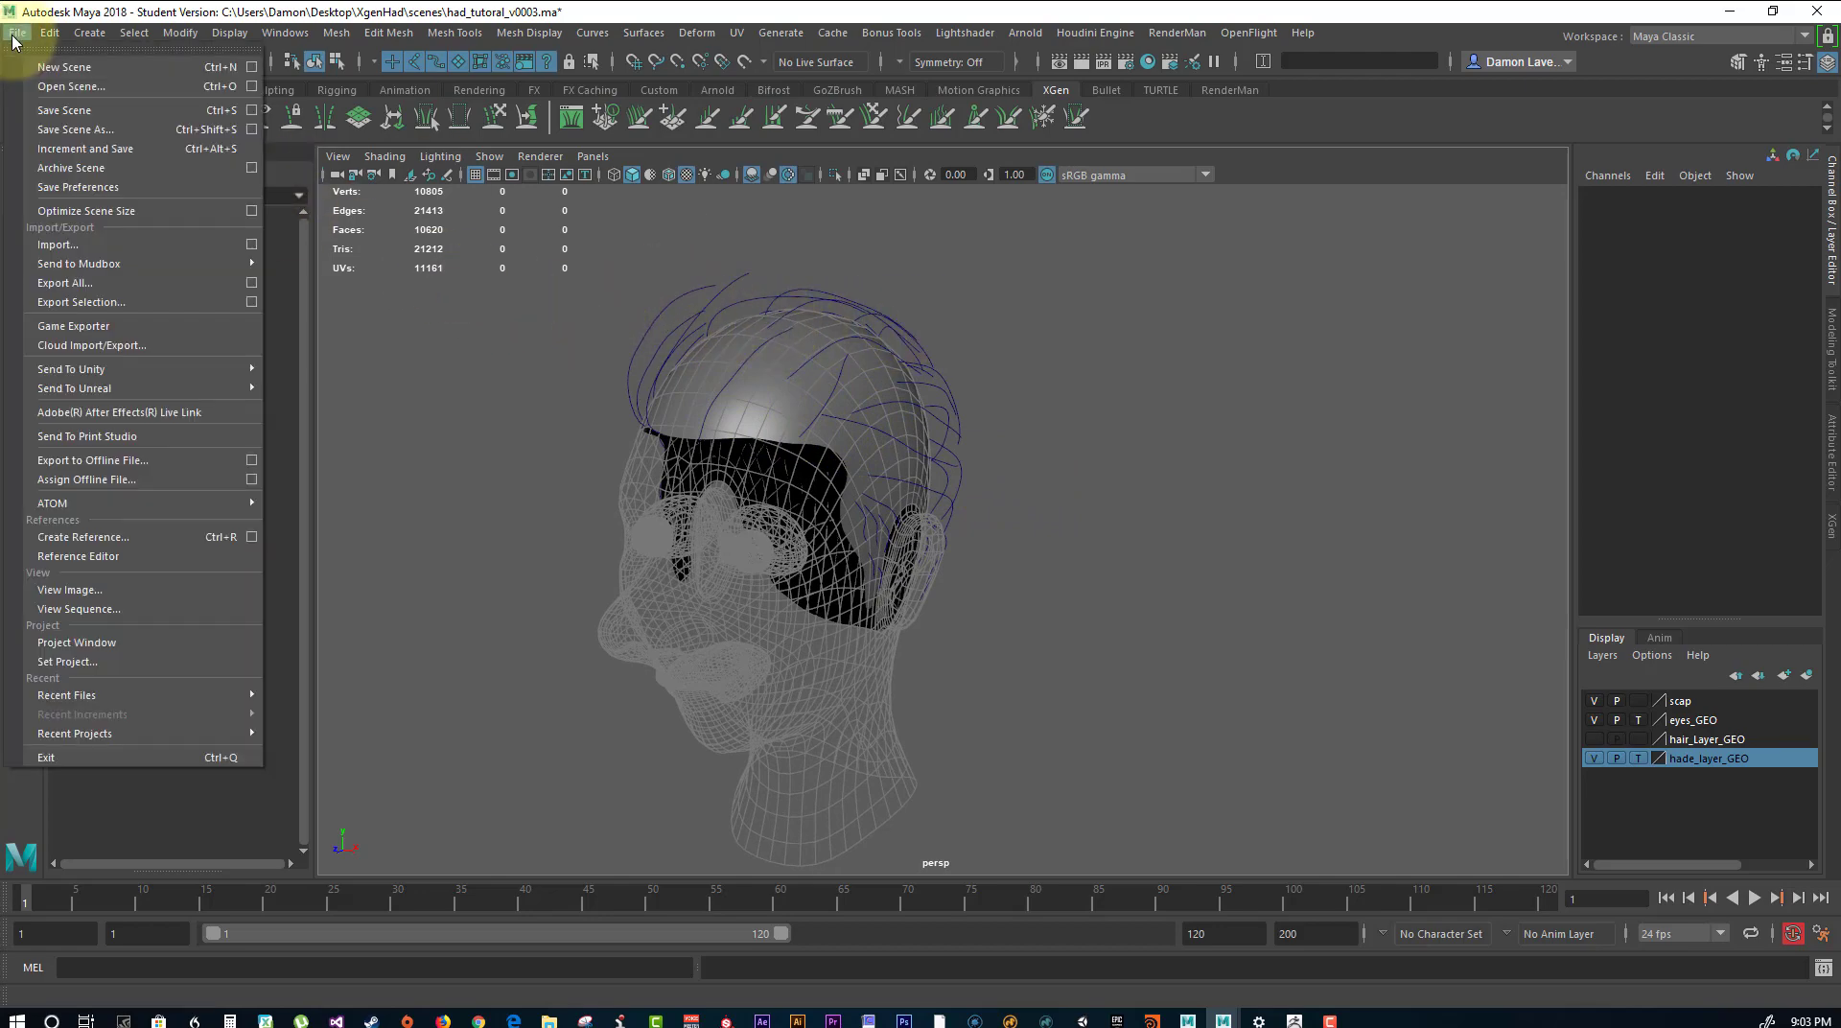
left_click(63, 131)
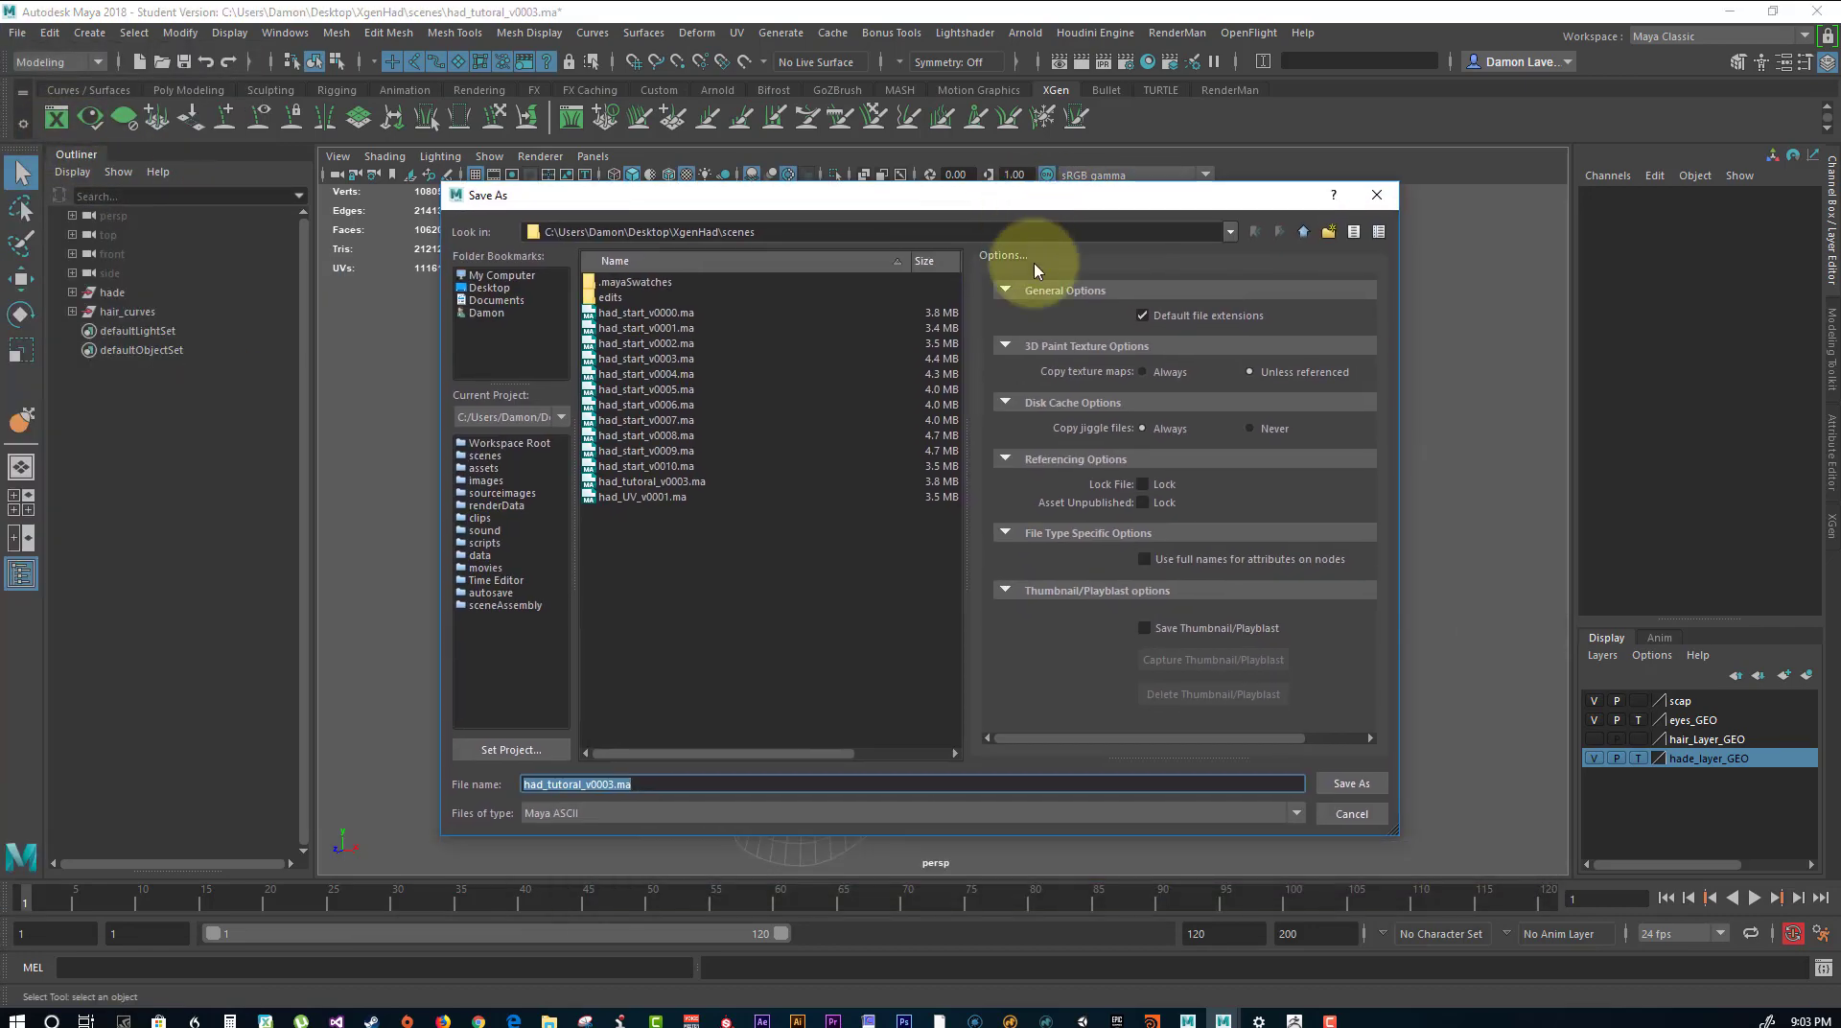
left_click(671, 482)
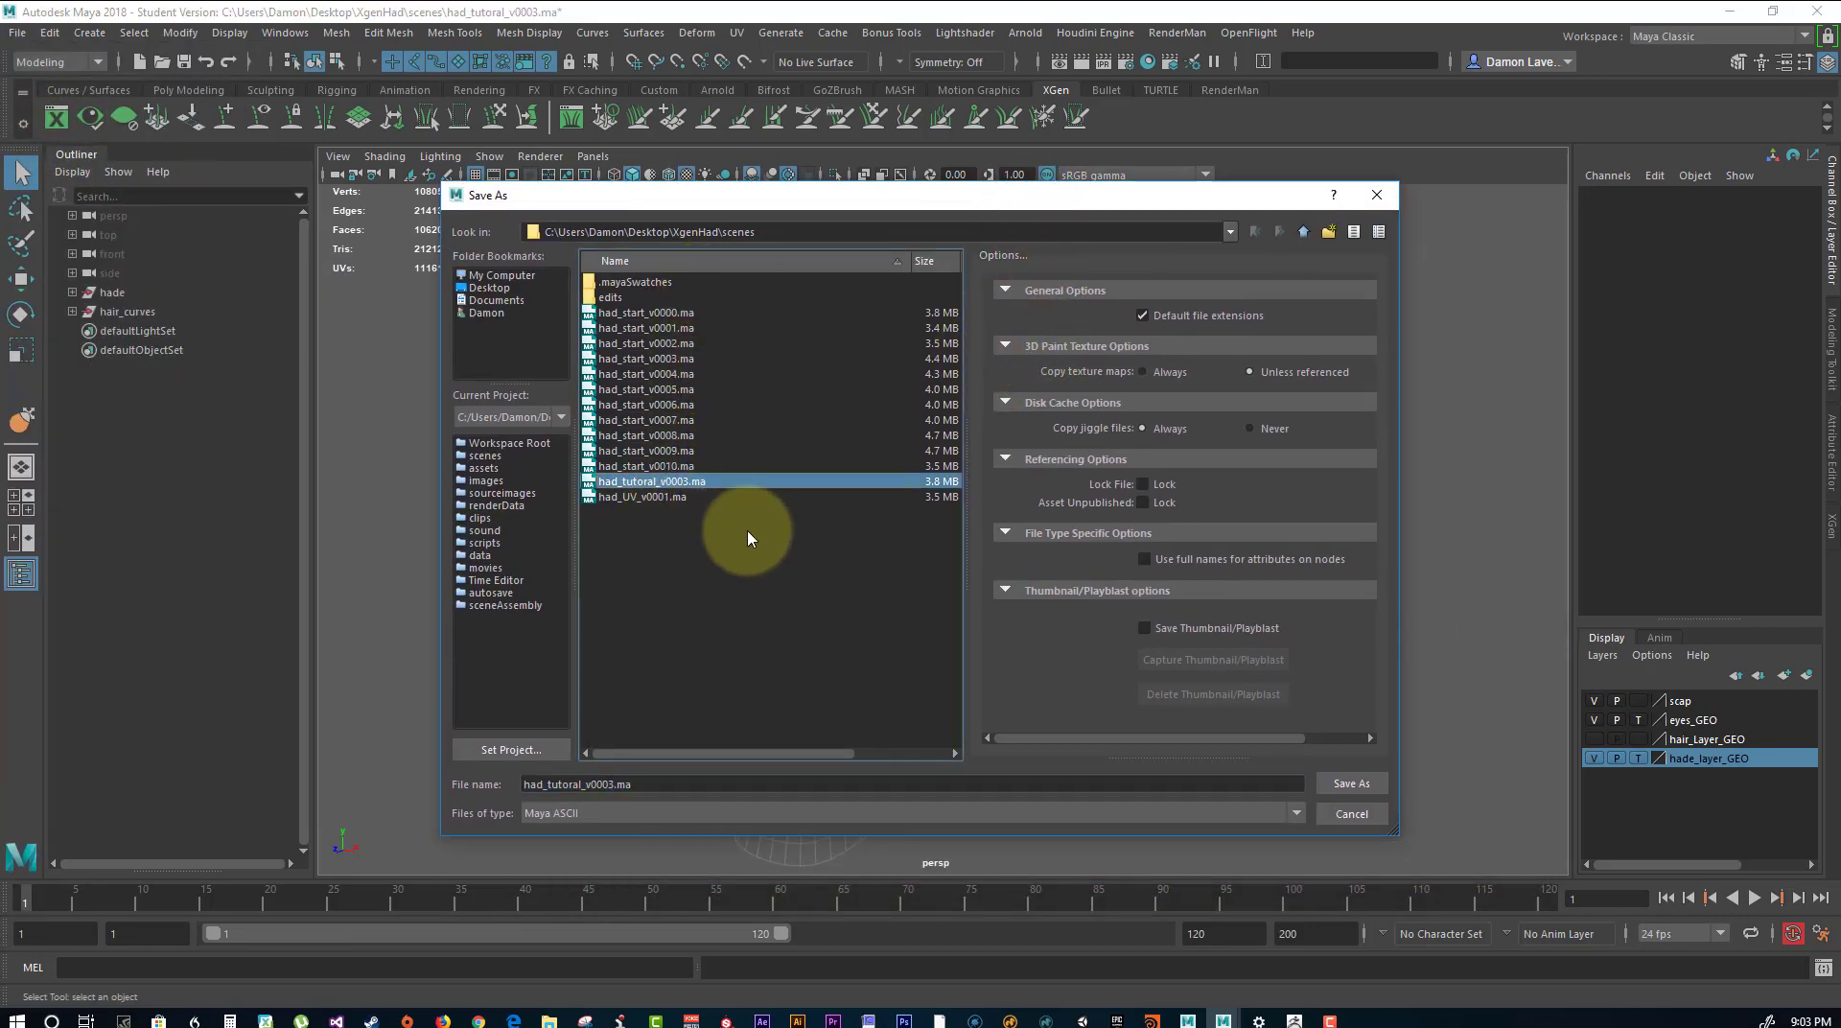
left_click(611, 786)
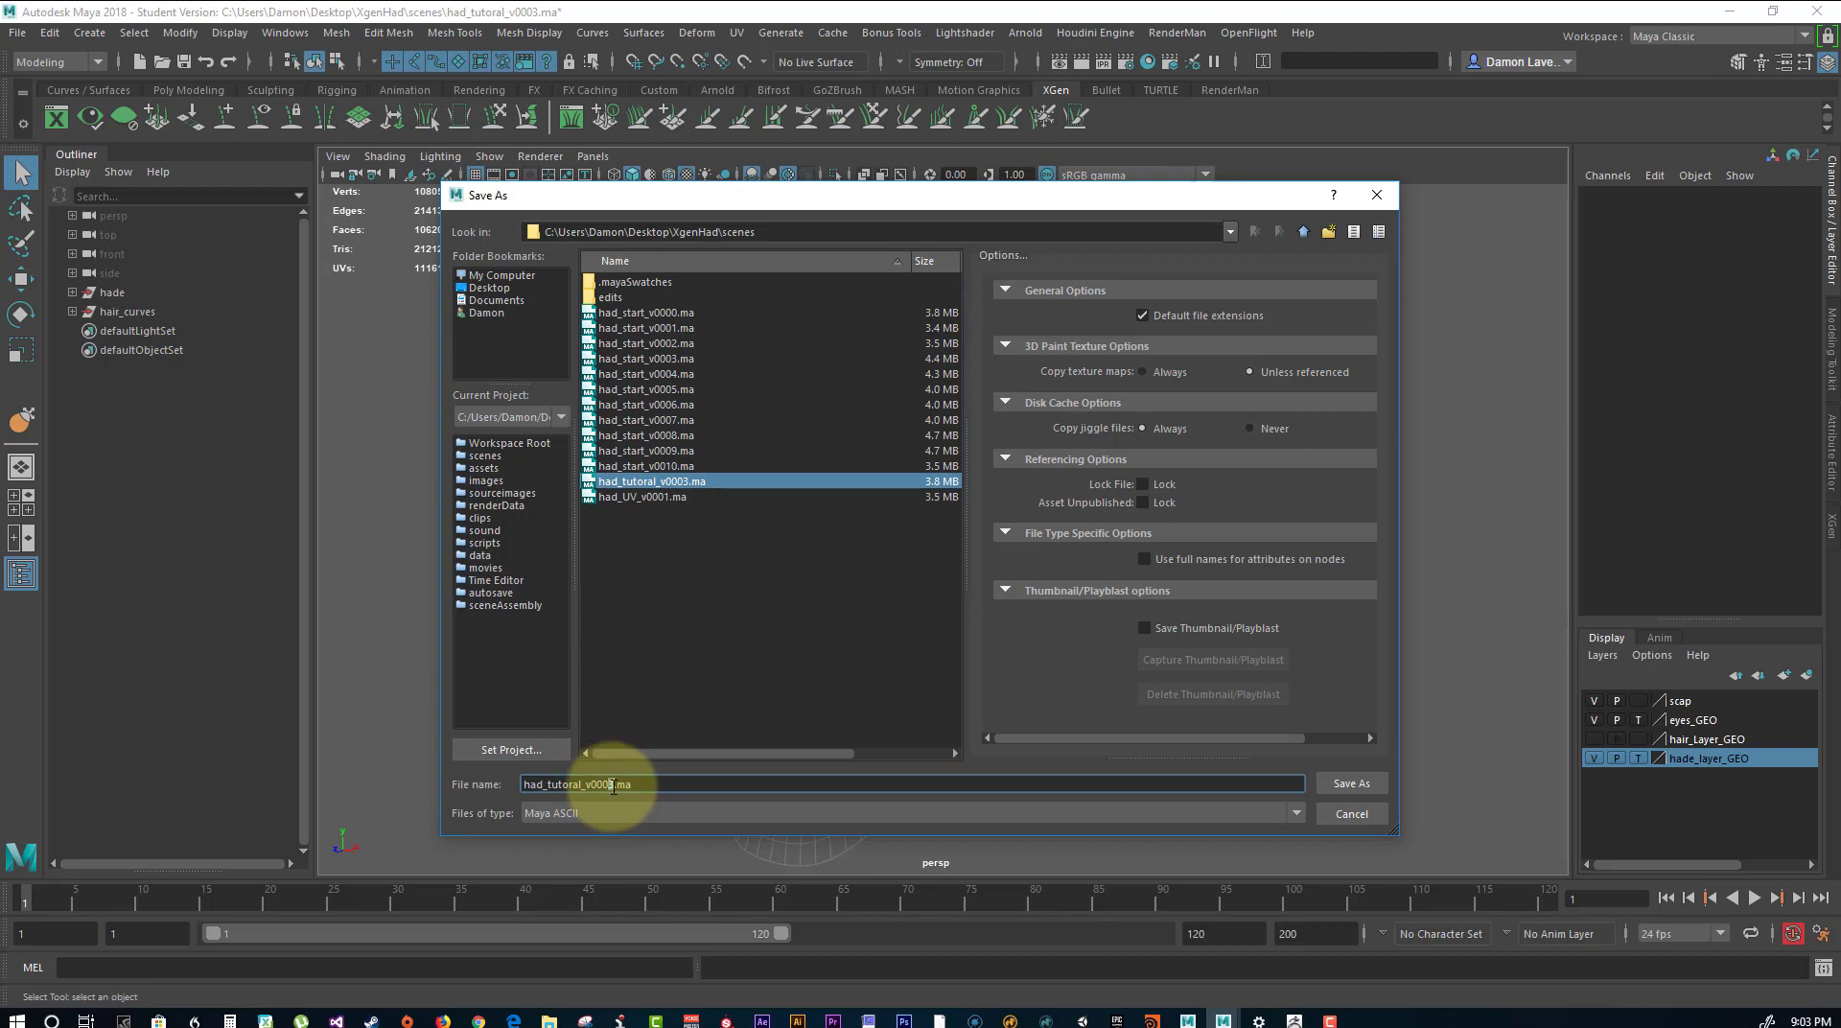
key("Return")
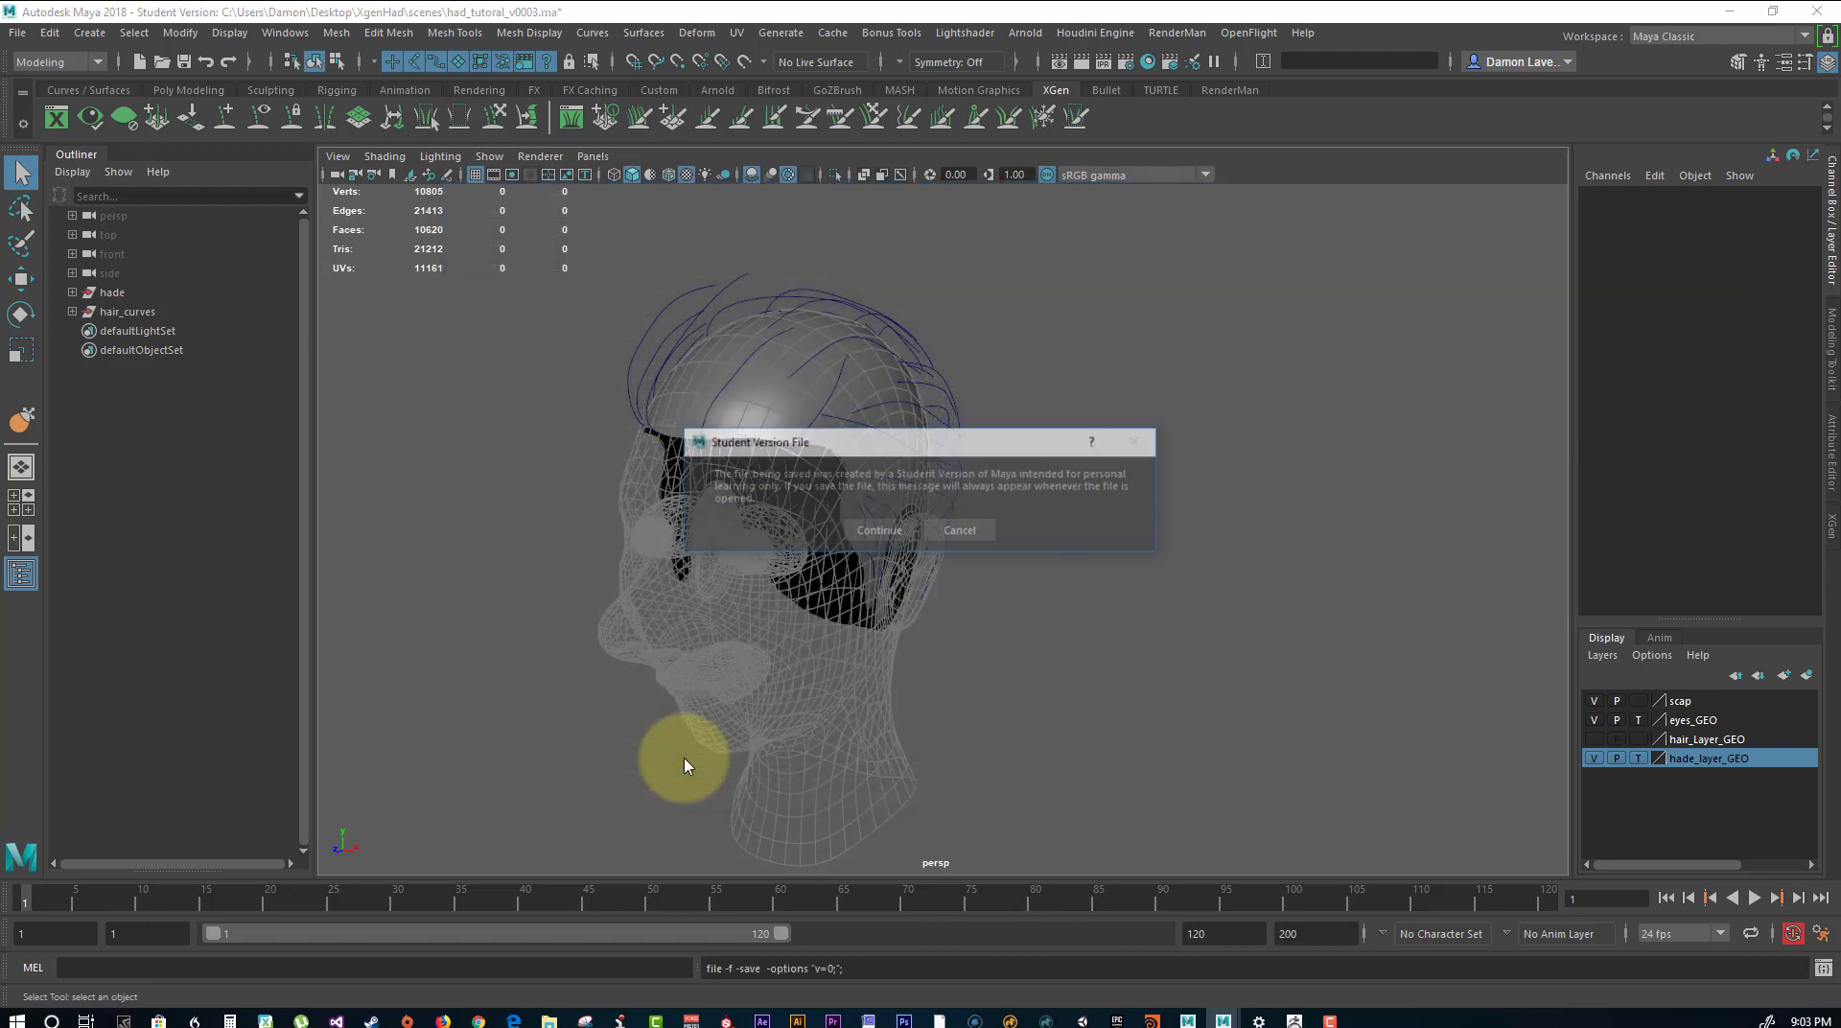
left_click(877, 529)
key("w")
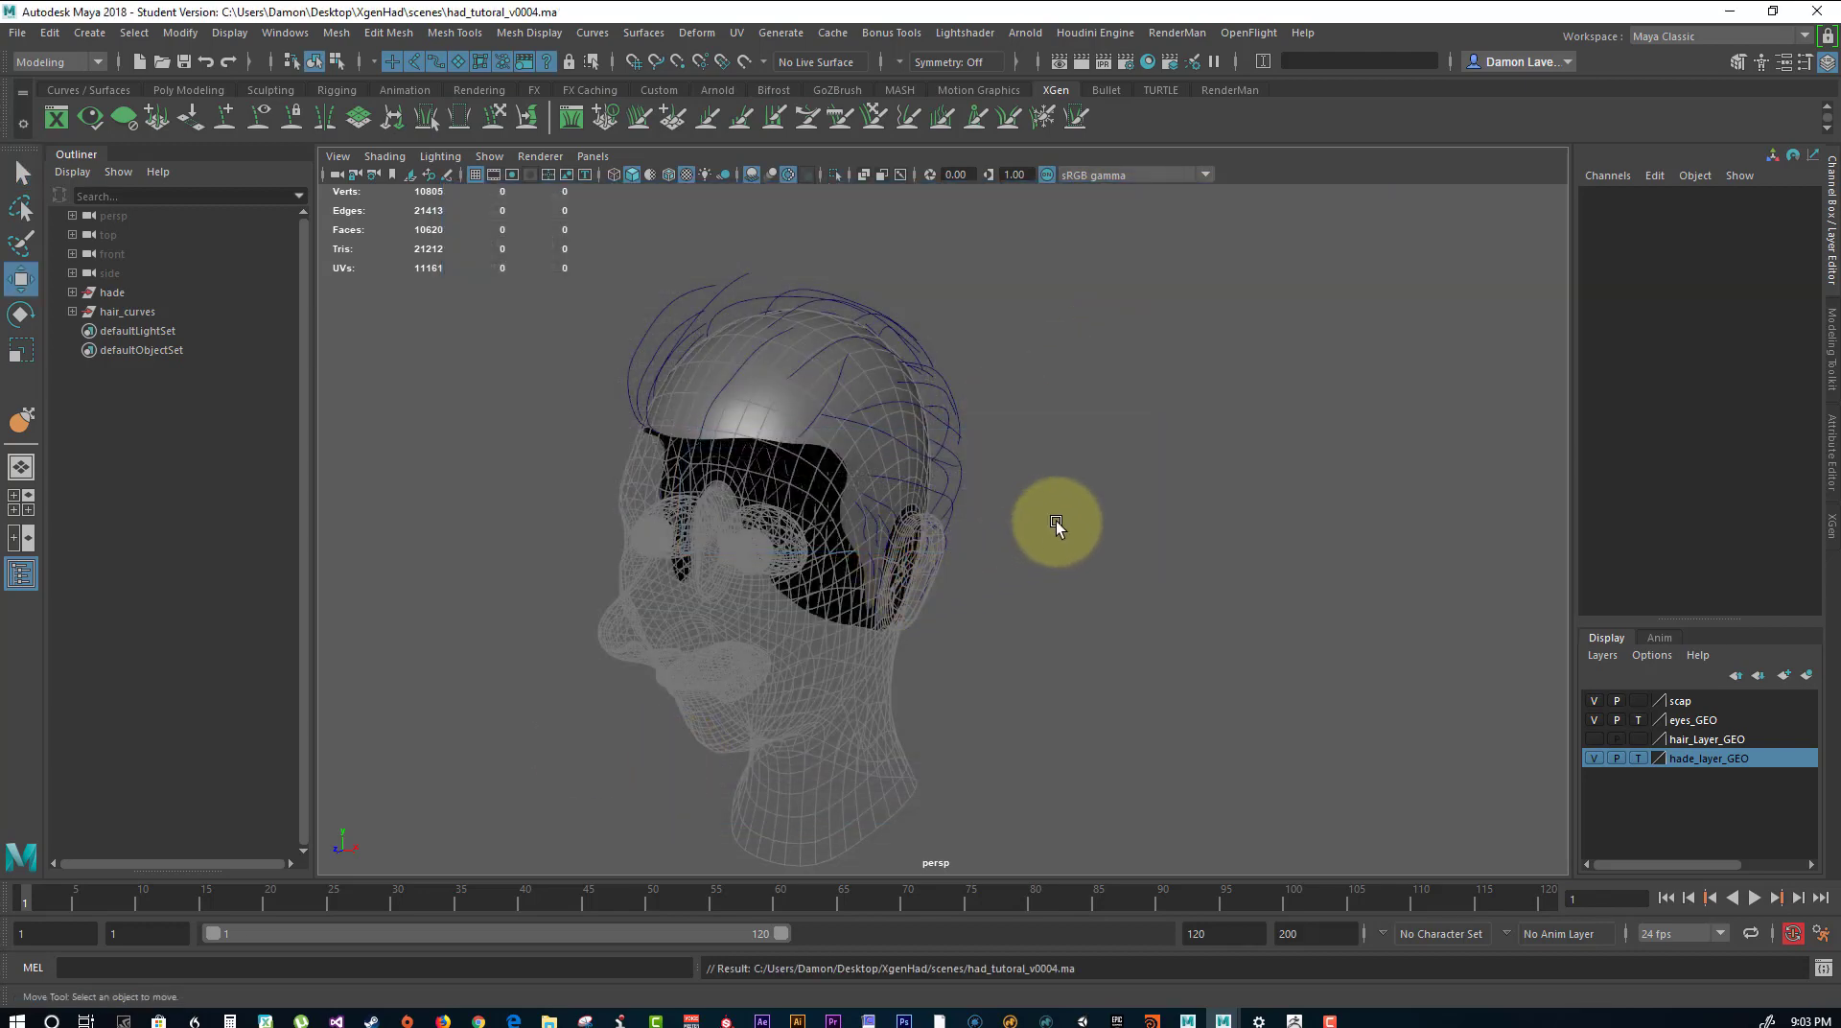
left_click_drag(1056, 520, 1153, 451, "alt")
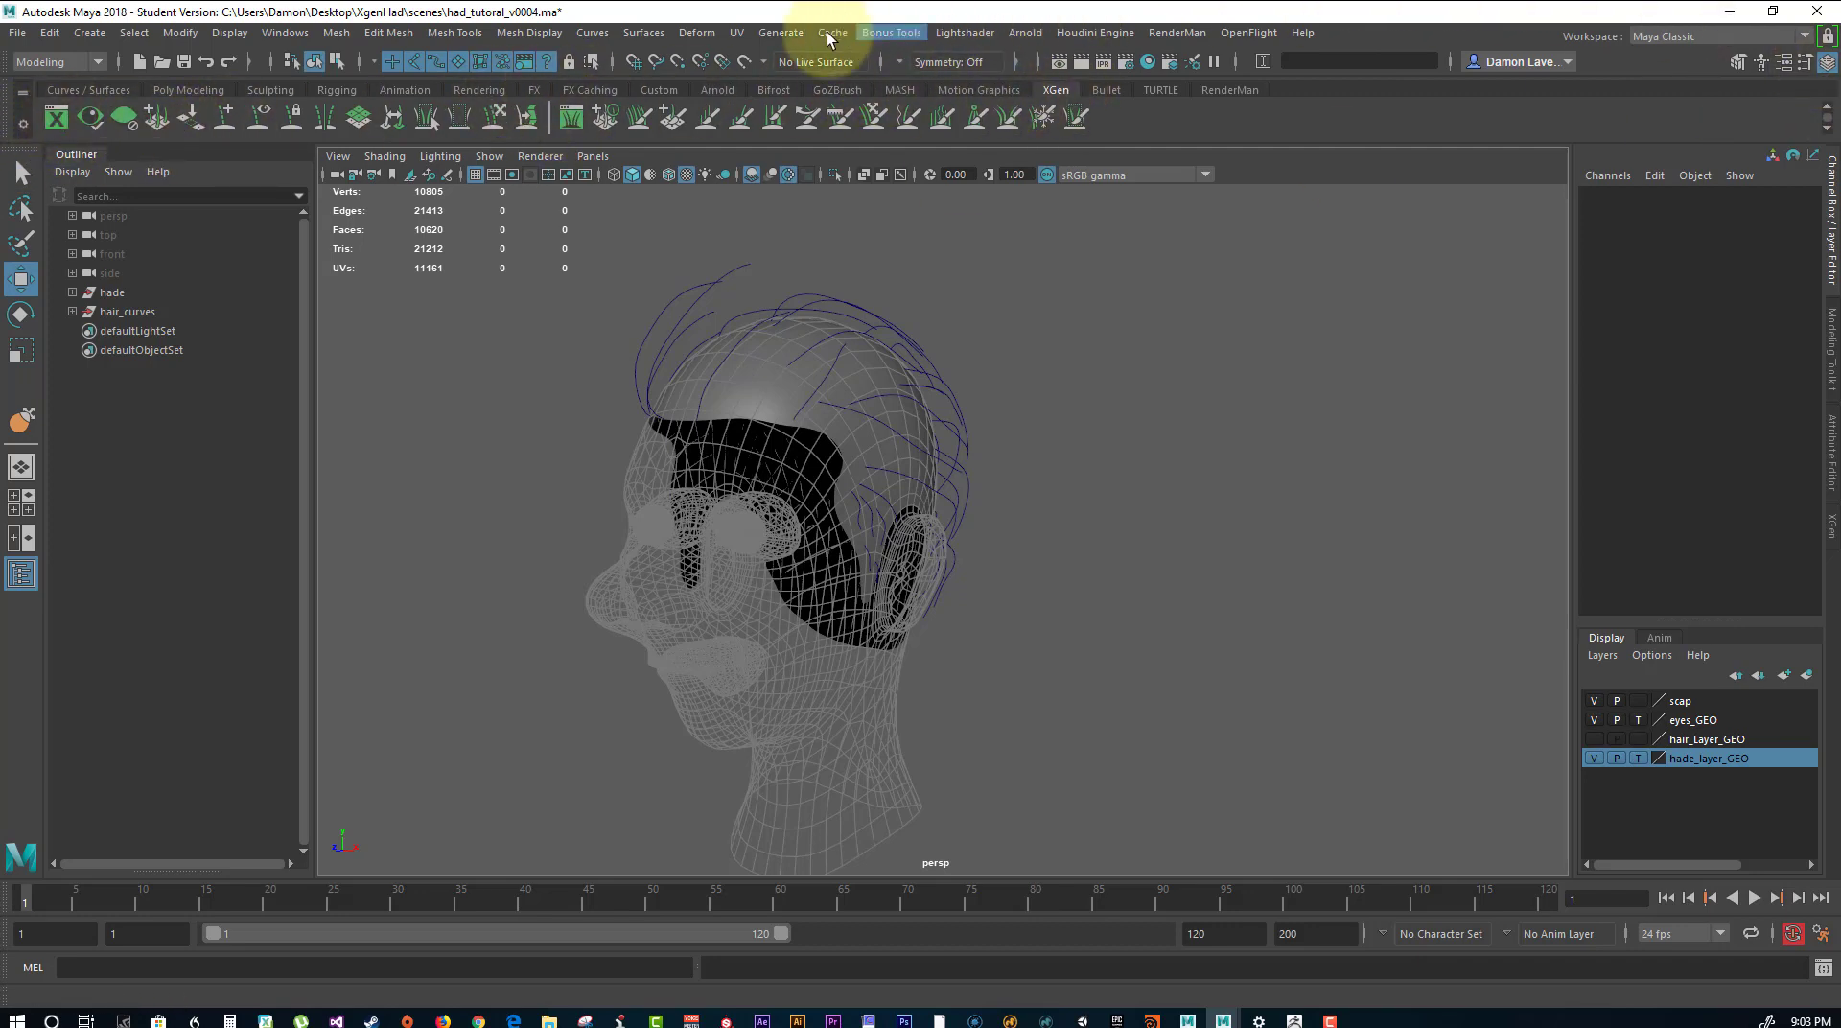
left_click(60, 62)
left_click(60, 118)
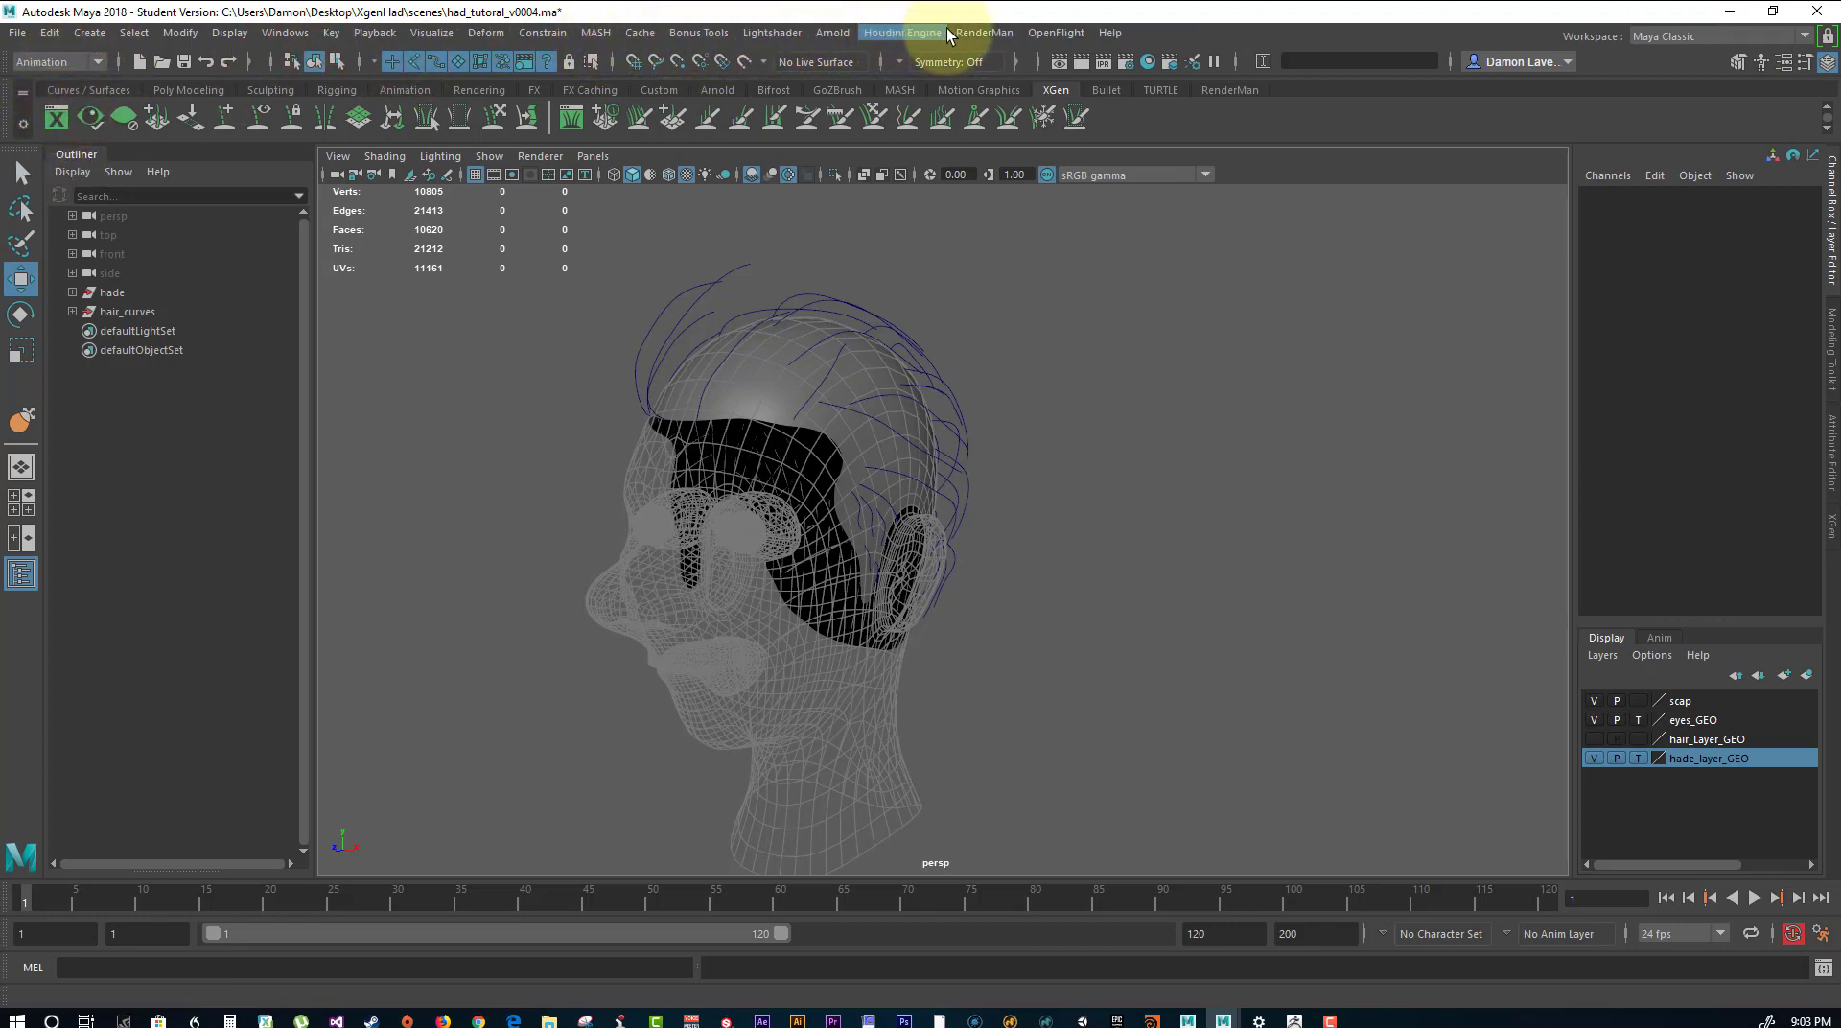
left_click(79, 66)
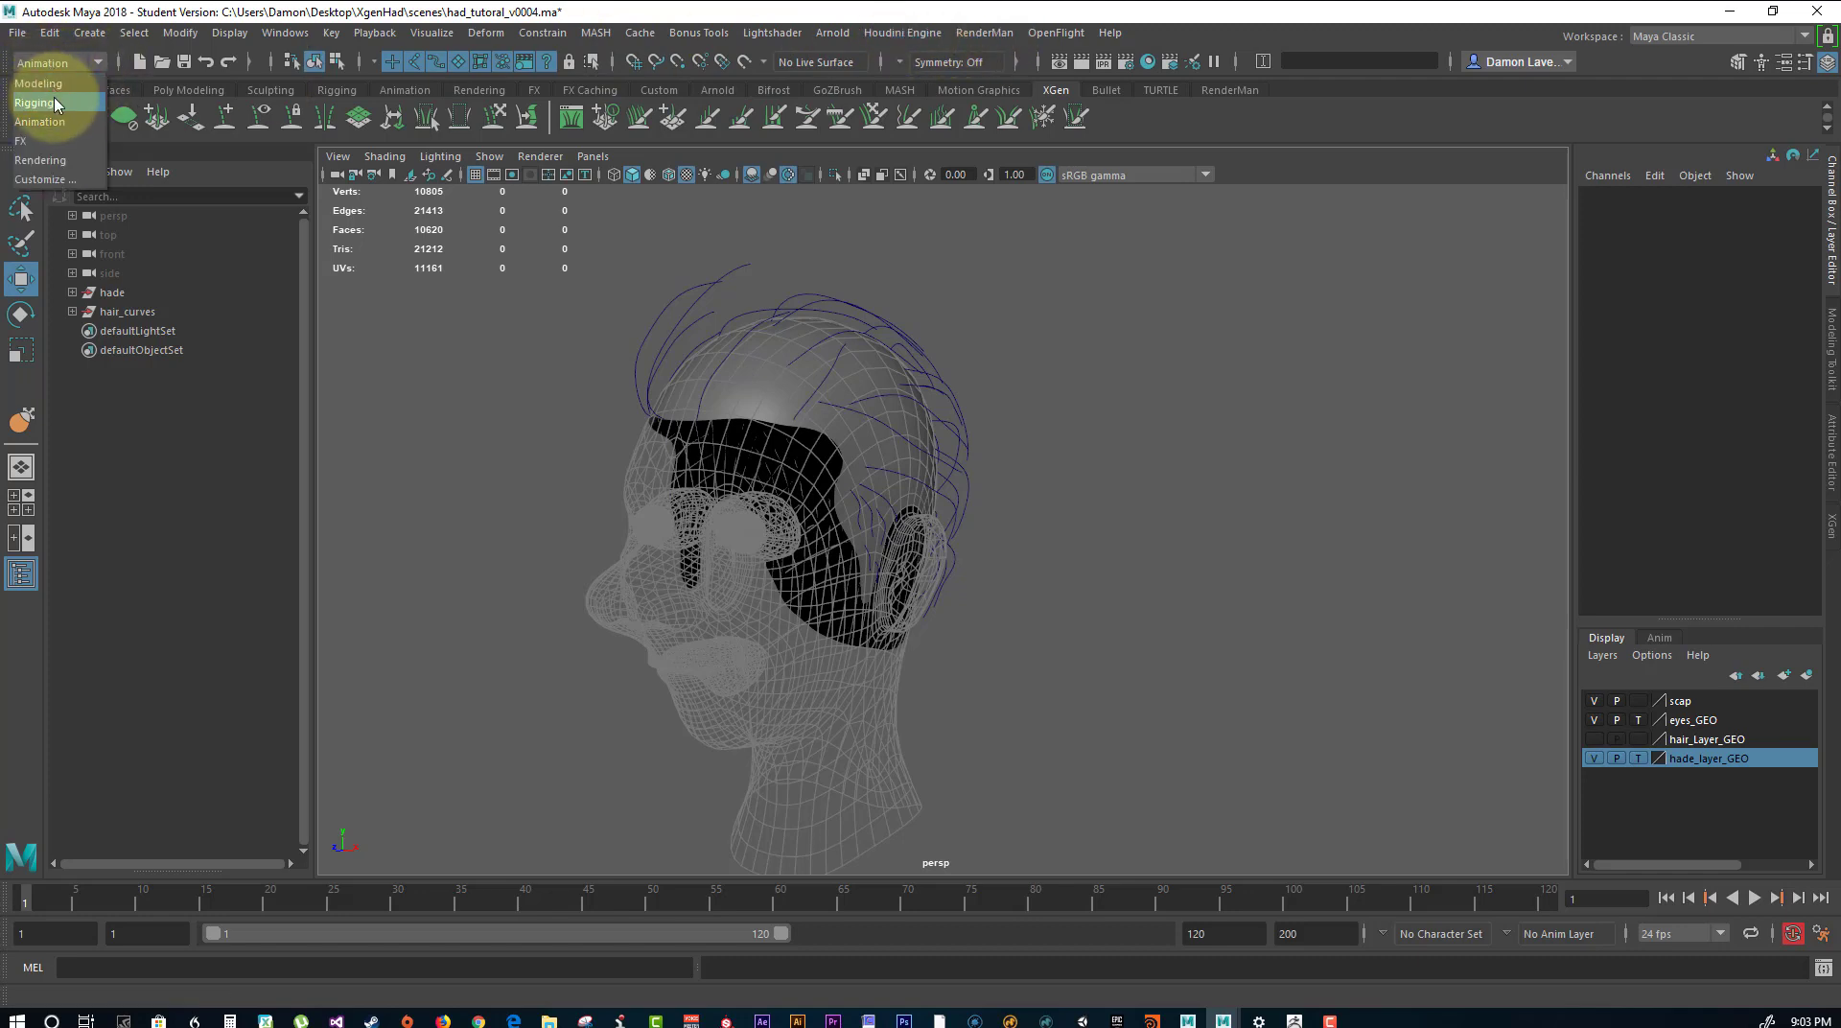
left_click(73, 84)
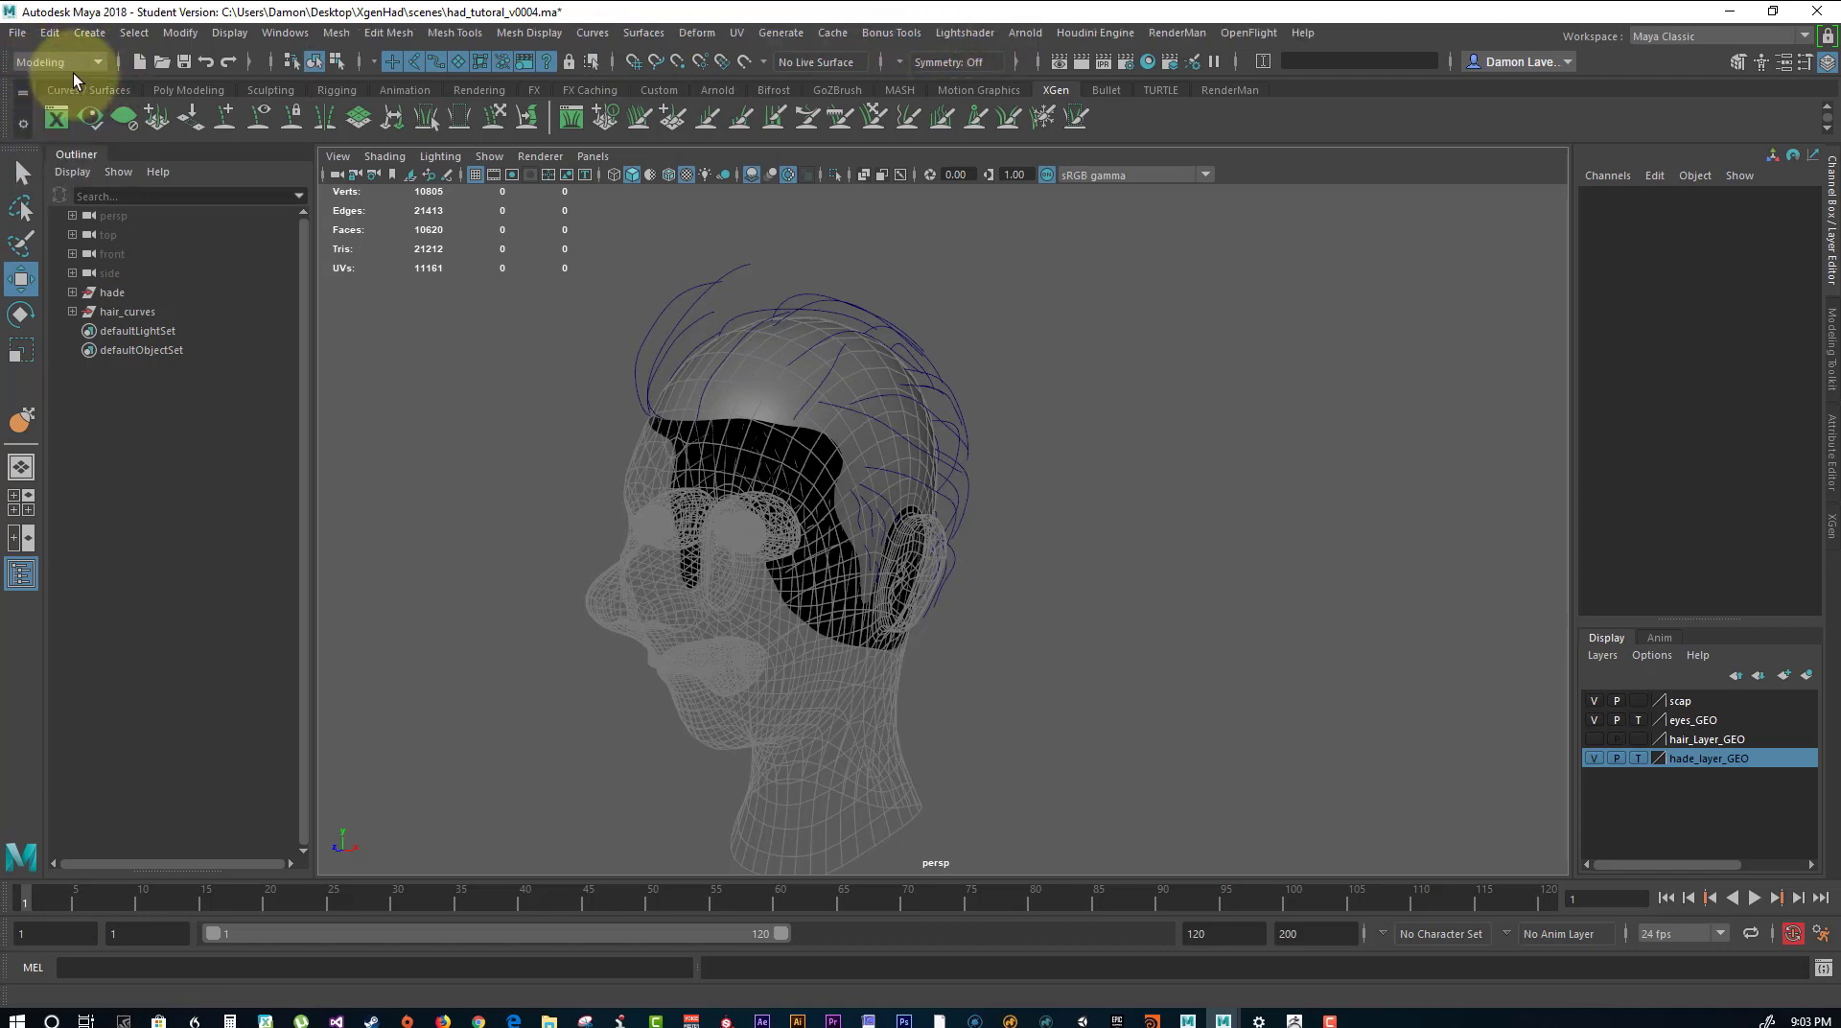
left_click(798, 34)
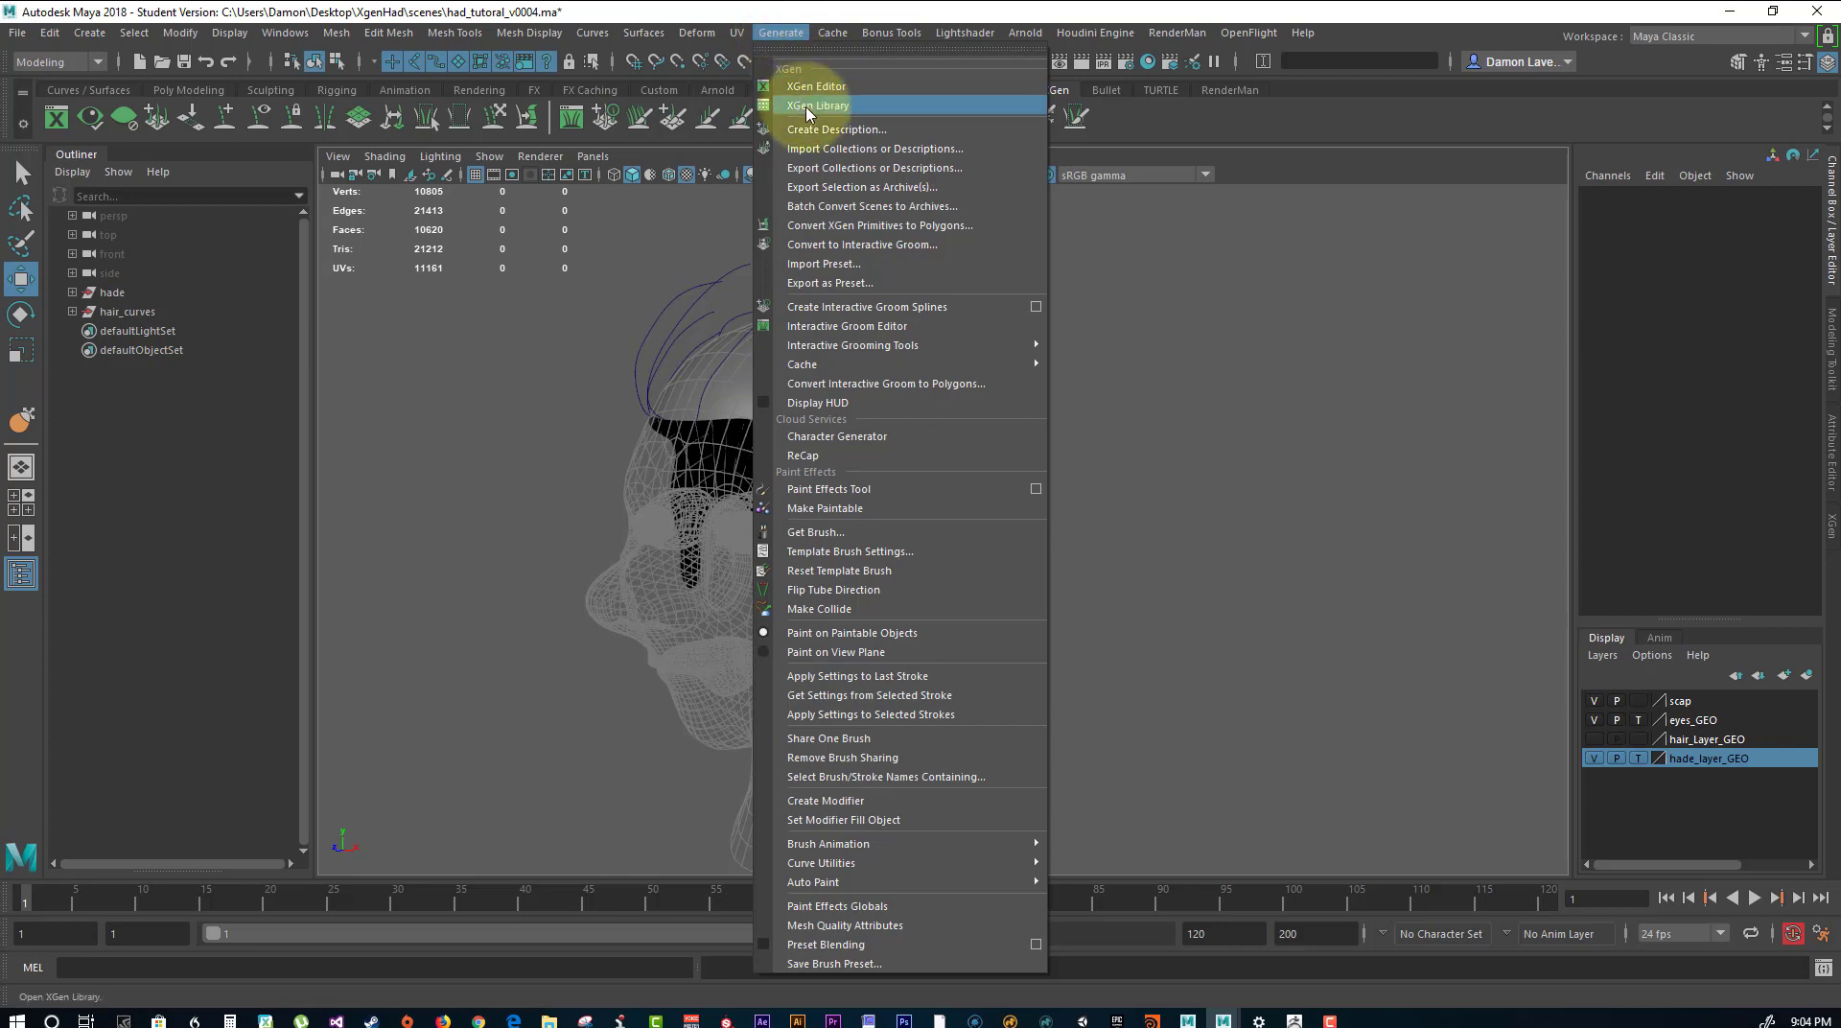
left_click(1387, 122)
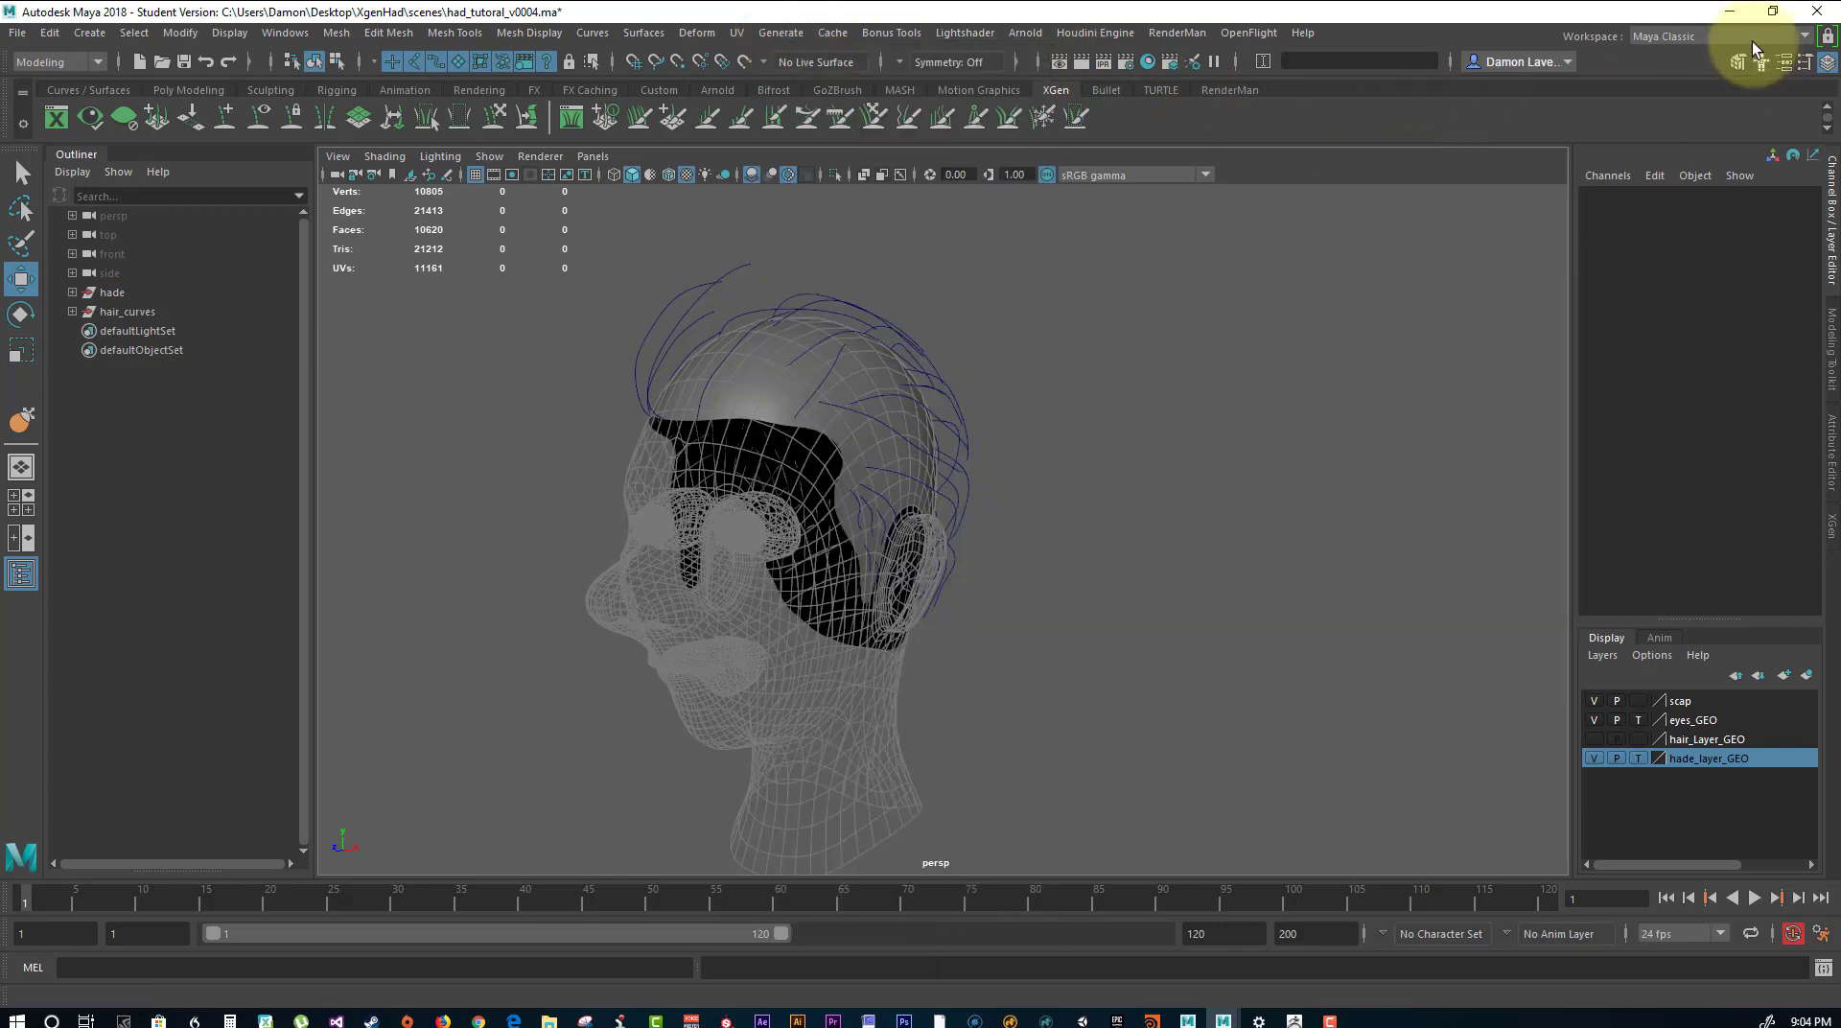
Switch the workspace layout to XGen.
left_click(1700, 36)
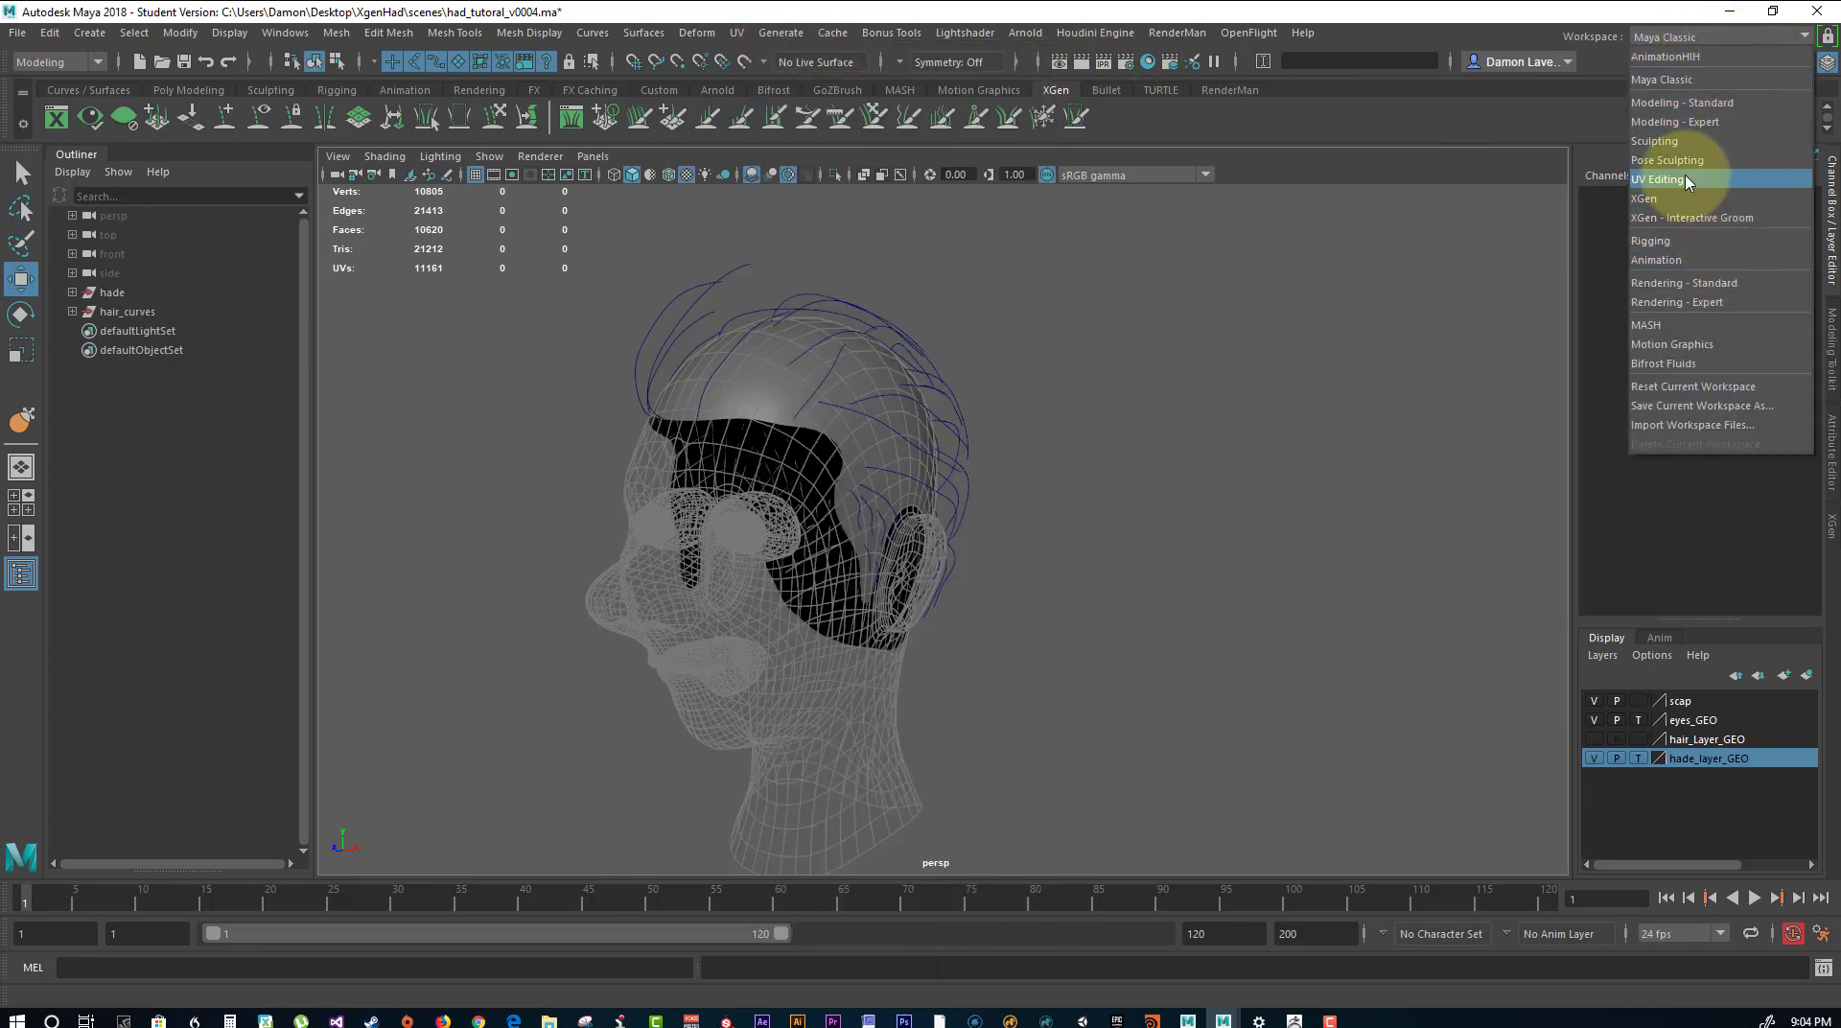
left_click(1707, 200)
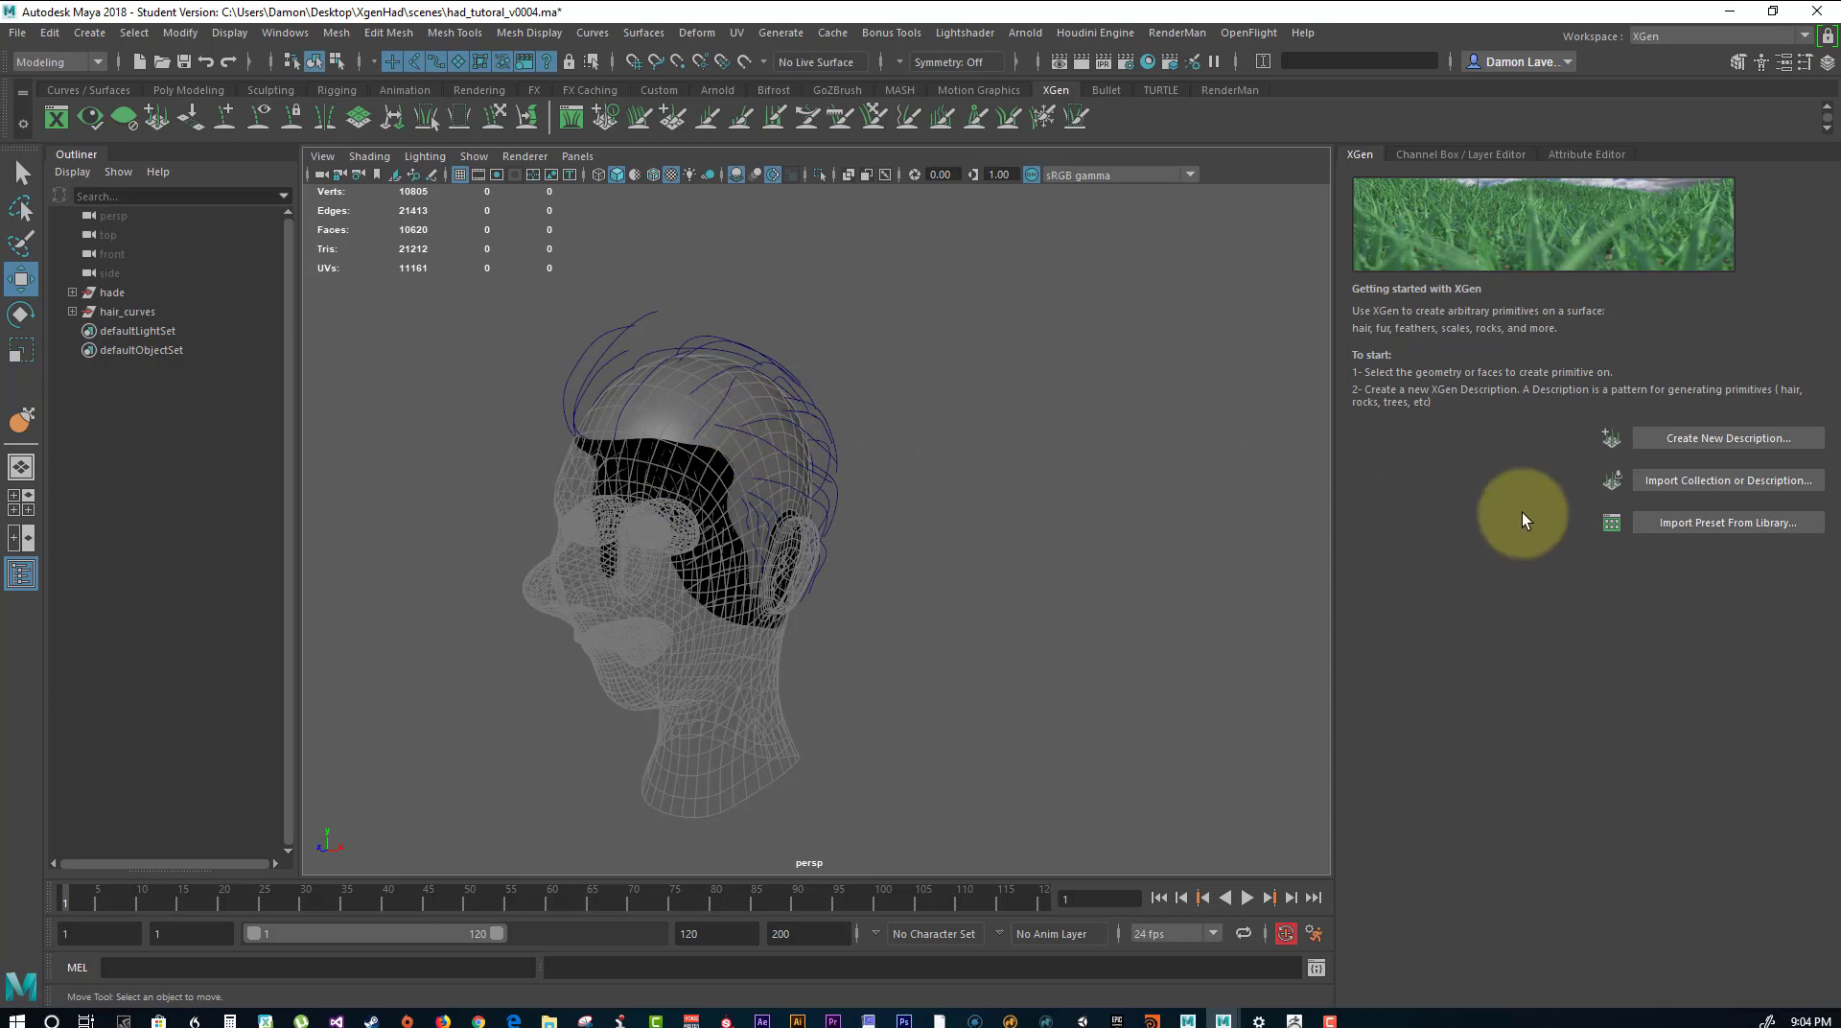
Select the scalp mesh sclpe_geo on the head and start creating a new XGen description for it.
left_click(1678, 438)
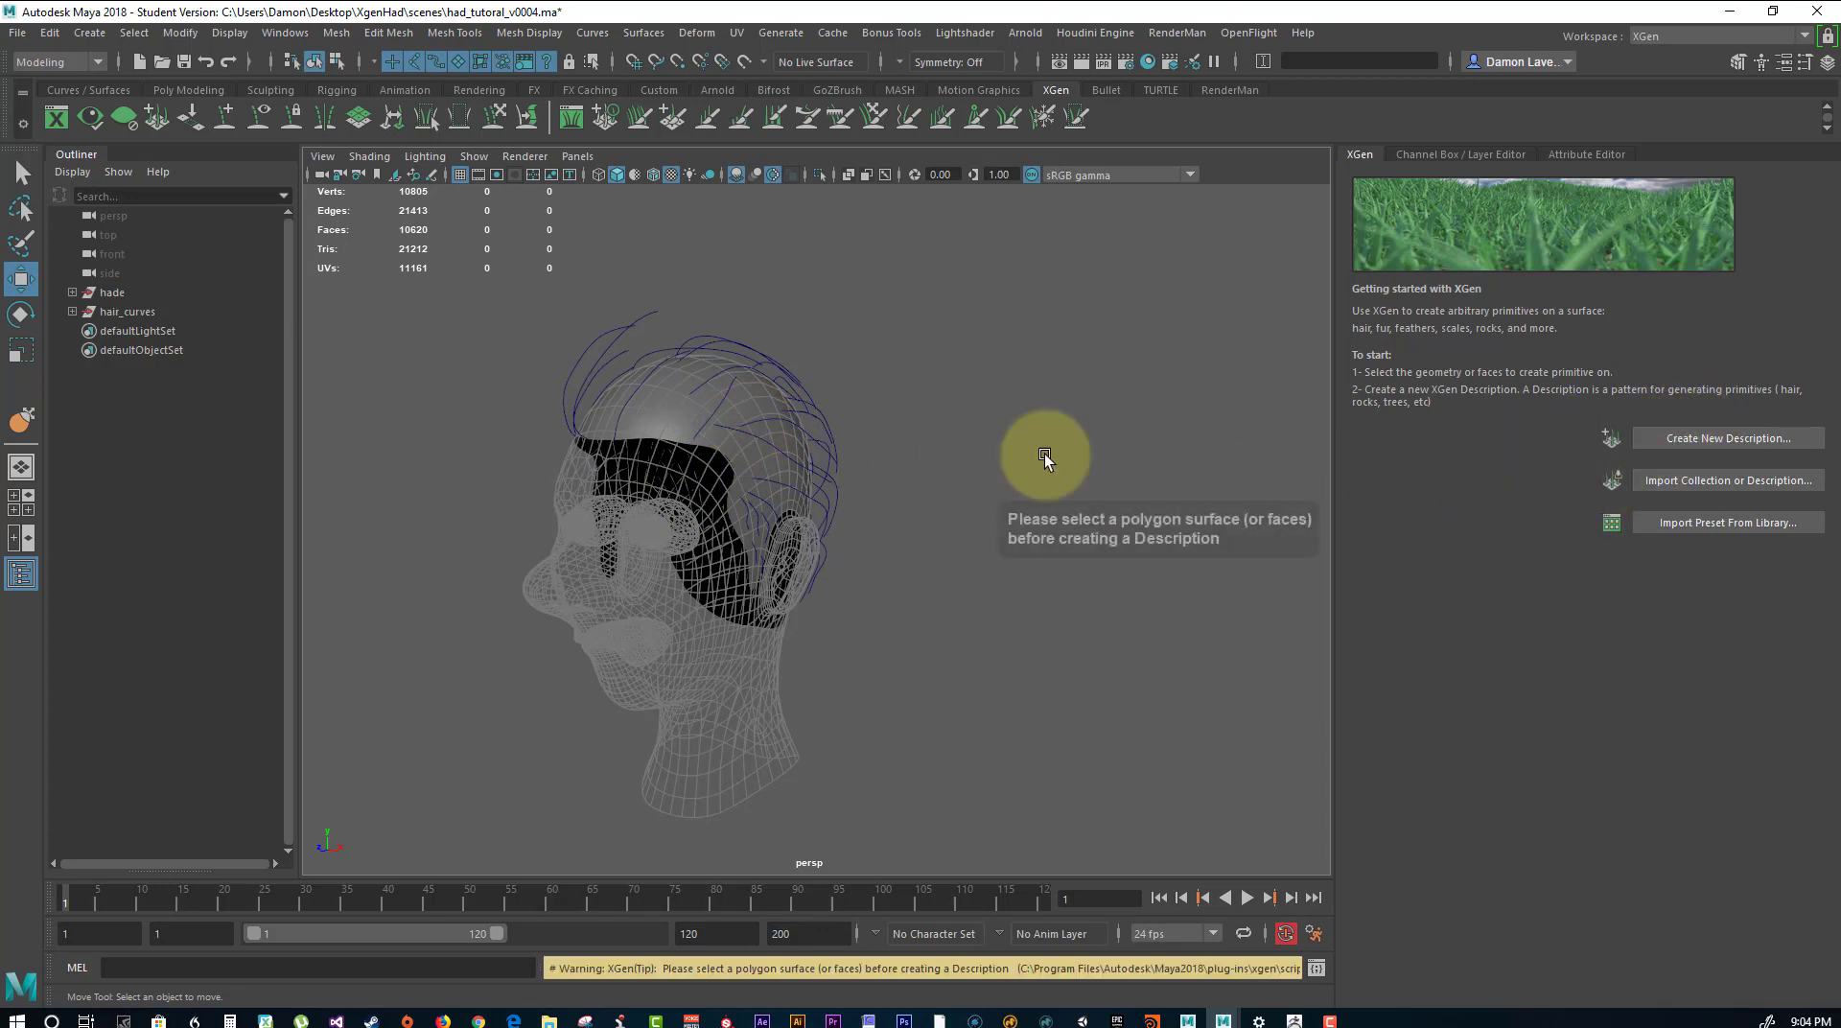
left_click(666, 433)
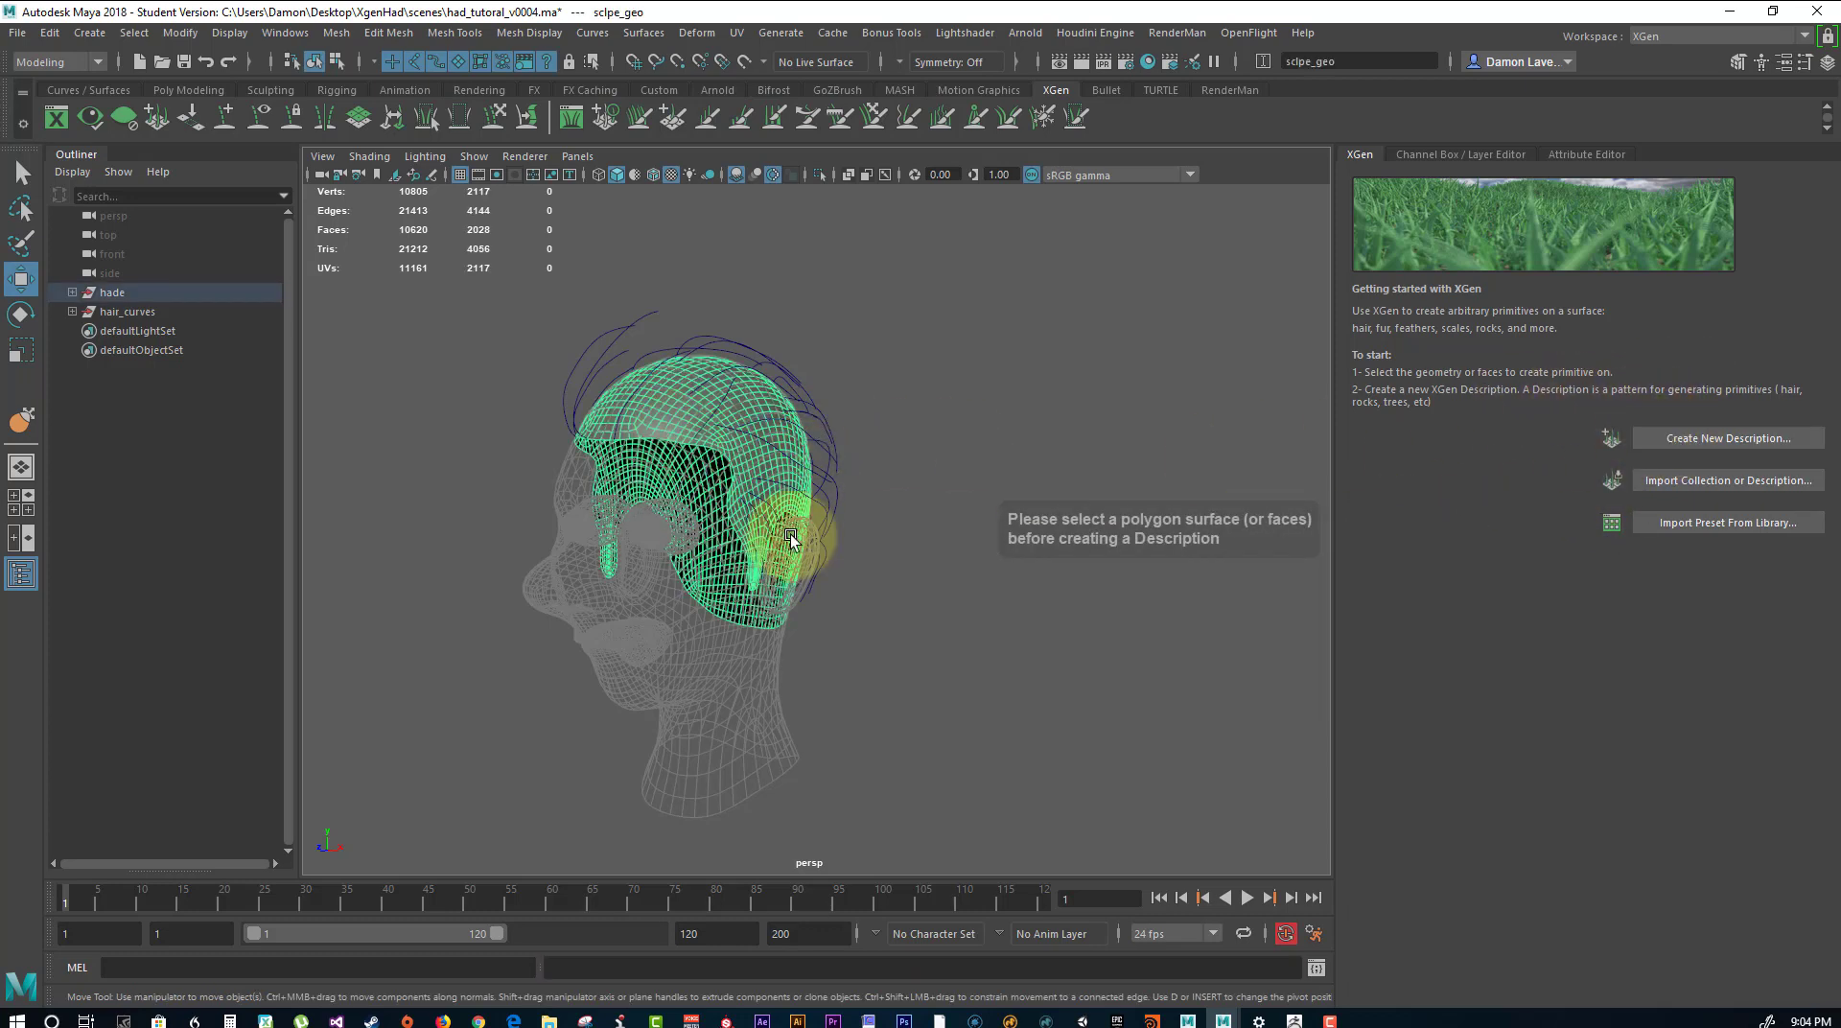
left_click_drag(650, 509, 820, 468, "alt")
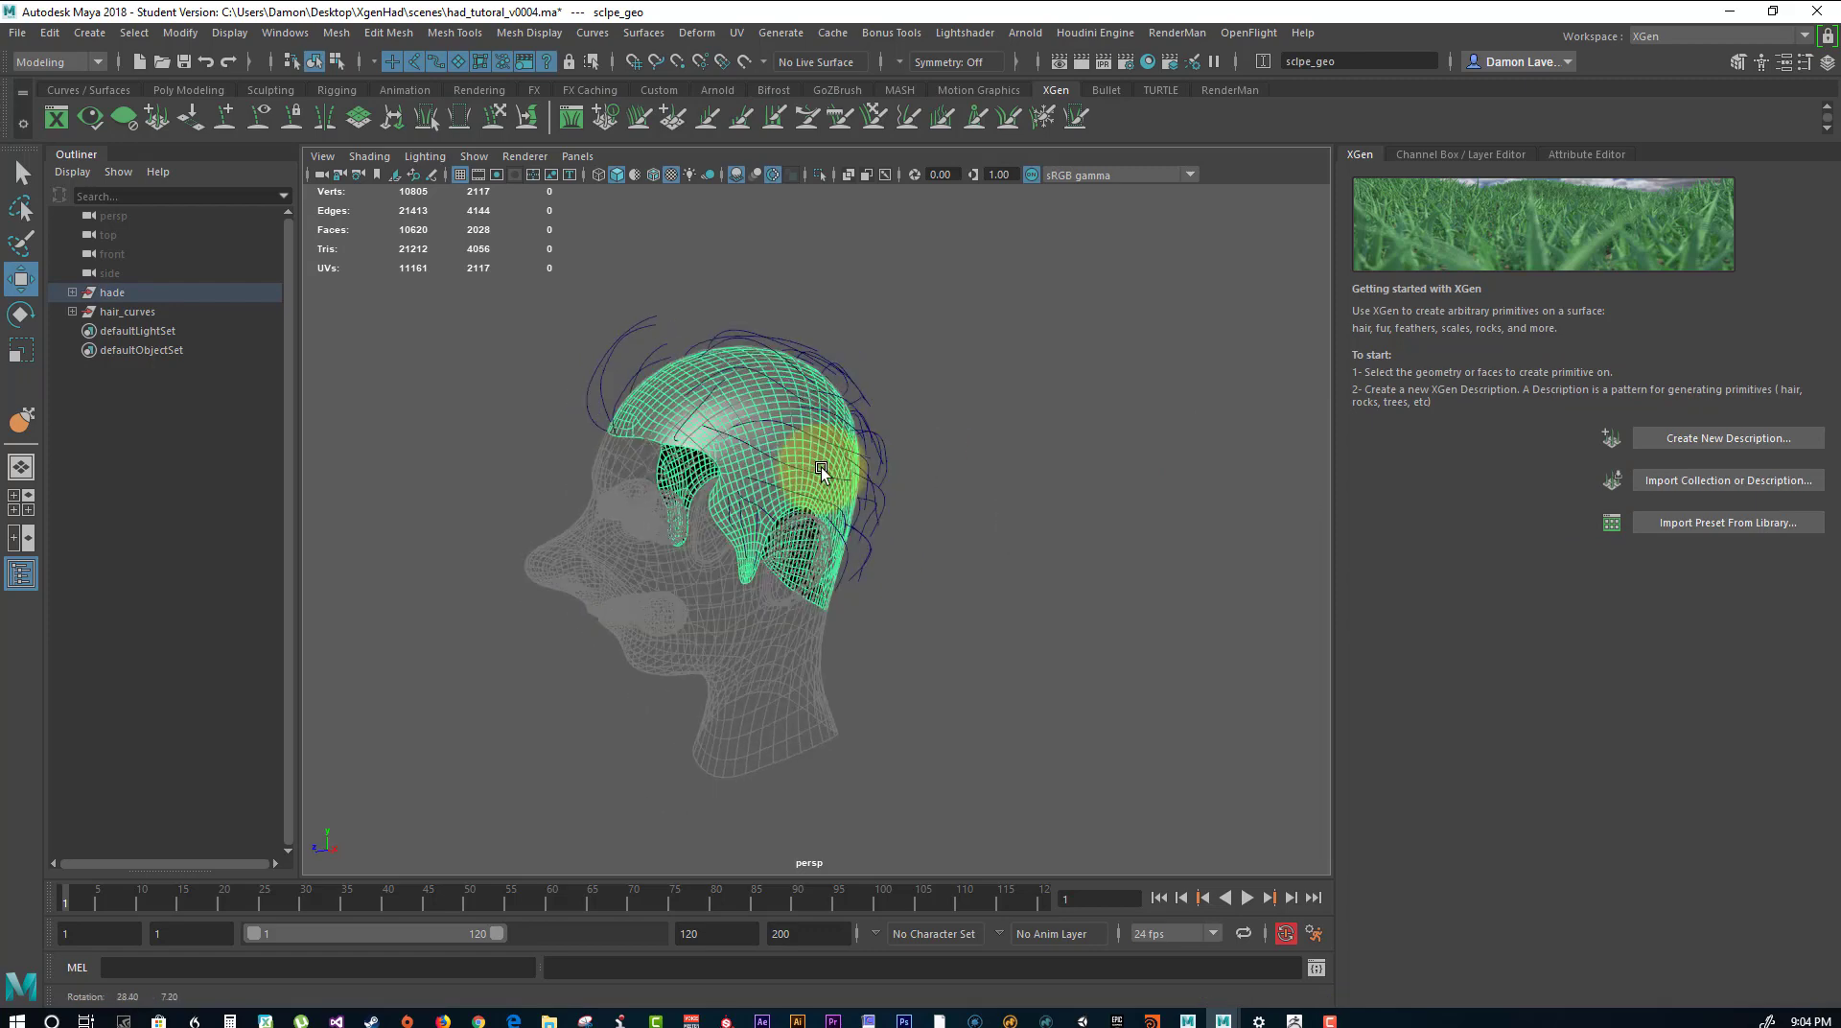
left_click(1649, 438)
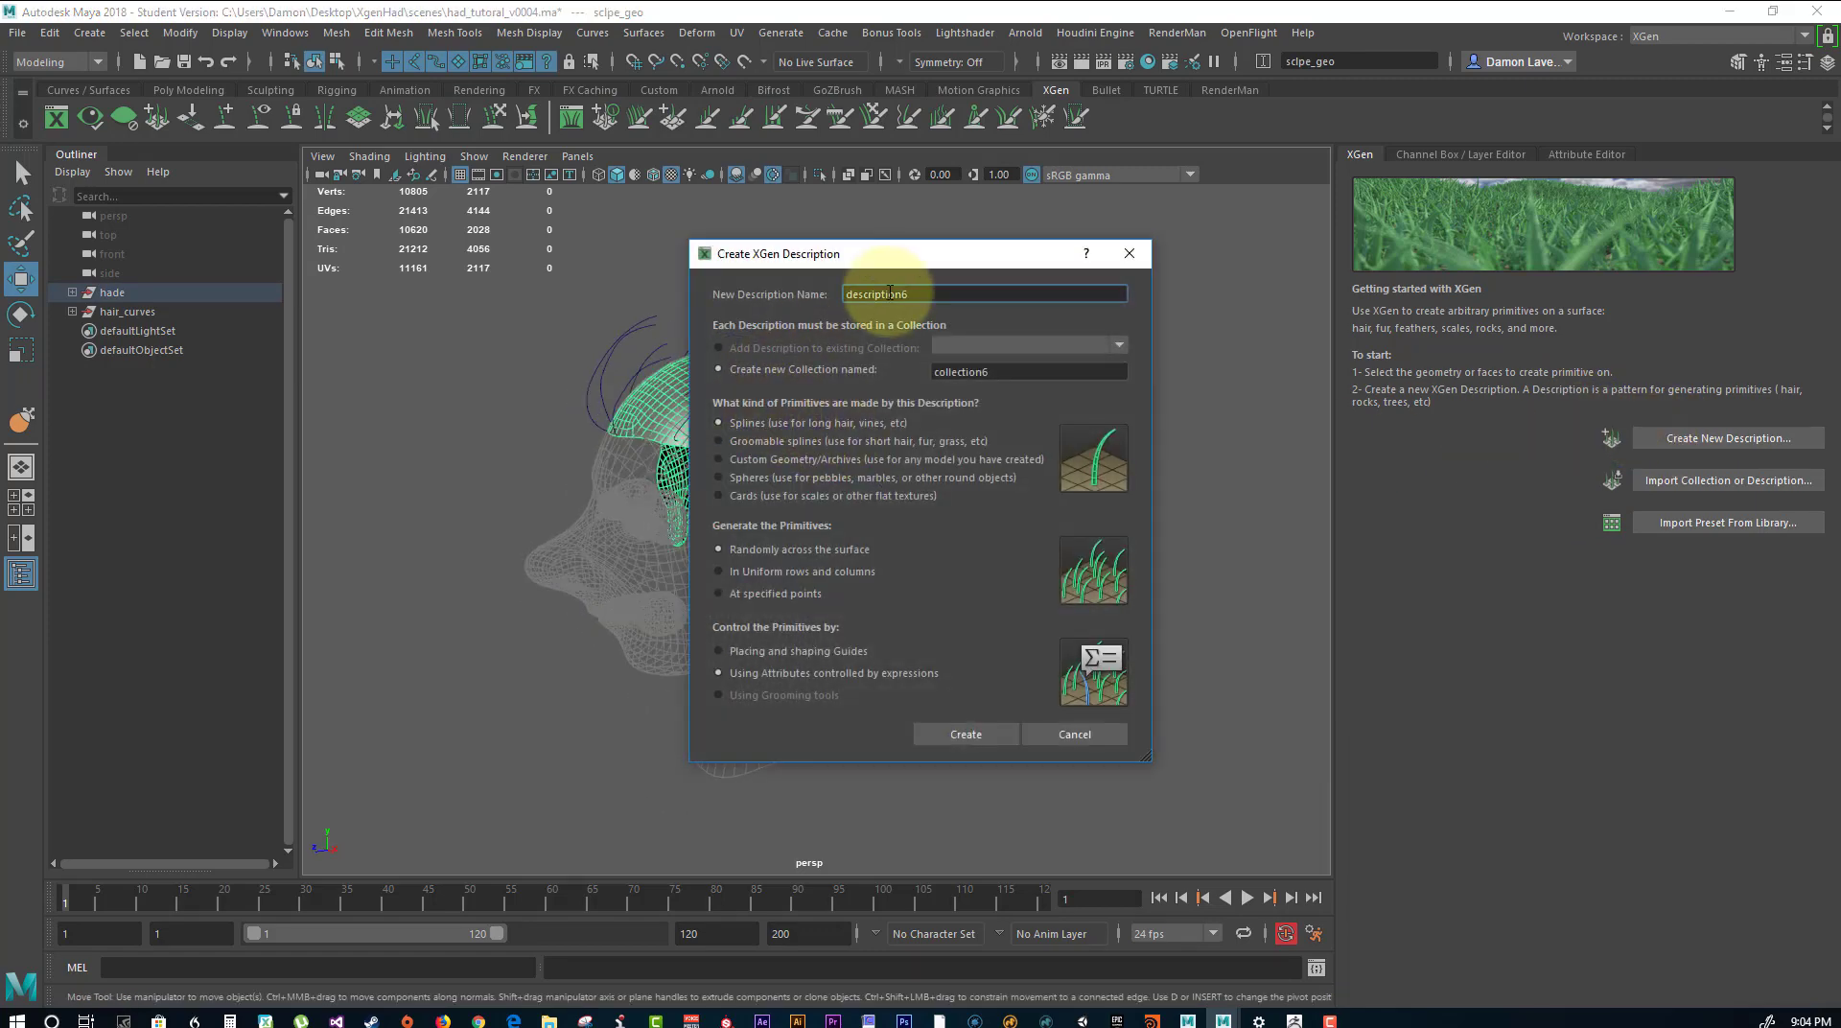
Name the new XGen description Hair and open the new collection's name for editing.
left_click_drag(953, 295, 700, 296)
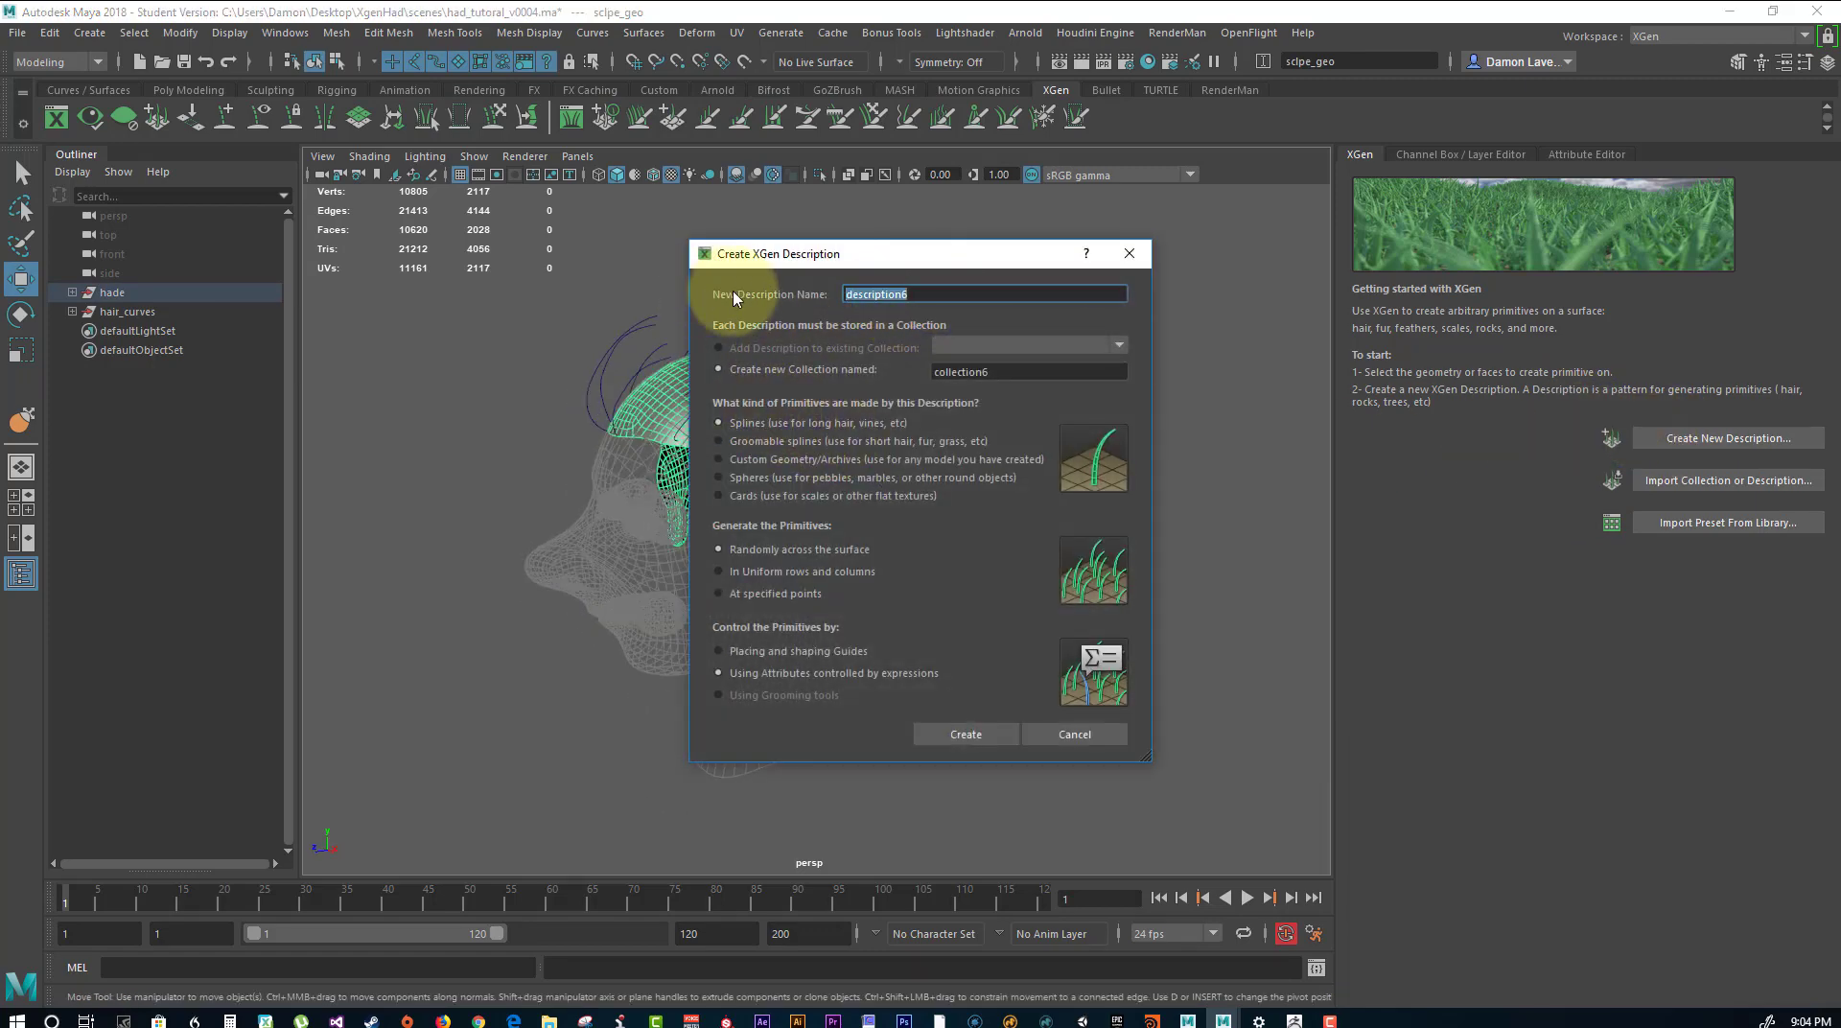
type("Hair")
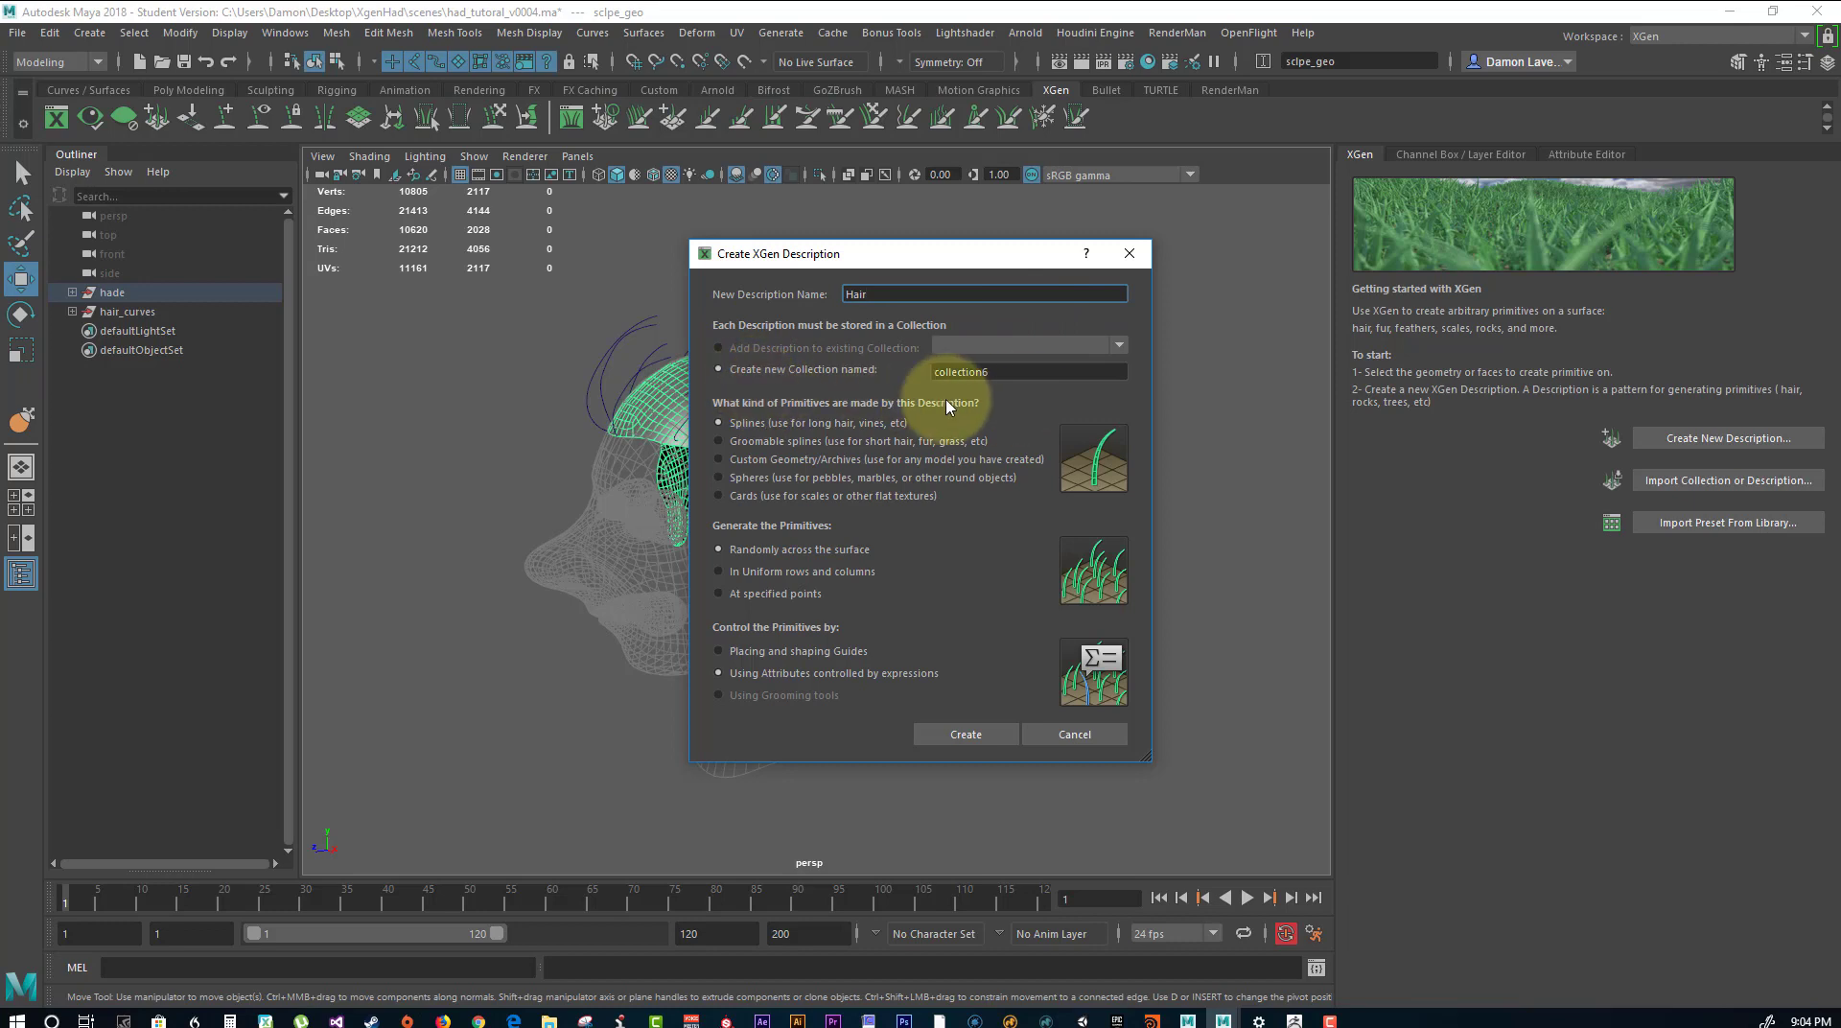
left_click(1008, 372)
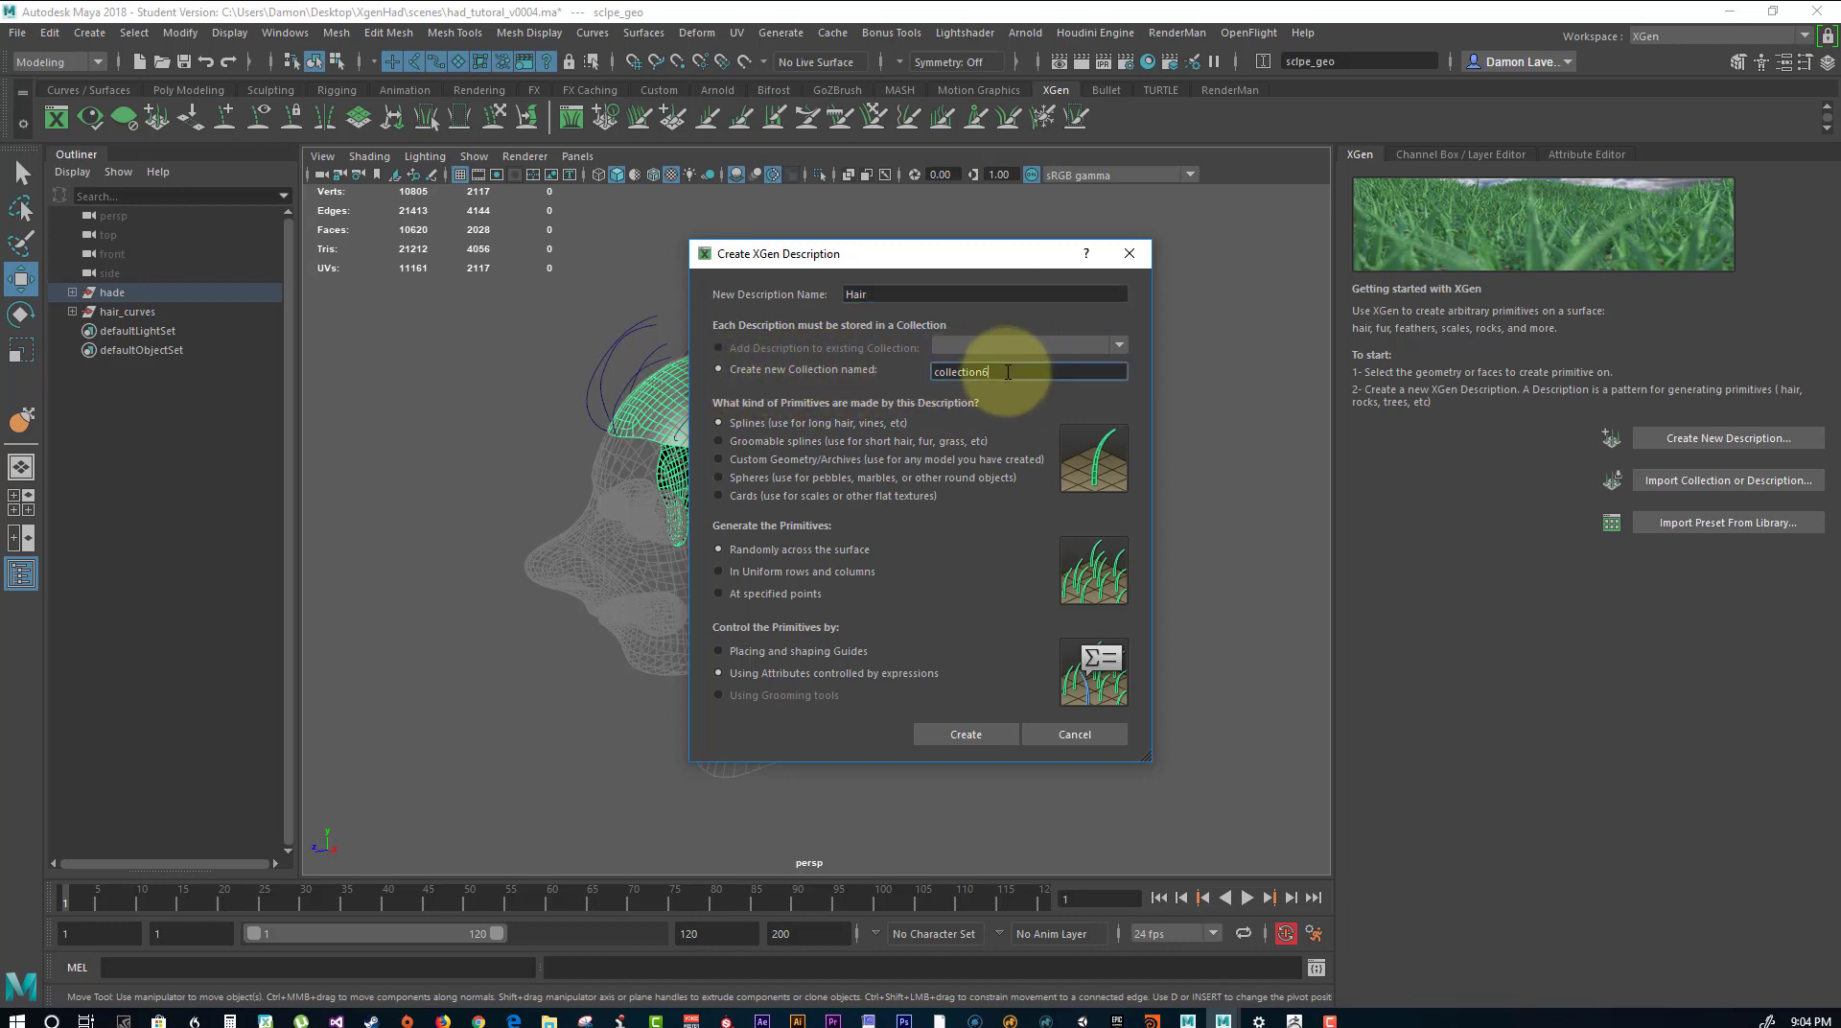
double_click(1008, 372)
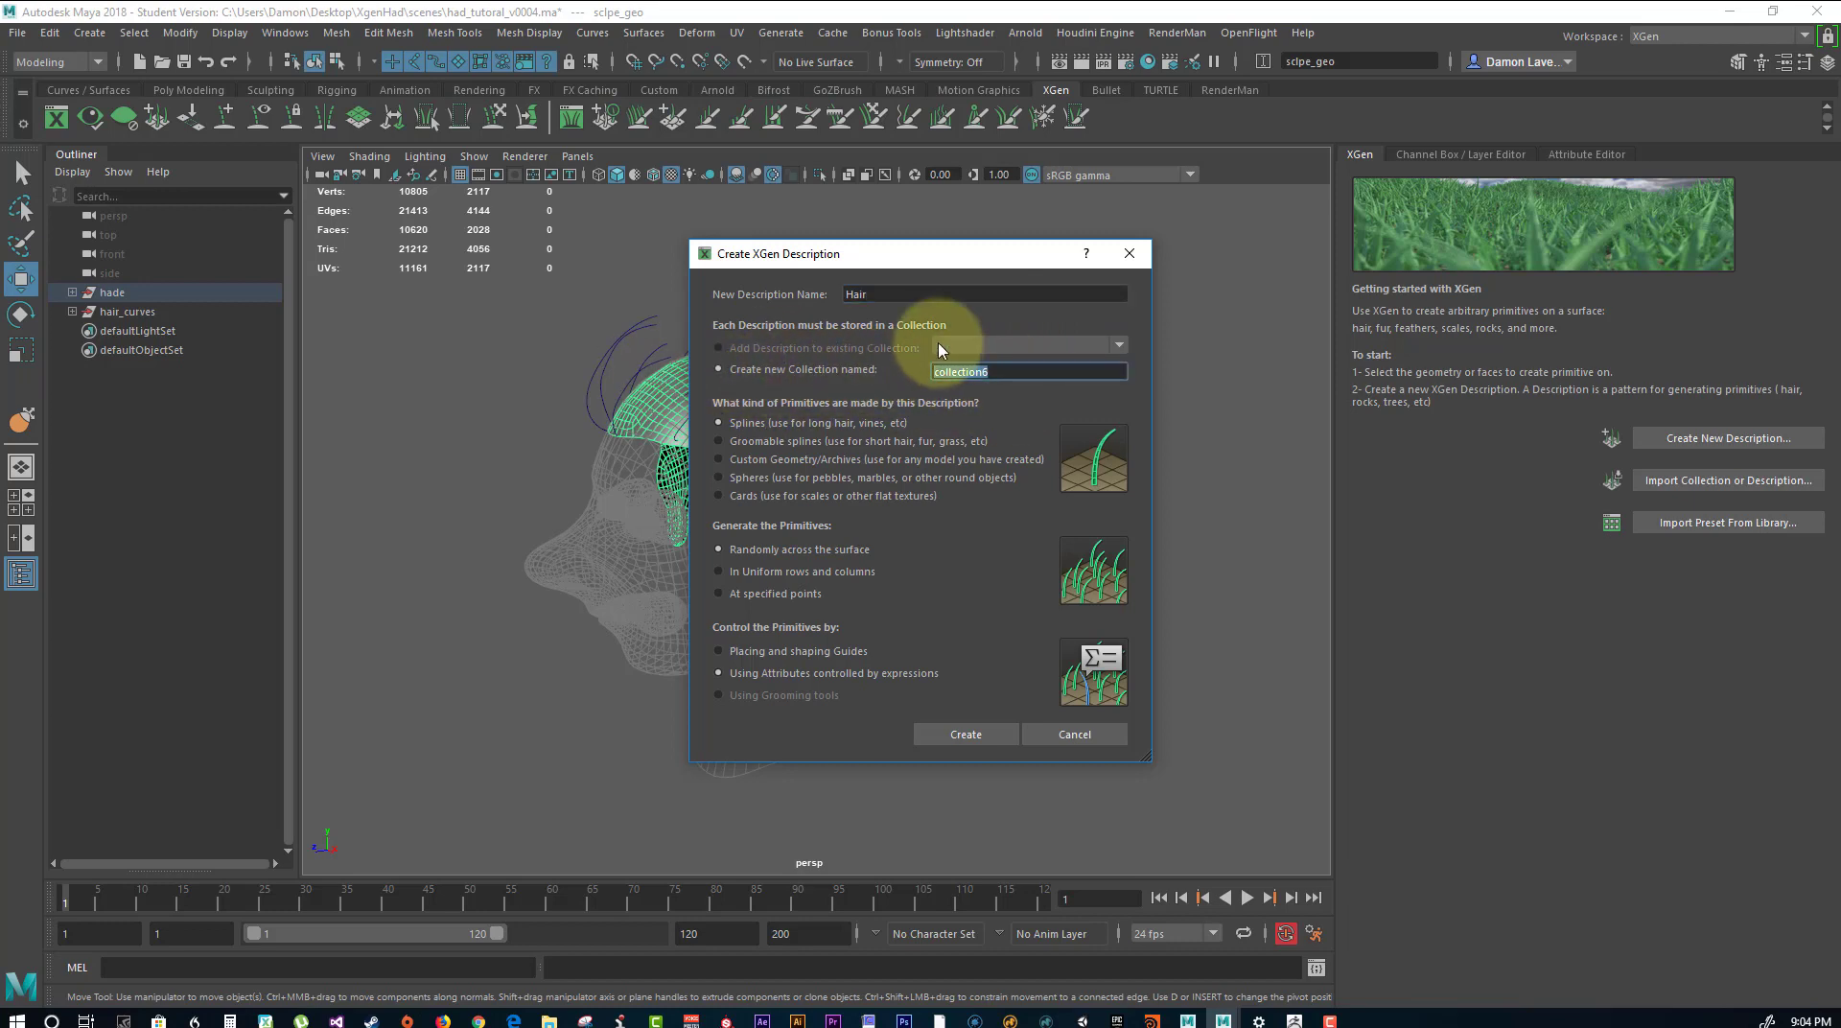
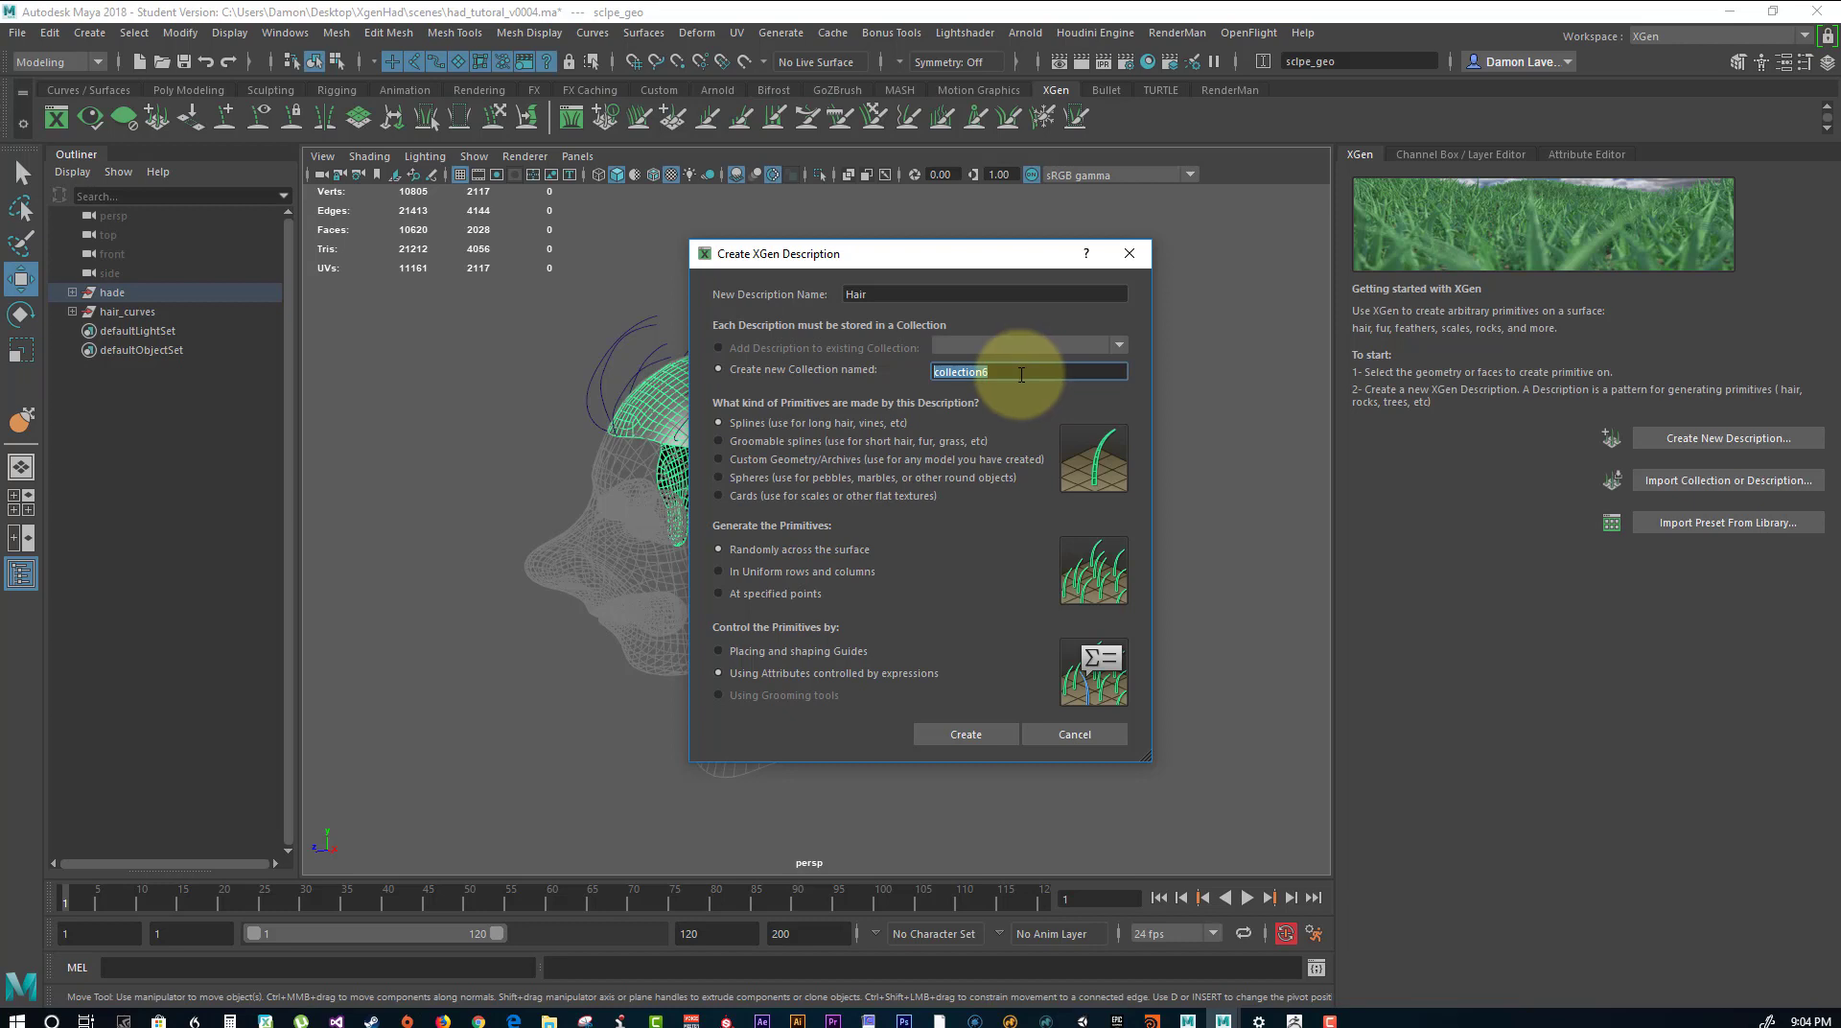
Name the new collection collection_hair and create the Hair description with the default spline settings.
key("Home")
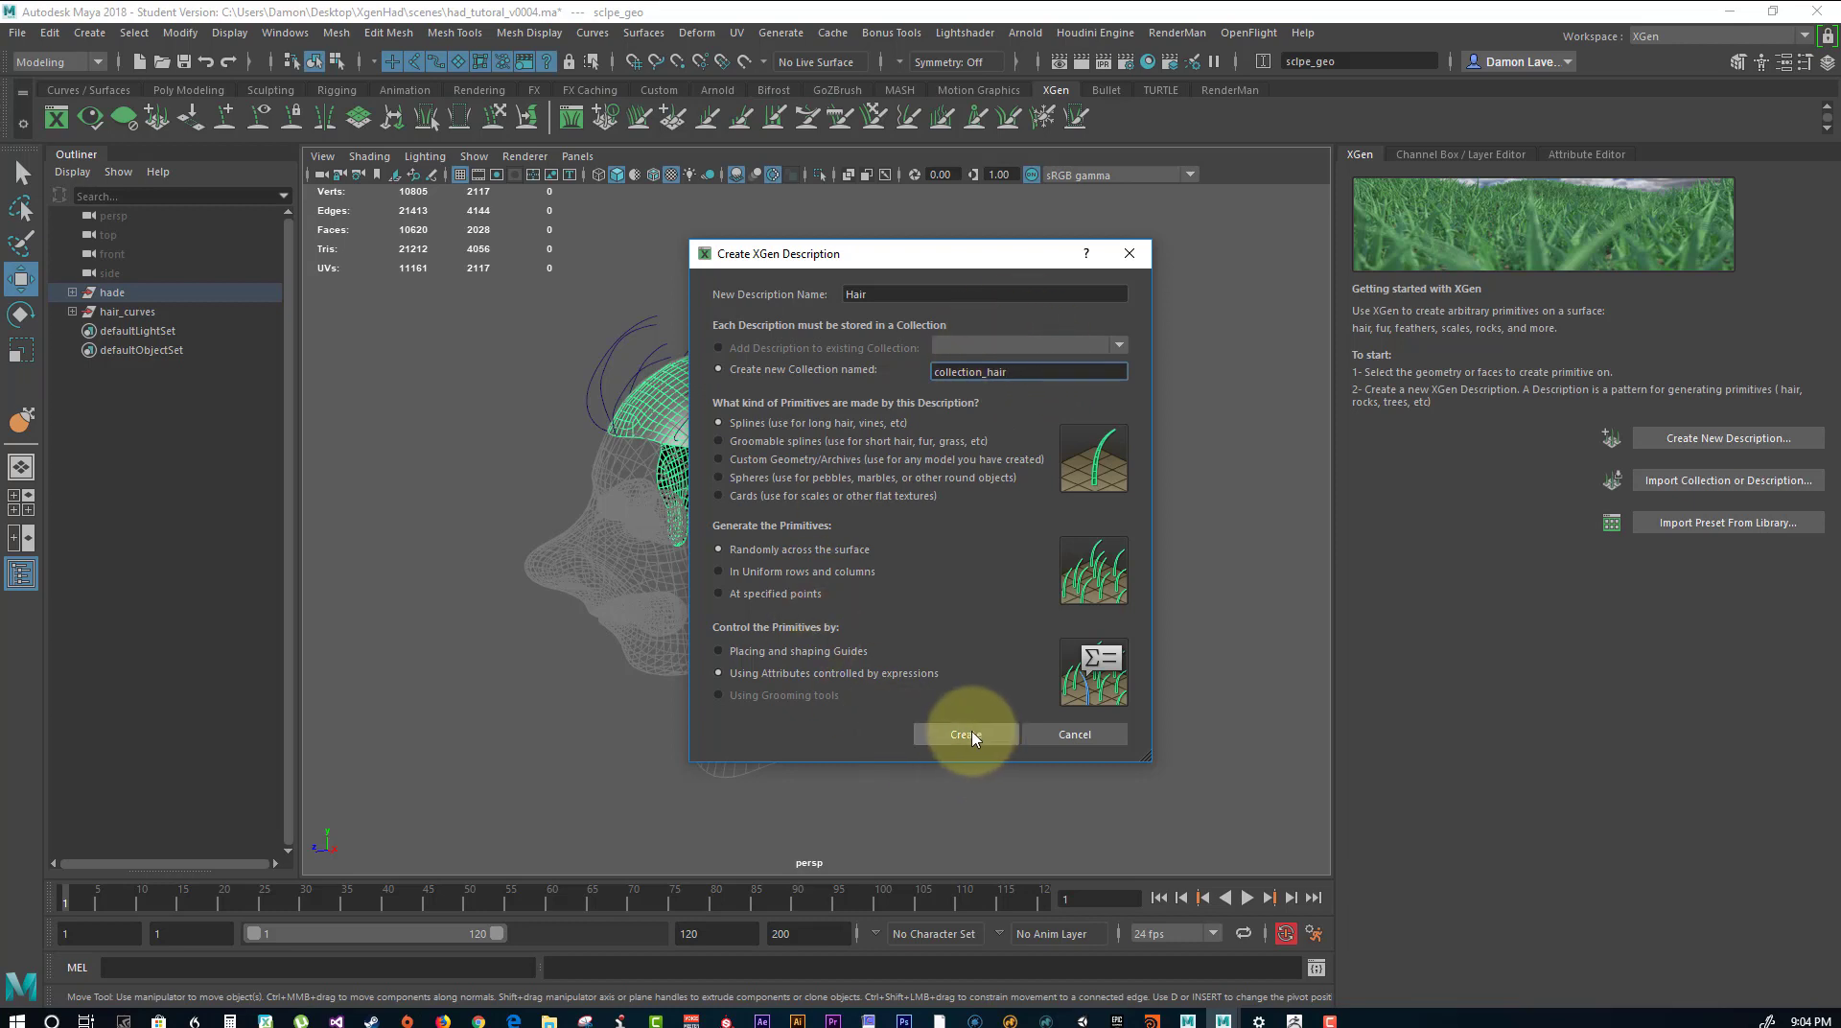
key("Return")
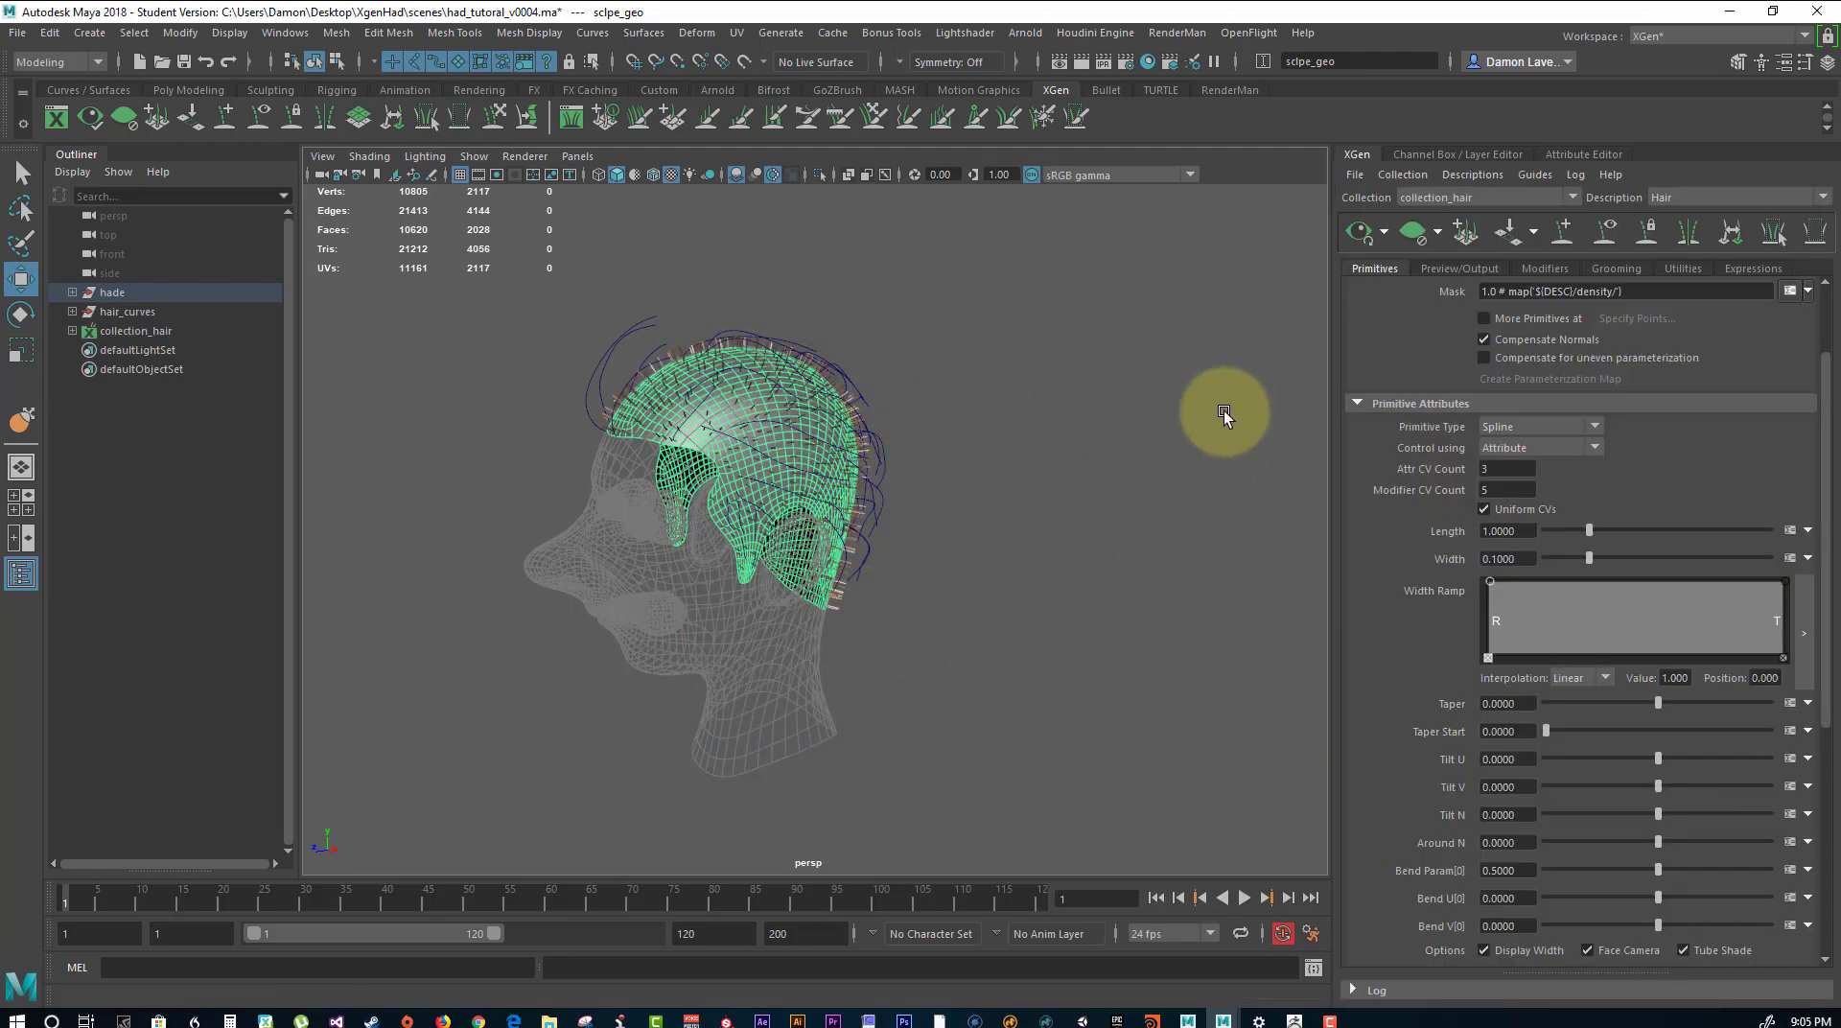
Set the Hair description's spline primitives to be controlled using Guides instead of attributes.
scroll(1762, 552, "down", 4)
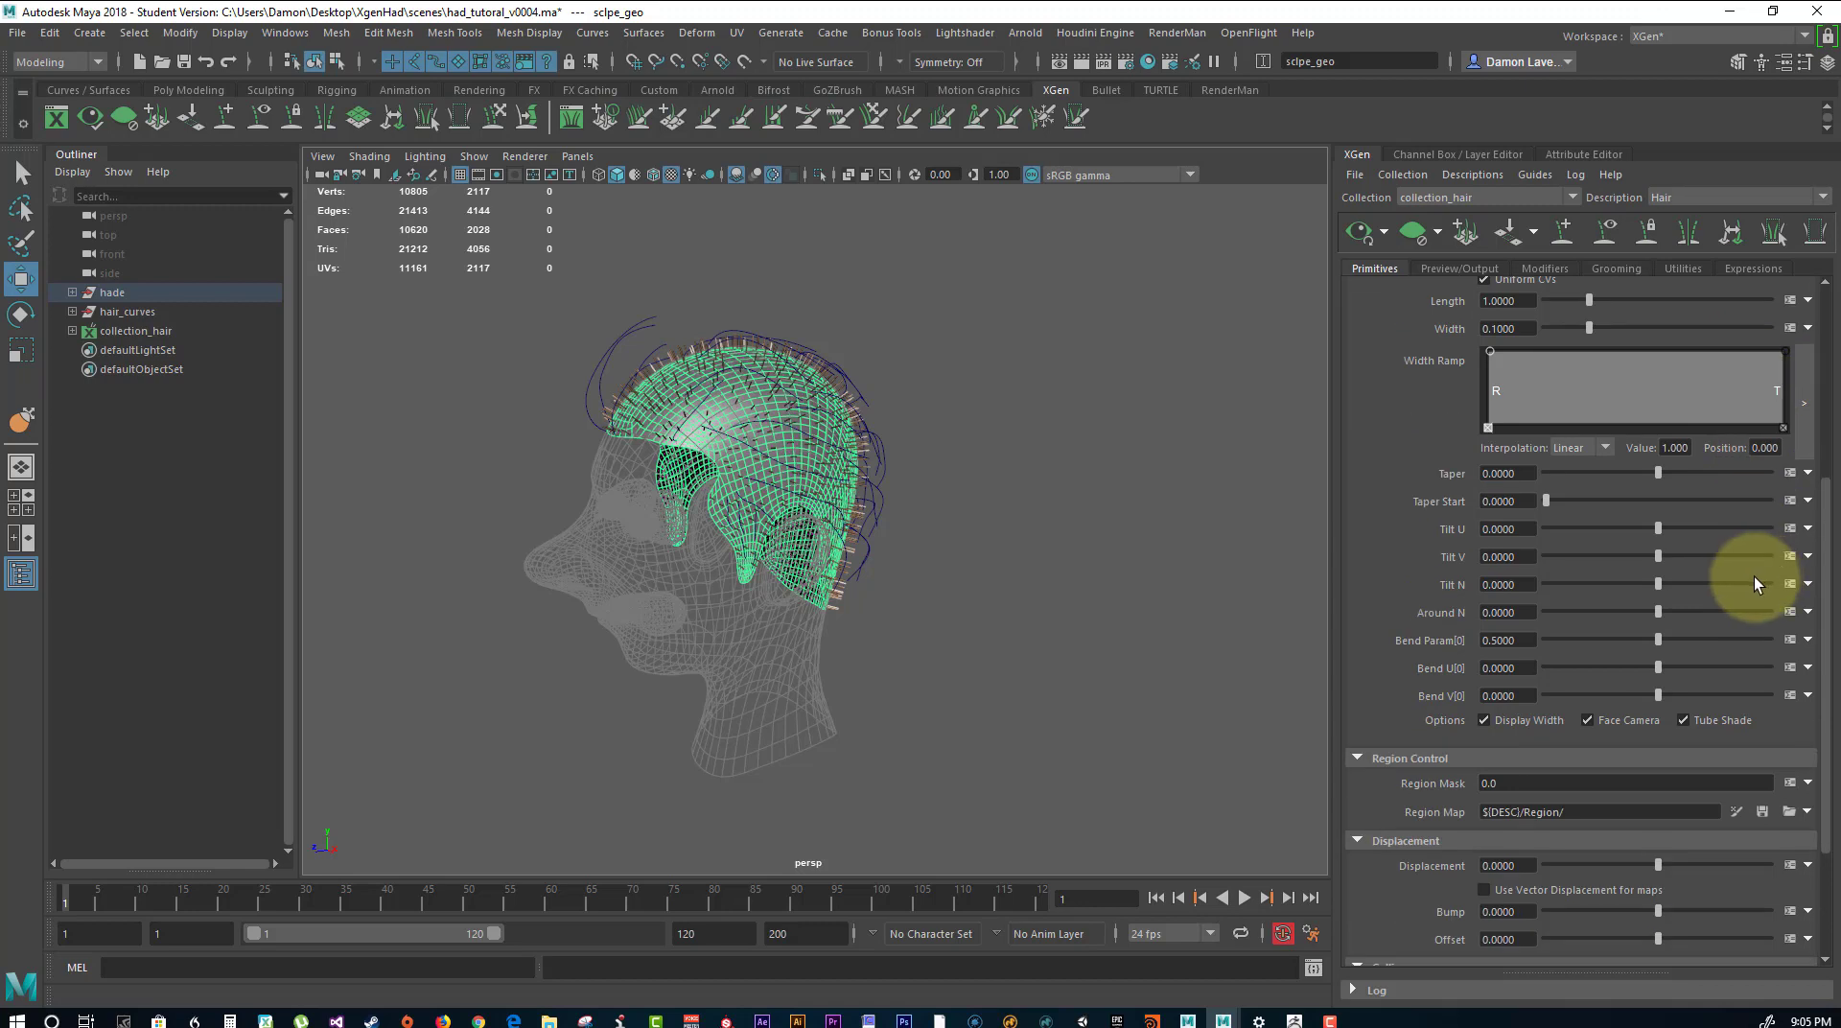
scroll(1753, 575, "up", 5)
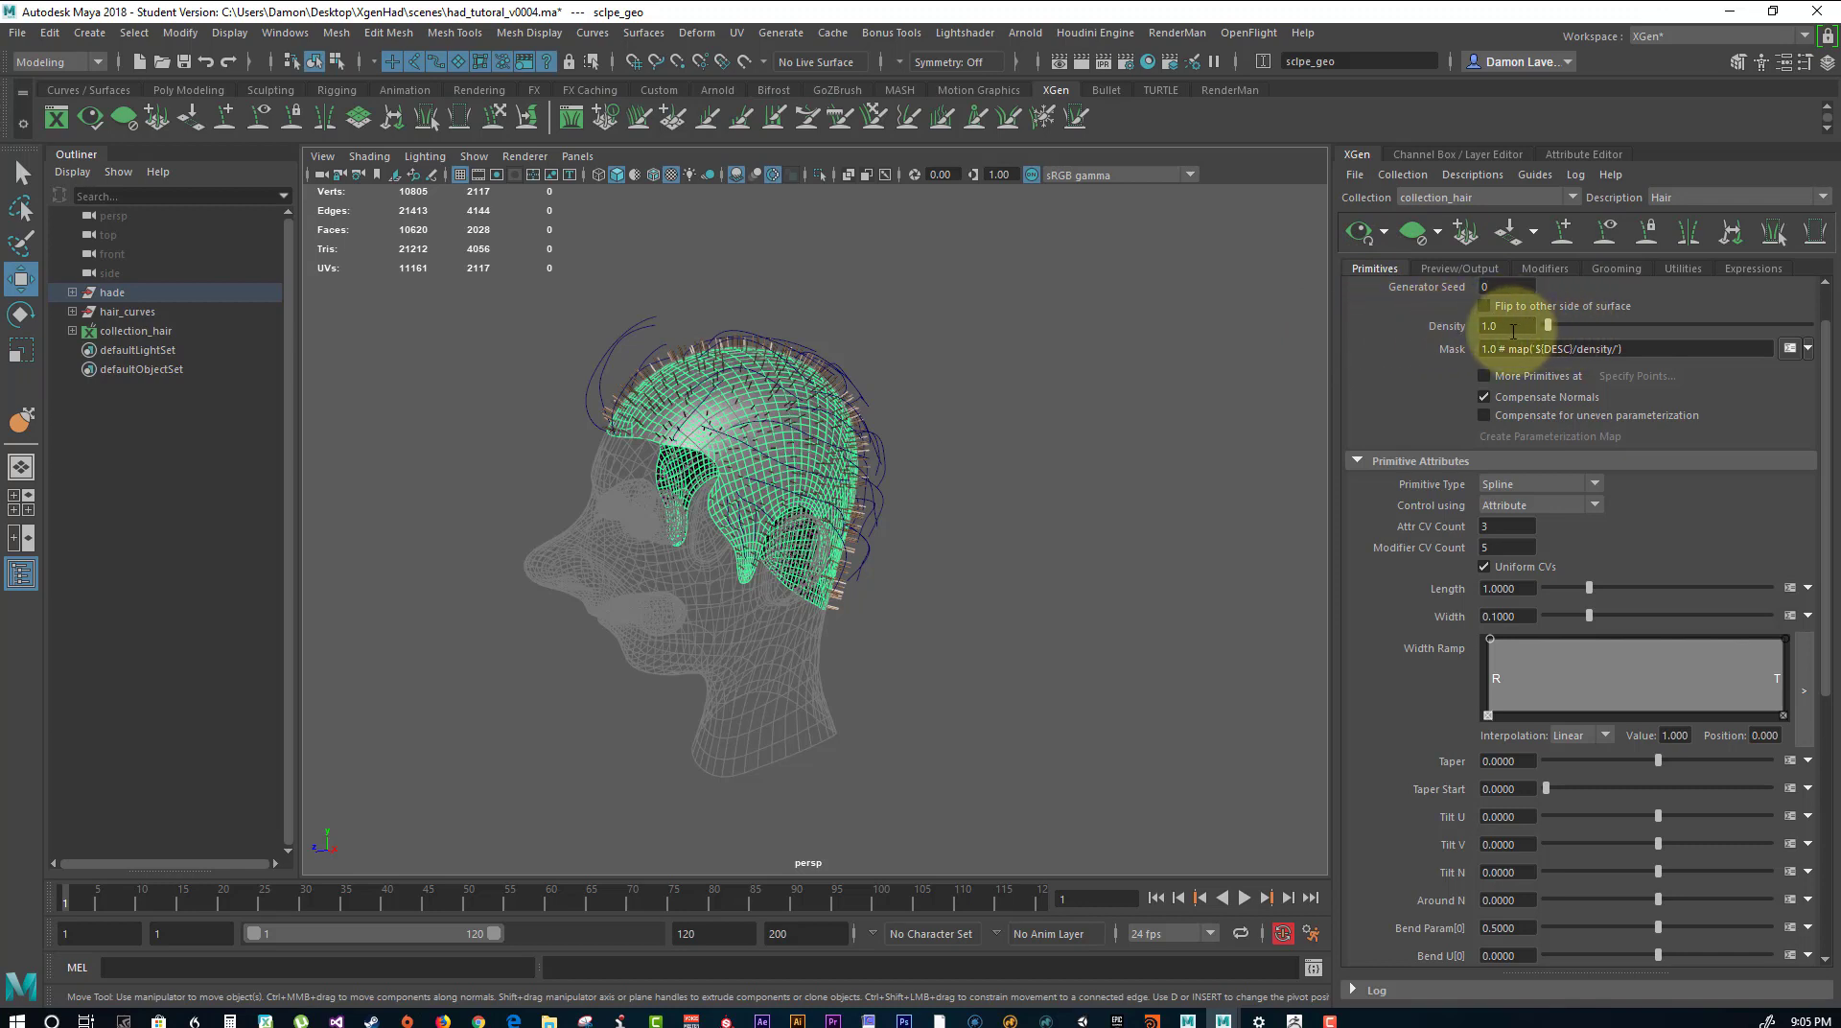
left_click_drag(1510, 329, 1412, 331)
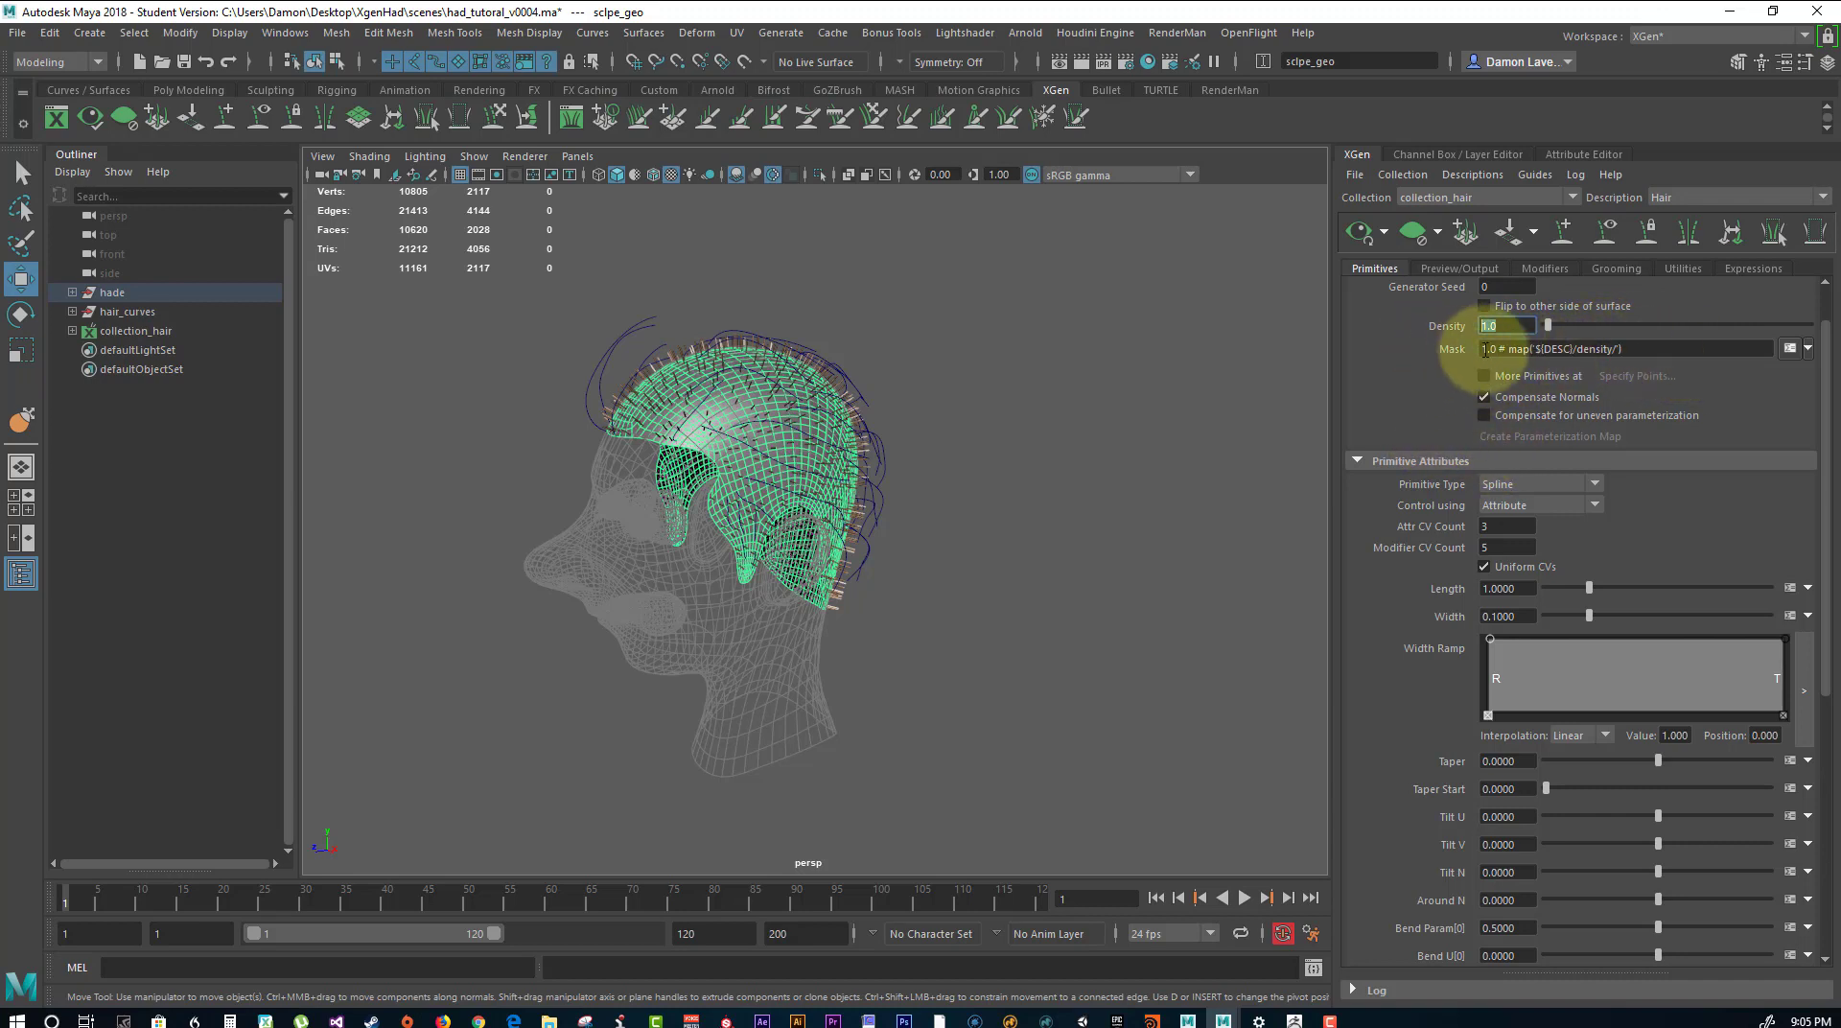
scroll(1471, 363, "down", 3)
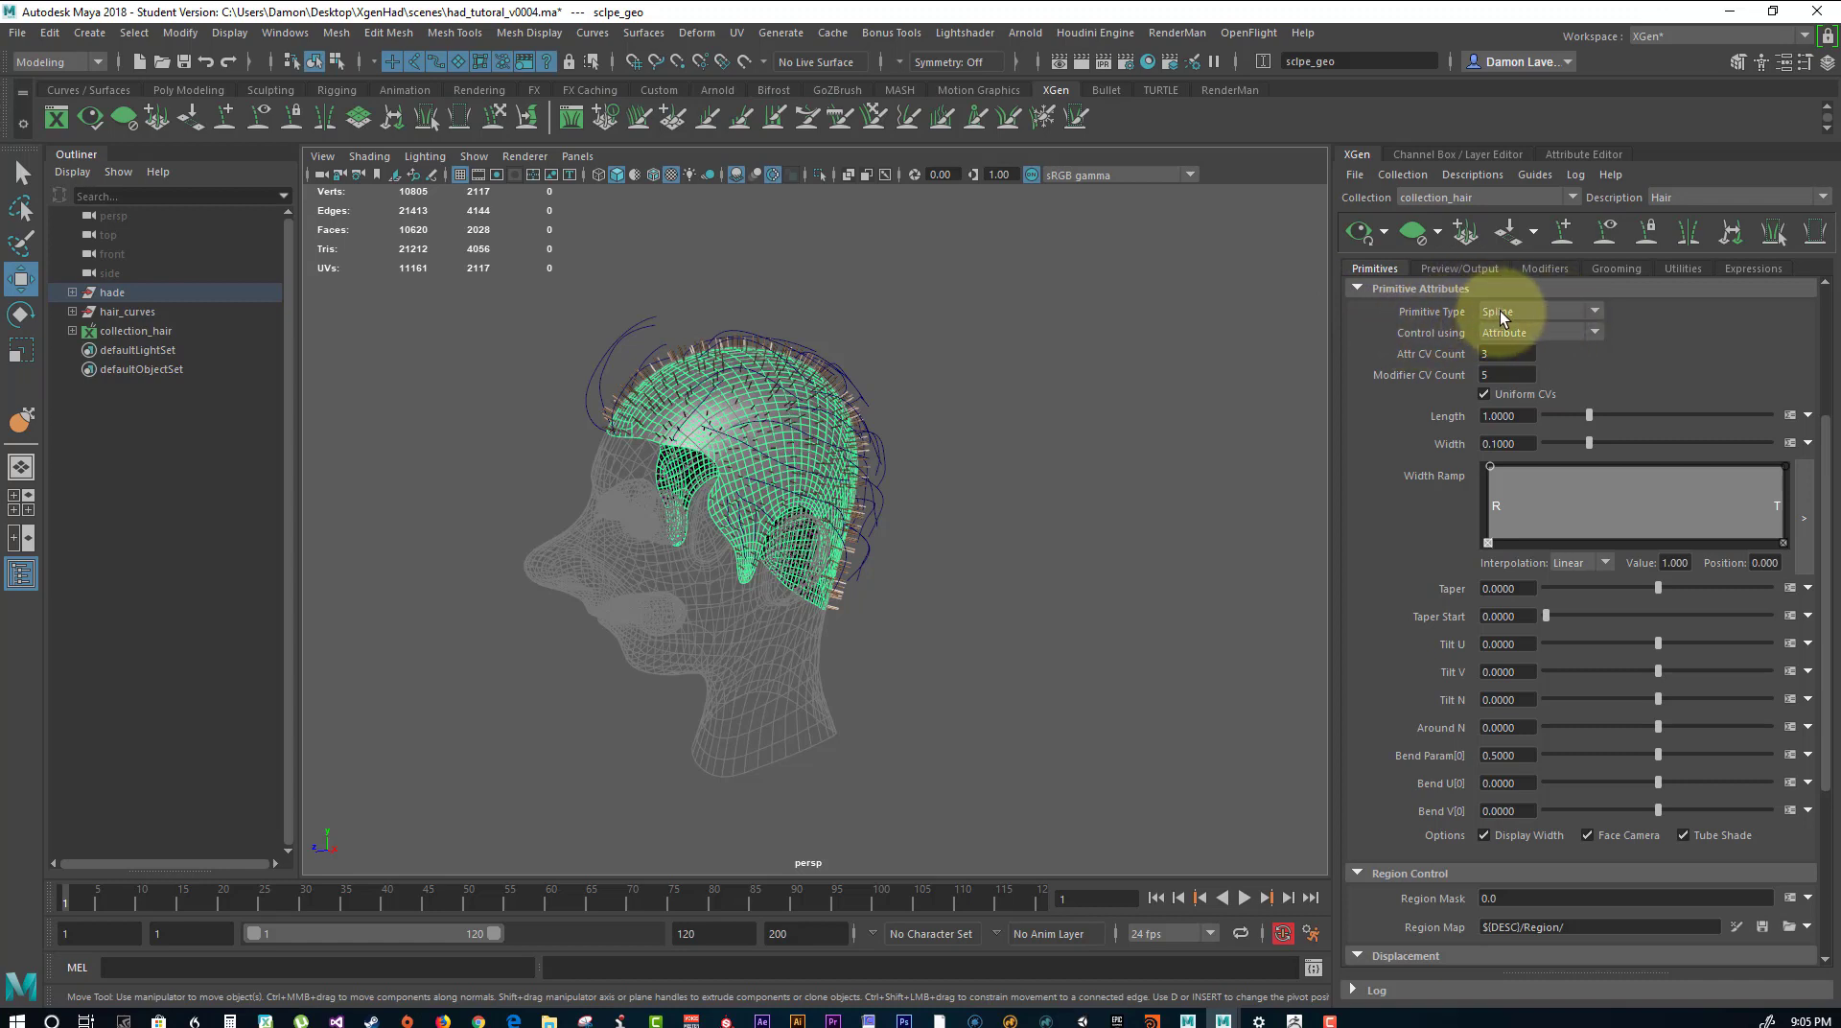
left_click(1550, 335)
left_click(1526, 362)
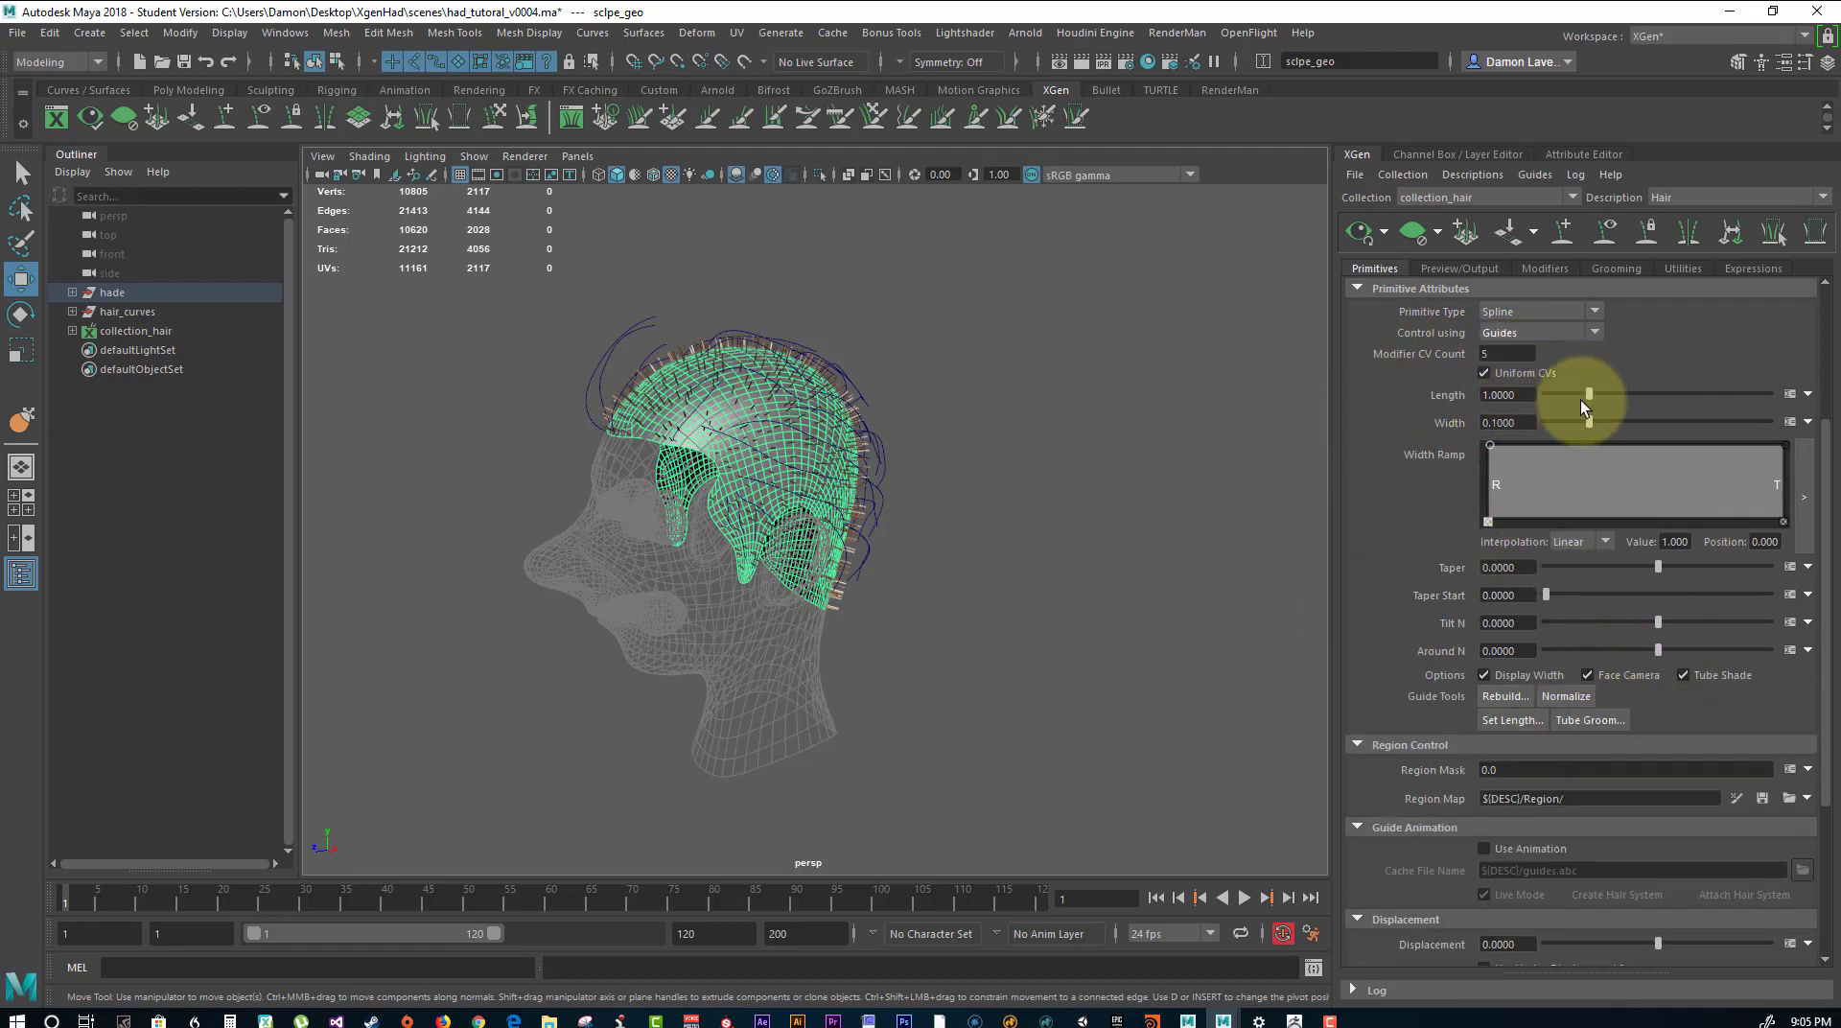
left_click_drag(1590, 395, 1588, 394)
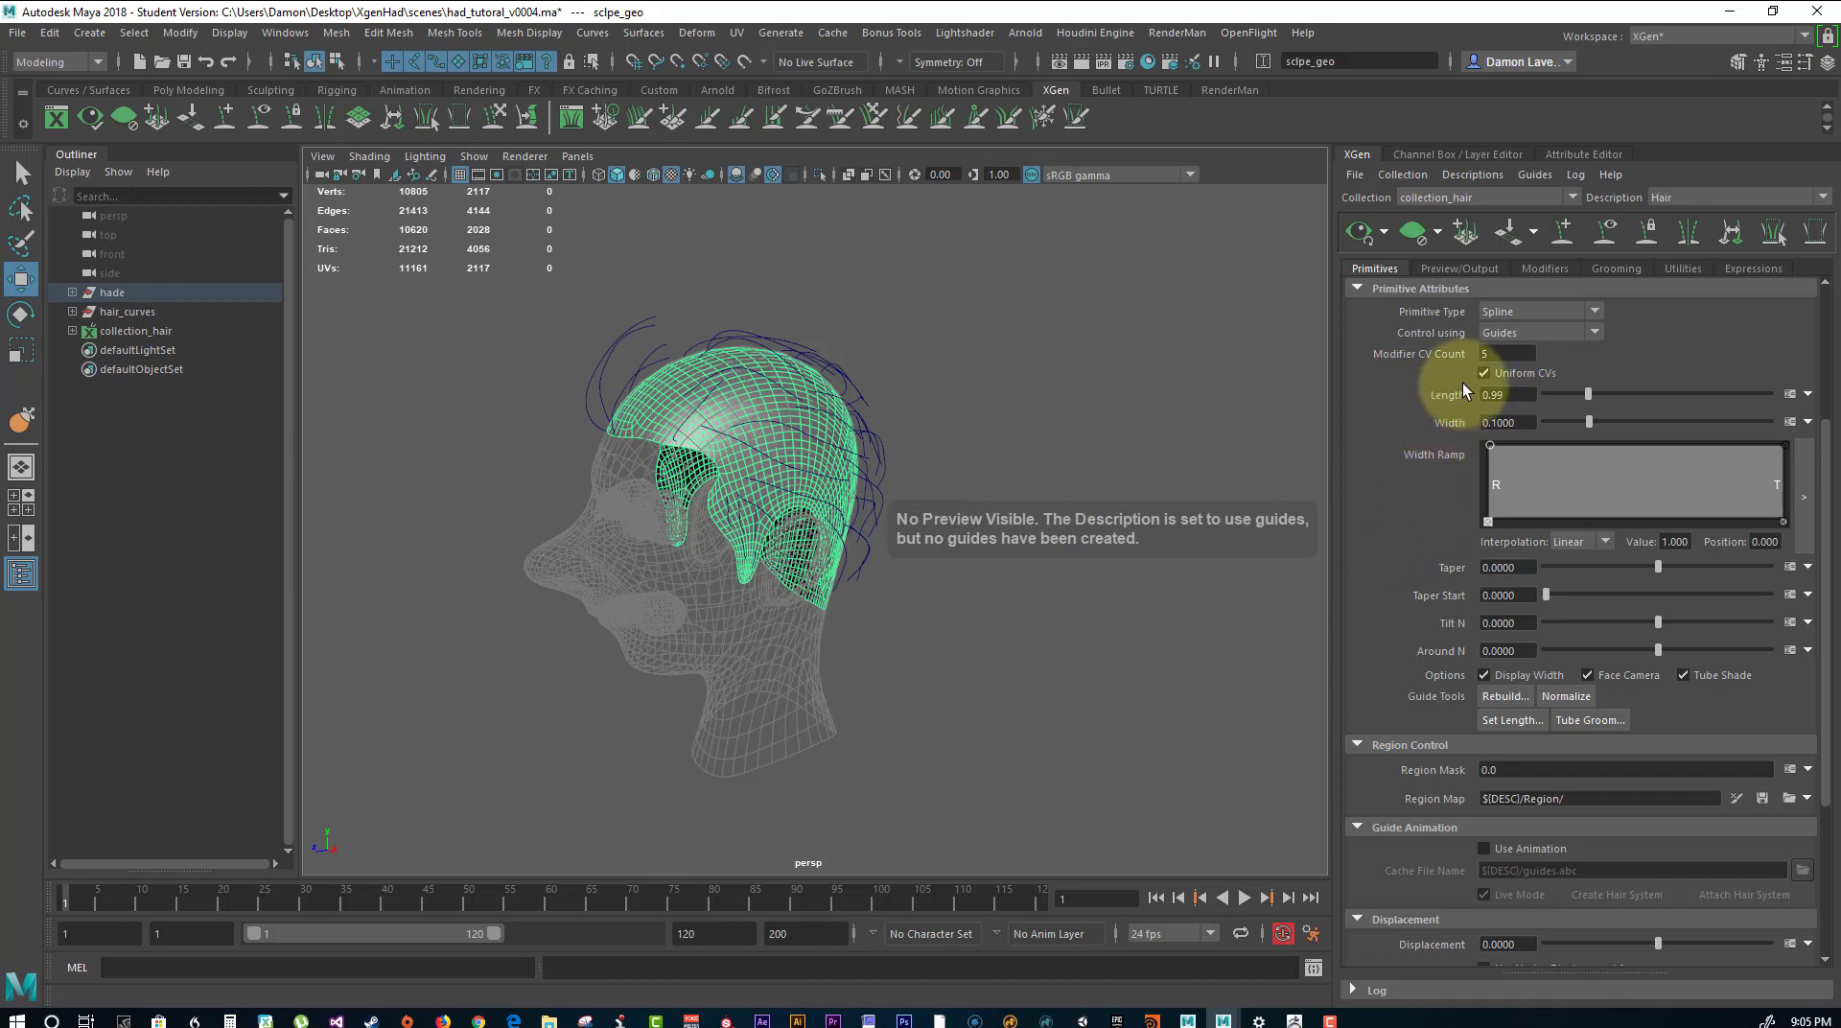
key("ctrl+z")
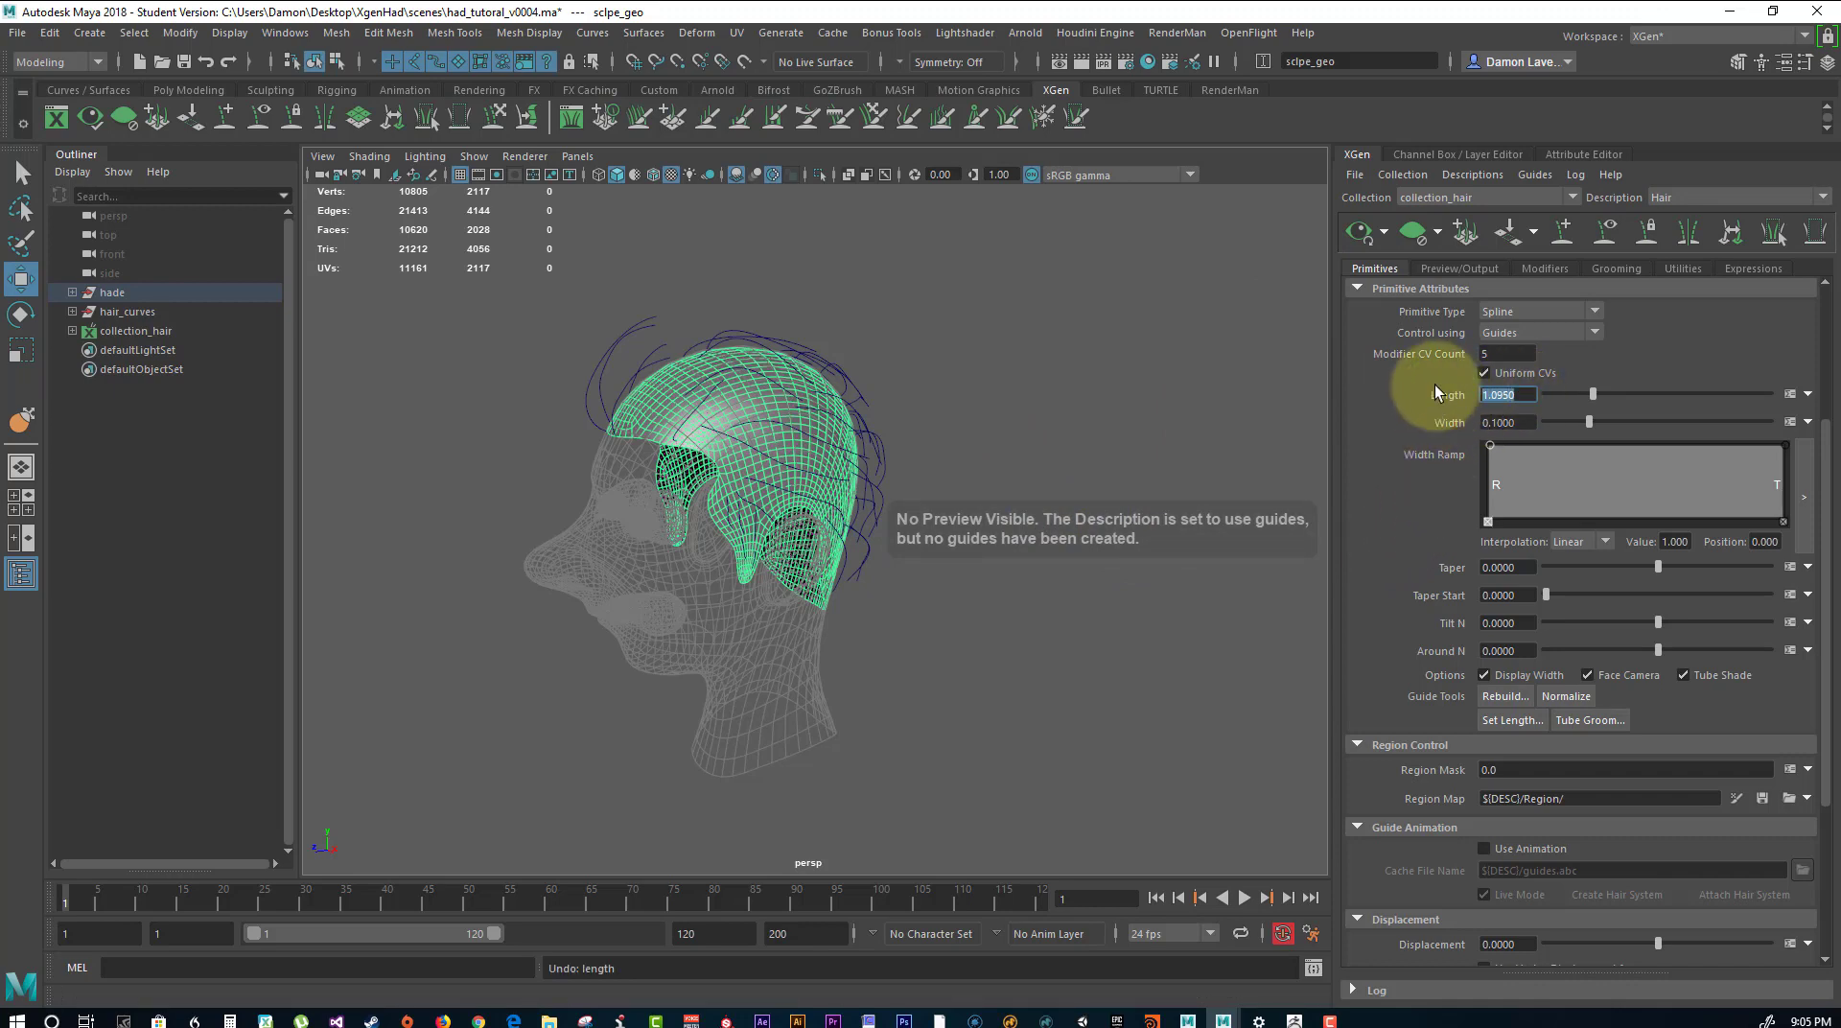
type("1.0")
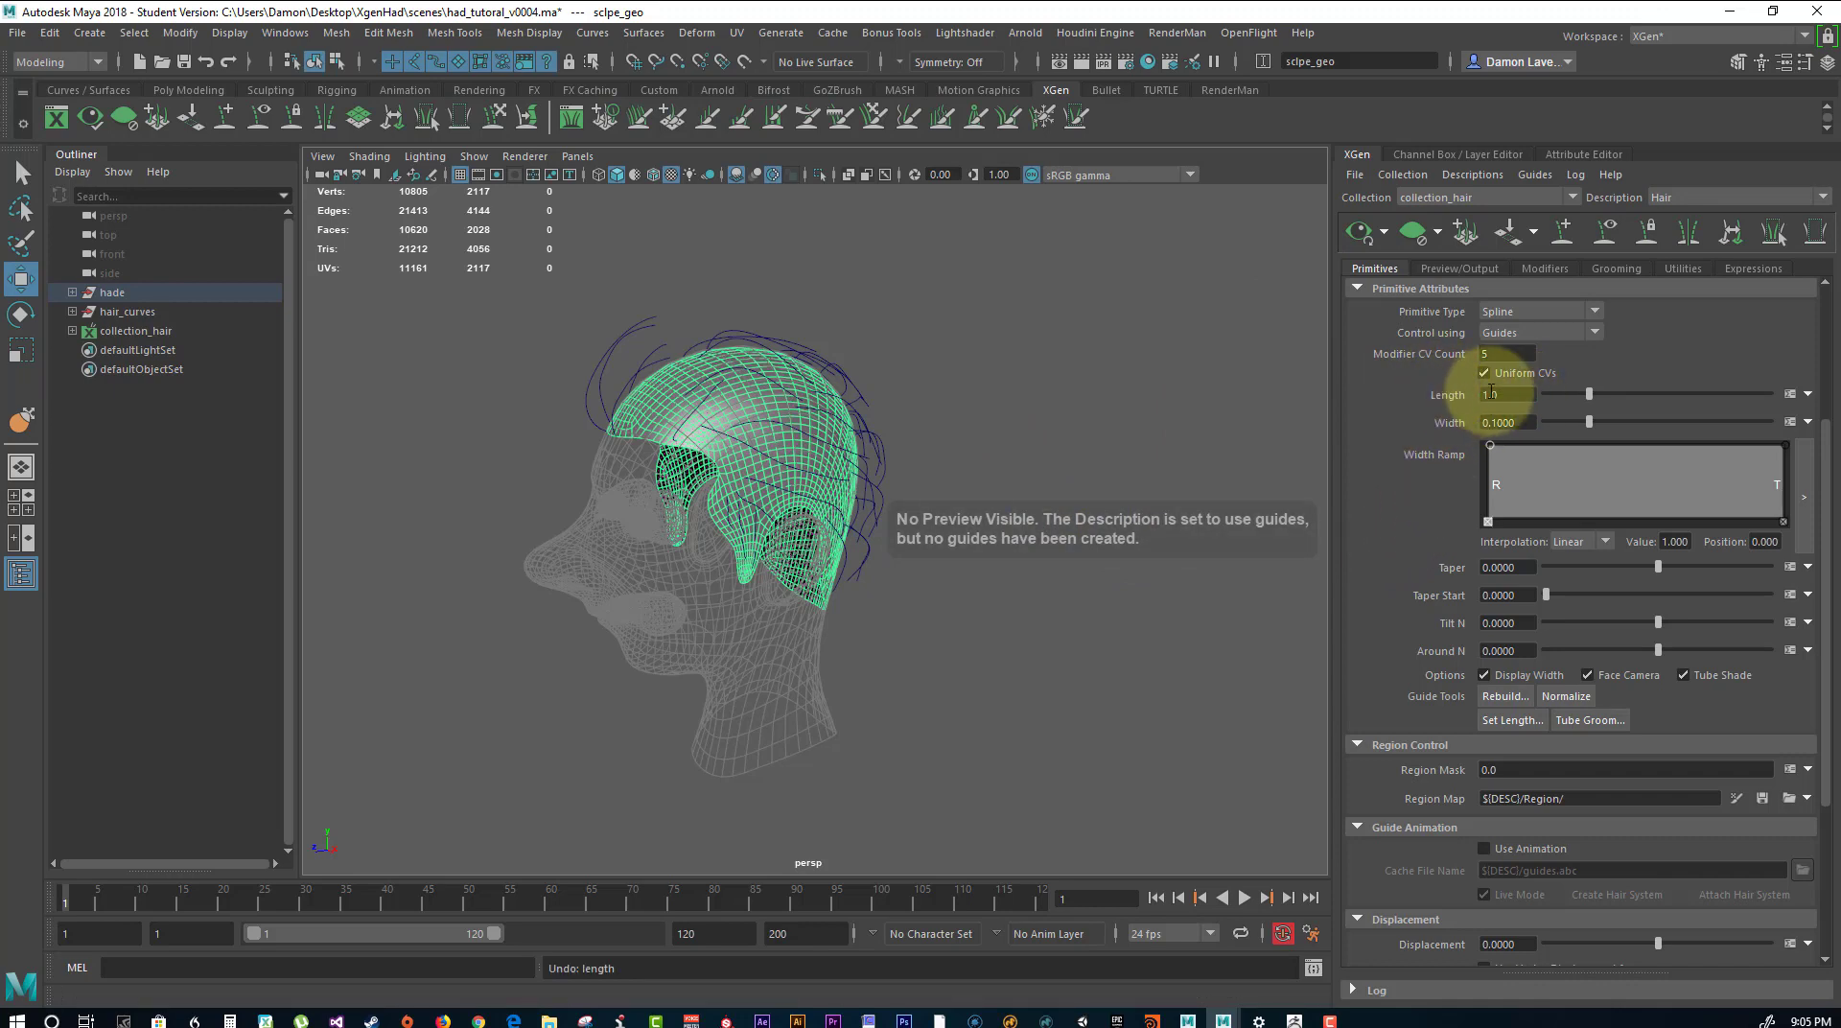
key("Return")
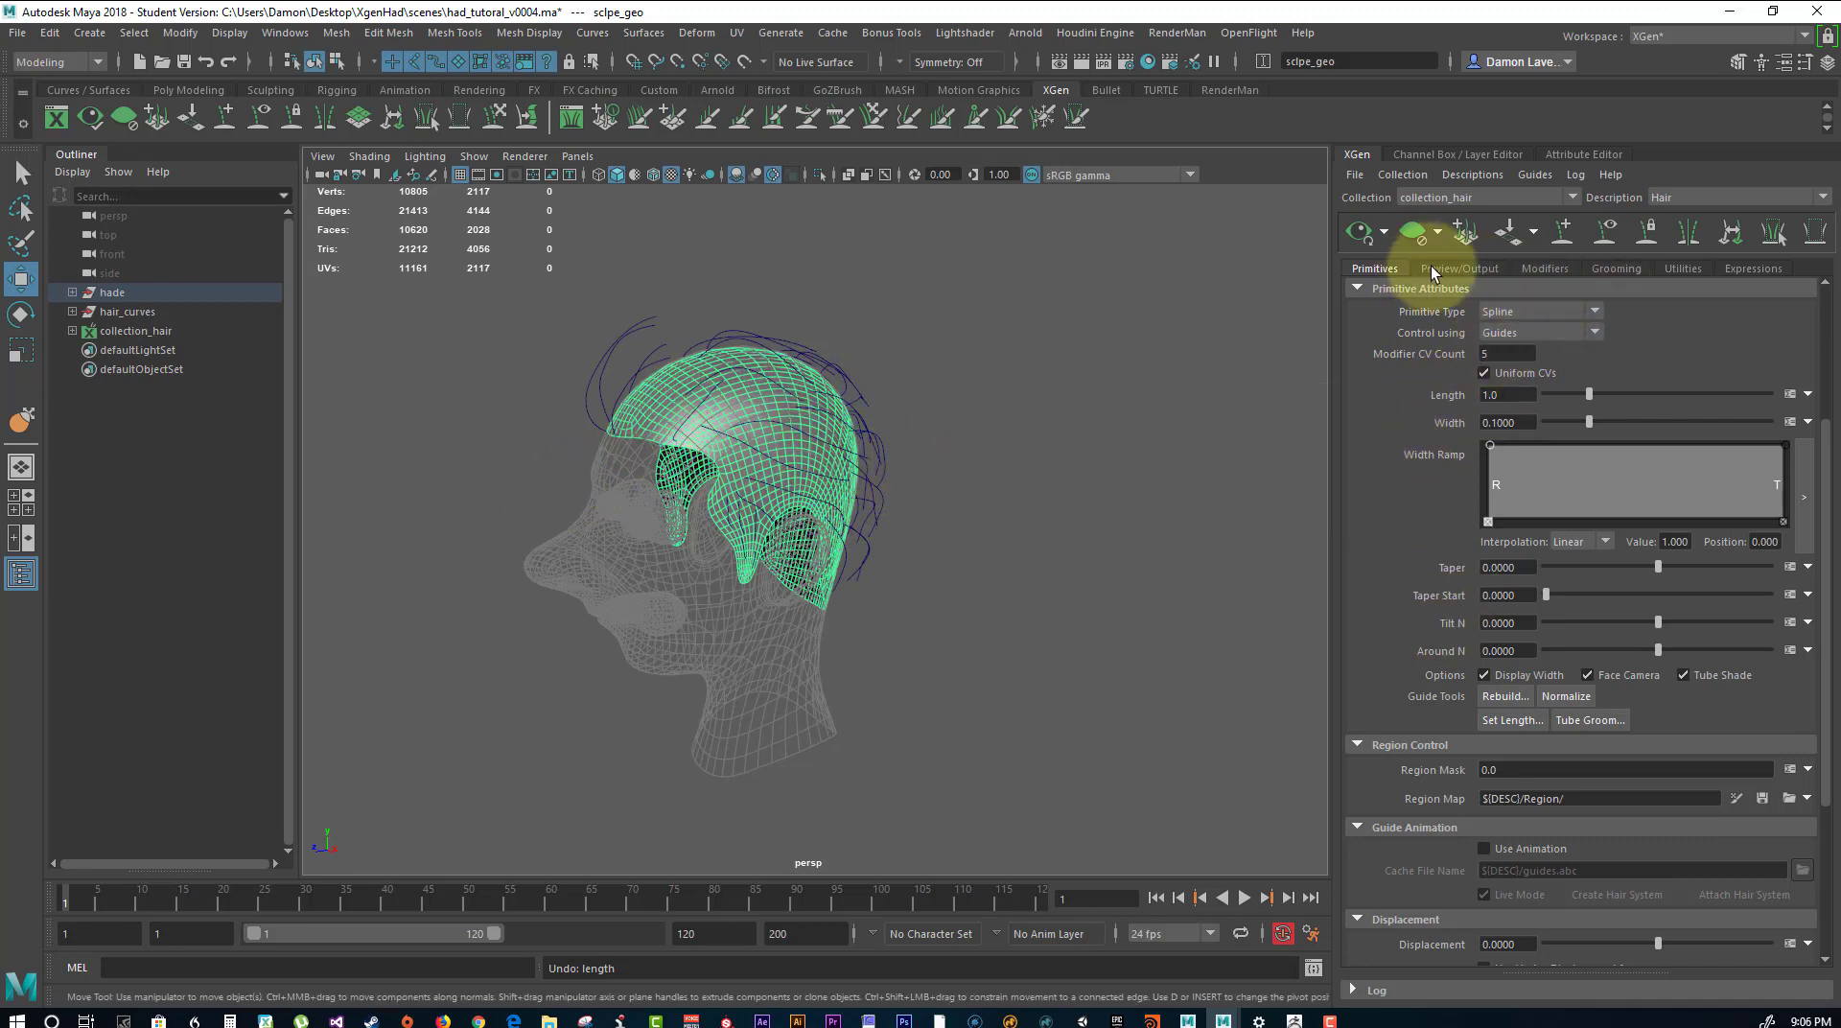
Open the Curves To Guides utility for the Hair description and turn off its Delete Curves option.
left_click_drag(849, 412, 939, 375, "alt")
right_click_drag(938, 374, 1176, 426, "alt")
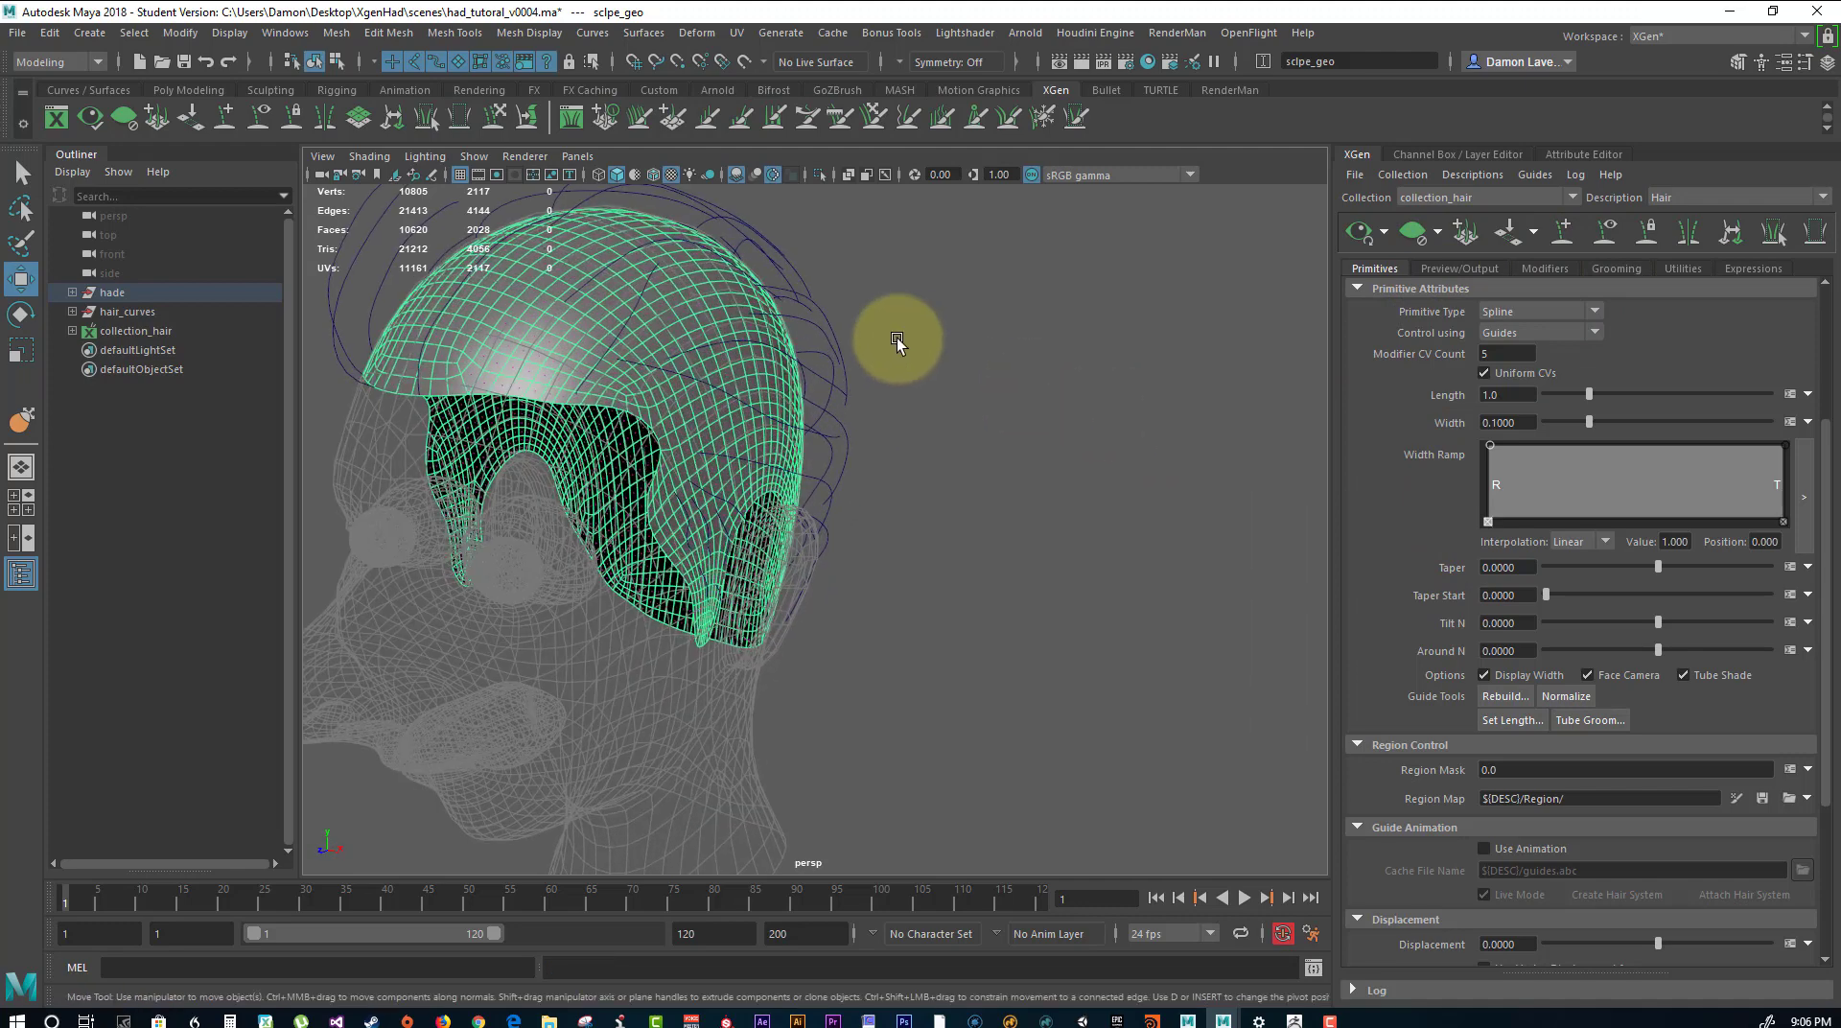
left_click_drag(896, 340, 1061, 423, "alt")
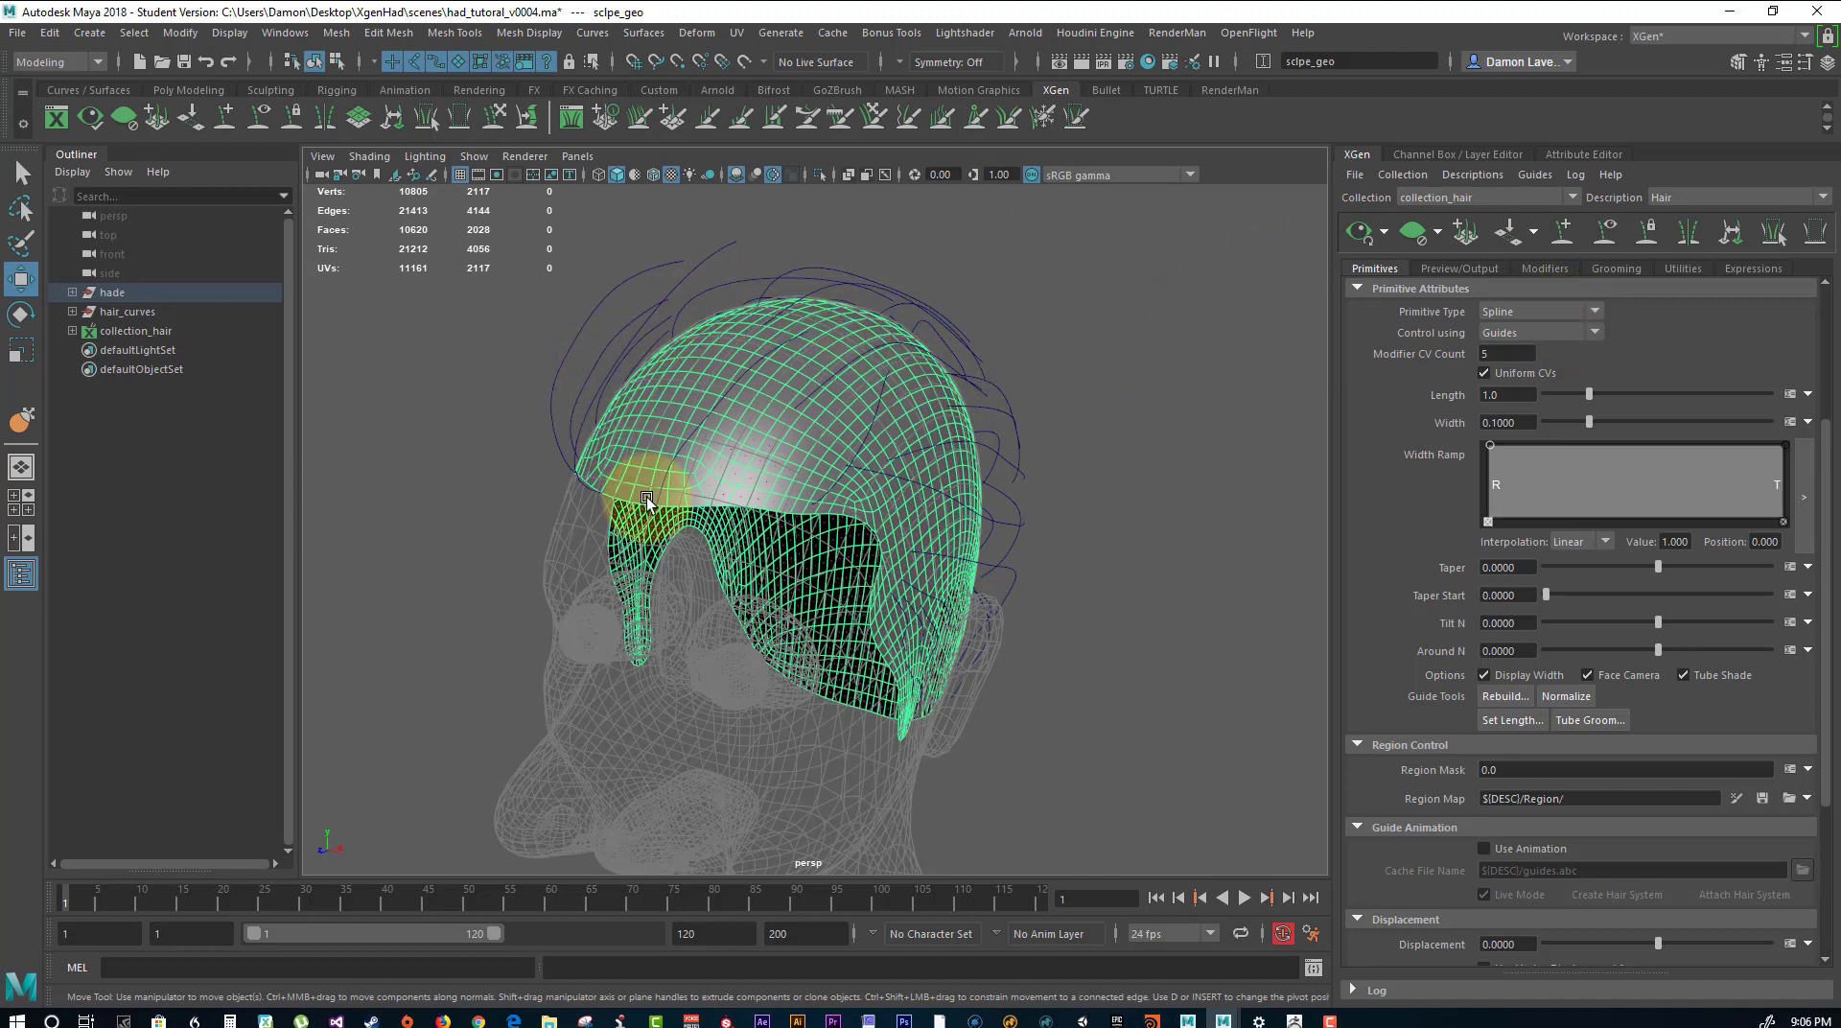
left_click_drag(1199, 451, 1049, 428, "alt")
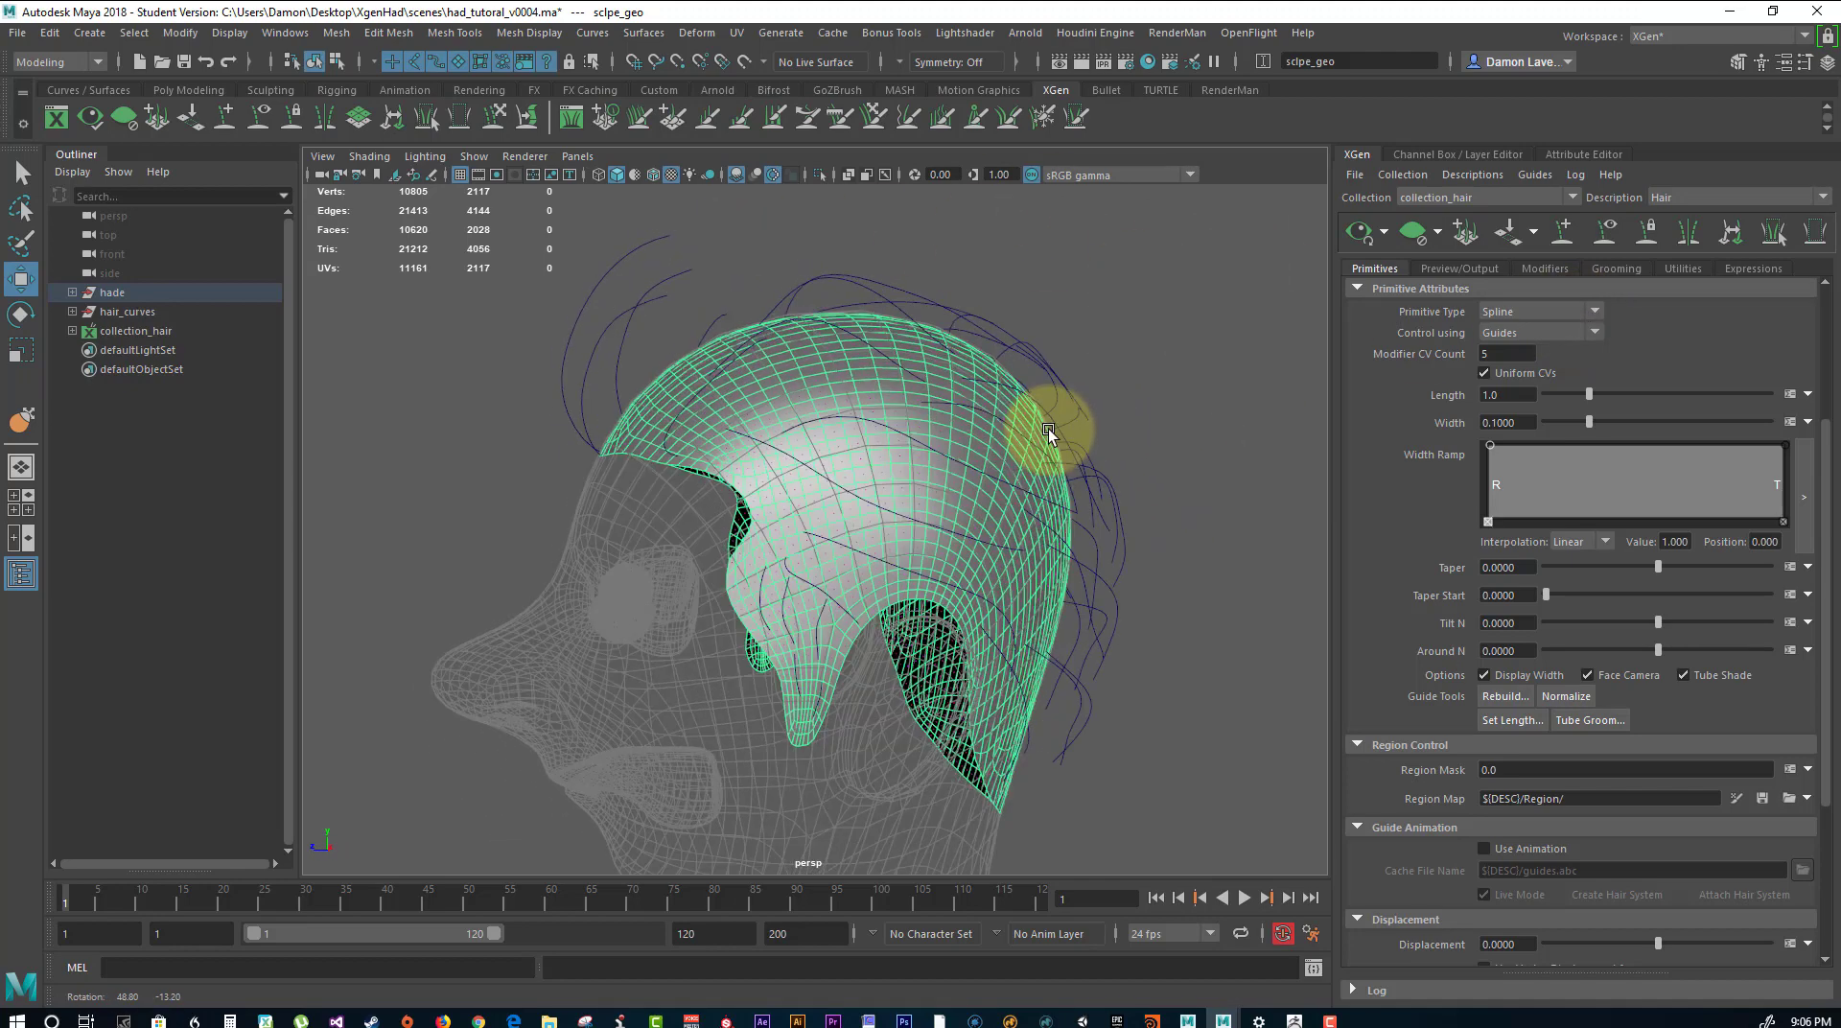
left_click(1684, 266)
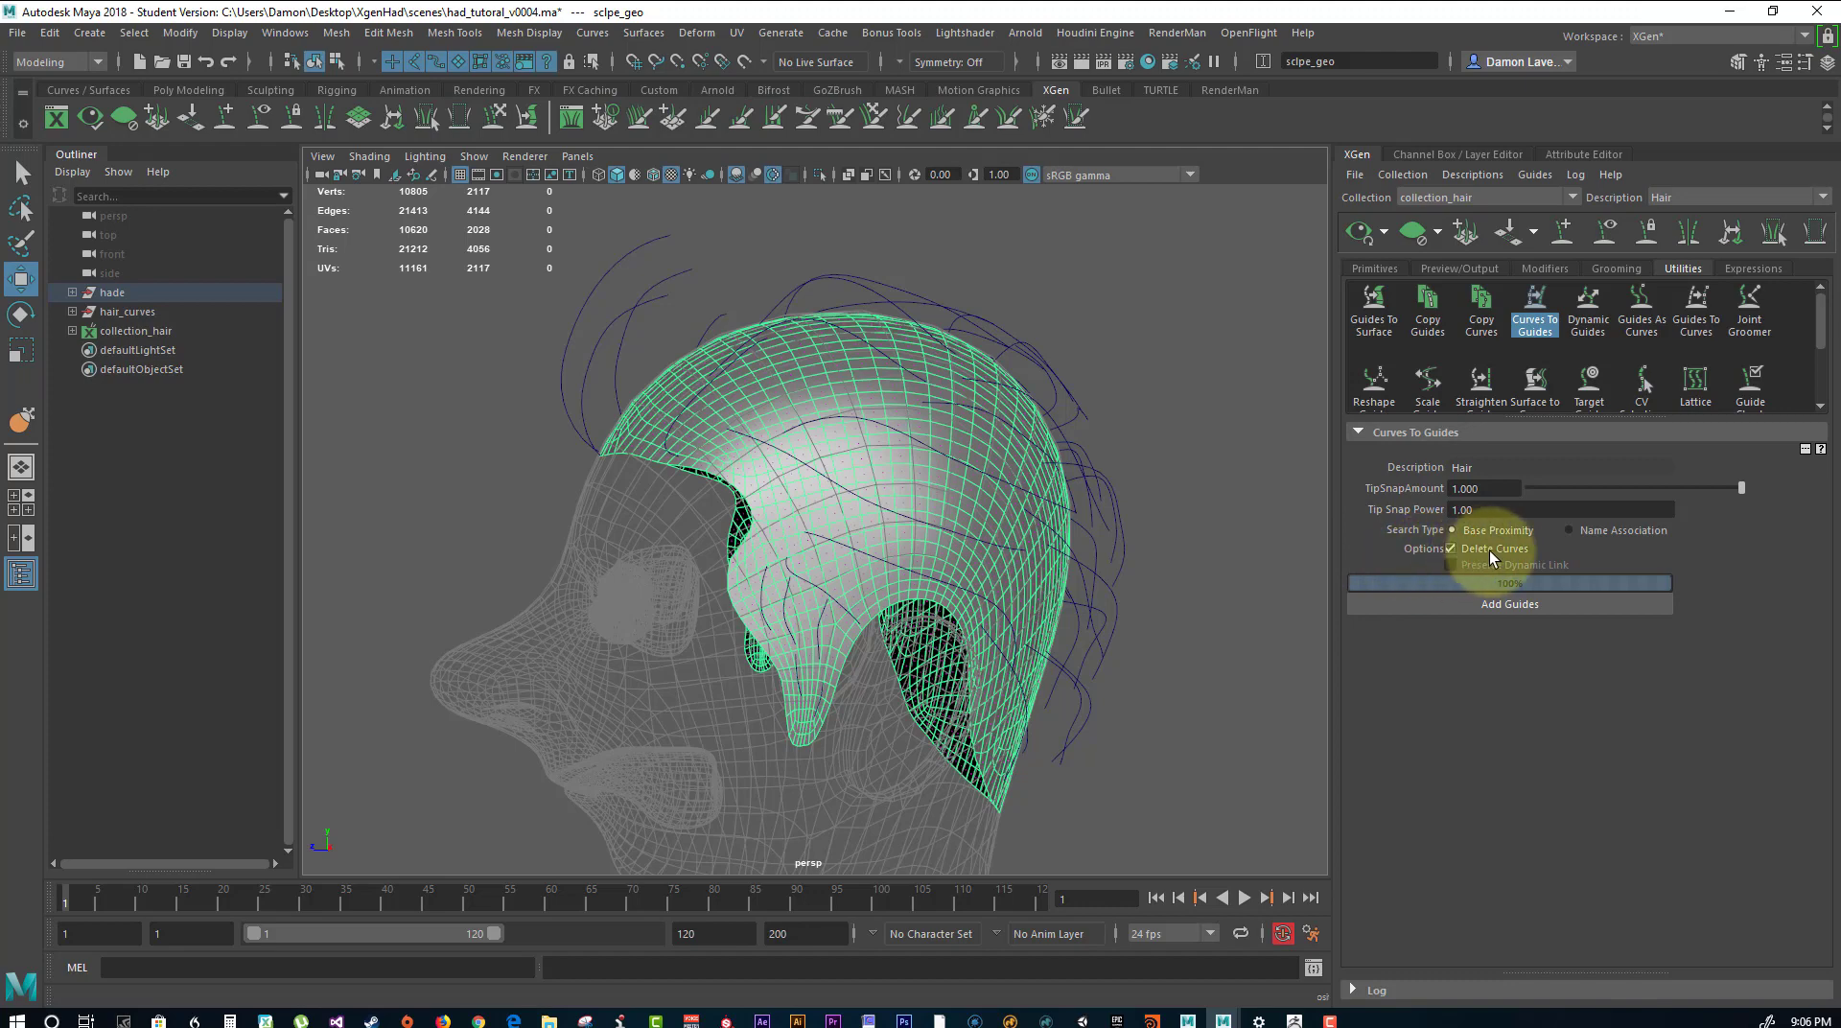
left_click(1449, 547)
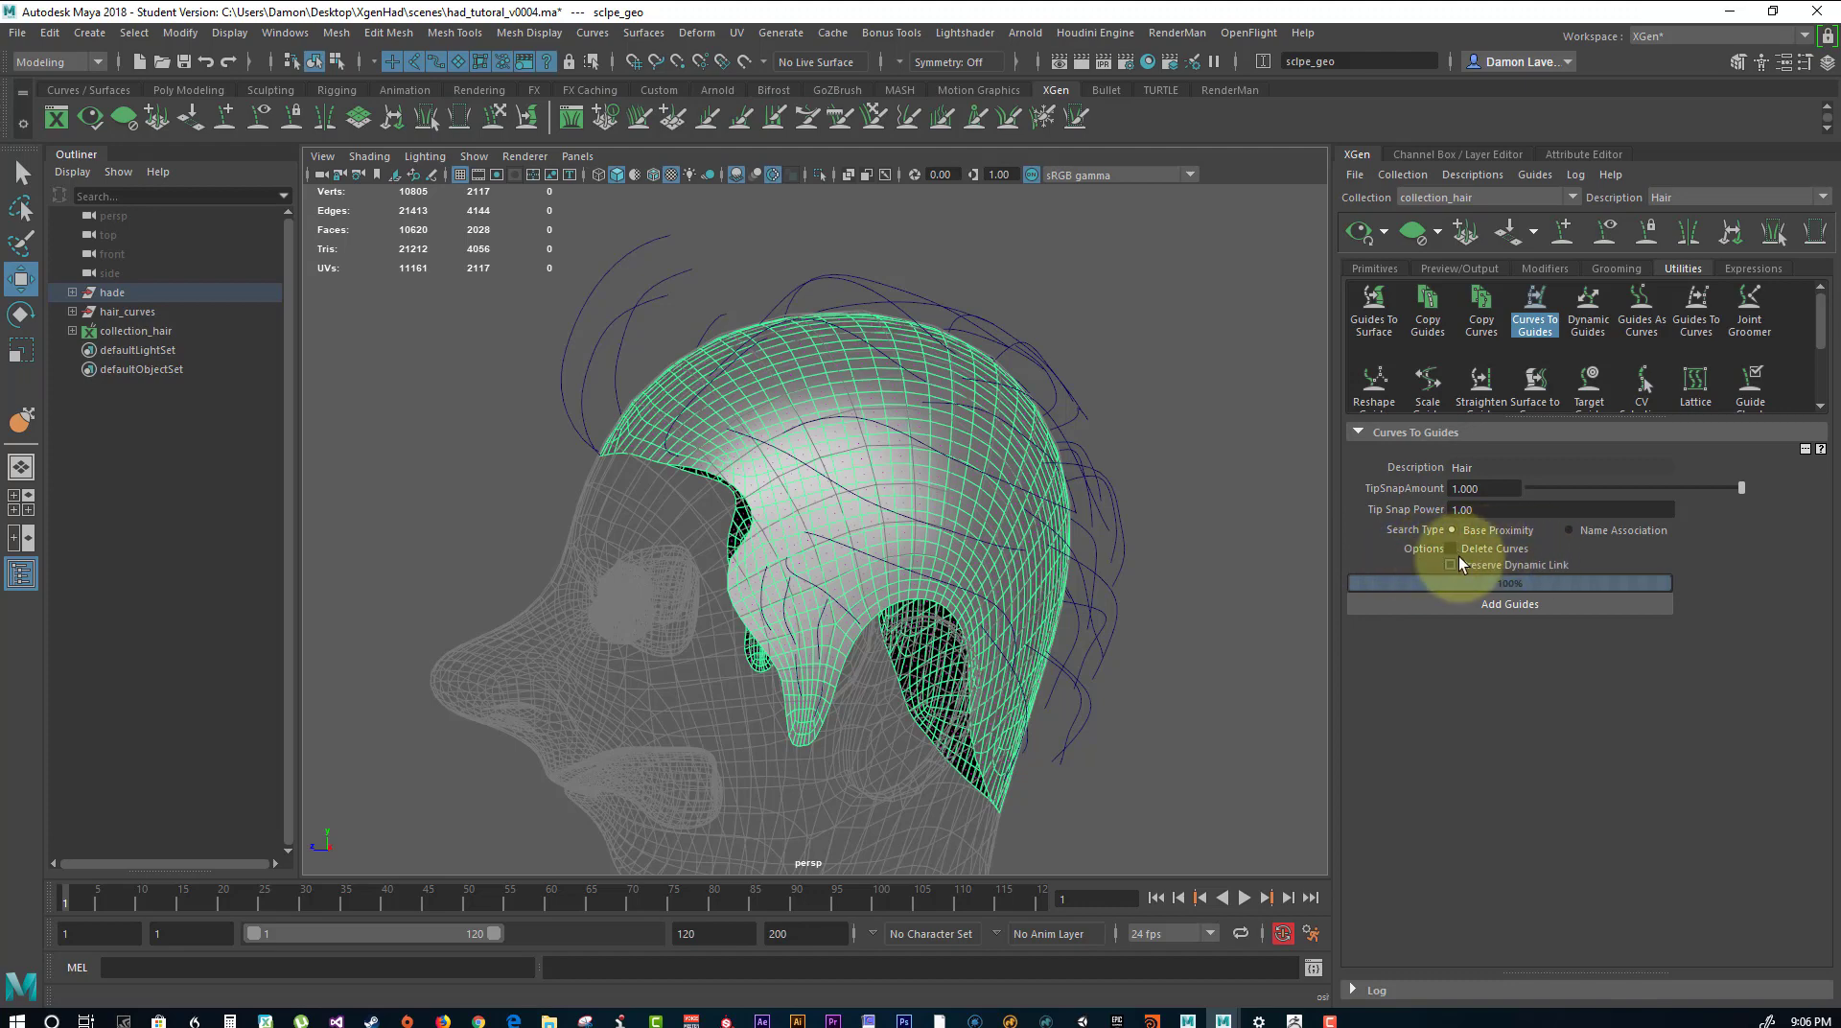
Select all curves in the hair_curves group, from curve7 to curve37, and add guides from them to the Hair description.
left_click(73, 312)
left_click(131, 326)
scroll(131, 431, "down", 10)
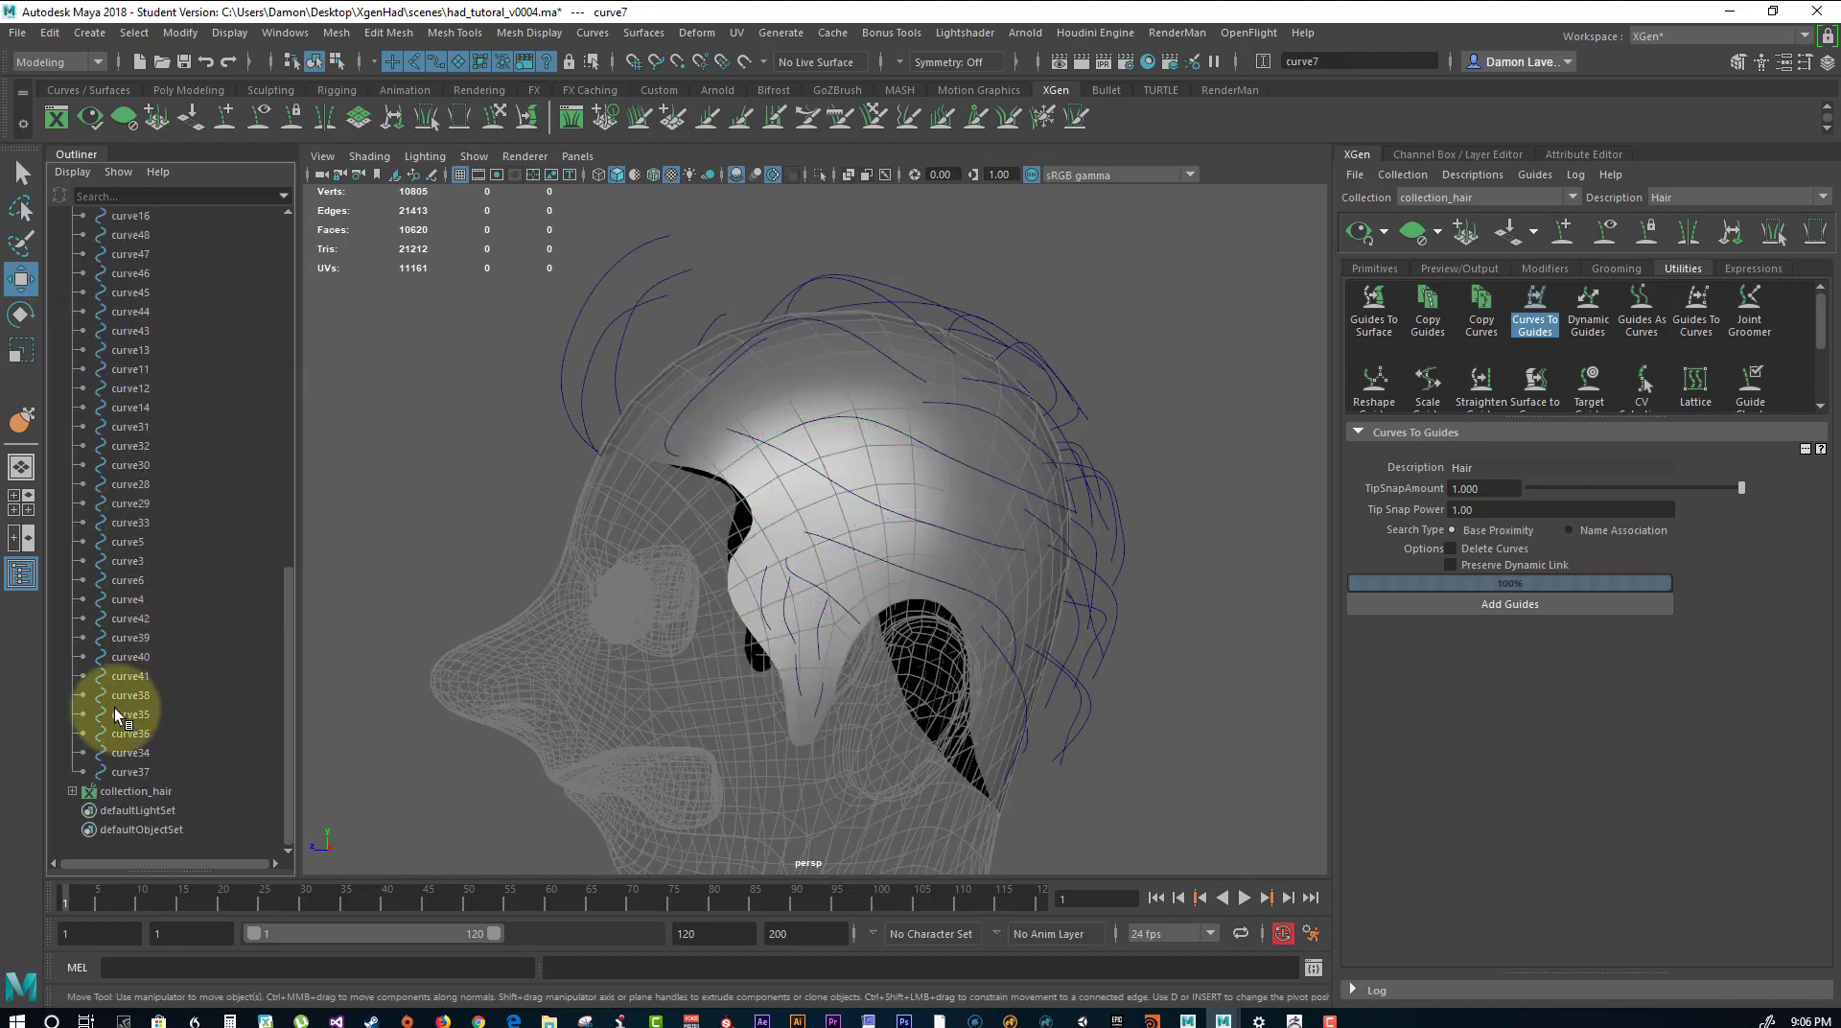
left_click(130, 770, "shift")
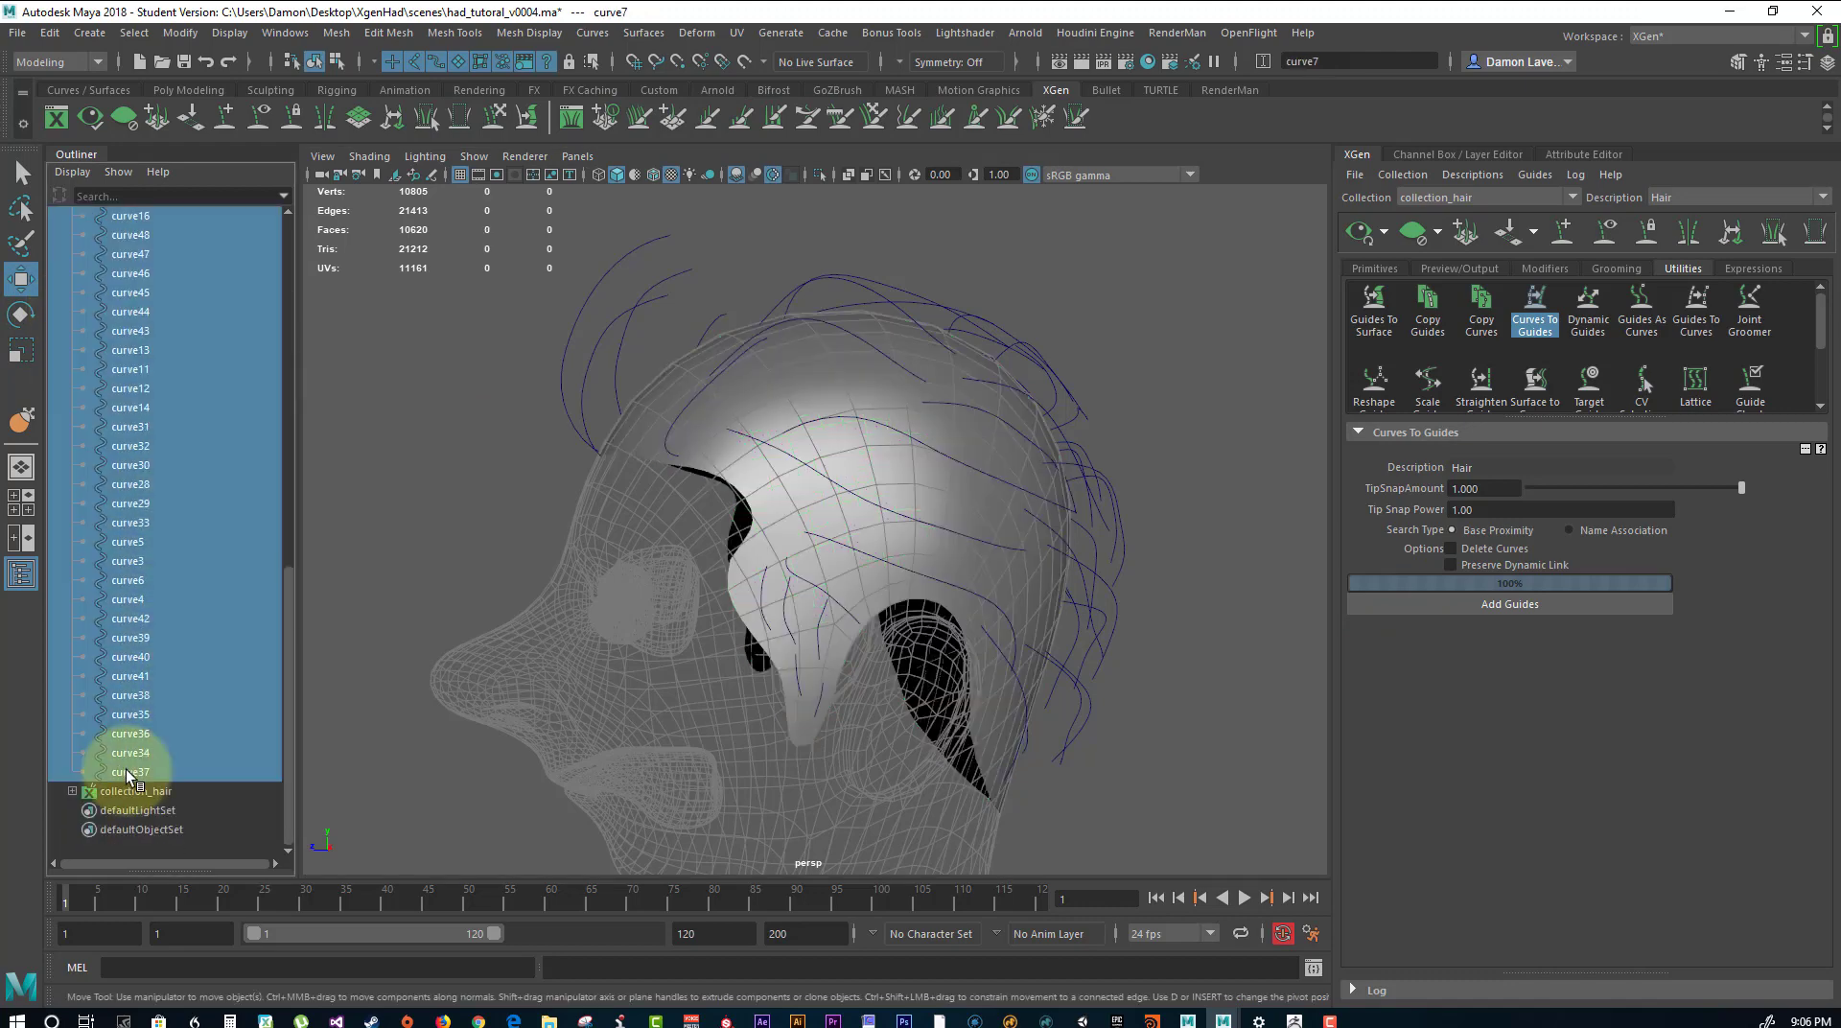
left_click(1492, 606)
left_click_drag(1077, 432, 1167, 497, "alt")
left_click(1188, 372)
left_click_drag(926, 462, 1003, 474, "alt")
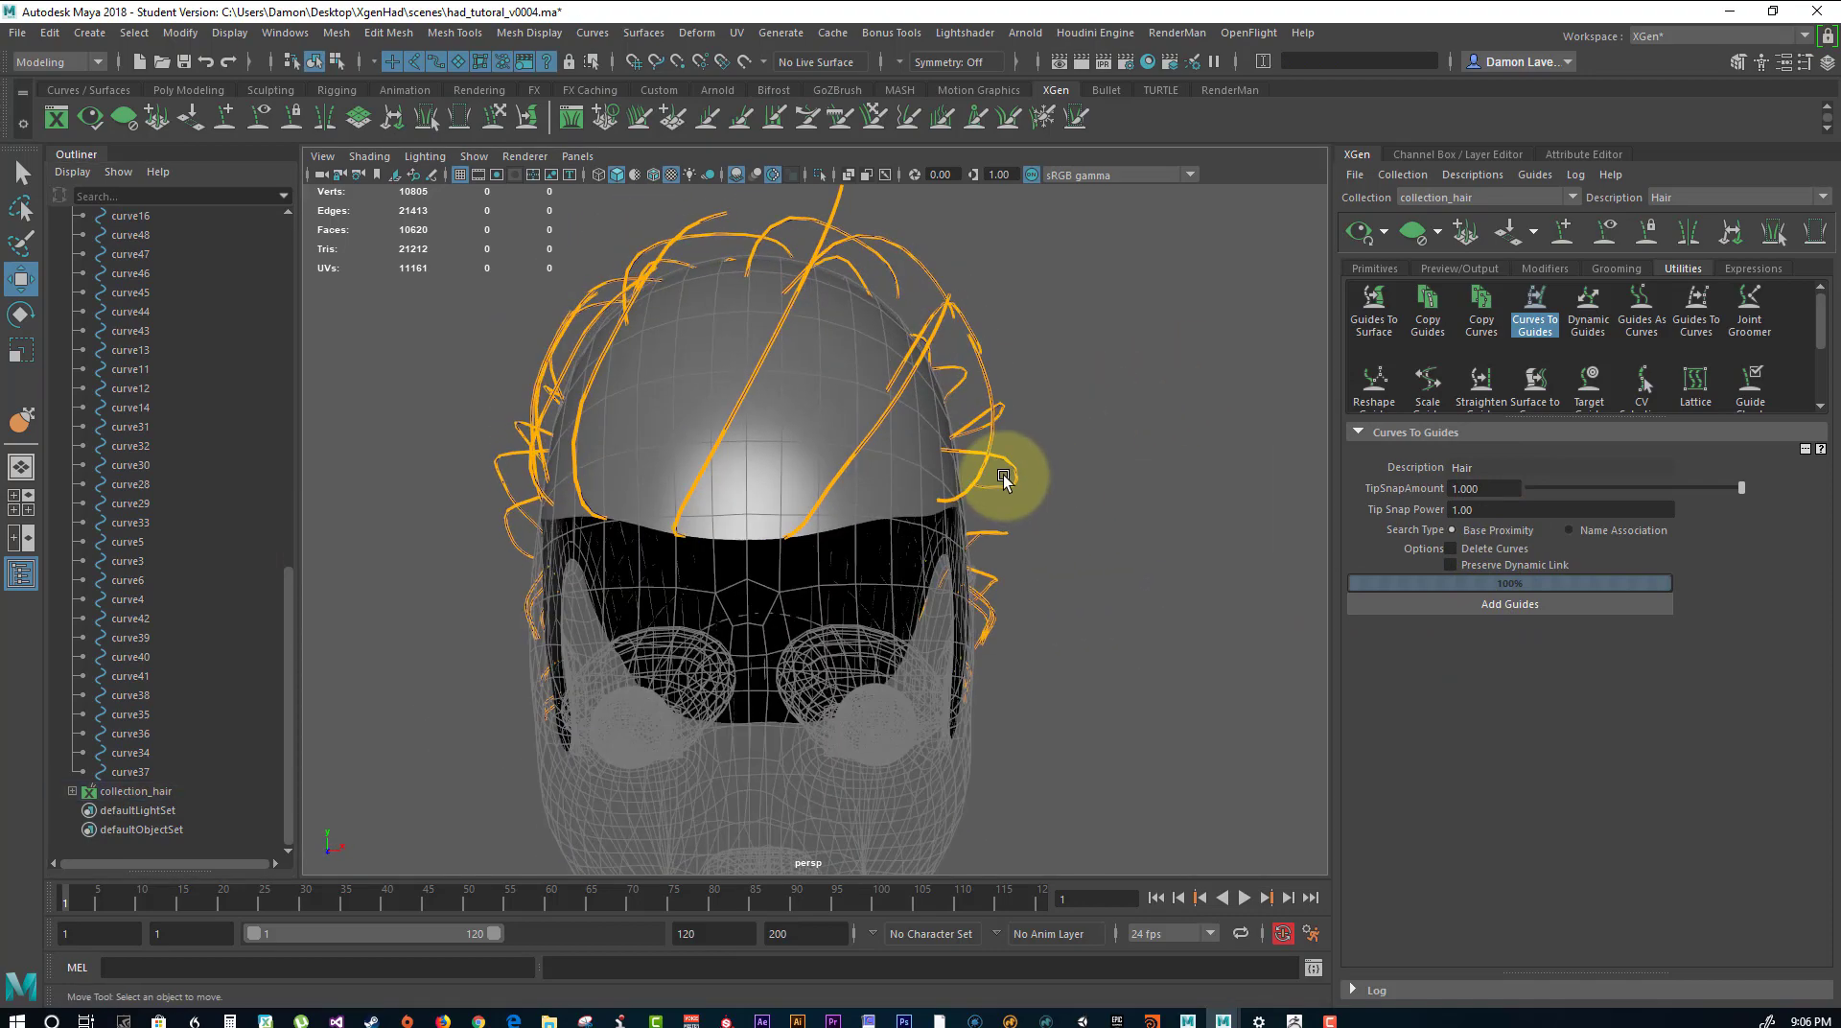
mouse_move(715, 443)
left_mouse_down("alt")
mouse_move(754, 435)
mouse_move(721, 433)
left_mouse_up("alt")
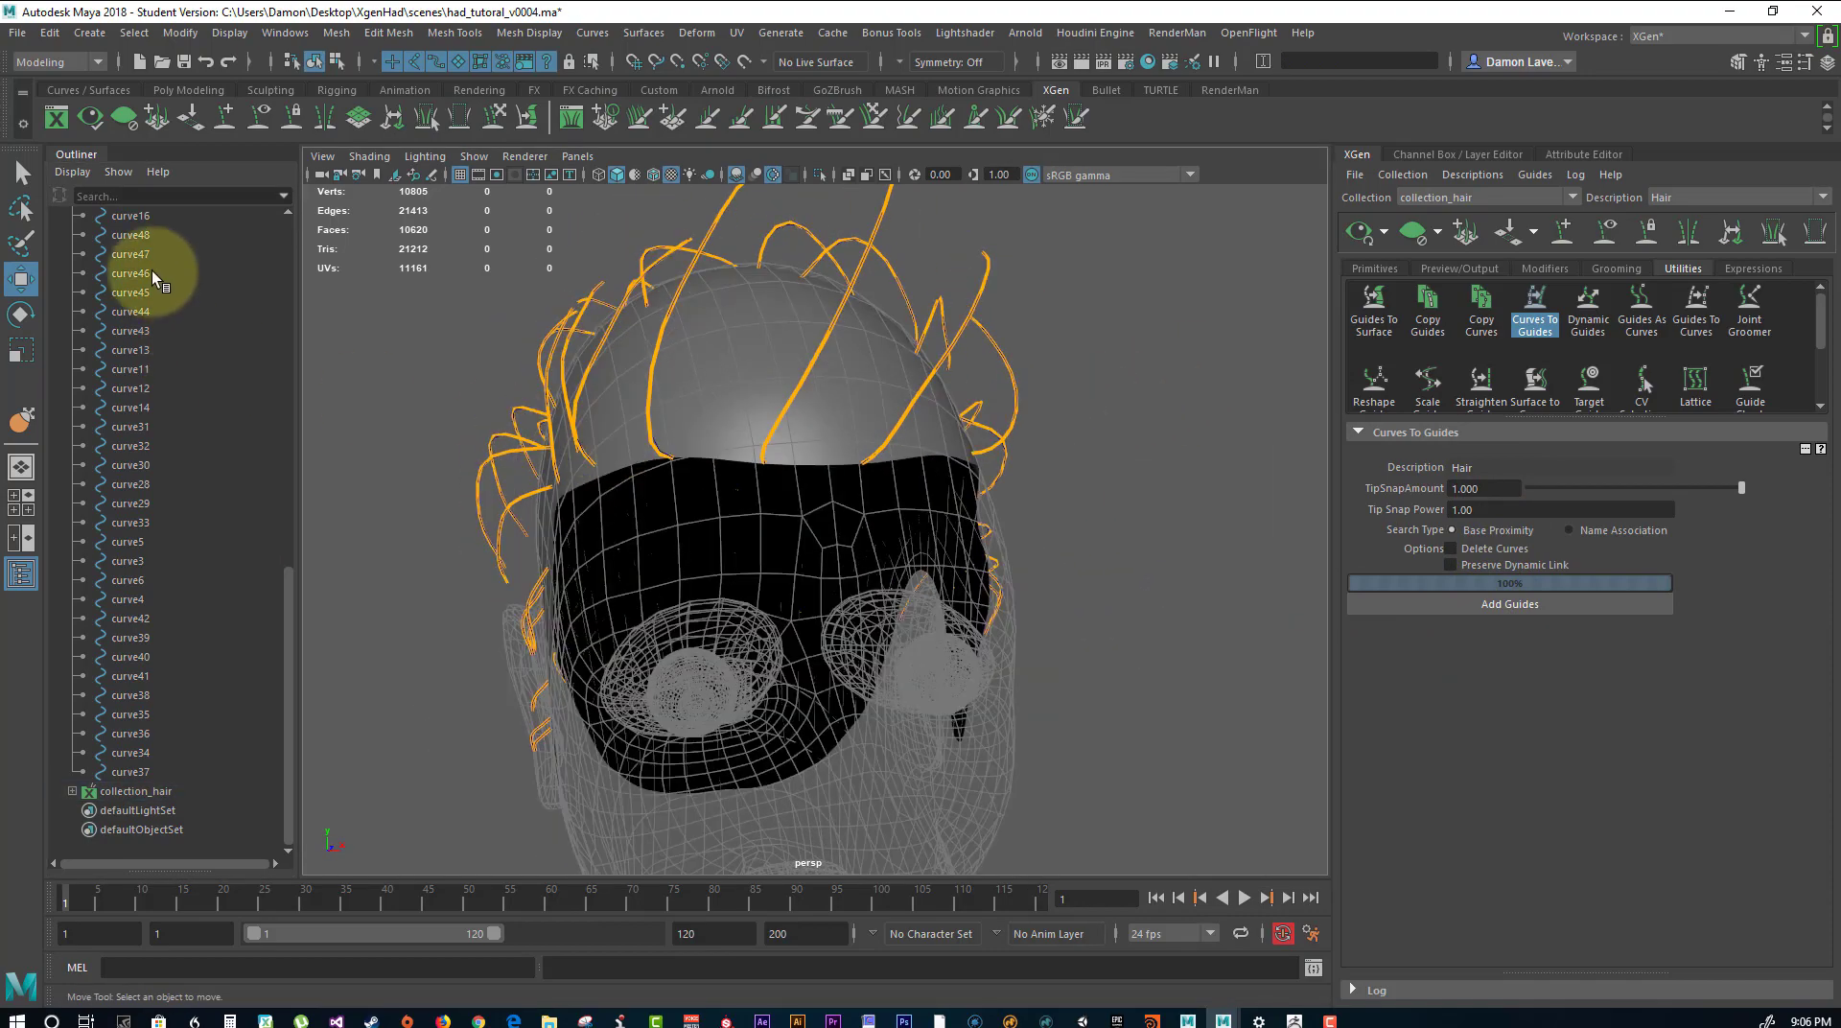
Hide the hair_curves group so only the XGen guides are displayed on the head.
scroll(156, 308, "up", 10)
left_click(120, 313)
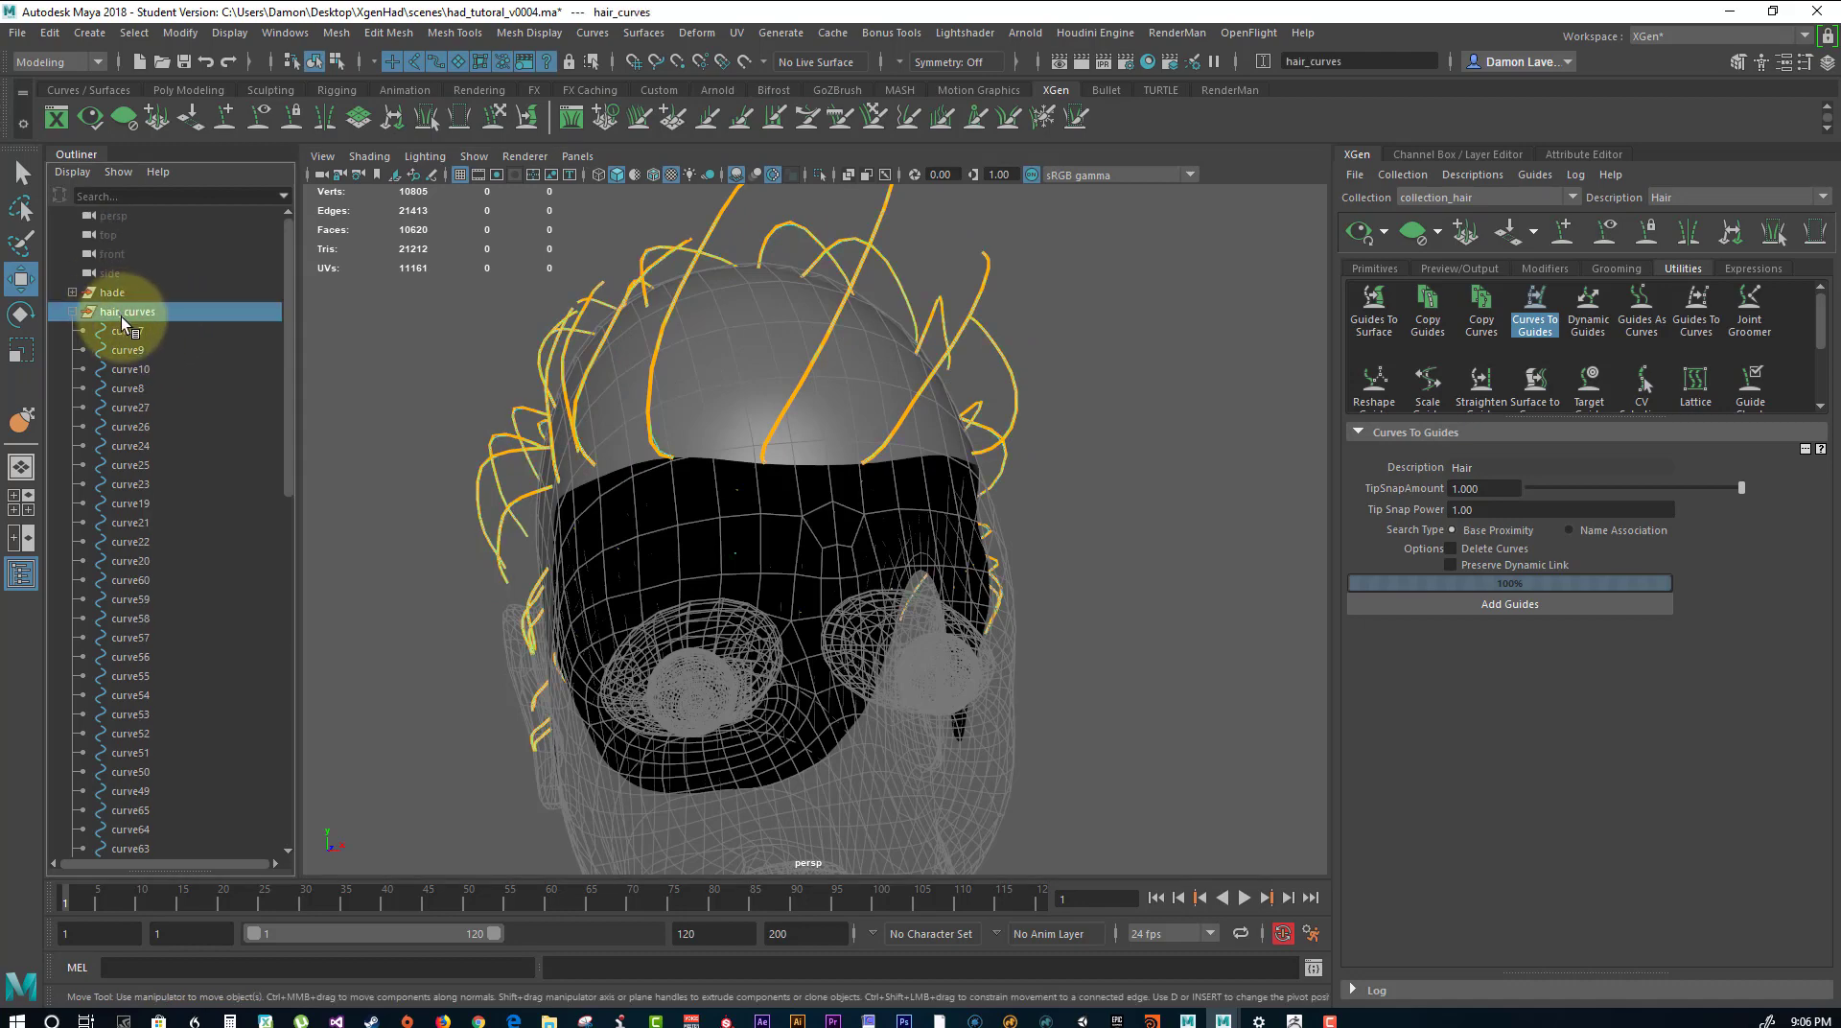
key("ctrl+h")
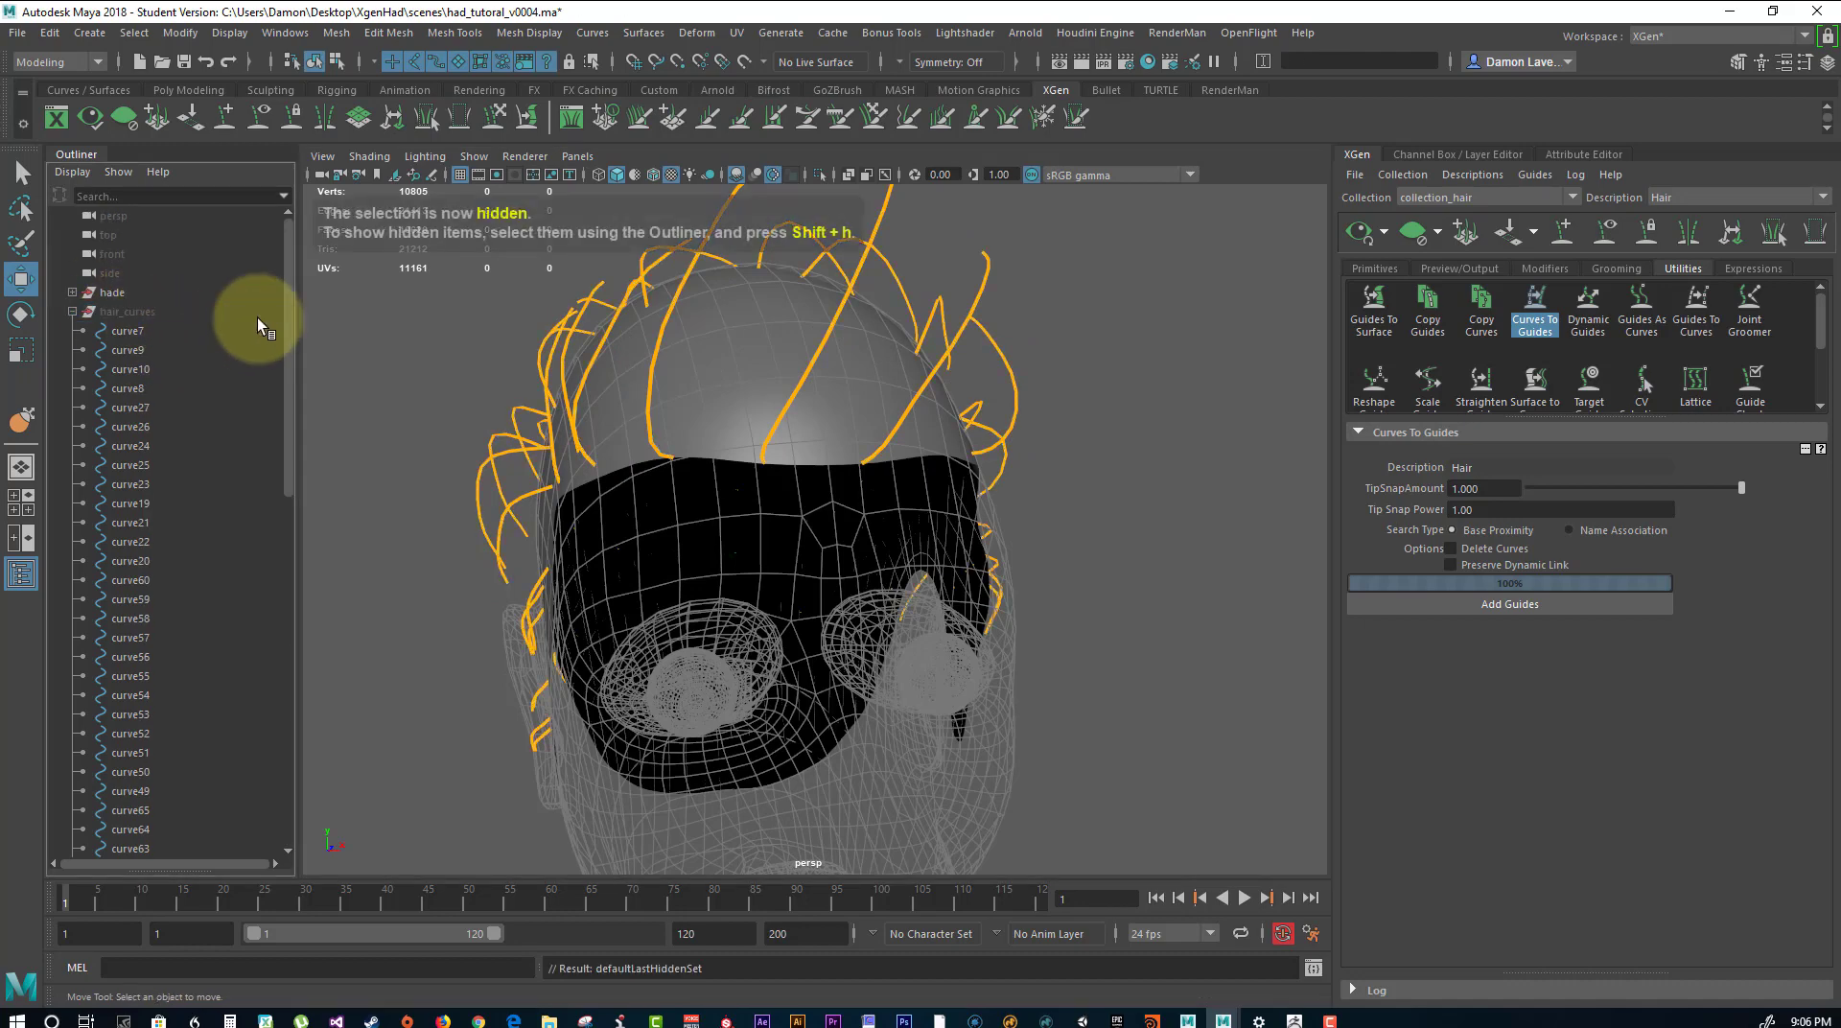
Generate the XGen hair preview on the scalp and examine it from several angles up close.
left_click_drag(976, 491, 1253, 320, "alt")
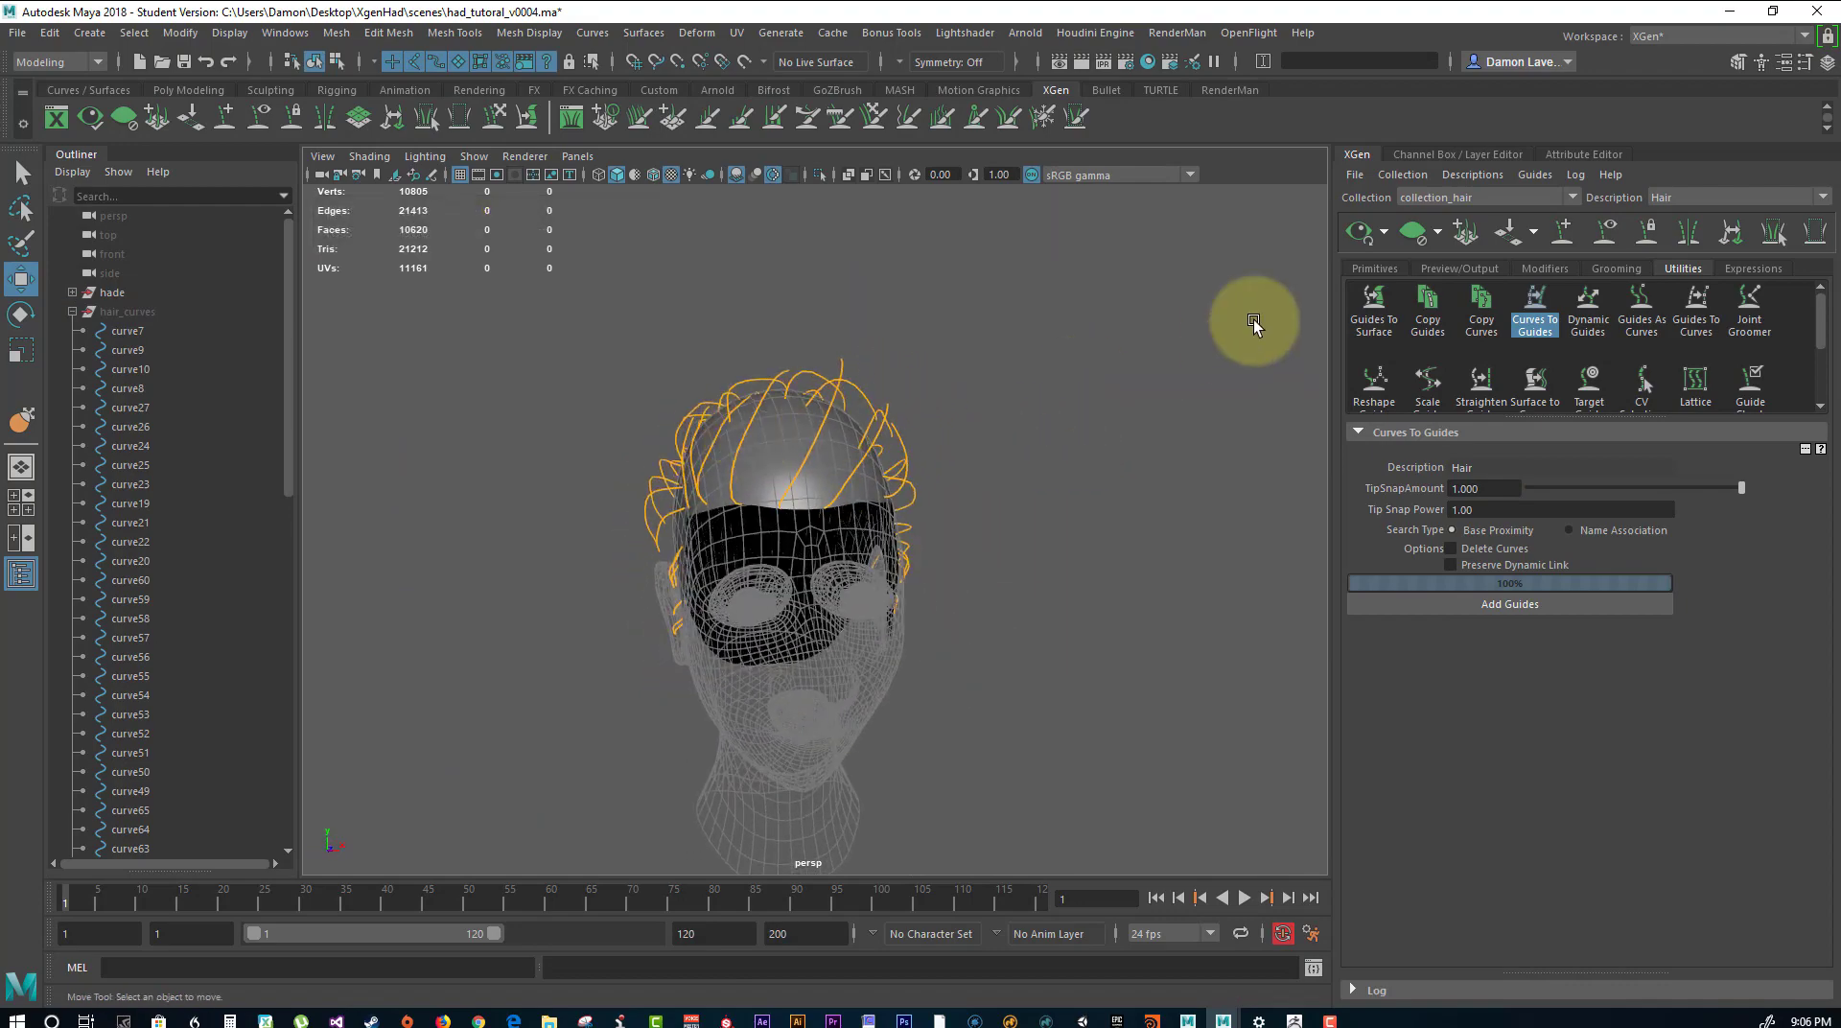
left_click(1352, 238)
left_click_drag(1019, 349, 1108, 484, "alt")
left_click_drag(1111, 396, 1118, 466, "alt")
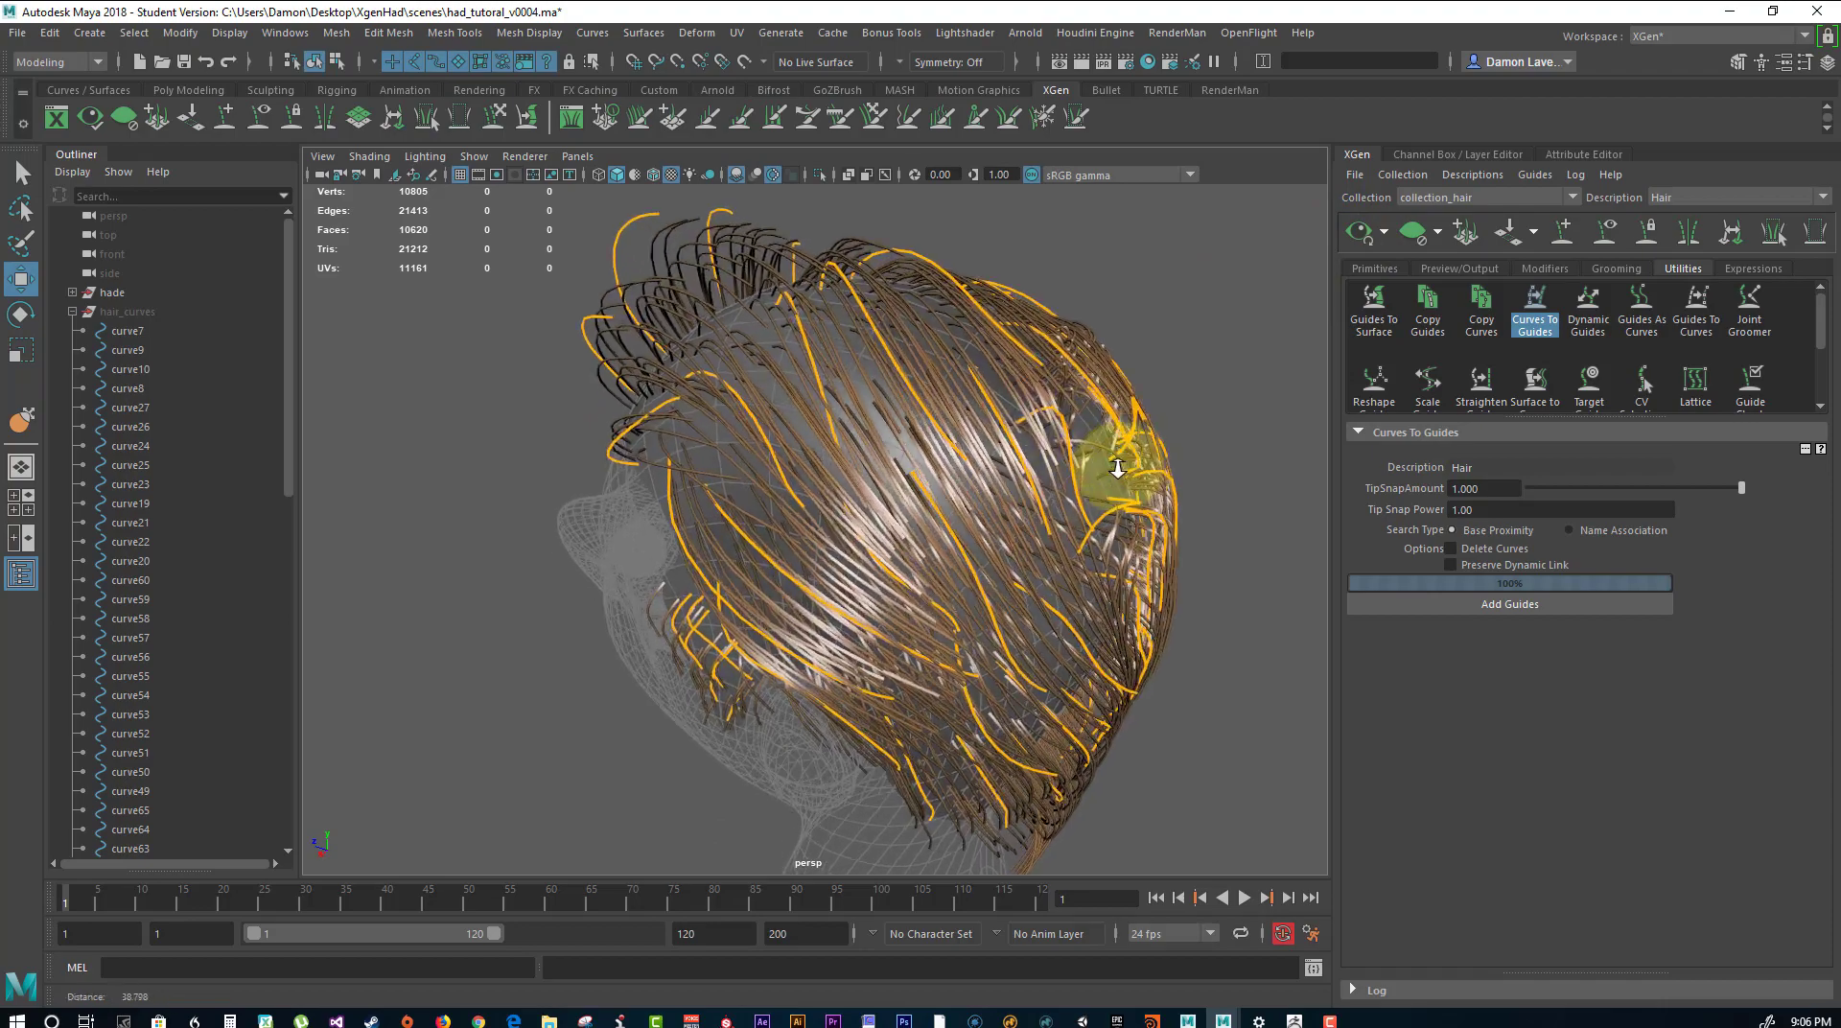
right_click_drag(1118, 465, 1355, 529, "alt")
left_click_drag(961, 474, 1264, 458, "alt")
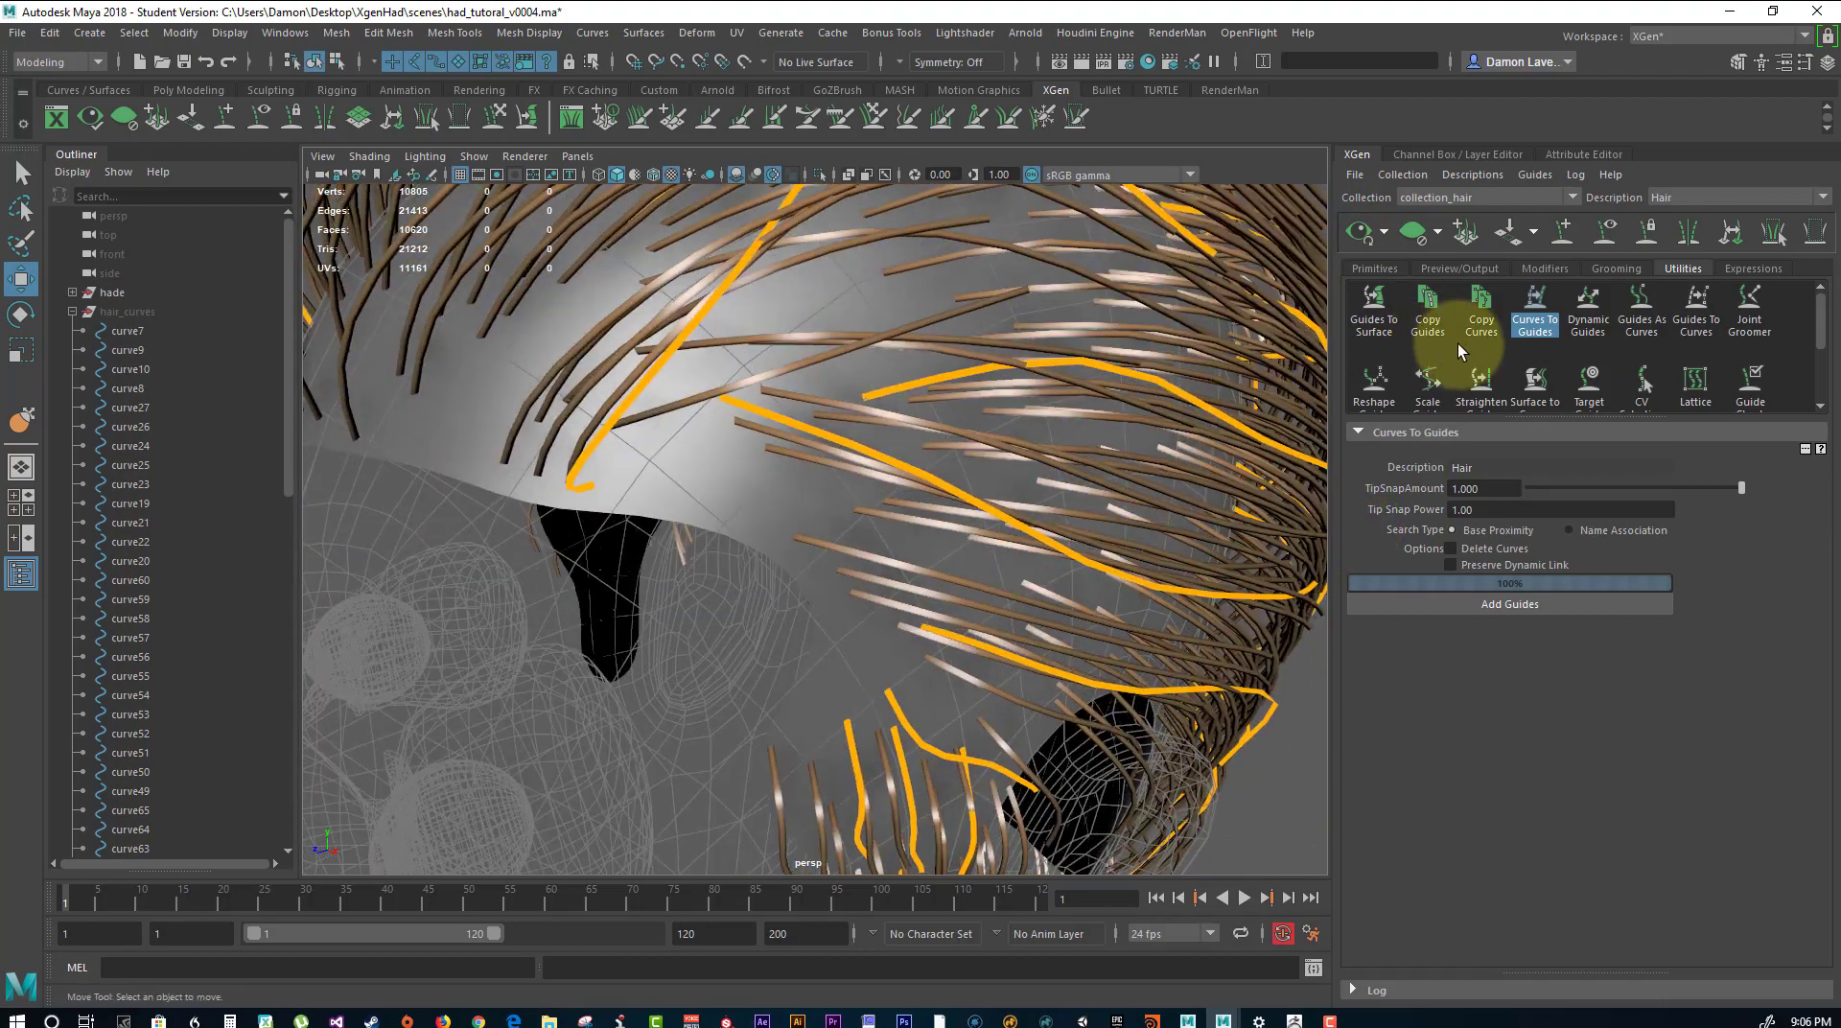
Turn off Tube Shade in the Hair description's primitive options and check the strands around the head.
left_click(1377, 269)
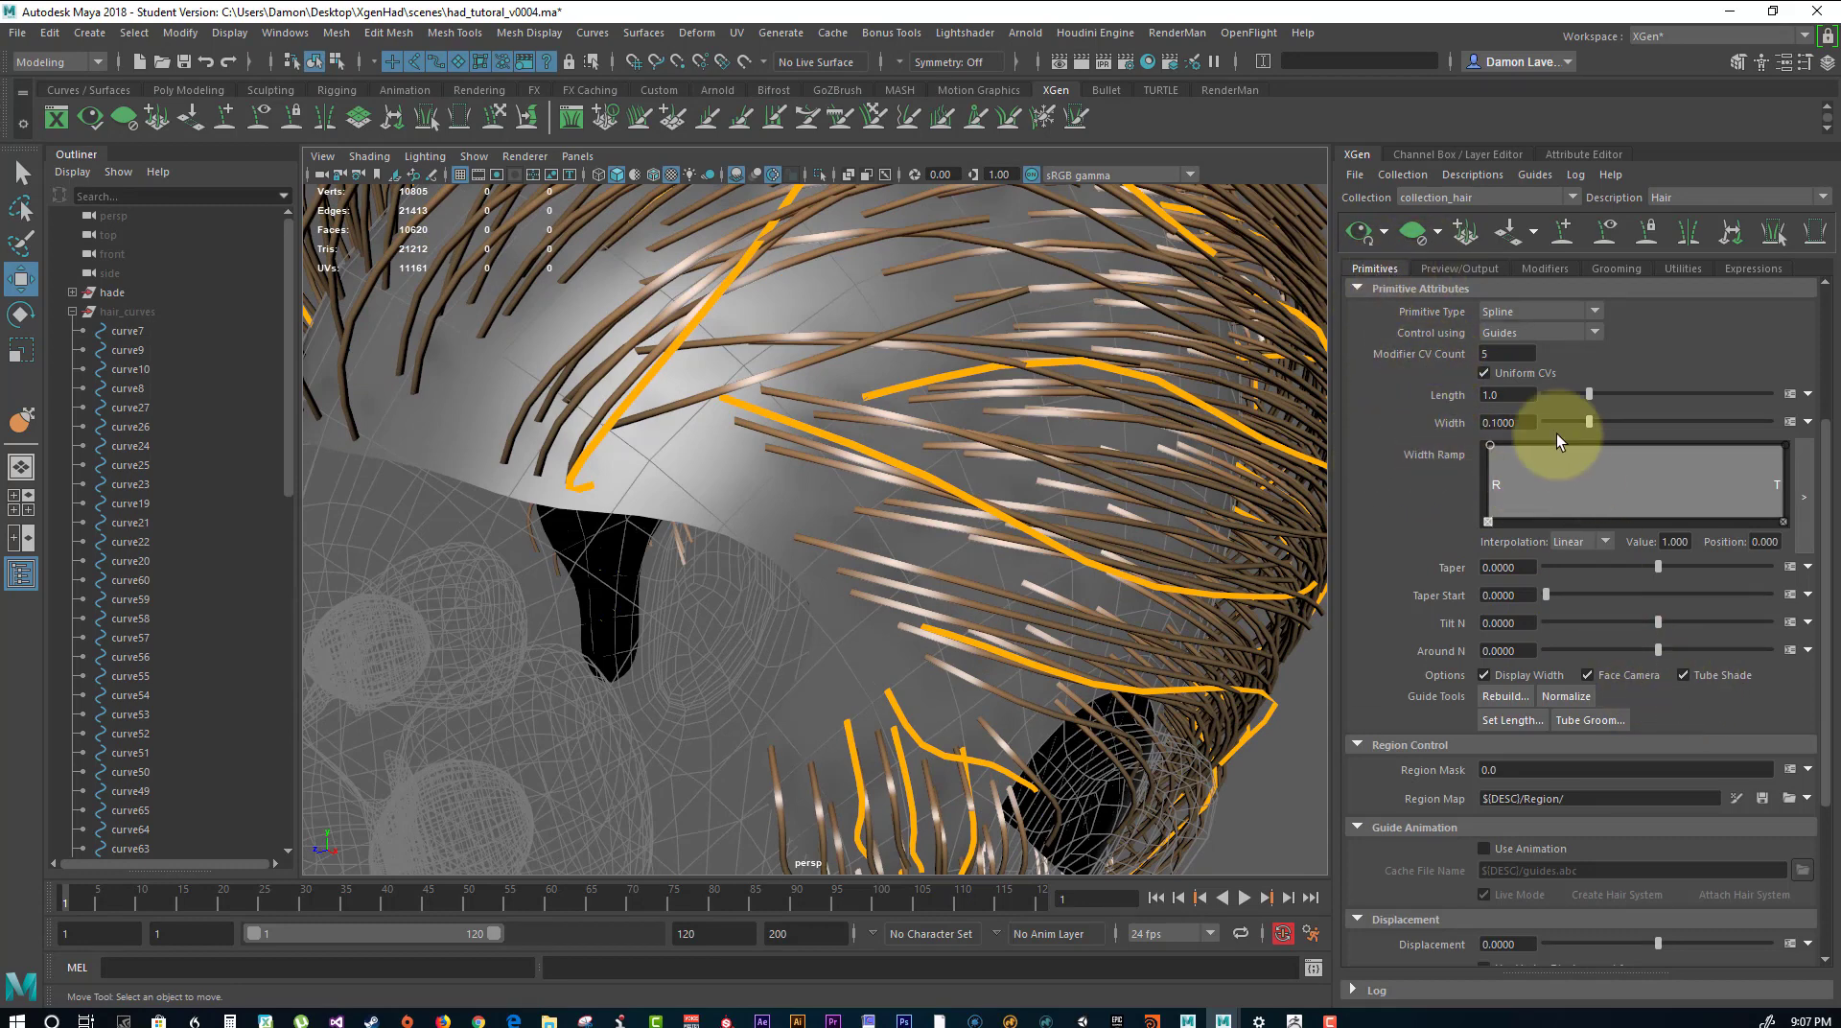
scroll(1447, 448, "up", 5)
scroll(1458, 428, "down", 5)
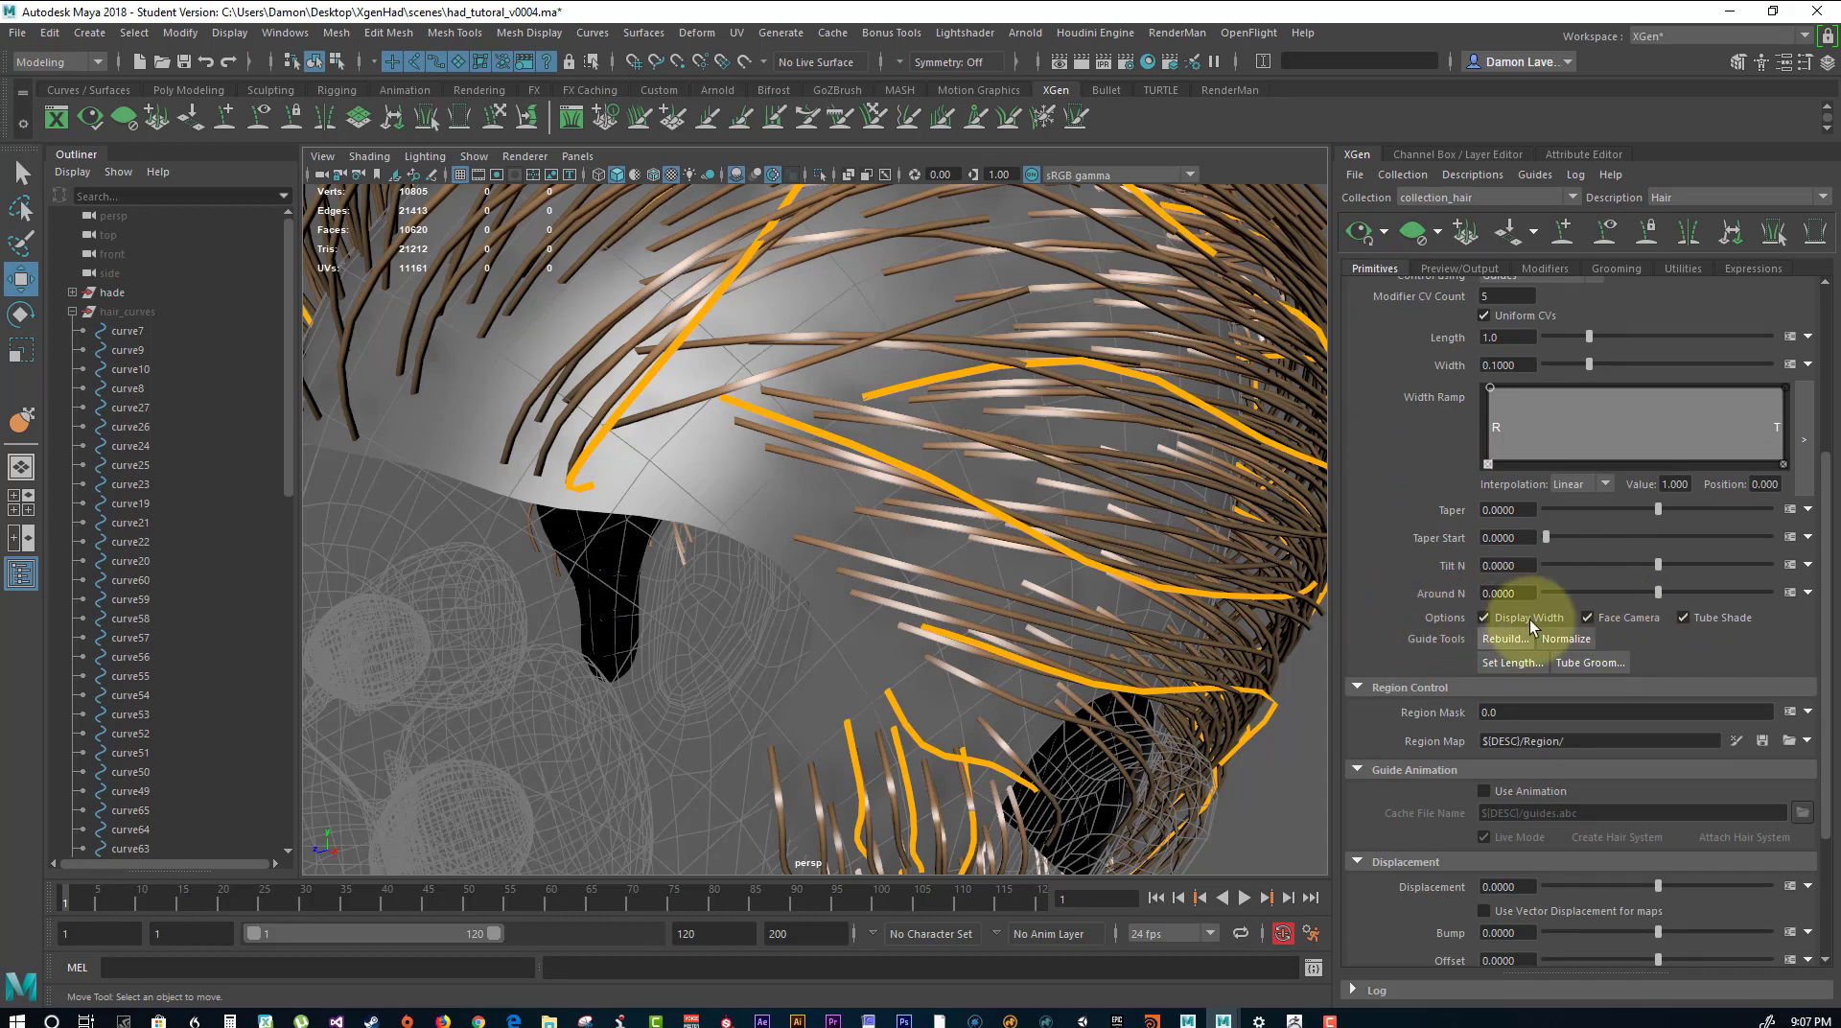
left_click(1683, 618)
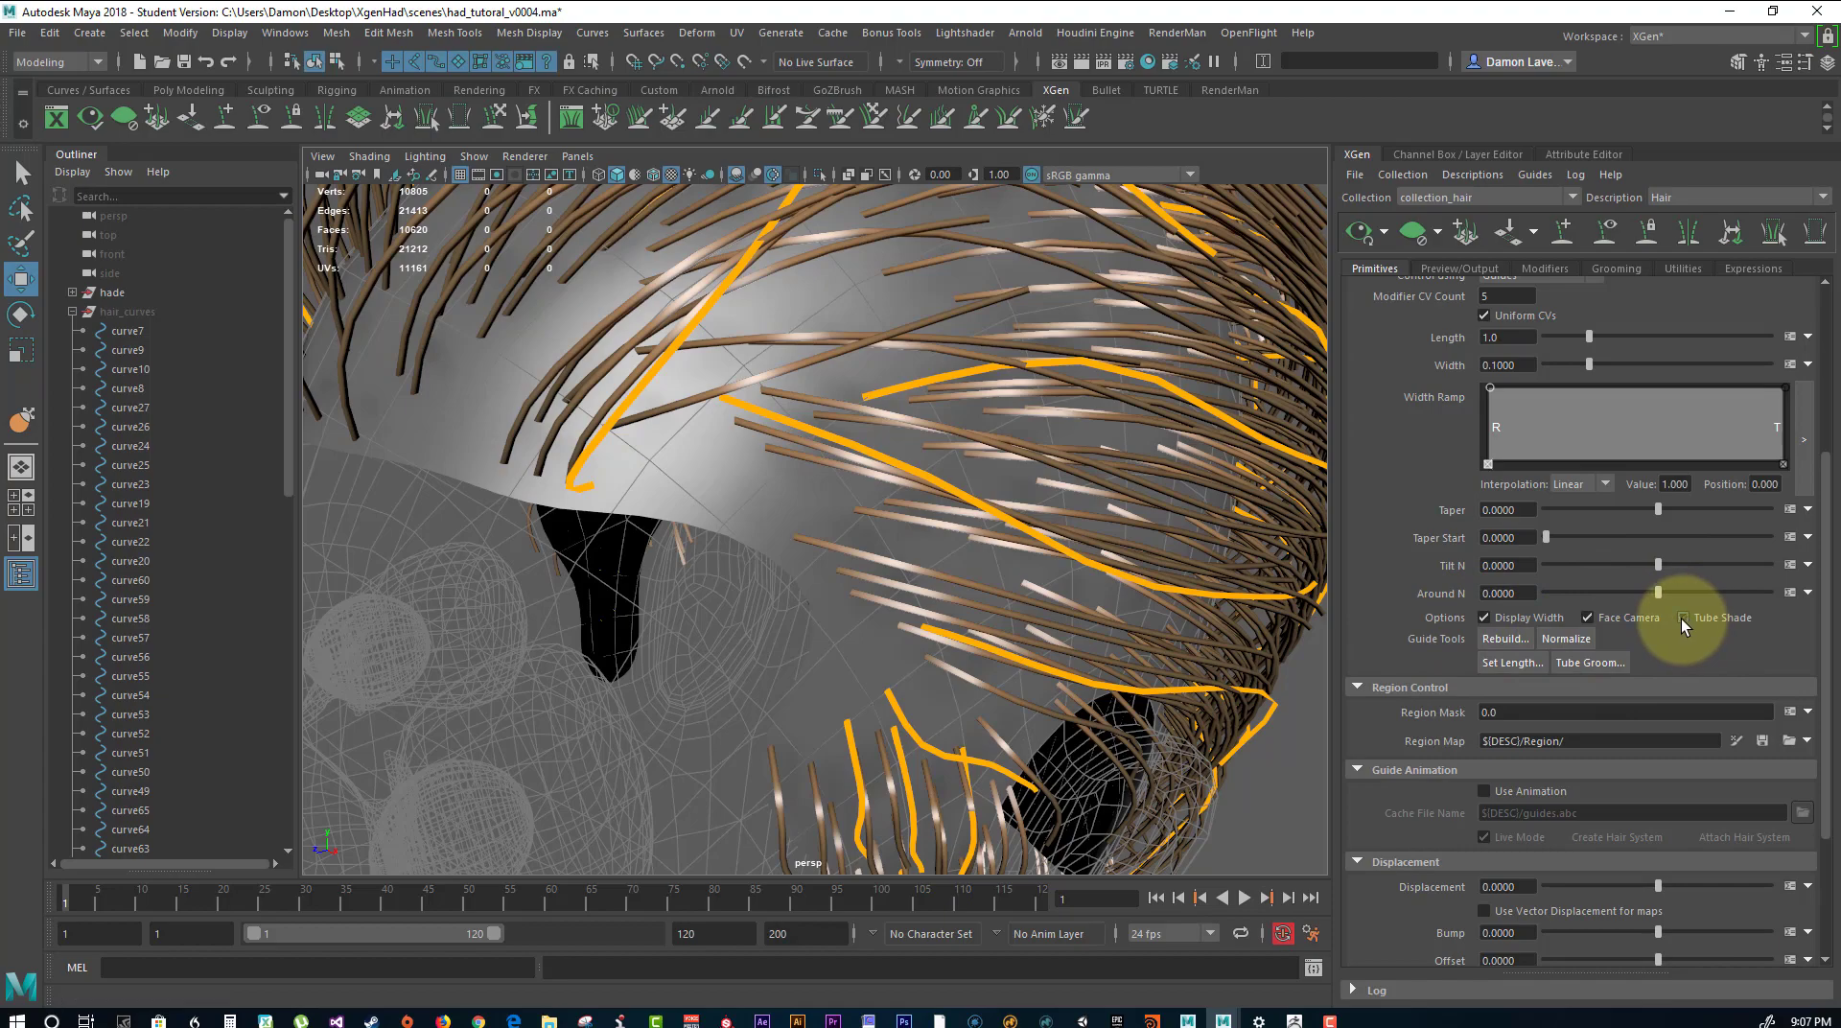
left_click_drag(682, 356, 892, 345, "alt")
right_click_drag(892, 345, 683, 331, "alt")
left_click_drag(683, 331, 844, 357, "alt")
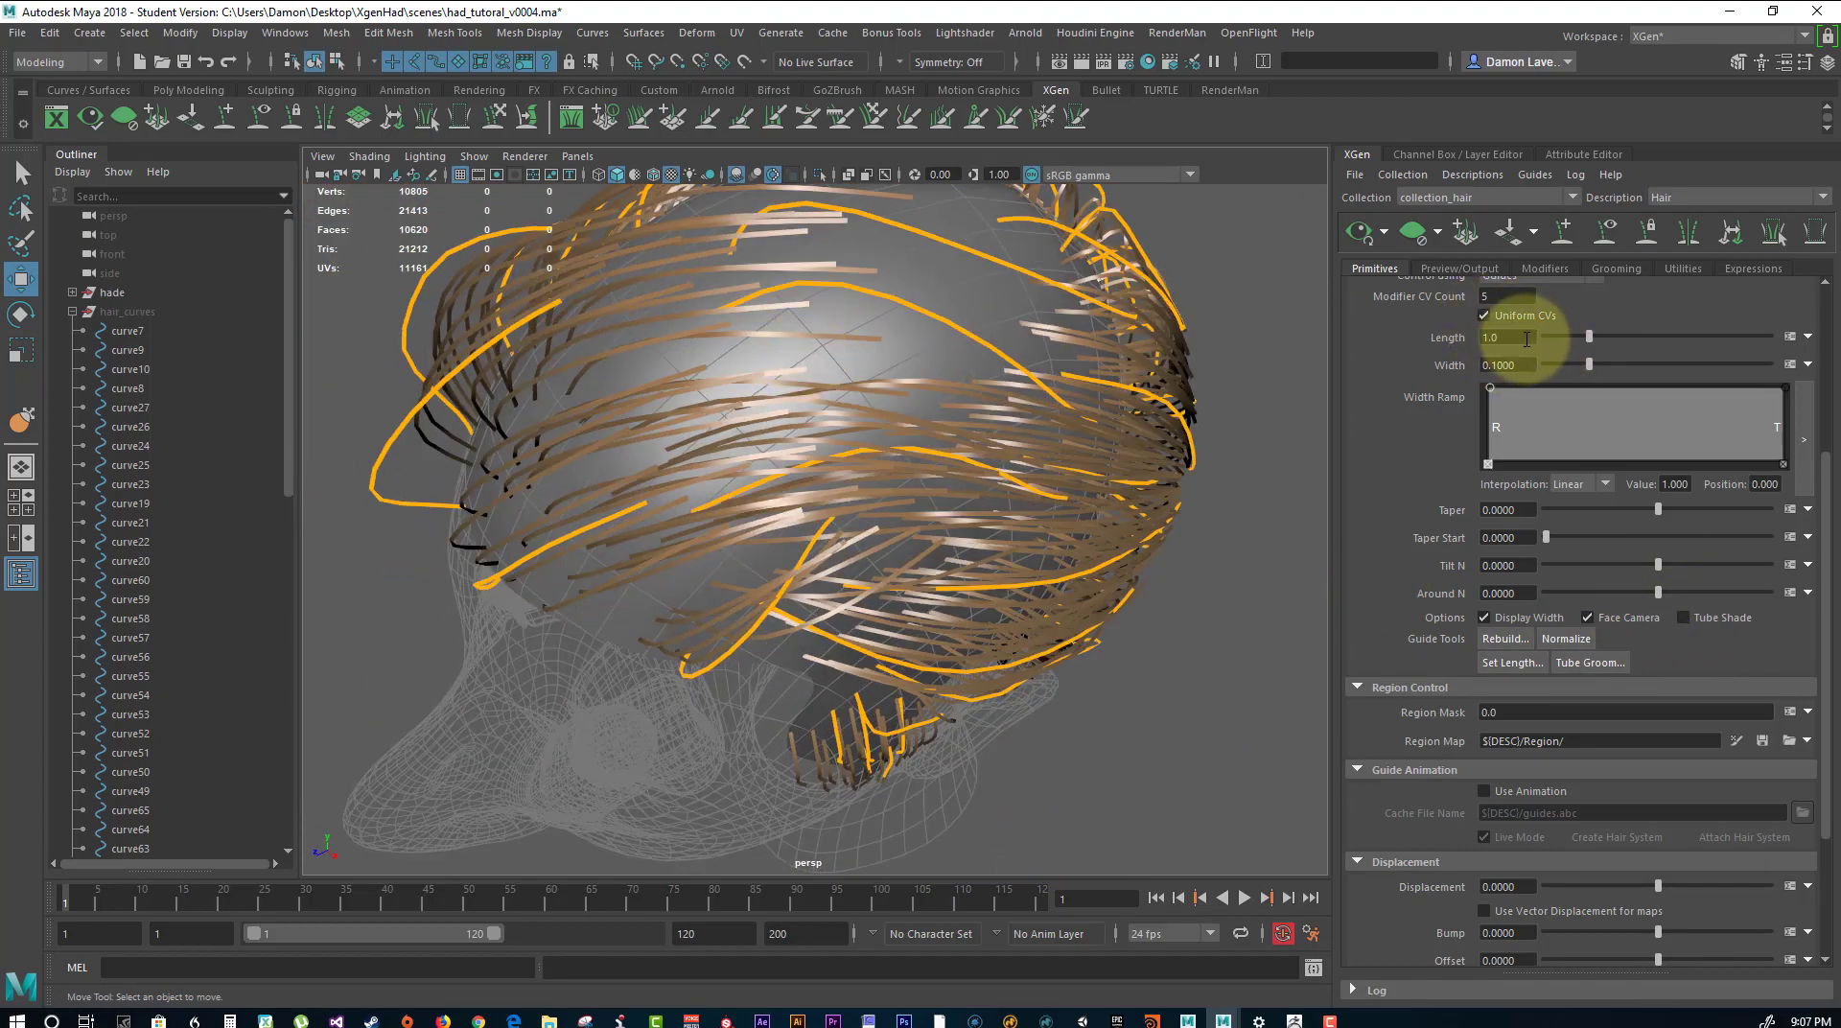
Set the hair primitives' width to 0.02 and check the thinner strands on the scalp.
left_click_drag(1215, 316, 1599, 513, "alt")
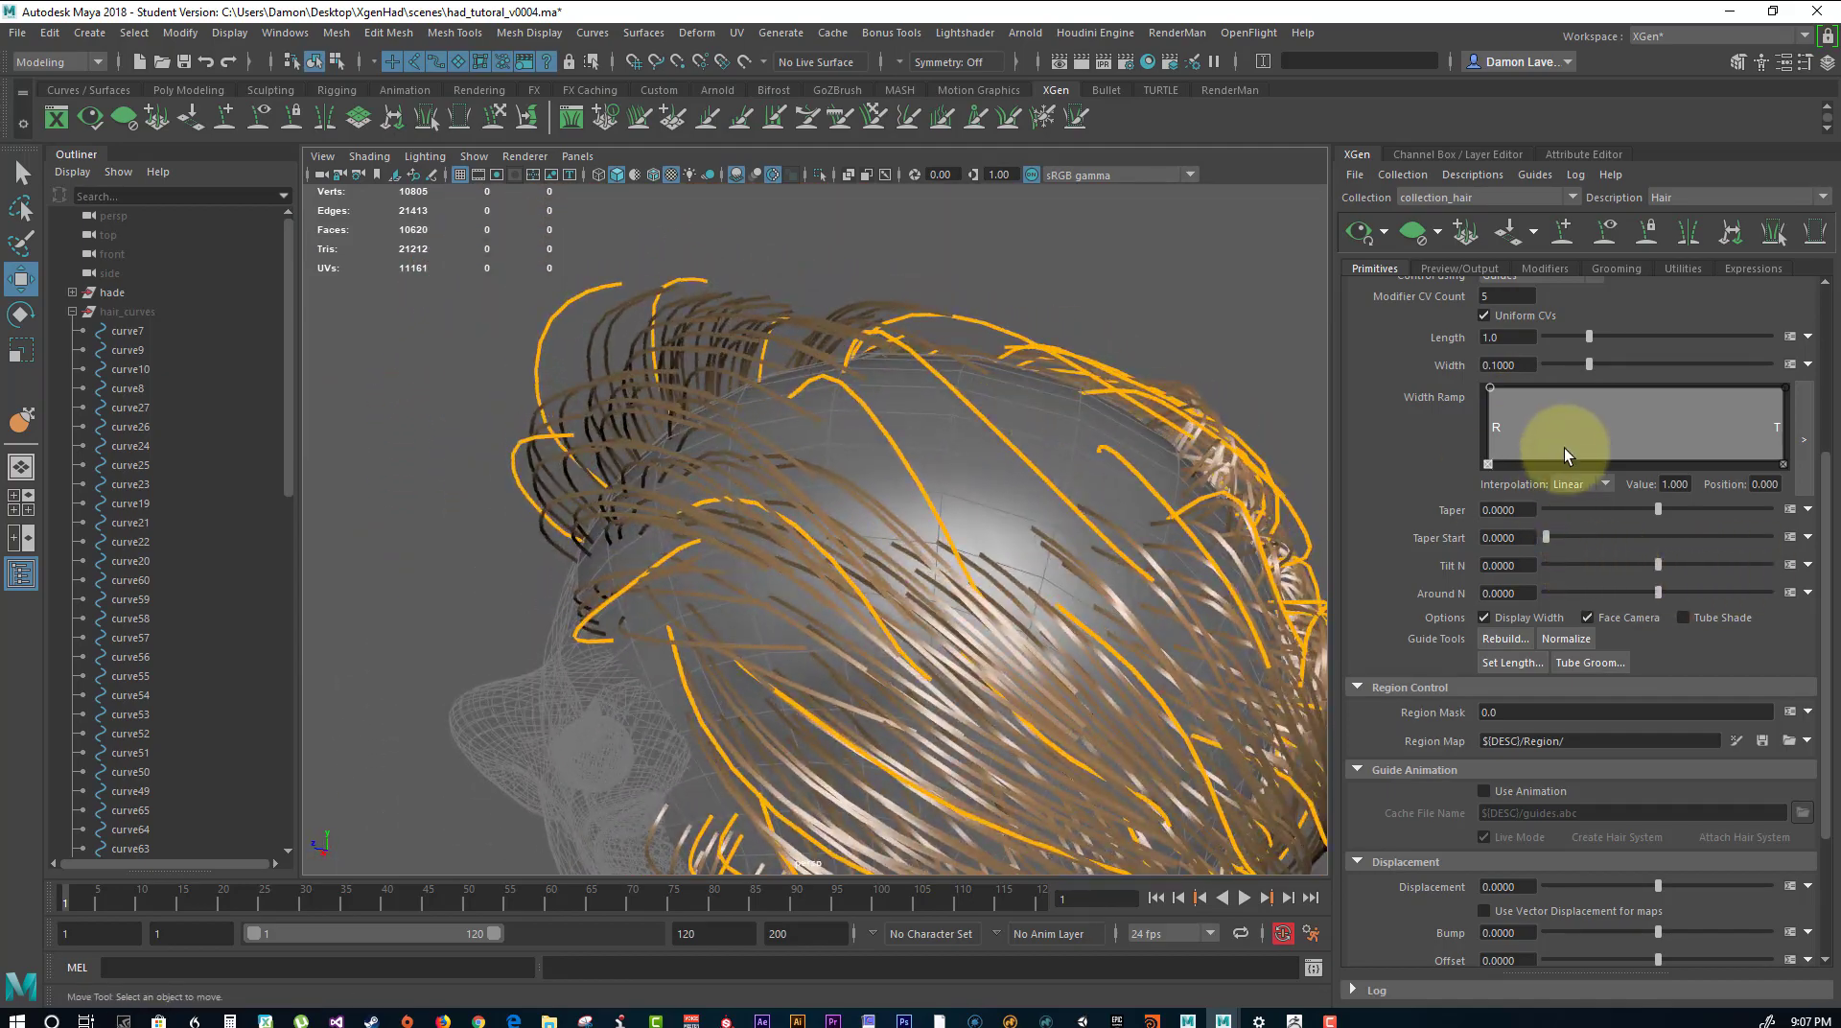
double_click(1510, 364)
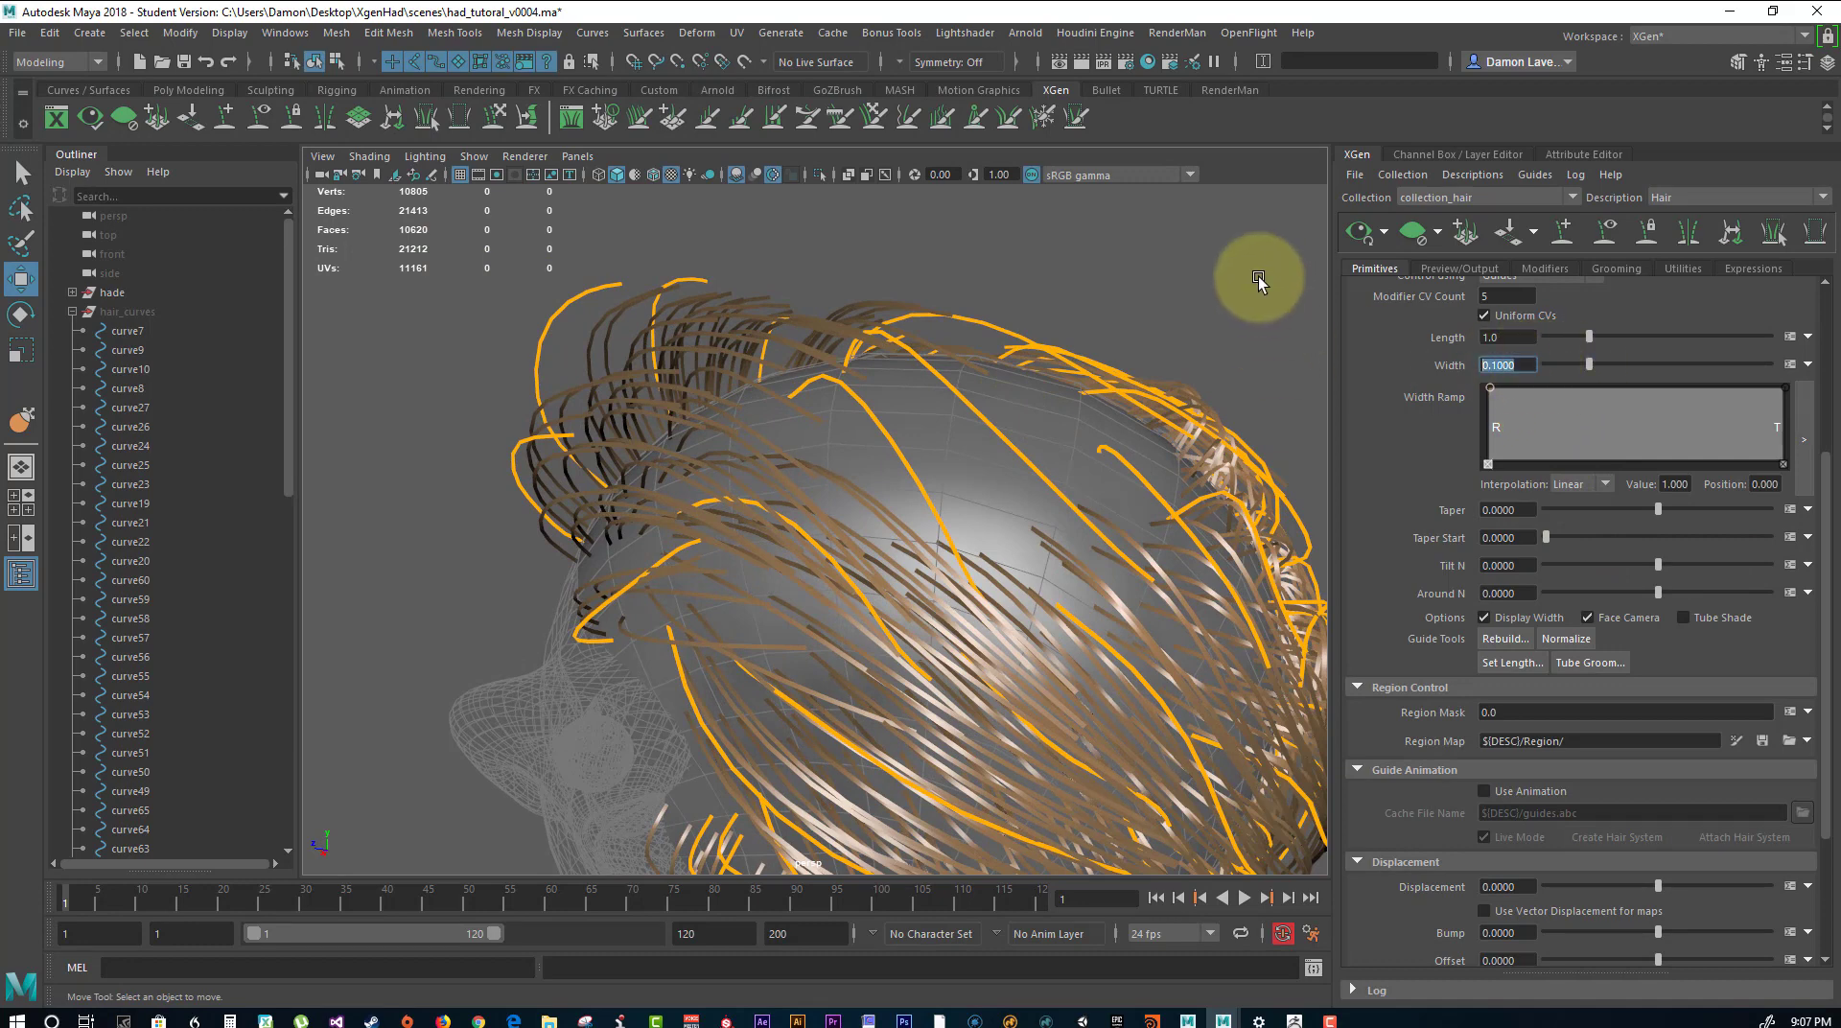
type("0.2")
type("02")
key("Return")
left_click_drag(874, 361, 1194, 413, "alt")
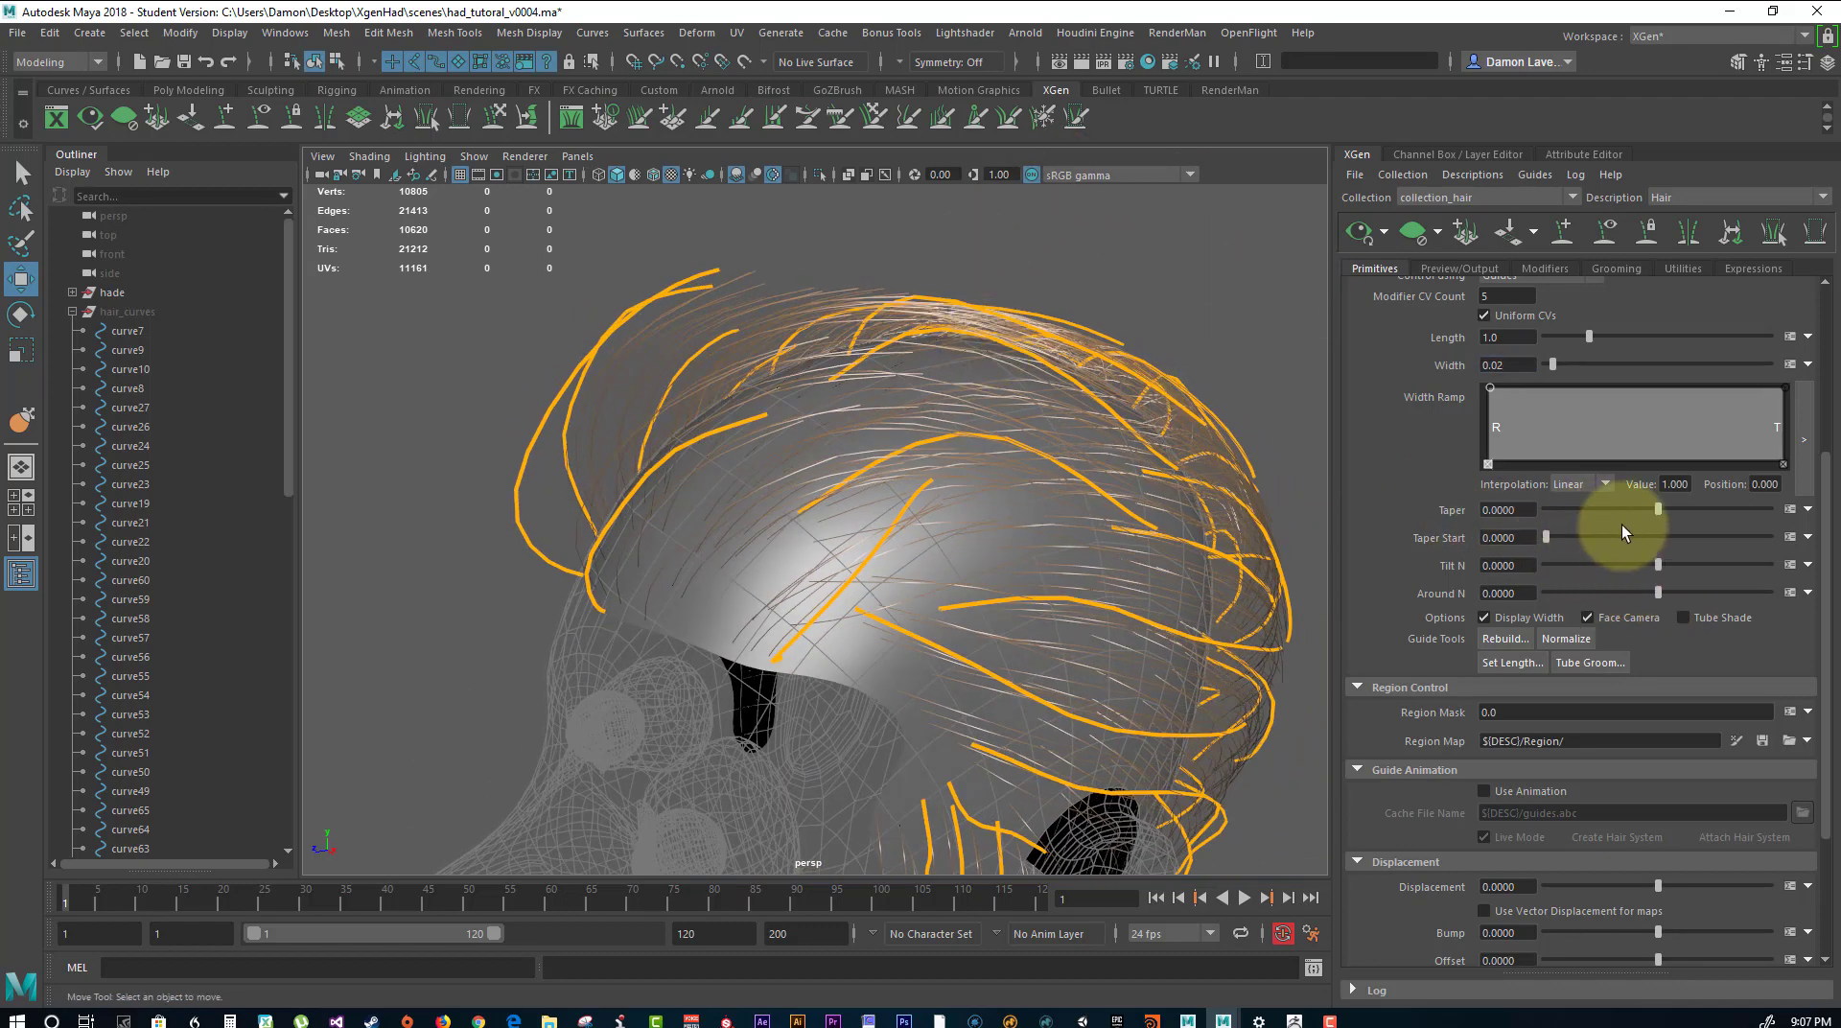
Set the hair primitives' Taper to 0.835 and Taper Start to 0.135.
left_click_drag(1659, 510, 1662, 509)
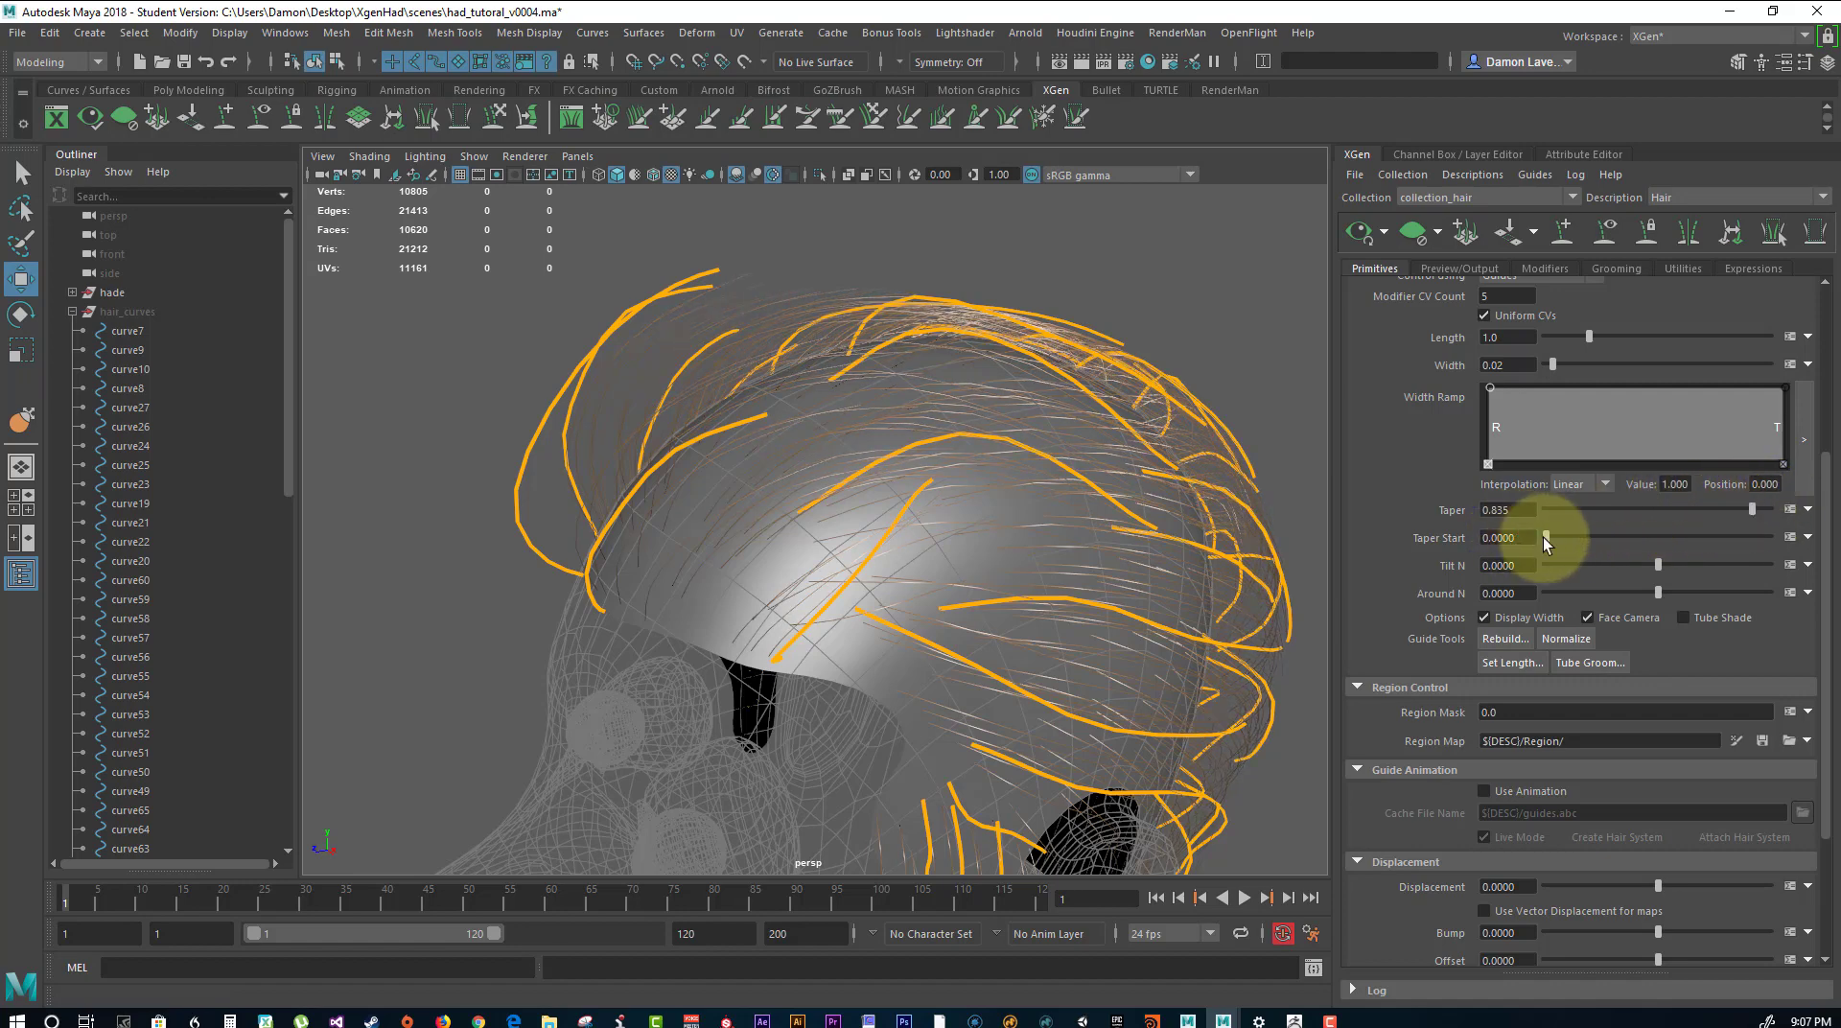
left_click_drag(1557, 542, 1579, 538)
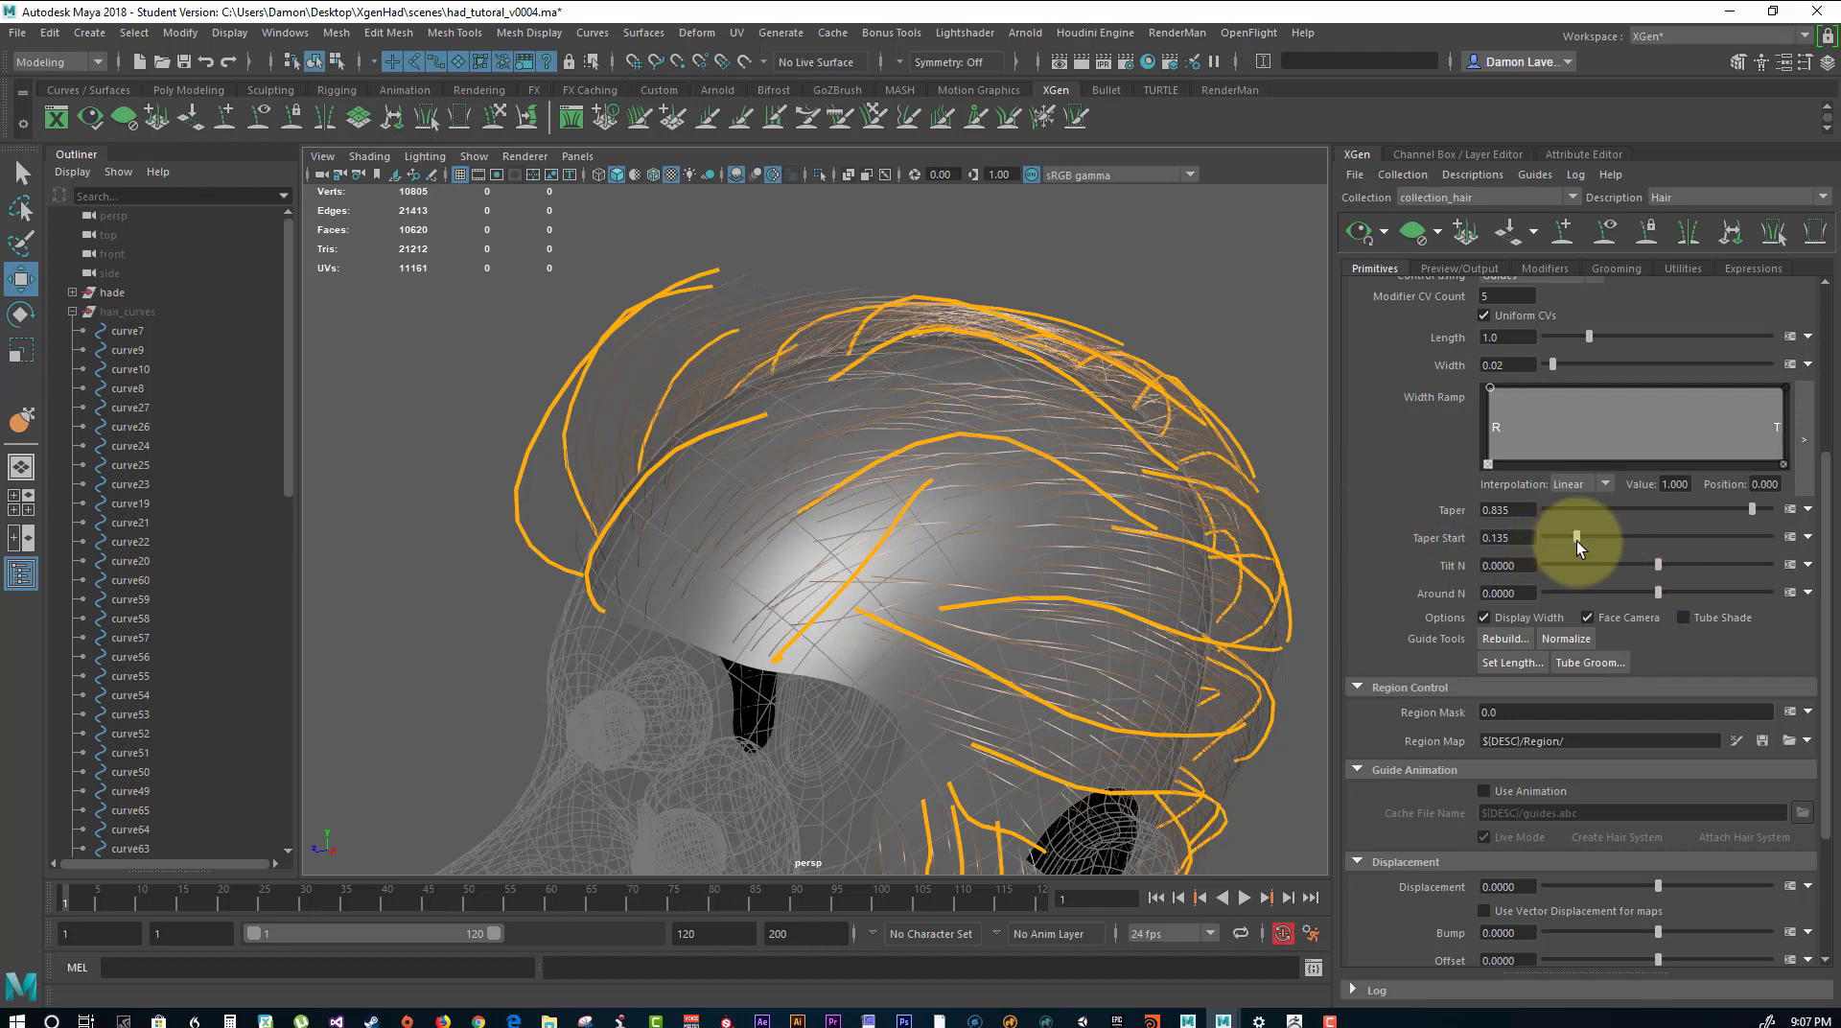
scroll(1567, 596, "up", 3)
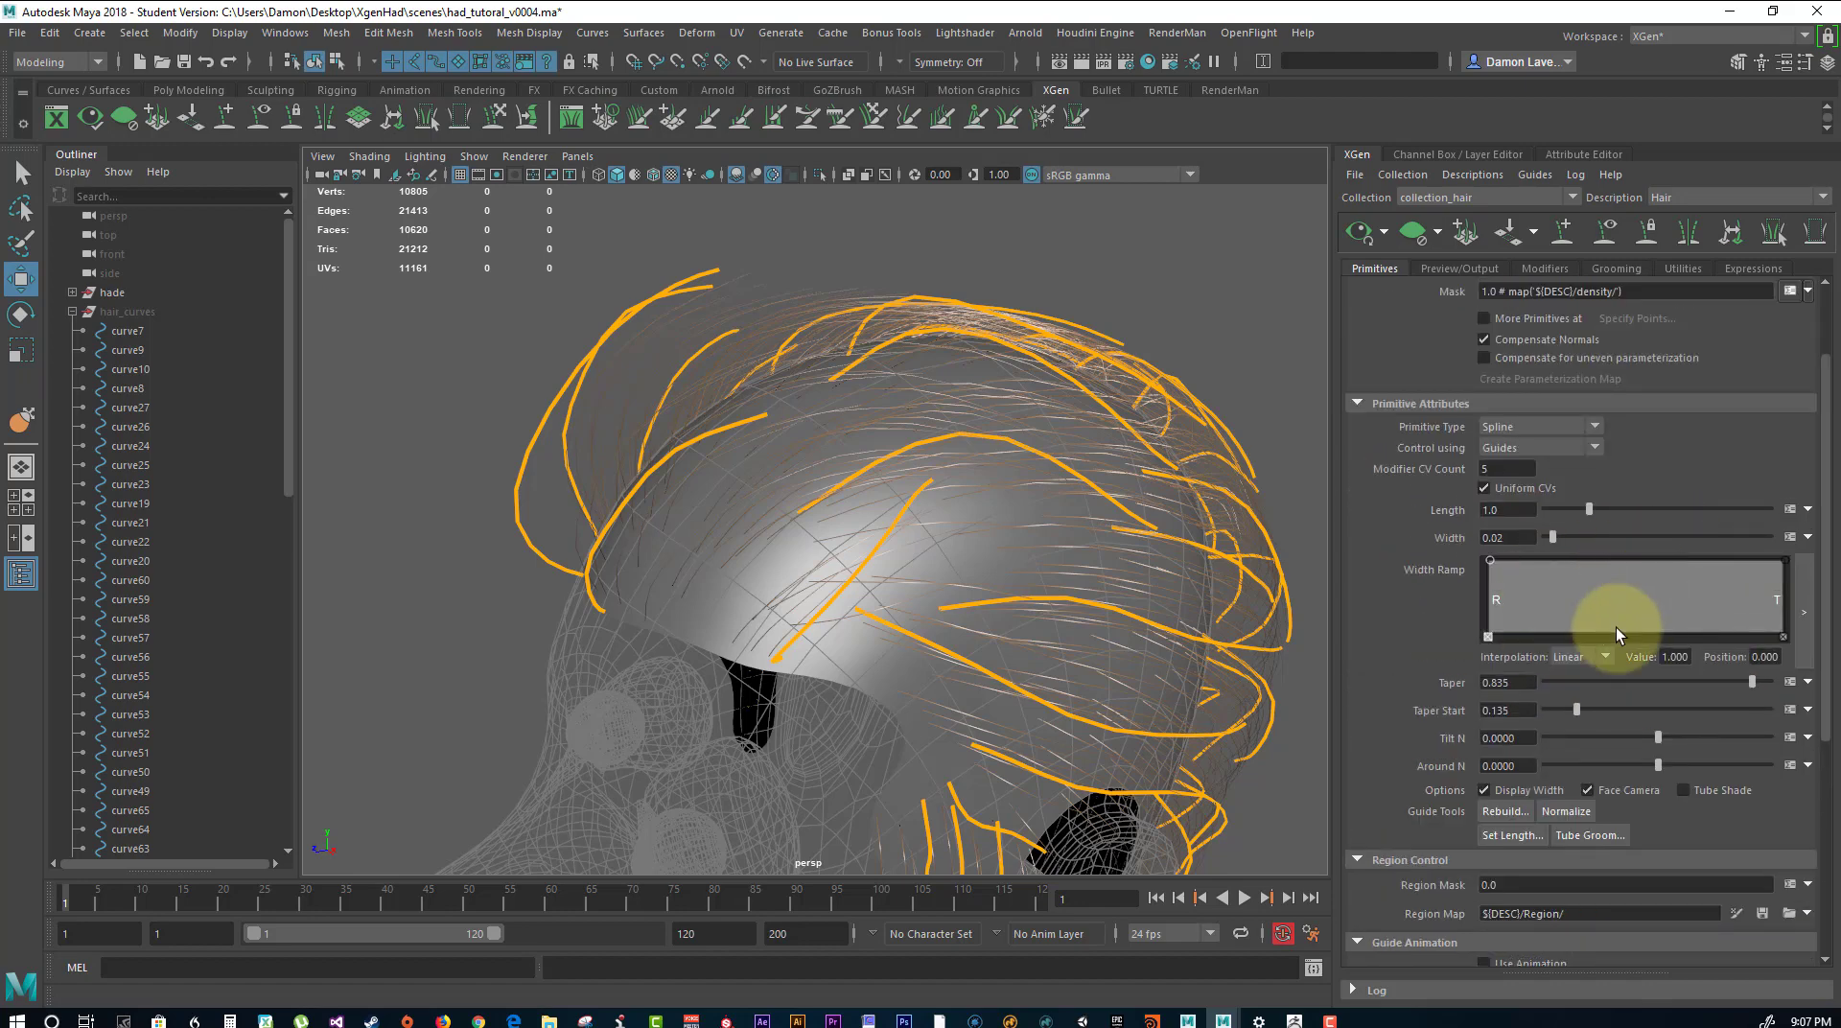
scroll(1577, 633, "down", 2)
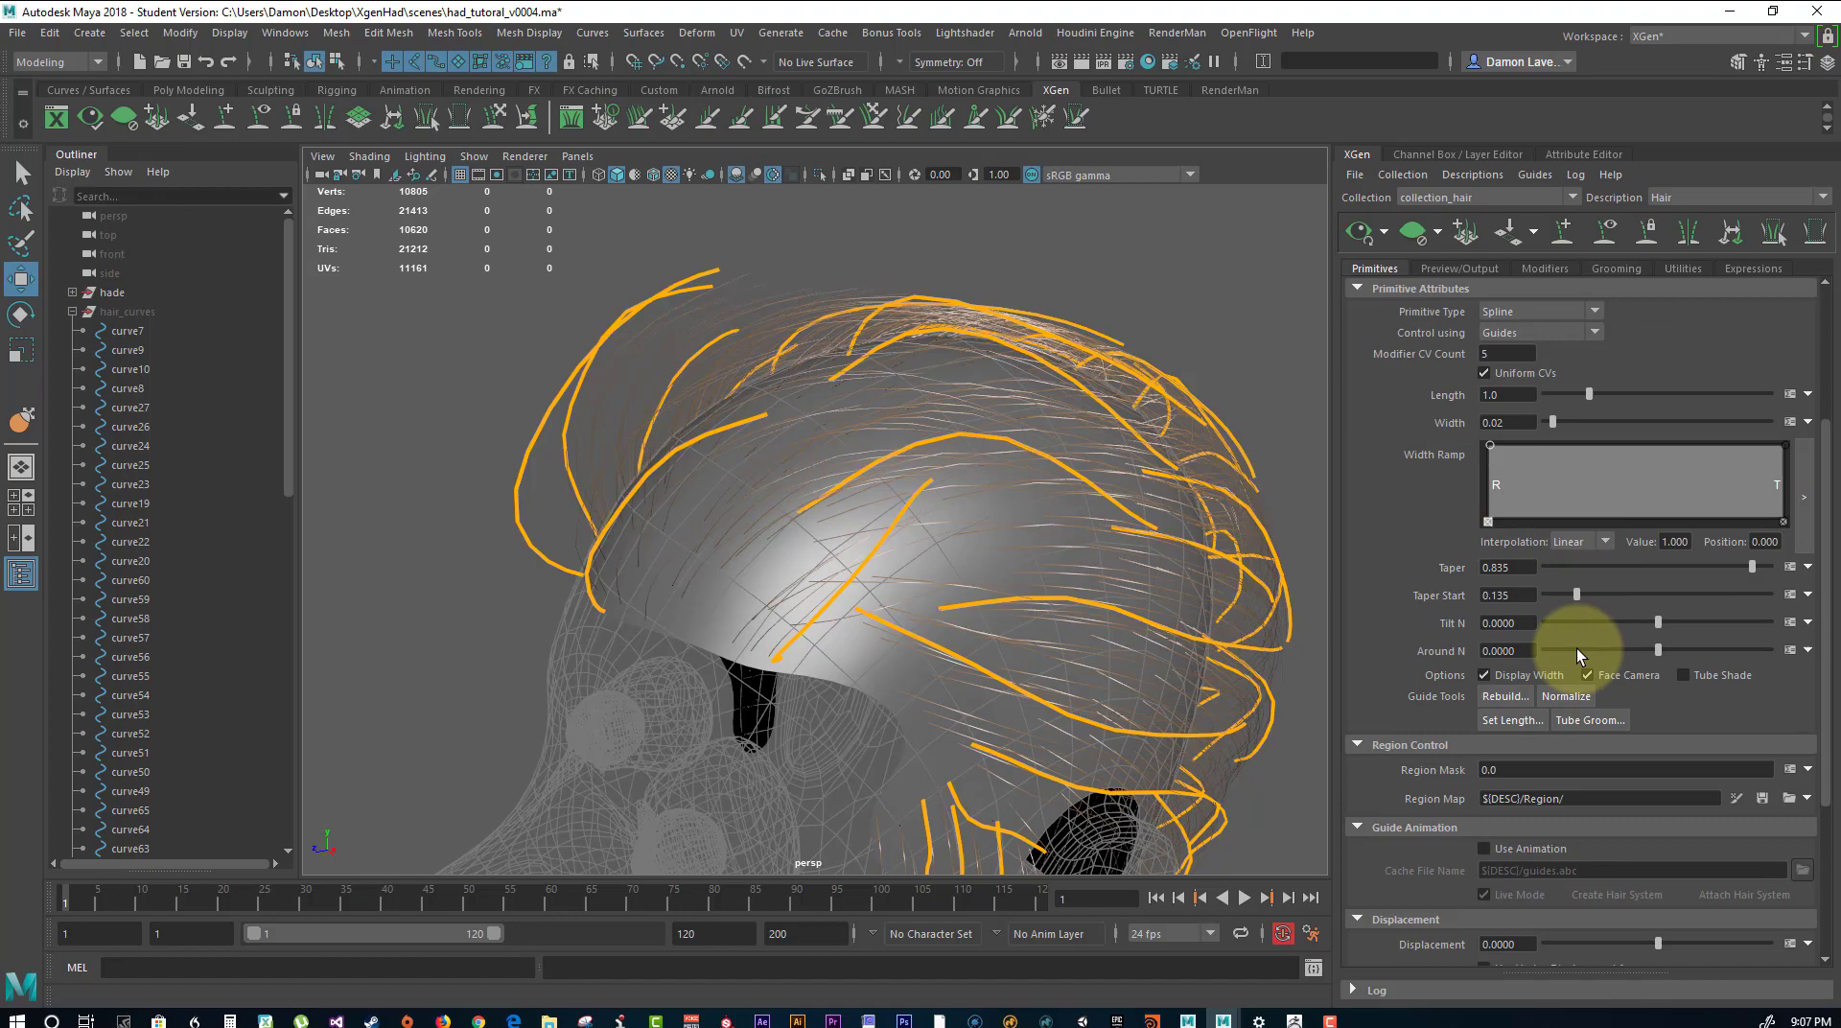
Try to normalize the guides, and raise the Hair description's density to 25.46.
left_click(1569, 697)
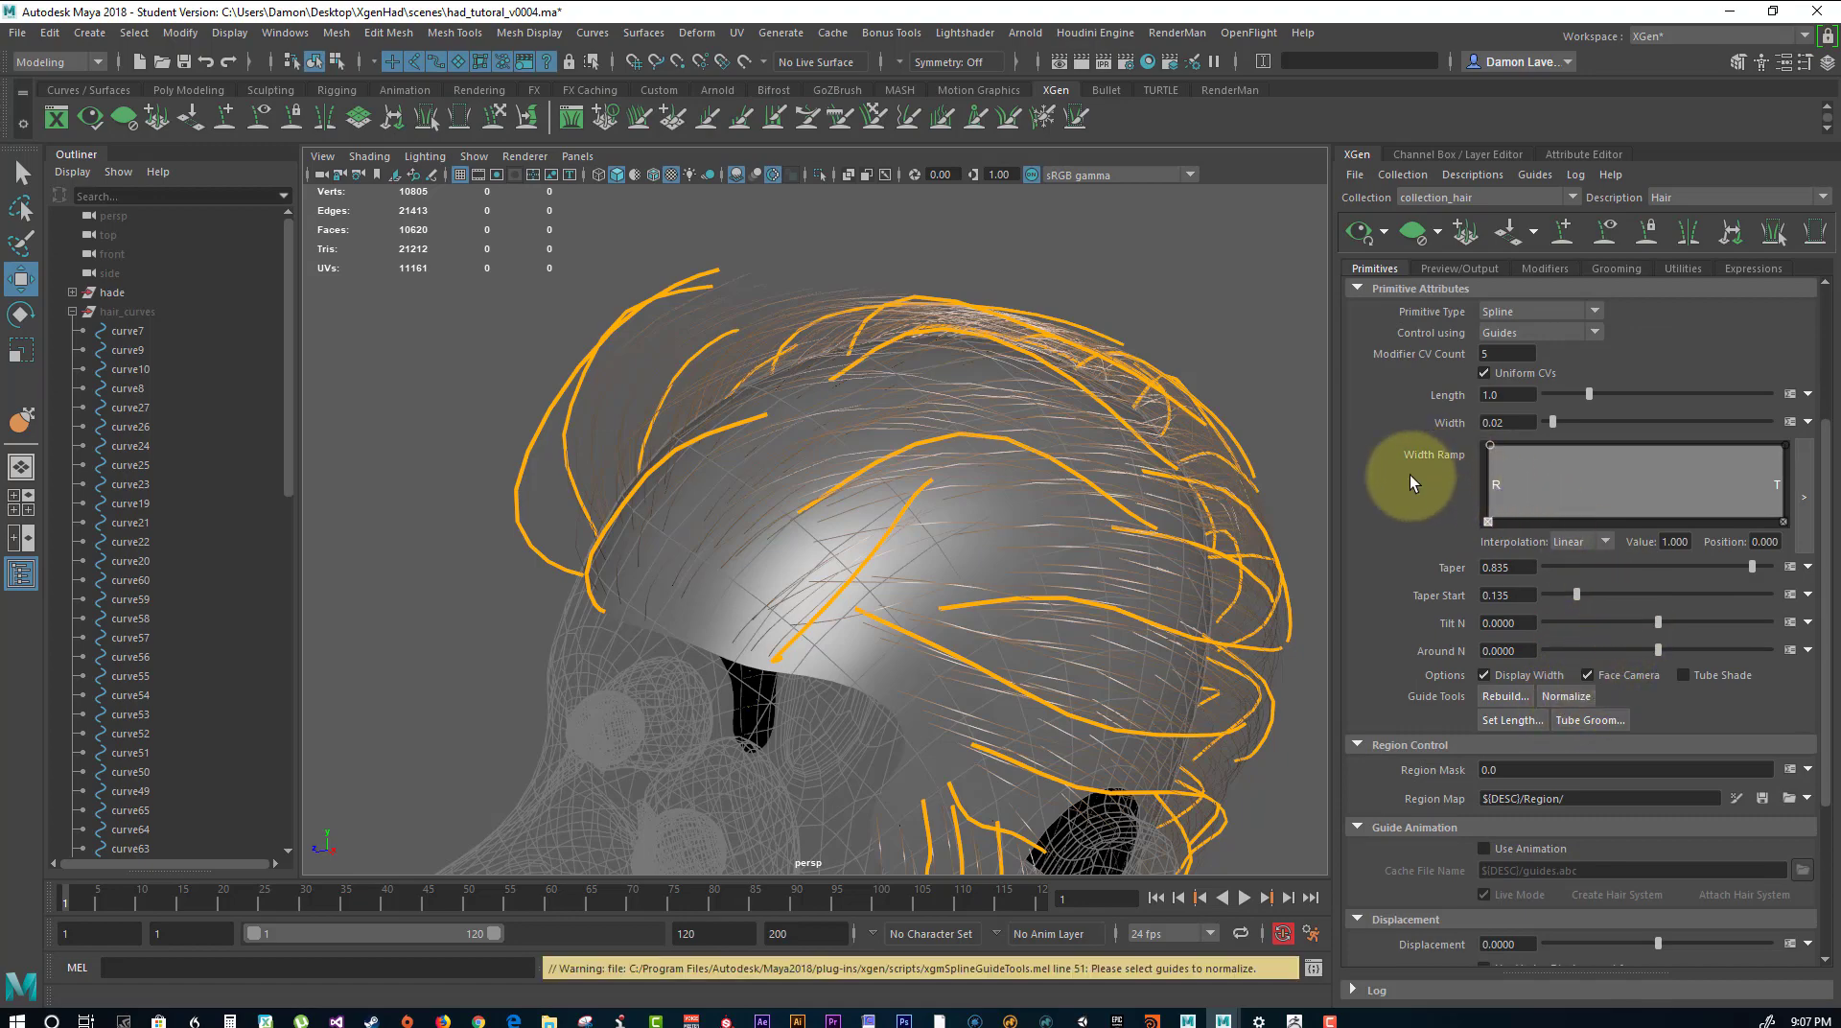
left_click_drag(1192, 318, 1227, 389, "alt")
scroll(1597, 356, "up", 4)
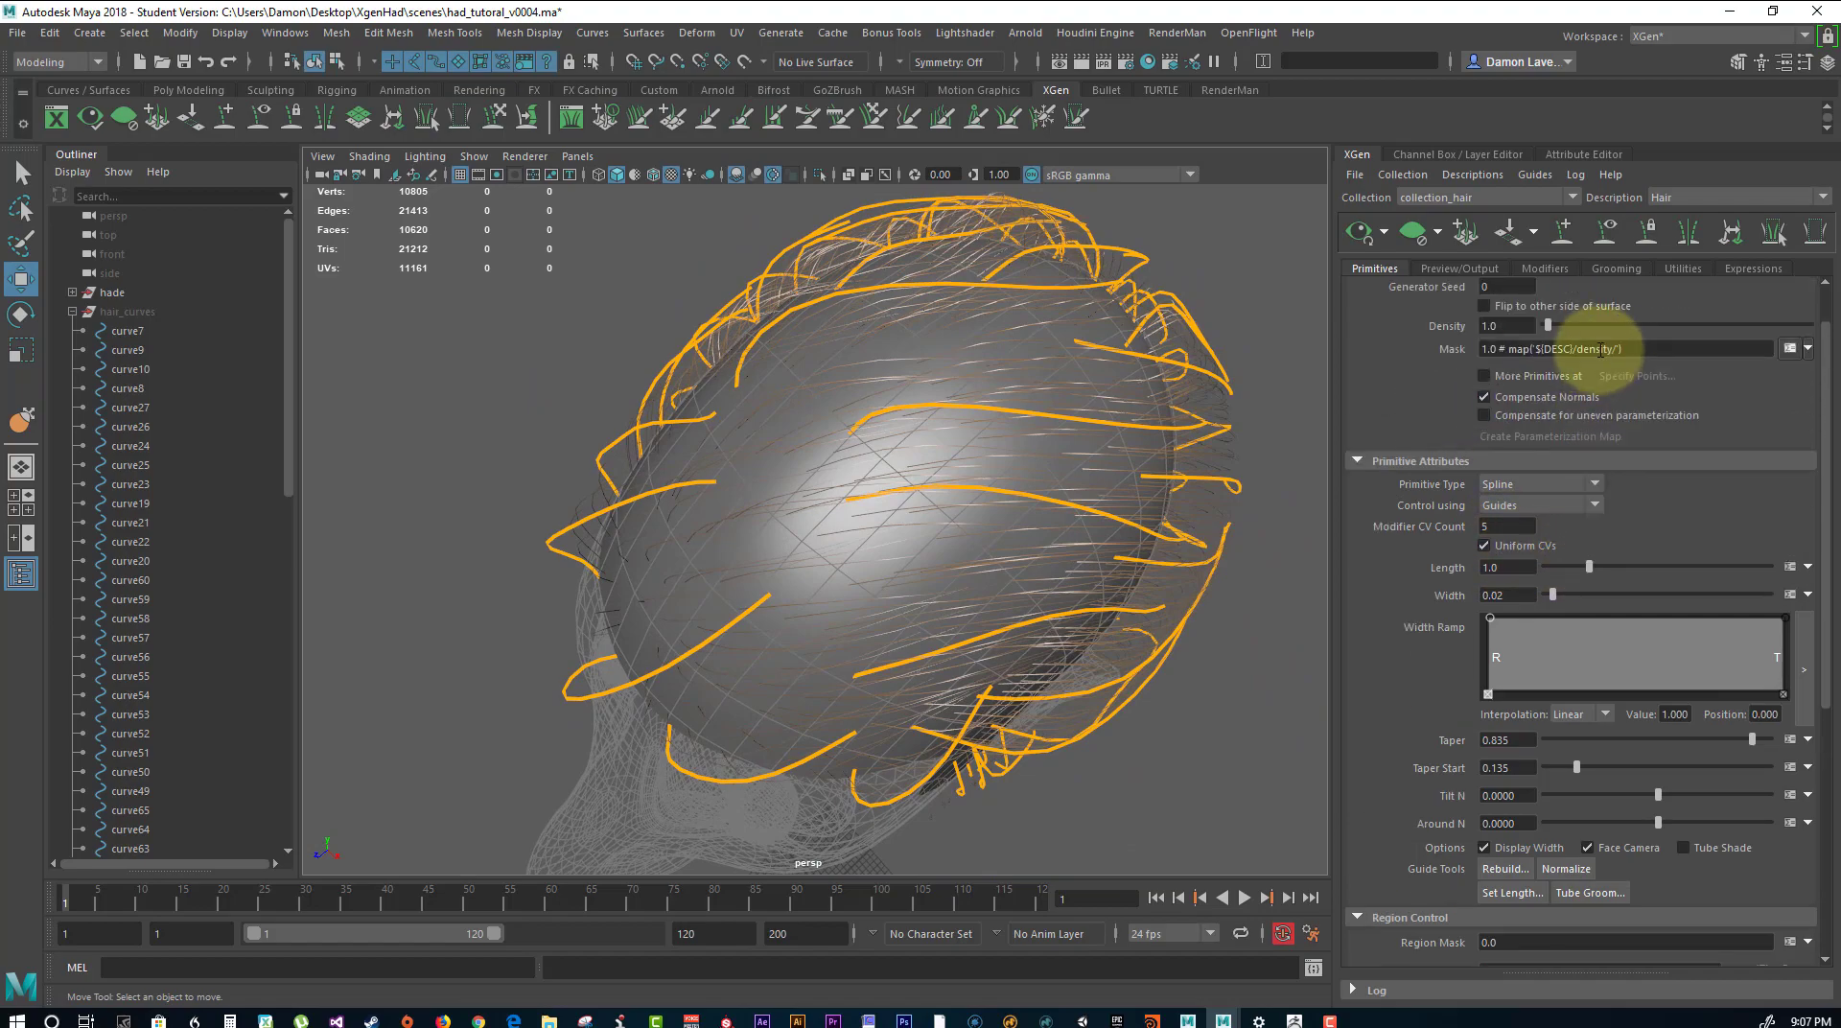
left_click_drag(1550, 386, 1611, 382)
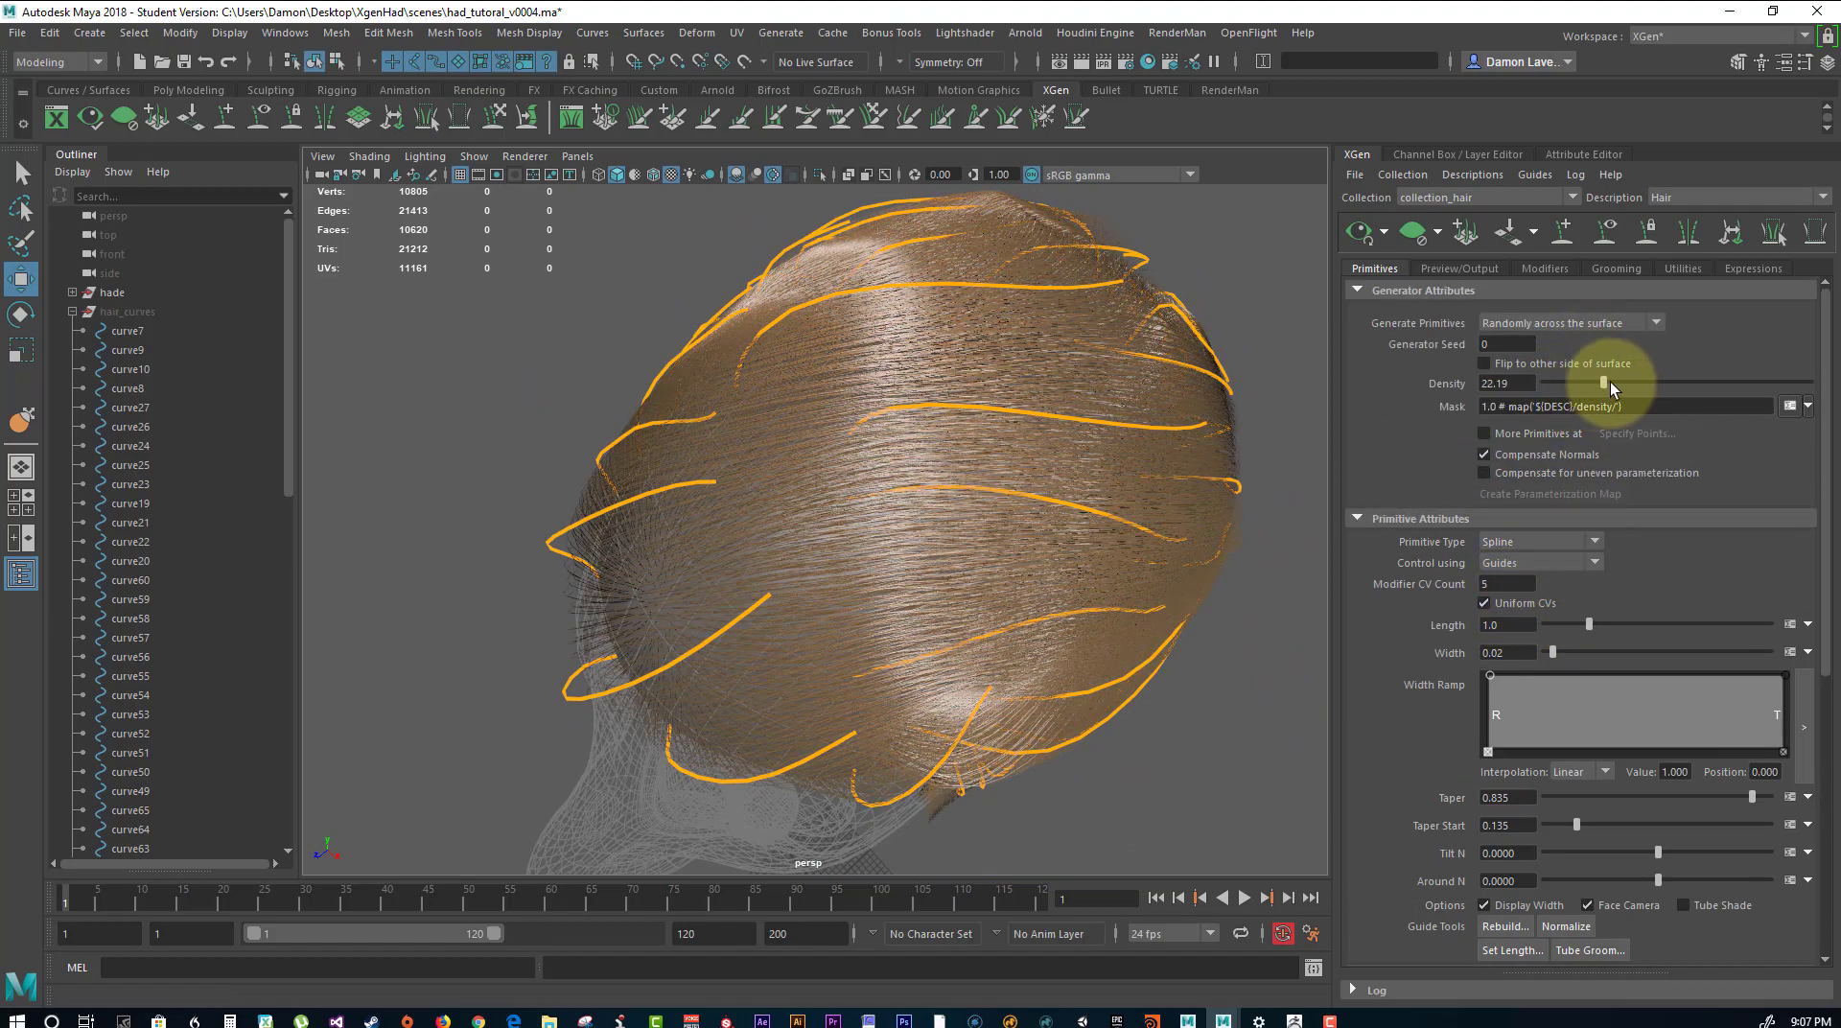
Check the denser hair from all sides of the head and collapse the curves group in the Outliner.
left_click_drag(1109, 464, 1203, 504, "alt")
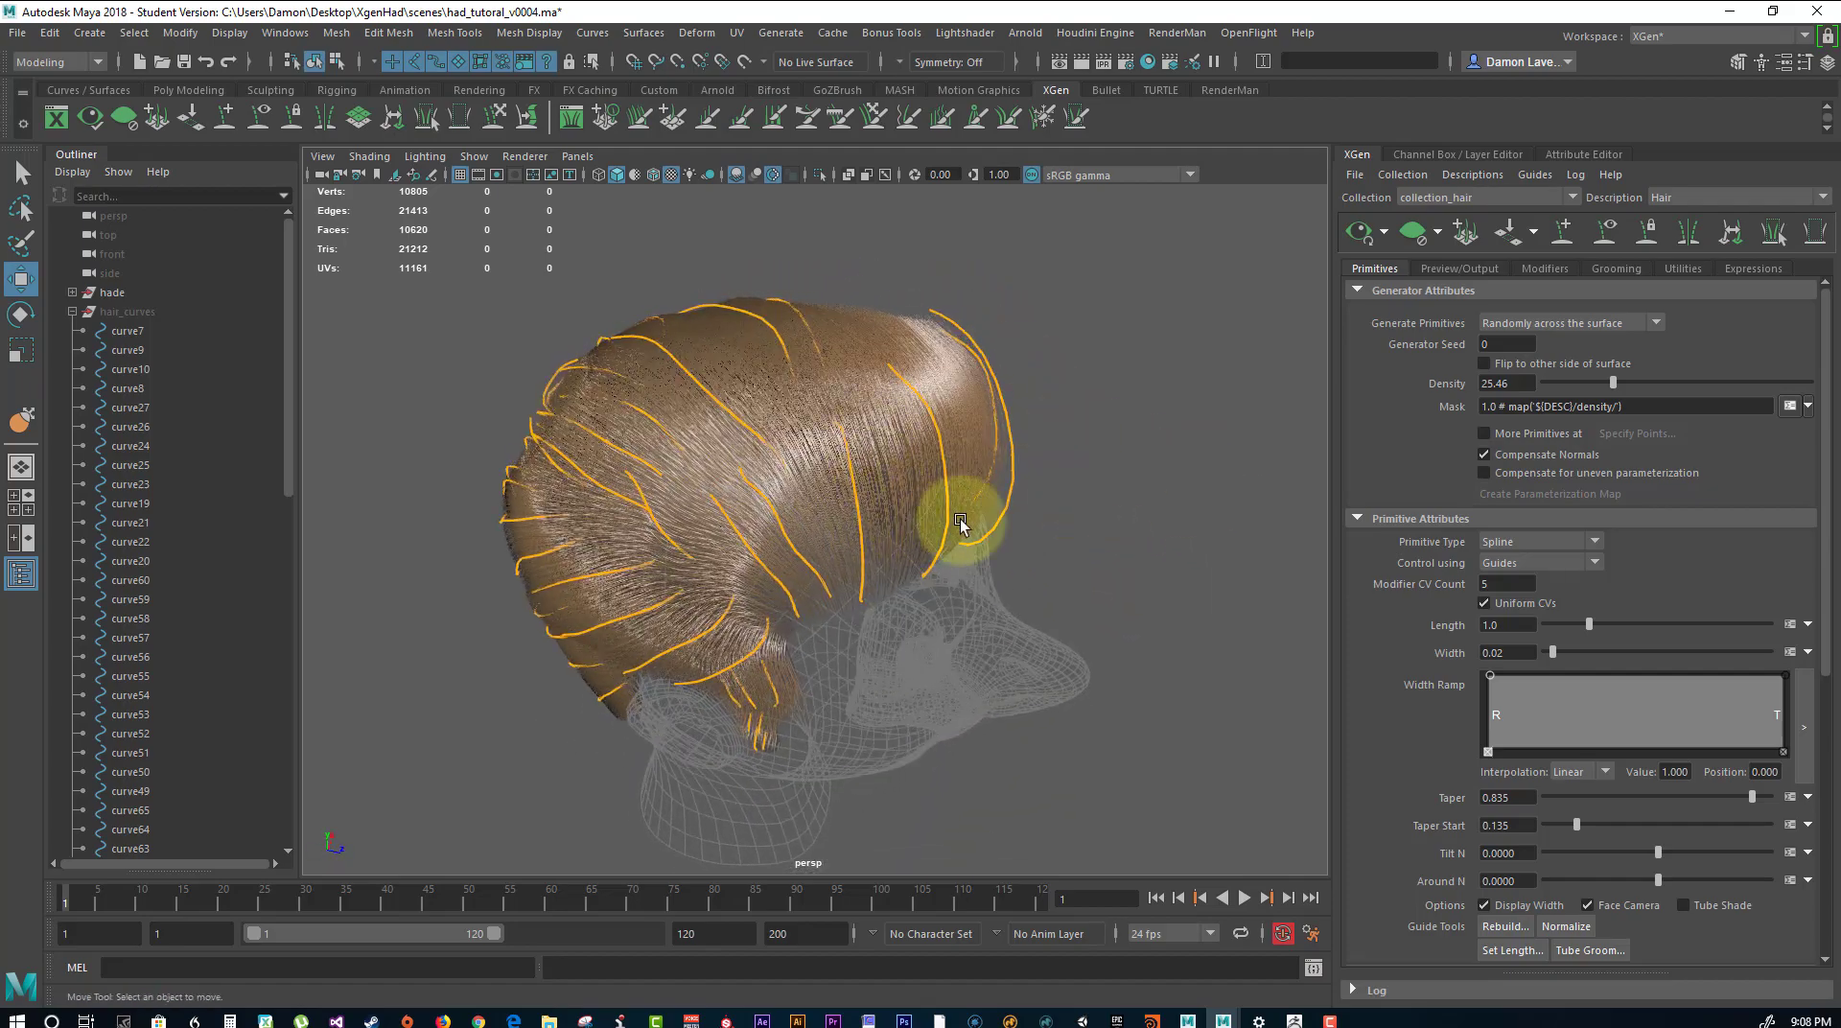
left_click_drag(958, 520, 237, 522, "alt")
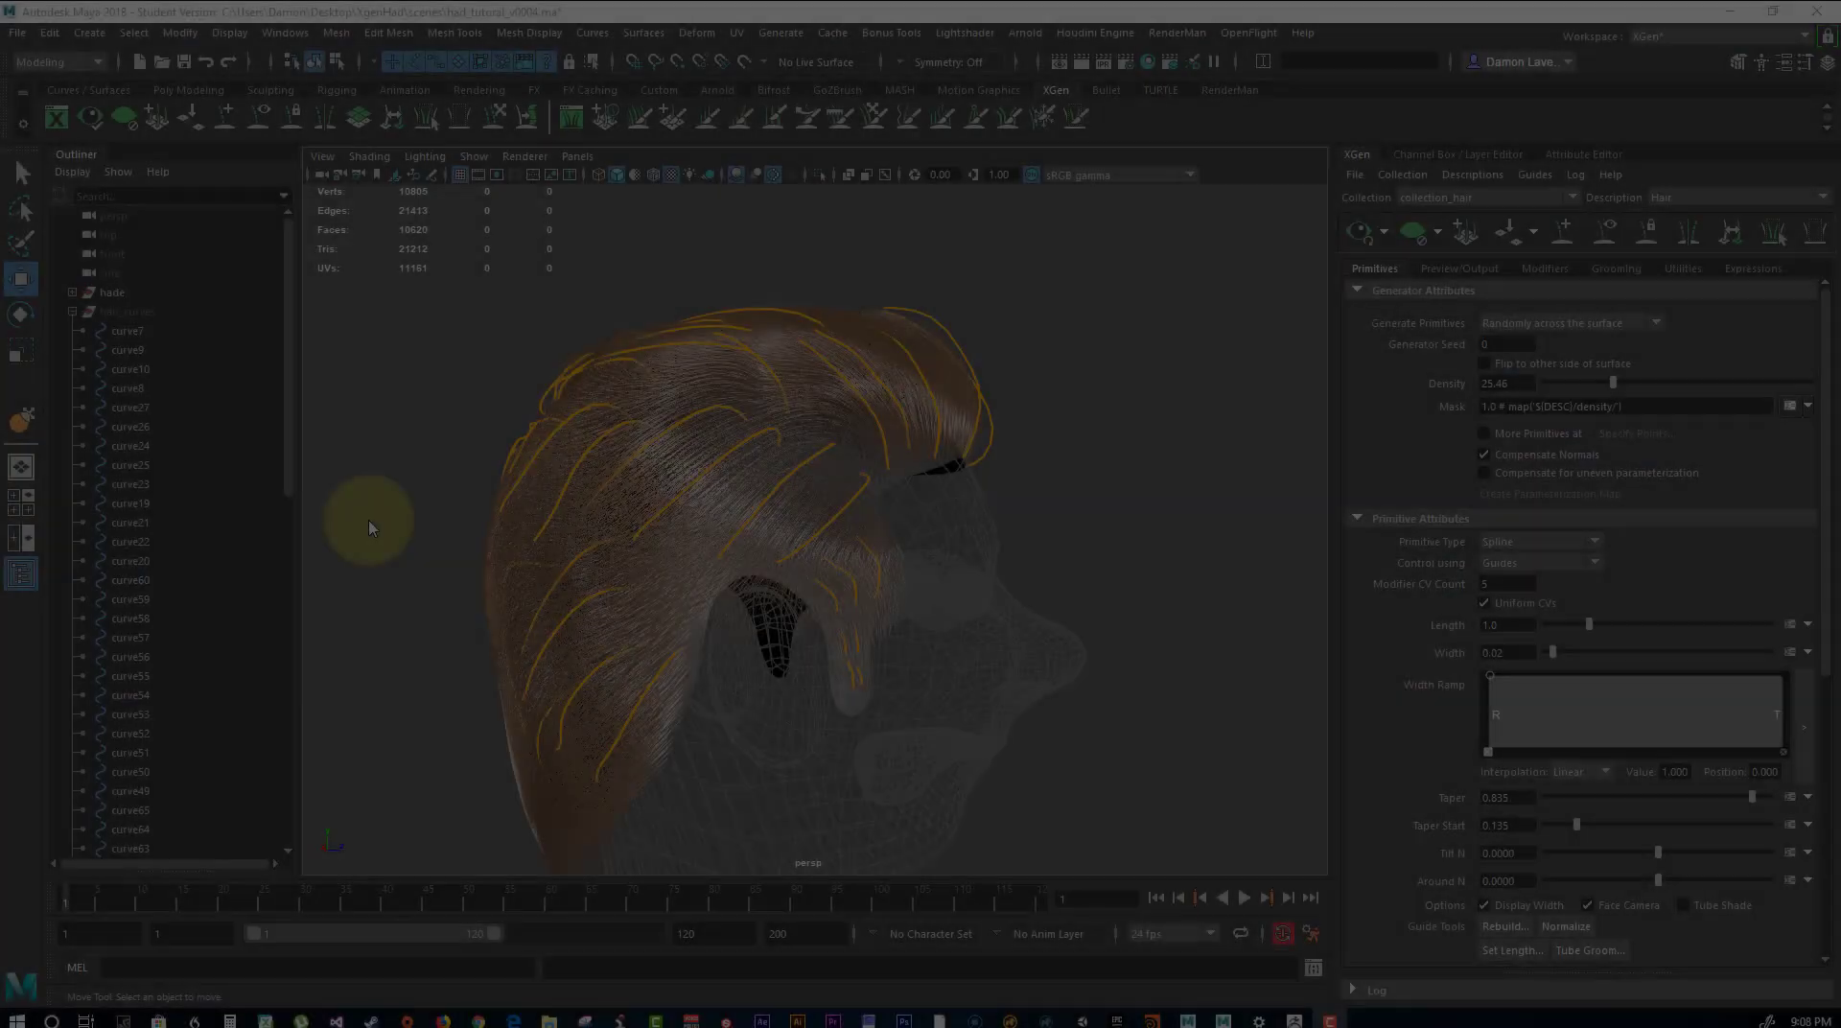
left_click_drag(937, 444, 831, 283, "alt")
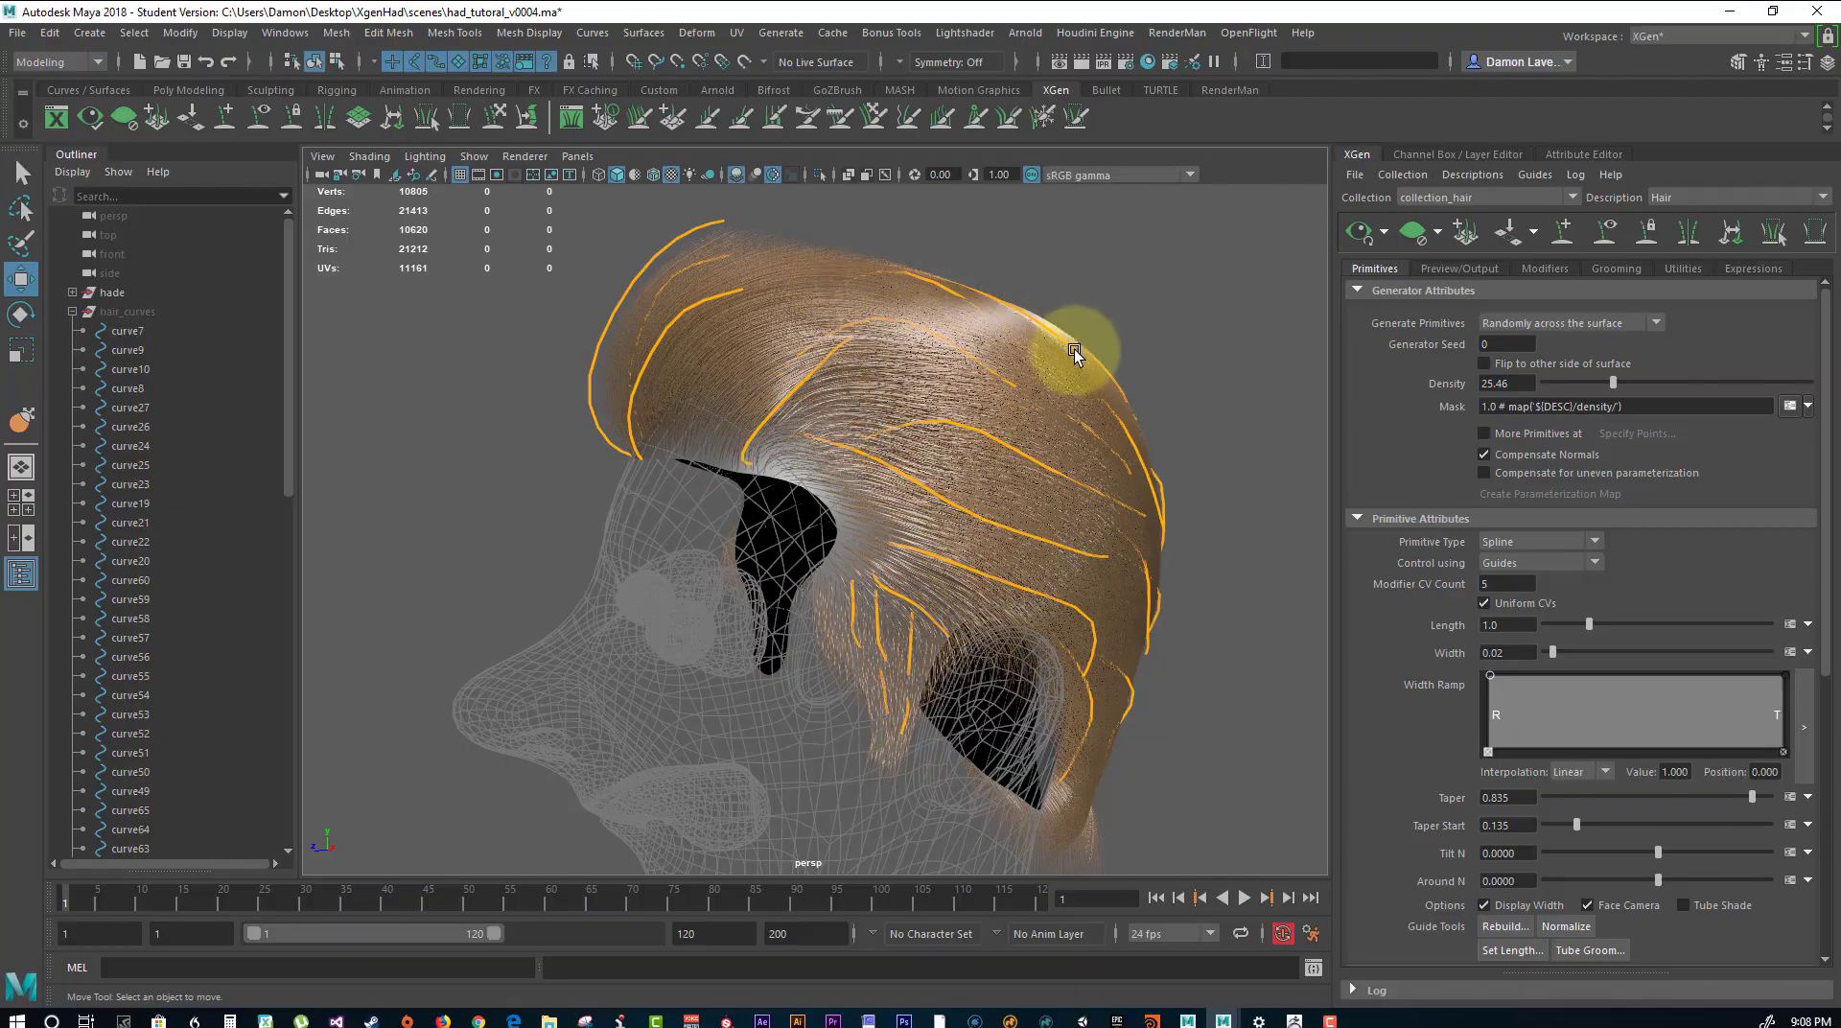
left_click_drag(1075, 355, 950, 385, "alt")
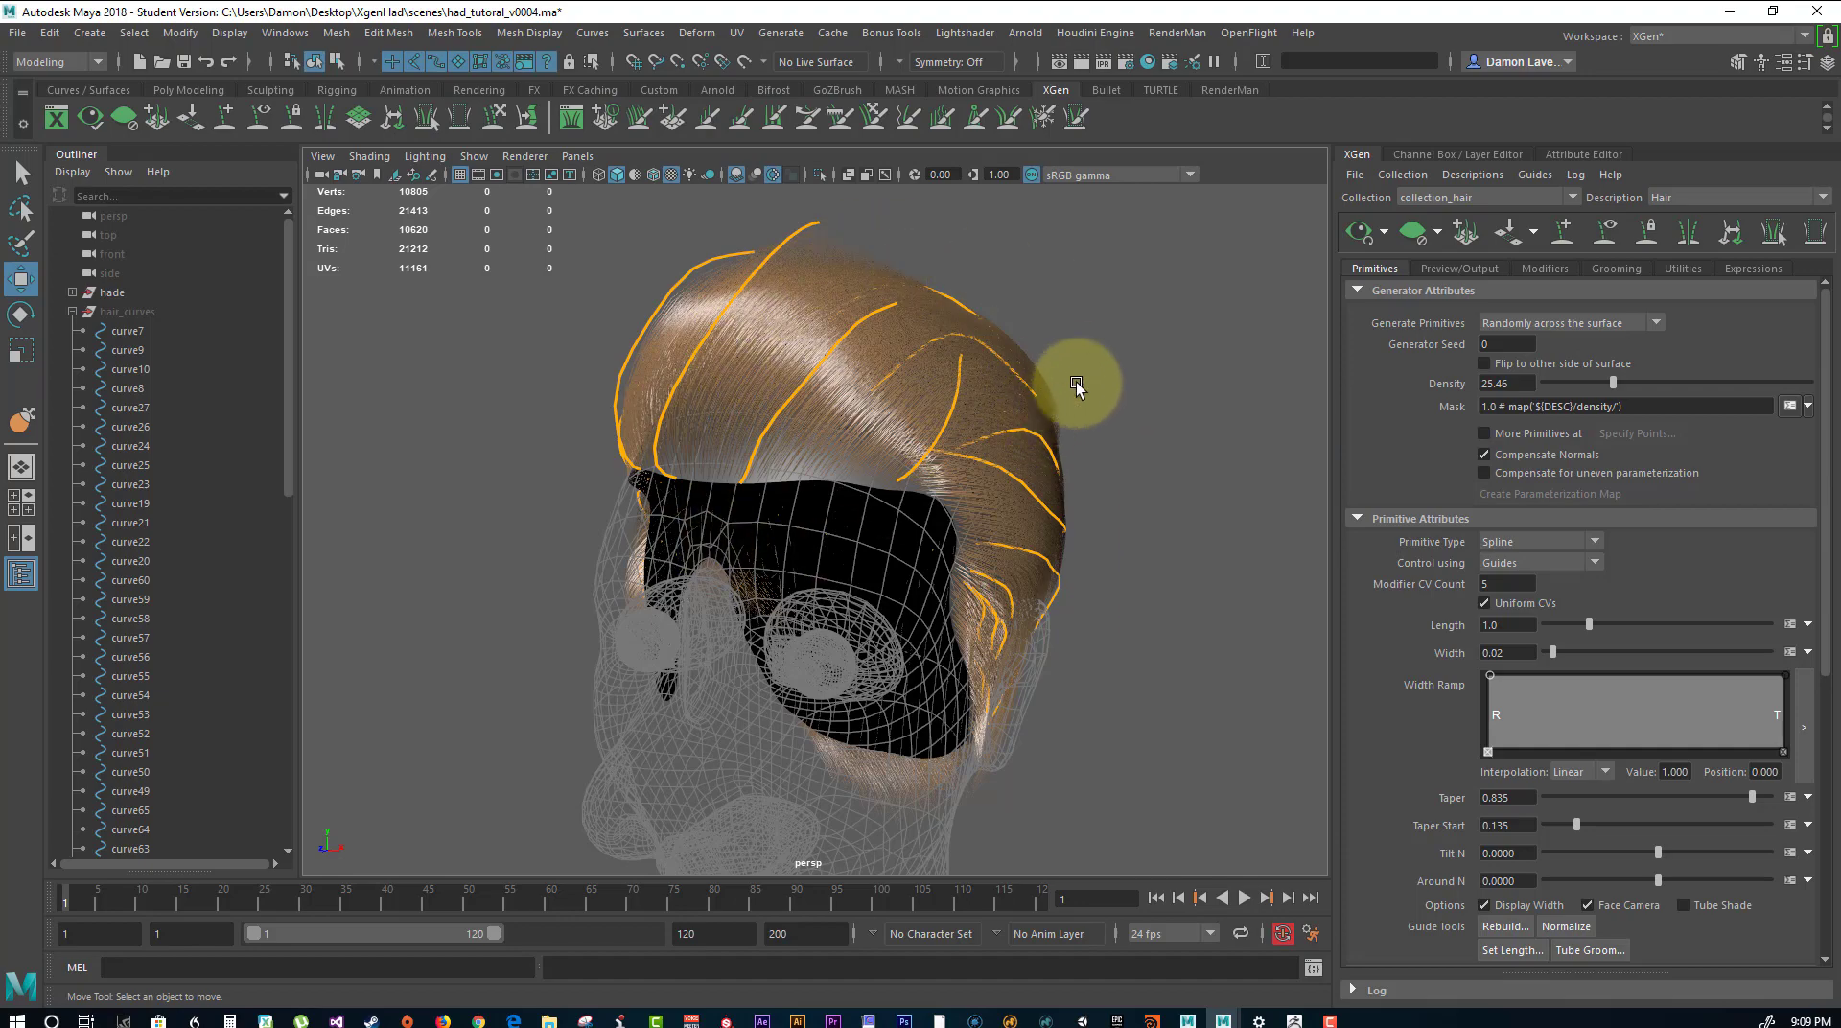
left_click_drag(1076, 381, 333, 325, "alt")
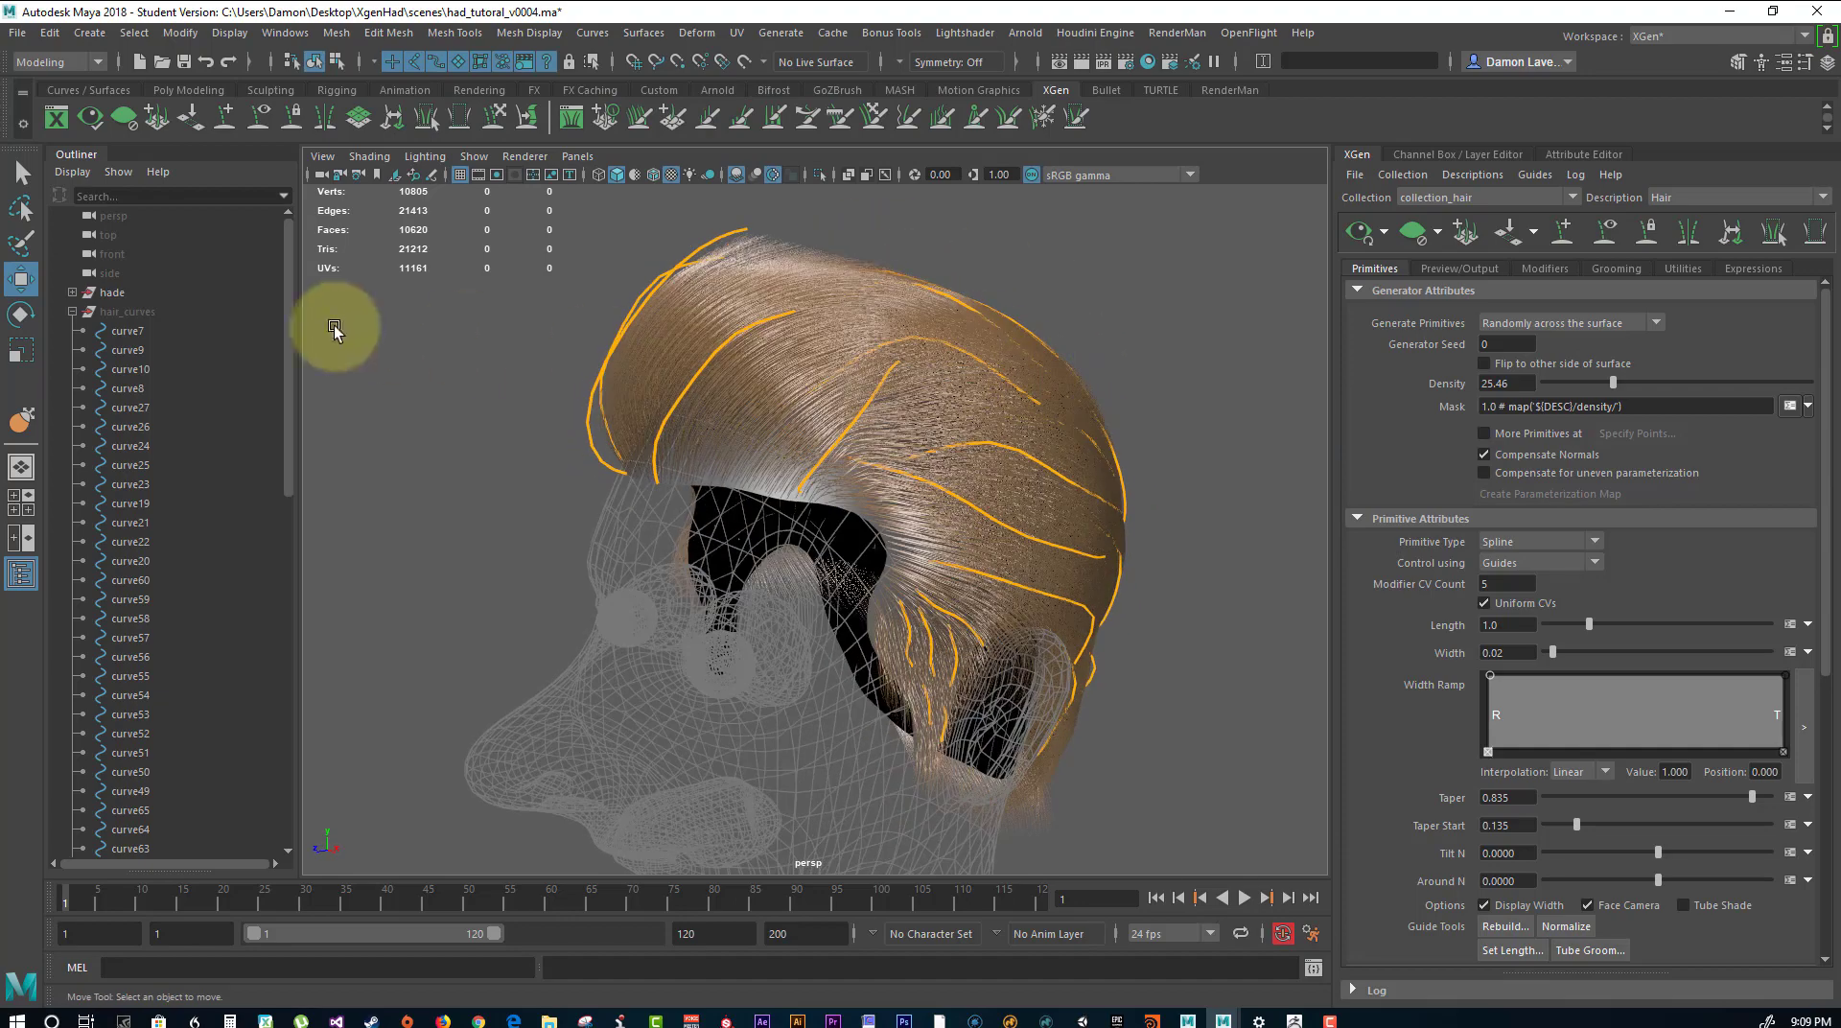
left_click(72, 311)
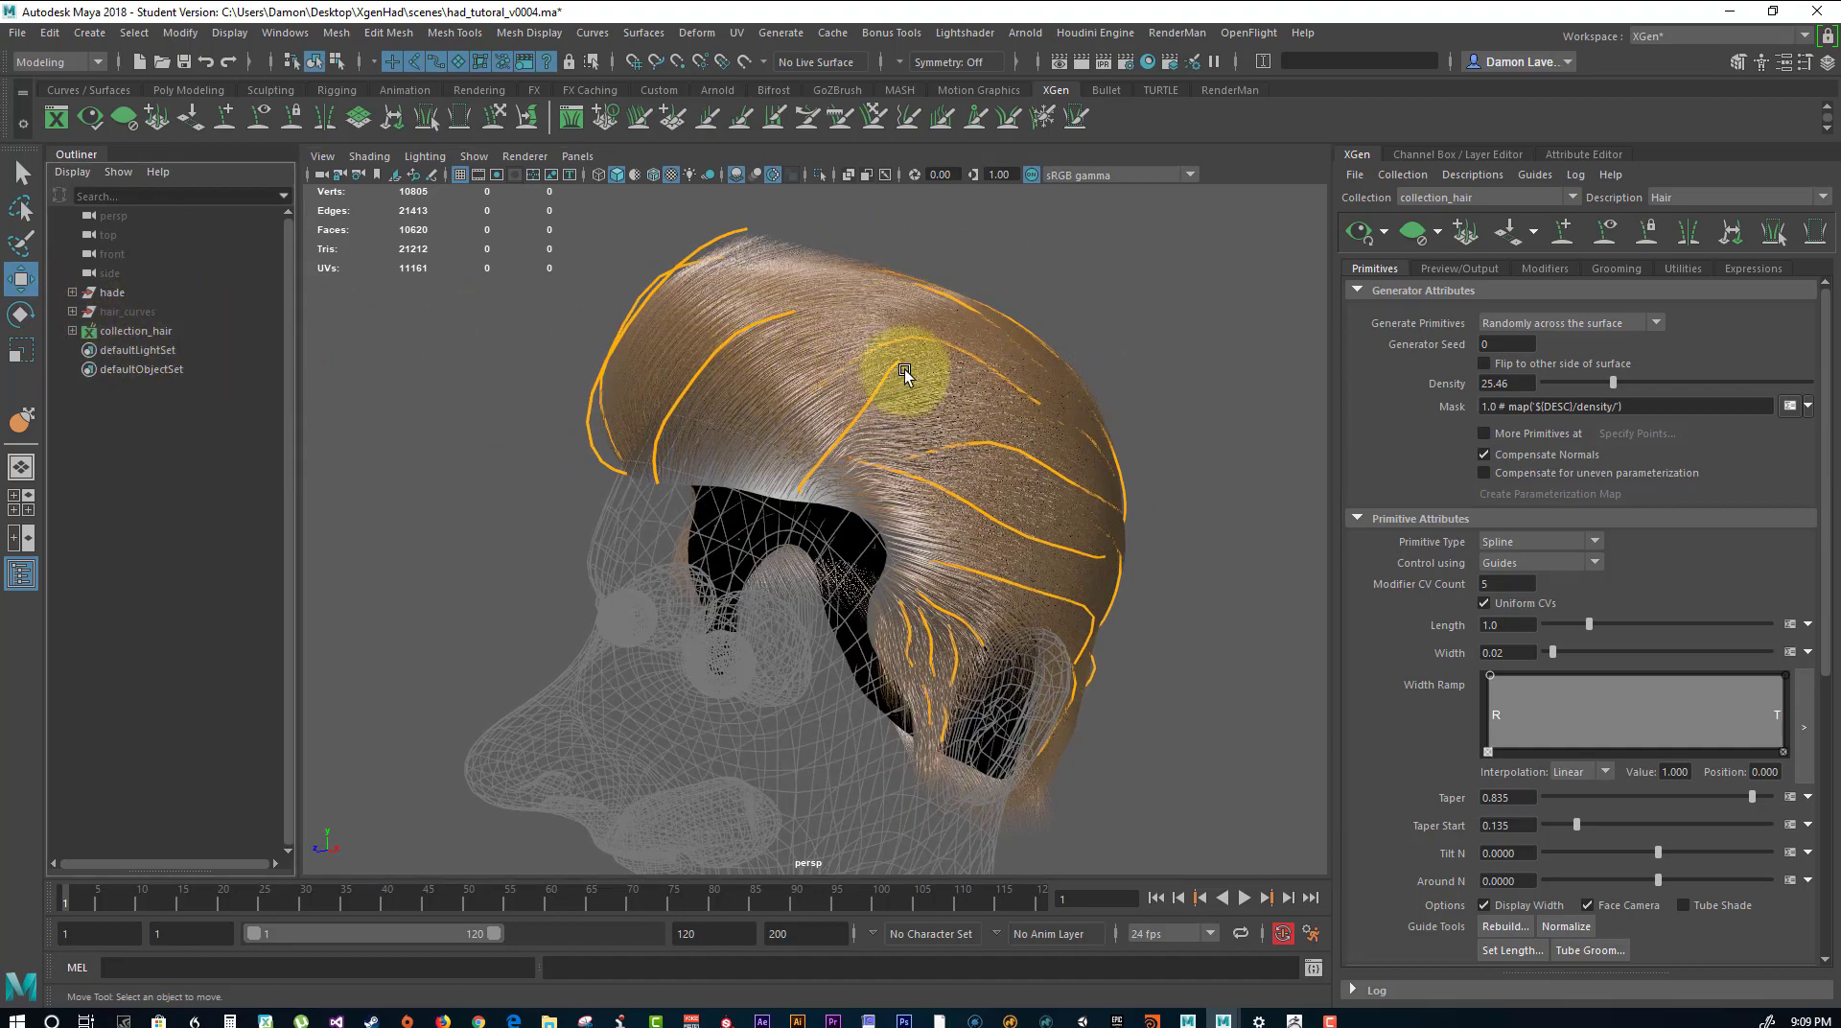
Add two new XGen guides in the gap on the upper front of the scalp.
left_click_drag(1192, 343, 745, 676, "alt")
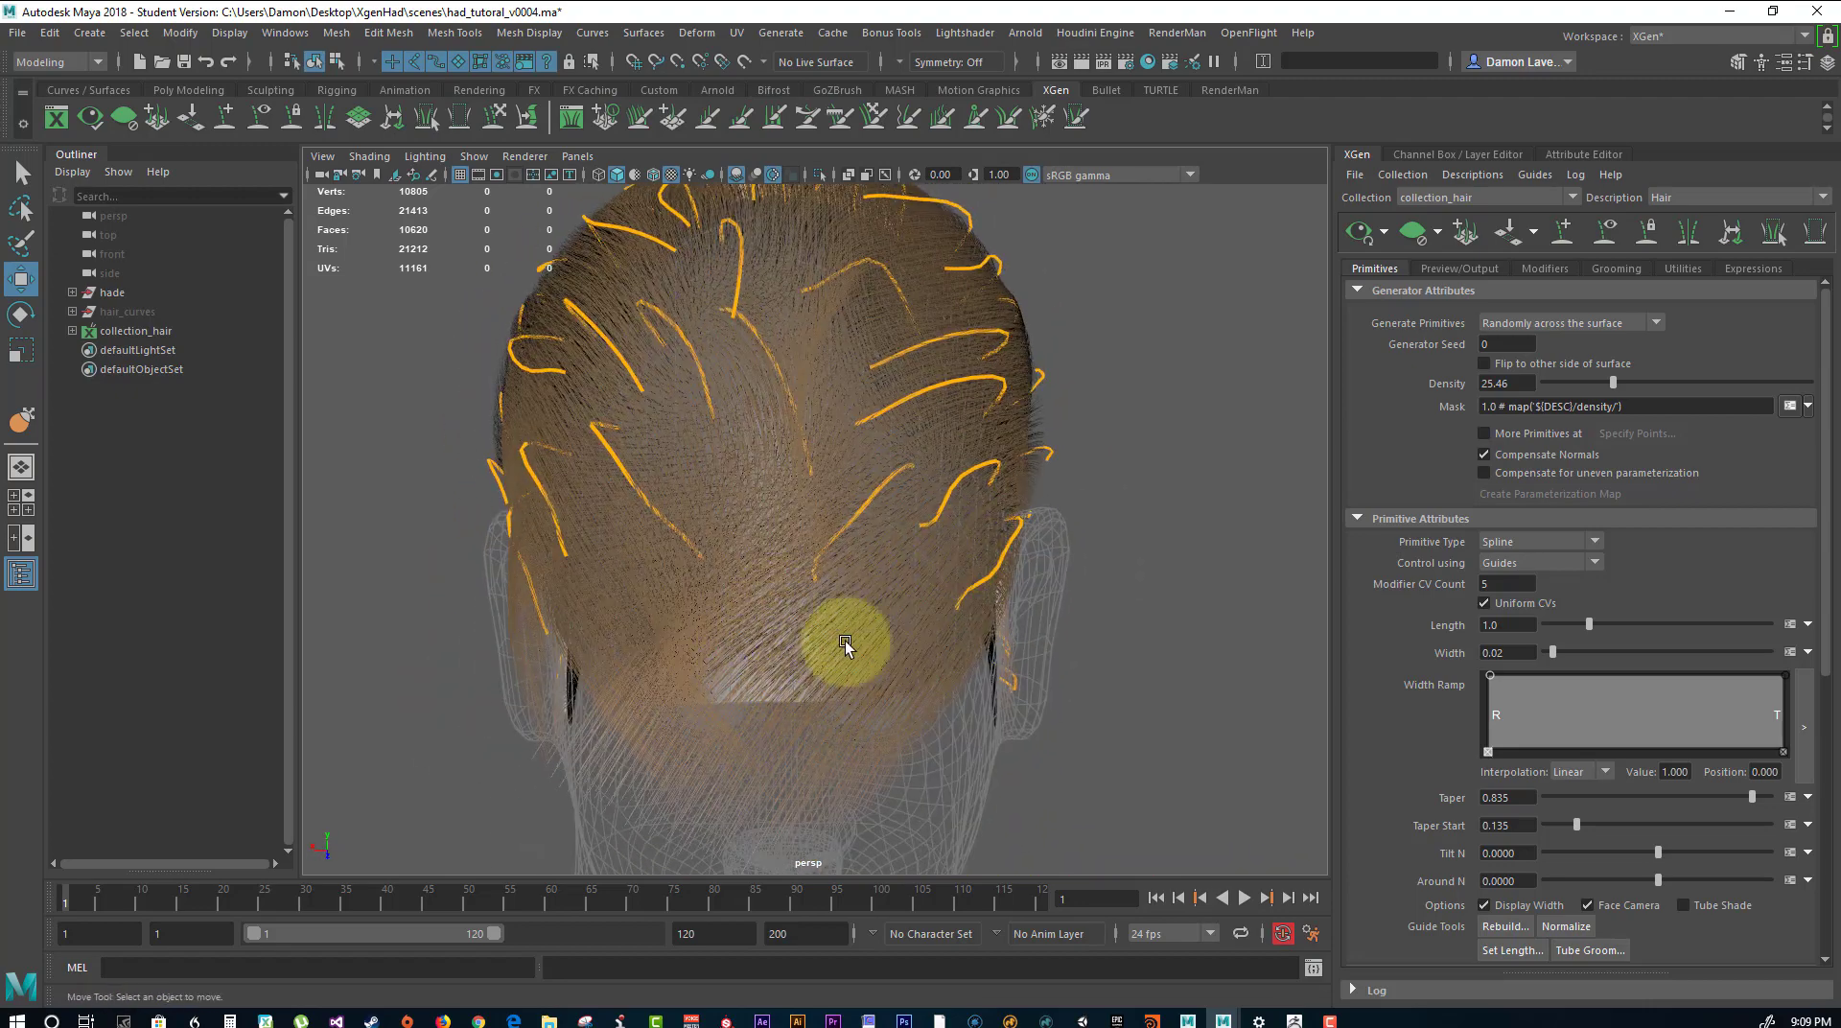
left_click_drag(802, 592, 959, 542, "alt")
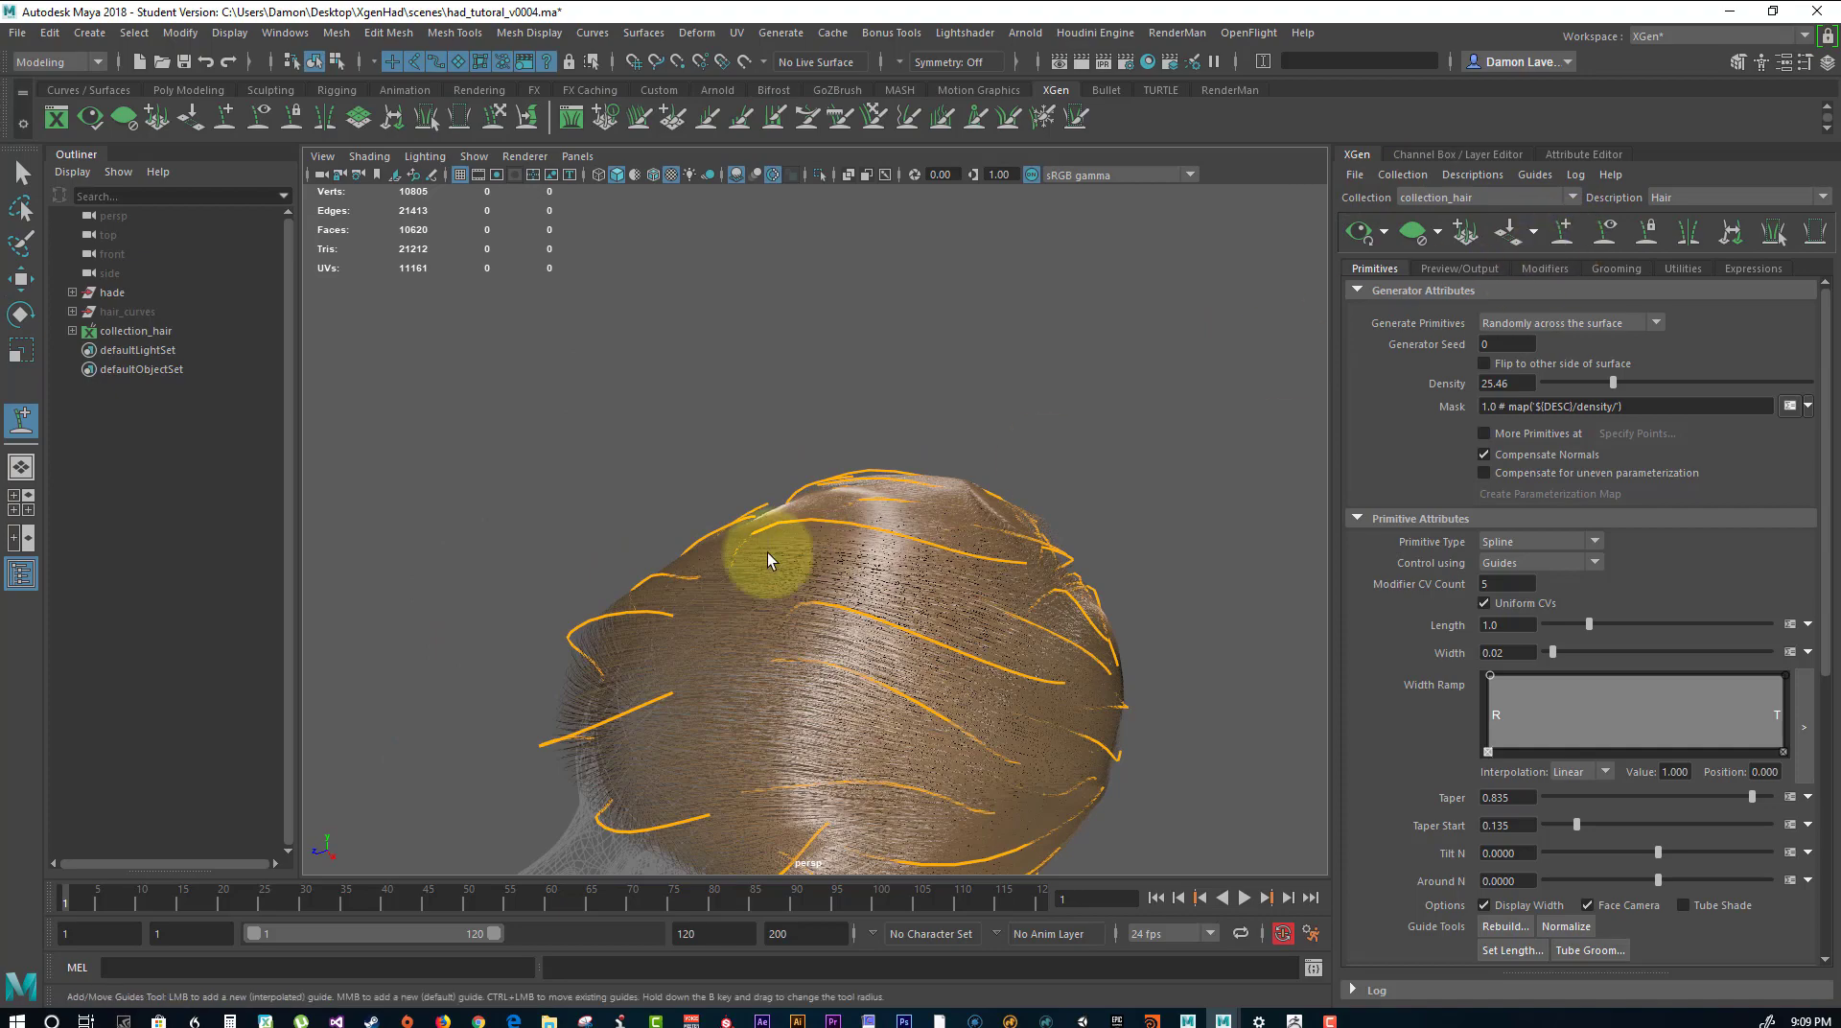
left_click_drag(729, 572, 638, 481, "alt")
left_click(668, 446)
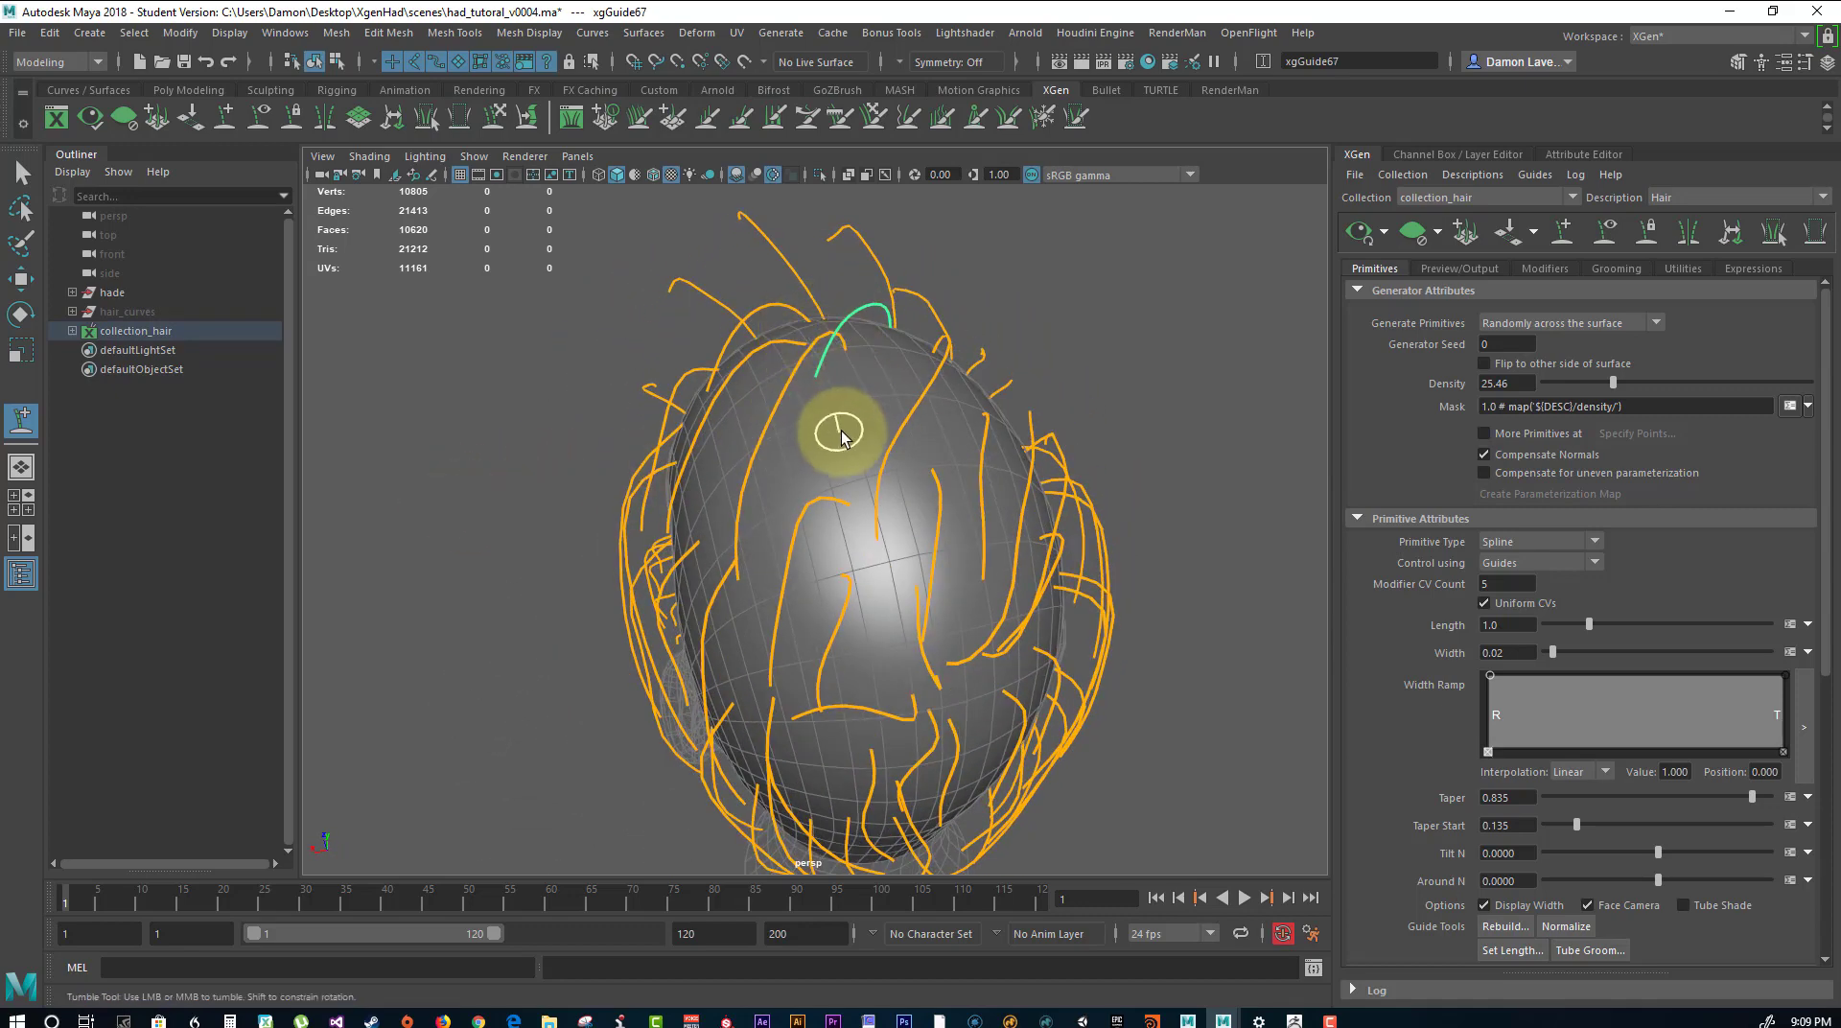
mouse_move(897, 448)
left_mouse_down("alt")
mouse_move(955, 416)
mouse_move(896, 416)
left_mouse_up("alt")
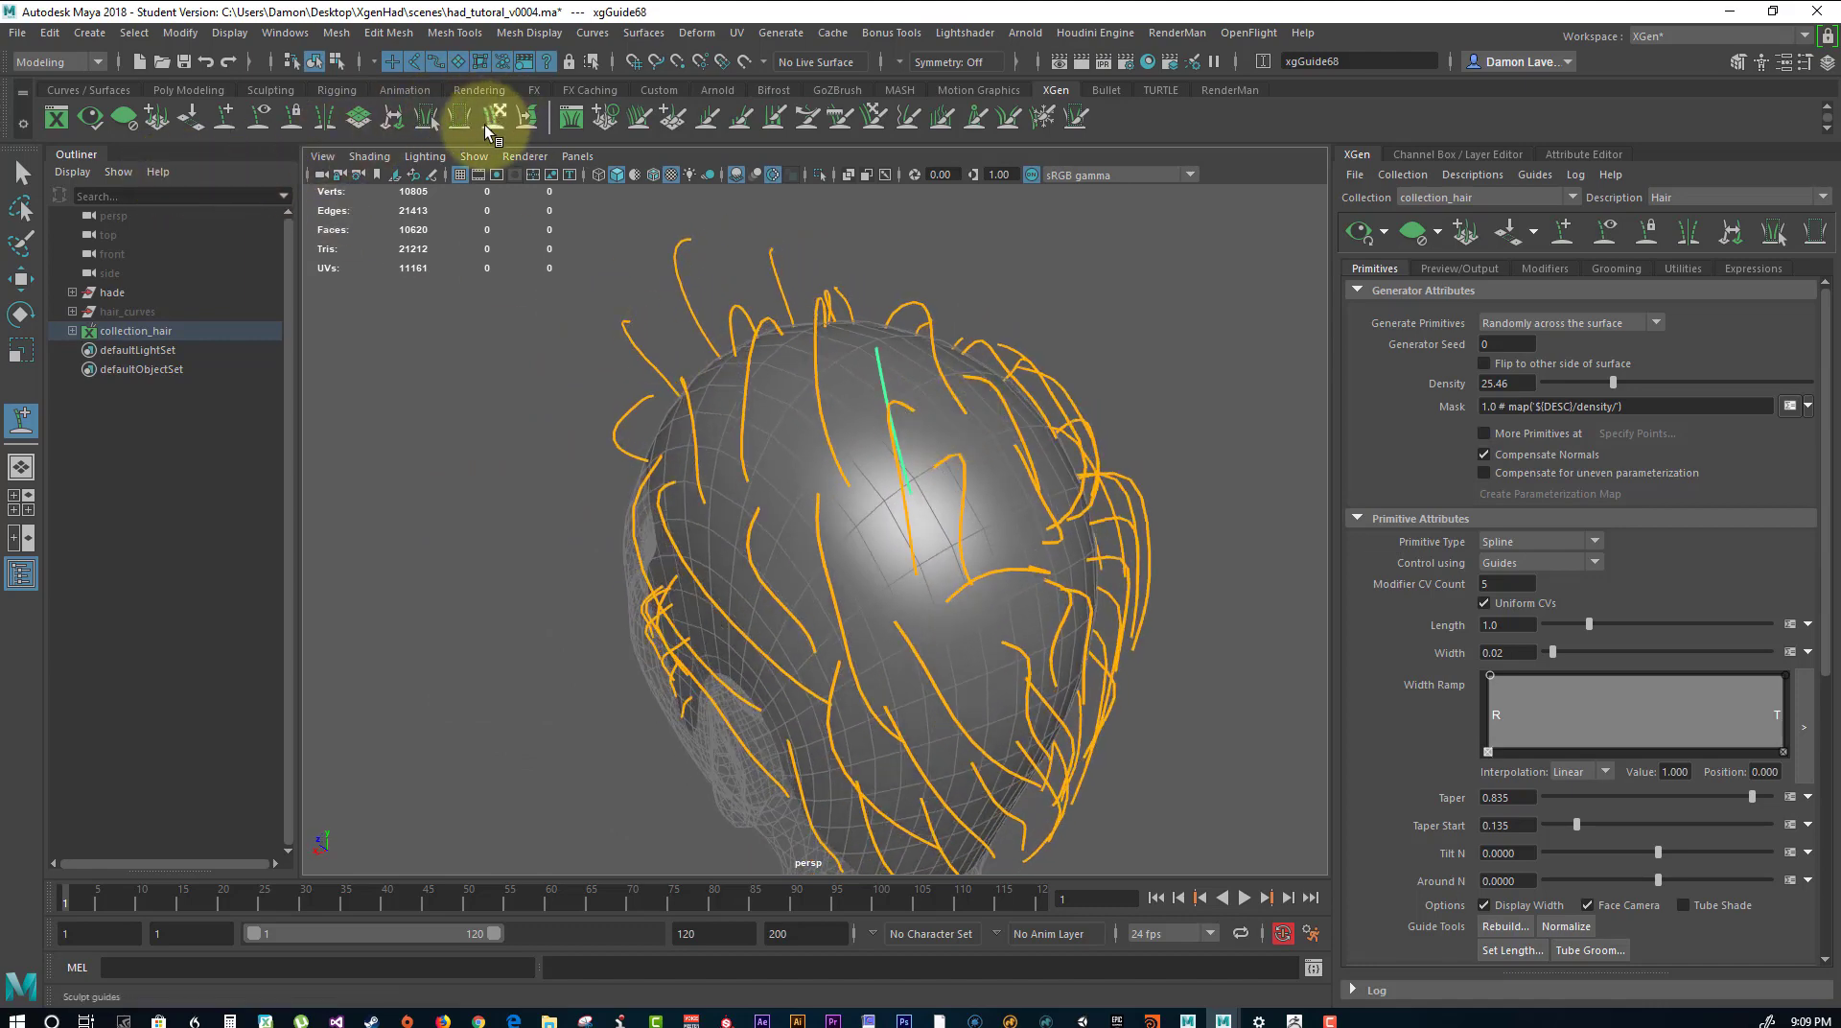
Sculpt the newest guide on top of the scalp so it follows its neighbours, and deselect it.
left_click_drag(875, 465, 761, 423, "alt")
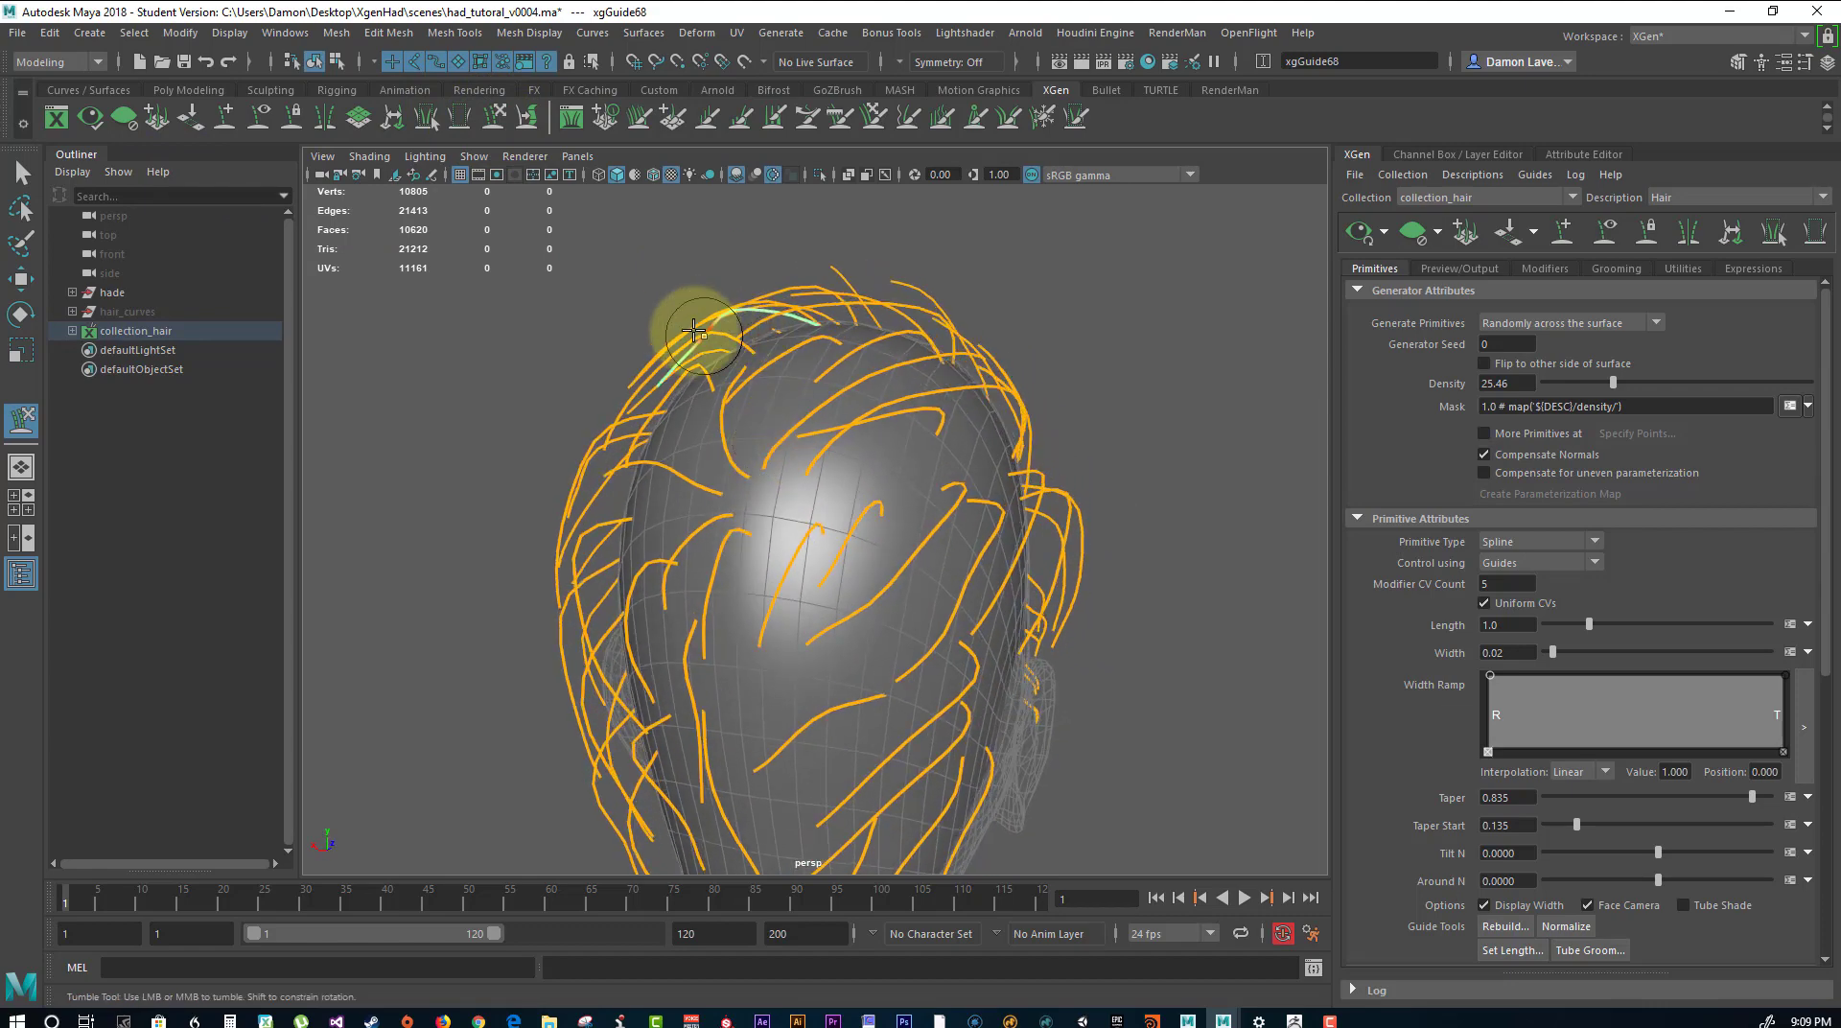
mouse_move(719, 353)
left_mouse_down("alt")
mouse_move(822, 390)
mouse_move(811, 367)
left_mouse_up("alt")
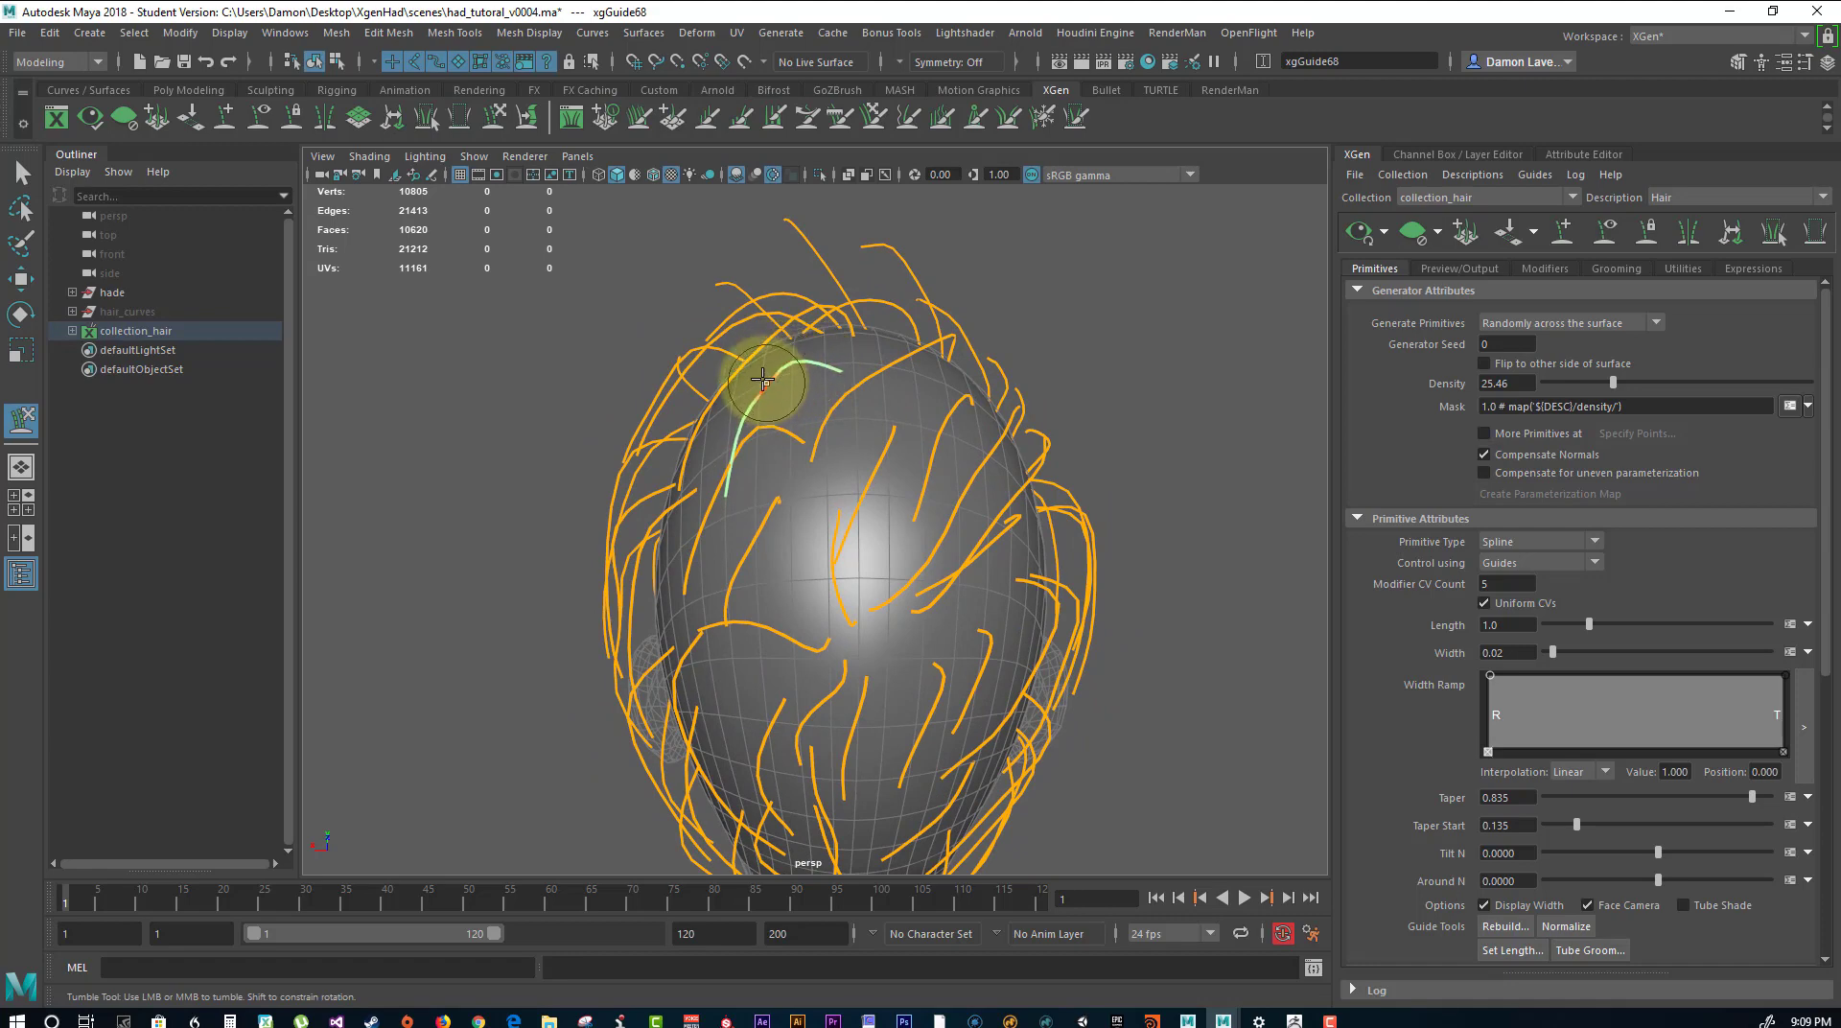
left_click(37, 179)
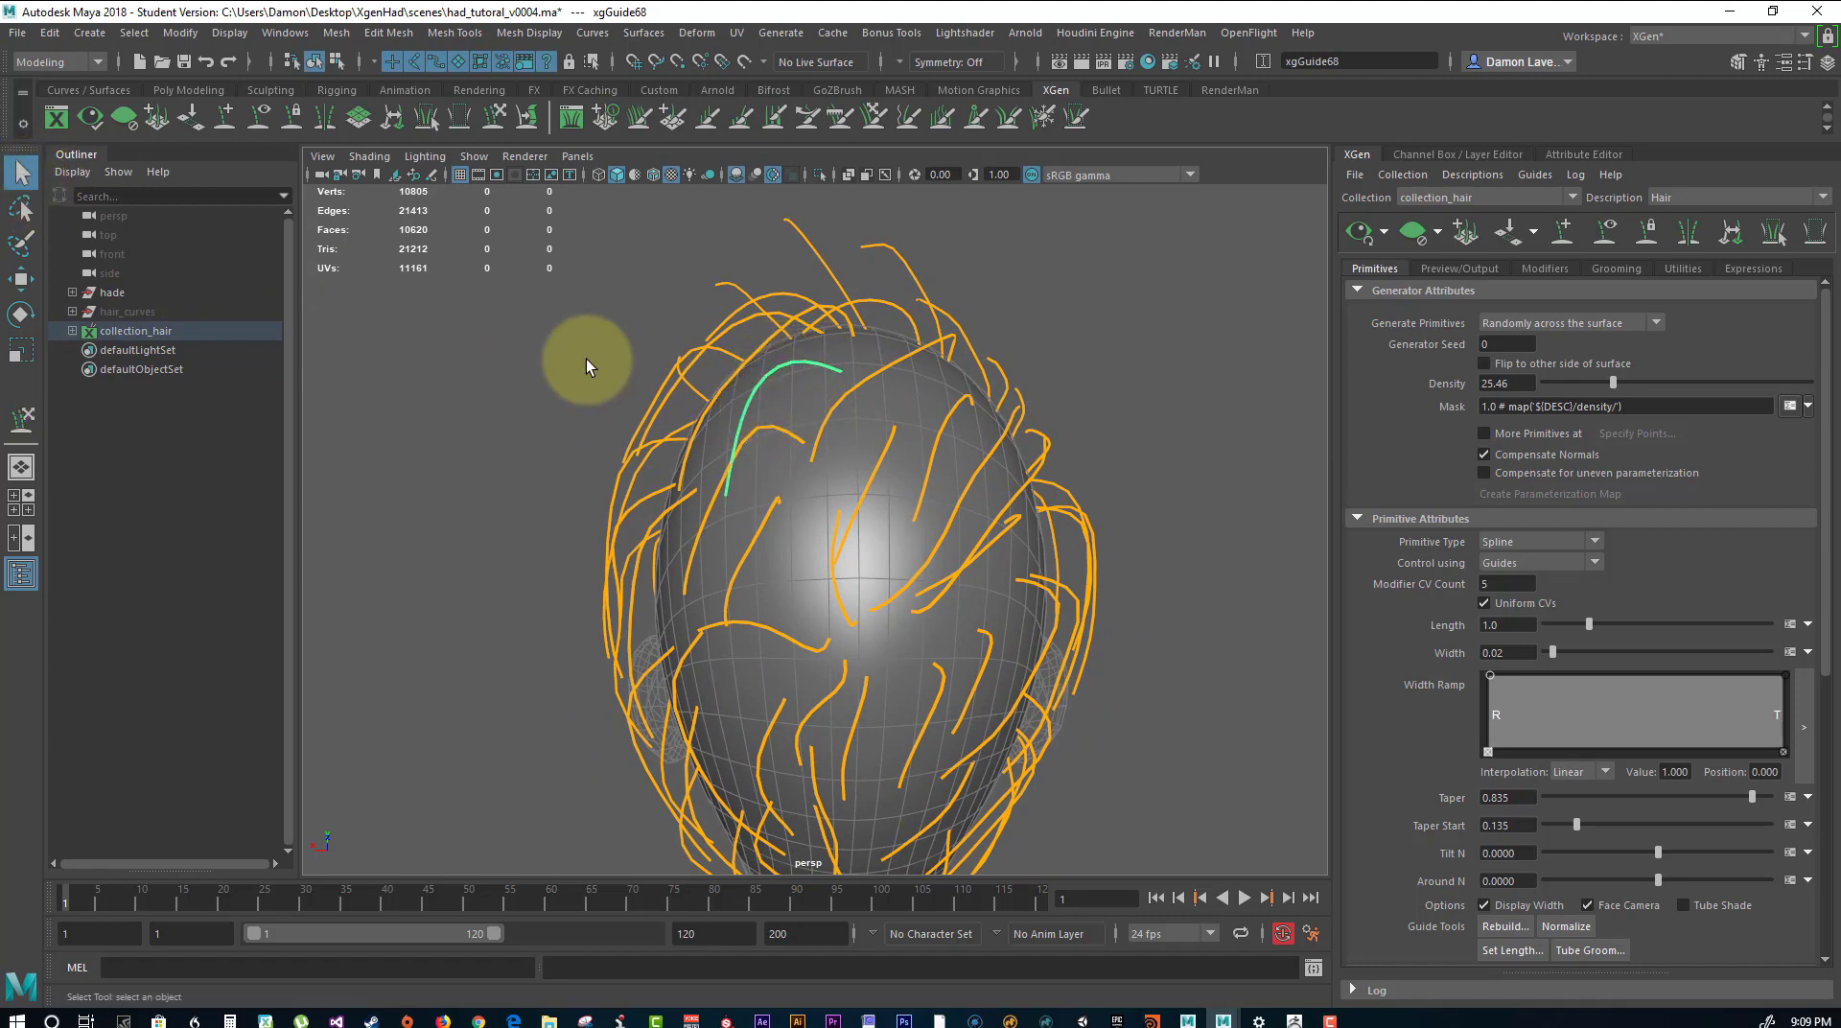
left_click(588, 361)
Sculpt the guides around the top and front hairline to follow the hair flow, and update the hair preview.
left_click(21, 419)
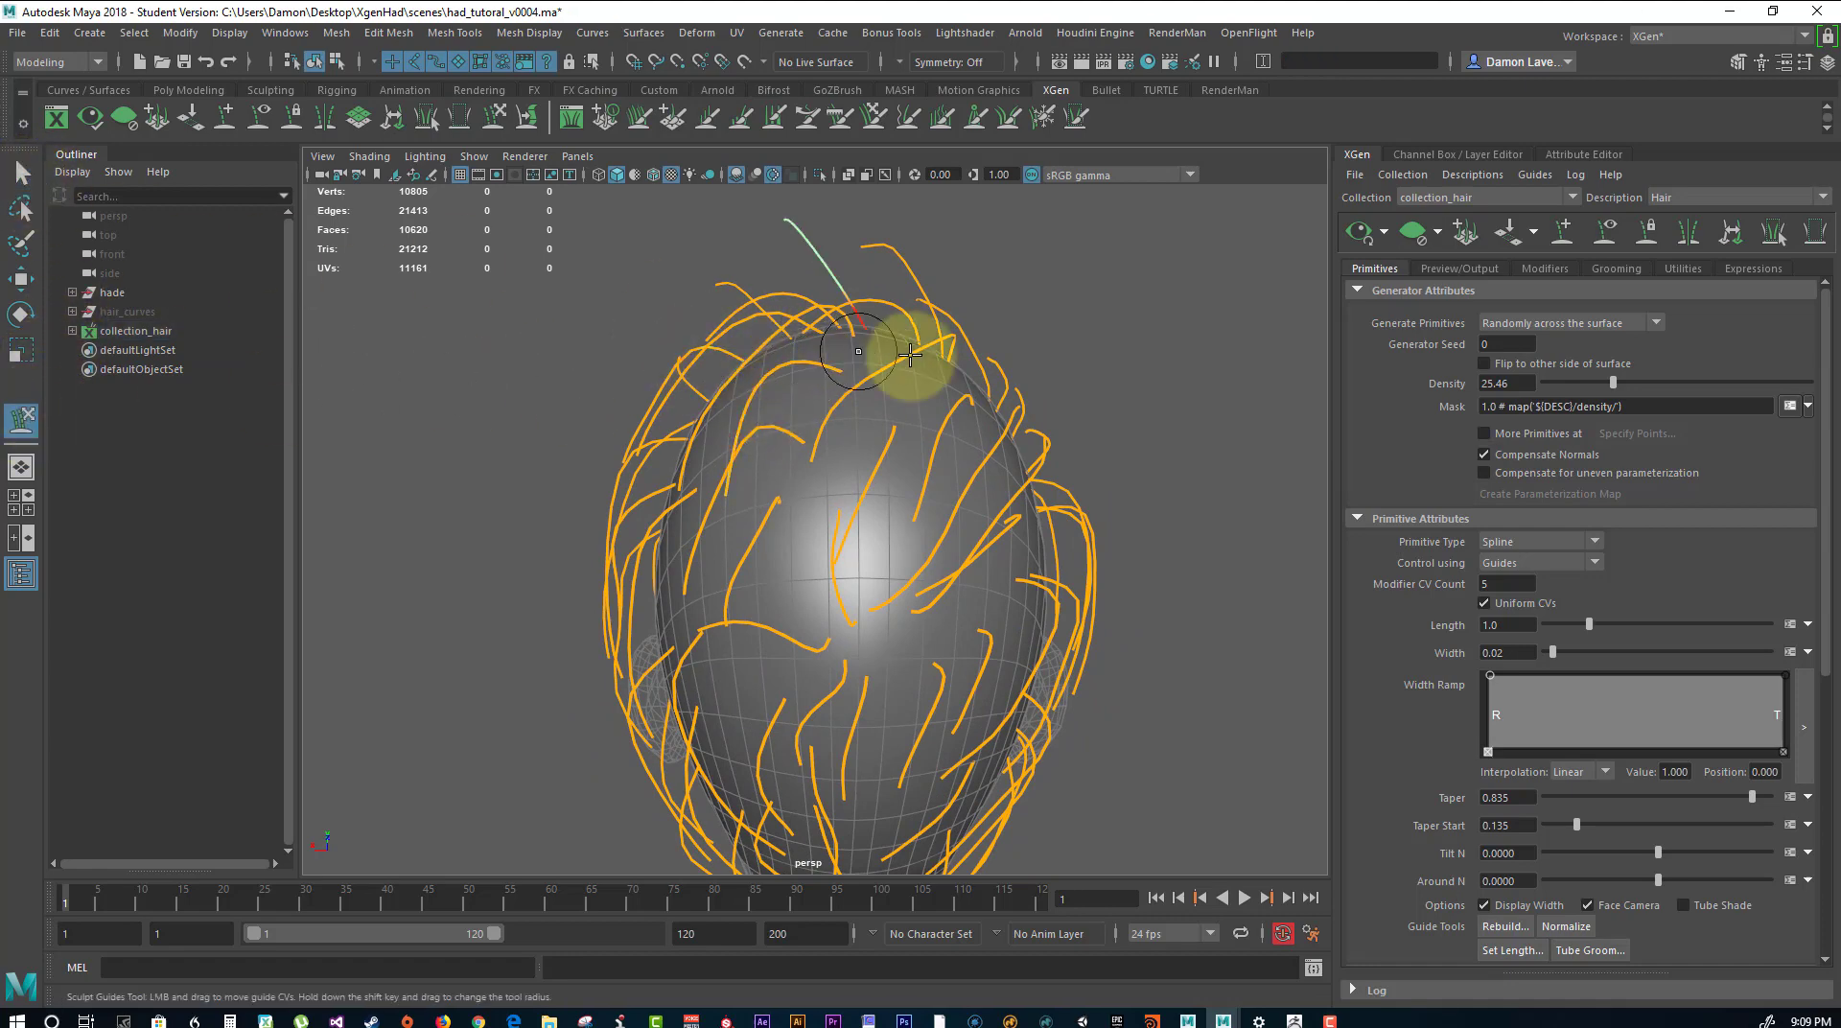
mouse_move(905, 329)
left_mouse_down("alt")
mouse_move(974, 390)
mouse_move(838, 411)
left_mouse_up("alt")
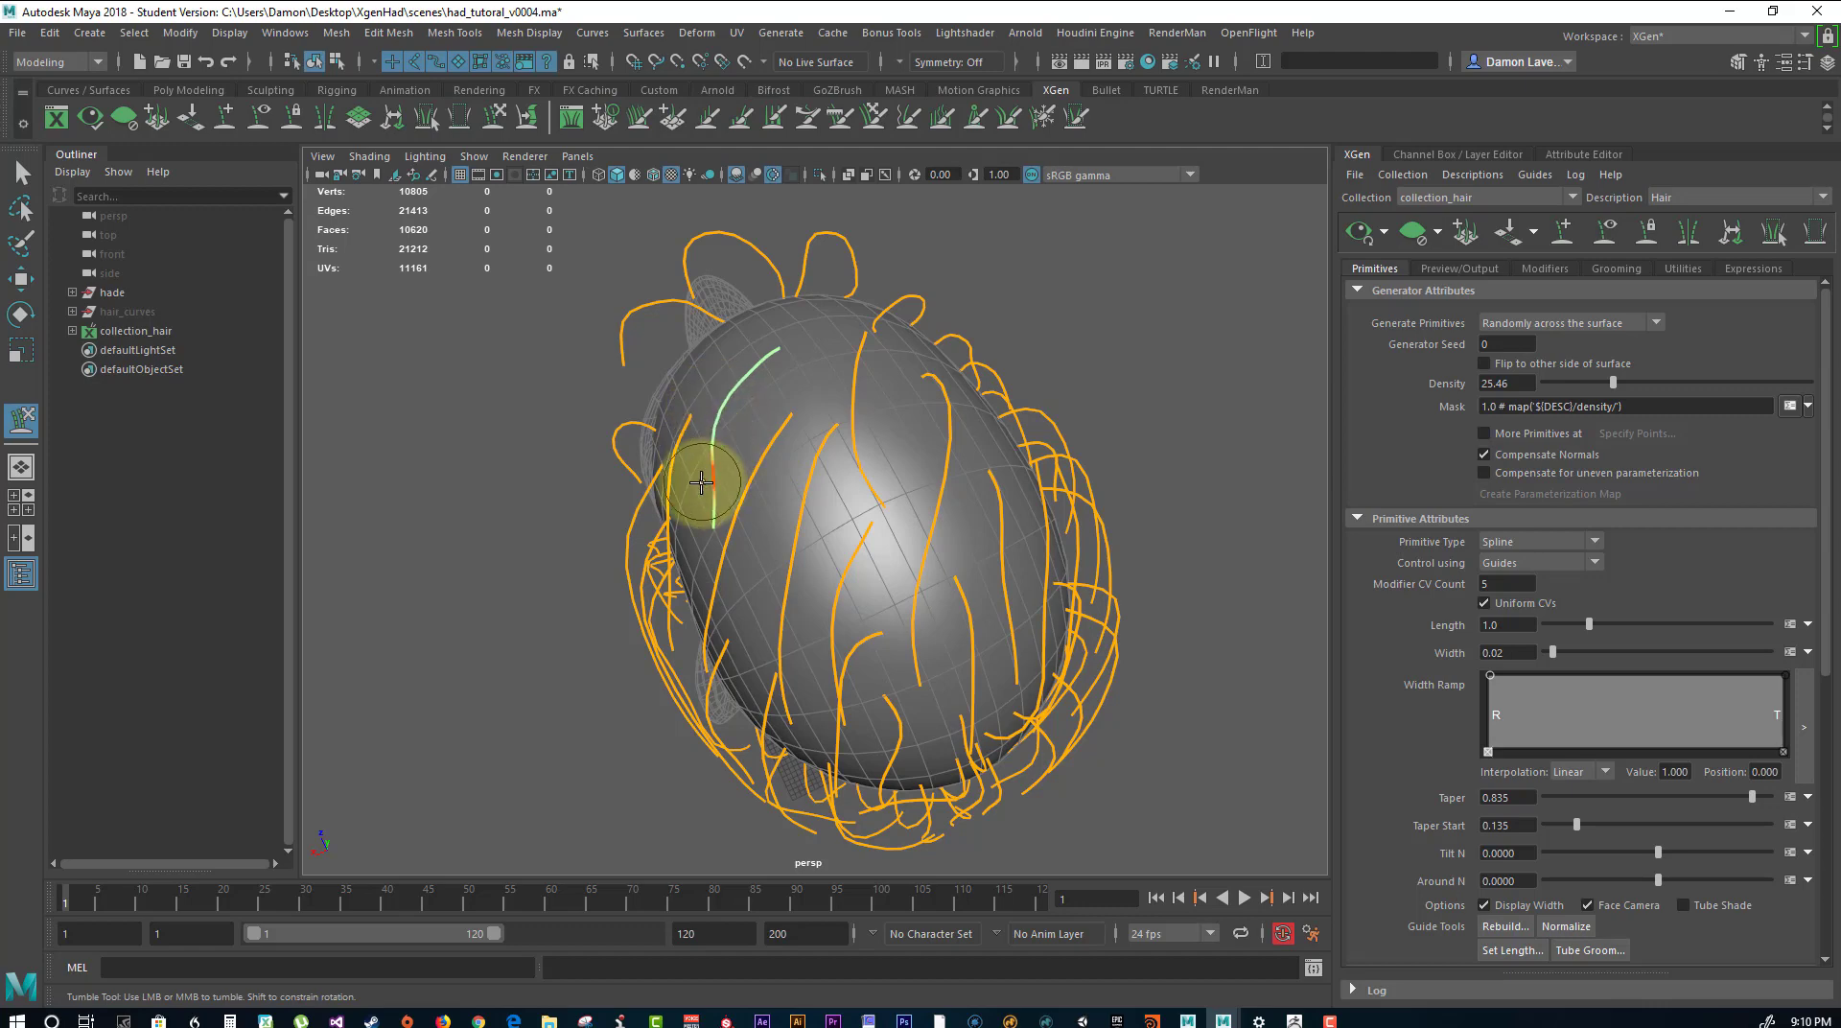
left_click_drag(744, 492, 806, 393)
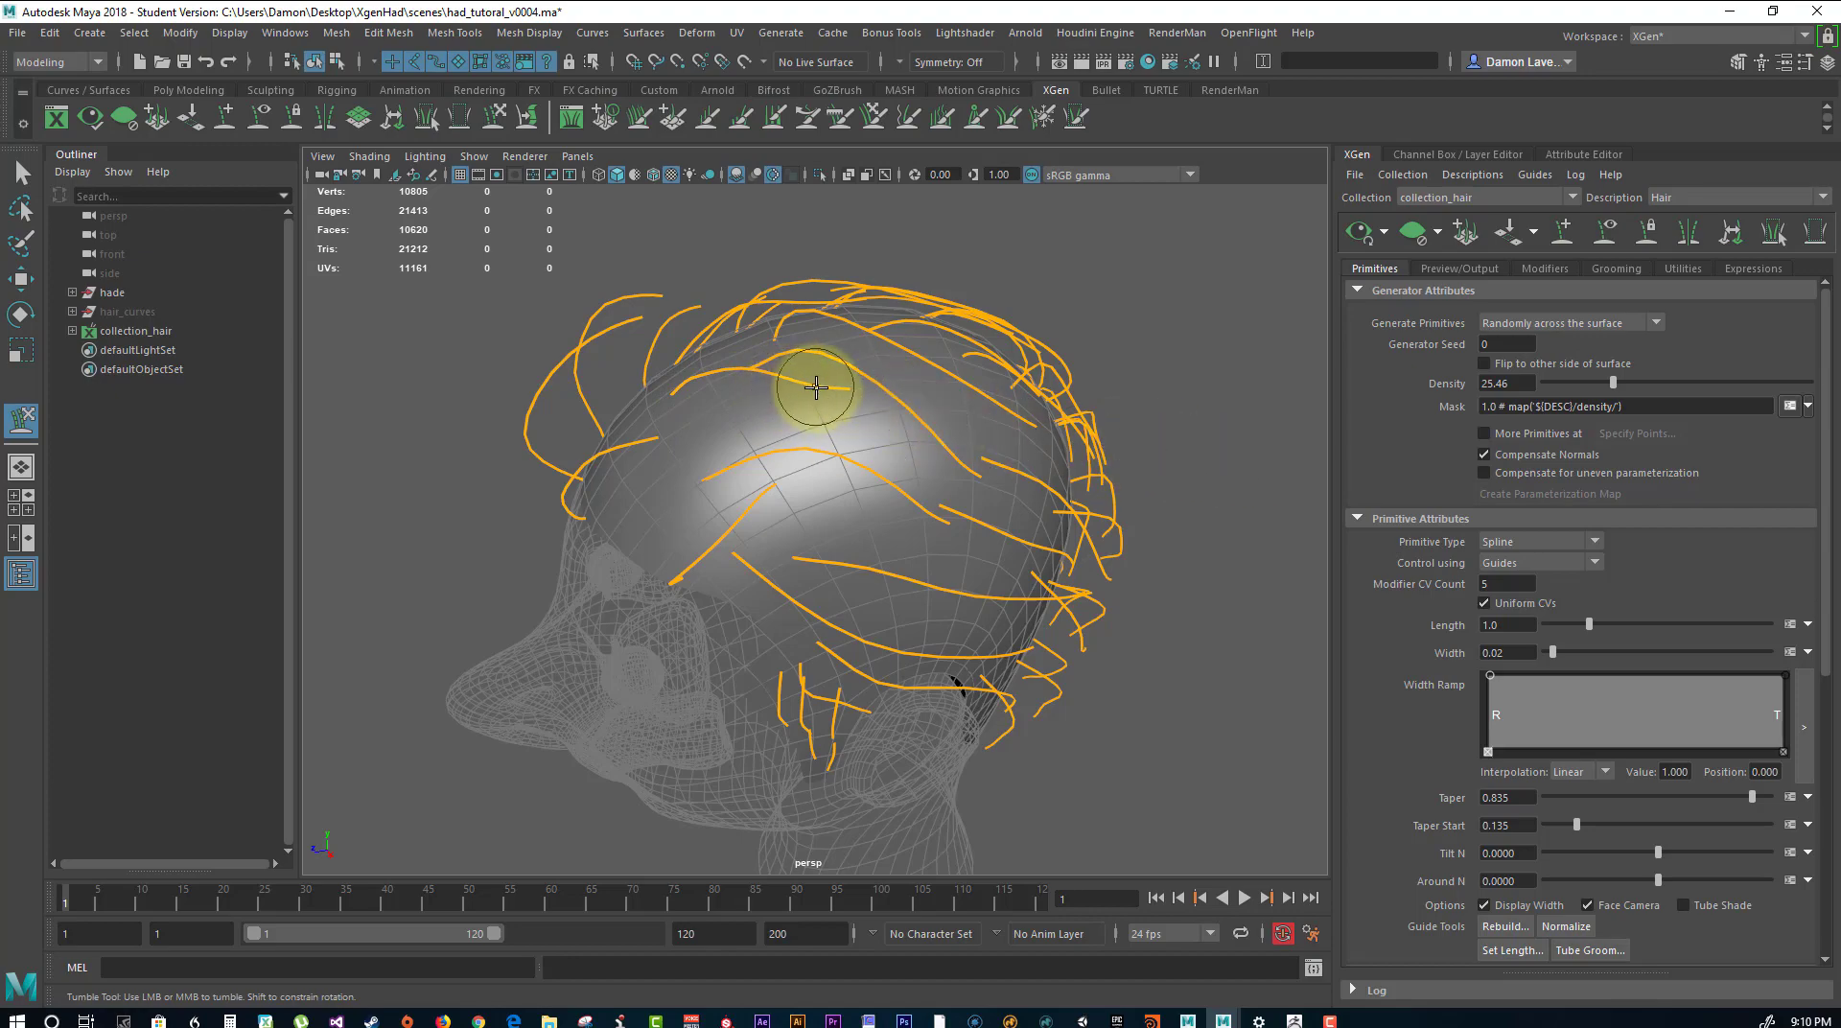
left_click_drag(854, 391, 1247, 396)
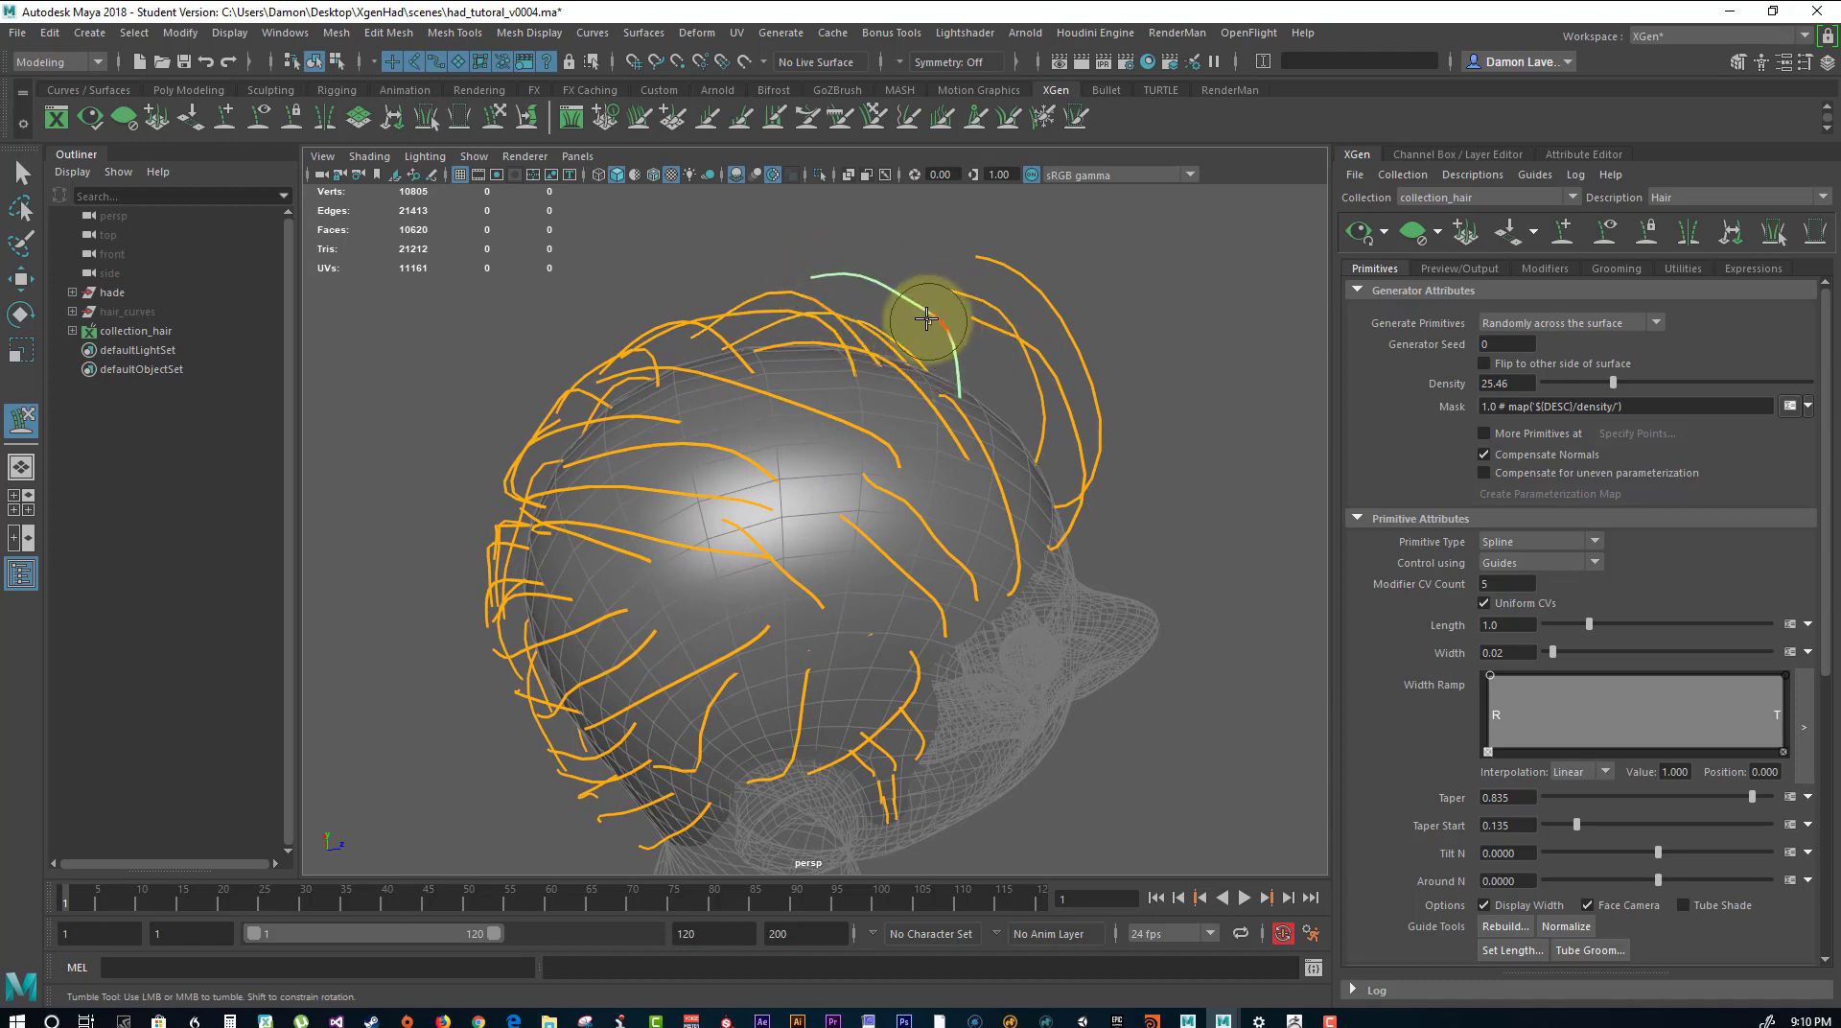
left_click_drag(909, 324, 986, 329, "alt")
left_click(1359, 231)
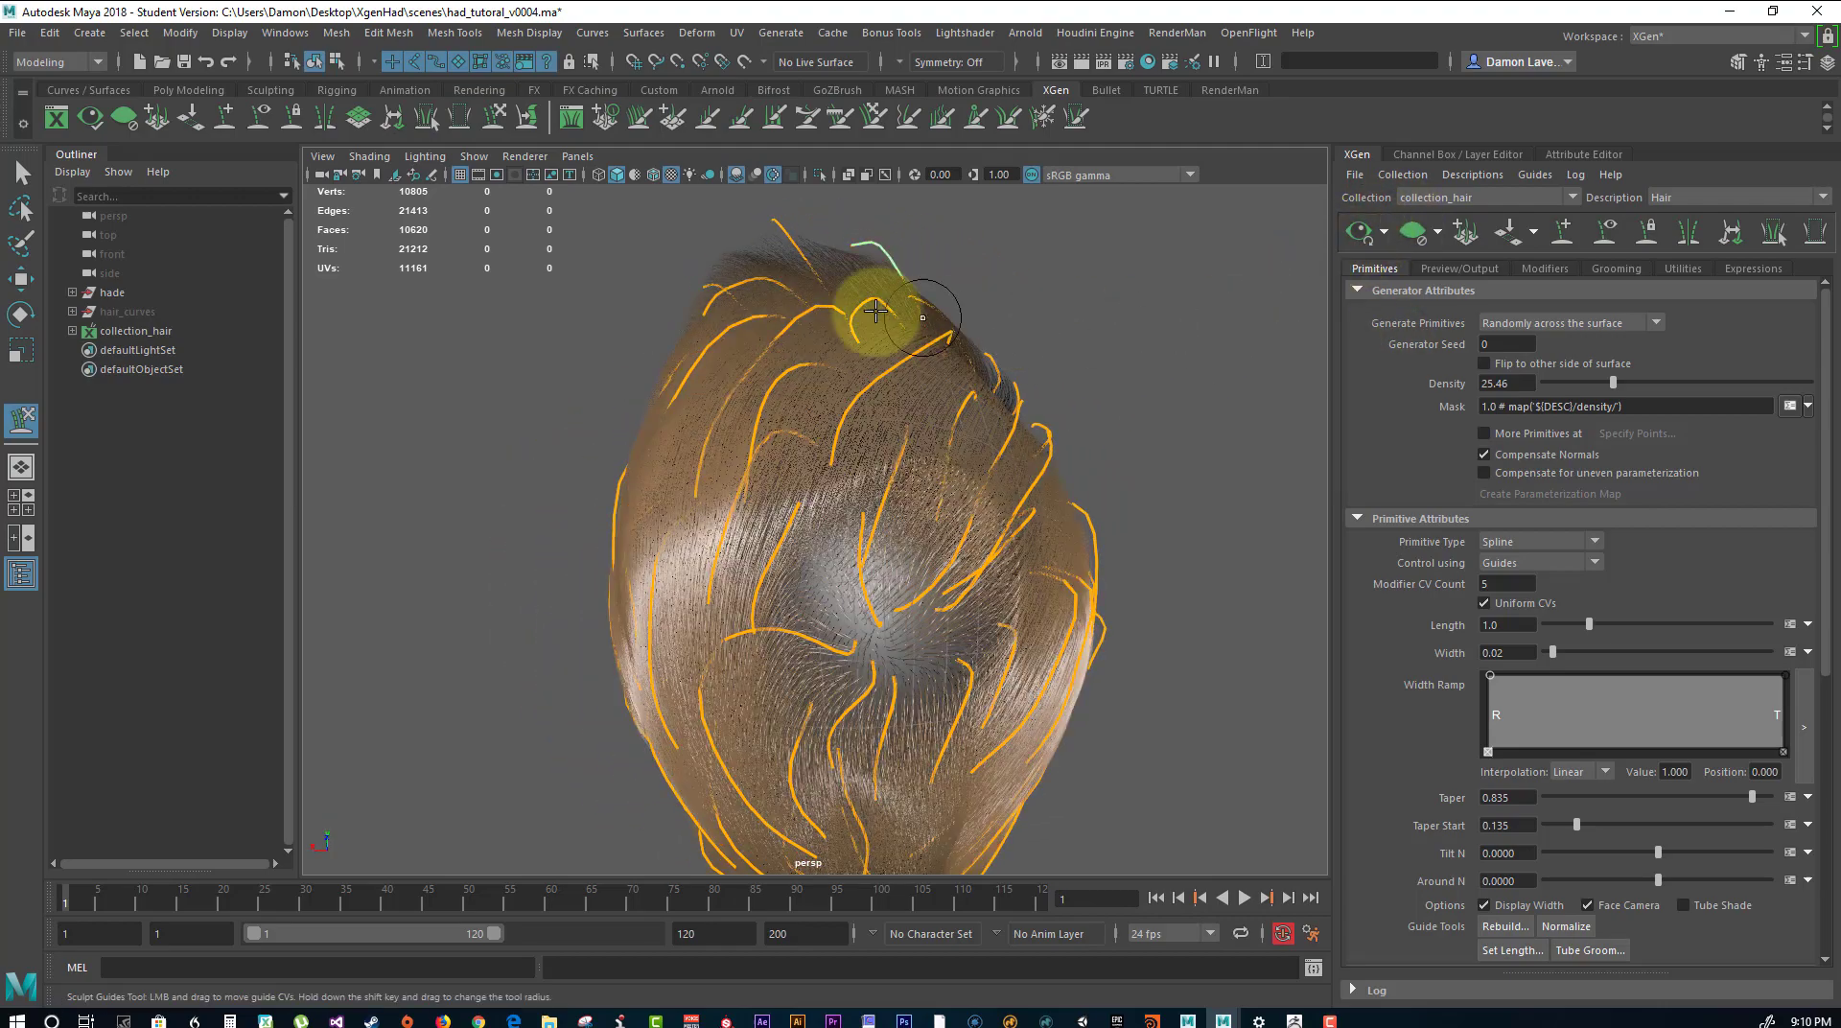
left_click_drag(875, 308, 865, 344, "alt")
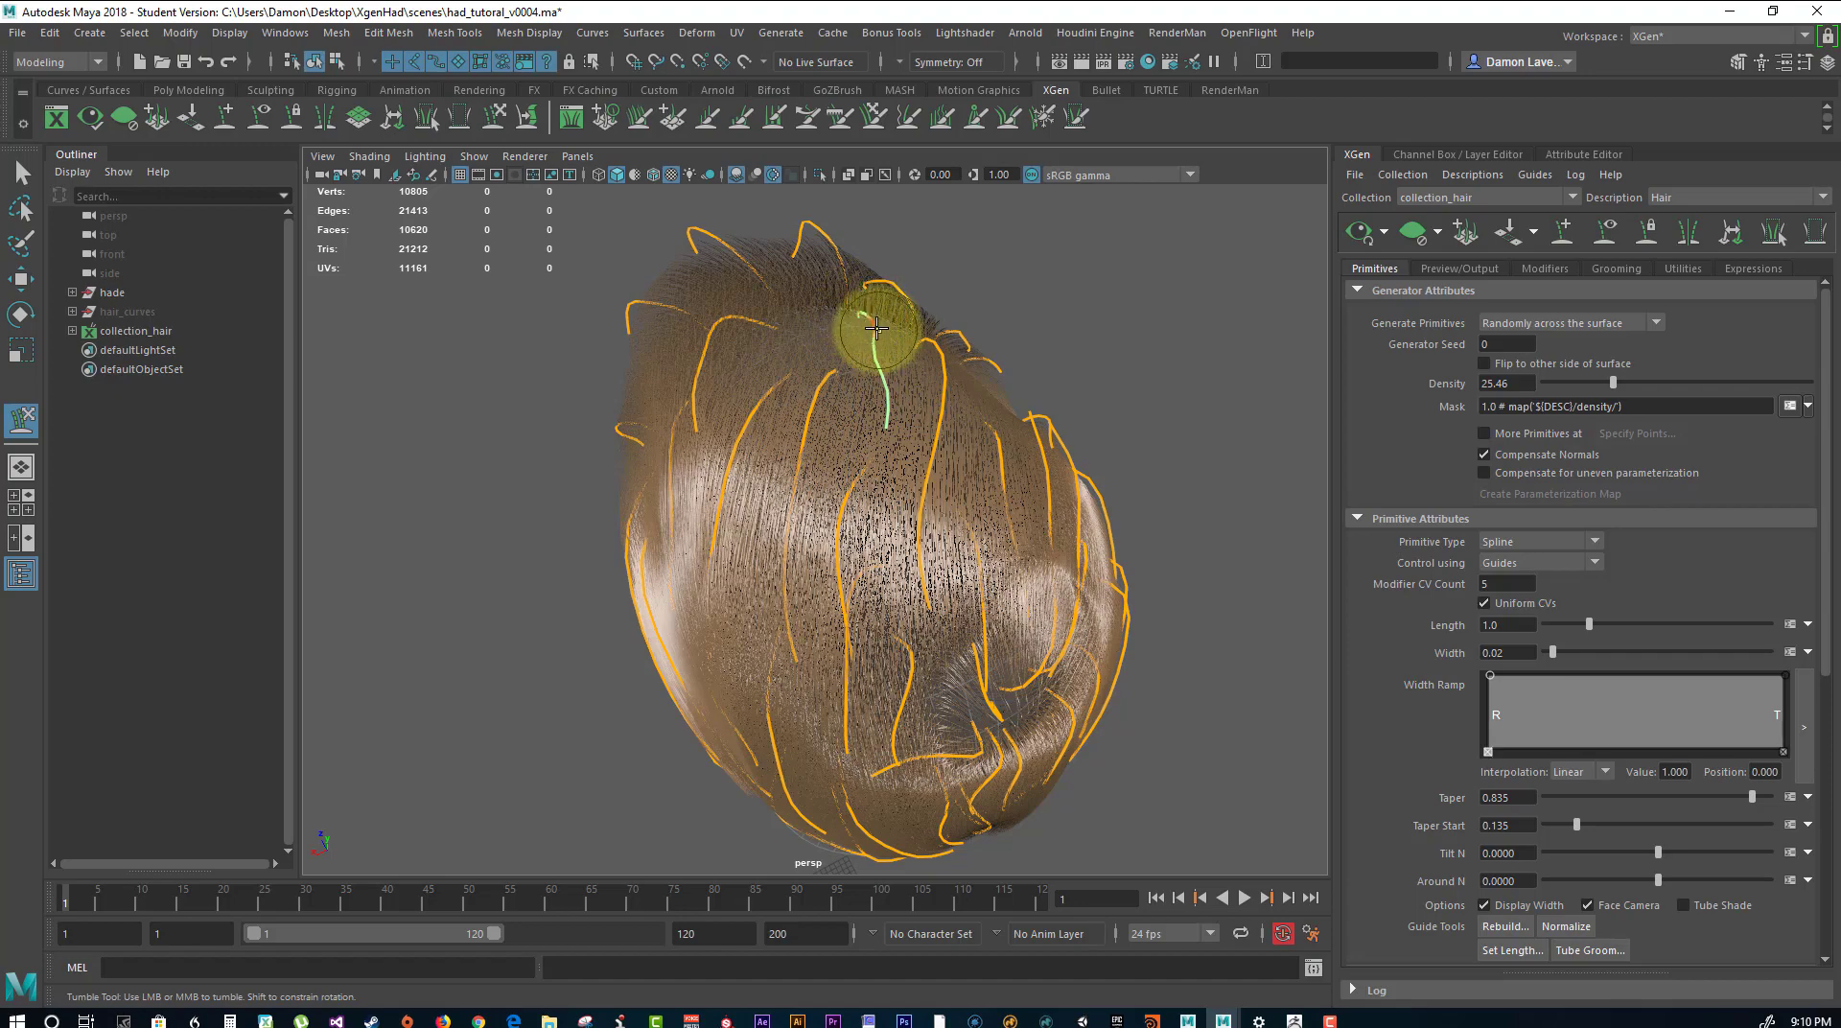
left_click(1360, 238)
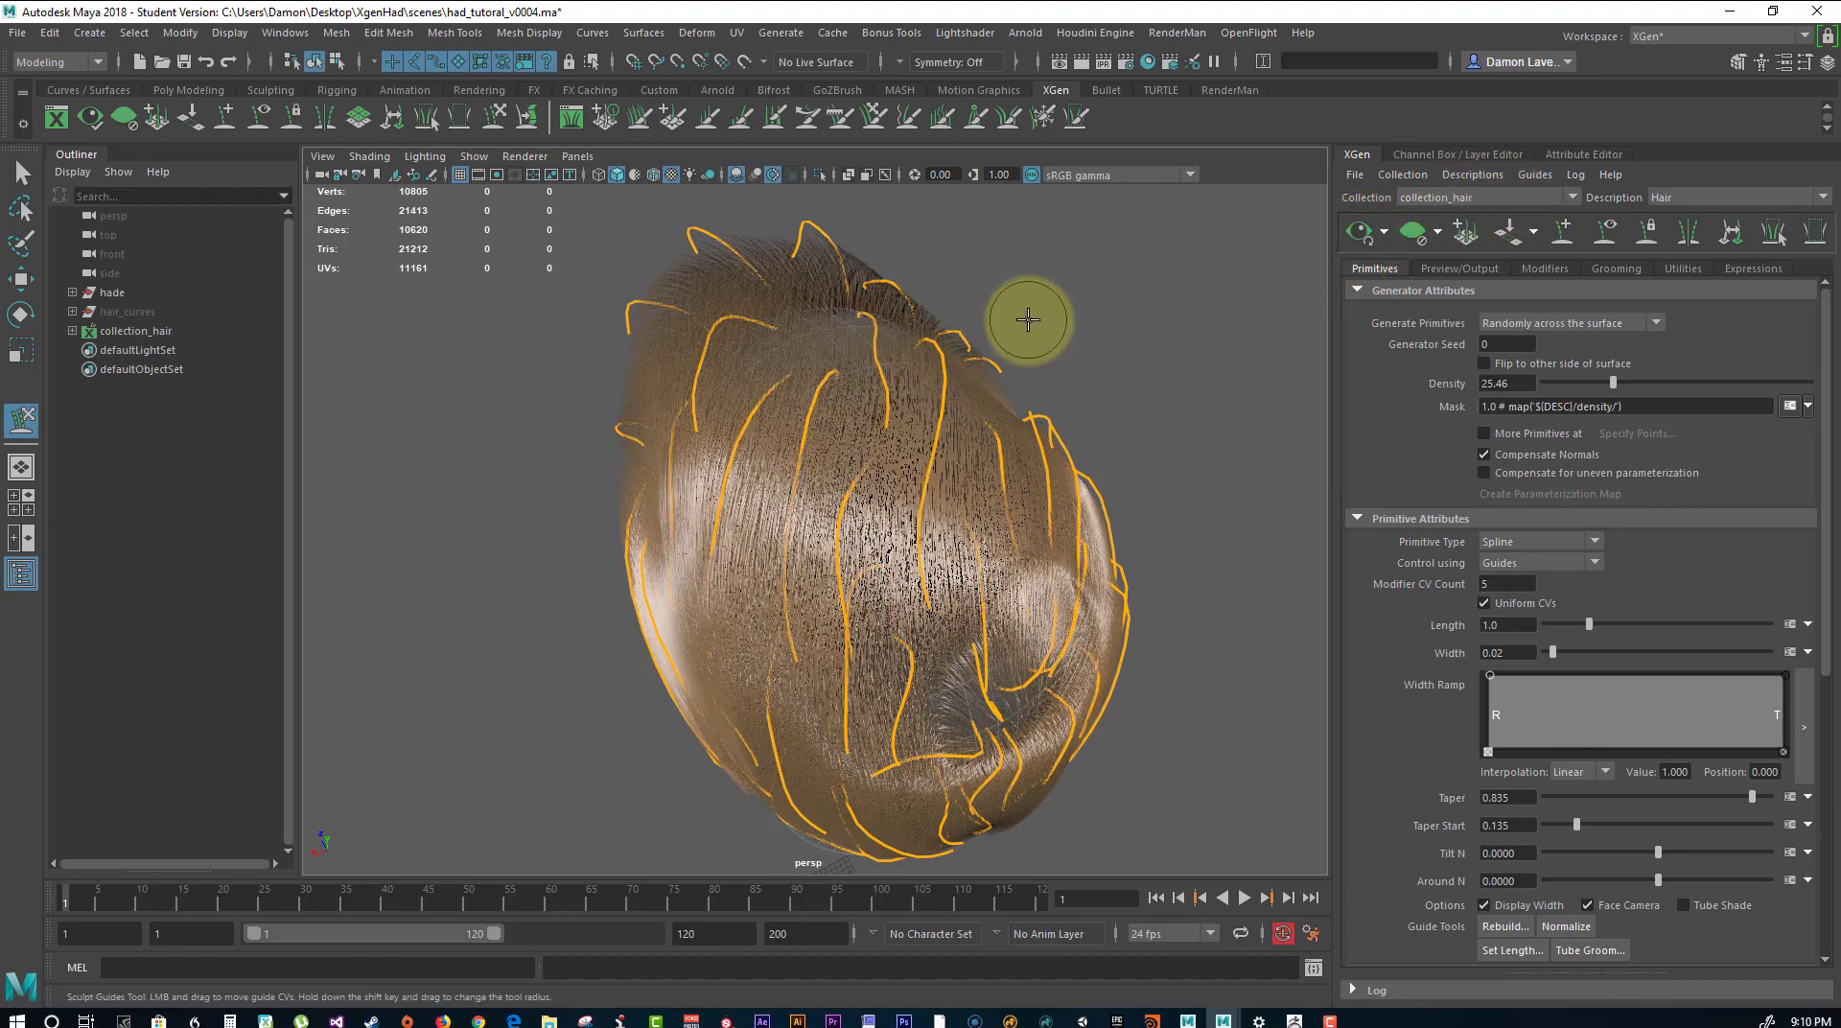
Add six new guides across the nape at the back of the head.
left_click_drag(1033, 472, 982, 452, "alt")
middle_click_drag(981, 452, 950, 439, "alt")
left_click_drag(950, 439, 995, 384, "alt")
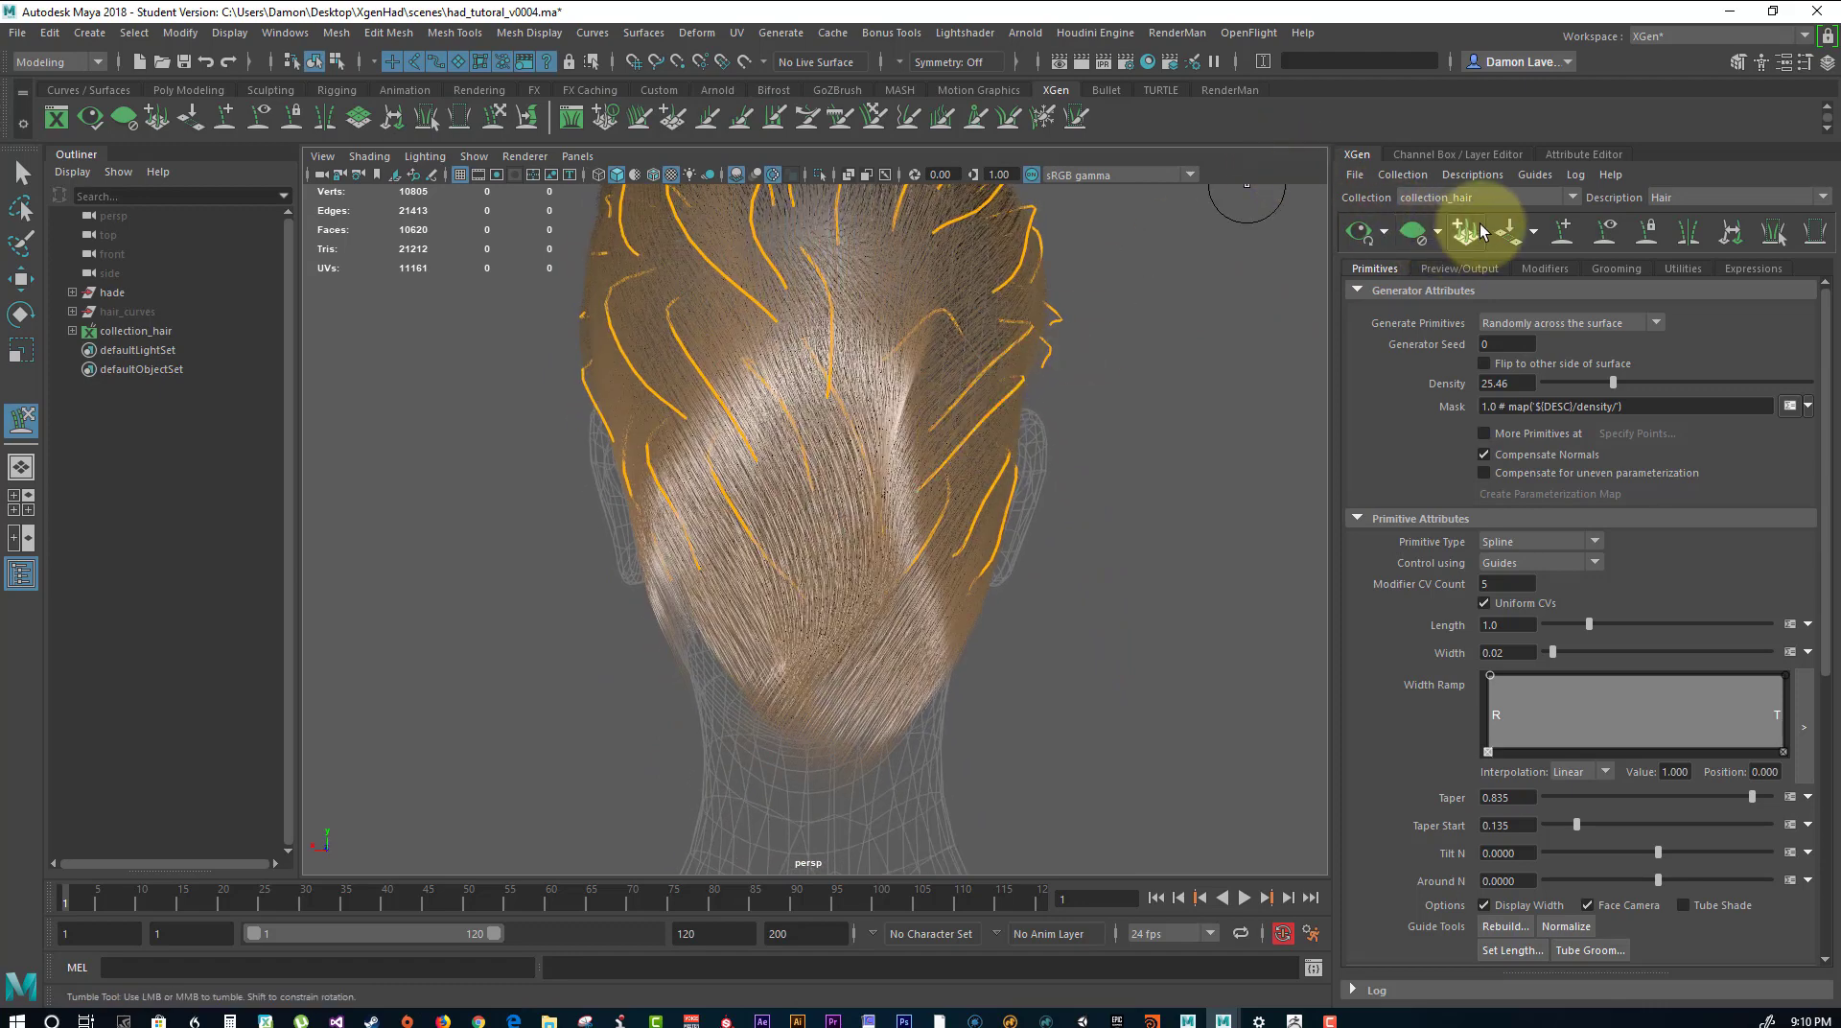
left_click(1561, 233)
middle_click_drag(866, 602, 839, 509, "alt")
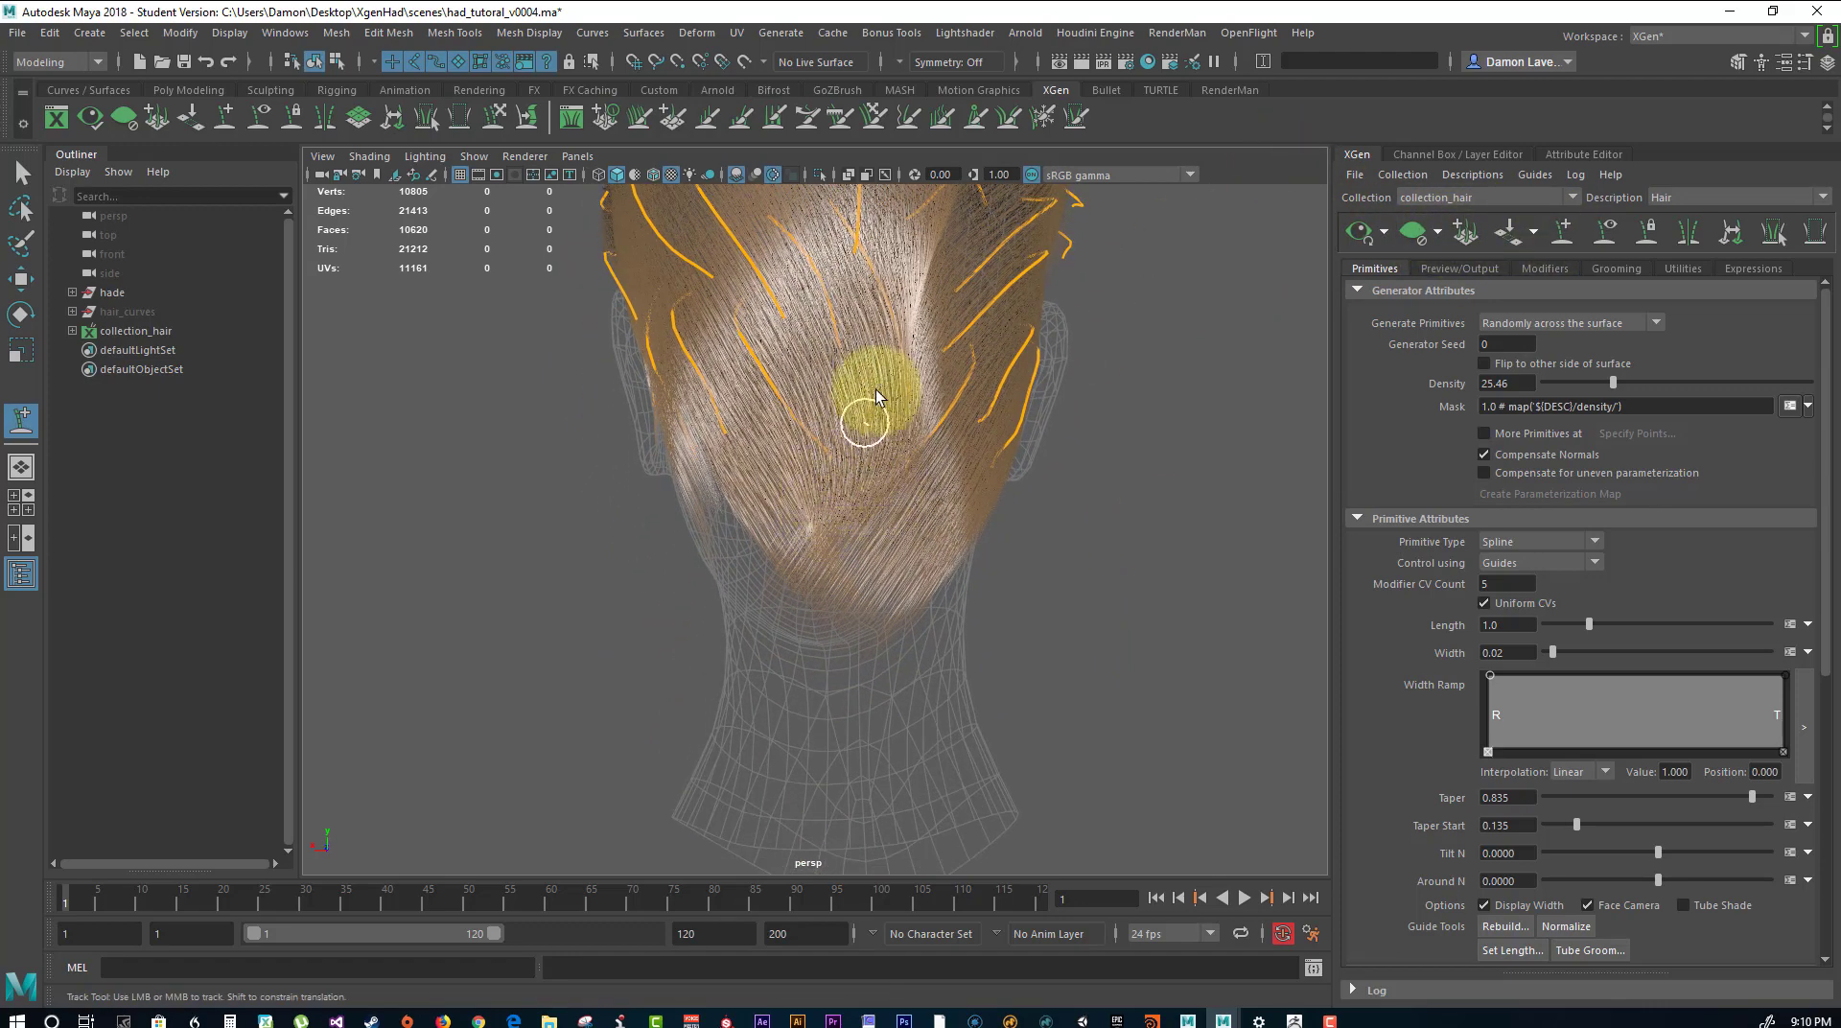
left_click_drag(871, 442, 814, 553)
left_click(775, 472)
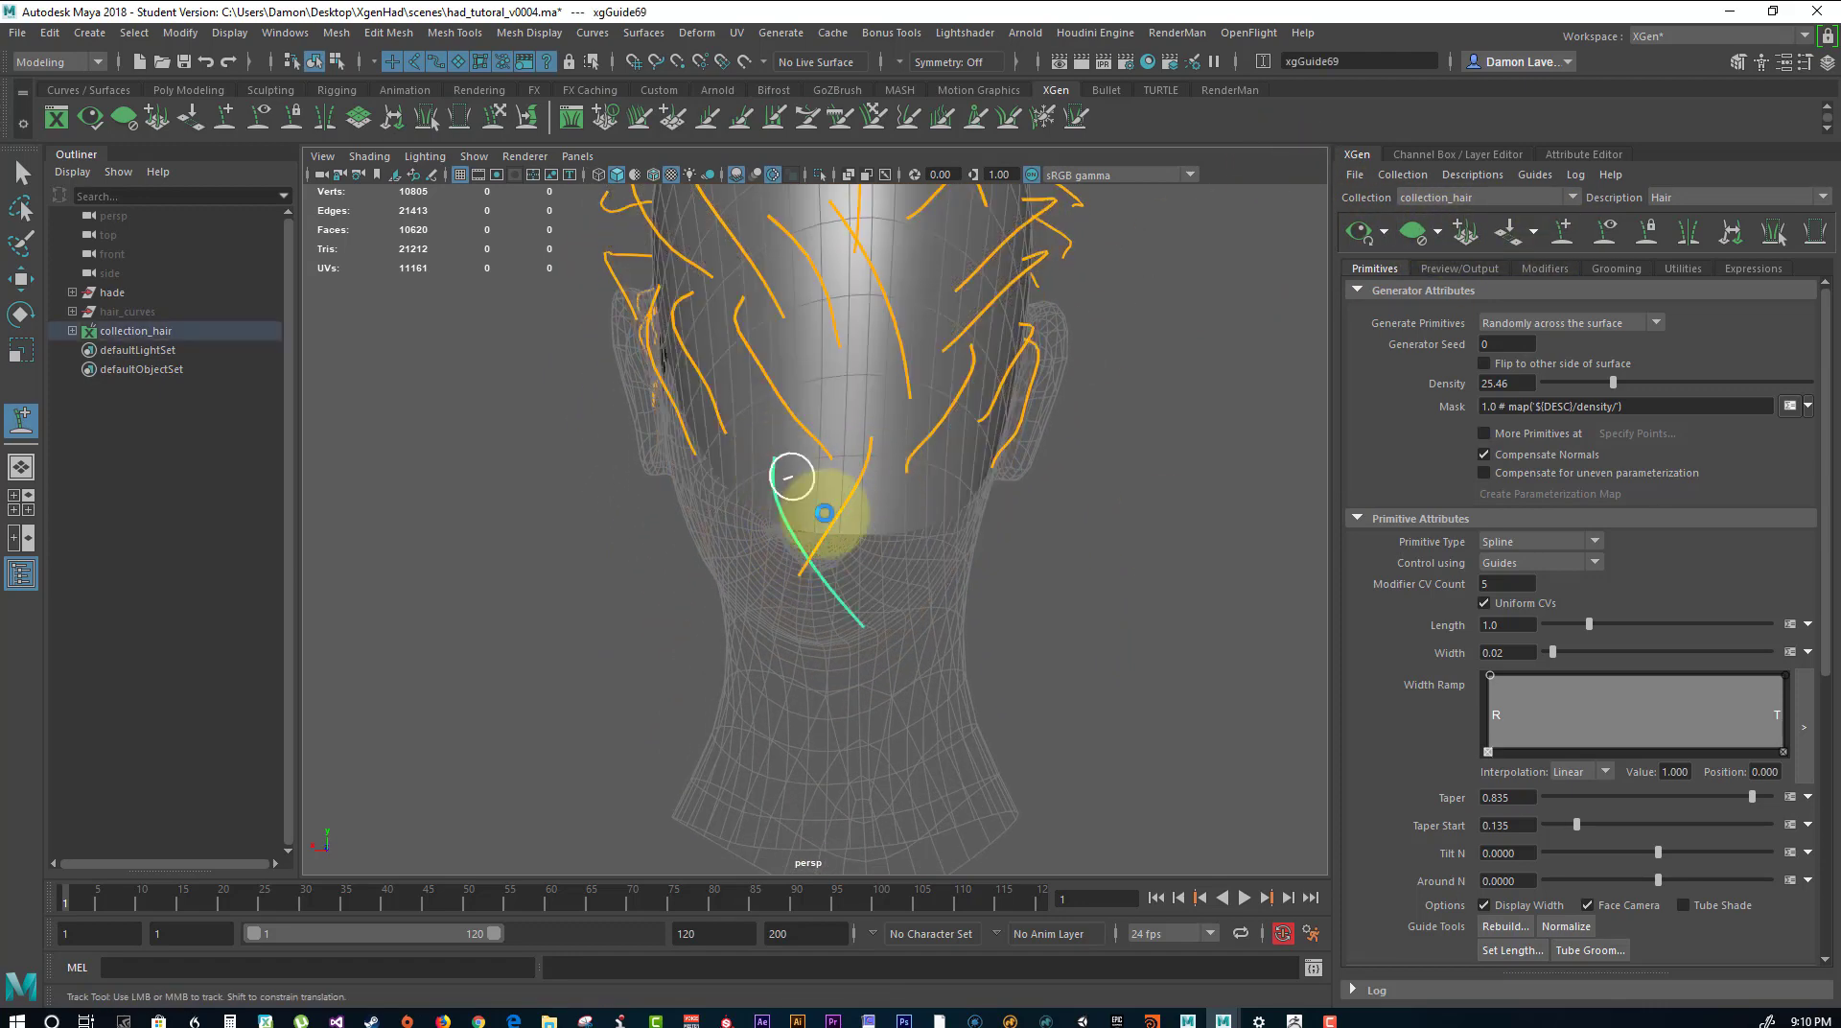
left_click(922, 498)
left_click(956, 452)
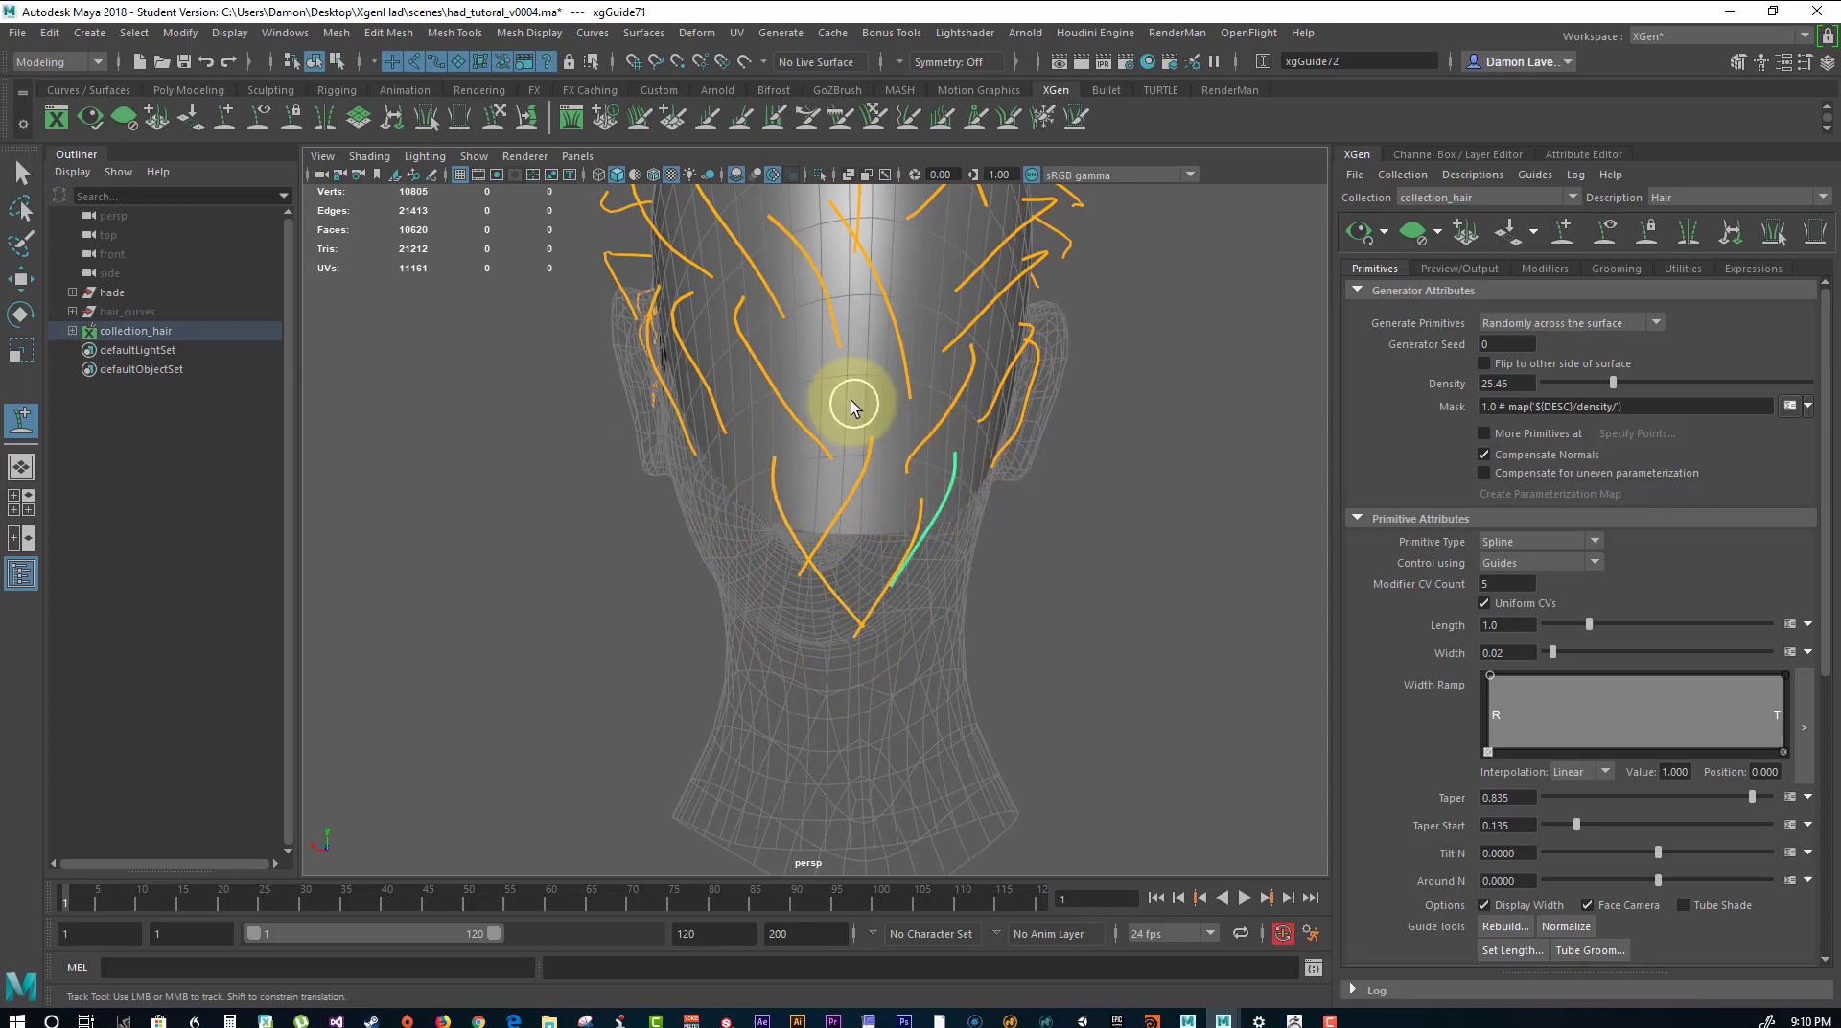
left_click(750, 410)
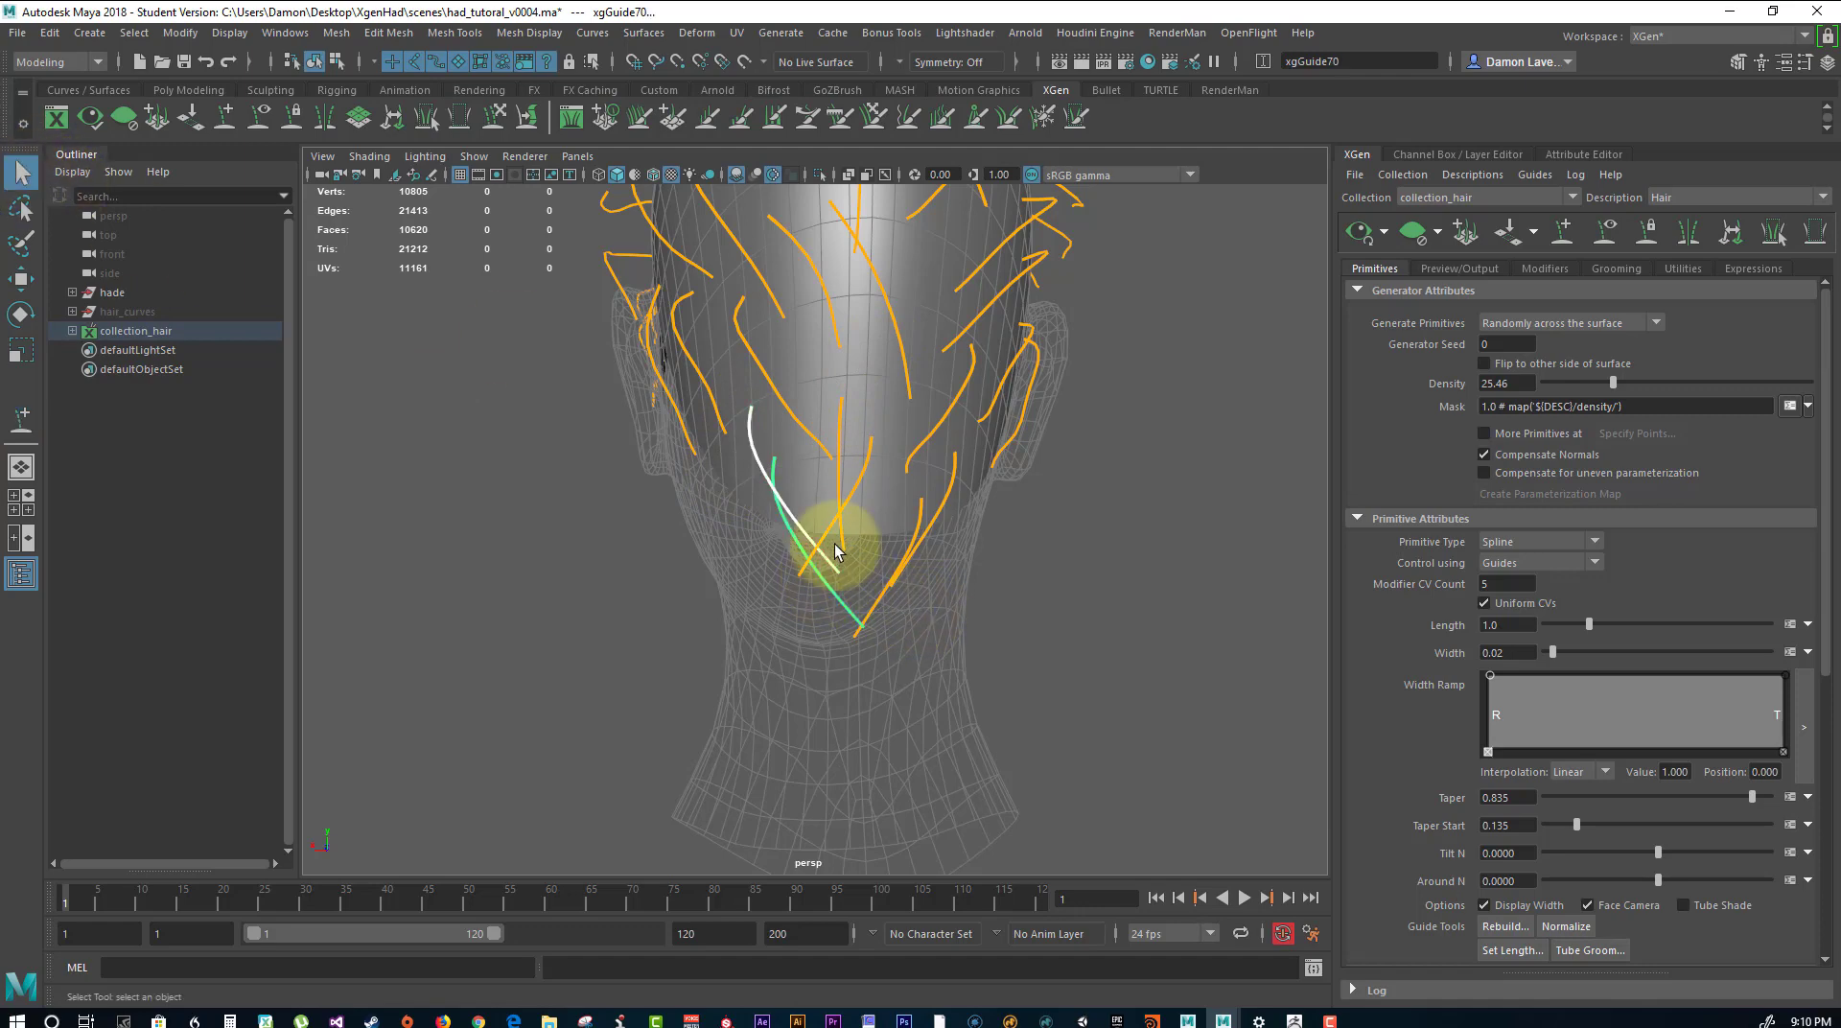
Select the six new nape guides together, scale them down uniformly to about 0.484, and deselect them.
left_click(836, 518)
key("ctrl+z")
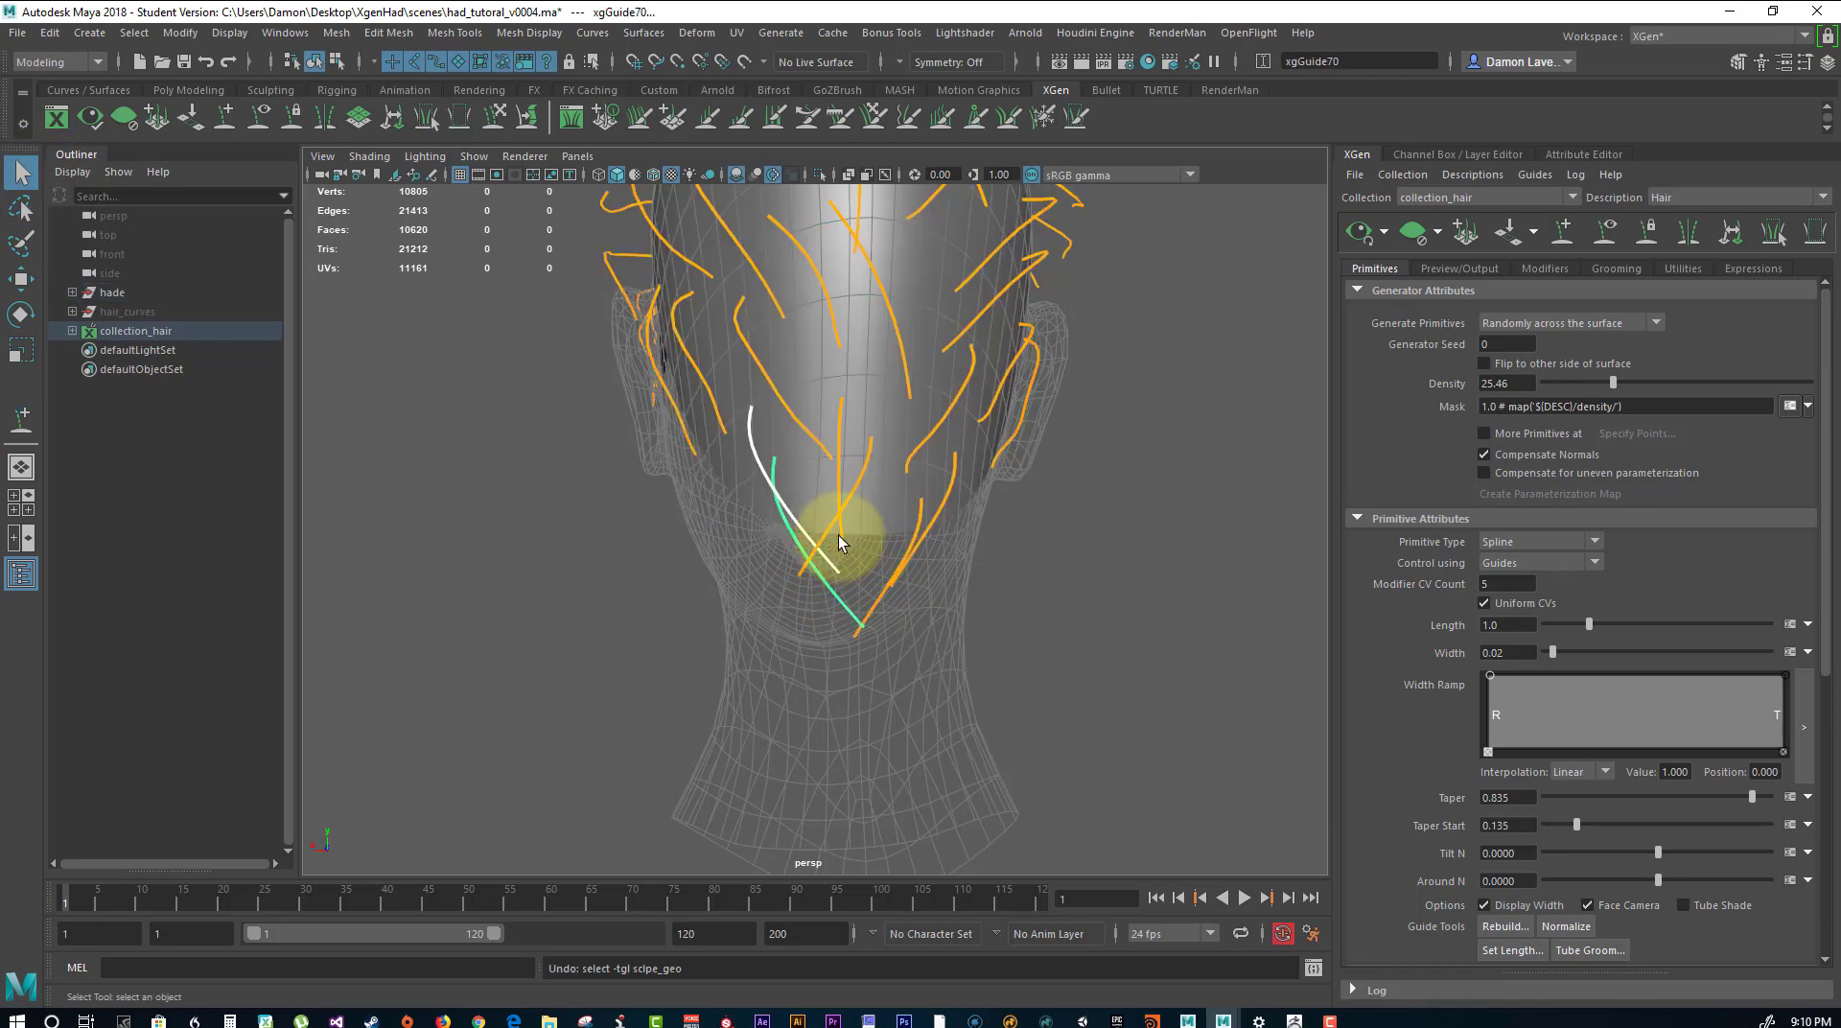
left_click(842, 544, "shift")
left_click(826, 533, "shift")
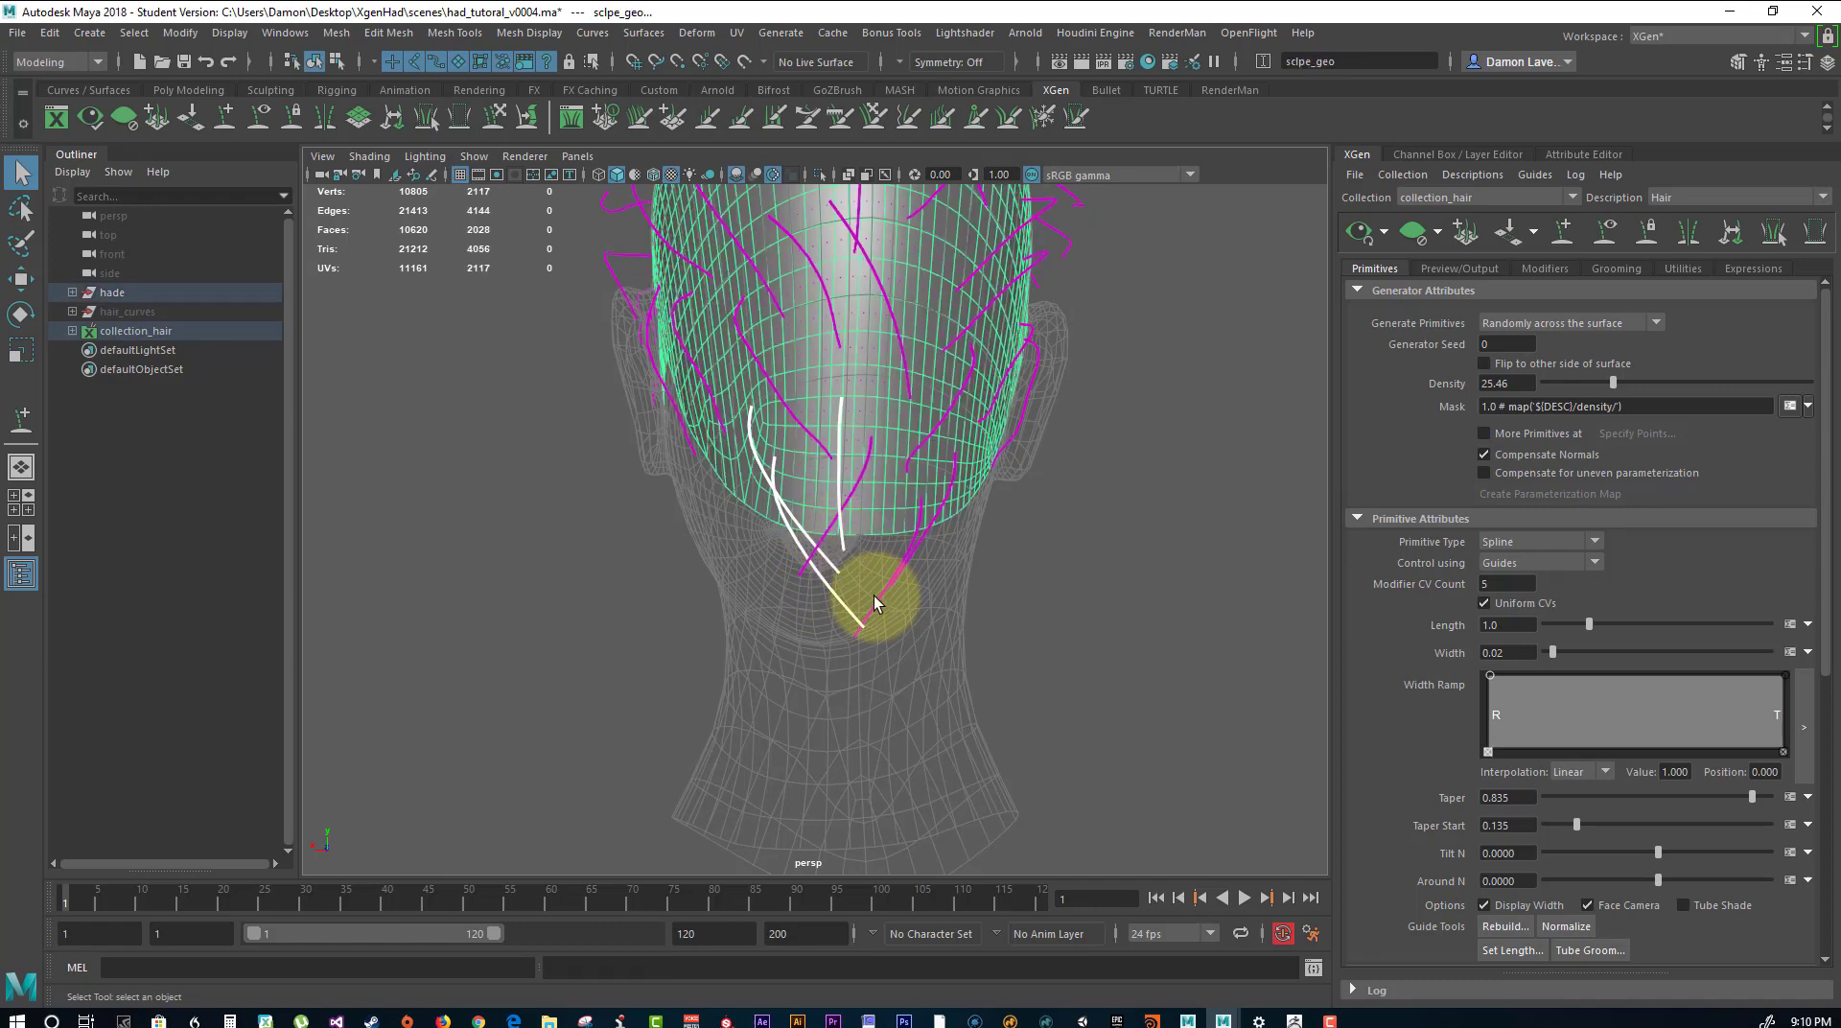
key("ctrl+z")
left_click(798, 576)
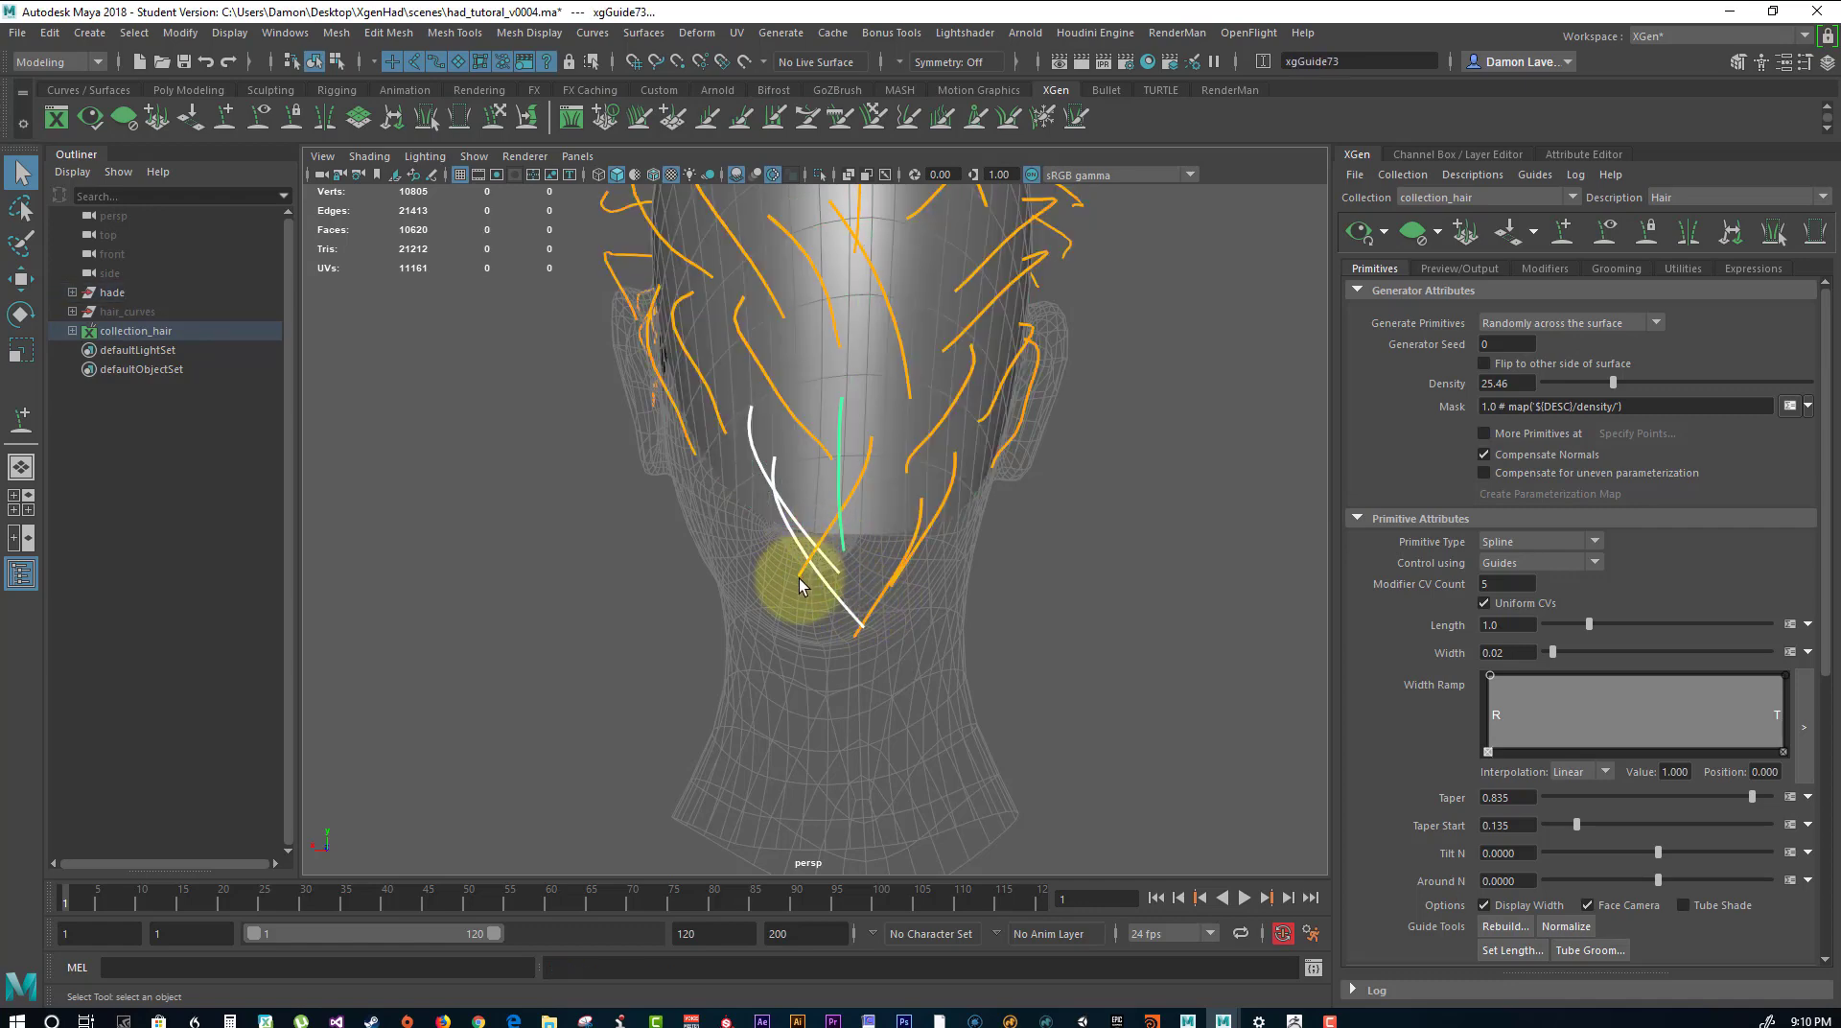
left_click(872, 610)
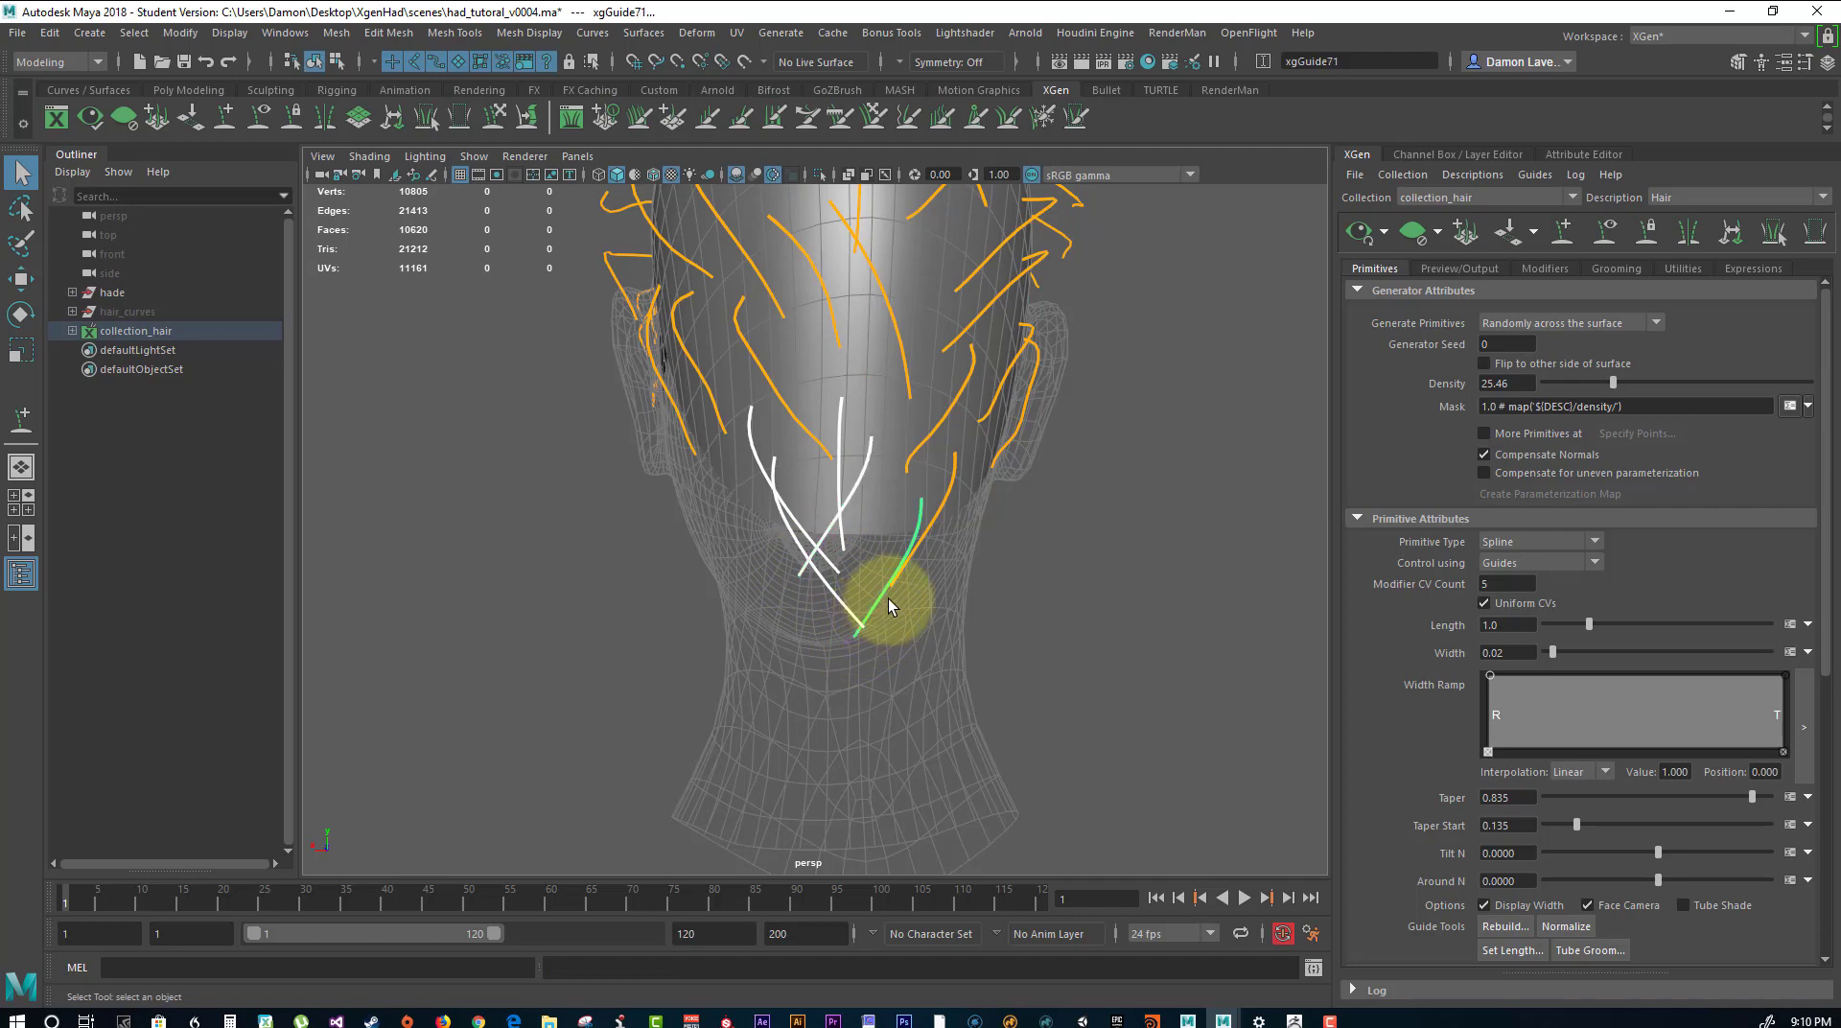
left_click(939, 523, "shift")
key("ctrl+z")
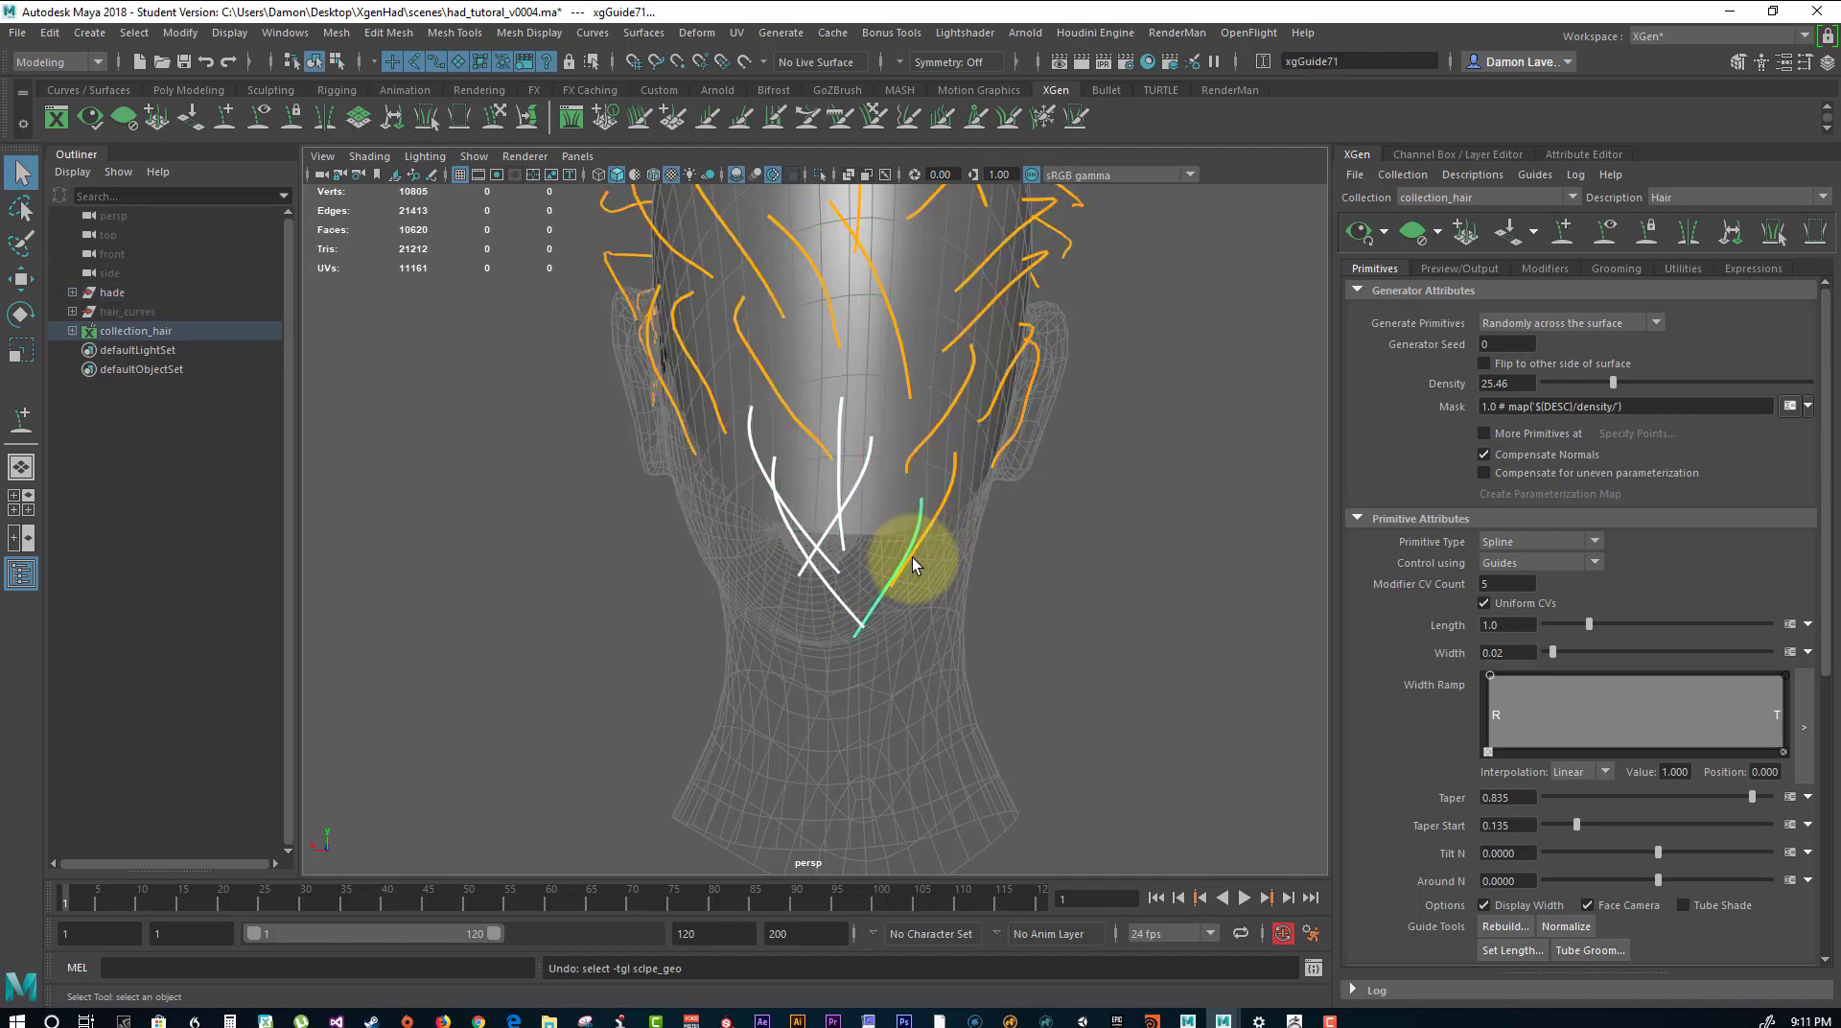
left_click_drag(922, 578, 810, 600, "alt")
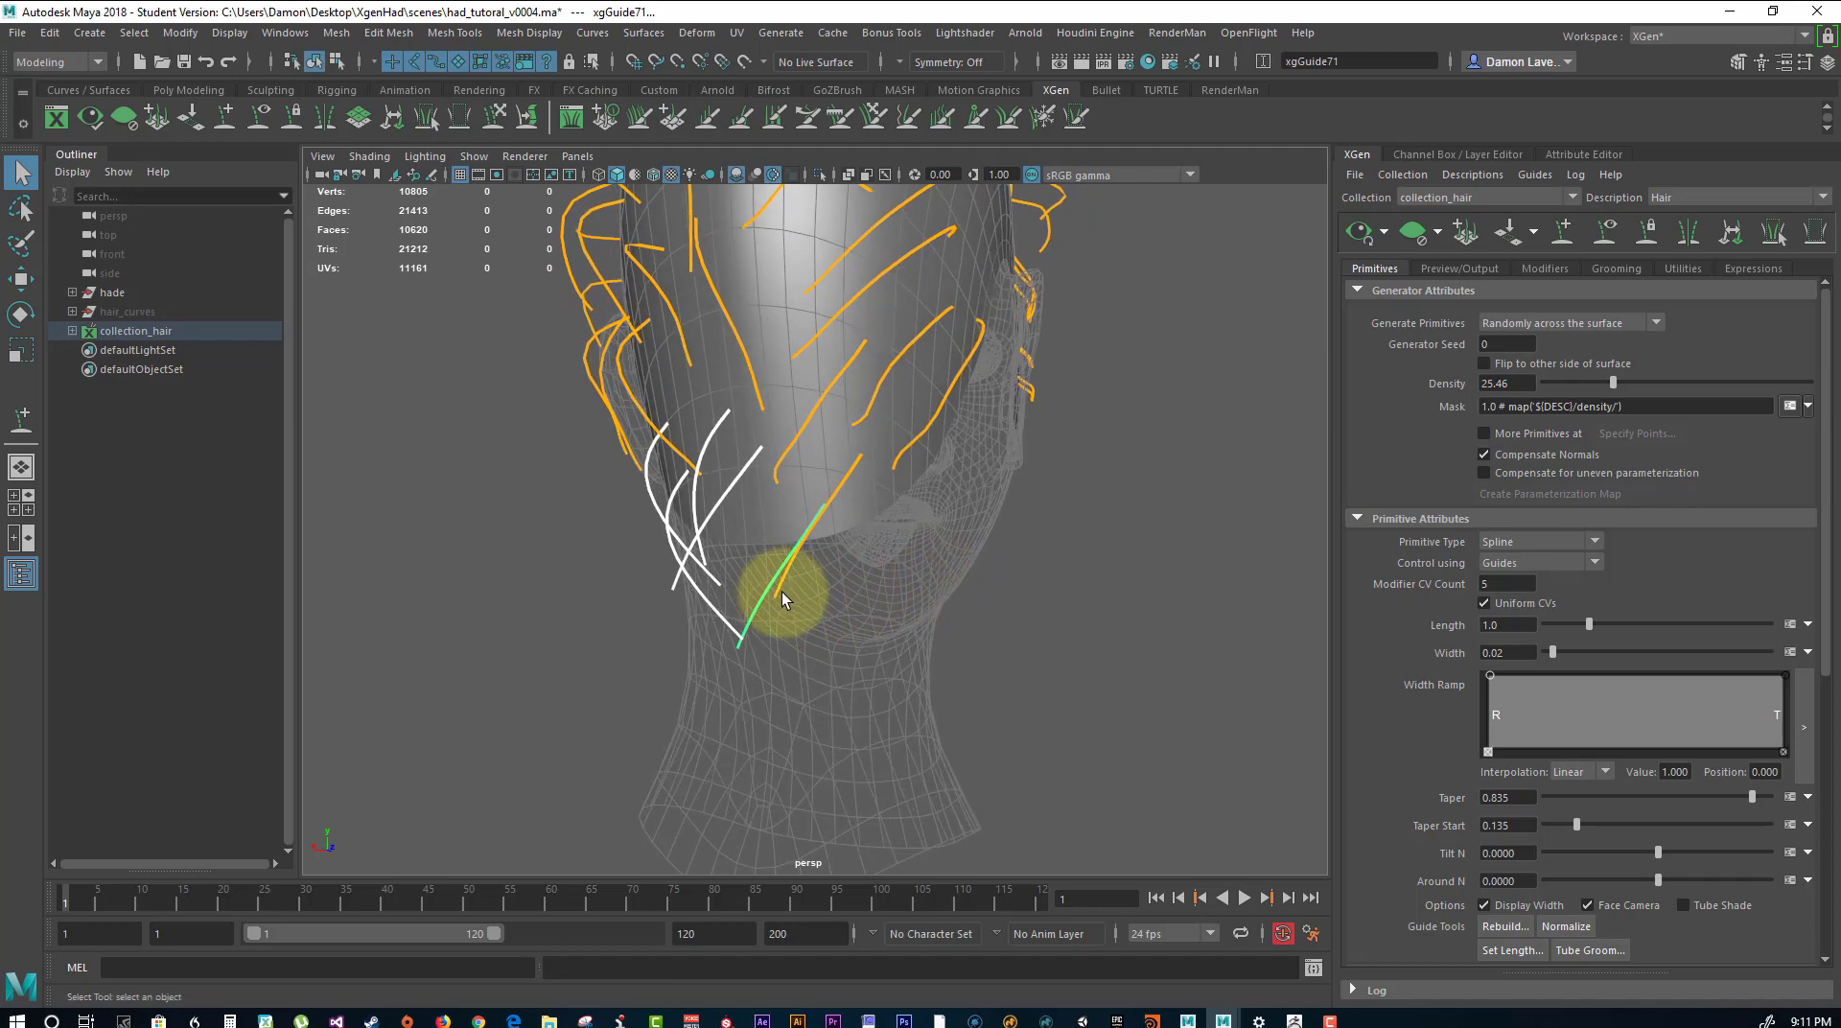
left_click(773, 589)
key("r")
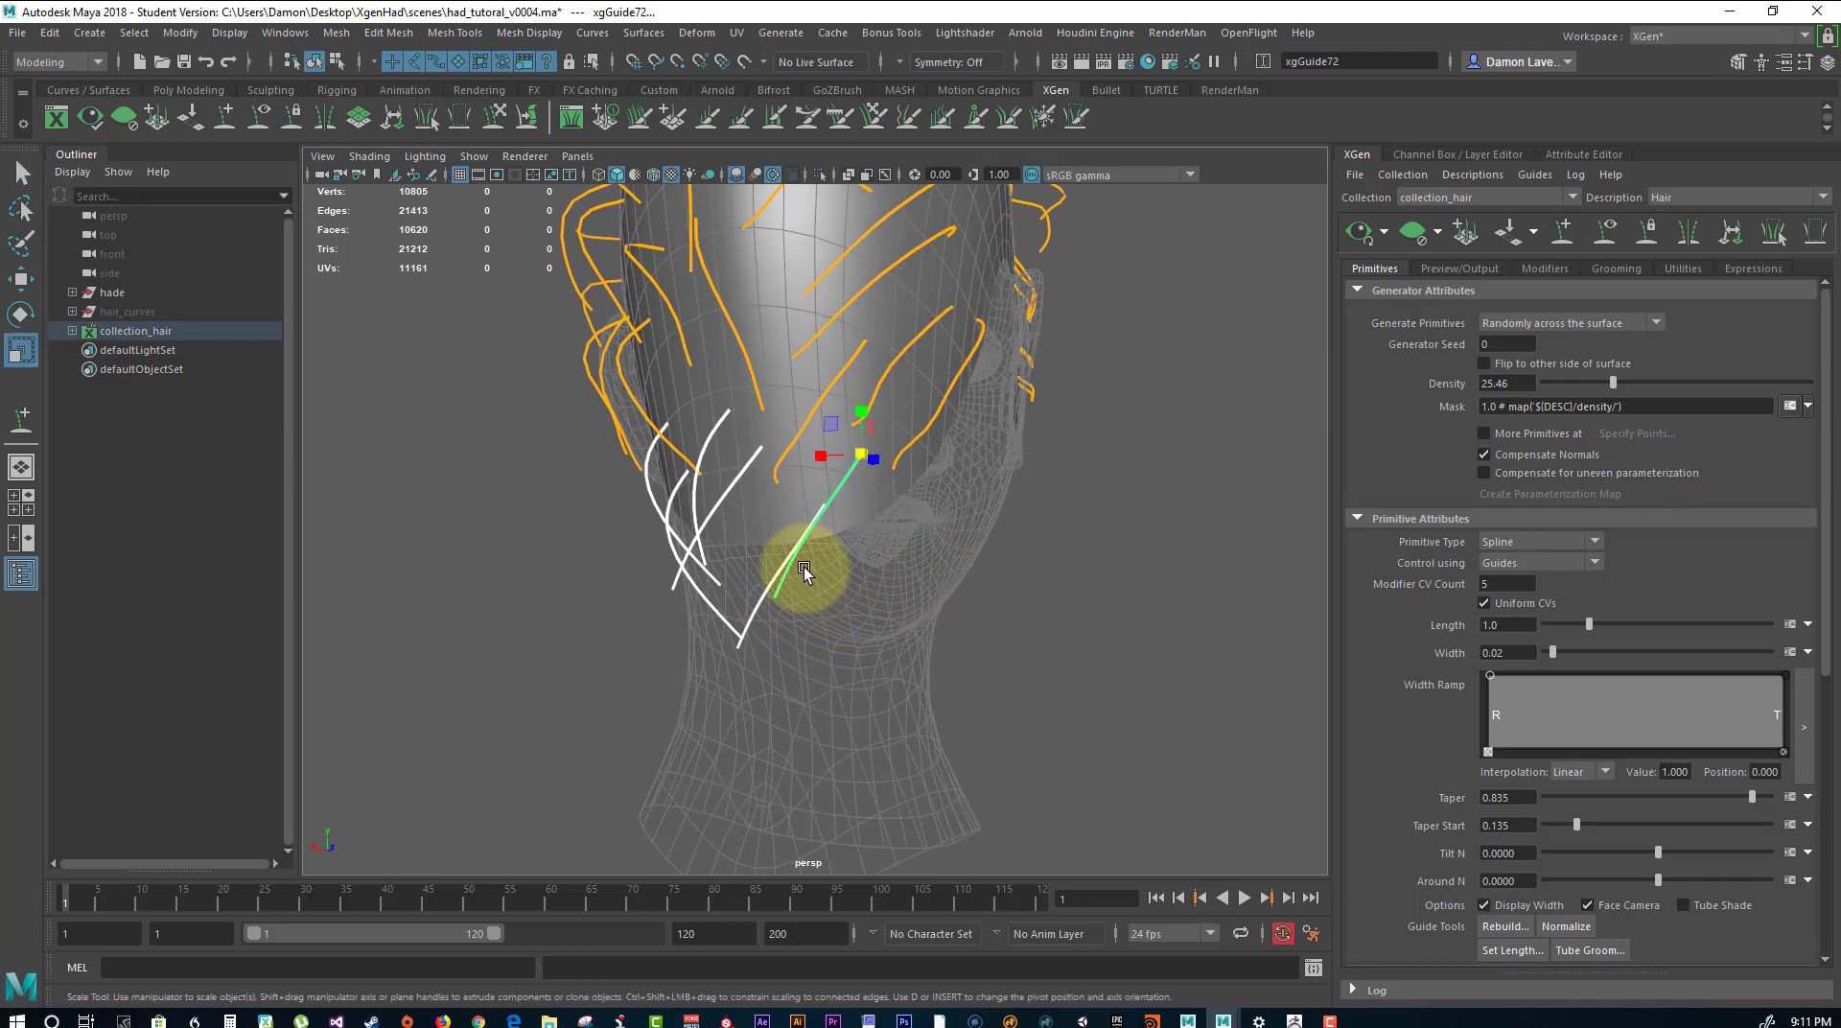
middle_click_drag(803, 566, 923, 511)
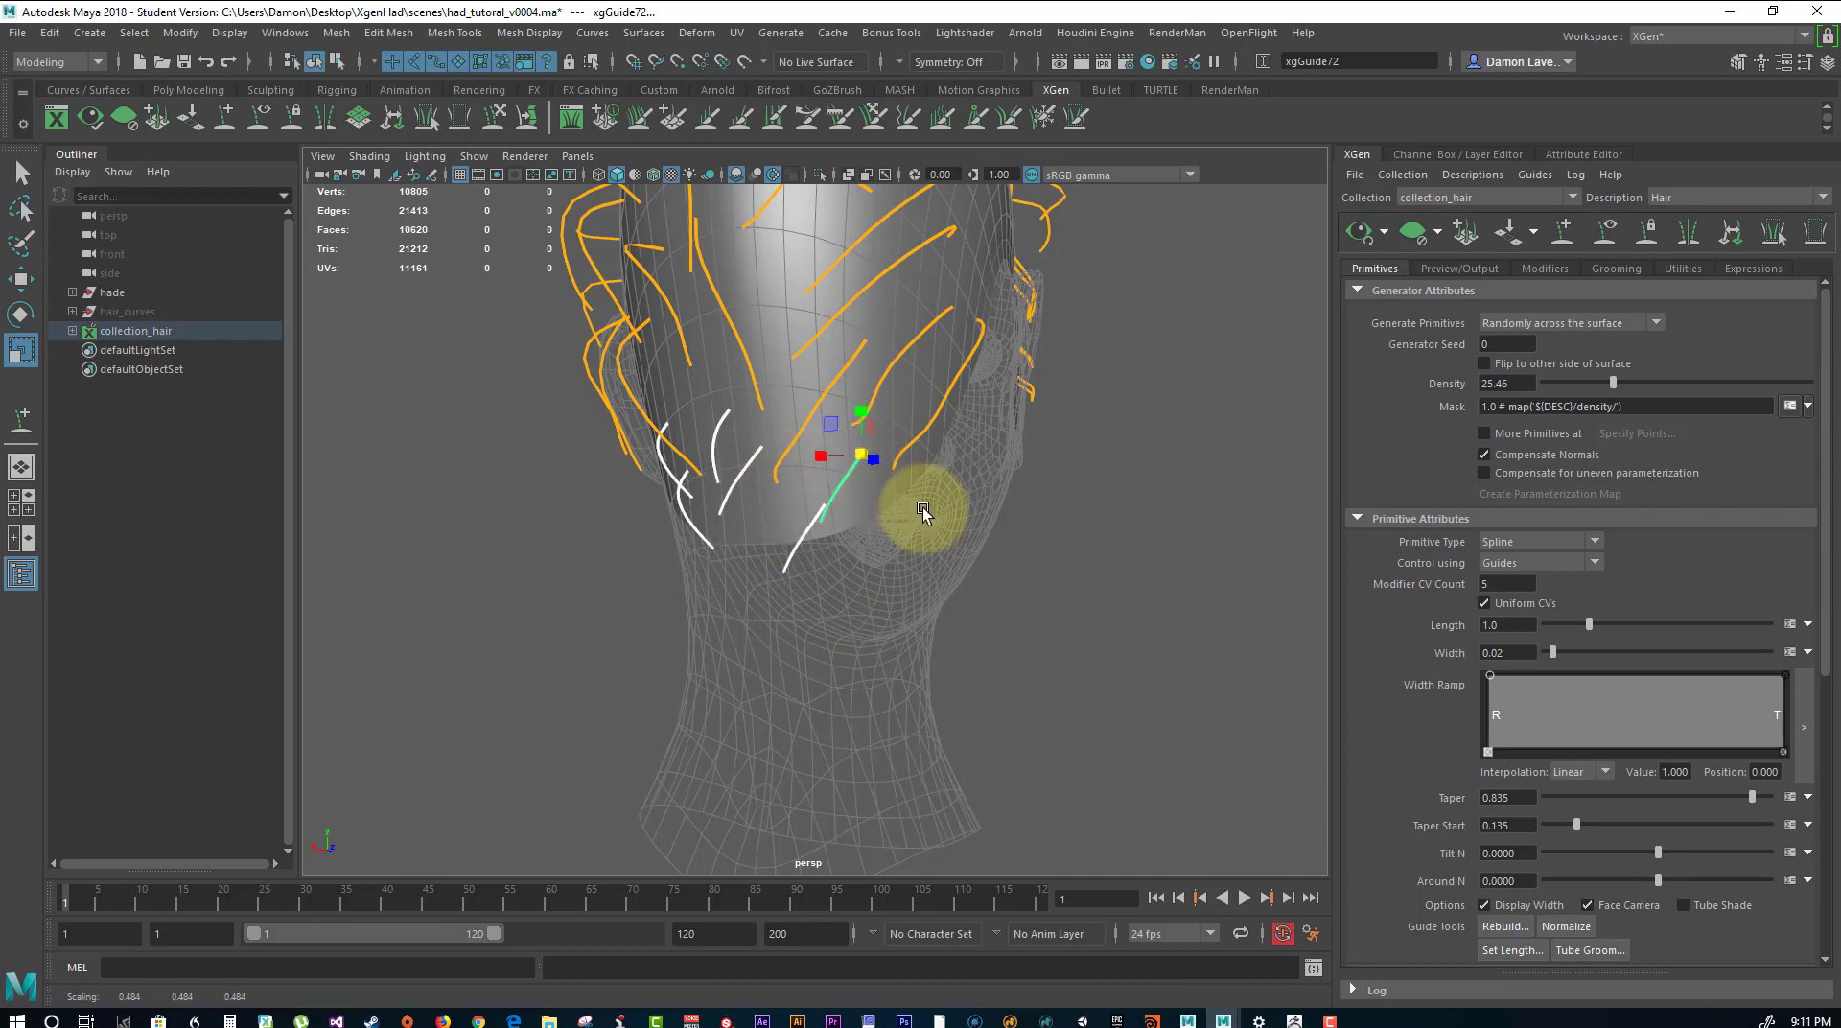
left_click(1087, 537)
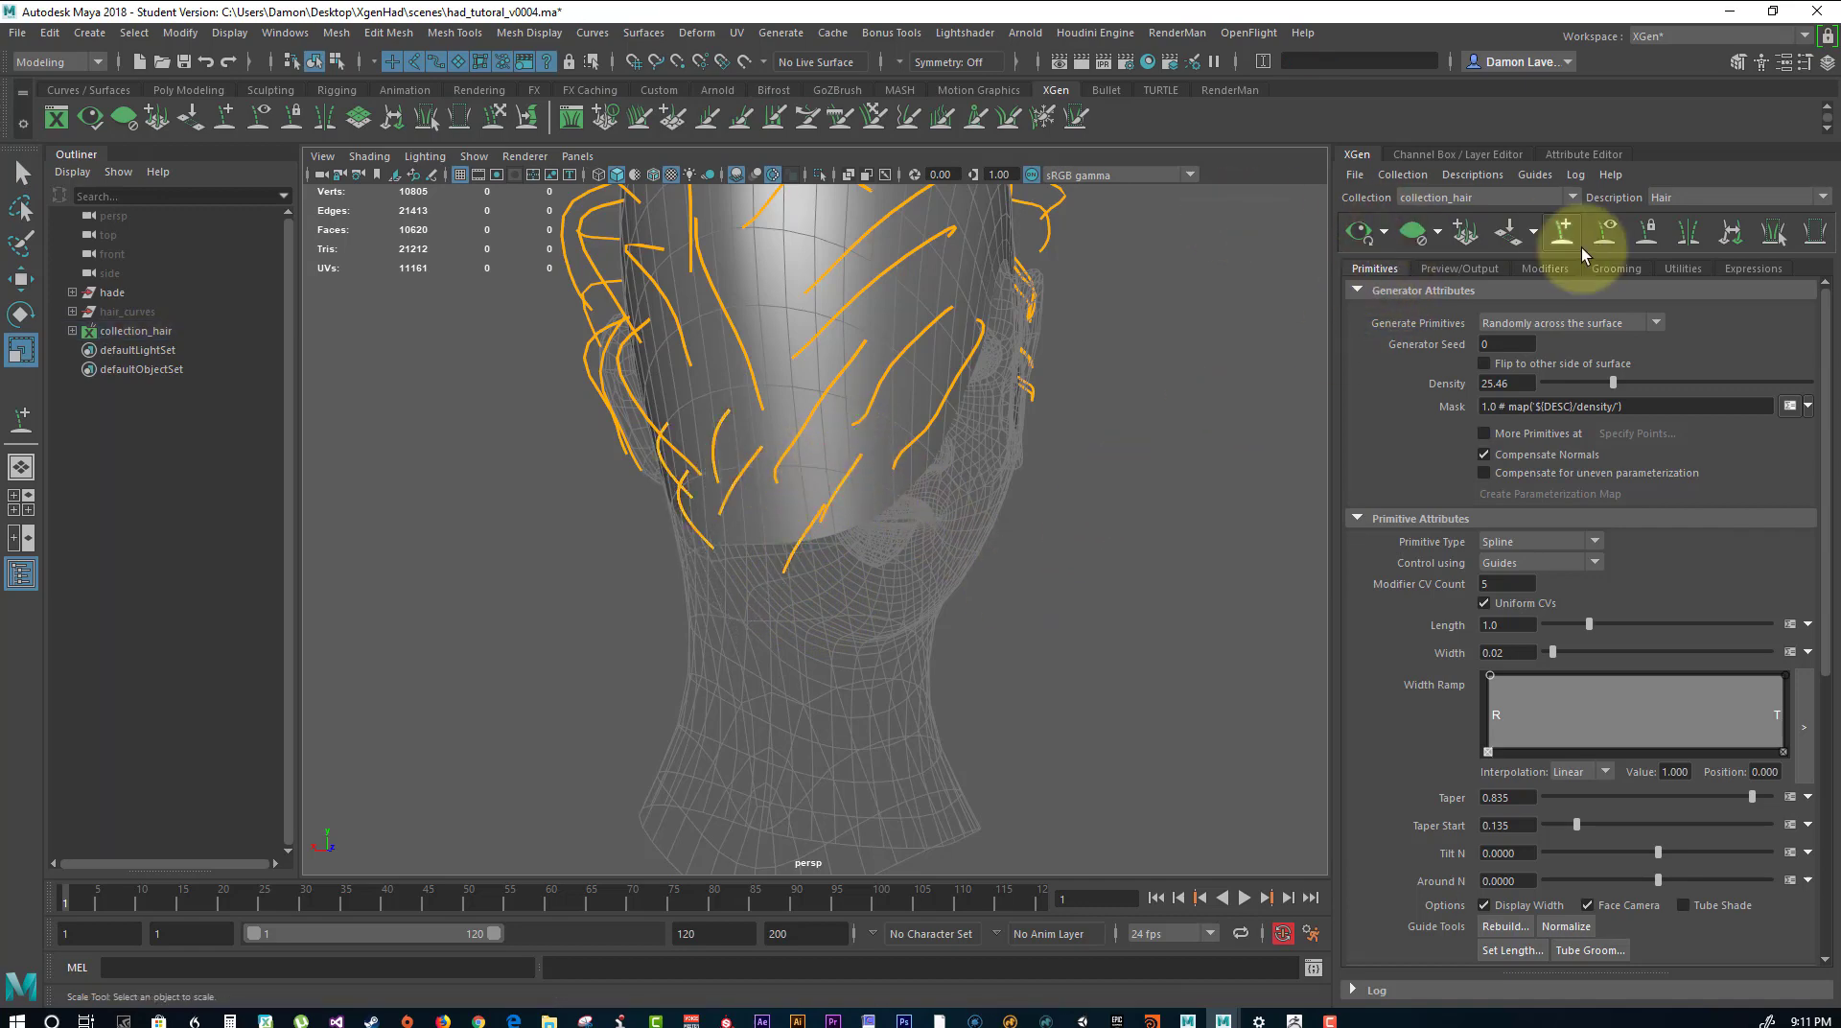
Sculpt the shortened nape guides on one side and the middle so they hang down along the neck.
left_click(501, 126)
mouse_move(826, 515)
left_mouse_down()
mouse_move(850, 534)
mouse_move(838, 610)
mouse_move(811, 523)
mouse_move(822, 596)
mouse_move(829, 529)
mouse_move(858, 502)
mouse_move(875, 559)
mouse_move(814, 534)
mouse_move(822, 587)
mouse_move(871, 510)
mouse_move(854, 522)
left_mouse_up()
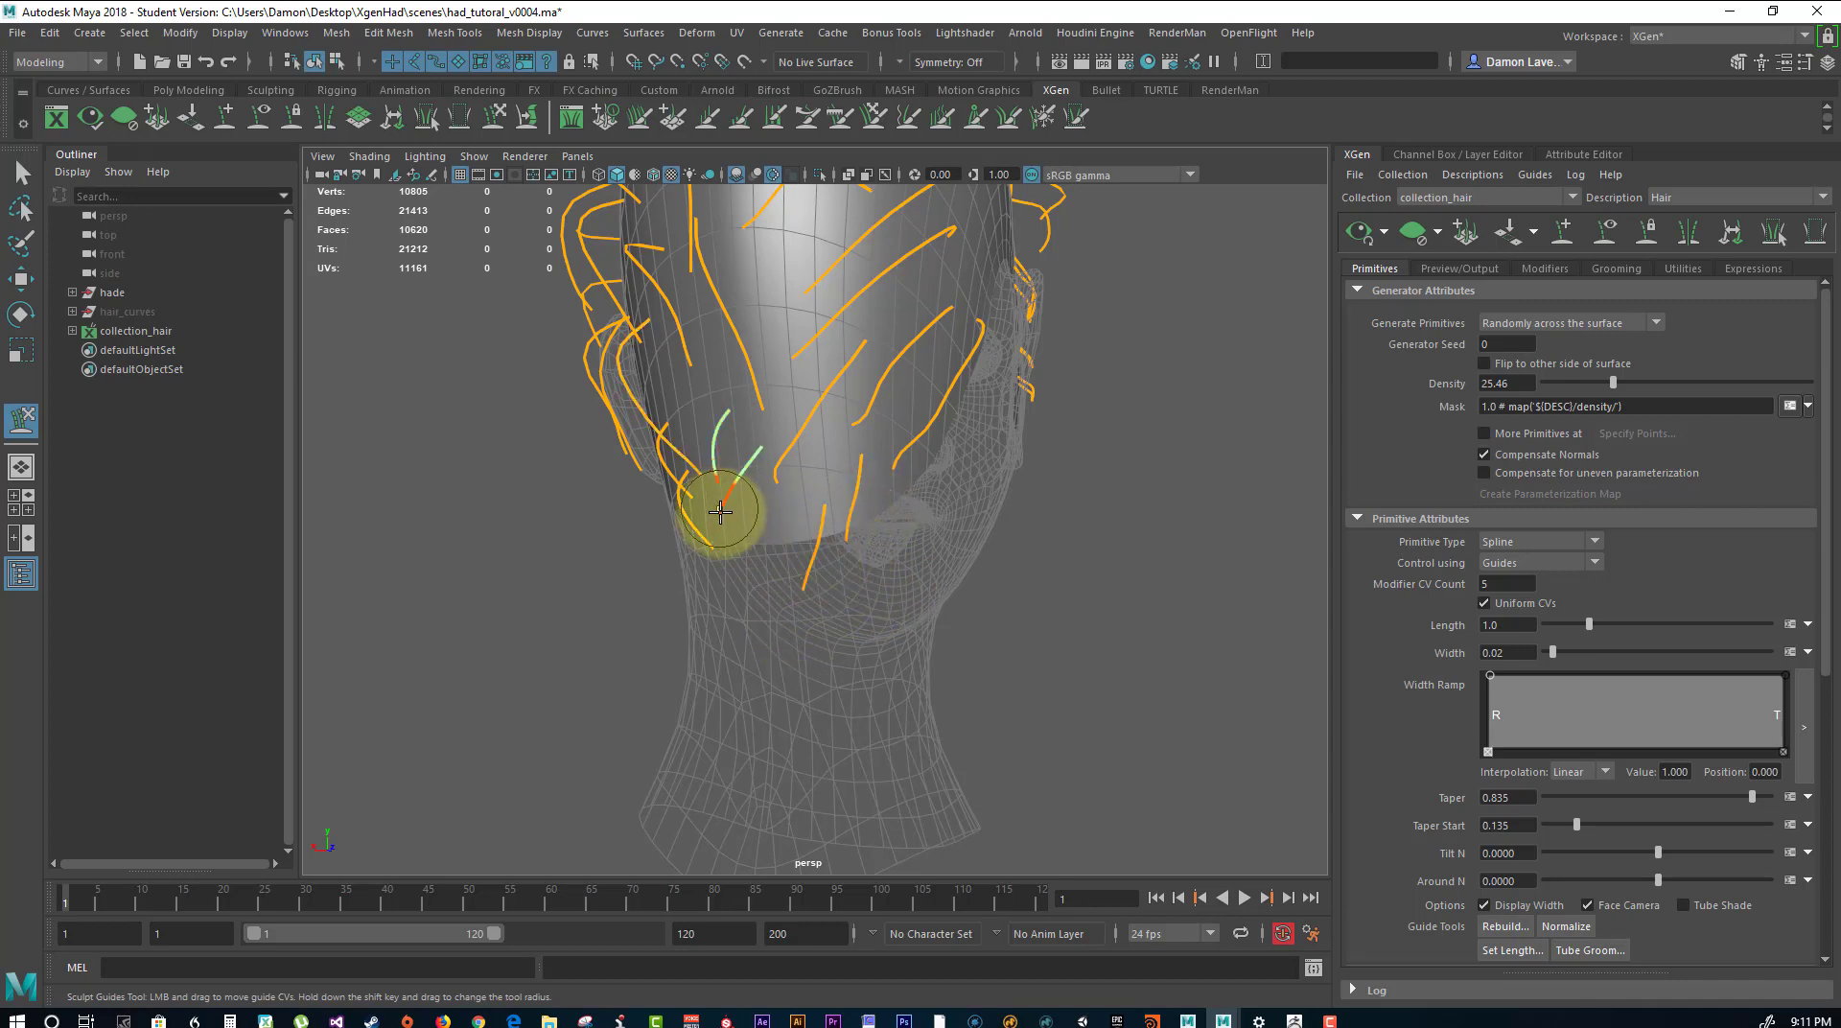
left_click_drag(729, 519, 770, 547)
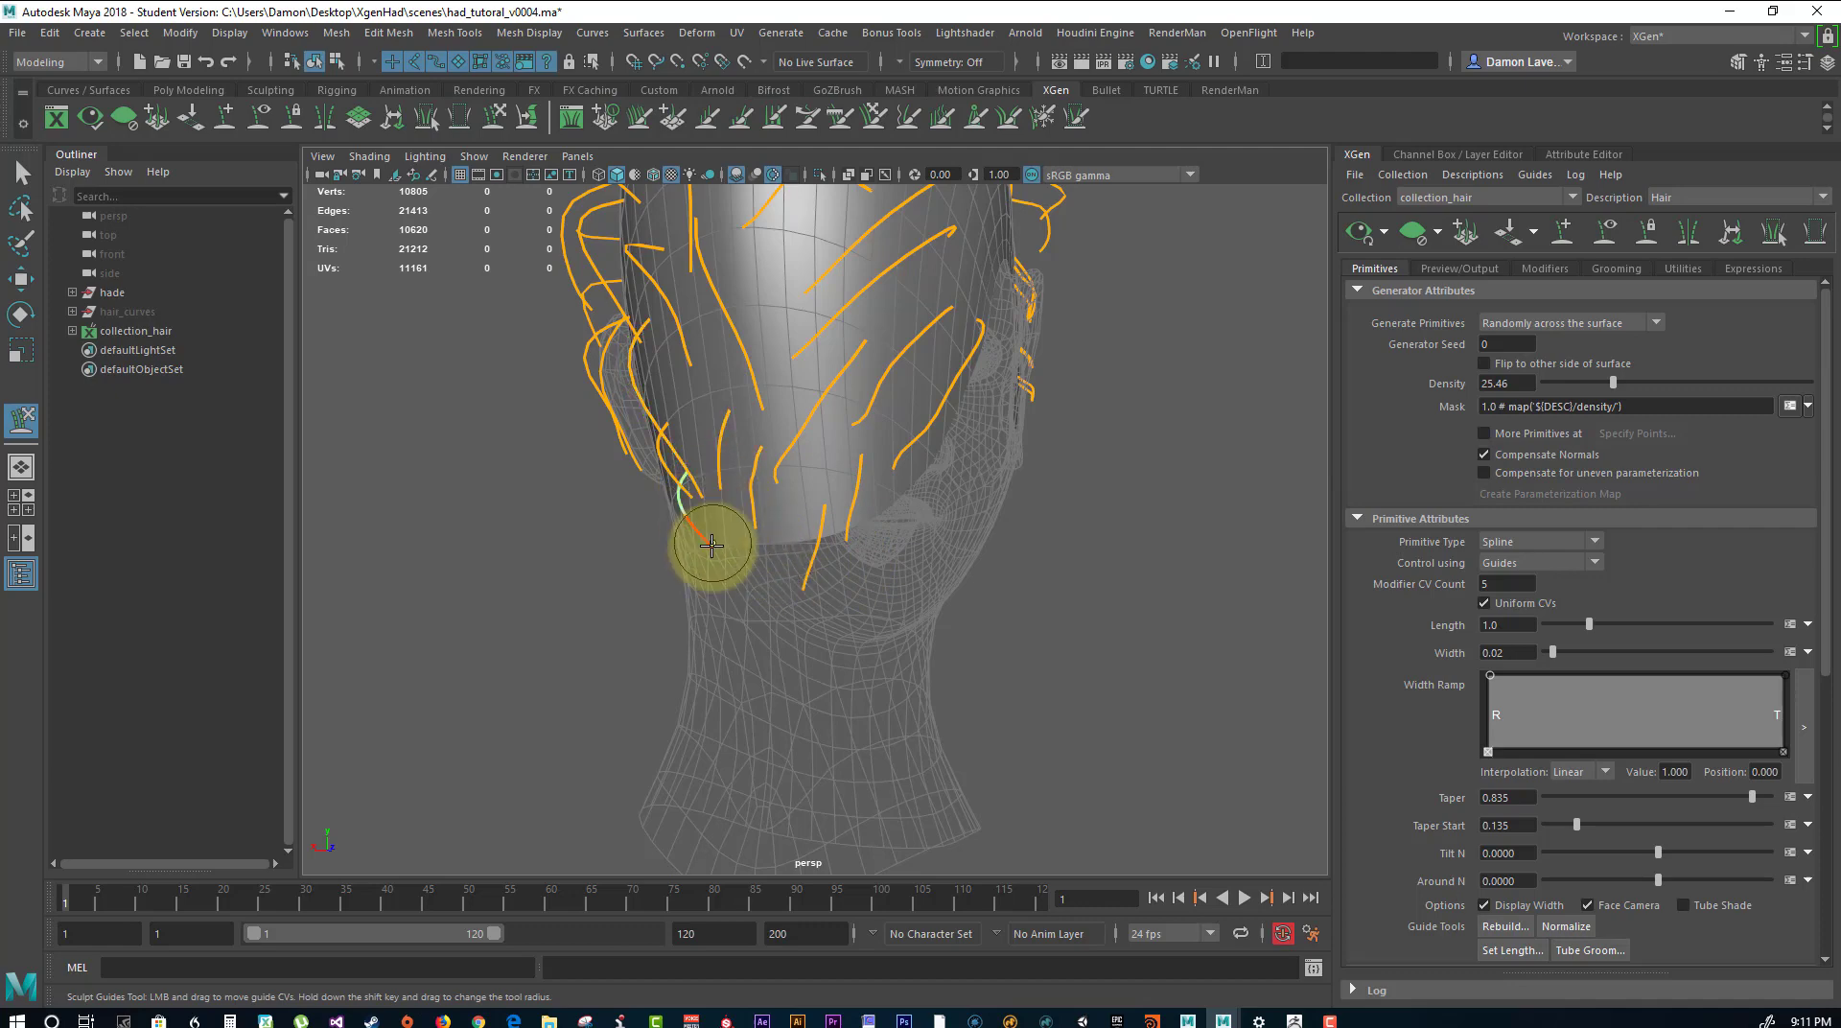
mouse_move(722, 556)
left_mouse_down("alt")
mouse_move(802, 534)
mouse_move(781, 481)
left_mouse_up("alt")
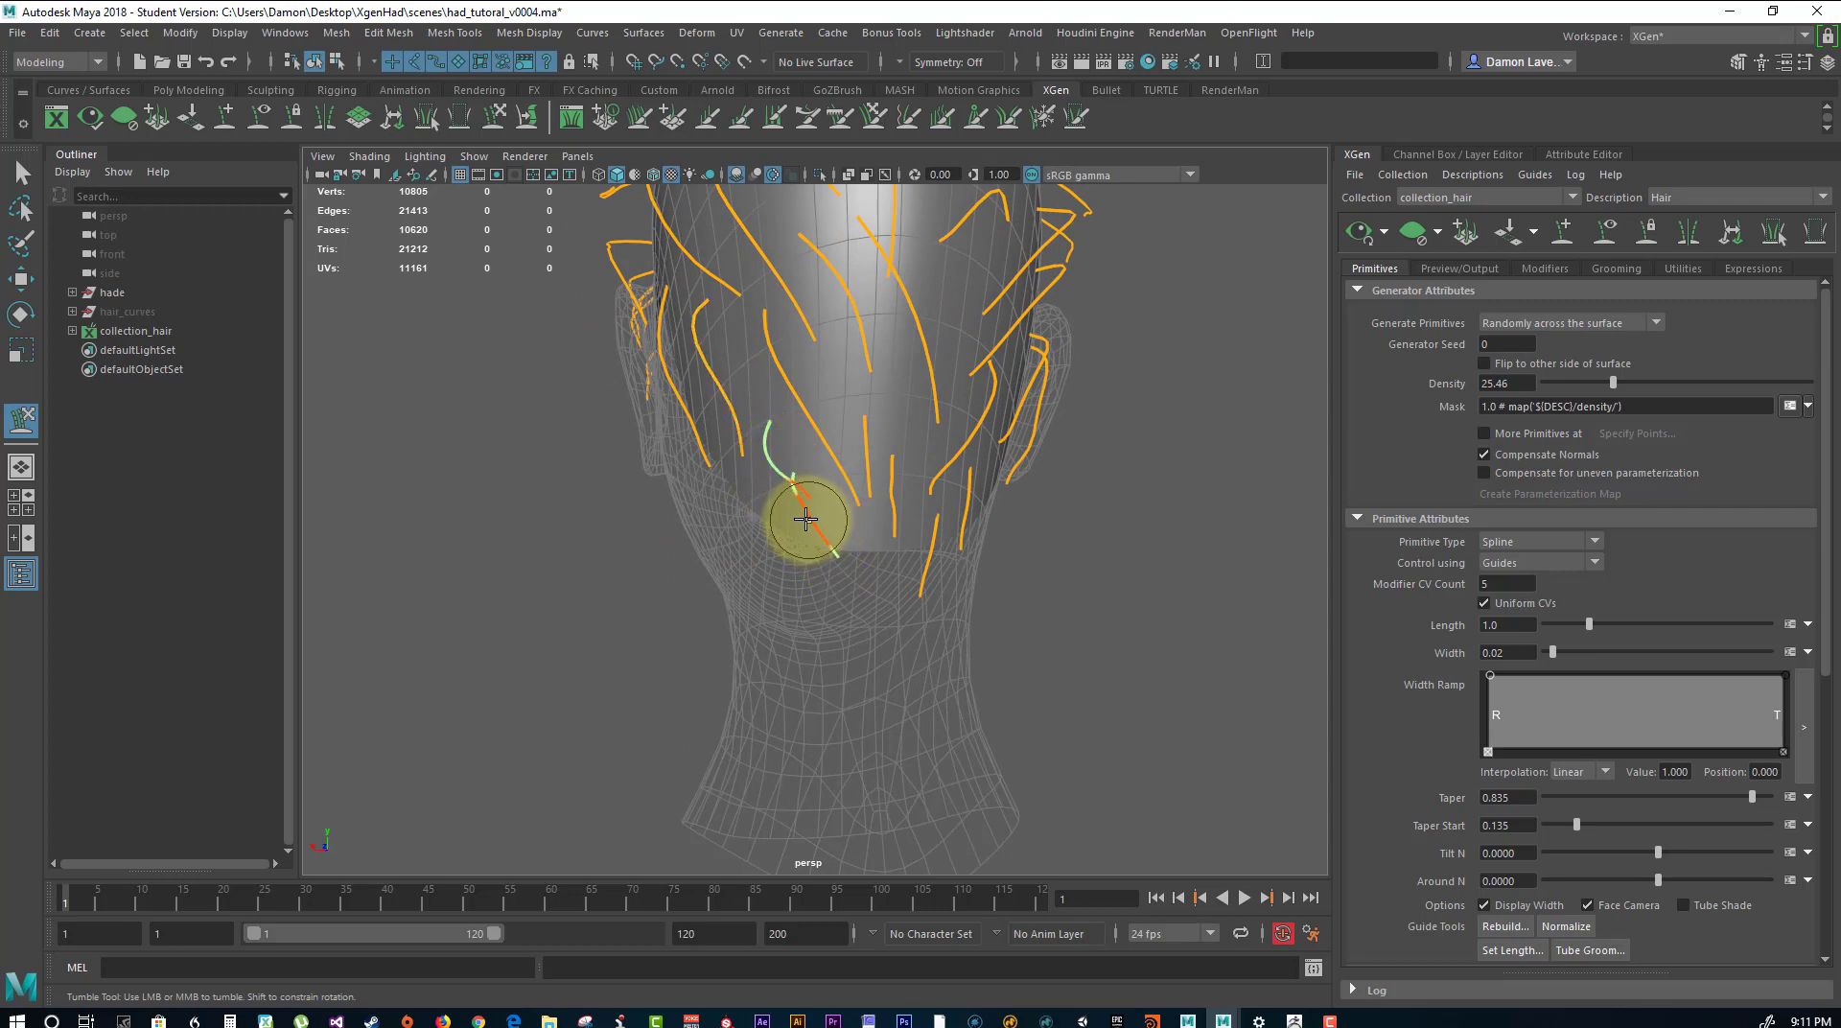
Sculpt the two remaining nape guides one at a time so they point downward and no longer overlap.
left_click(22, 172)
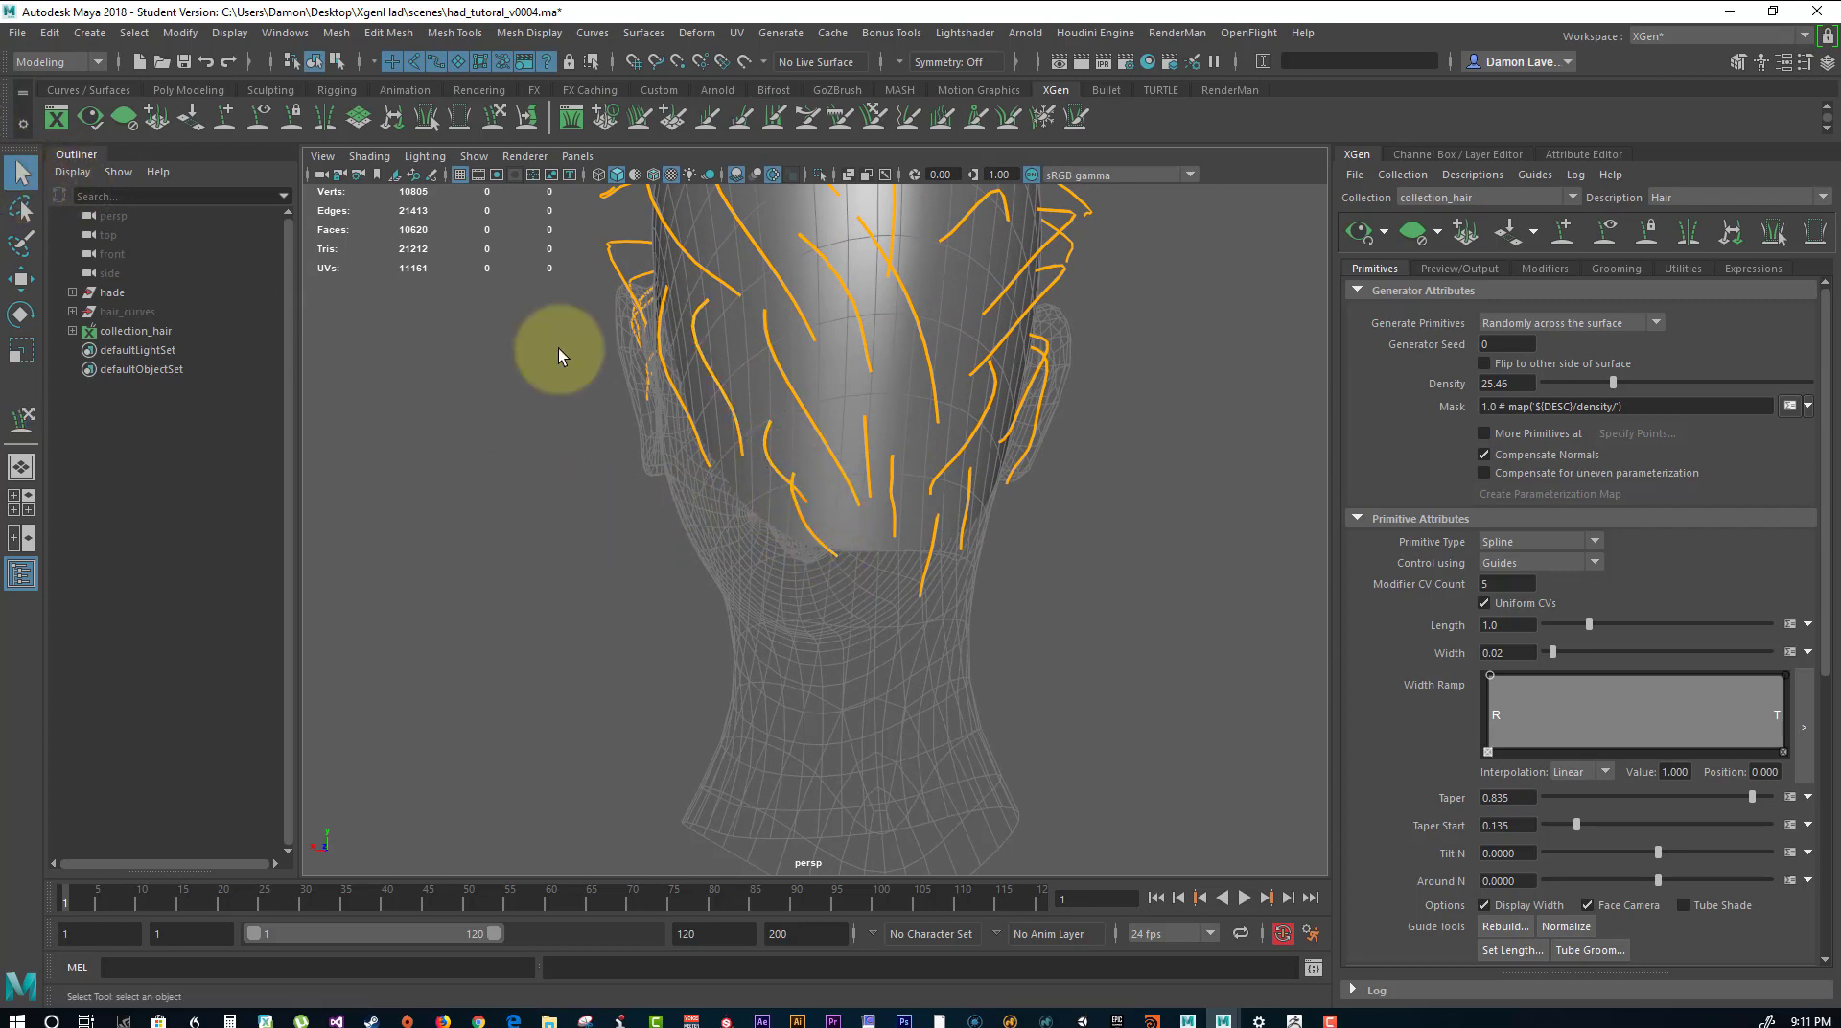
left_click(780, 481)
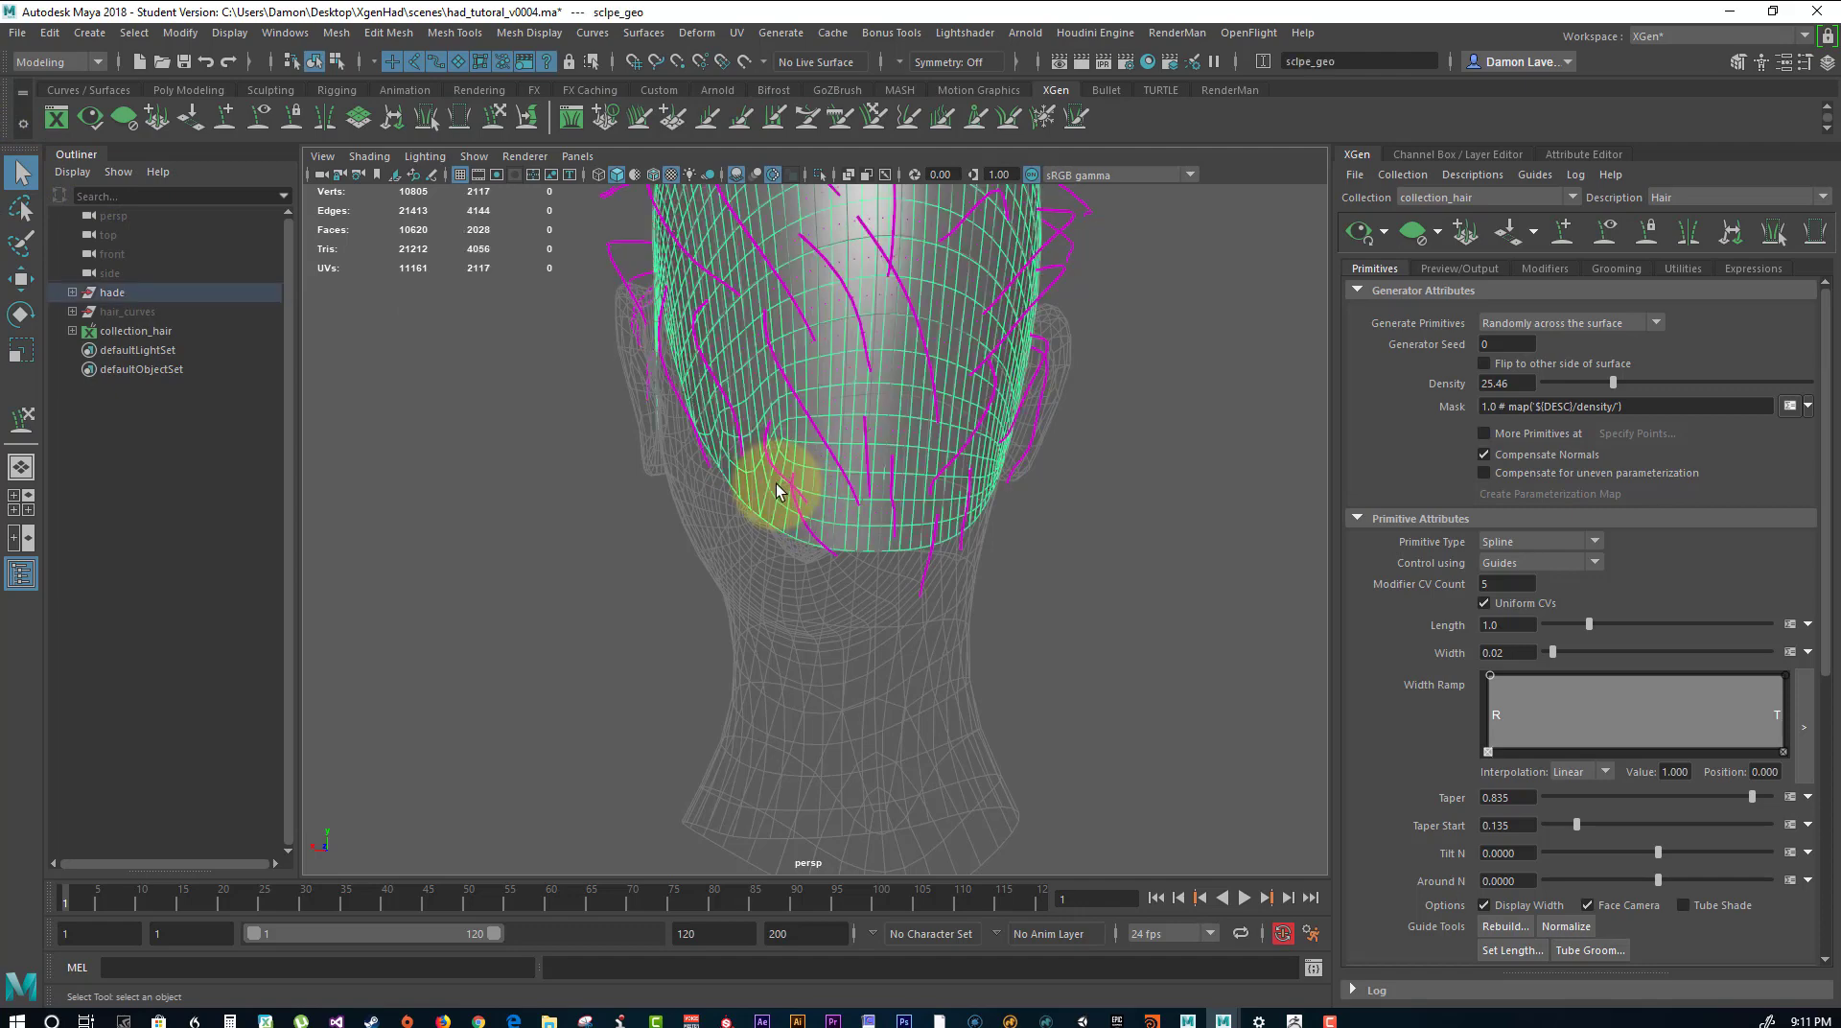
left_click(1083, 532)
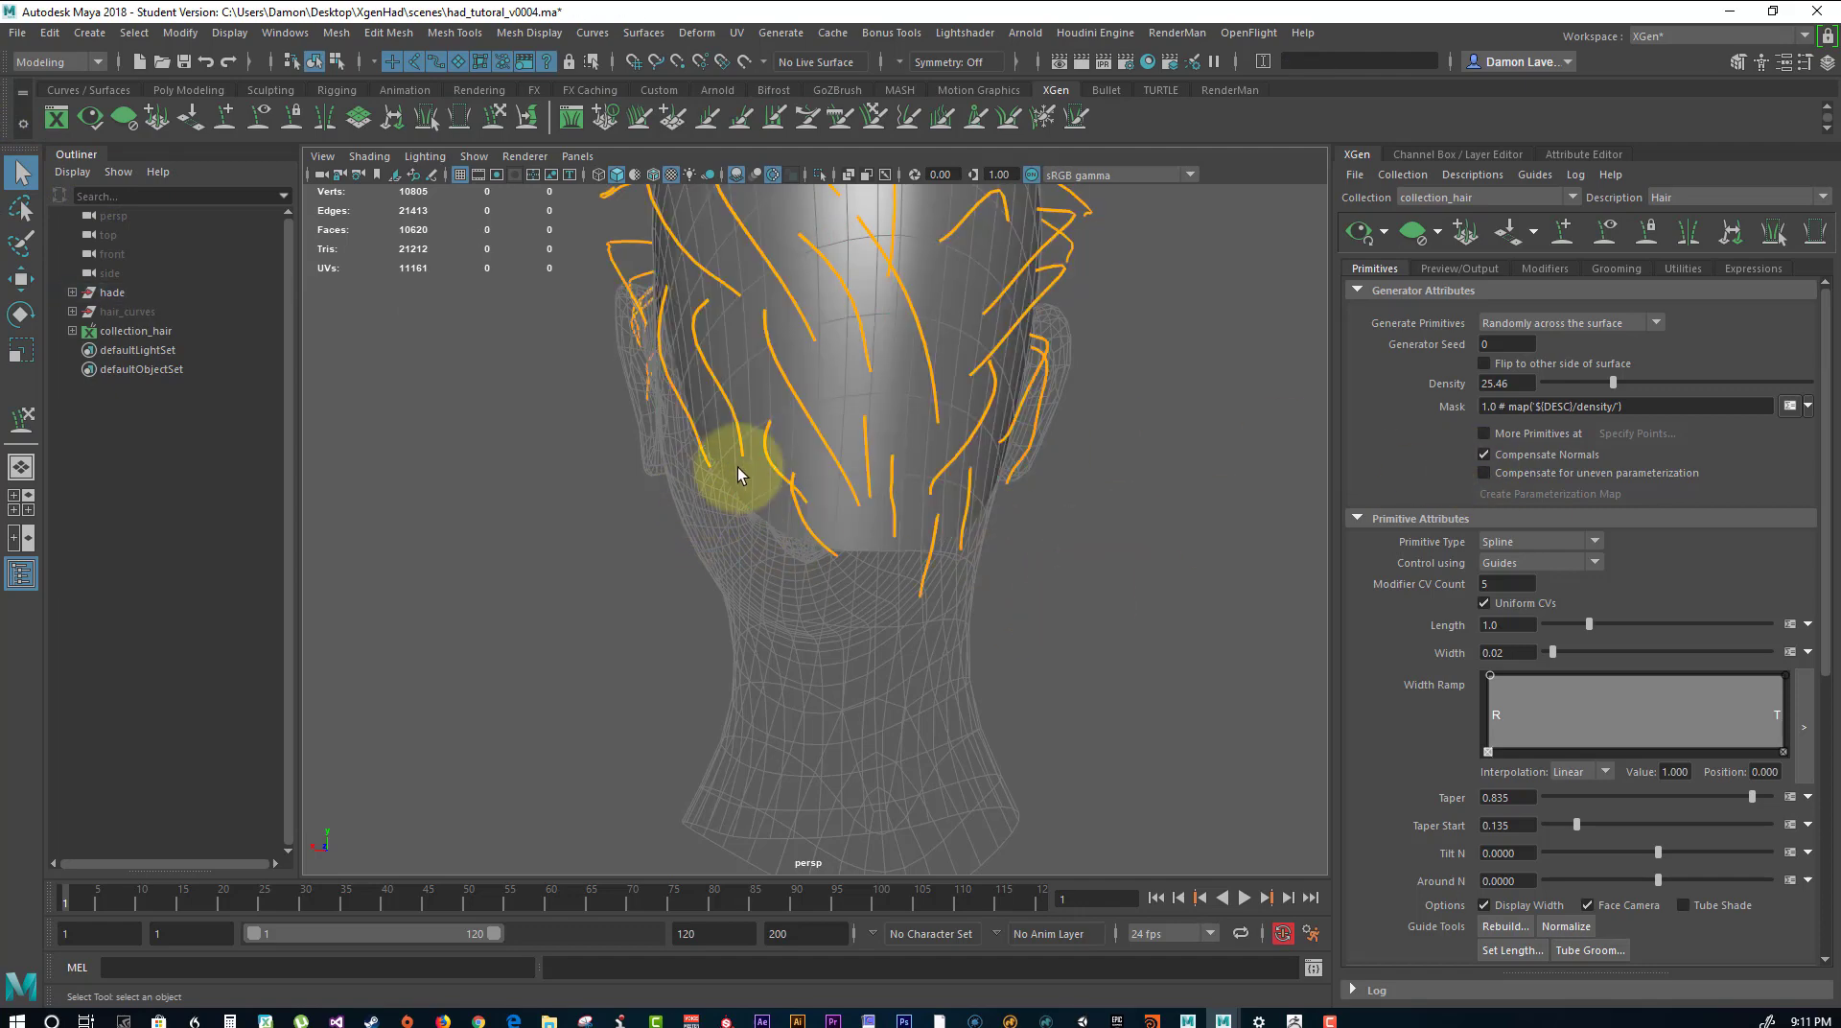
left_click(765, 465)
left_click(767, 466)
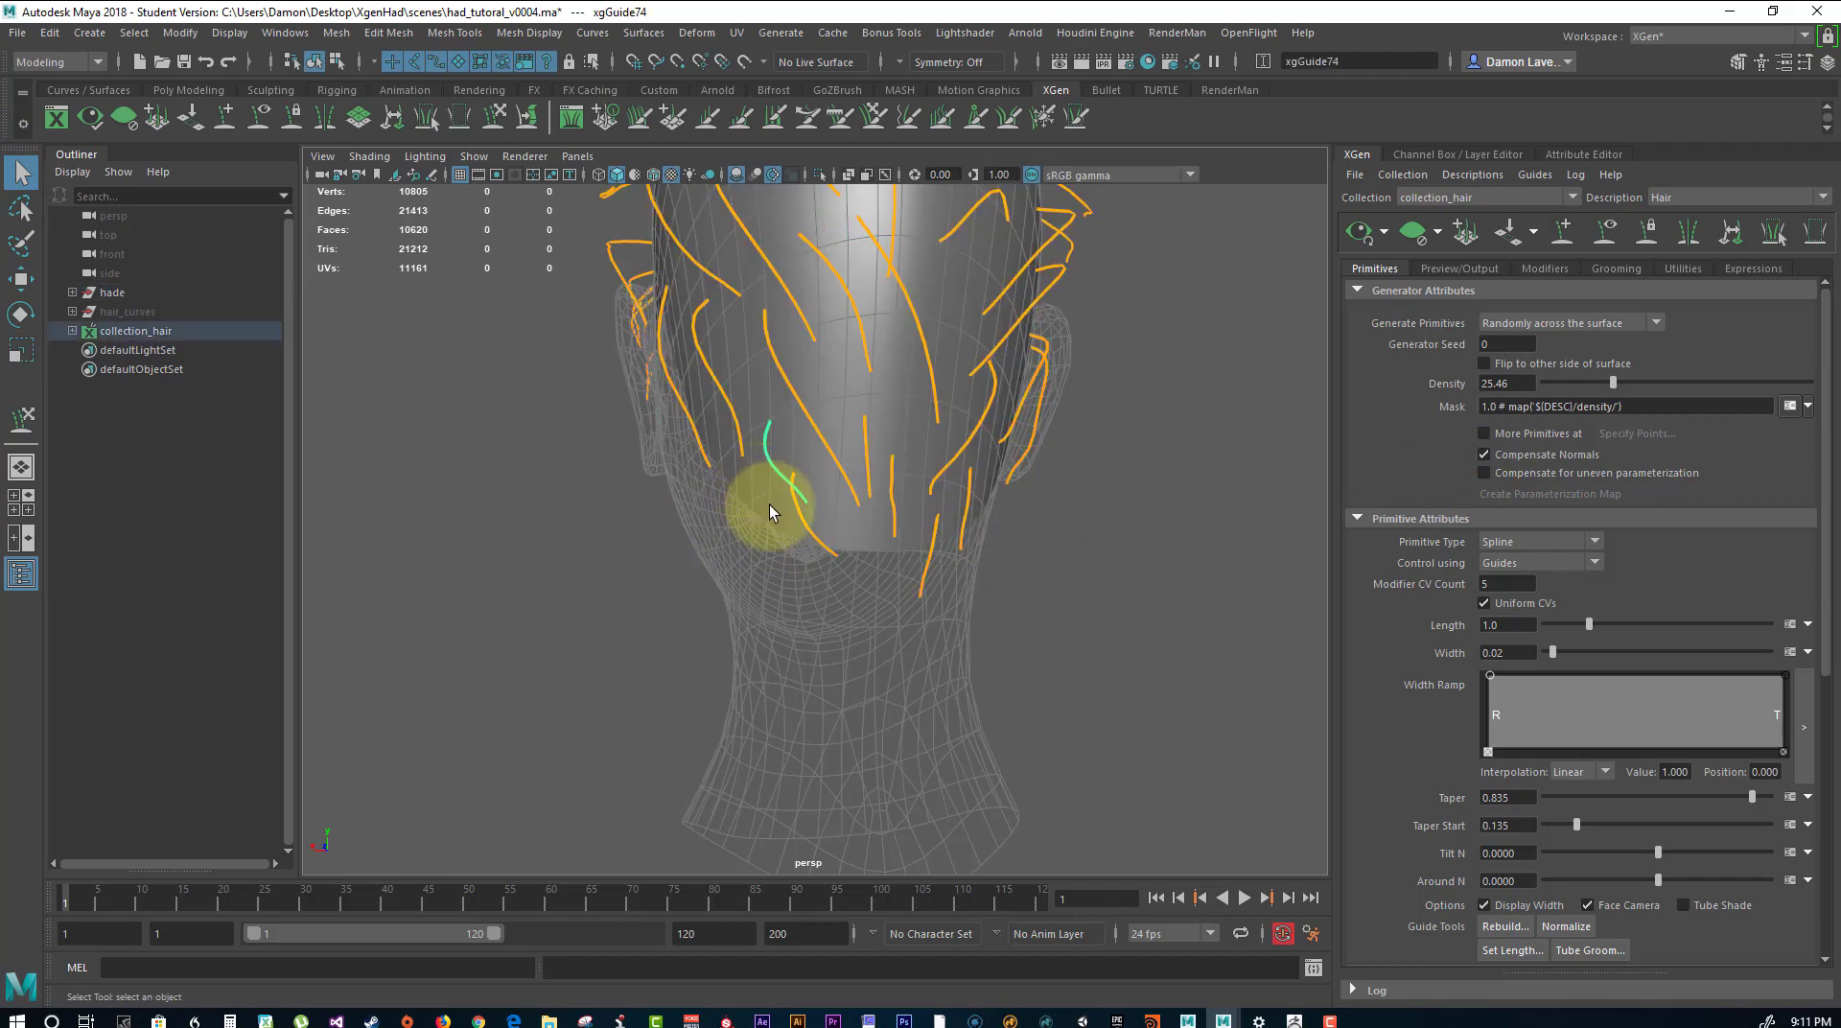
left_click(29, 412)
left_click_drag(798, 514, 778, 484)
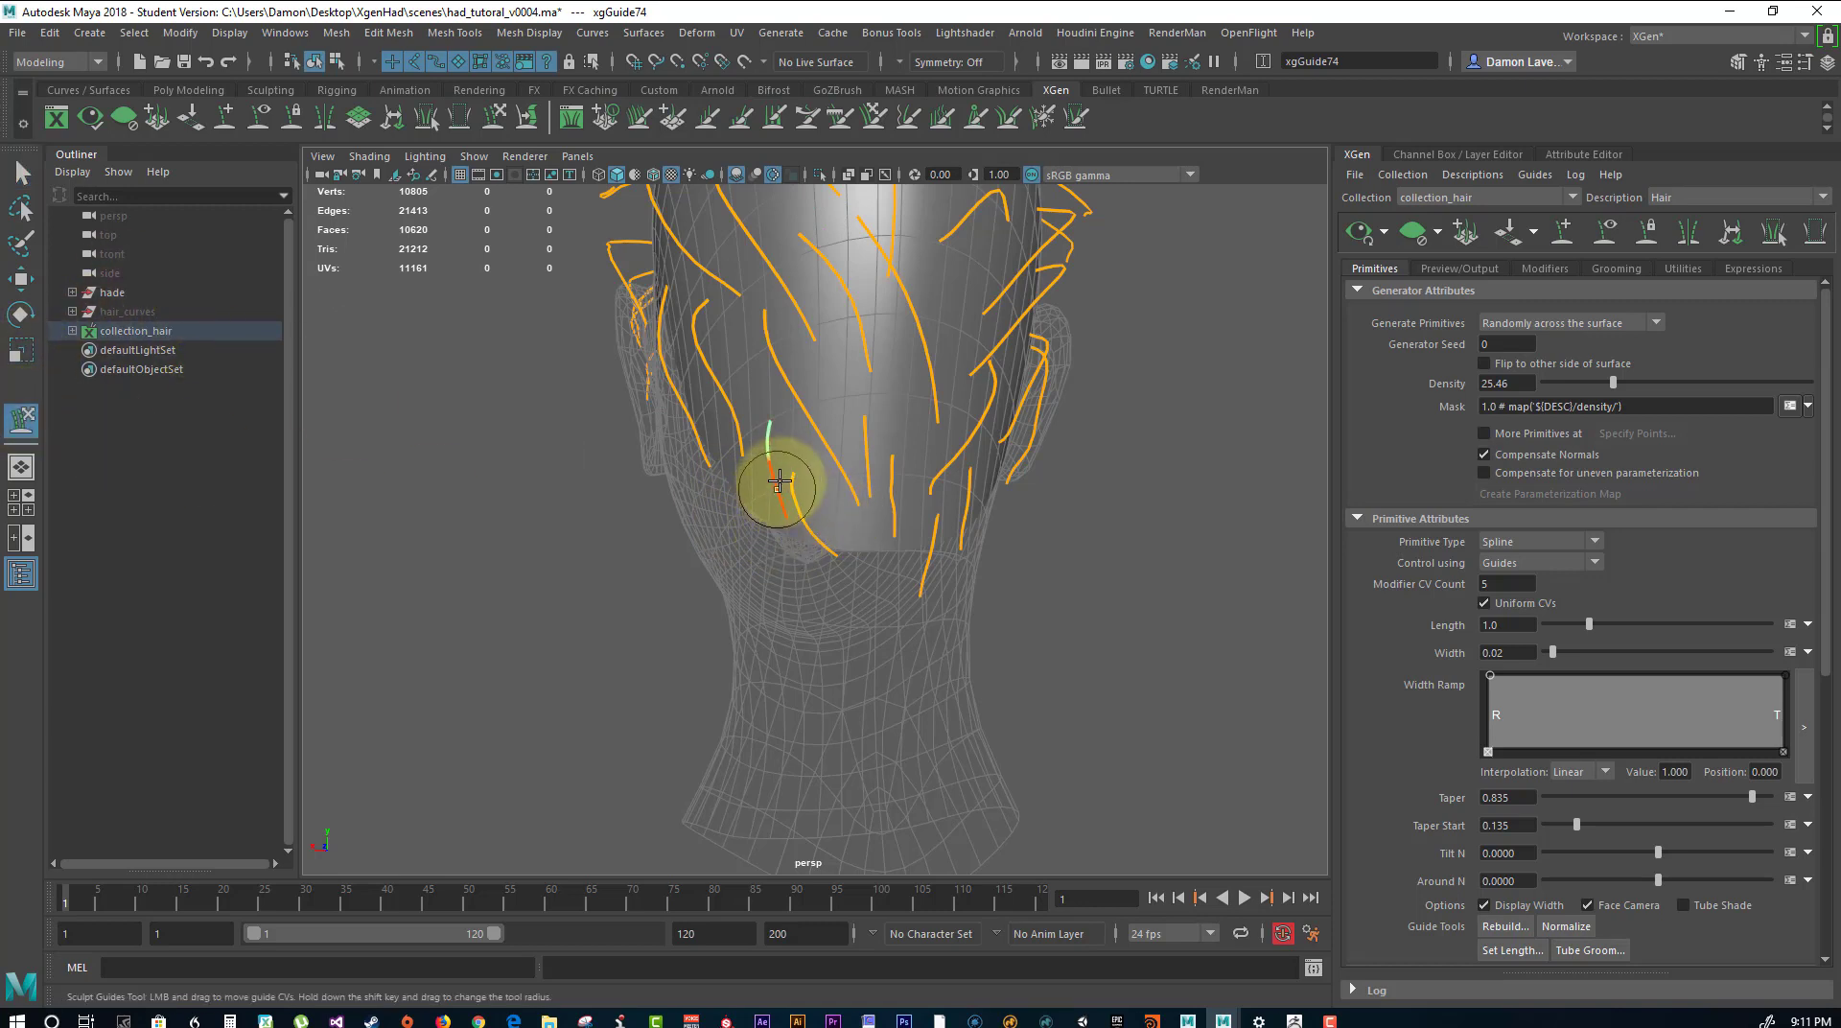
key("q")
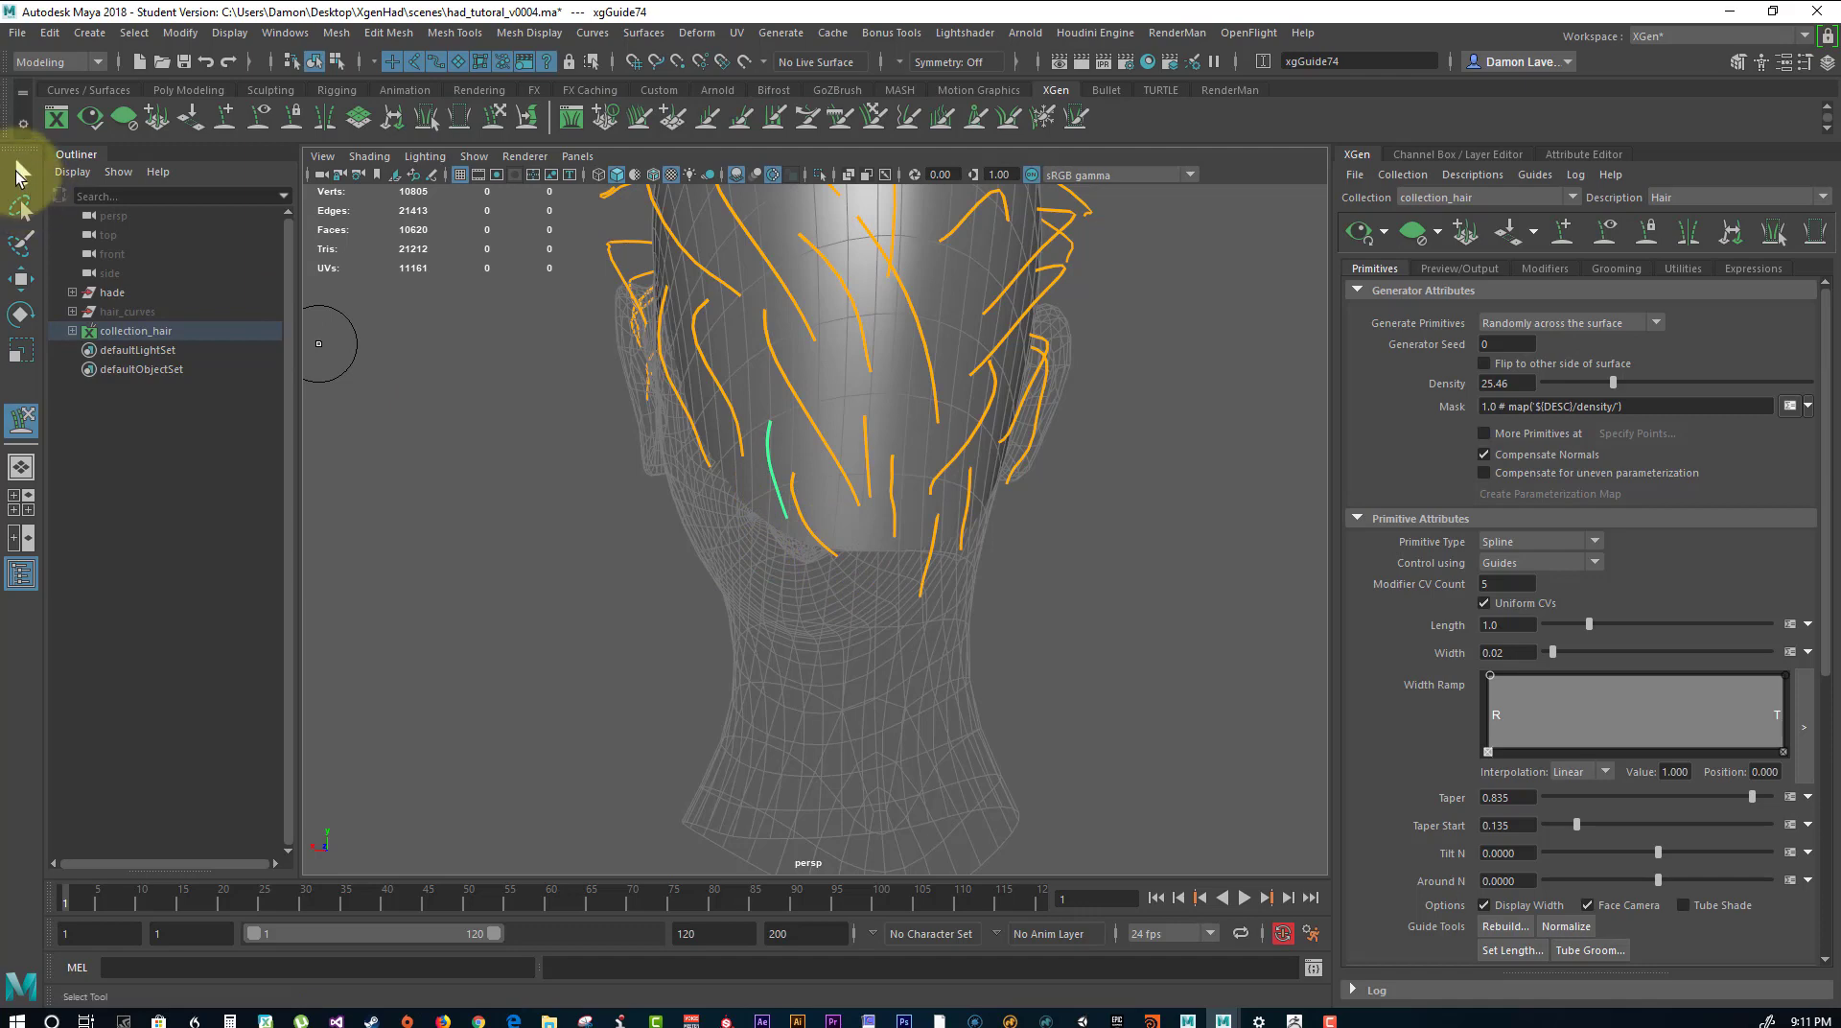
left_click(765, 568)
left_click(619, 553)
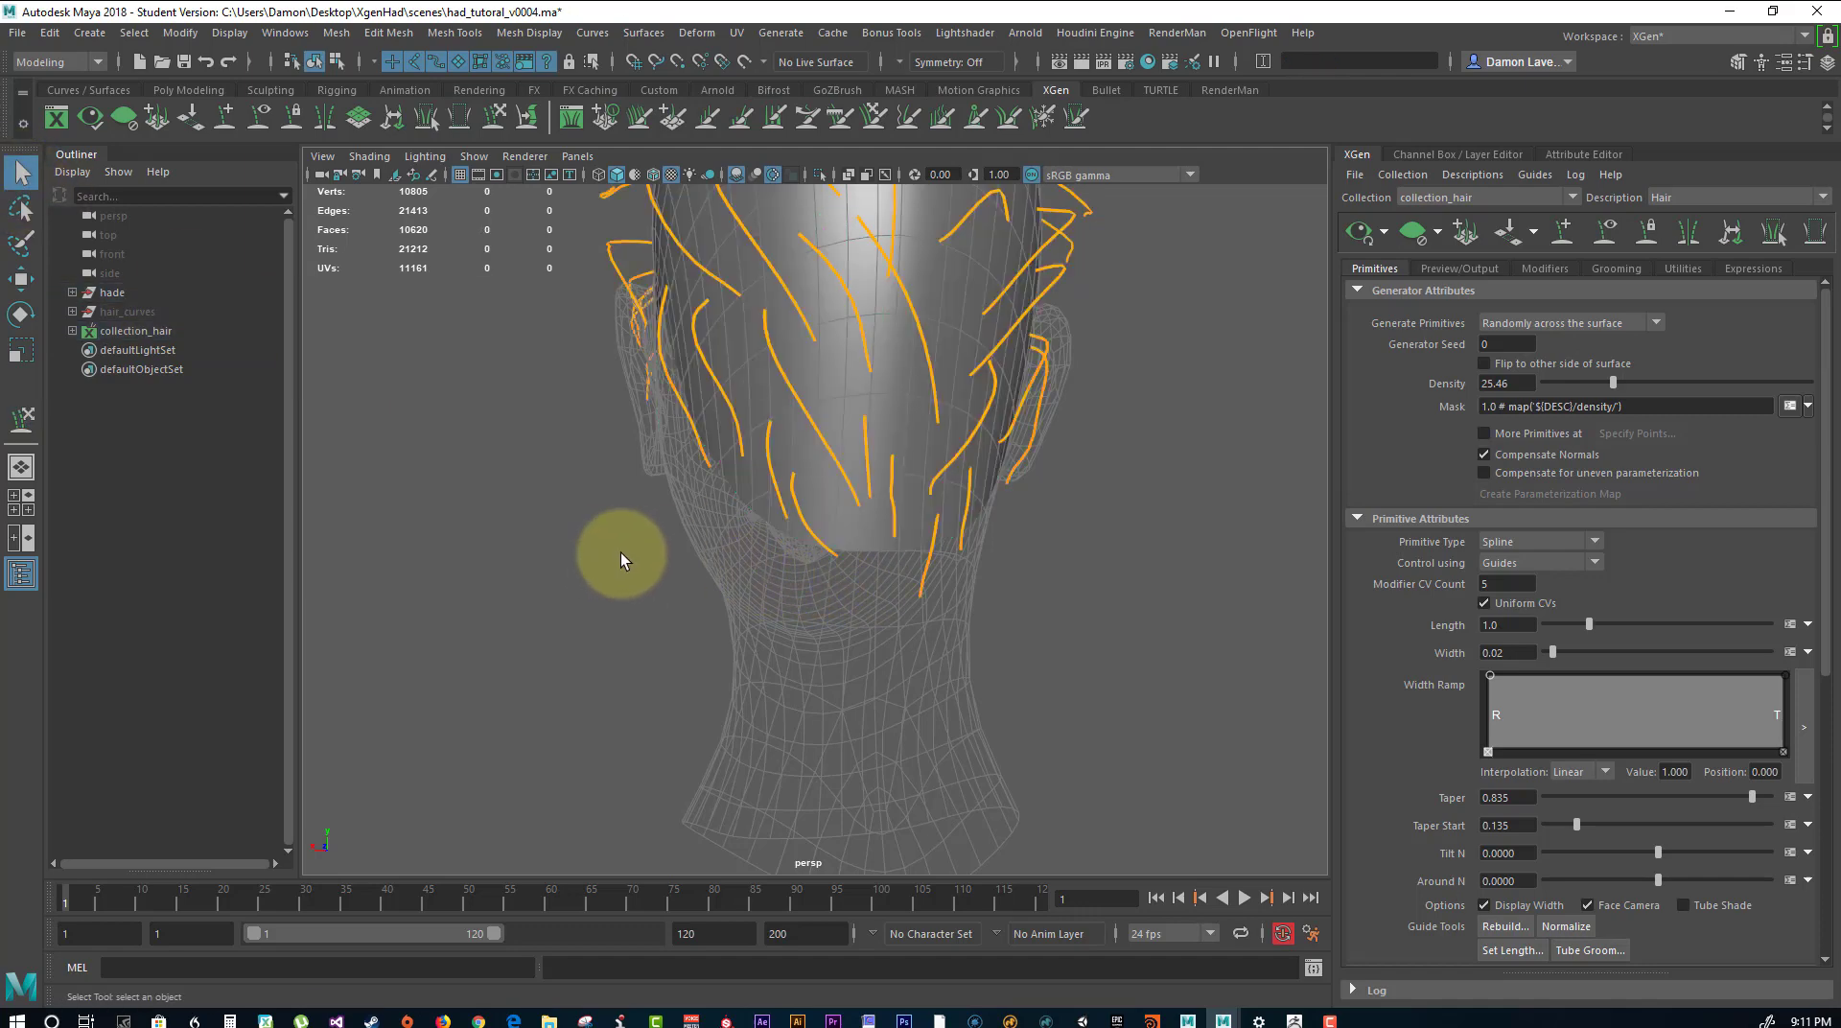
left_click(21, 419)
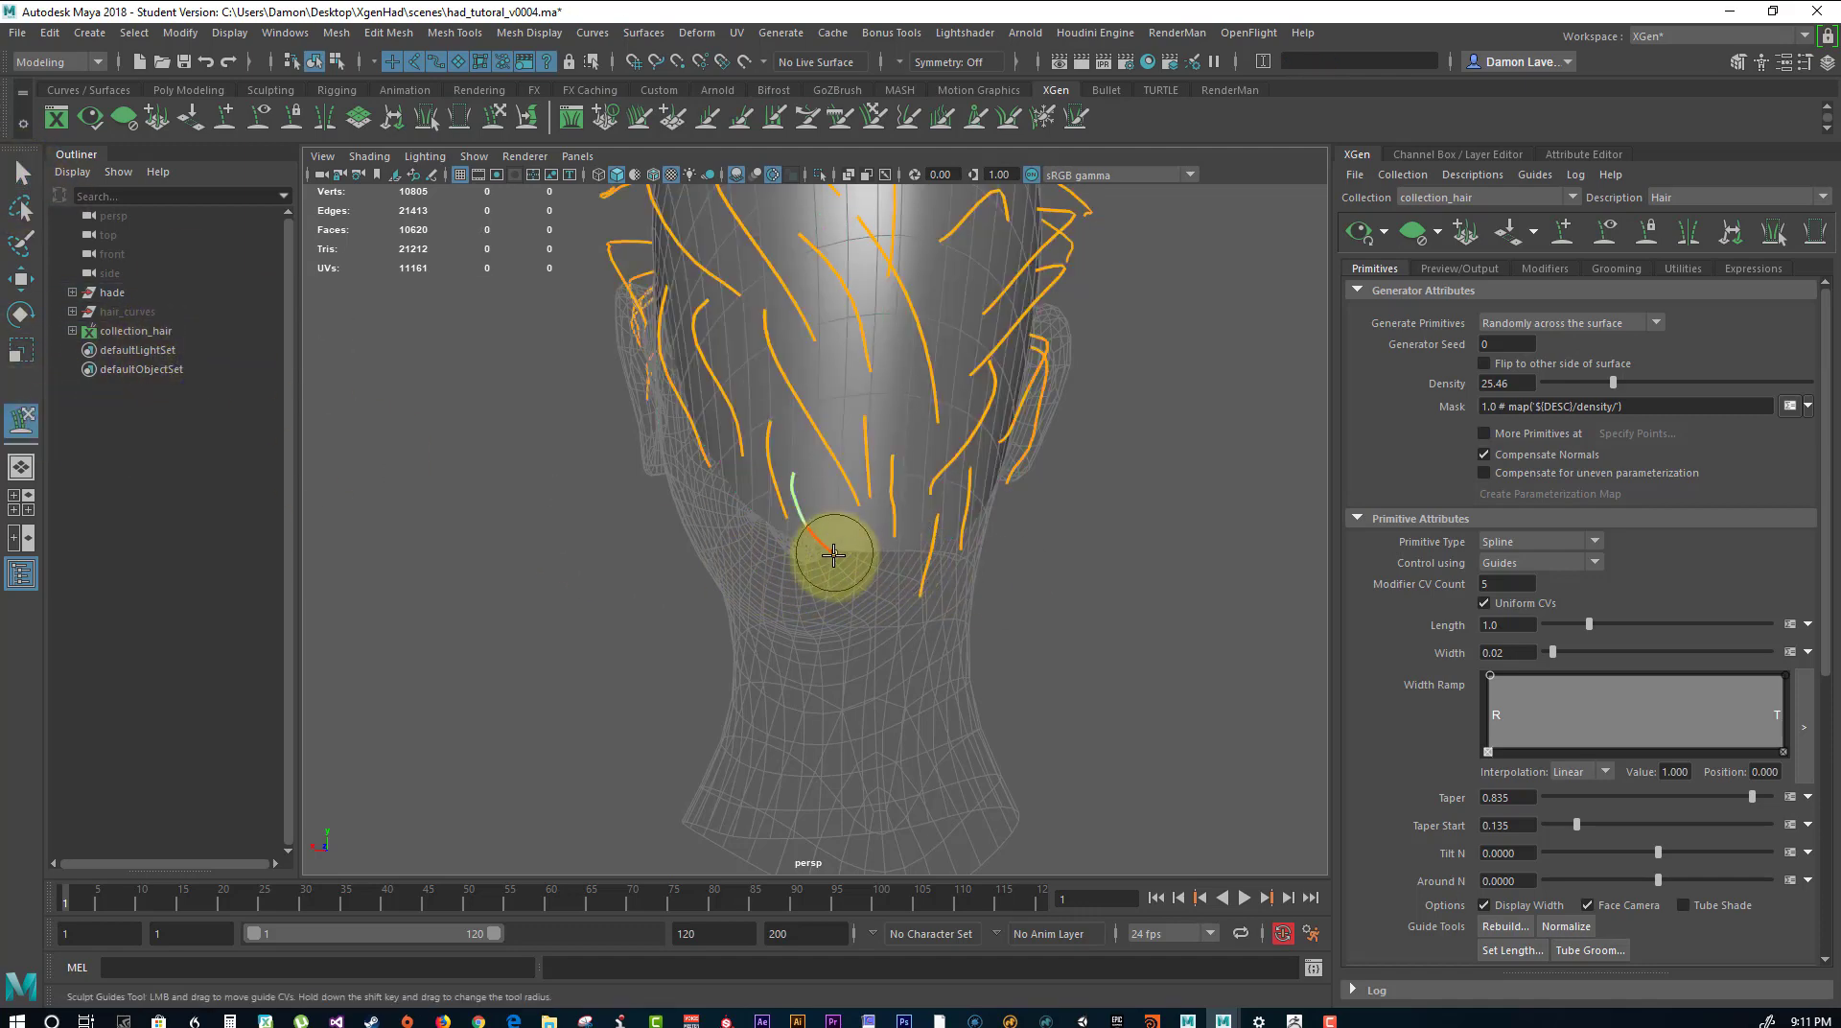
left_click_drag(836, 574, 825, 529)
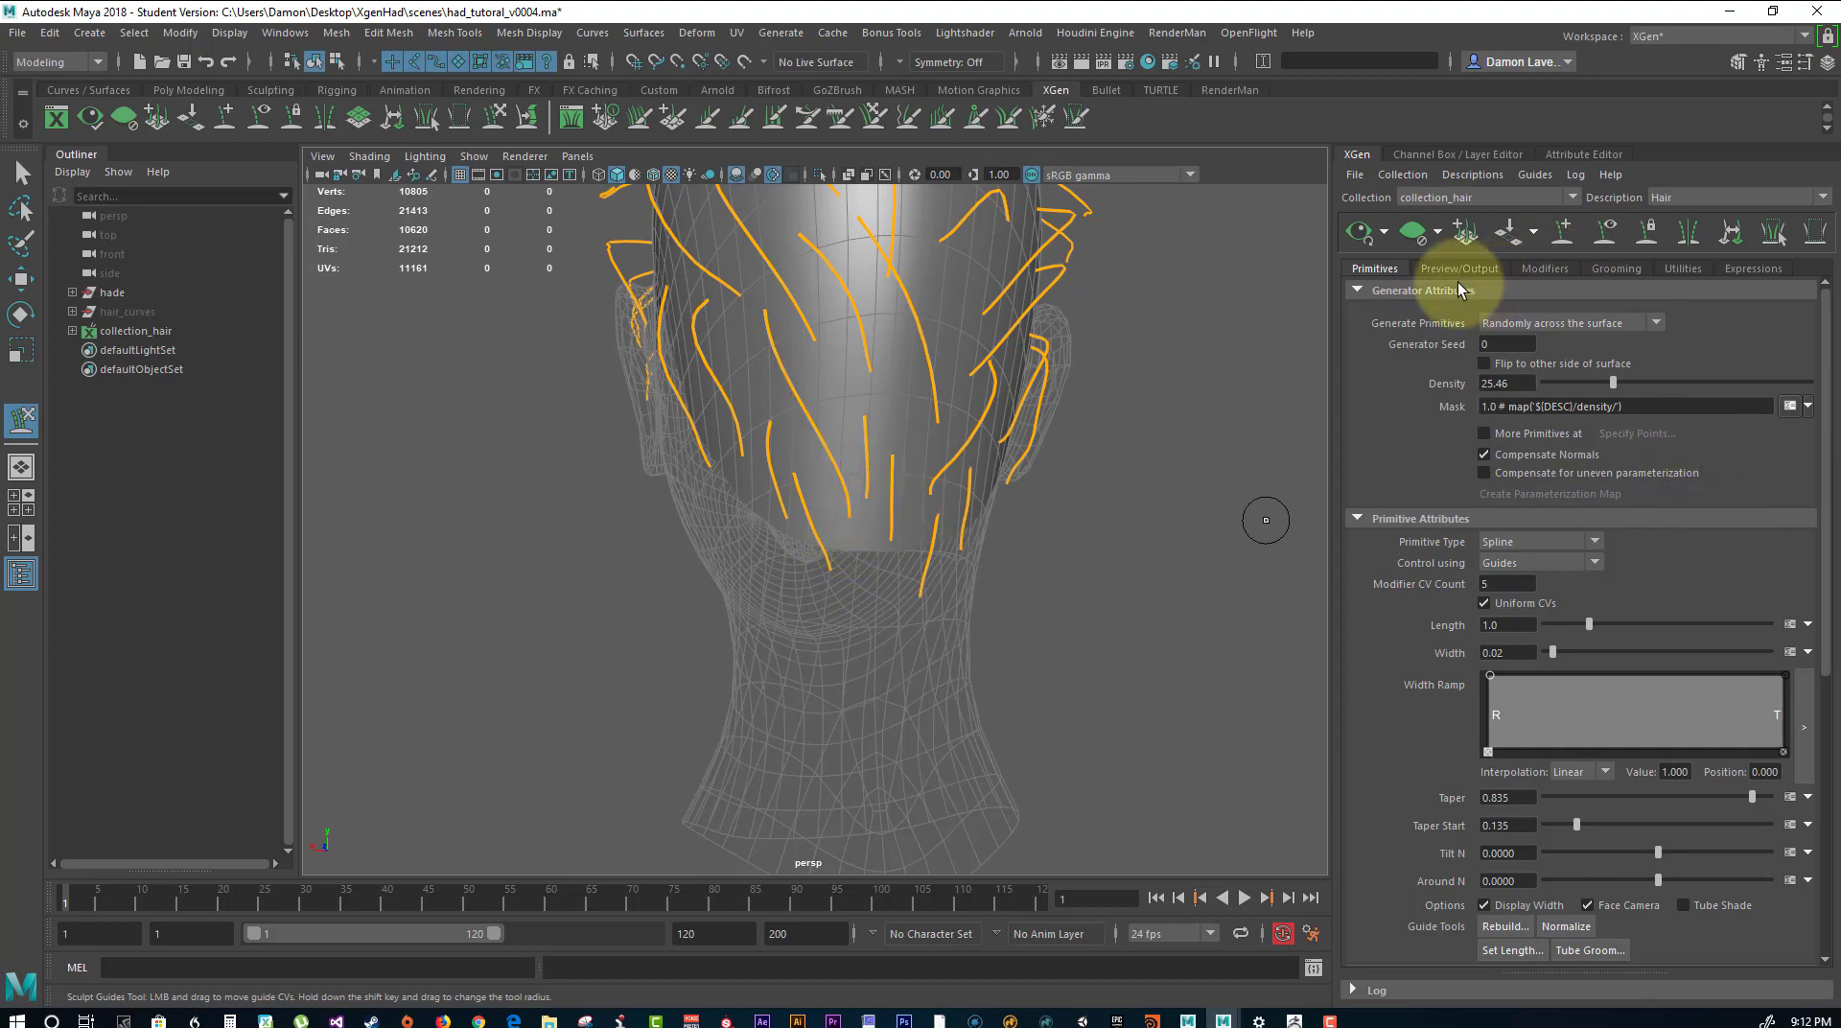
Update the hair preview and examine the hair's coverage and flow around the head, hairline and sideburn.
left_click(1374, 235)
left_click_drag(1142, 440, 1396, 273, "alt")
left_click(1358, 231)
left_click_drag(920, 370, 978, 361, "alt")
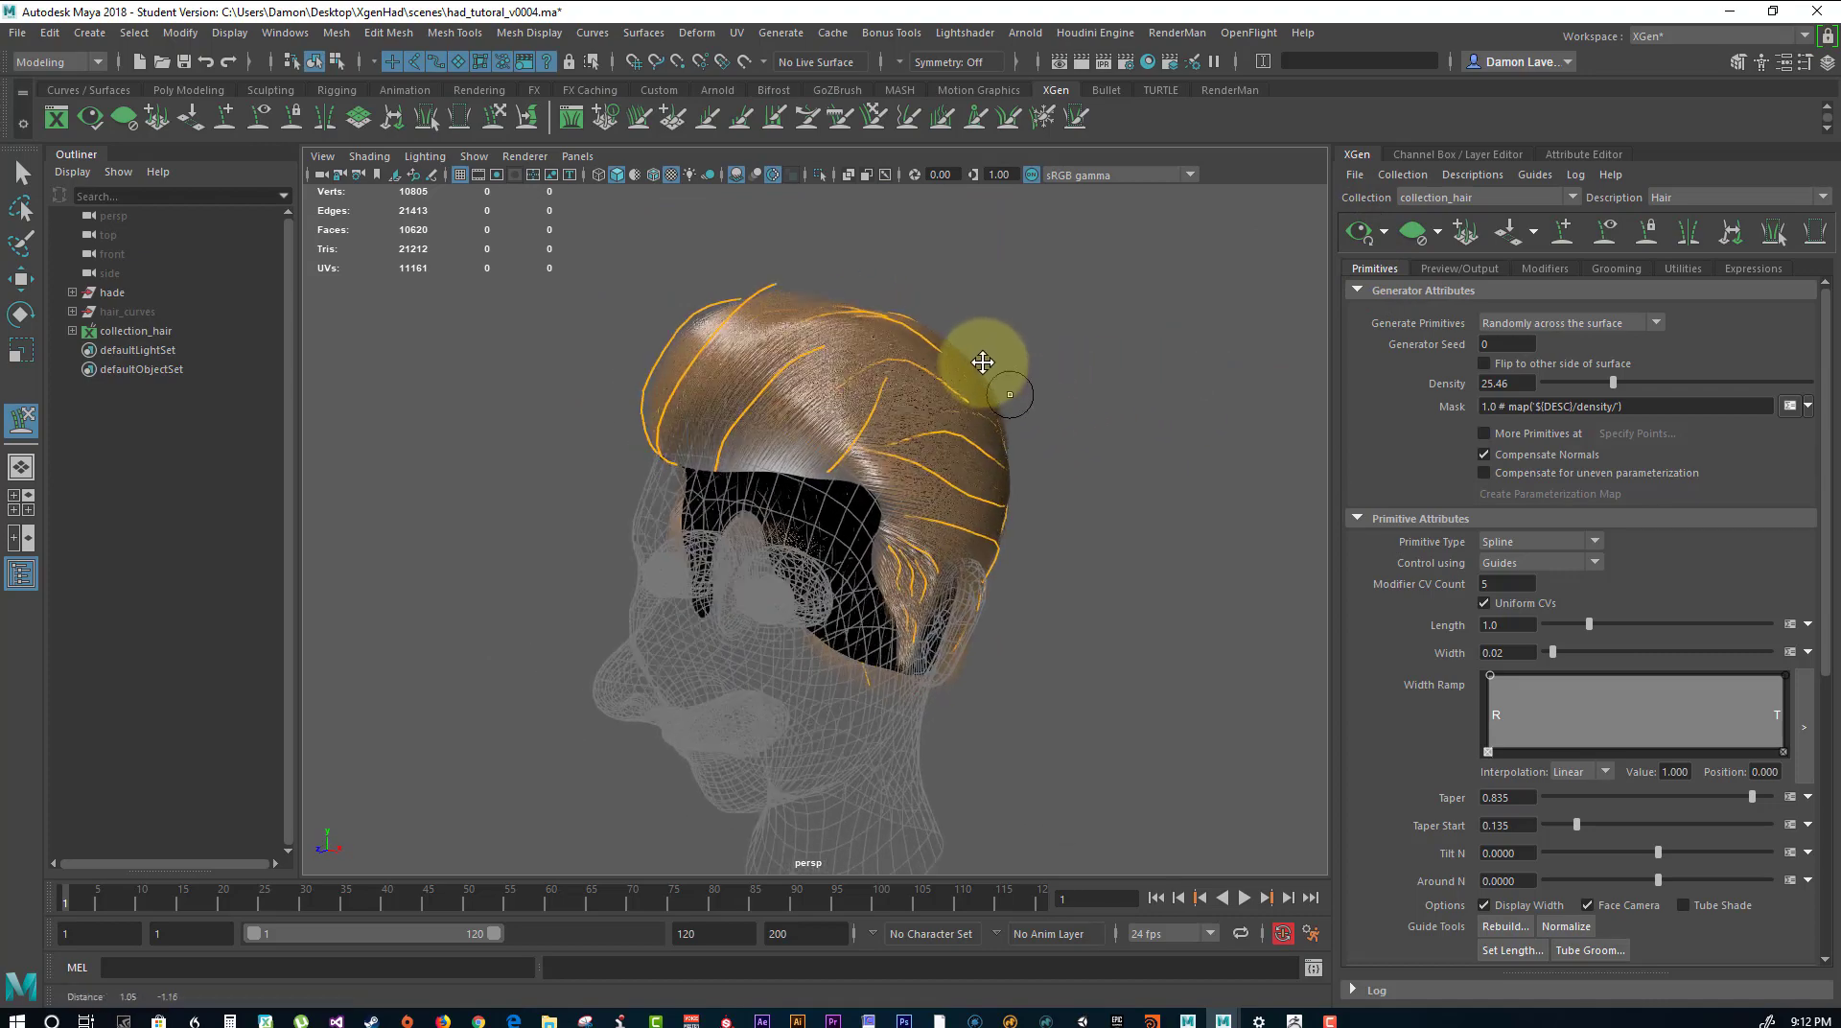
right_click_drag(978, 361, 899, 323, "alt")
left_click_drag(900, 322, 855, 412, "alt")
right_click_drag(854, 411, 1156, 486, "alt")
left_click_drag(1156, 485, 825, 459, "alt")
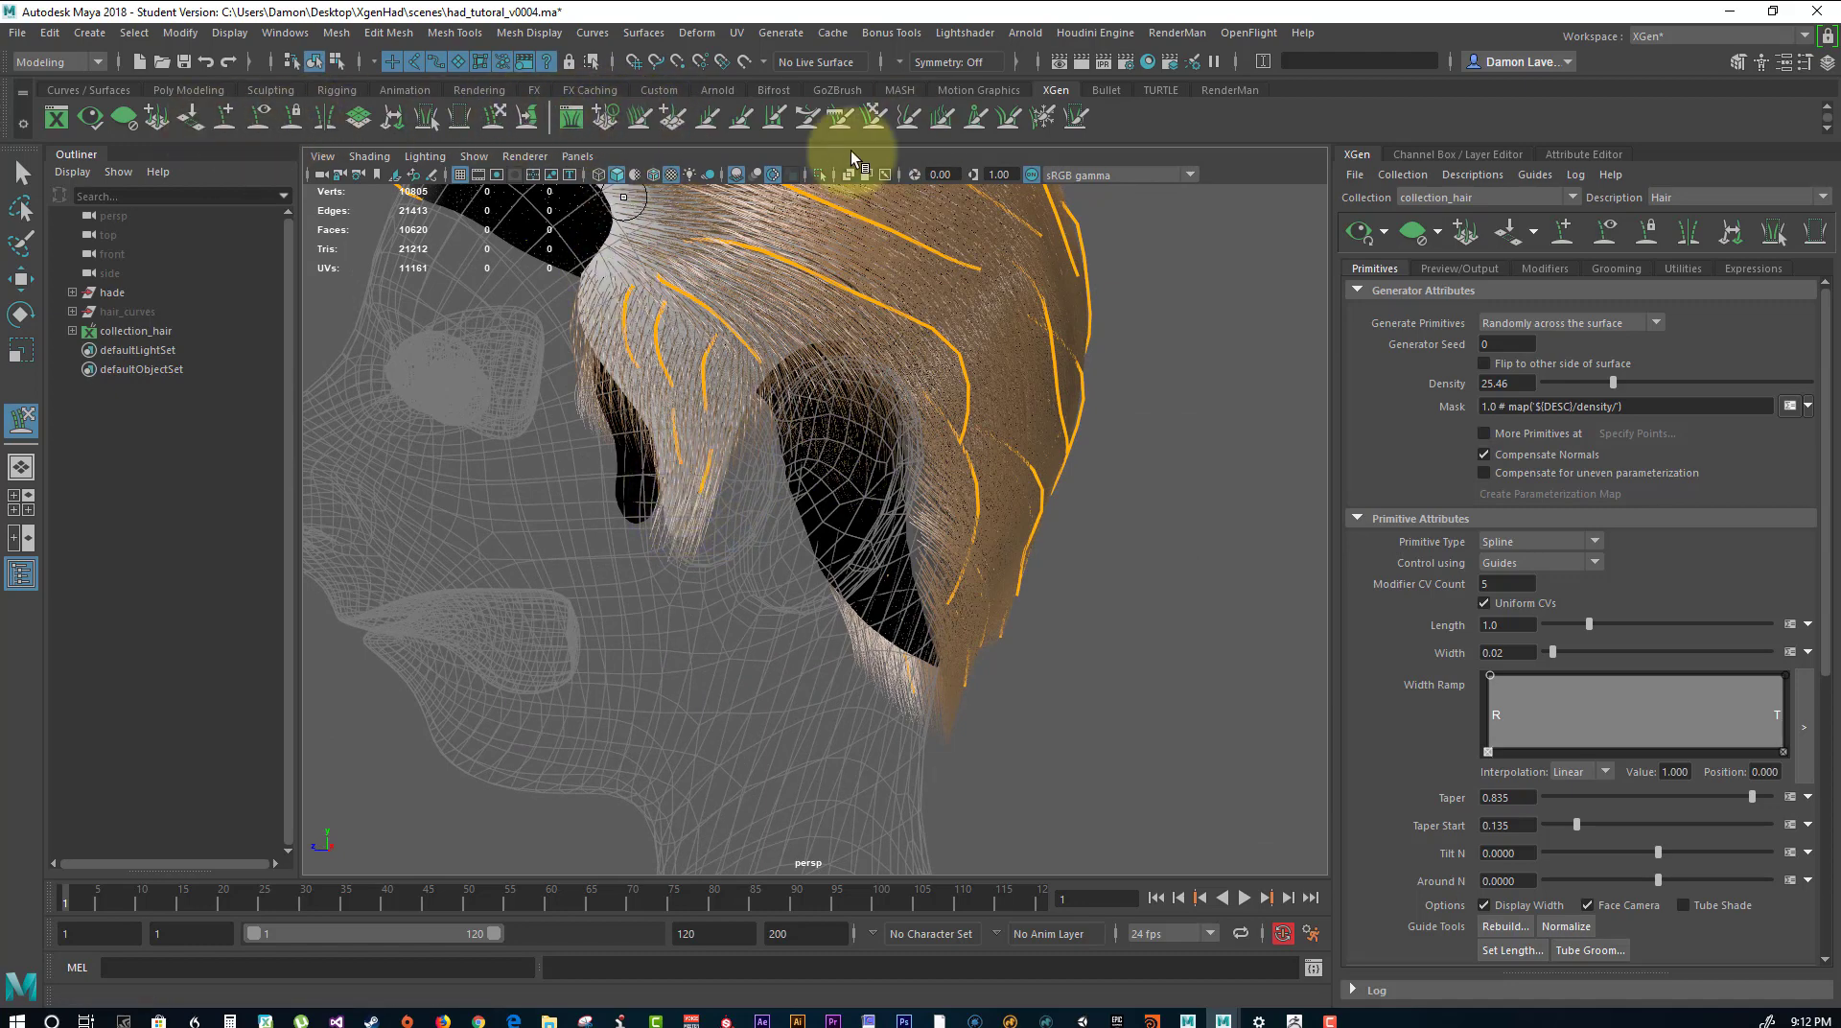
Add a guide near the tip of the sideburn in front of the ear and sculpt it toward the ear.
left_click(224, 117)
left_click(673, 504)
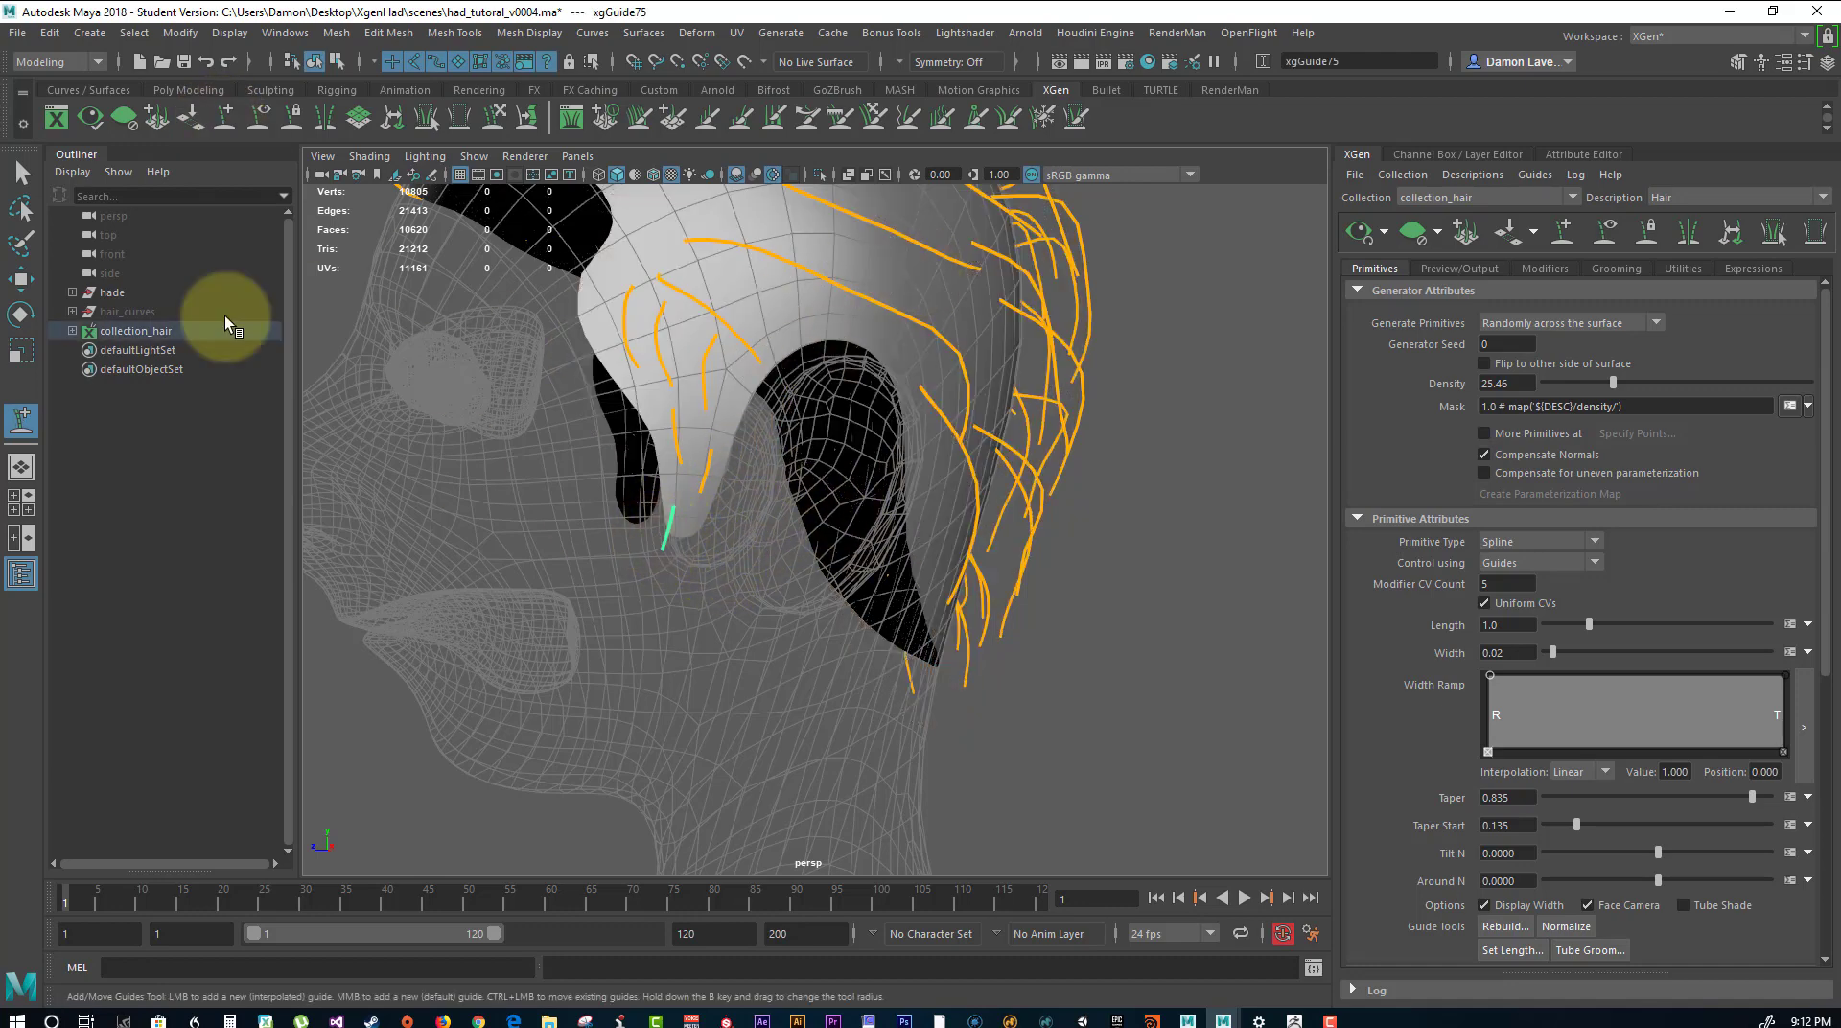
left_click(494, 116)
mouse_move(678, 474)
left_mouse_down()
mouse_move(668, 547)
mouse_move(677, 514)
left_mouse_up()
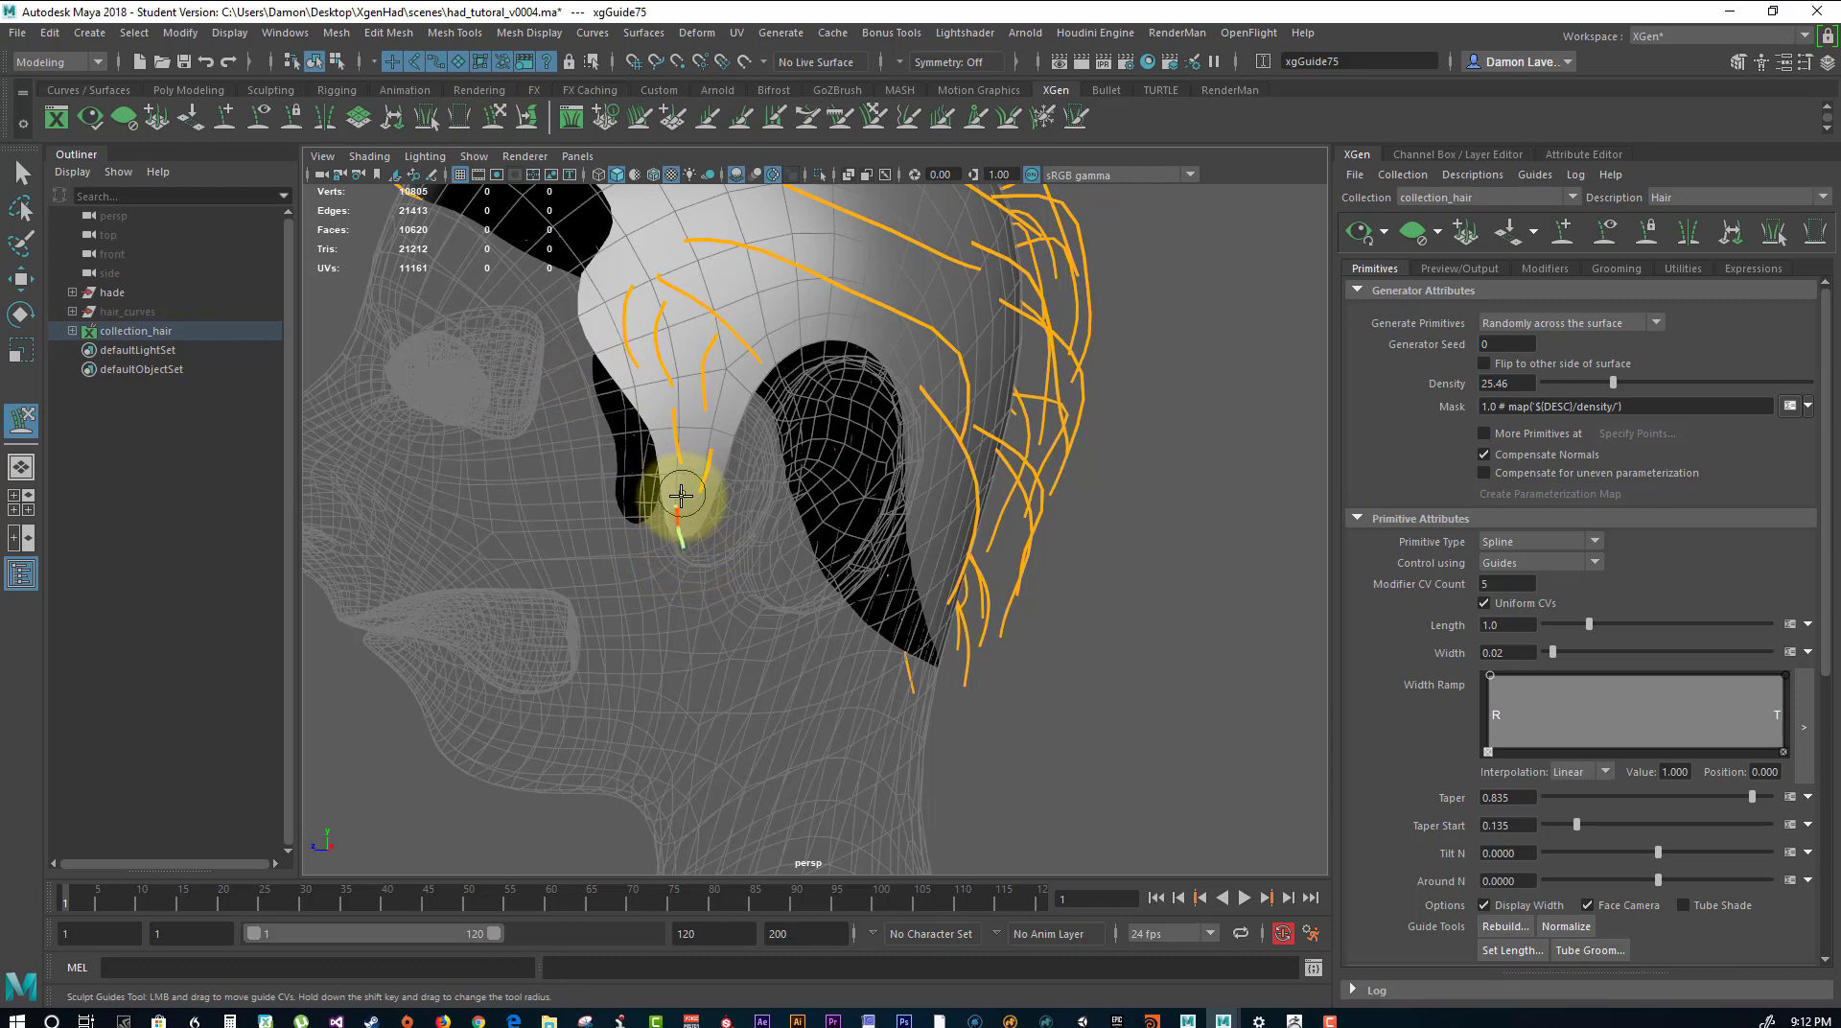
Refresh the hair preview and check the whole hairstyle from both sides of the head.
left_click(1374, 231)
left_click_drag(1315, 275, 739, 214, "alt")
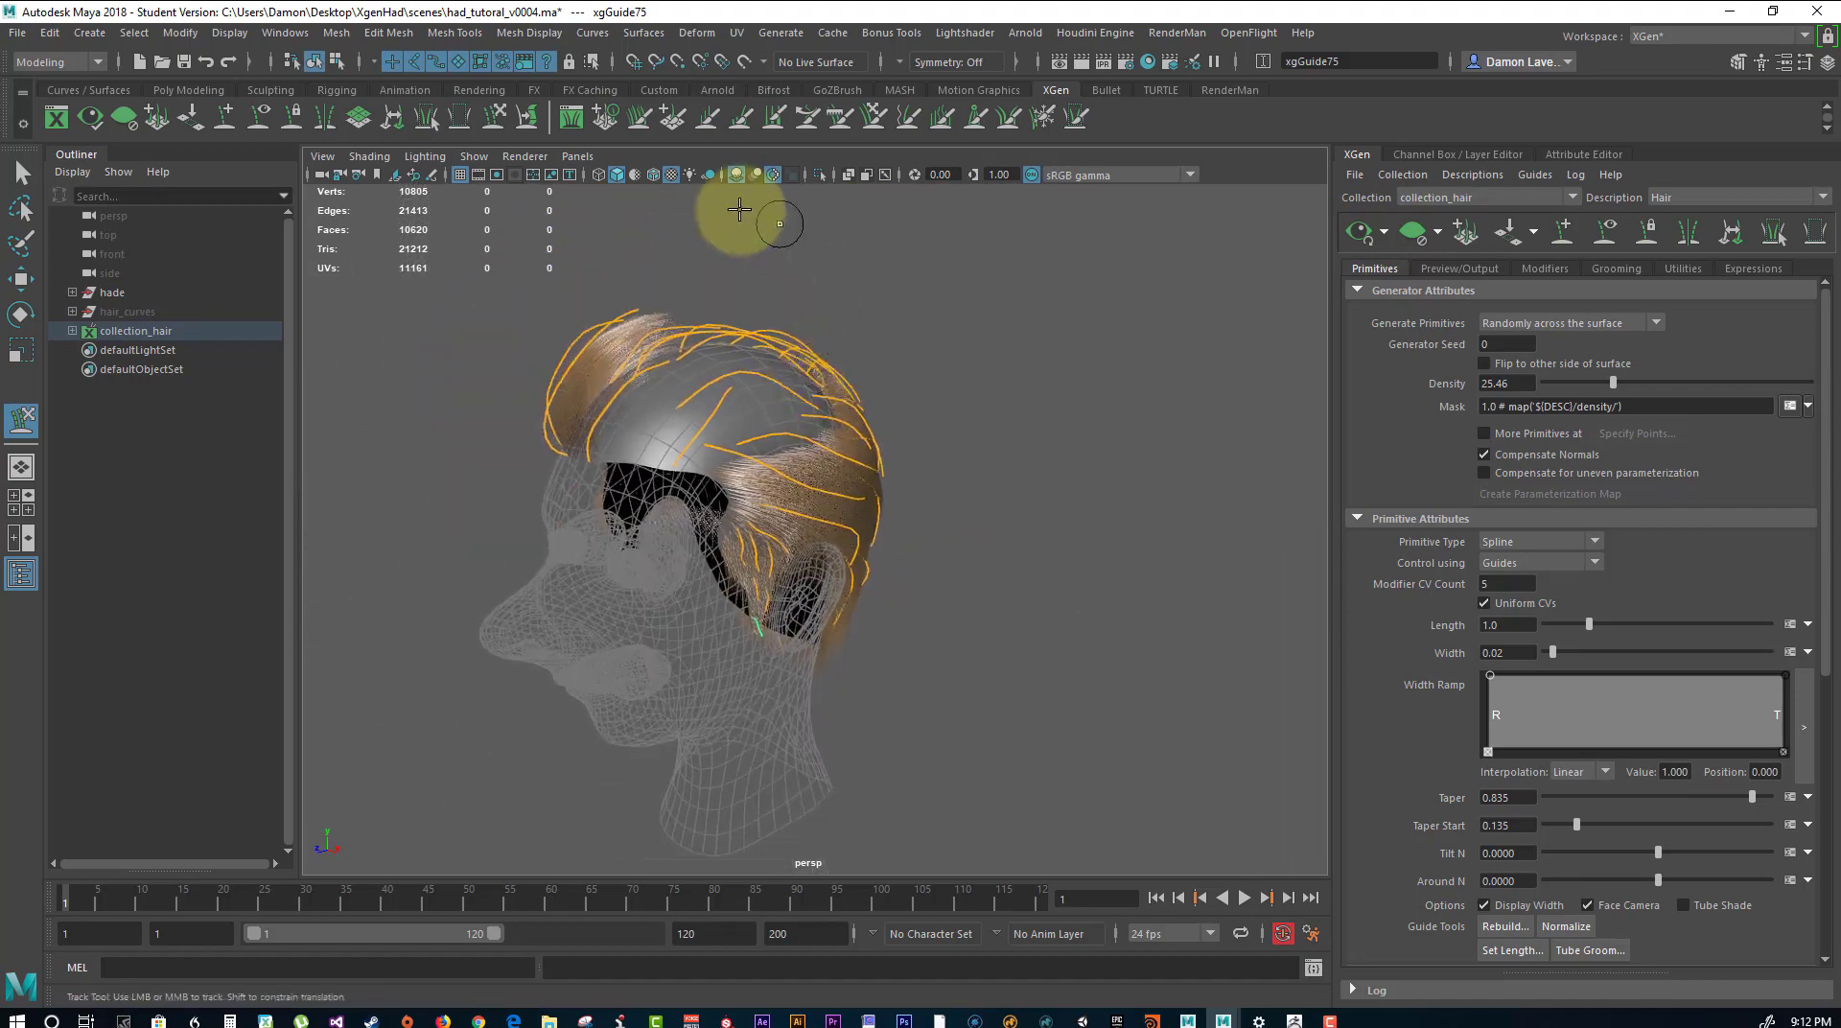
left_click(1356, 245)
left_click_drag(1044, 332, 1112, 371, "alt")
middle_click_drag(1113, 371, 1006, 272, "alt")
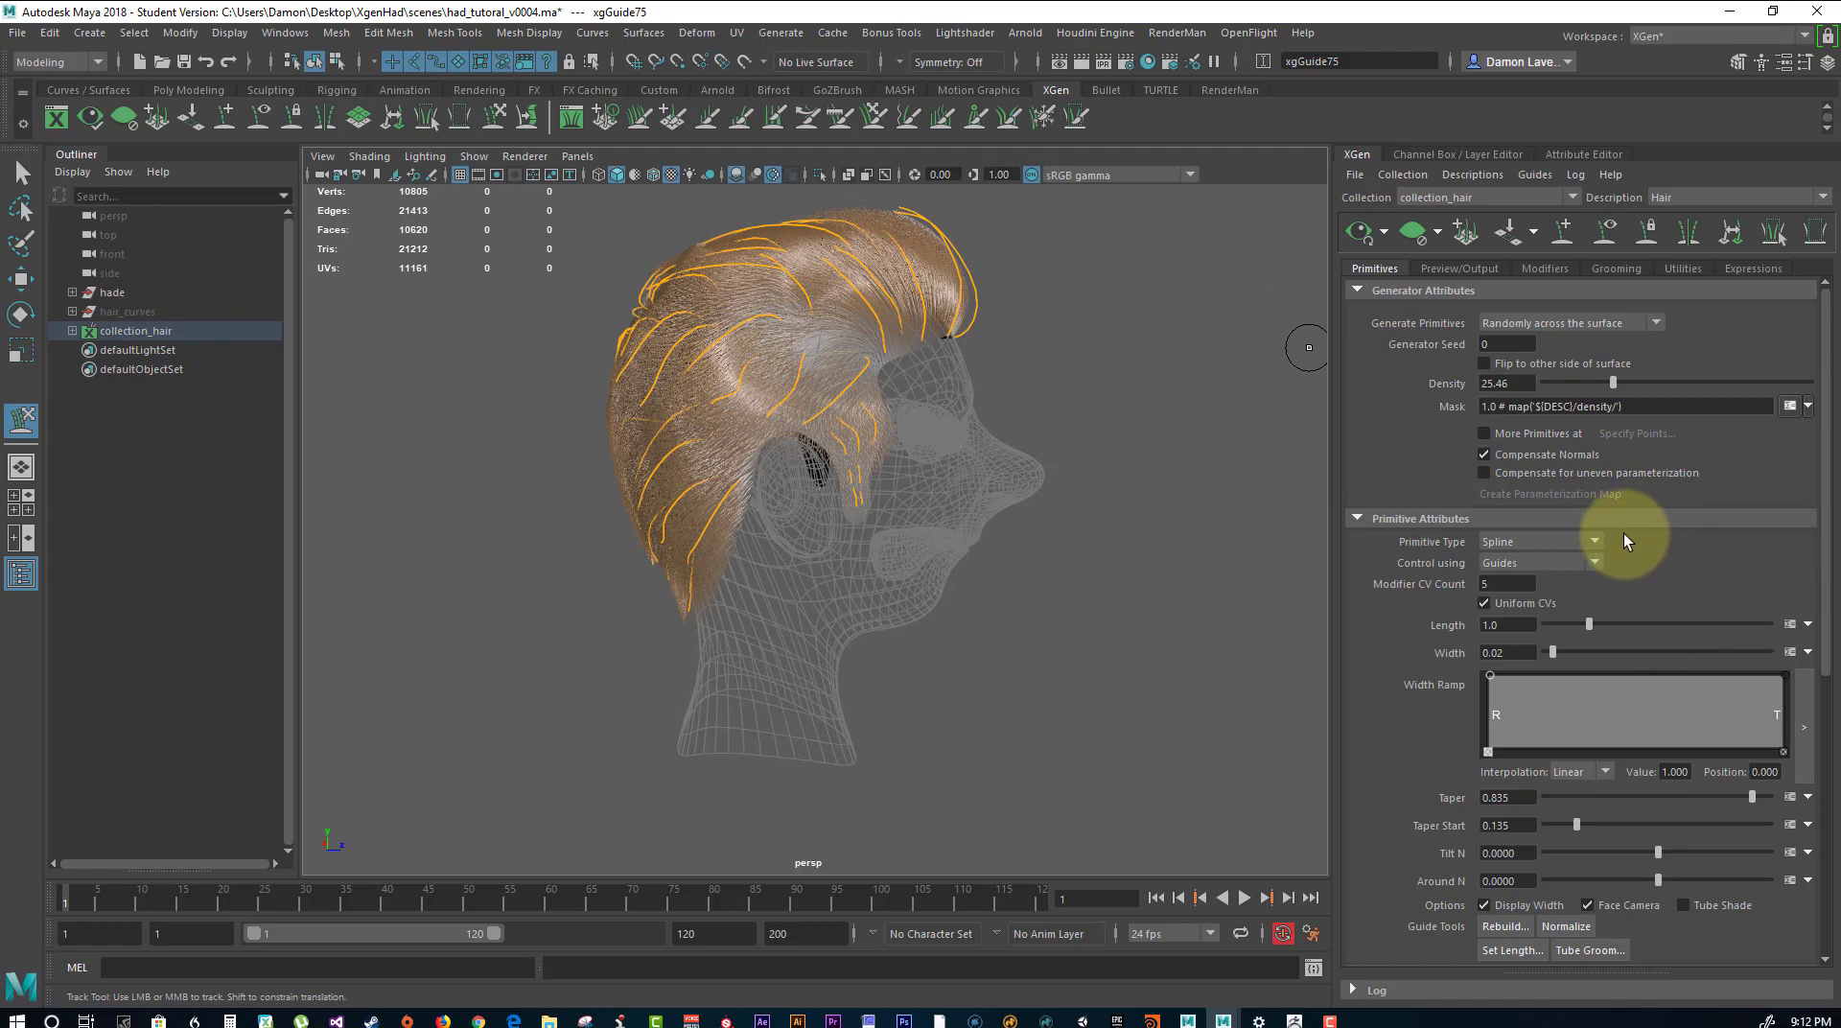
Create a region map named Region with resolution 5.0 and start color Red, and turn on textured display.
scroll(1677, 523, "down", 3)
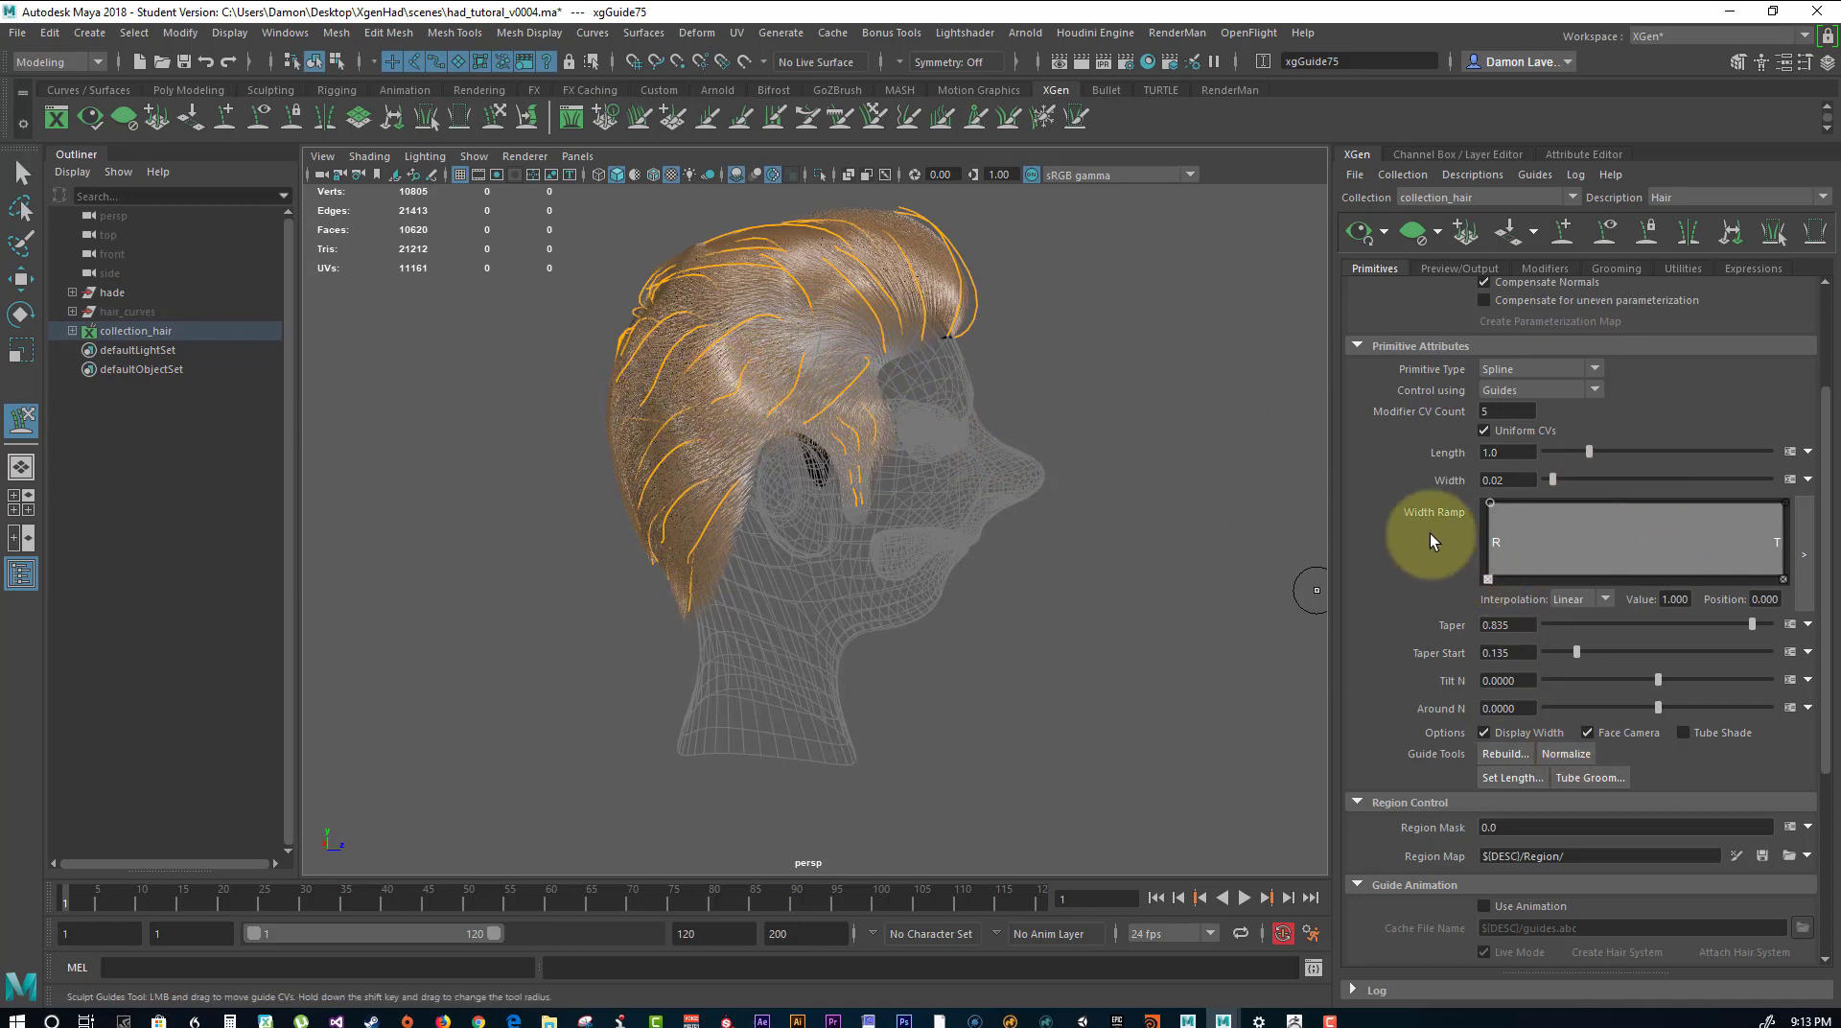
scroll(1438, 527, "down", 3)
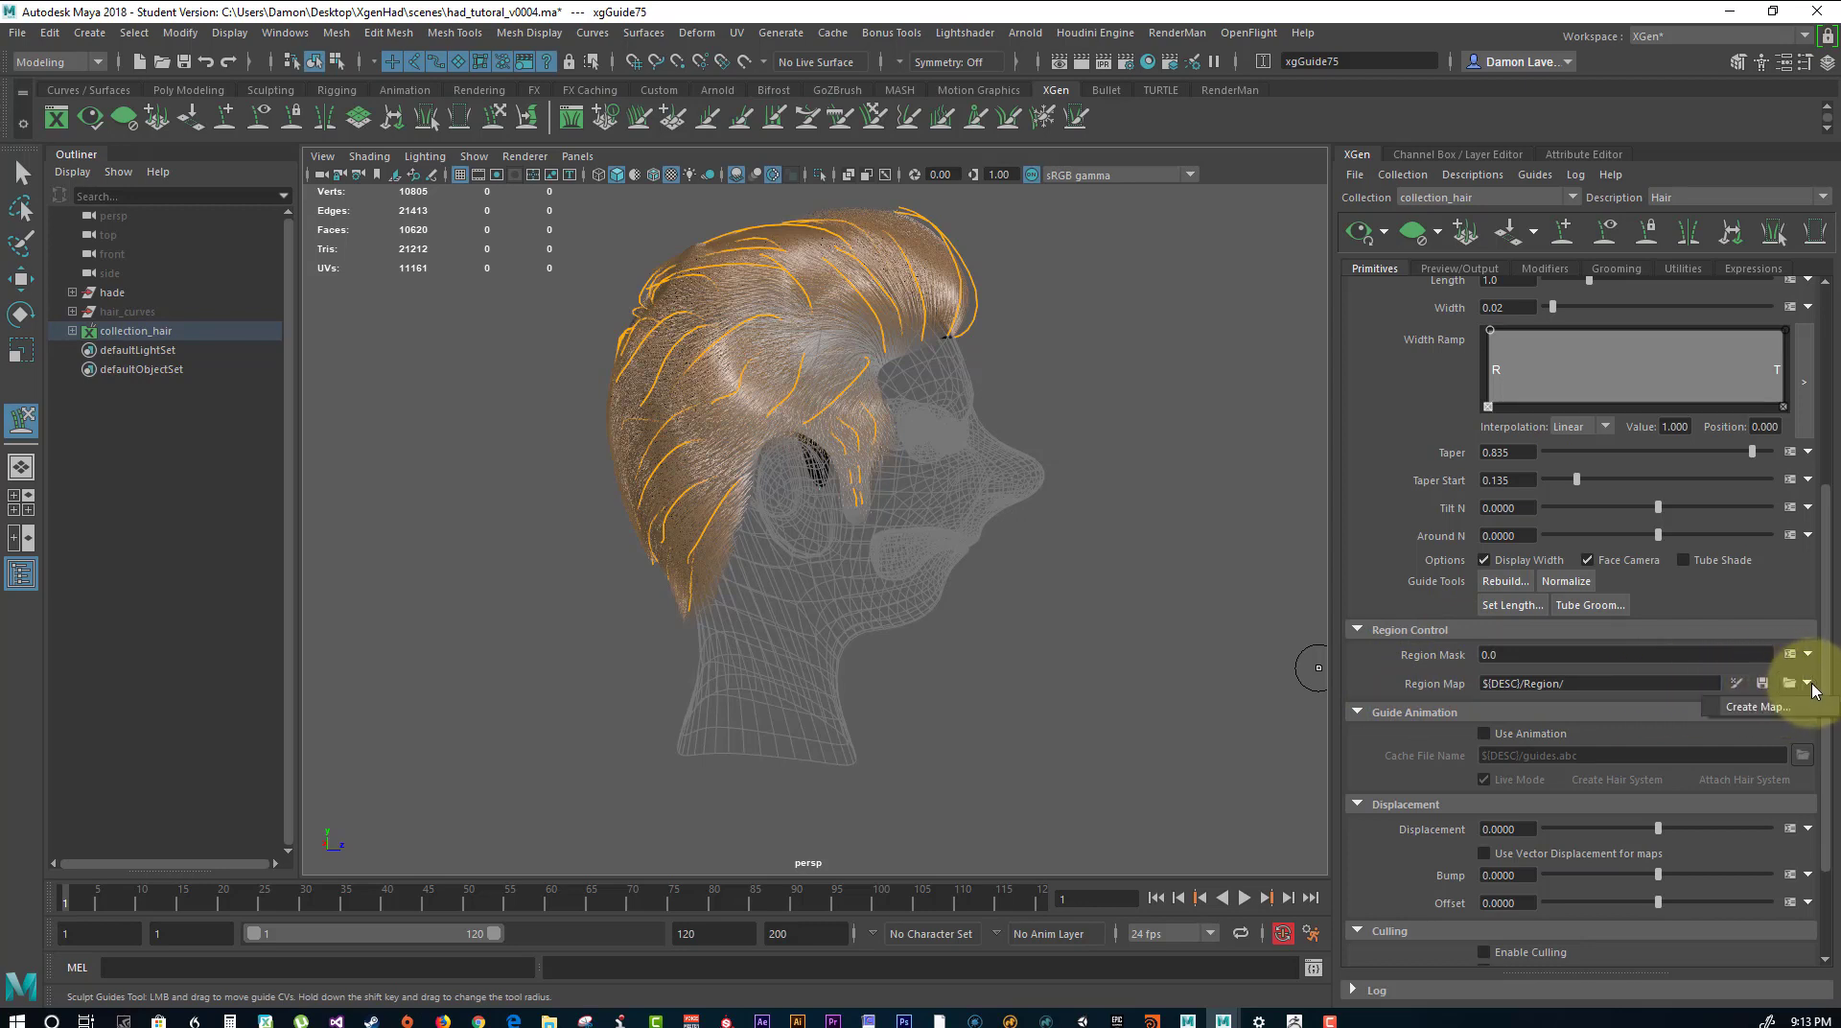
left_click(1763, 708)
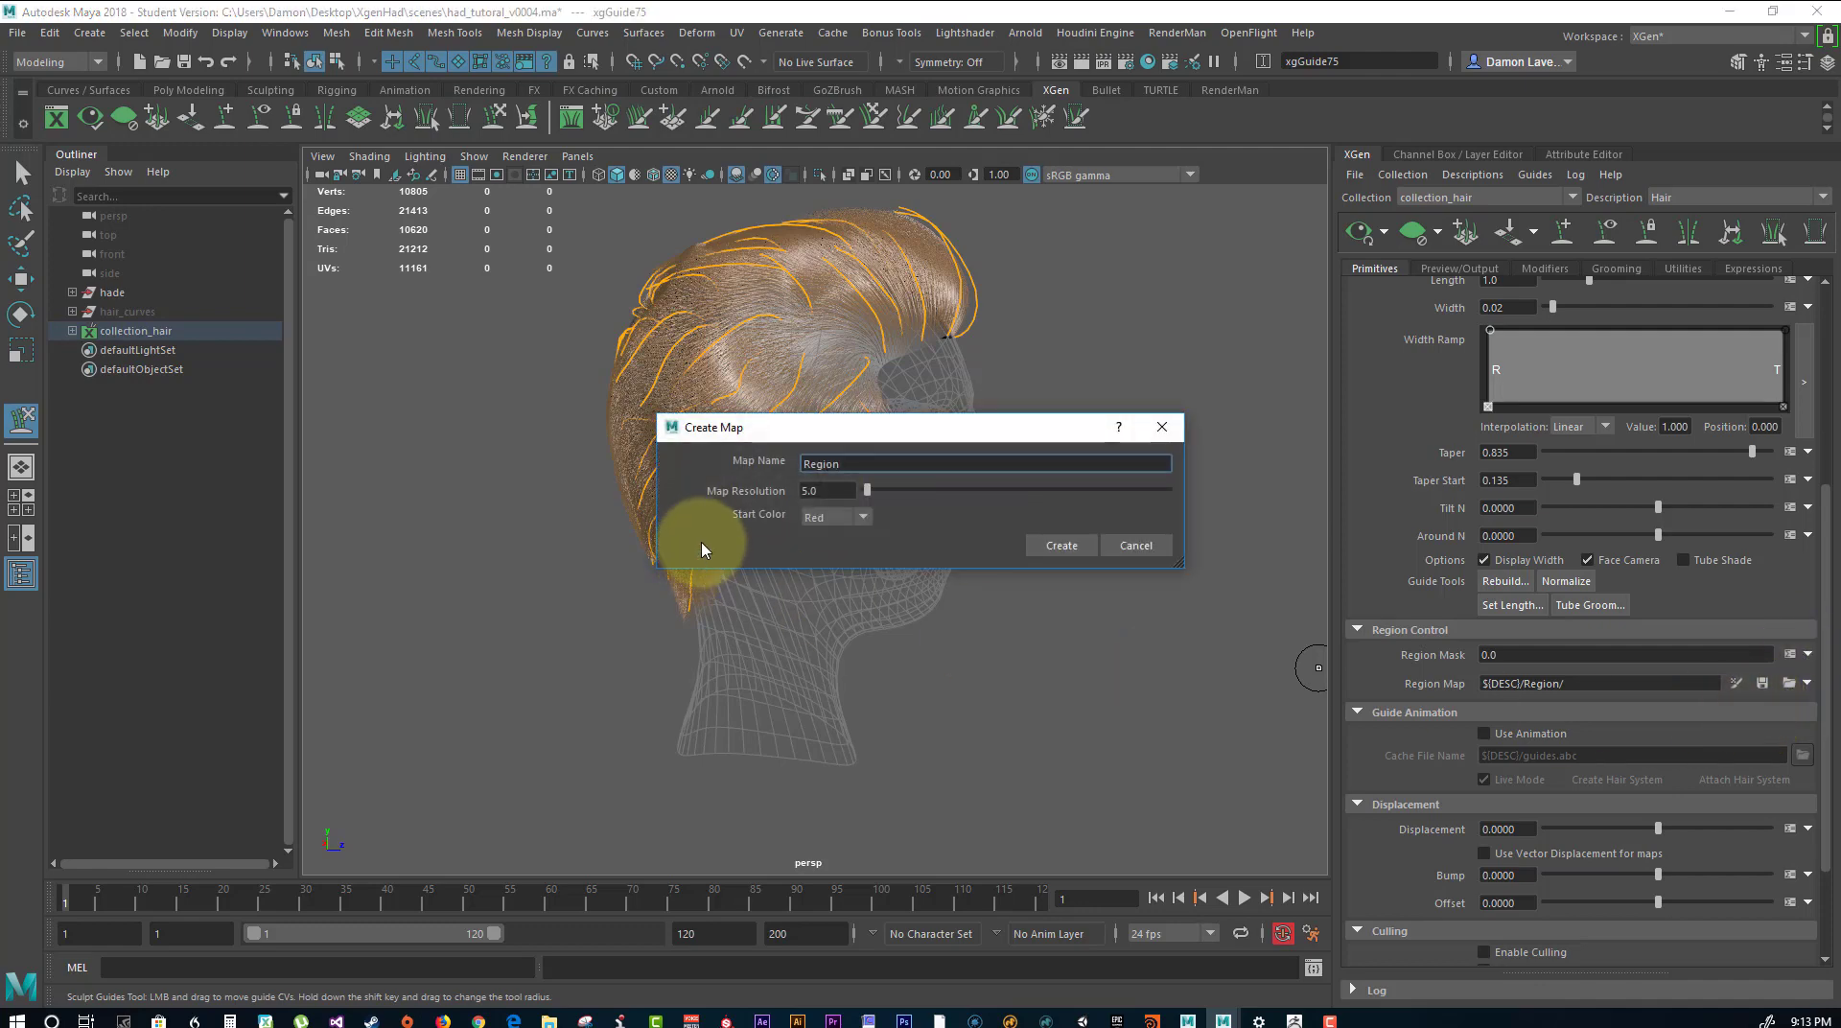
left_click(1062, 546)
key("6")
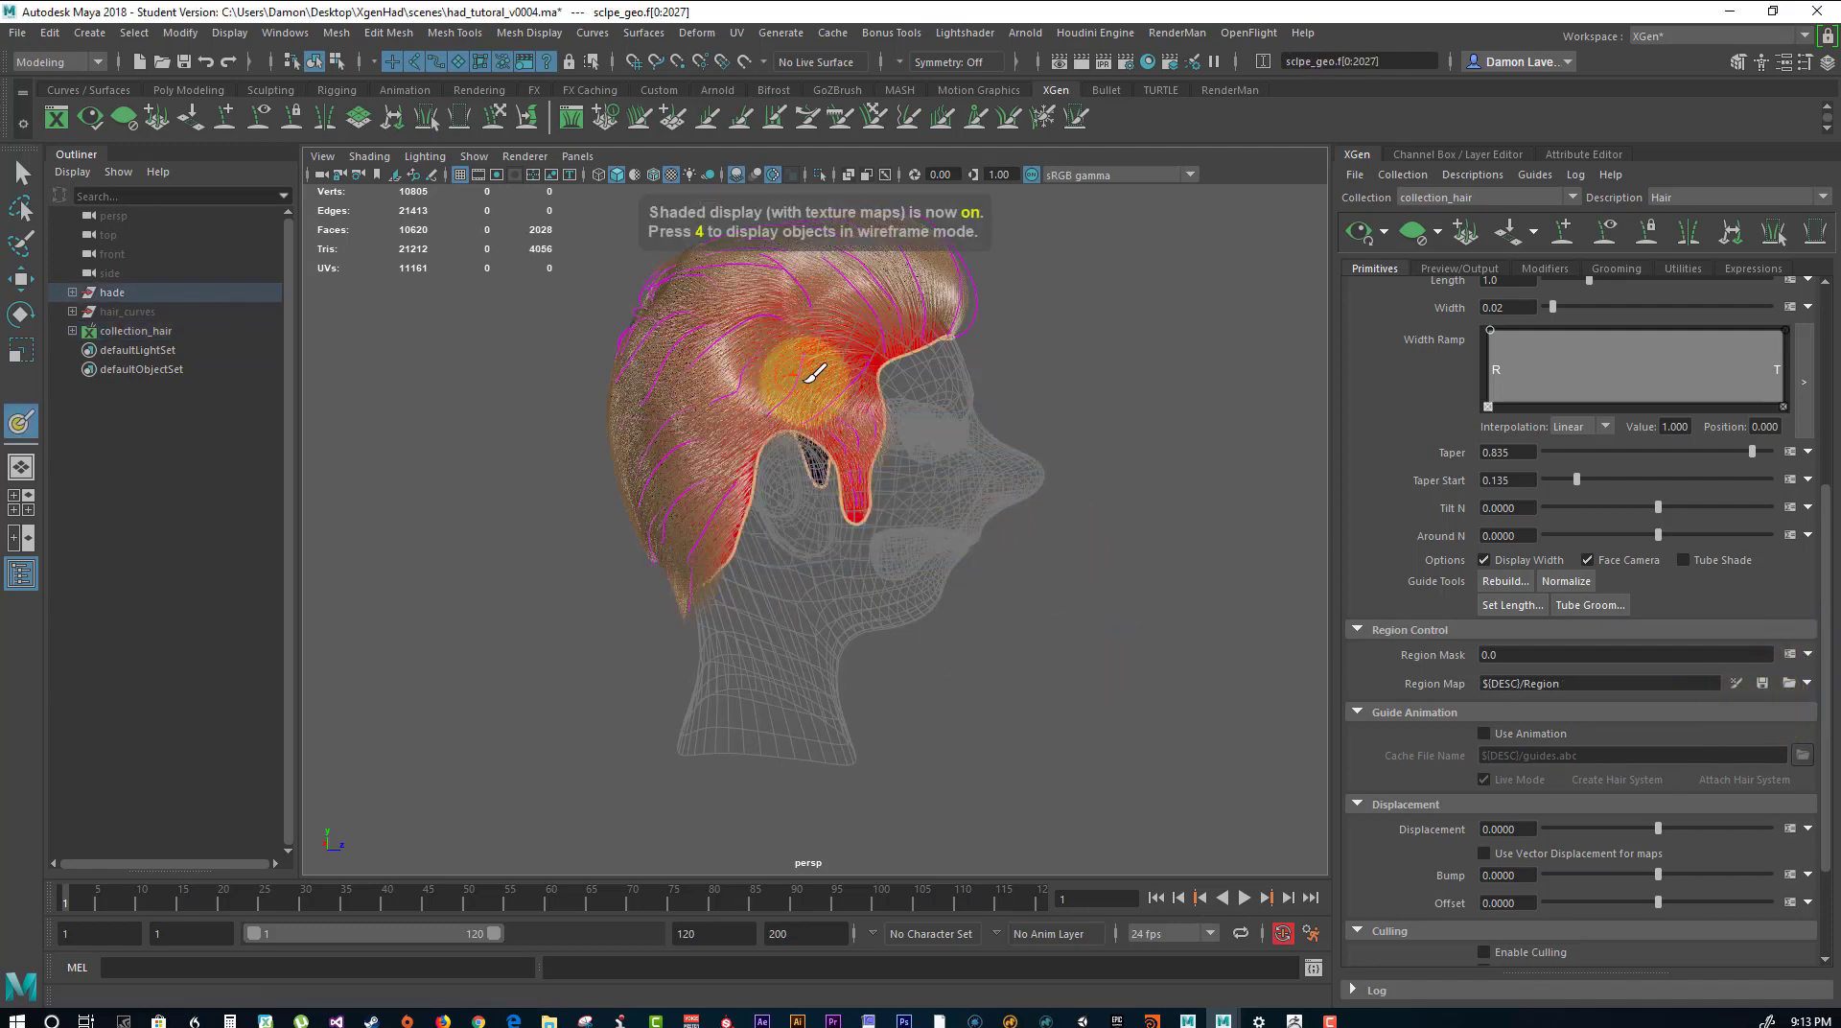
Clear the hair preview to expose the region map on the scalp mesh.
left_click_drag(1096, 358, 933, 370, "alt")
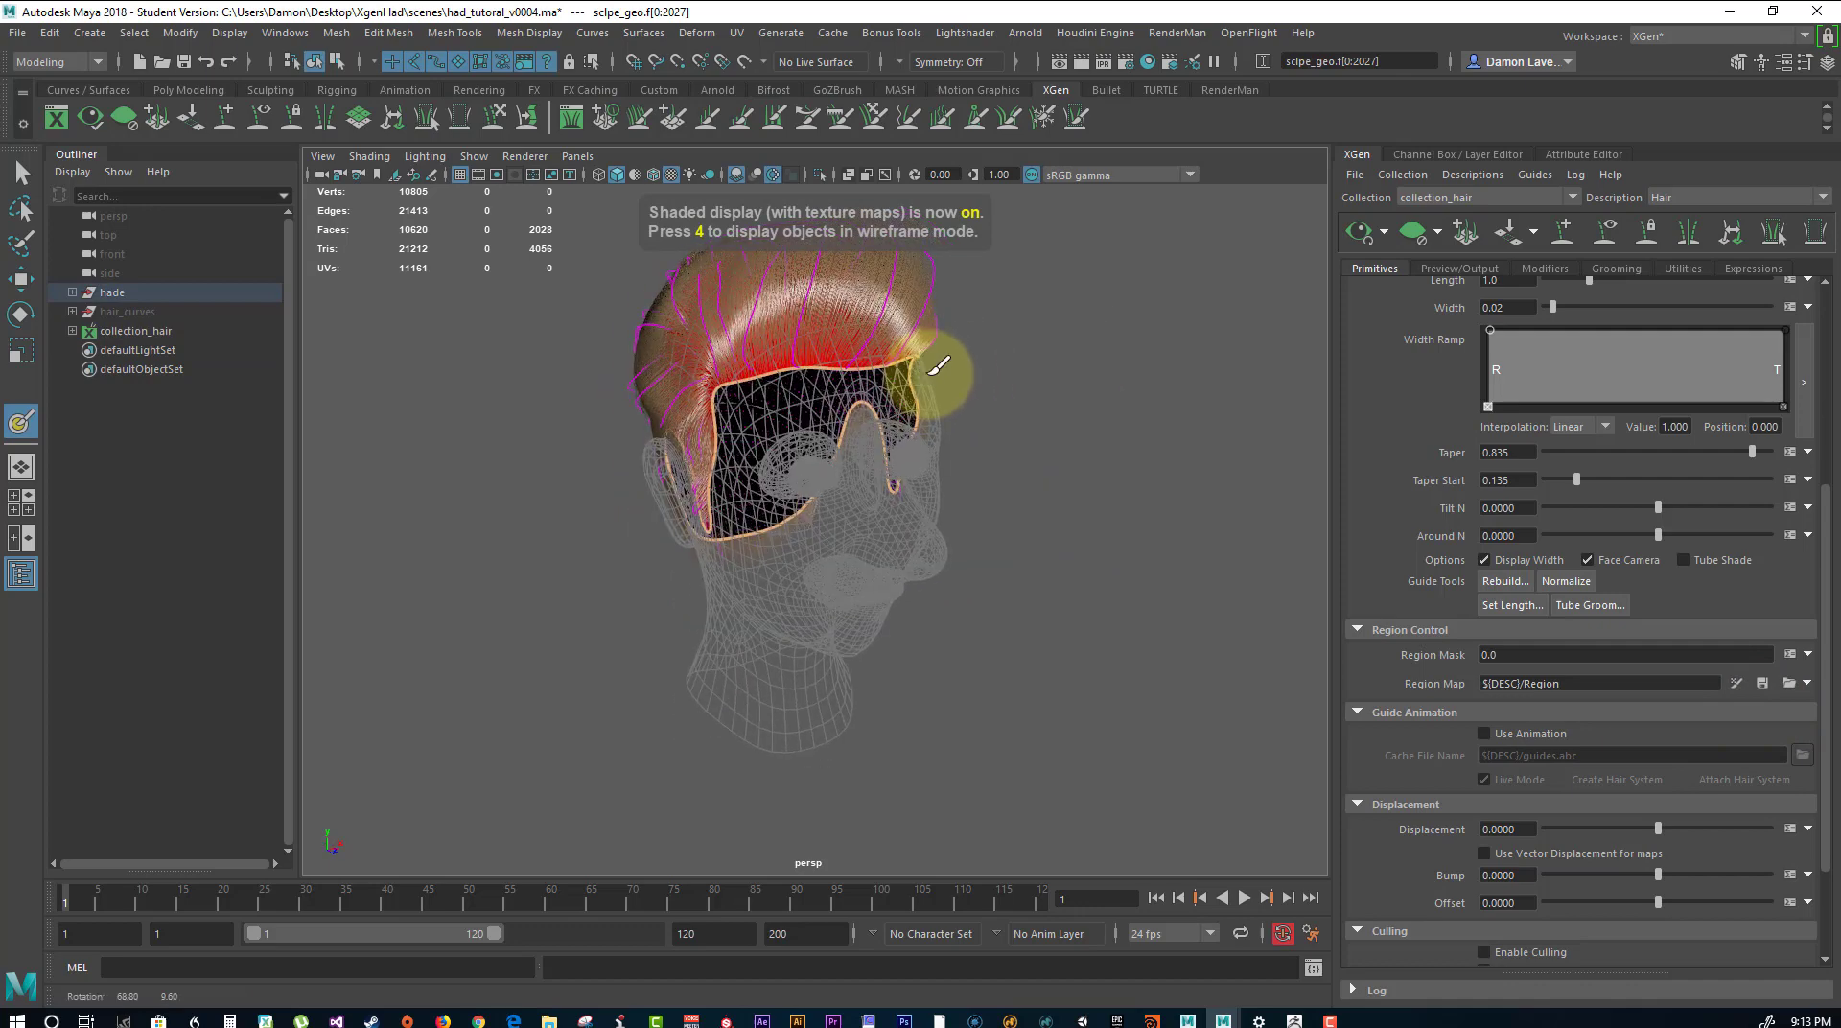
left_click(1419, 236)
left_click_drag(780, 349, 860, 388, "alt")
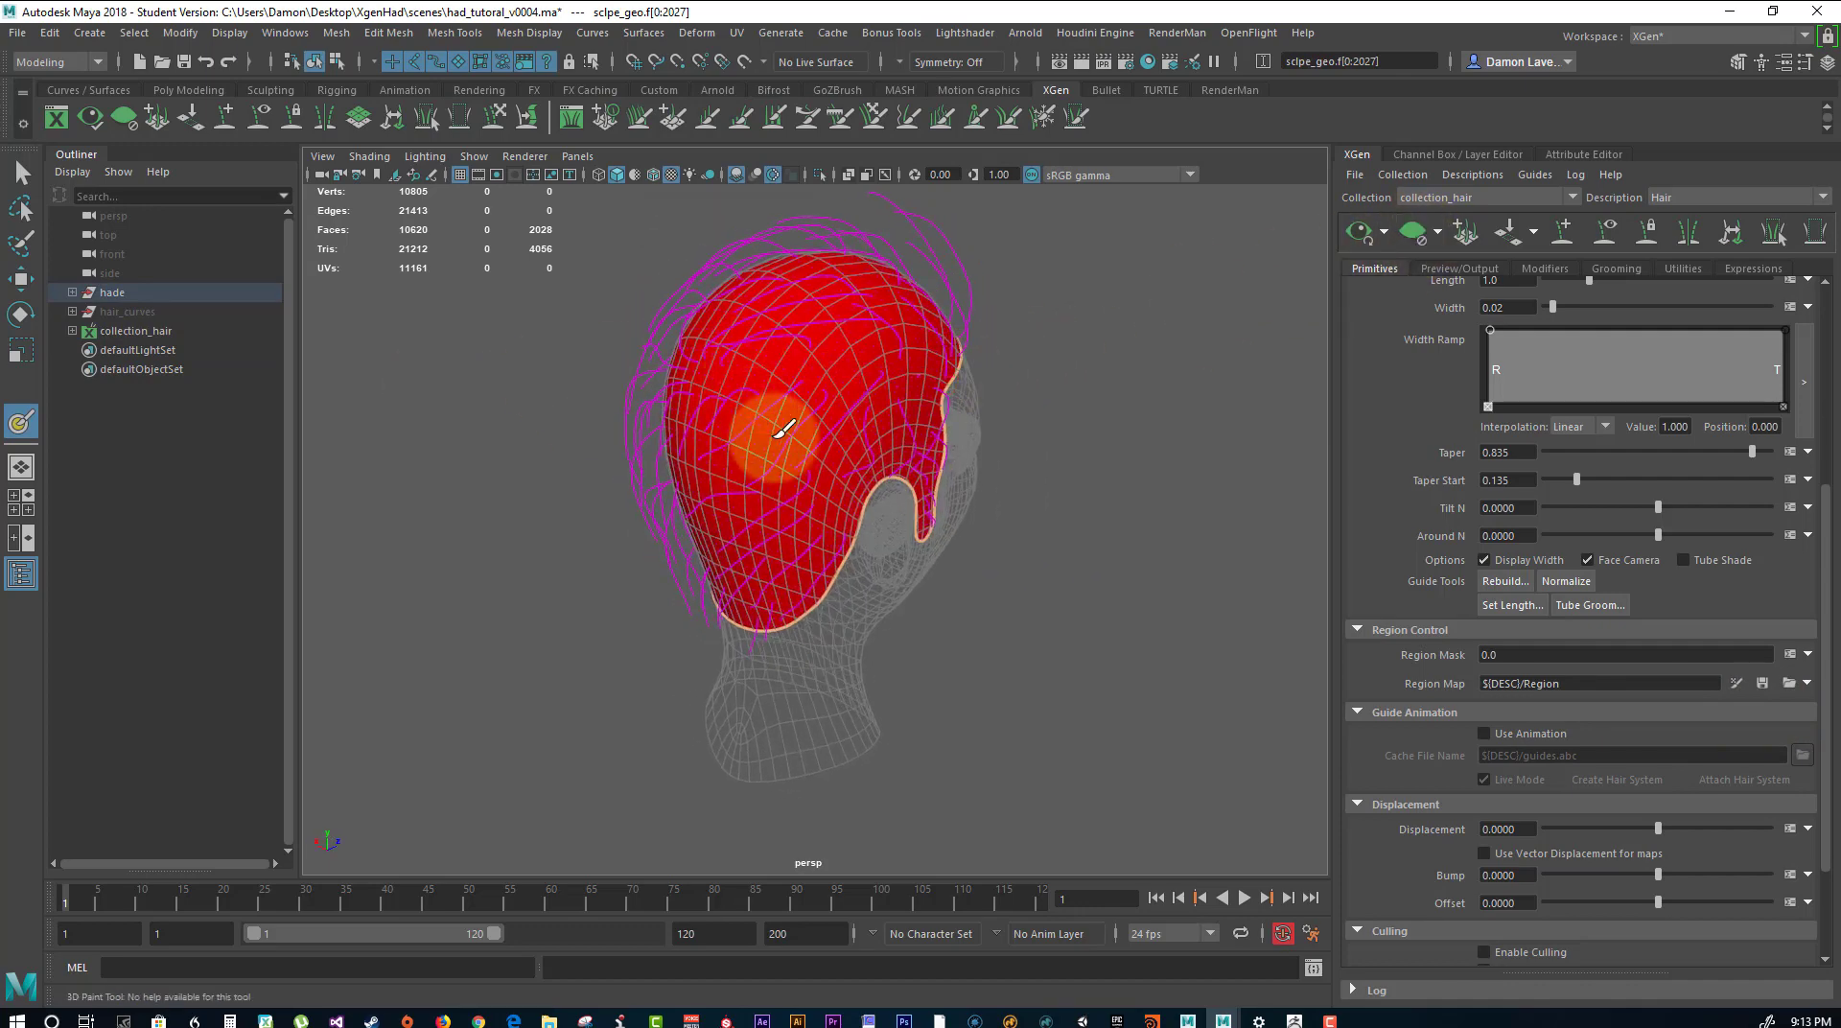
Open the 3D Paint Tool settings and set the paint color to a fully saturated blue, hue 222.75.
double_click(29, 423)
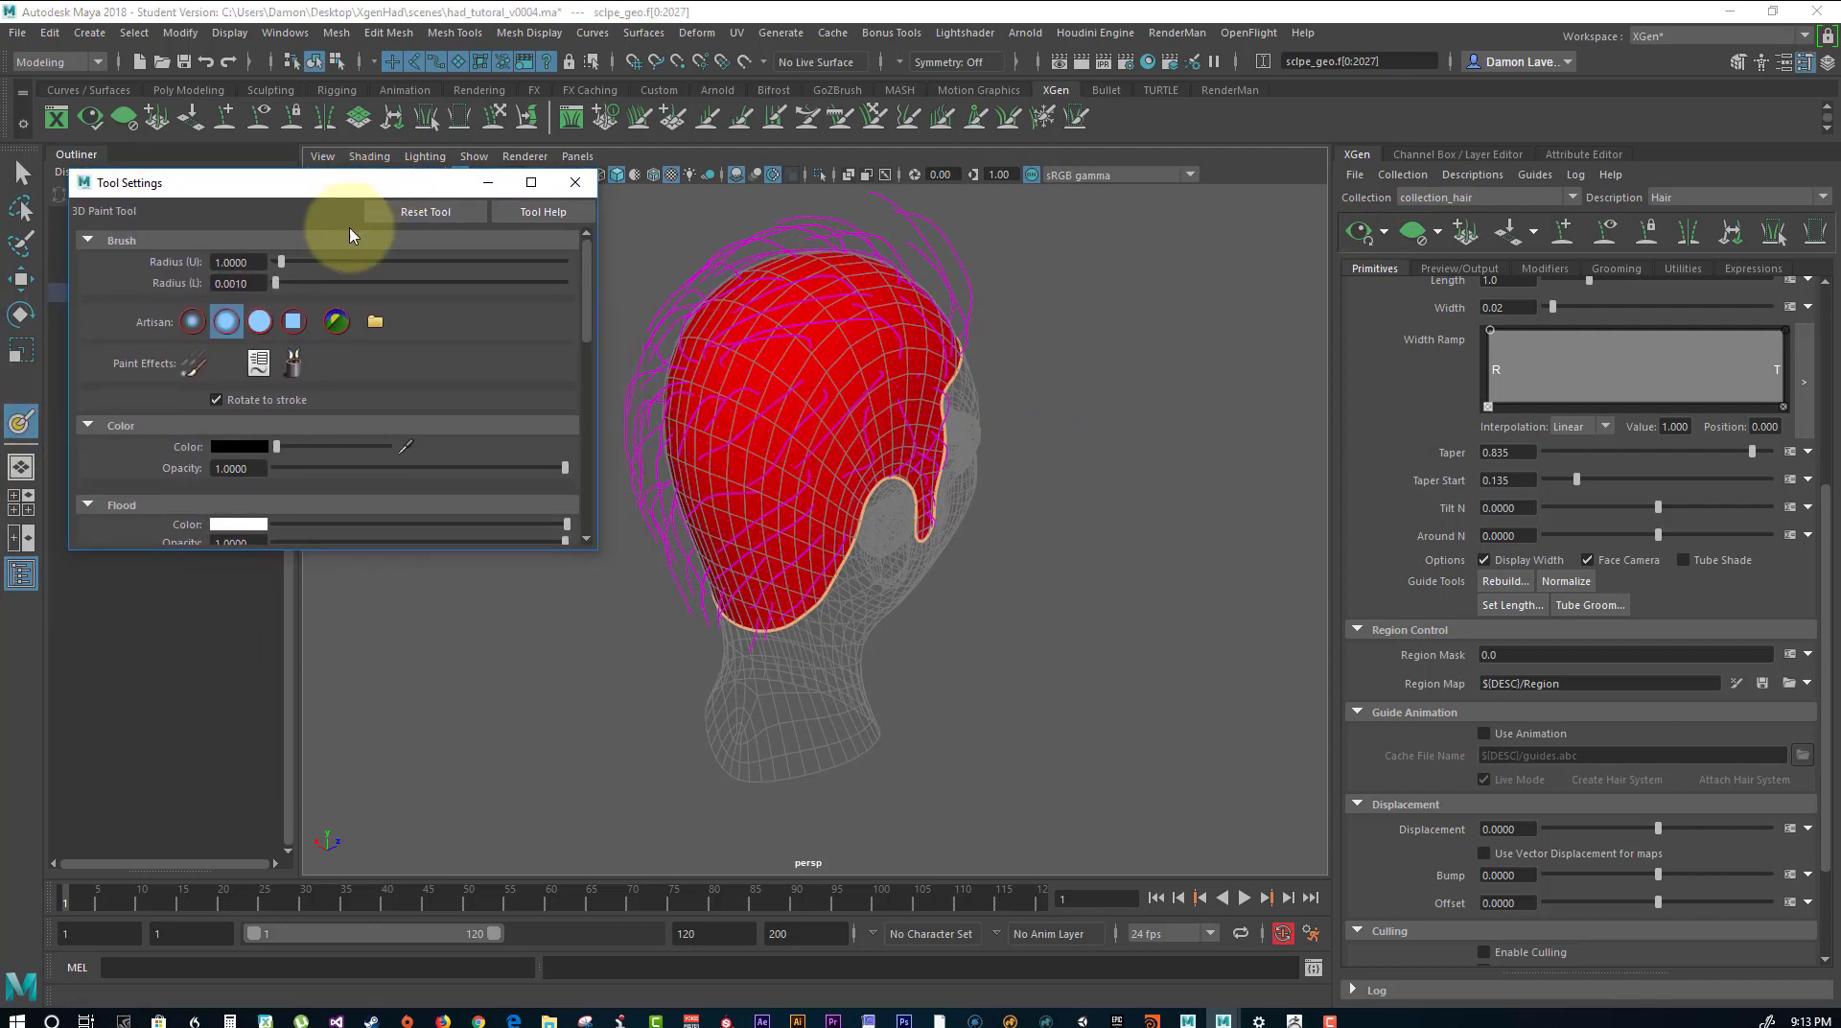
left_click_drag(969, 528, 871, 512, "alt")
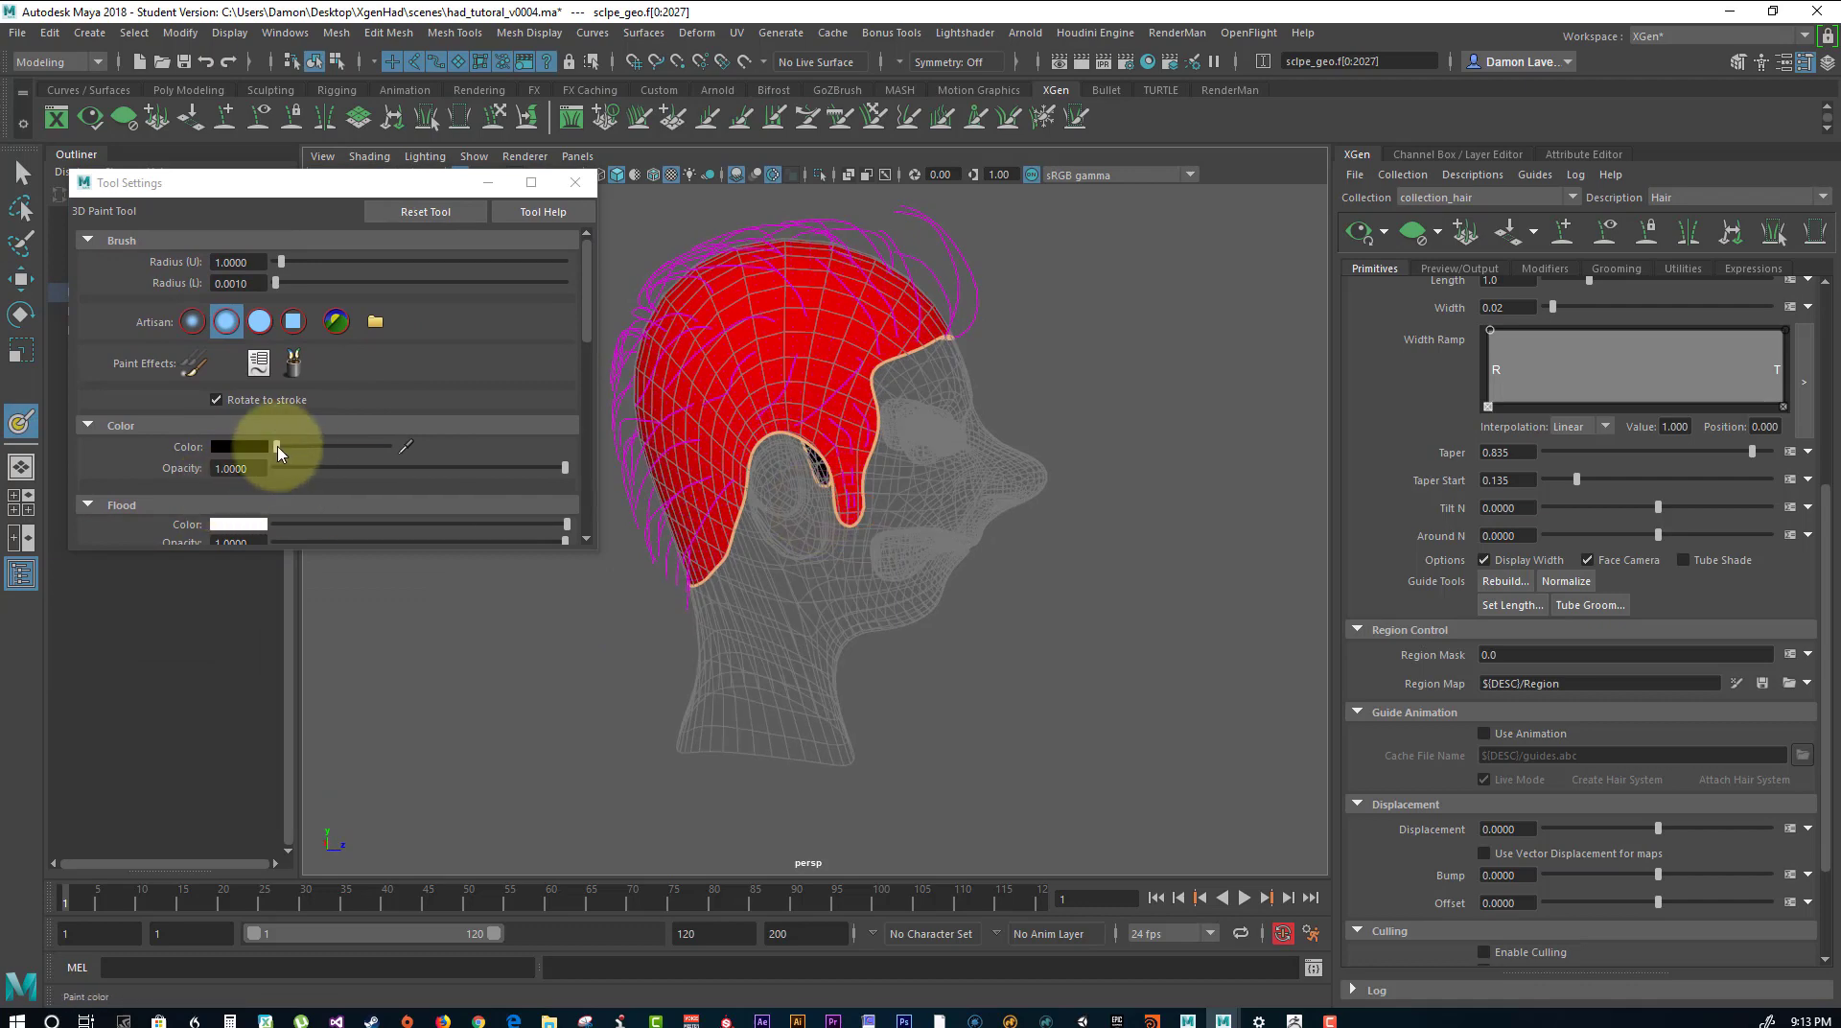
left_click(239, 446)
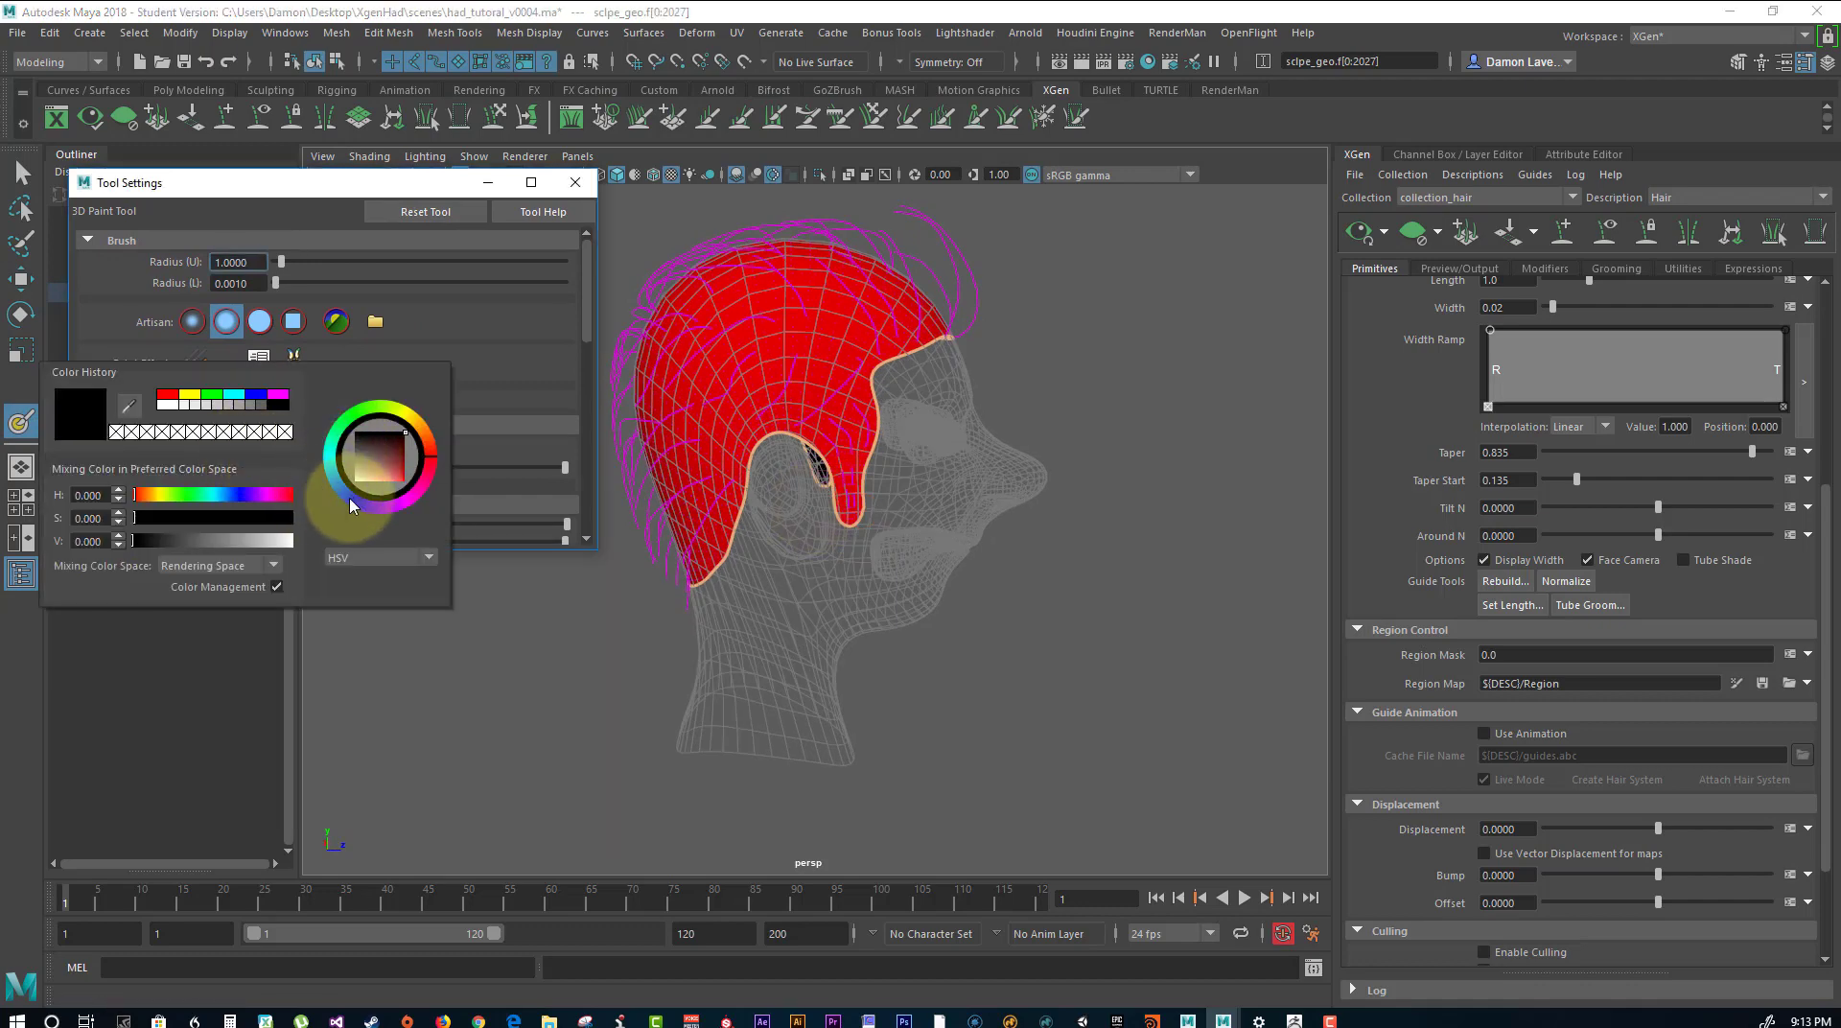
left_click_drag(397, 451, 417, 506)
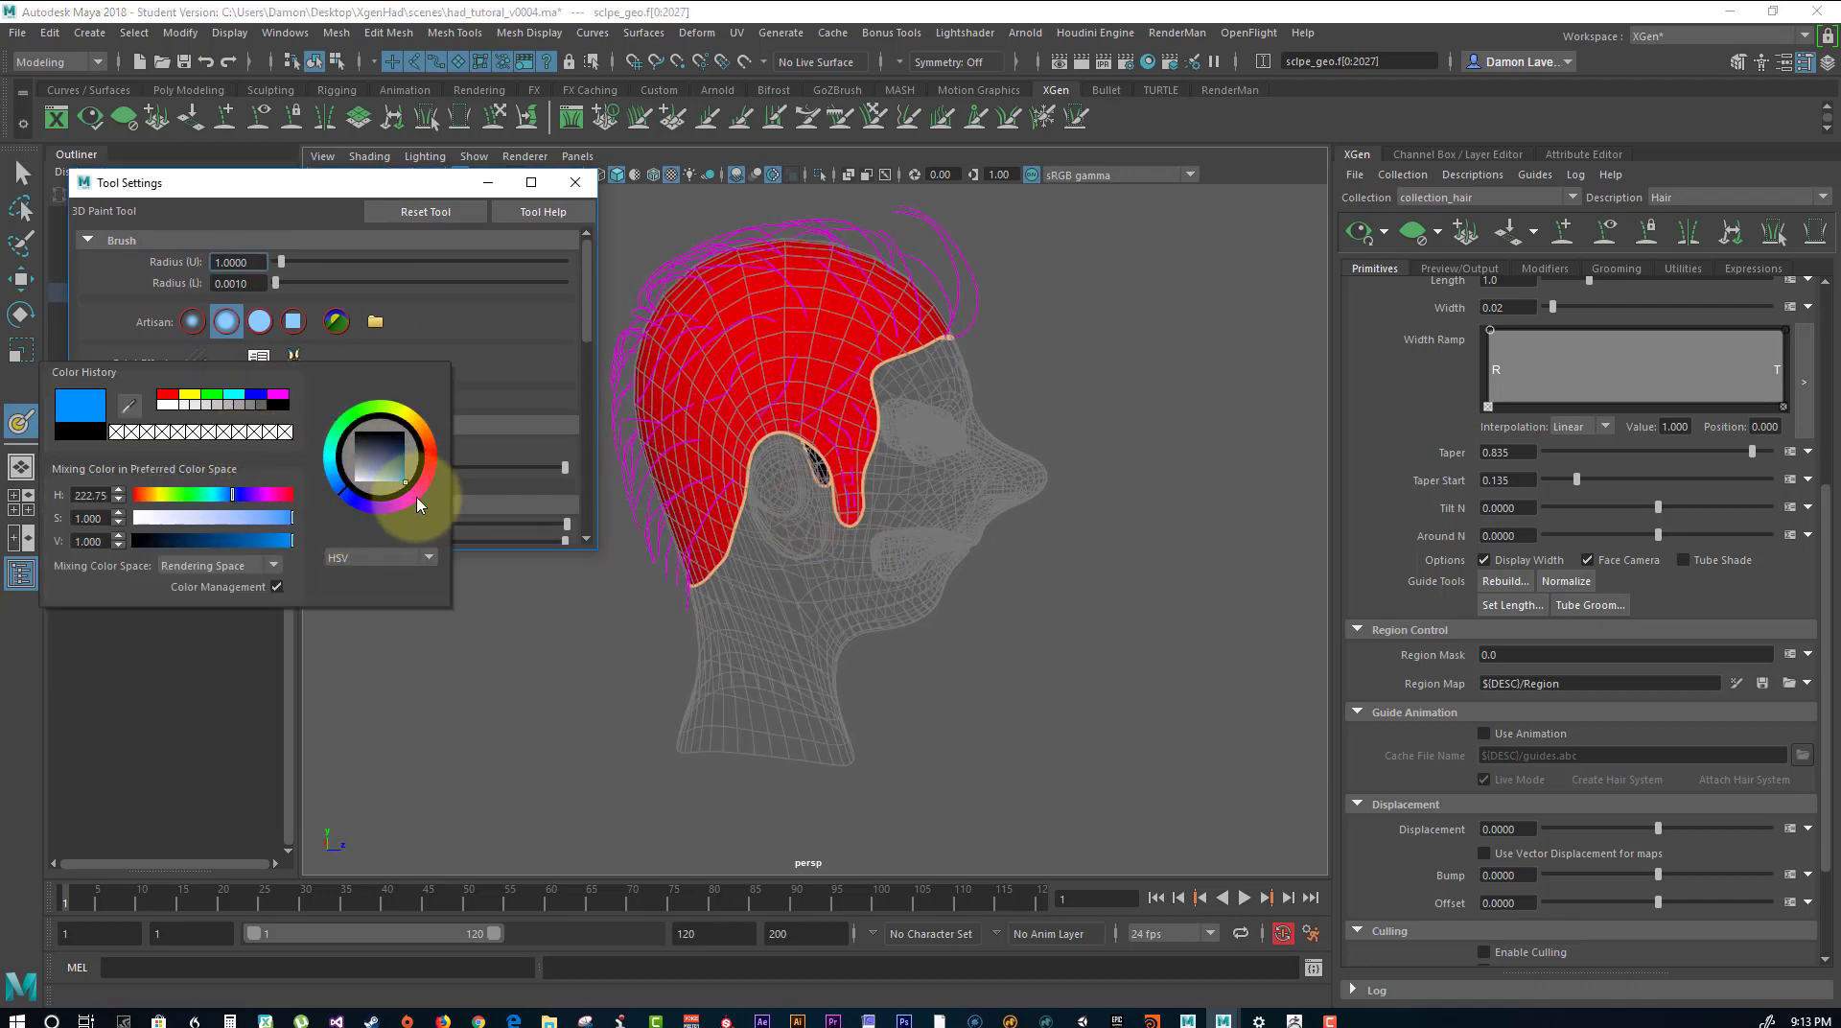
left_click(846, 388)
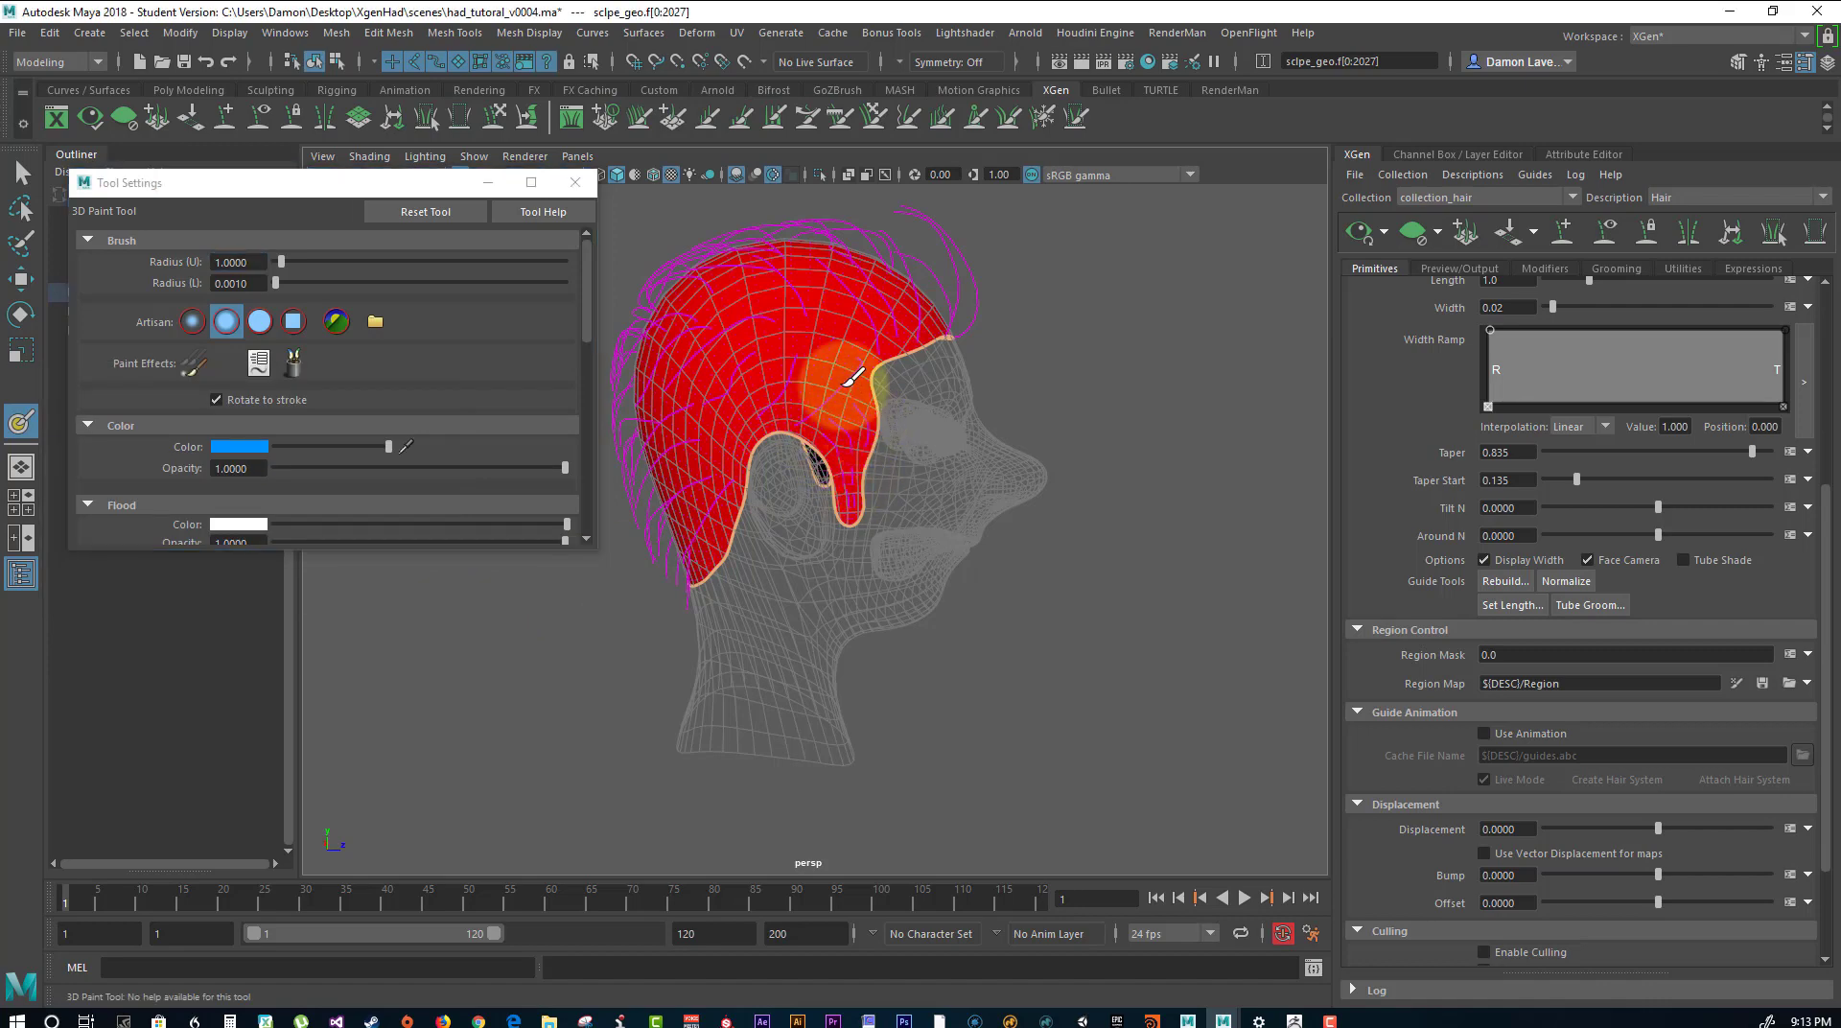
Paint the head's right side blue on the region map, from temple and sideburn around to the middle of the back.
mouse_move(850, 393)
left_mouse_down()
mouse_move(852, 452)
mouse_move(874, 369)
mouse_move(805, 382)
mouse_move(801, 423)
mouse_move(875, 423)
mouse_move(797, 419)
mouse_move(932, 379)
mouse_move(1166, 383)
mouse_move(966, 395)
mouse_move(959, 360)
mouse_move(768, 399)
left_mouse_up()
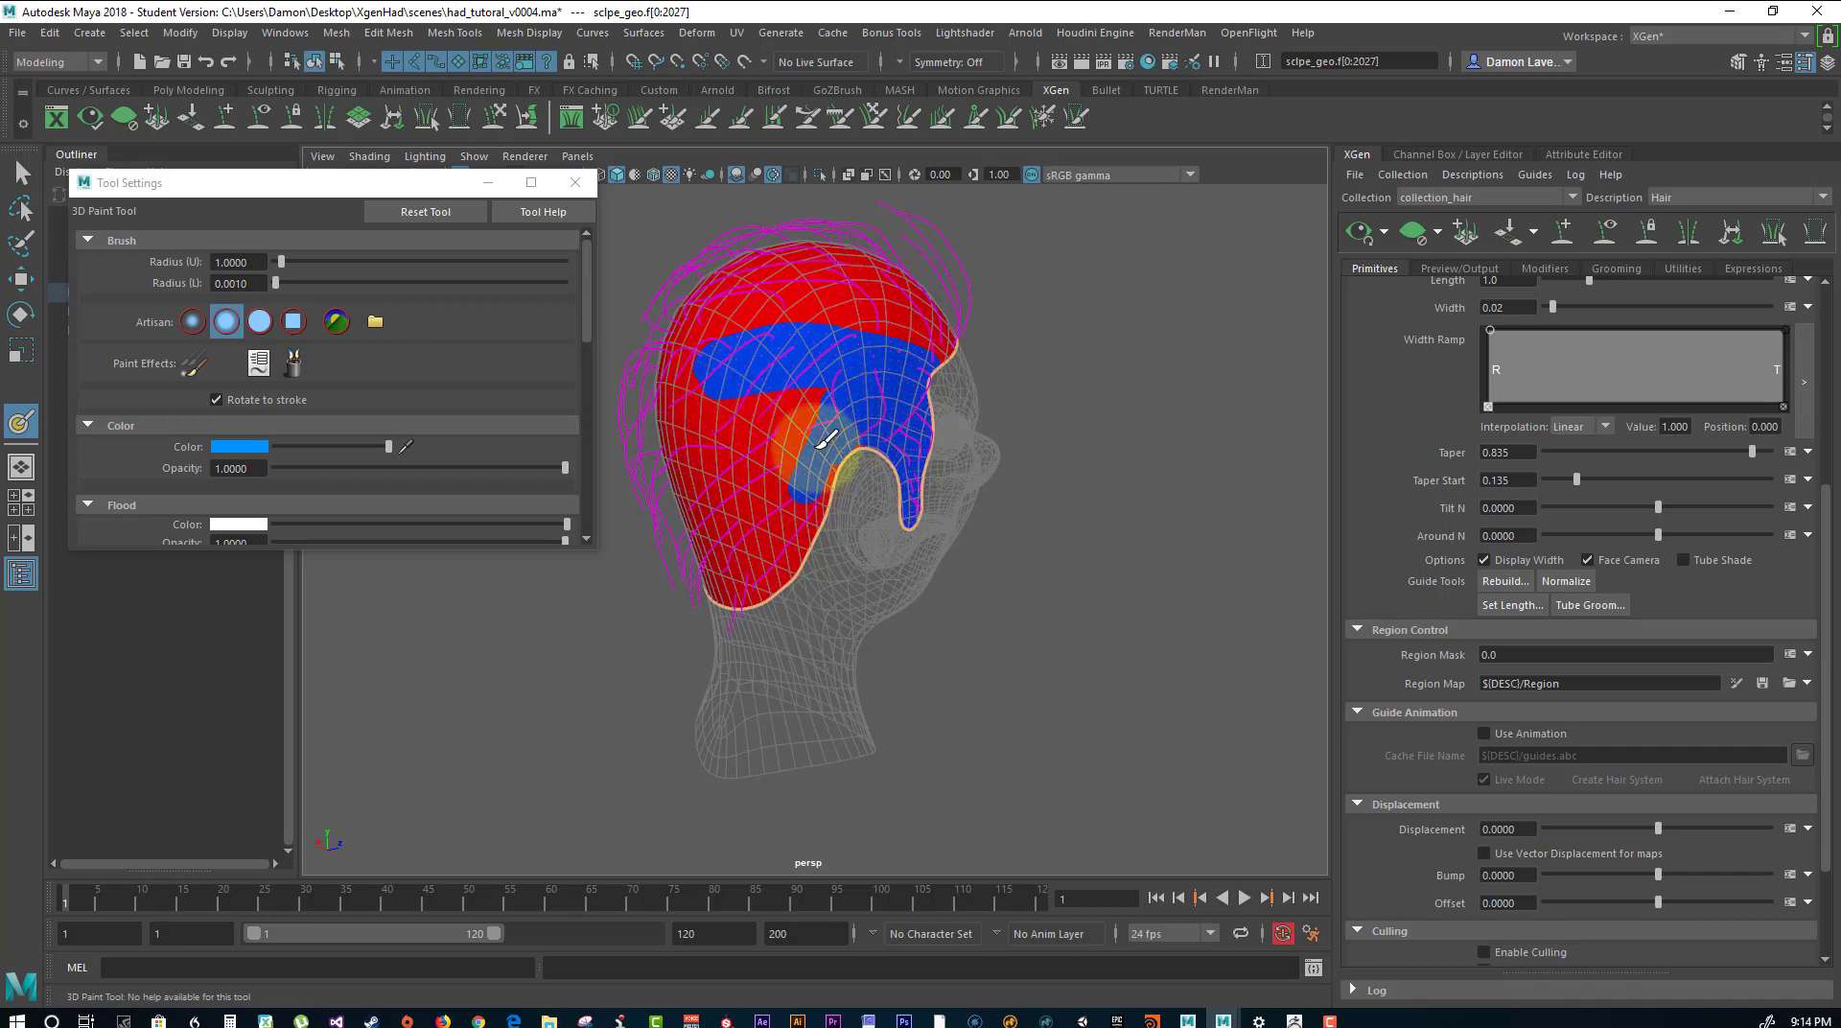
mouse_move(734, 369)
left_mouse_down()
mouse_move(714, 383)
mouse_move(764, 543)
left_mouse_up()
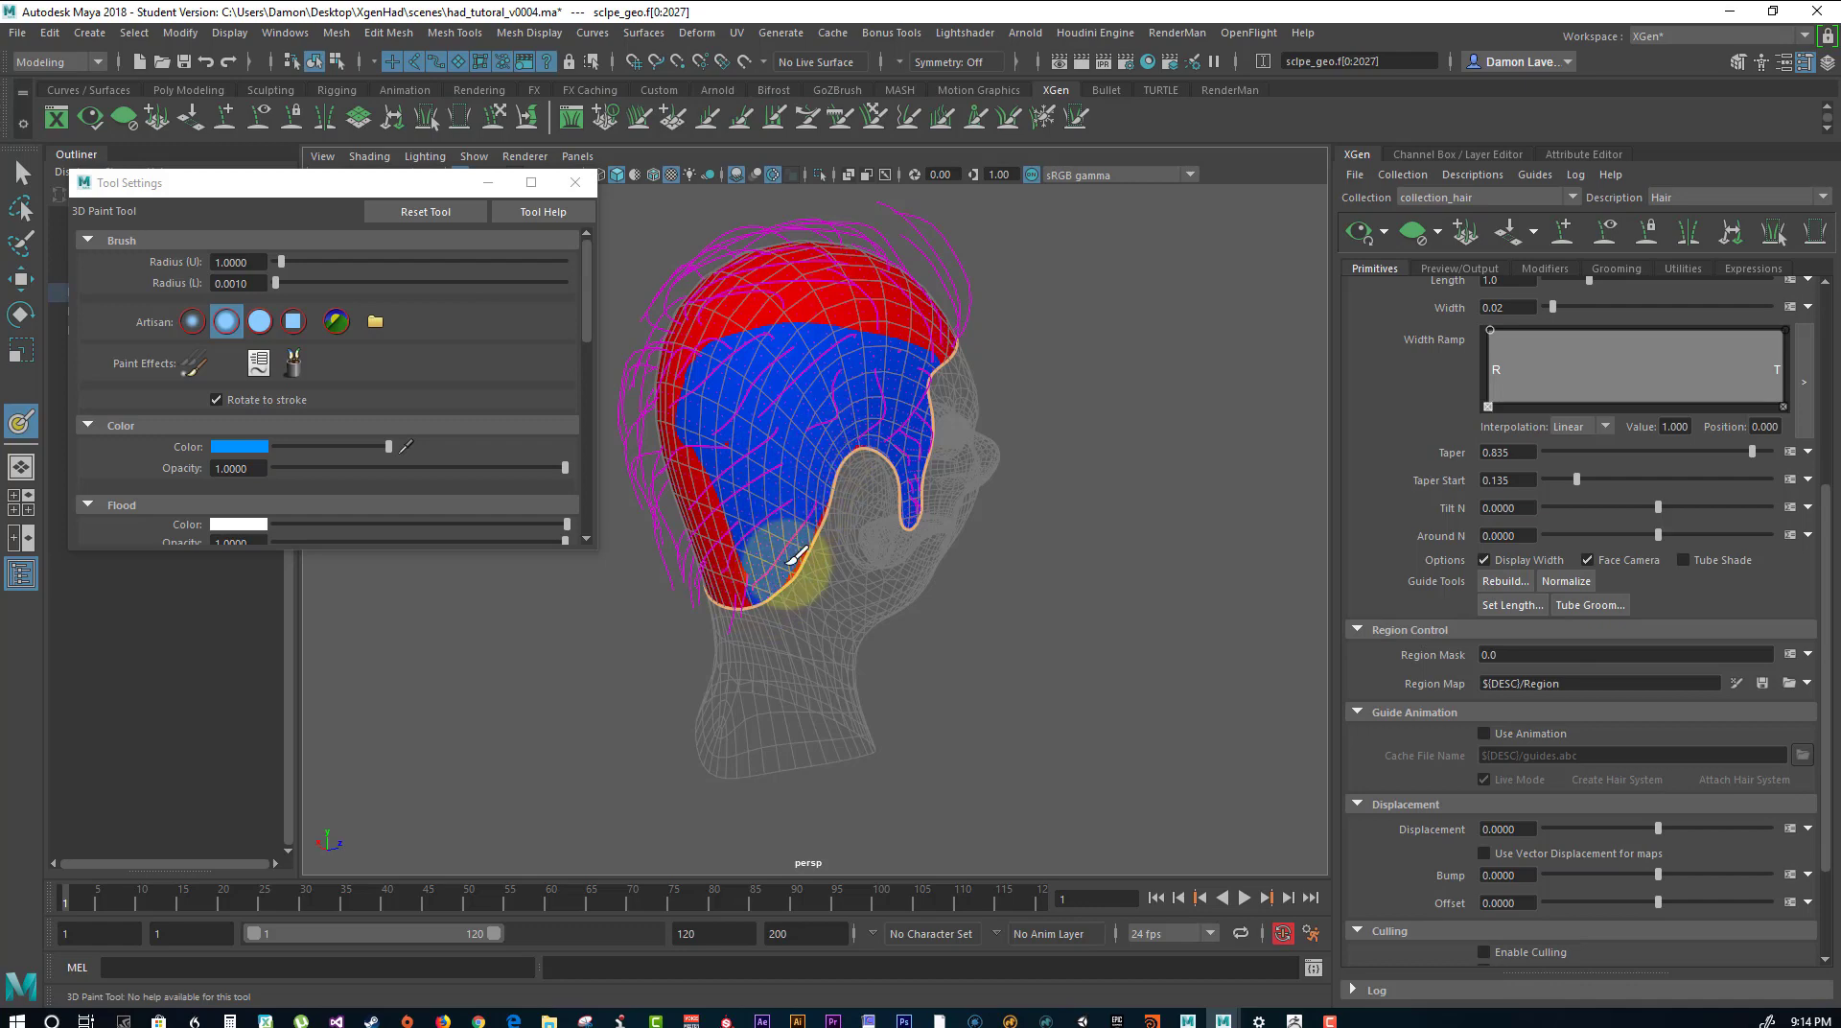
left_click_drag(757, 486, 837, 461, "alt")
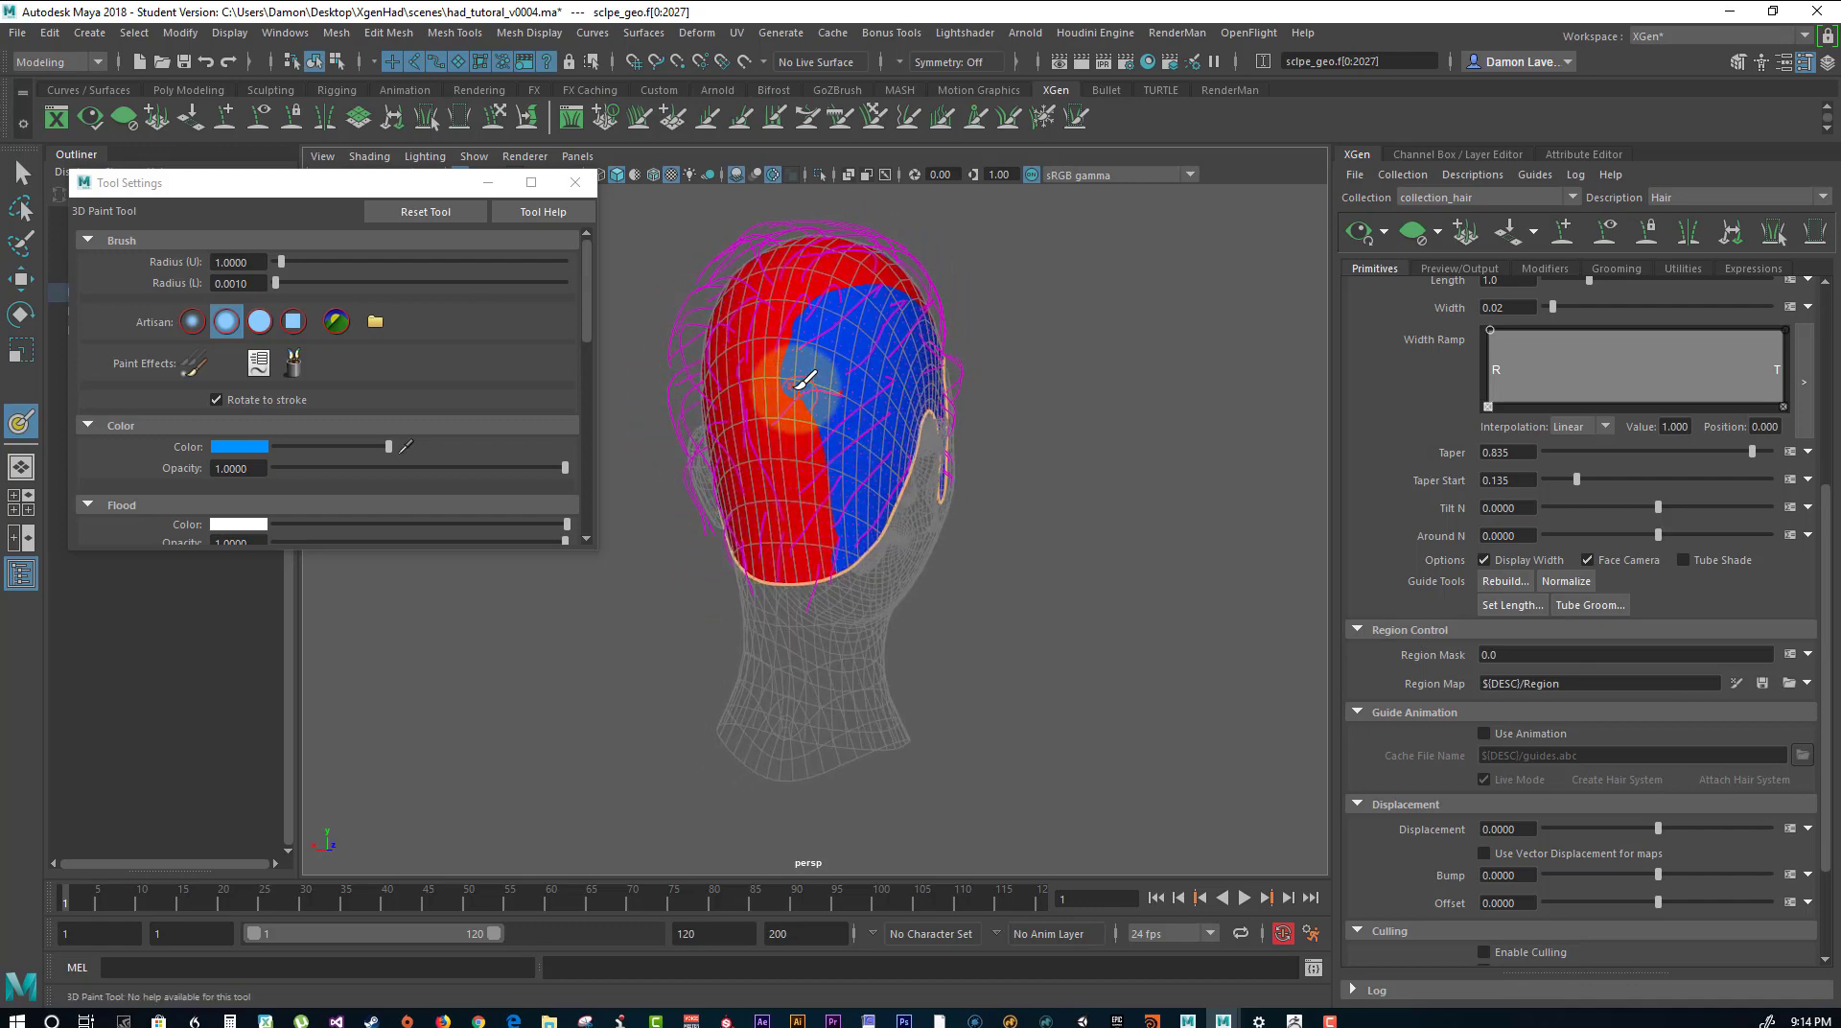
mouse_move(805, 381)
left_mouse_down("alt")
mouse_move(880, 419)
mouse_move(854, 428)
mouse_move(902, 433)
left_mouse_up("alt")
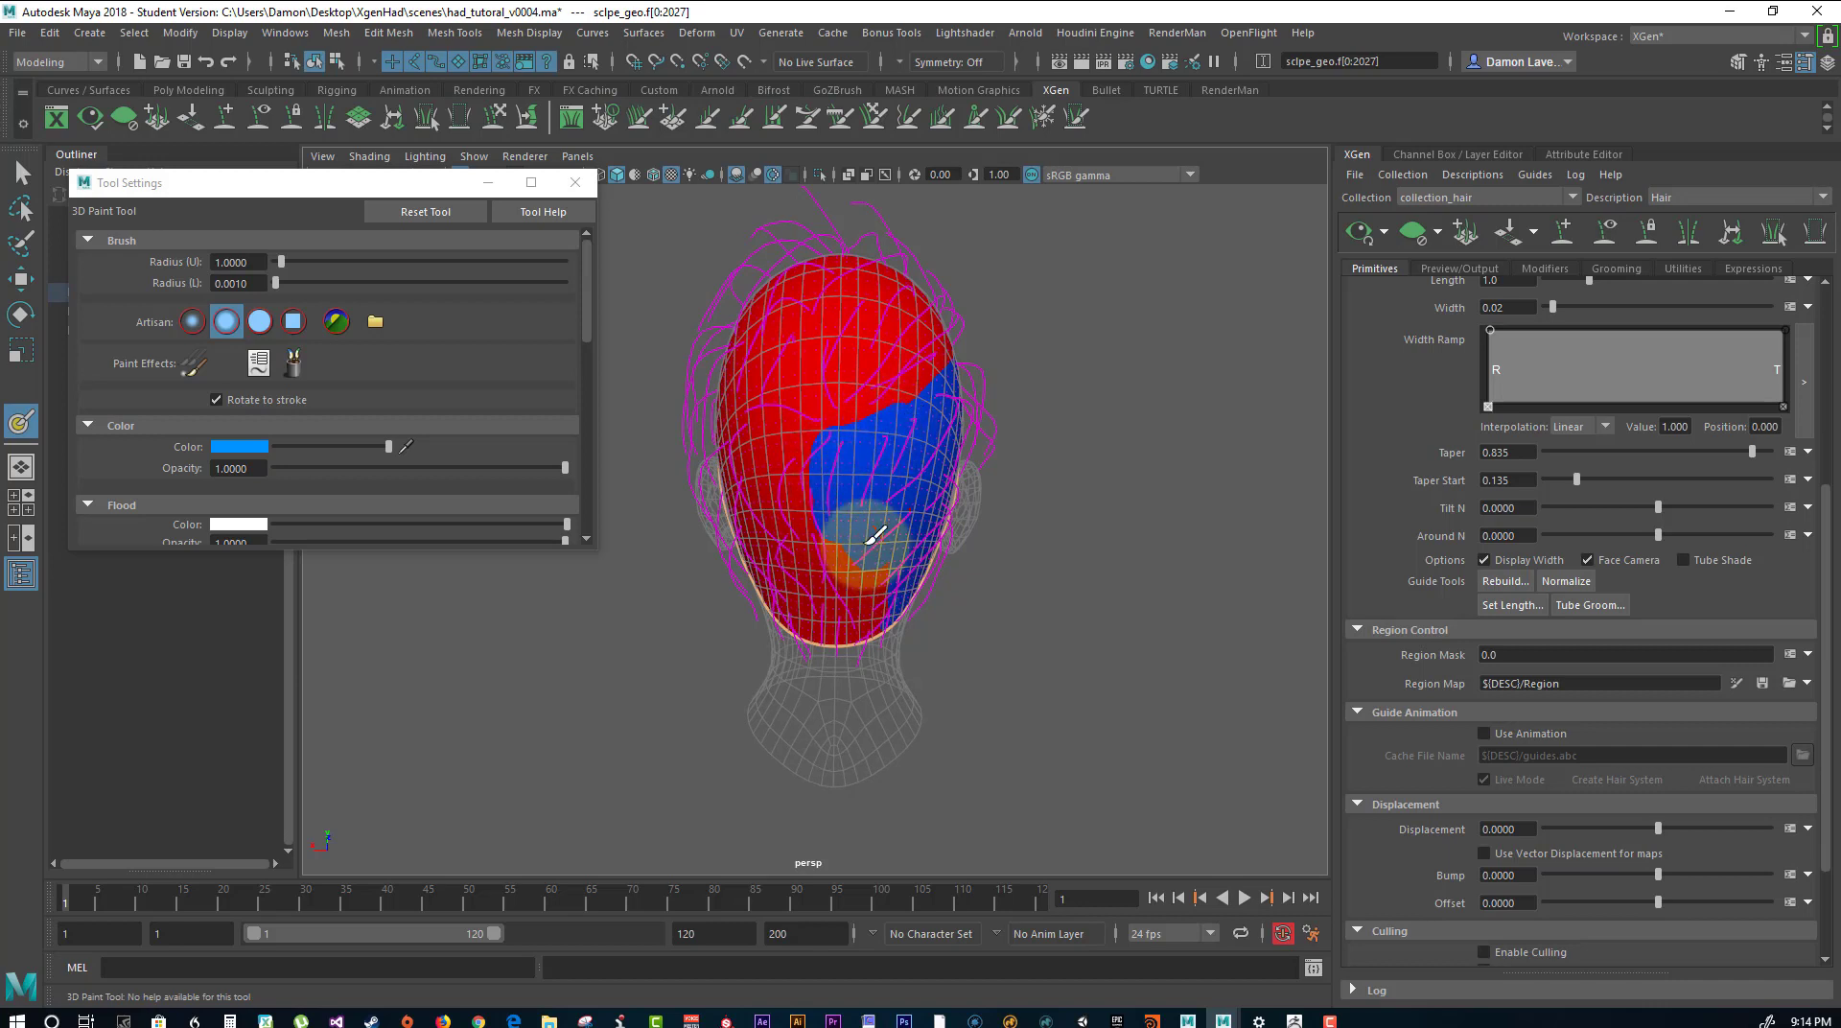
mouse_move(876, 547)
left_mouse_down()
mouse_move(912, 608)
mouse_move(904, 637)
mouse_move(825, 472)
left_mouse_up()
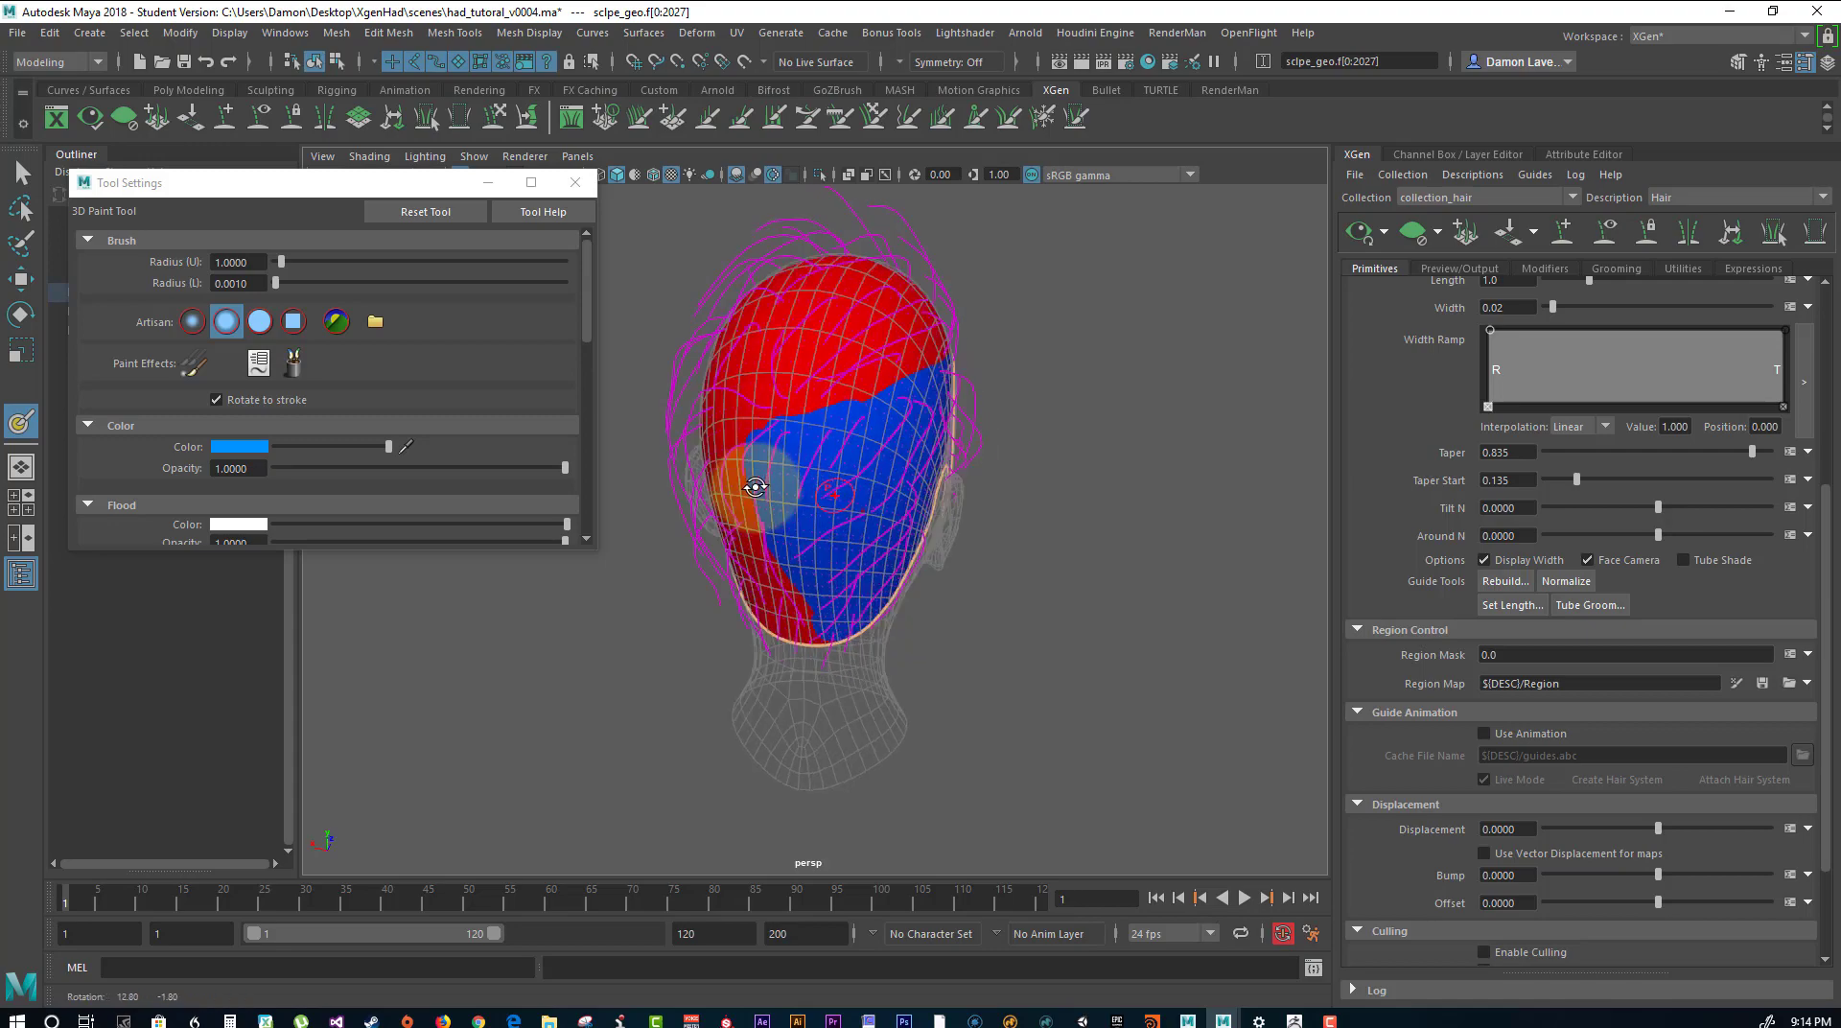
Set the paint color to yellow and paint the head's left side up to the blue area, leaving the top red.
mouse_move(752, 485)
left_mouse_down("alt")
mouse_move(658, 464)
mouse_move(691, 493)
mouse_move(974, 465)
mouse_move(1041, 480)
left_mouse_up("alt")
left_click(261, 447)
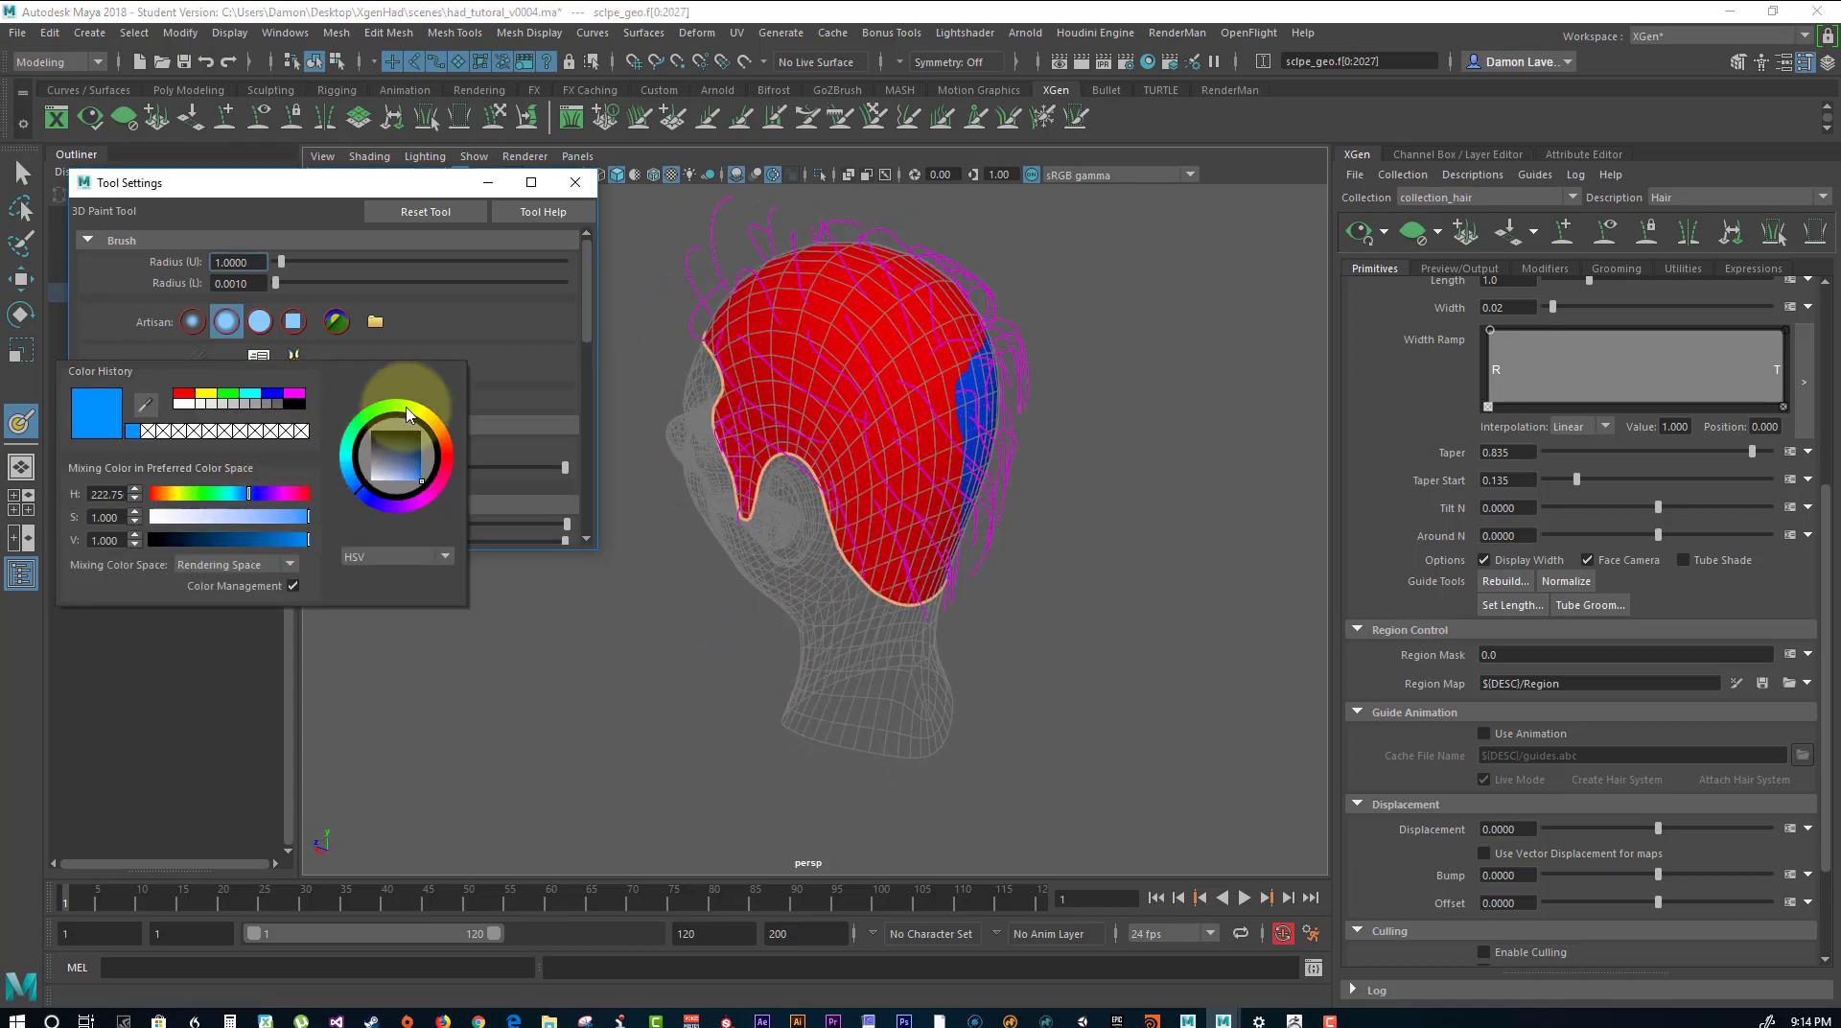
left_click(428, 420)
mouse_move(780, 390)
left_mouse_down("alt")
mouse_move(843, 378)
mouse_move(793, 362)
mouse_move(874, 377)
mouse_move(751, 362)
mouse_move(821, 377)
mouse_move(777, 429)
left_mouse_up("alt")
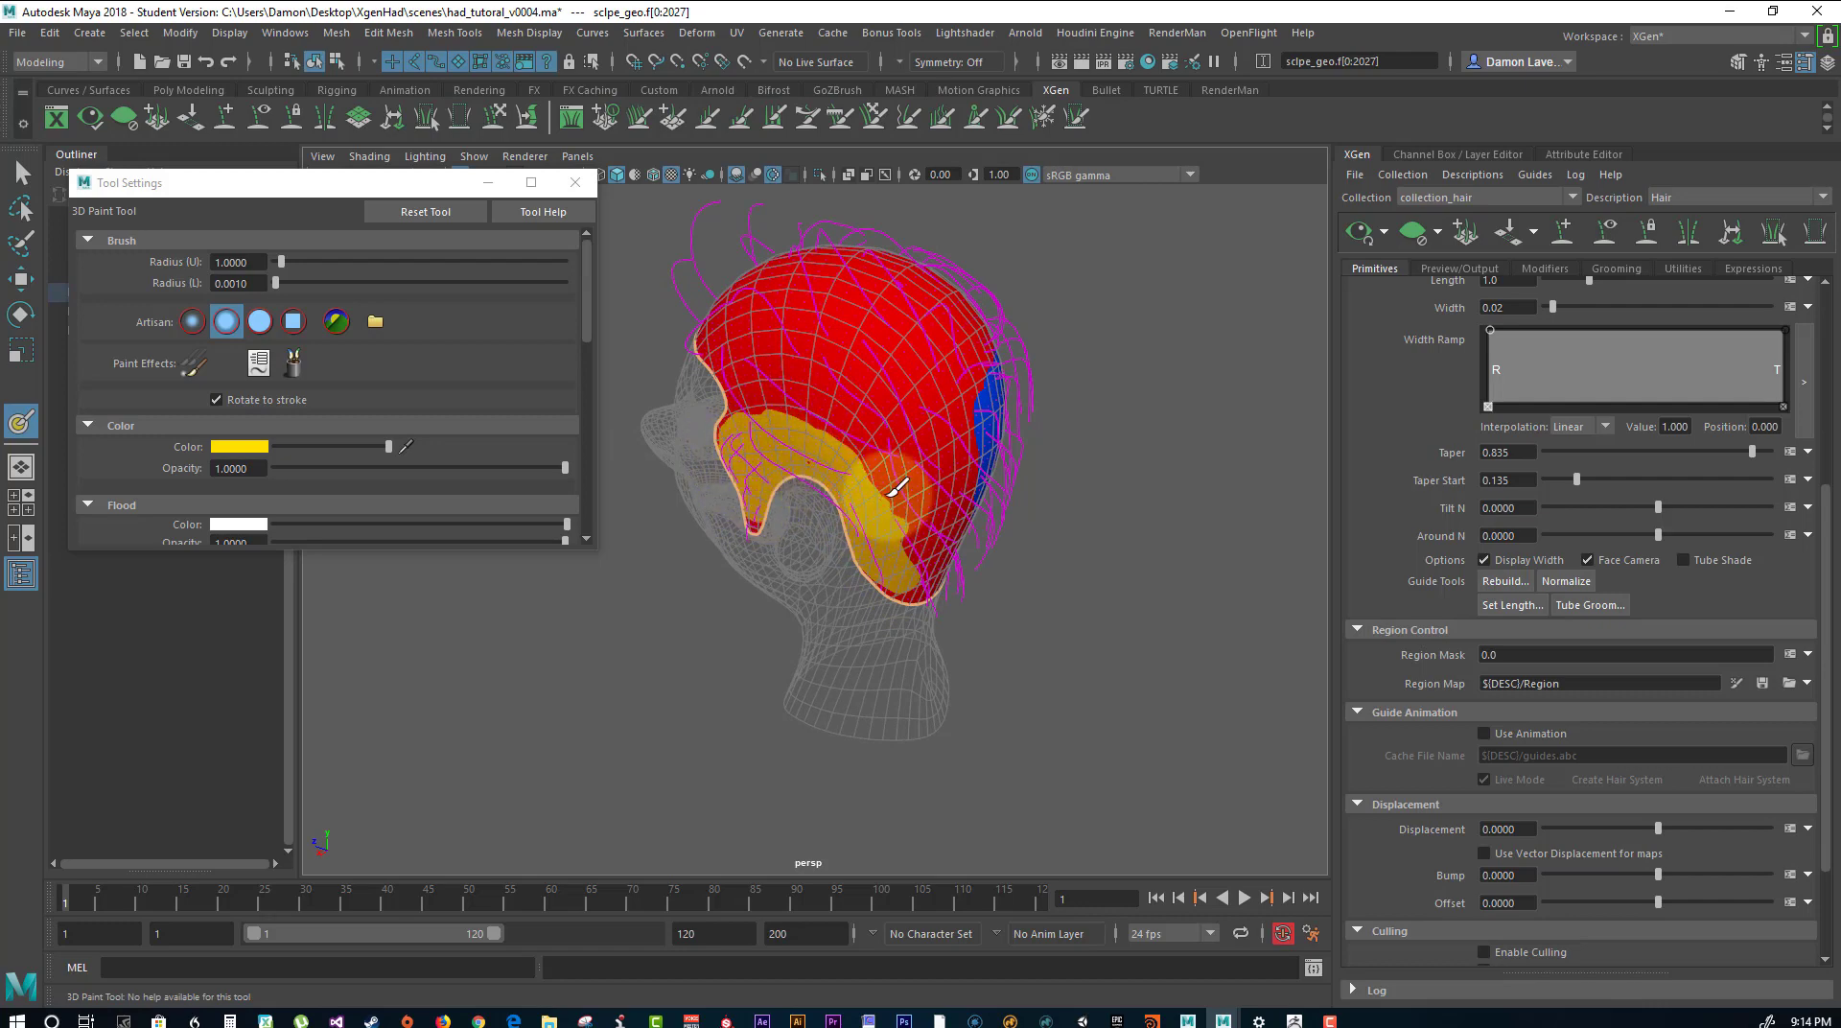
mouse_move(897, 489)
left_mouse_down("alt")
mouse_move(823, 460)
mouse_move(809, 407)
left_mouse_up("alt")
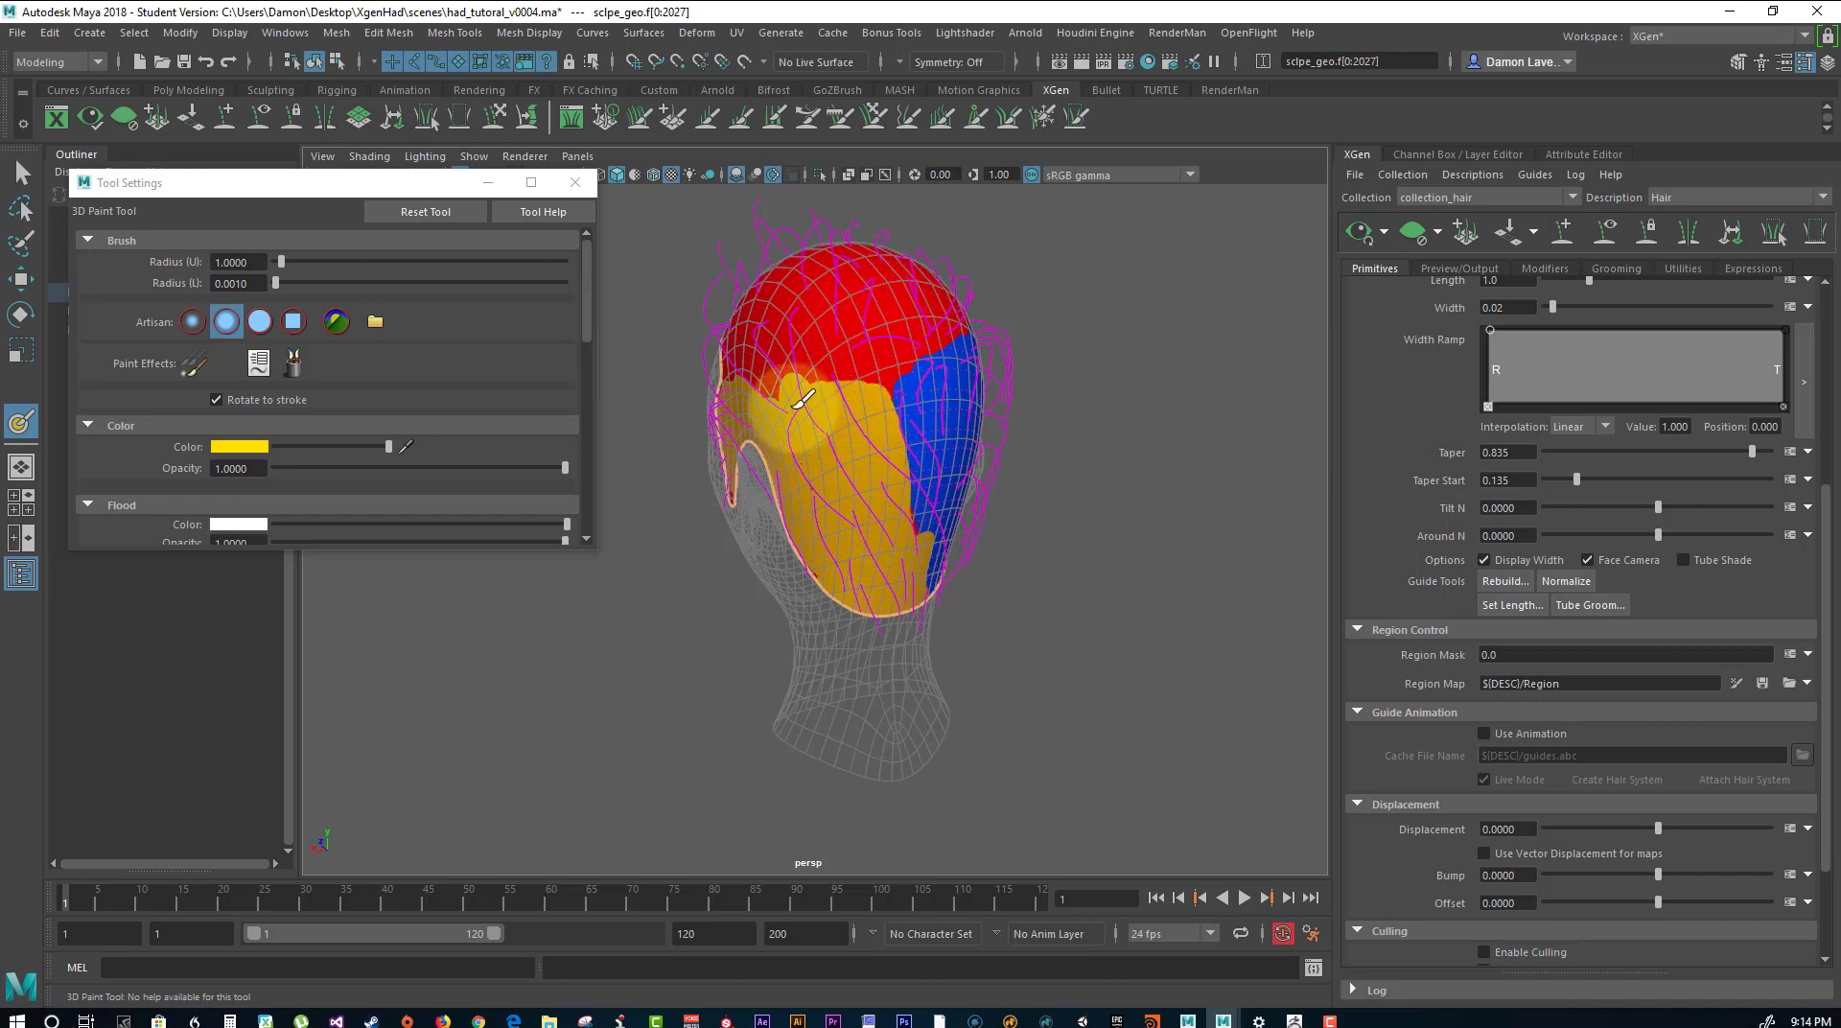
left_click_drag(843, 364, 793, 398, "alt")
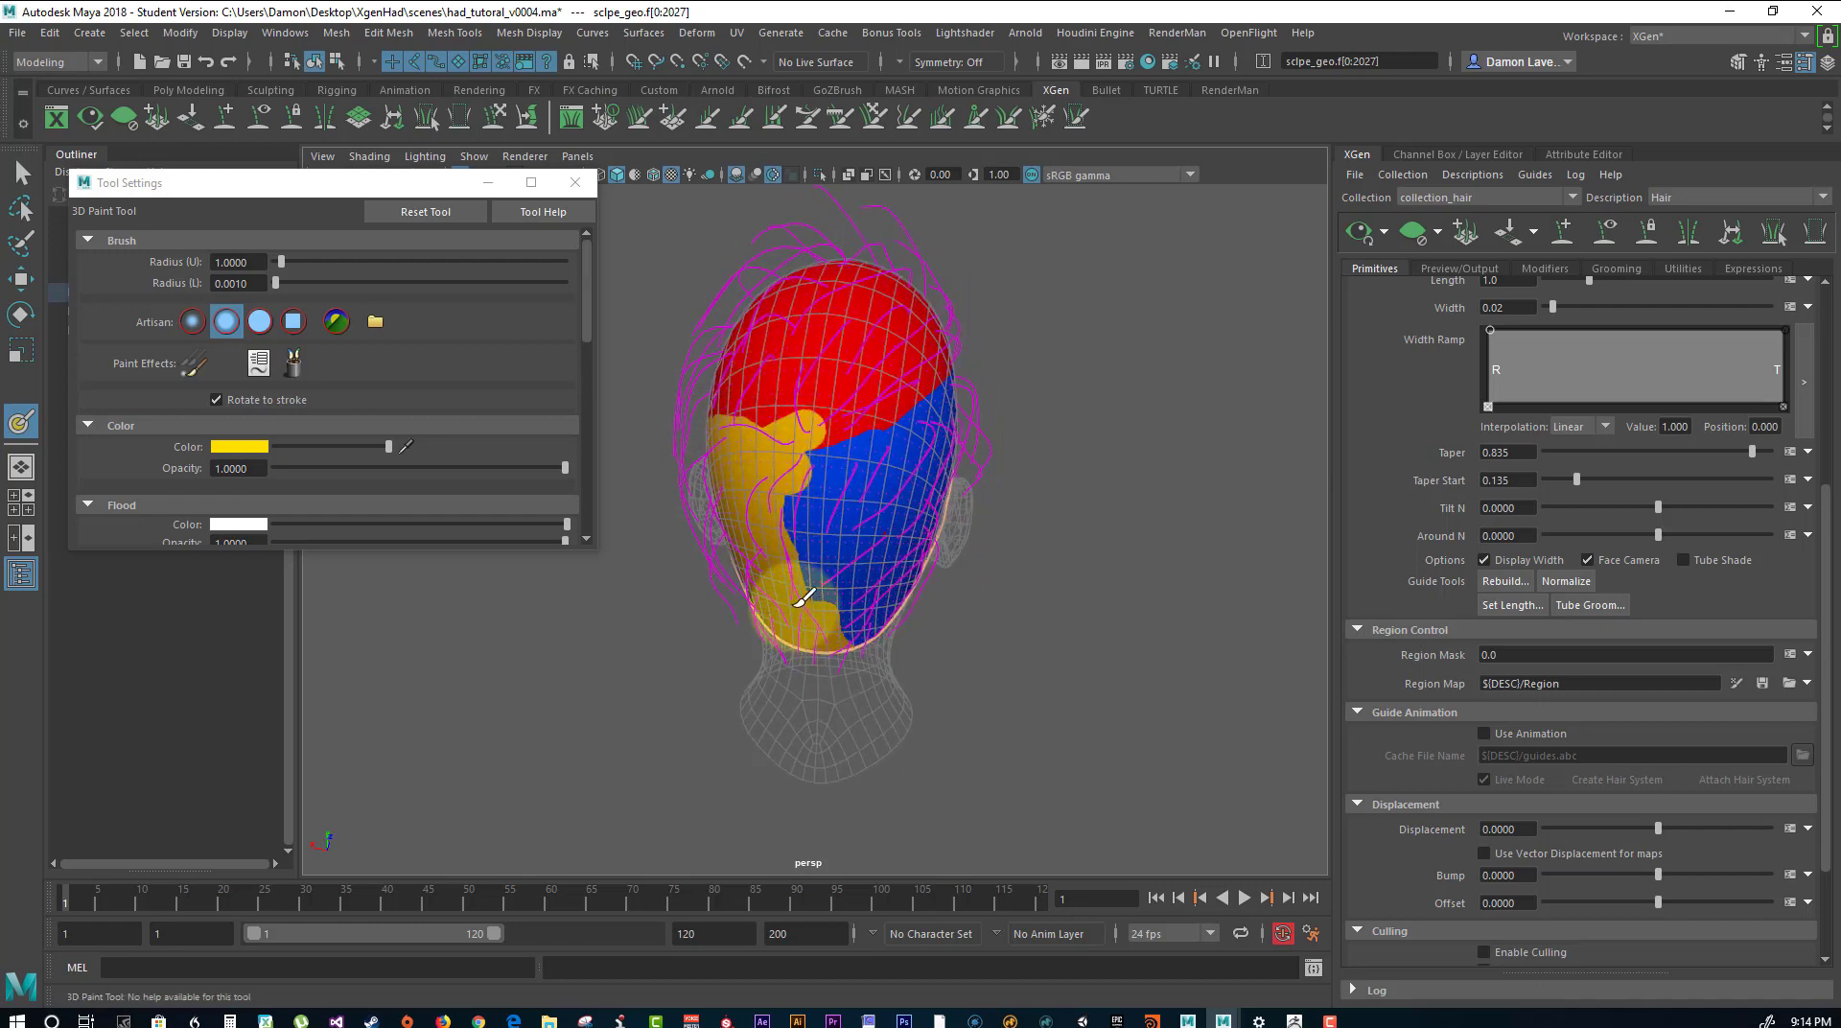
mouse_move(720, 517)
left_mouse_down("alt")
mouse_move(768, 547)
mouse_move(872, 529)
mouse_move(816, 511)
left_mouse_up("alt")
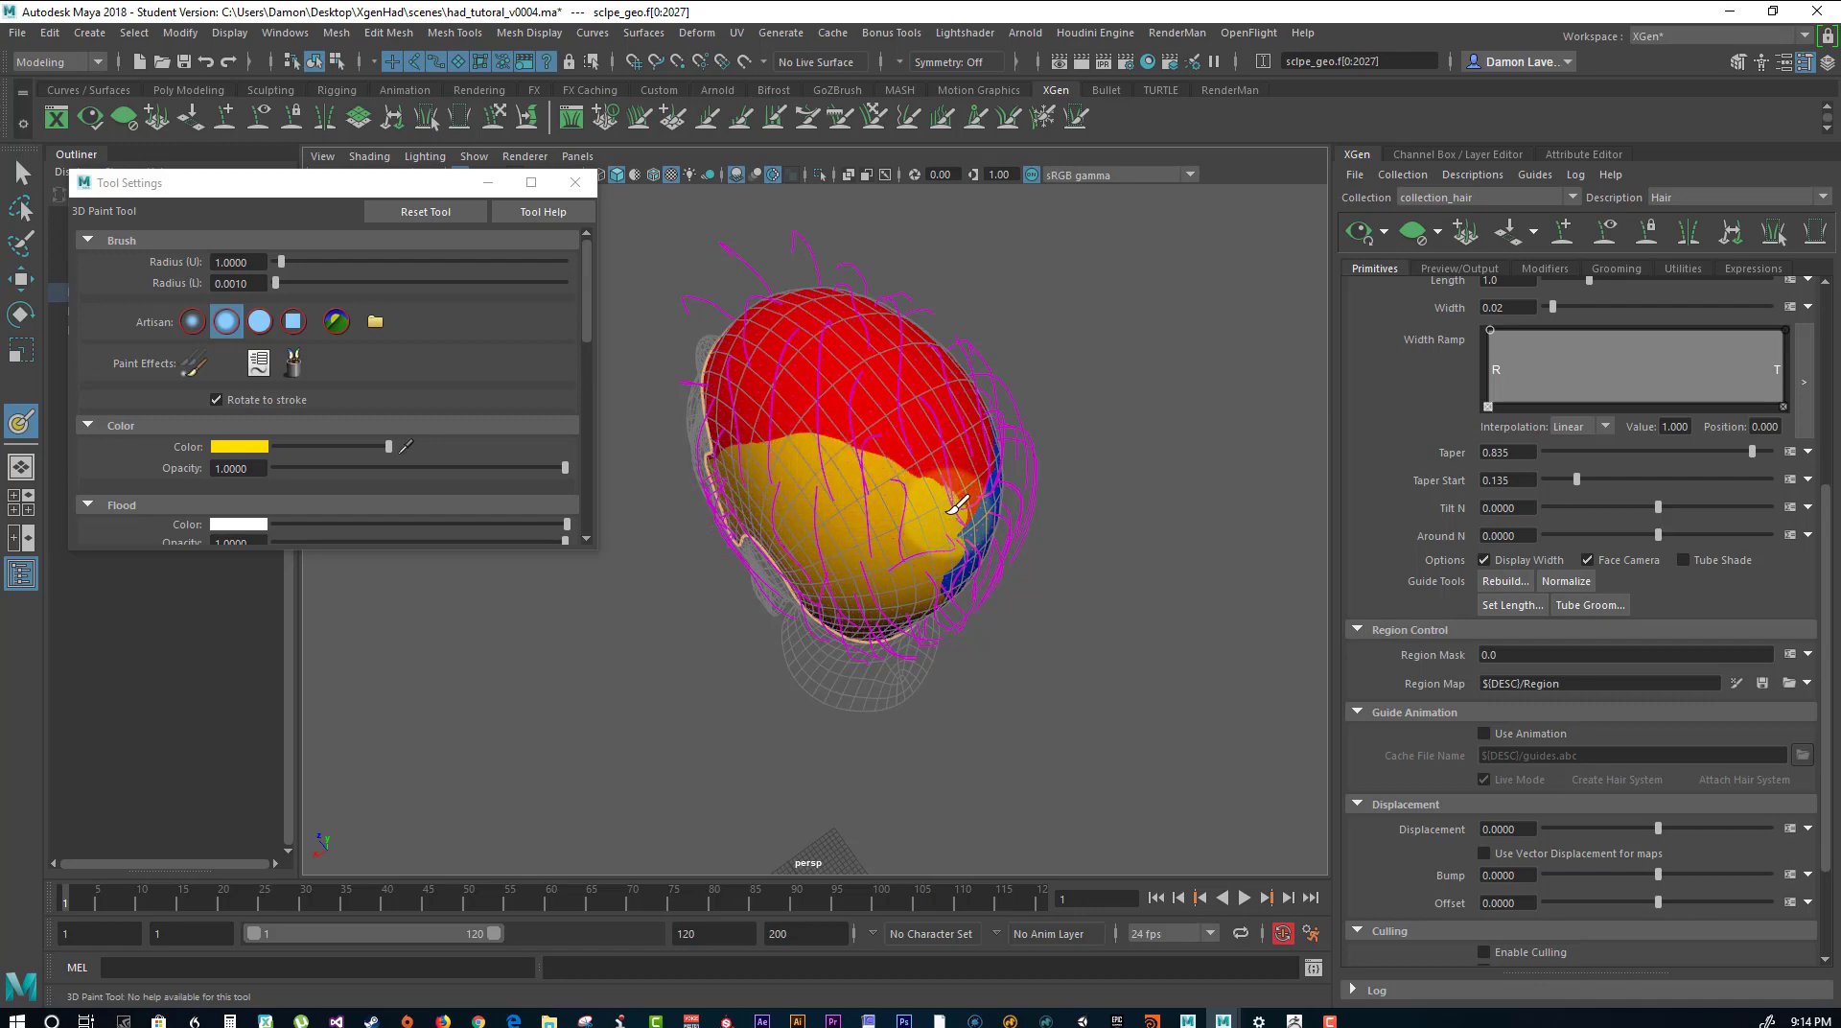
mouse_move(957, 506)
left_mouse_down("alt")
mouse_move(780, 485)
mouse_move(796, 442)
left_mouse_up("alt")
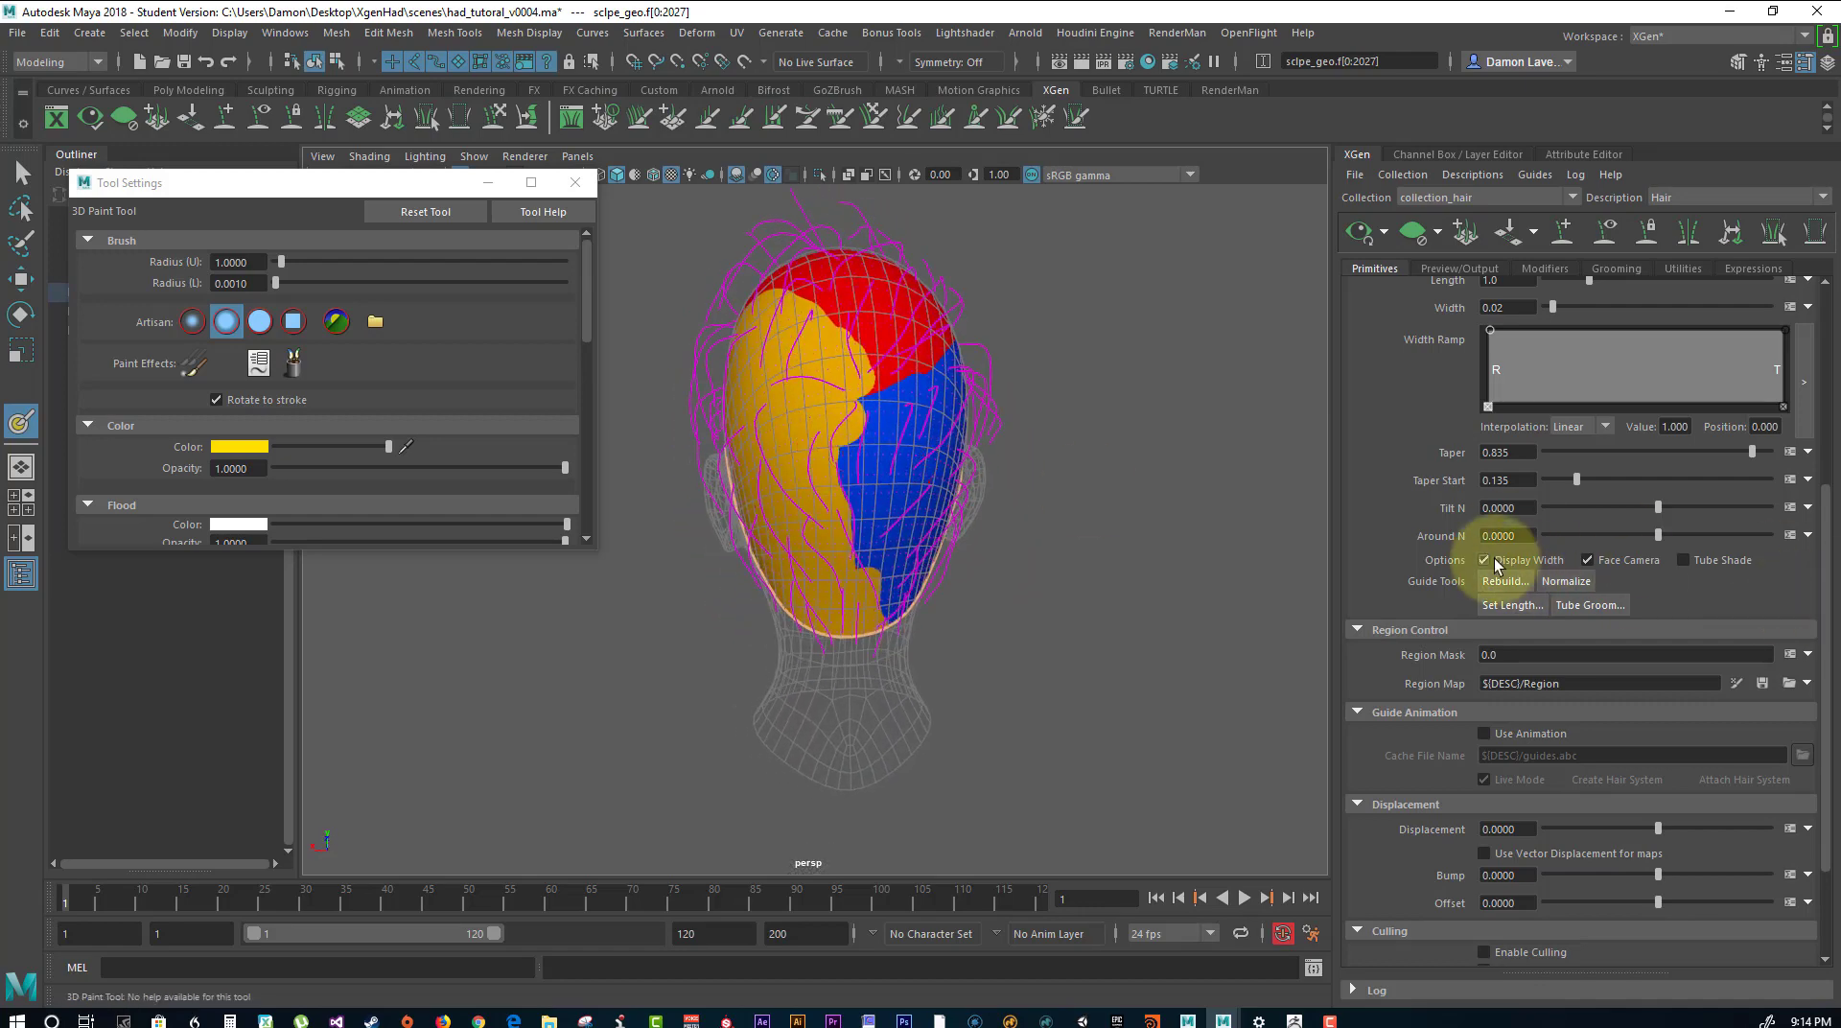
Save the painted region map, leave the 3D Paint Tool for the Select tool and close the tool settings.
left_click(1762, 683)
left_click_drag(1123, 573, 617, 345, "alt")
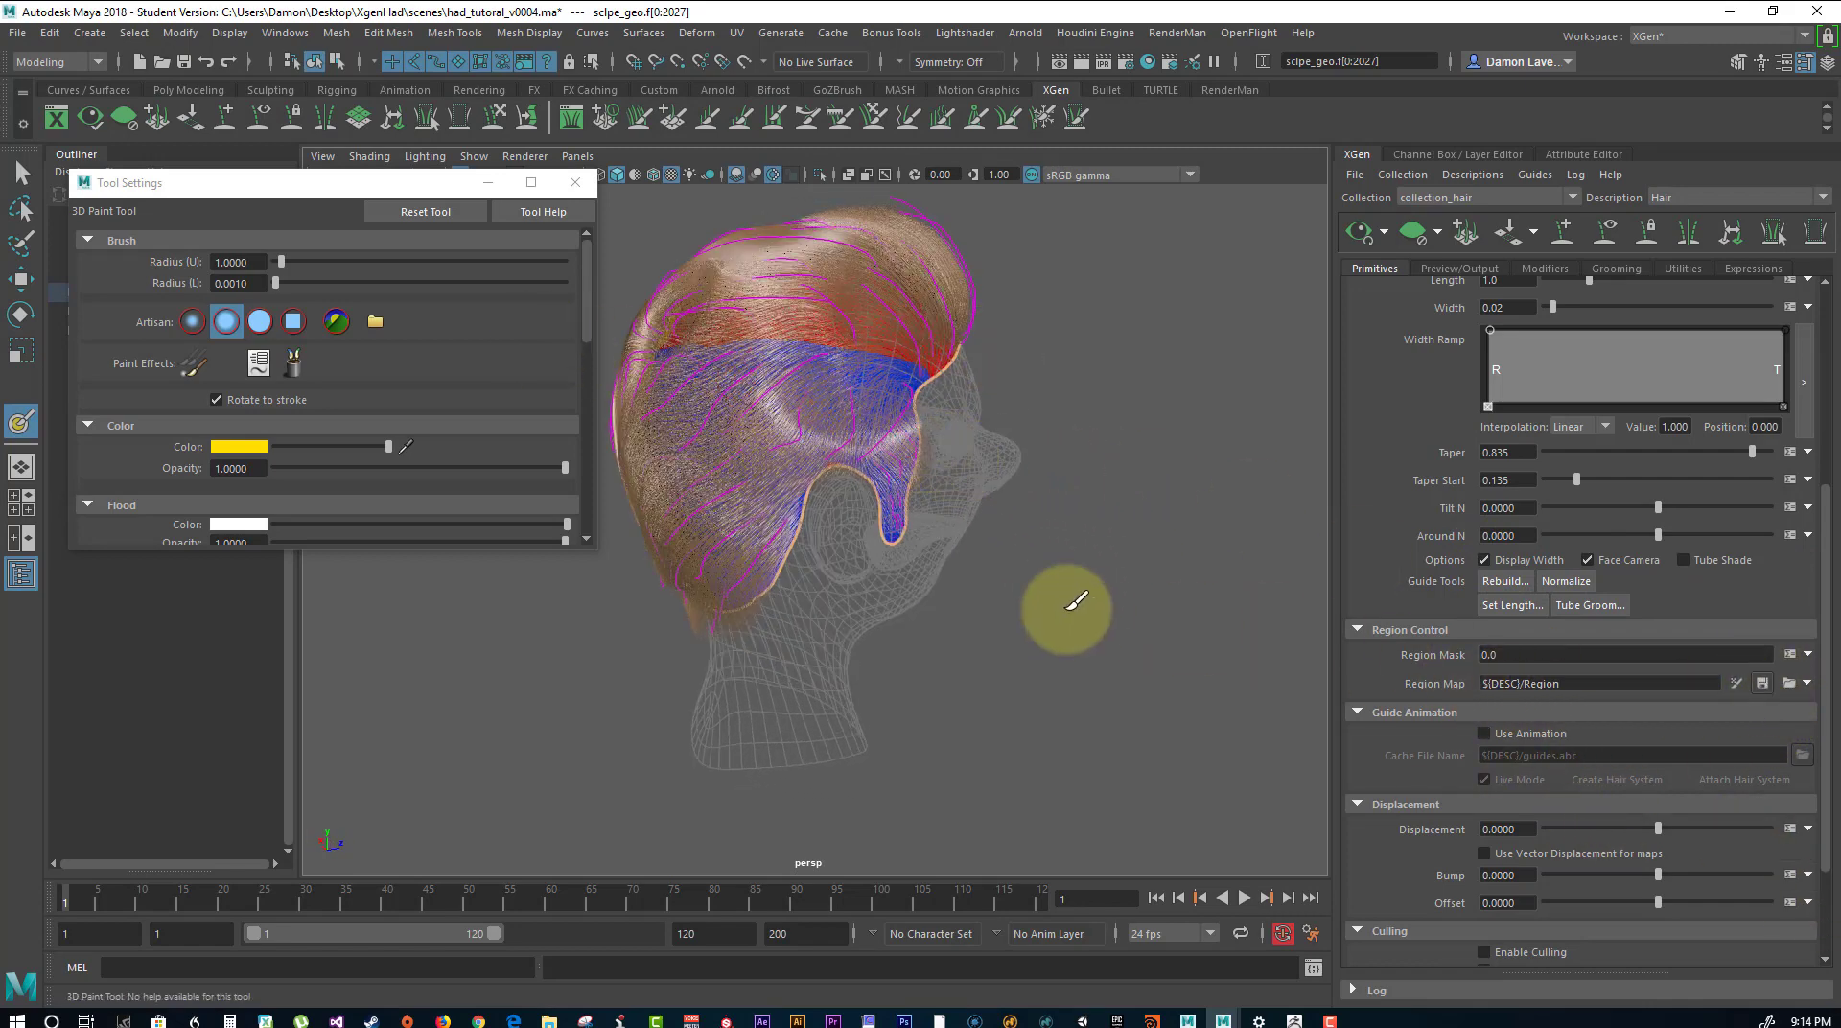
left_click(19, 175)
left_click(721, 241)
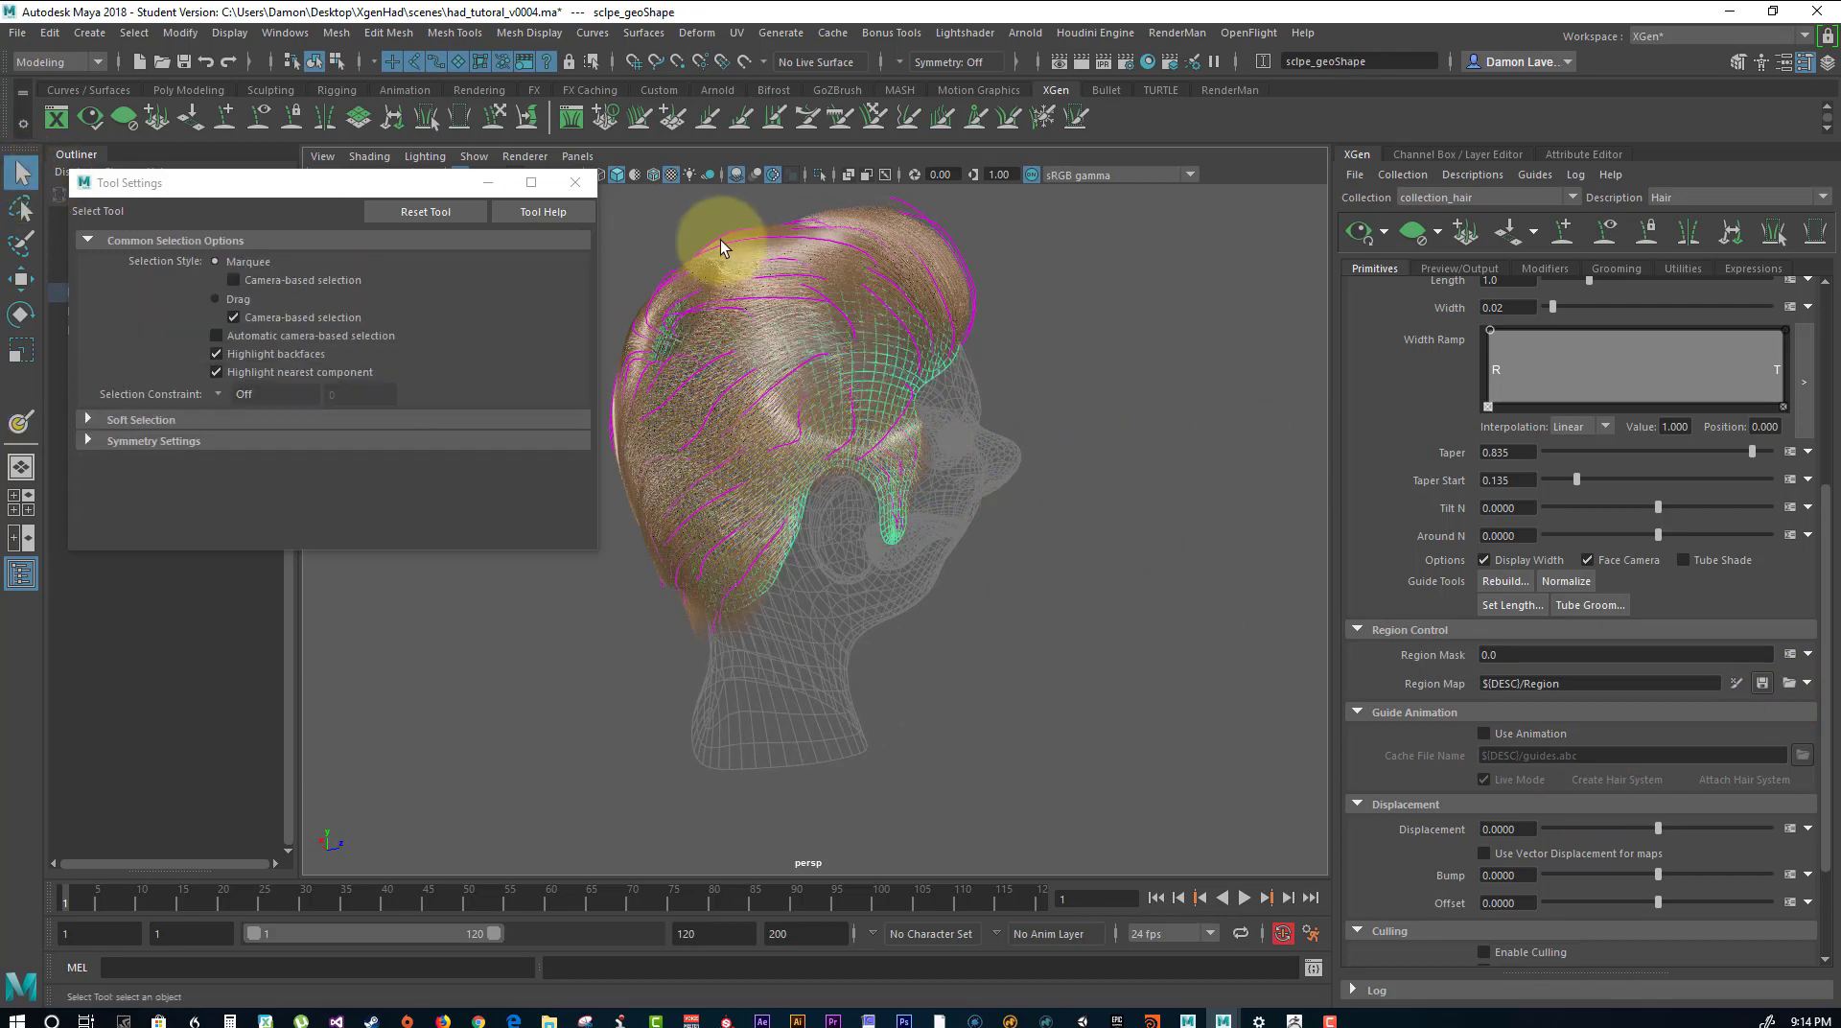
left_click(576, 182)
Examine how the hair flows between the guides over the sides, back, front and crown of the head.
left_click_drag(676, 236, 1024, 428, "alt")
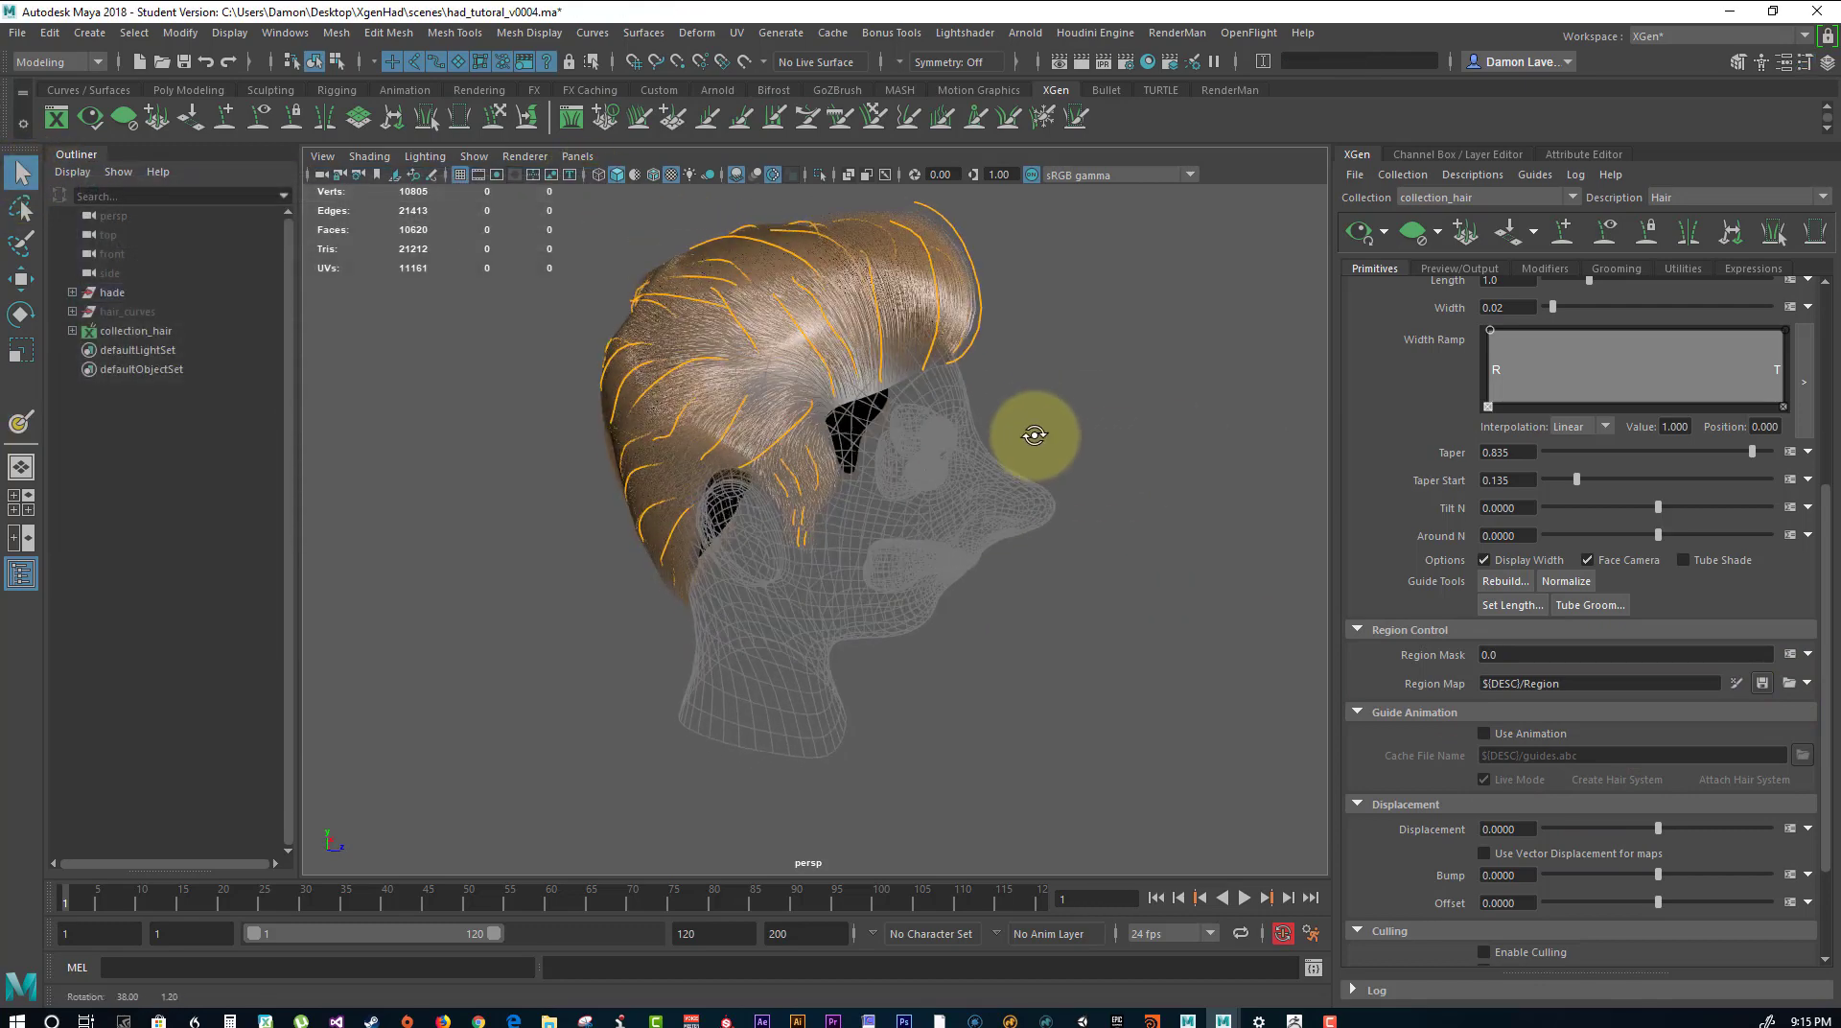
middle_click_drag(882, 418, 988, 428, "alt")
right_click_drag(992, 430, 1161, 532, "alt")
left_click_drag(976, 424, 903, 335, "alt")
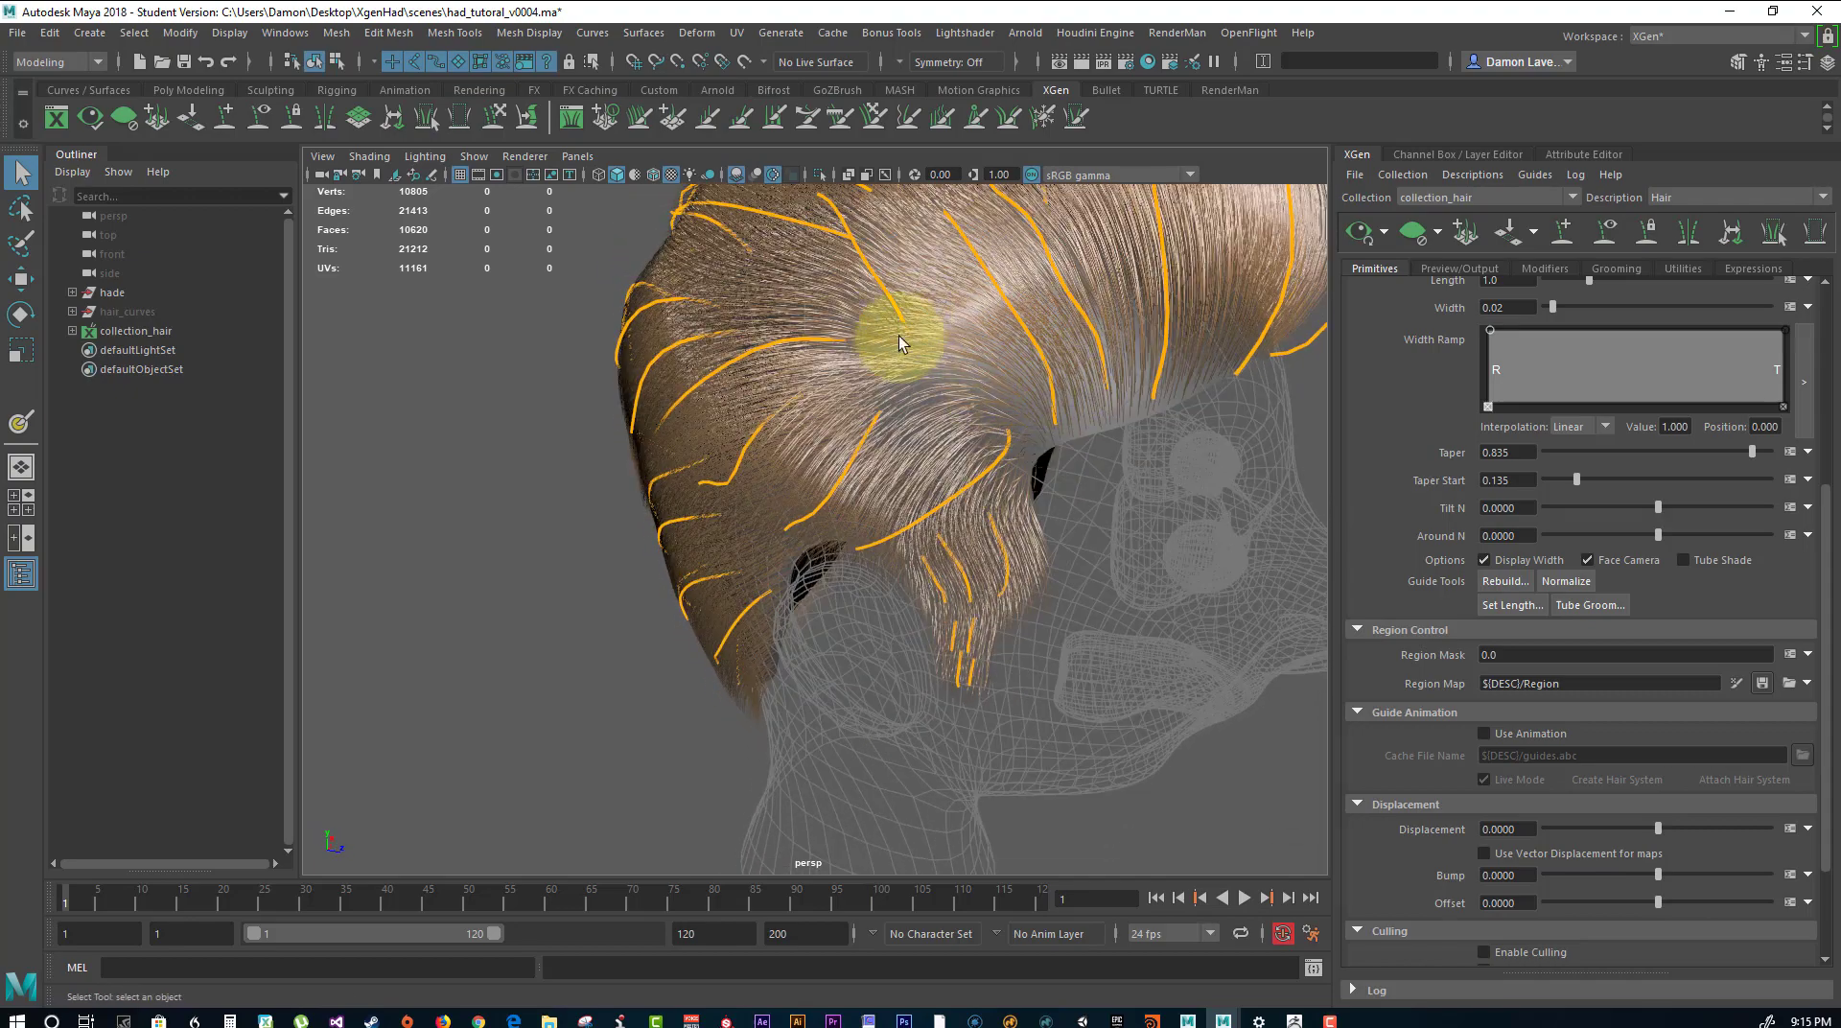
left_click_drag(1014, 413, 1192, 338, "alt")
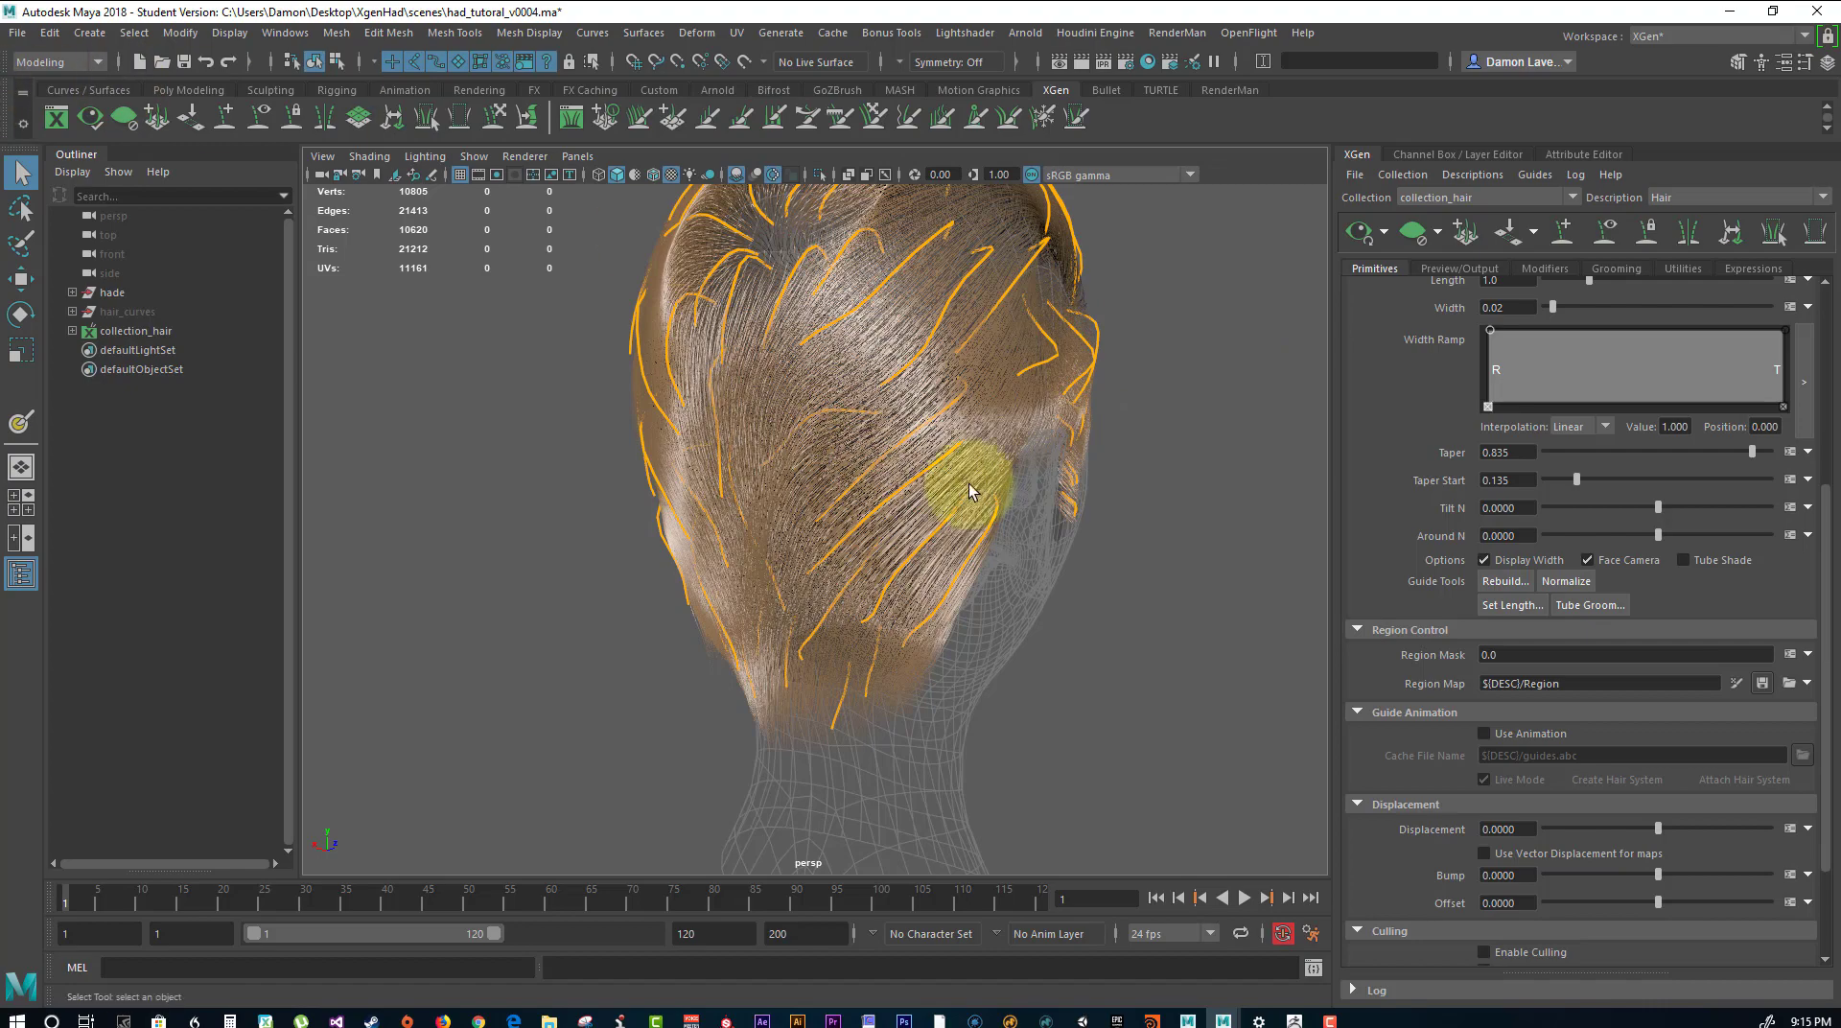
left_click_drag(562, 457, 852, 410, "alt")
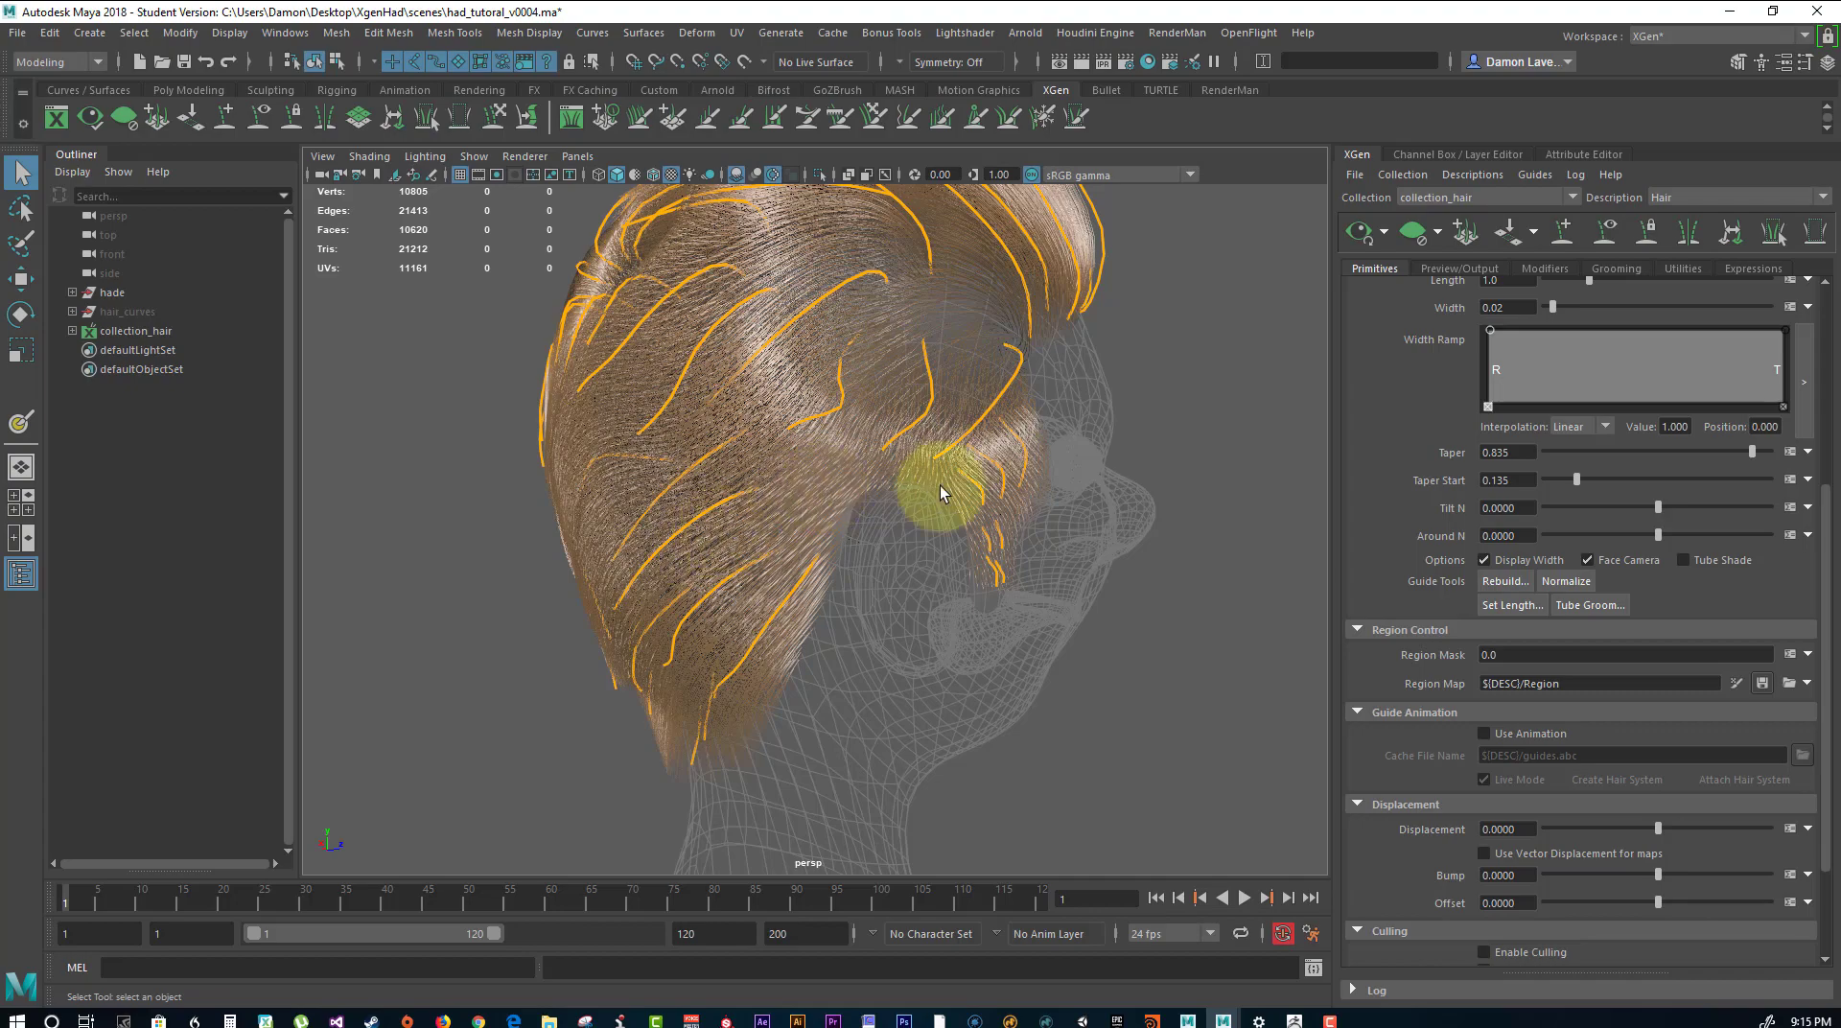
left_click_drag(1068, 451, 681, 560, "alt")
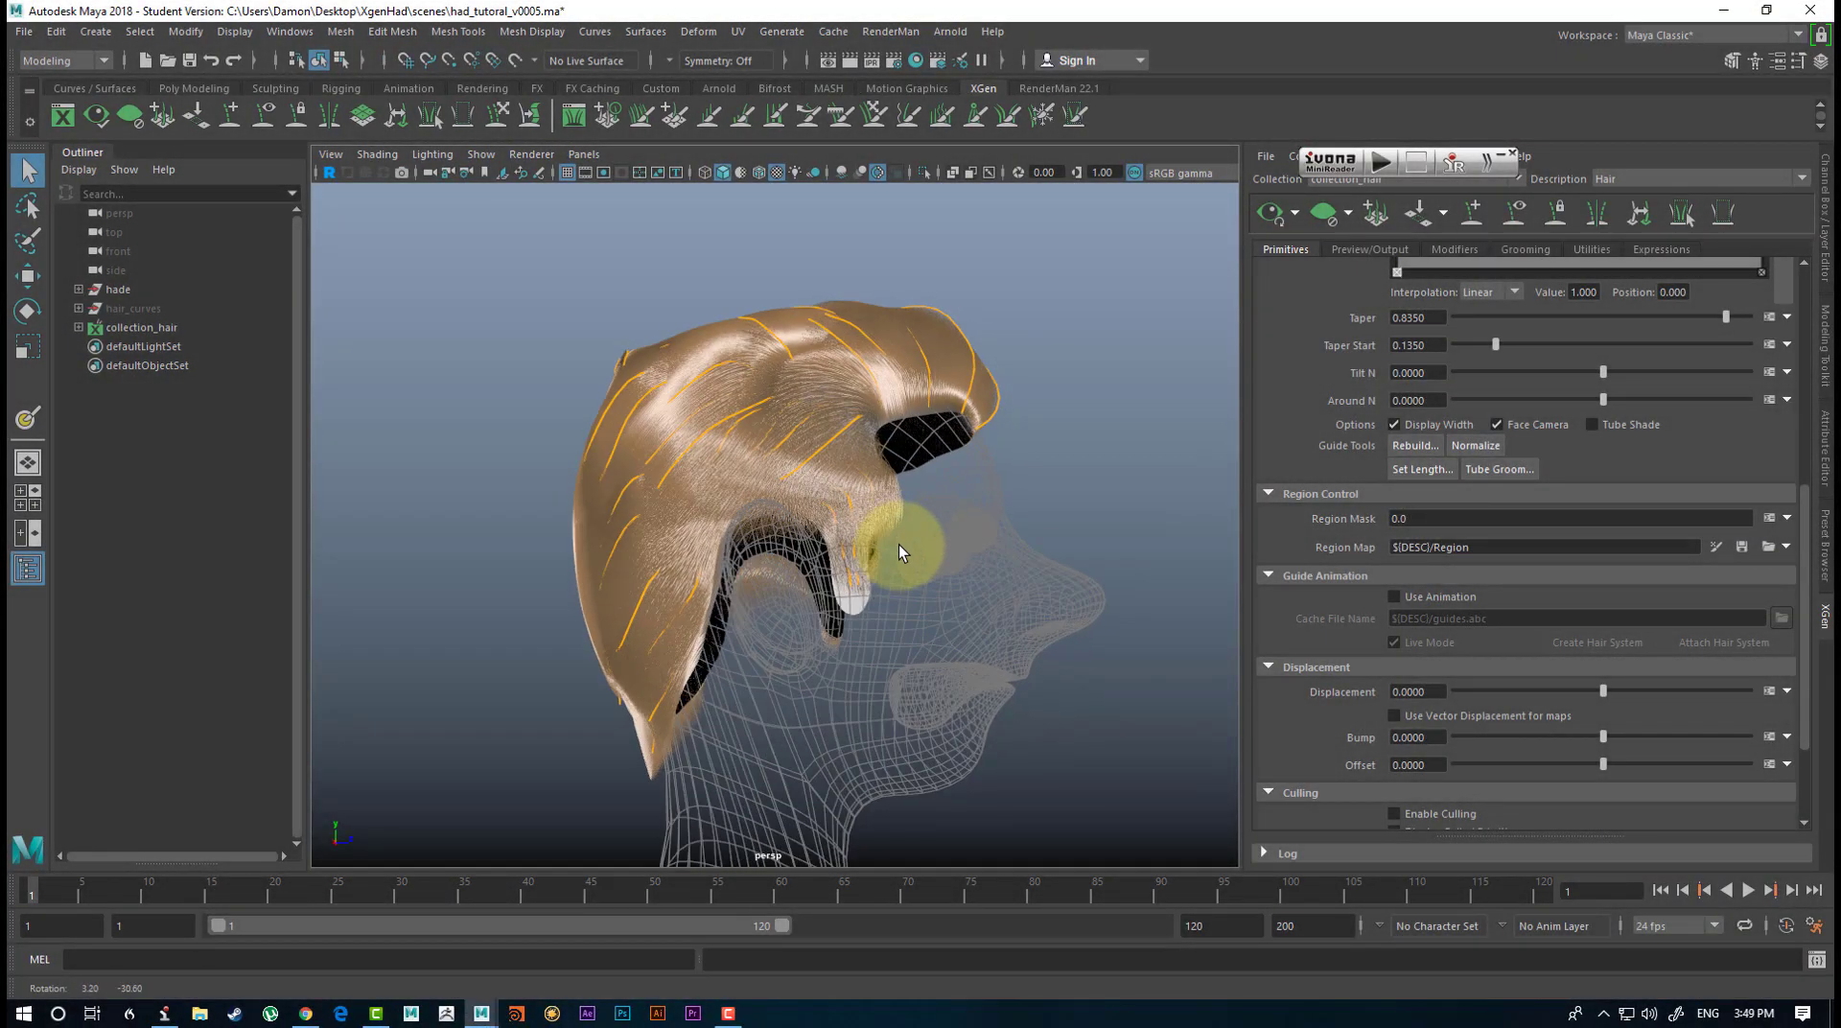
left_click_drag(899, 544, 868, 574, "alt")
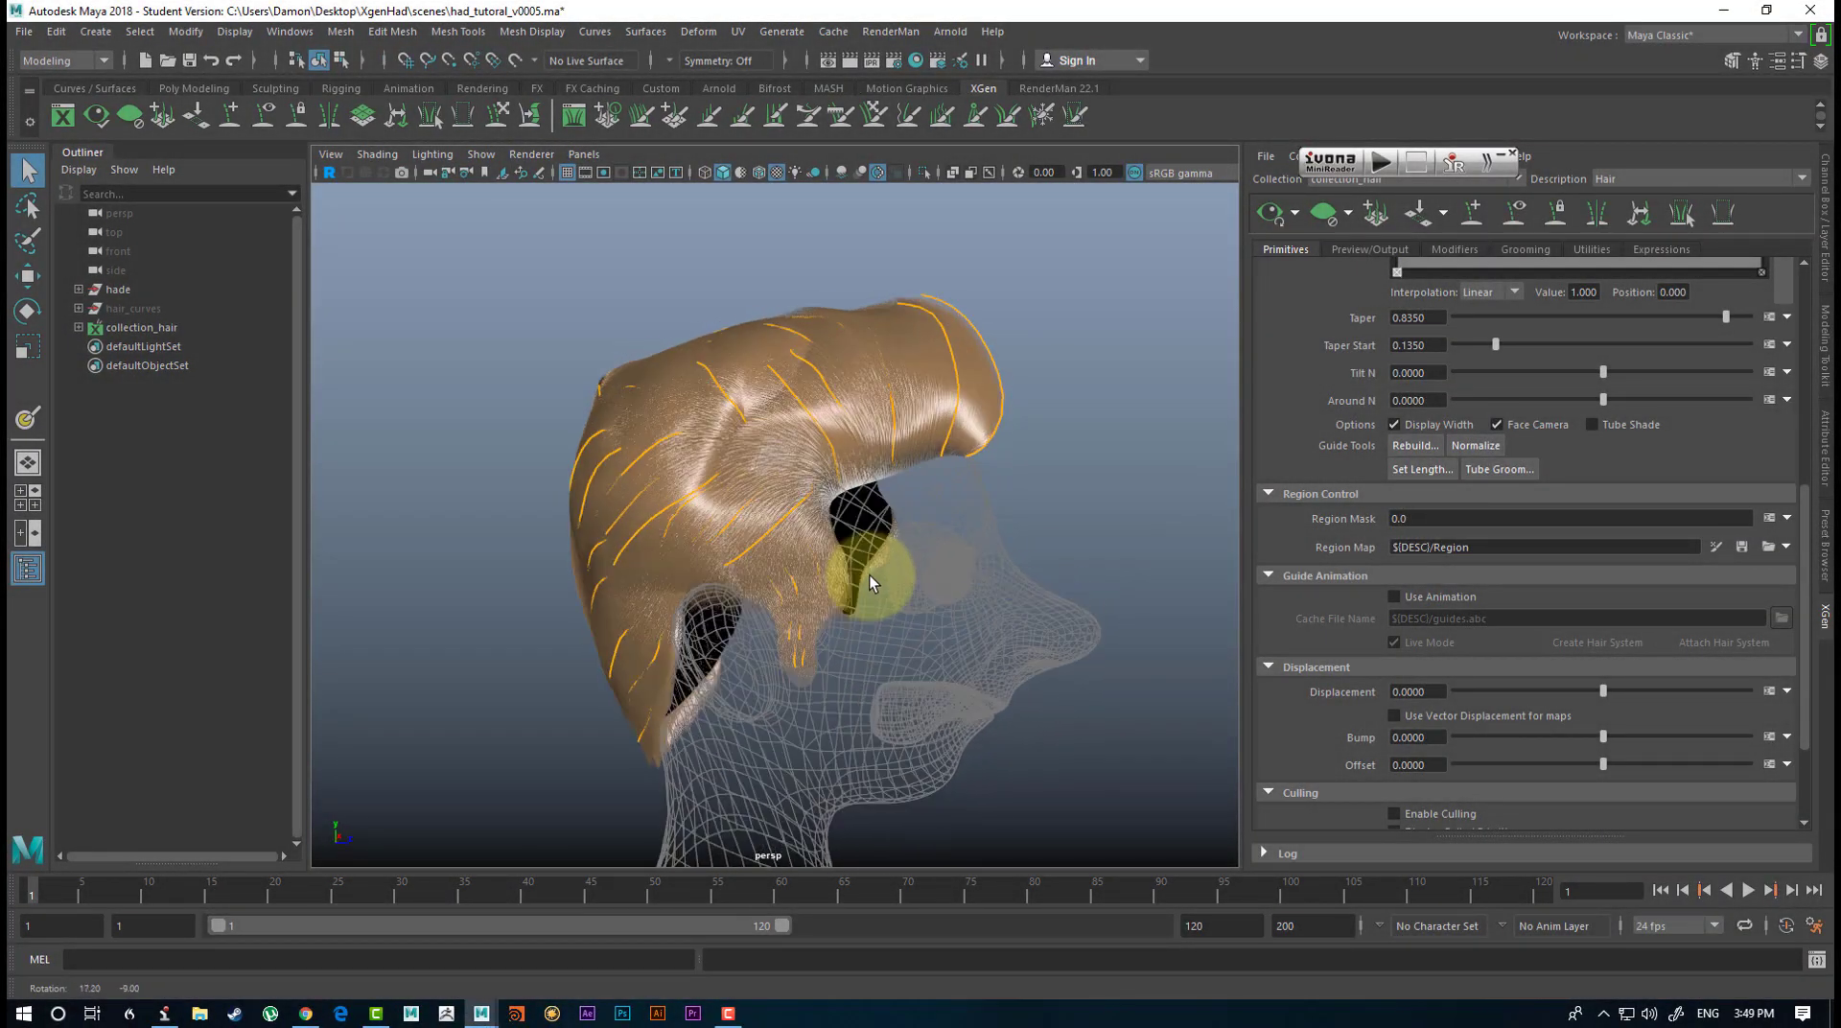
right_click_drag(929, 444, 1000, 473, "alt")
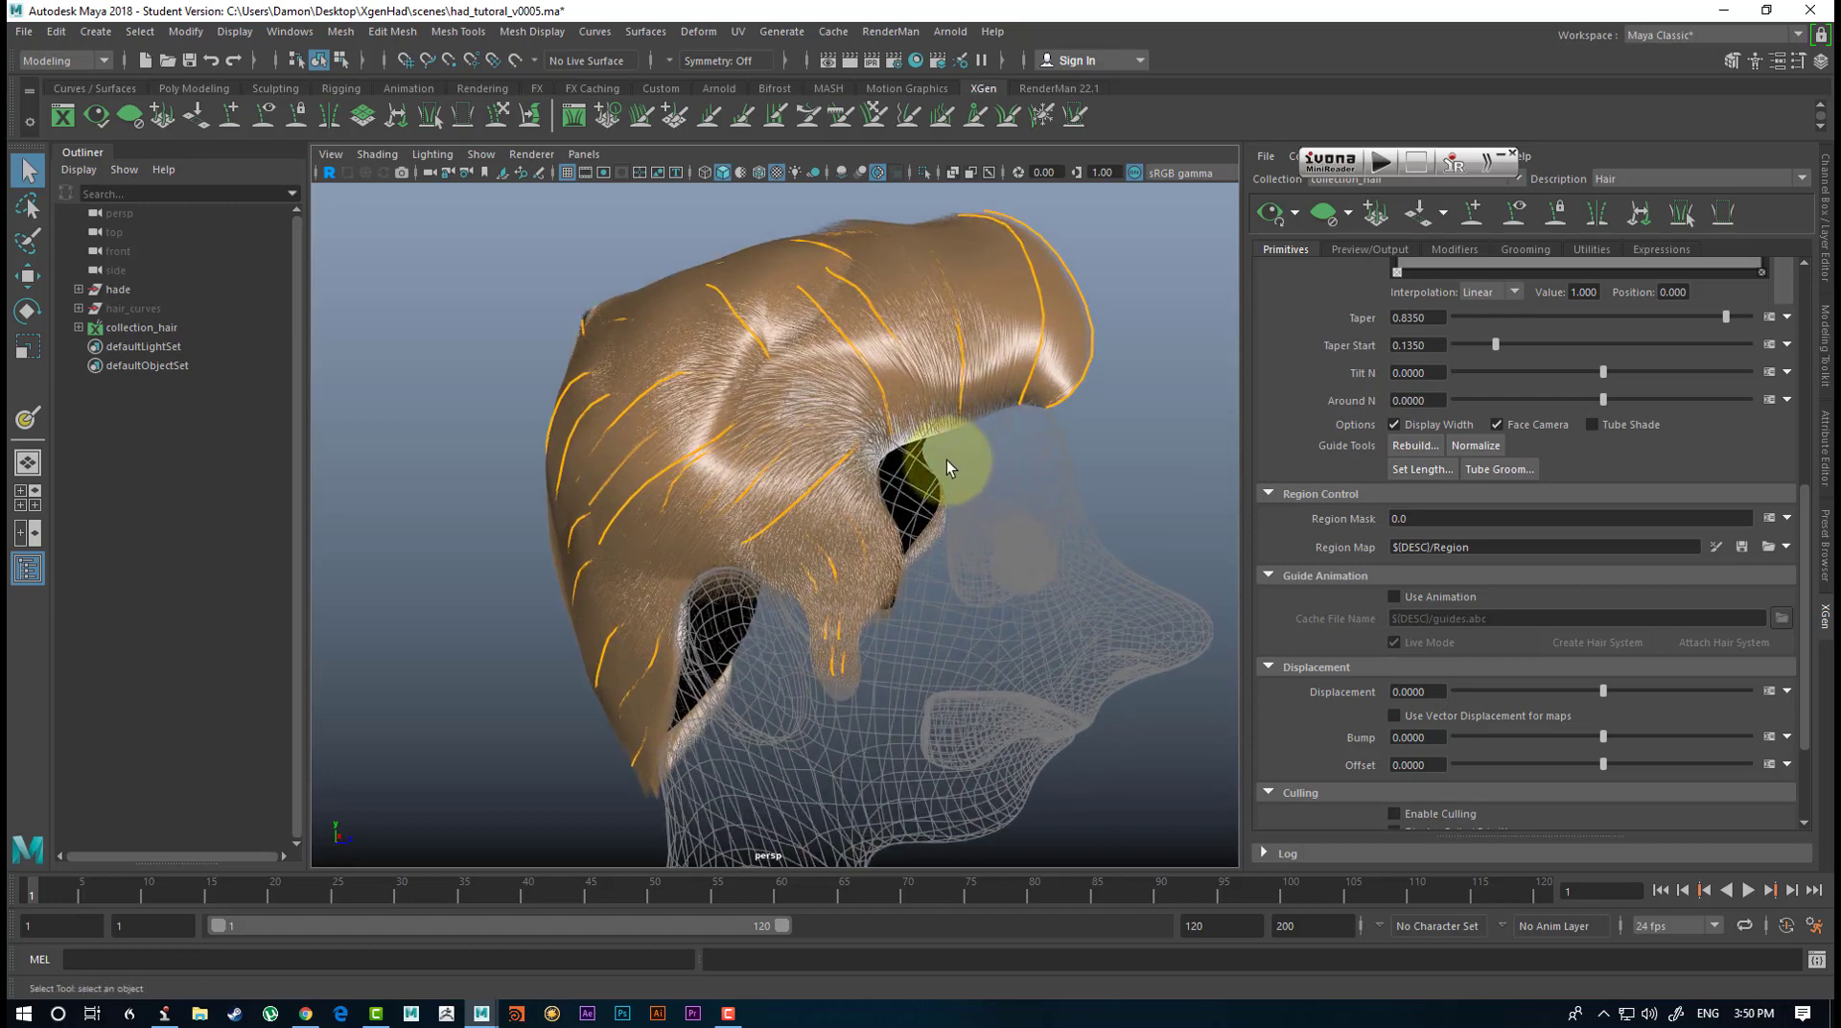
left_click_drag(946, 462, 934, 507, "alt")
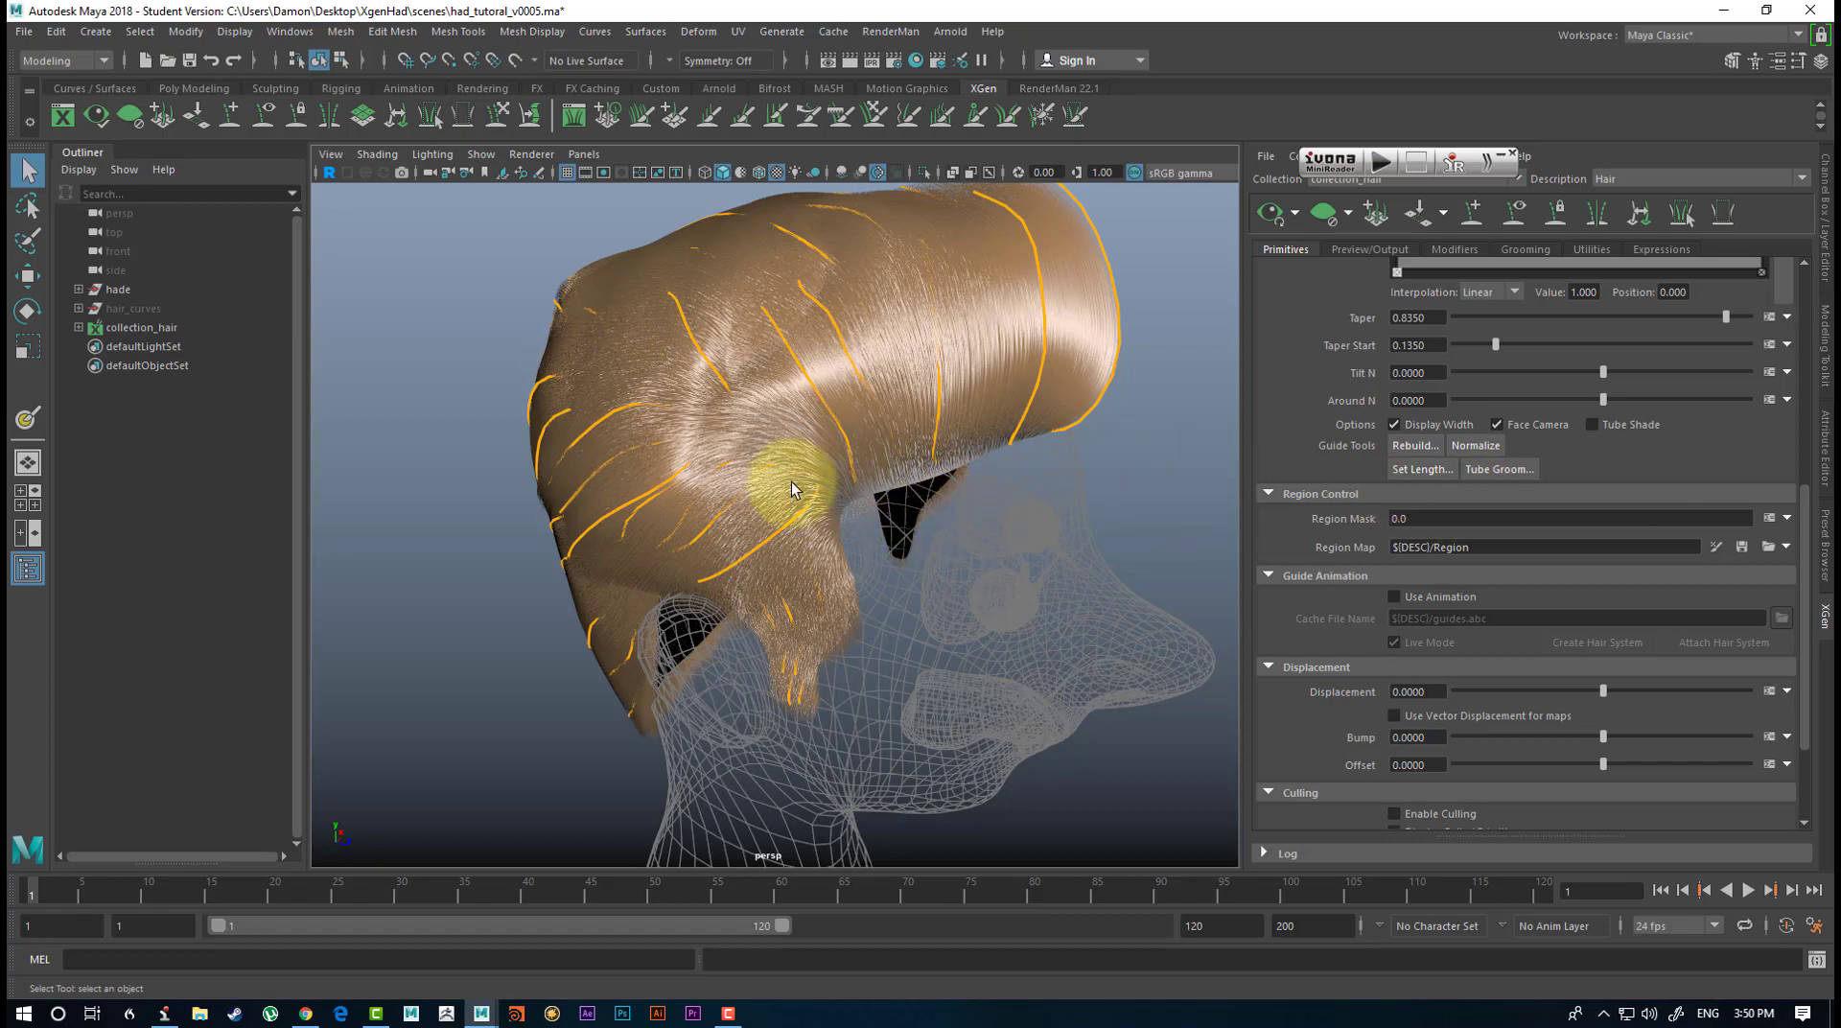
left_click_drag(812, 501, 668, 564, "alt")
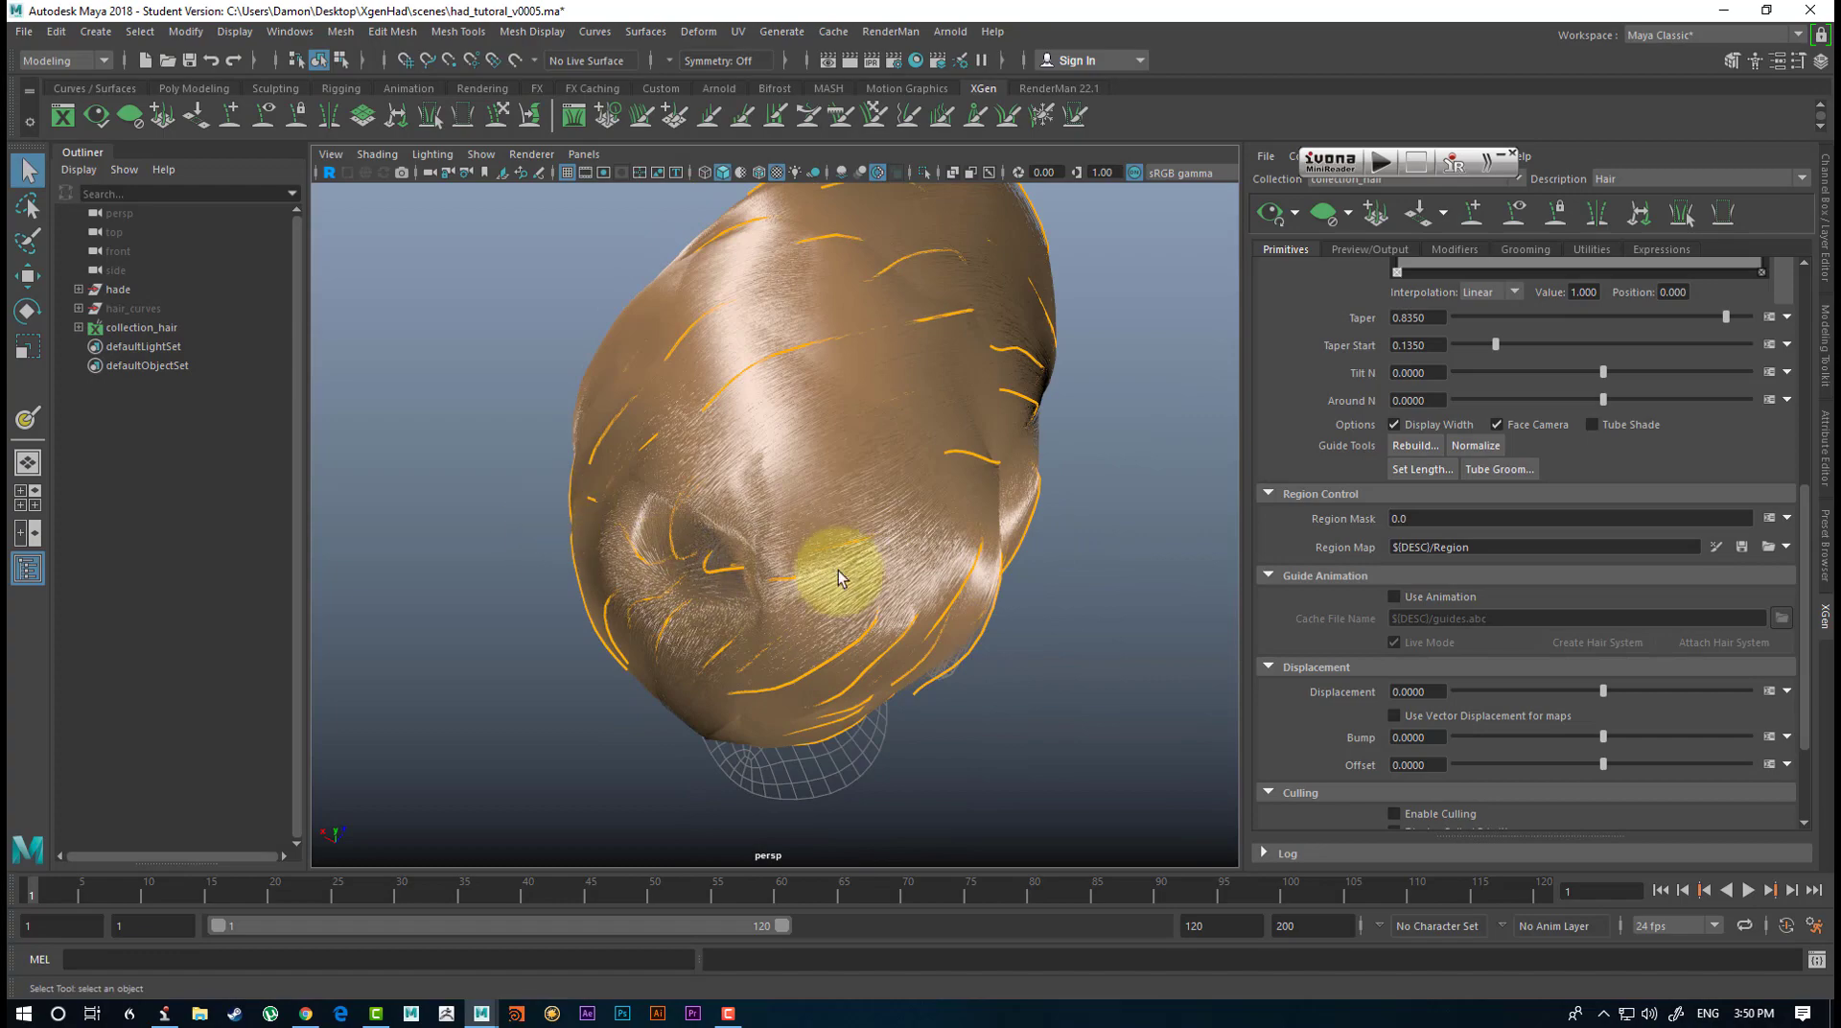
left_click_drag(838, 570, 993, 483, "alt")
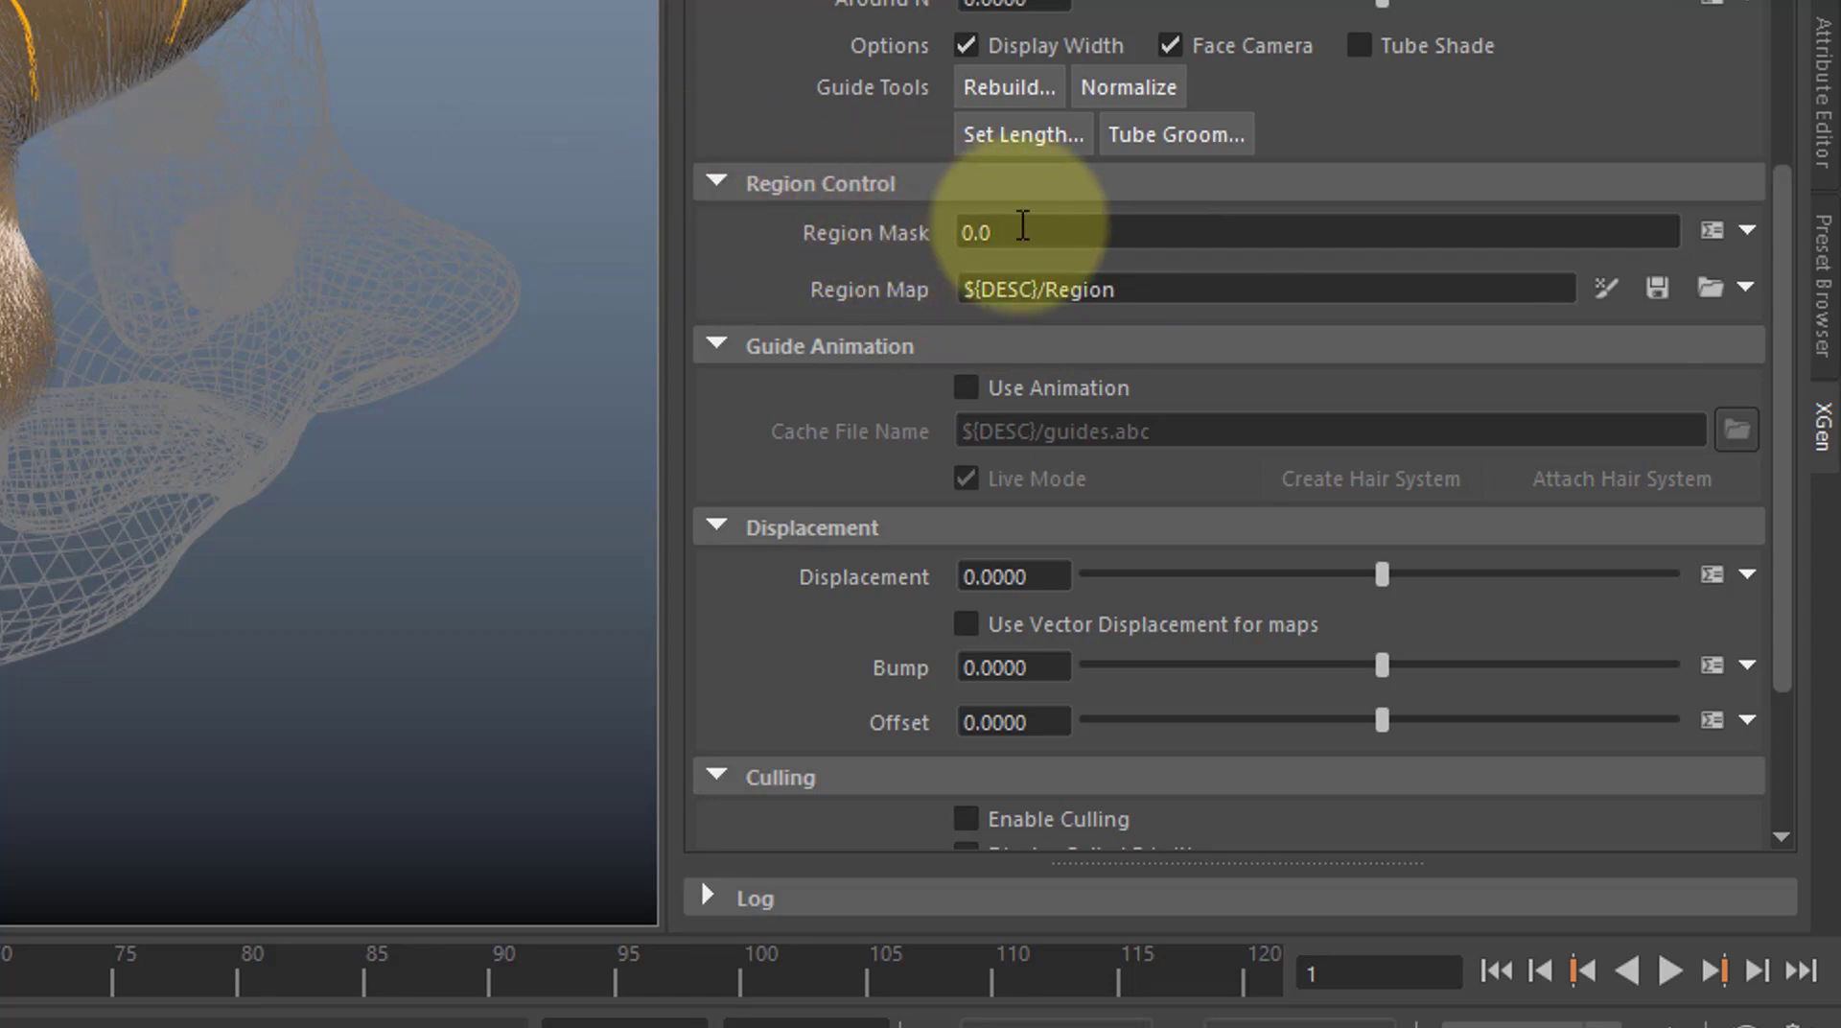
Set the Region Mask to 1 and inspect the separation between the painted regions around the head.
left_click(992, 232)
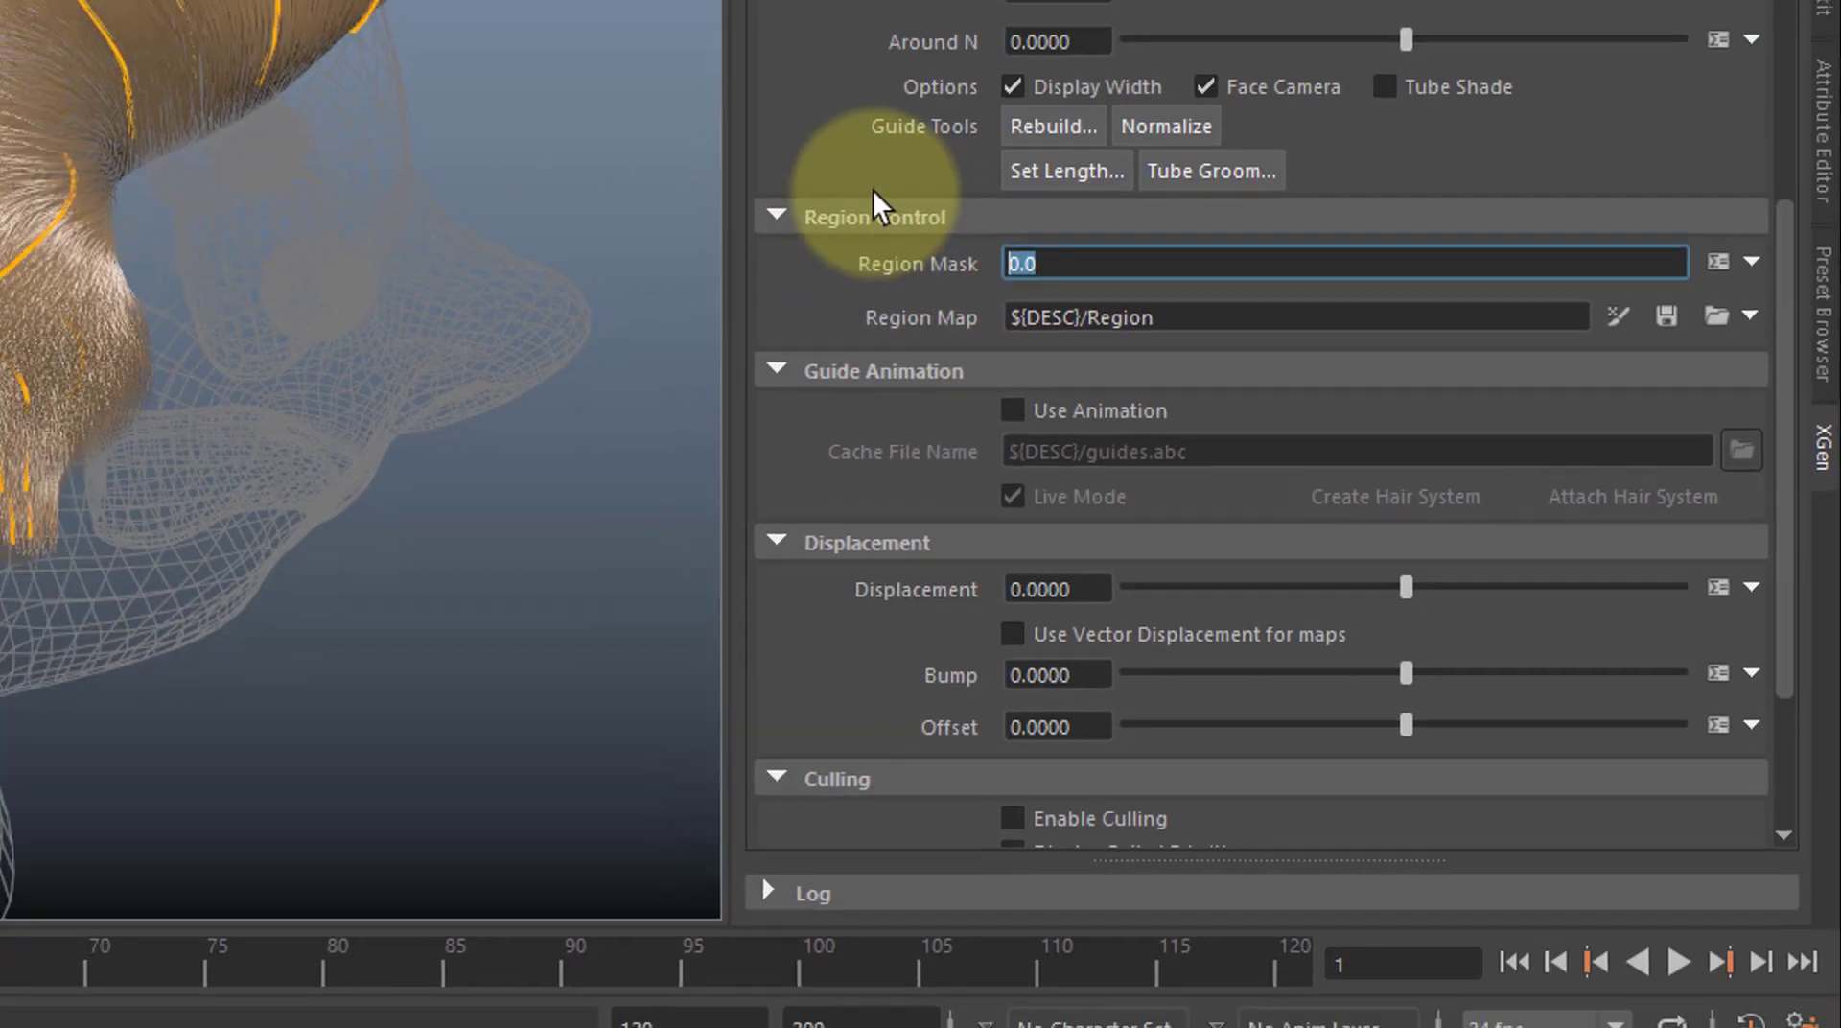
type("1")
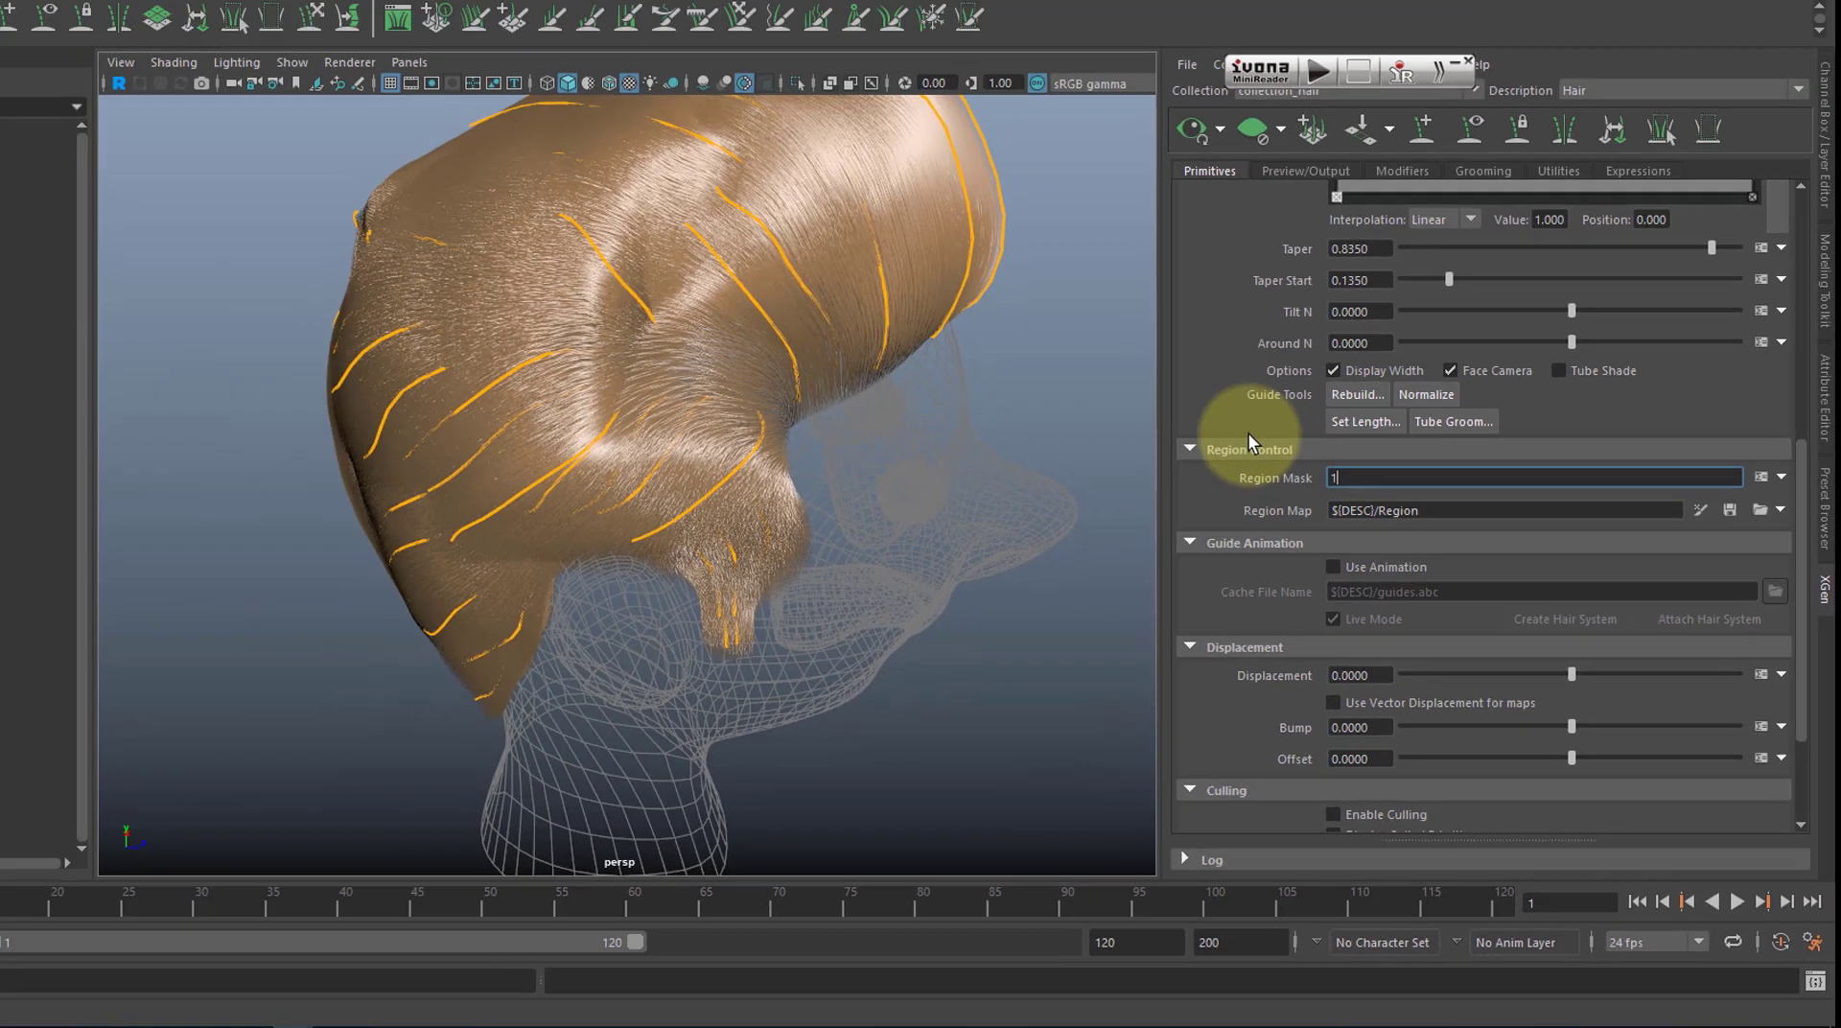
key("Return")
left_click_drag(781, 431, 974, 477, "alt")
right_click_drag(974, 477, 916, 453, "alt")
left_click_drag(916, 453, 802, 453, "alt")
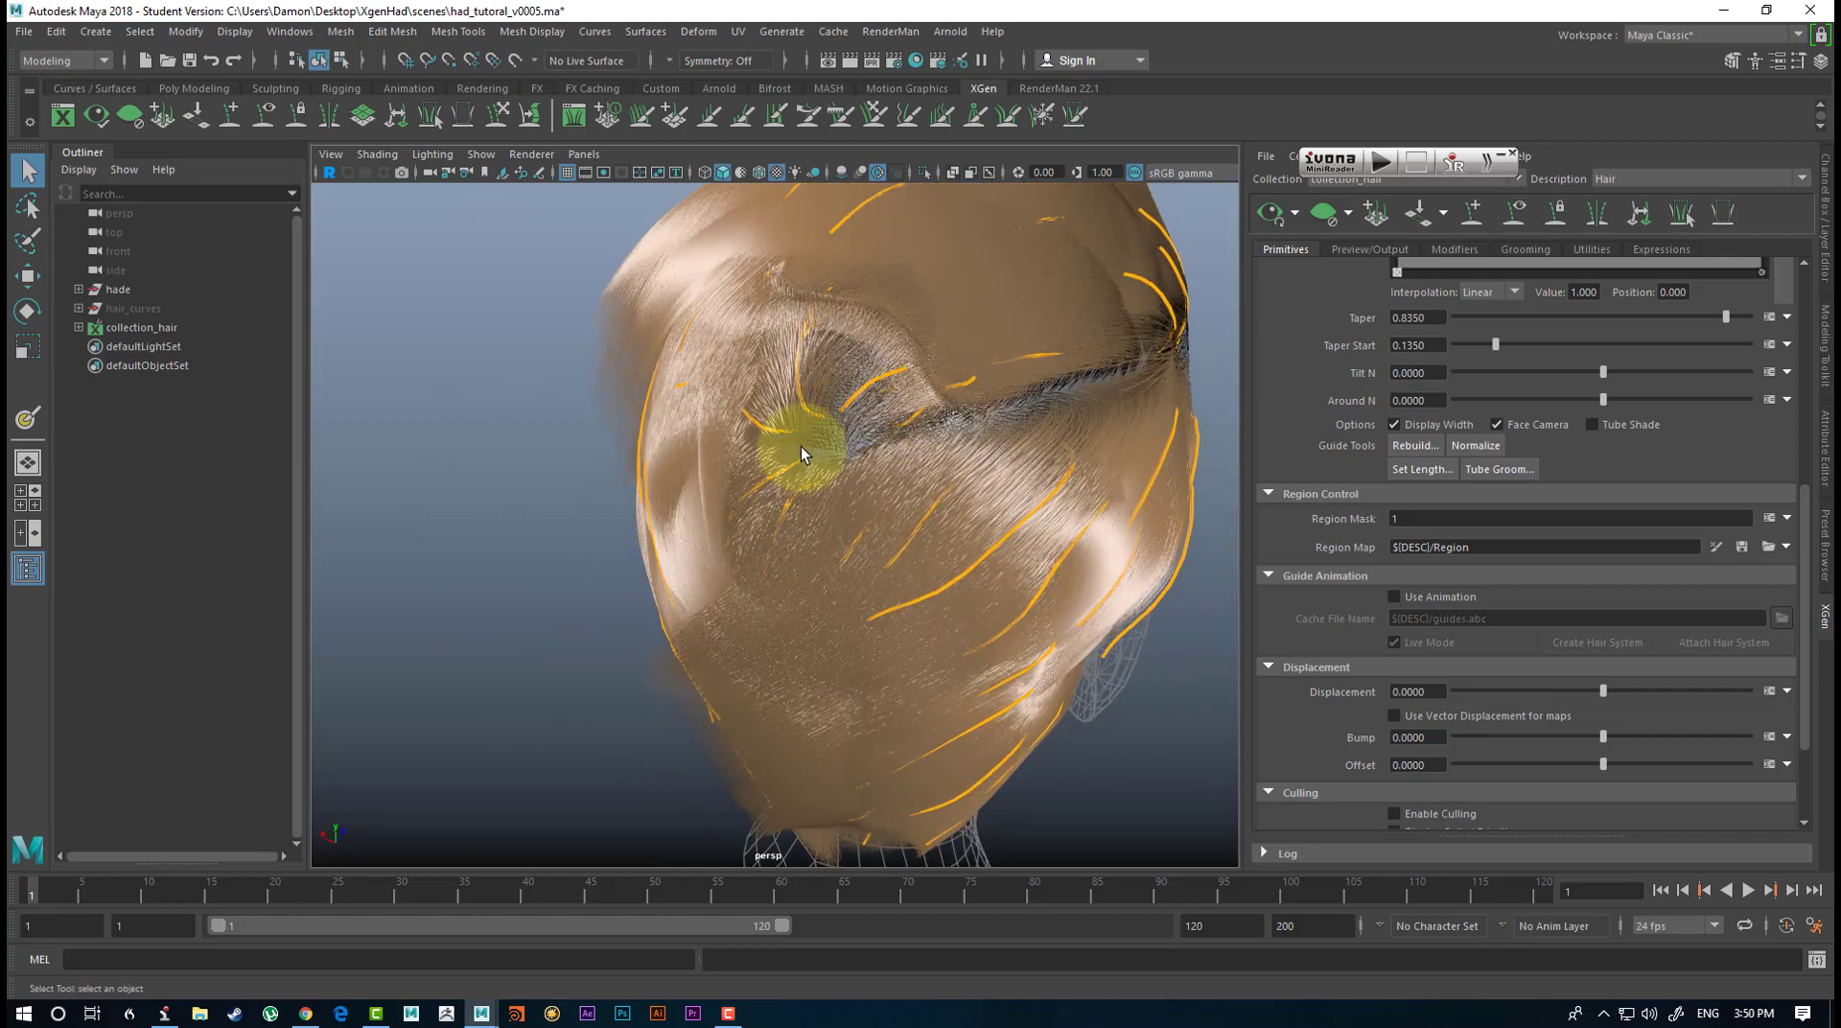
Try a Region Mask of 0.5 and check the hair blending at the back of the head.
left_click(1429, 518)
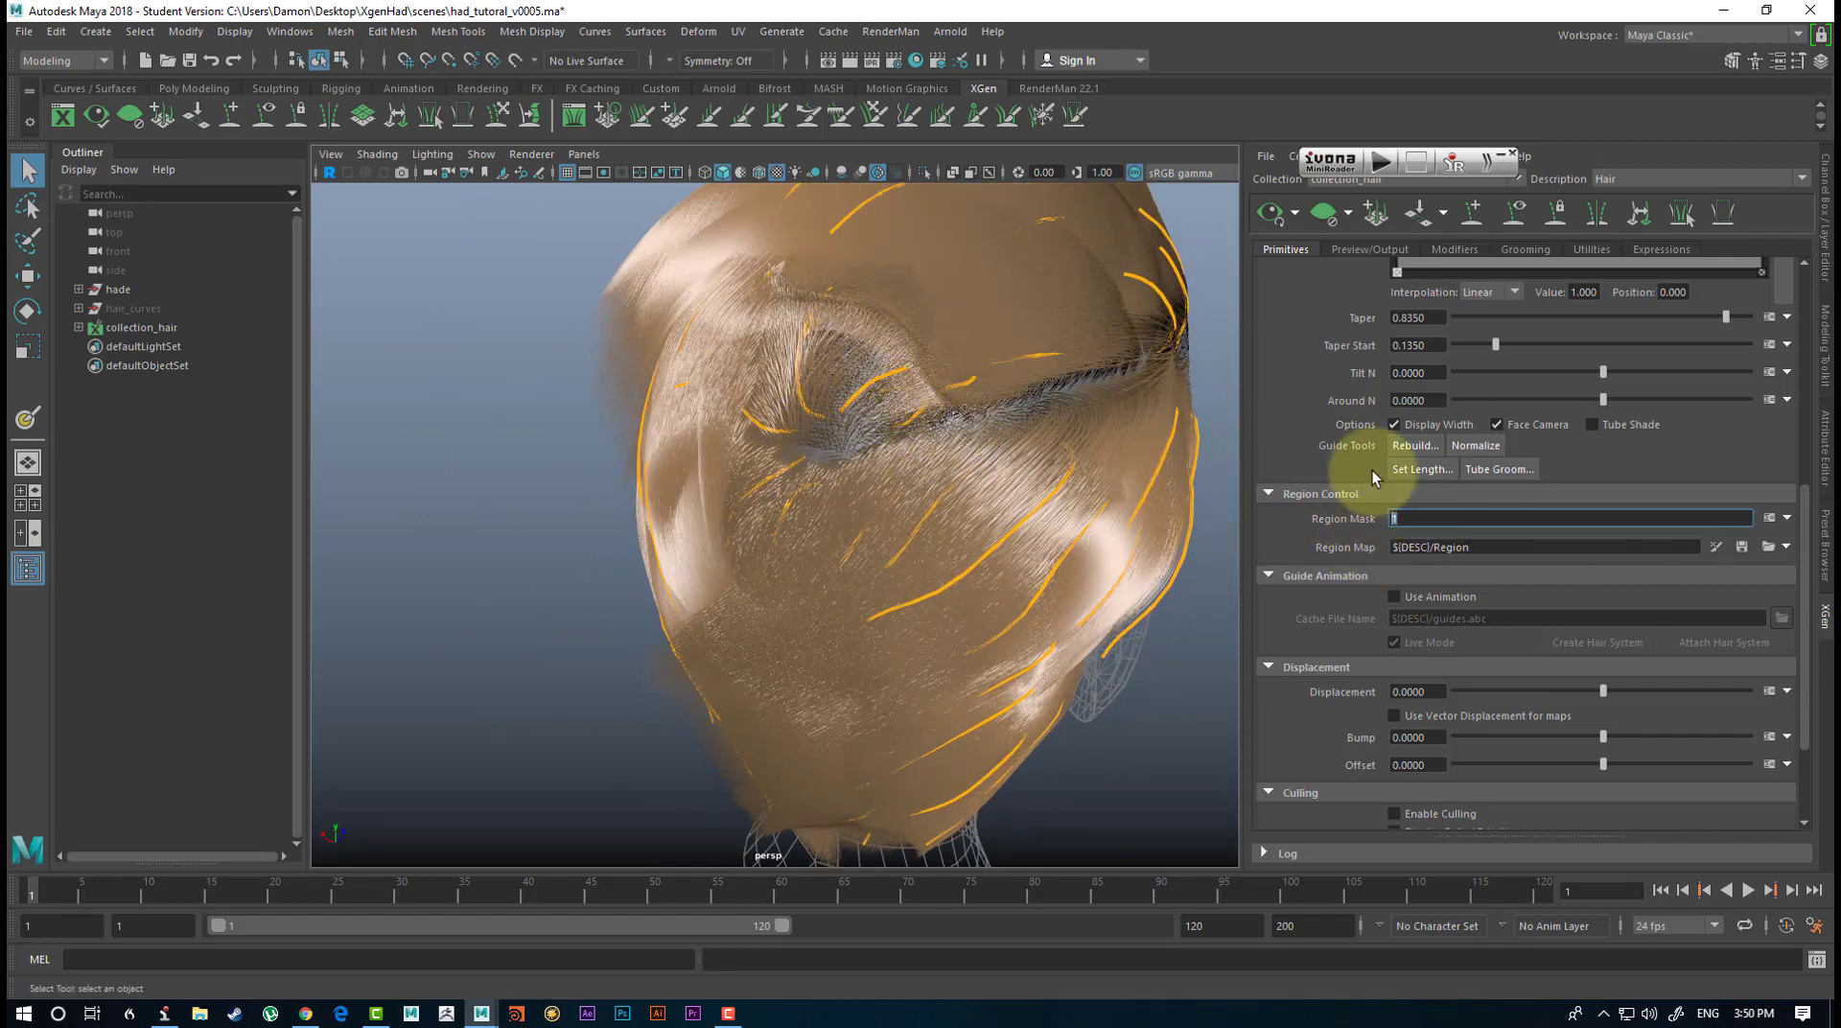
type("0.5")
key("Return")
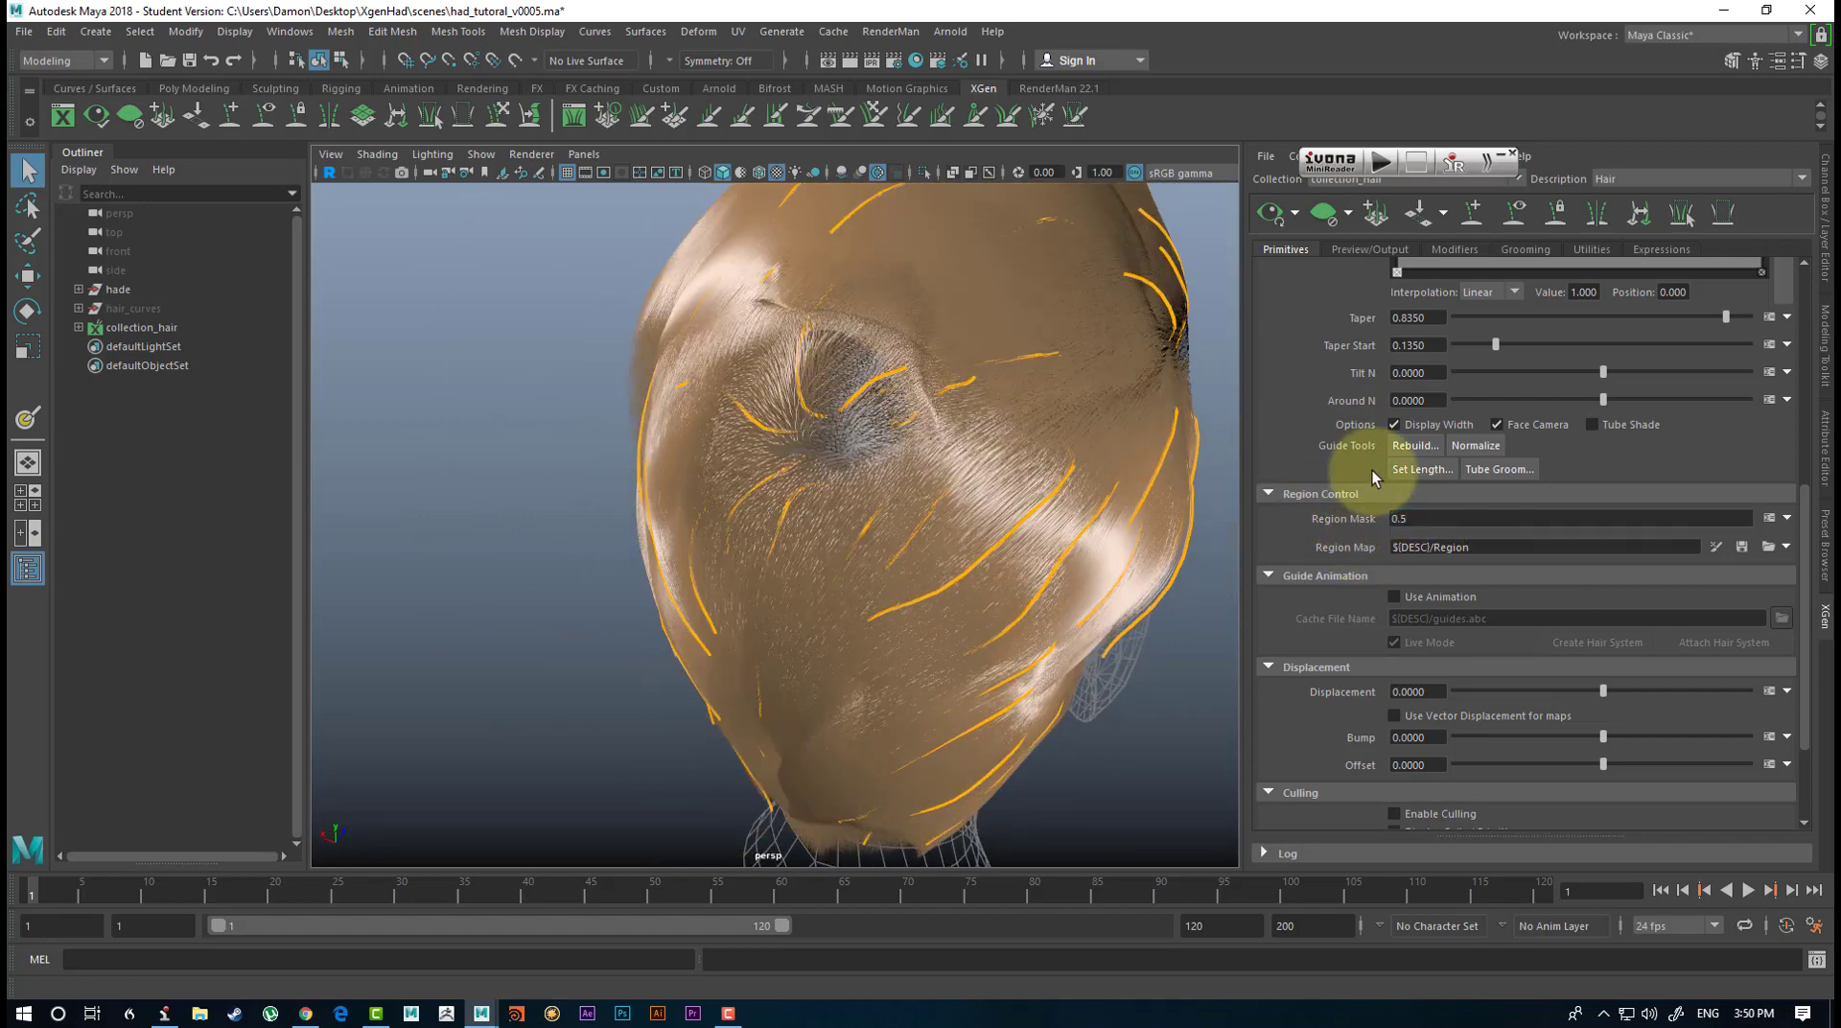
left_click_drag(1068, 460, 1125, 429, "alt")
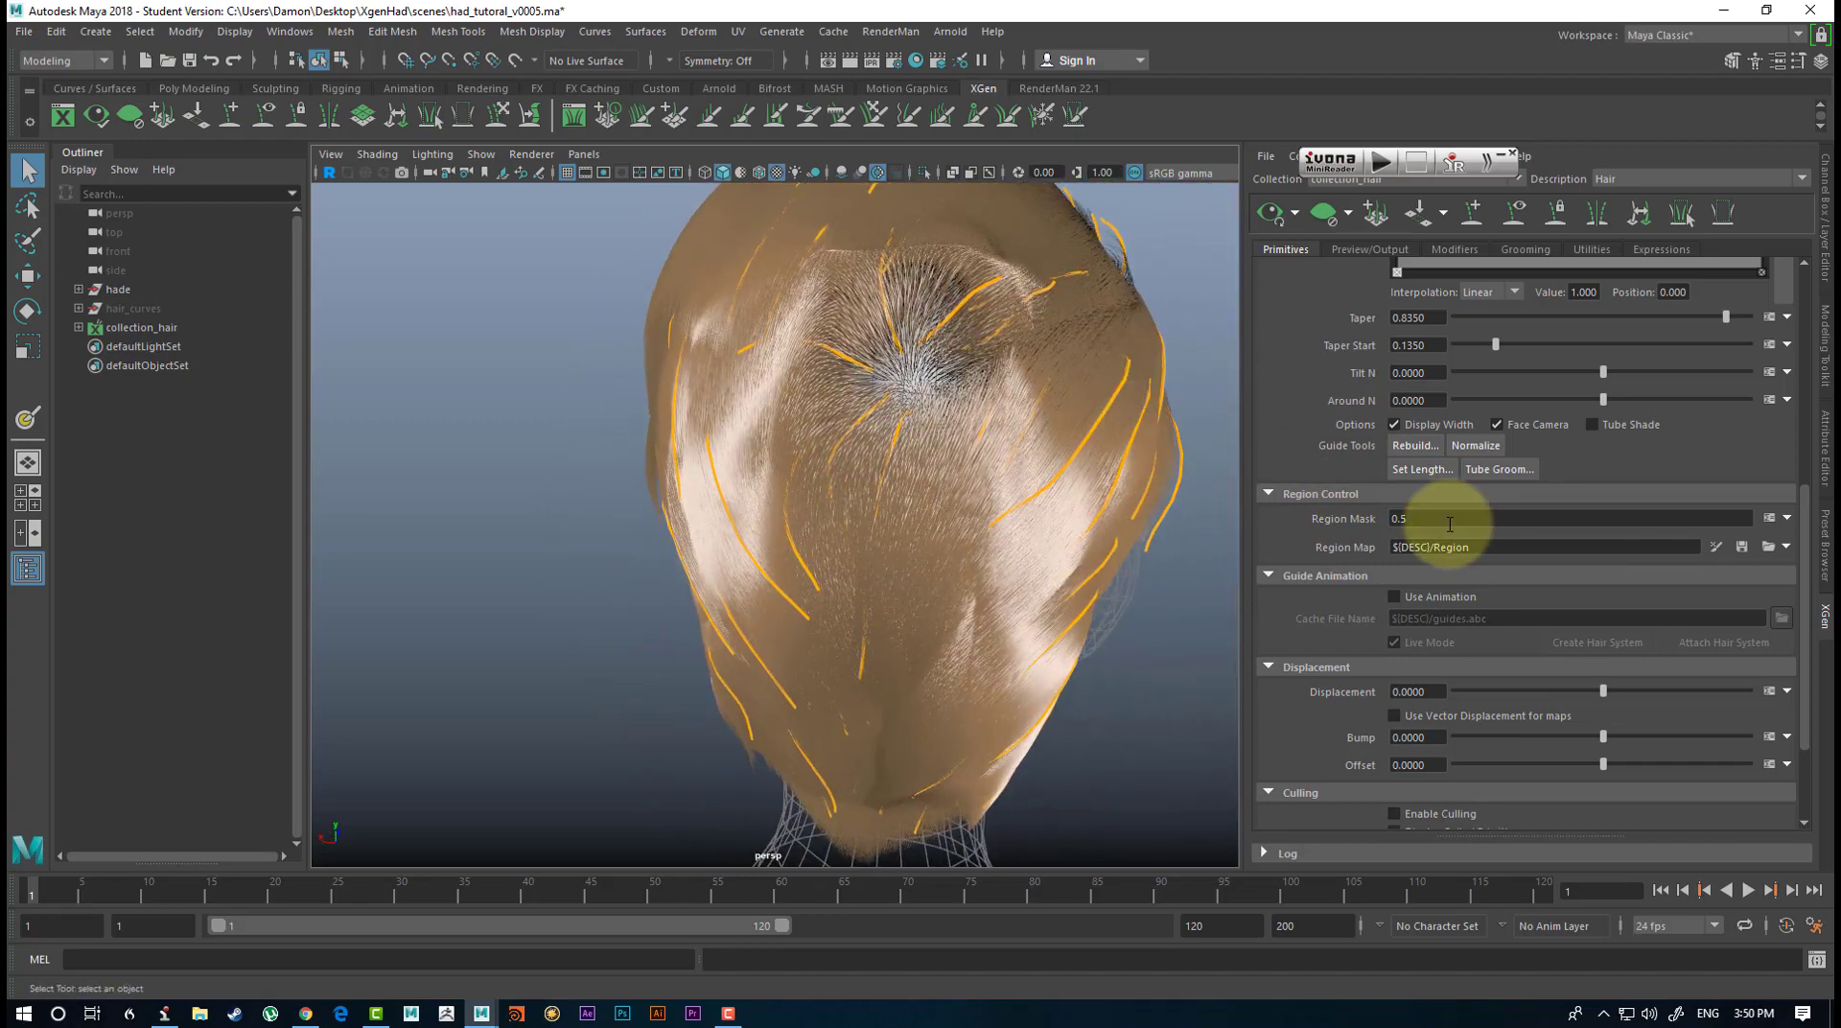
Return the Region Mask to 1 for full separation between the painted hair regions.
left_click_drag(1430, 520, 1315, 522)
type("1")
key("Return")
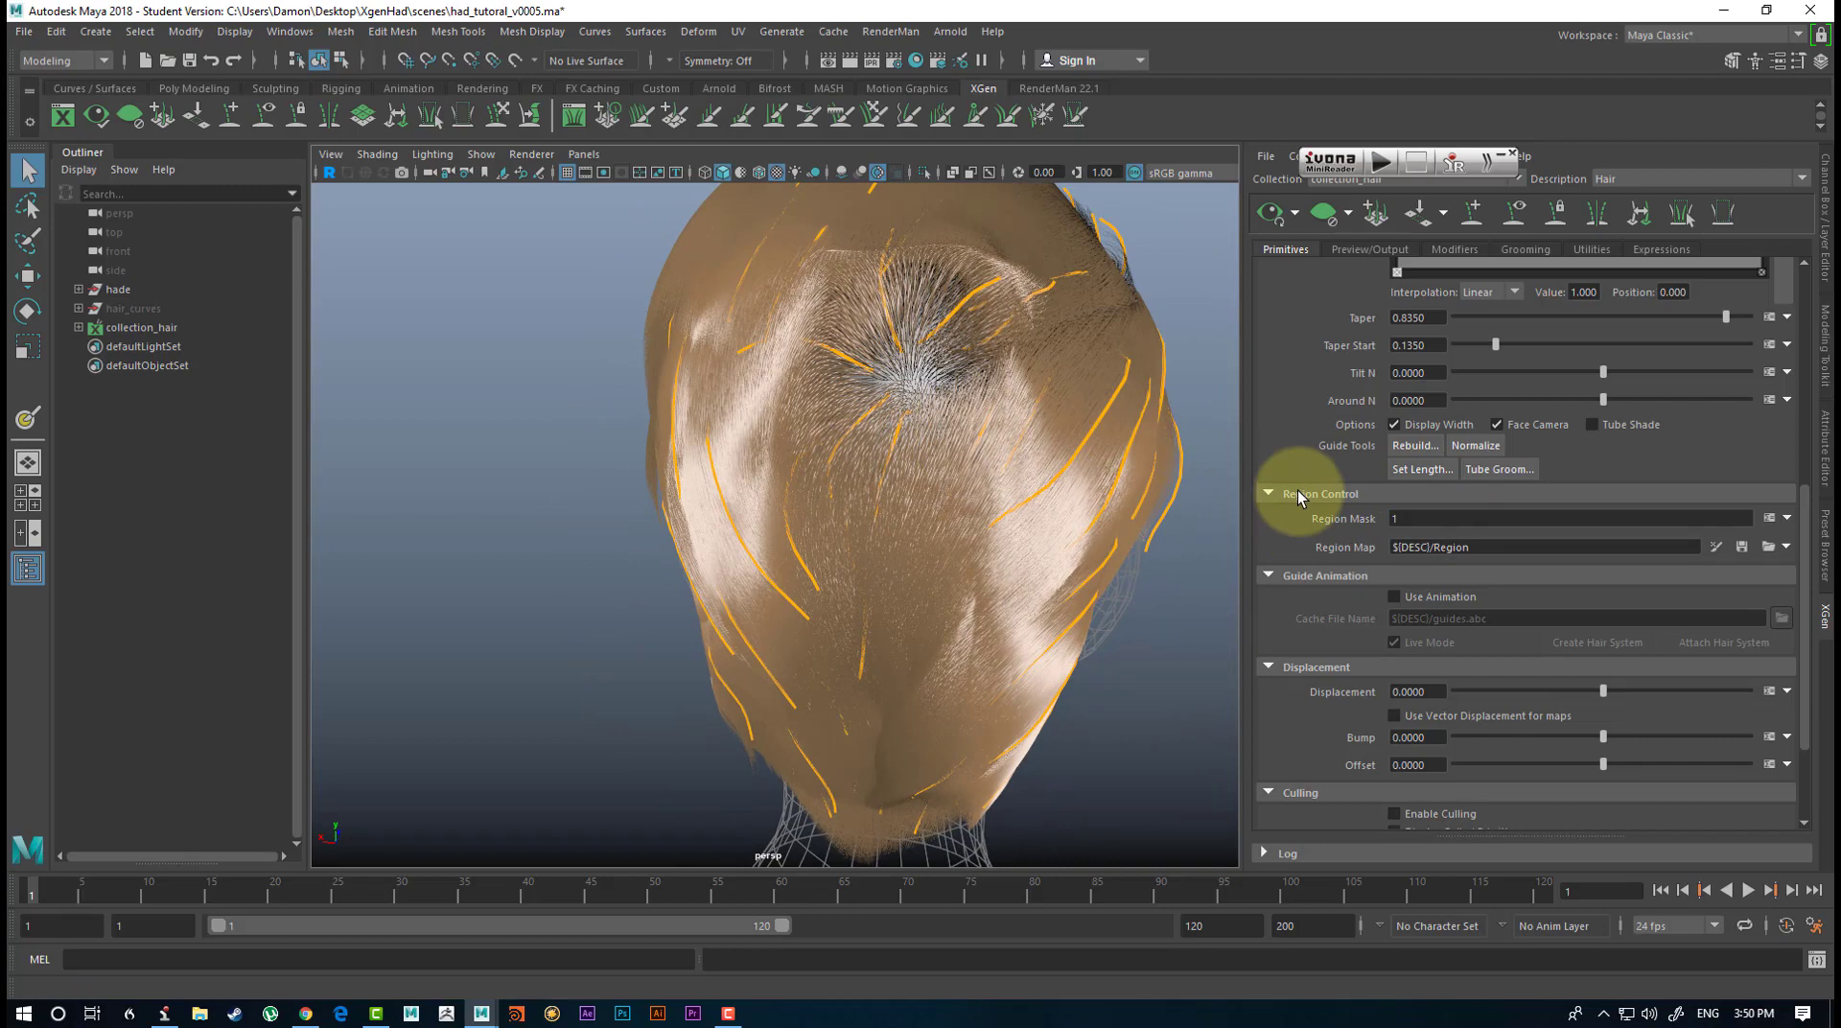
left_click_drag(1184, 493, 1000, 566, "alt")
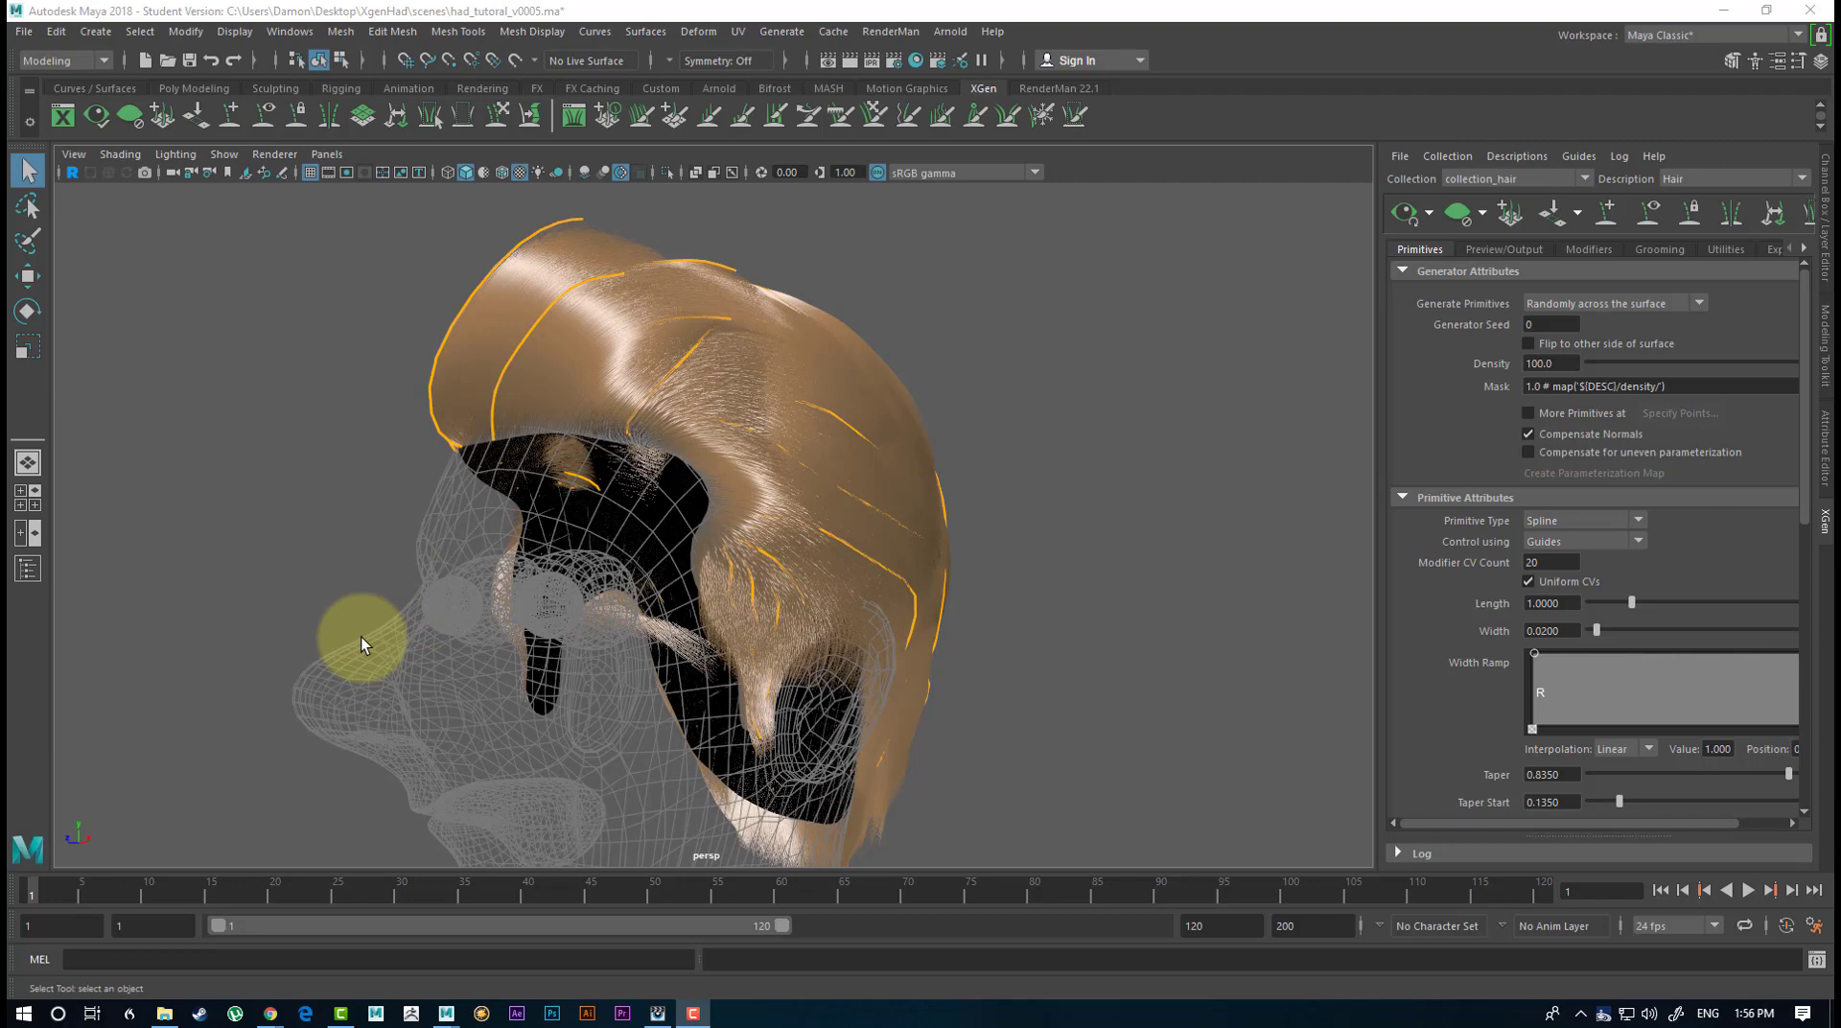
Examine the smooth hair shape from the side, front and crown, and bring up the hair description's modifier list.
left_click_drag(1097, 453, 1139, 471, "alt")
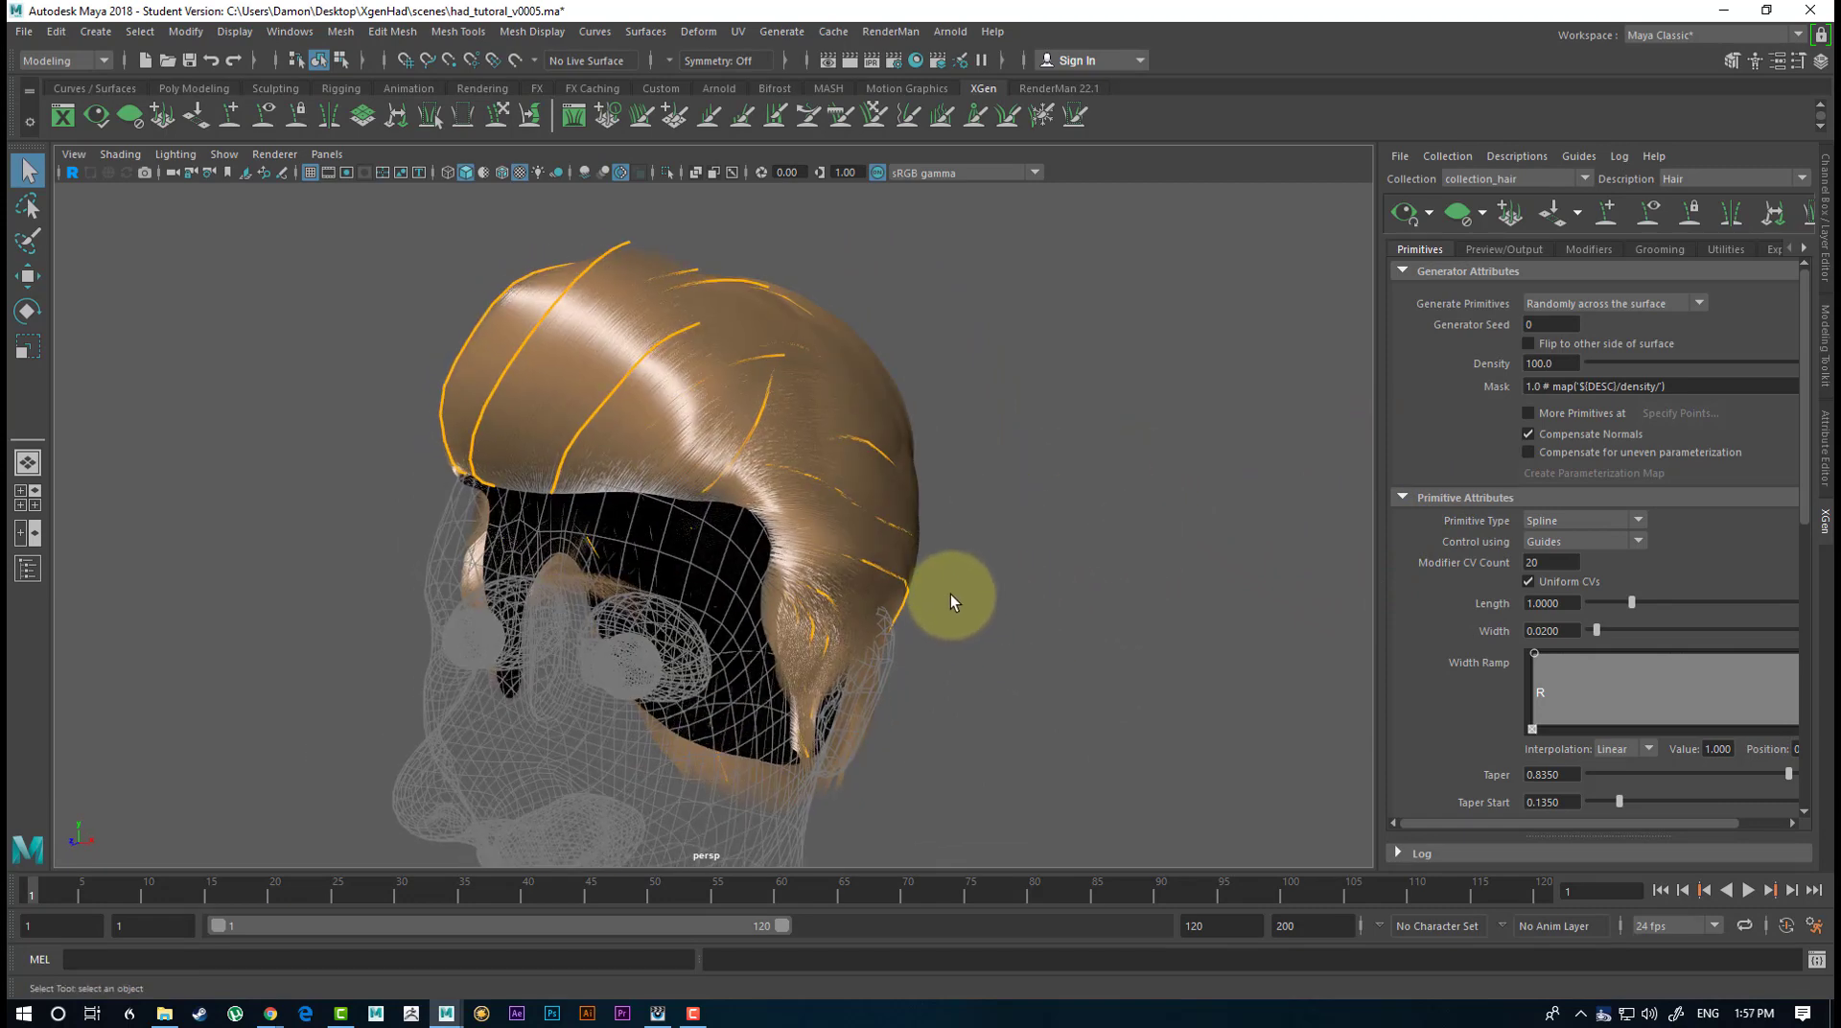
left_click_drag(1089, 588, 1116, 726, "alt")
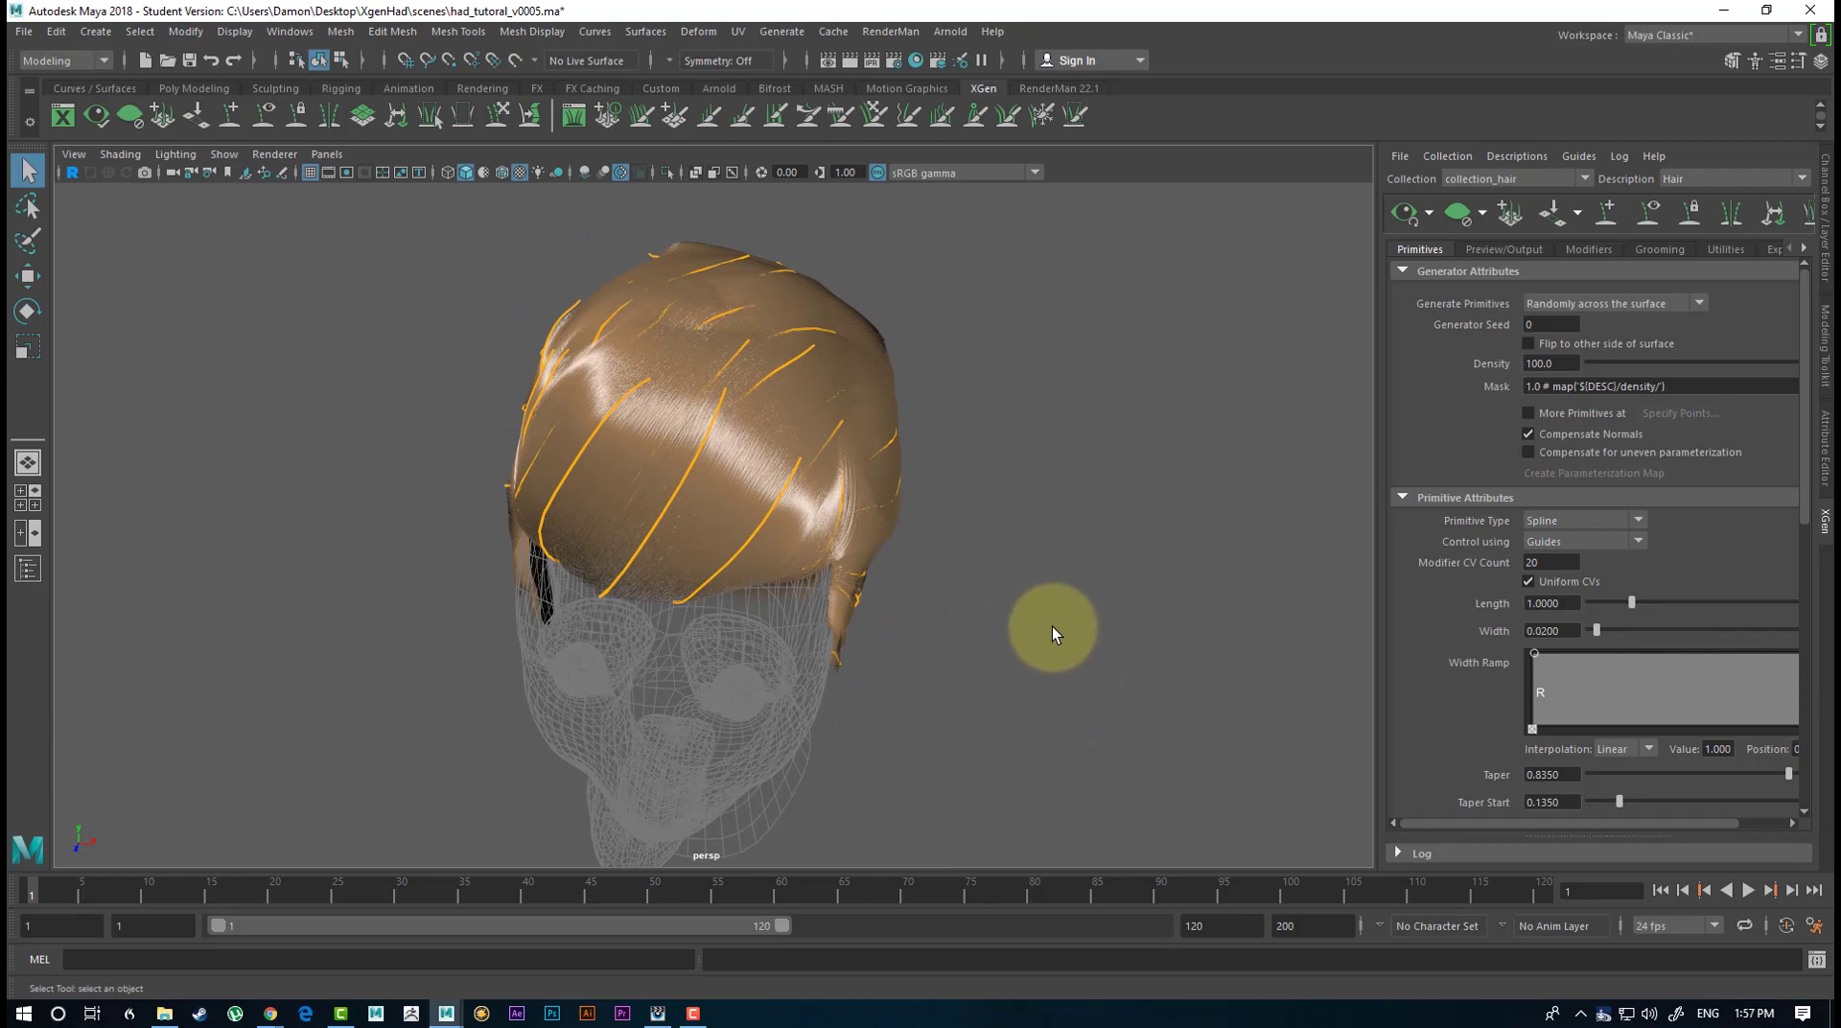
left_click_drag(962, 648, 902, 596, "alt")
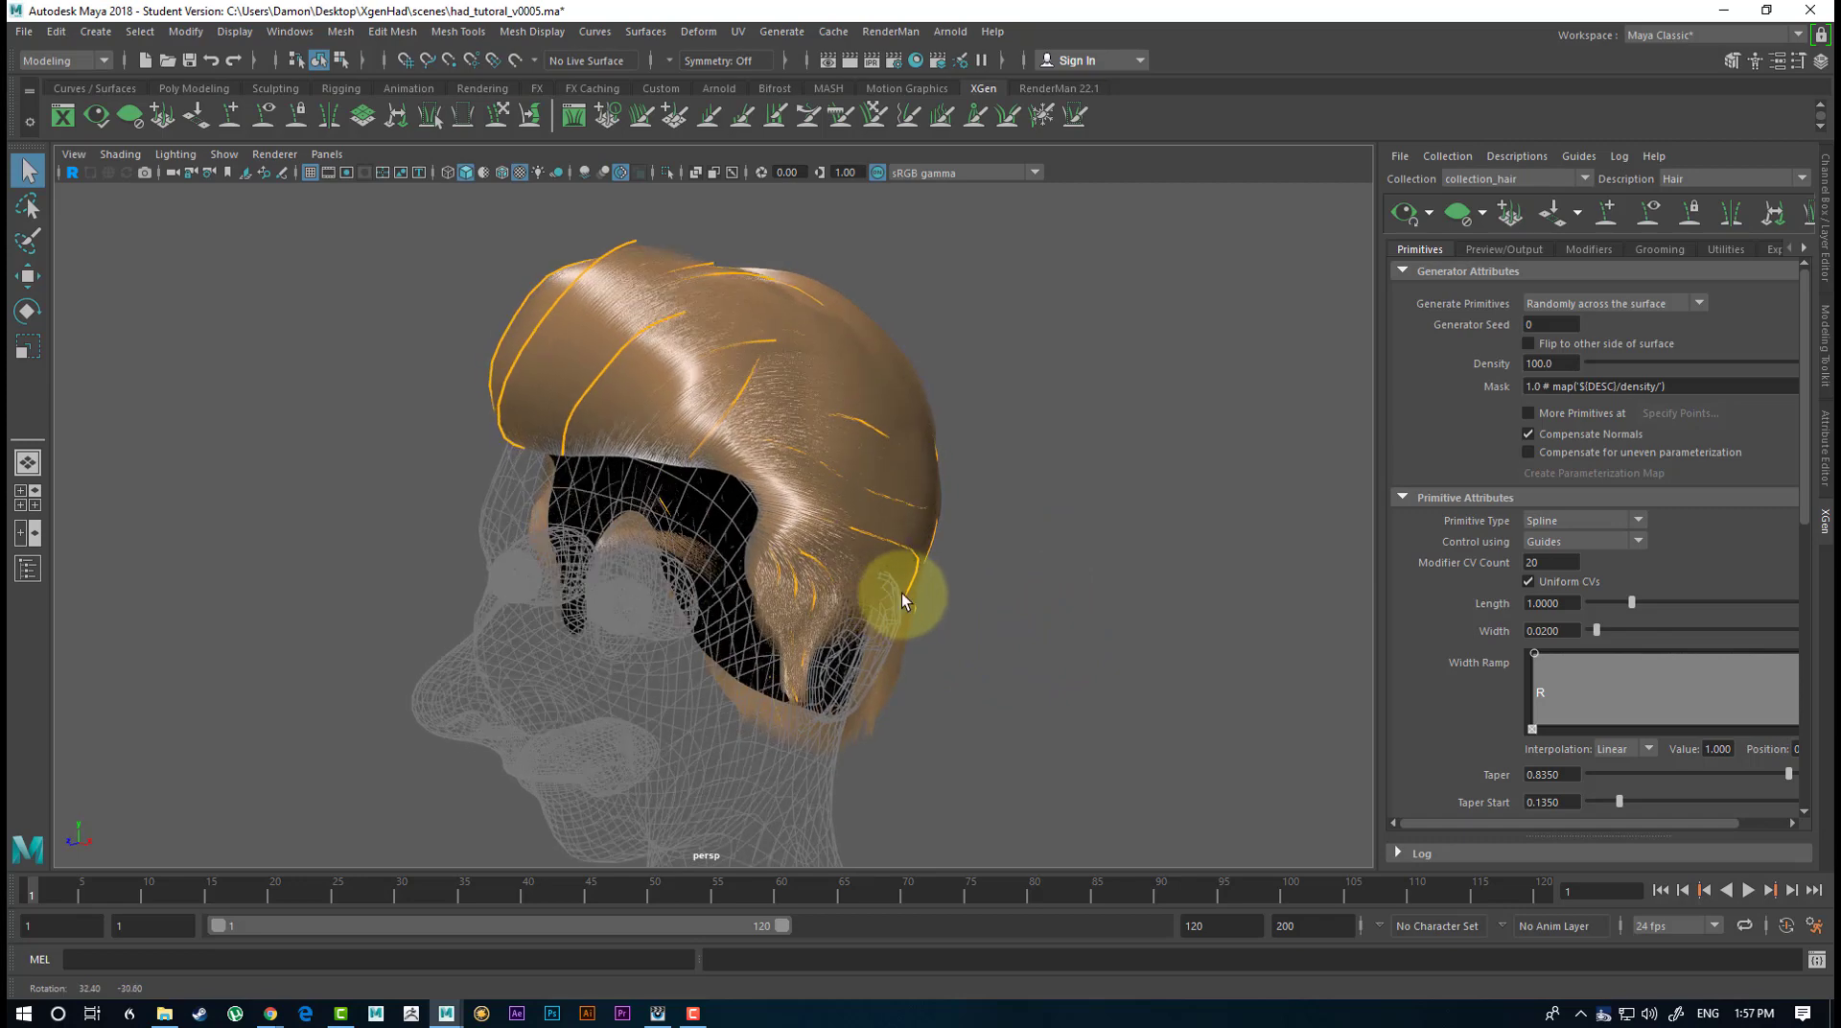
middle_click_drag(979, 593, 984, 620, "alt")
left_click_drag(983, 620, 991, 670, "alt")
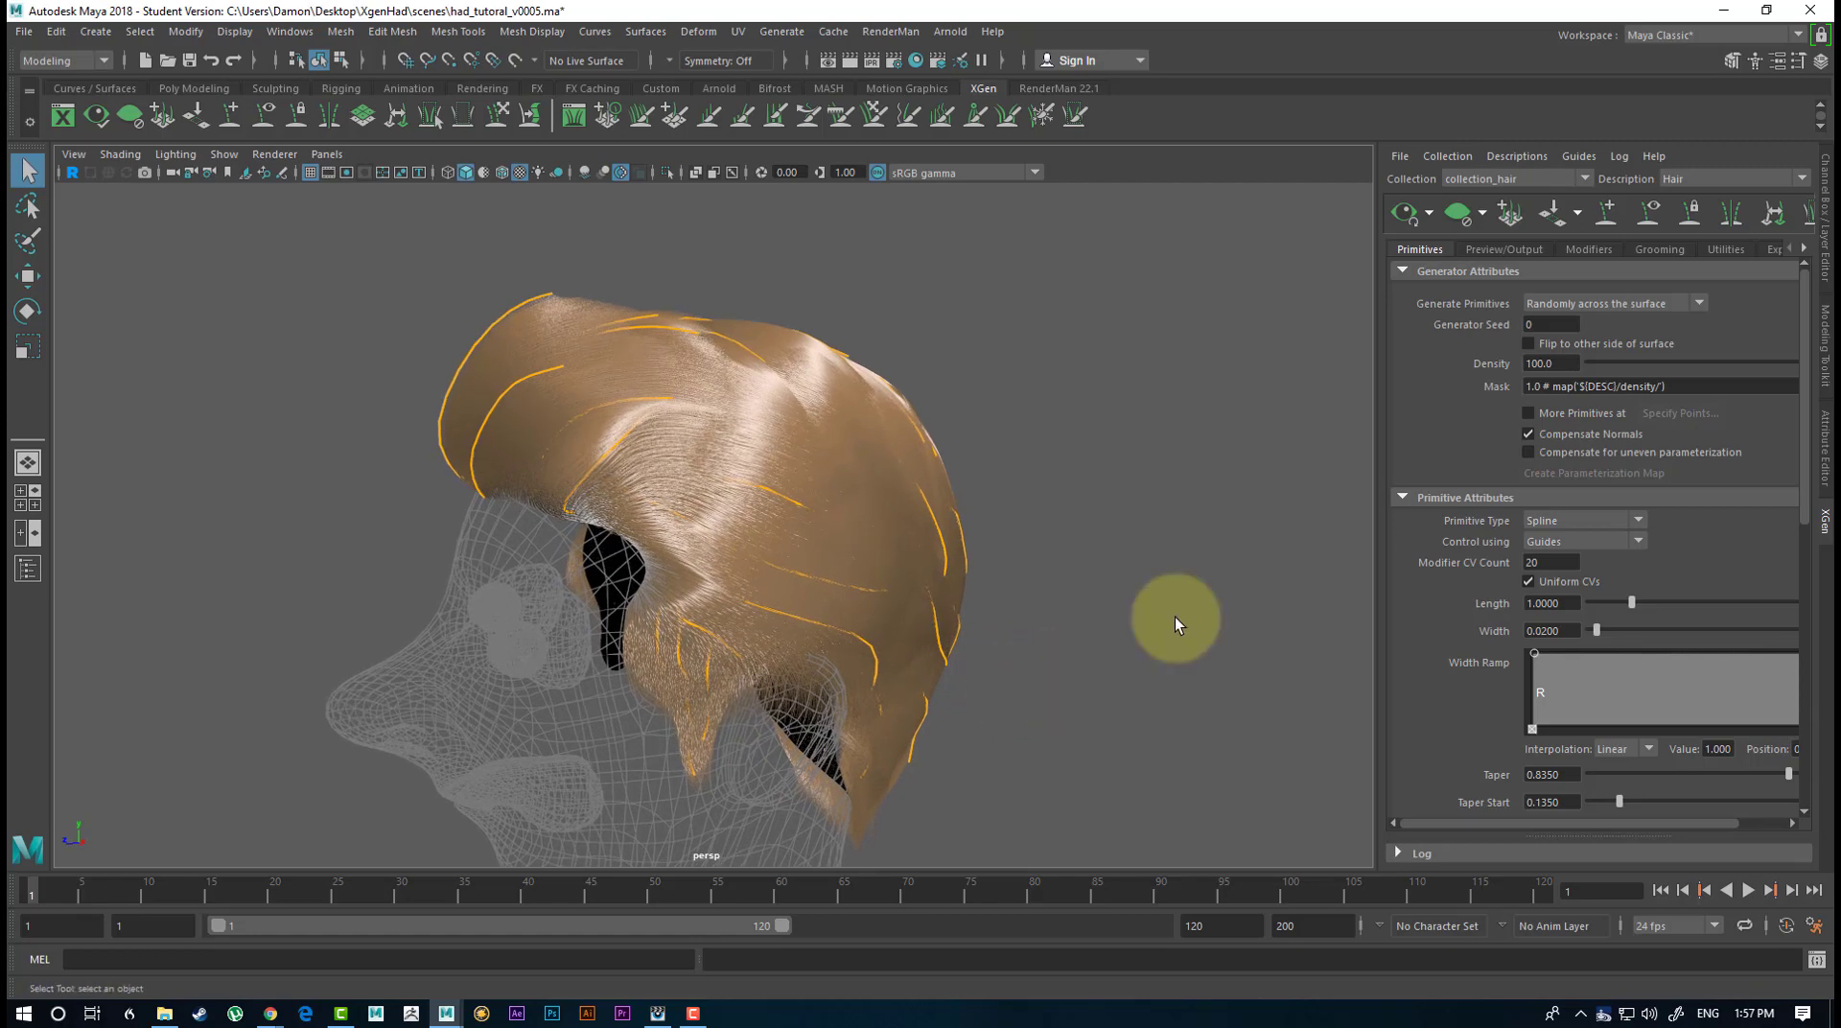
left_click_drag(619, 405, 776, 451, "alt")
left_click(1594, 249)
right_click_drag(796, 470, 1014, 532, "alt")
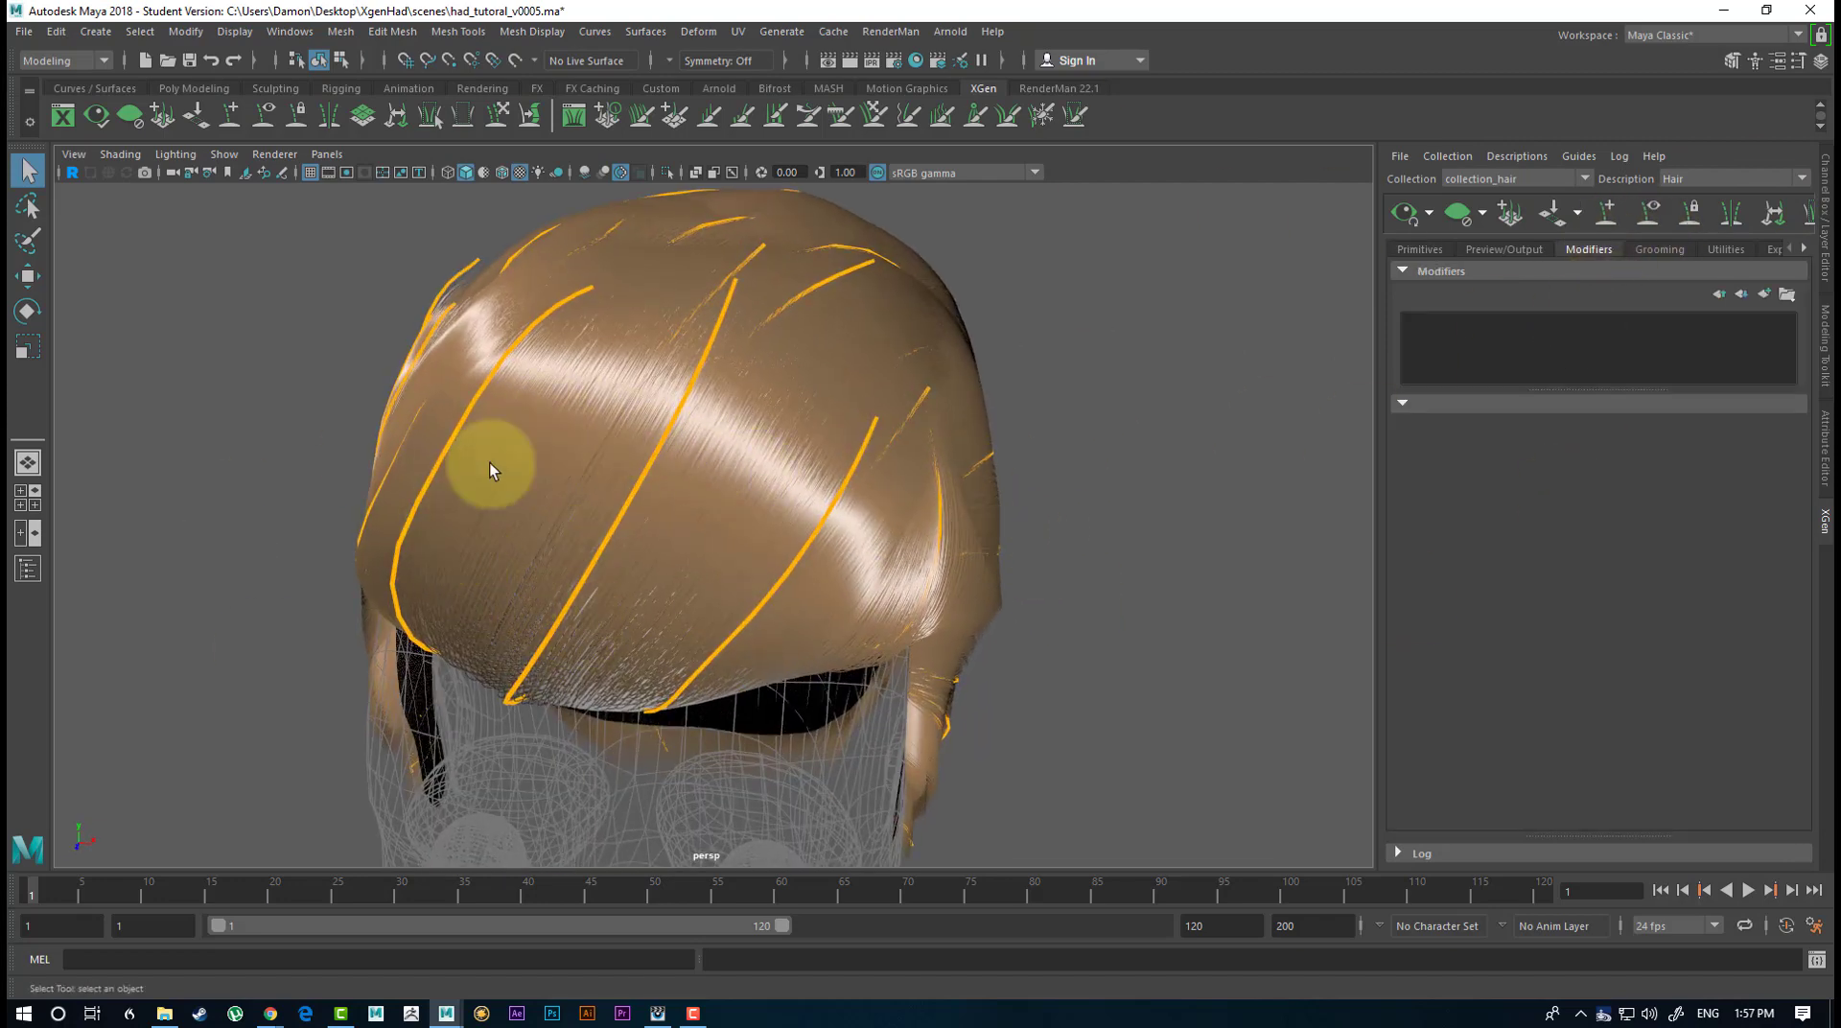
left_click_drag(800, 389, 1029, 600, "alt")
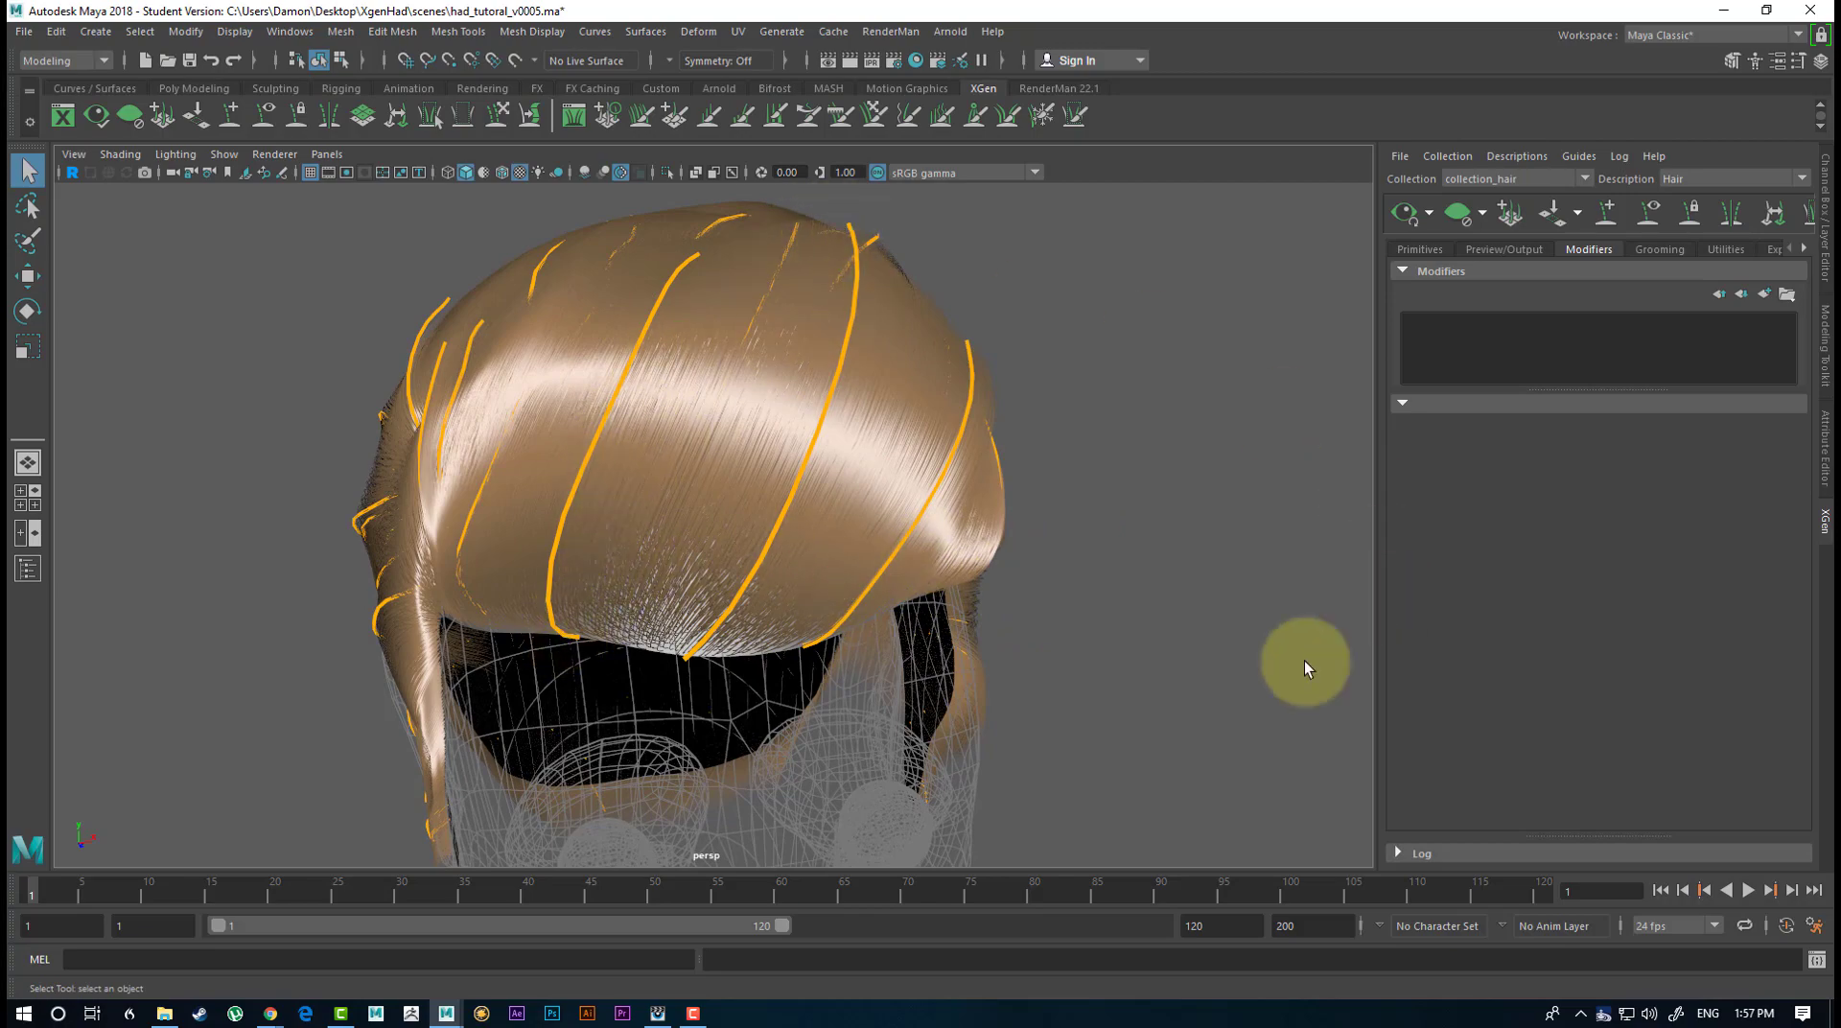
left_click_drag(1304, 662, 1068, 440, "alt")
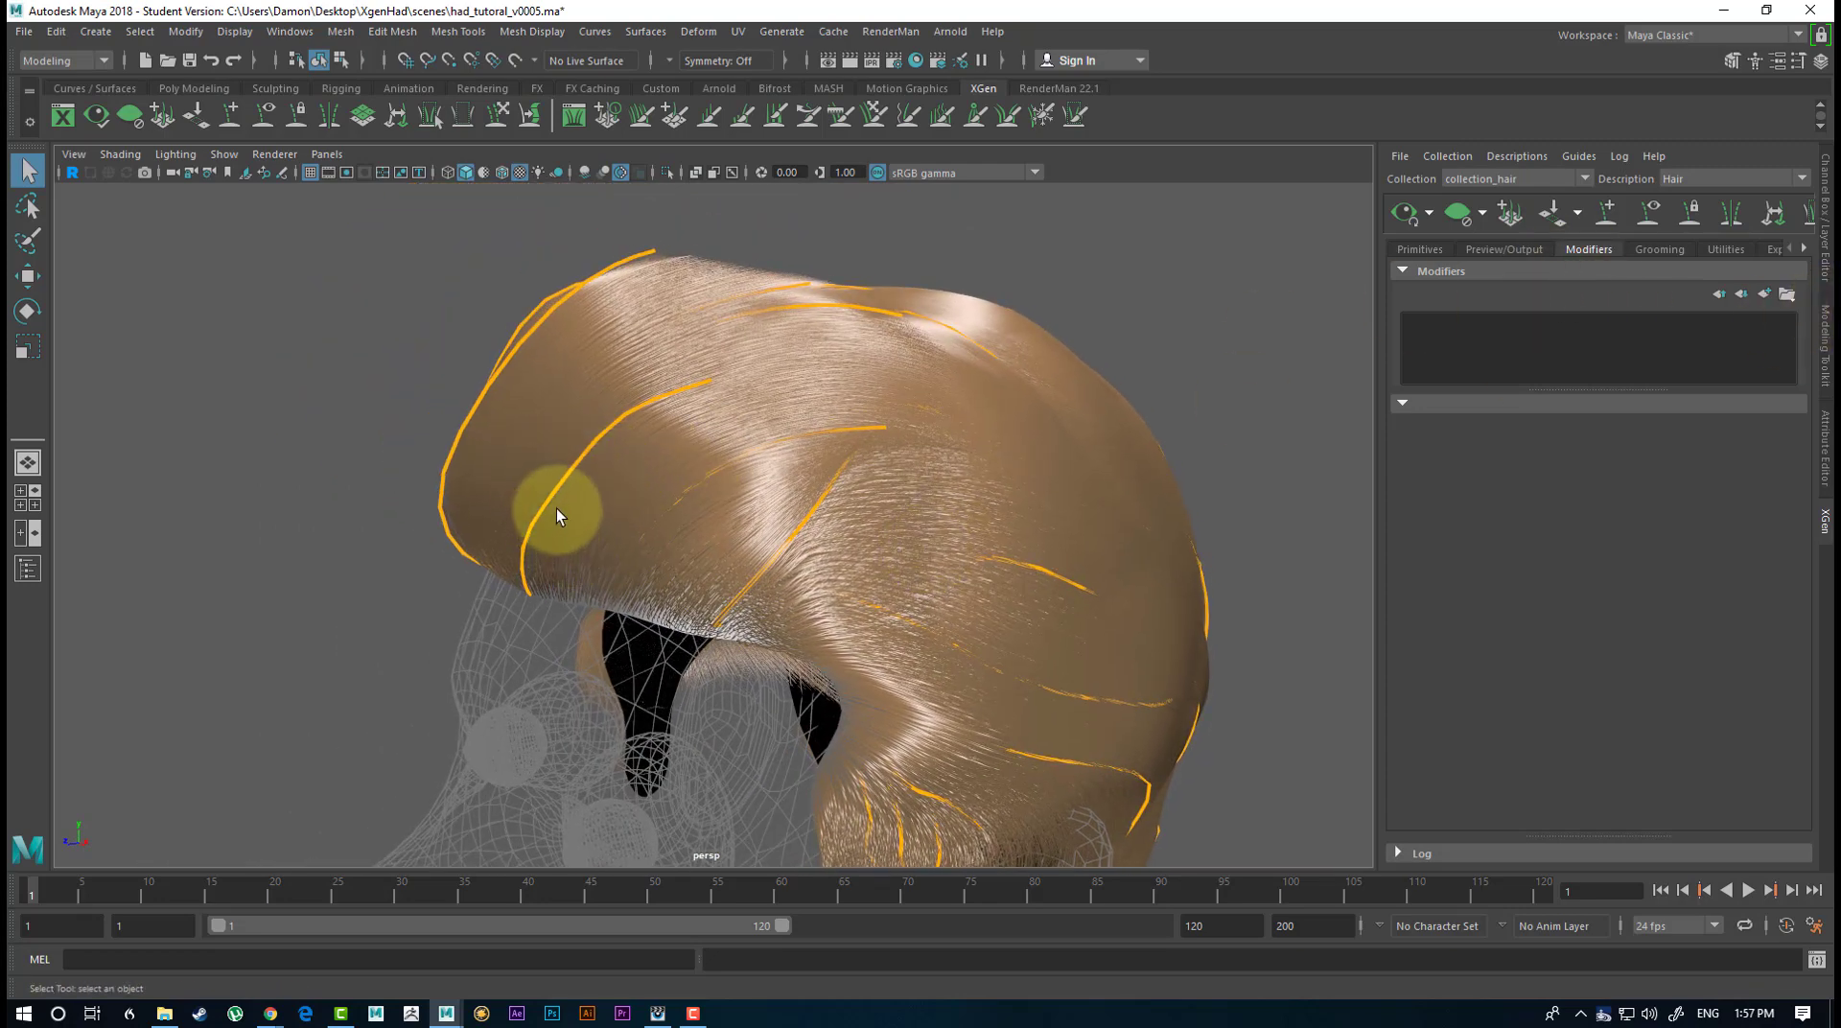
left_click_drag(556, 508, 1041, 472, "alt")
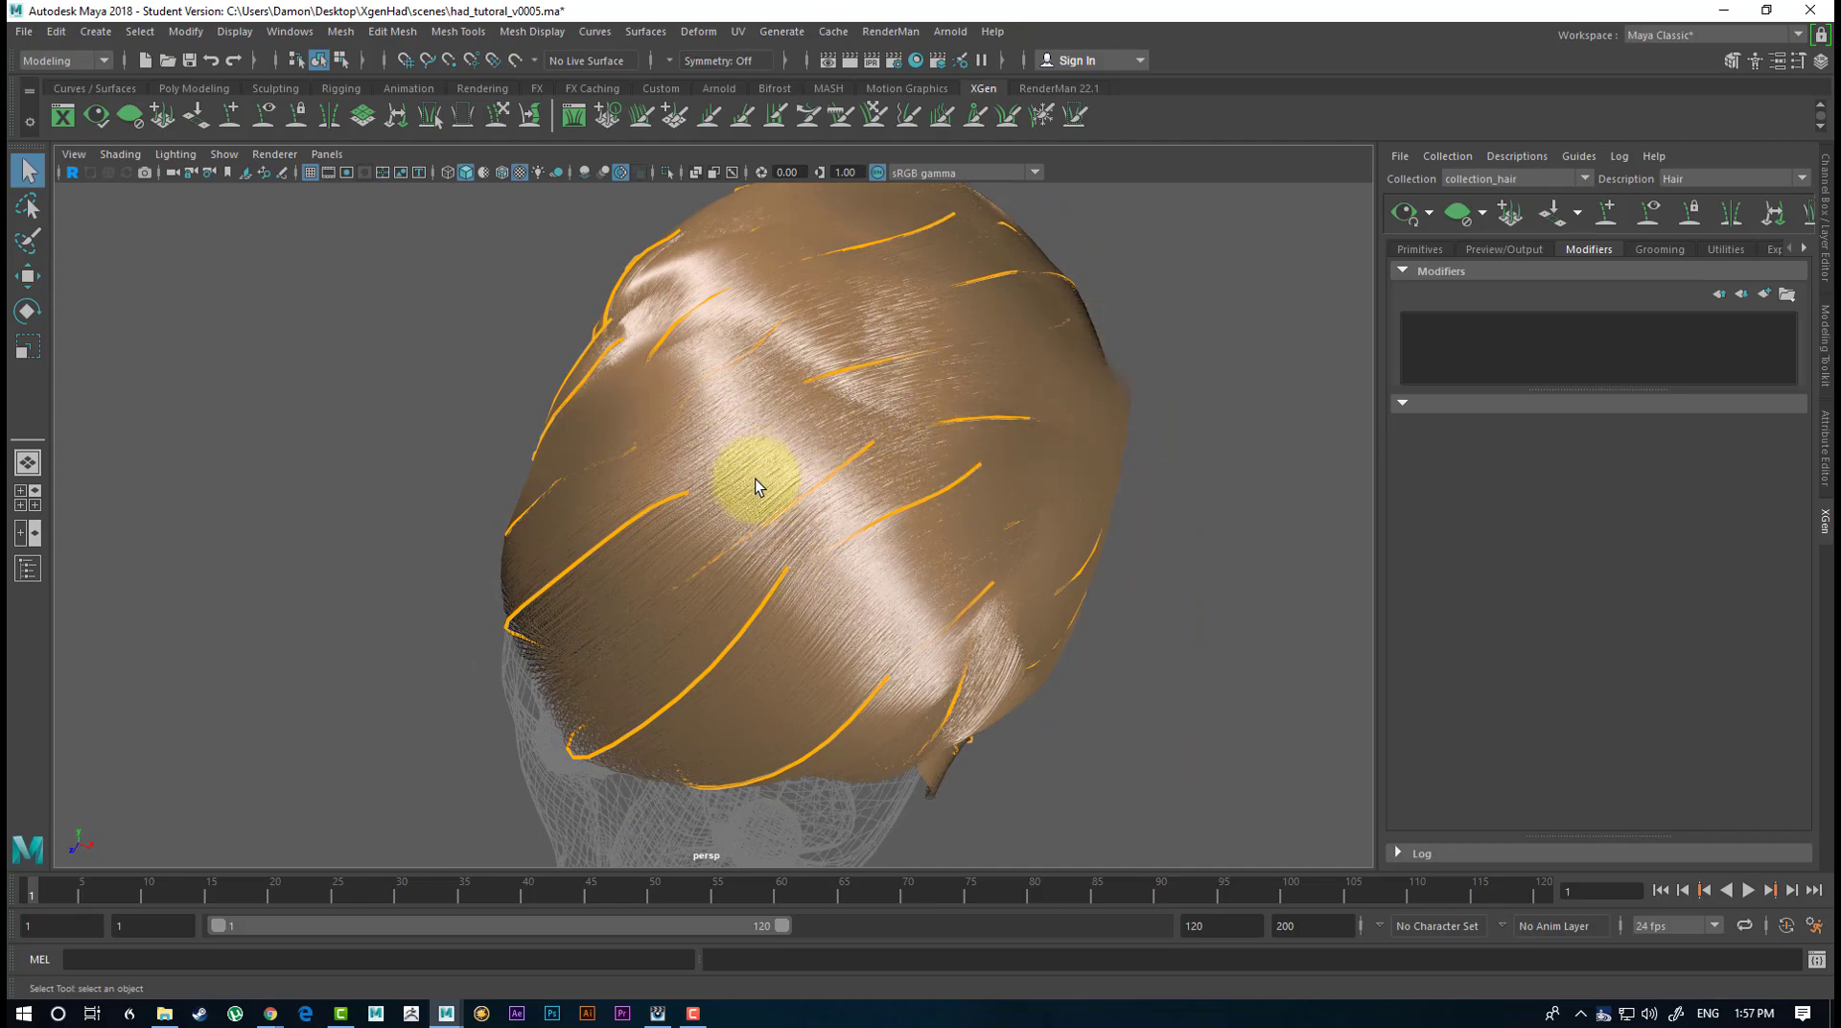
left_click_drag(756, 486, 694, 467, "alt")
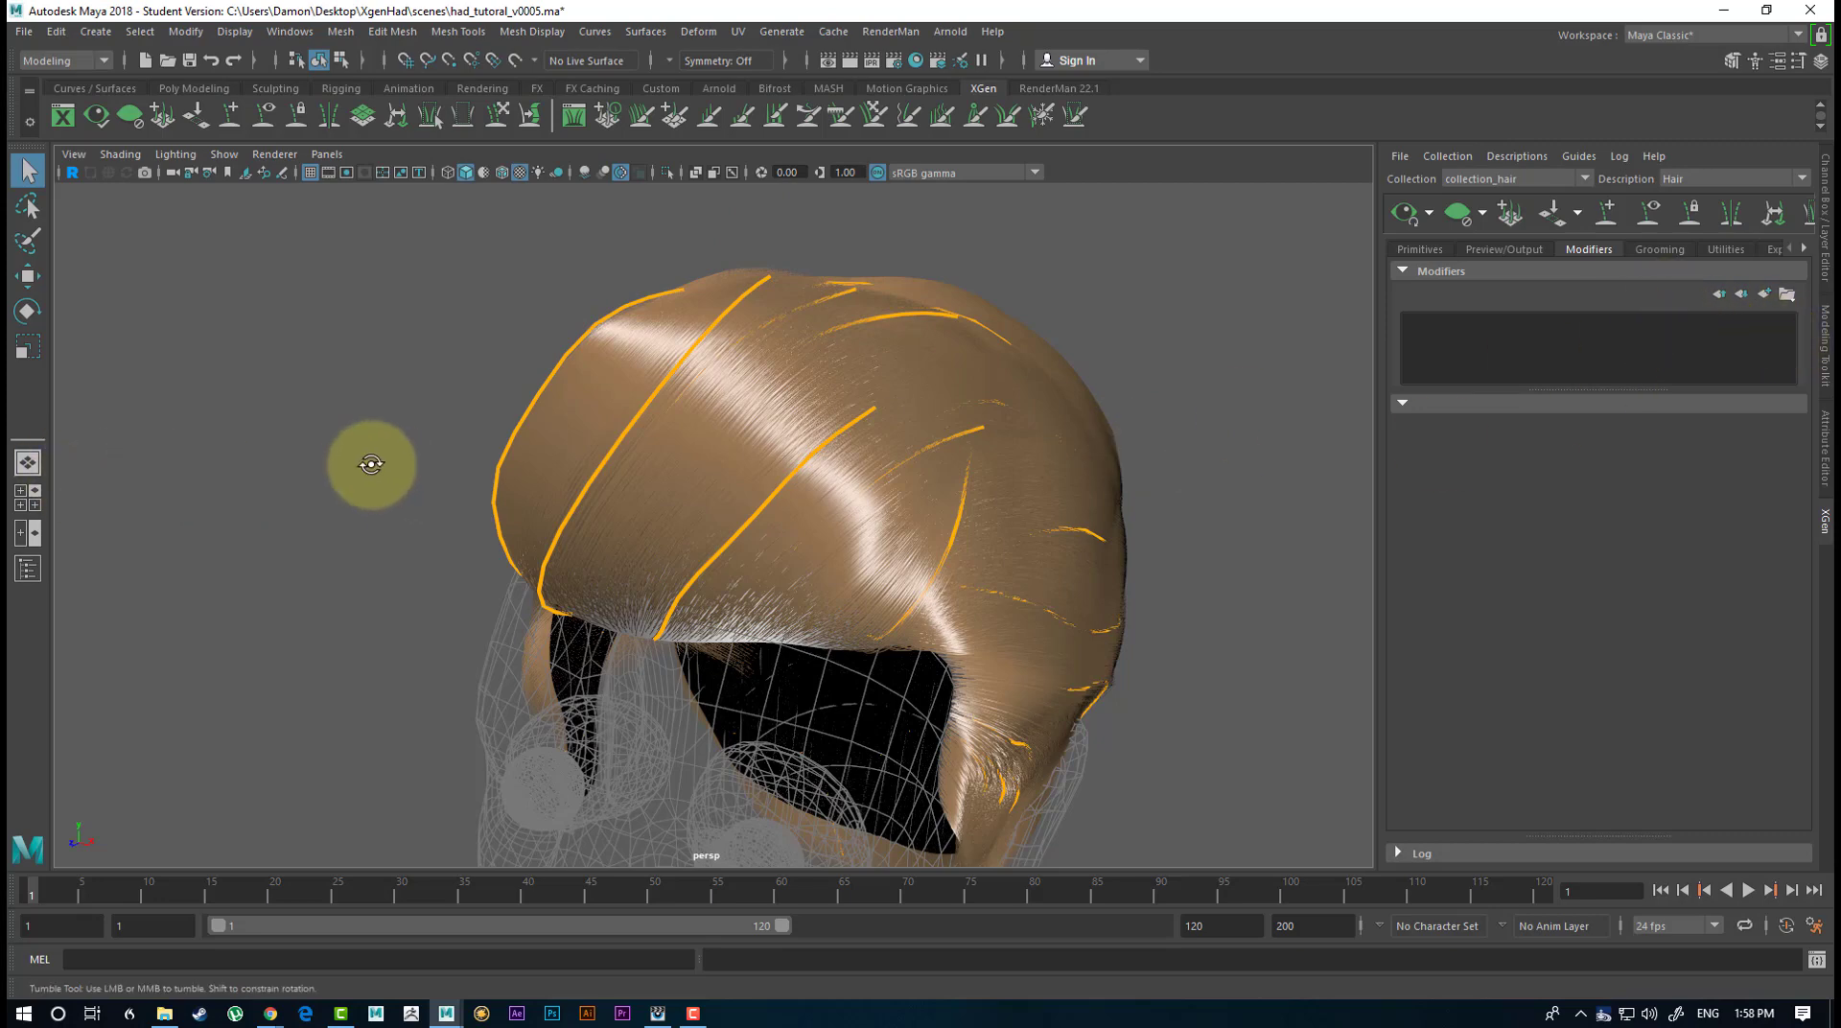
left_click_drag(362, 460, 408, 452, "alt")
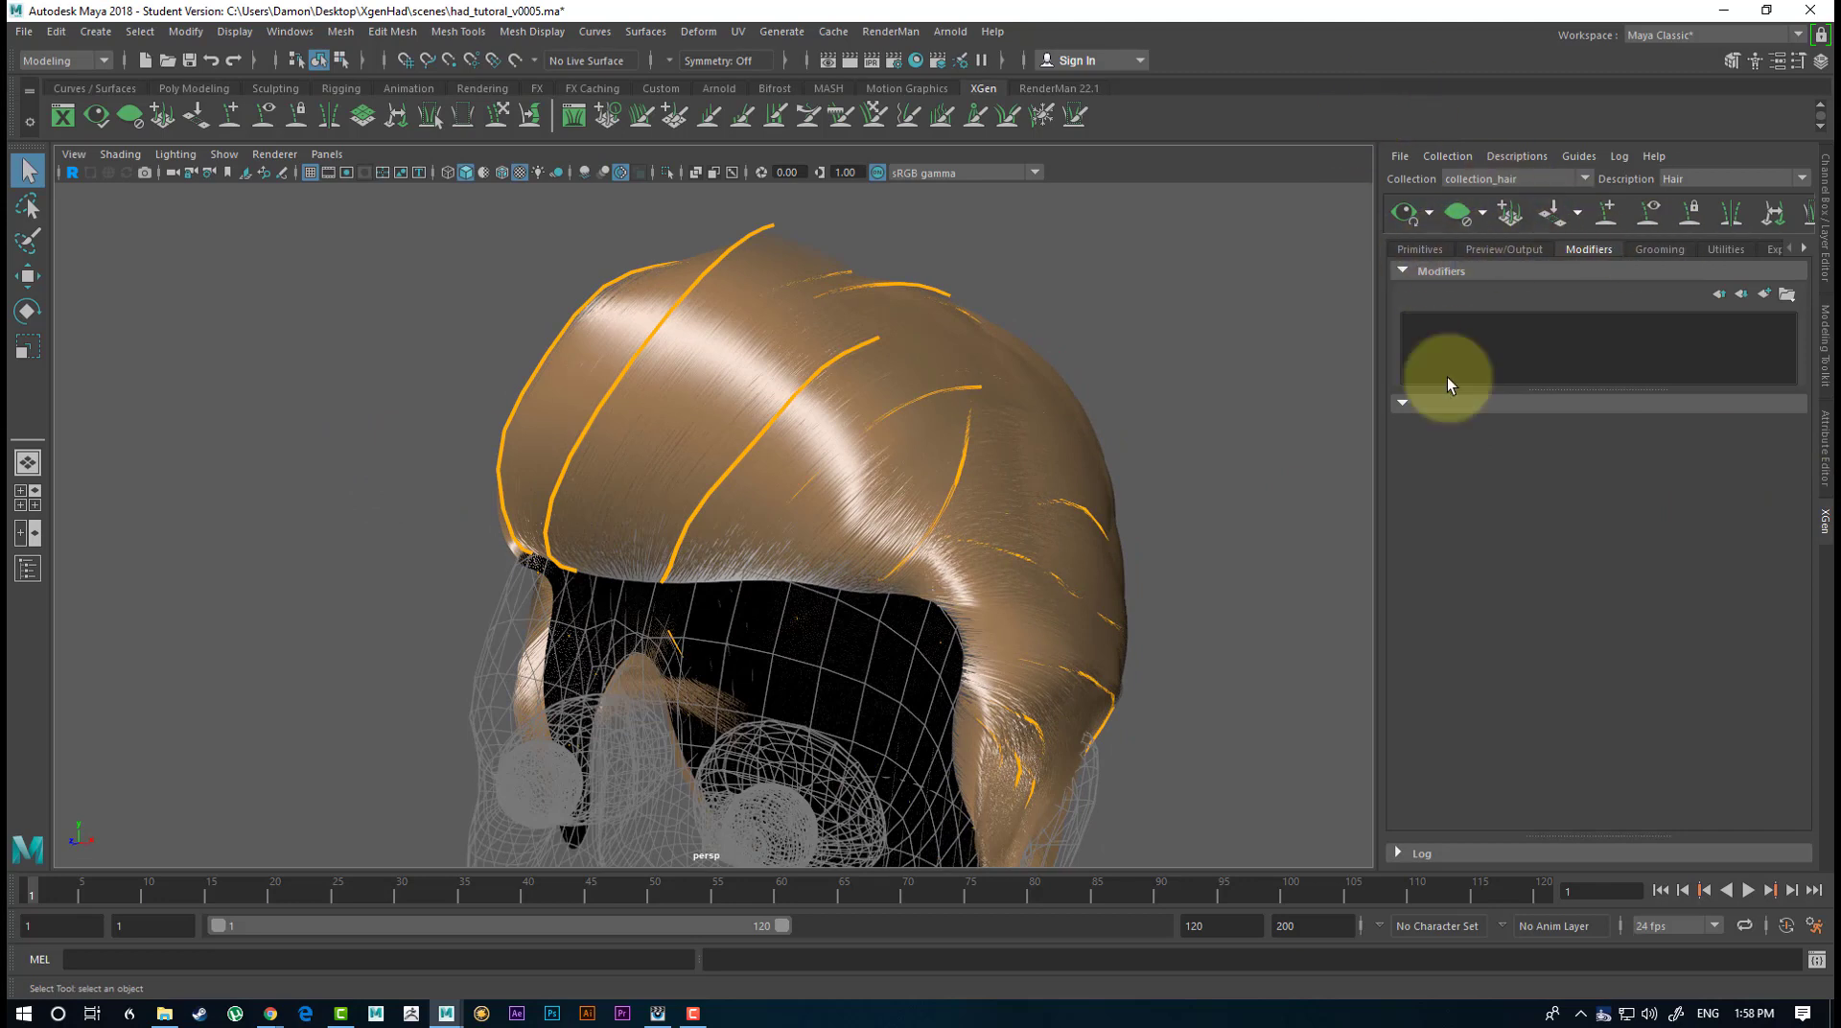
Add a Clumping modifier to the hair, check the clumps around the head and widen the XGen editor.
left_click(1766, 293)
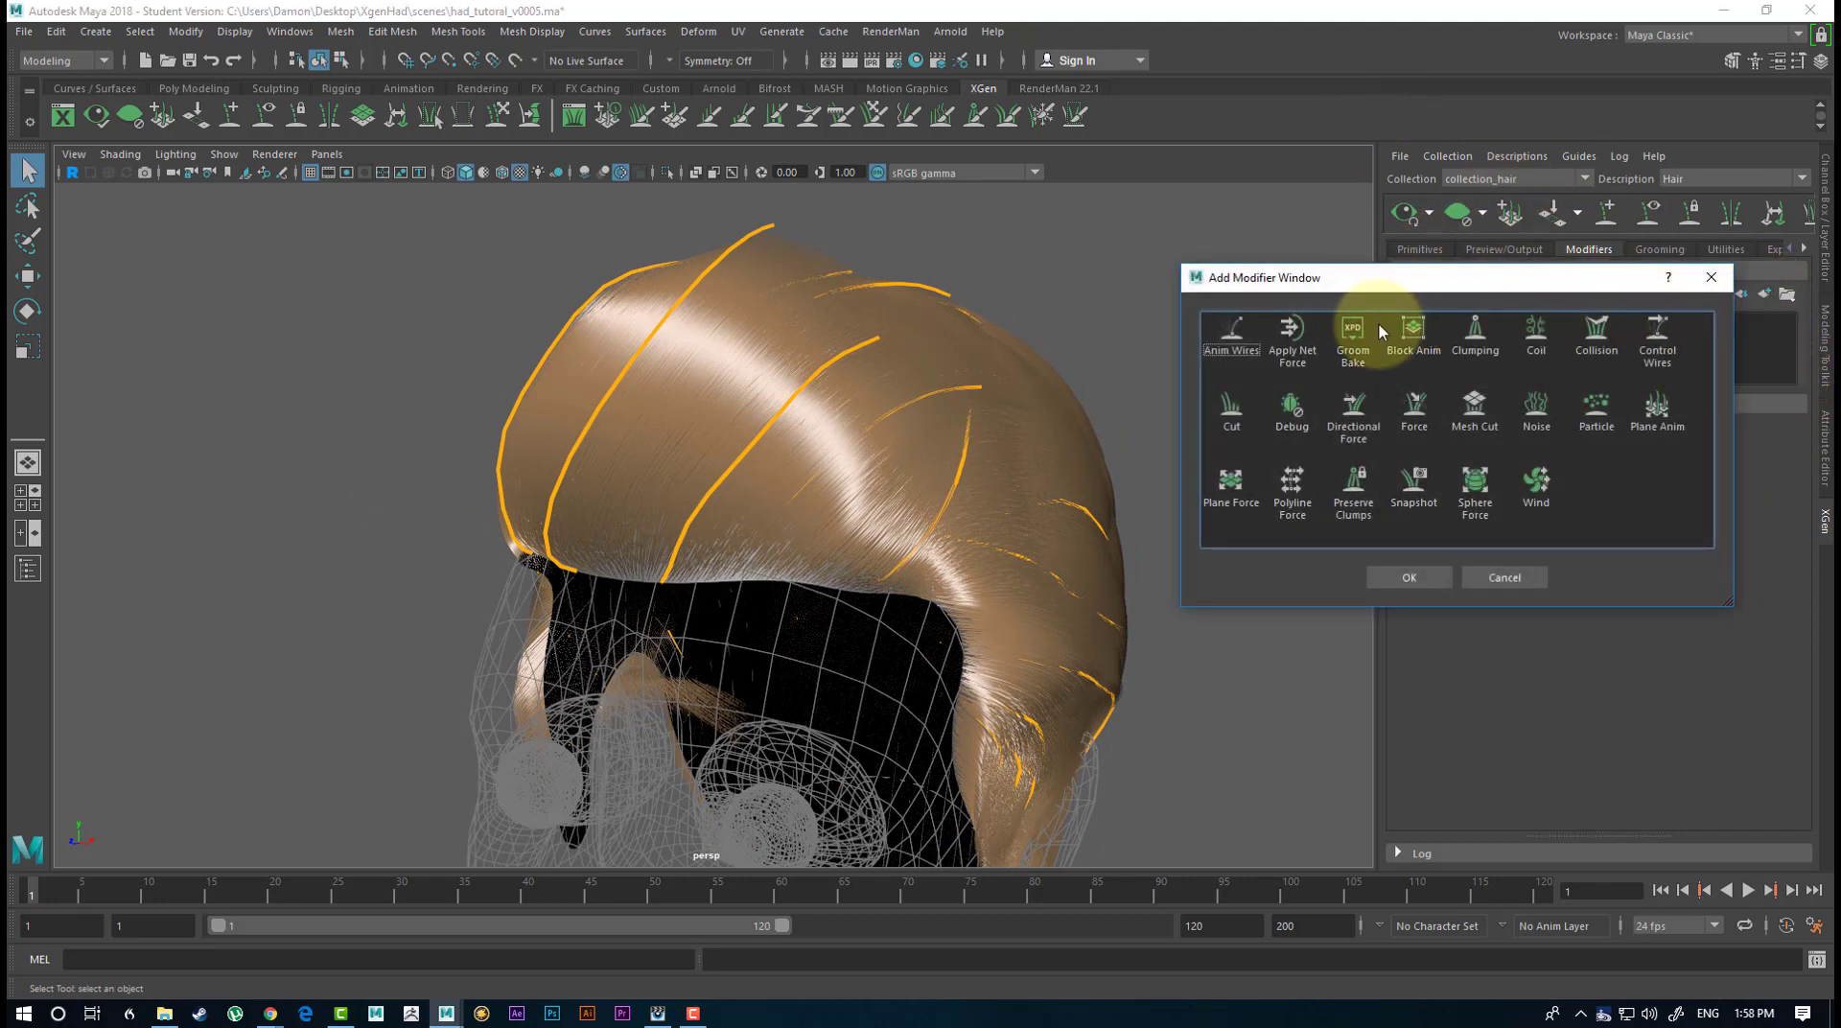
left_click(1475, 337)
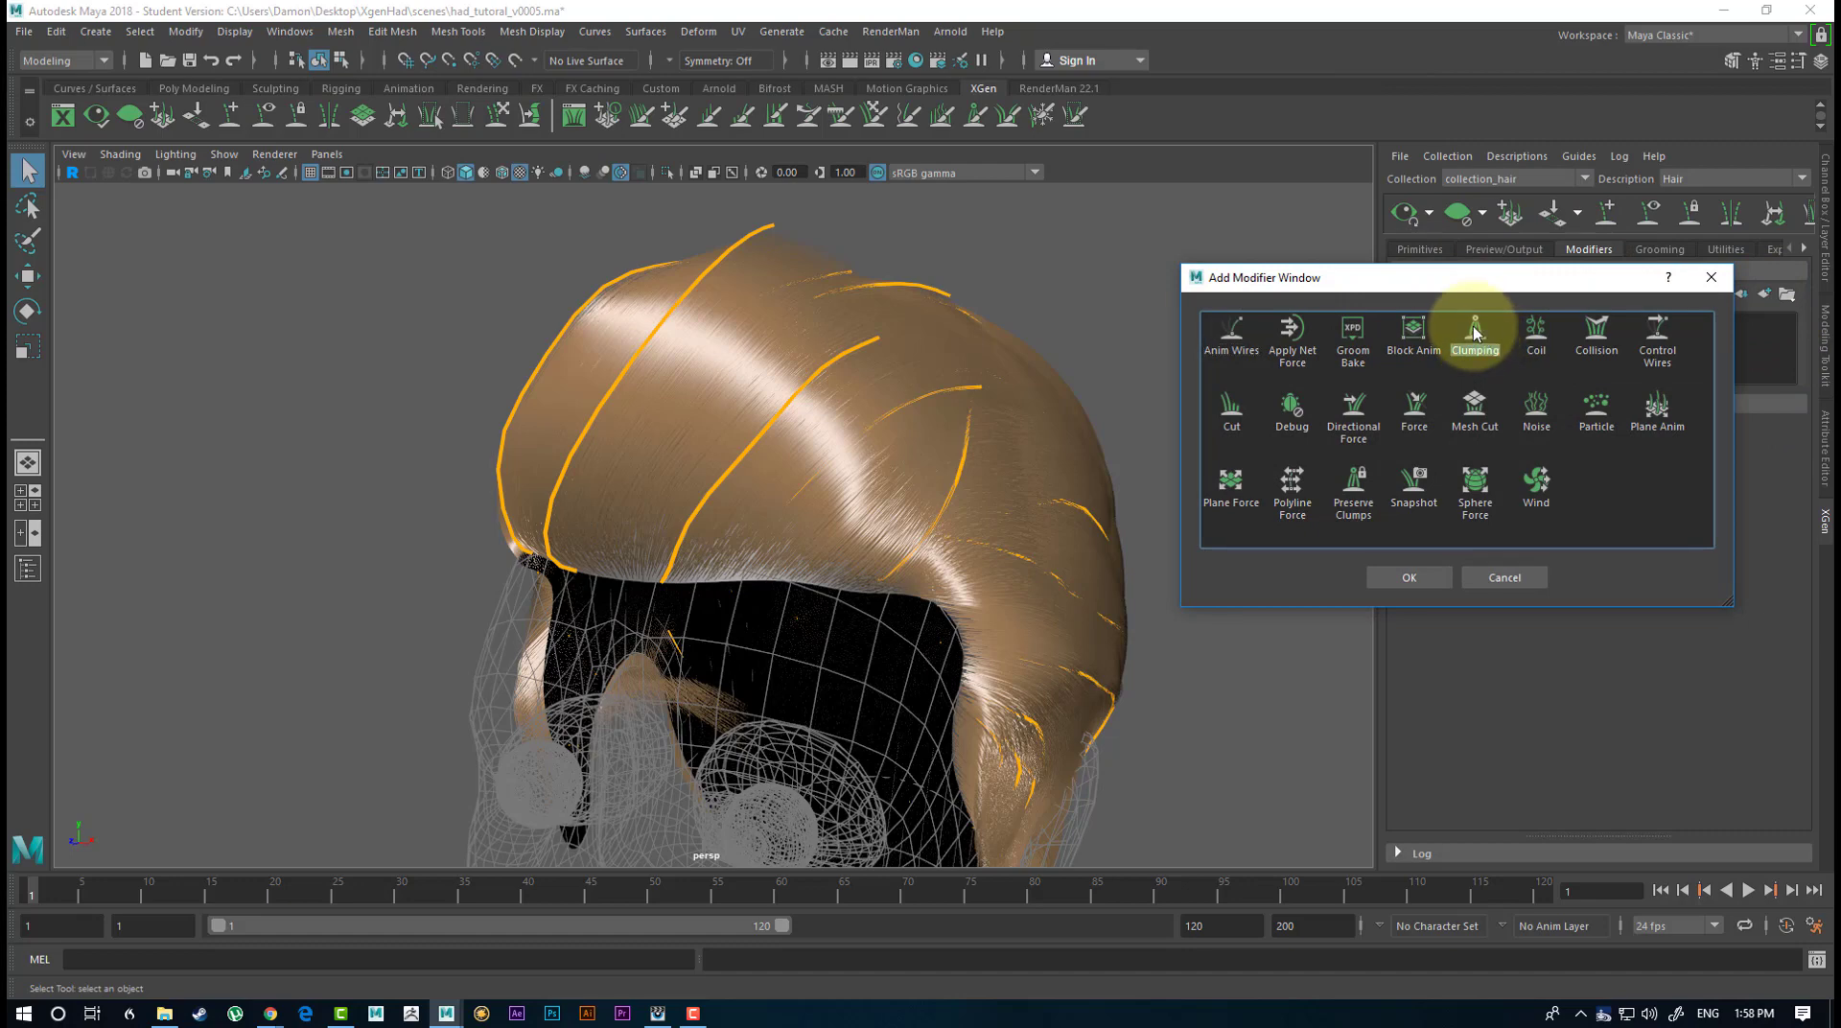
left_click(1410, 578)
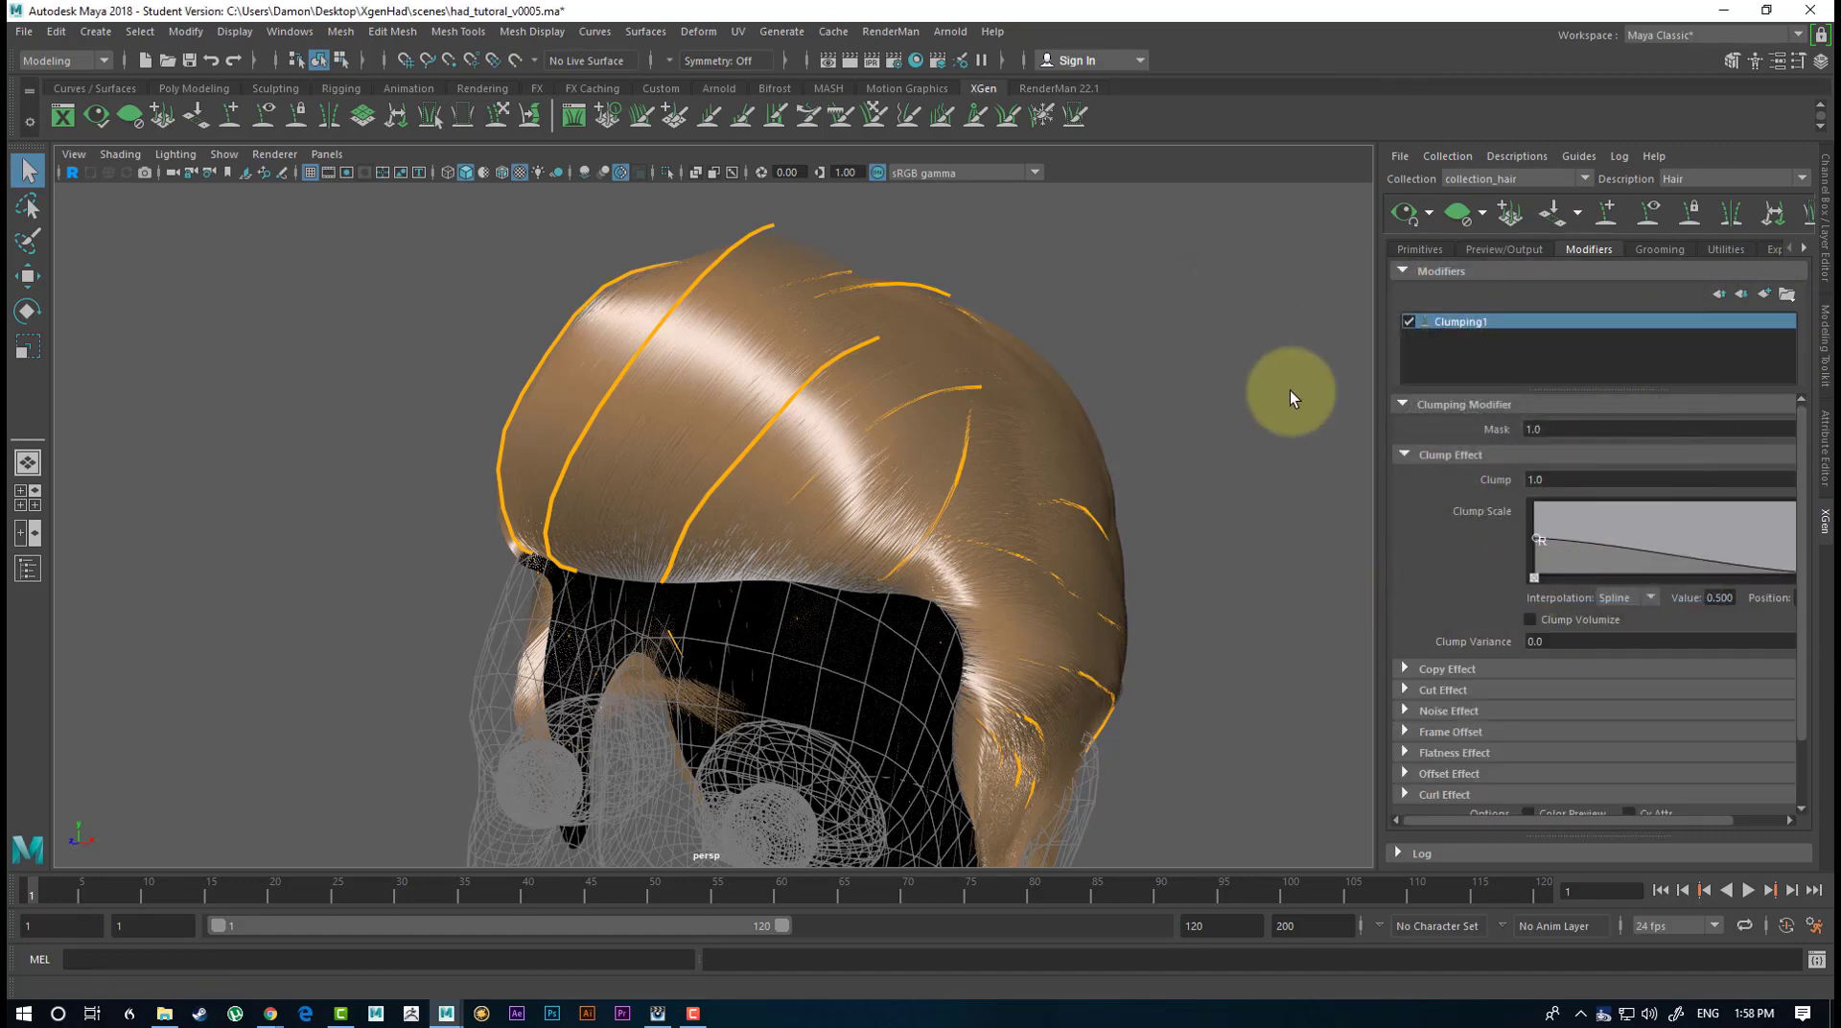
left_click_drag(662, 364, 1447, 423, "alt")
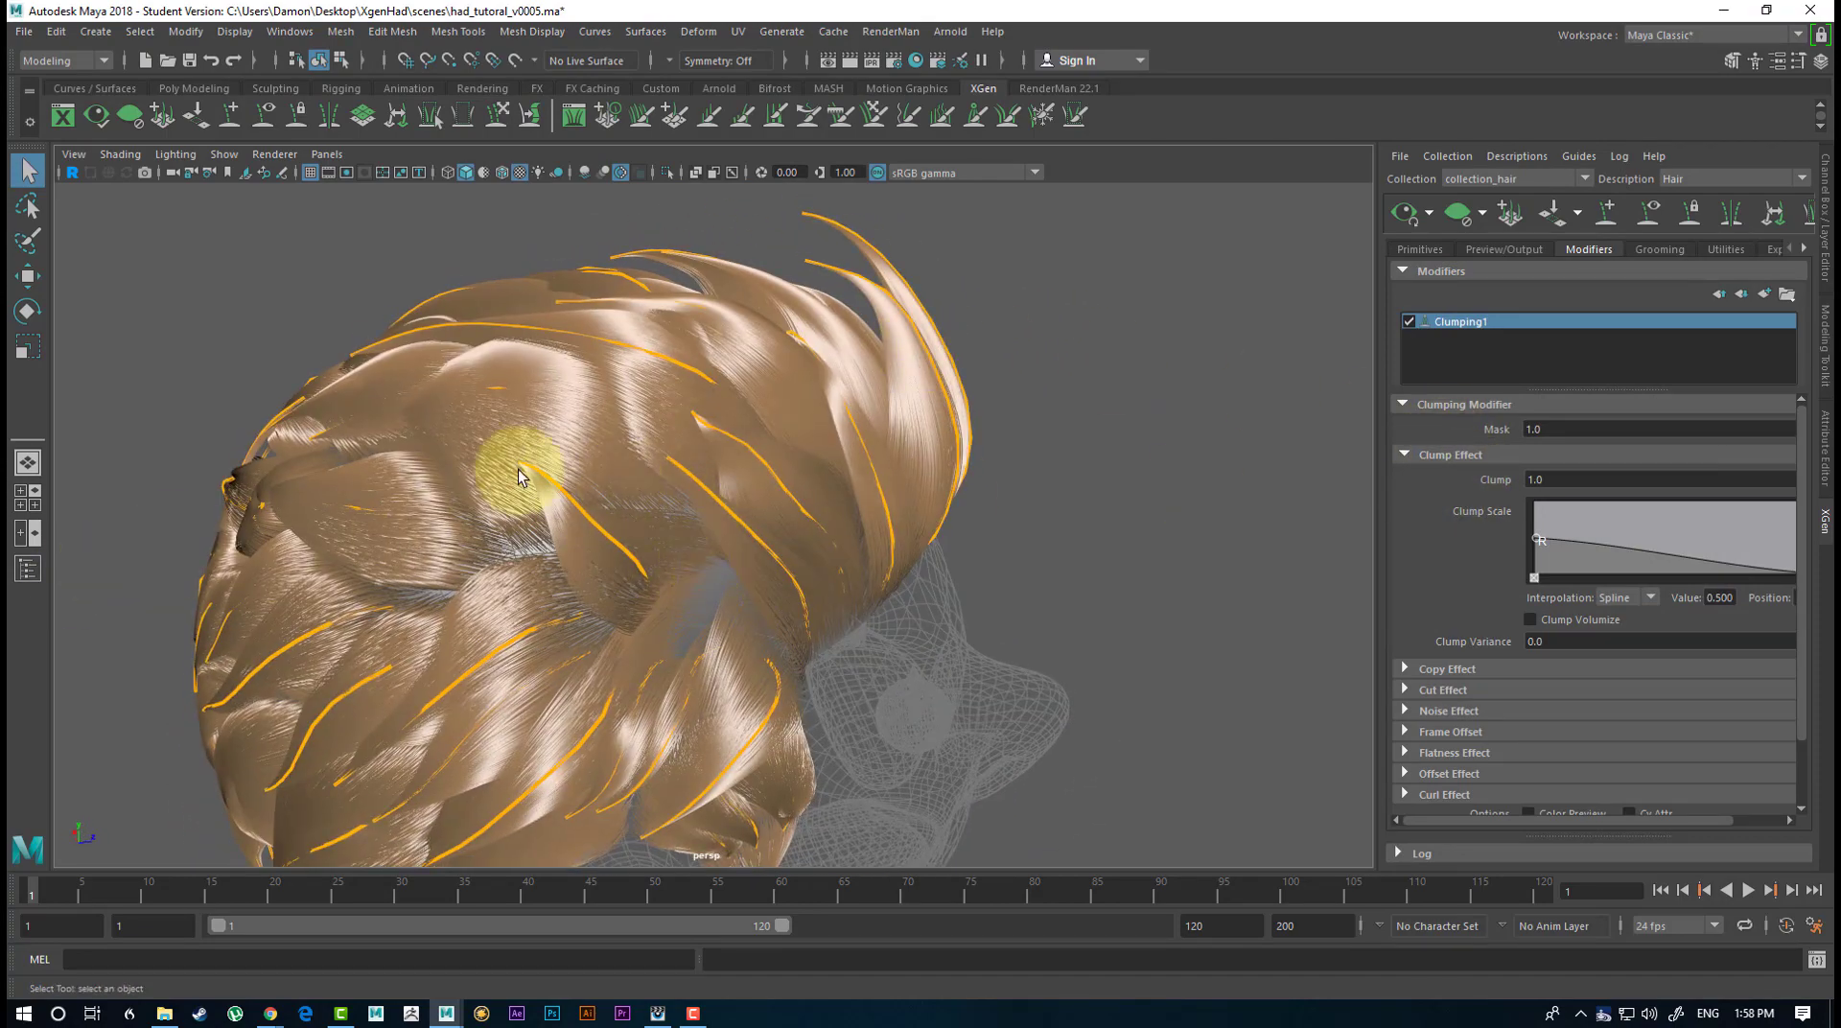
left_click_drag(1043, 583, 936, 563, "alt")
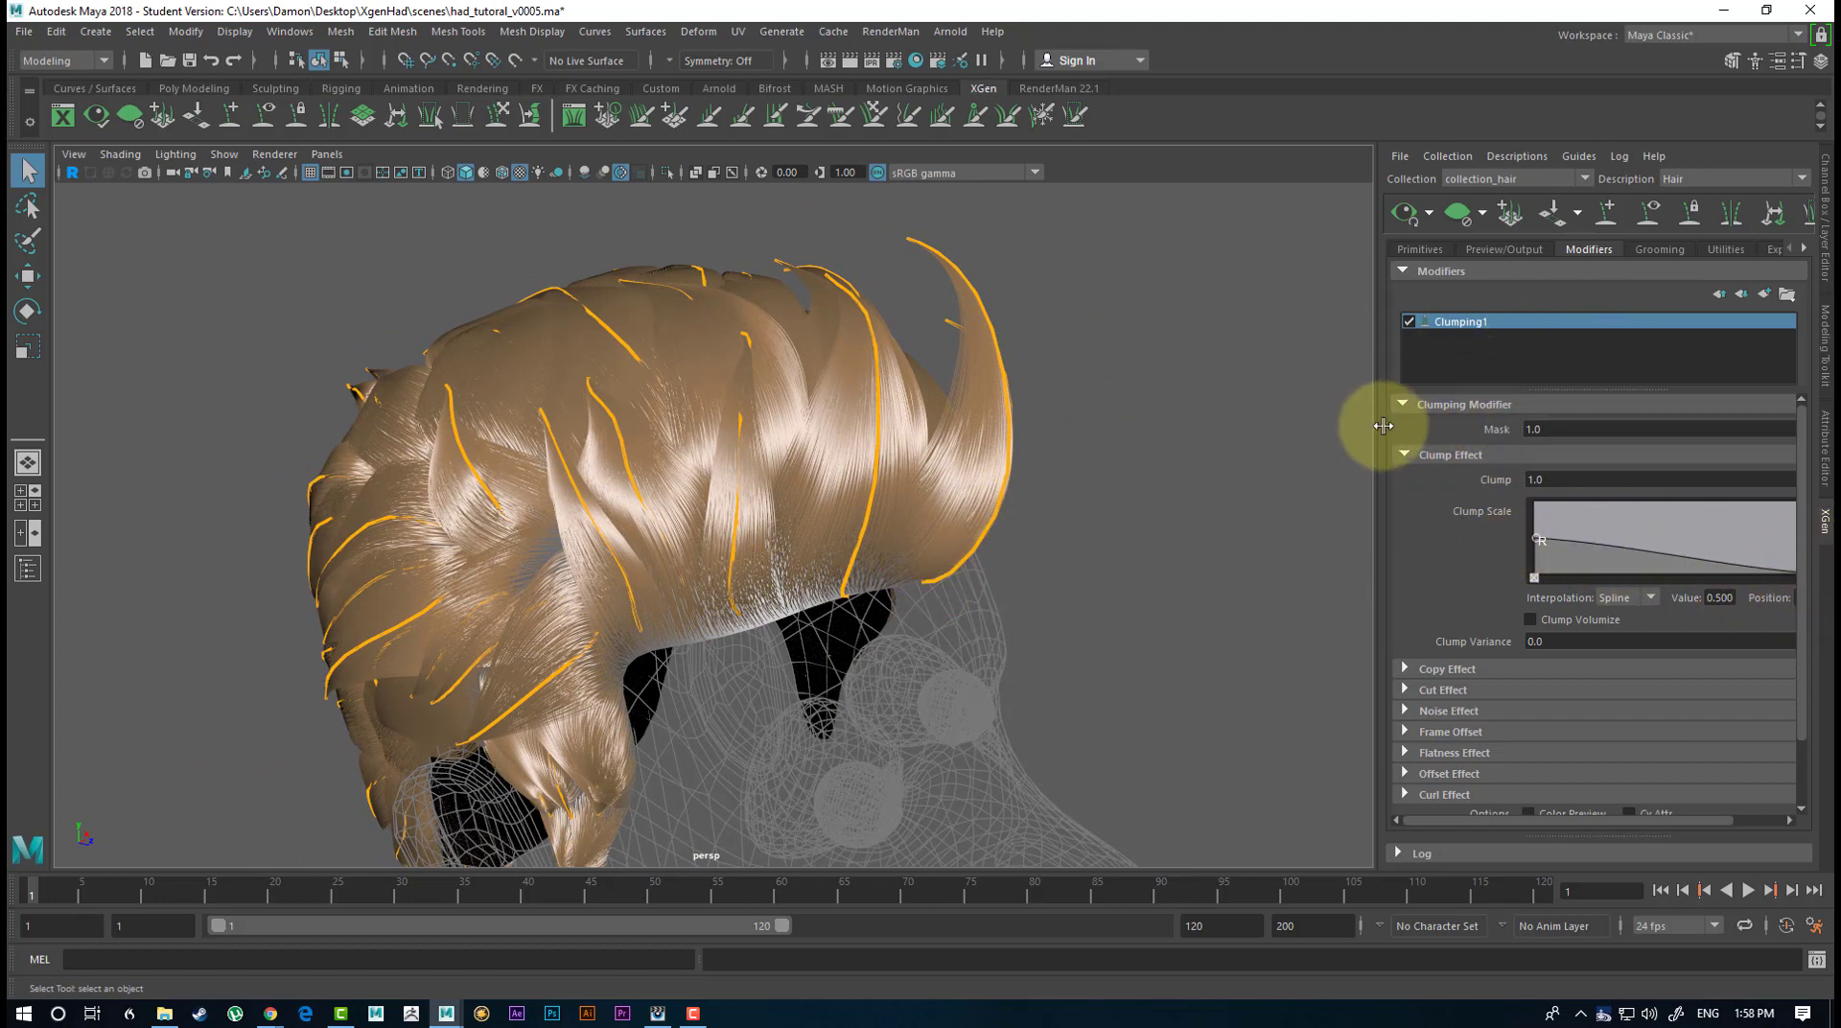
left_click_drag(1382, 426, 1134, 414)
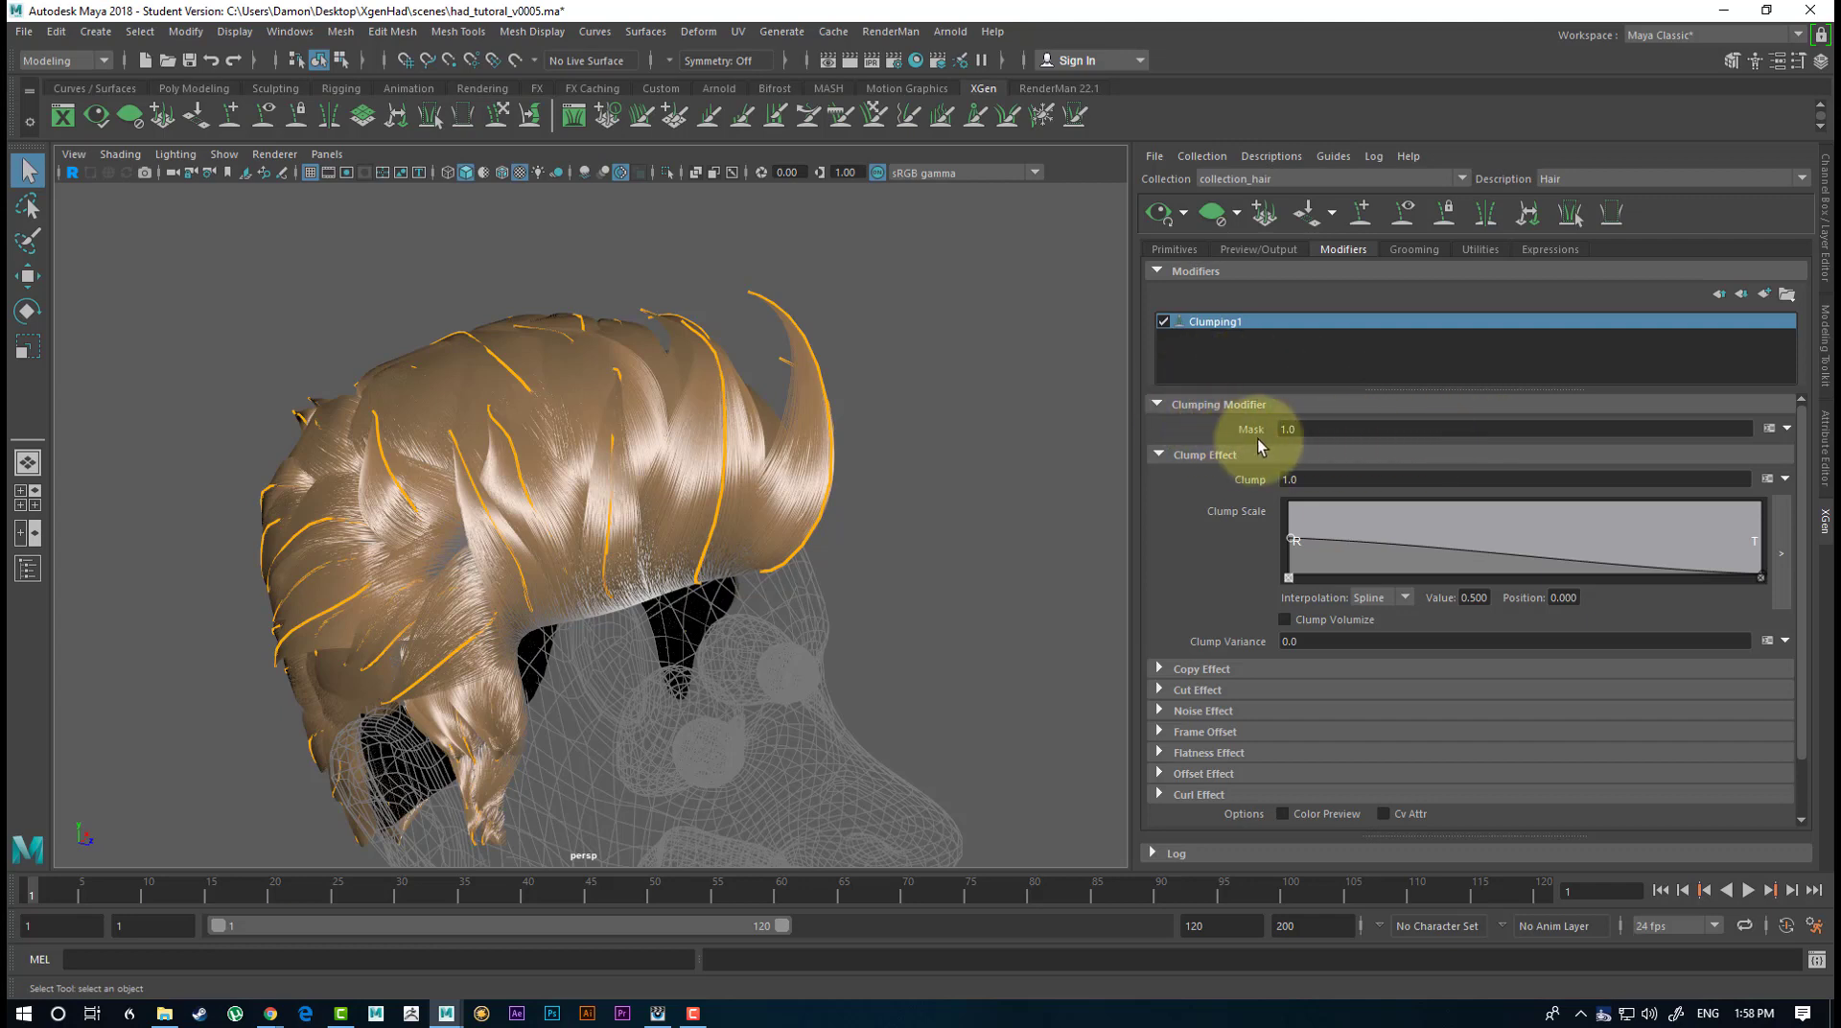
Try a Clumping modifier Mask of 0.5, check the hair from the front and restore the Mask to 1.
left_click(1285, 429)
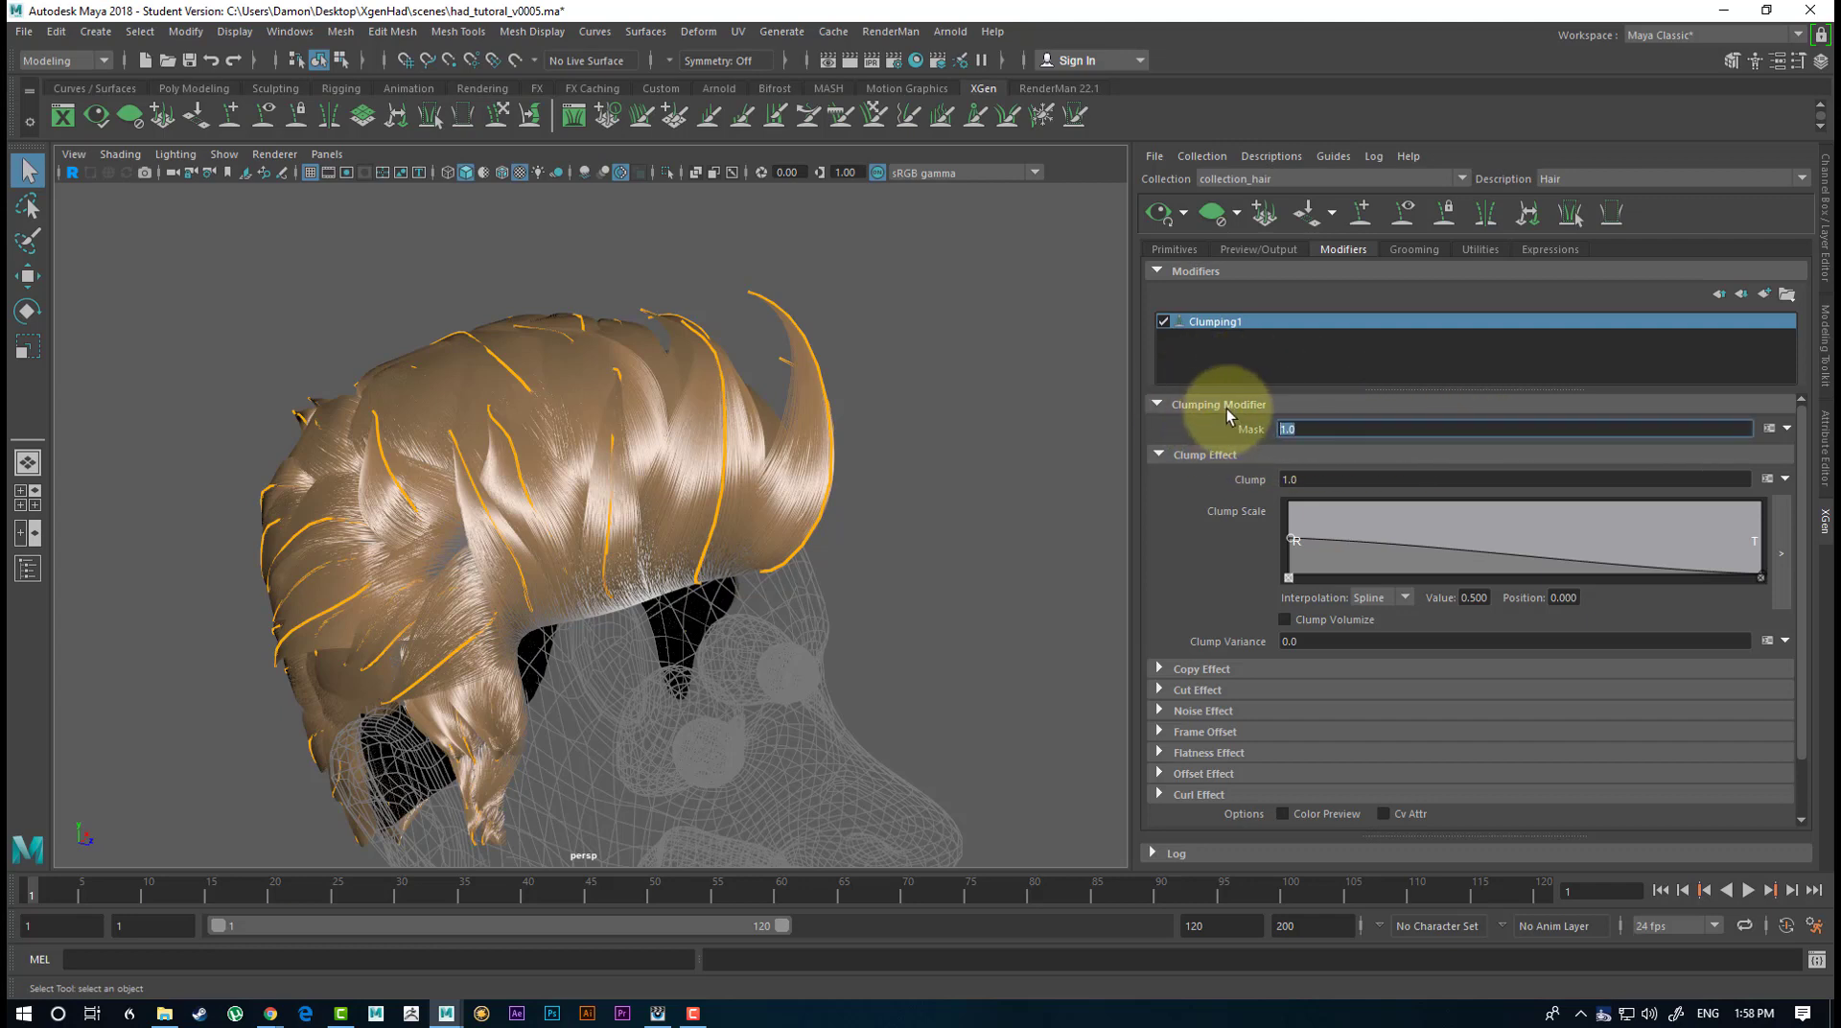
type("0.5")
key("Return")
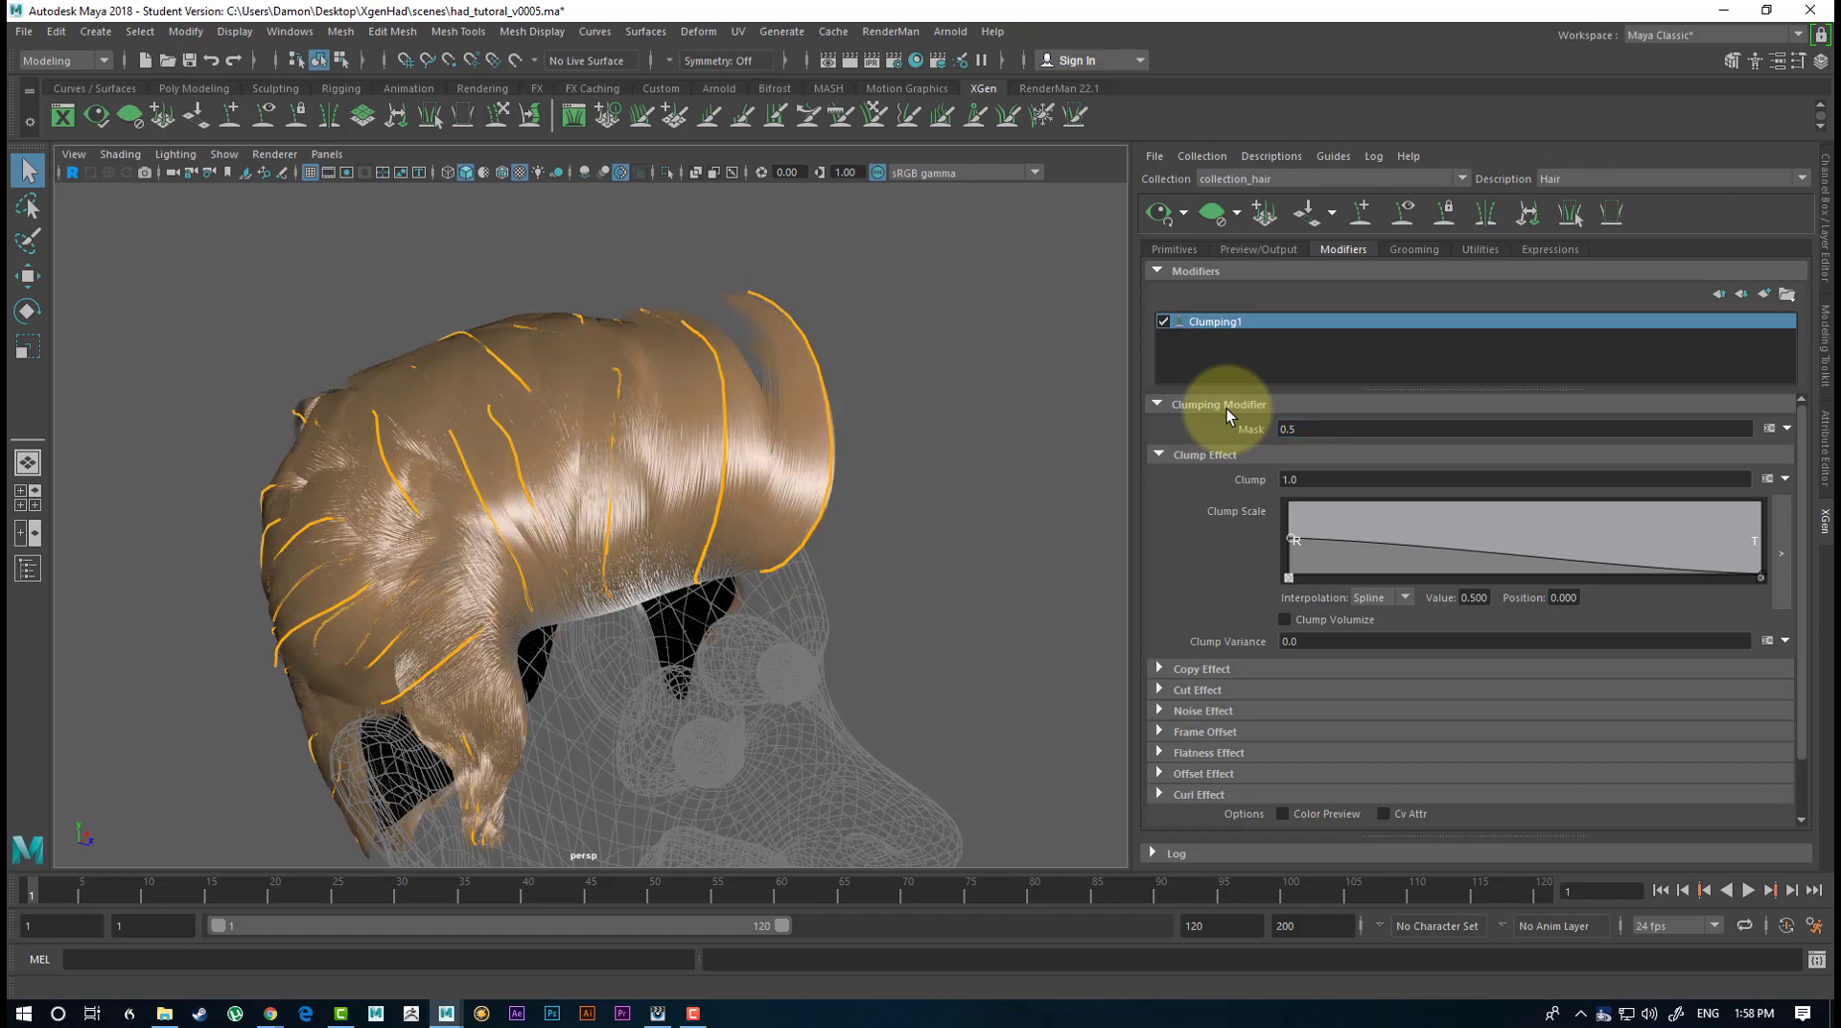
left_click_drag(822, 278, 843, 401, "alt")
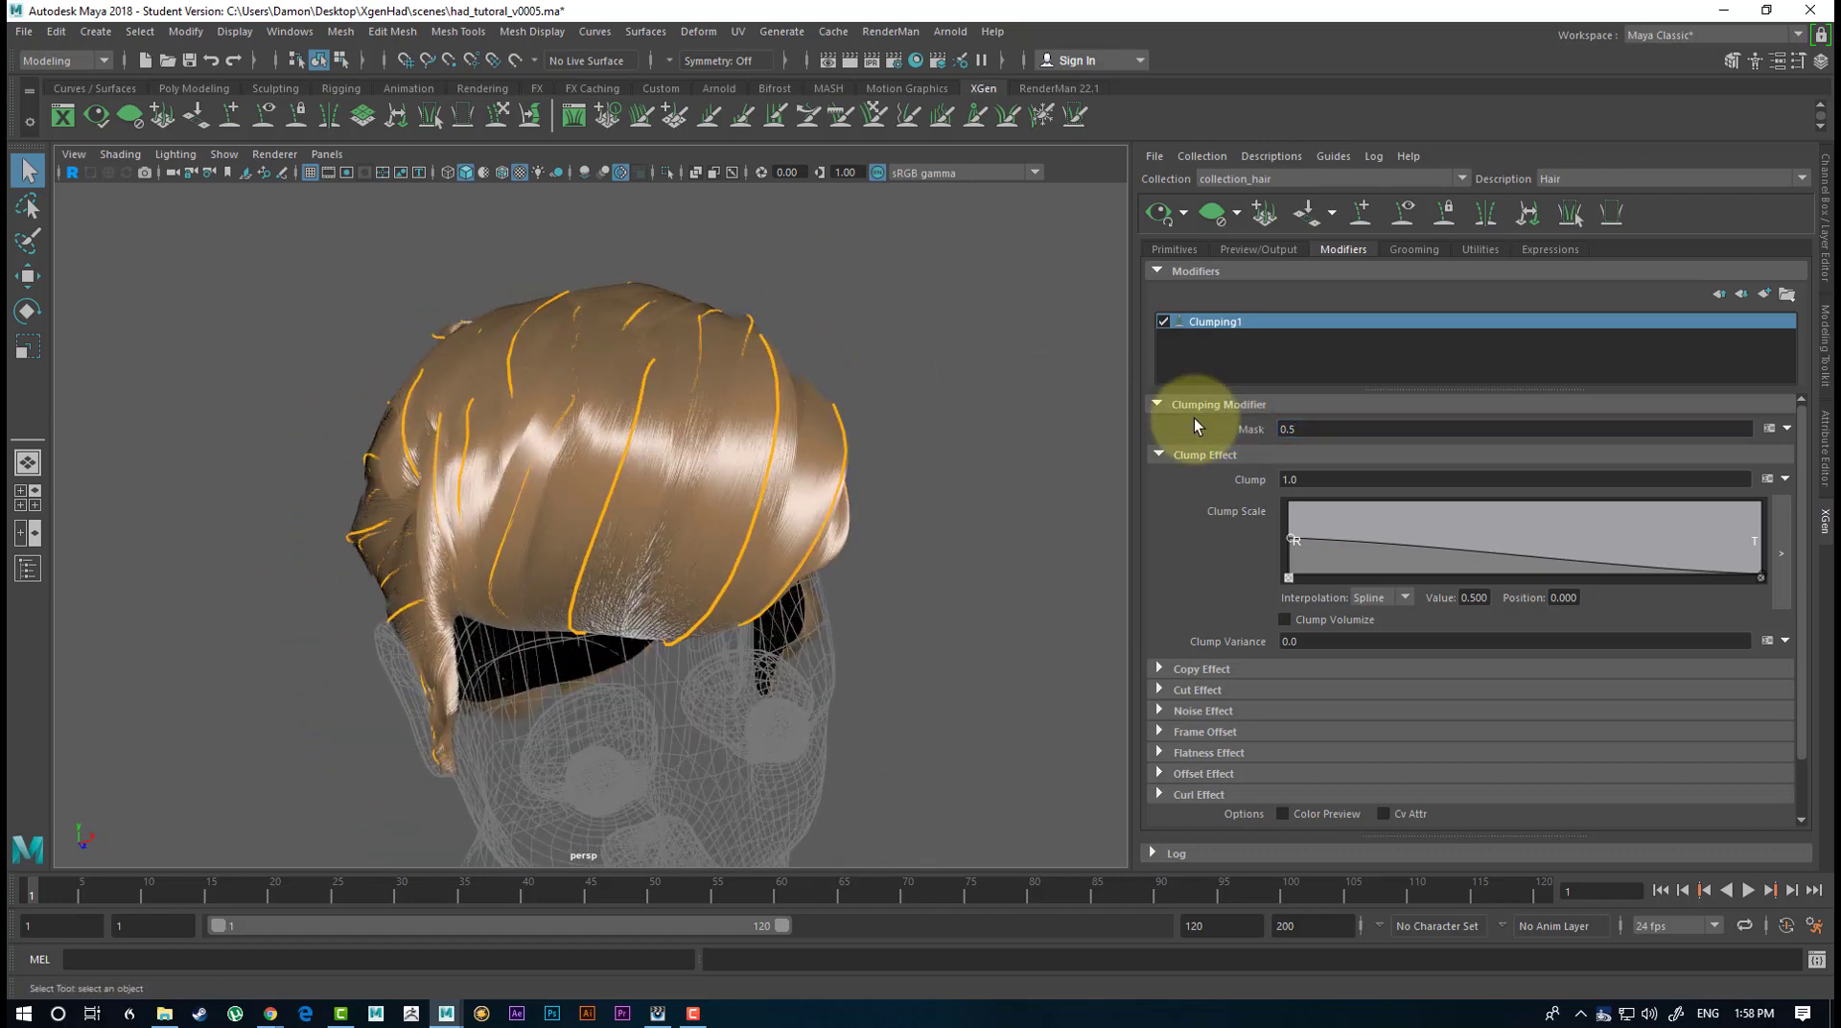
left_click_drag(1328, 431, 1114, 401)
type("1")
key("Return")
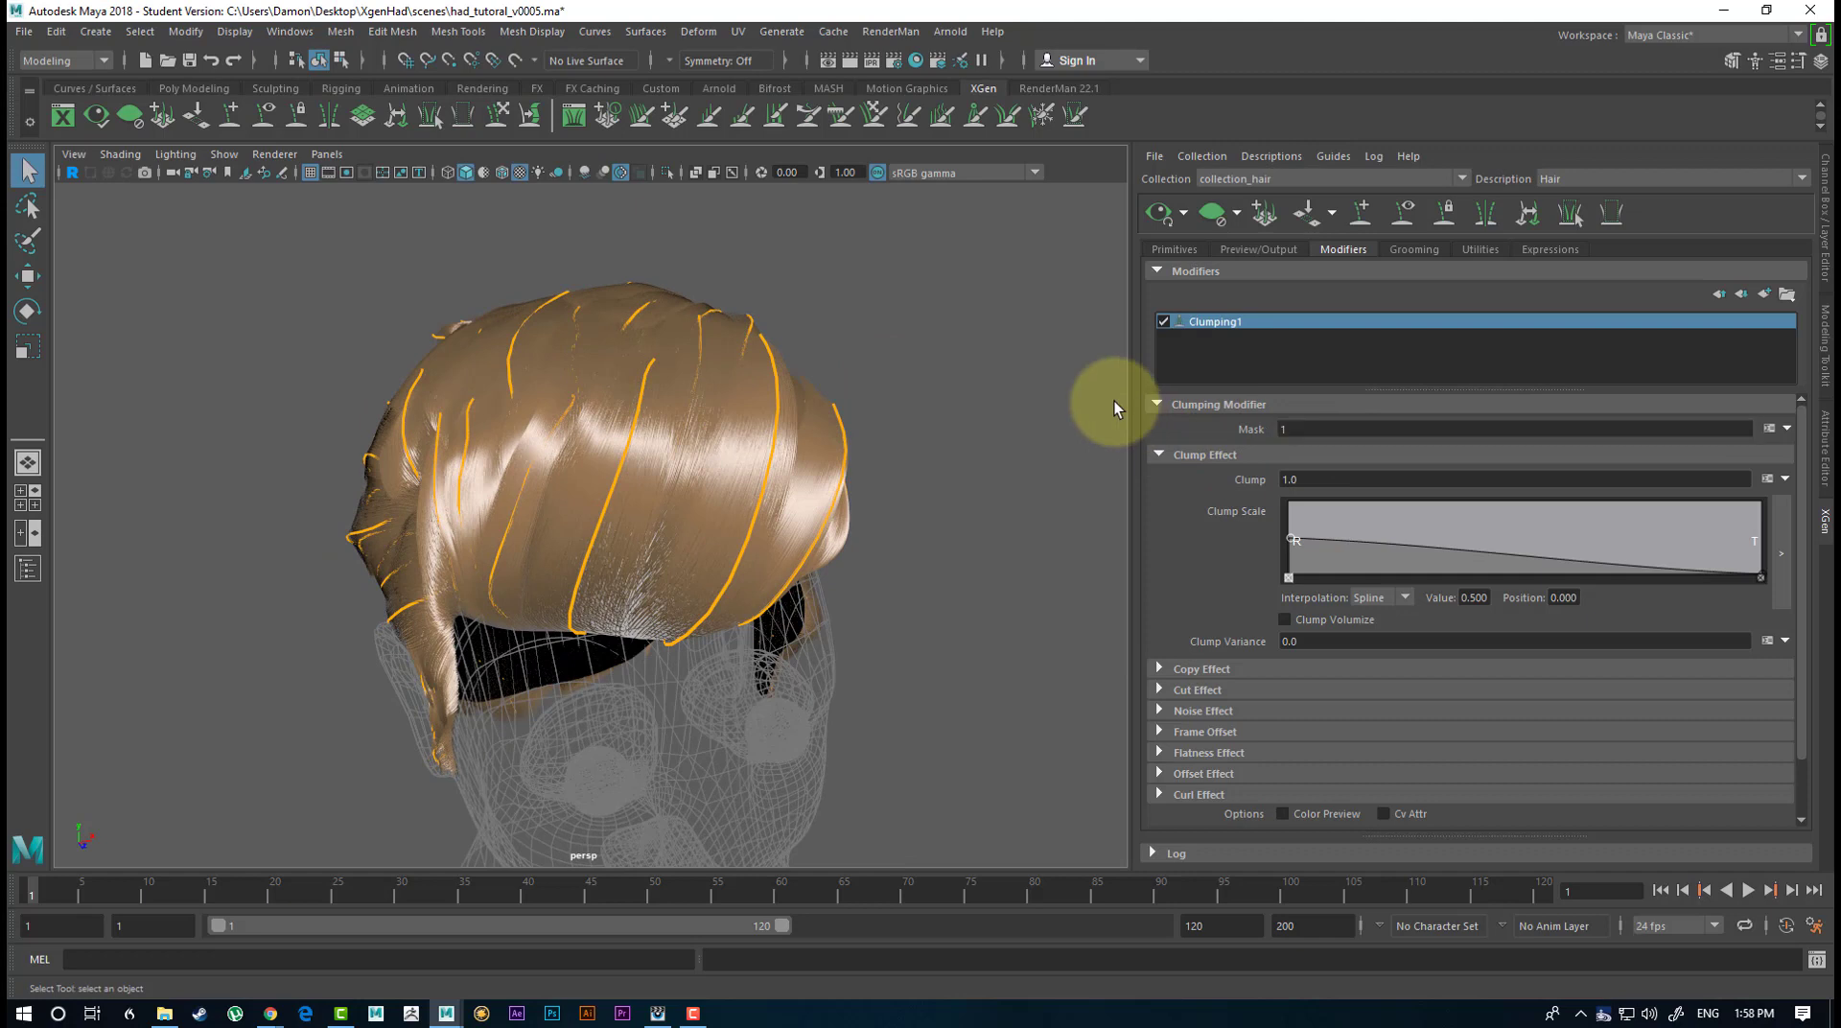
Try Clump amounts of 0.5 and 2 on the Clumping modifier and compare their effect from the side.
left_click_drag(1326, 479, 1217, 481)
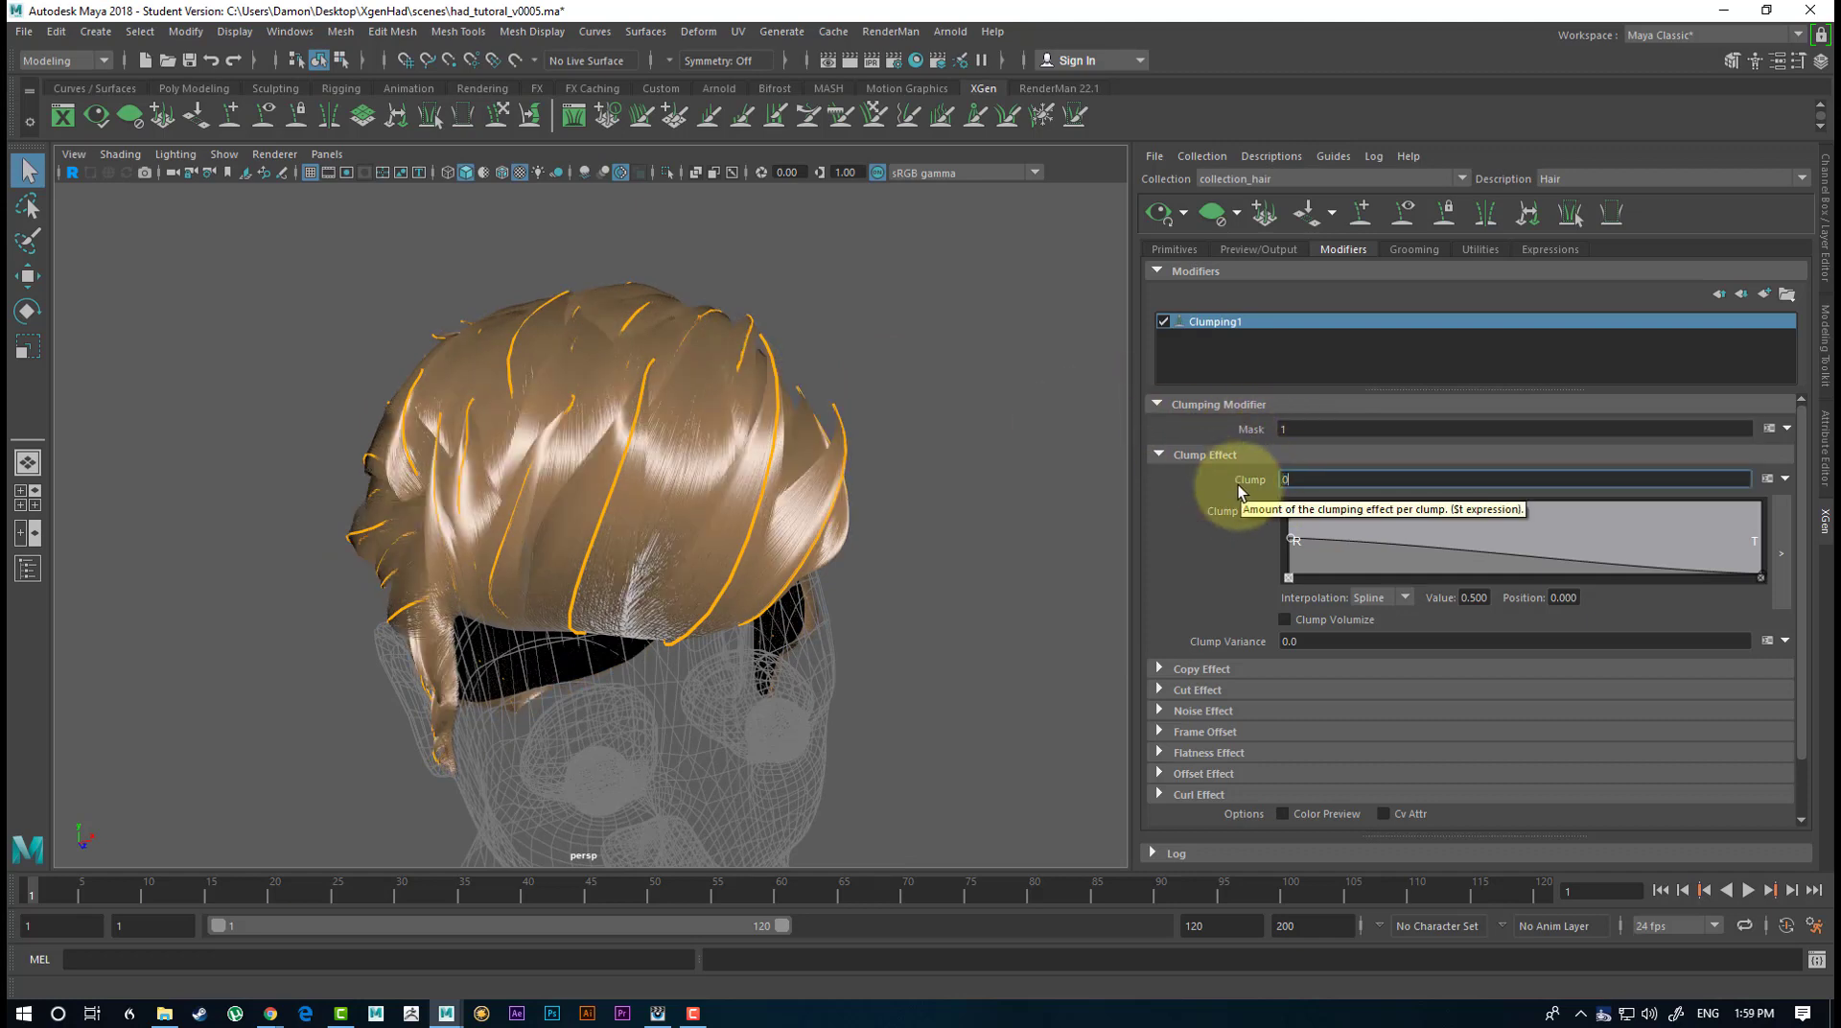
key("Return")
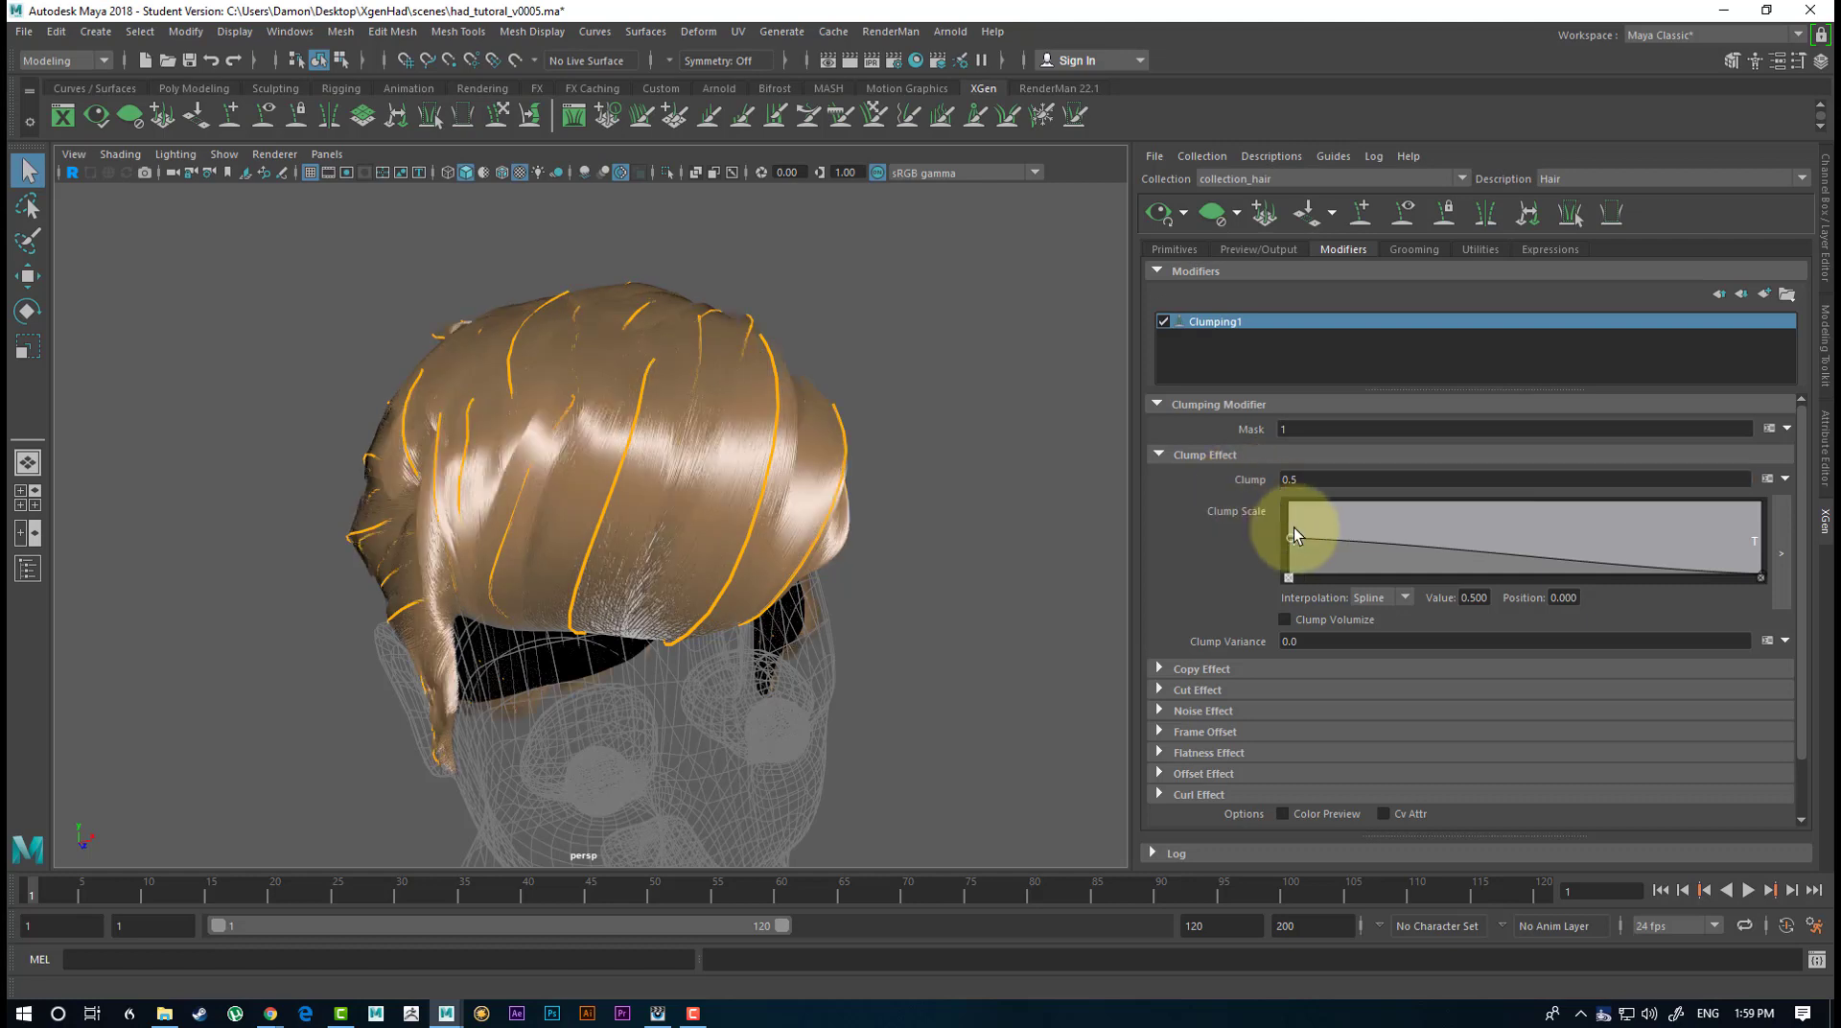
left_click_drag(1318, 480, 1187, 466)
type("2")
key("Return")
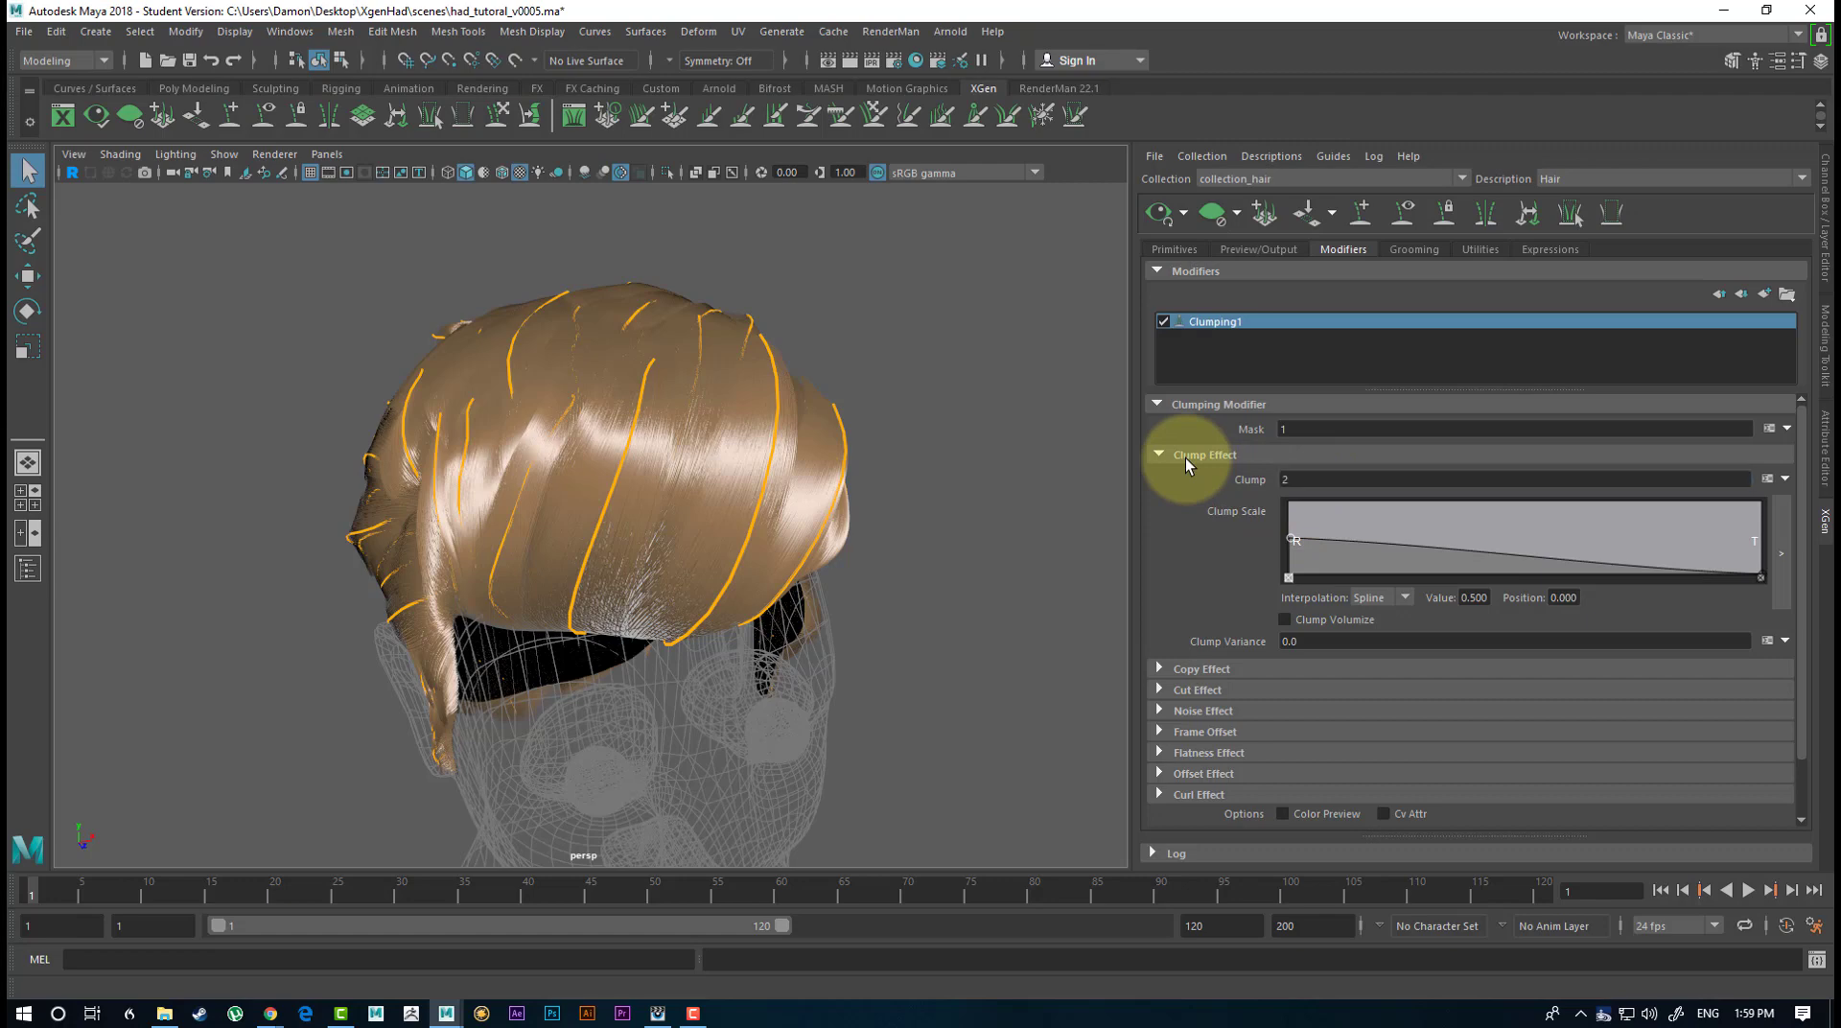
left_click_drag(808, 426, 936, 412, "alt")
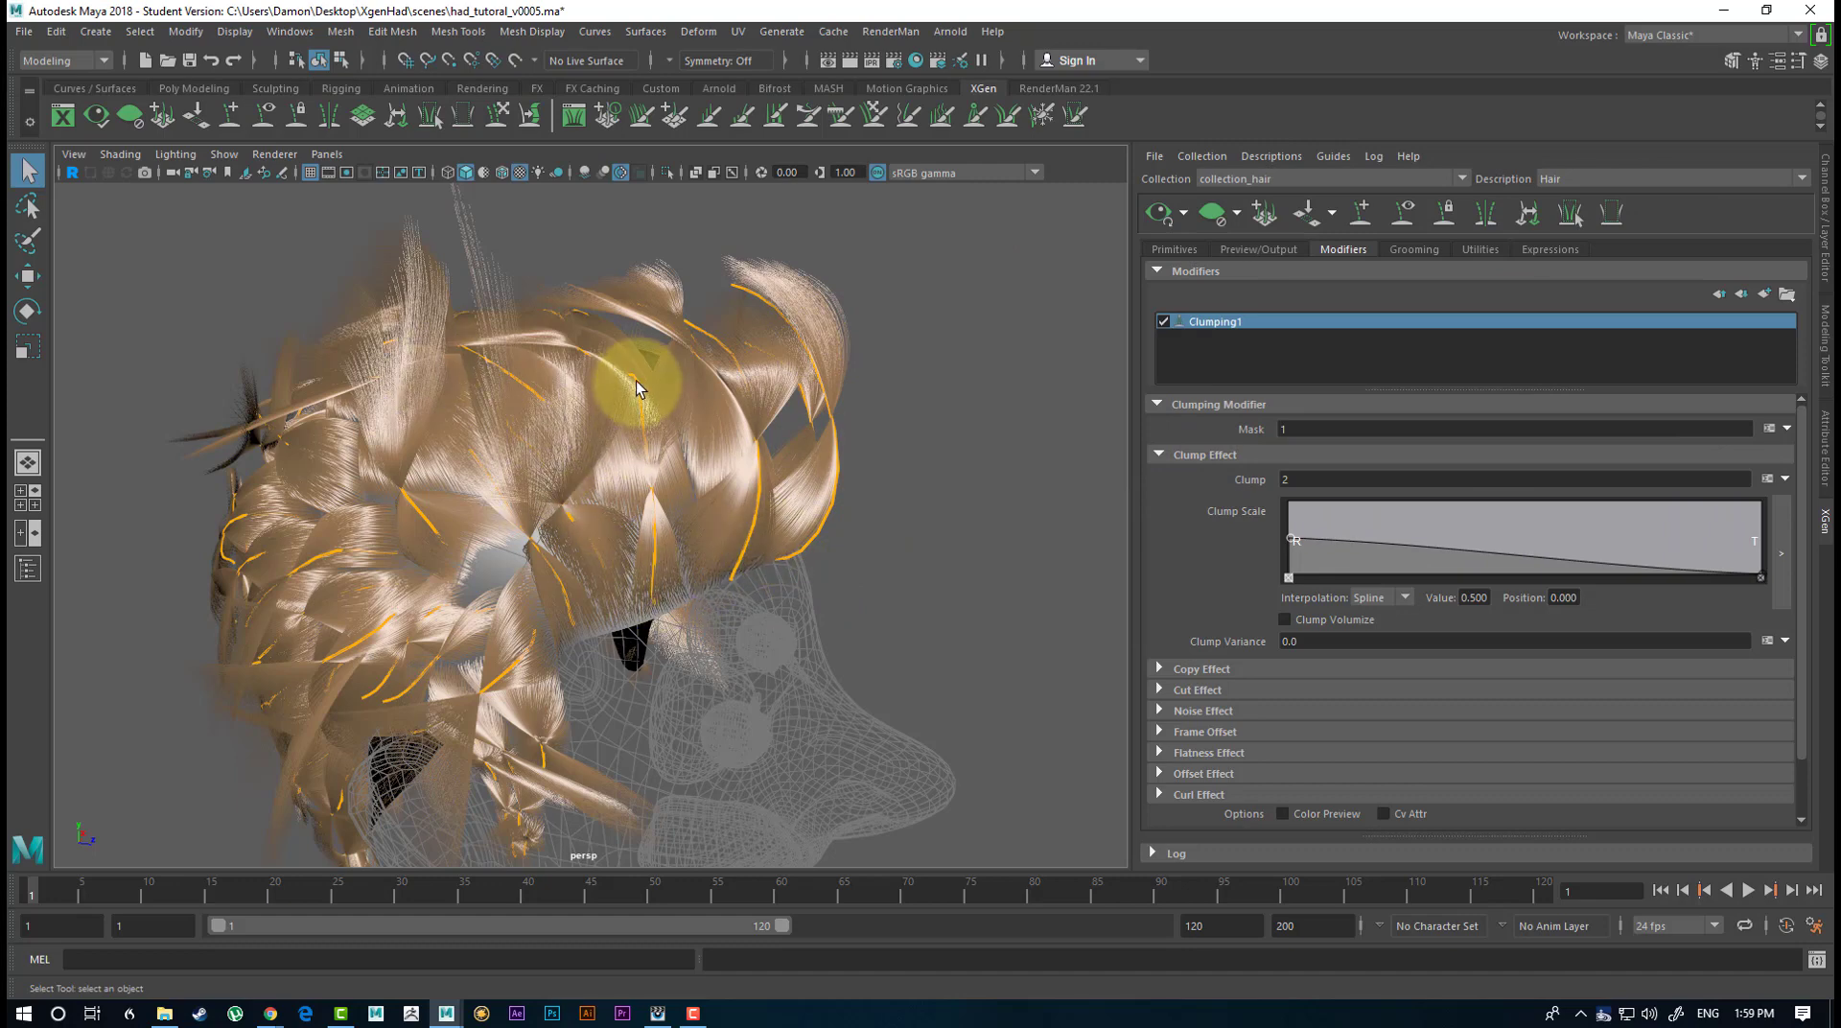
Return the Clump amount to 1 and look into the Copy Effect settings.
left_click(1285, 479)
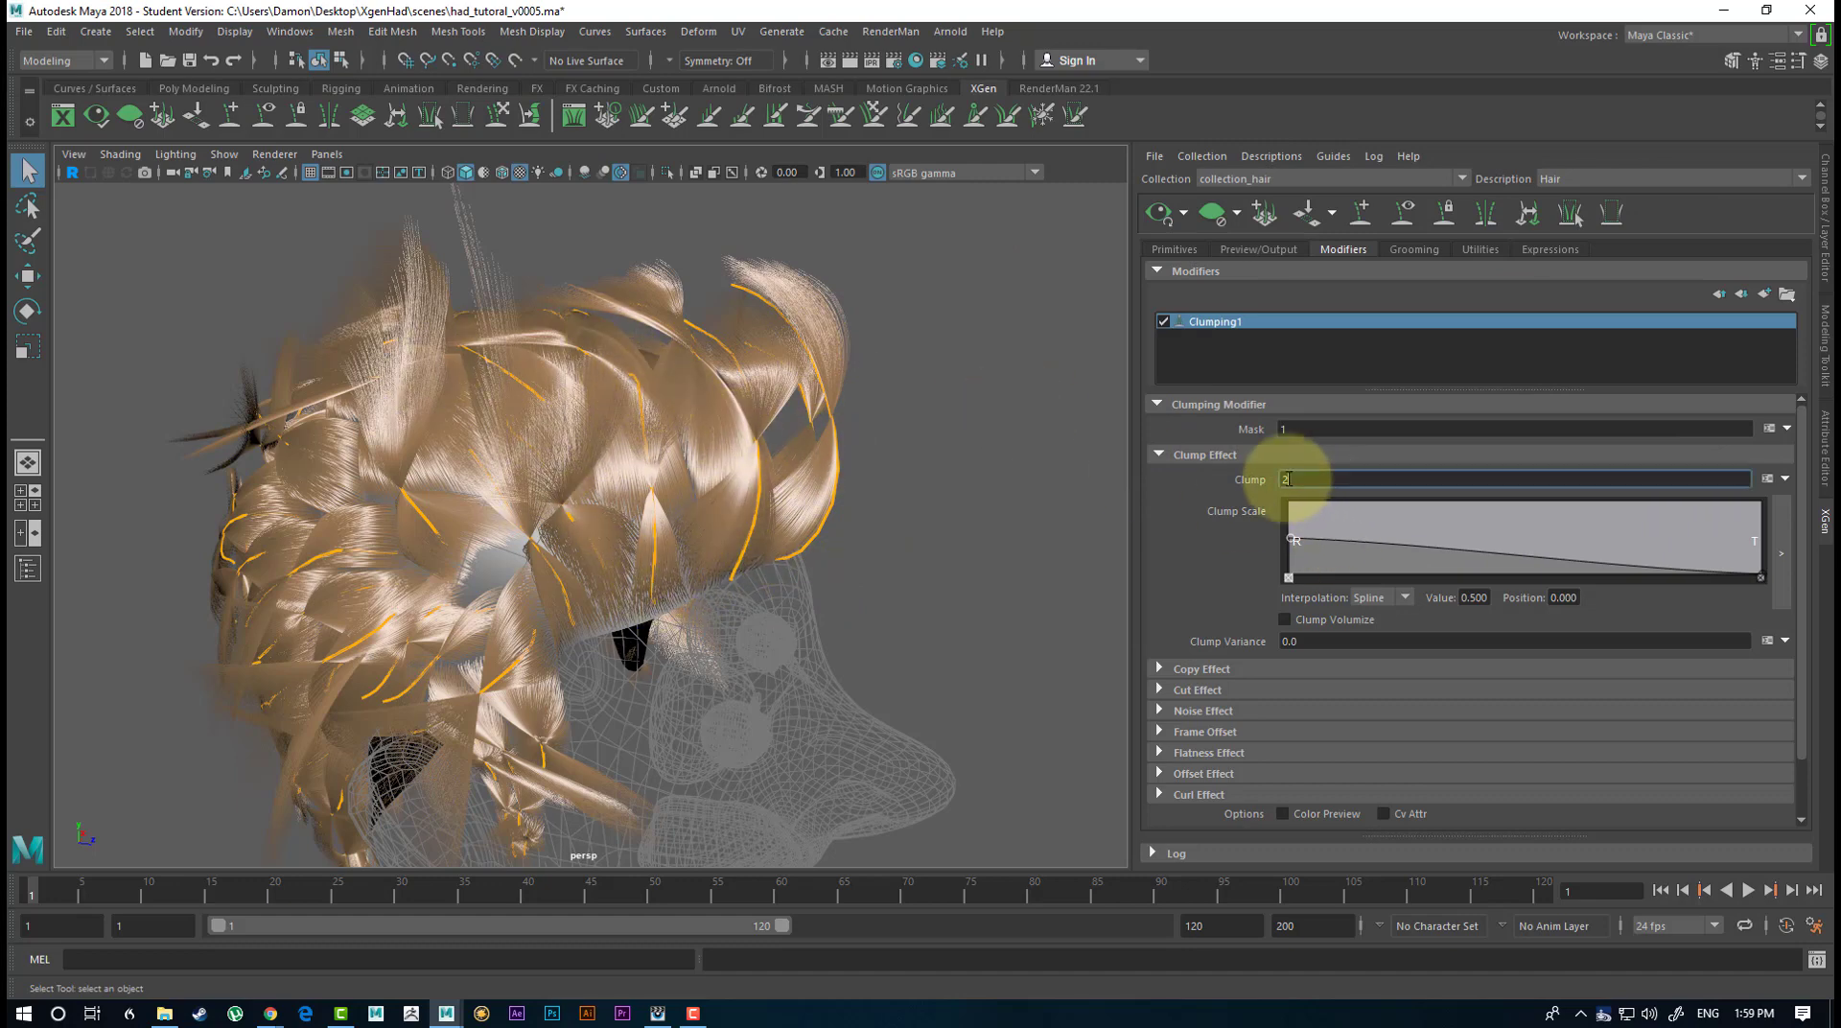
type("1")
key("Return")
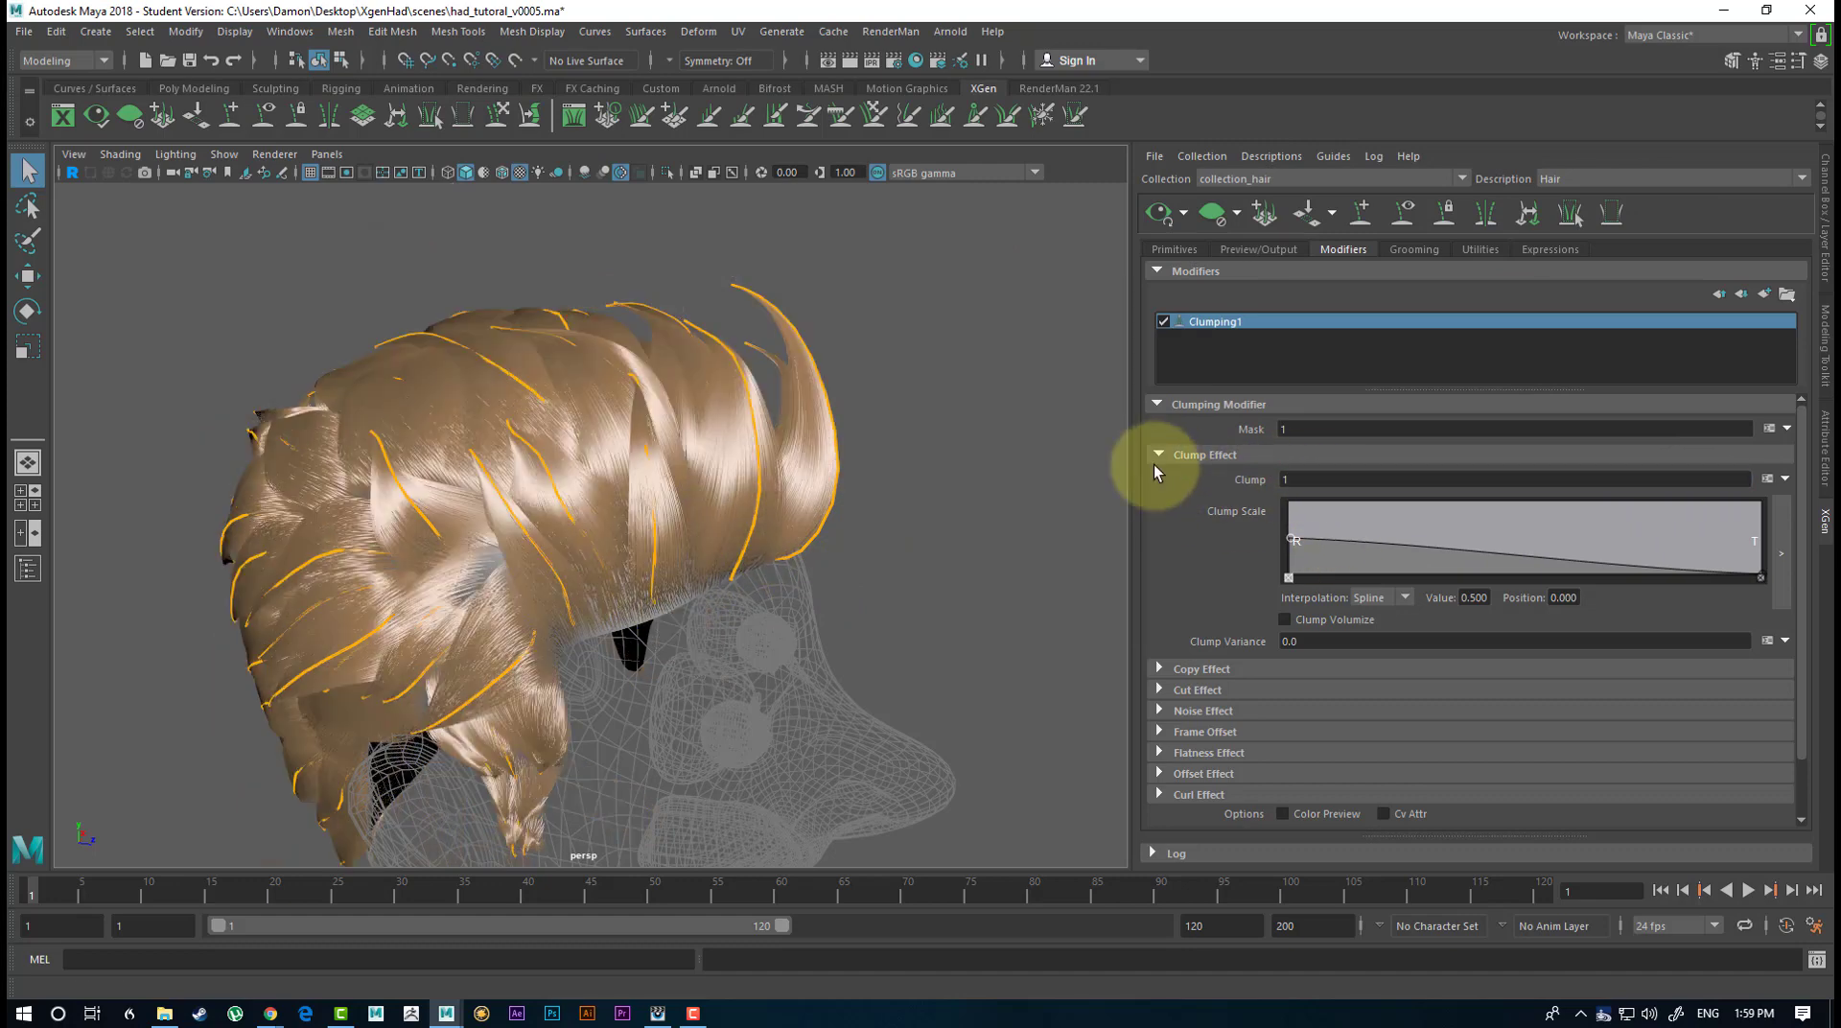
left_click_drag(1043, 346, 1045, 436, "alt")
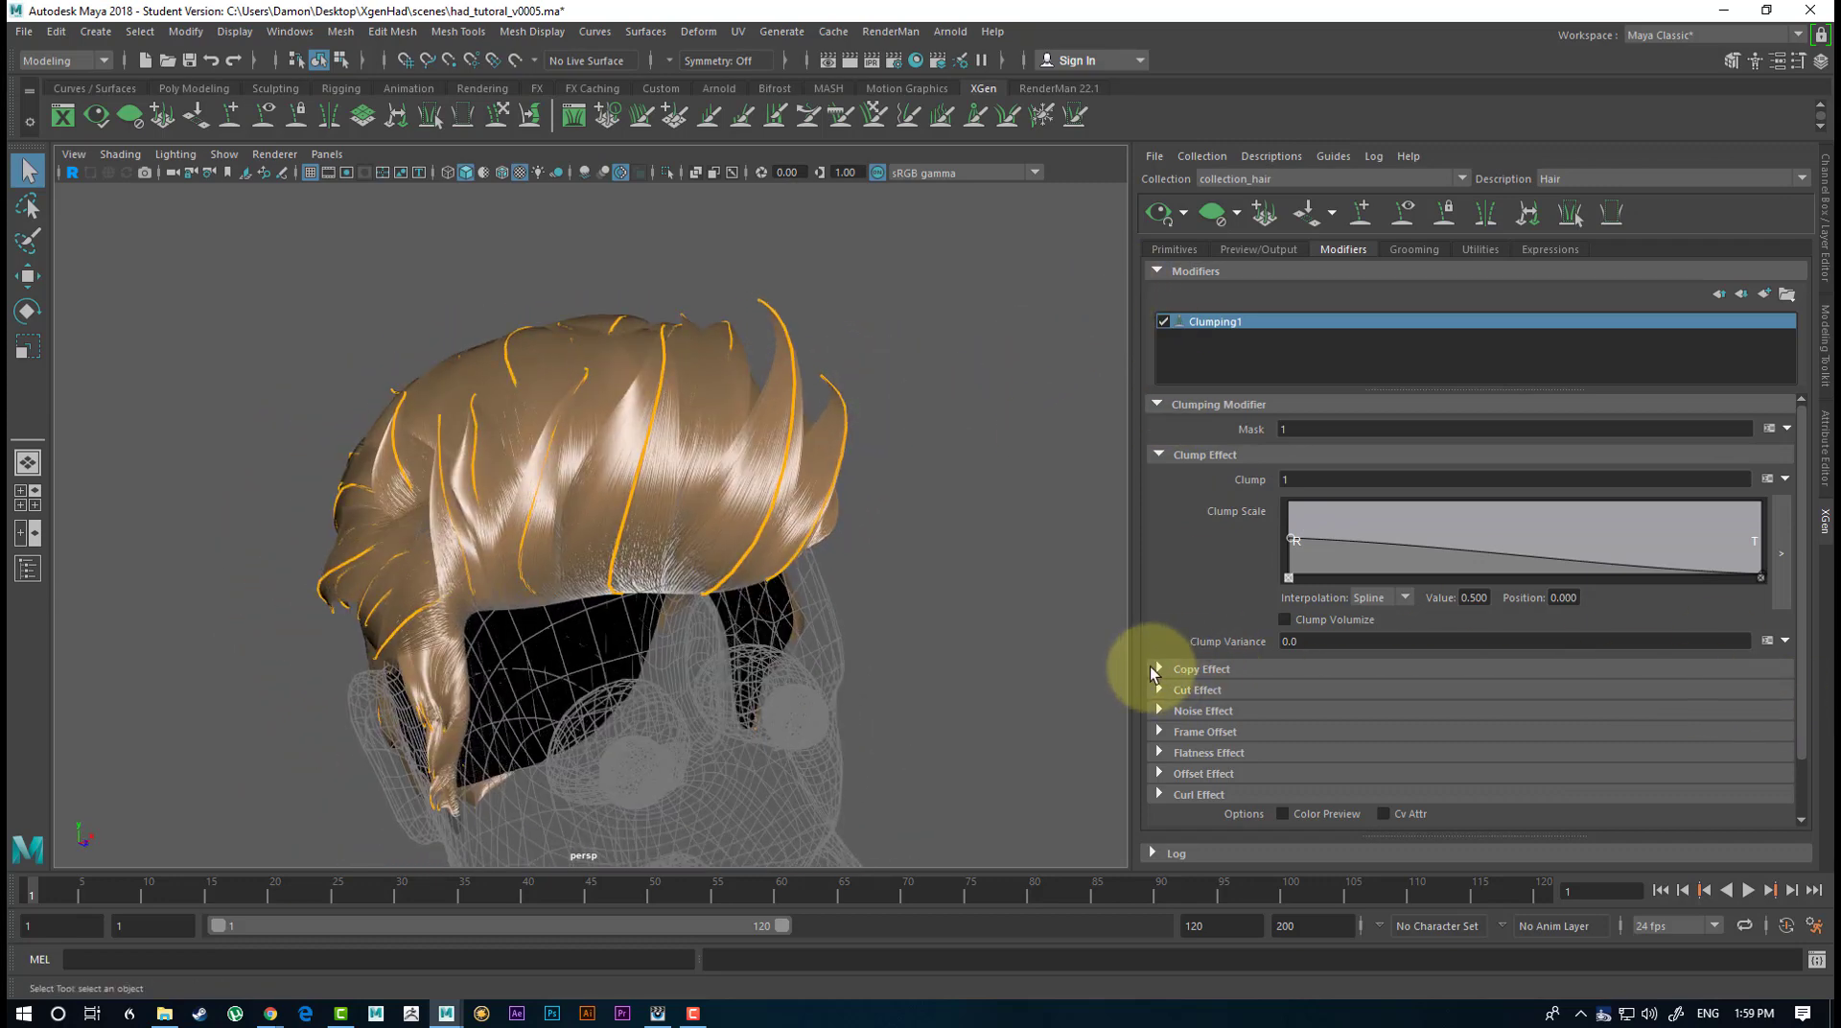
left_click(1157, 669)
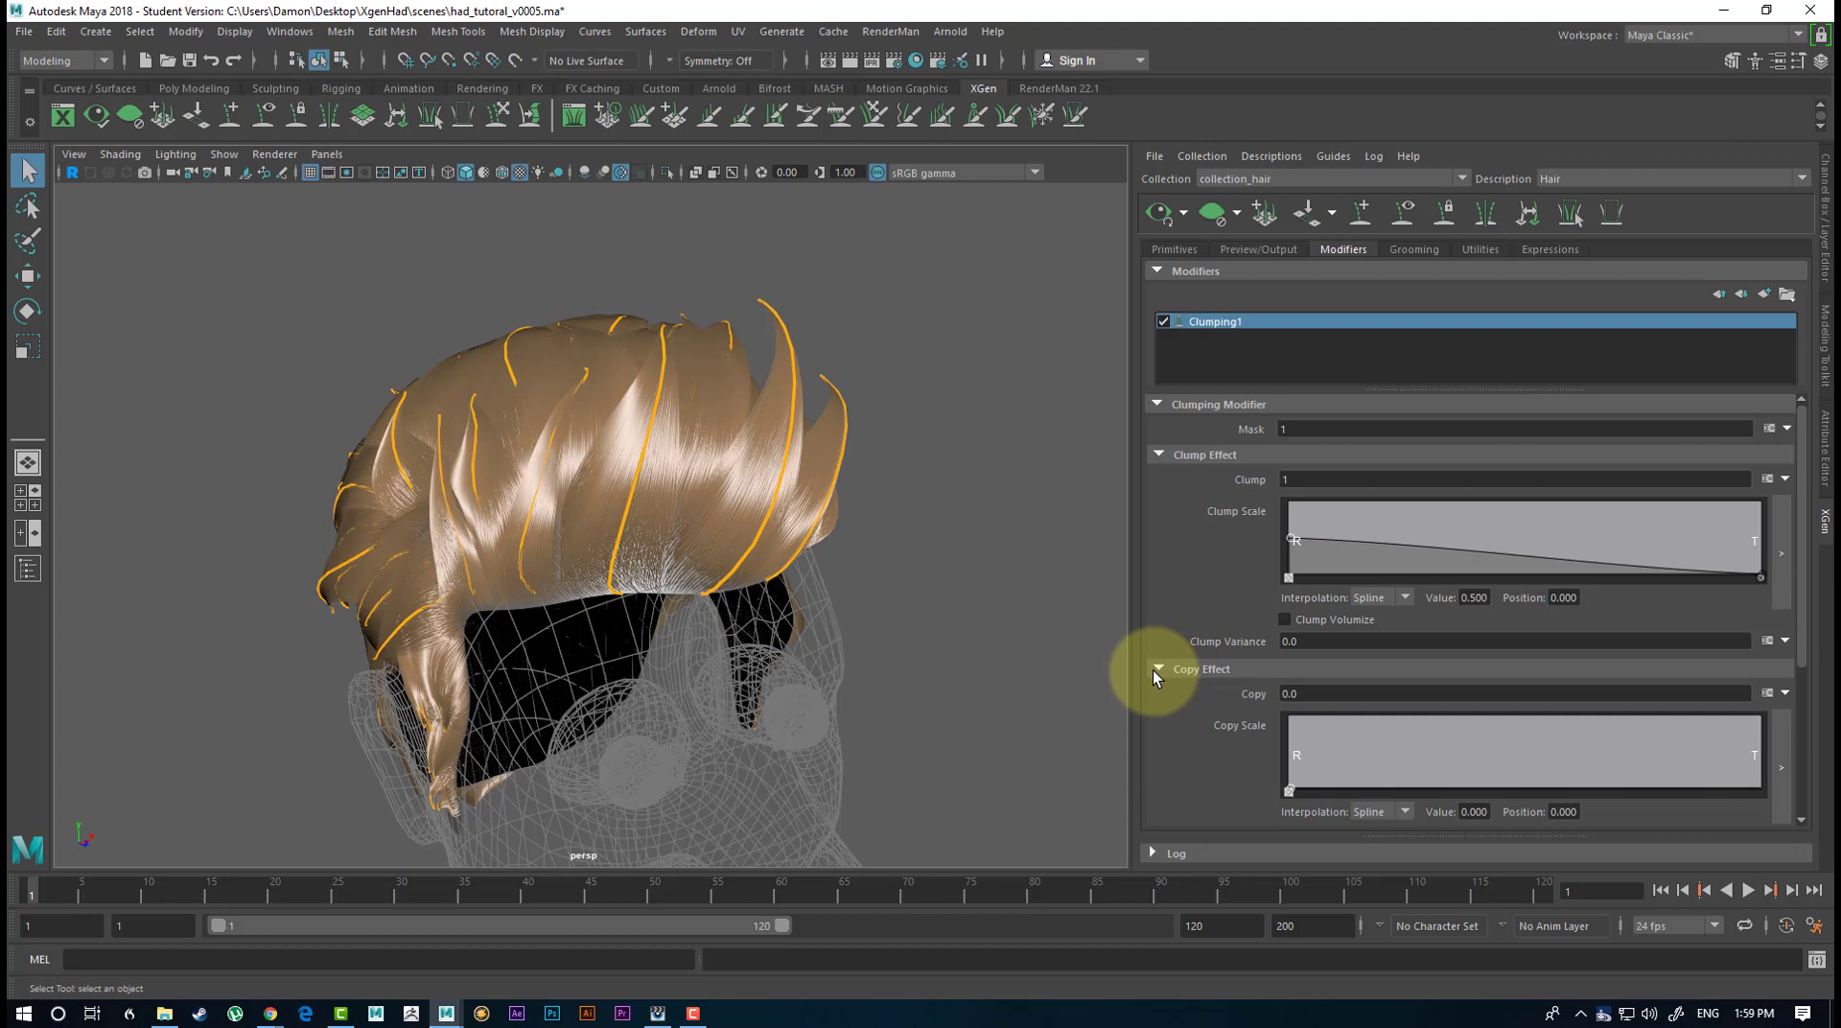
left_click(1155, 669)
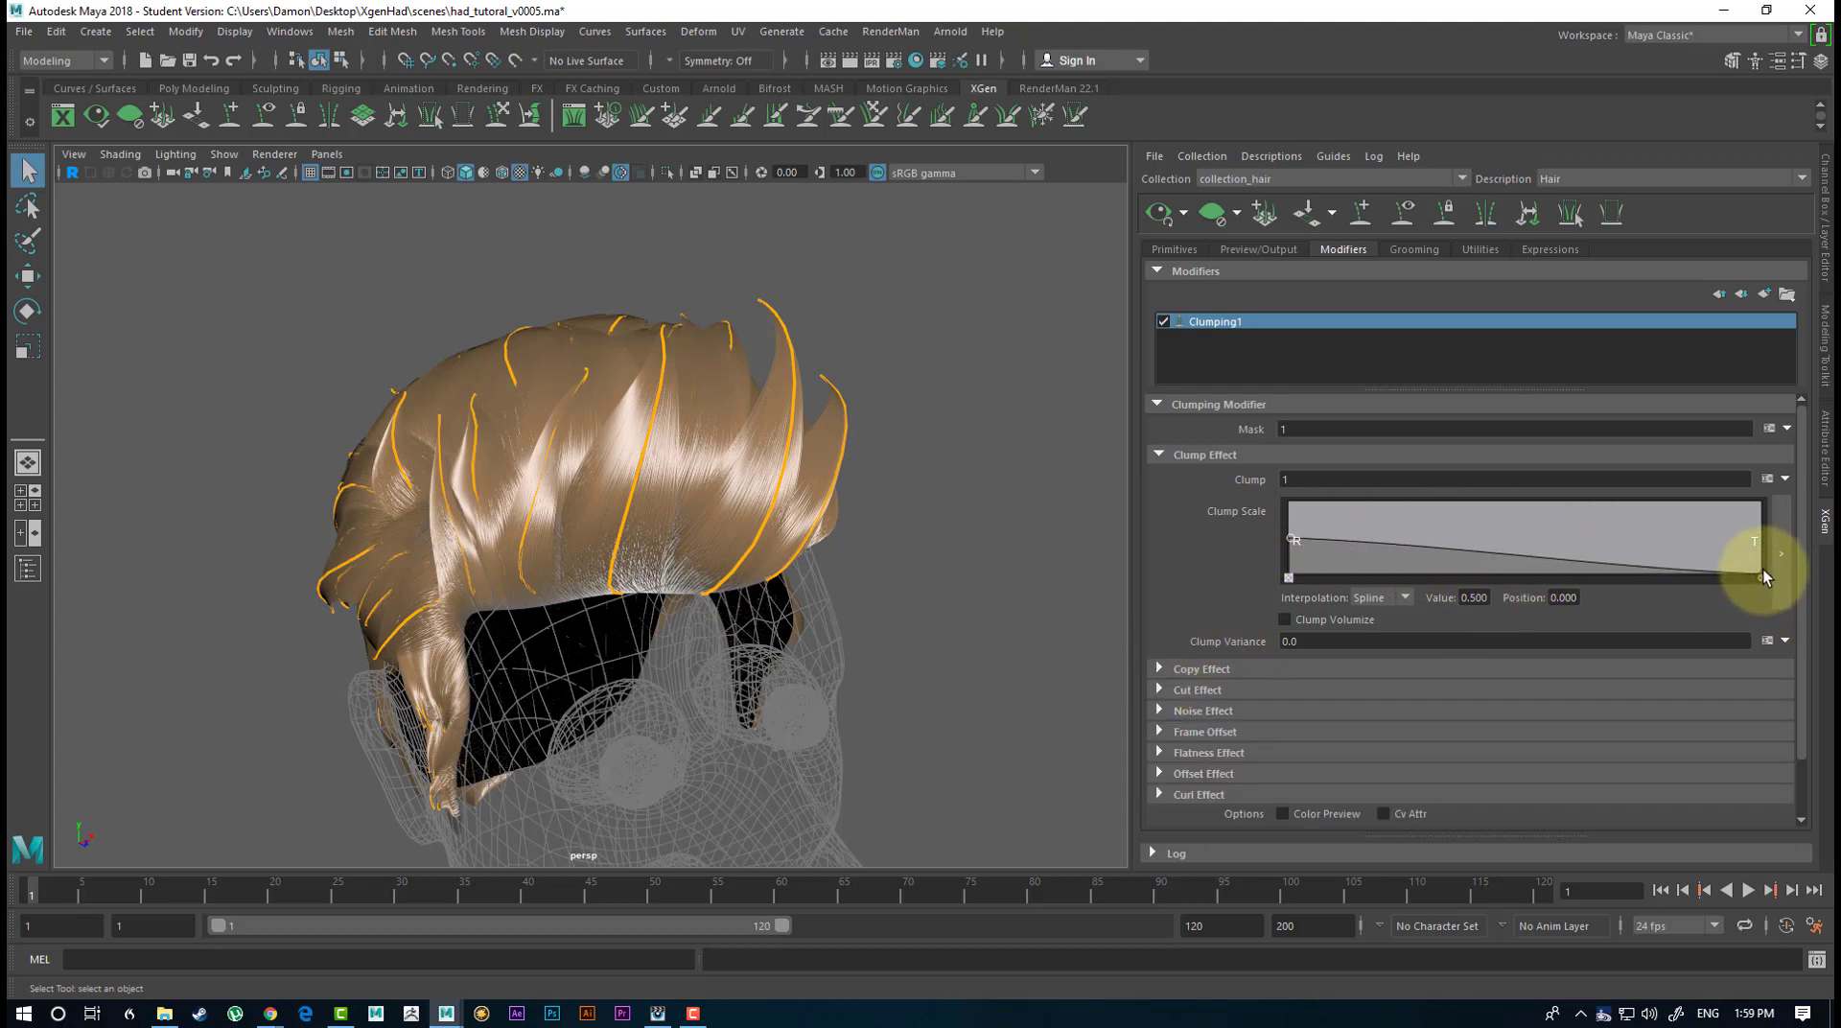
Raise the tip end of the Clump Scale ramp to about 0.316 and inspect the softened clumps around the head.
left_click_drag(1762, 572, 1756, 550)
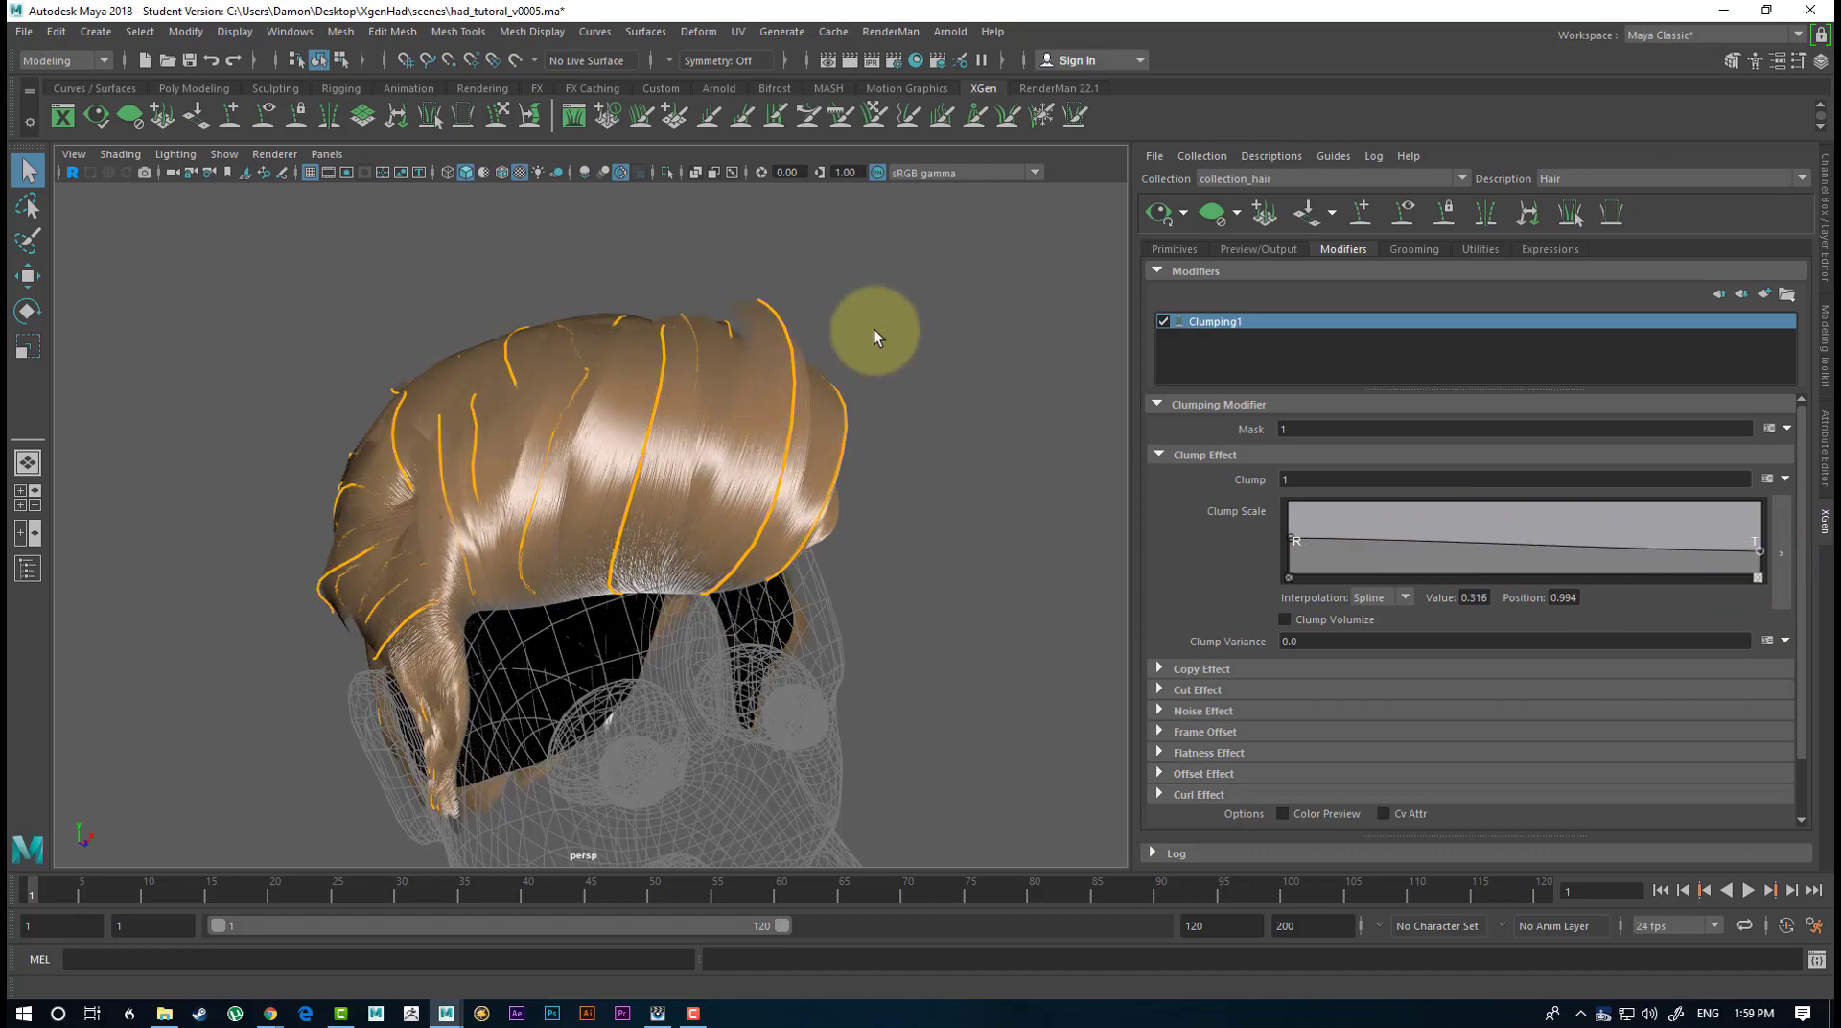
left_click_drag(875, 329, 877, 437, "alt")
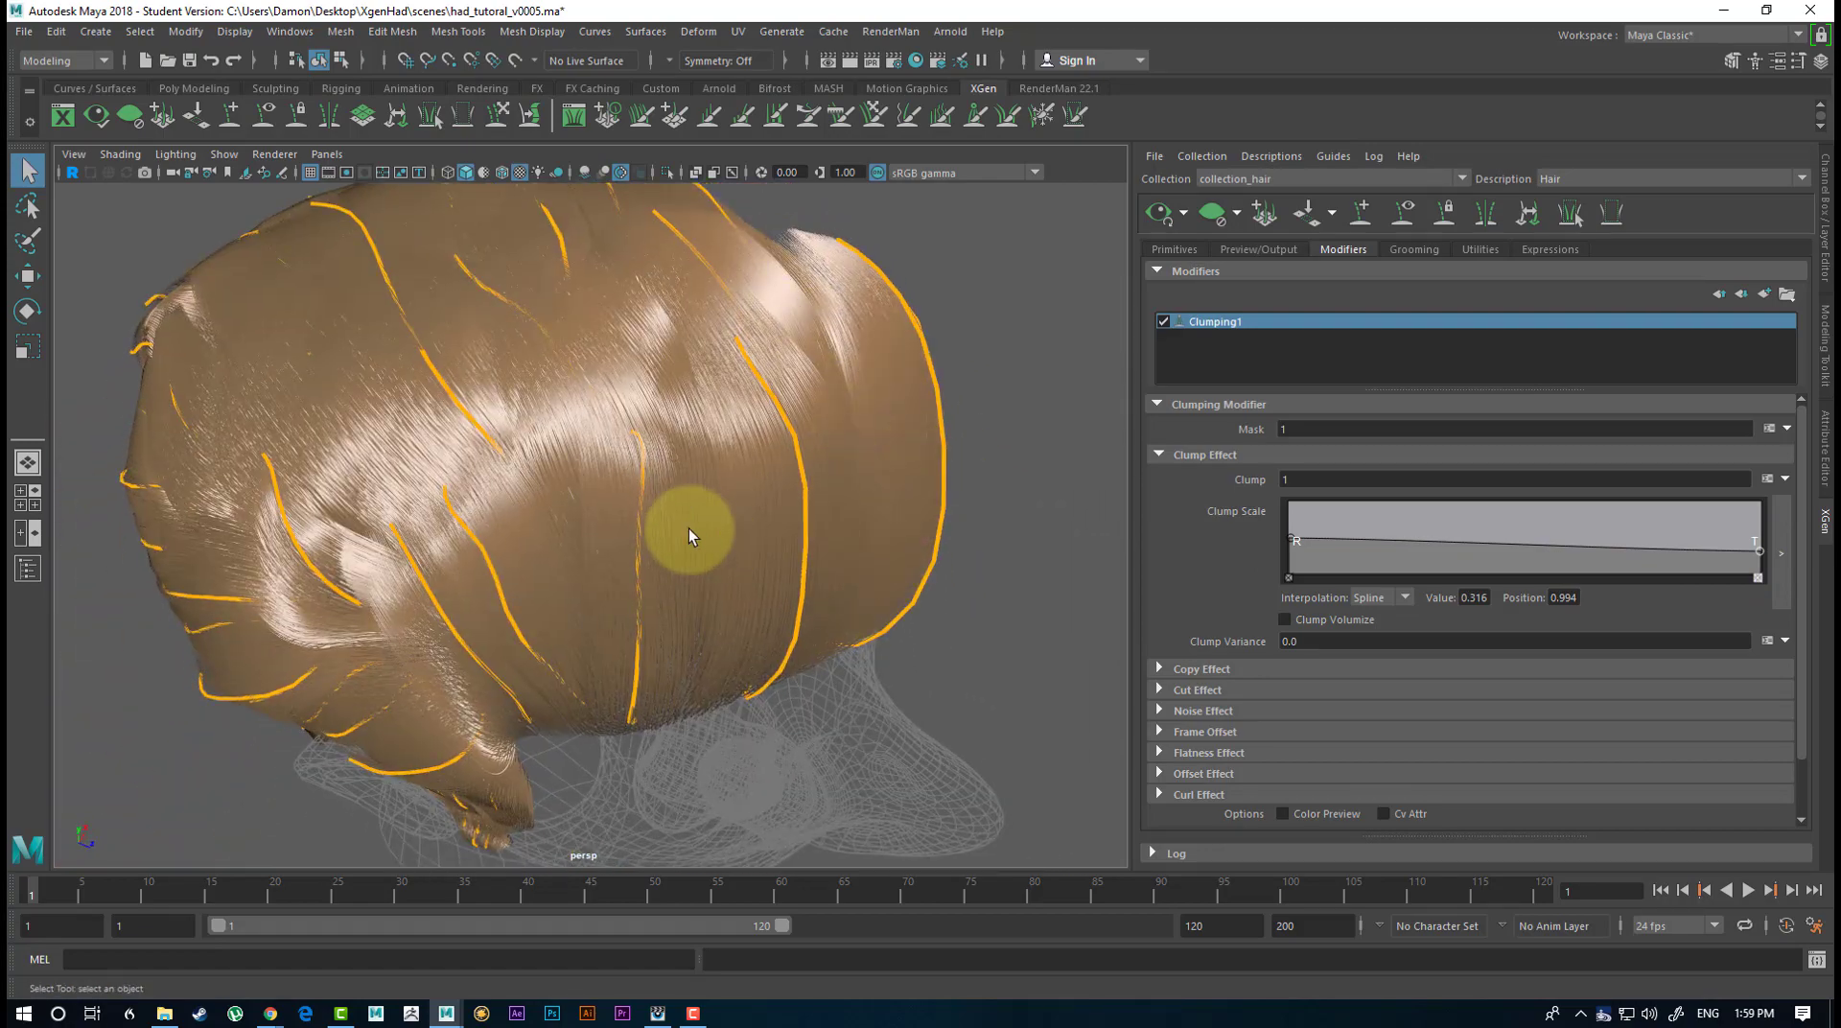
left_click_drag(688, 527, 490, 452, "alt")
left_click_drag(627, 468, 1060, 539, "alt")
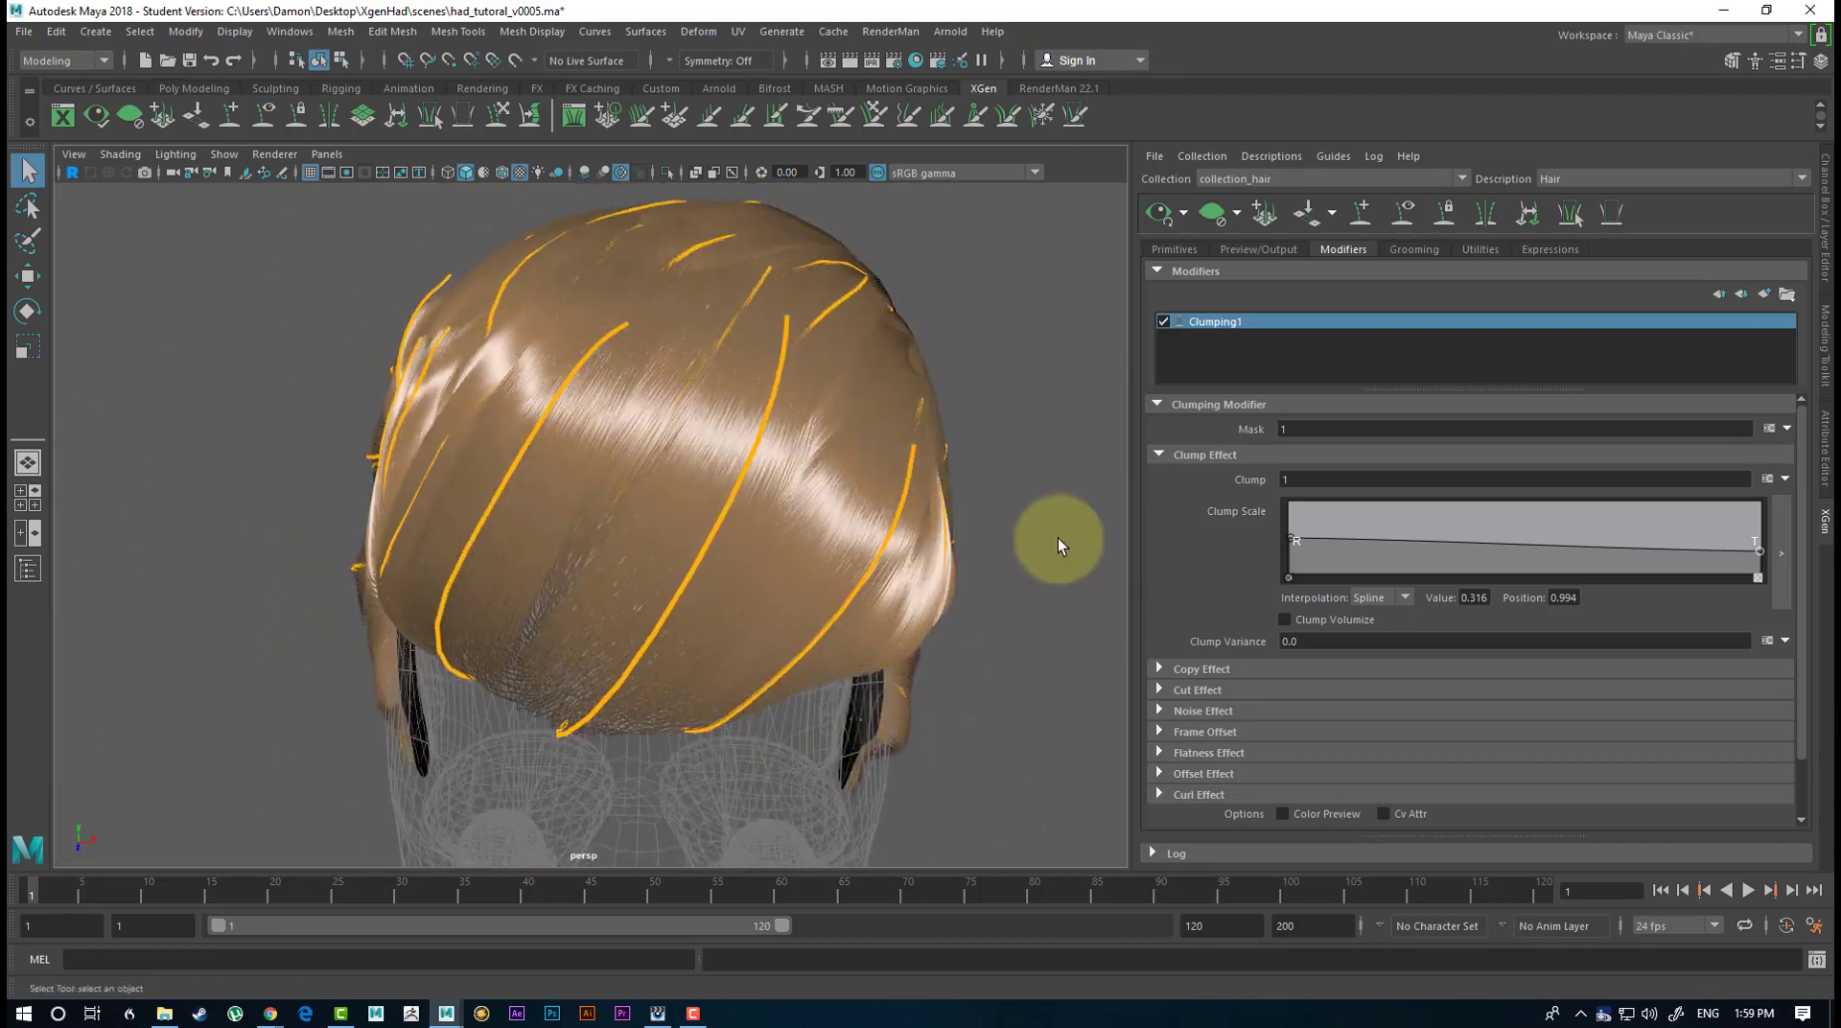
Add three points along the Clump Scale ramp, the last about 0.289 at position 0.802, and set the tip point to about 0.289.
left_click(1427, 546)
left_click(1576, 554)
left_click(1579, 545)
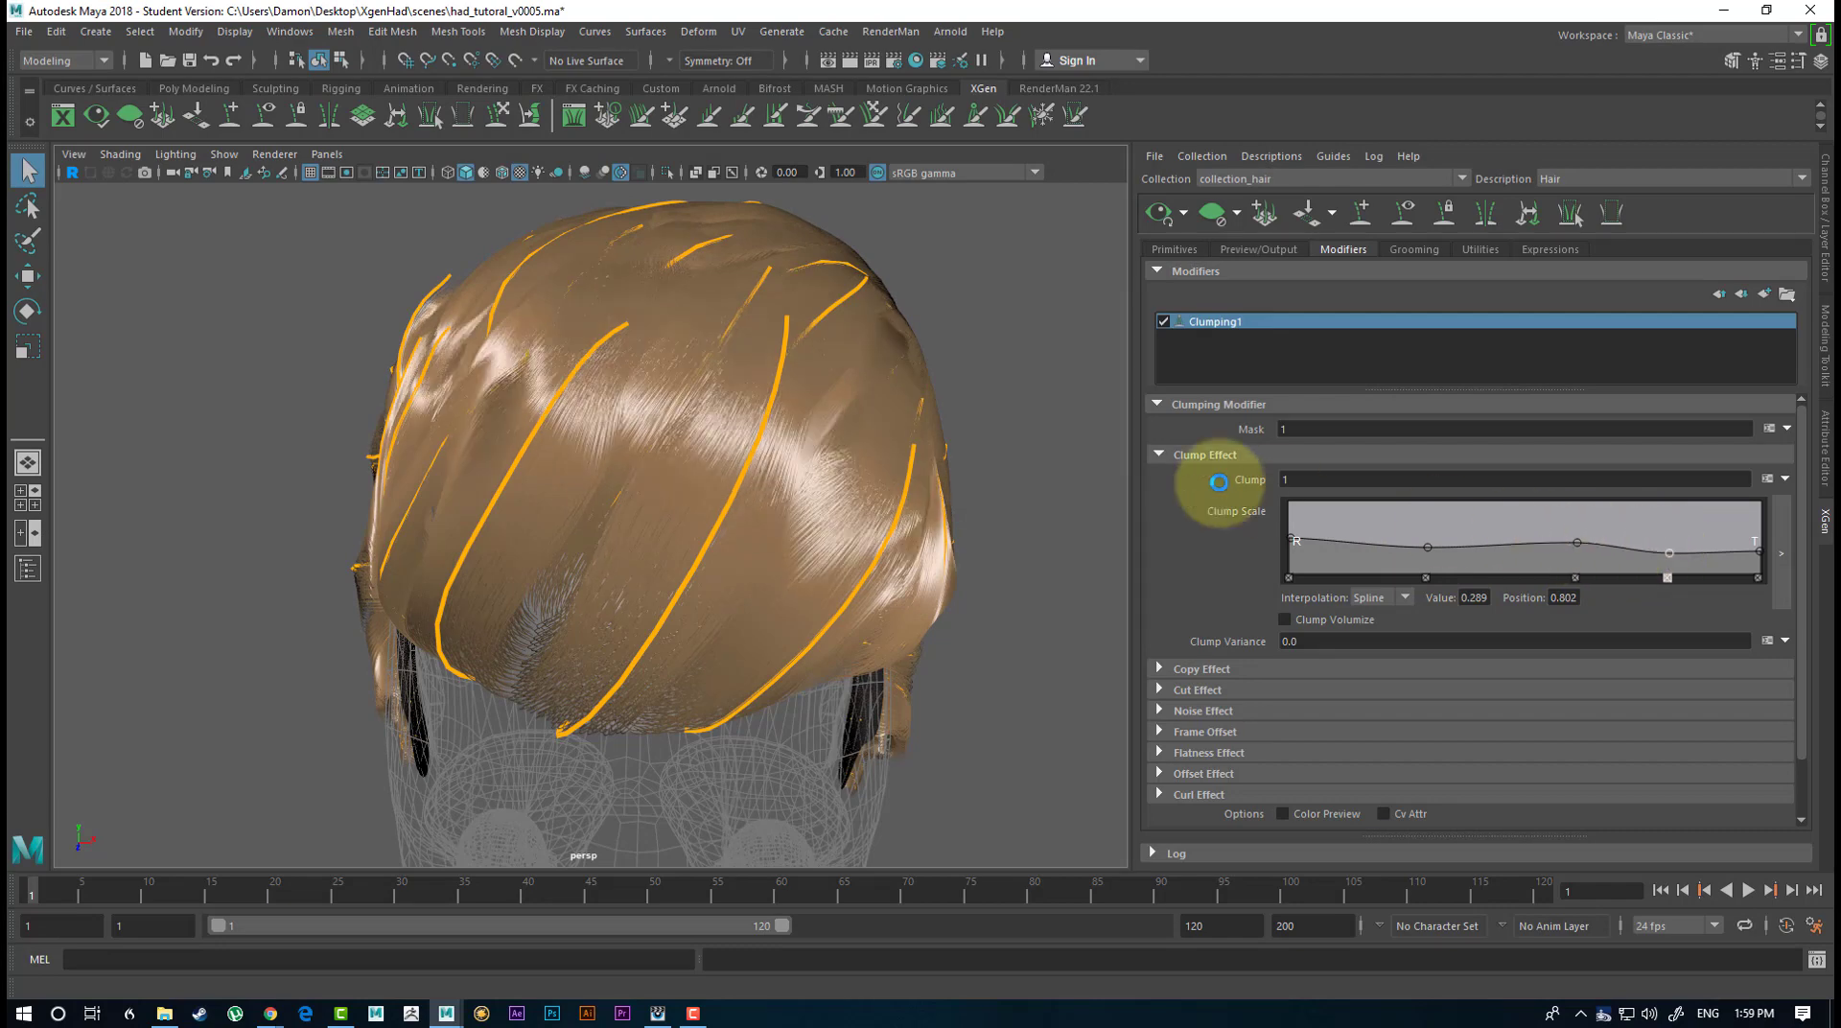
left_click_drag(728, 444, 851, 428, "alt")
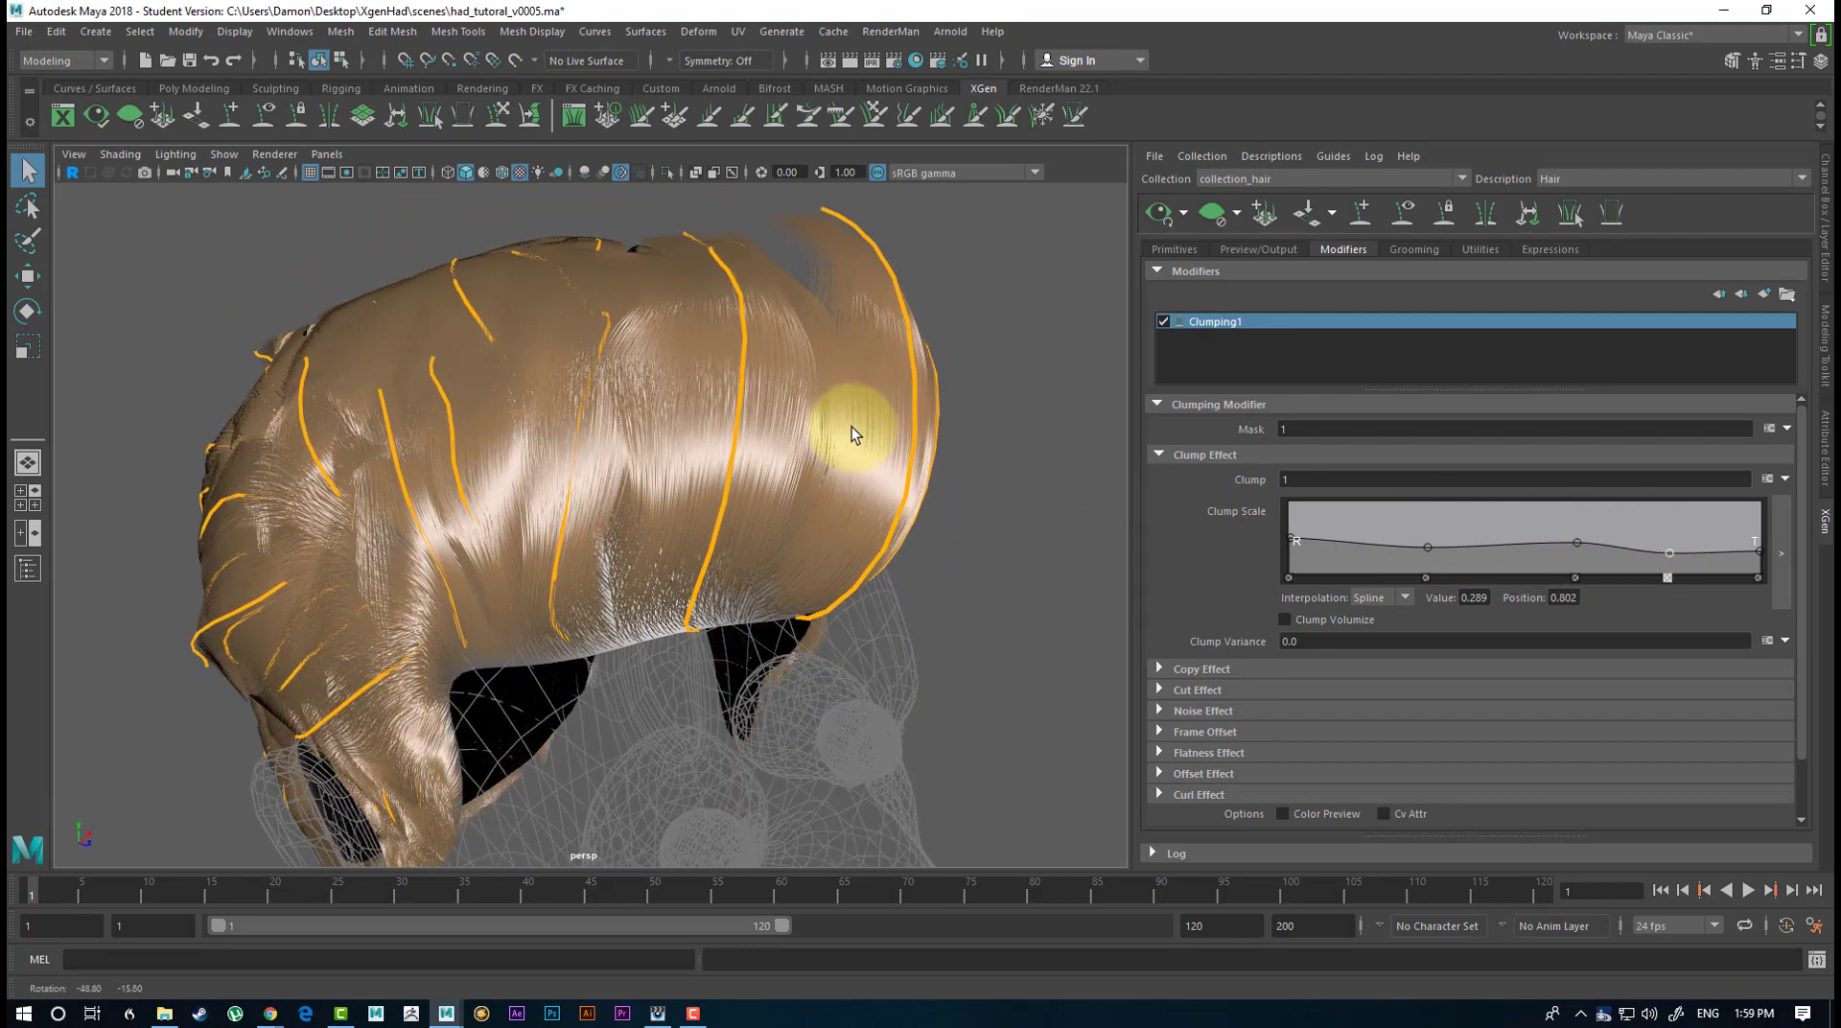
left_click(1761, 554)
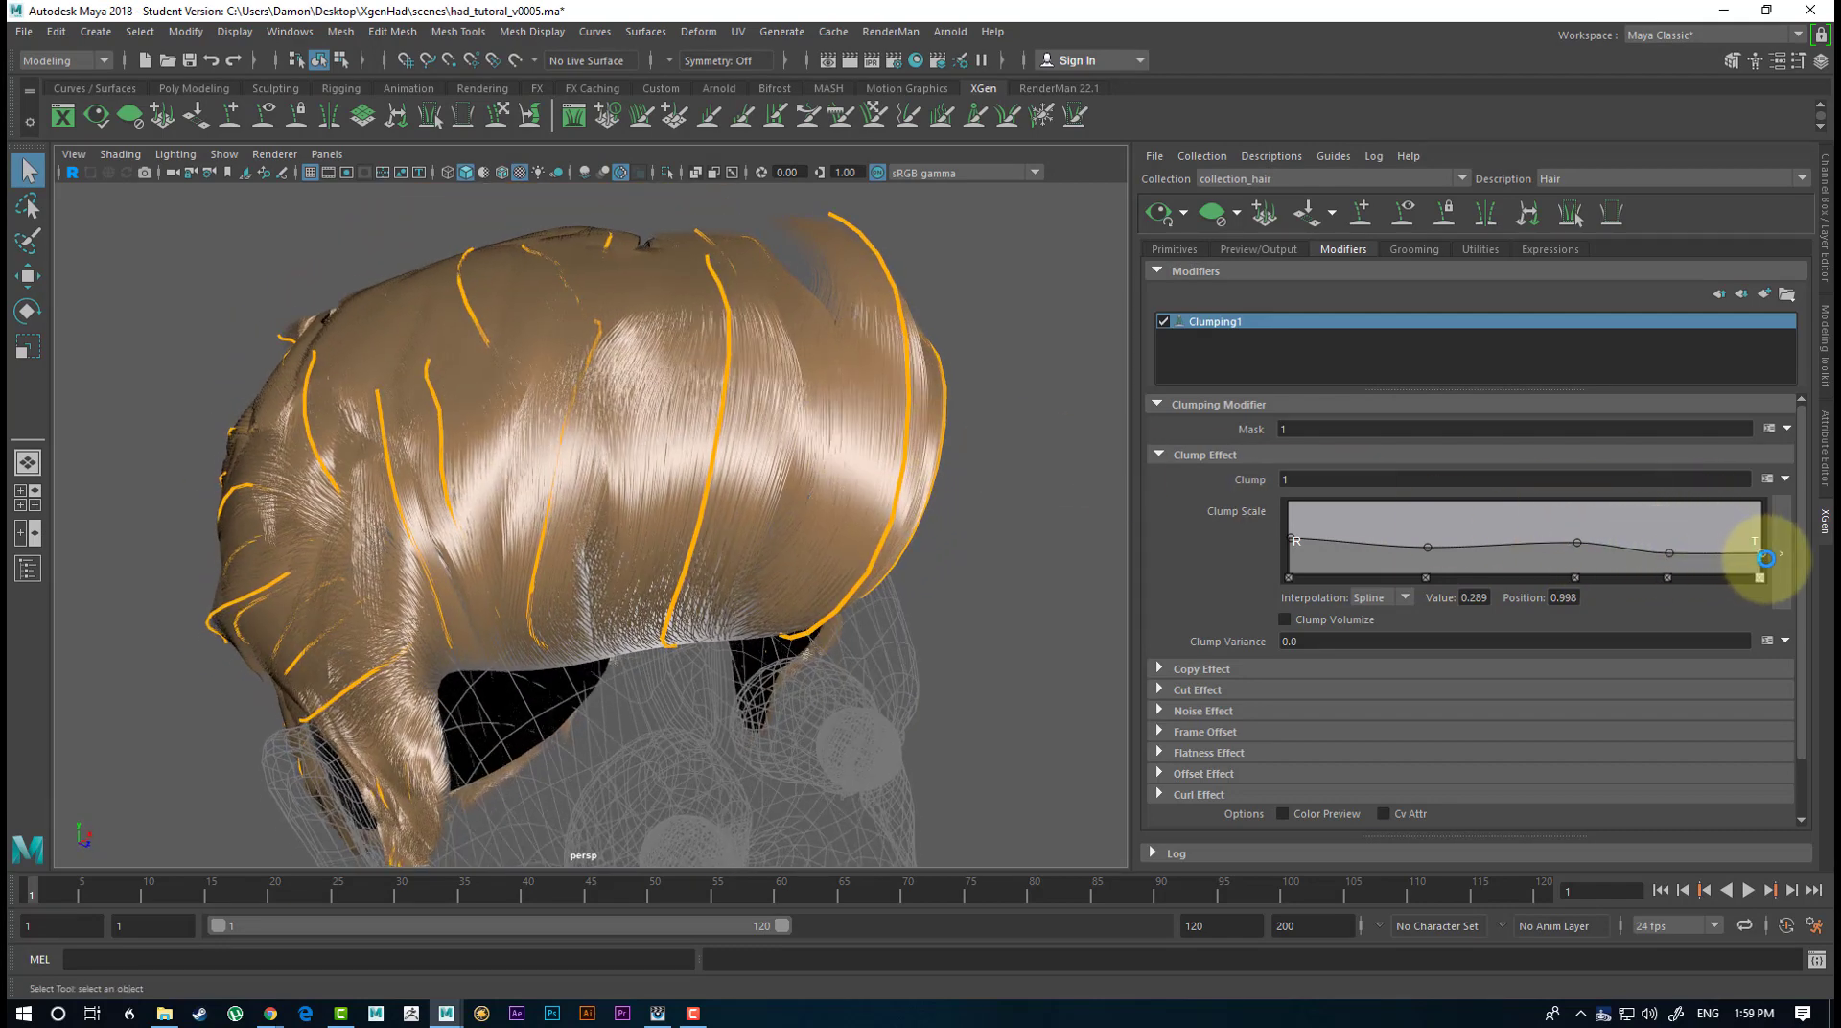
Set the tip point of Clumping1's Clump Scale ramp to about 0.250 and raise its root point to about 0.632.
left_click_drag(1762, 559, 1762, 555)
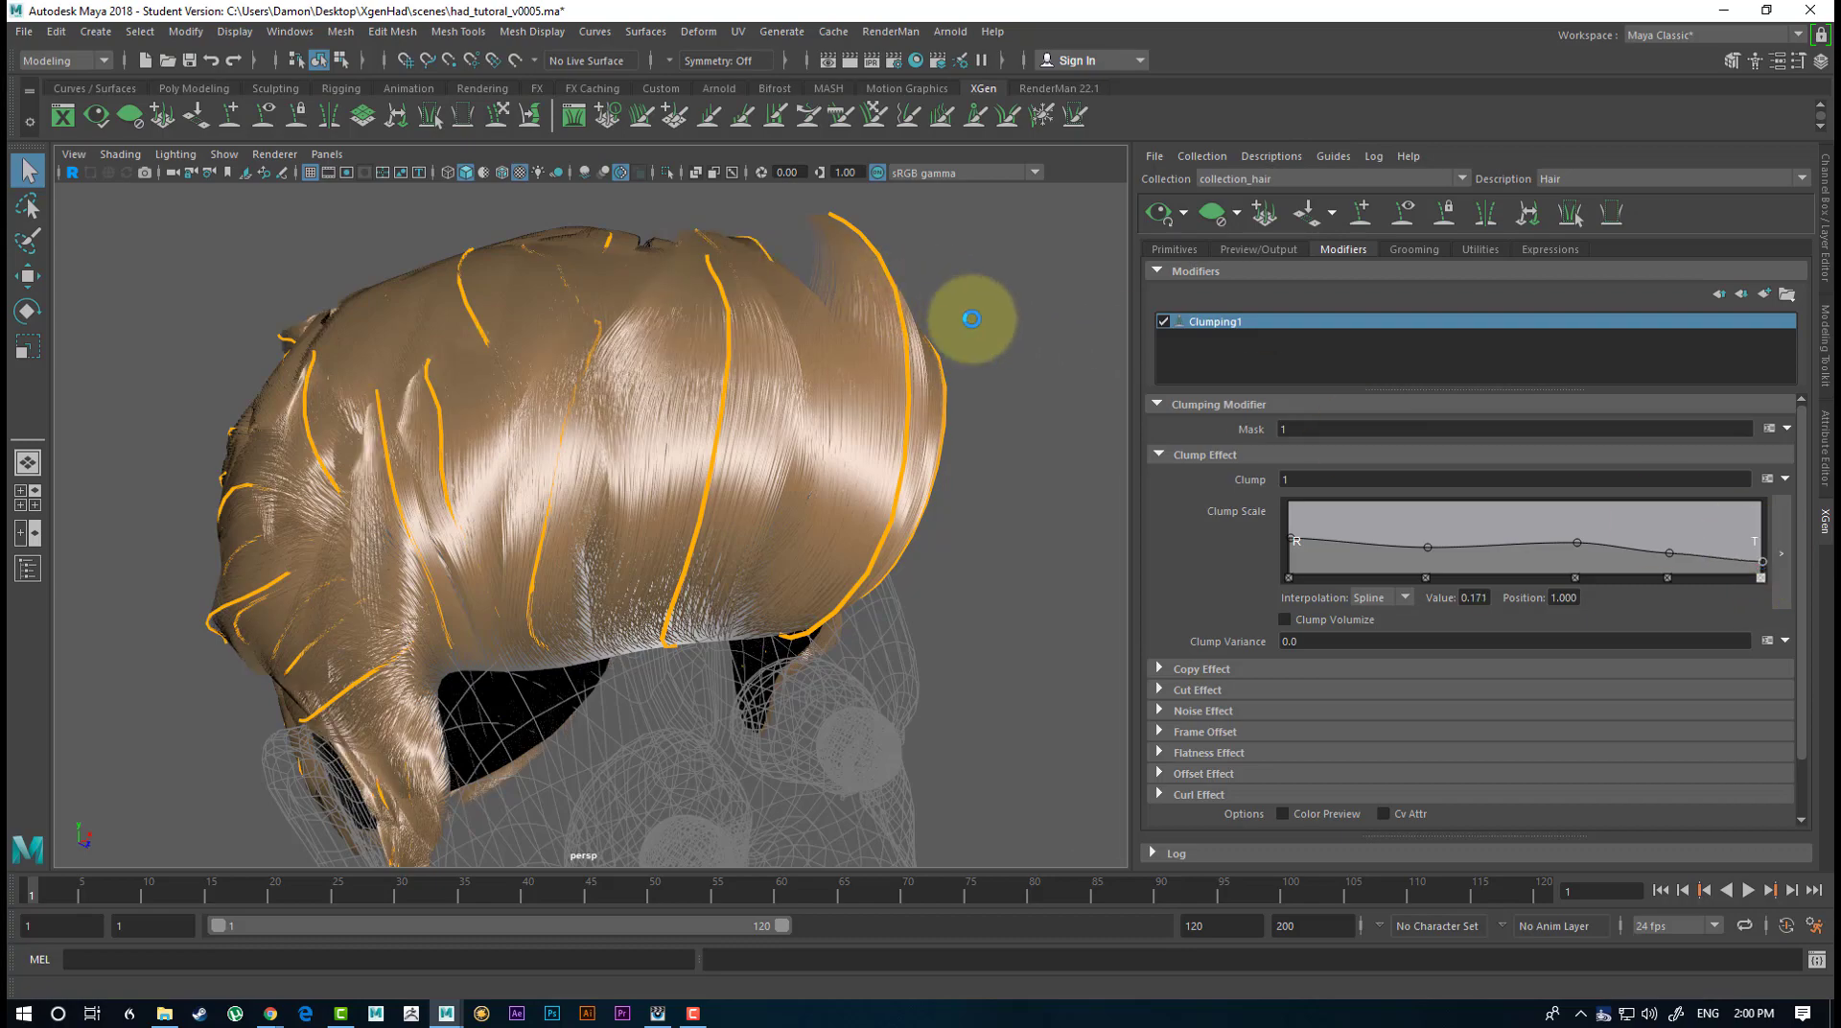
left_click_drag(969, 303, 1062, 278, "alt")
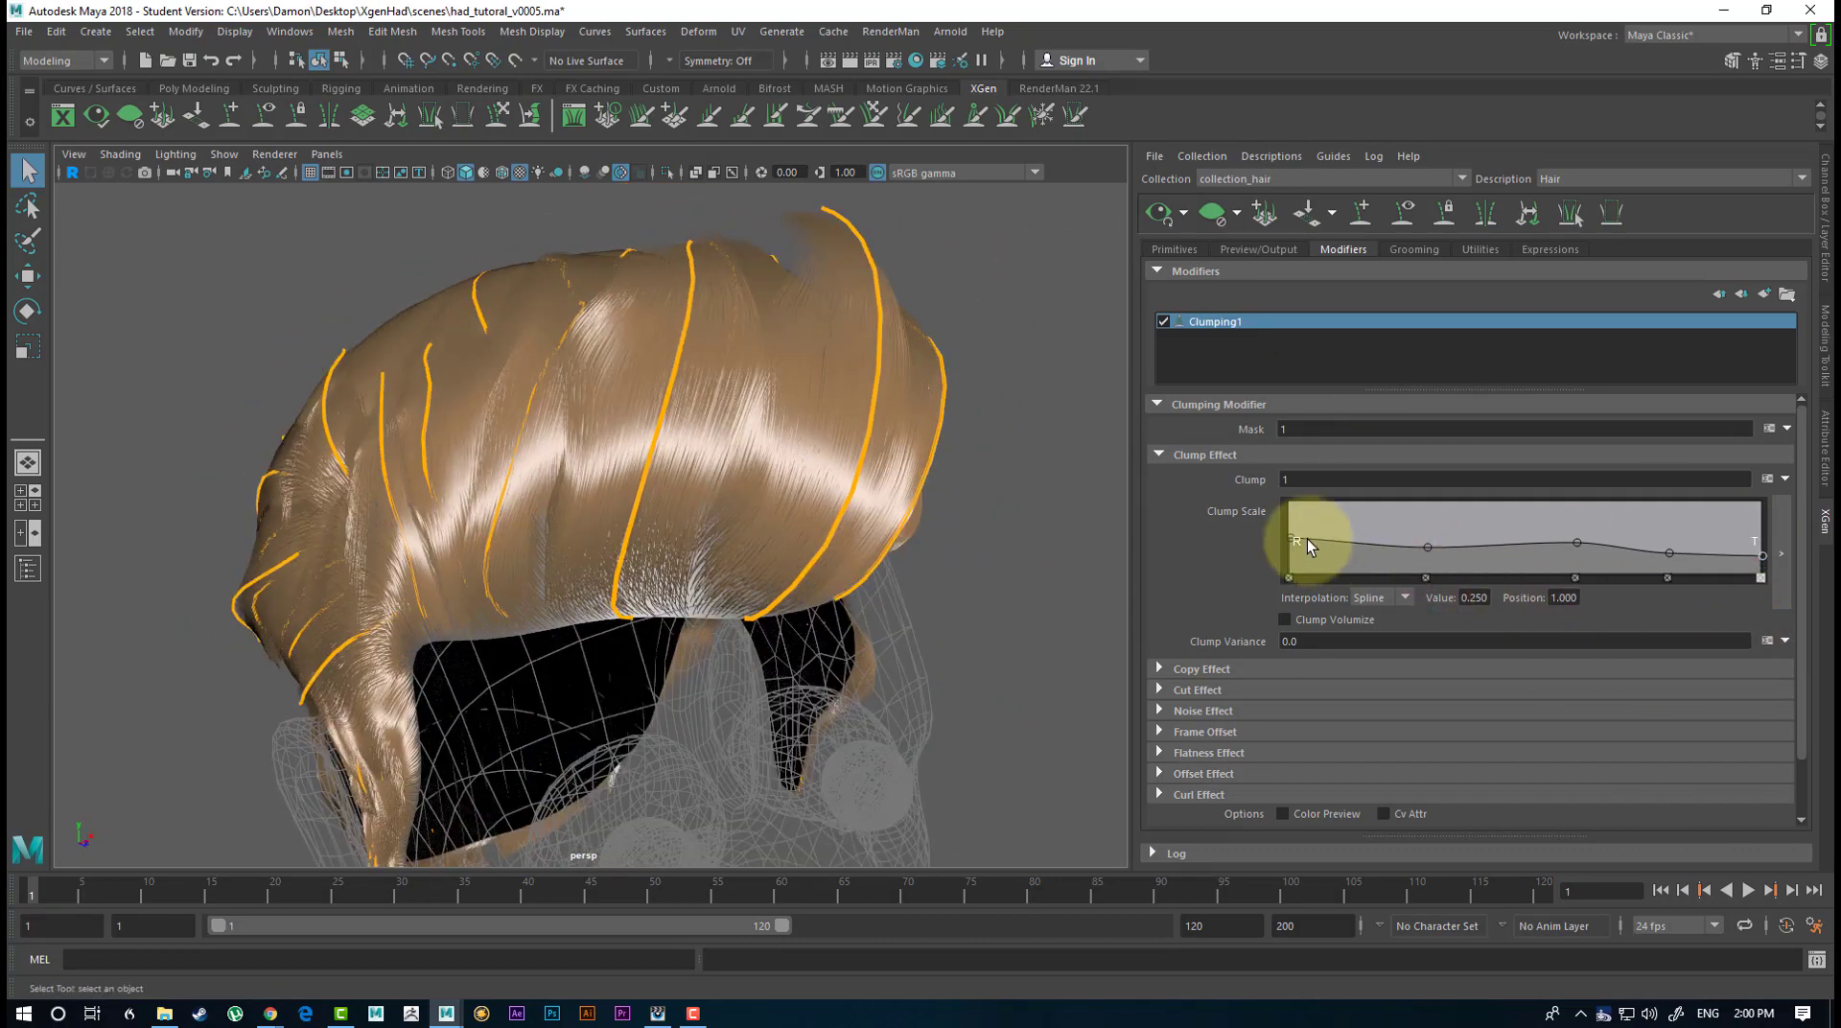
left_click_drag(1289, 539, 1288, 537)
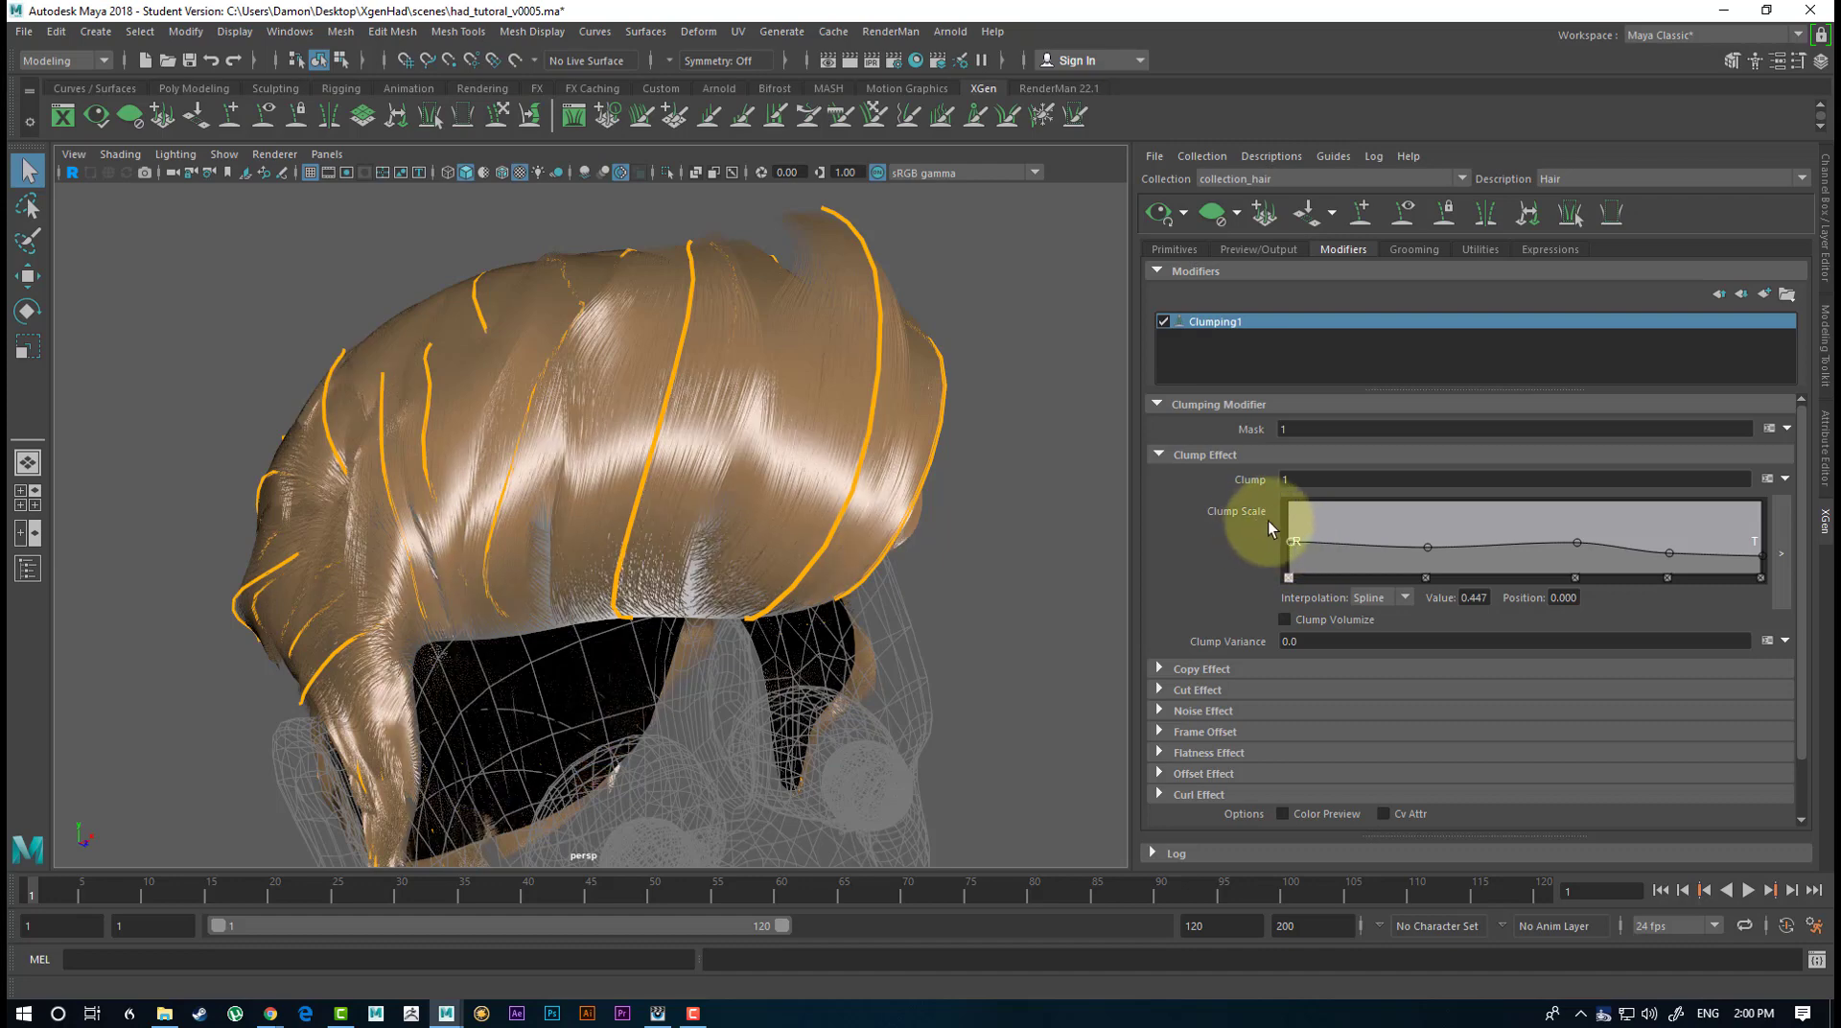
left_click_drag(1282, 528, 1282, 541)
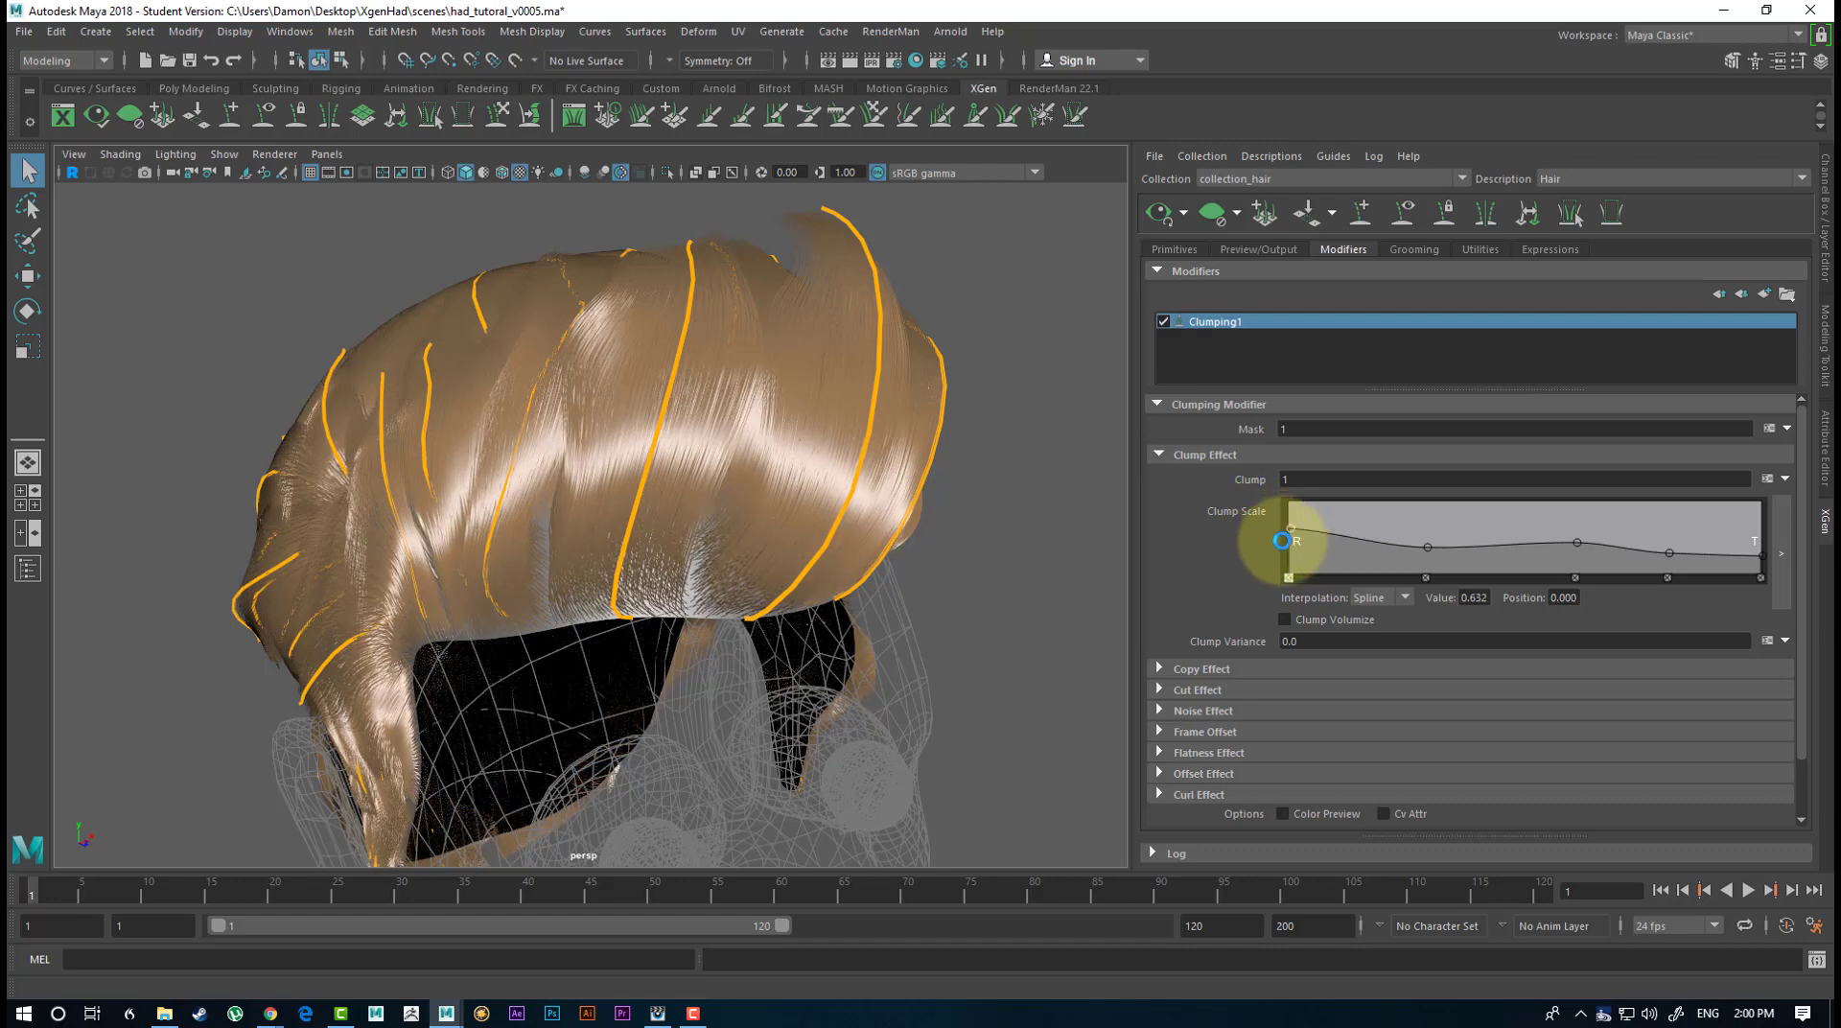
left_click_drag(958, 424, 842, 436, "alt")
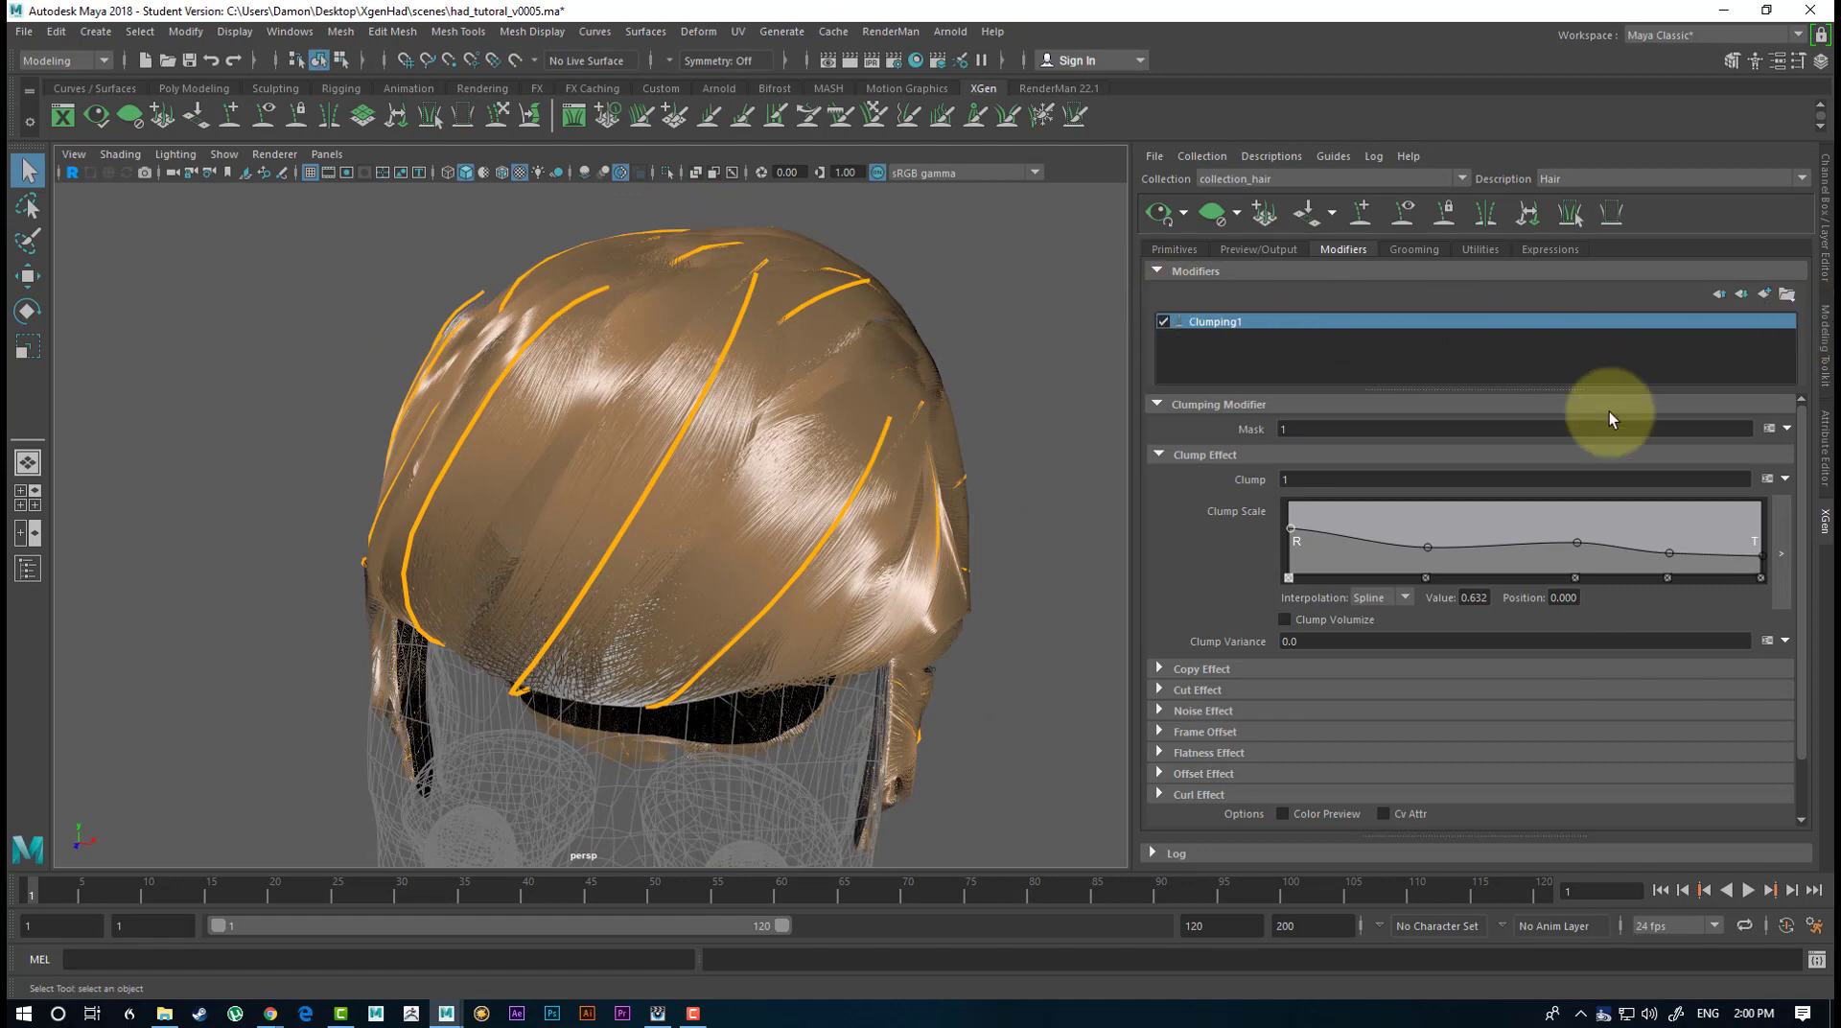
Add a second Clumping modifier to the hair and inspect the finer clumps from the side and front.
left_click(1766, 294)
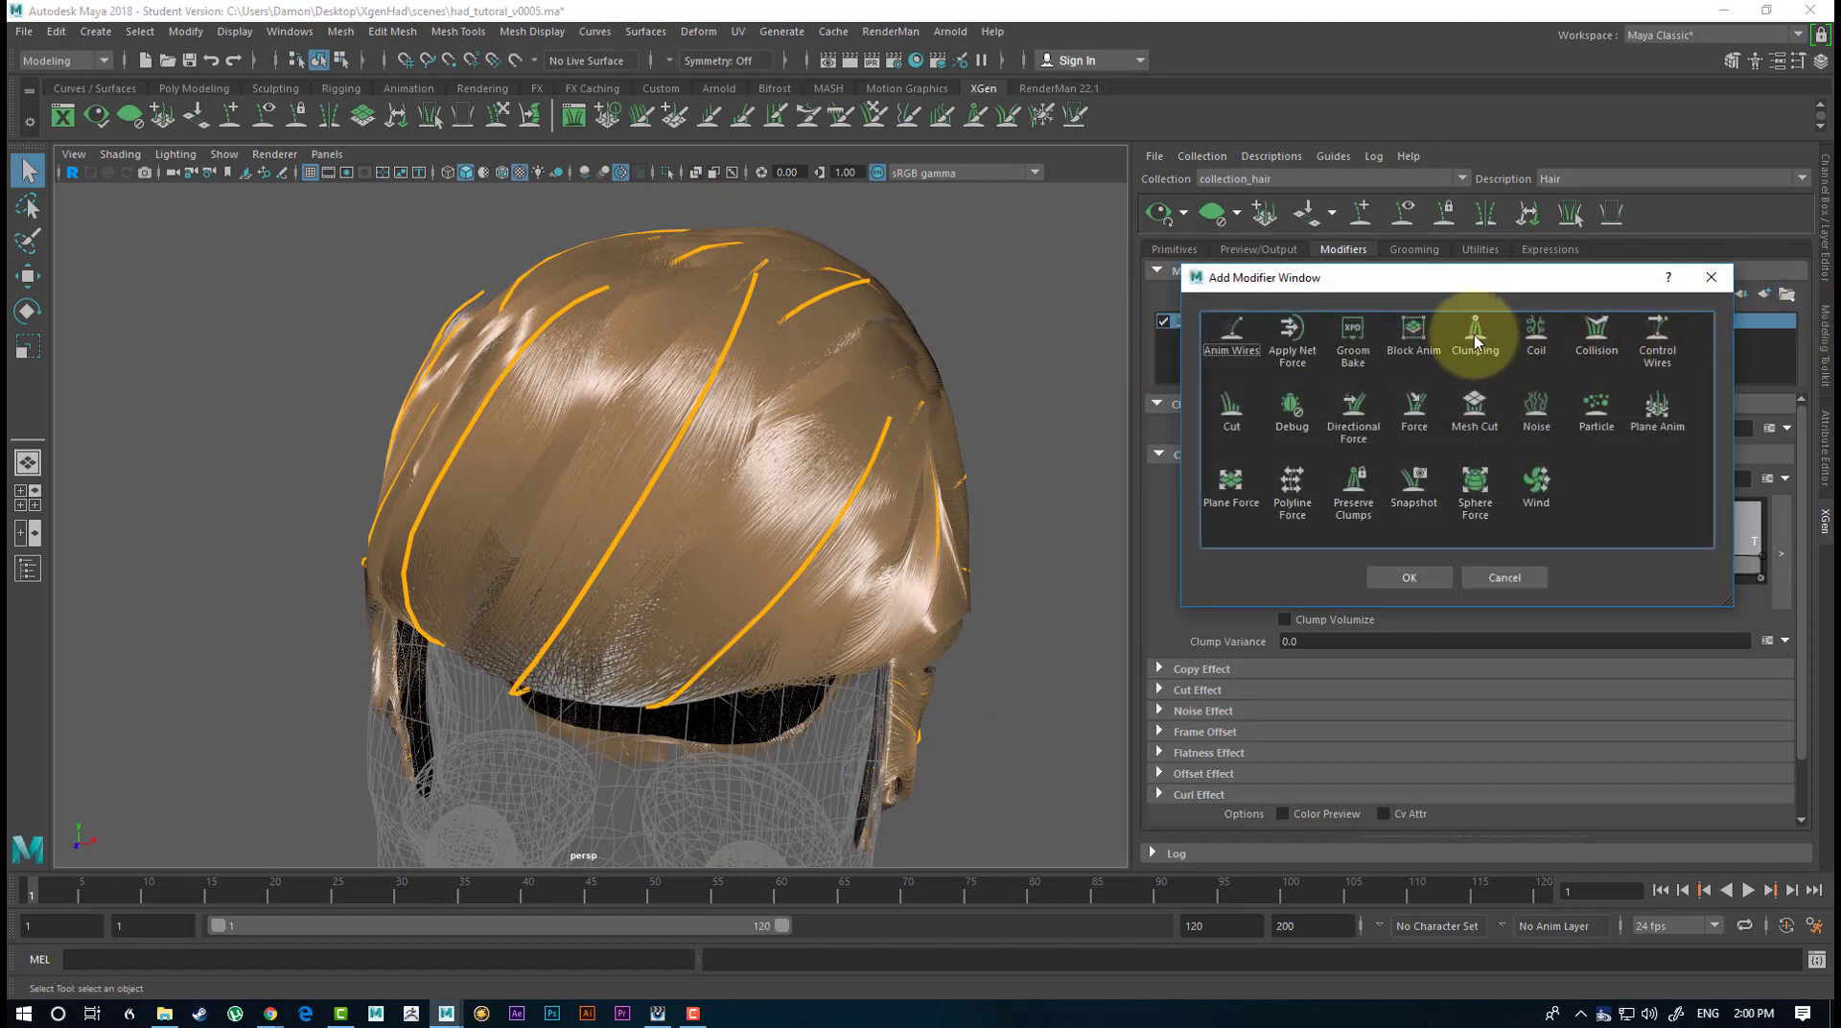
left_click(1405, 578)
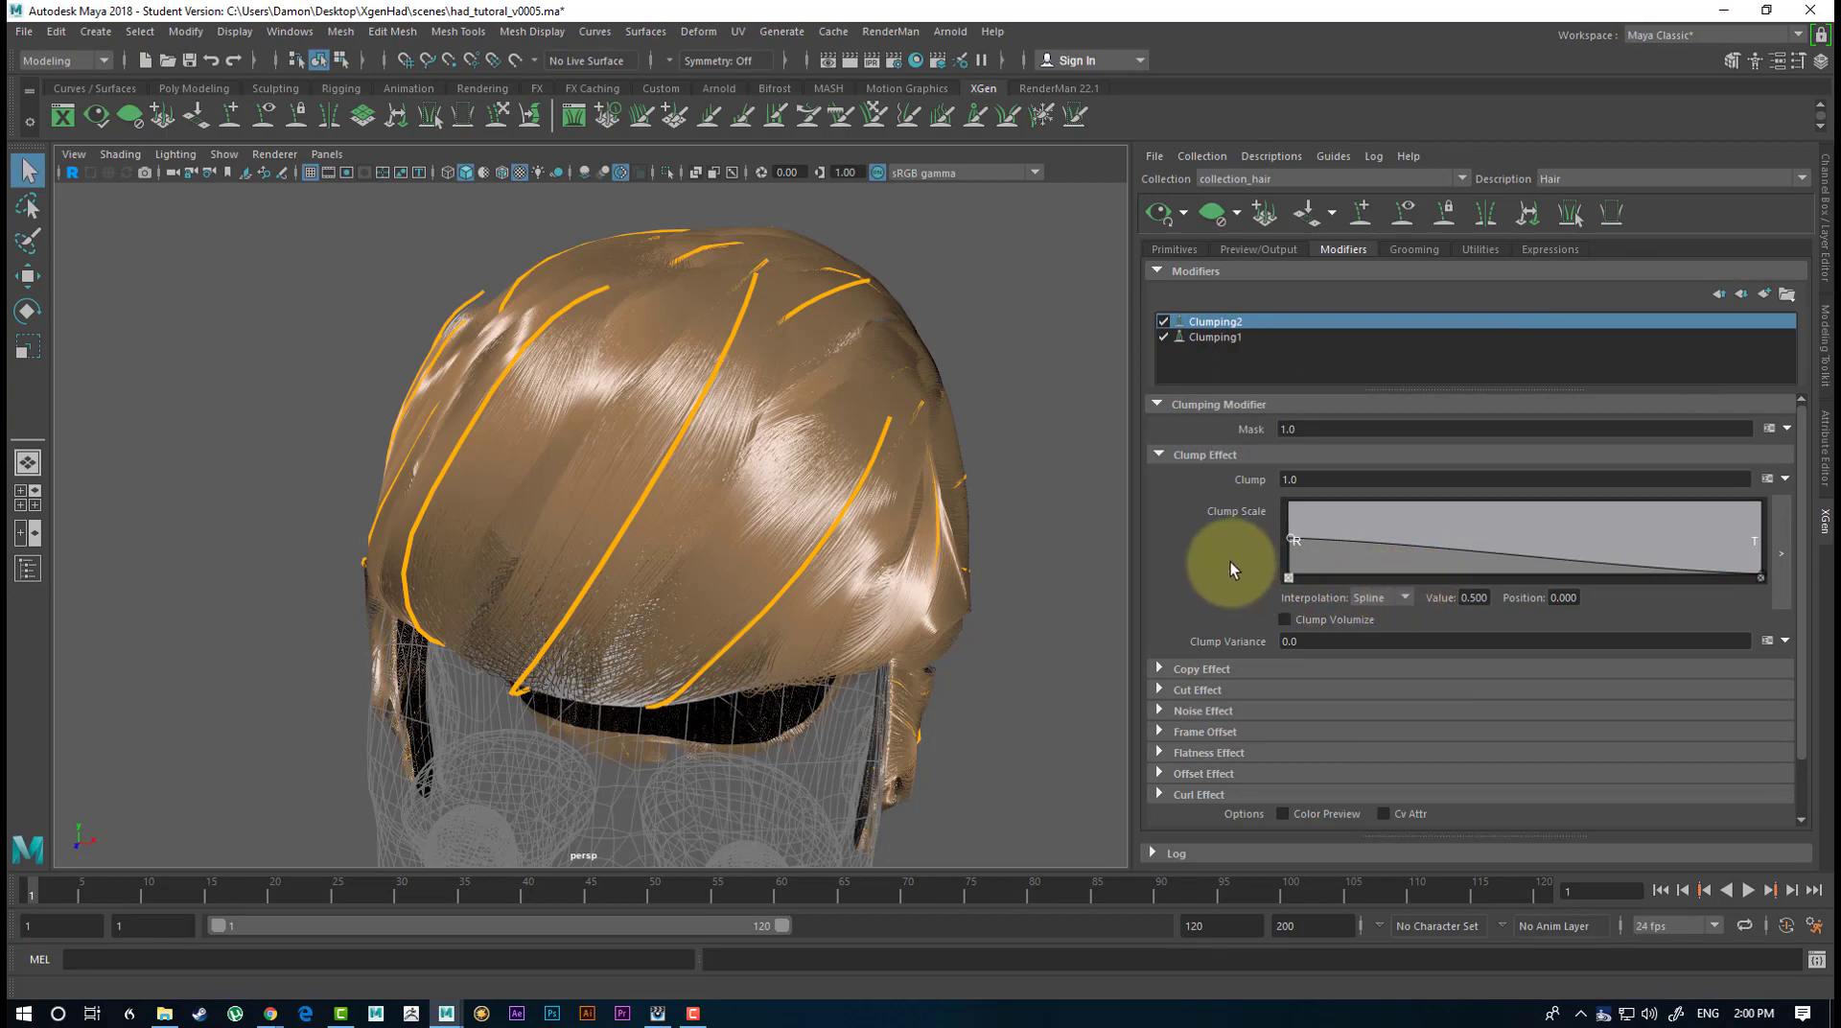
left_click_drag(801, 309, 749, 429, "alt")
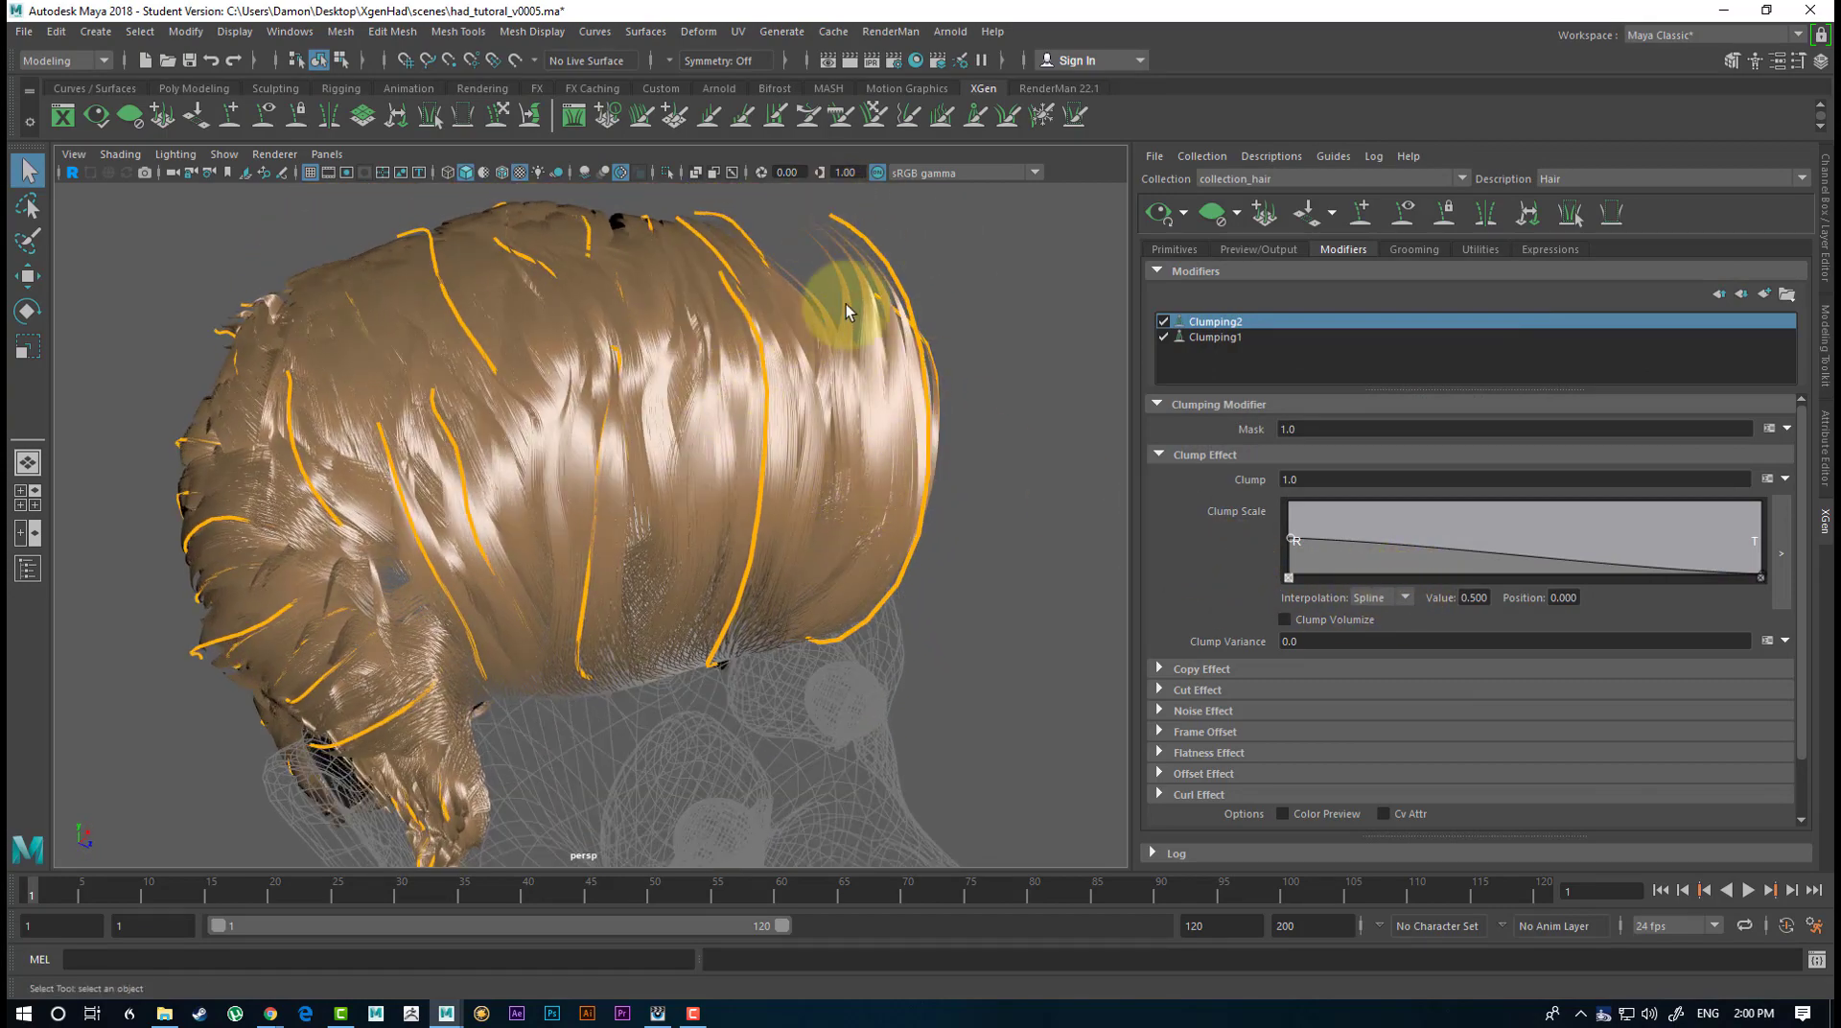
left_click_drag(847, 309, 793, 502, "alt")
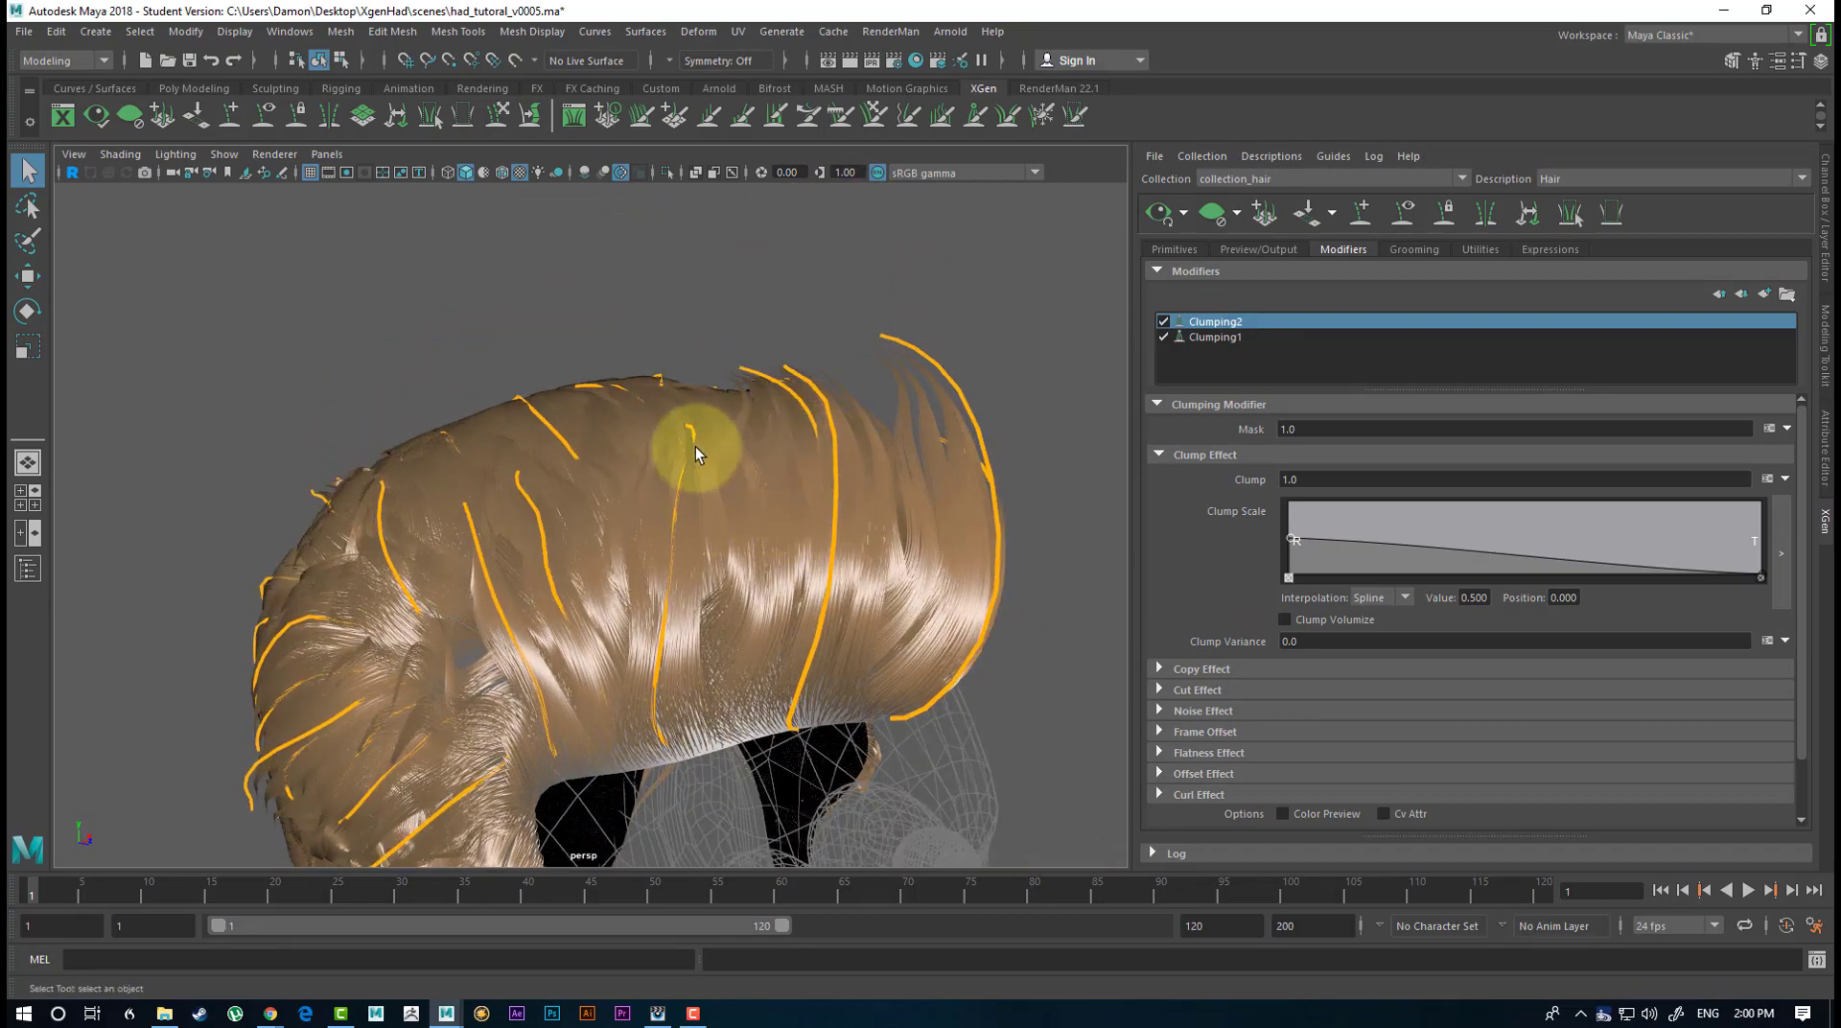
left_click_drag(691, 456, 604, 448, "alt")
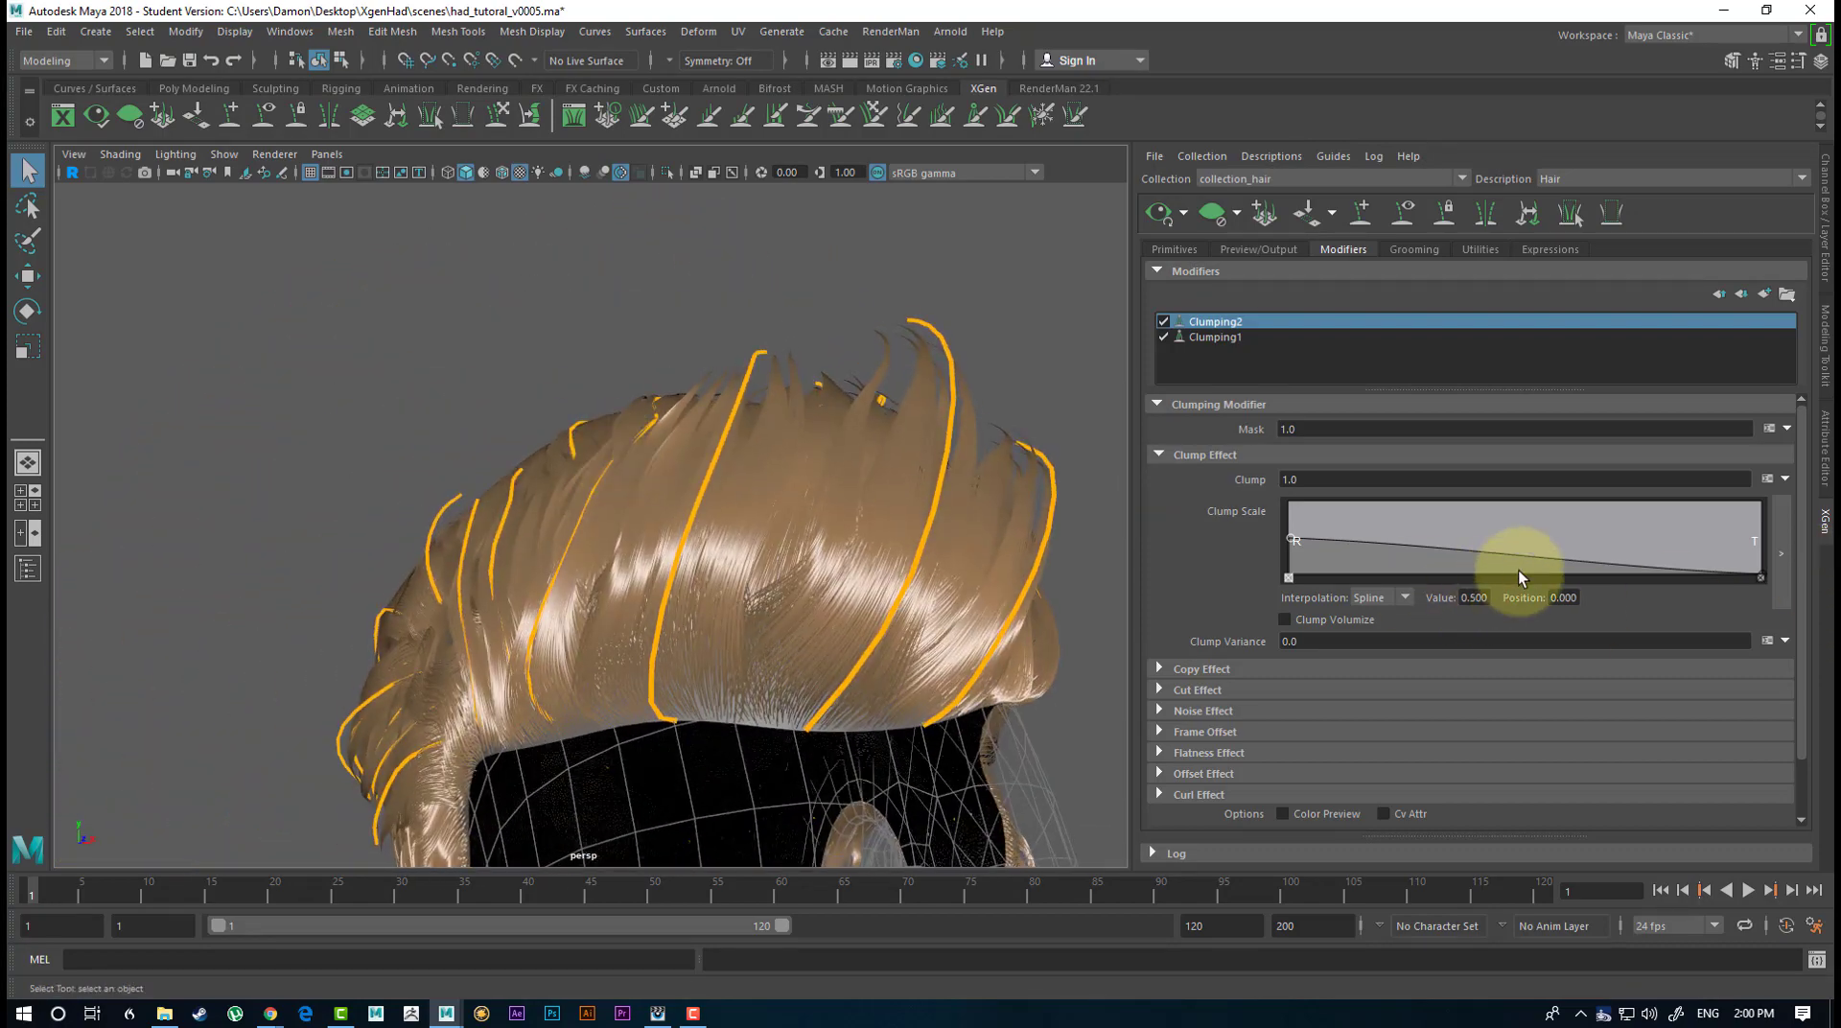
Add a middle point and one near the root to Clumping2's Clump Scale ramp, with the latter about 0.289 at position 0.175.
left_click(1553, 551)
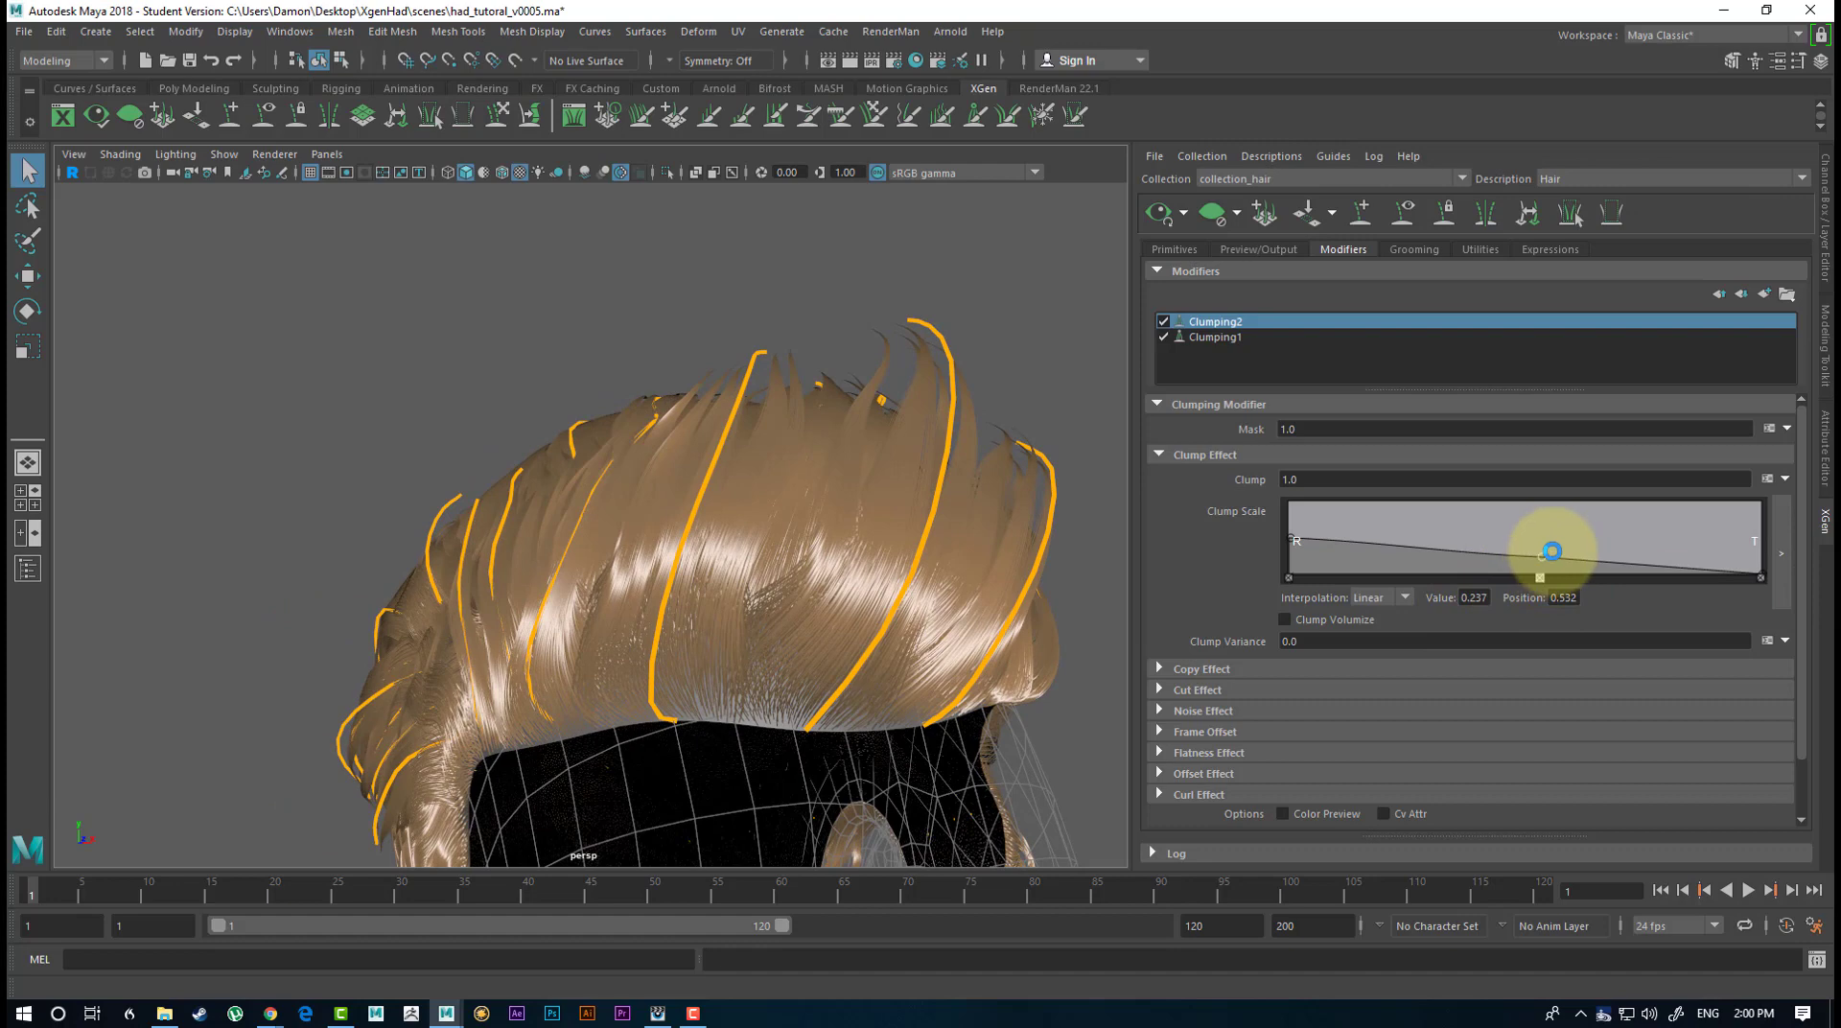
left_click(1371, 550)
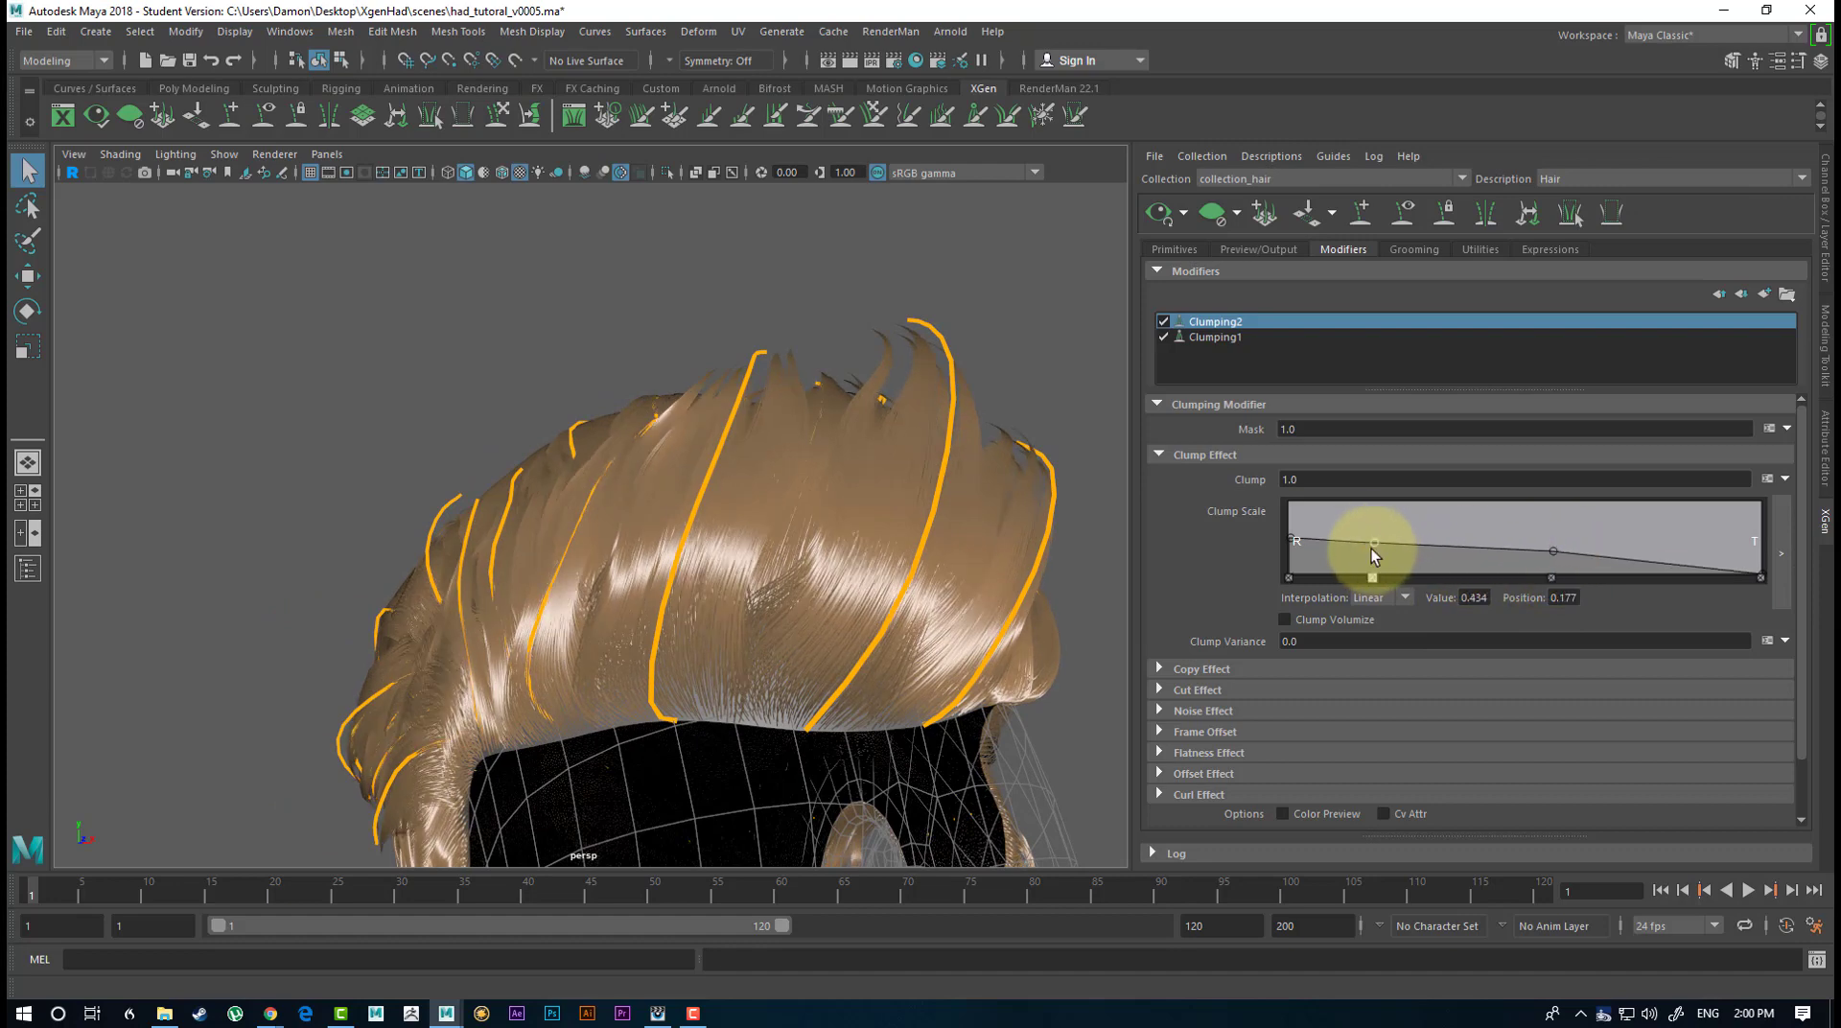
left_click_drag(1371, 550, 1373, 559)
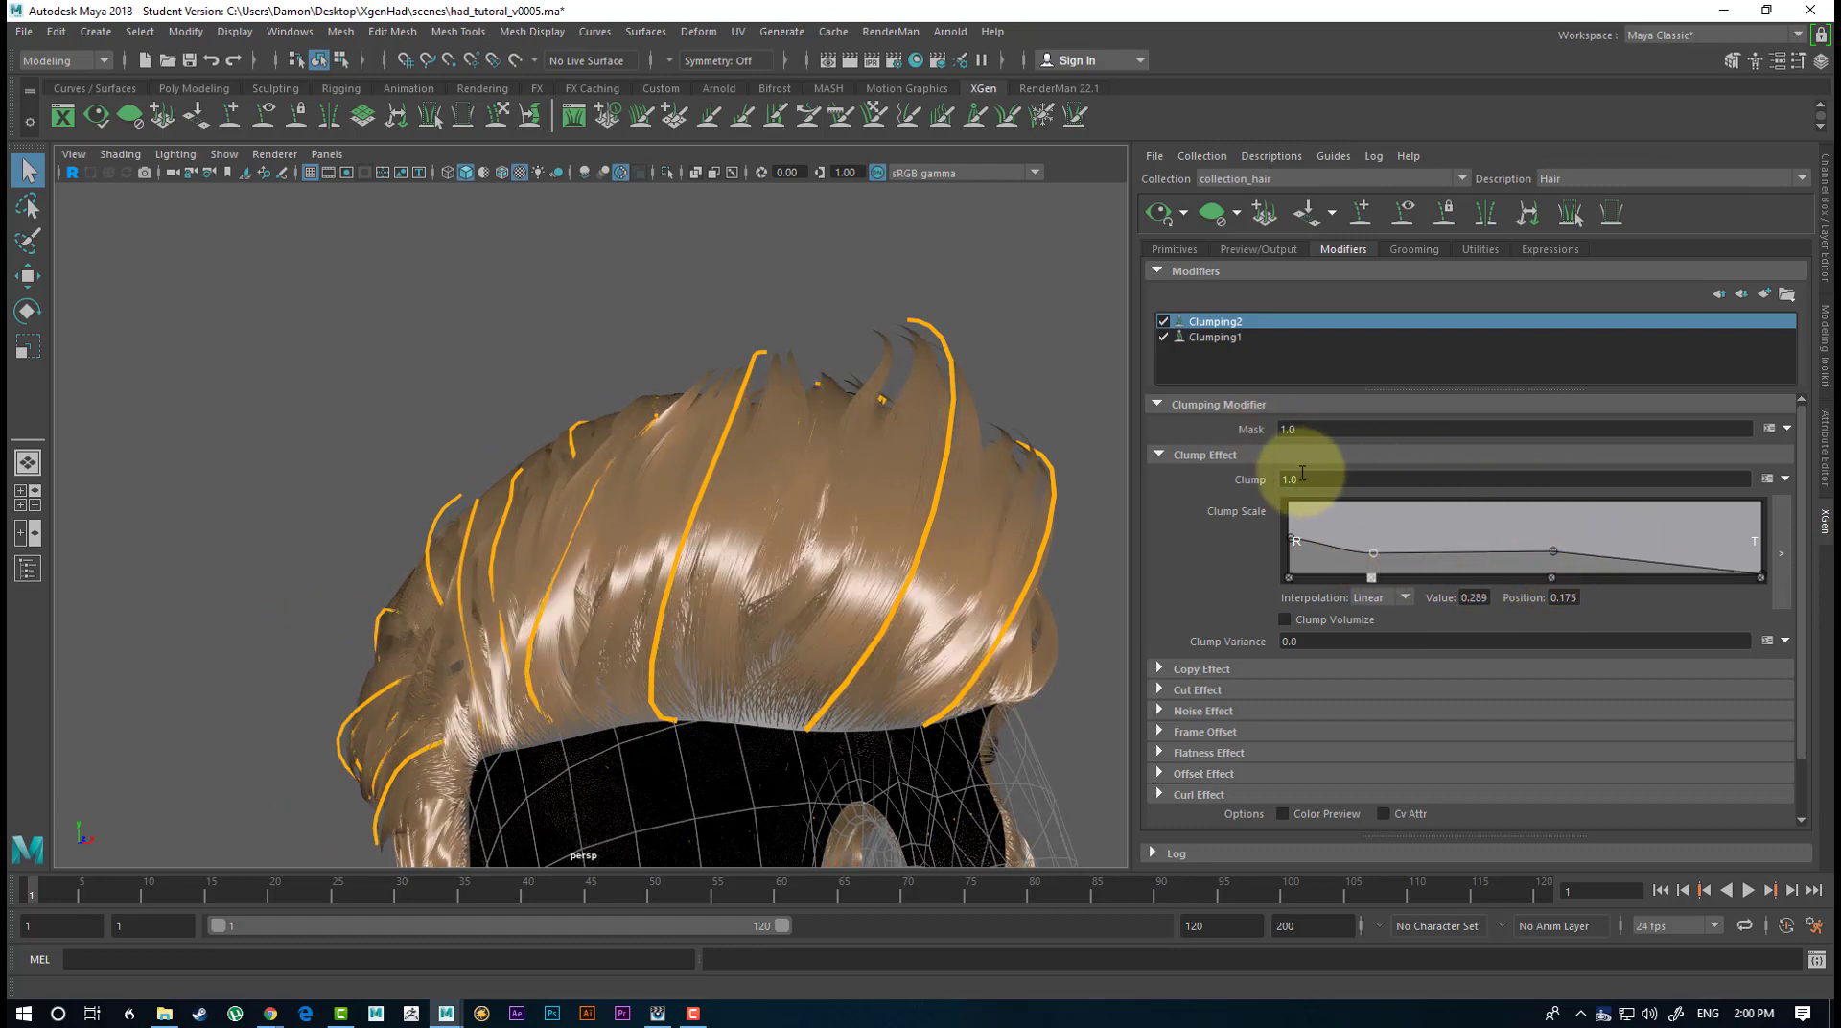
Set Clumping2's Clump Variance to 0.2 and check the hair from the side.
left_click(1262, 640)
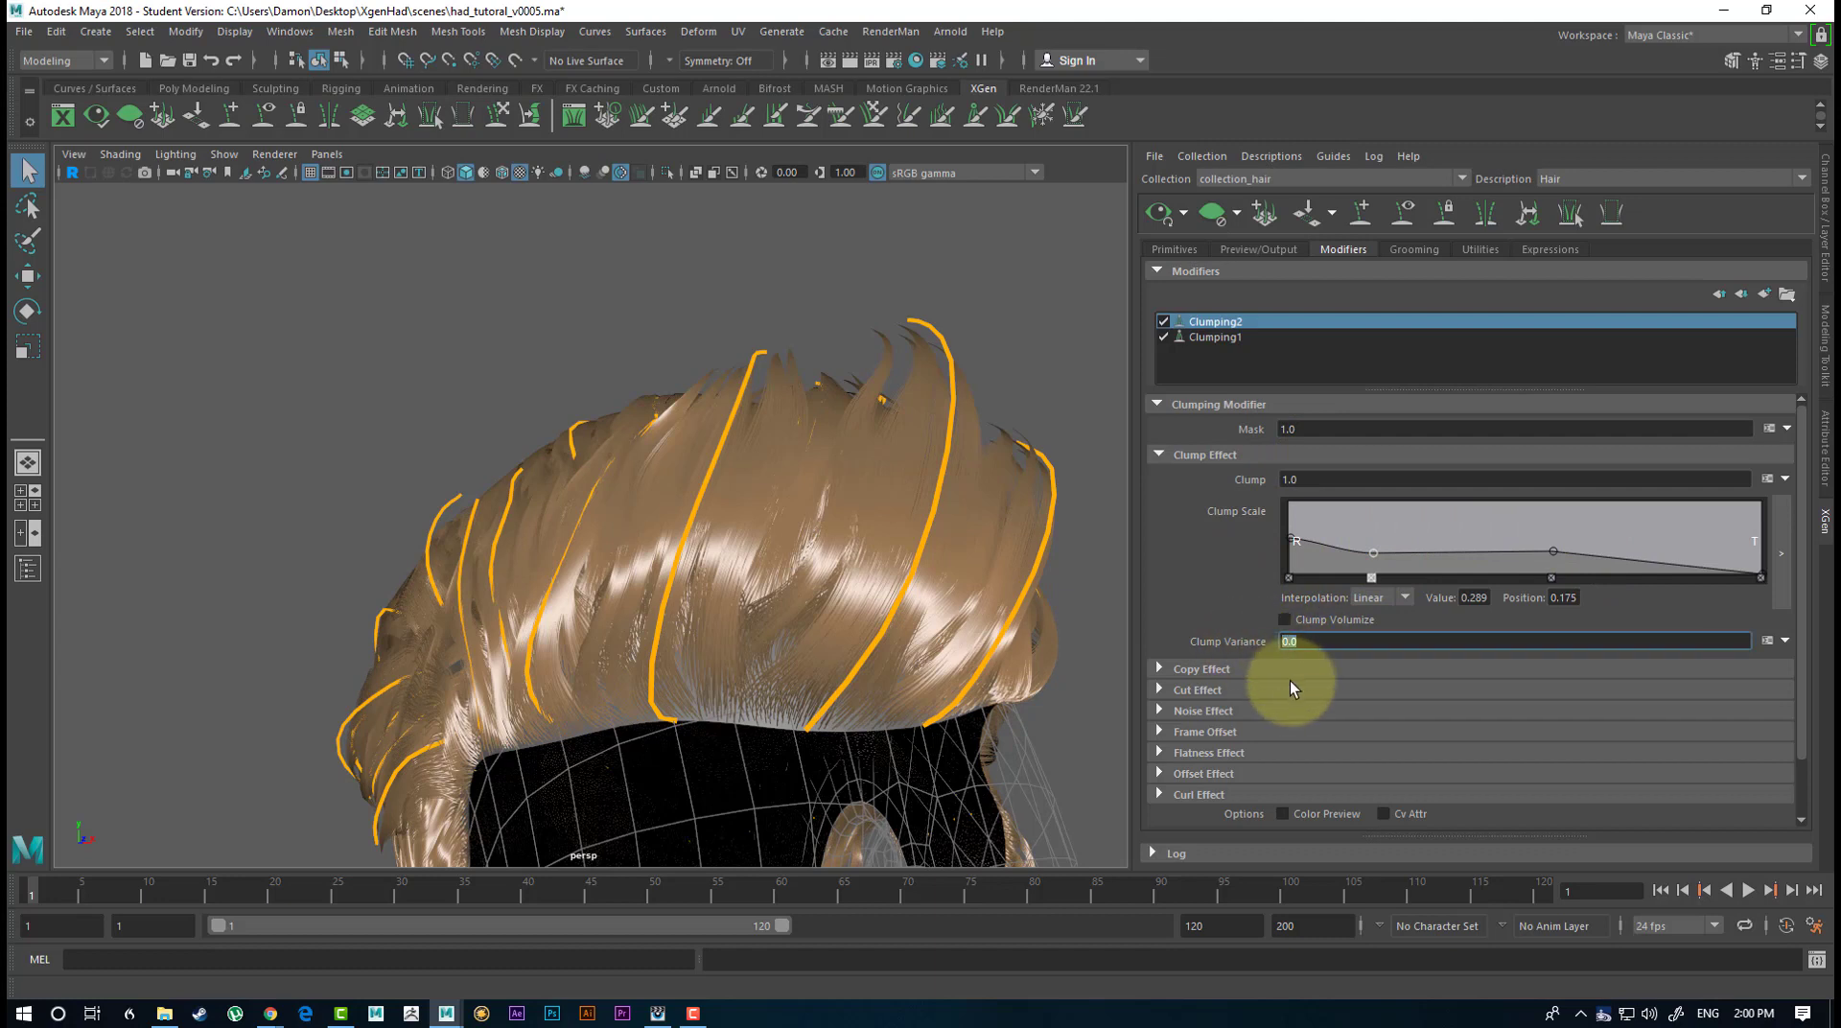
type("0.2")
key("Return")
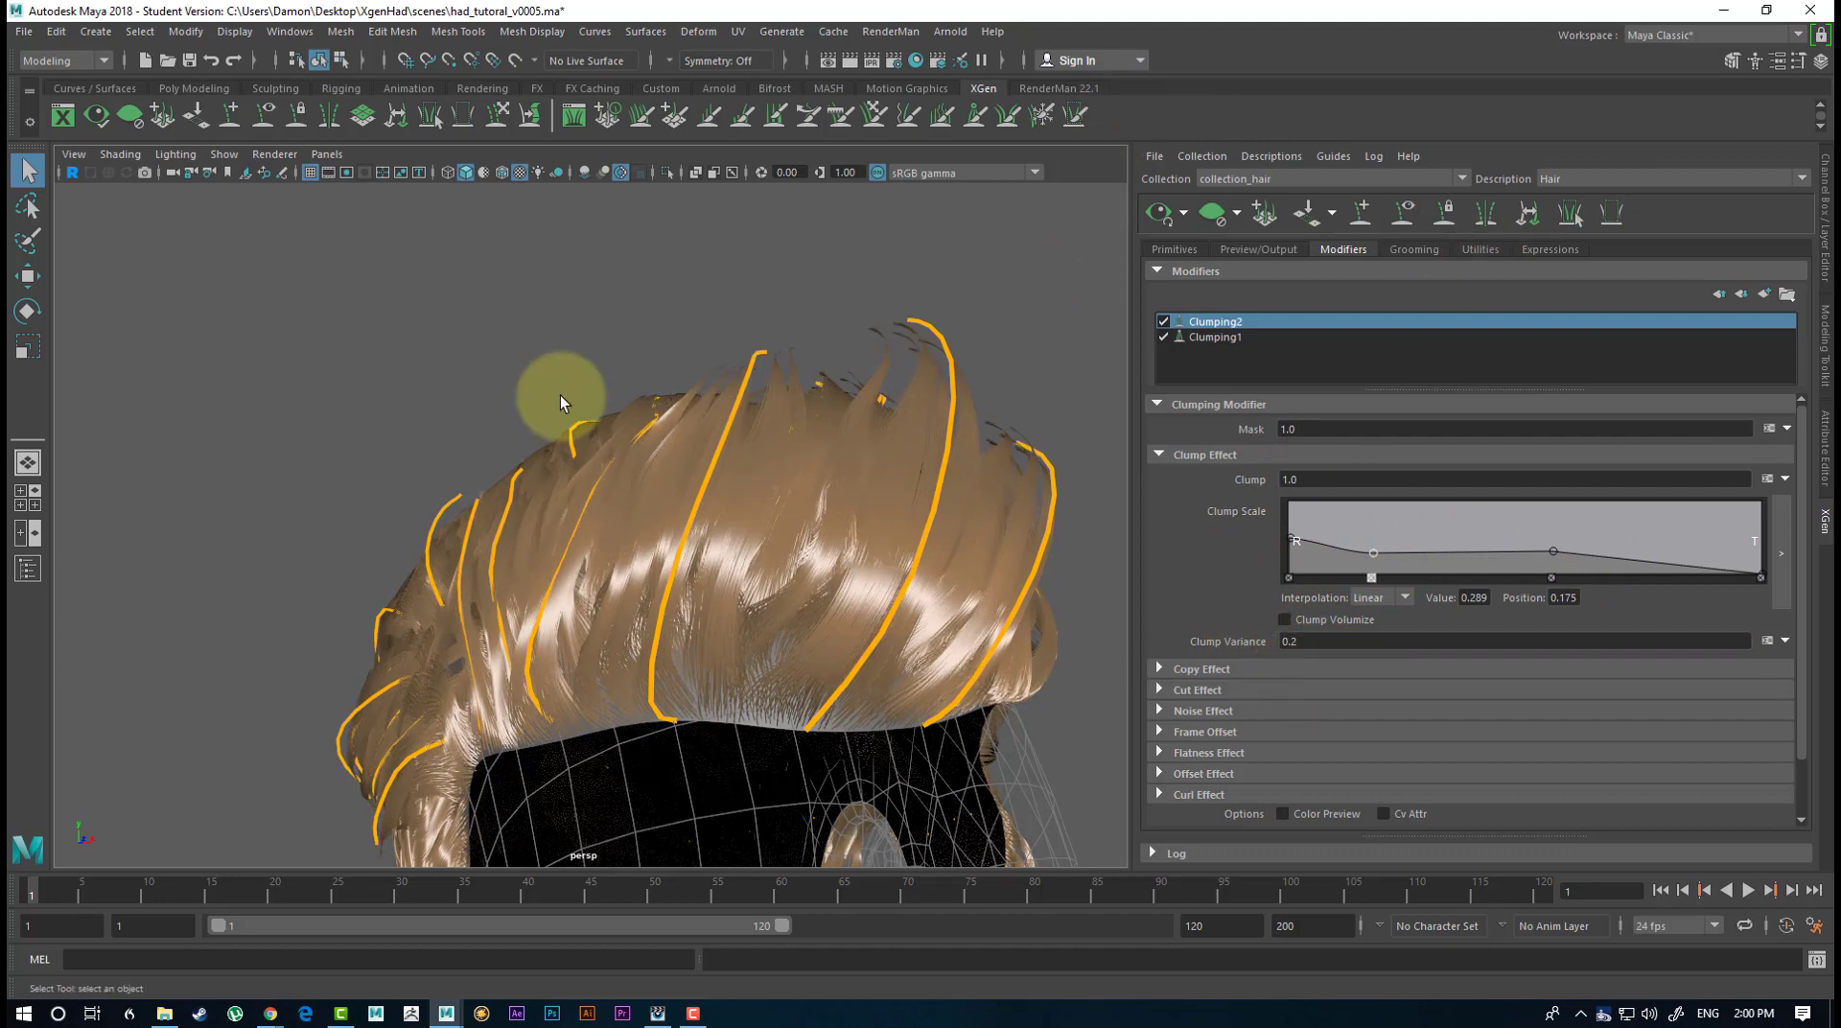
left_click_drag(792, 387, 1060, 424, "alt")
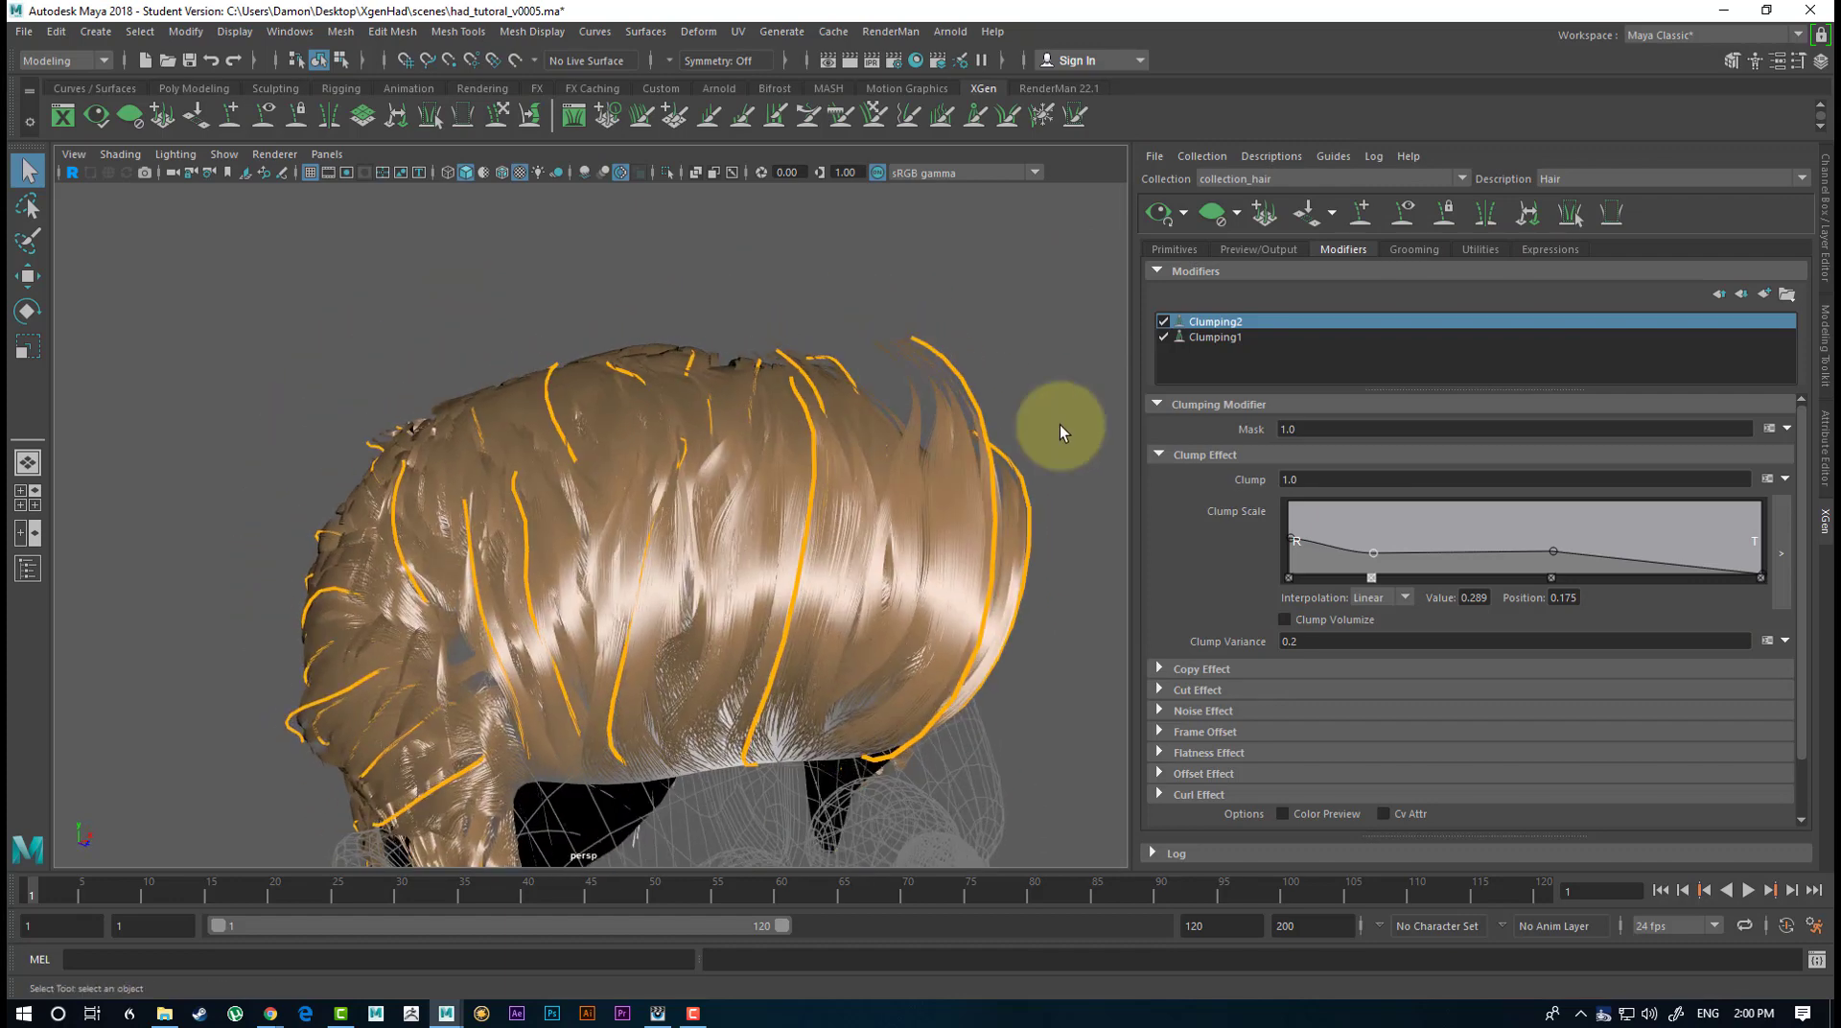
Raise the tip point of Clumping2's Clump Scale ramp to about 0.513 and inspect the front hair up close.
left_click(1762, 569)
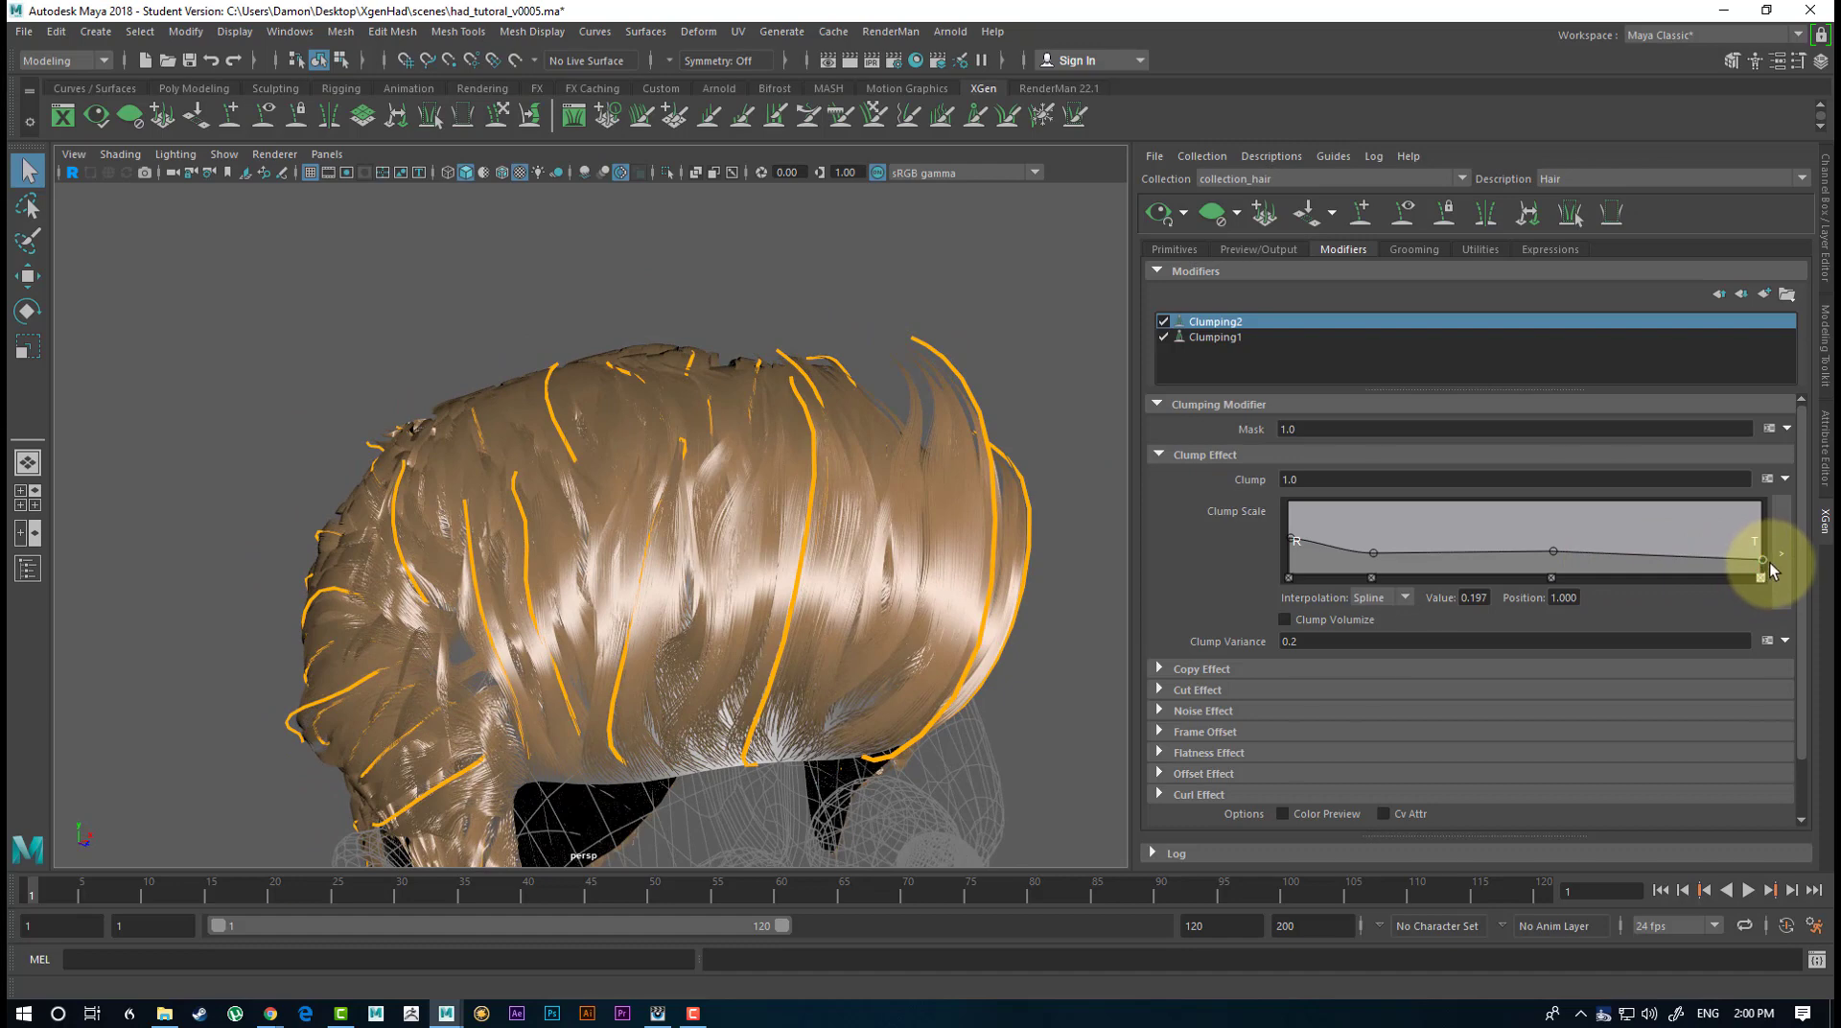
left_click_drag(1763, 559, 1745, 548)
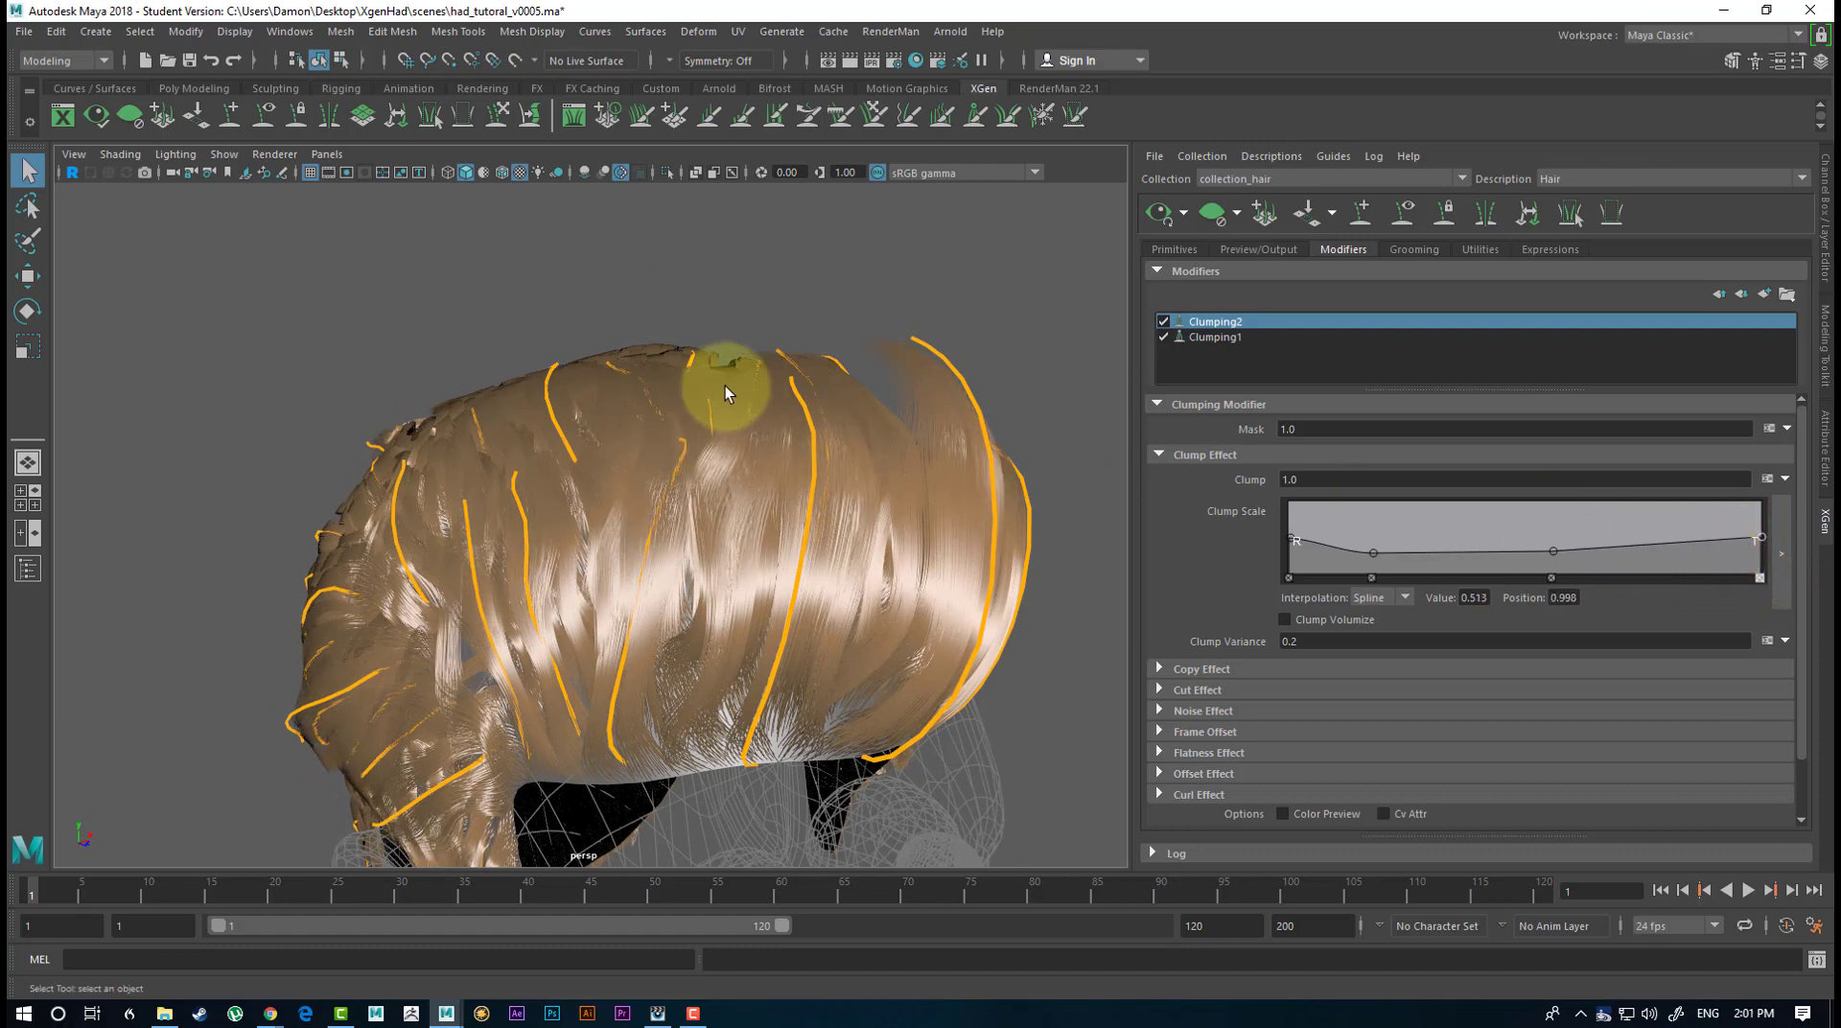
mouse_move(723, 382)
left_mouse_down("alt")
mouse_move(670, 349)
mouse_move(719, 386)
left_mouse_up("alt")
right_click_drag(719, 386, 814, 434, "alt")
left_click_drag(916, 543, 821, 497, "alt")
left_click_drag(520, 717, 863, 720, "alt")
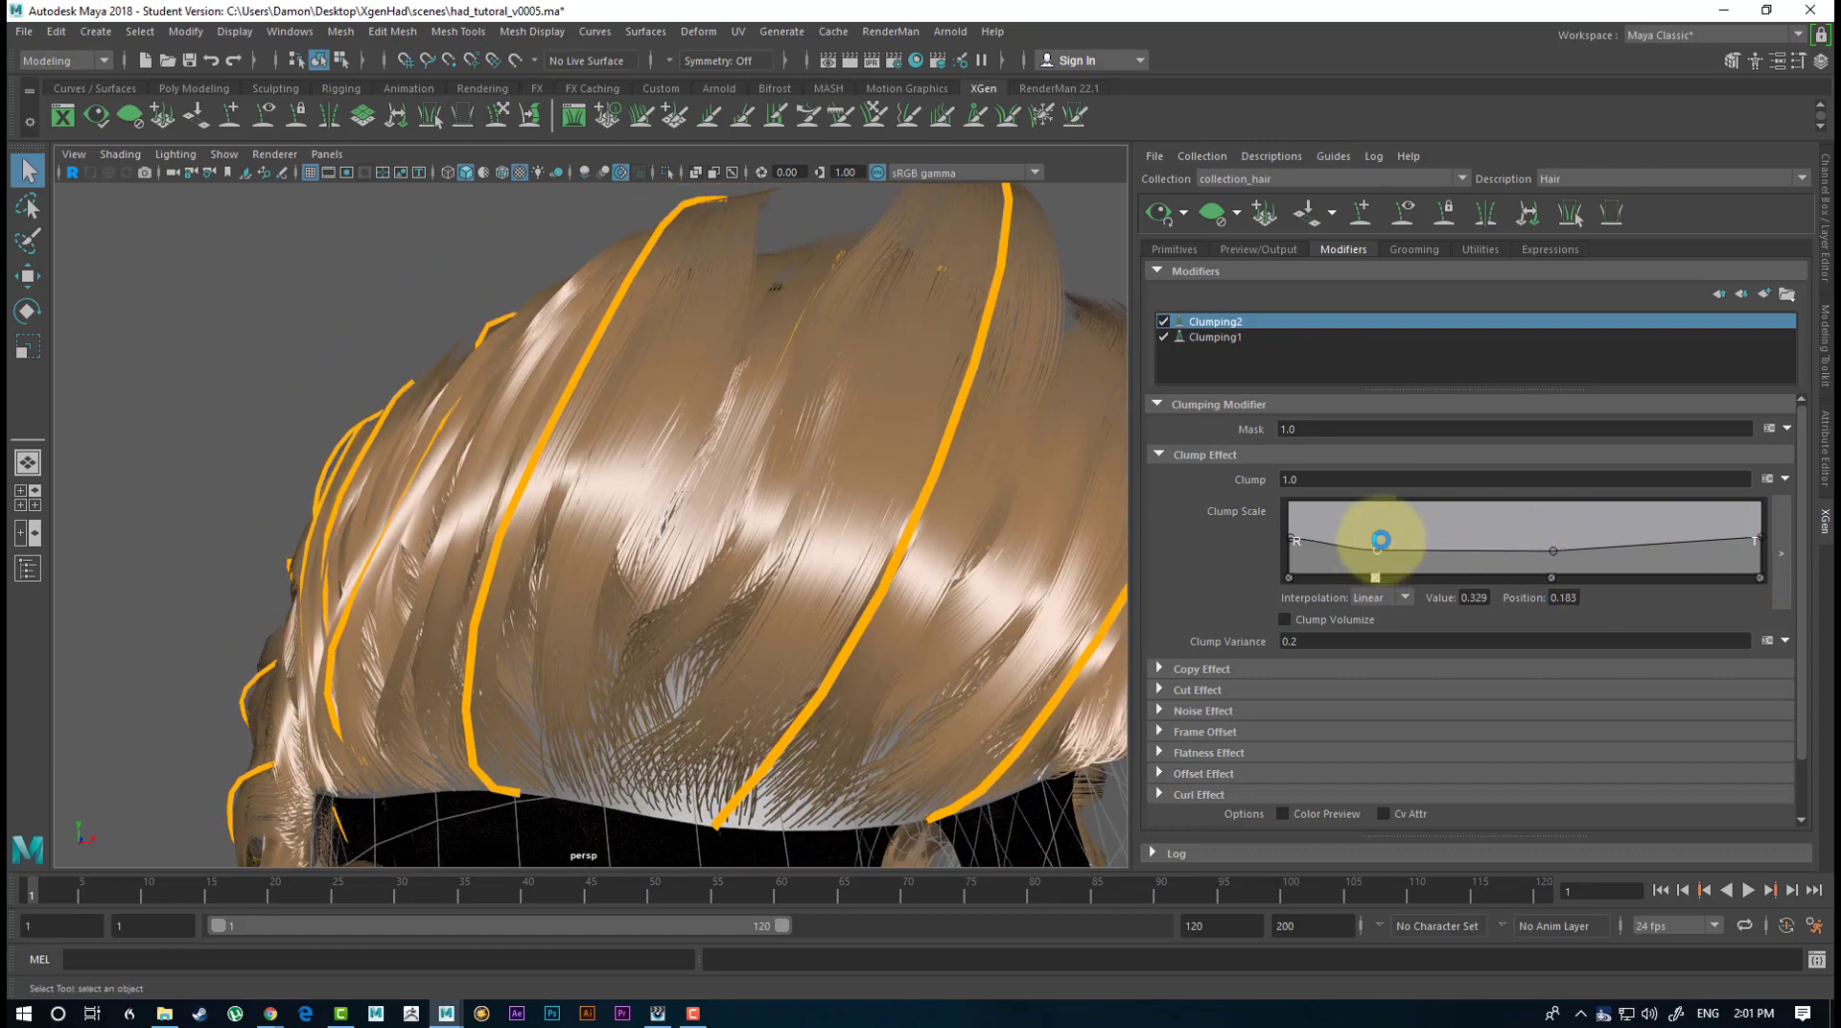
Reshape Clumping2's Clump Scale ramp with points of about 0.474 at position 0.196, 0.250 at 0.567 and 0.329 at 0.849.
left_click_drag(1381, 547, 1382, 539)
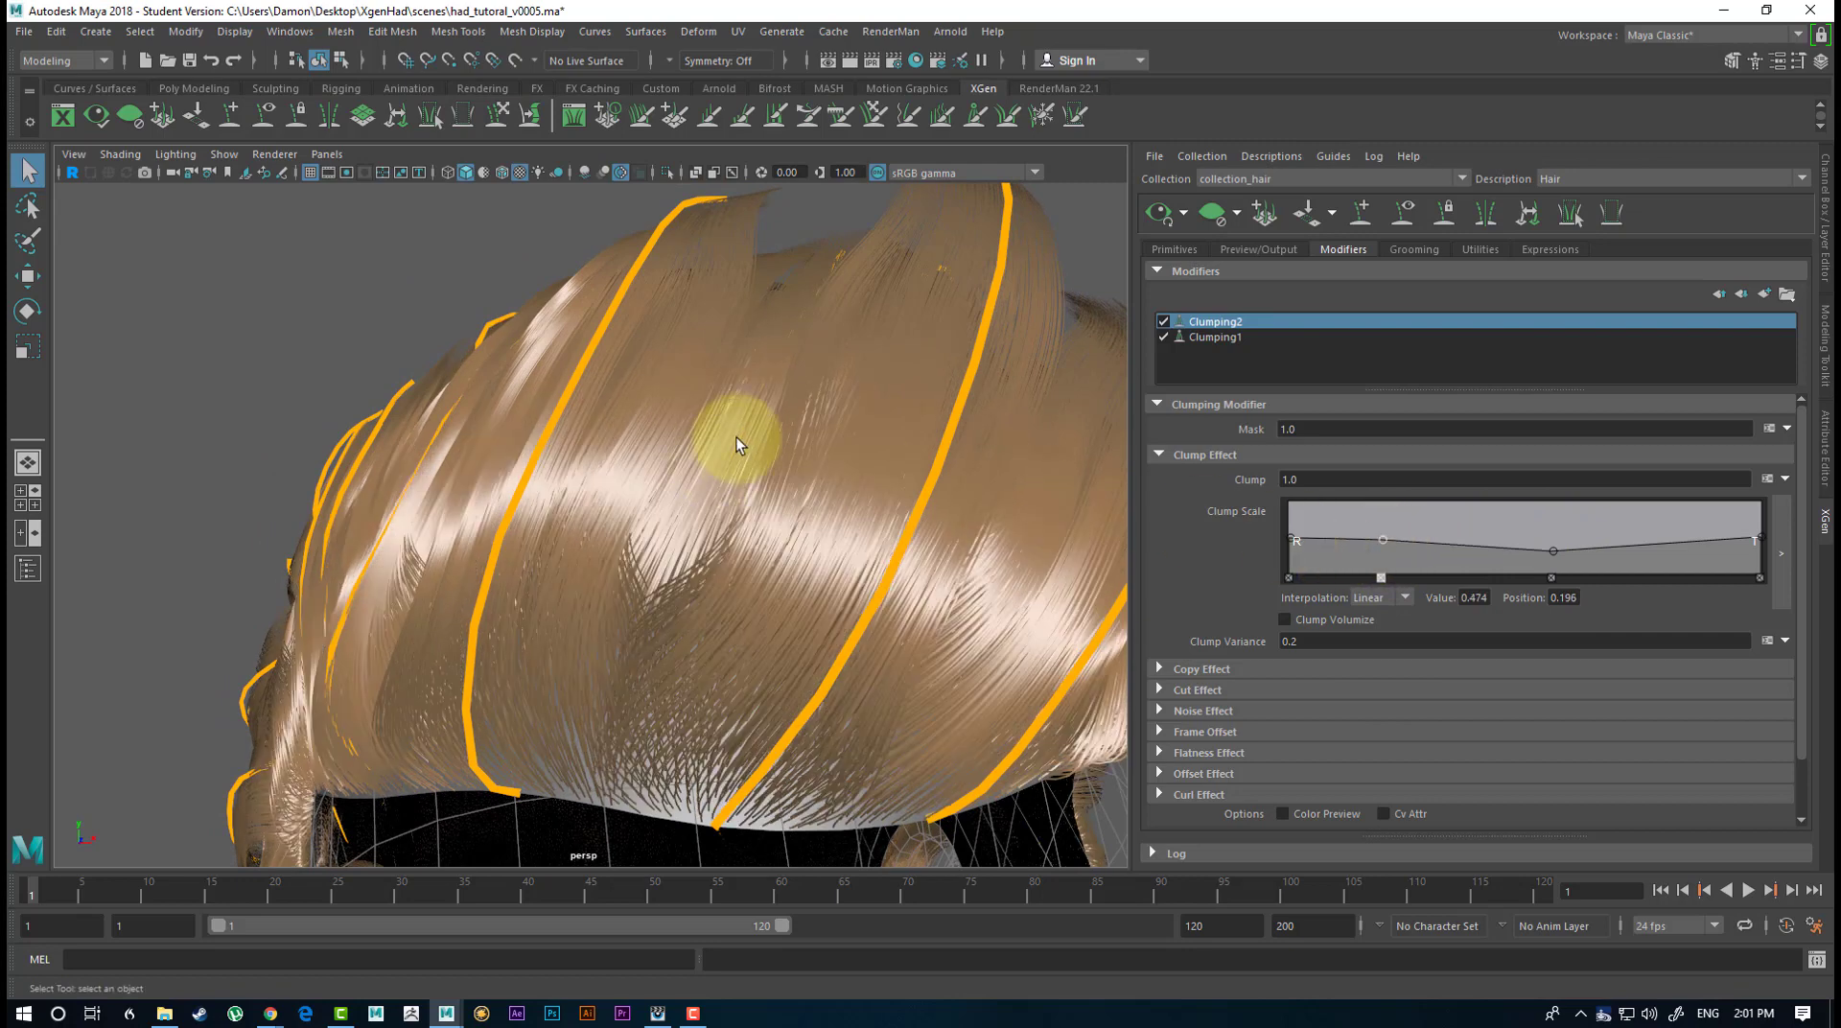
mouse_move(740, 432)
left_mouse_down("alt")
mouse_move(792, 443)
mouse_move(752, 410)
left_mouse_up("alt")
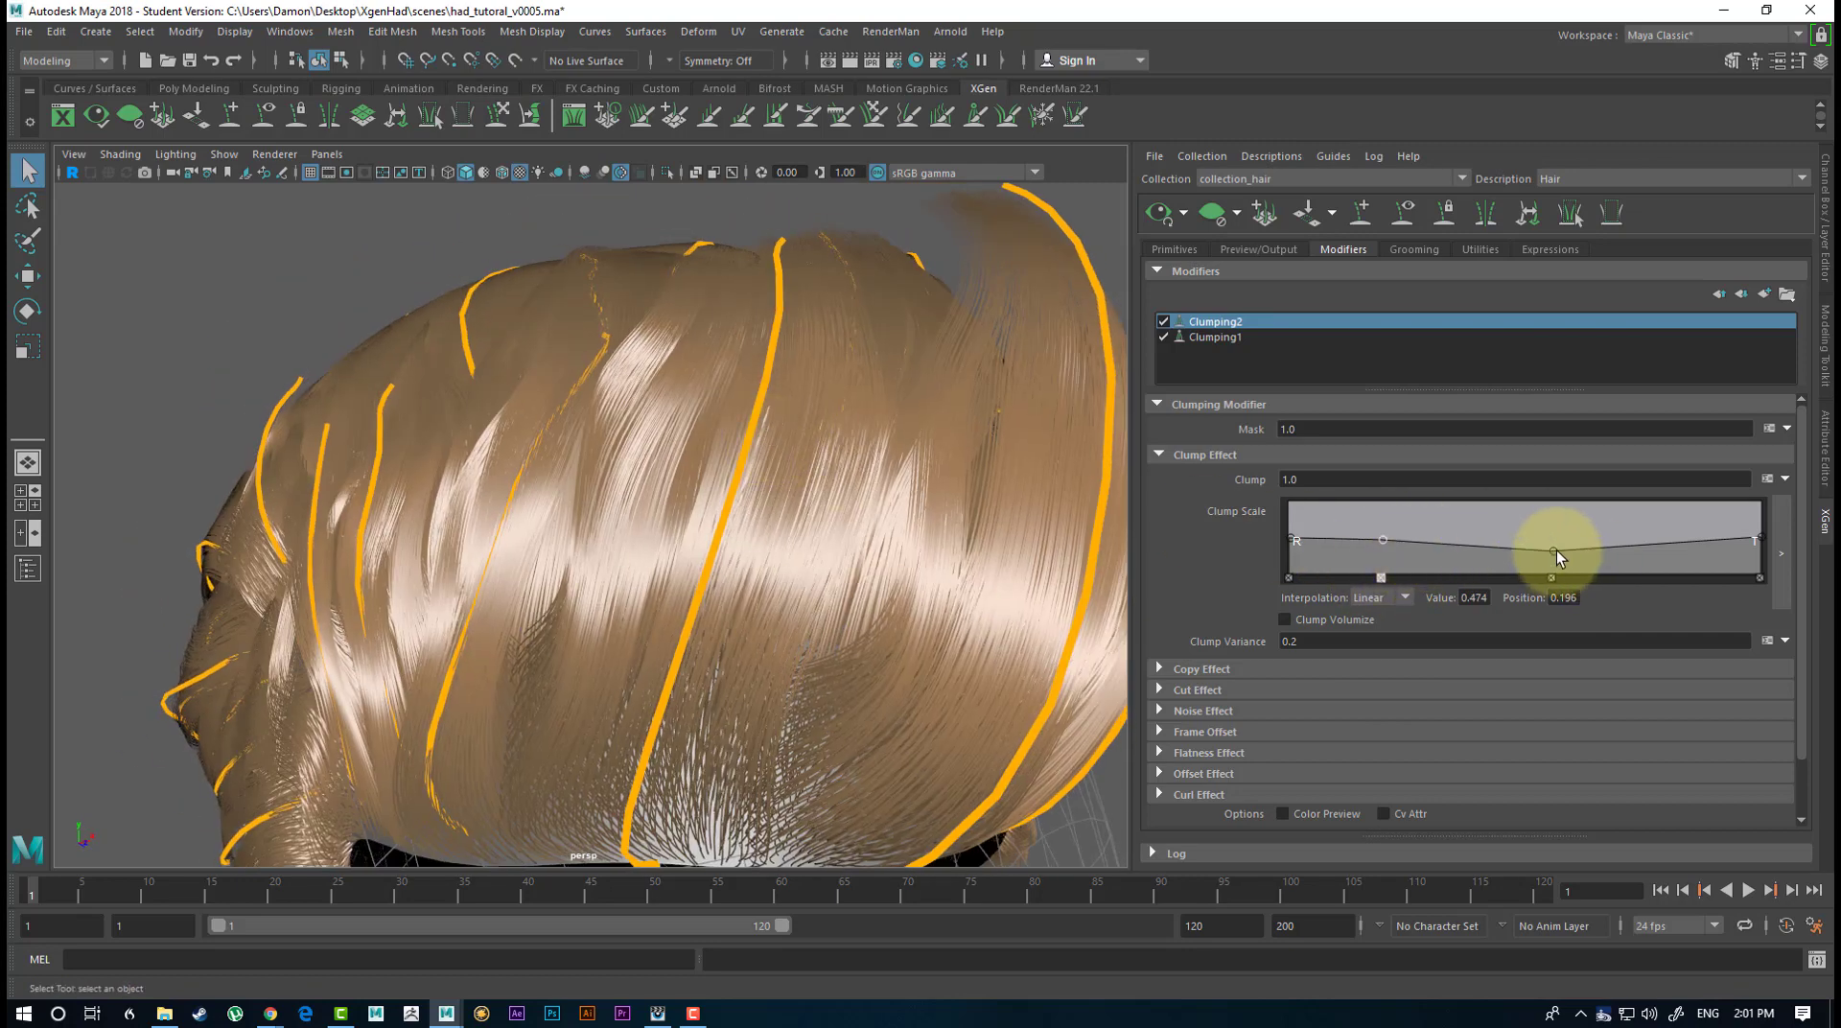
left_click_drag(1554, 552, 1558, 556)
left_click_drag(1680, 544, 1689, 549)
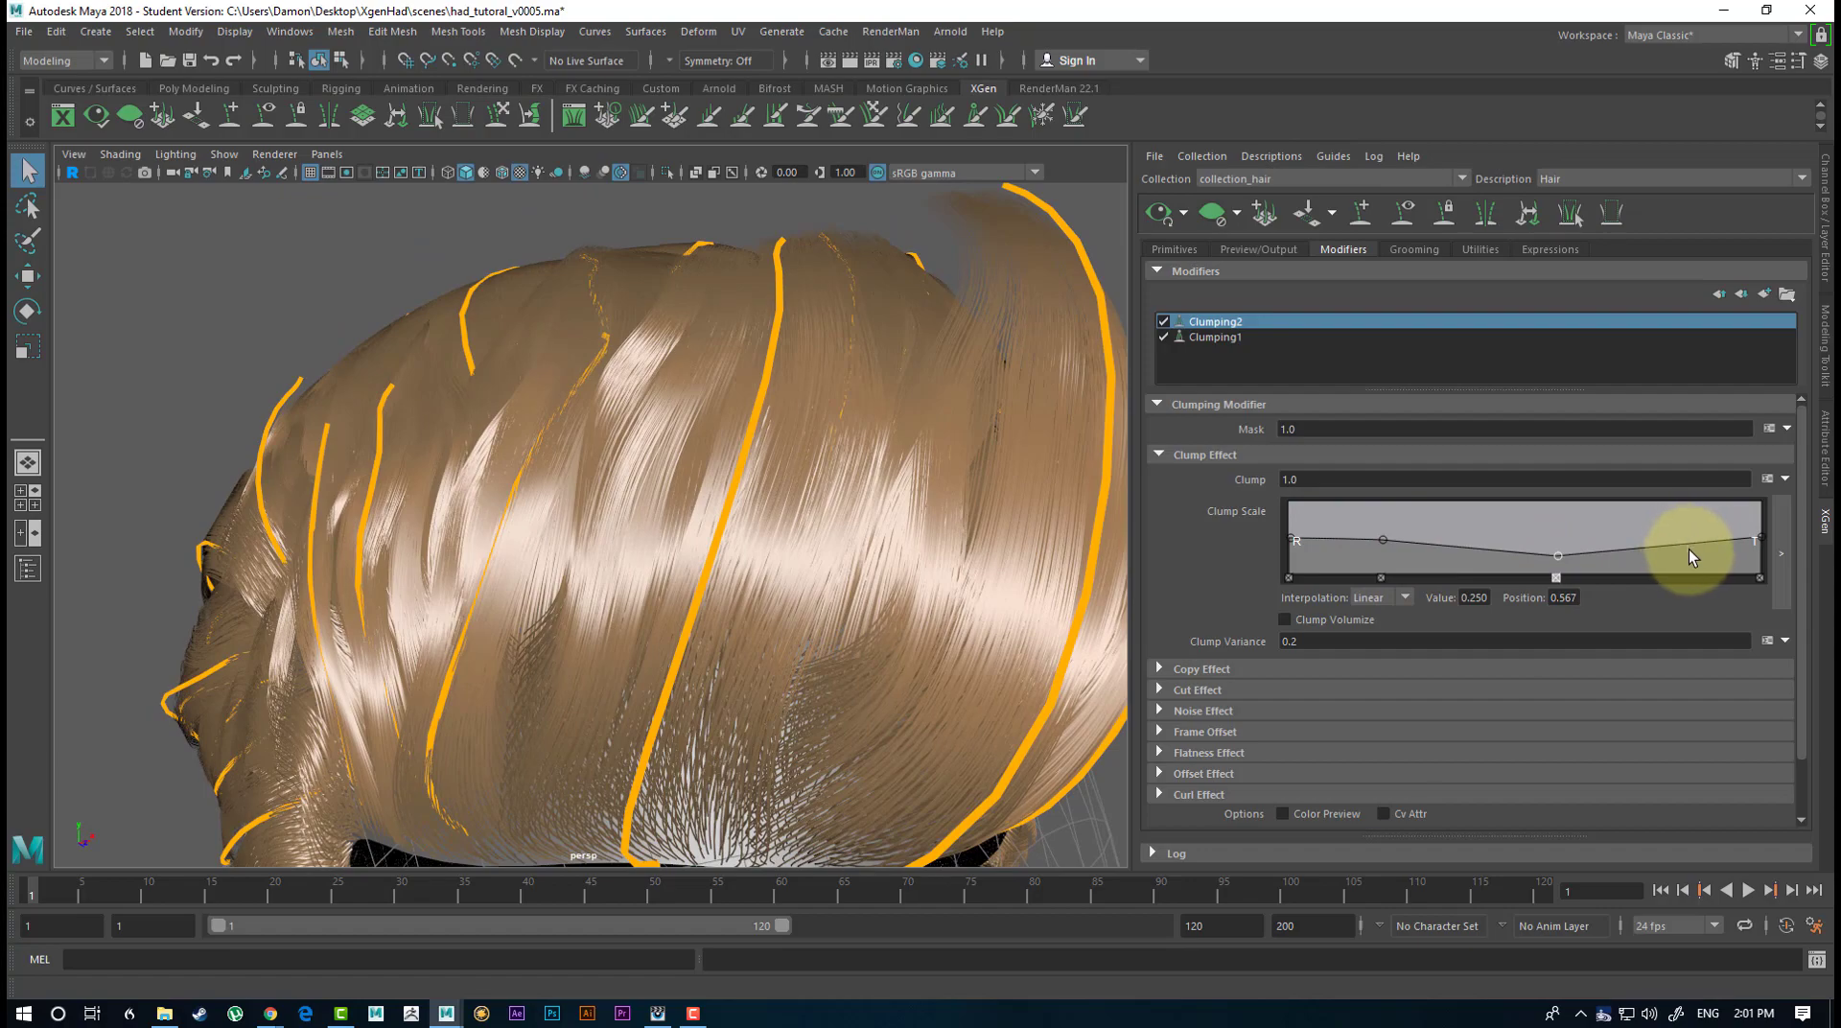
left_click_drag(863, 403, 776, 408, "alt")
left_click_drag(895, 418, 1002, 406, "alt")
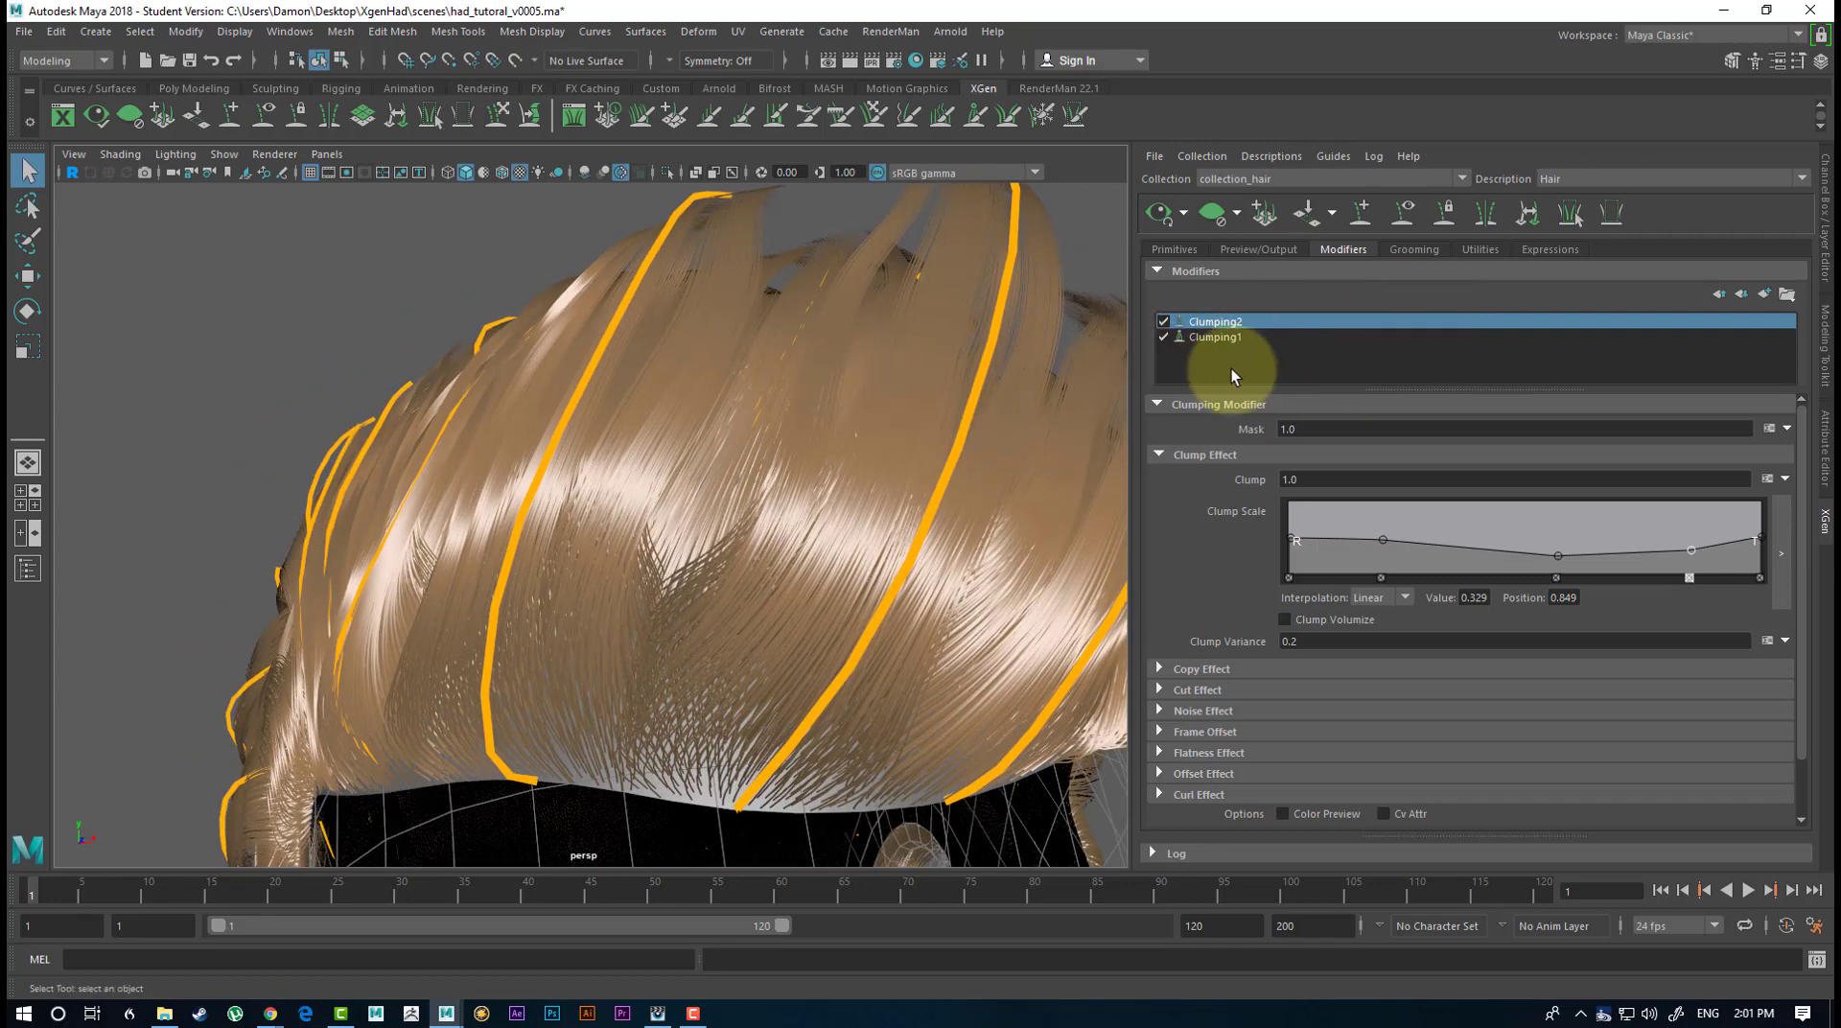
Add a third Clumping modifier to the hair and inspect the clumps at the front.
left_click(1765, 294)
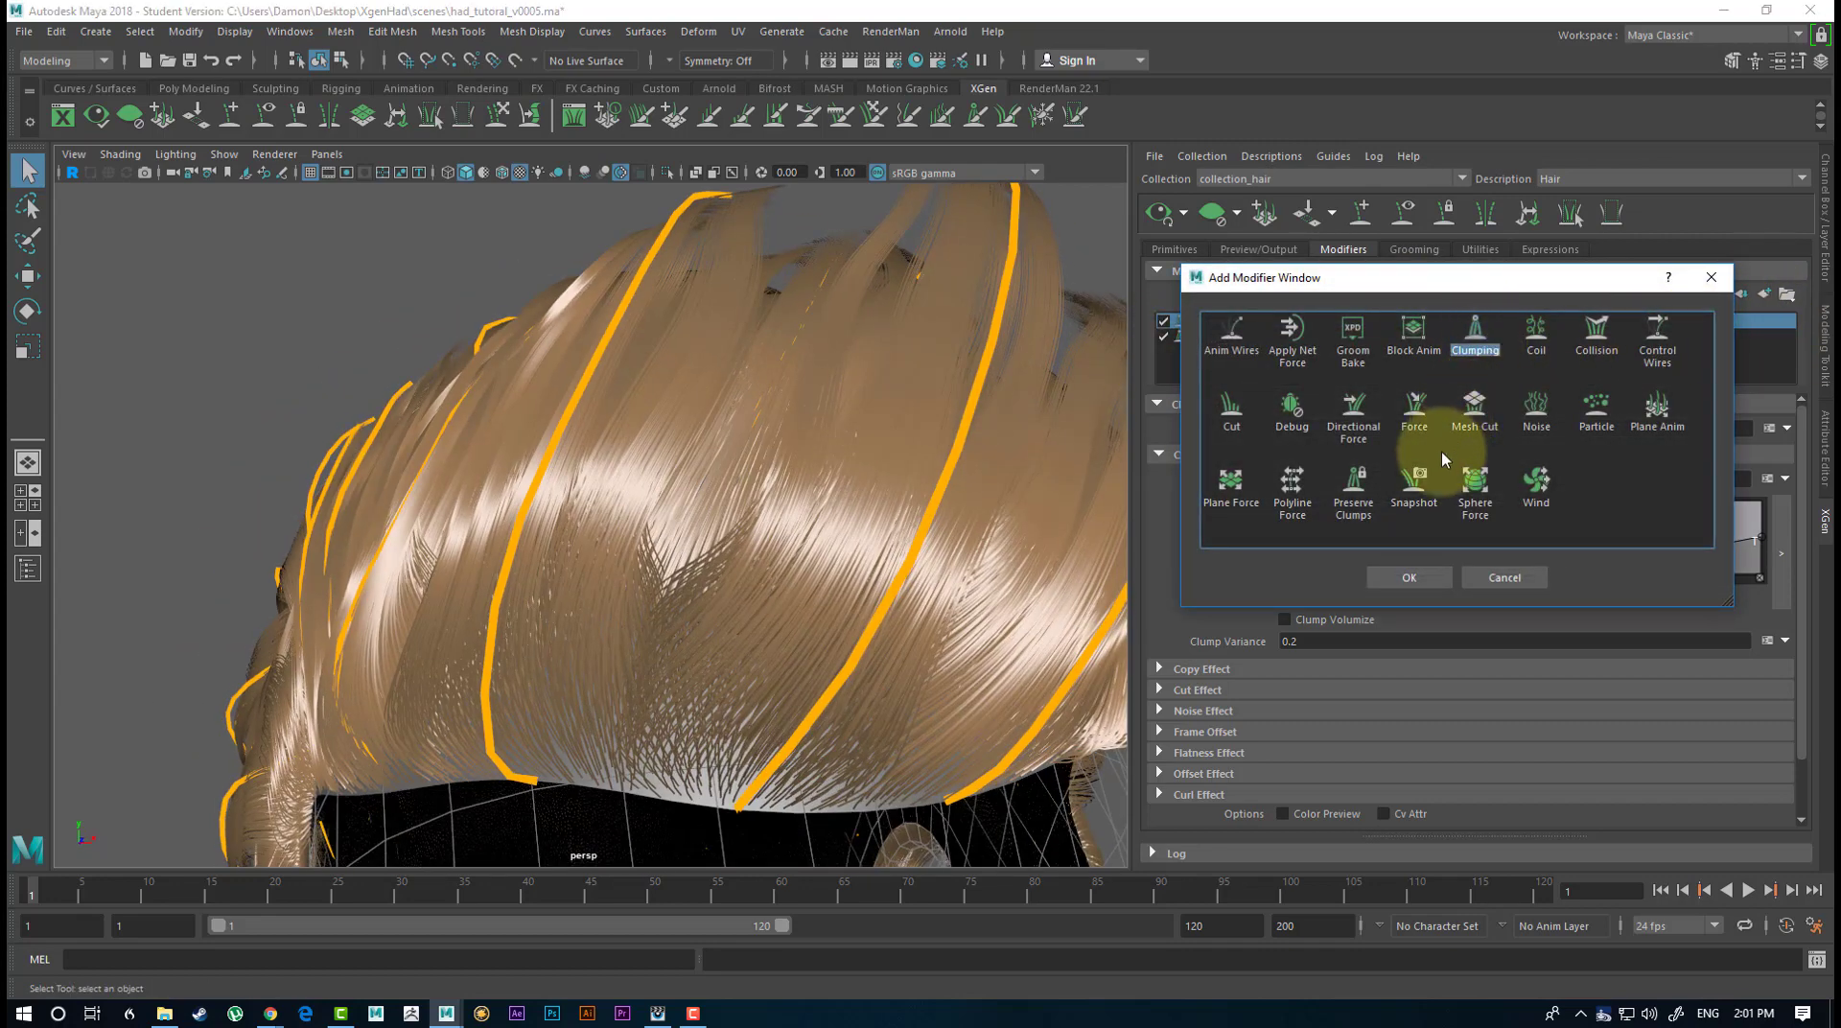
left_click(1411, 576)
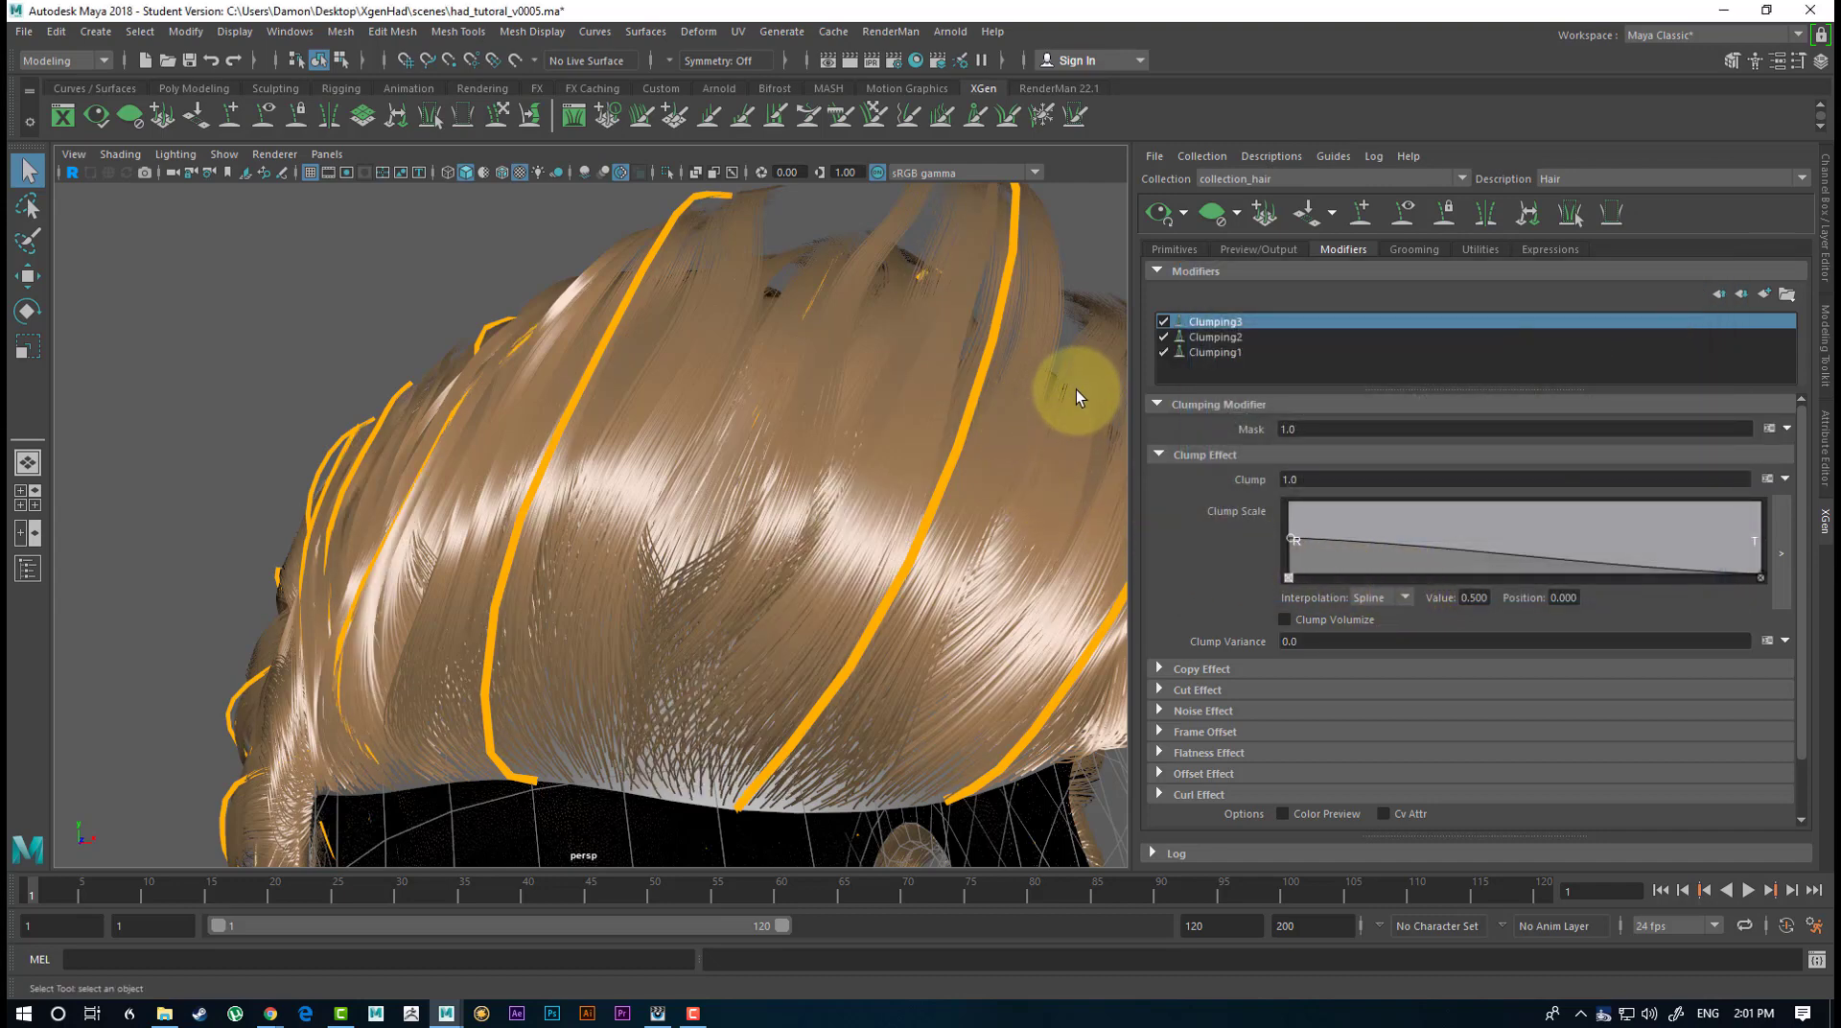
left_click_drag(1076, 389, 1120, 423, "alt")
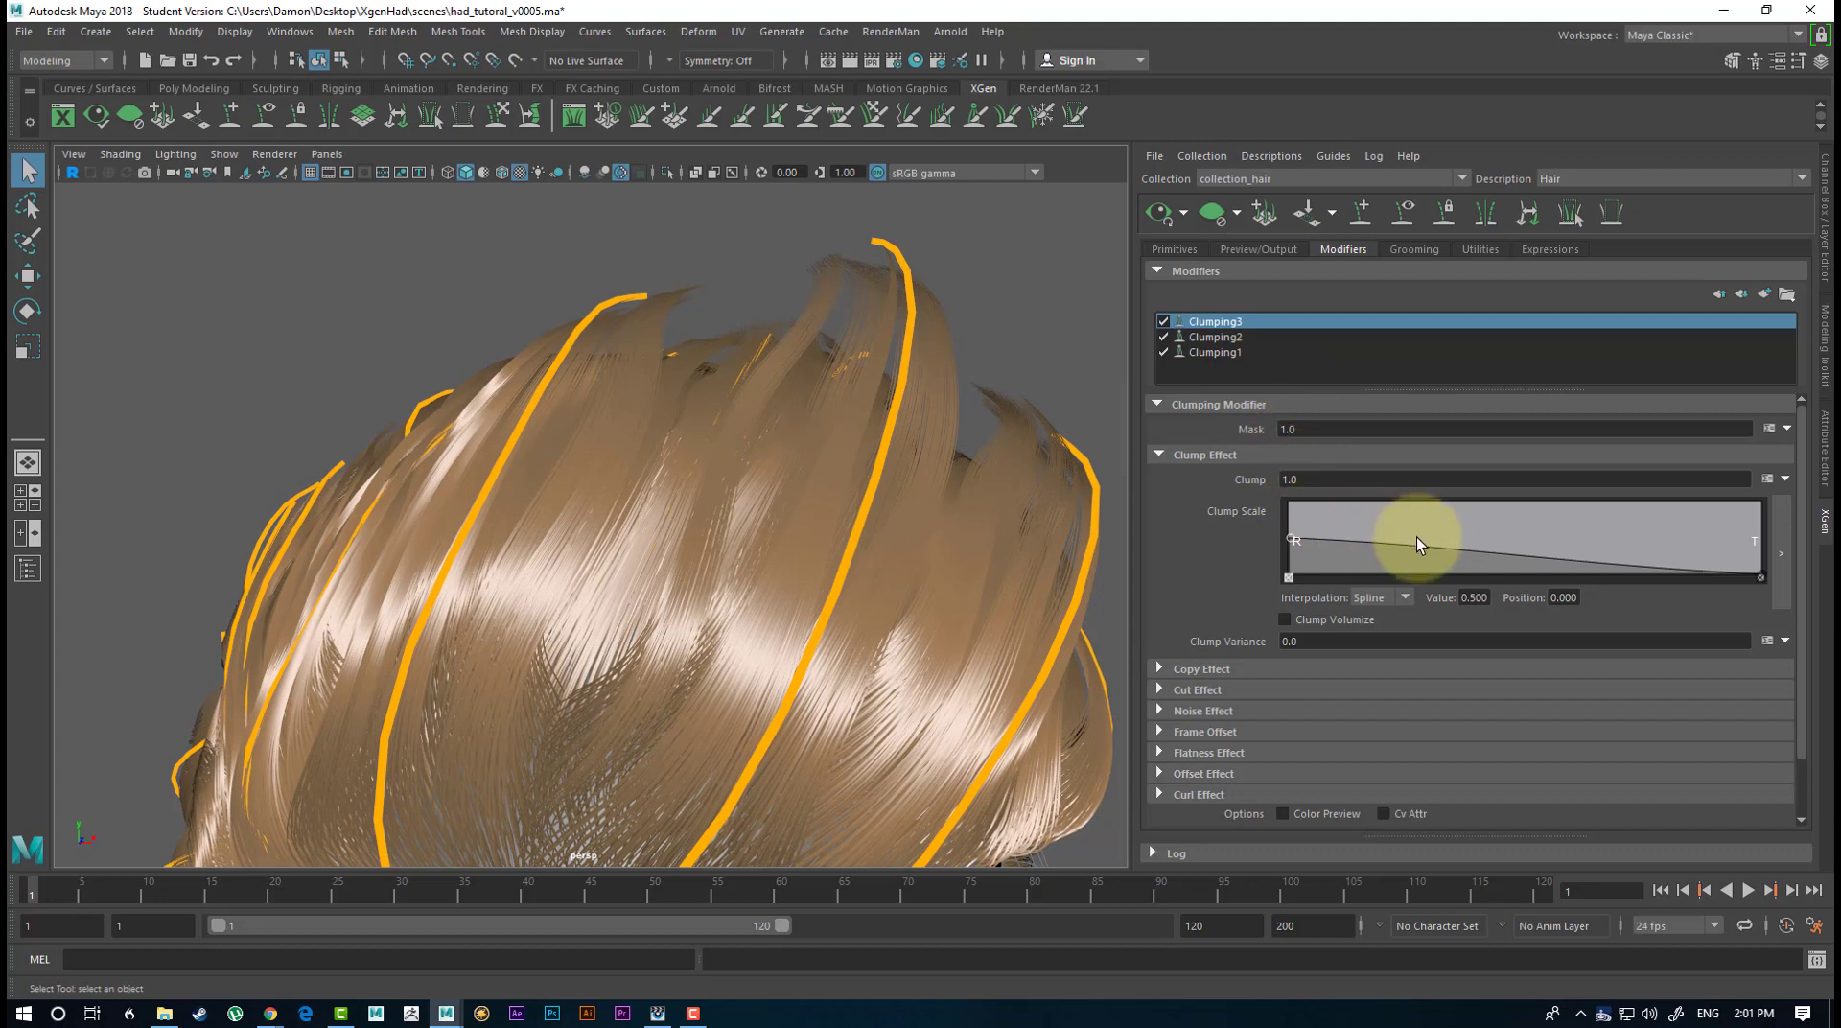
Look into the Cut Effect and Copy Effect settings of Clumping3.
left_click(1158, 693)
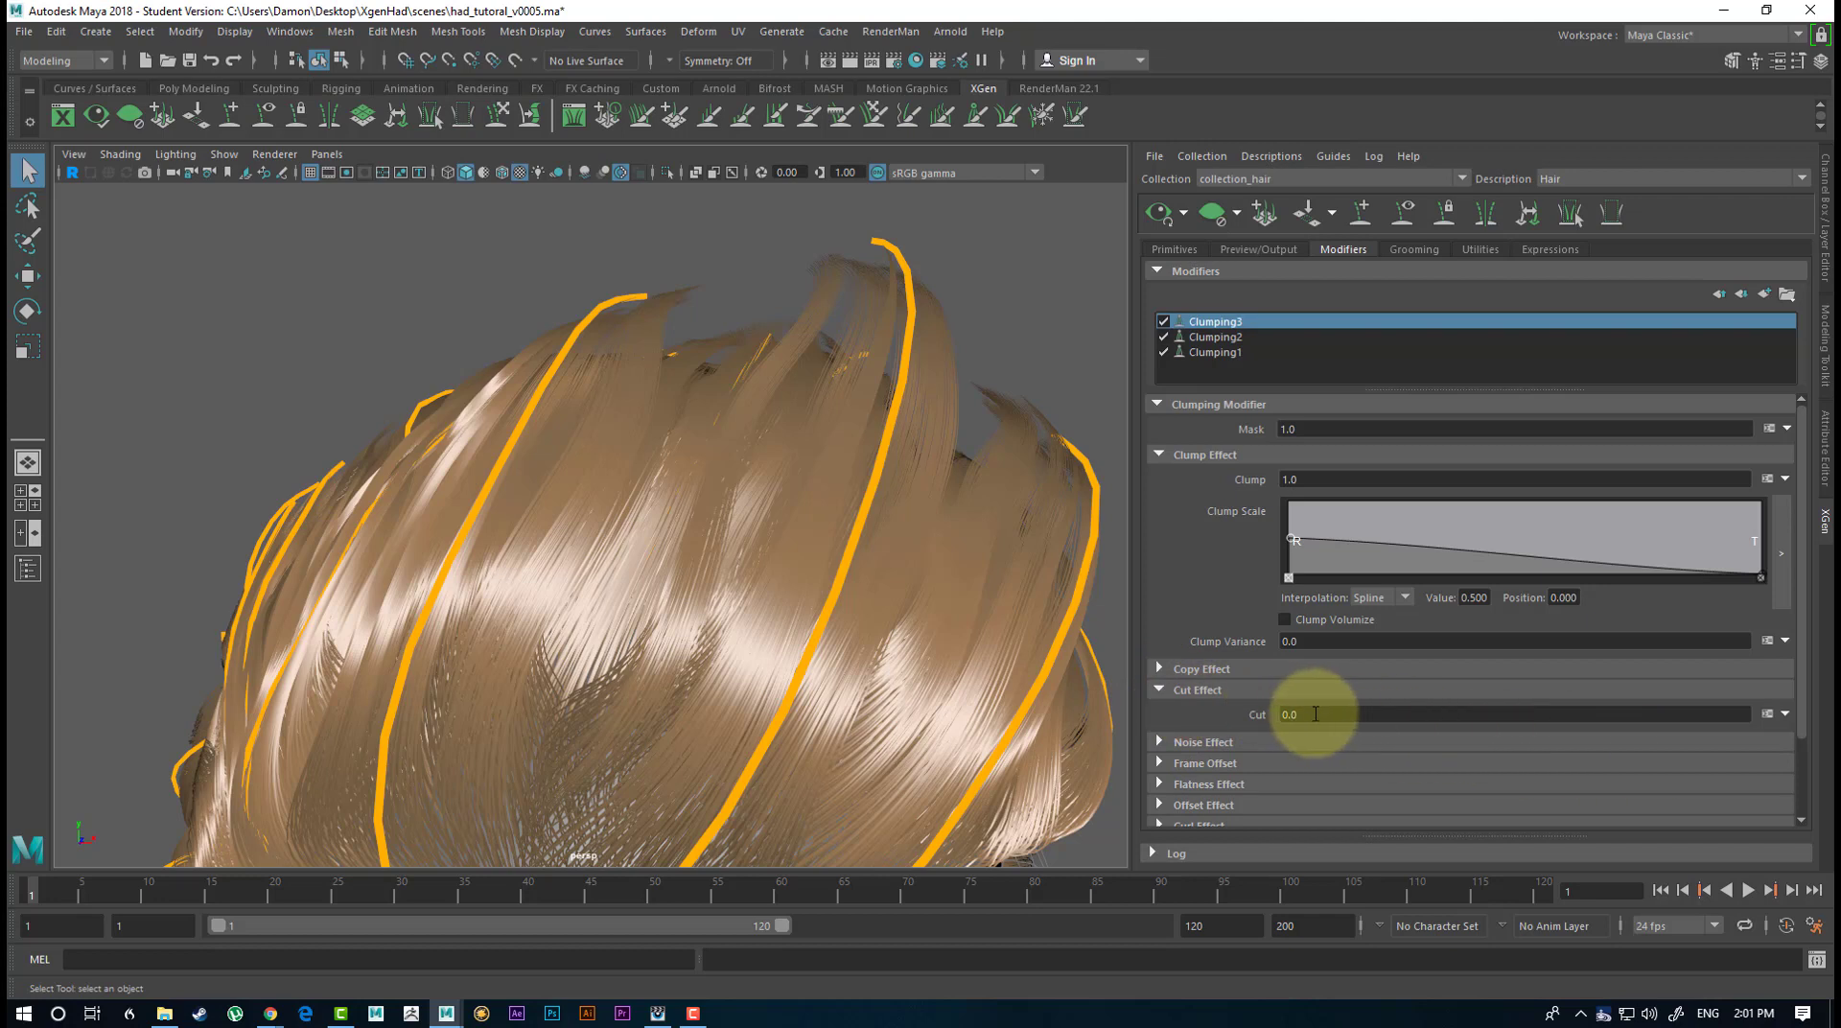
left_click(1155, 690)
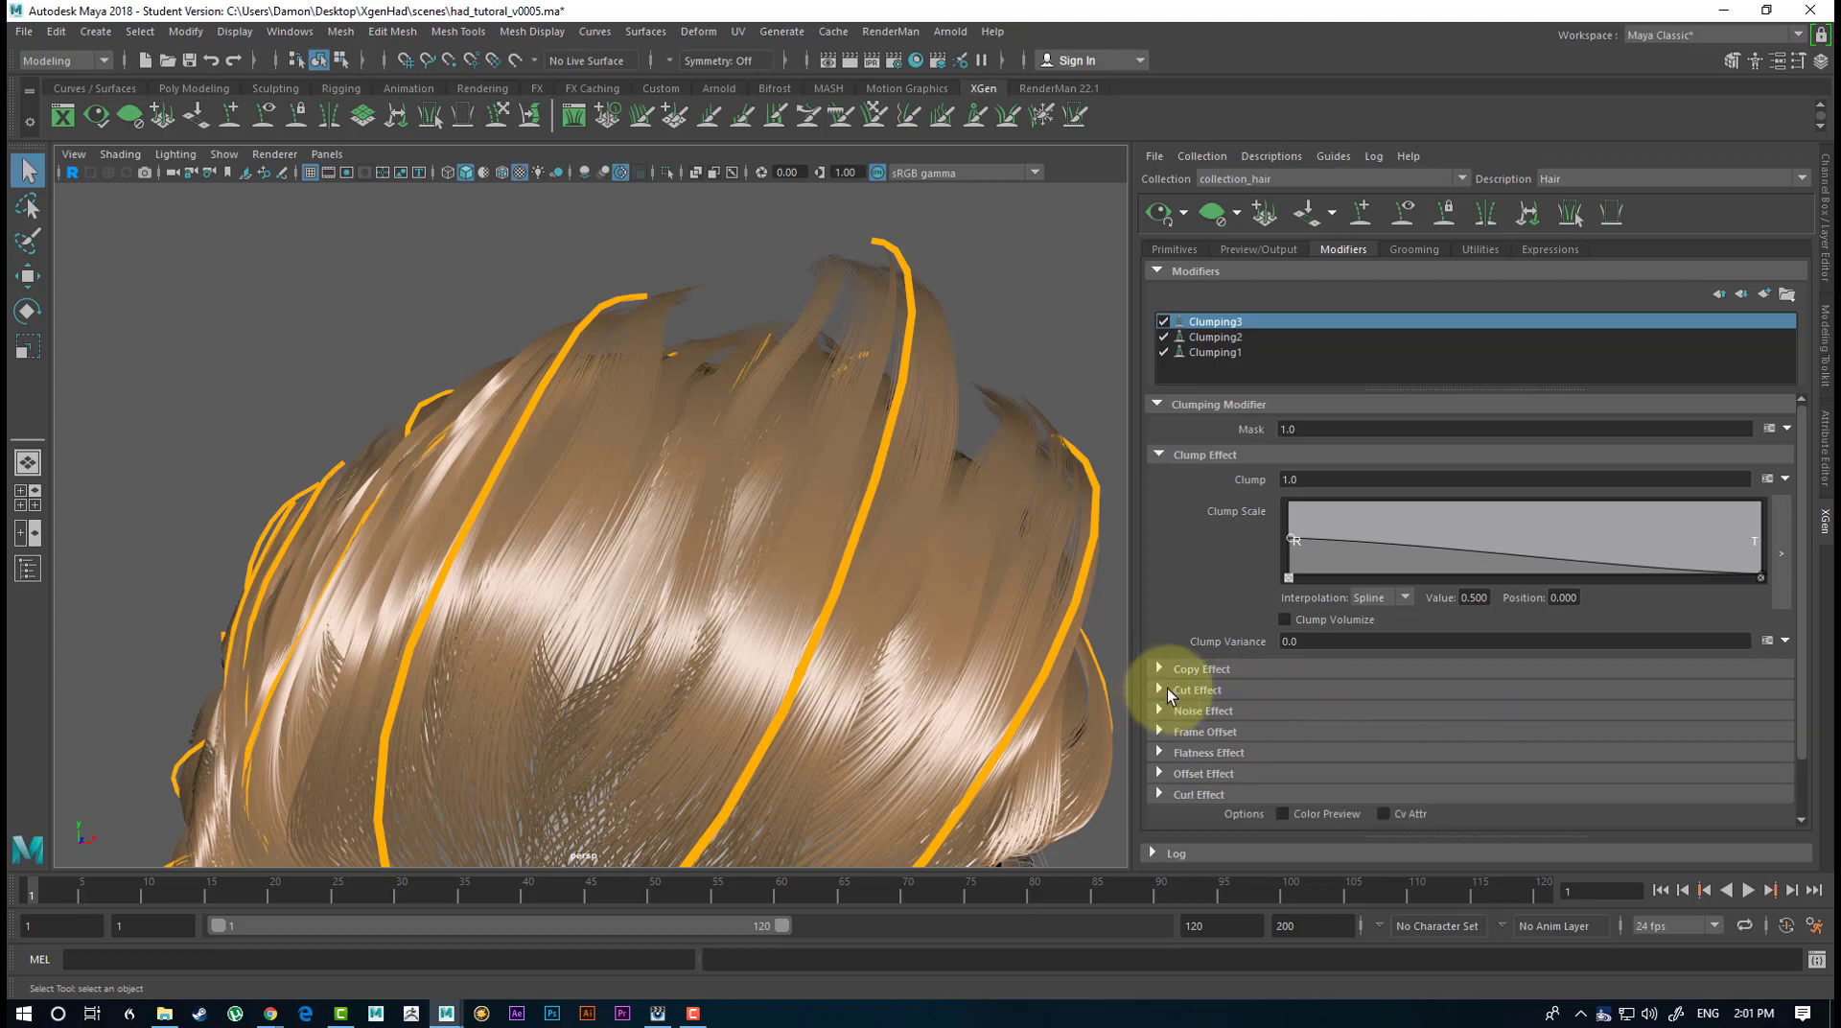
left_click(1175, 672)
left_click(1154, 668)
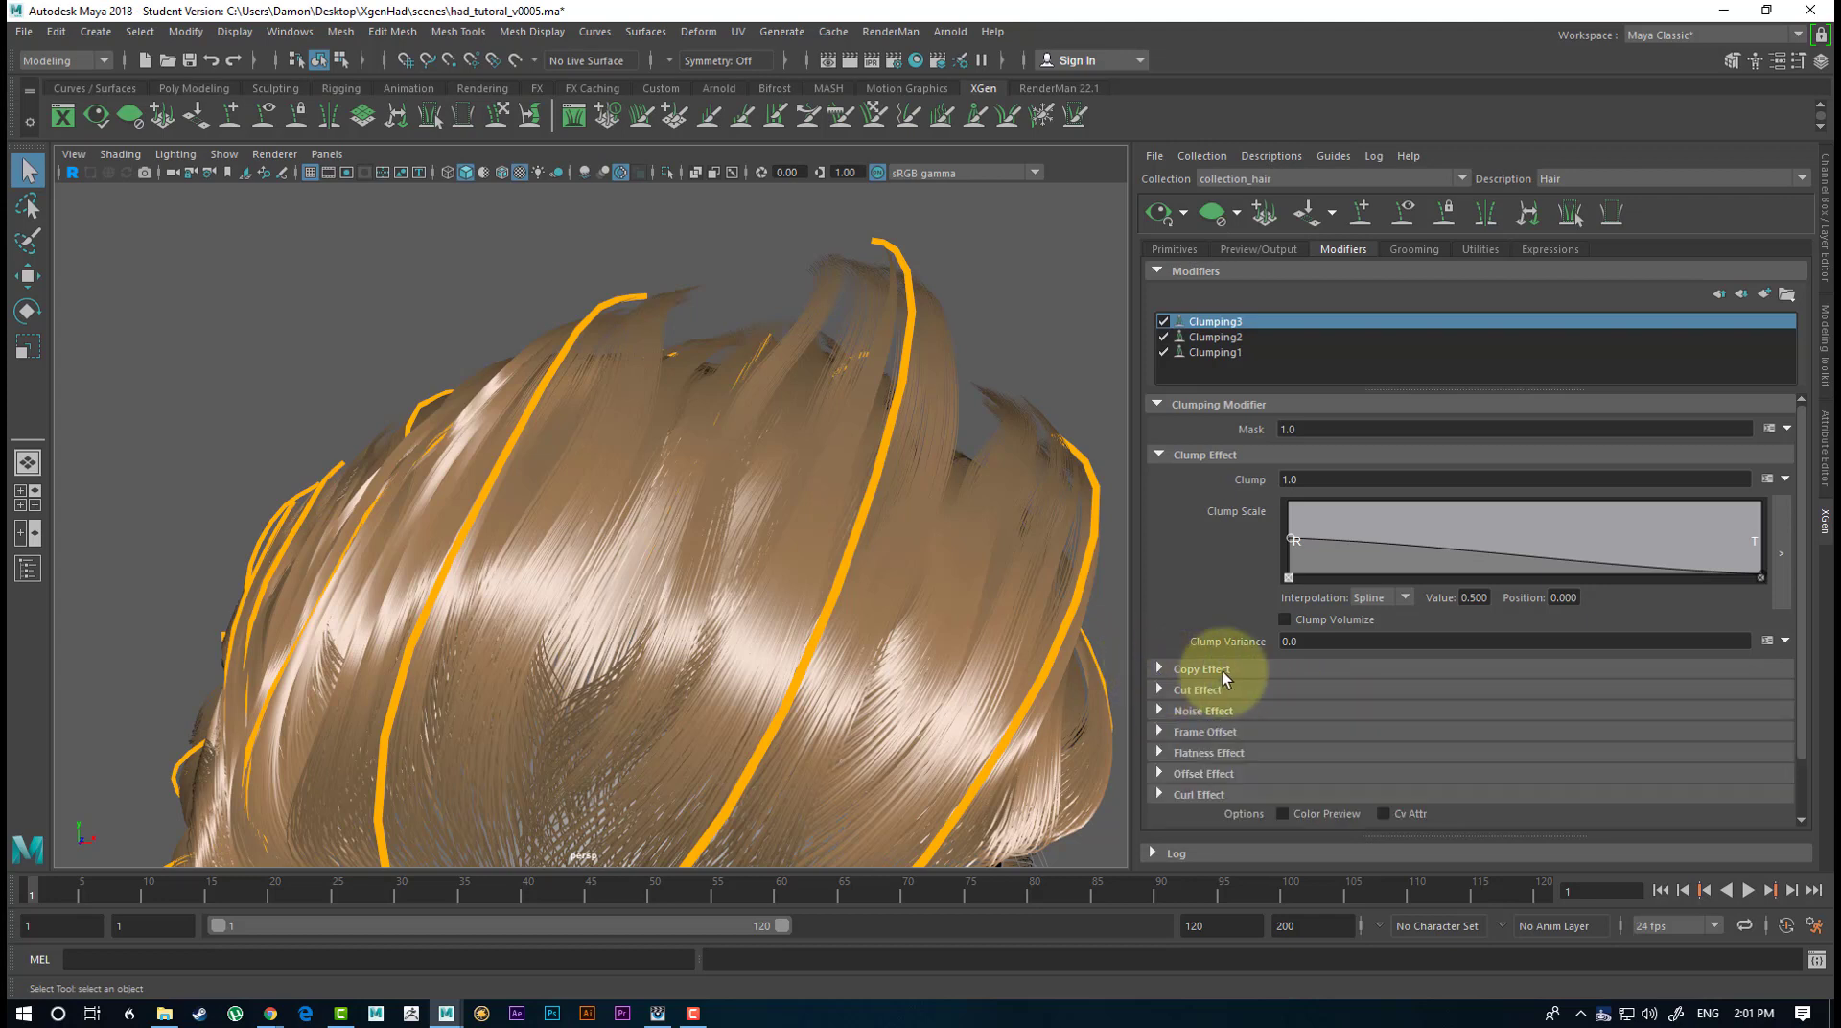
Add a point of about 0.342 at position 0.706 to Clumping3's Clump Scale ramp and another at a similar height near the root.
left_click_drag(1621, 553, 1623, 549)
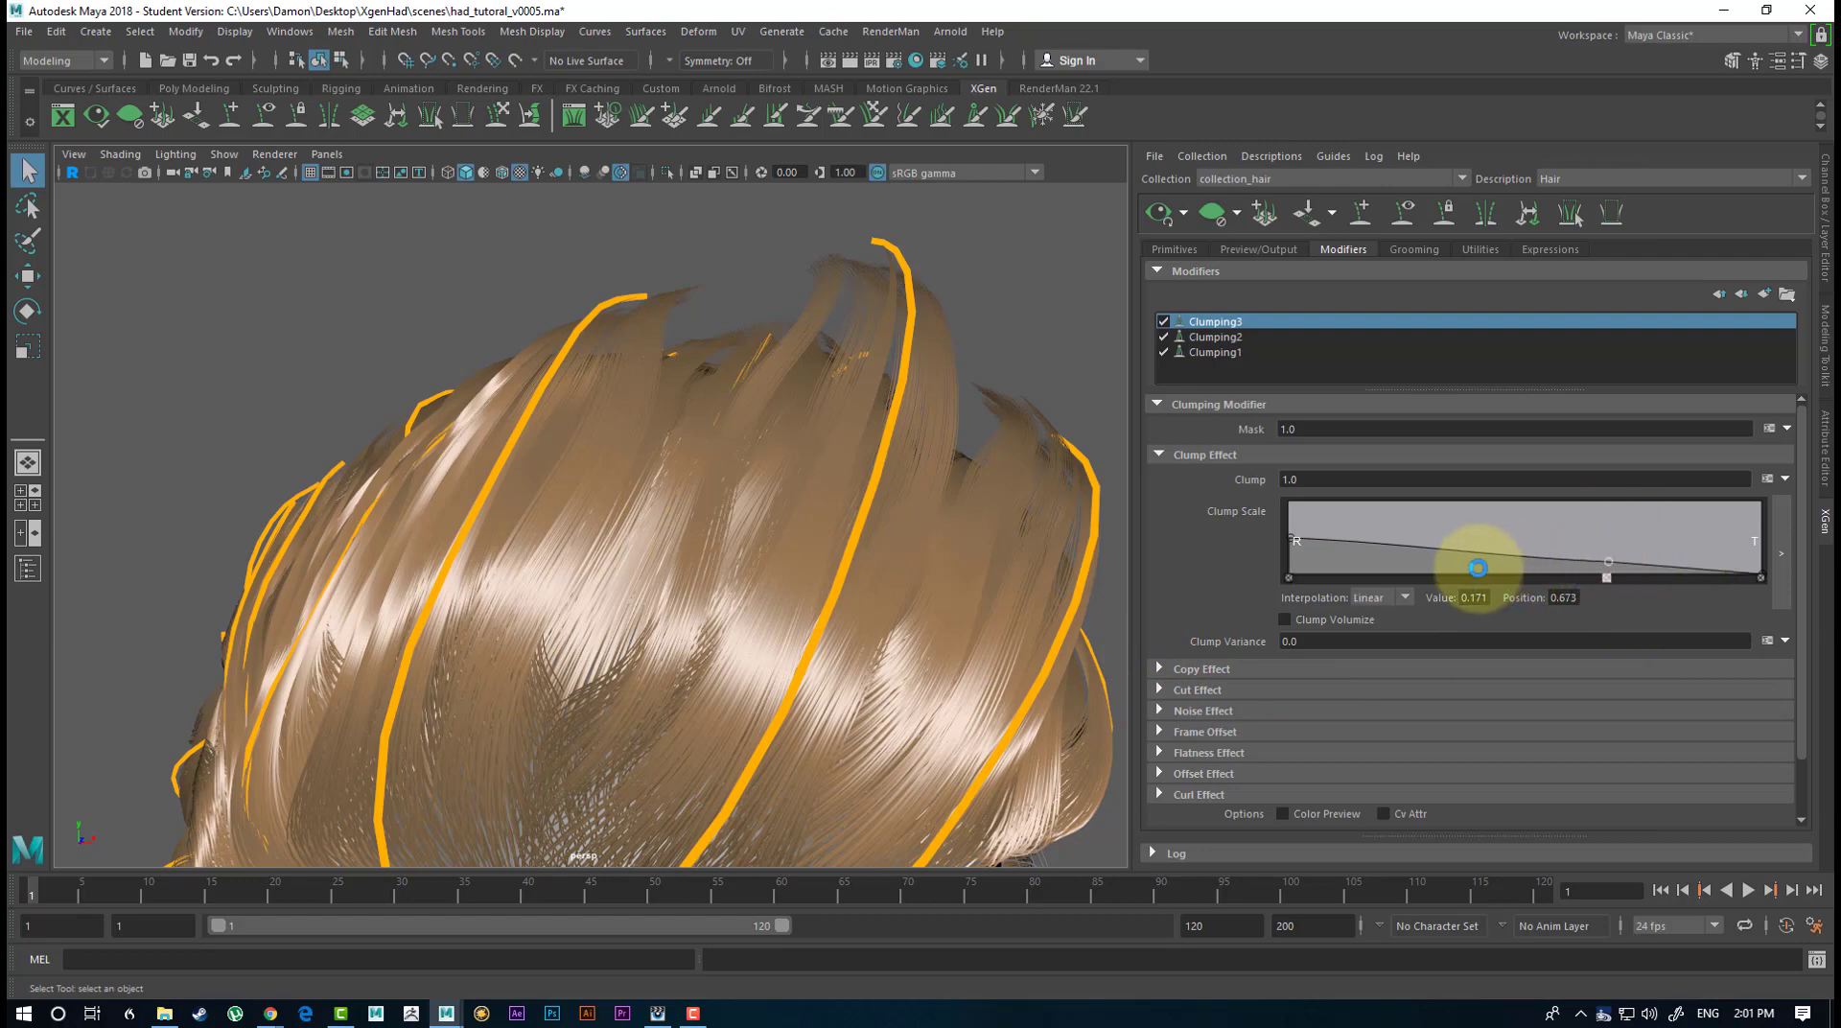
left_click_drag(850, 493, 946, 417, "alt")
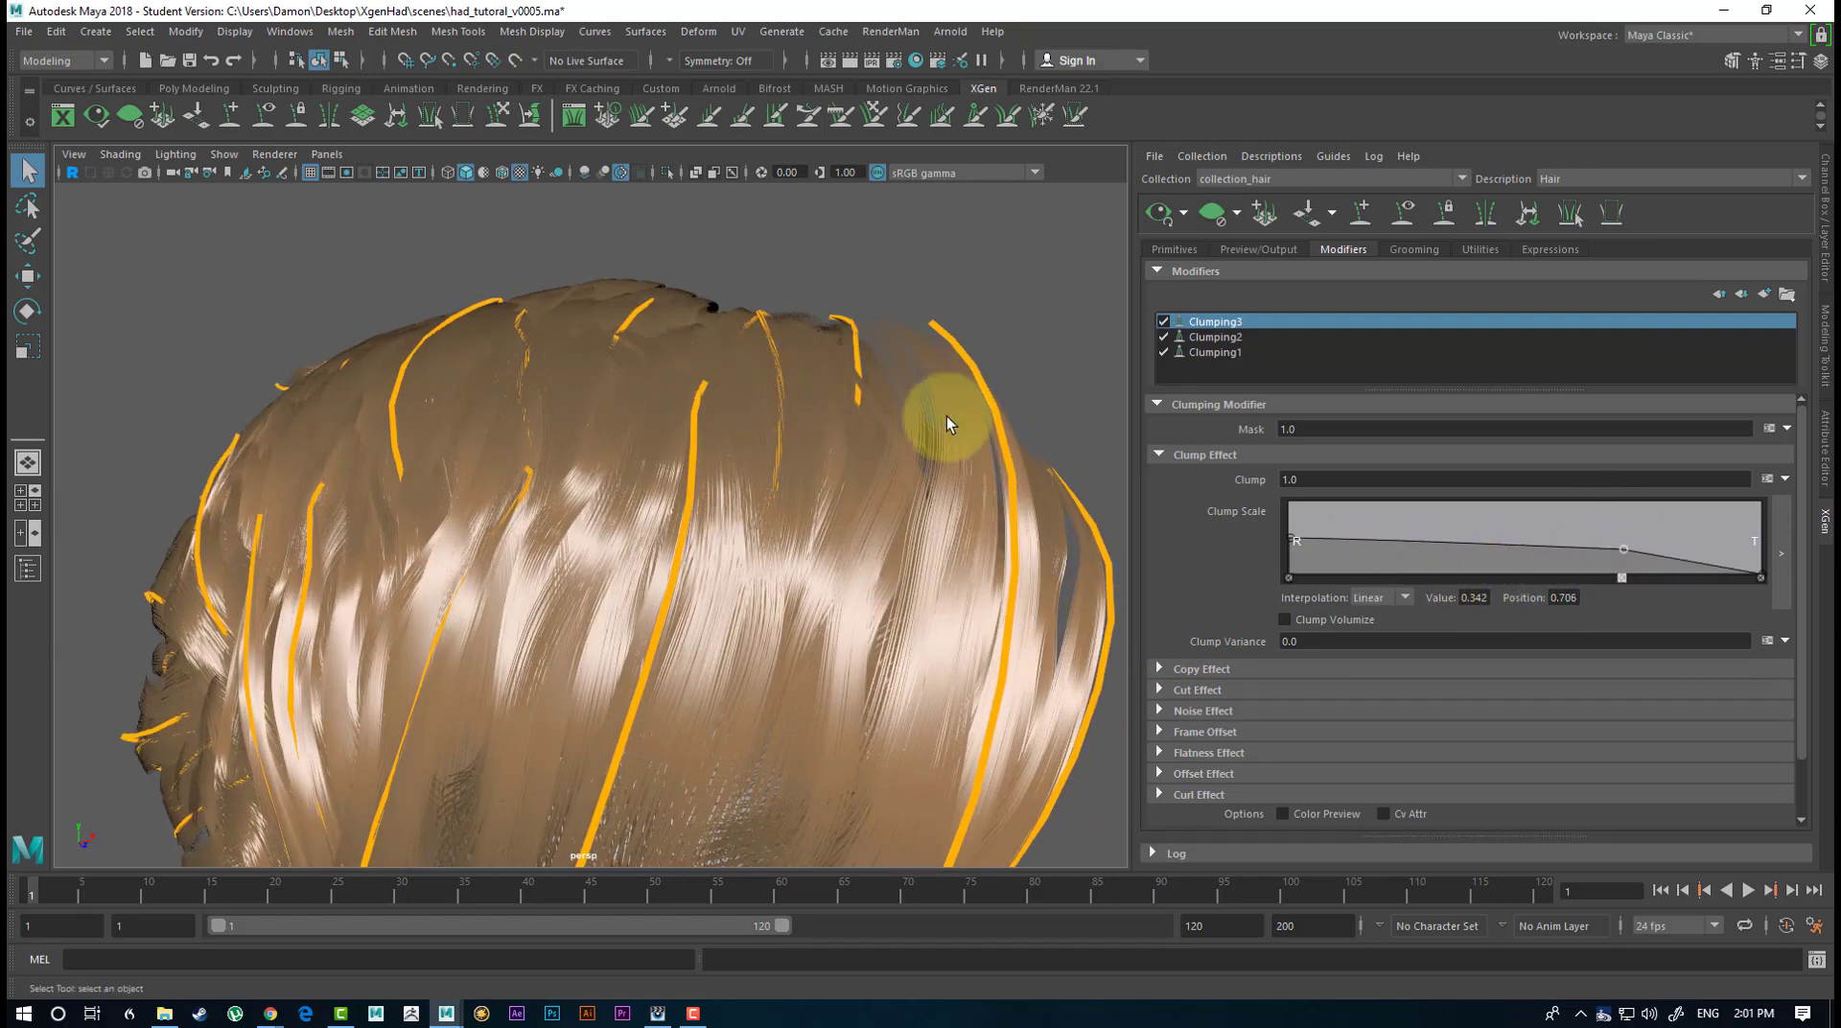
left_click_drag(855, 606, 878, 503, "alt")
left_click_drag(1392, 545, 1395, 550)
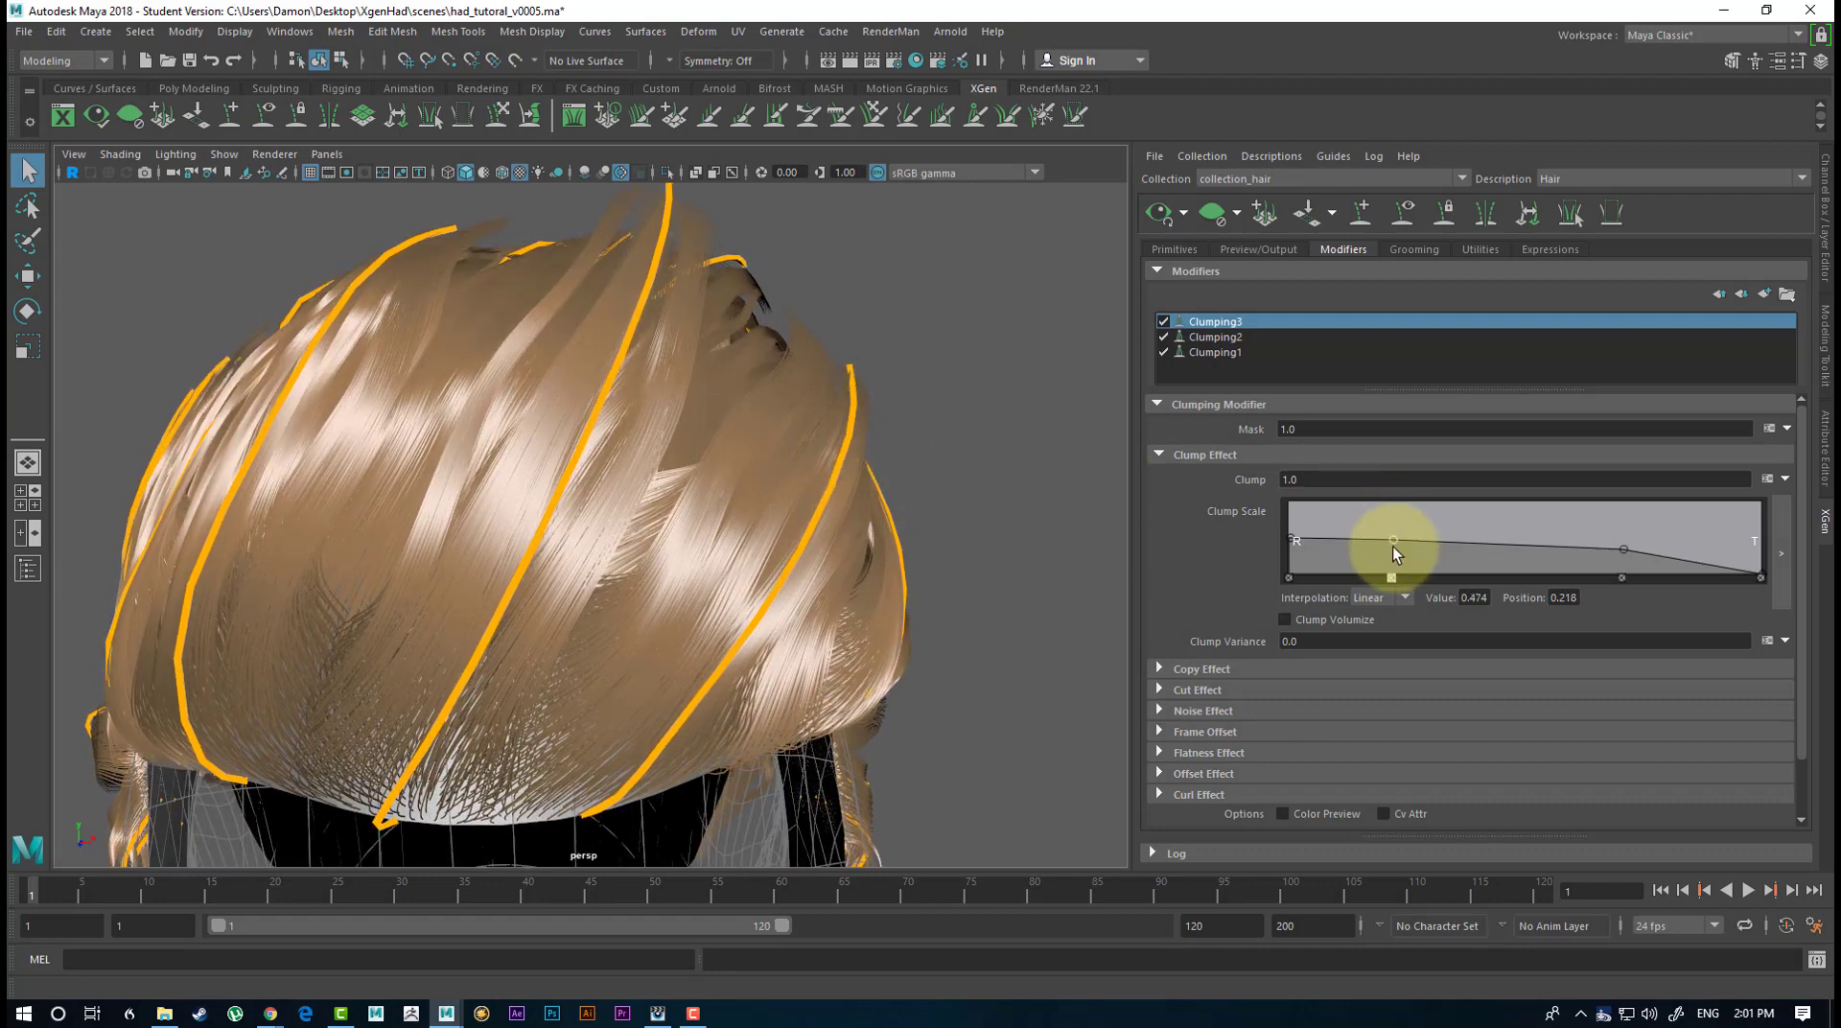
Raise the tip point of Clumping3's Clump Scale ramp to about 0.539 and inspect the hair around the head.
left_click(1764, 568)
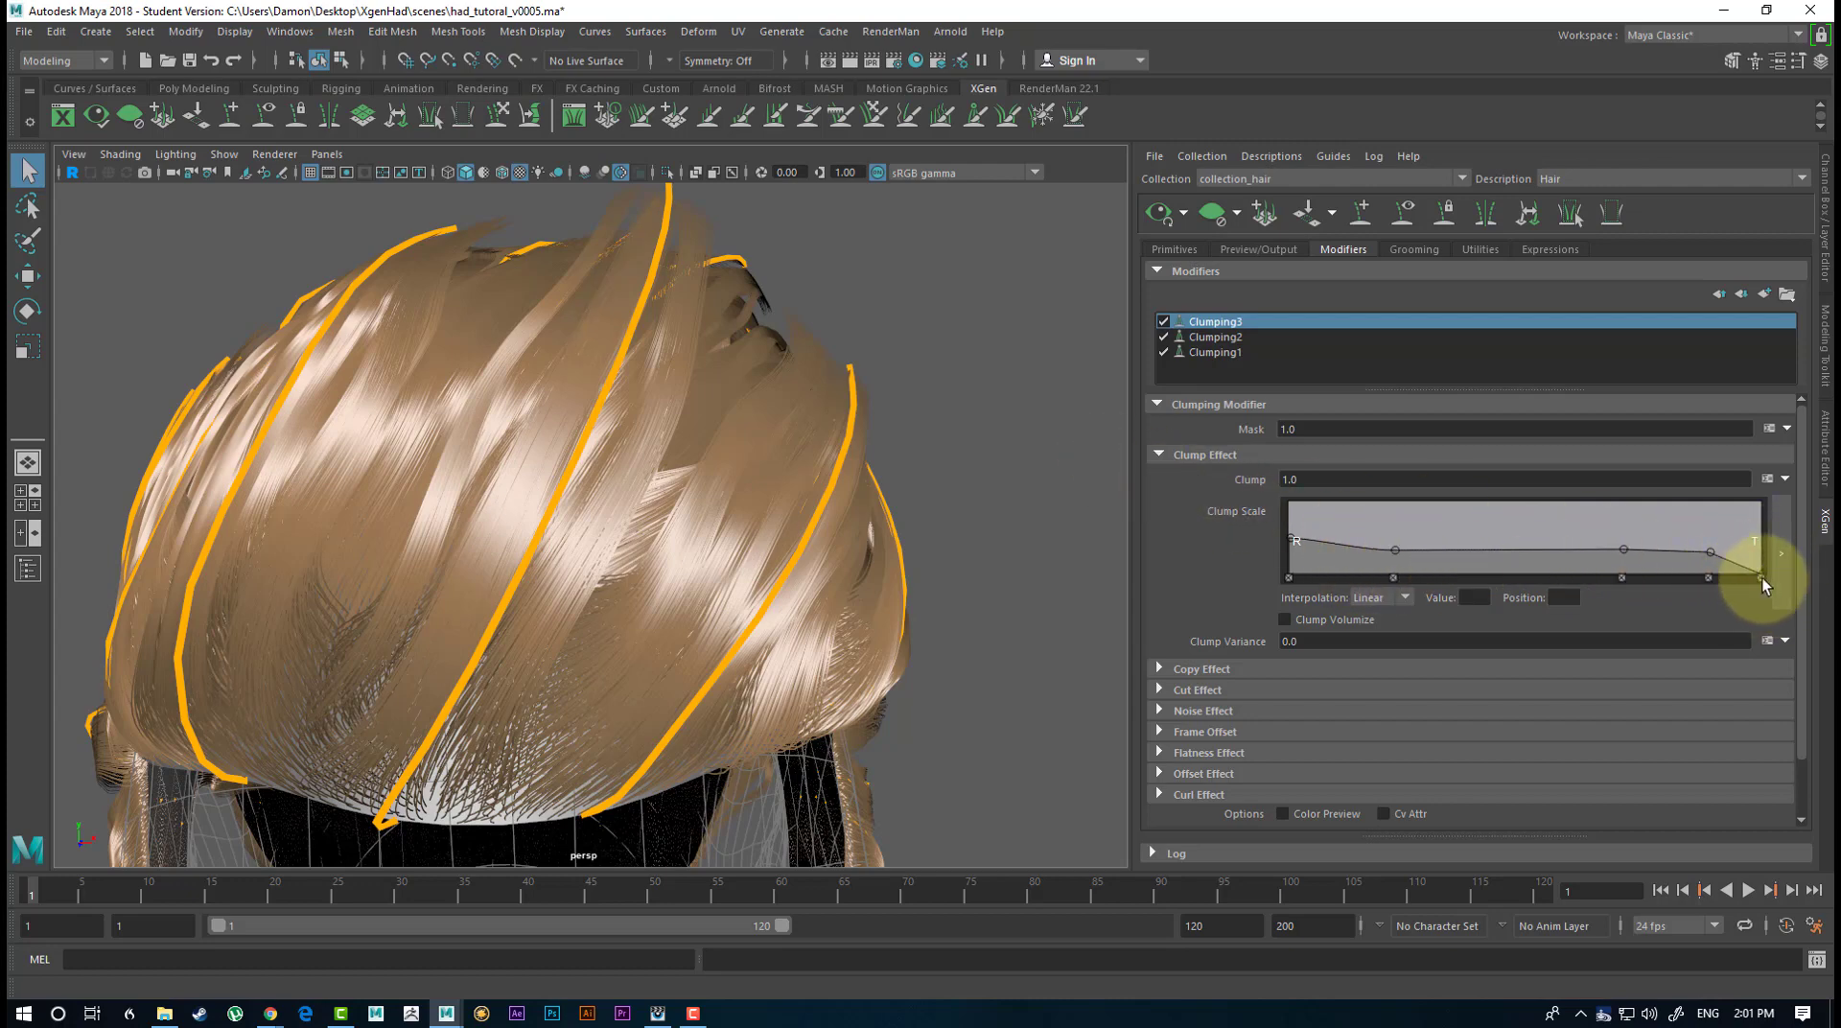
left_click_drag(1763, 578, 1764, 535)
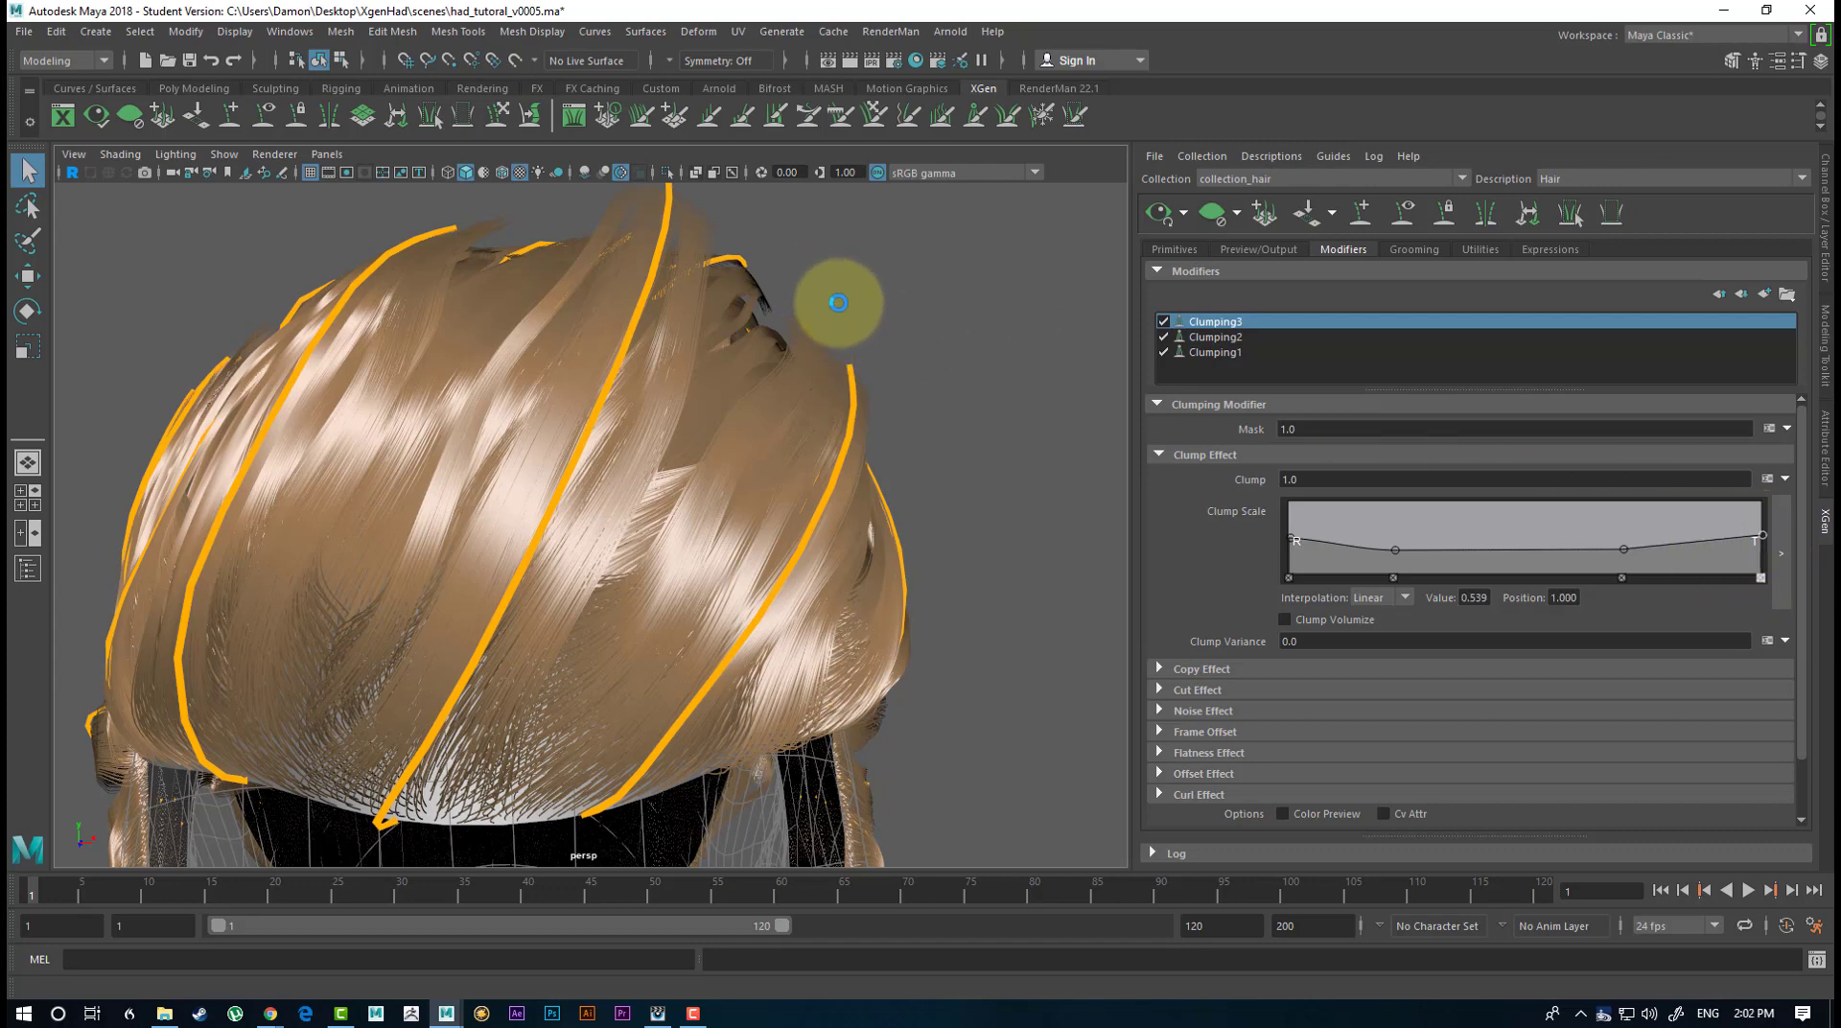
left_click_drag(816, 282, 953, 361, "alt")
right_click_drag(953, 362, 374, 278, "alt")
left_click_drag(543, 428, 1045, 528, "alt")
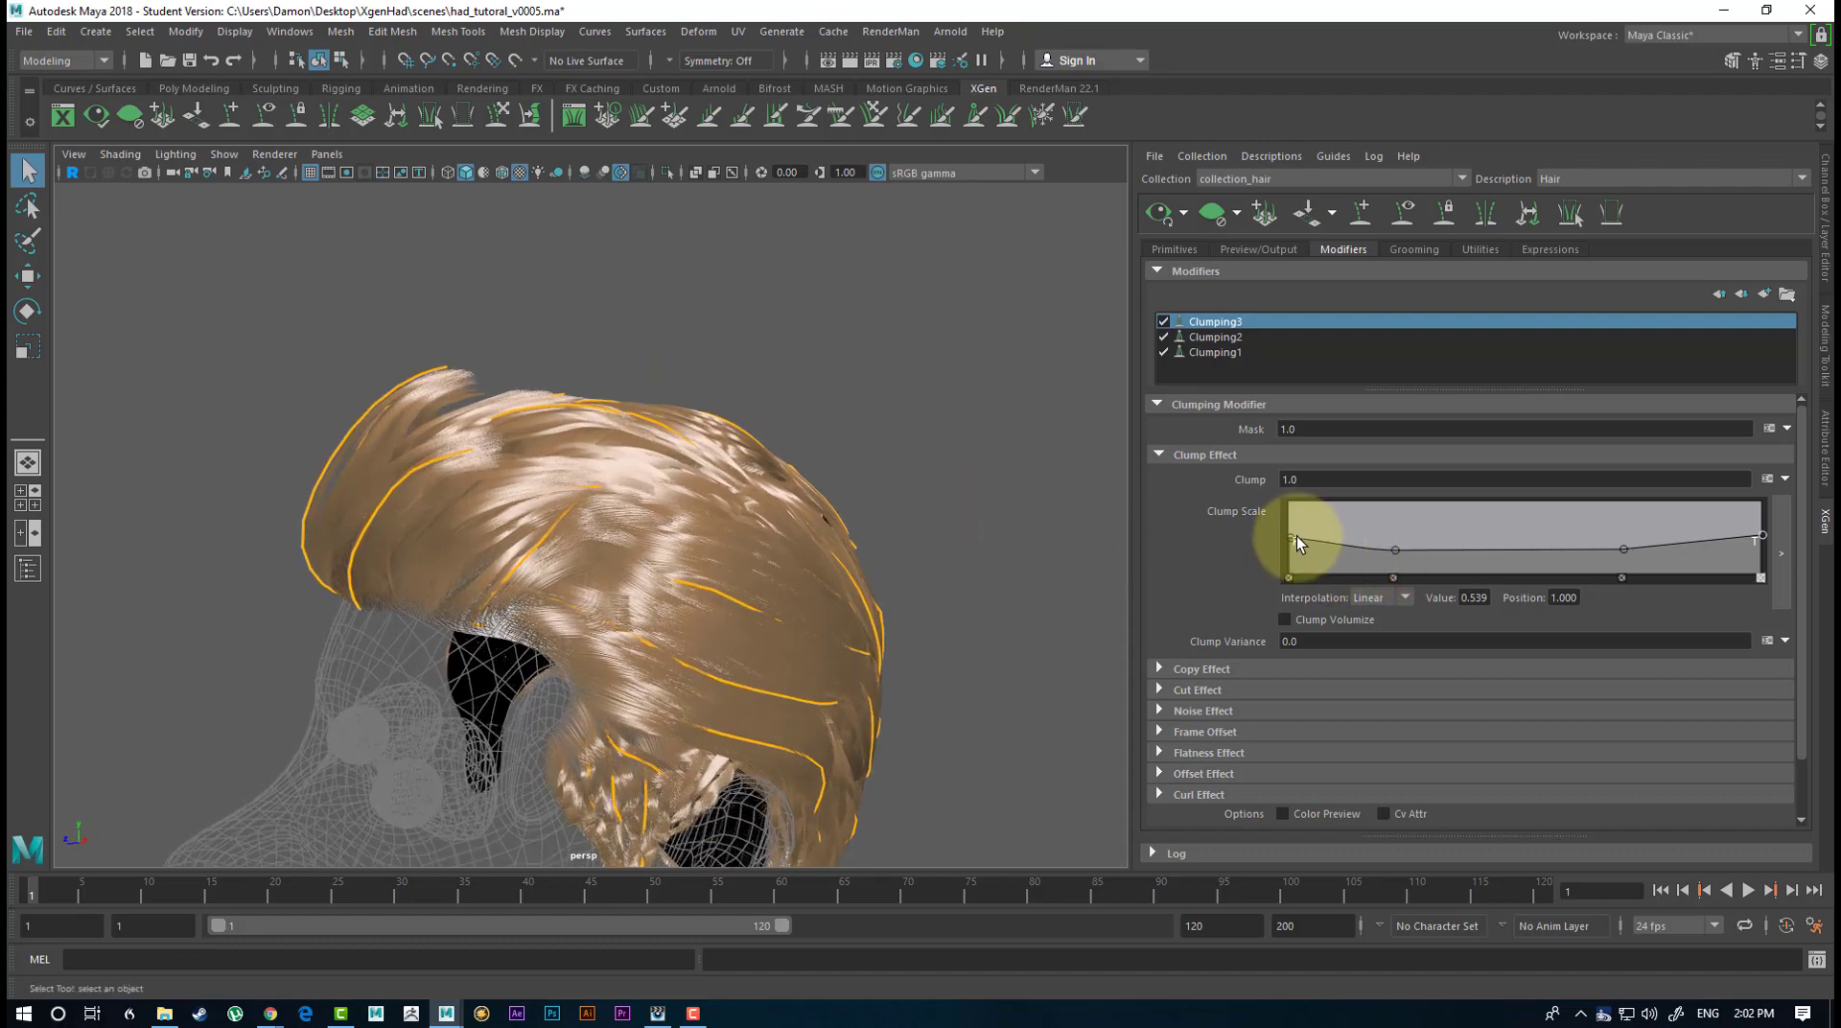
Lower Clumping3's Clump Scale ramp near the root, with inner points of about 0.171 at position 0.240 and 0.158 at 0.738.
left_click(1292, 538)
left_click_drag(1294, 549, 1403, 562)
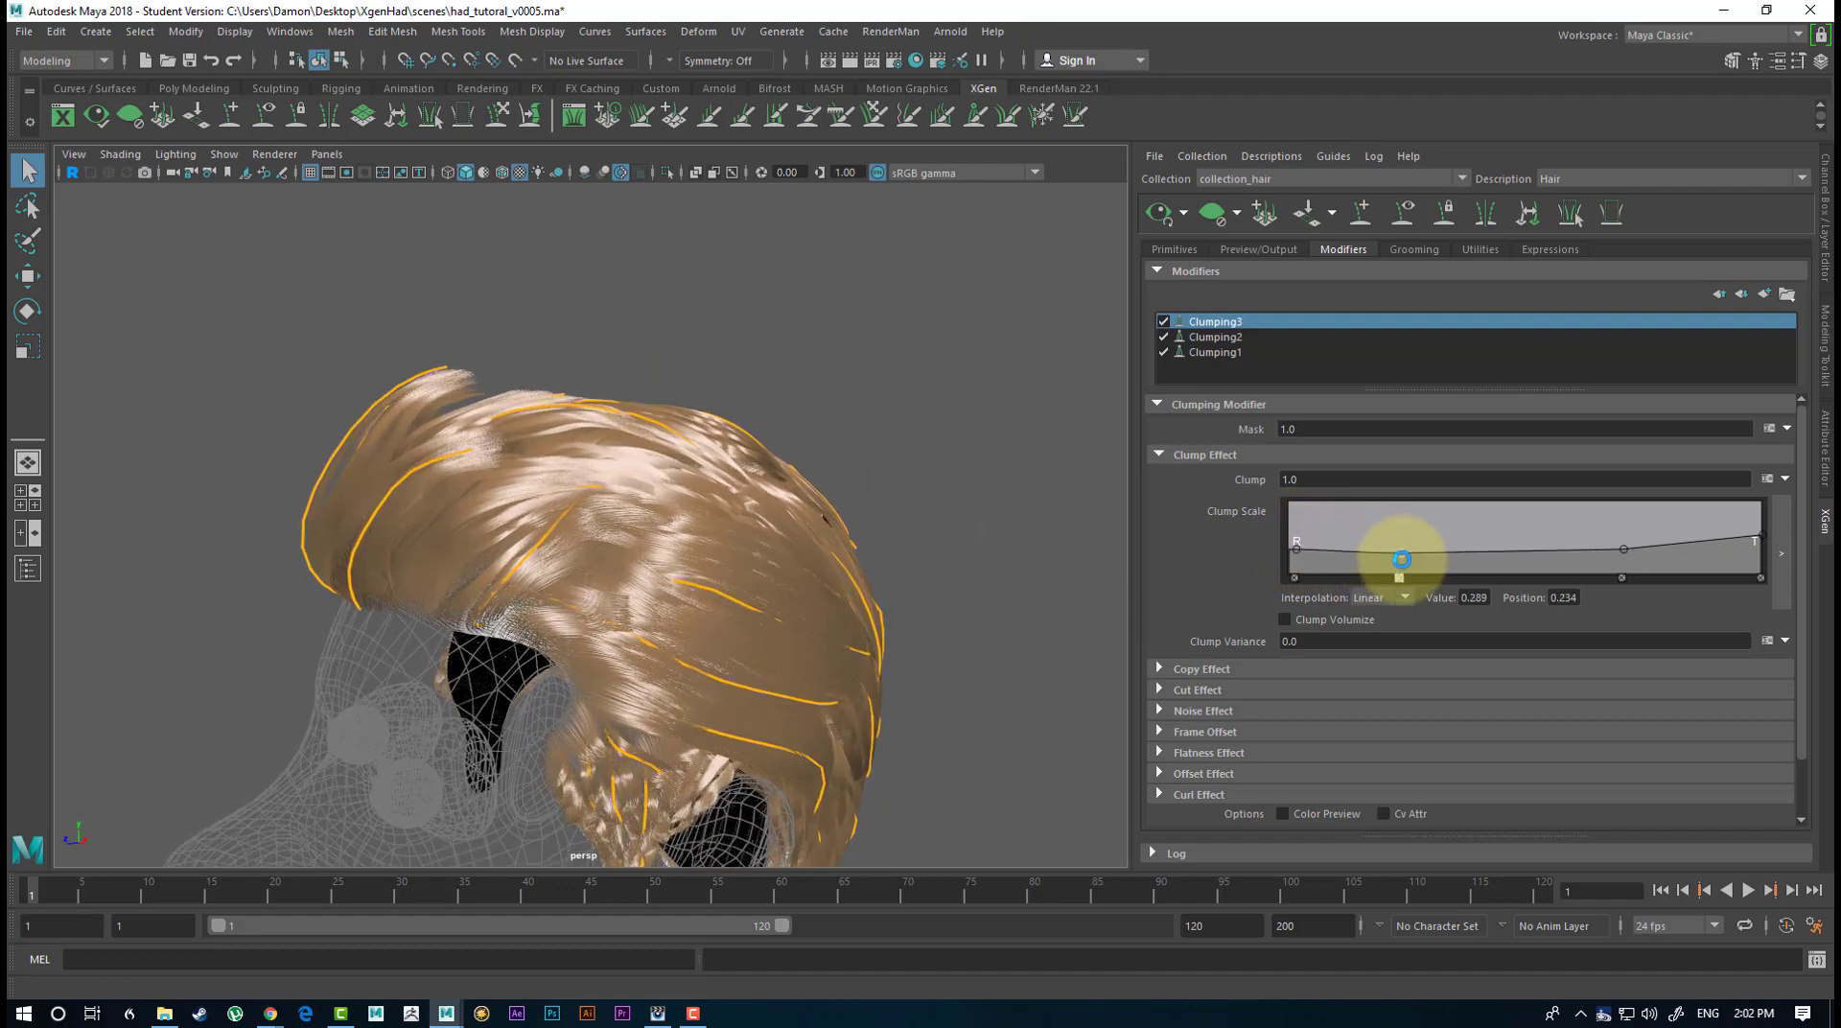
left_click(1627, 554)
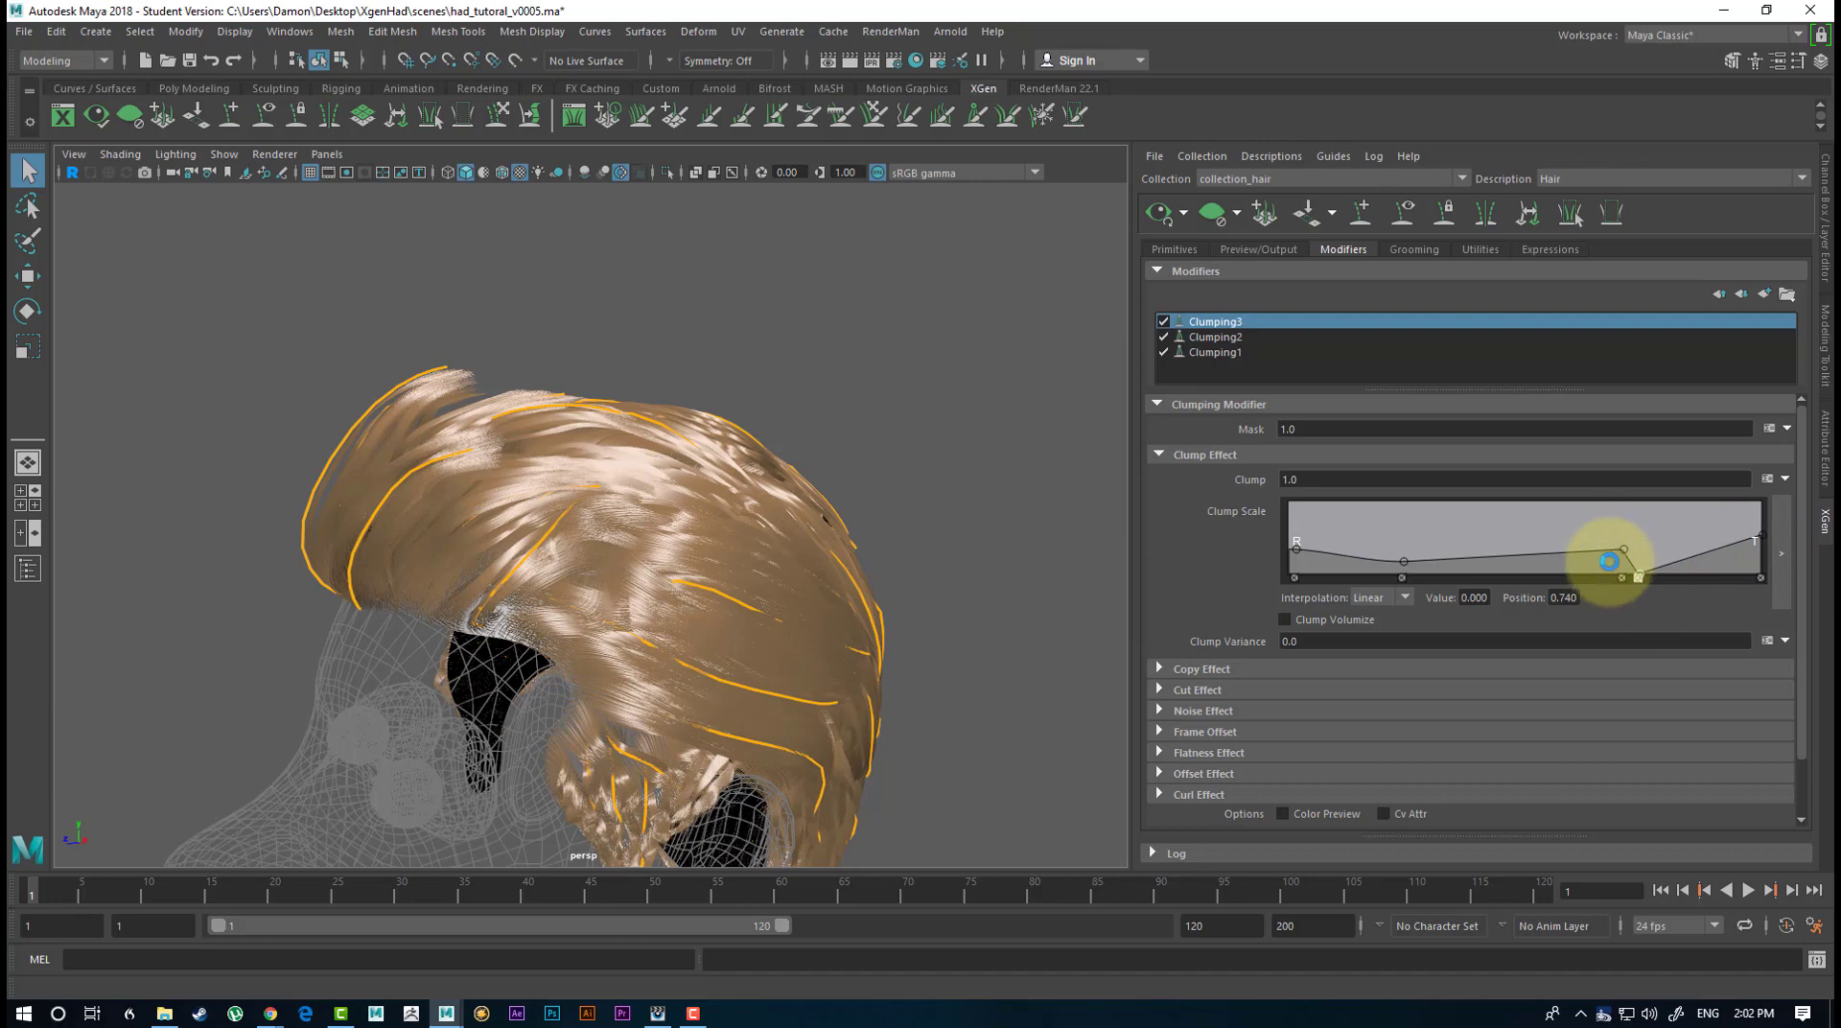
left_click(1636, 579)
left_click_drag(1626, 550, 1637, 565)
left_click_drag(497, 290, 601, 299, "alt")
left_click_drag(443, 297, 731, 412, "alt")
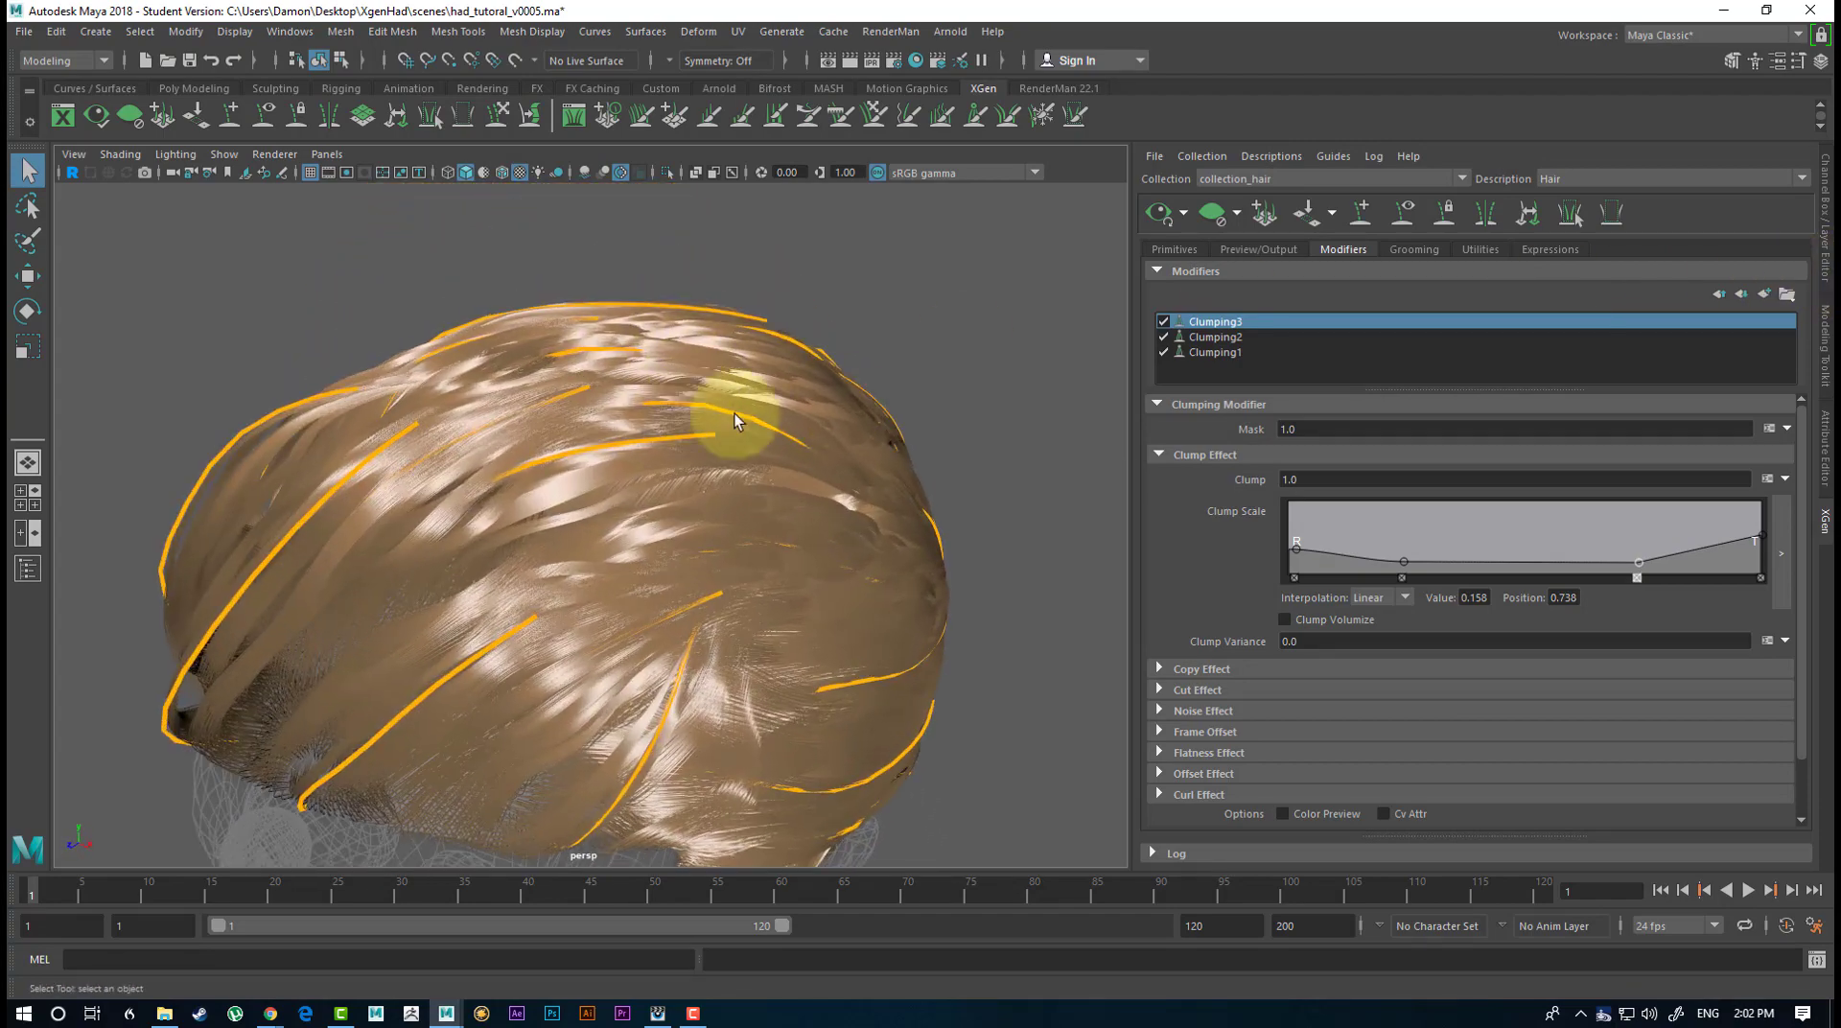
Add a Cut modifier to the hair and set its Amount to rand(0.0,15).
left_click(1765, 297)
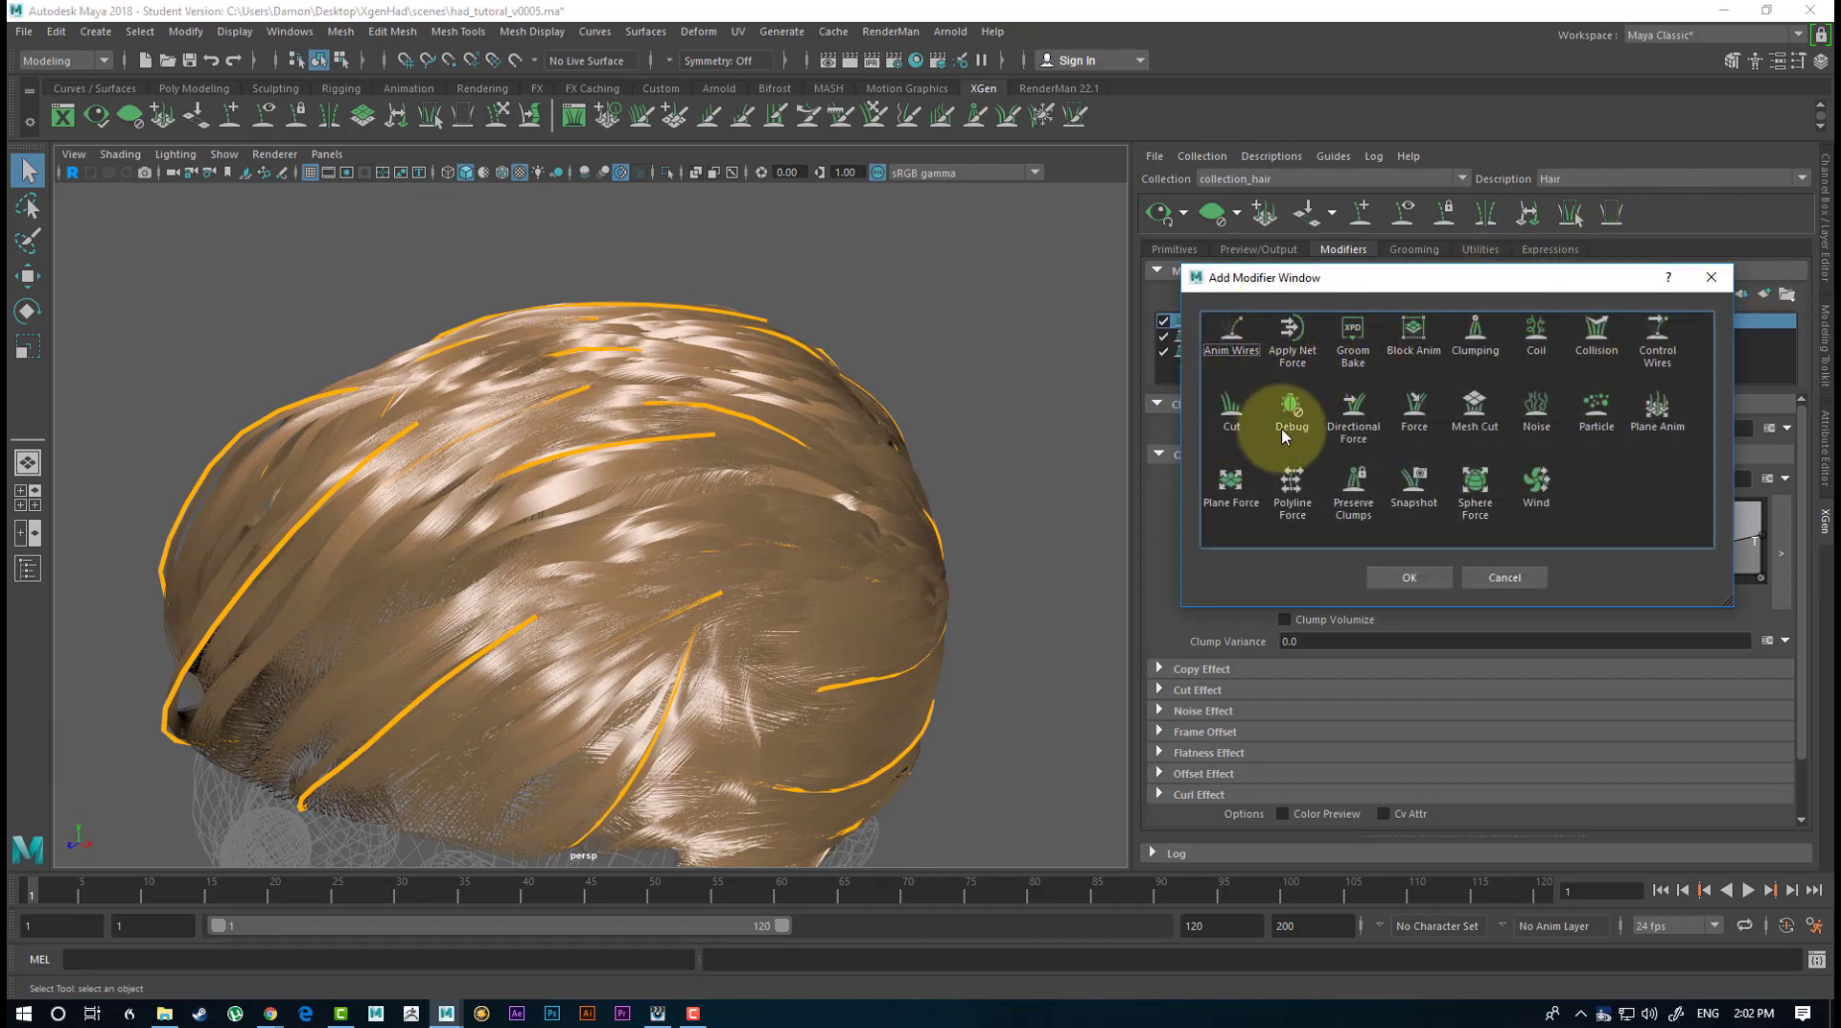
left_click(1232, 409)
left_click(1409, 579)
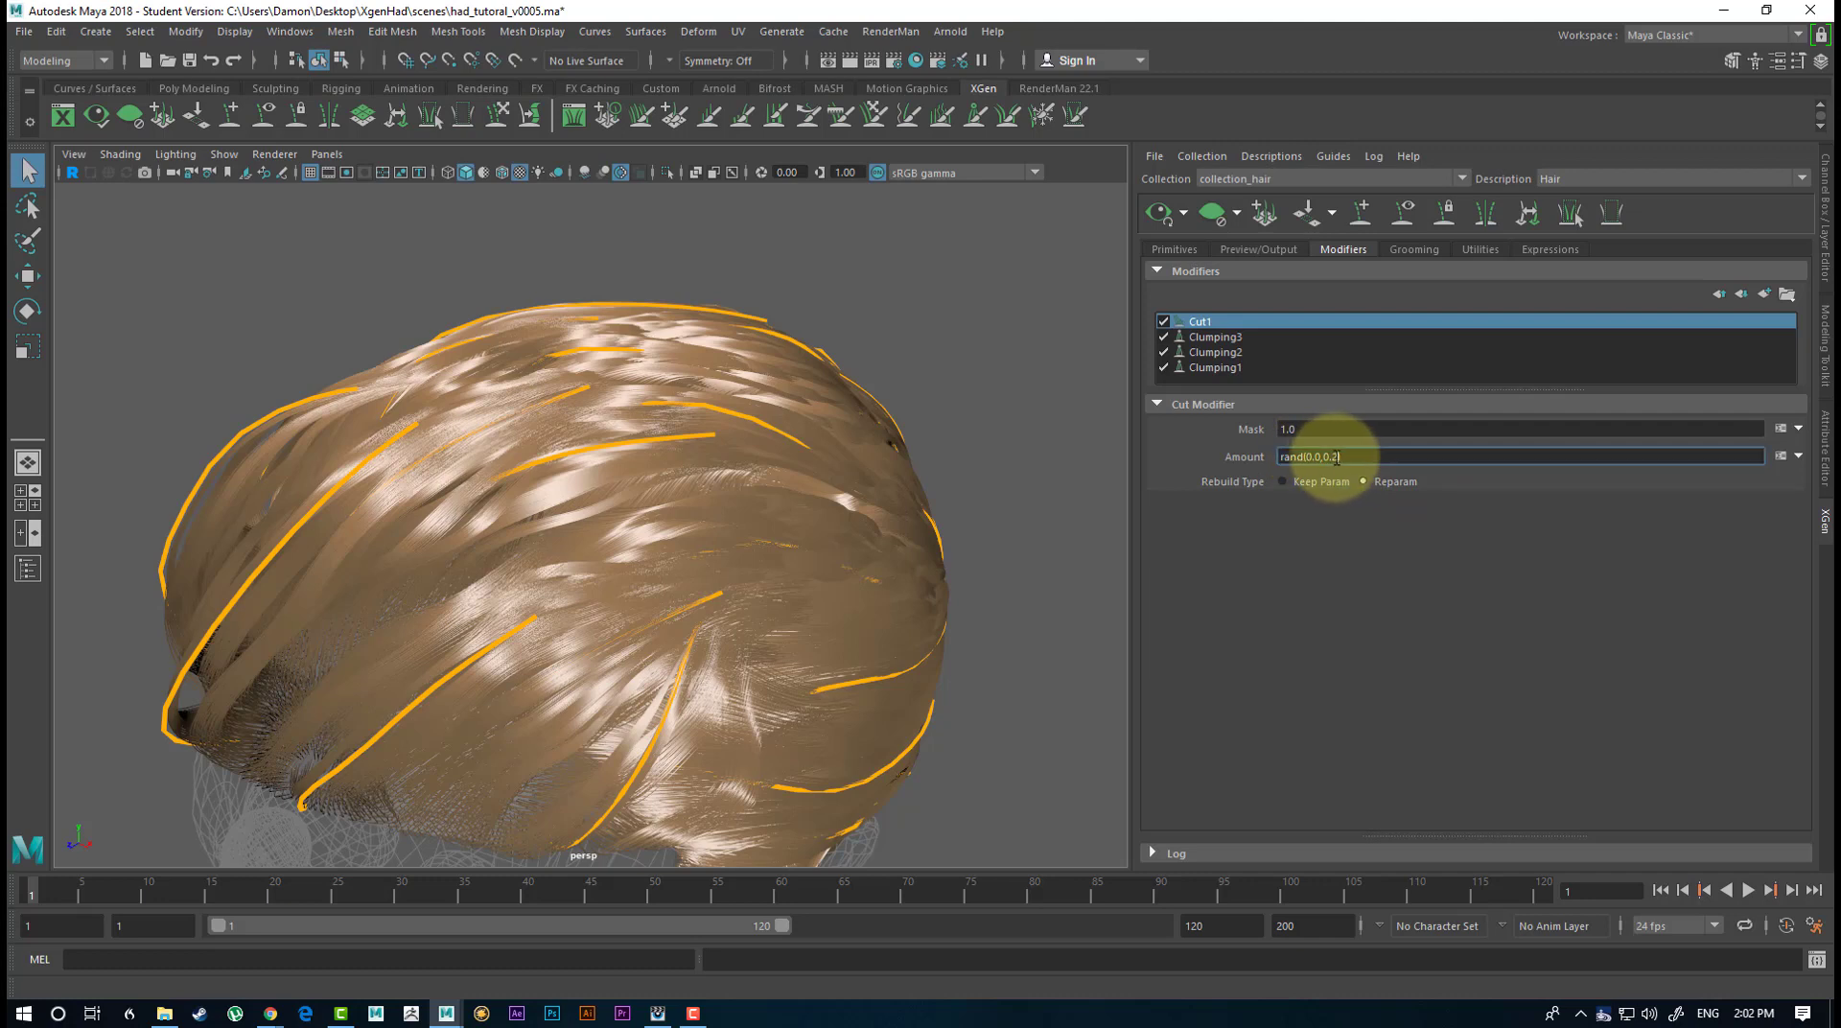
left_click_drag(1337, 458, 1318, 457)
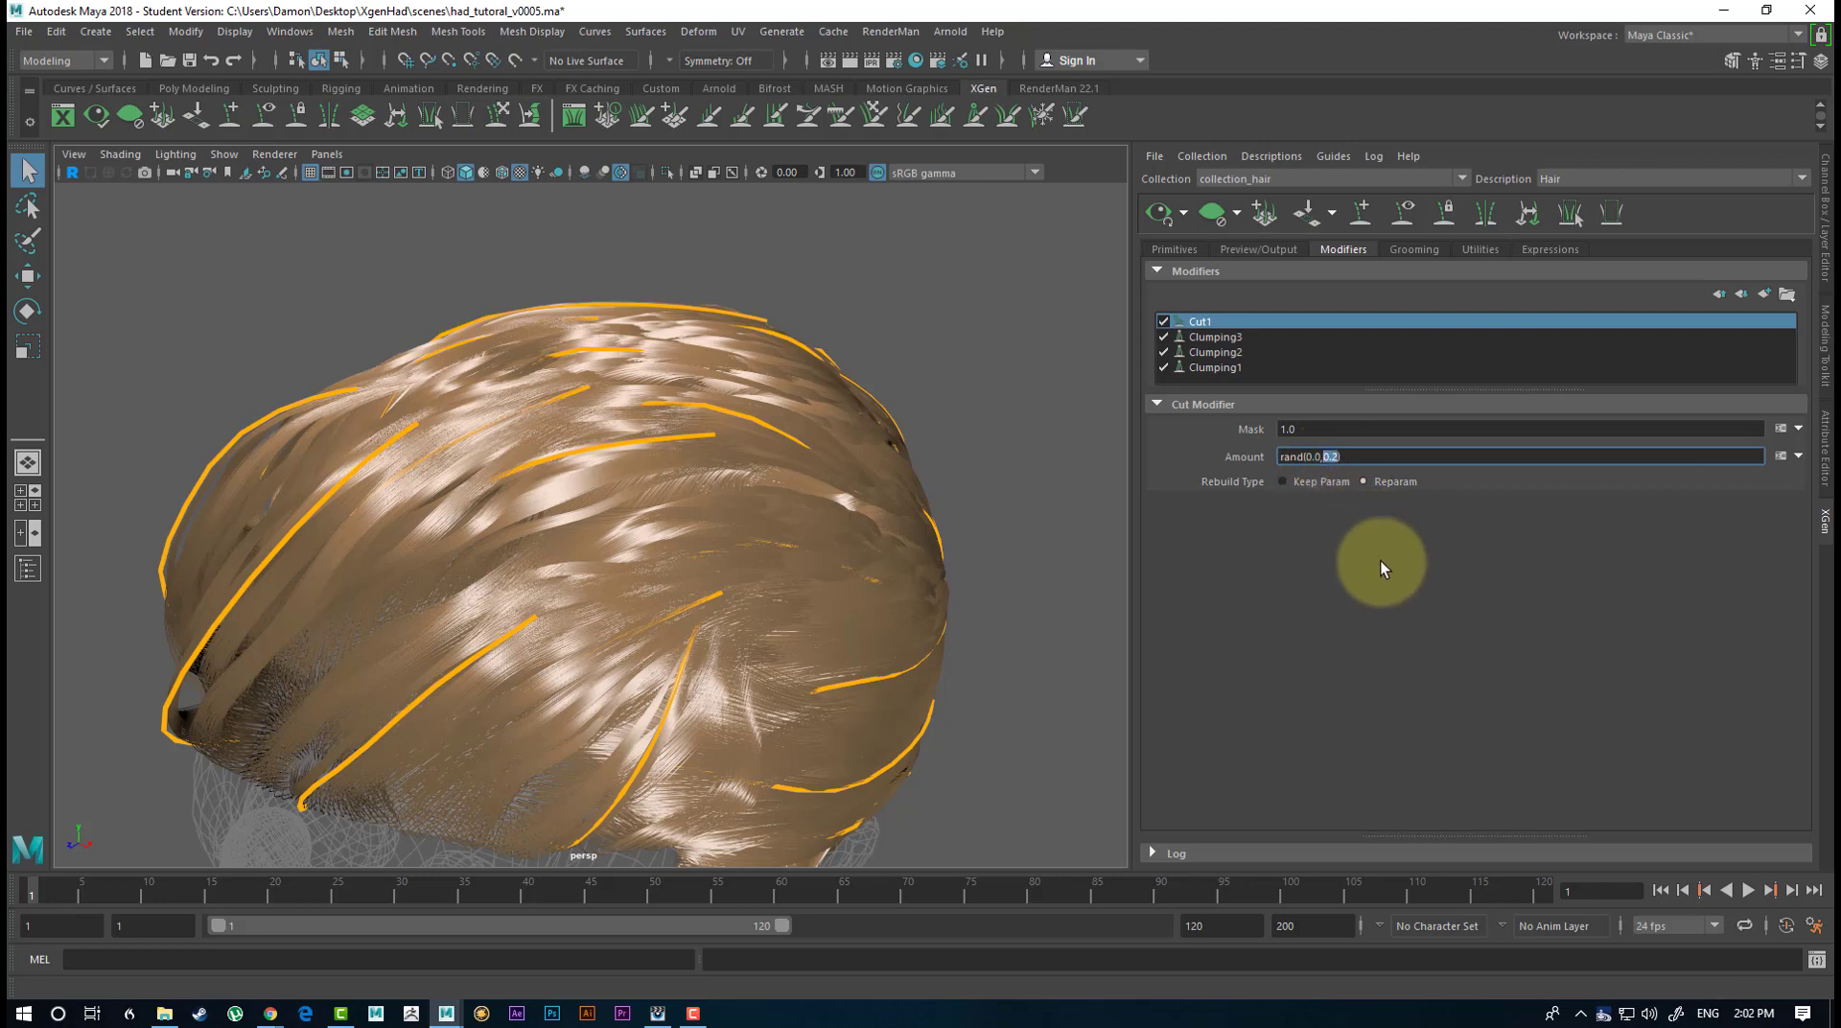
type("15")
key("Return")
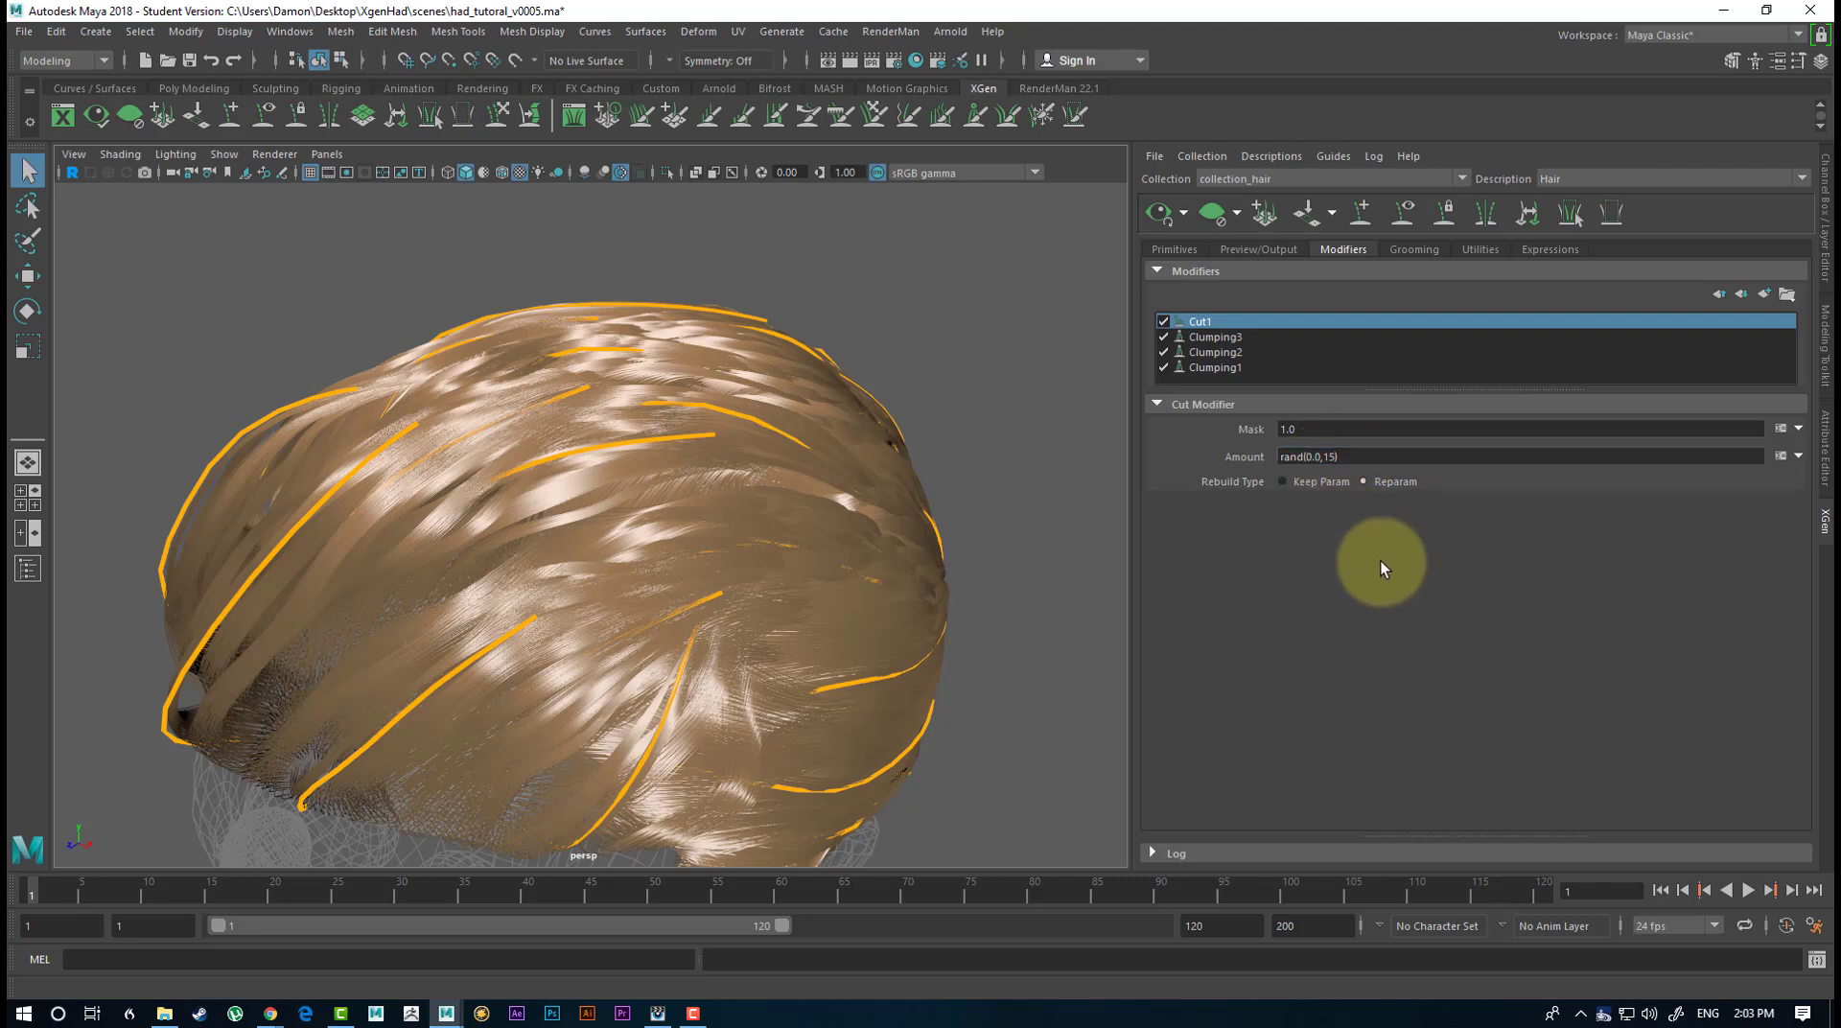
Hide the hair guides and inspect the cut hair from the side of the head.
mouse_move(719, 485)
left_mouse_down("alt")
mouse_move(834, 480)
mouse_move(875, 502)
mouse_move(794, 548)
mouse_move(883, 555)
mouse_move(912, 534)
mouse_move(773, 477)
mouse_move(1343, 439)
mouse_move(1084, 444)
mouse_move(879, 493)
mouse_move(547, 412)
mouse_move(600, 501)
mouse_move(595, 474)
mouse_move(398, 460)
mouse_move(464, 440)
mouse_move(284, 460)
mouse_move(489, 444)
mouse_move(739, 499)
left_mouse_up("alt")
left_click(1400, 213)
middle_click_drag(739, 499, 717, 401, "alt")
left_click_drag(891, 503, 784, 493, "alt")
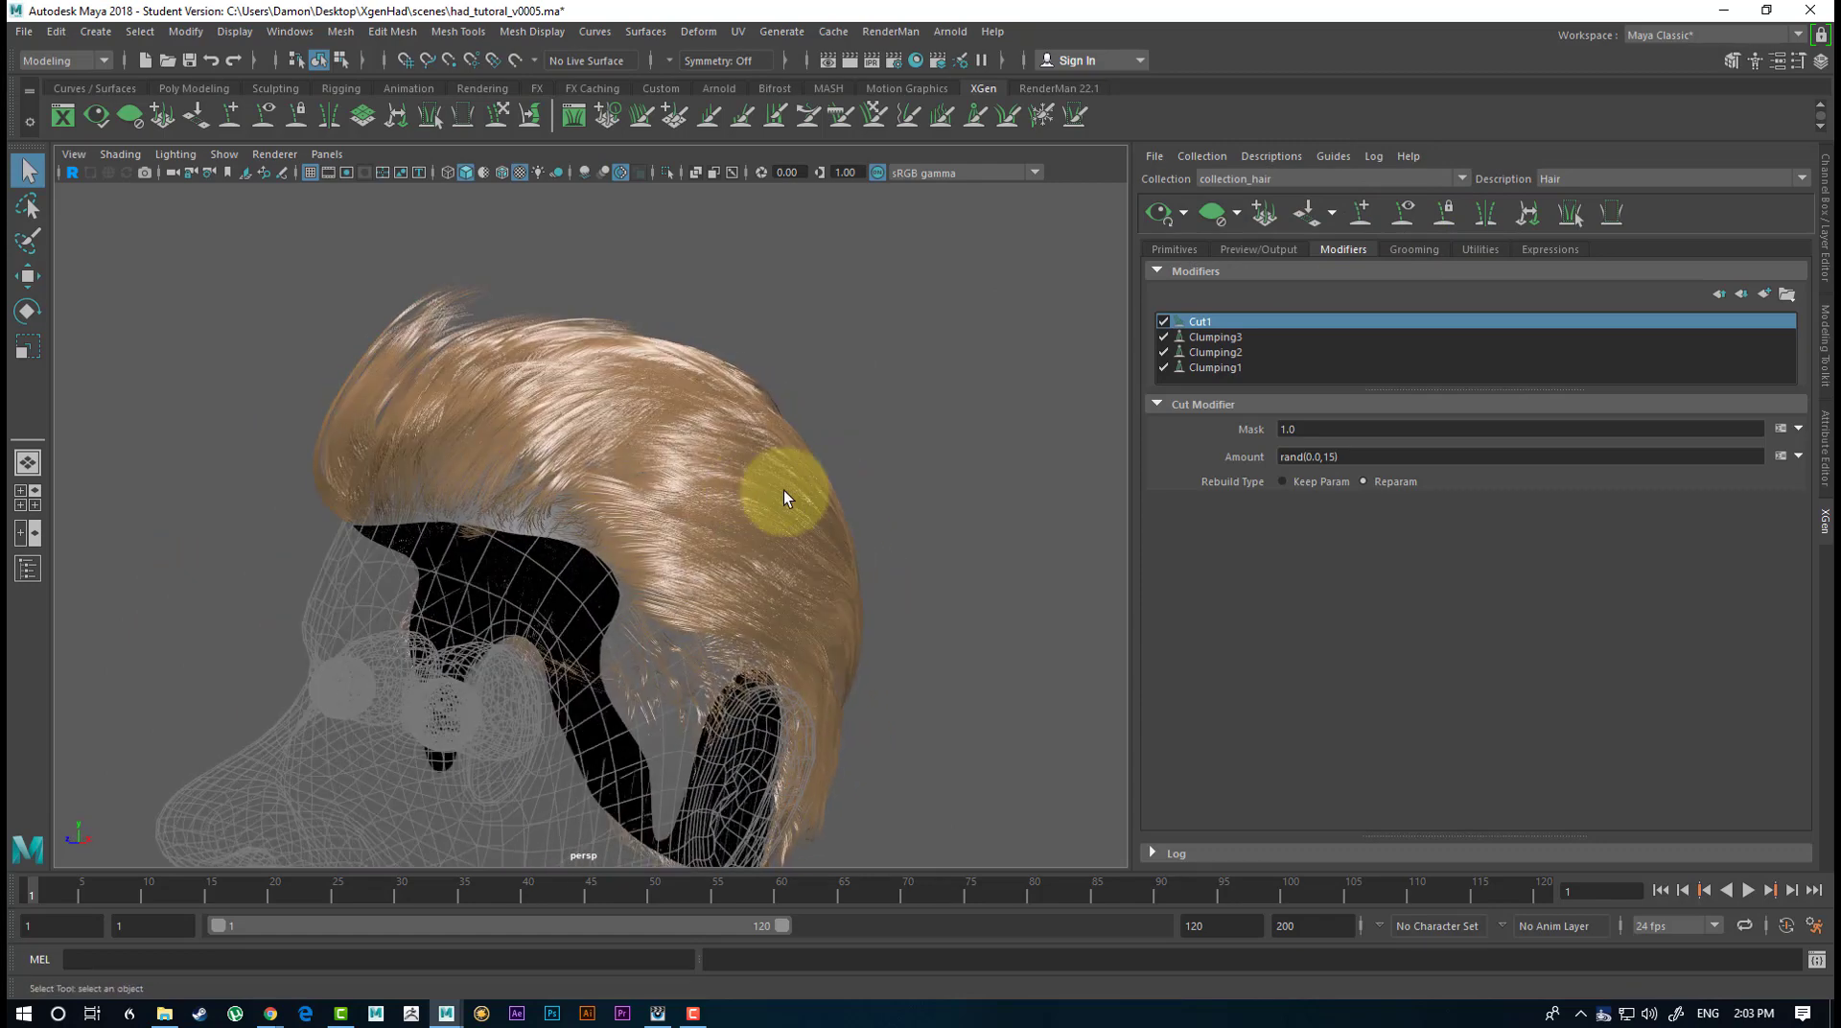
Hide the scap display layer and briefly show the hair_Layer_GEO layer for comparison.
left_click(1828, 352)
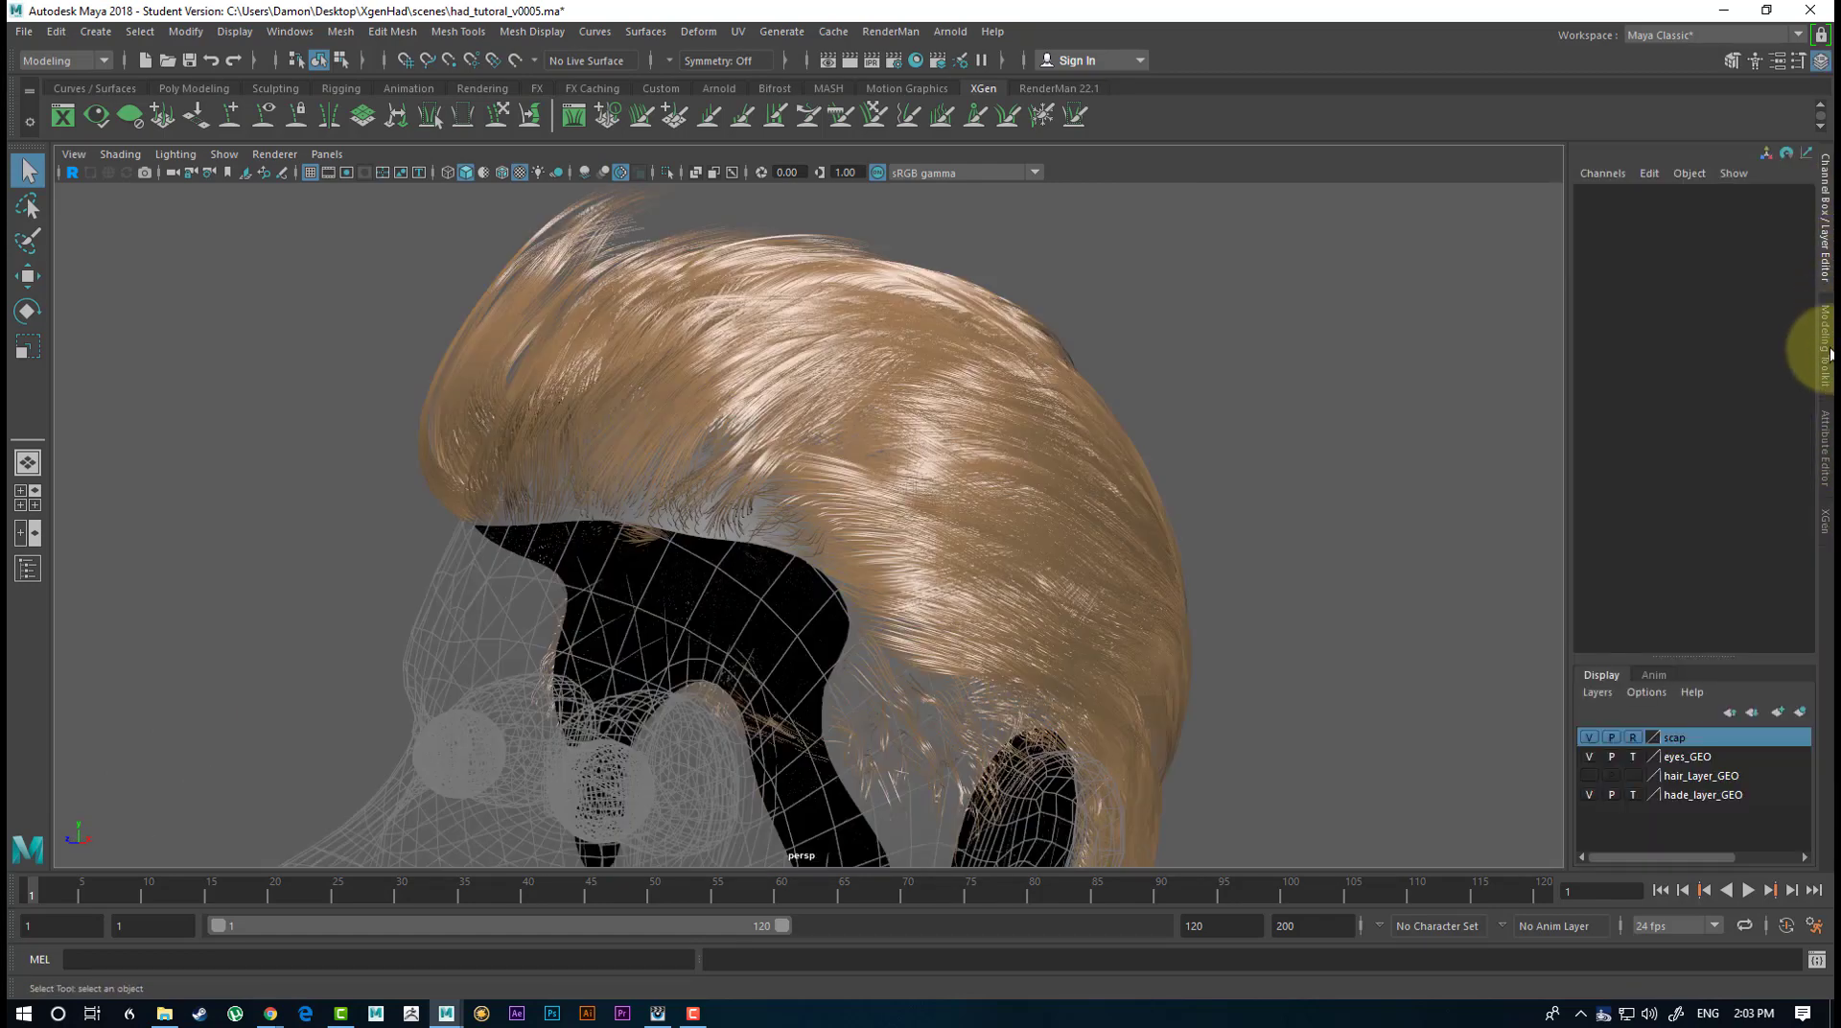
left_click(1591, 737)
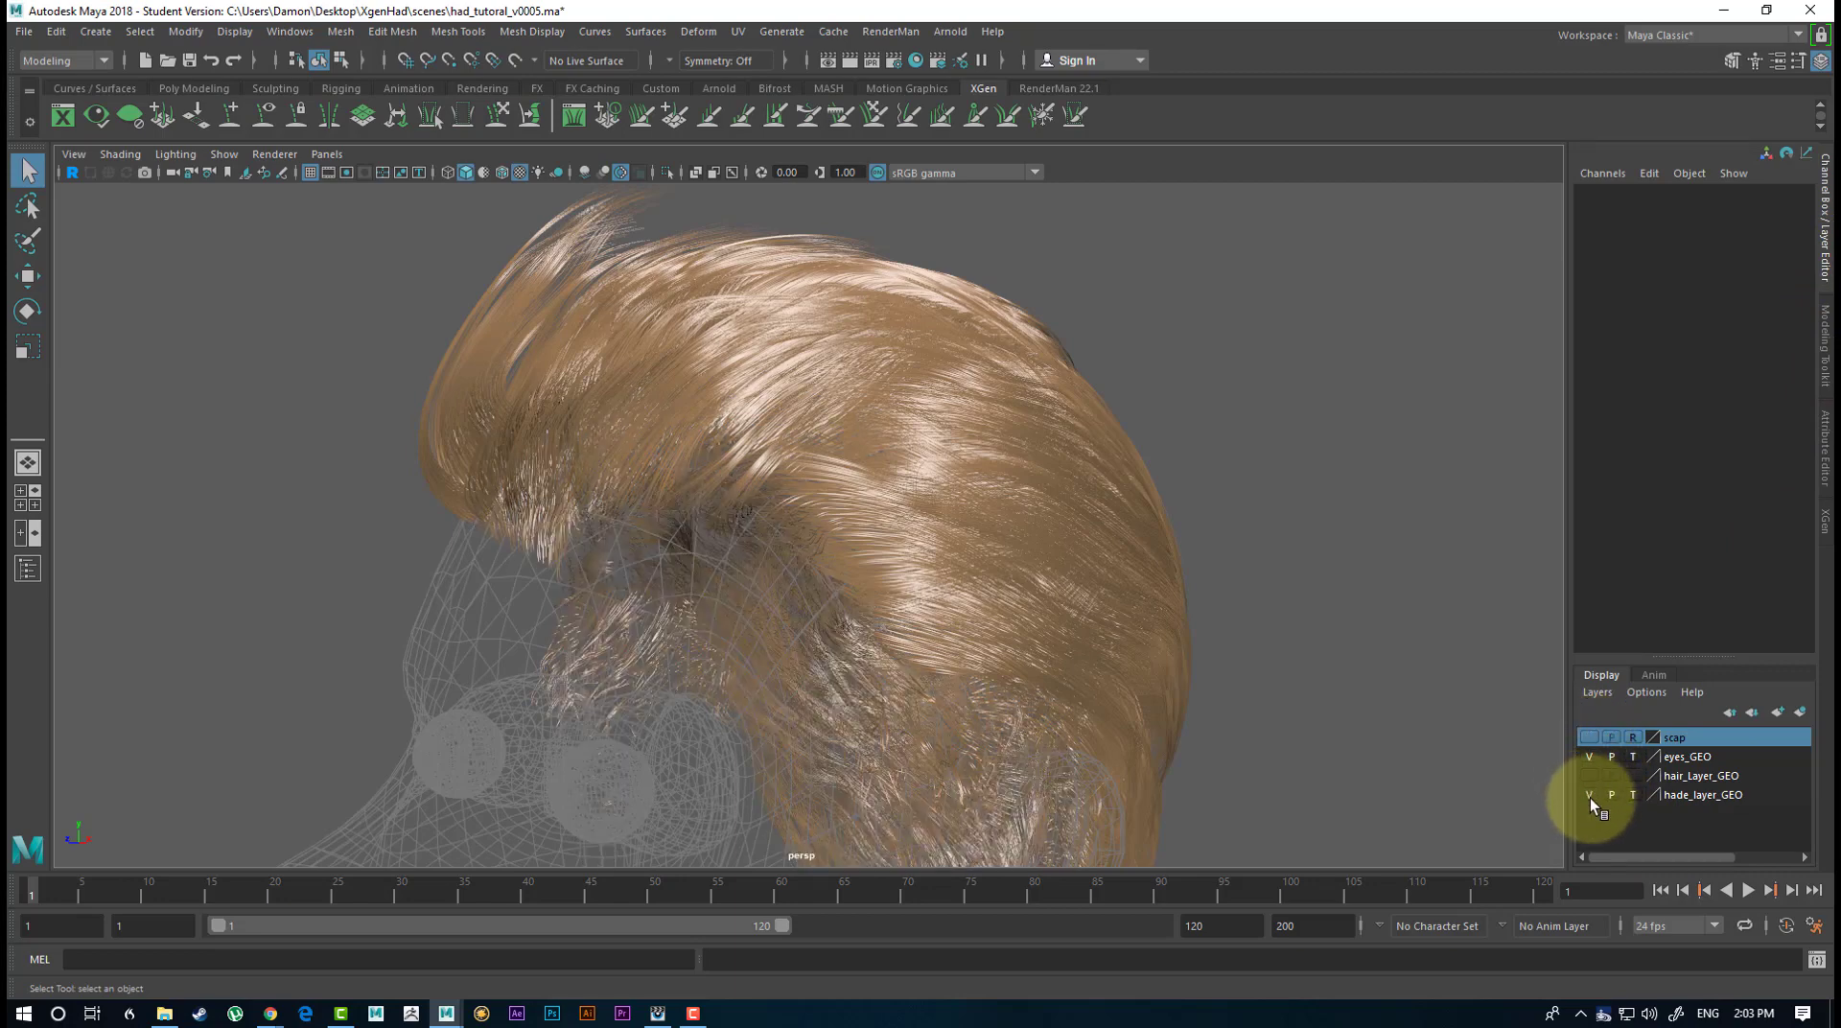
left_click(1588, 775)
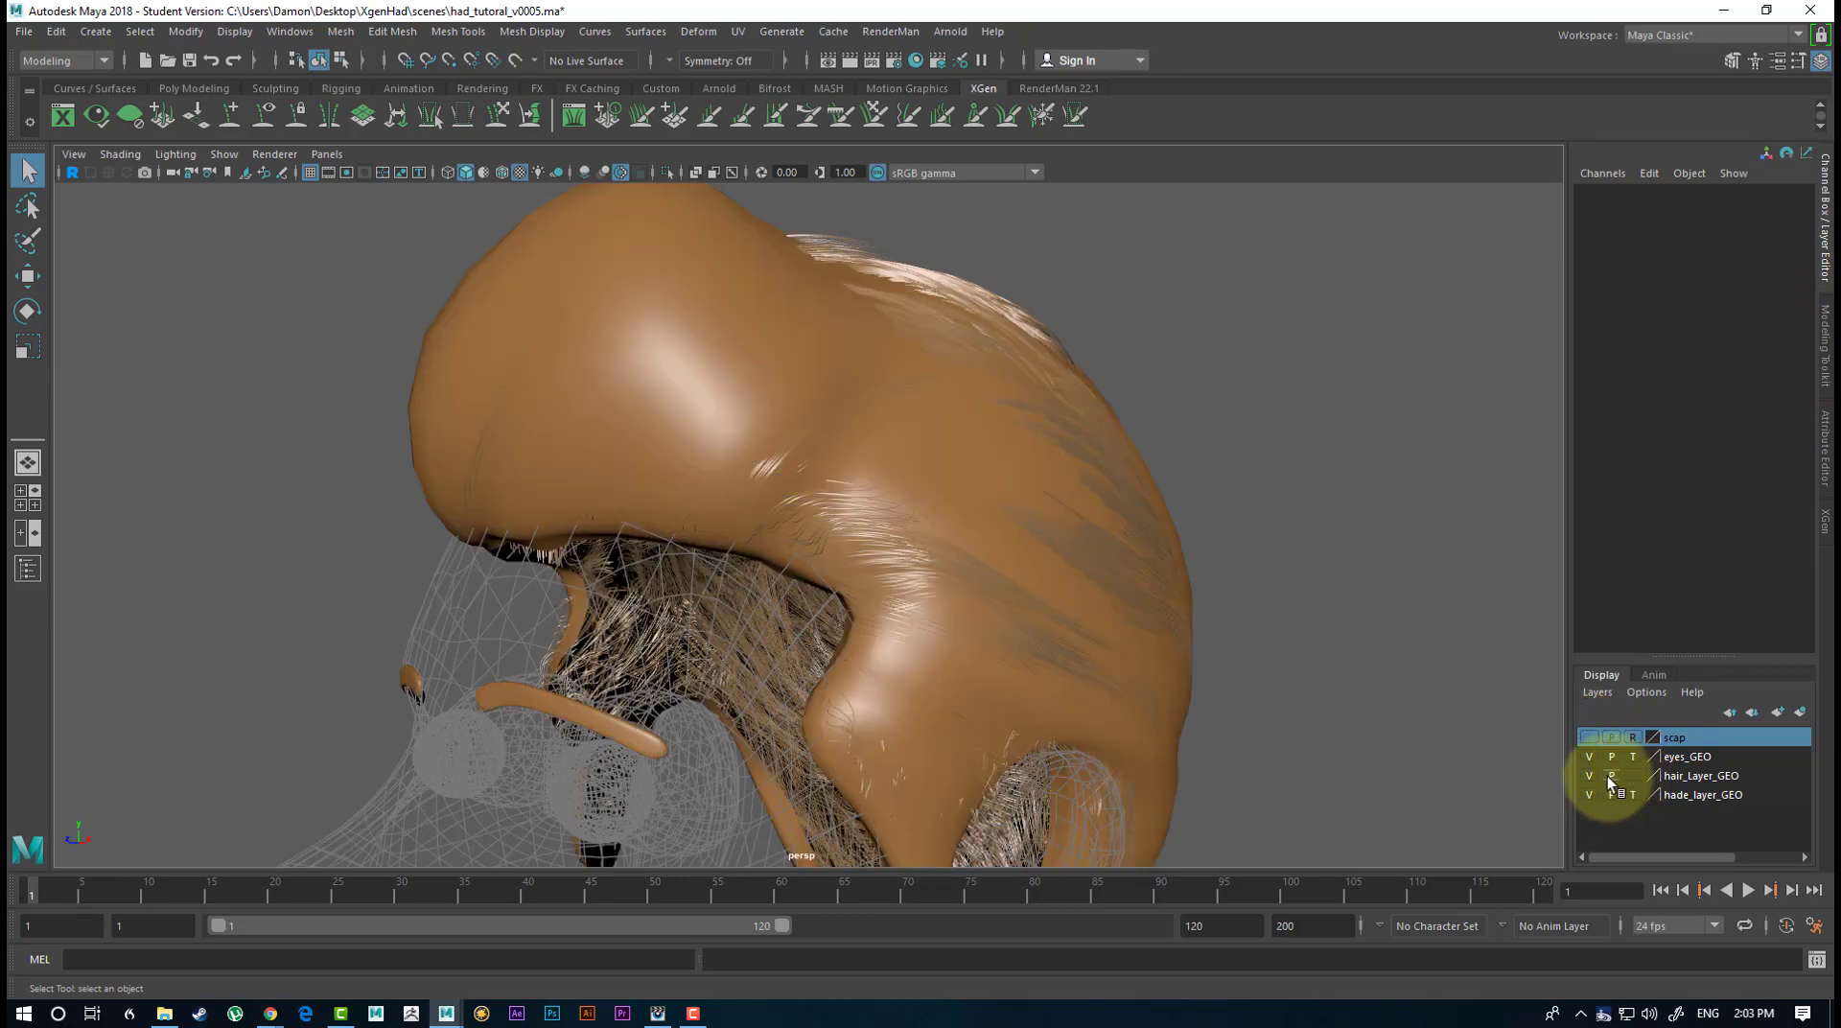
left_click(1587, 775)
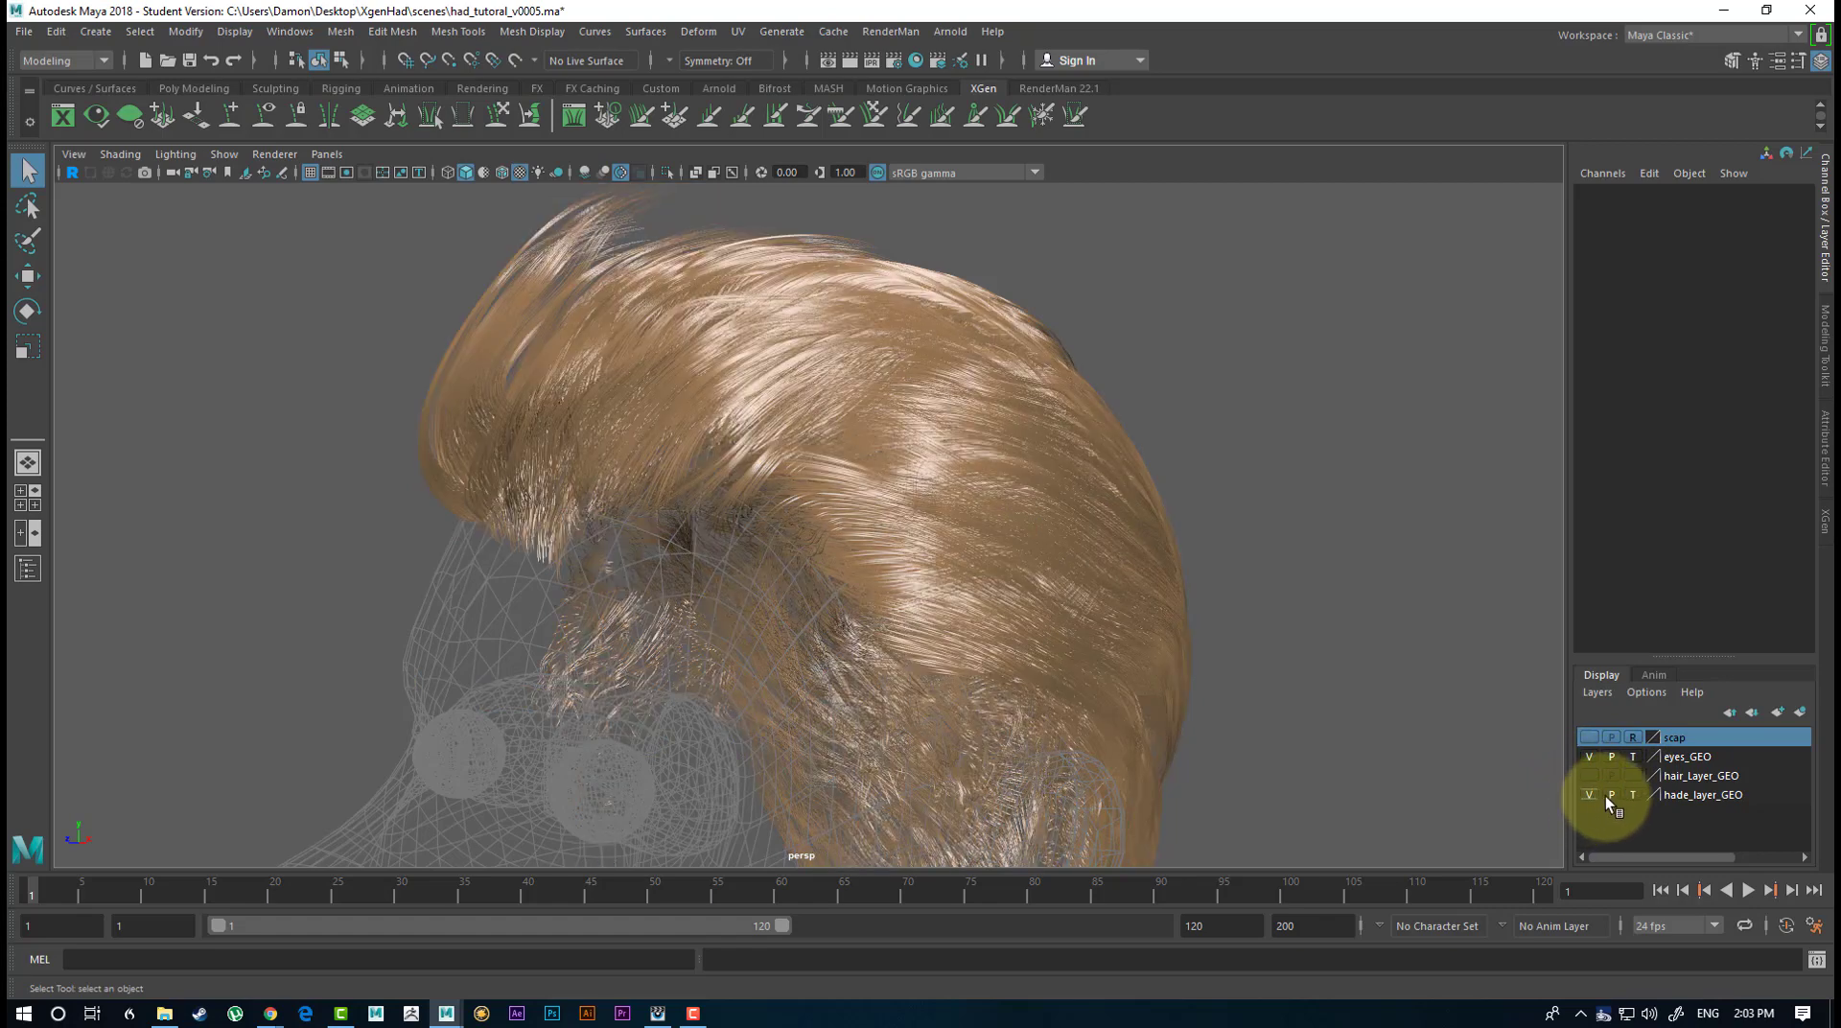
Switch the hade_layer_GEO and eyes_GEO display layers from template to reference mode.
left_click(1634, 794)
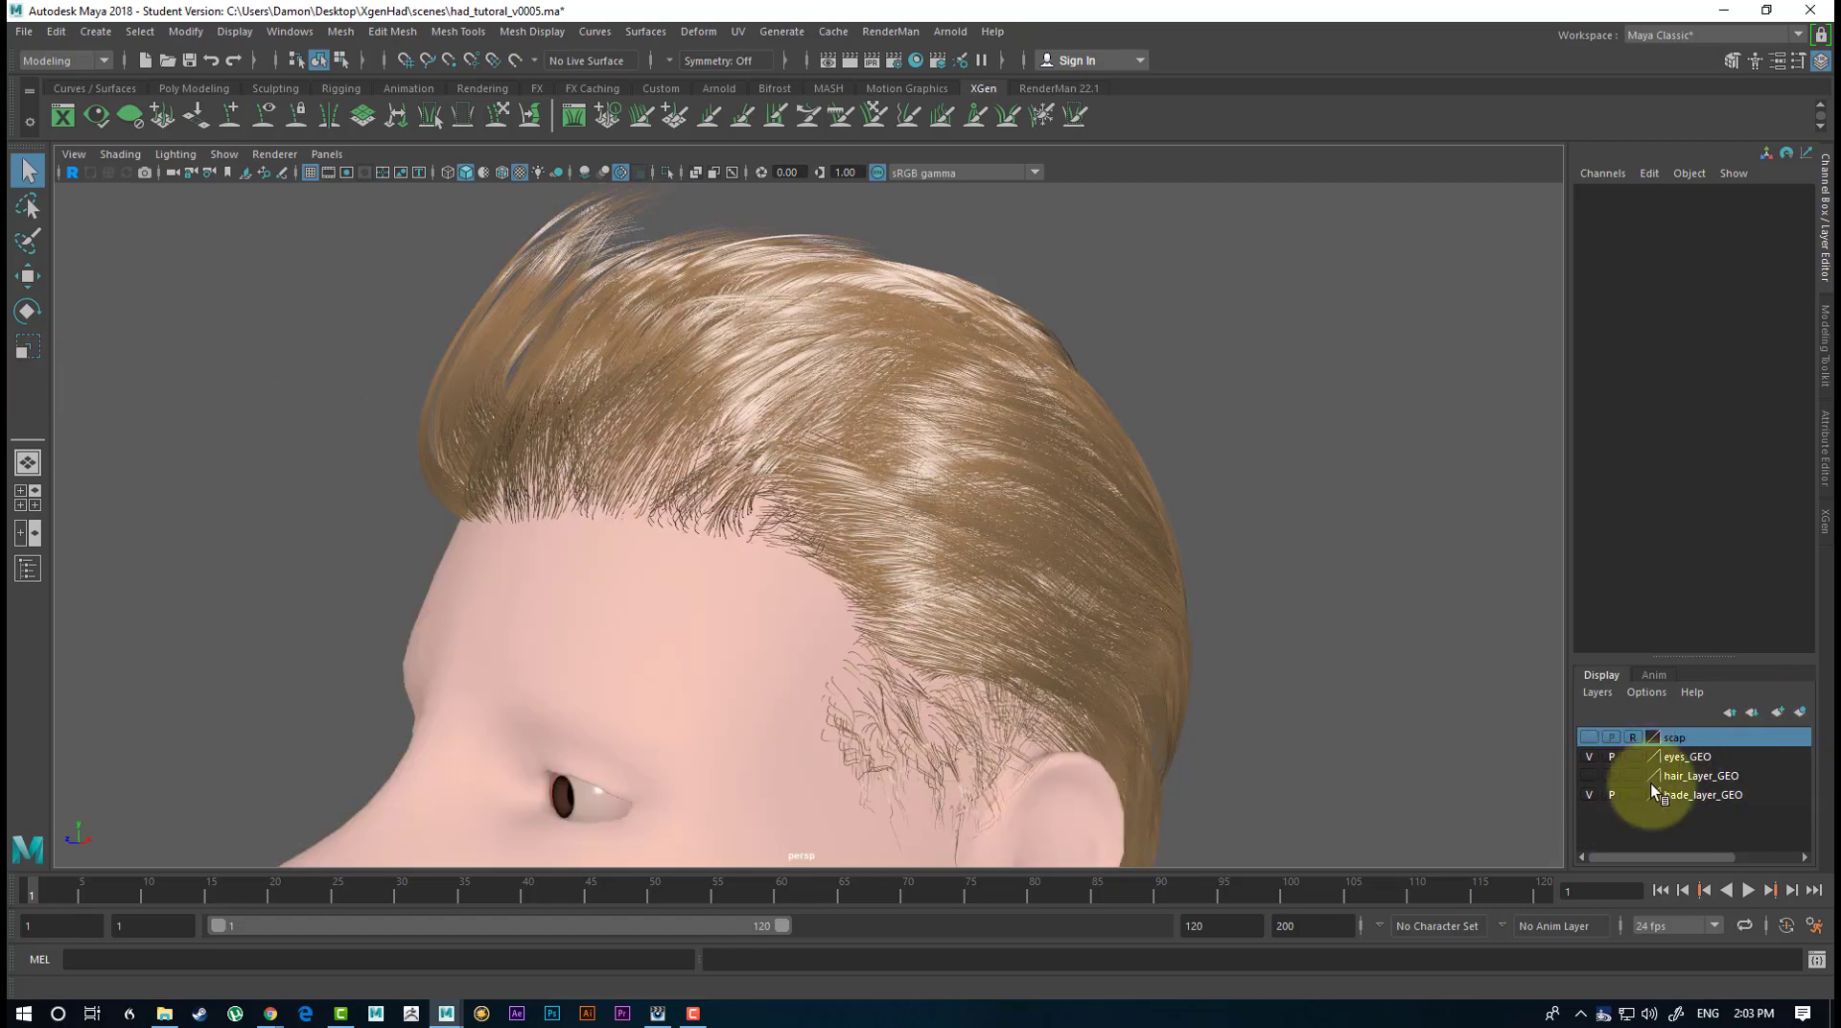
left_click(1635, 758)
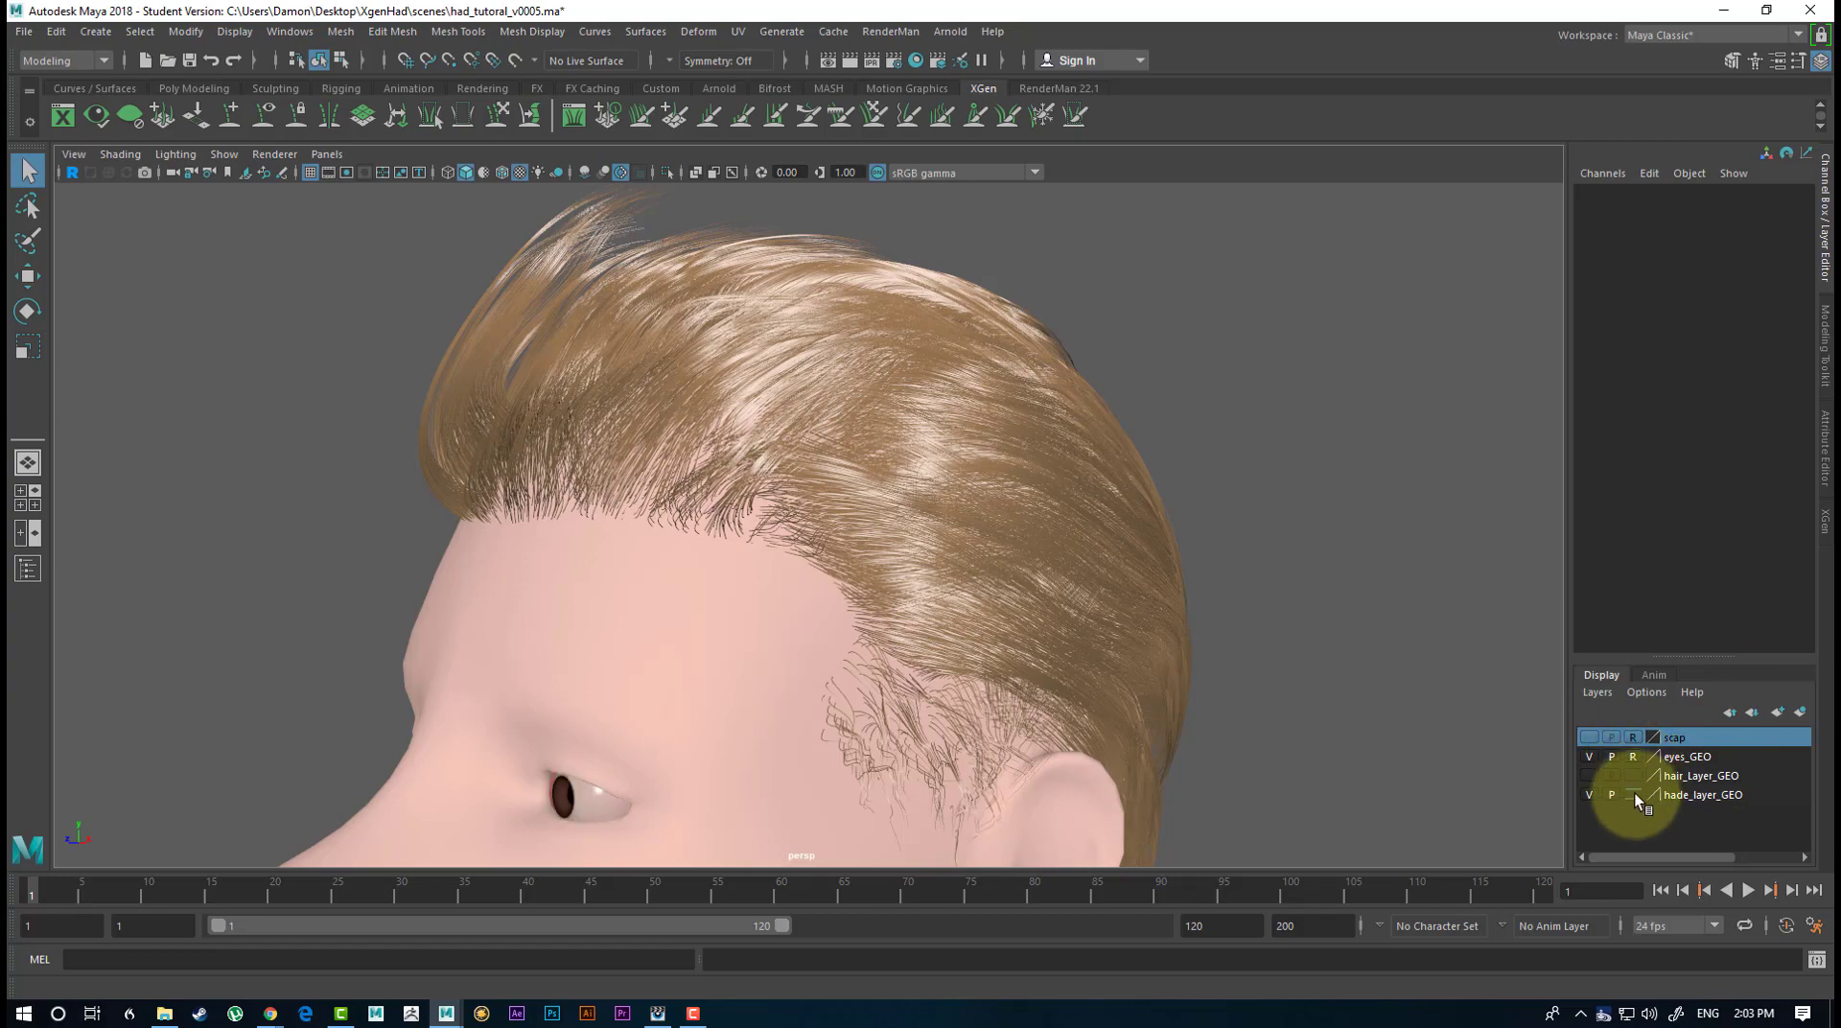
left_click(1635, 793)
left_click(1635, 795)
Turn on screen space ambient occlusion in the viewport and inspect the hair from the side, back and front.
left_click_drag(601, 602, 659, 411, "alt")
scroll(732, 387, "down", 3)
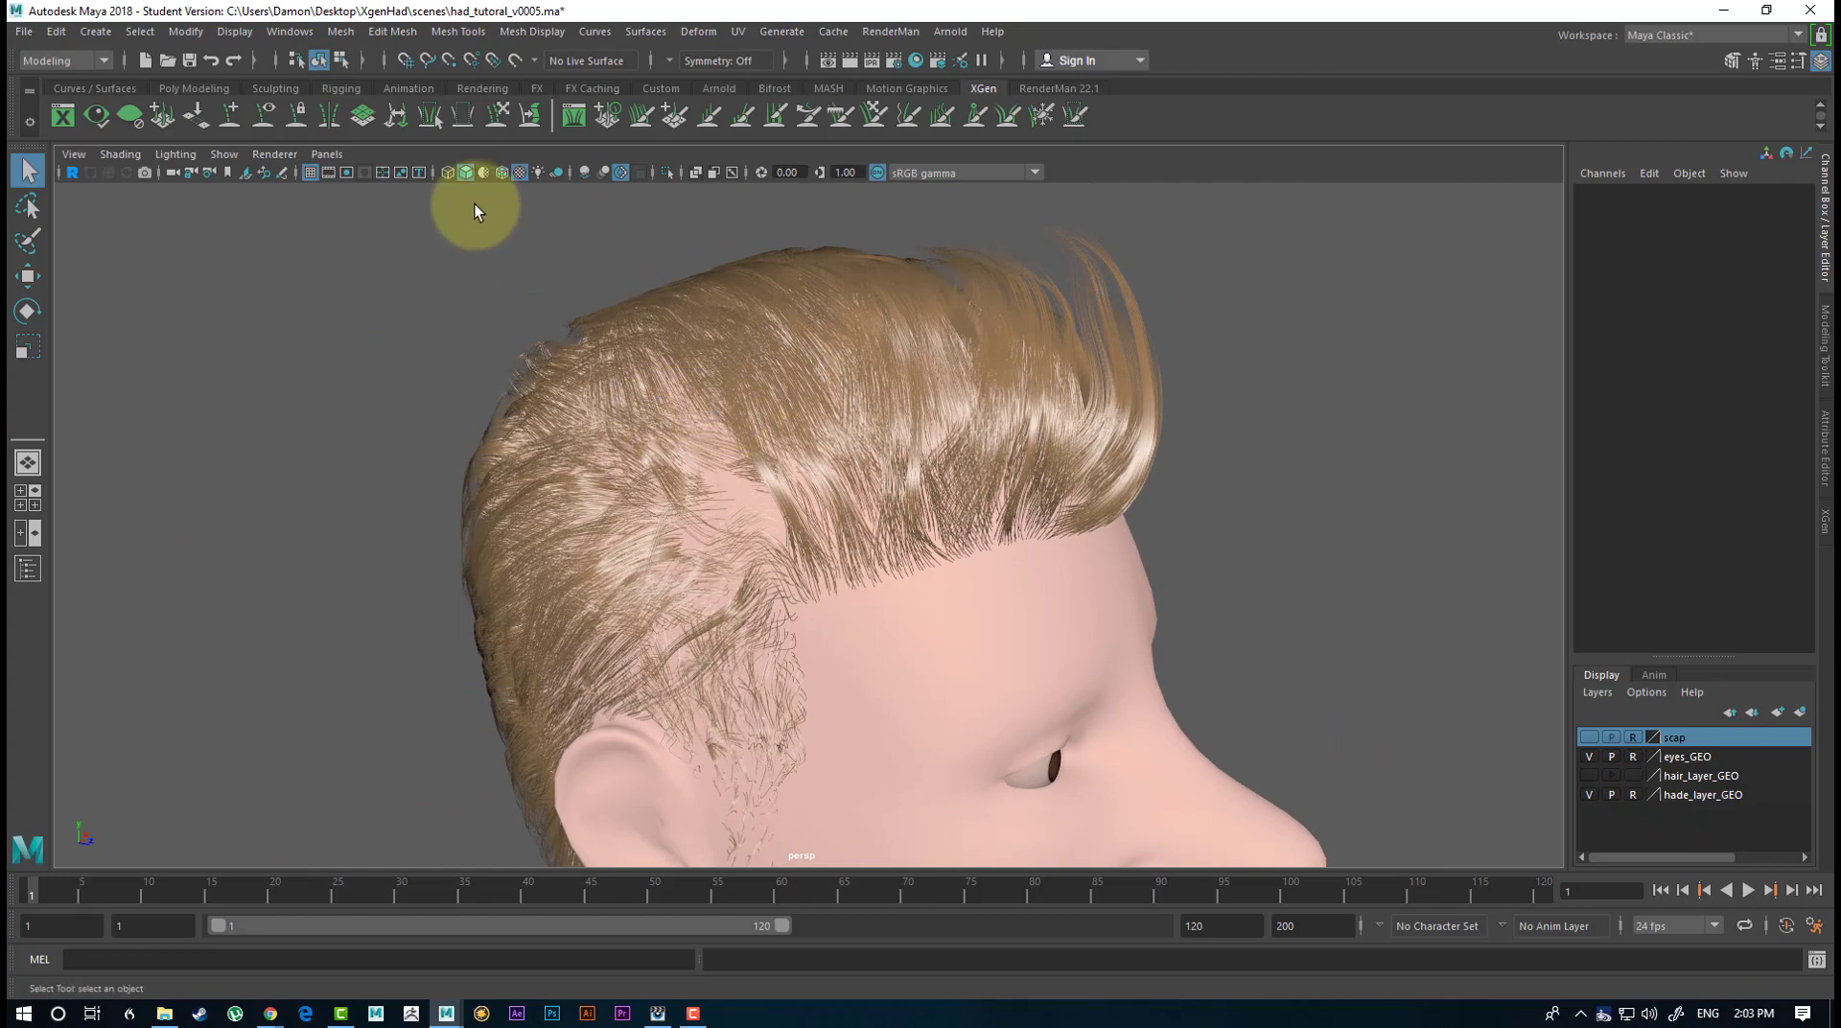
left_click(587, 175)
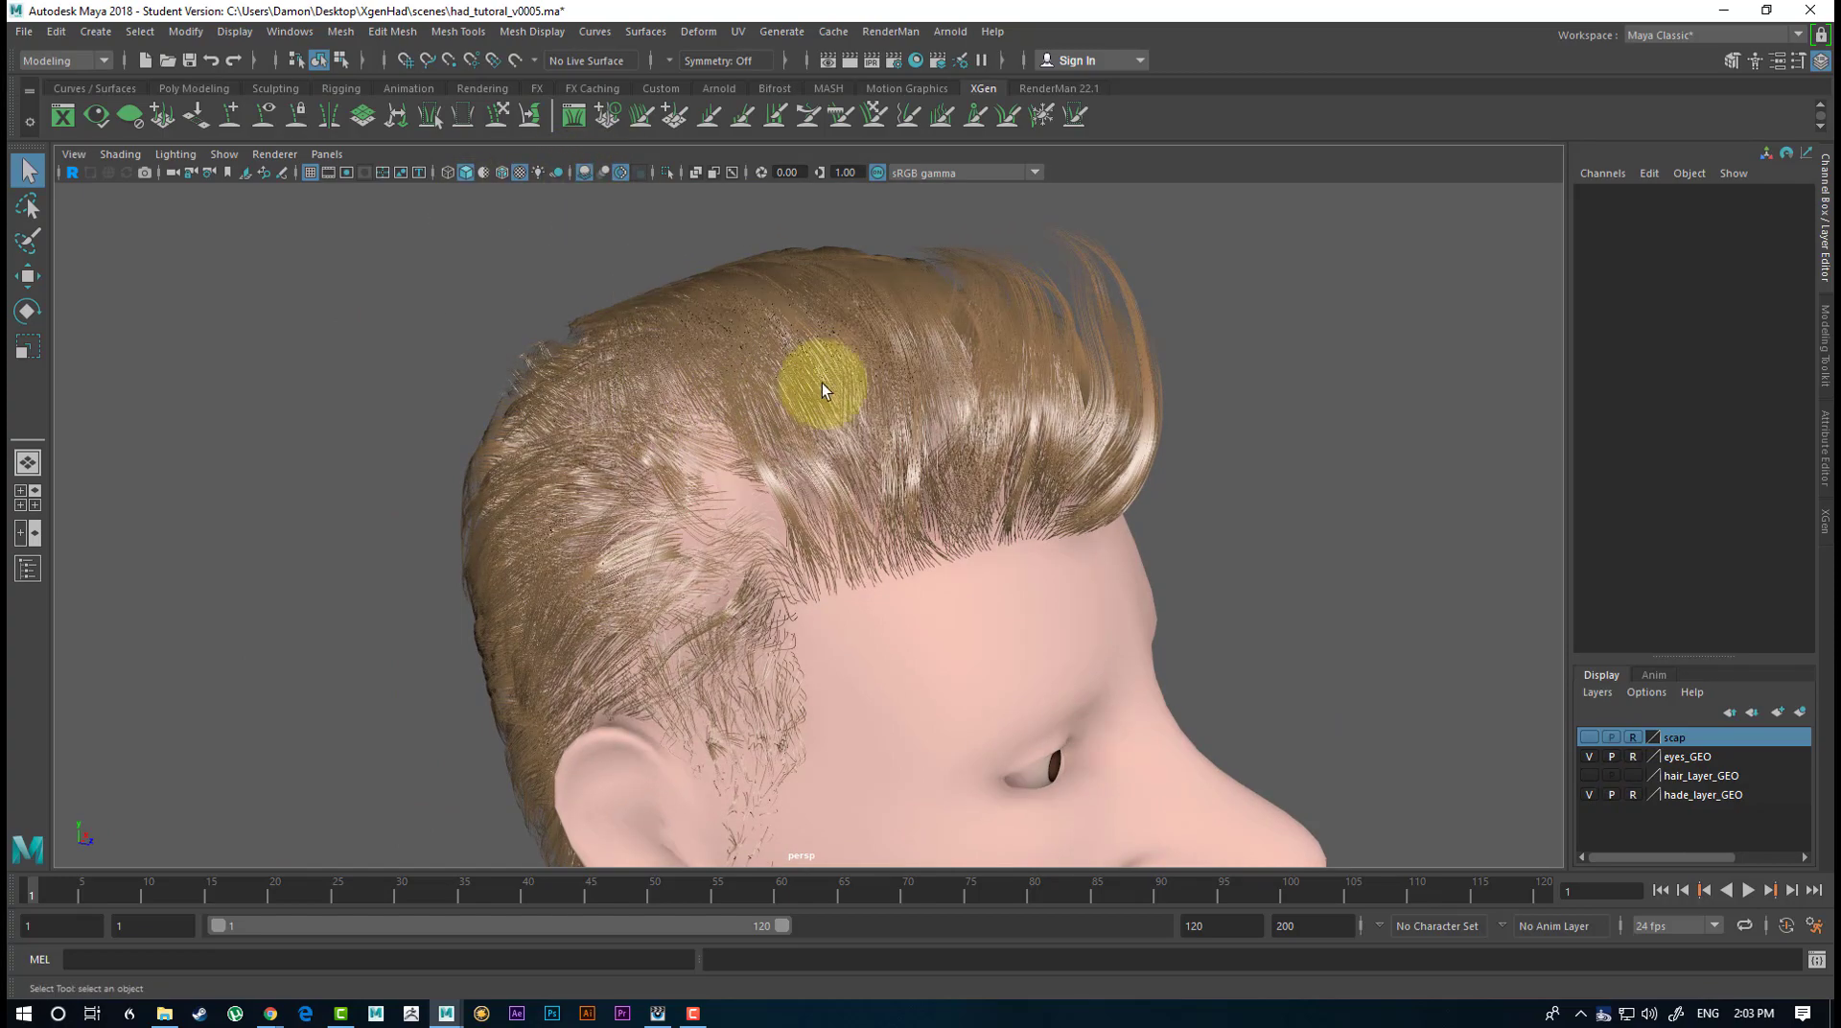
left_click_drag(820, 383, 1188, 427, "alt")
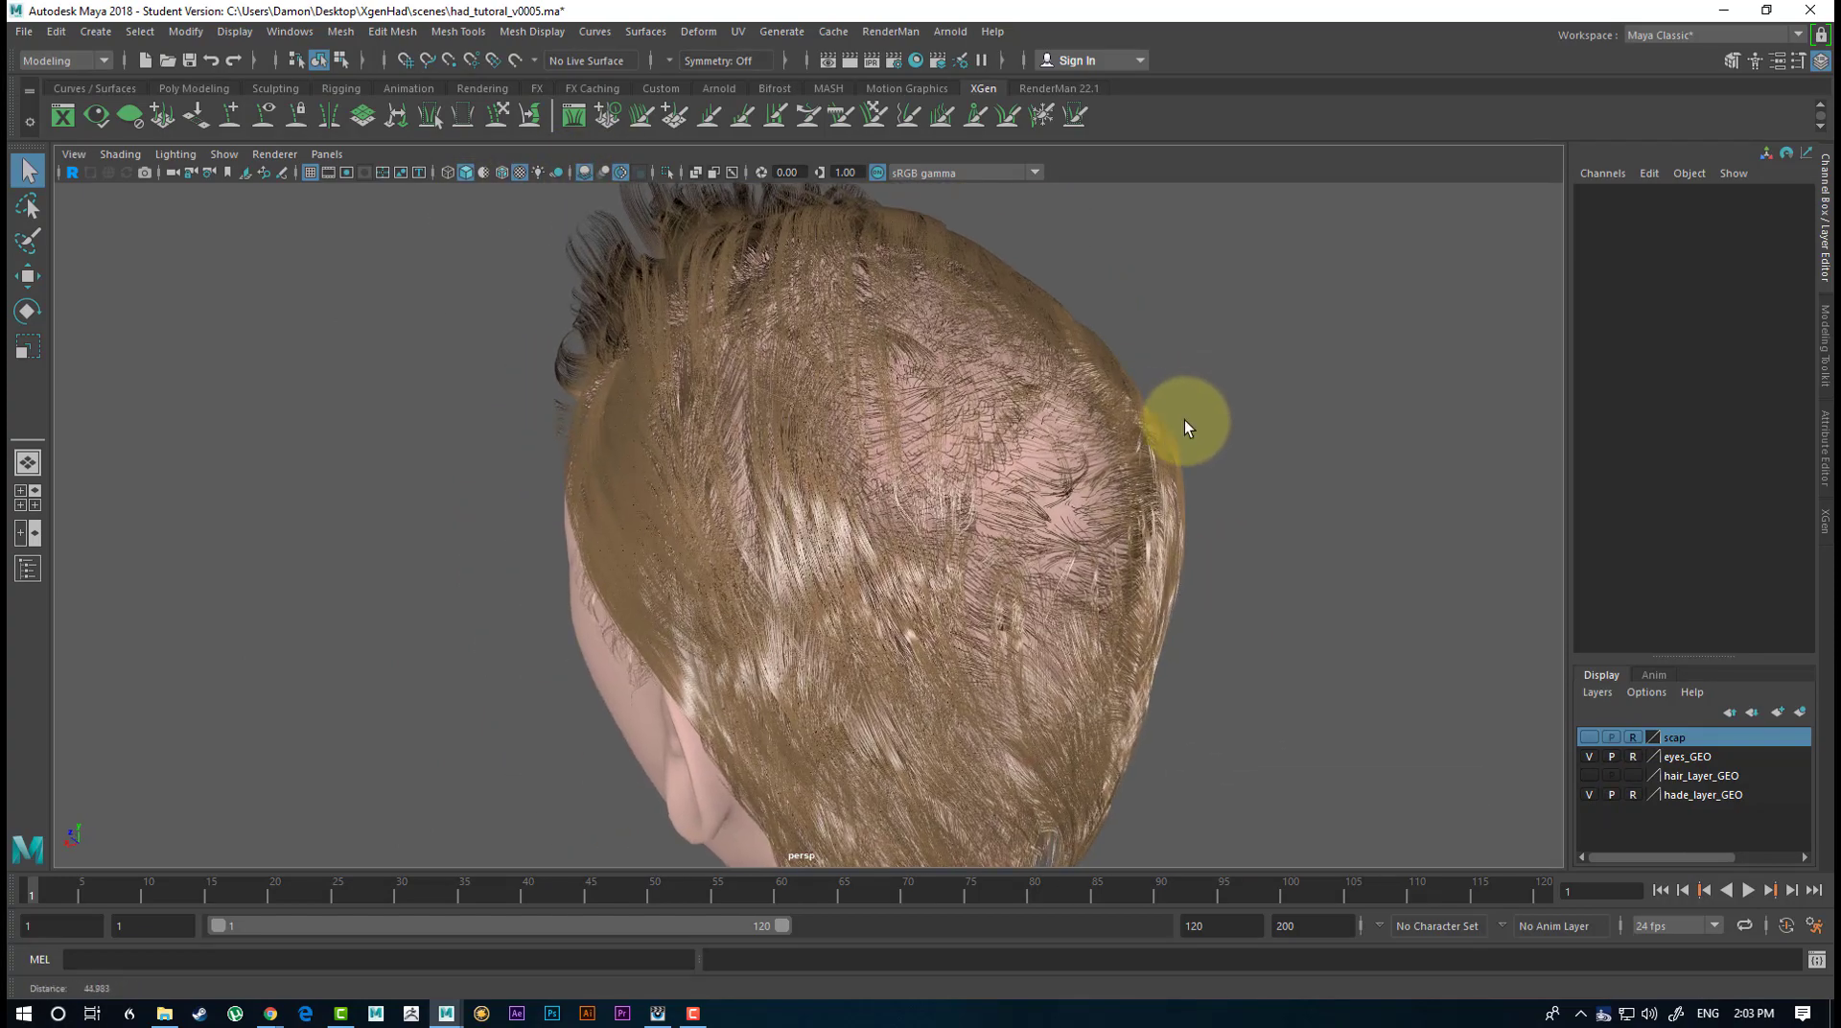
left_click_drag(853, 443, 1032, 376, "alt")
middle_click_drag(796, 390, 793, 394, "alt")
scroll(786, 397, "down", 2)
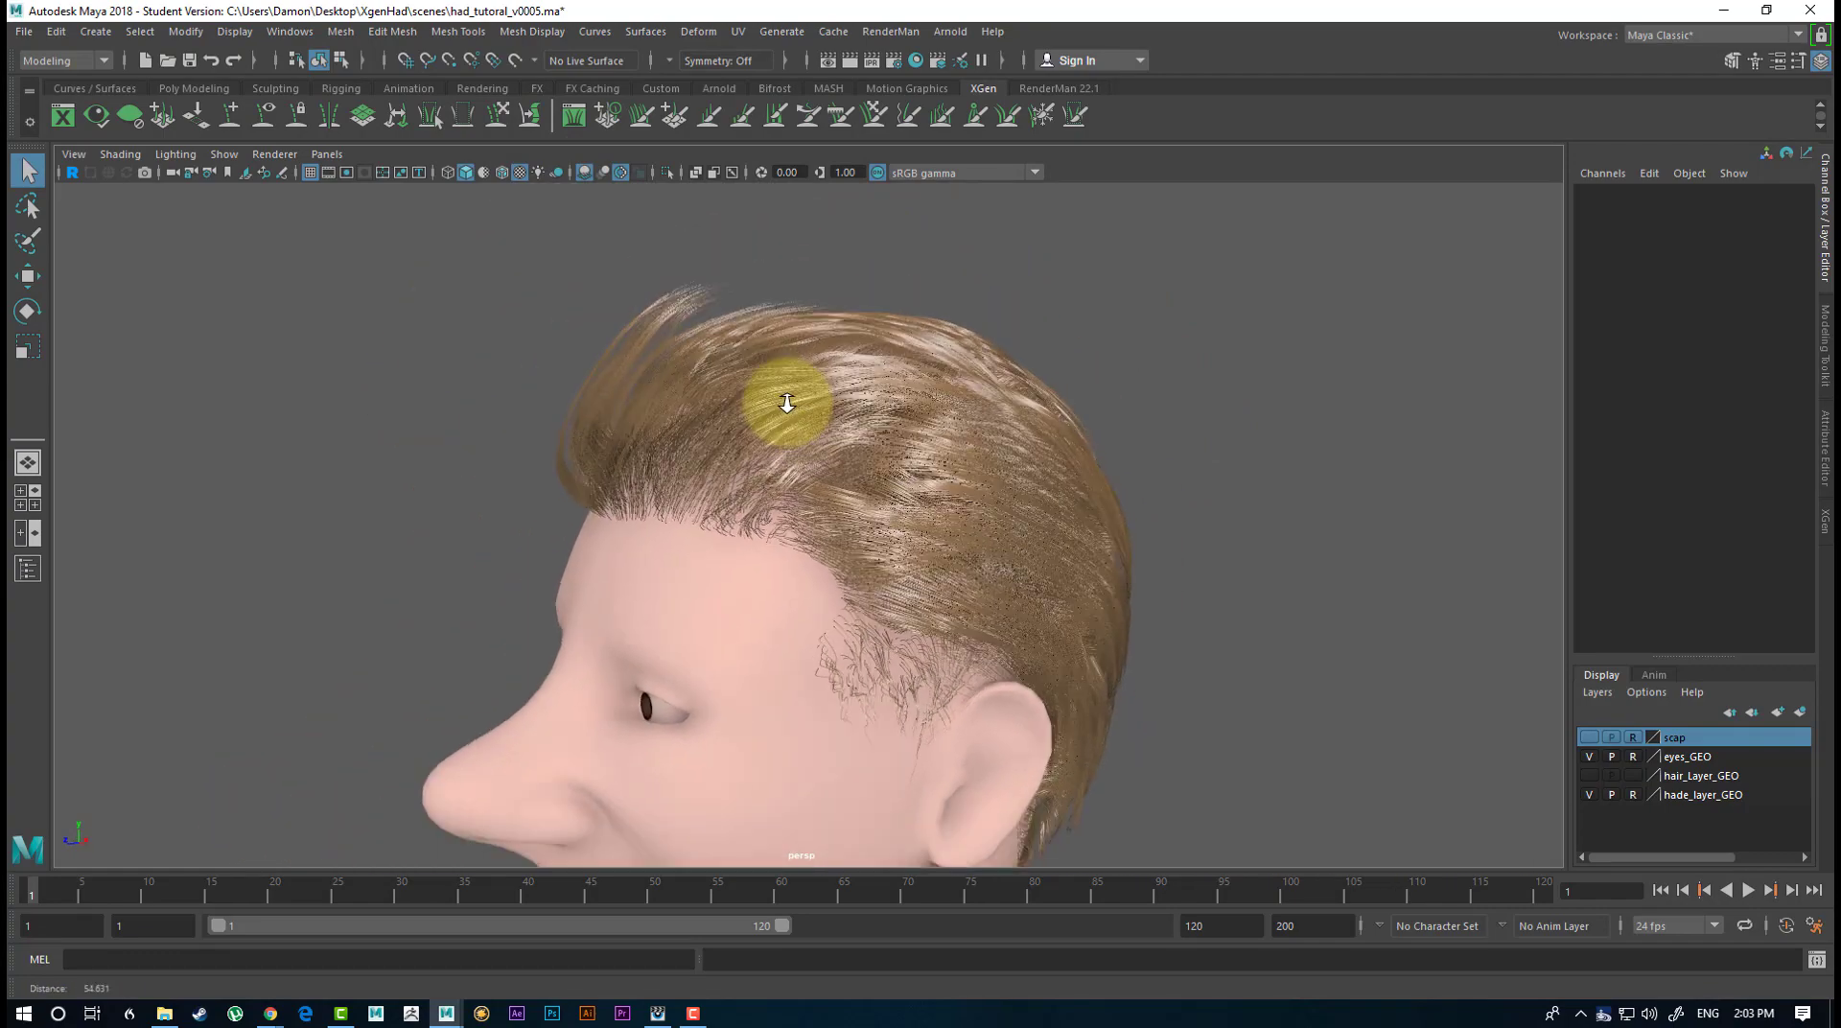
left_click_drag(780, 398, 1146, 553, "alt")
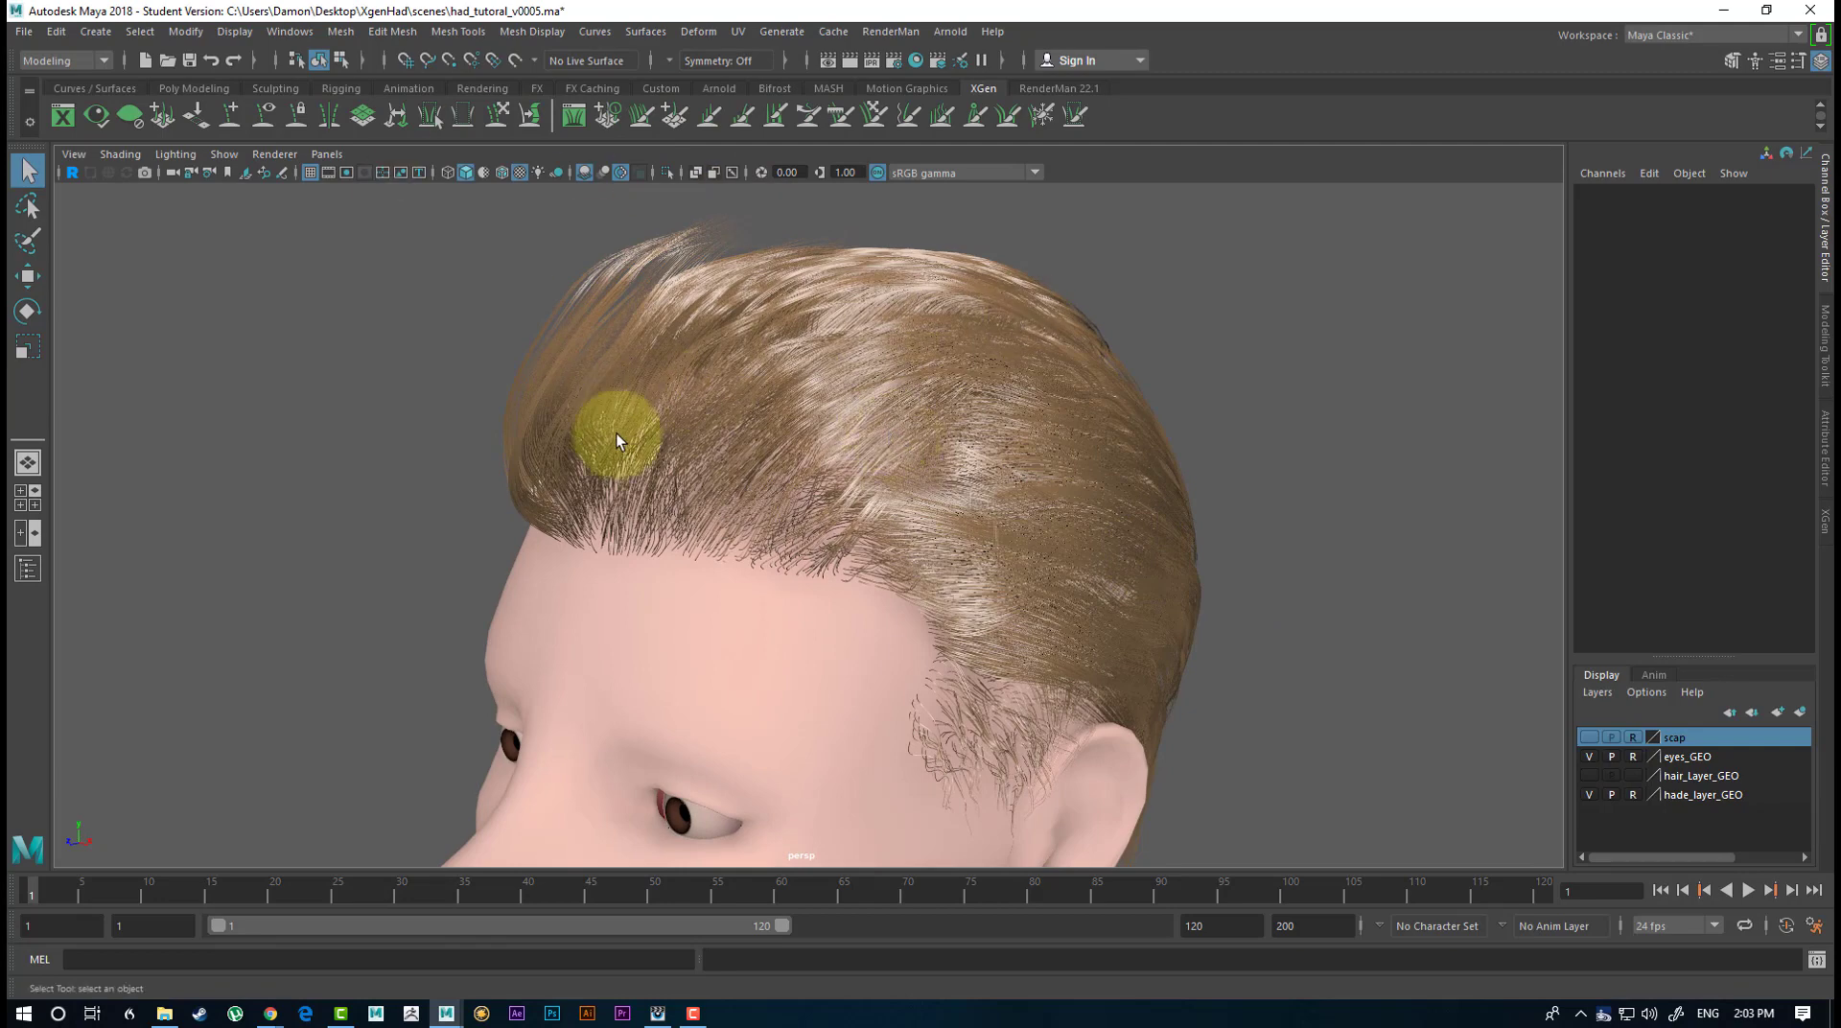
left_click_drag(809, 329, 834, 377, "alt")
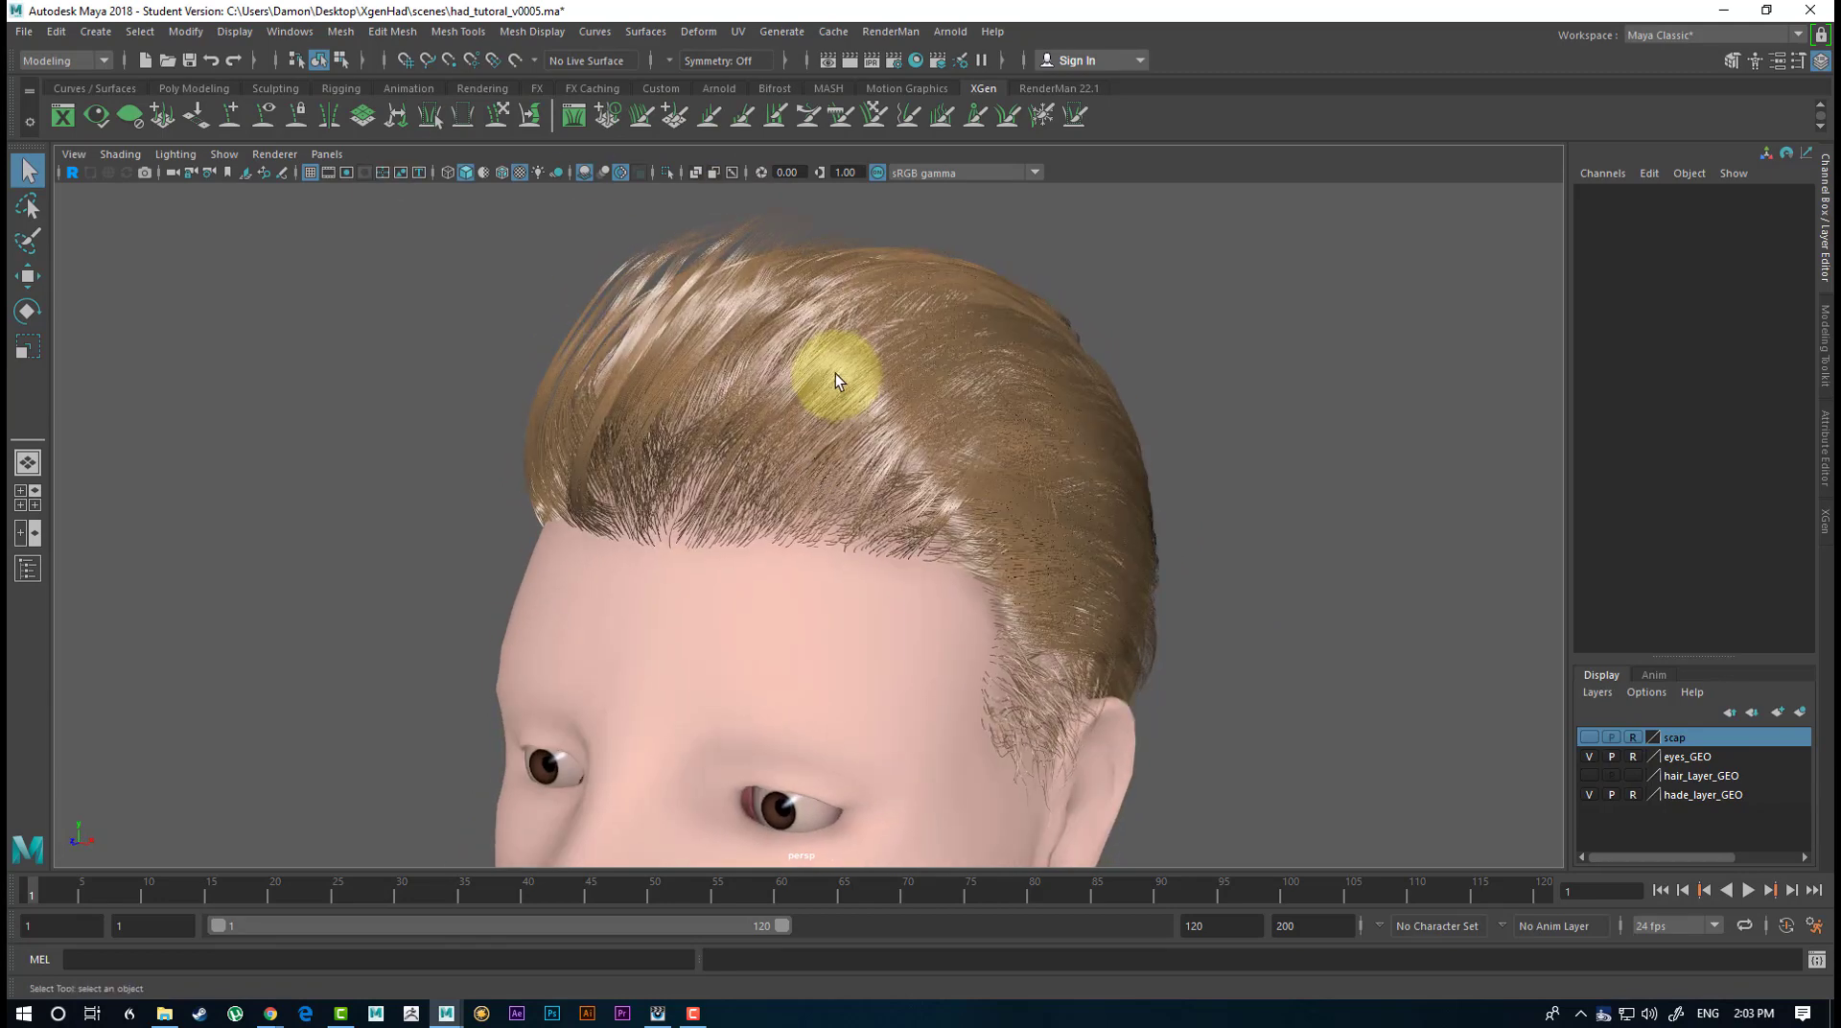
Add a Noise modifier above Cut1 to the hair and view the effect from the front.
left_click(1825, 520)
left_click_drag(965, 431, 924, 364, "alt")
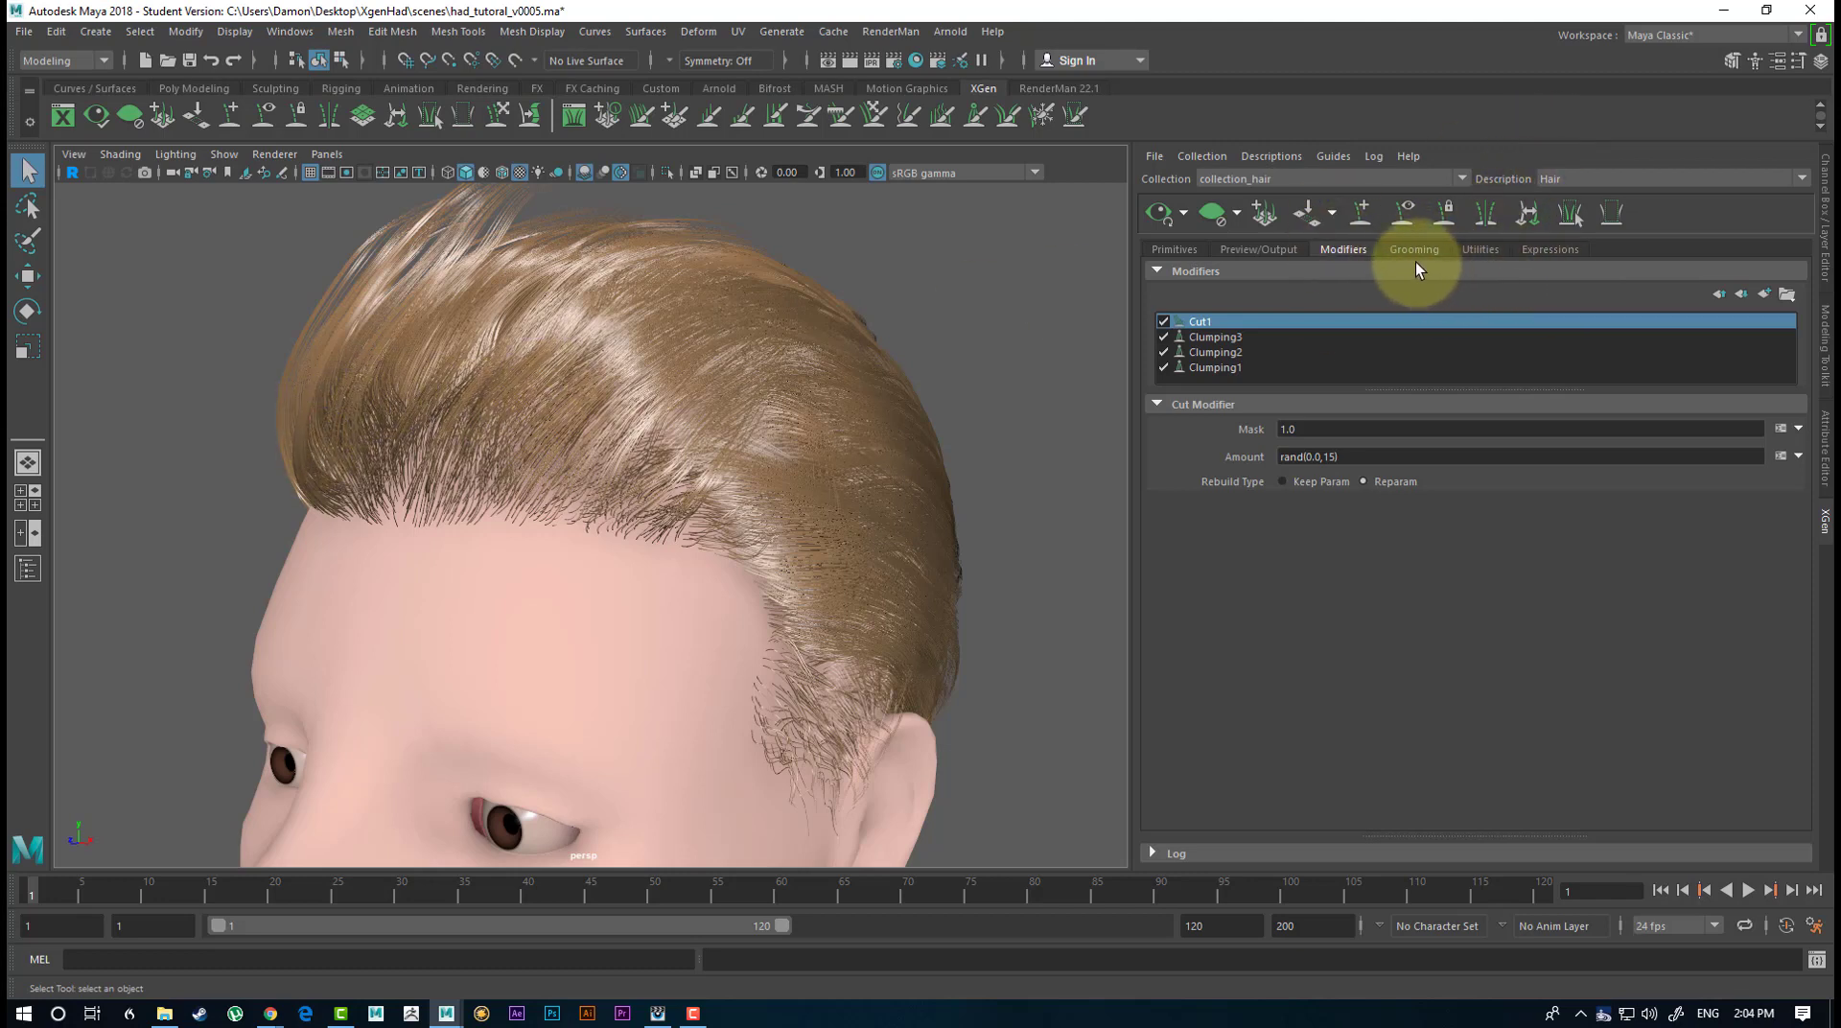
left_click(1765, 295)
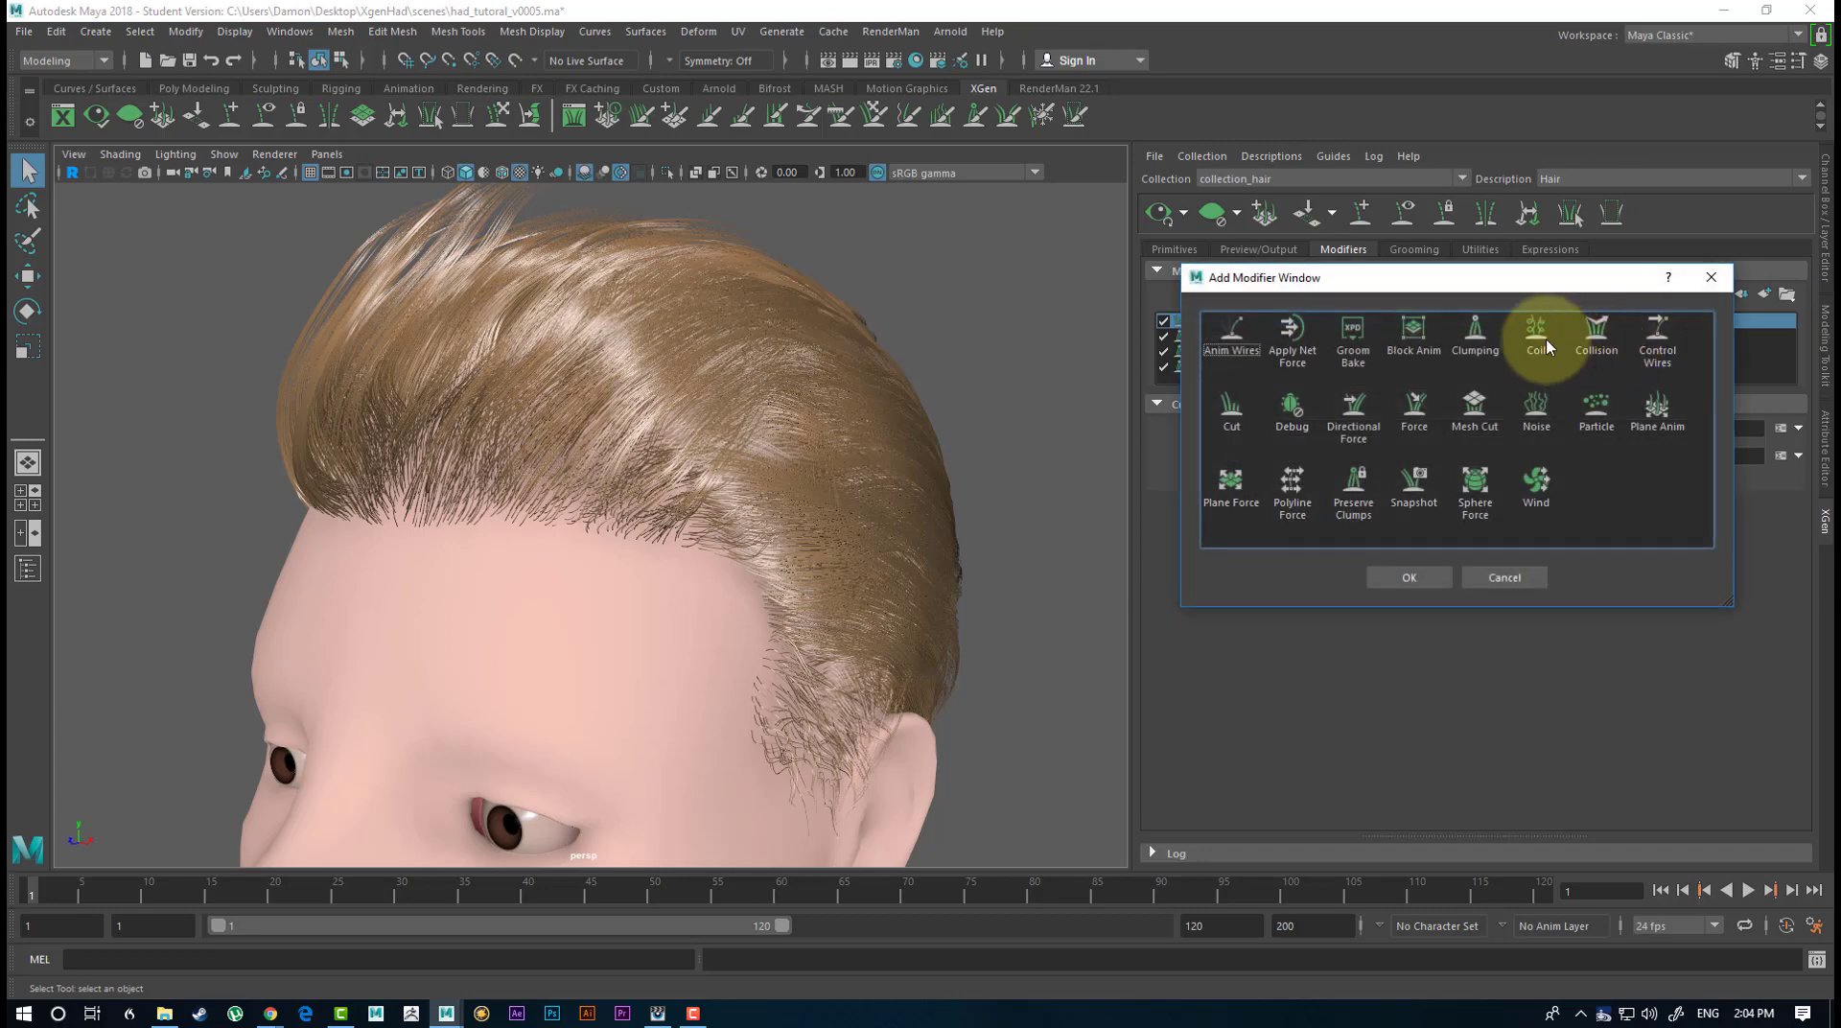
left_click(1540, 403)
left_click(1409, 577)
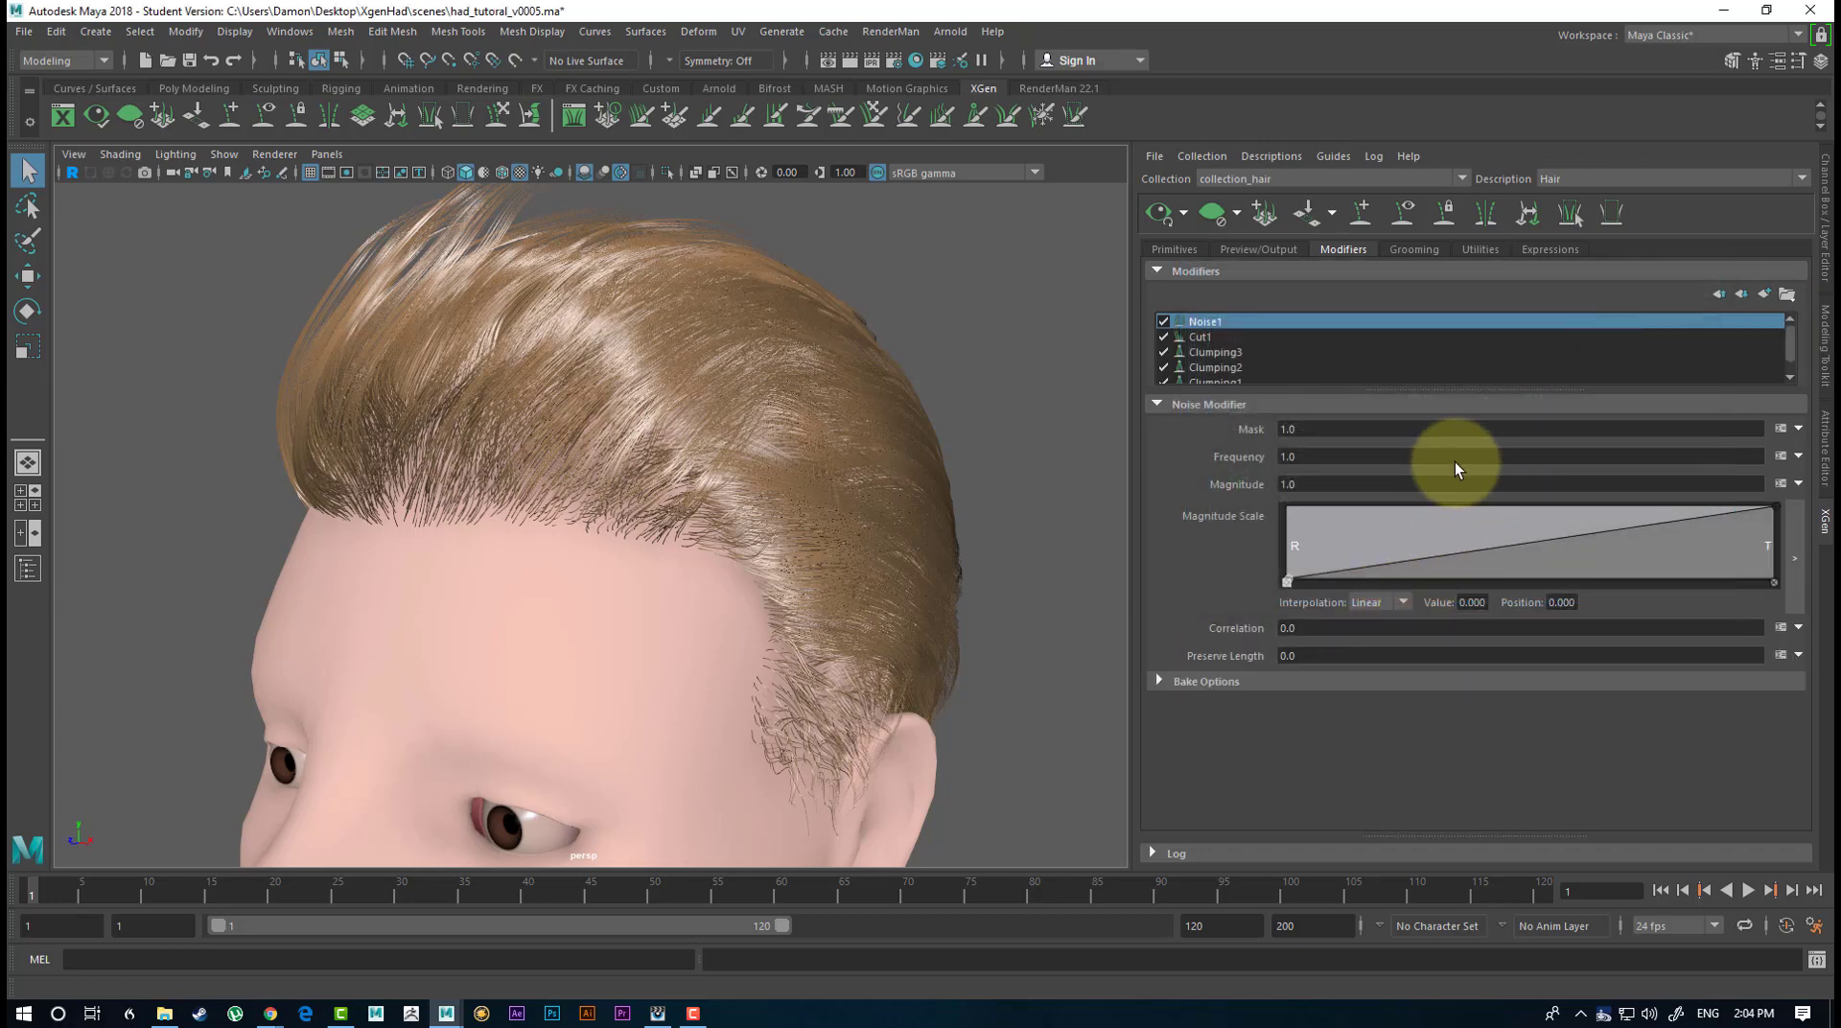
left_click_drag(801, 320, 937, 349, "alt")
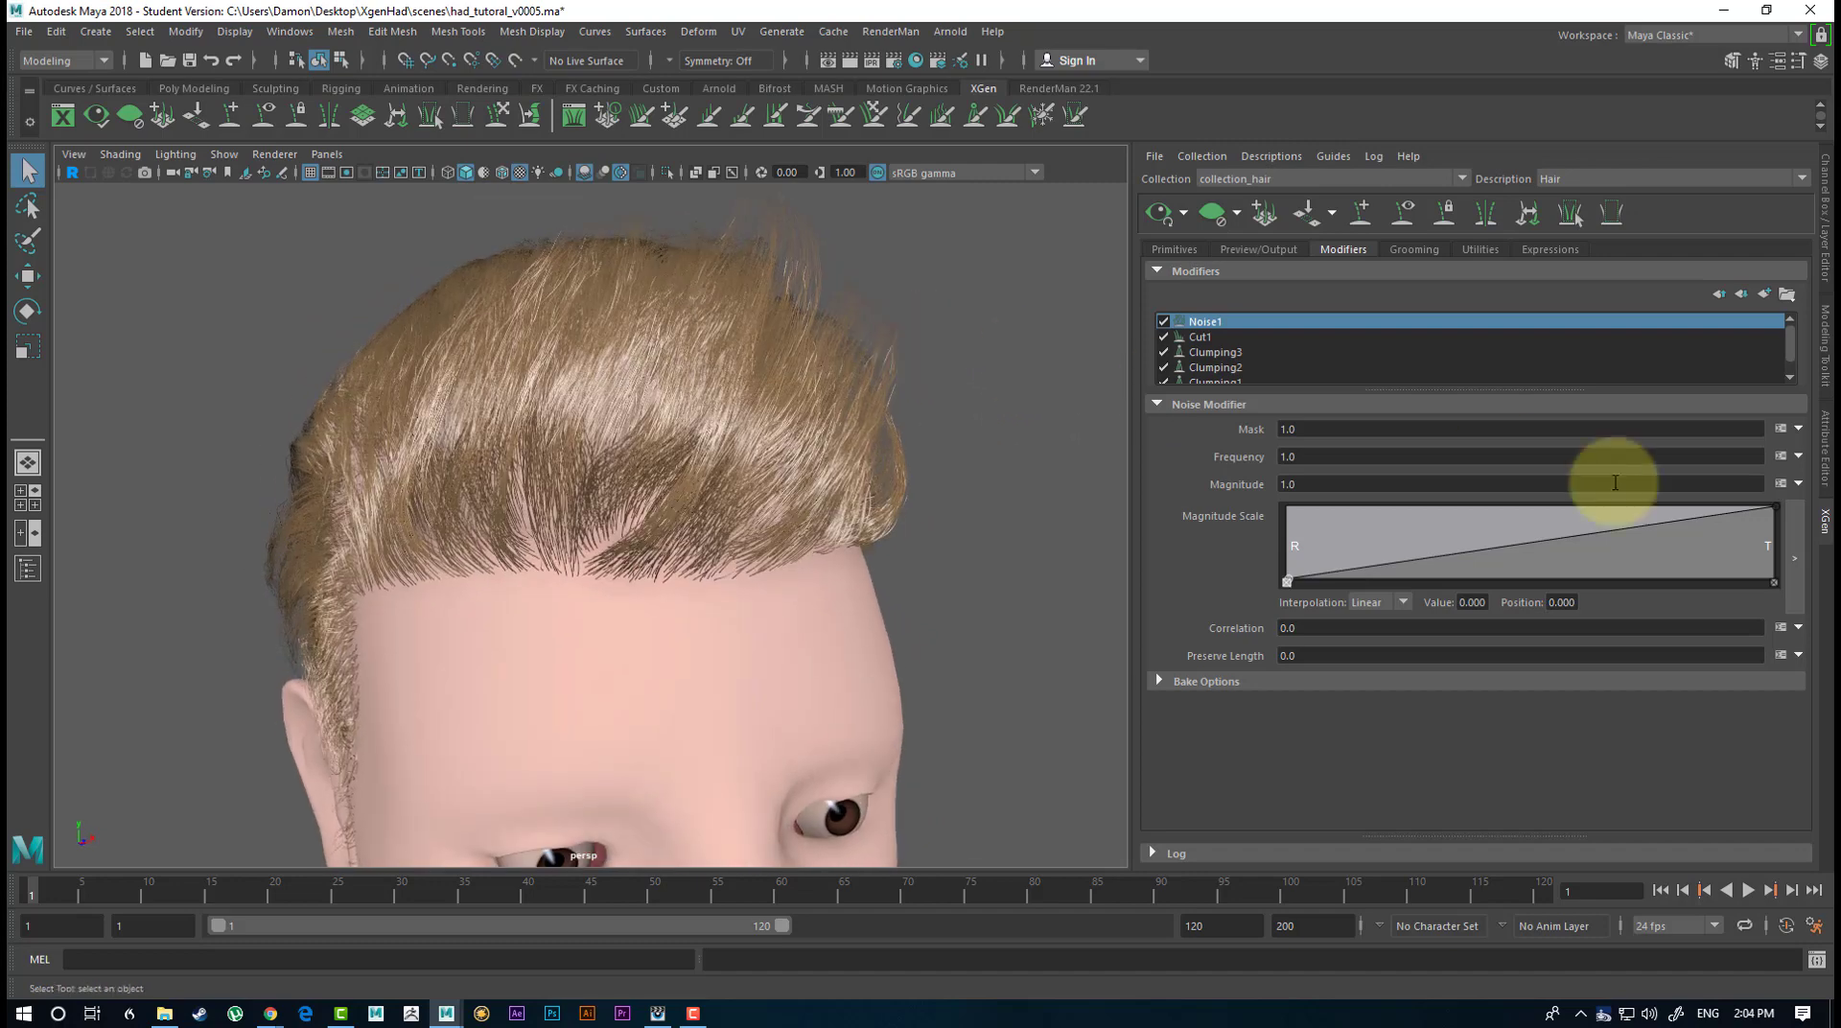
Lower the tip point of Noise1's Magnitude Scale ramp to about 0.395 and inspect the hair from the side.
left_click_drag(1775, 510, 1783, 563)
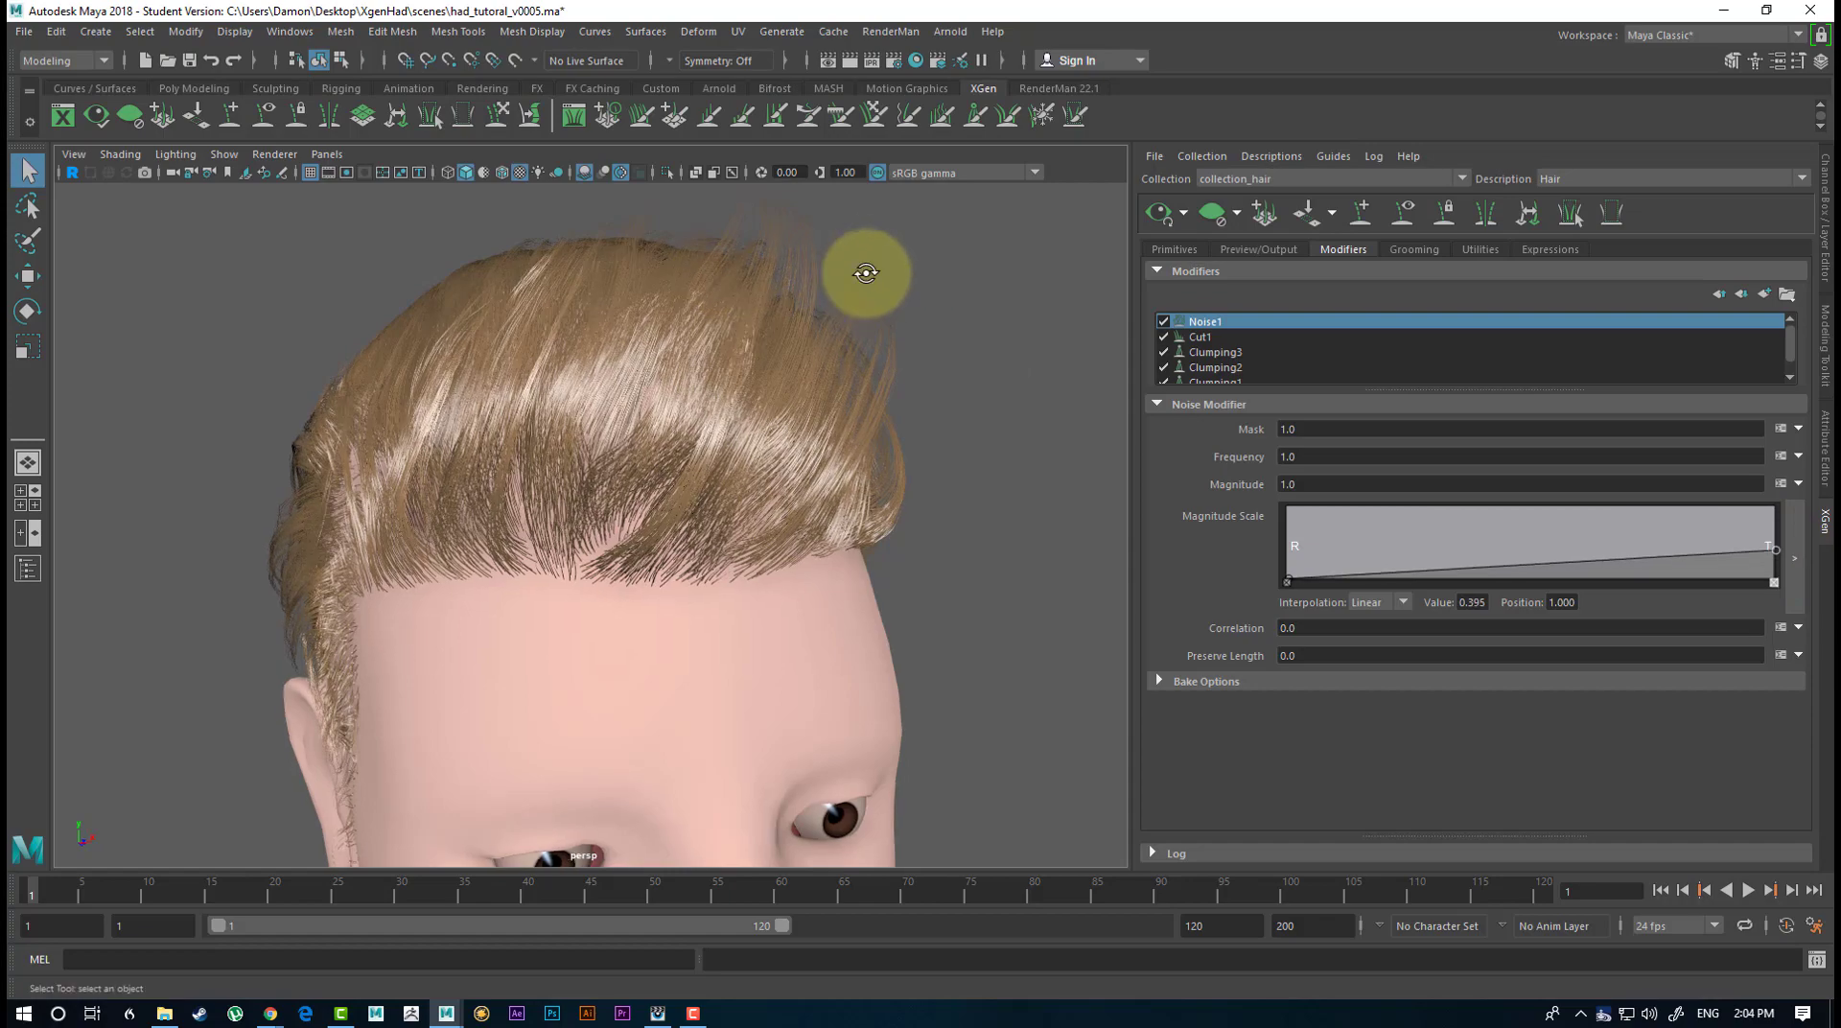
left_click_drag(866, 272, 828, 287, "alt")
left_click_drag(819, 302, 723, 279, "alt")
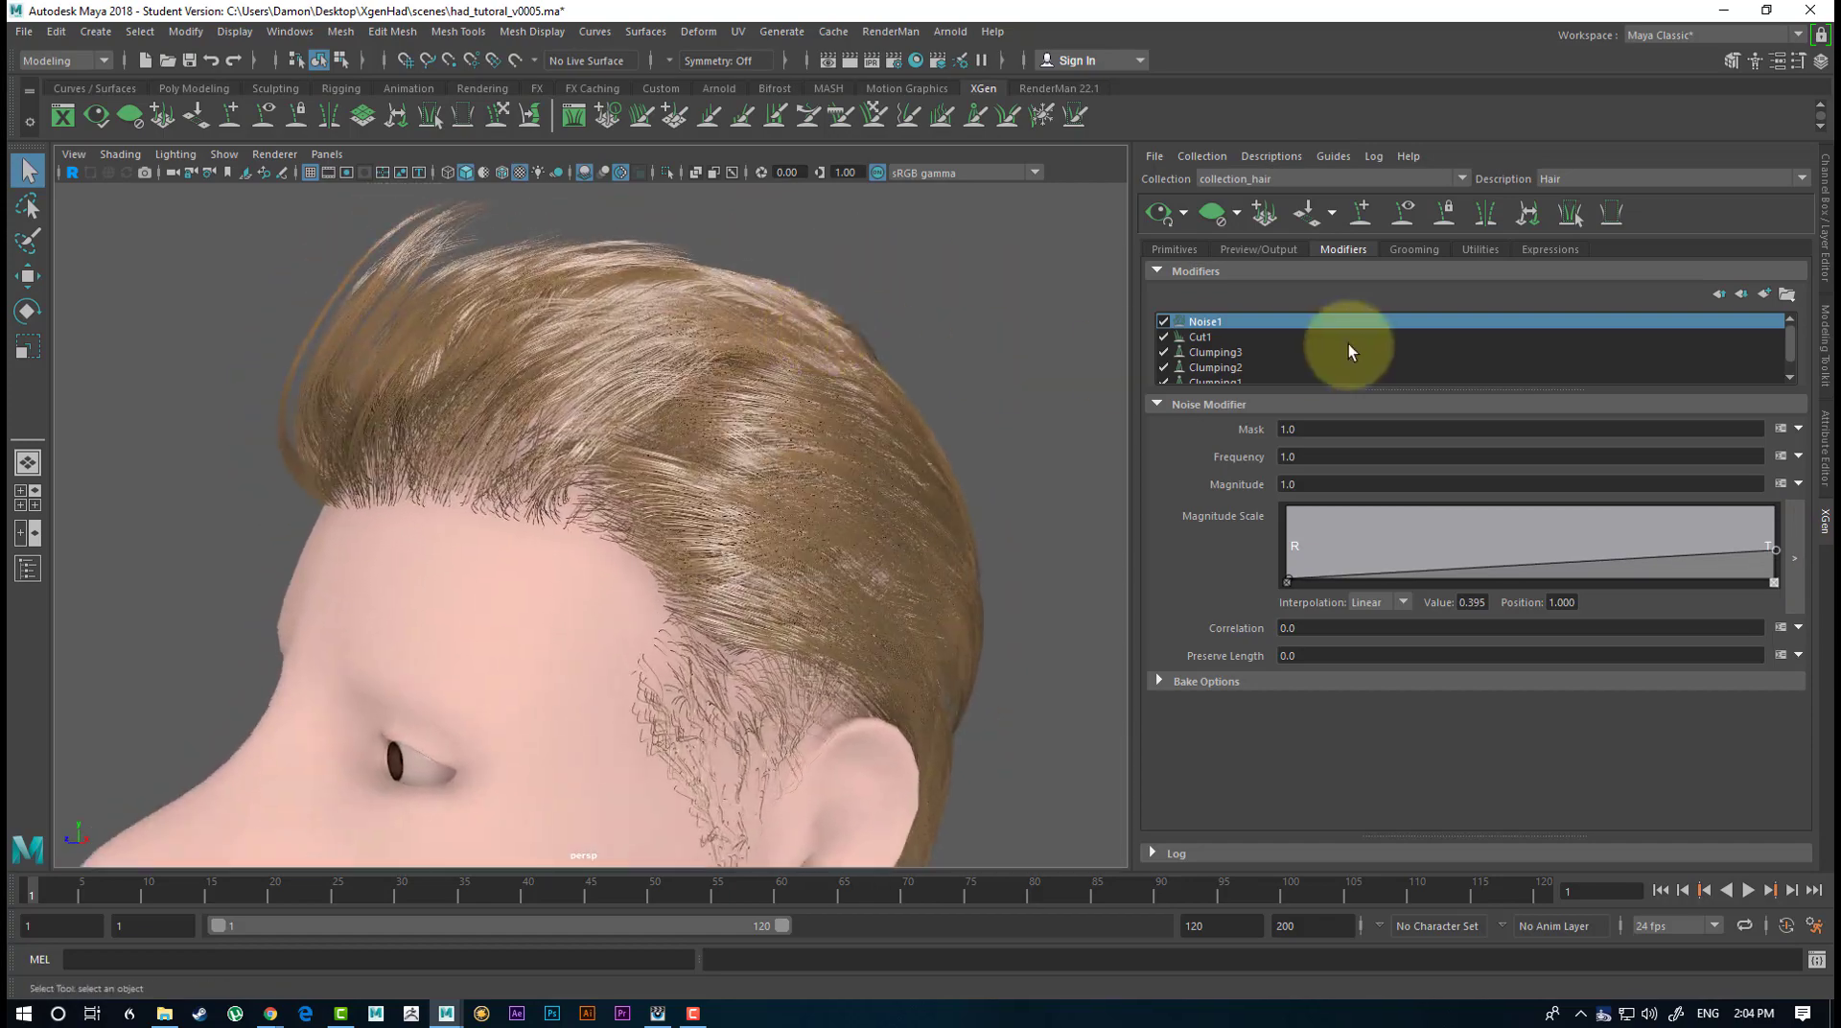
Set the Frequency of Noise1 to 5.
left_click(1290, 456)
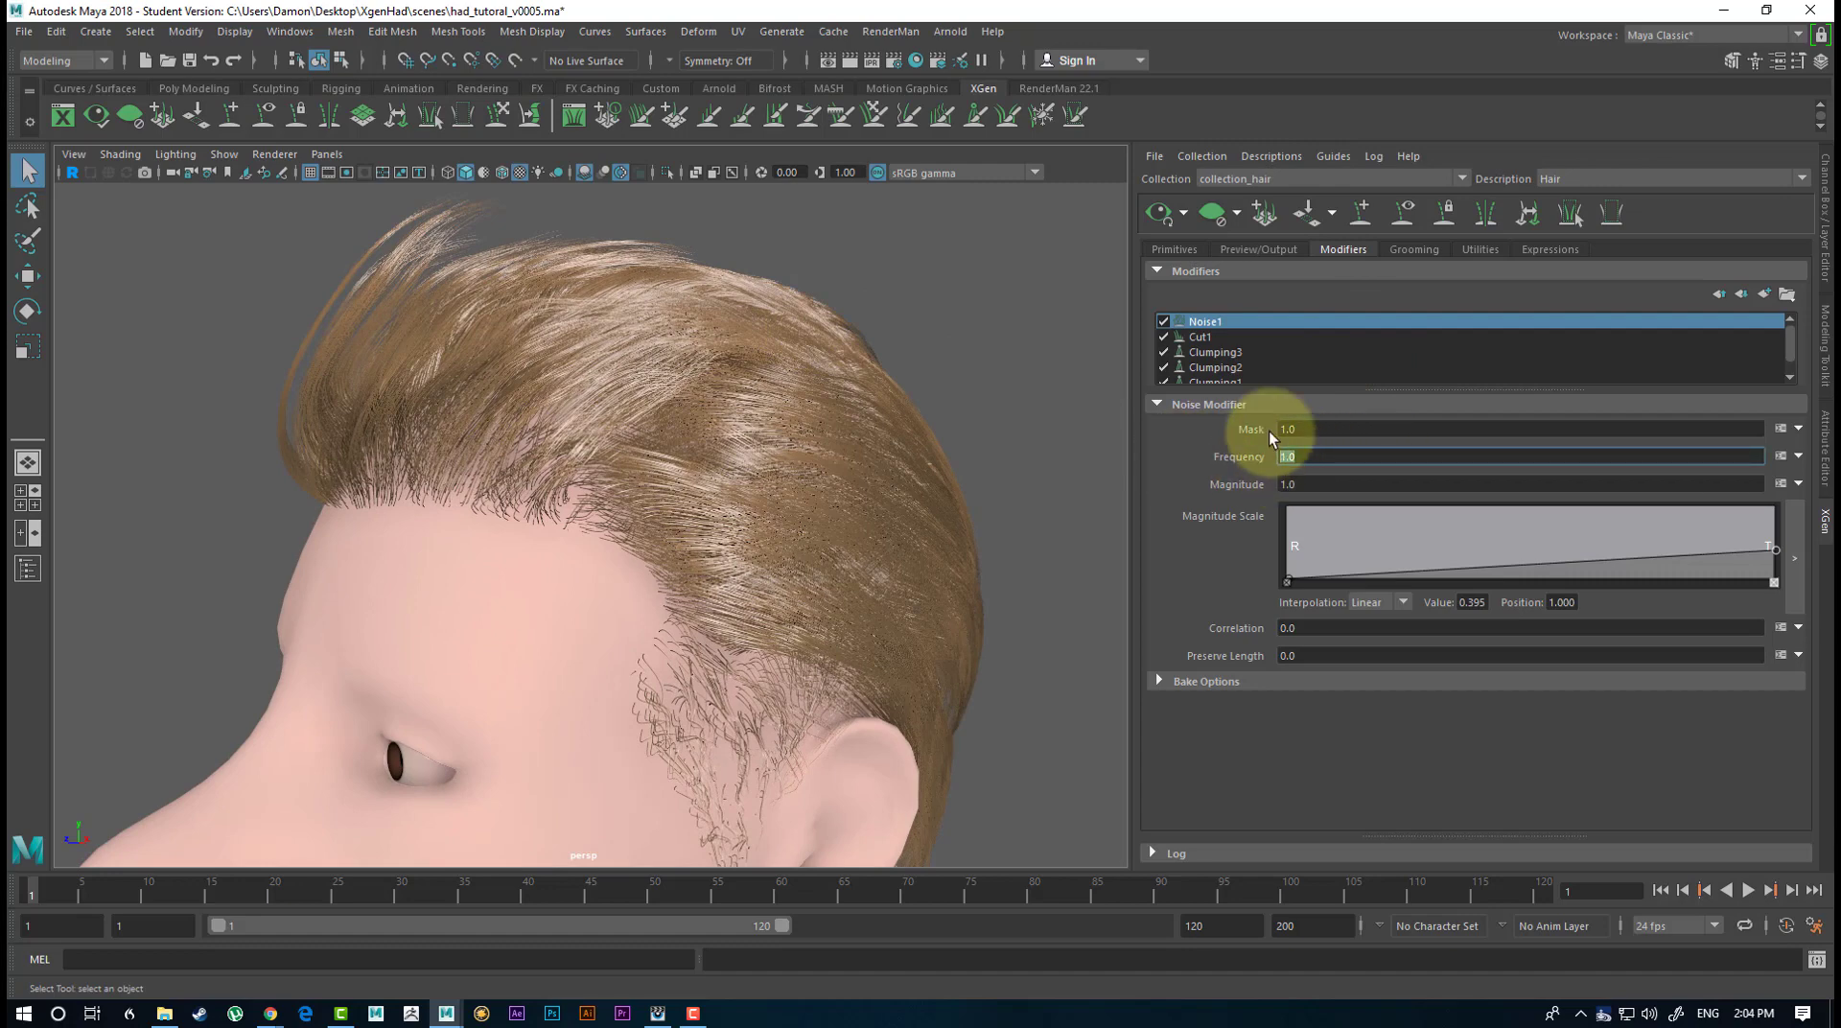
type("5")
key("Return")
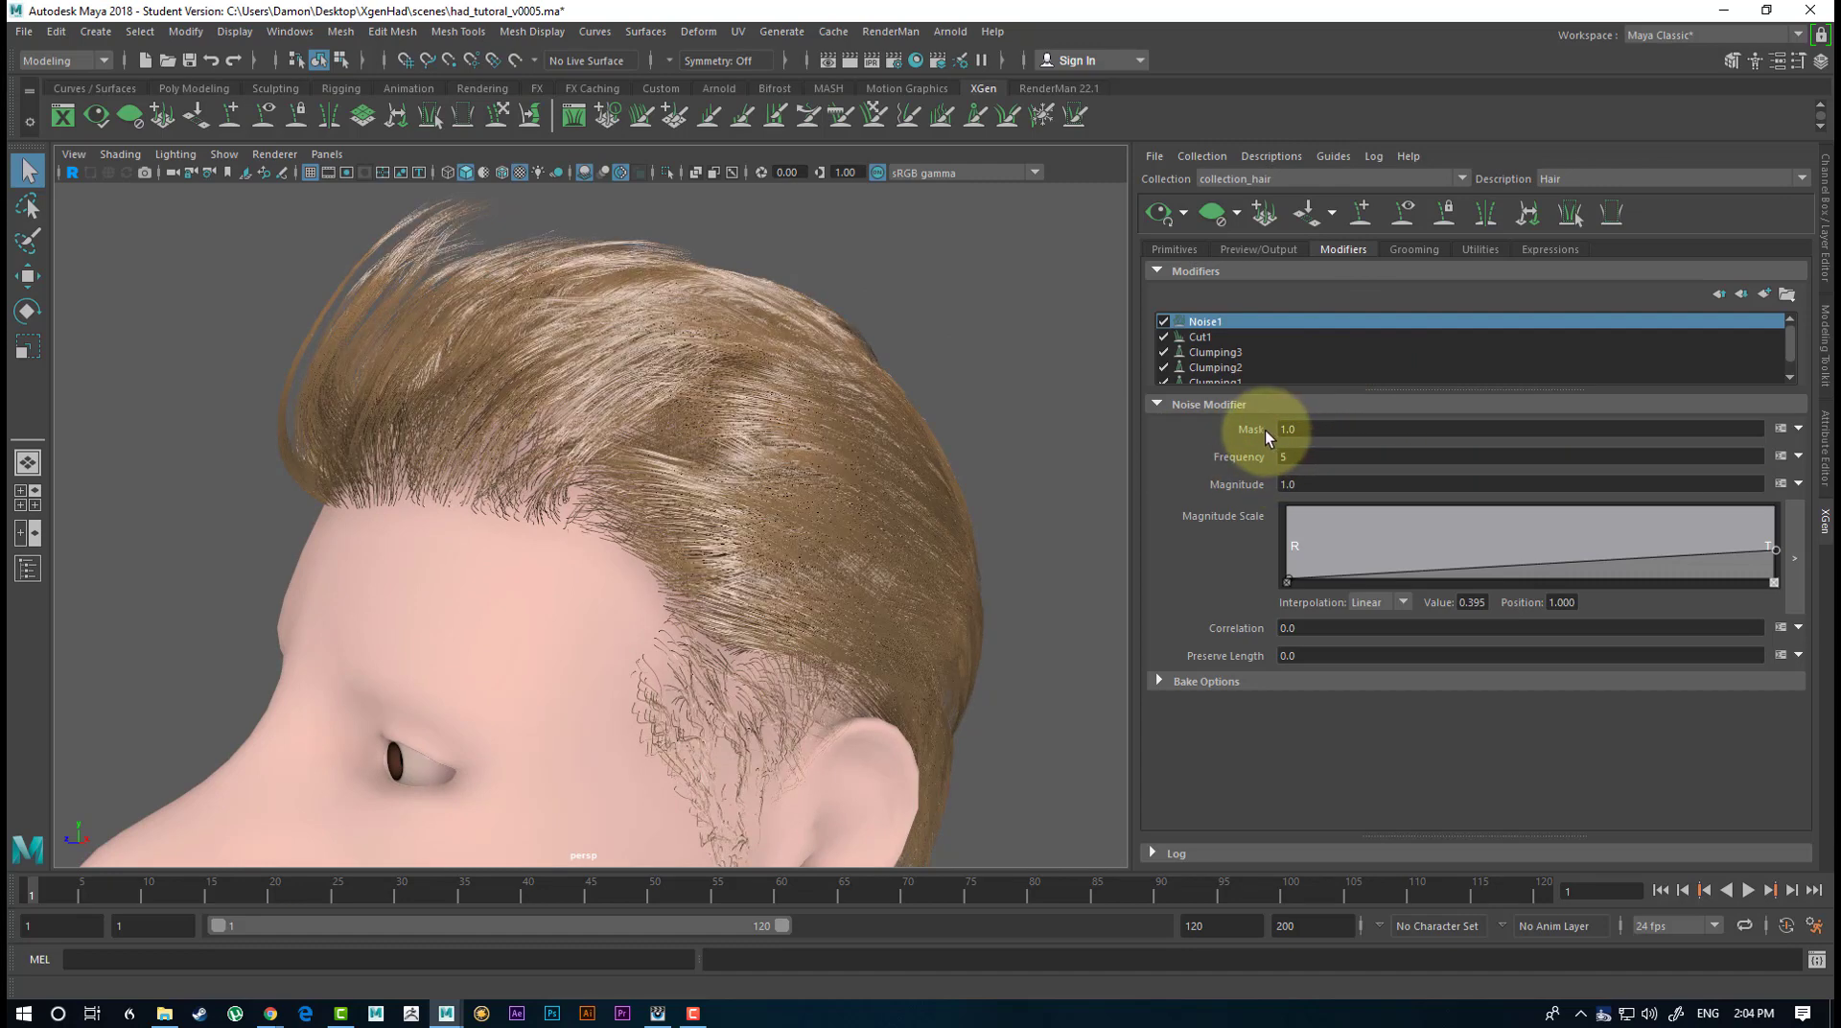
Try a Magnitude of 5 on Noise1.
left_click(1315, 484)
left_click_drag(1314, 488, 1251, 487)
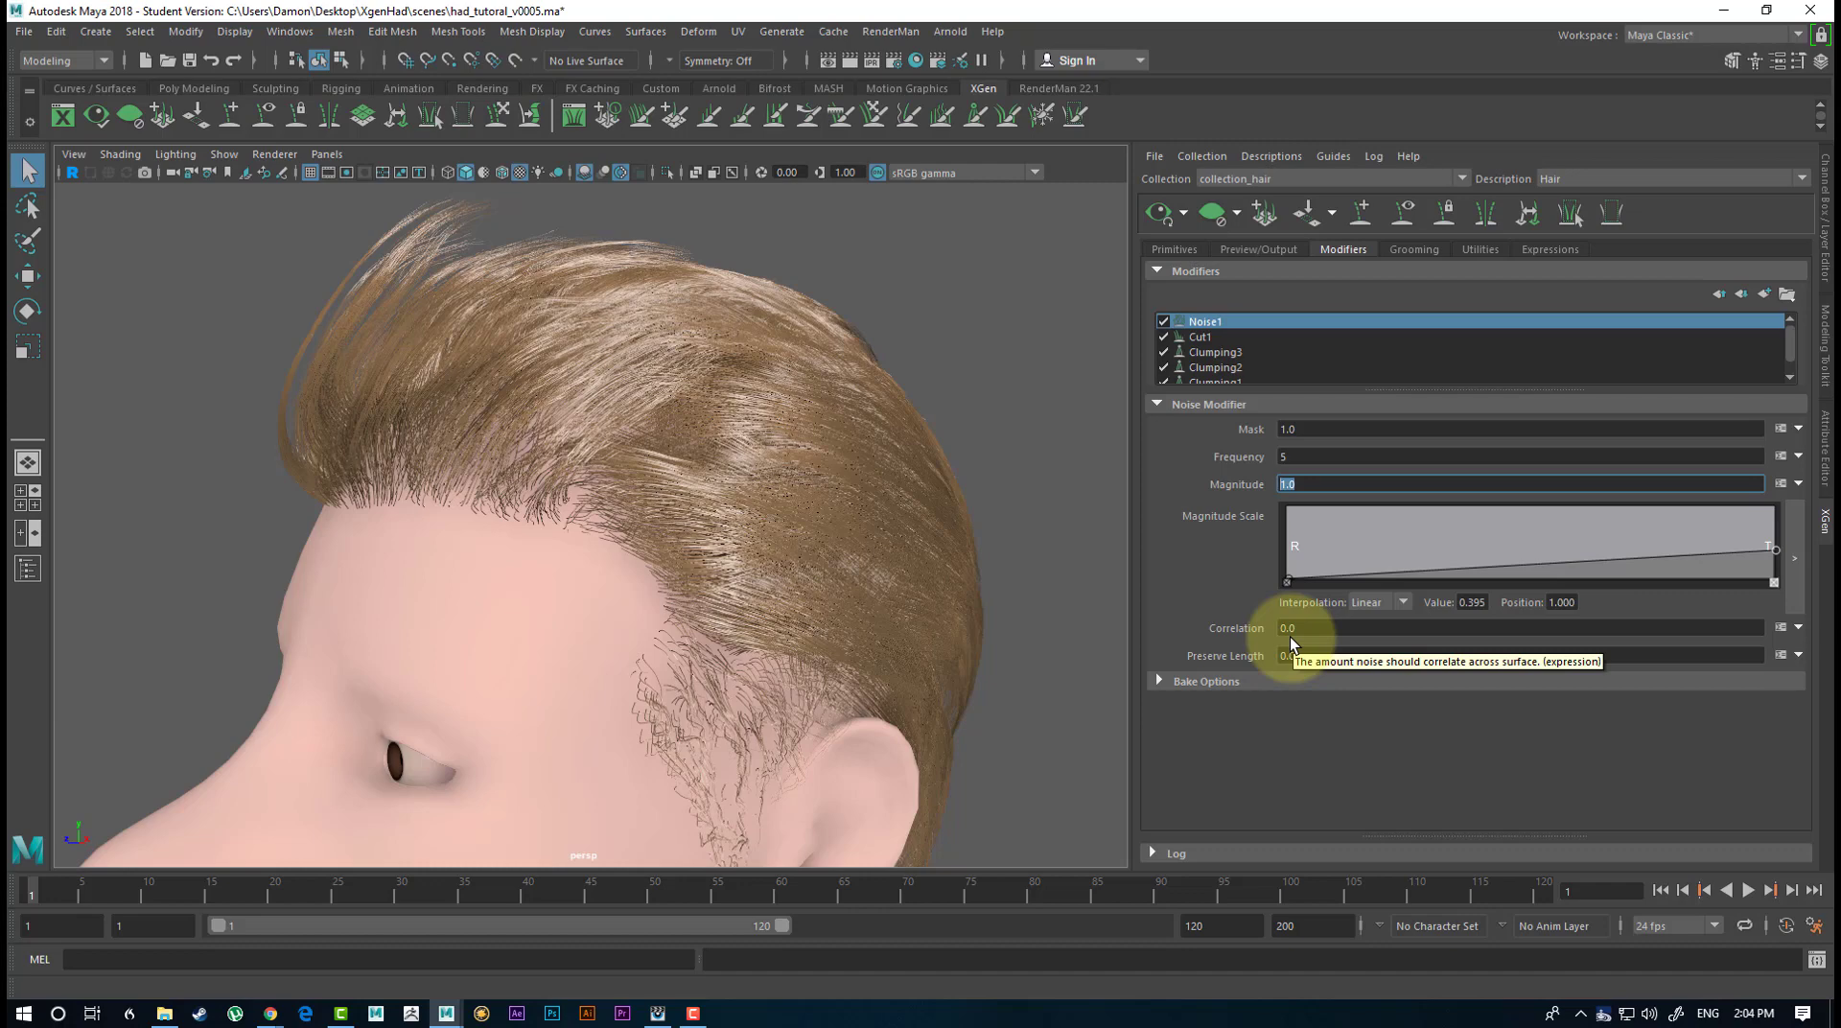
key("Return")
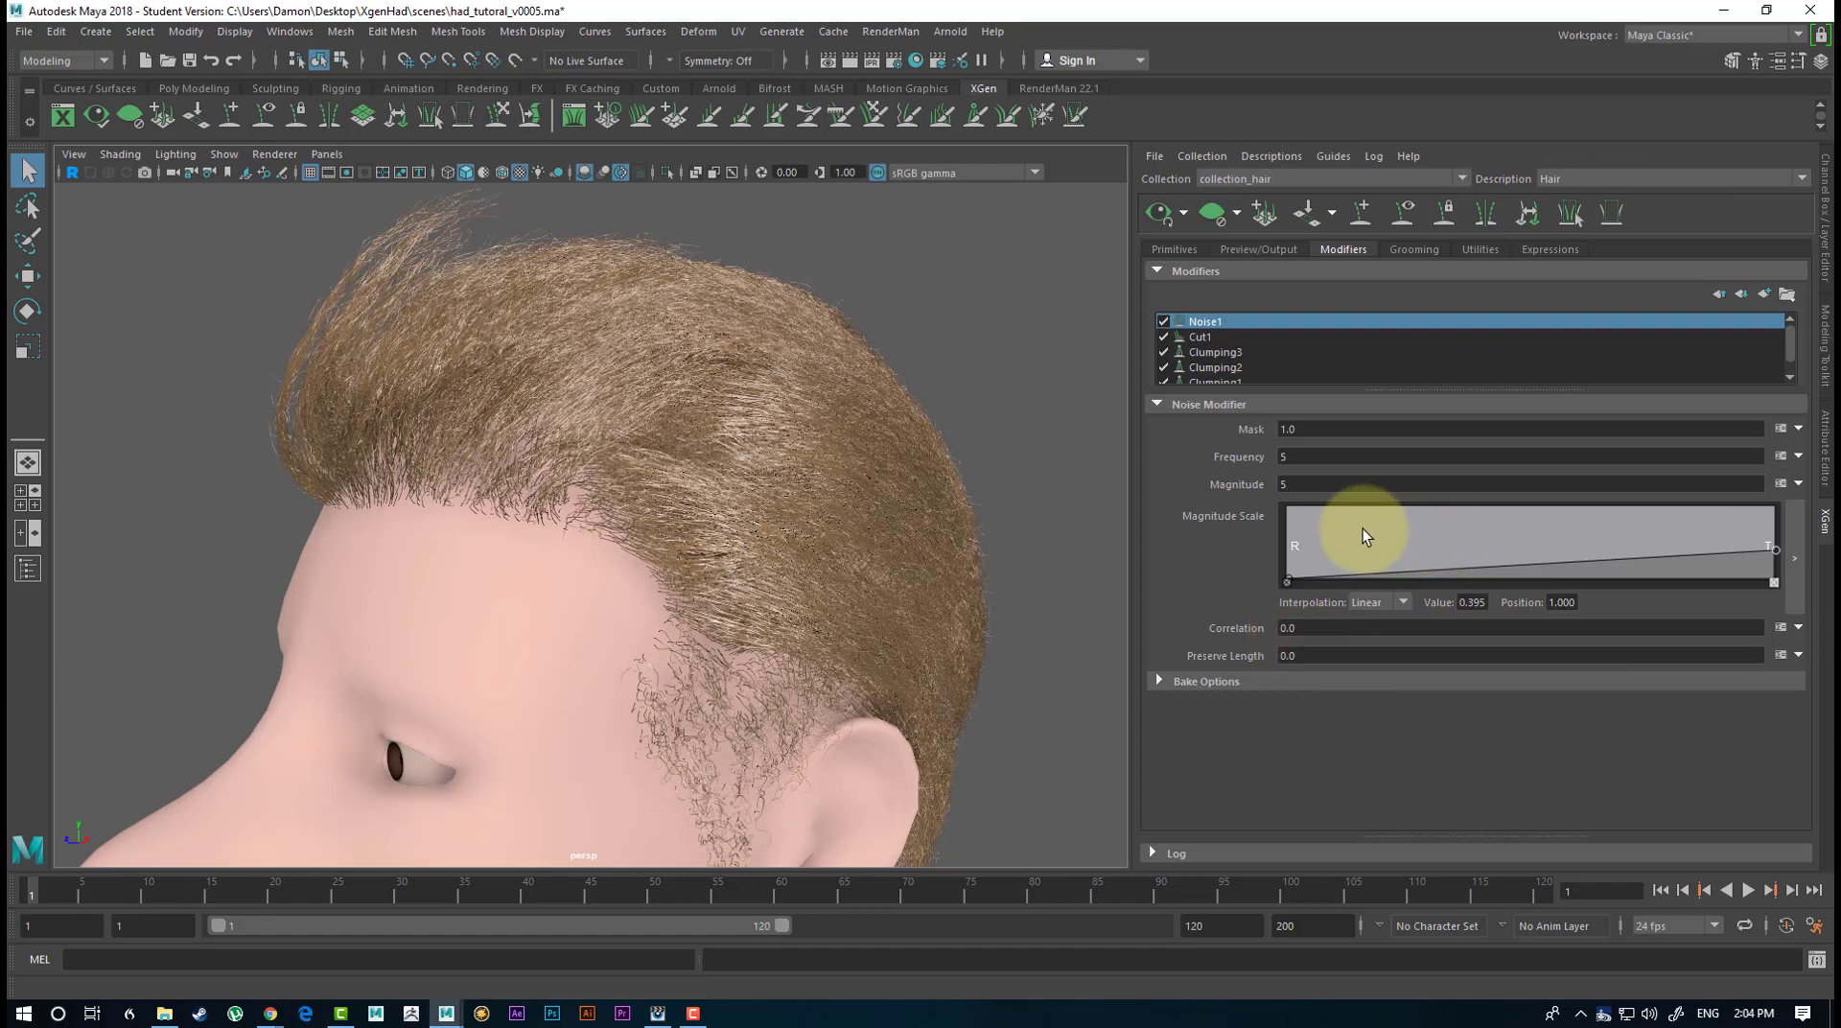
Set the Magnitude of Noise1 to 0.5.
left_click(1299, 482)
left_click_drag(1299, 479, 1176, 446)
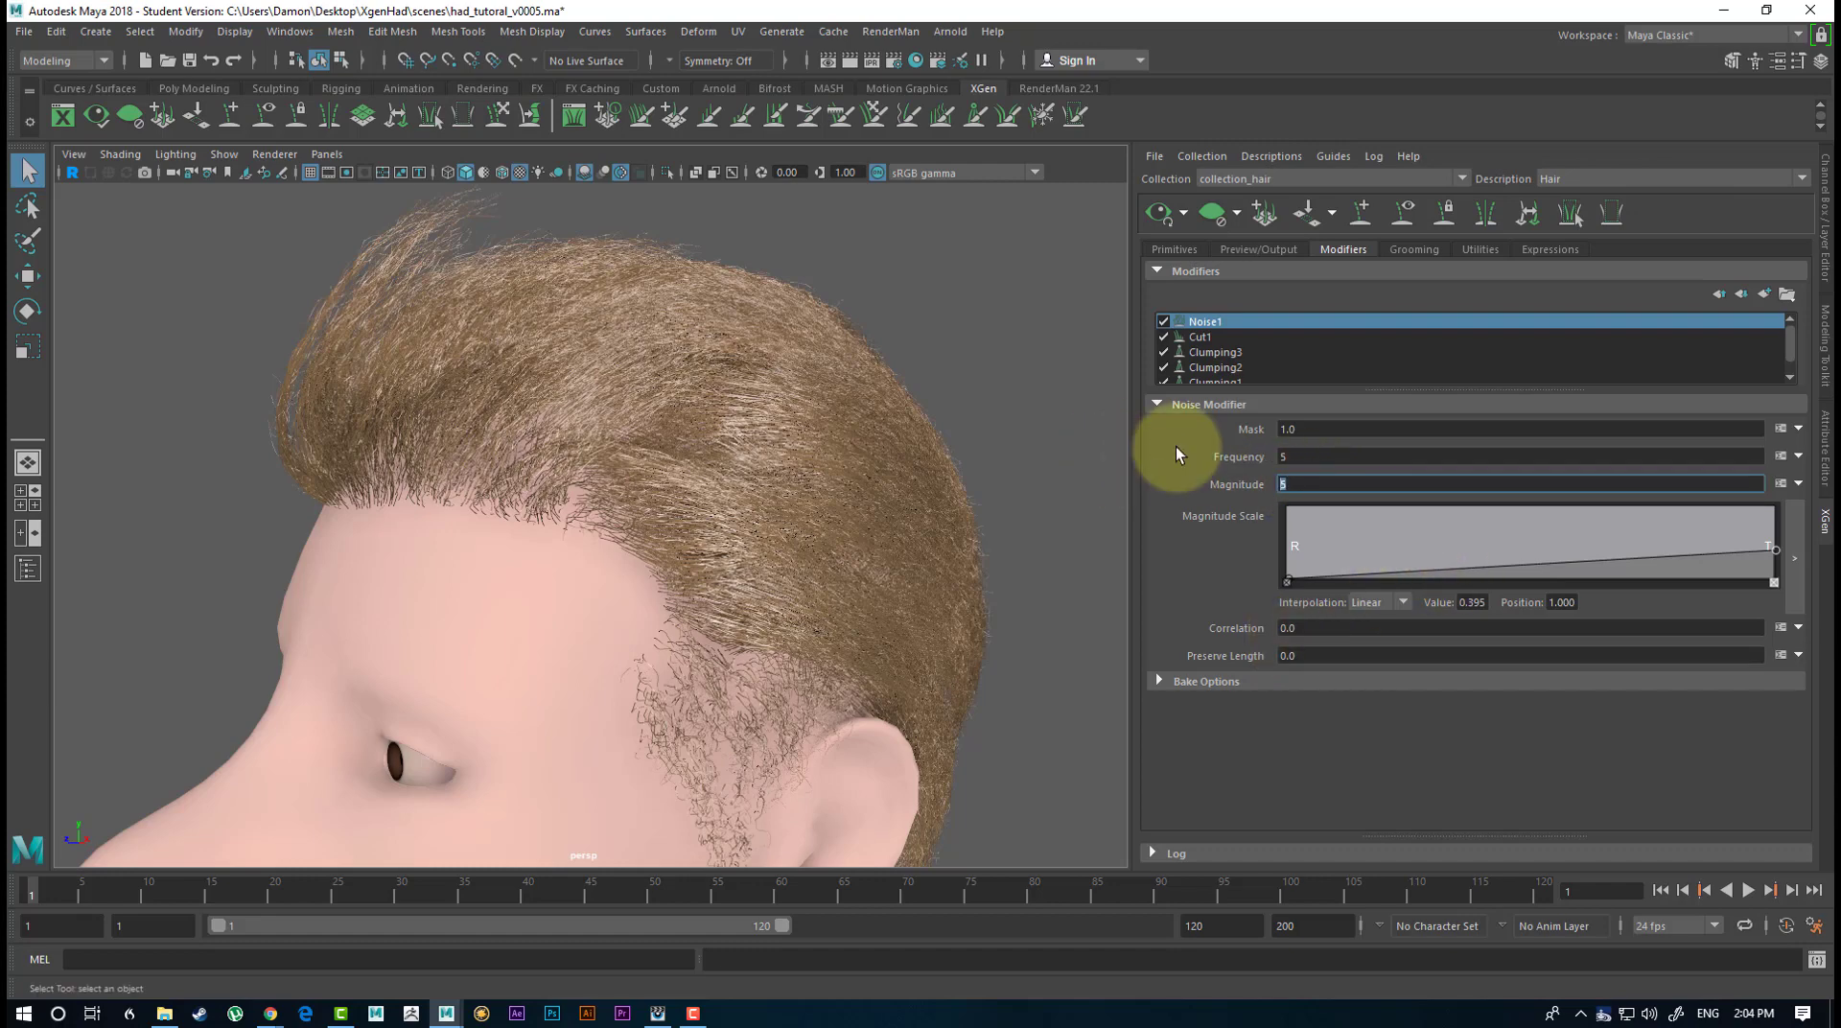
type("0.5")
key("Return")
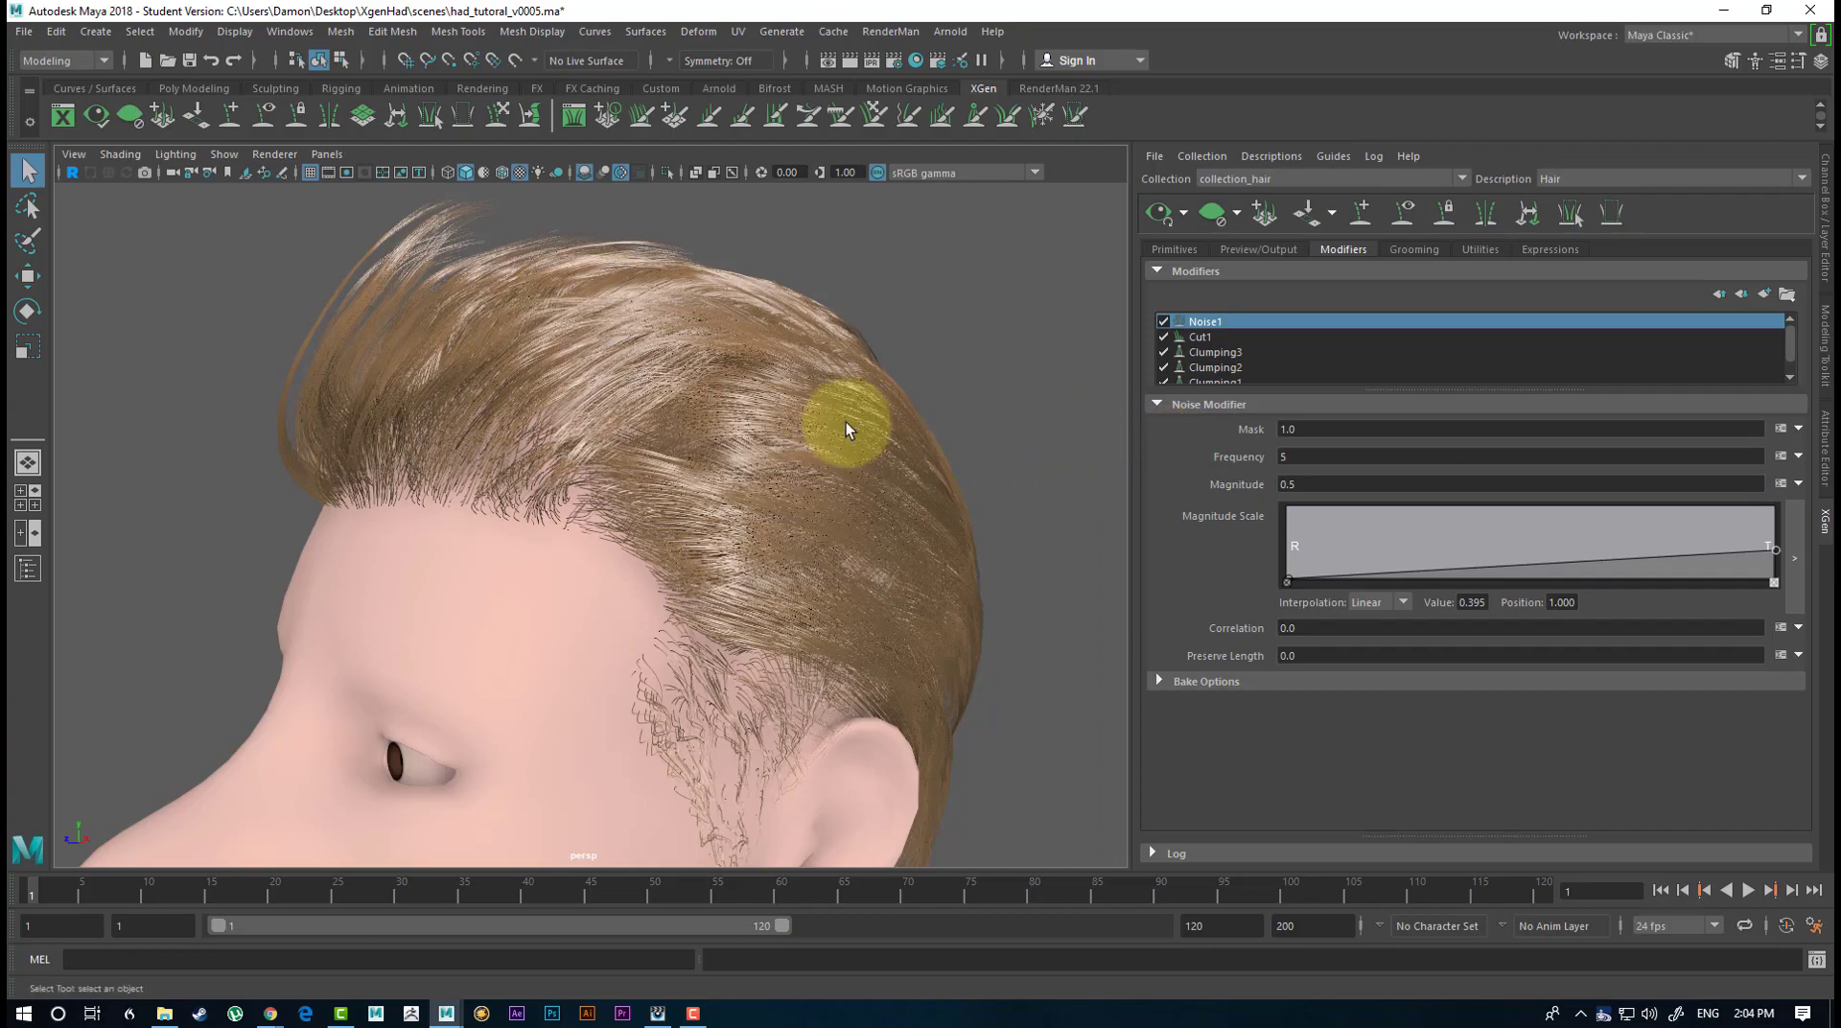
Inspect the hair around the front of the head and bring up the hair description's primitive settings.
left_click_drag(561, 290, 781, 432, "alt")
right_click_drag(781, 431, 502, 450, "alt")
left_click_drag(502, 450, 575, 411, "alt")
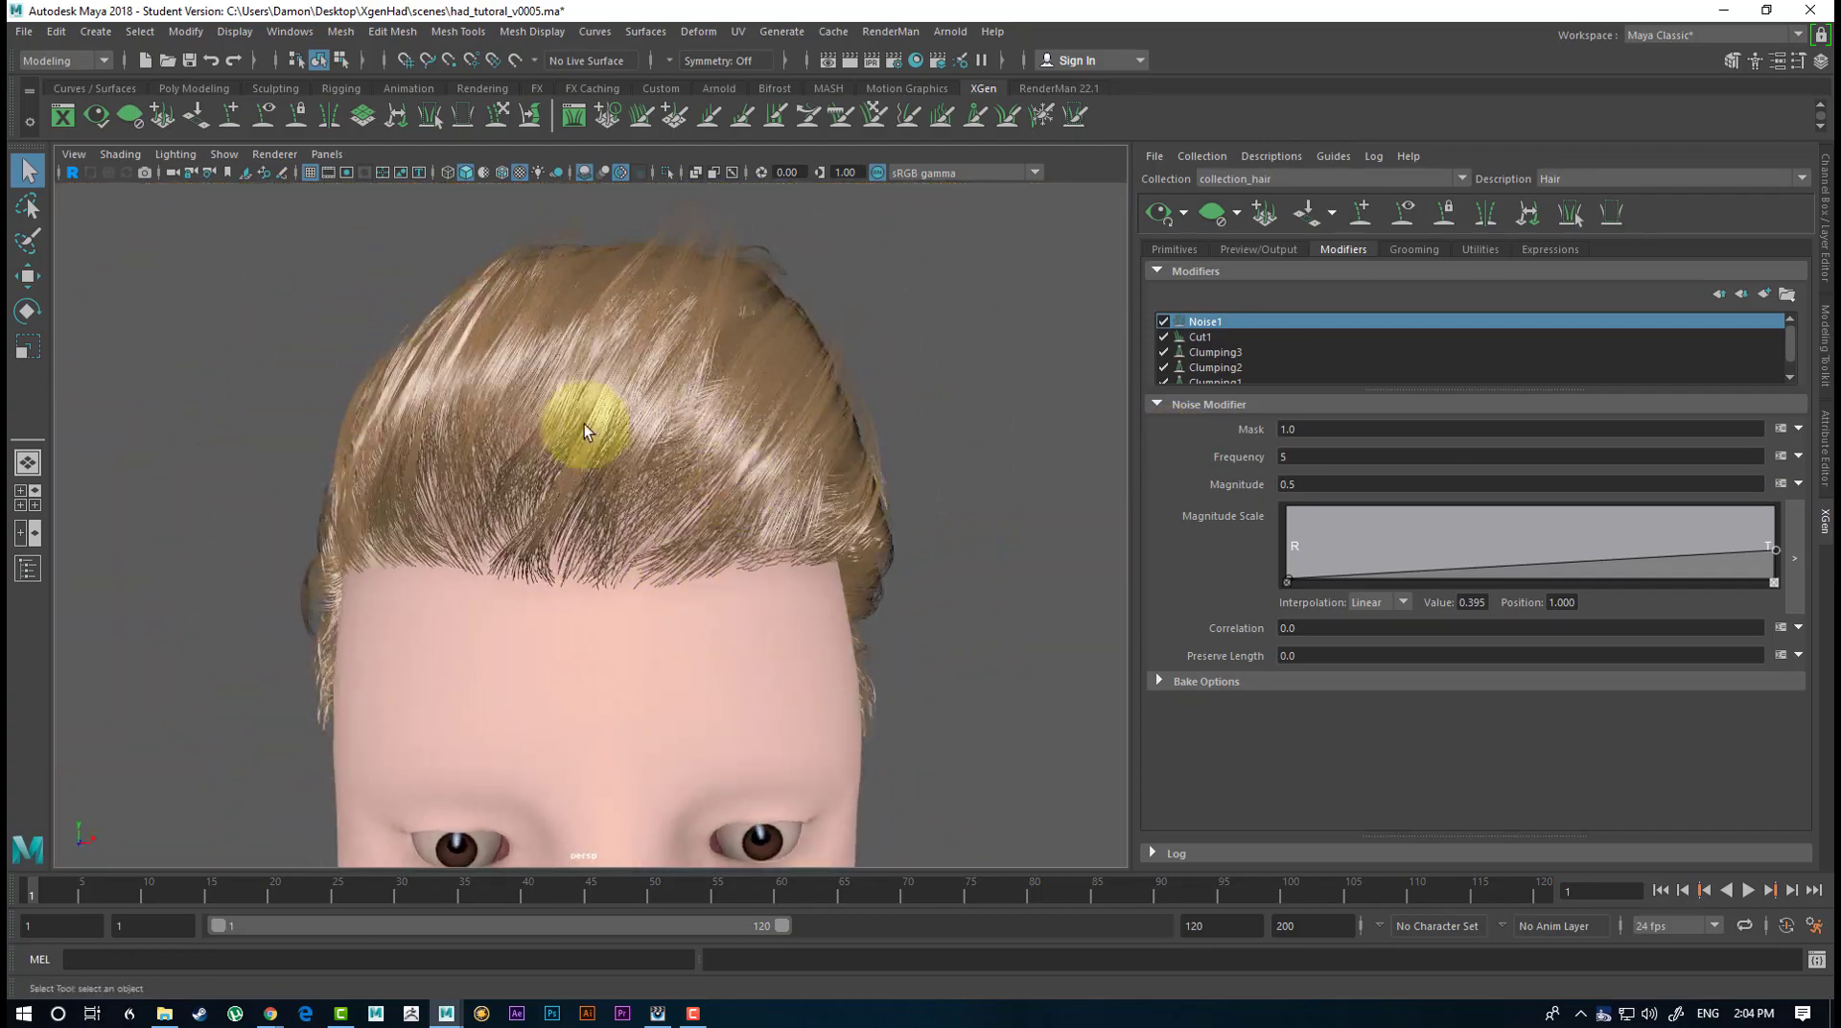
left_click_drag(526, 349, 1073, 394, "alt")
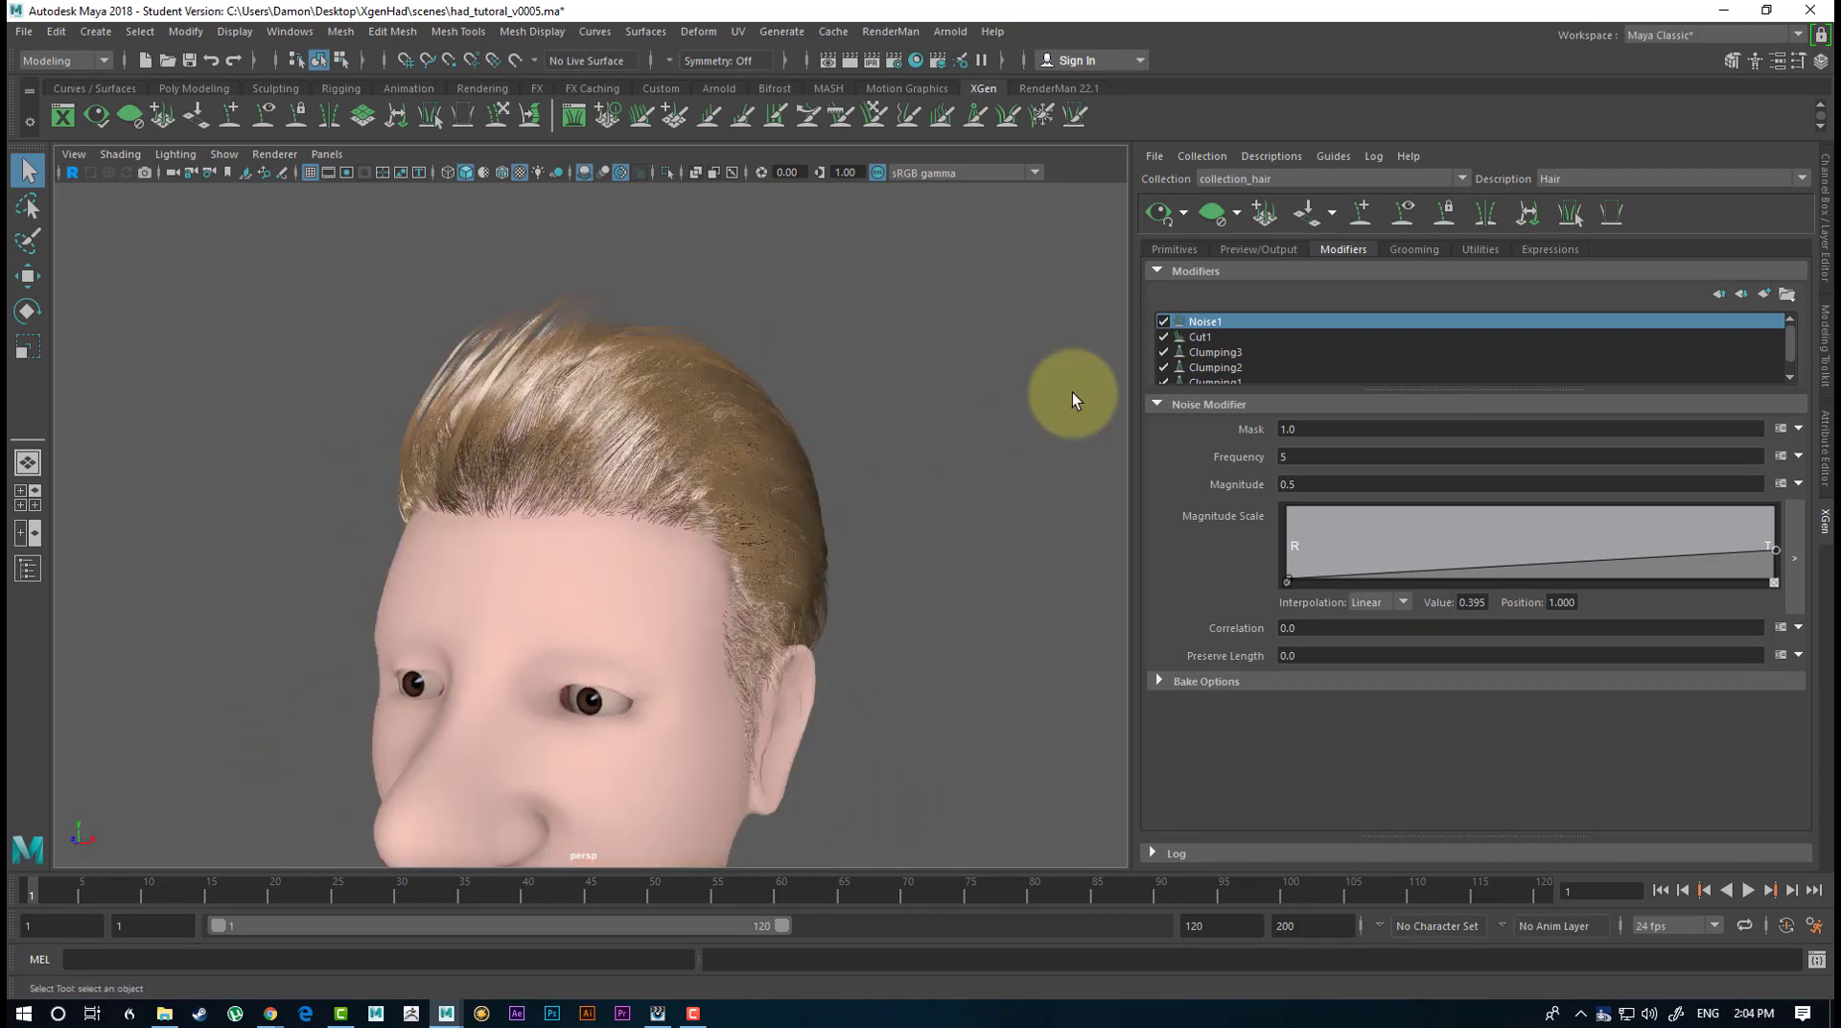
left_click(1182, 250)
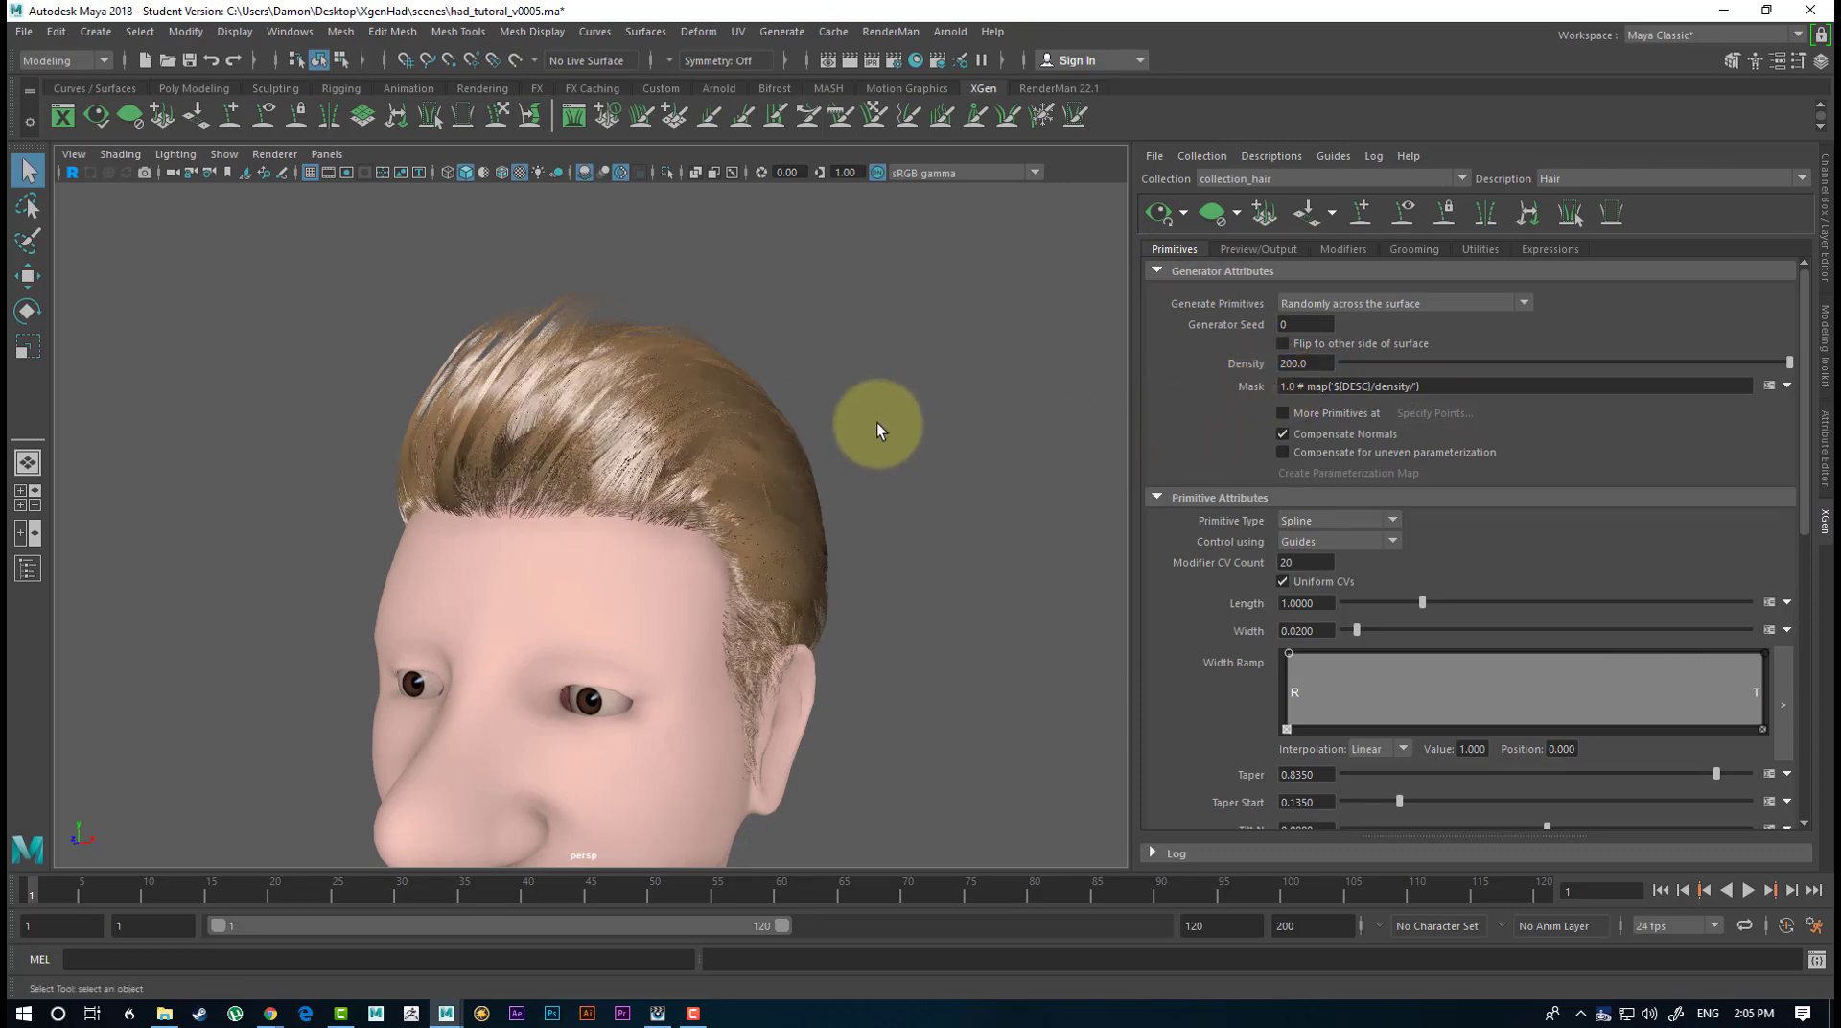
Add a Coil modifier to the hair description's modifier stack.
left_click_drag(889, 422, 1307, 317, "alt")
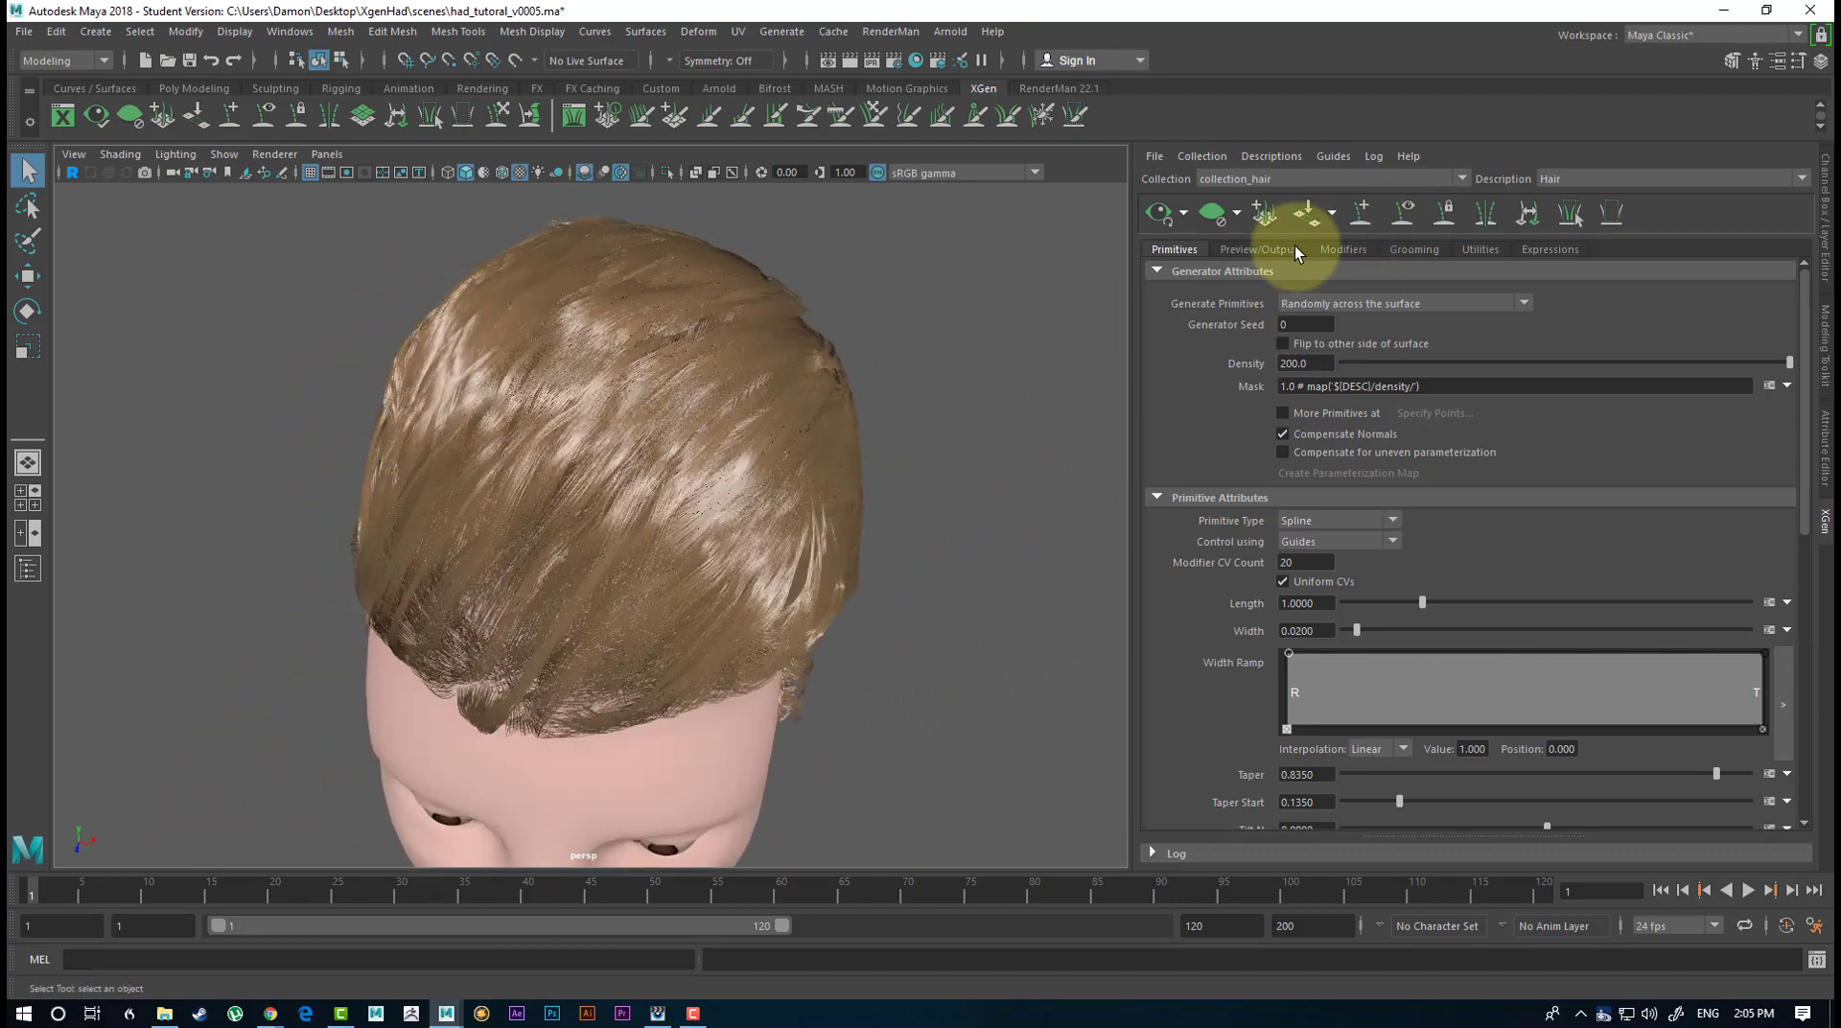
left_click_drag(1015, 407, 1108, 366, "alt")
left_click_drag(889, 436, 843, 402, "alt")
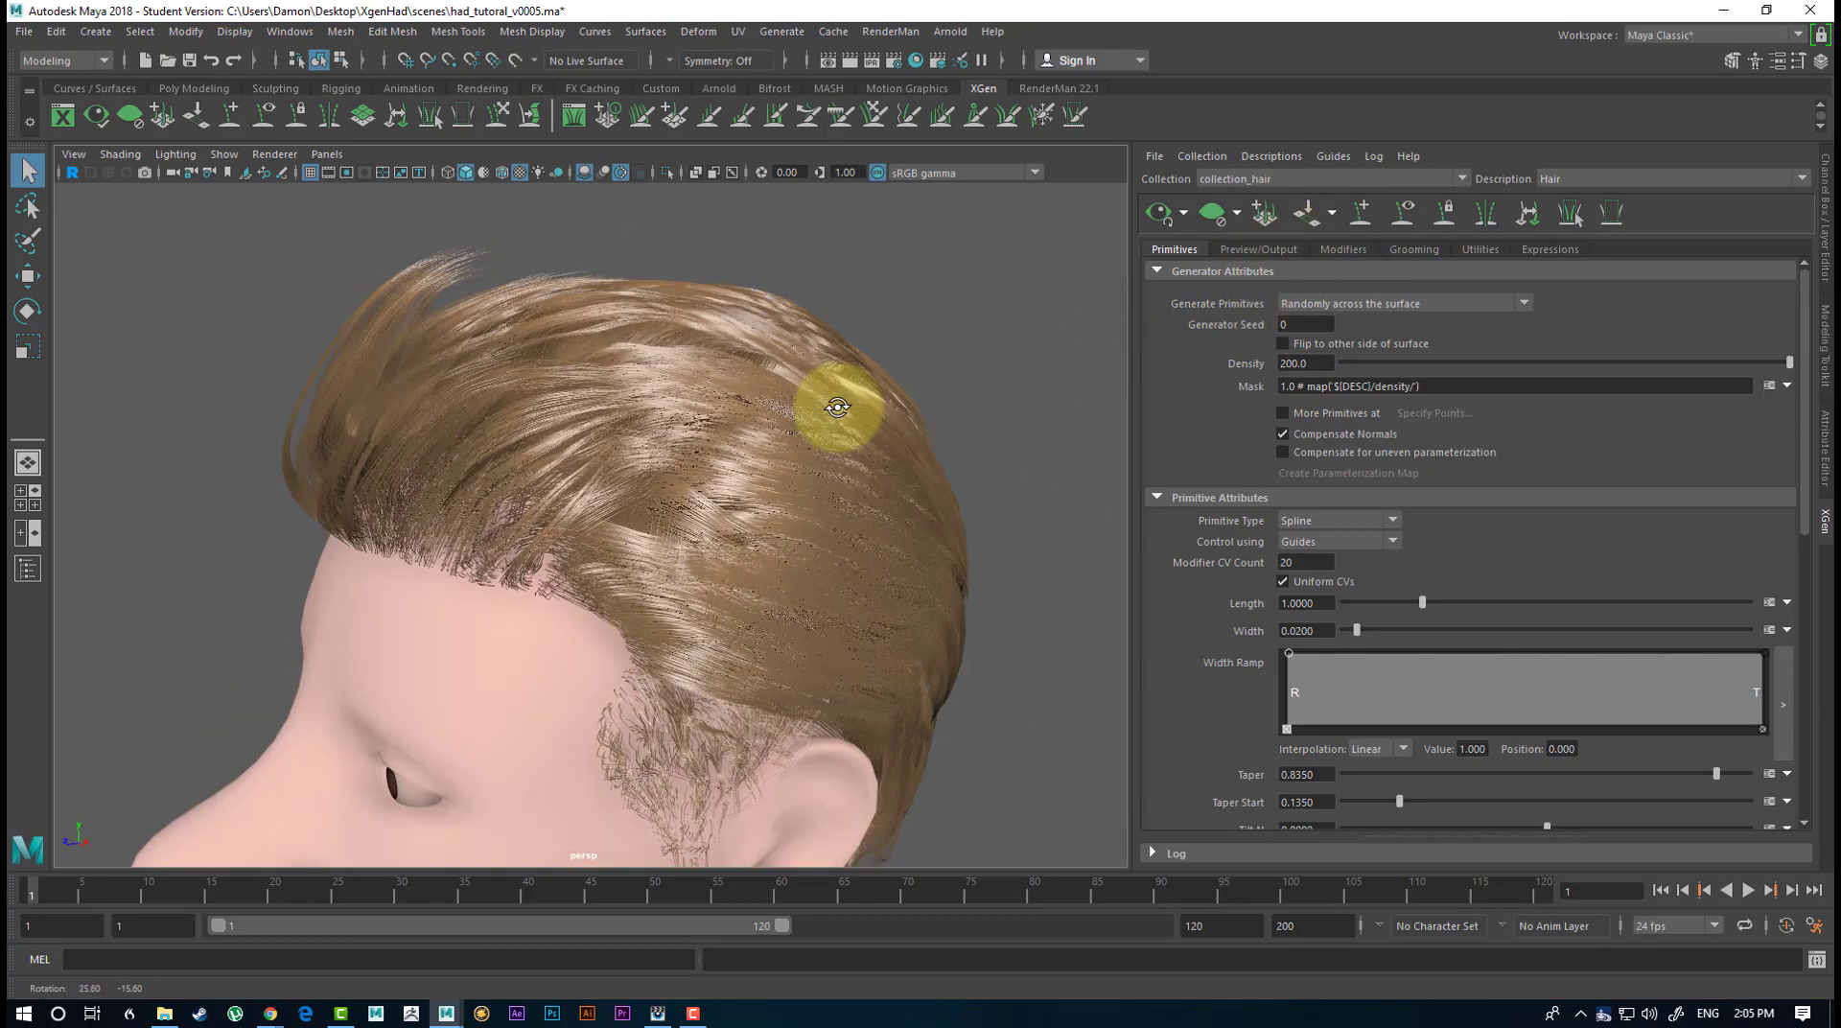
left_click(1348, 251)
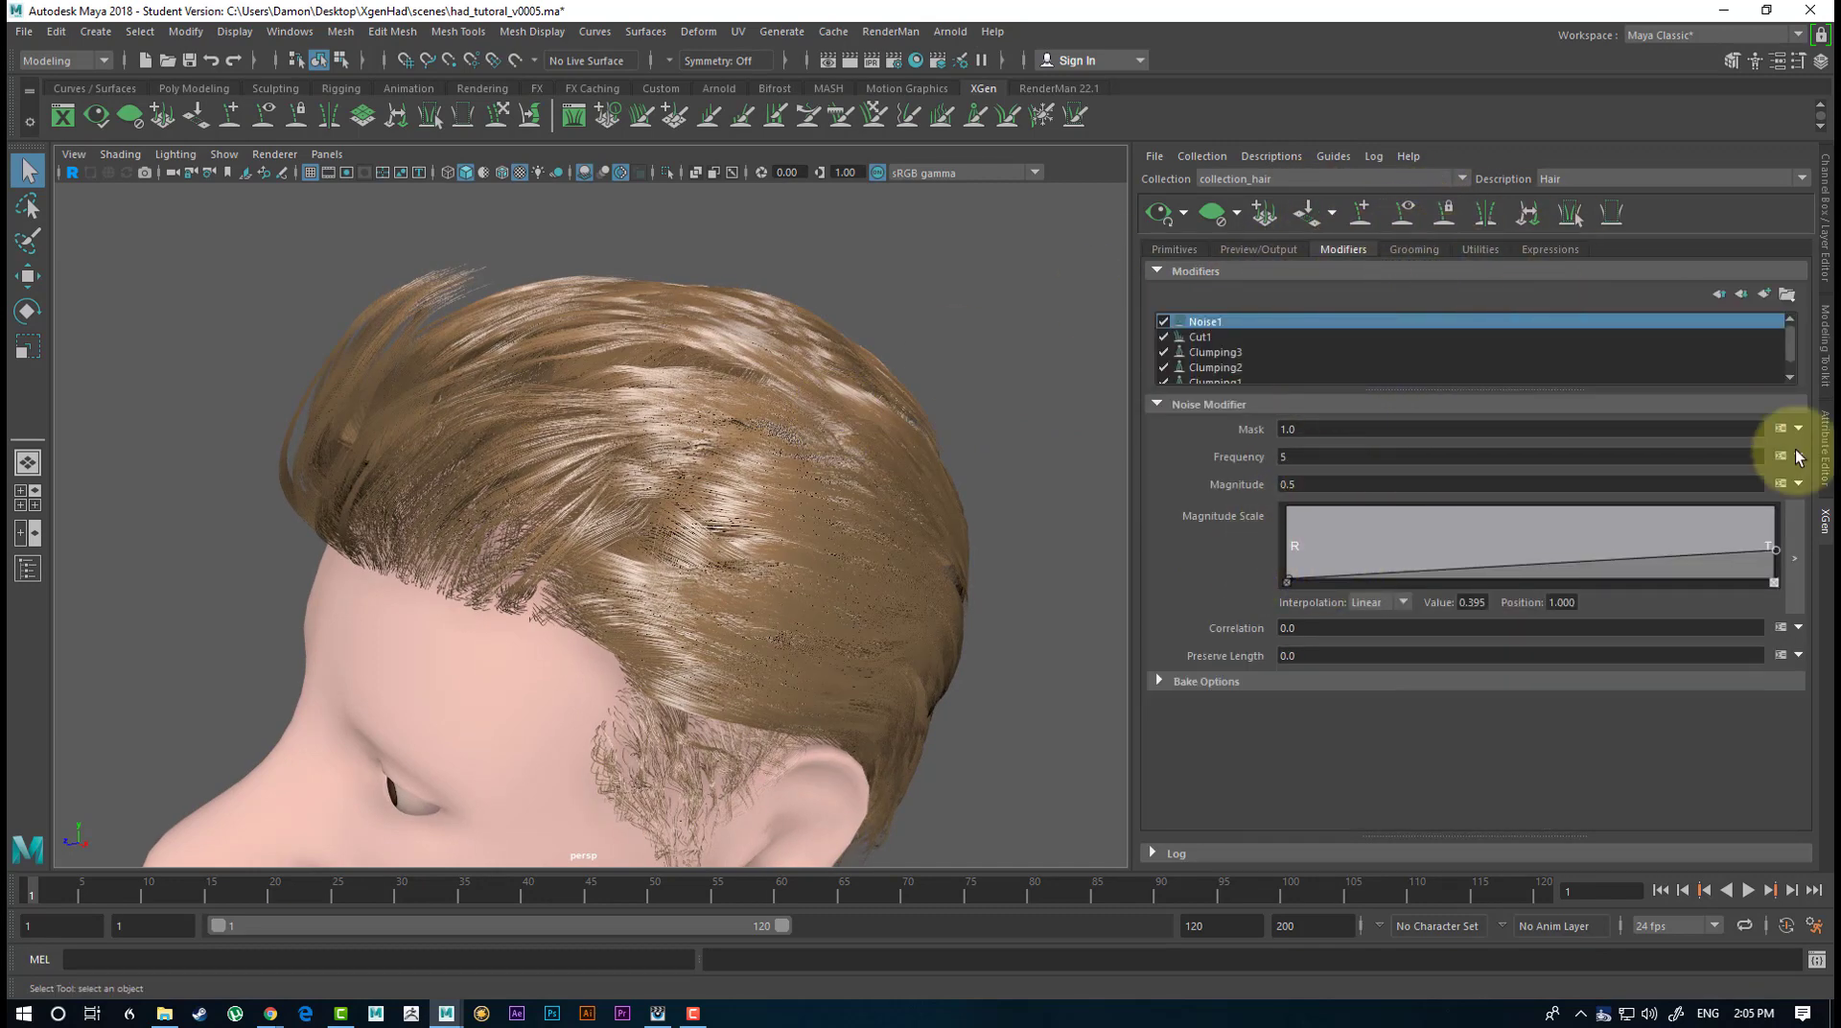
left_click(1764, 295)
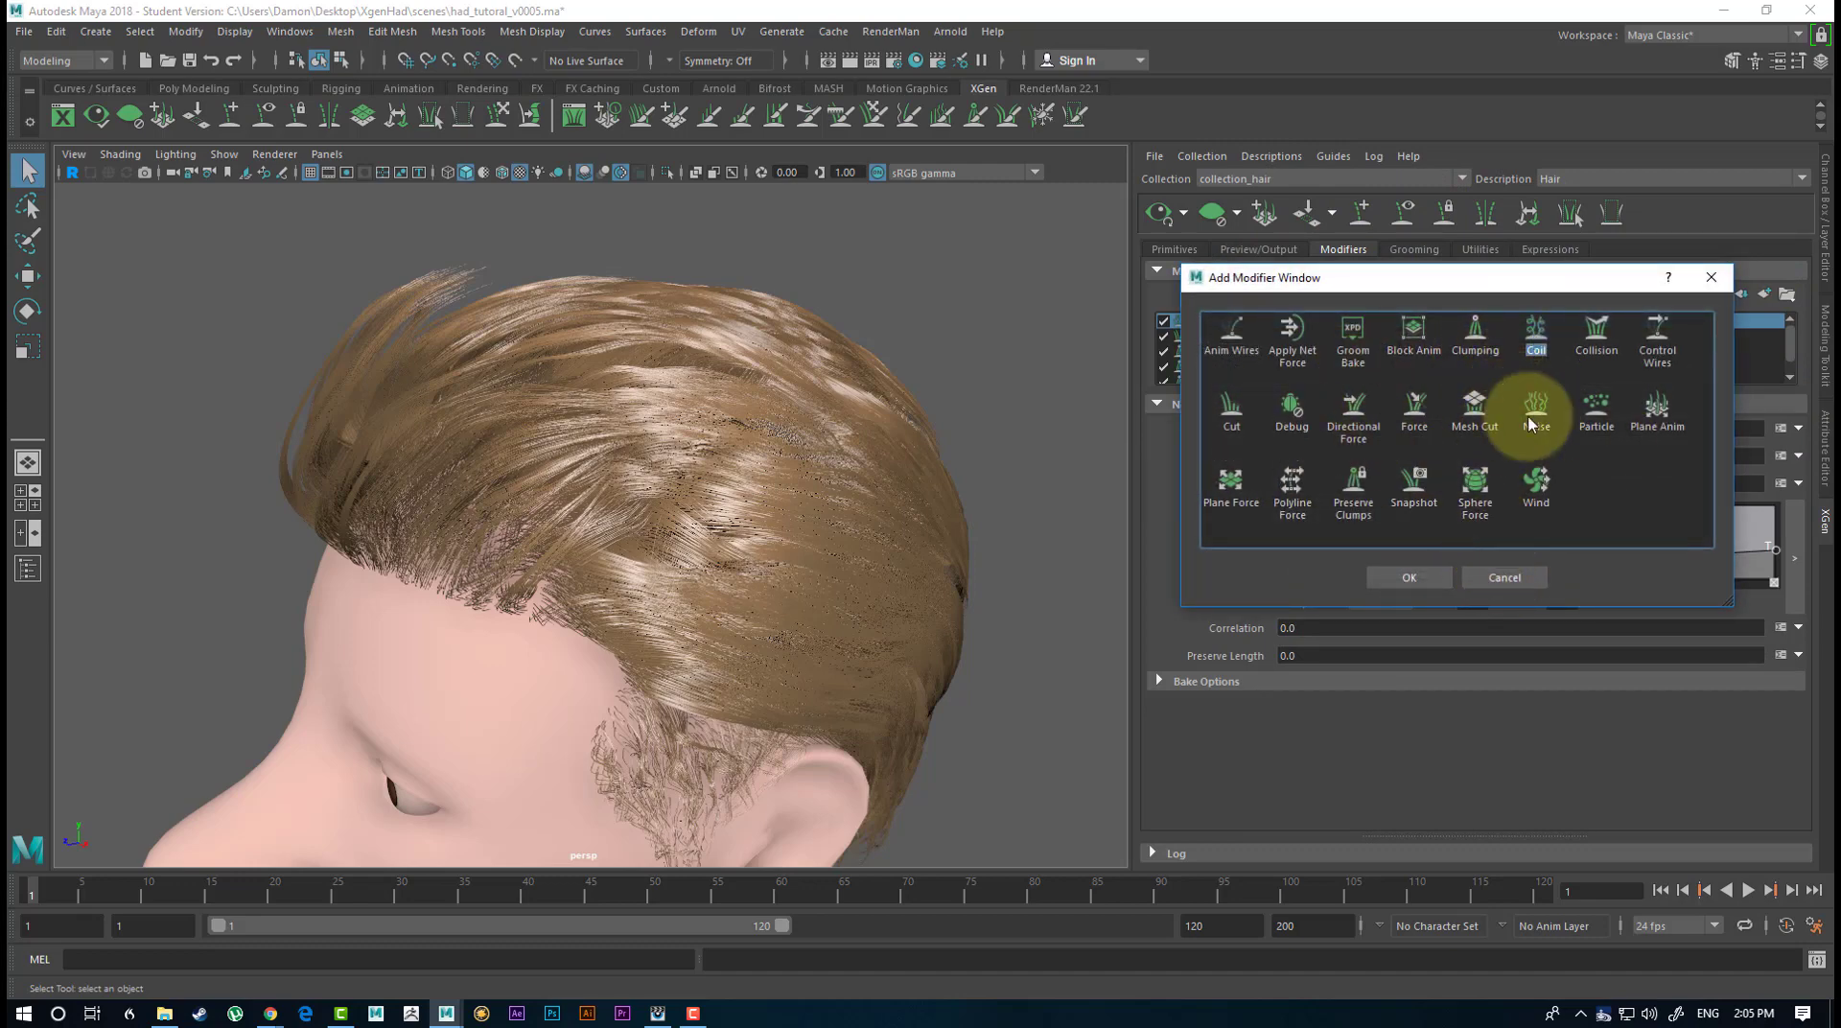
left_click(1414, 577)
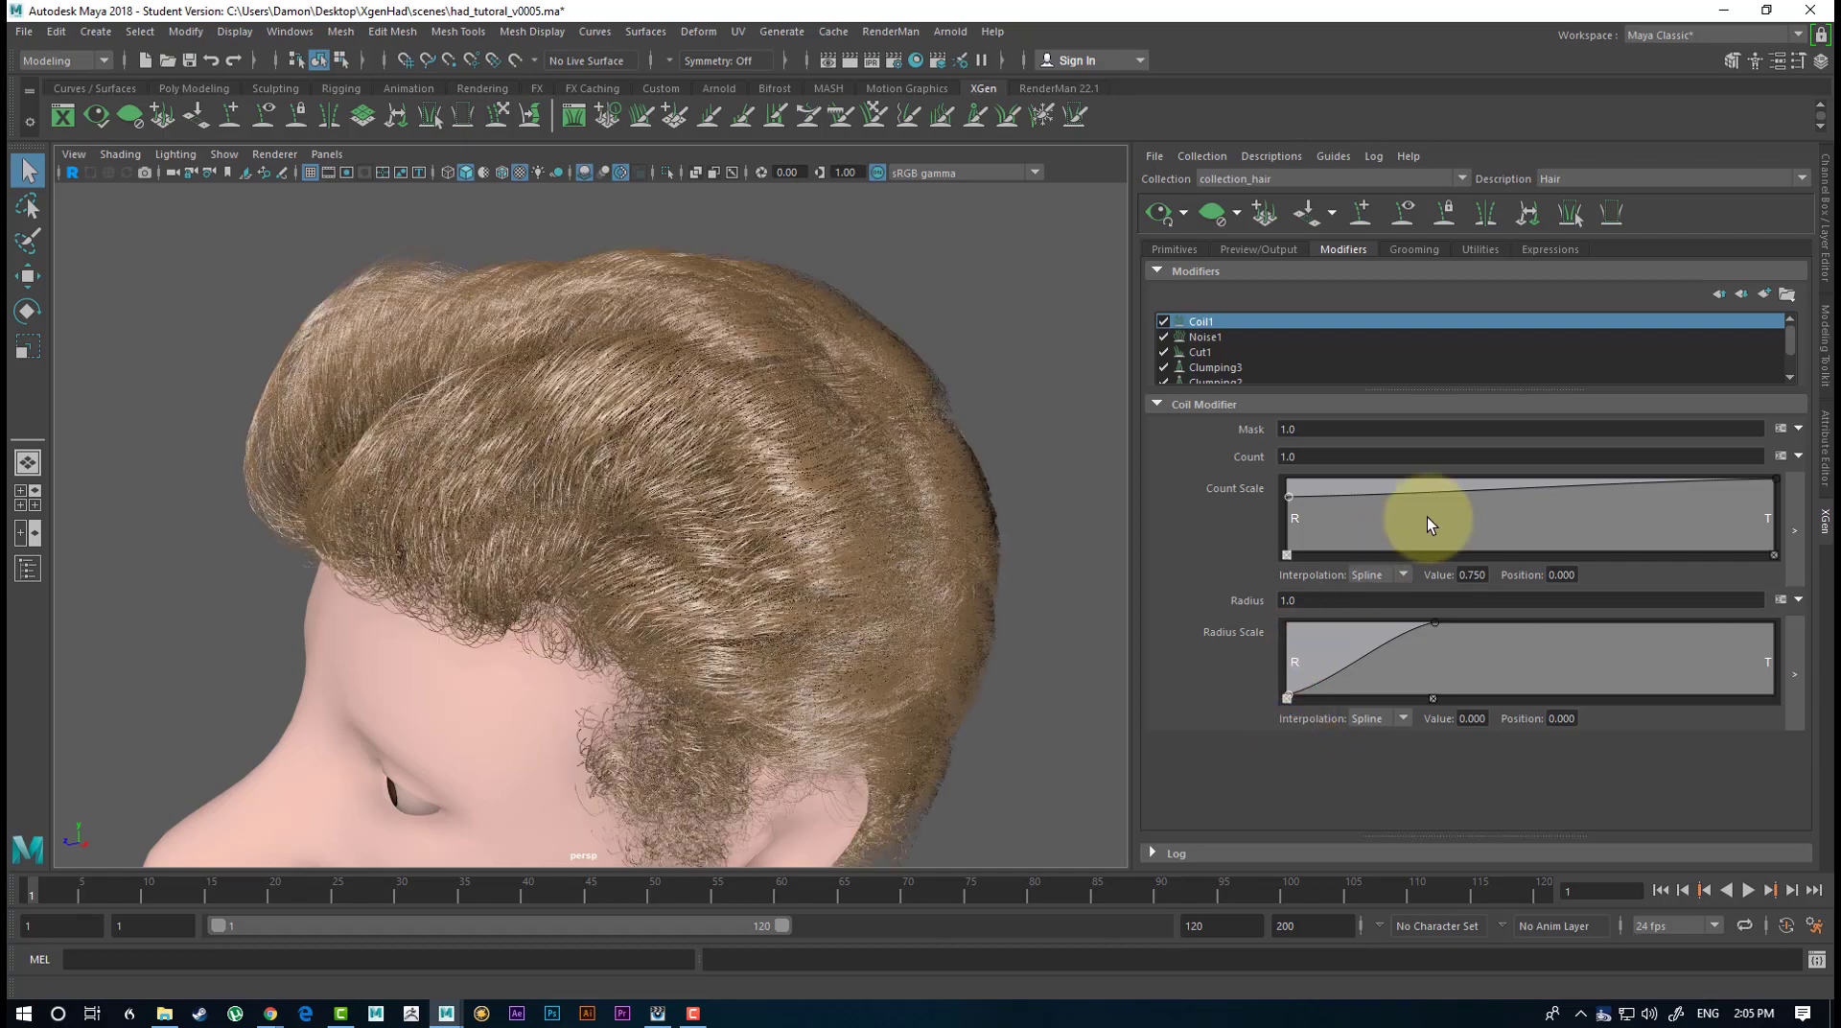
Set the Count of Coil1 to 0.5.
left_click_drag(788, 452, 991, 341, "alt")
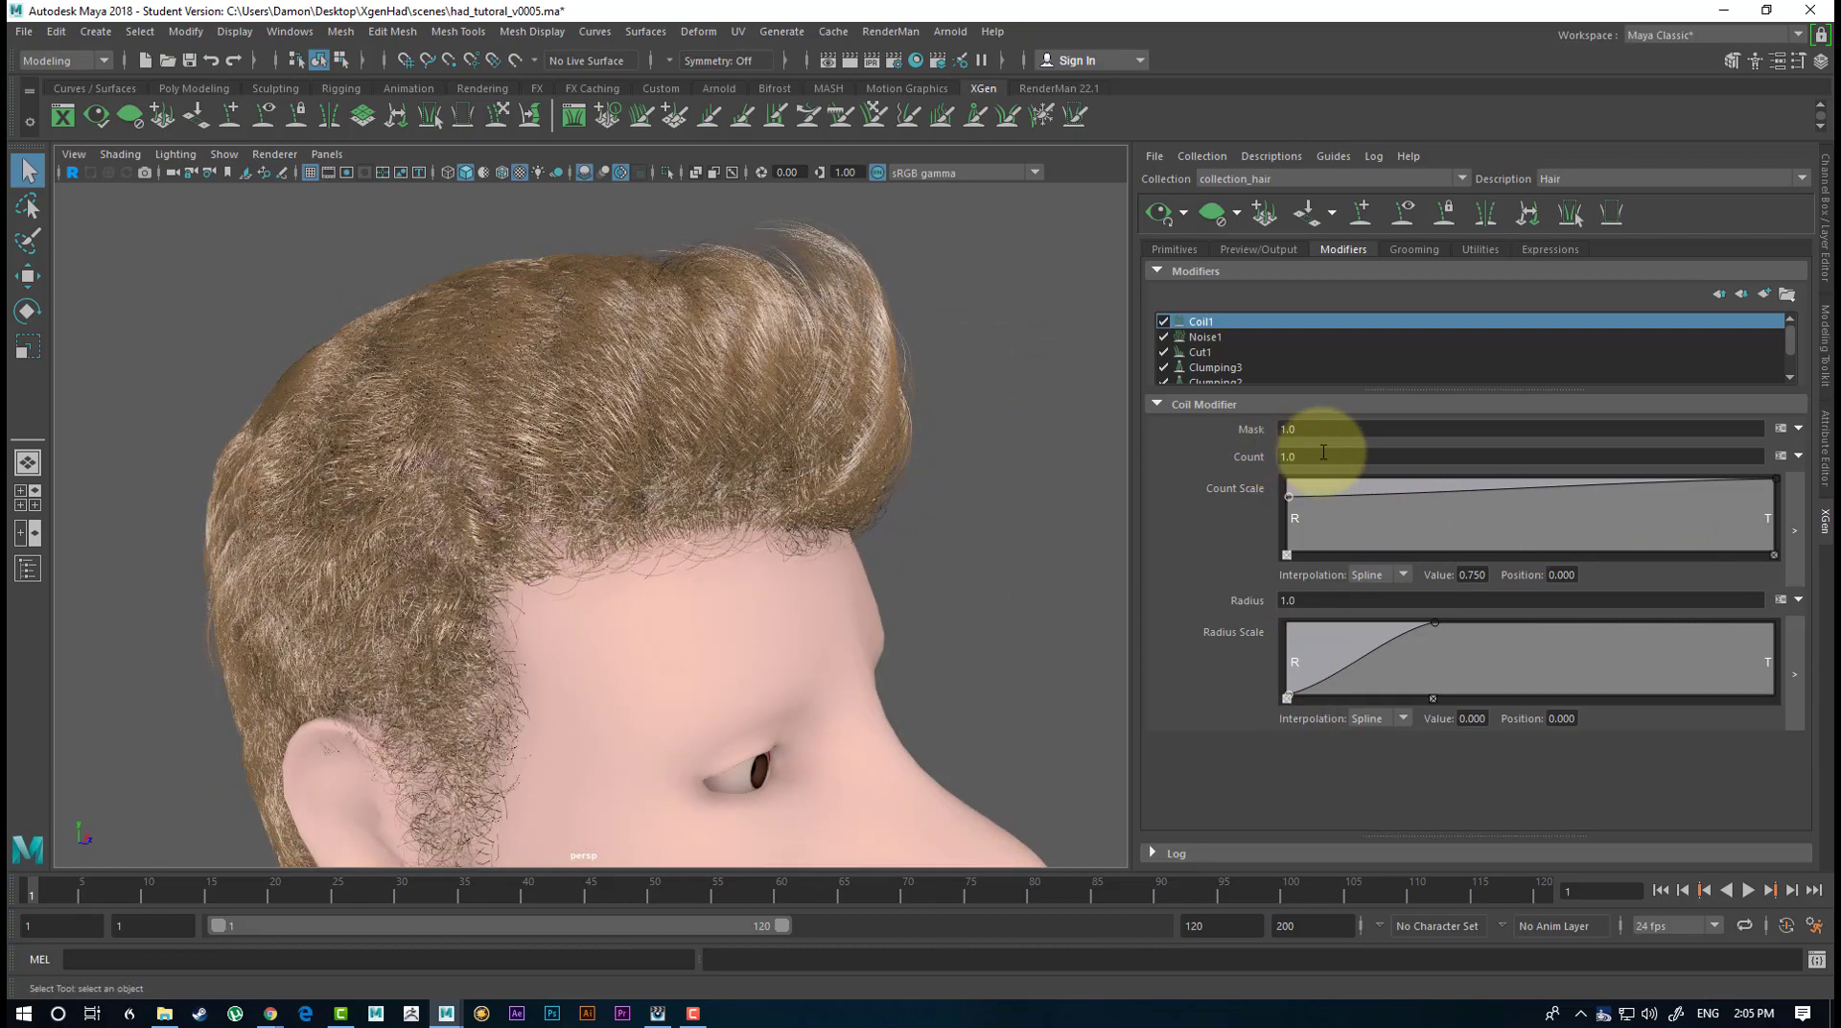
left_click_drag(1314, 454, 1242, 479)
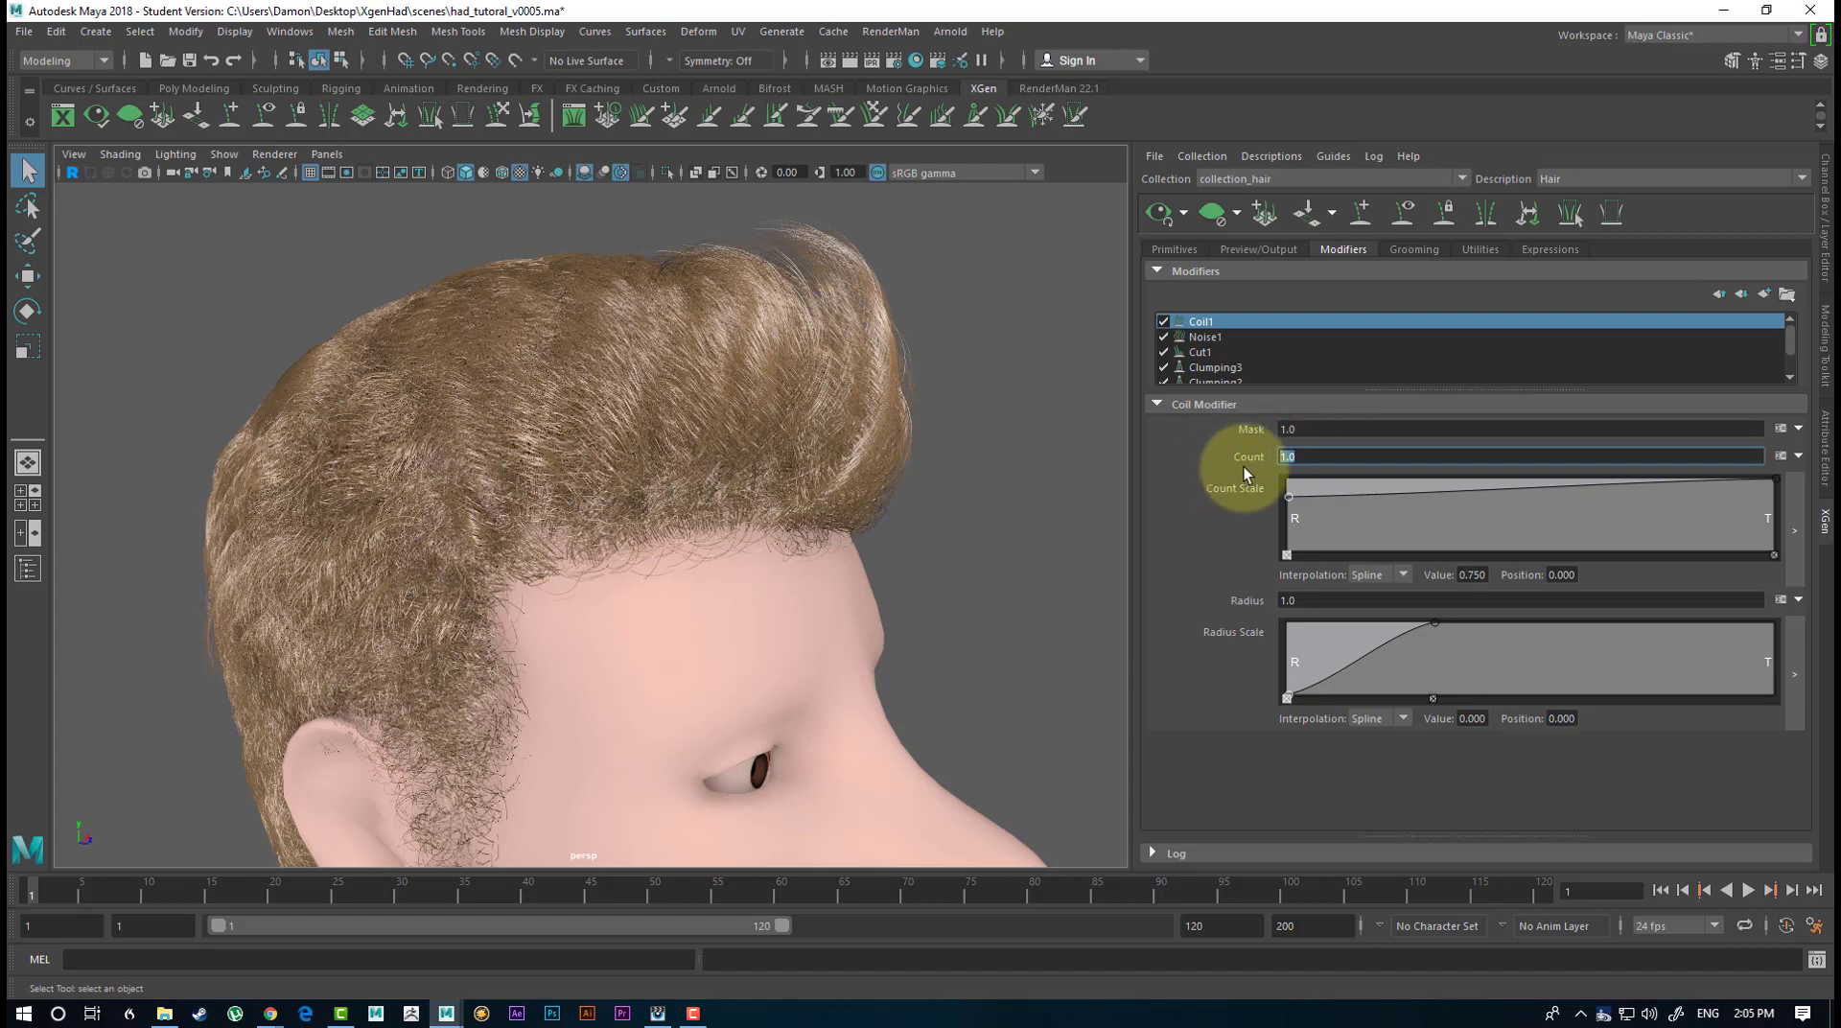
type("0.5")
key("Return")
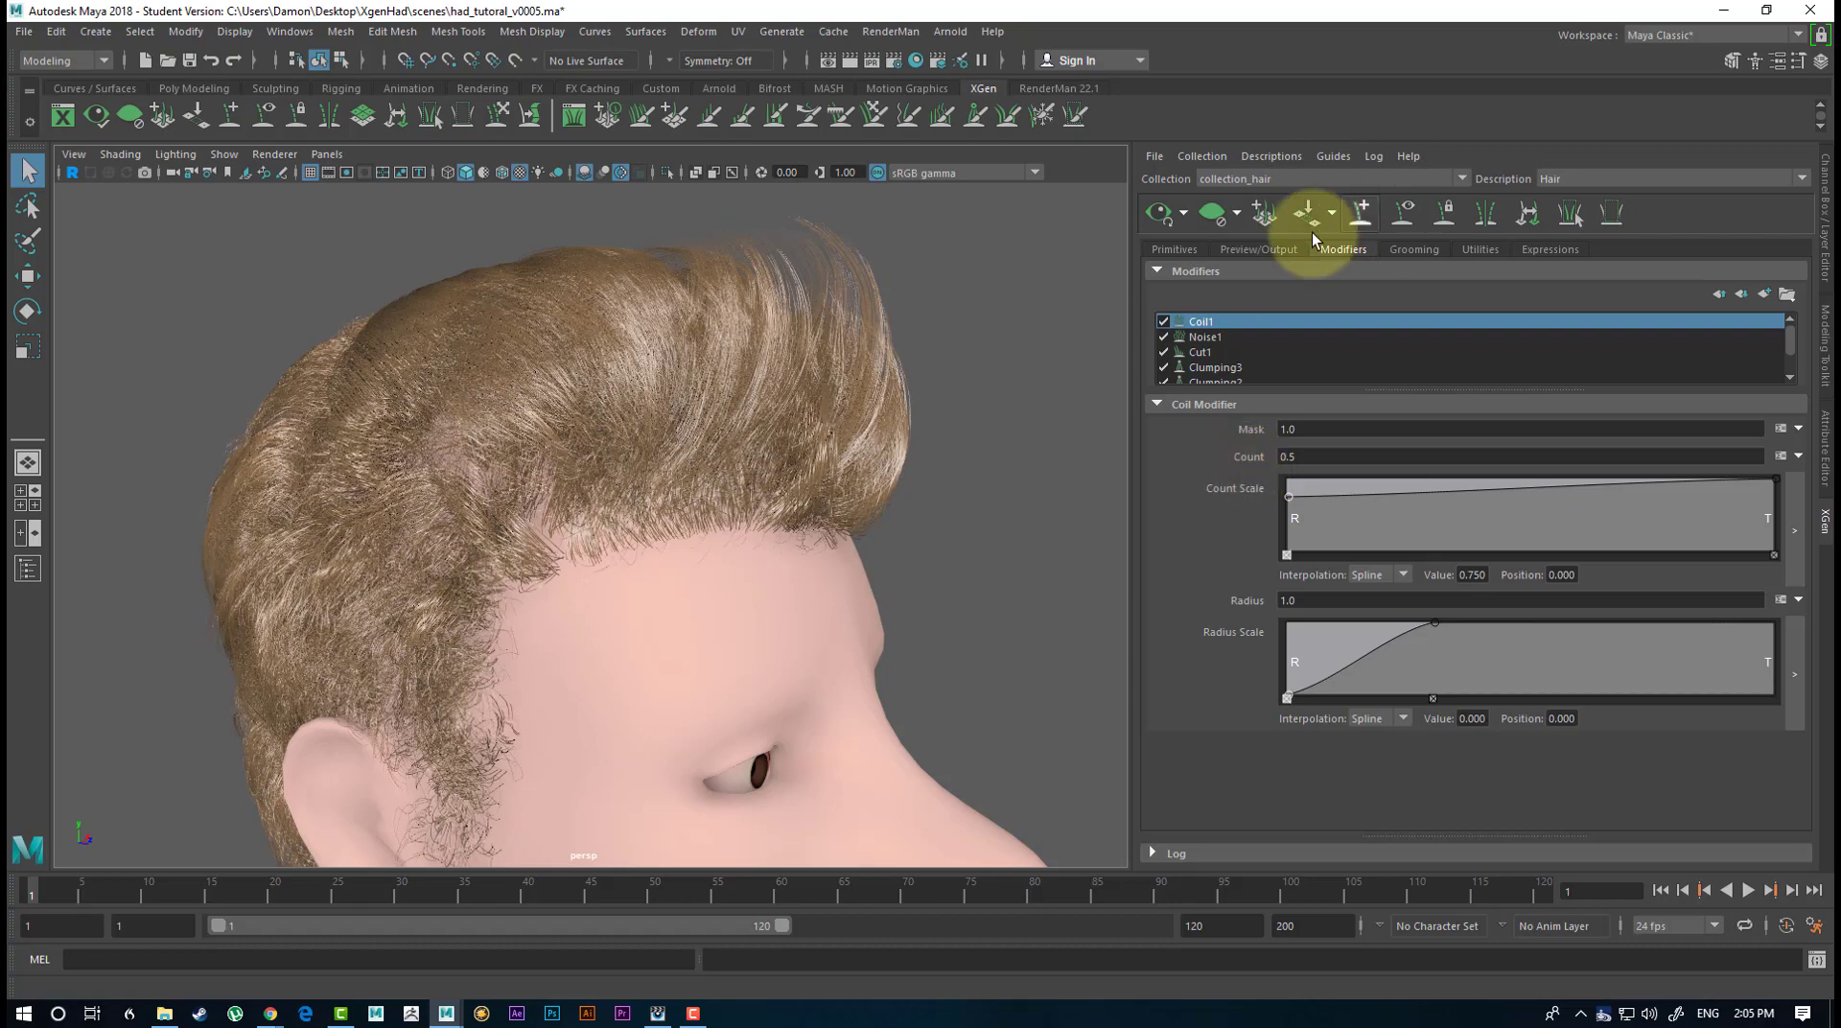
Raise the root point of Coil1's Radius Scale ramp to about 0.645 and set the modifier's Mask to 0.5.
left_click_drag(984, 337, 726, 345, "alt")
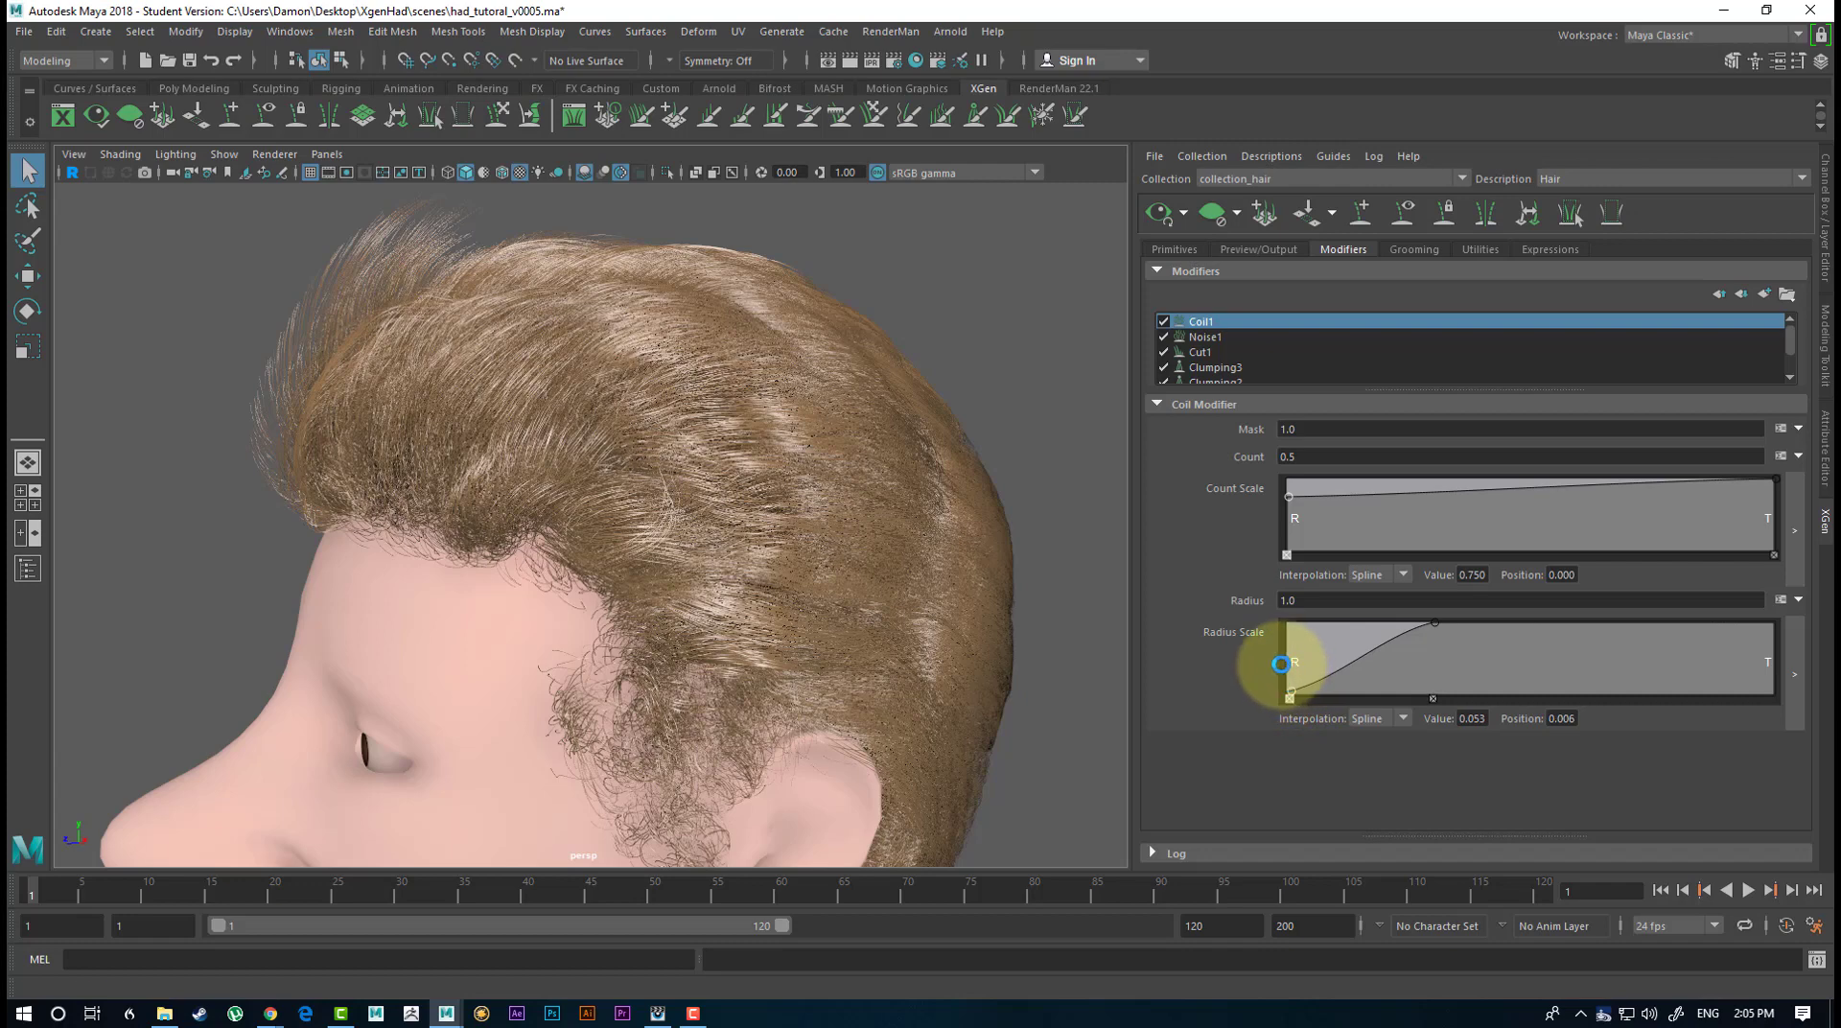
left_click_drag(1270, 649, 1270, 647)
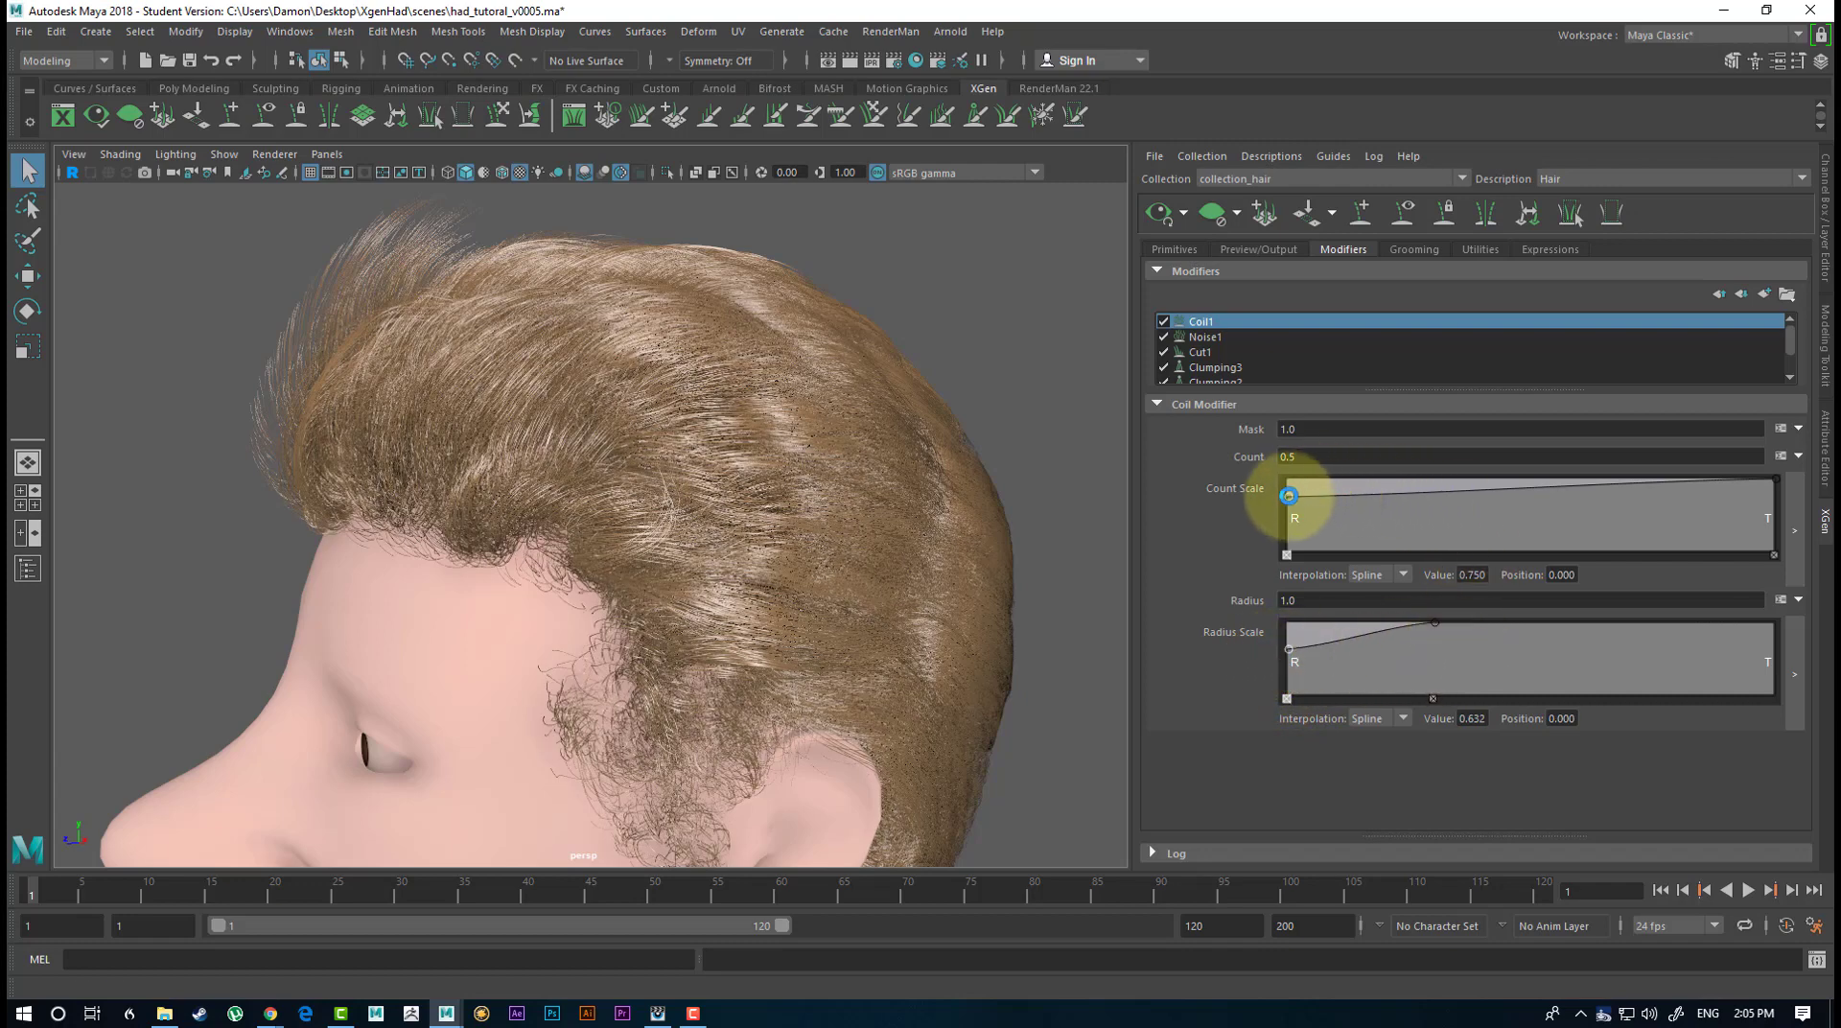
left_click(1278, 428)
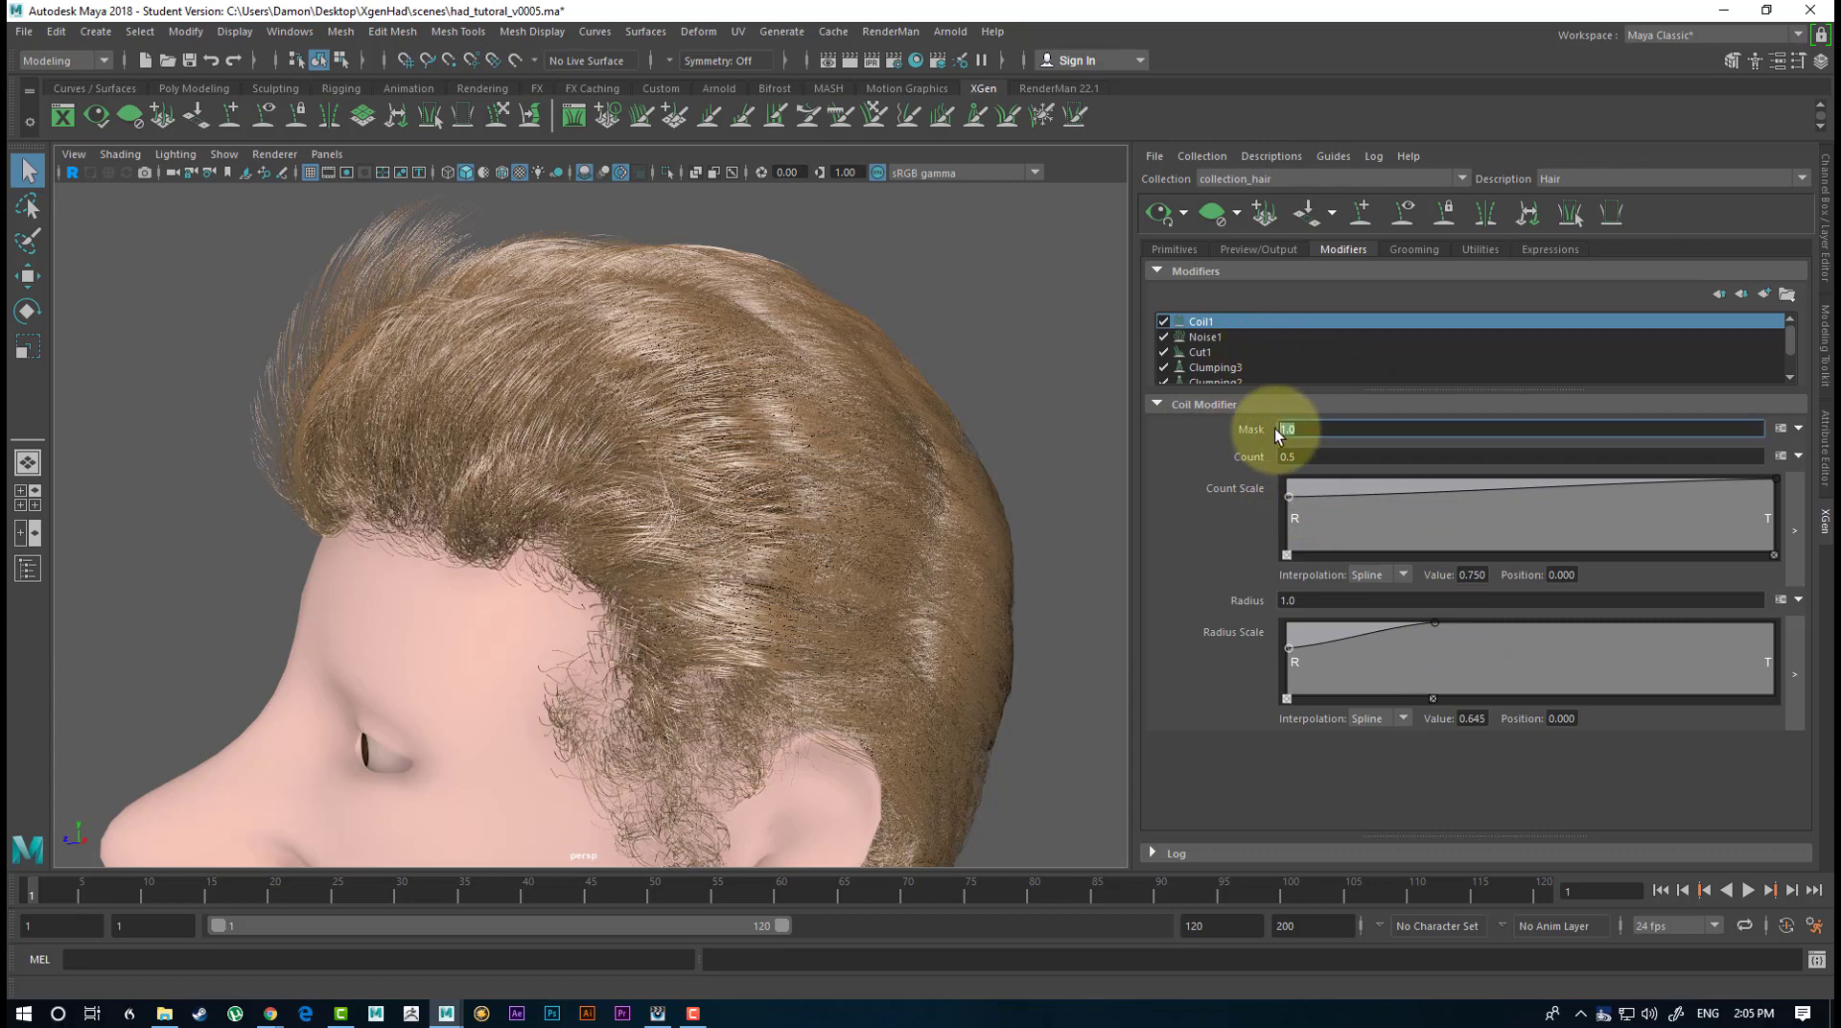
type("0.5")
key("Return")
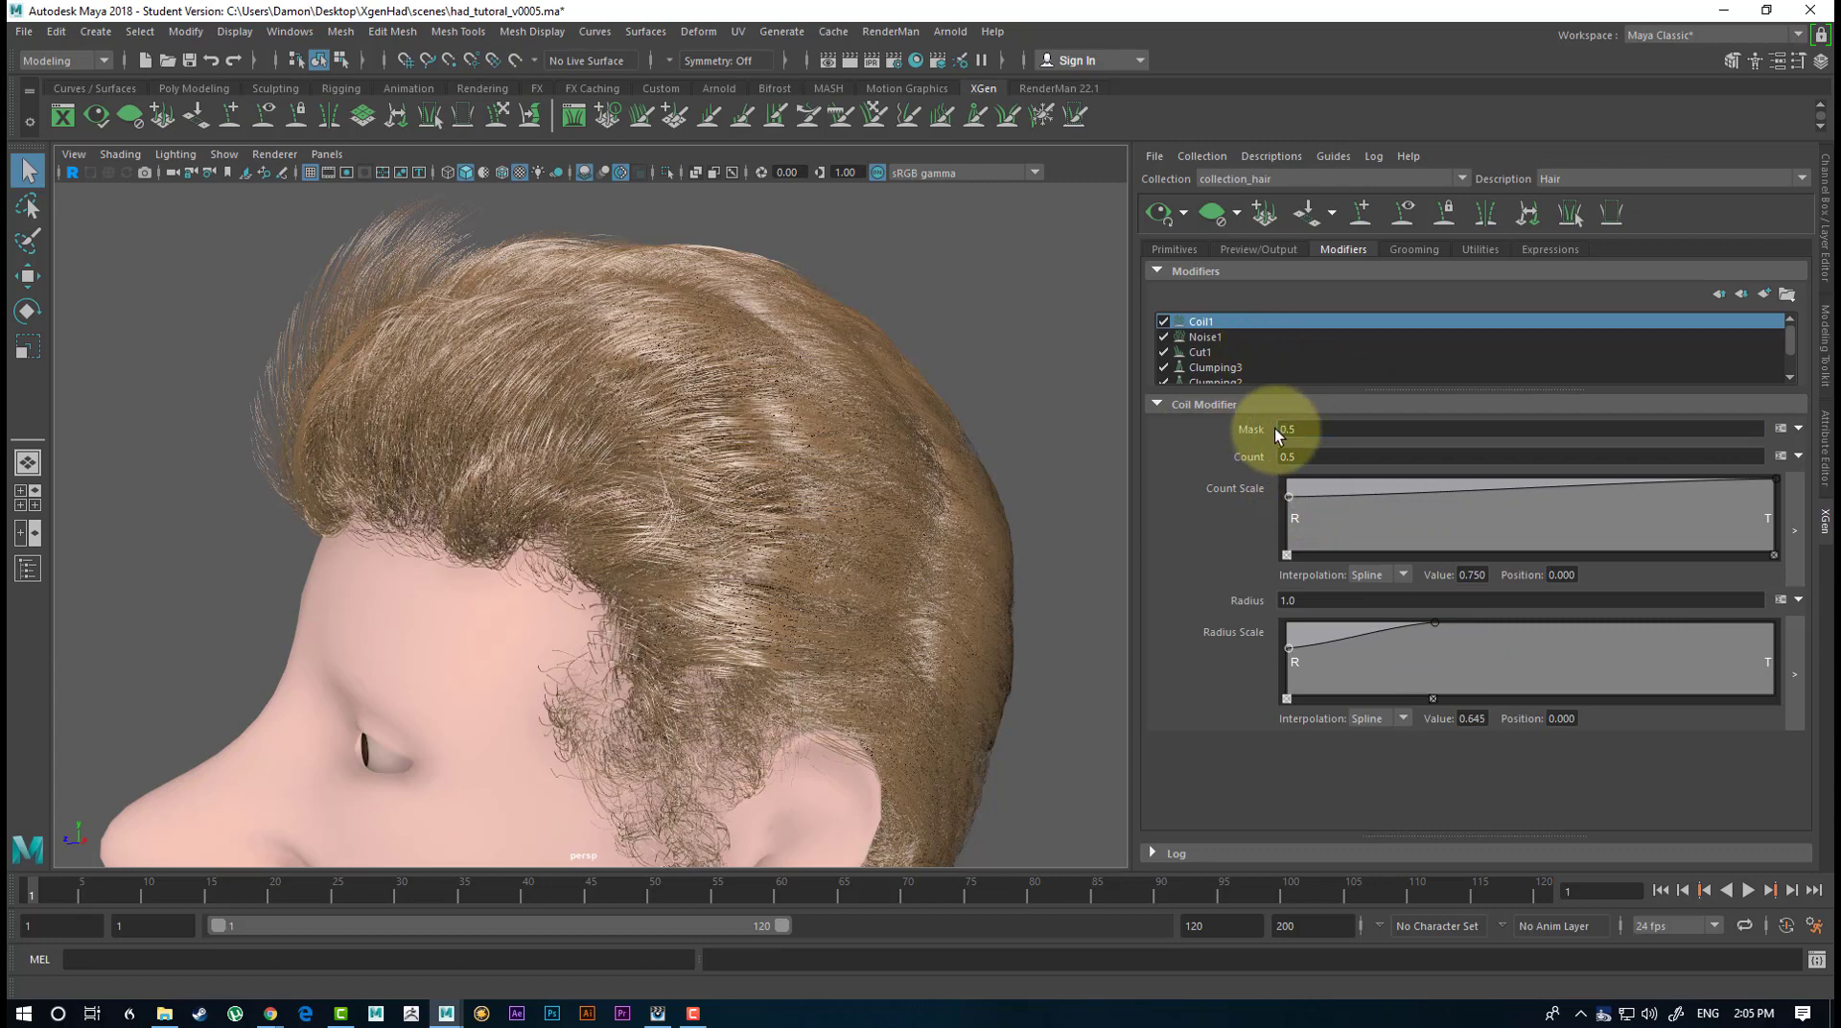
Examine the coiled hair from both sides, above, behind and around the front hairline.
left_click_drag(814, 288, 1130, 275, "alt")
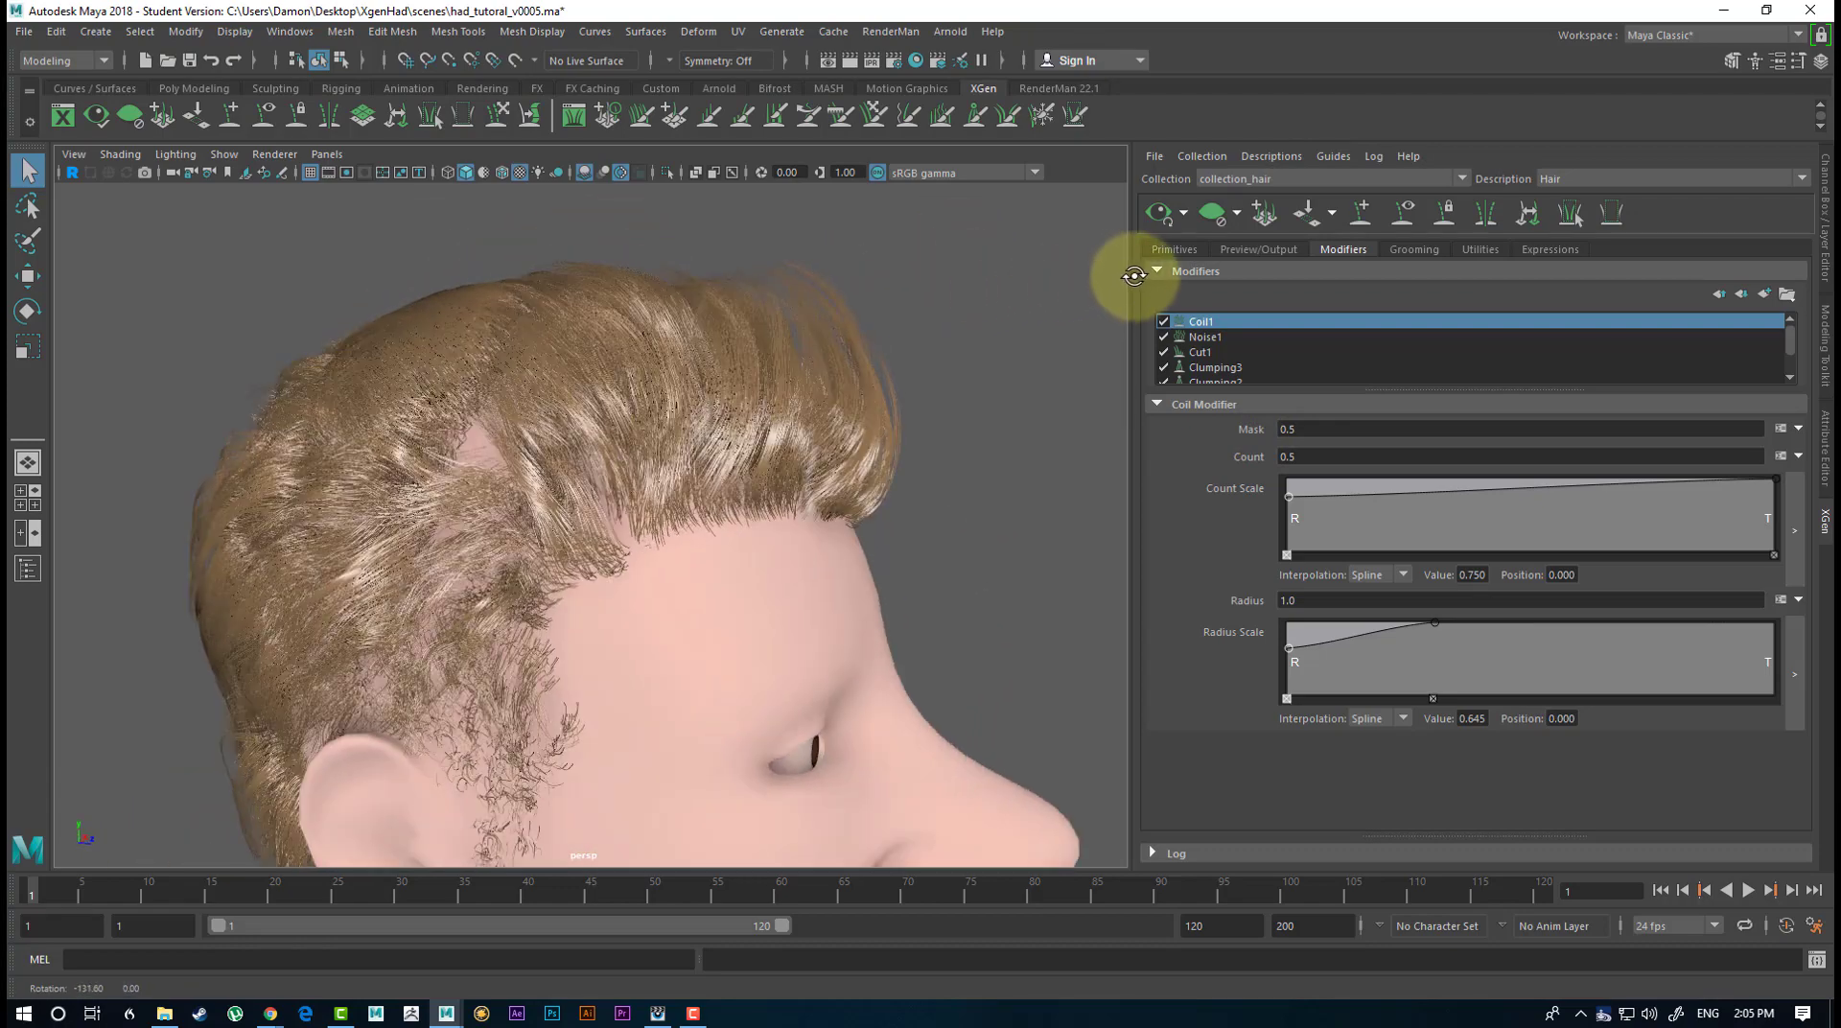
right_click_drag(1130, 275, 664, 262, "alt")
left_click_drag(664, 261, 440, 317, "alt")
right_click_drag(440, 316, 821, 378, "alt")
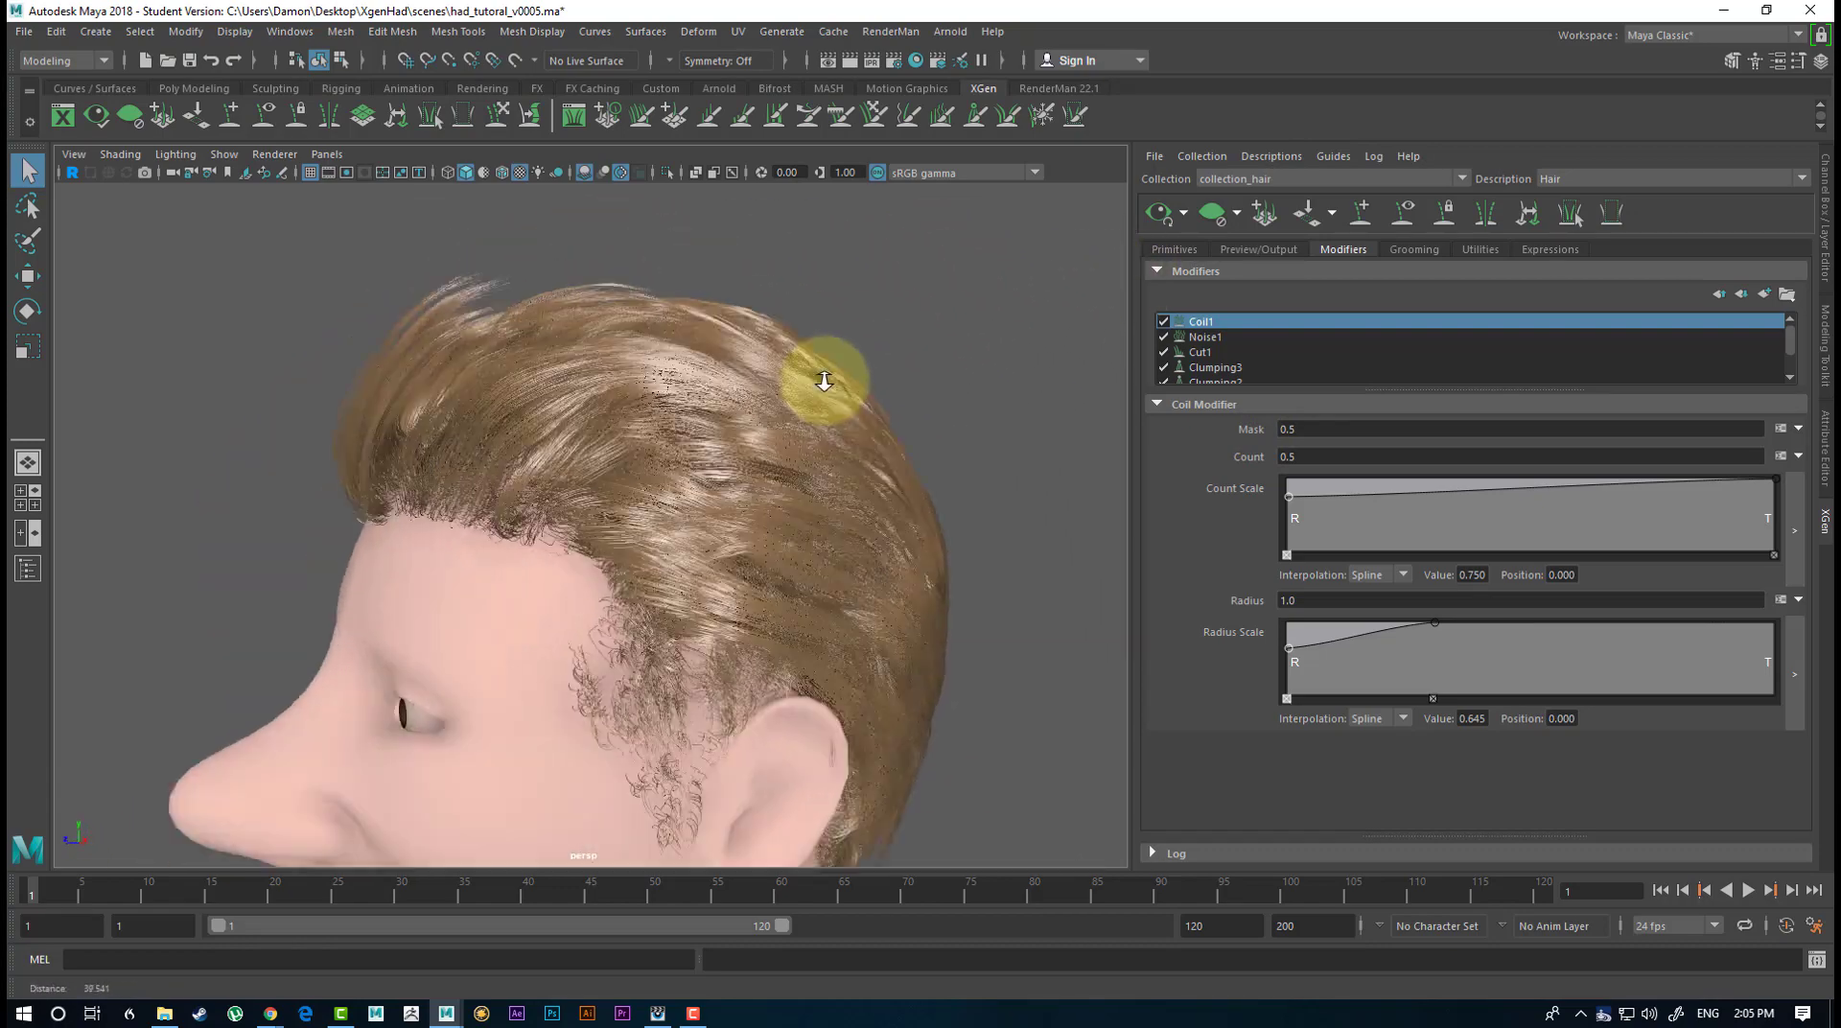
left_click_drag(821, 378, 739, 580, "alt")
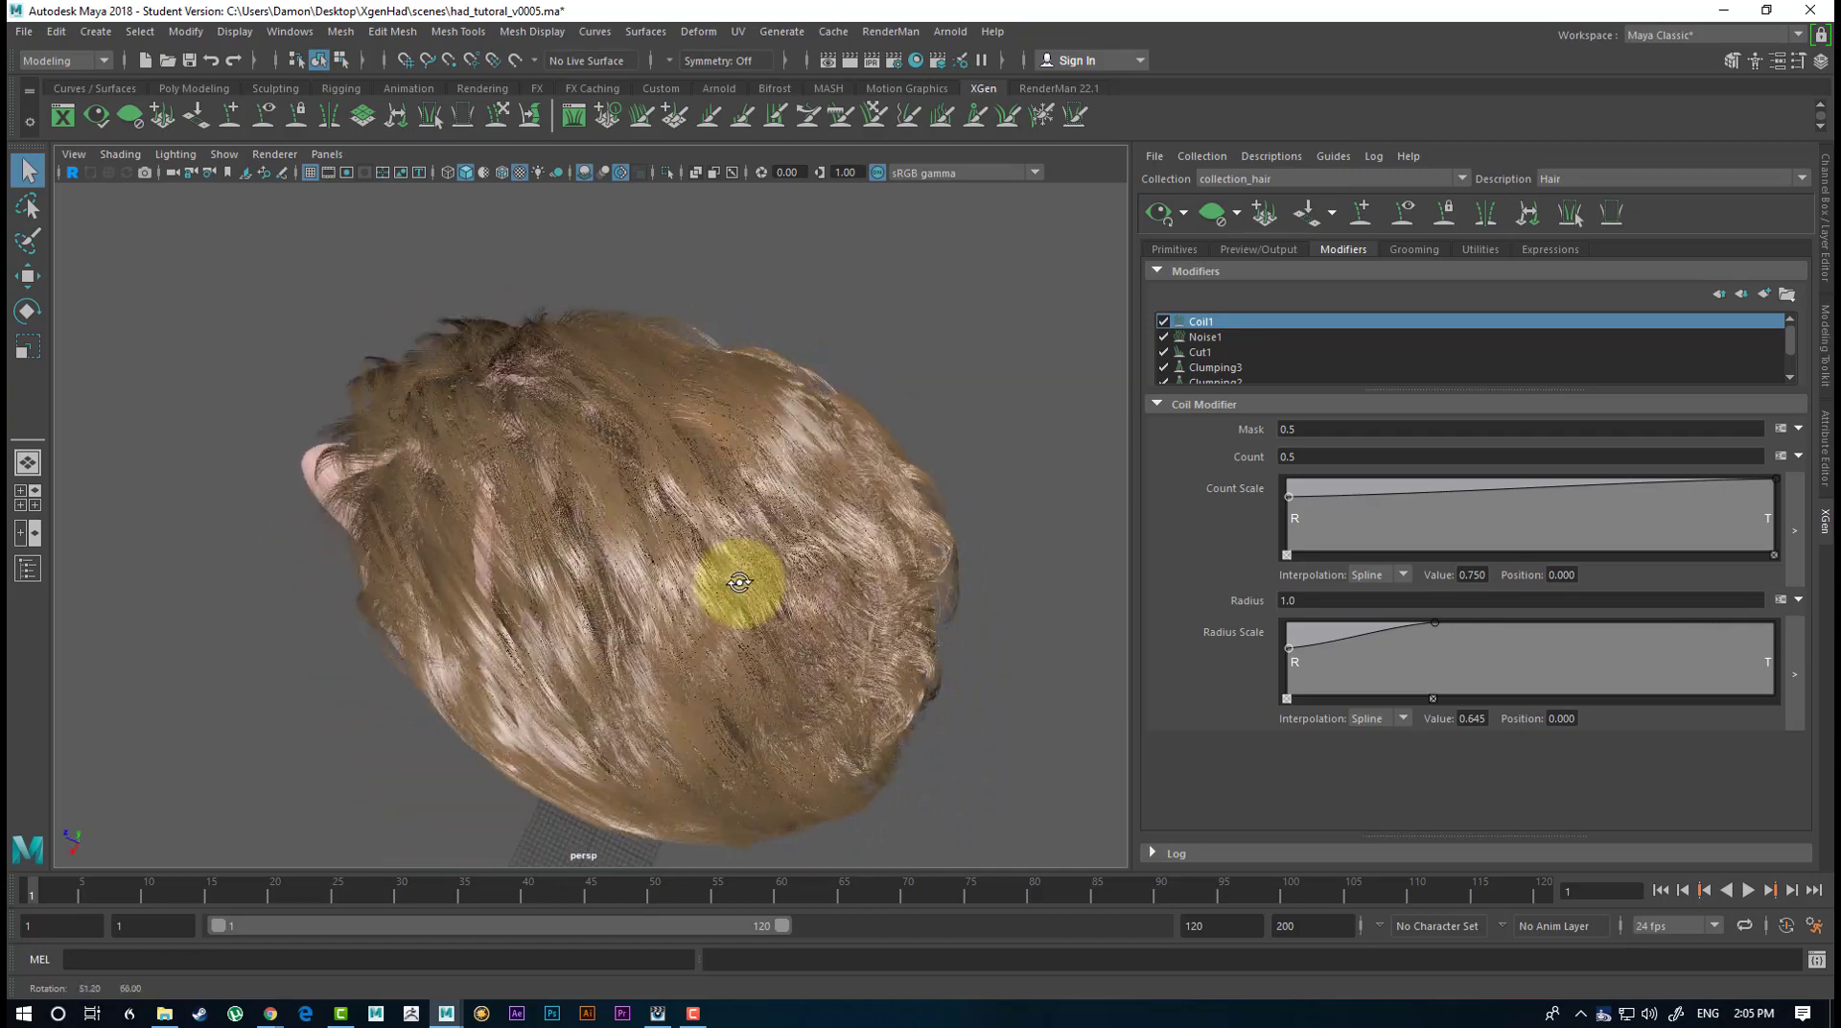
right_click_drag(740, 580, 790, 580, "alt")
left_click_drag(790, 580, 872, 567, "alt")
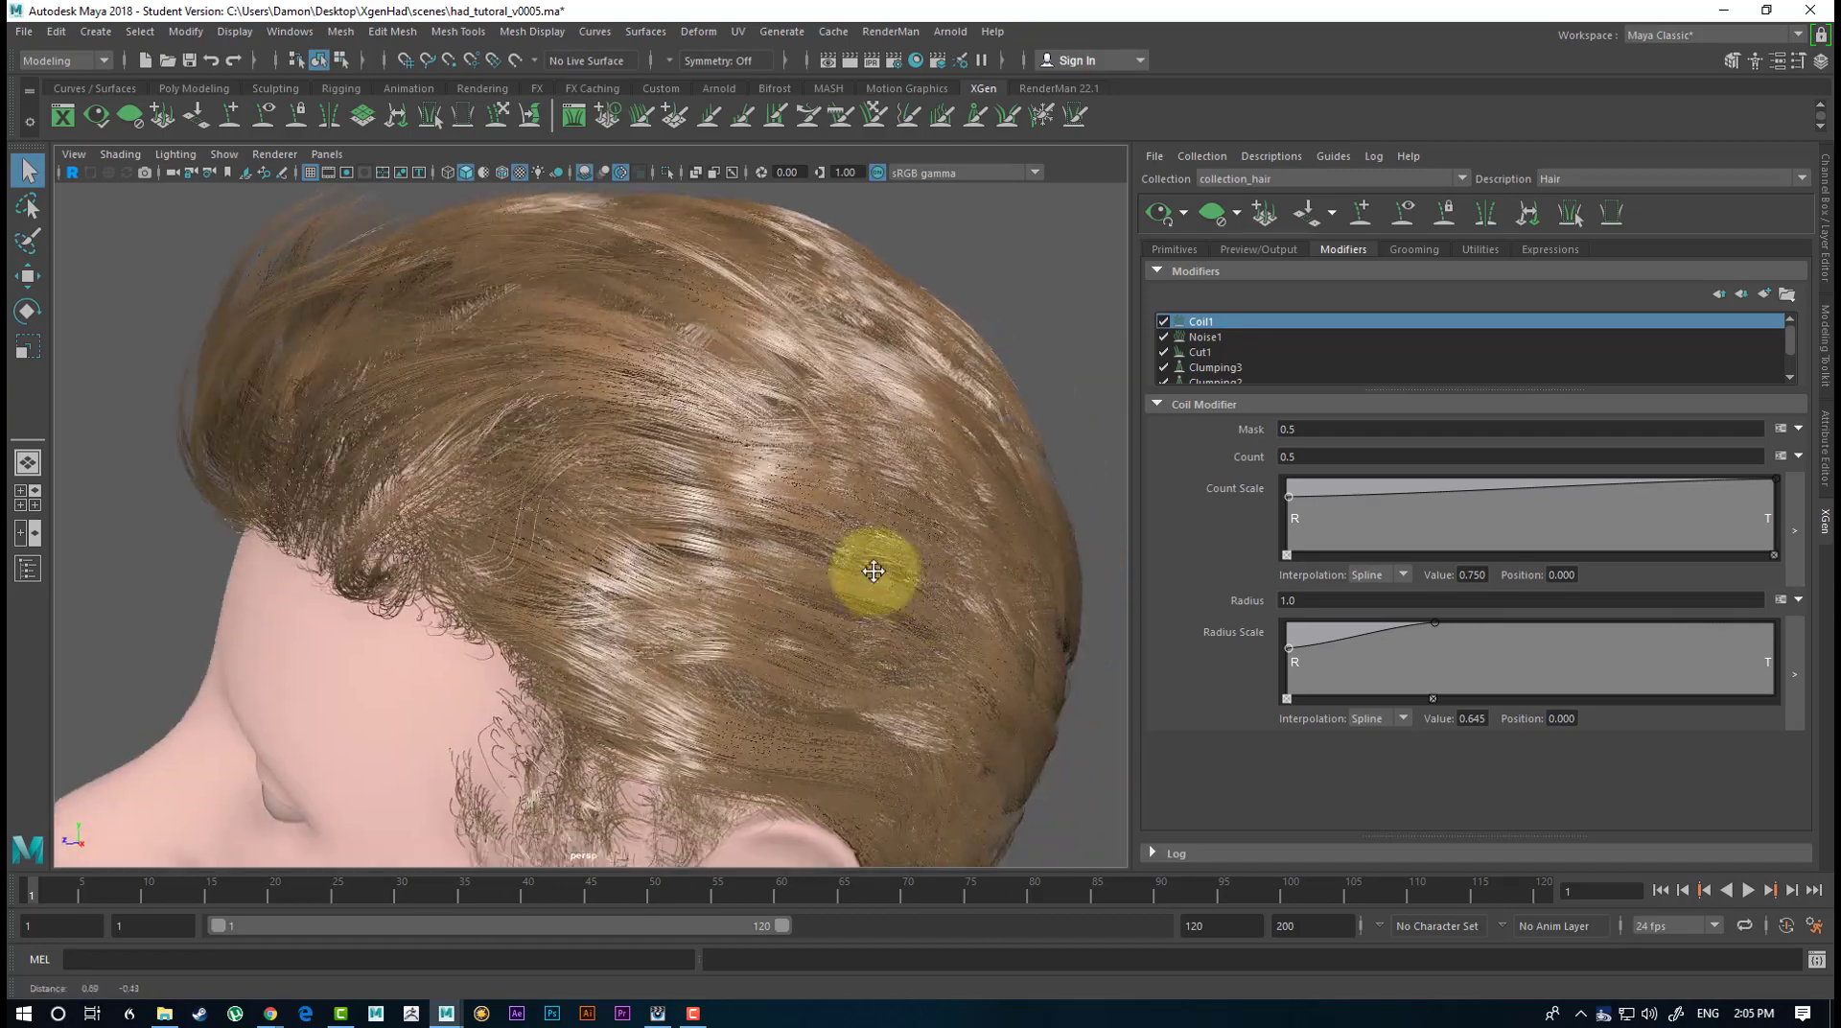
right_click_drag(872, 566, 460, 431, "alt")
left_click_drag(678, 518, 656, 509, "alt")
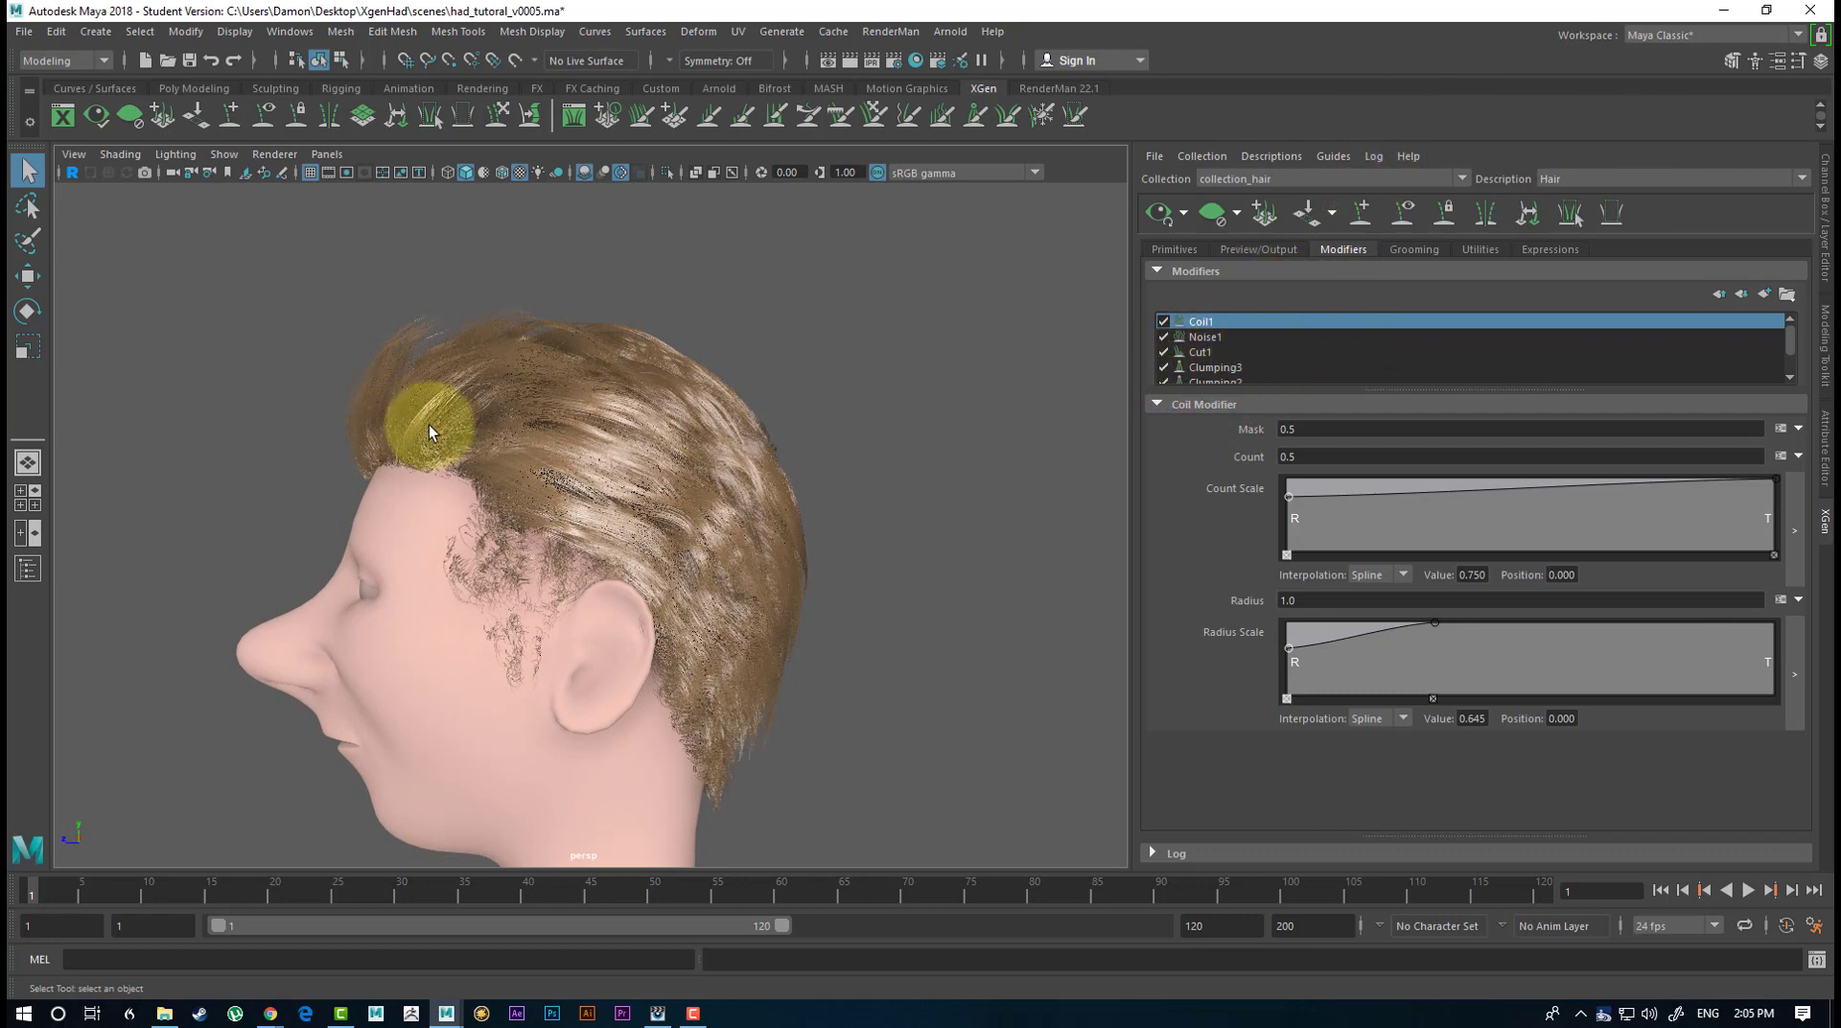
left_click_drag(514, 529, 835, 555, "alt")
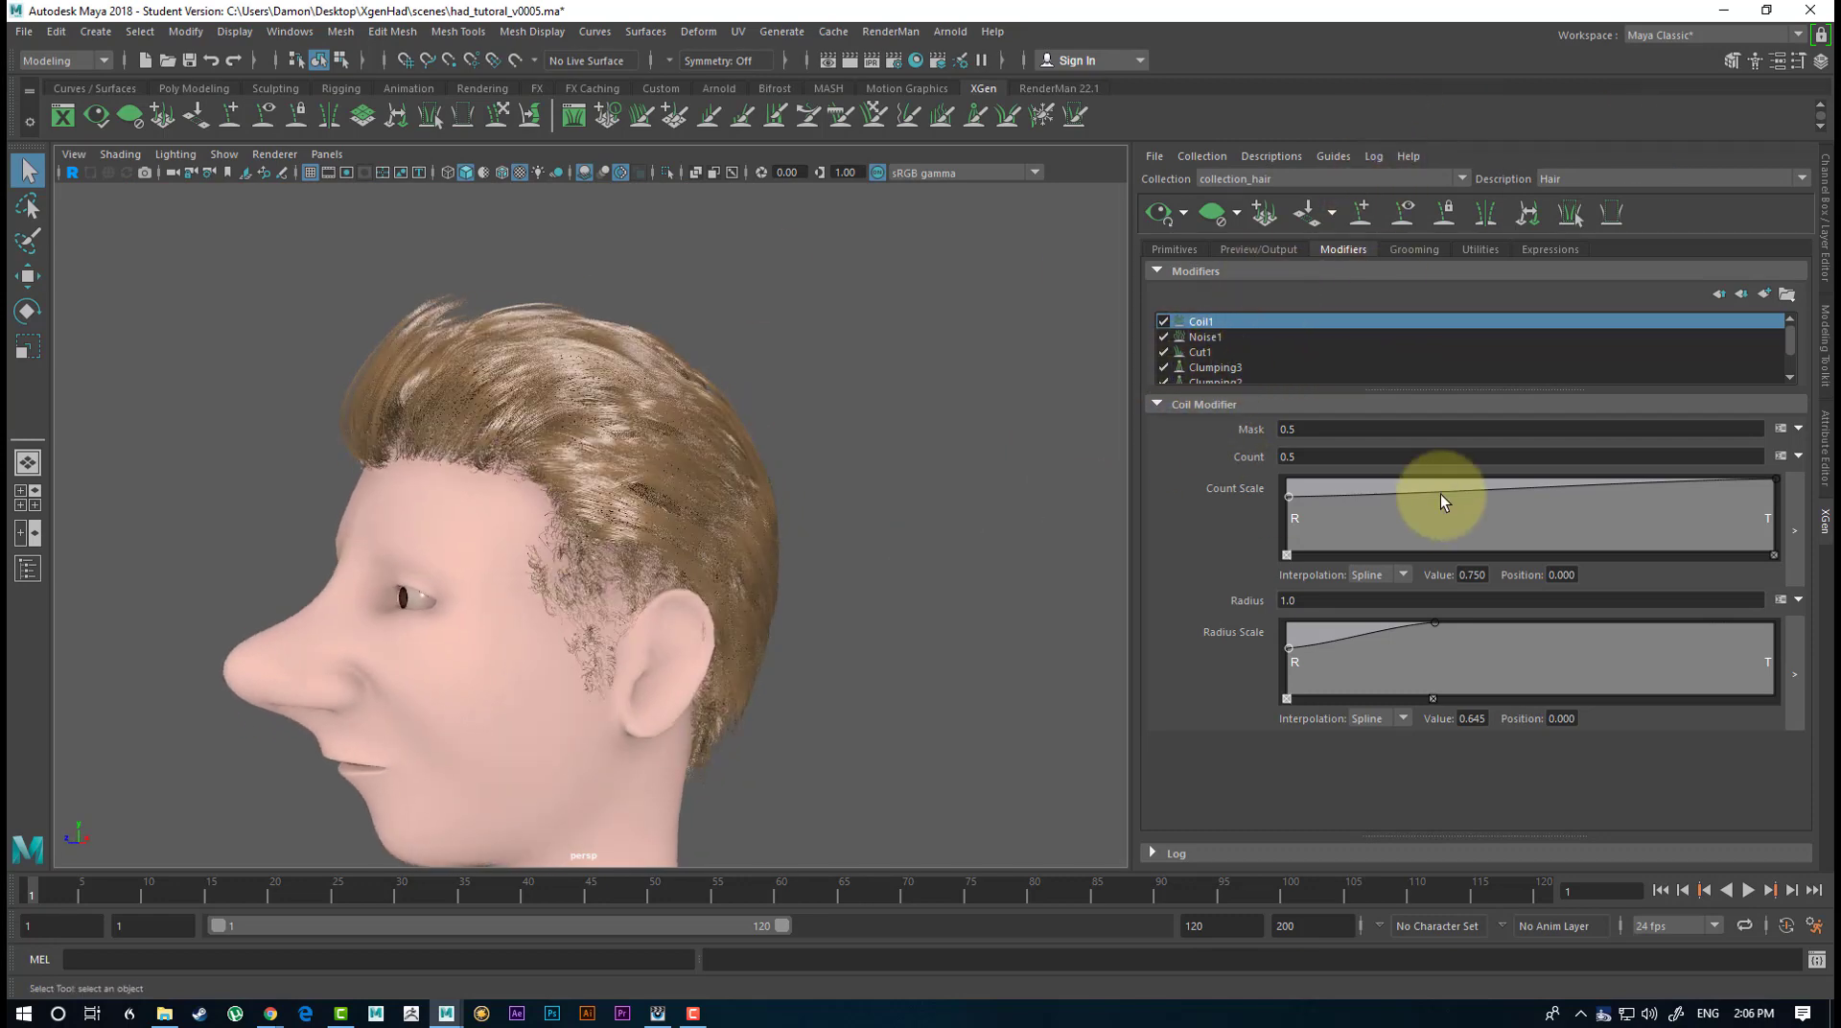
left_click_drag(640, 505, 370, 308, "alt")
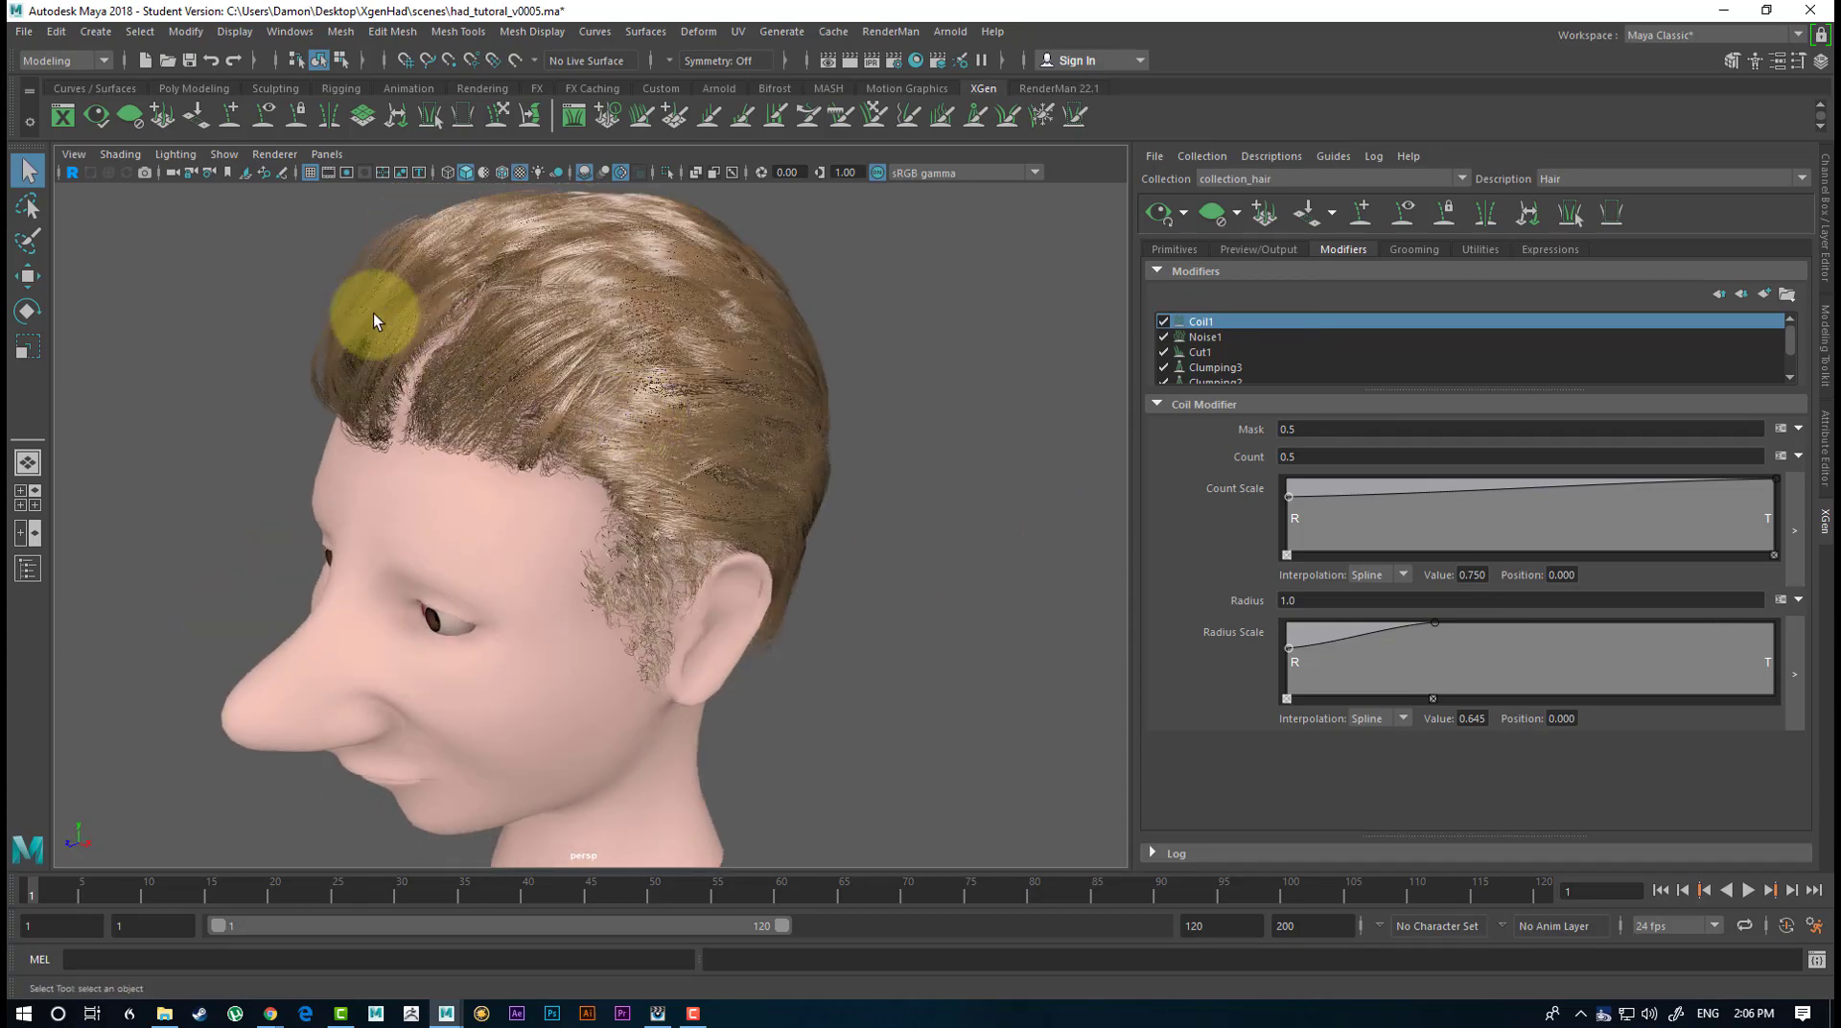
left_click_drag(653, 374, 604, 307, "alt")
Remove the control point just past the middle of Clumping2's Clump Scale ramp.
scroll(1352, 349, "down", 1)
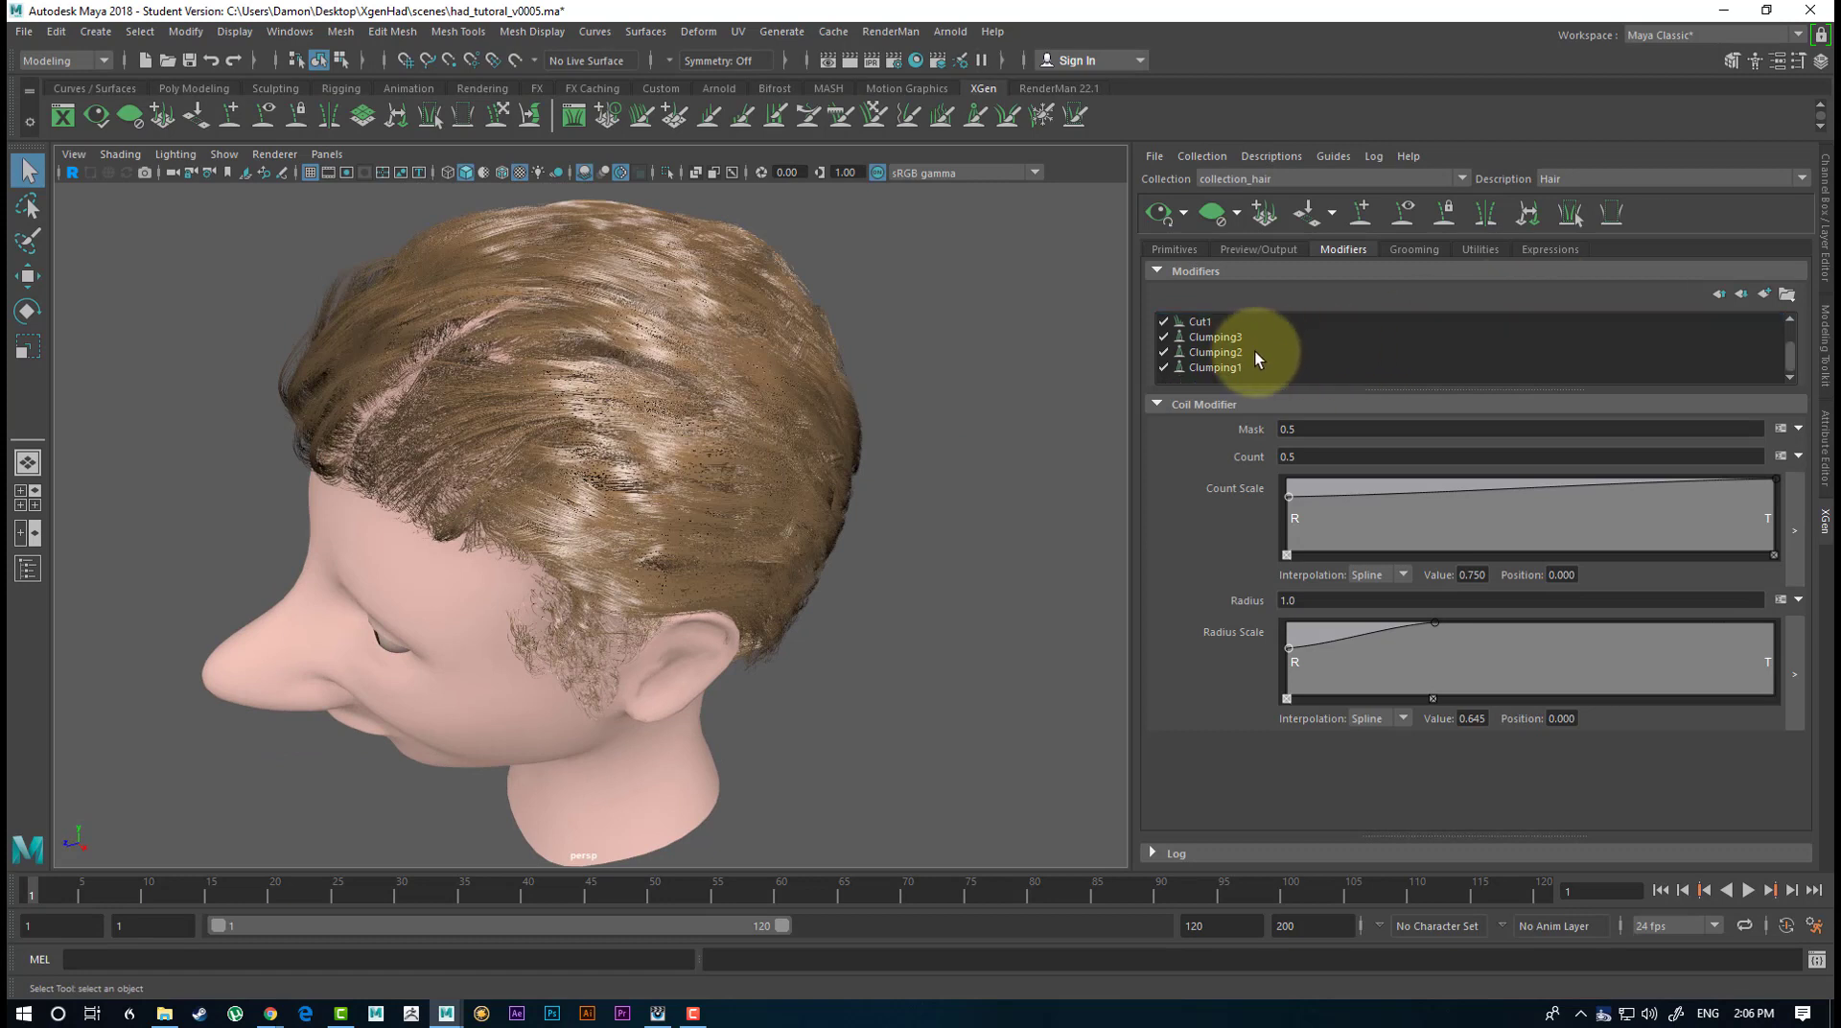
left_click(1246, 353)
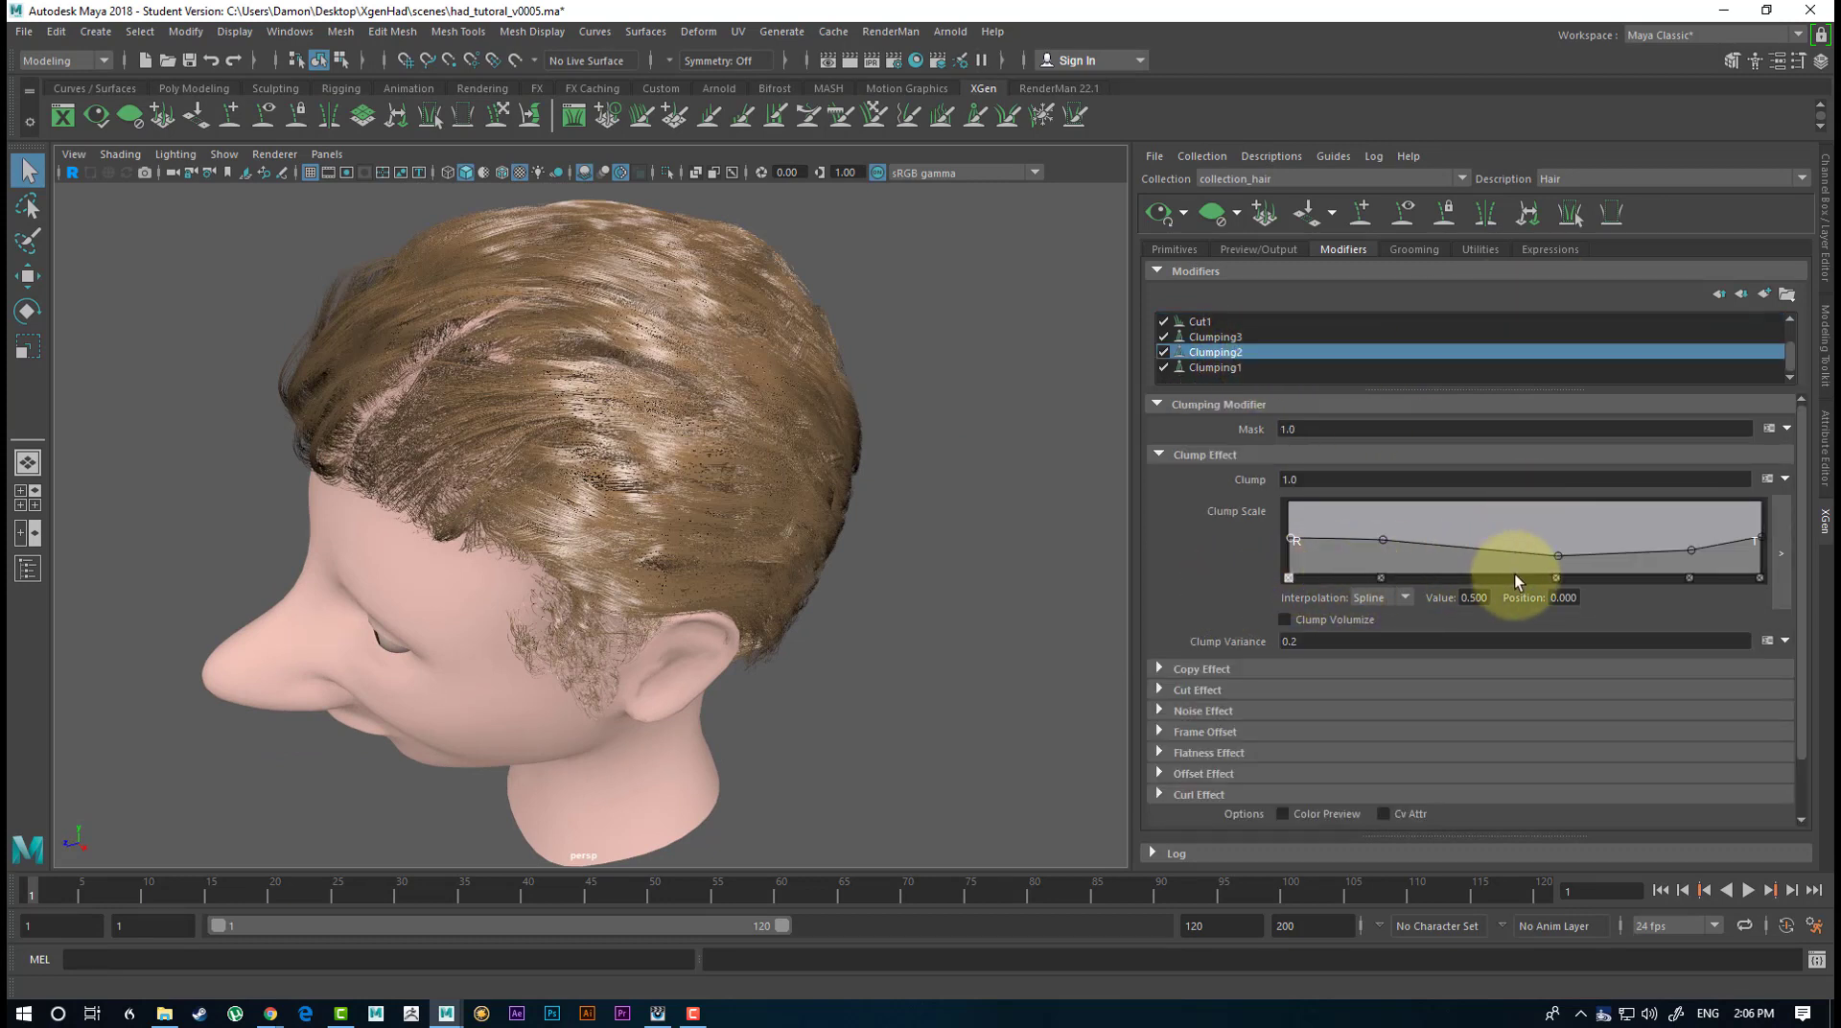
left_click(1555, 578)
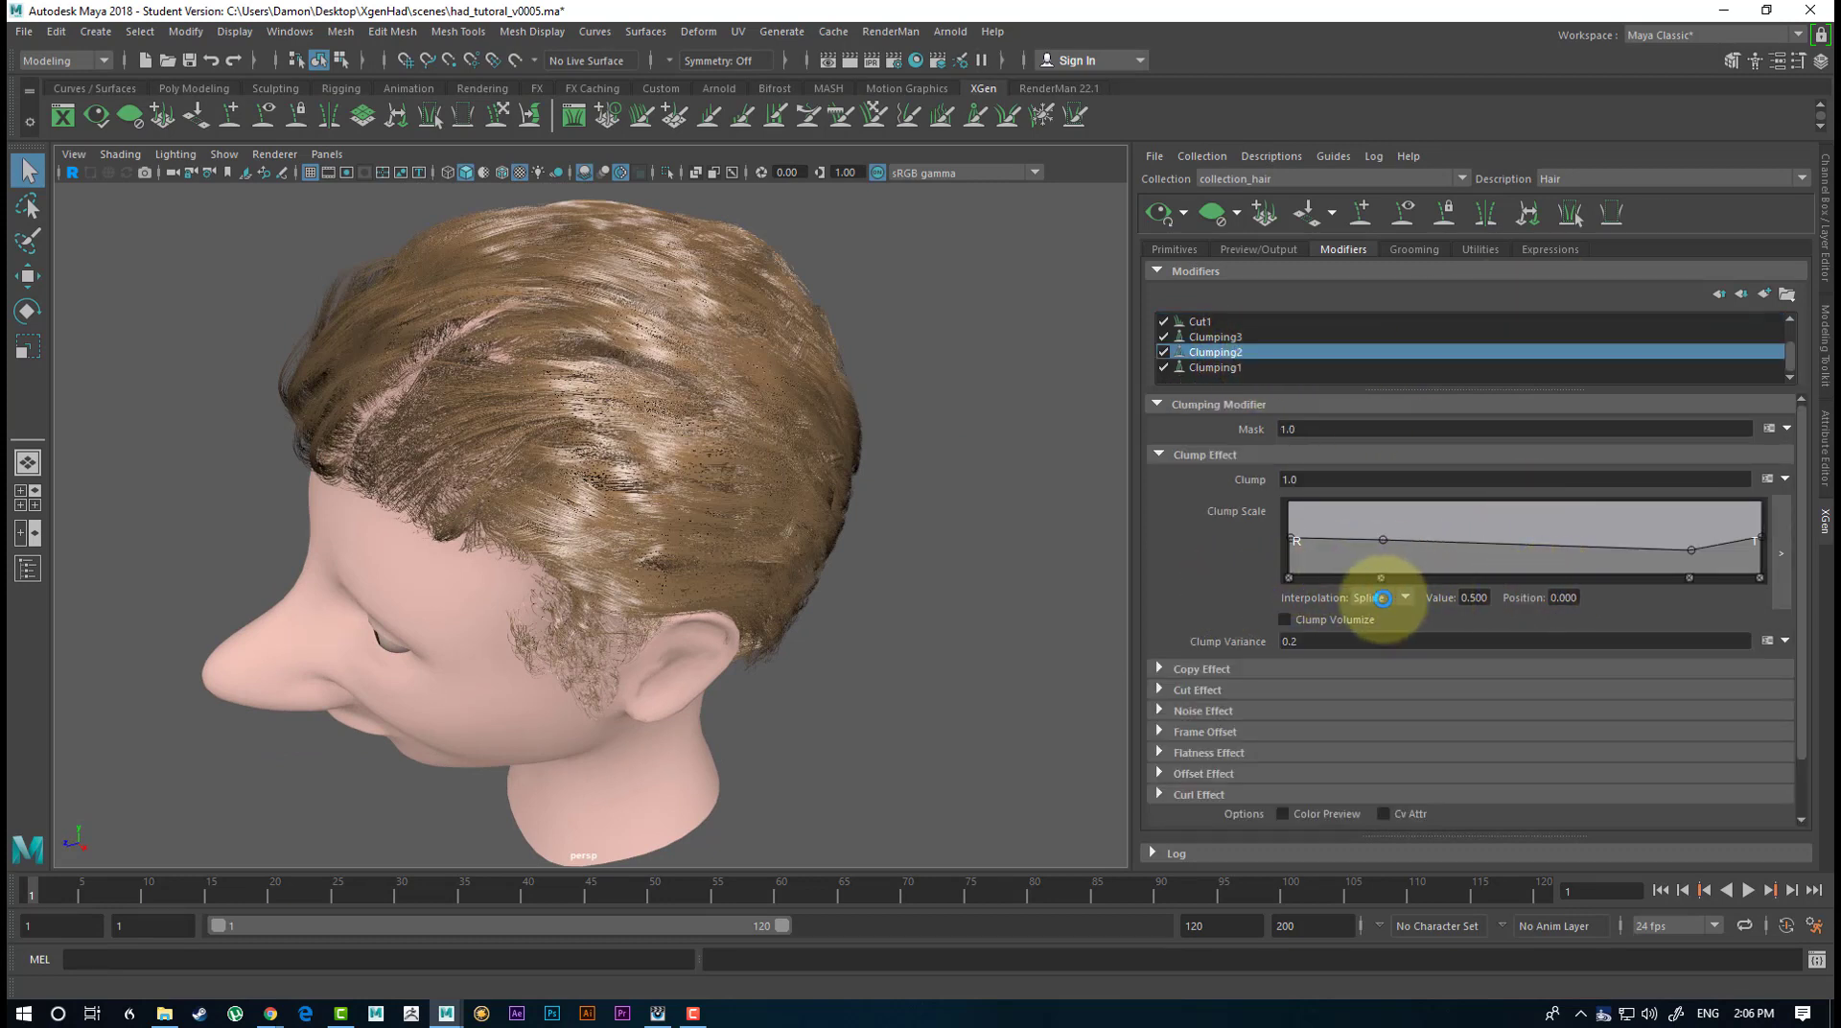
left_click(899, 548)
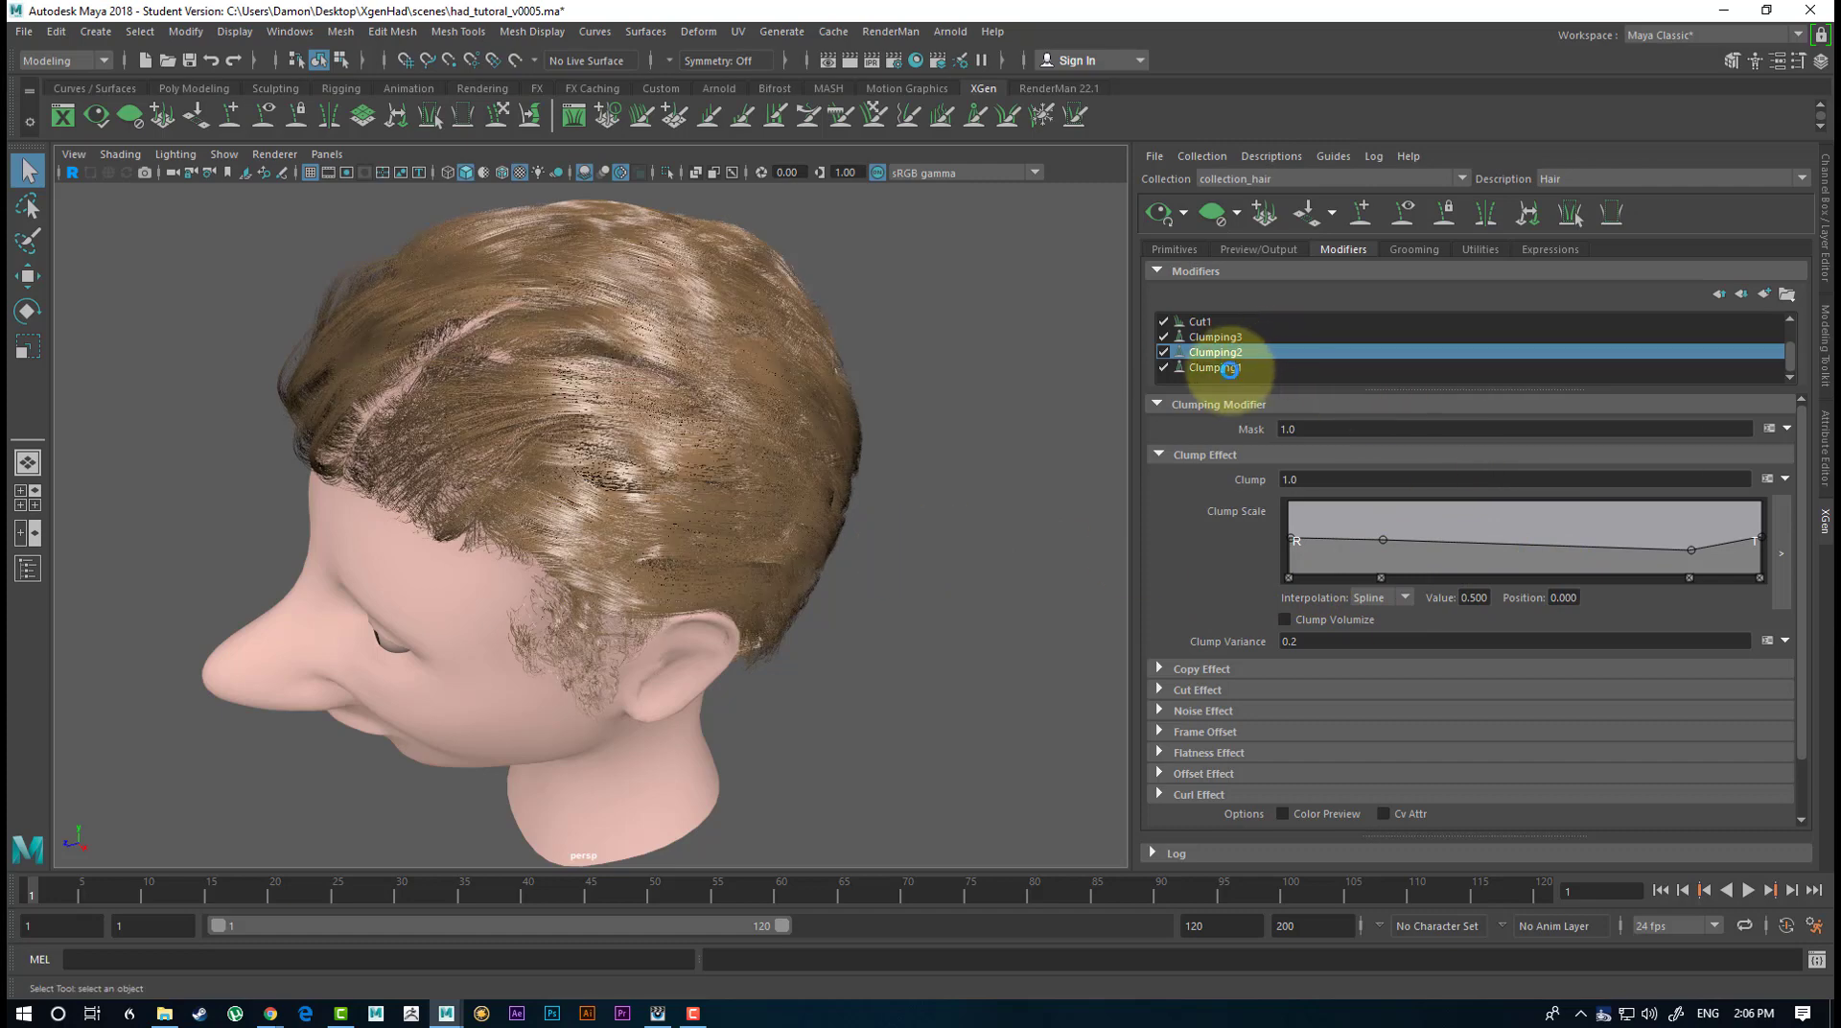
Remove the control point about a third of the way from the root on Clumping1's Clump Scale ramp and check the hair.
left_click(1218, 367)
left_click(1449, 583)
left_click(1426, 579)
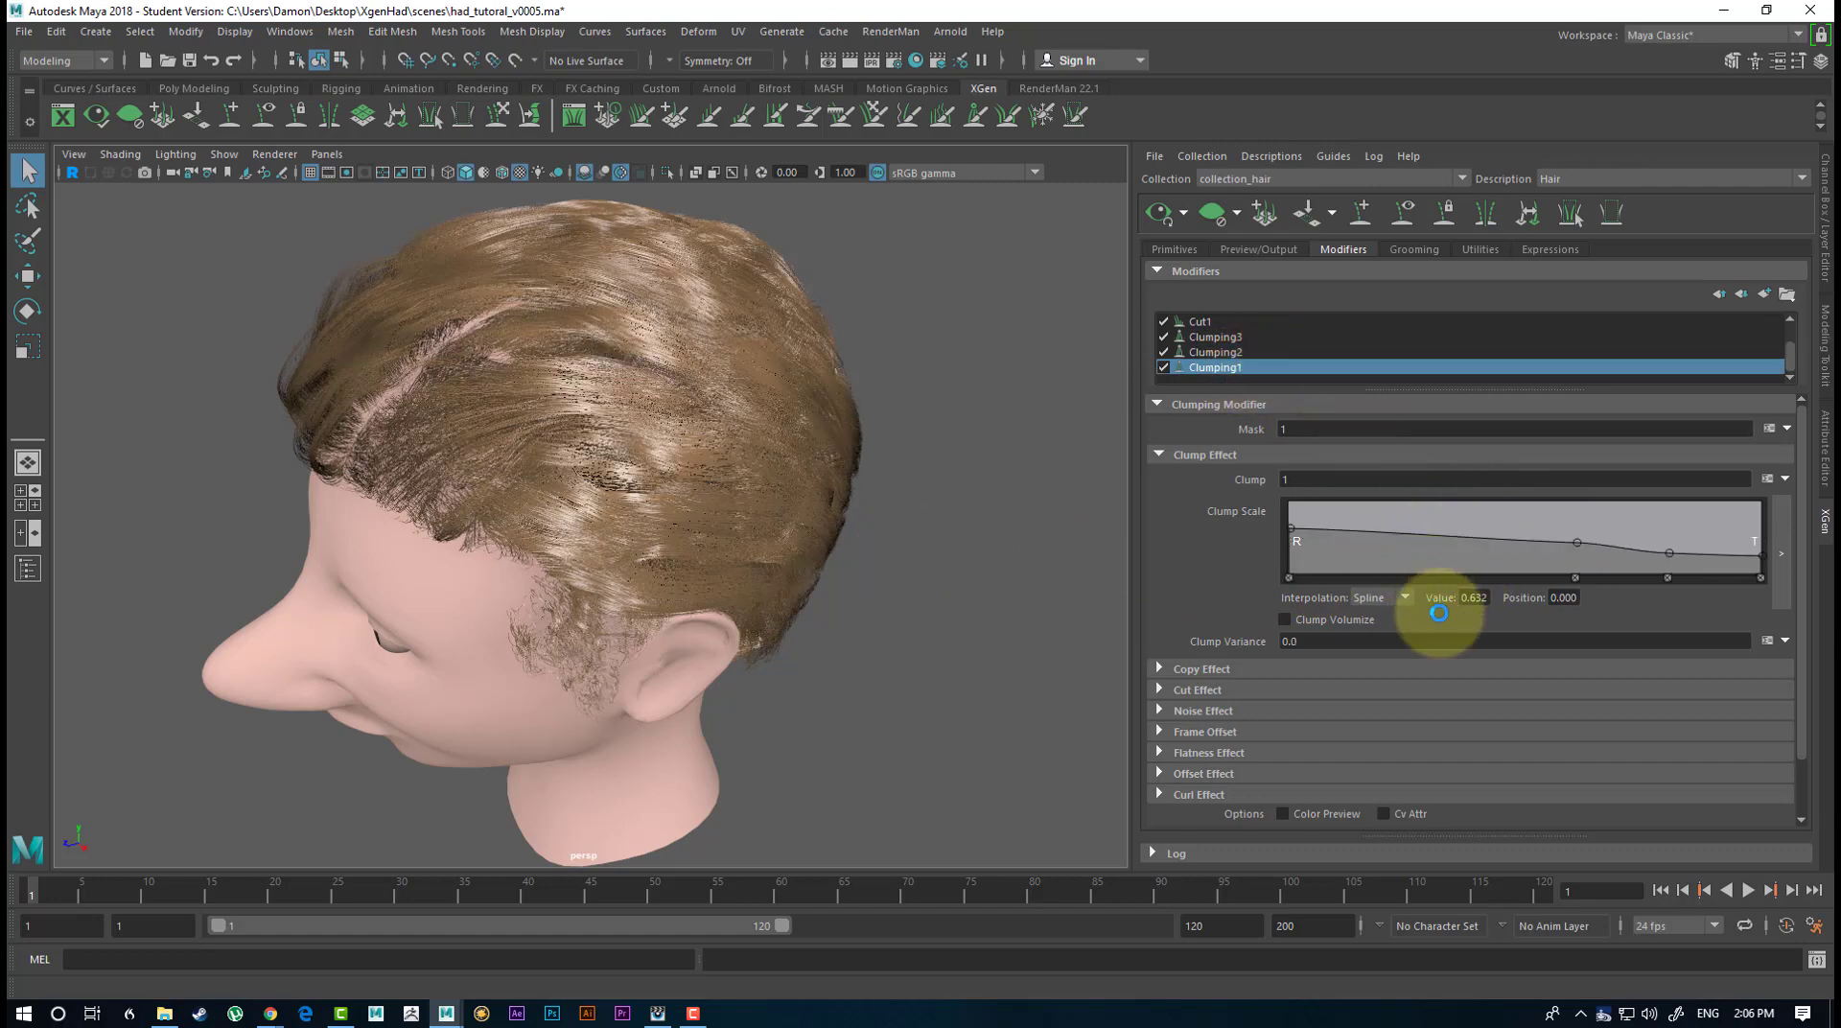
left_click(1270, 563)
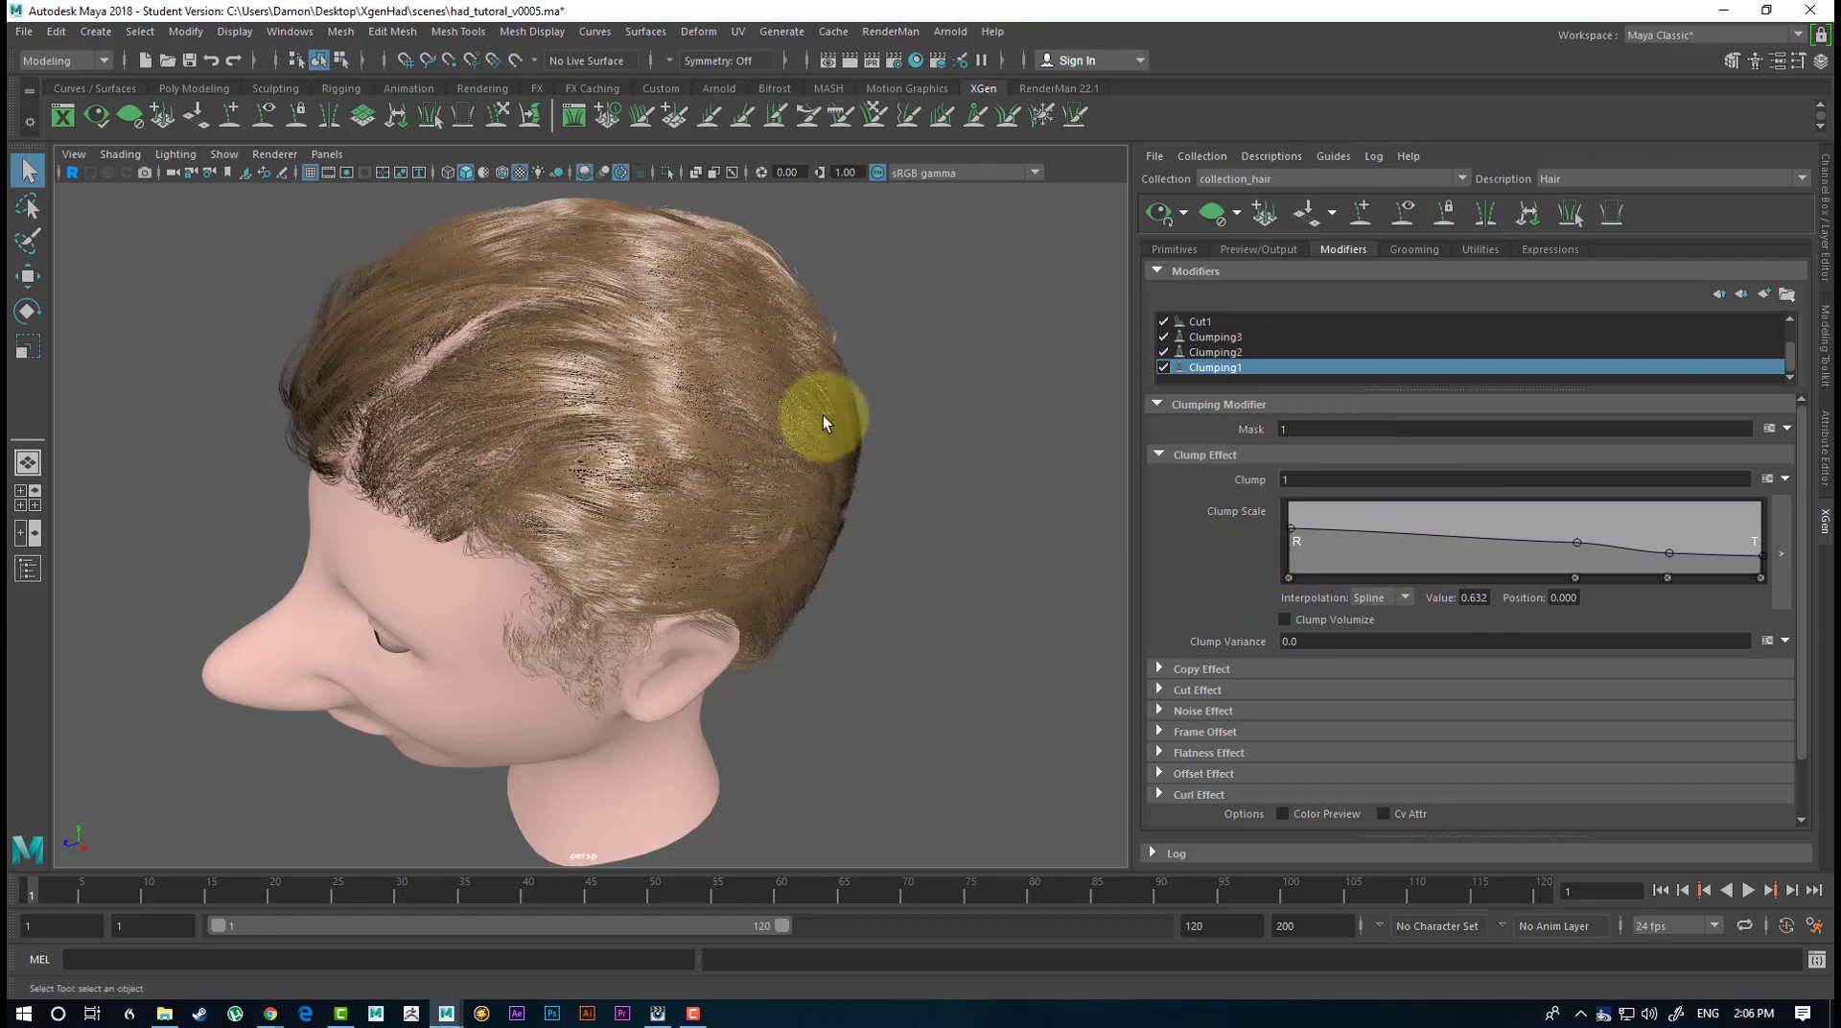
left_click_drag(944, 479, 1025, 489, "alt")
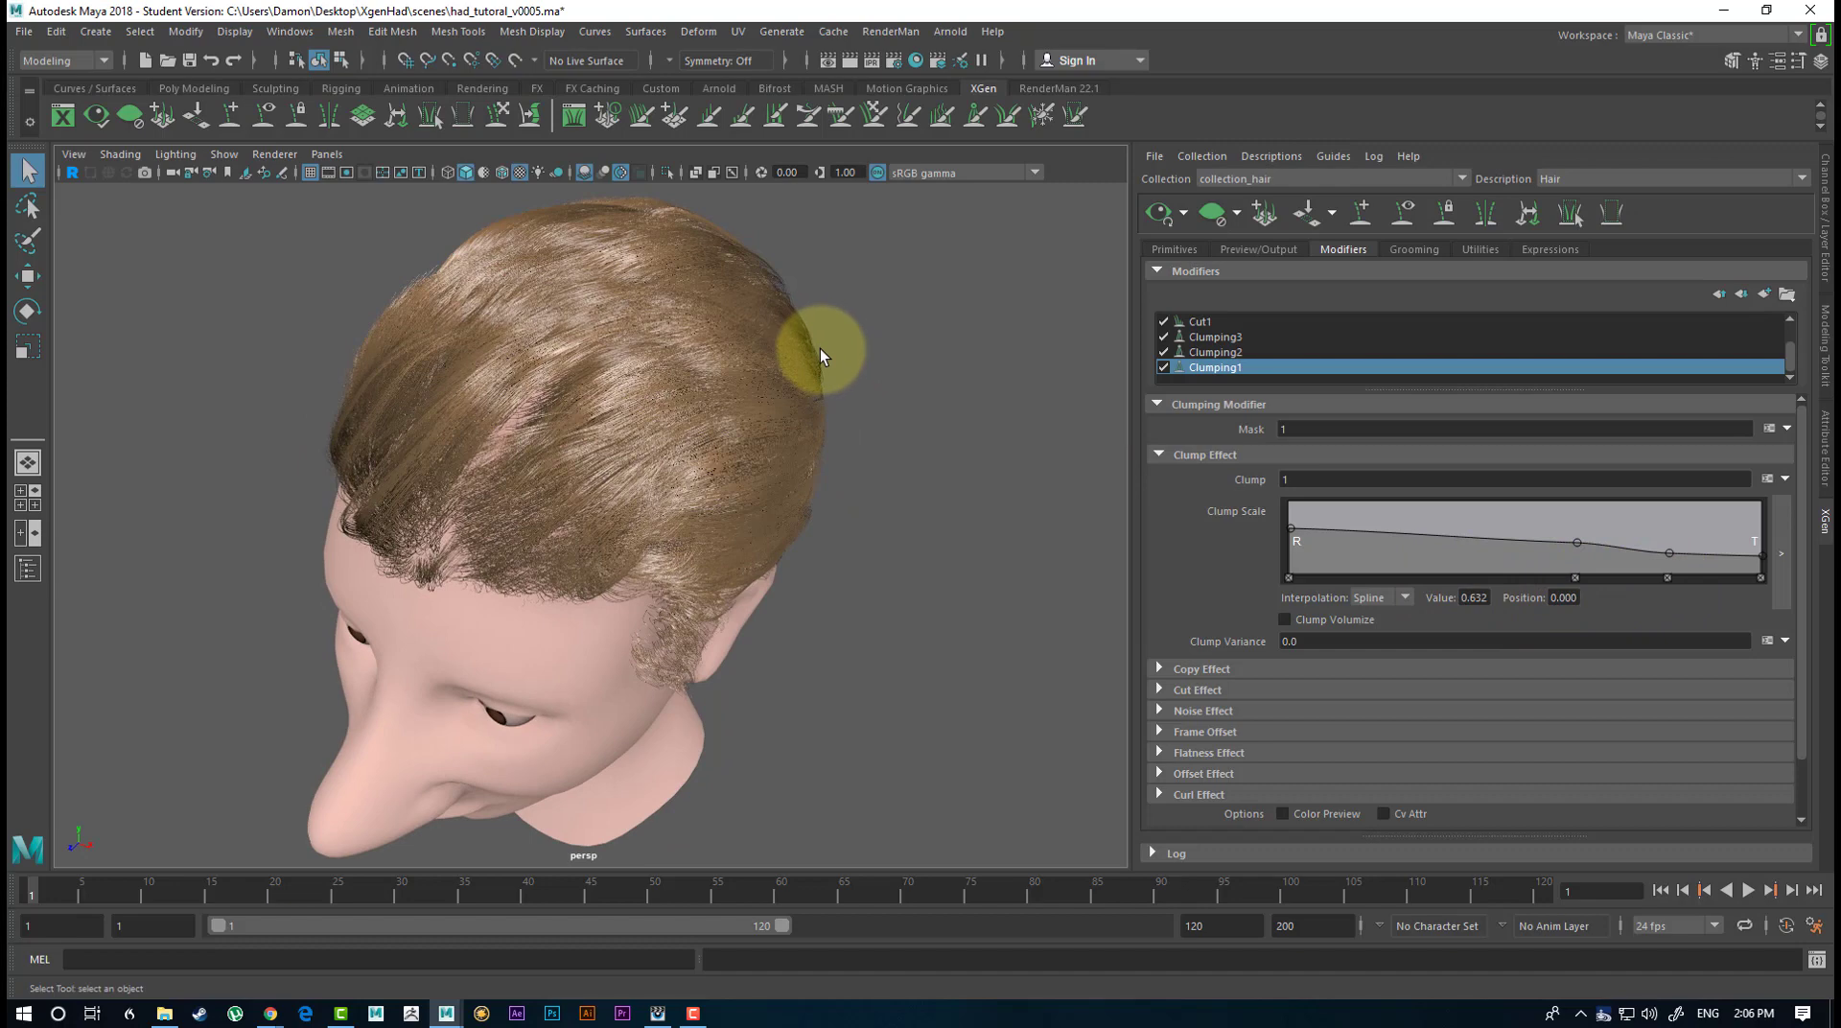
left_click_drag(820, 358, 867, 491, "alt")
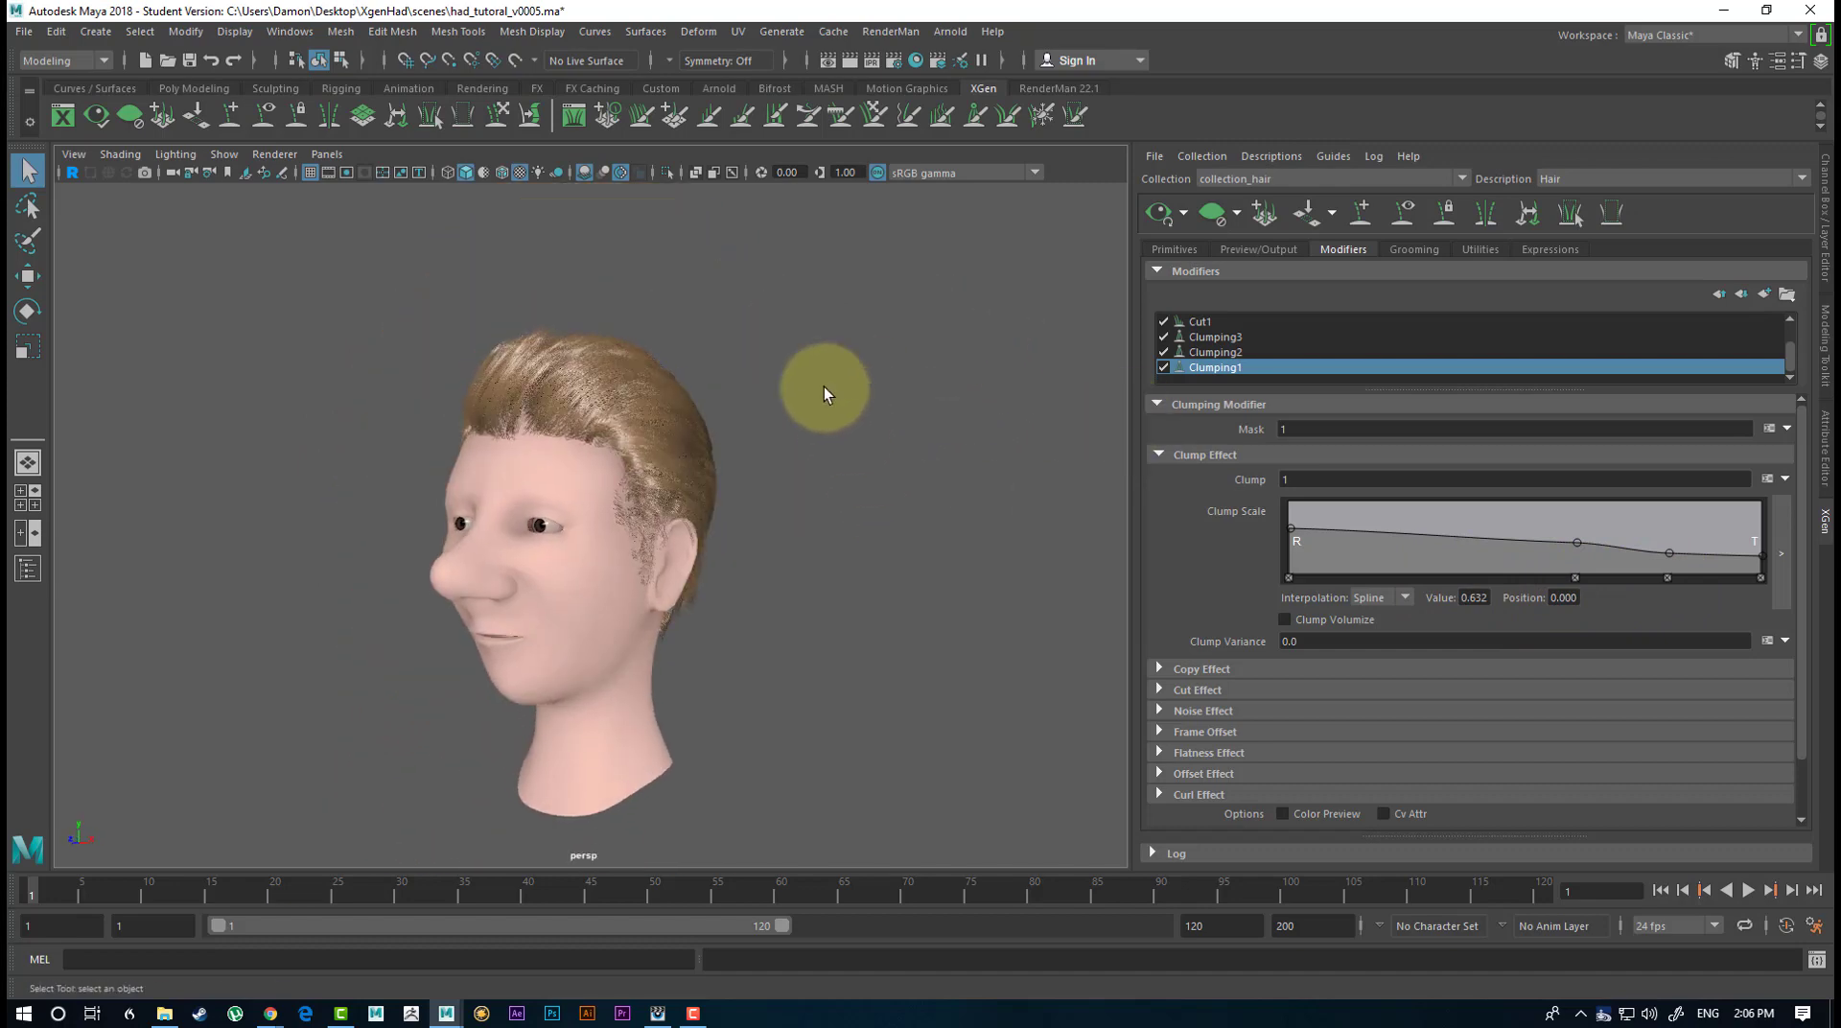
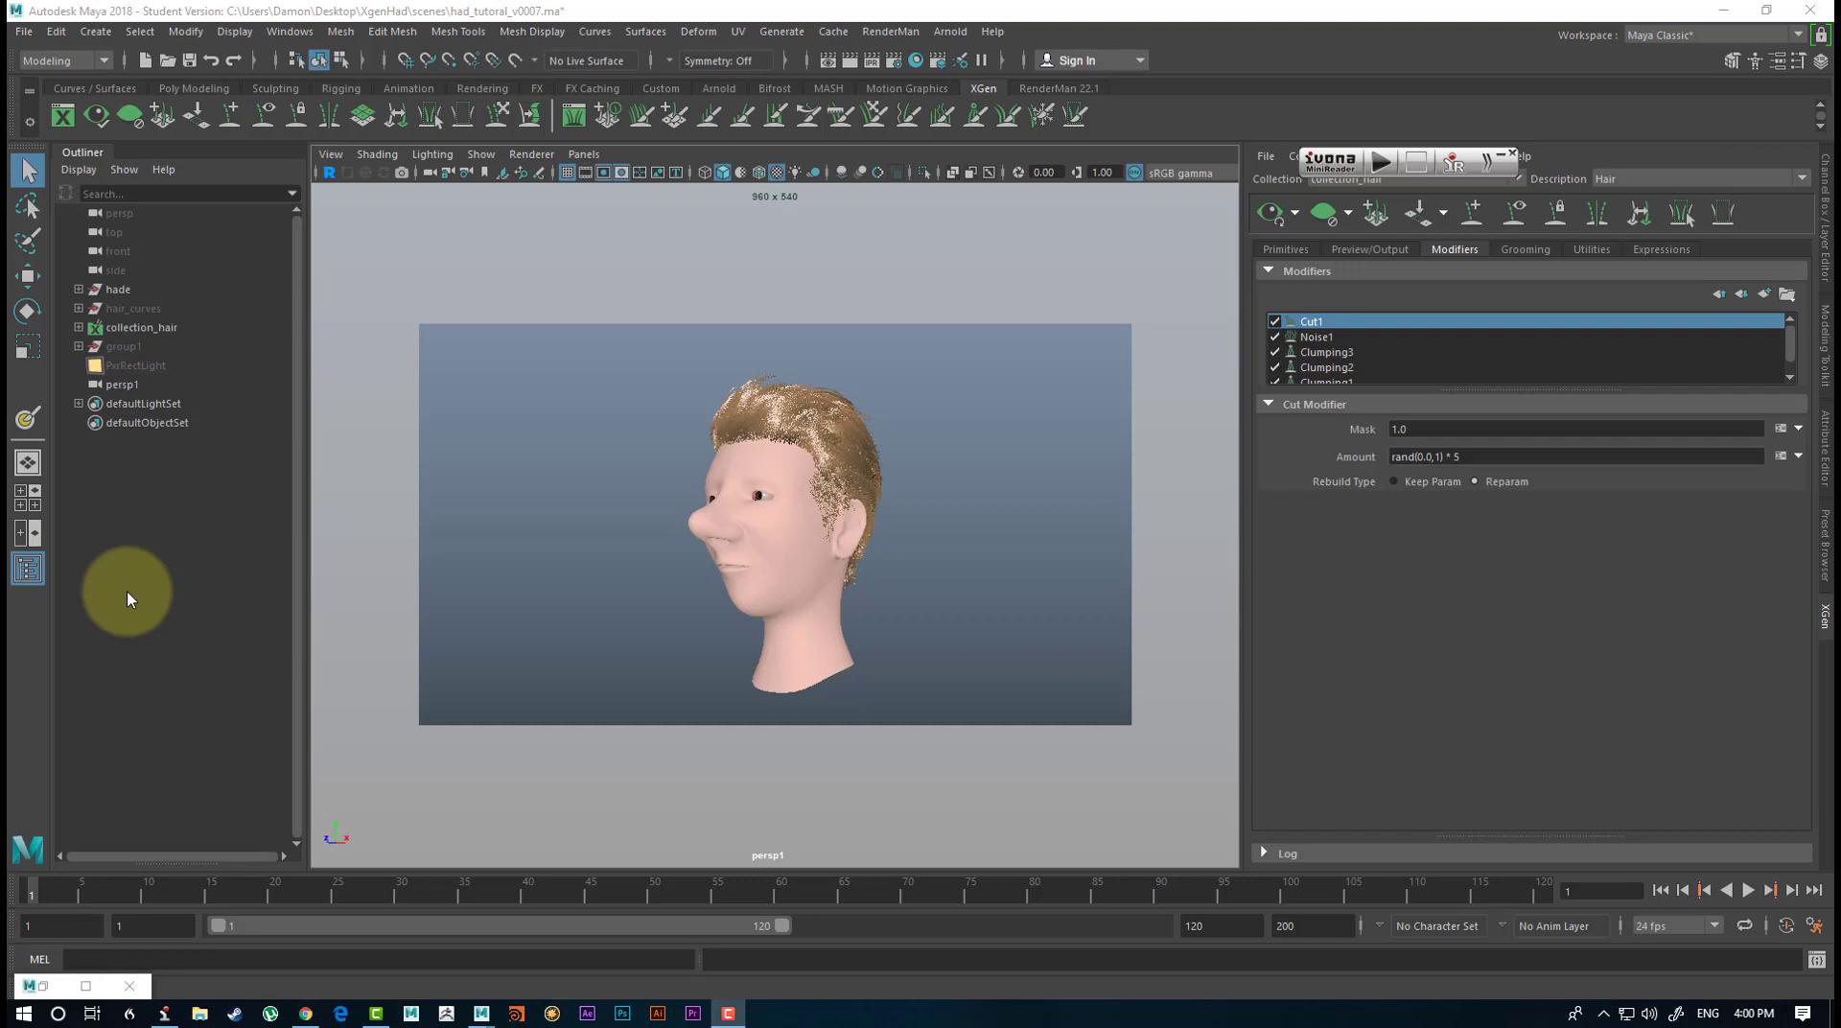
Turn on multisample anti-aliasing and screen-space ambient occlusion for the viewport display of the hair.
left_click_drag(797, 531, 682, 614, "alt")
left_click(877, 173)
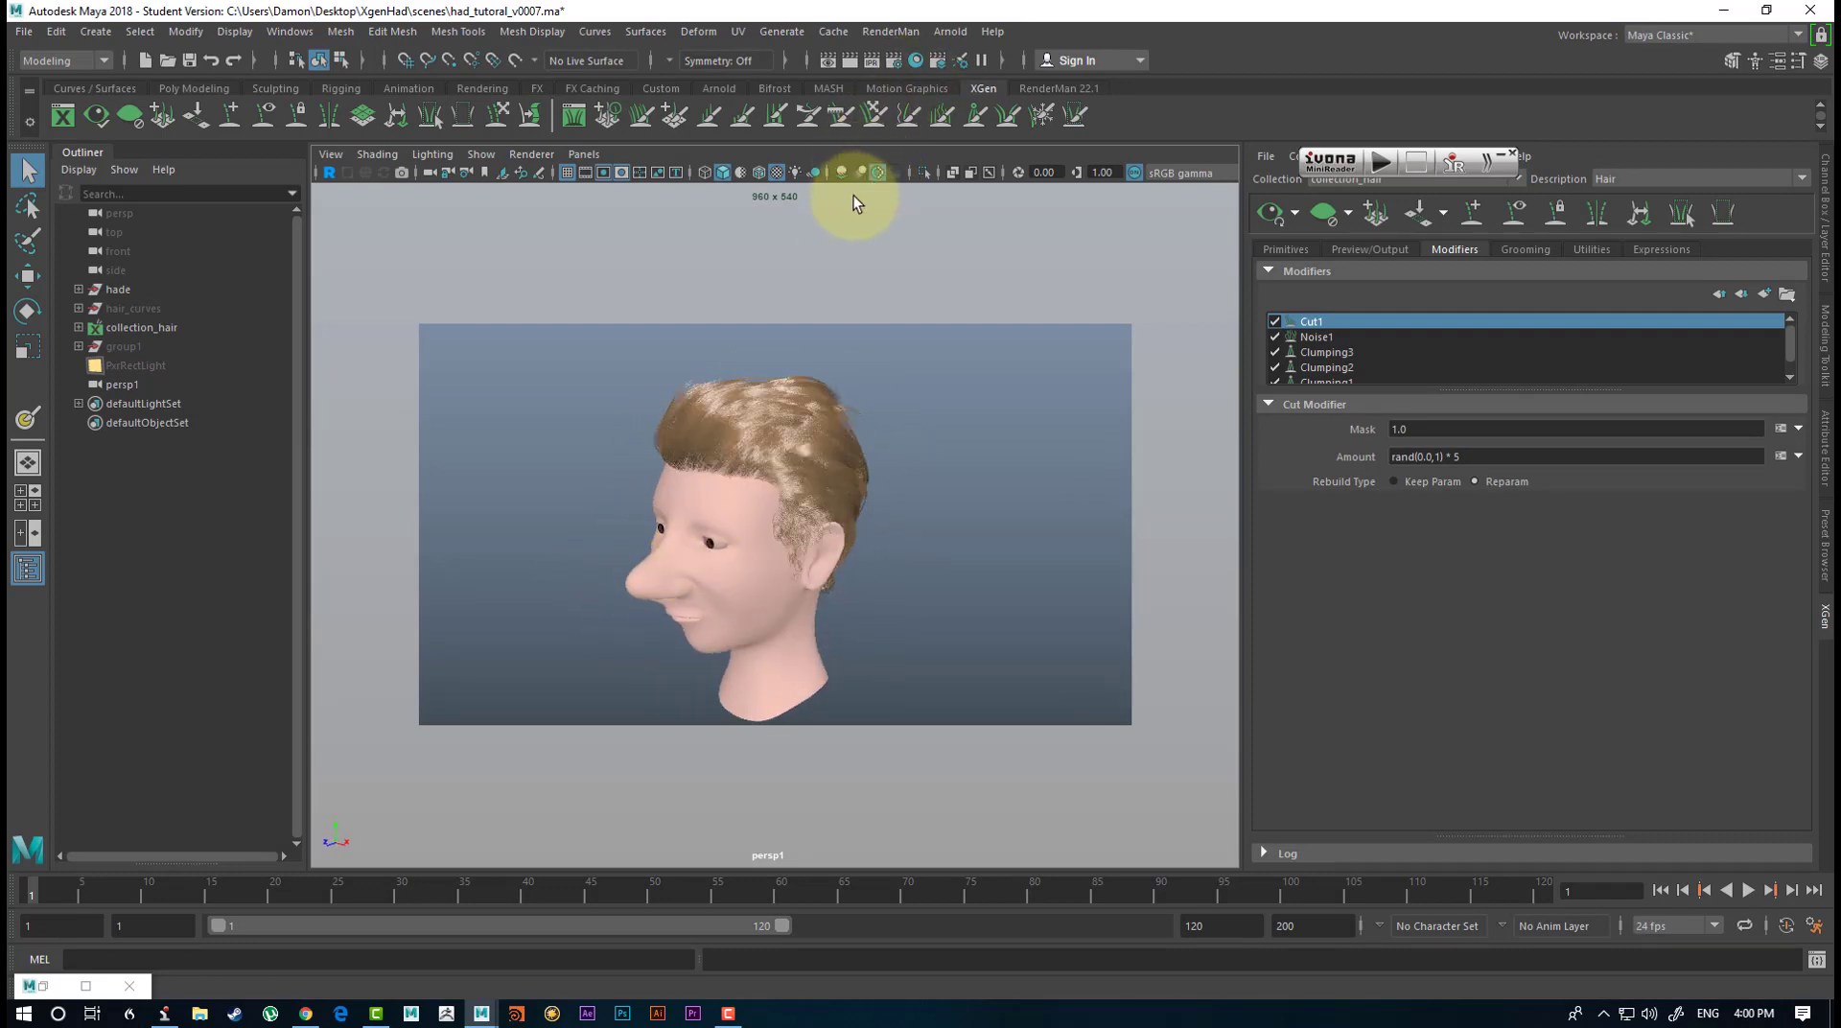
left_click(841, 174)
mouse_move(801, 410)
left_mouse_down("alt")
mouse_move(953, 460)
mouse_move(779, 380)
mouse_move(883, 588)
mouse_move(752, 473)
mouse_move(633, 458)
mouse_move(658, 501)
mouse_move(912, 485)
mouse_move(821, 526)
mouse_move(832, 568)
mouse_move(763, 548)
mouse_move(850, 534)
mouse_move(732, 583)
mouse_move(638, 562)
mouse_move(699, 485)
mouse_move(809, 568)
mouse_move(818, 552)
mouse_move(876, 589)
mouse_move(875, 517)
mouse_move(804, 596)
left_mouse_up("alt")
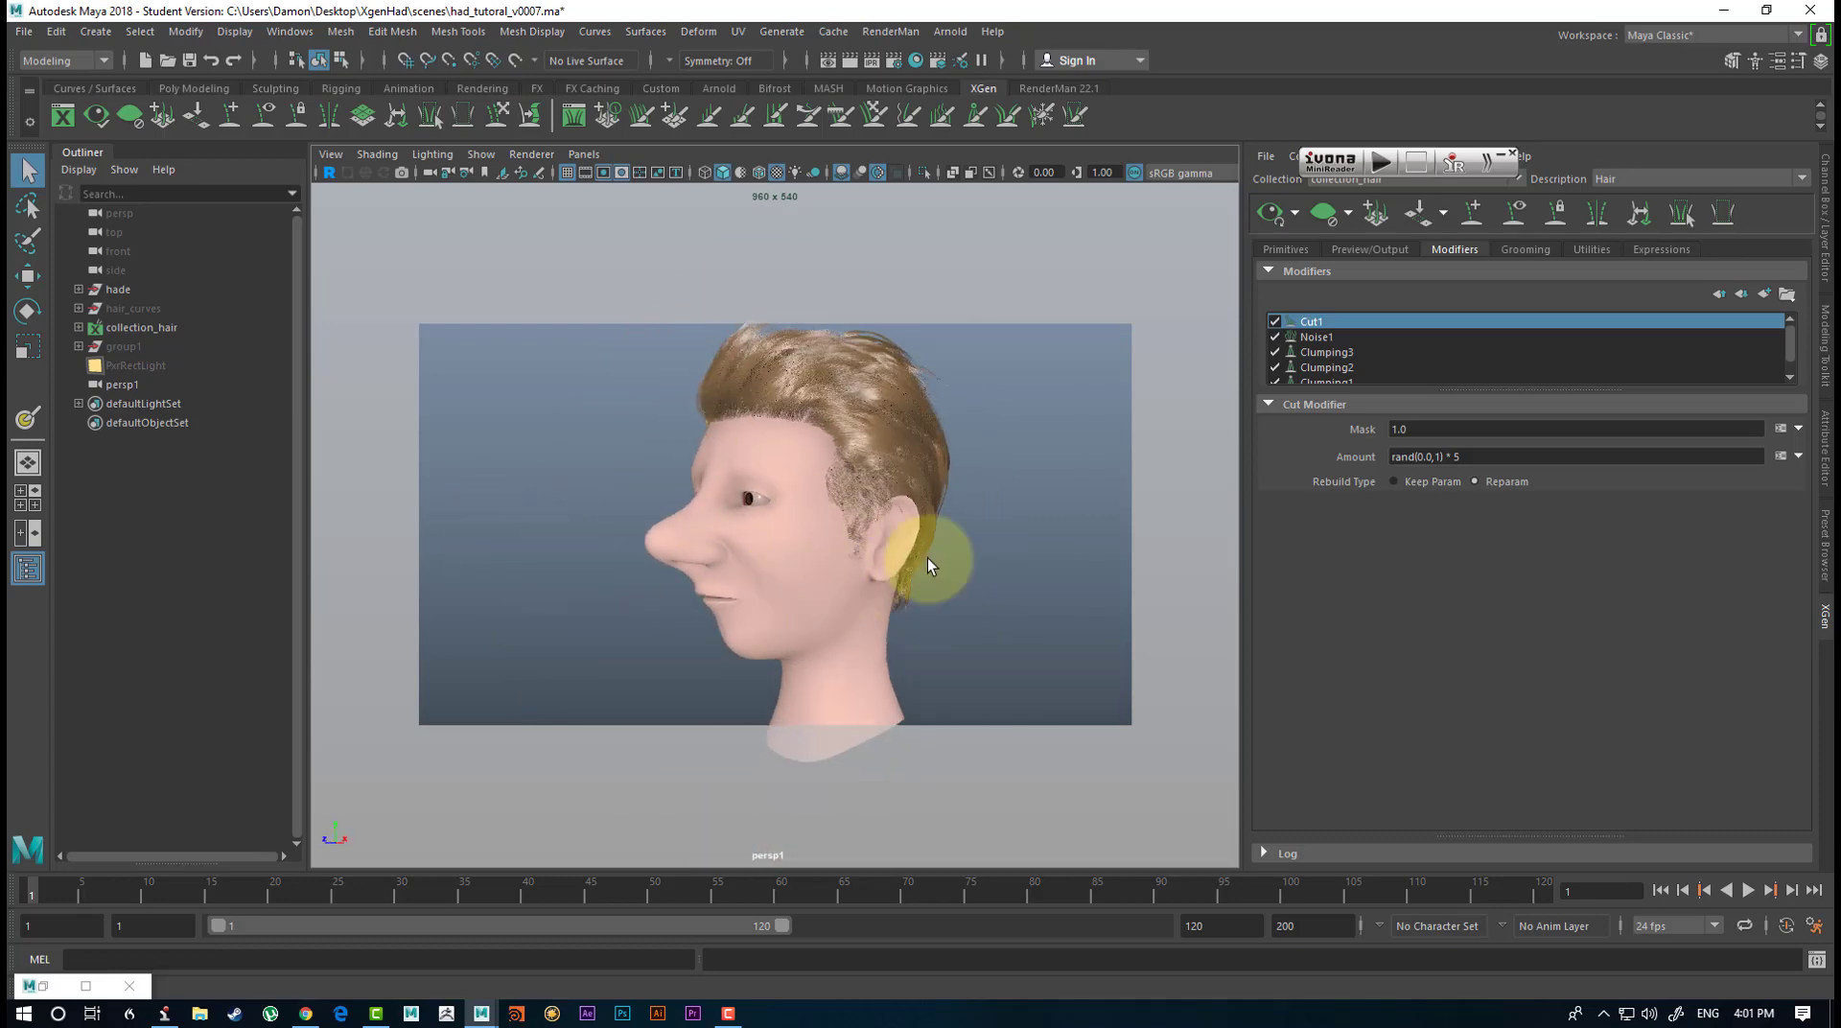
left_click_drag(928, 565, 822, 581, "alt")
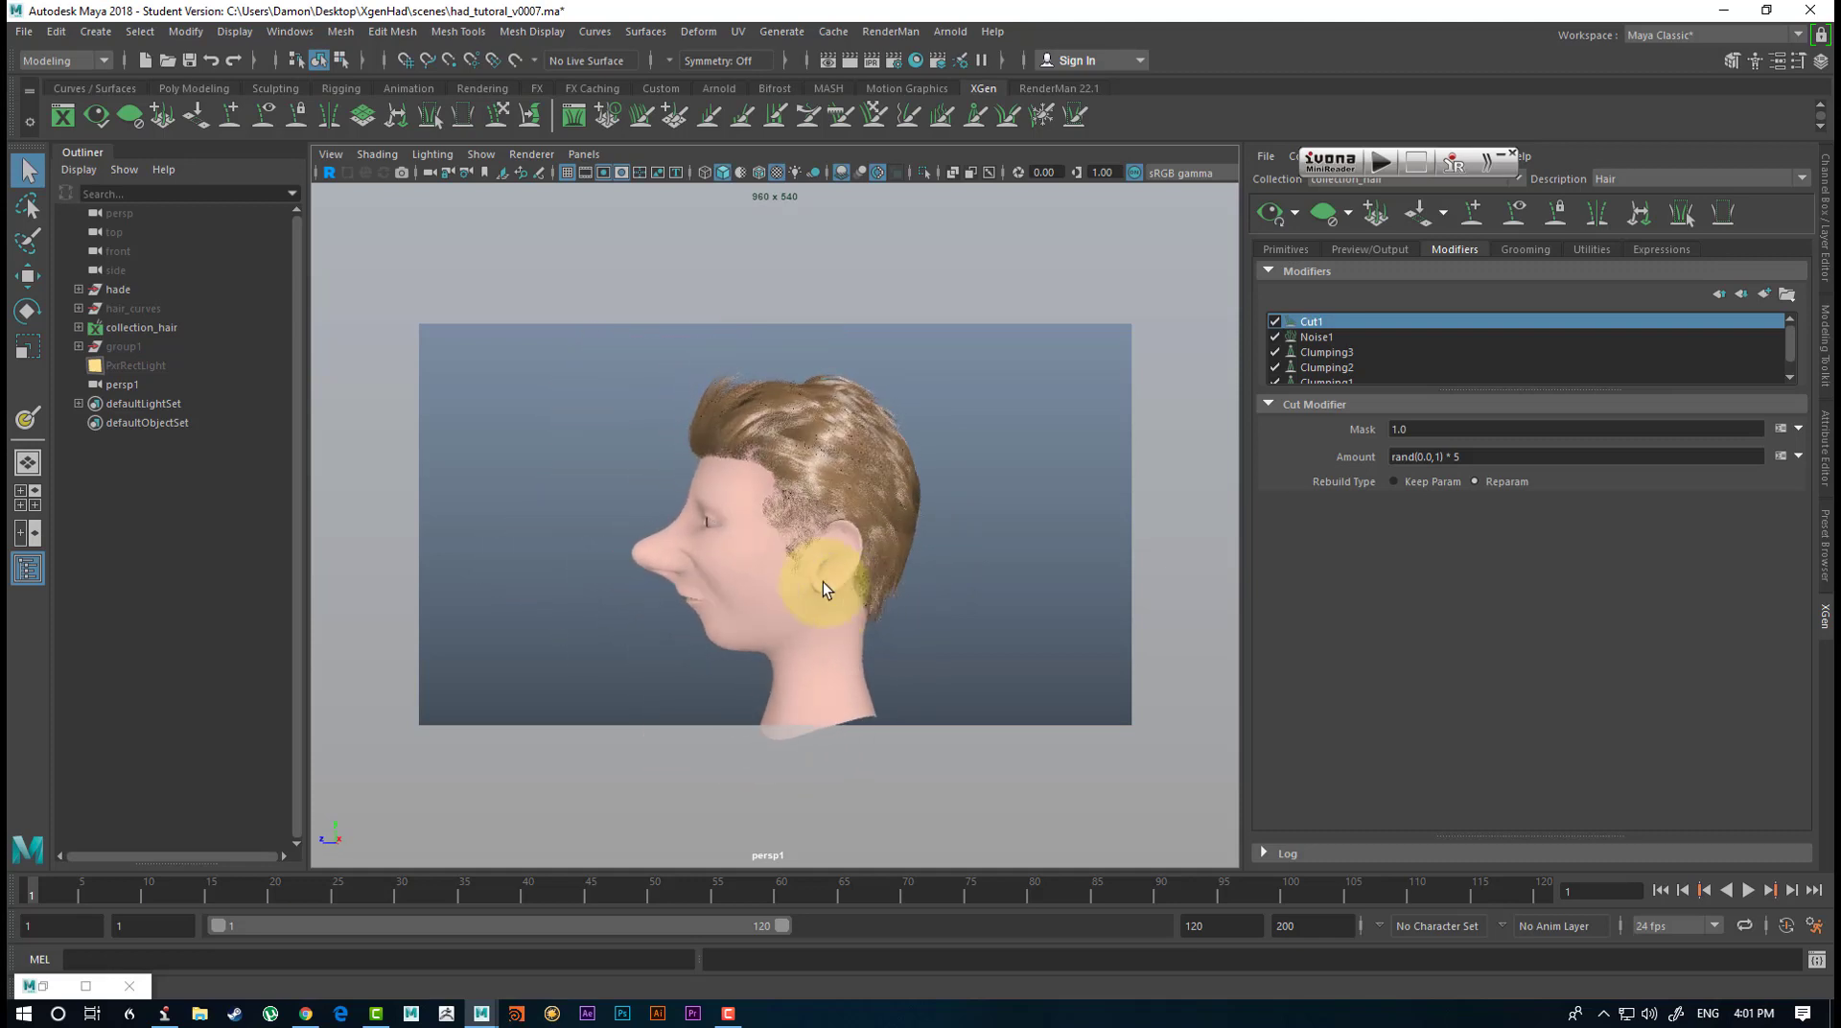
Assign a RenderMan PxrSurface material to the head mesh and check the head from several angles.
left_click(739, 639)
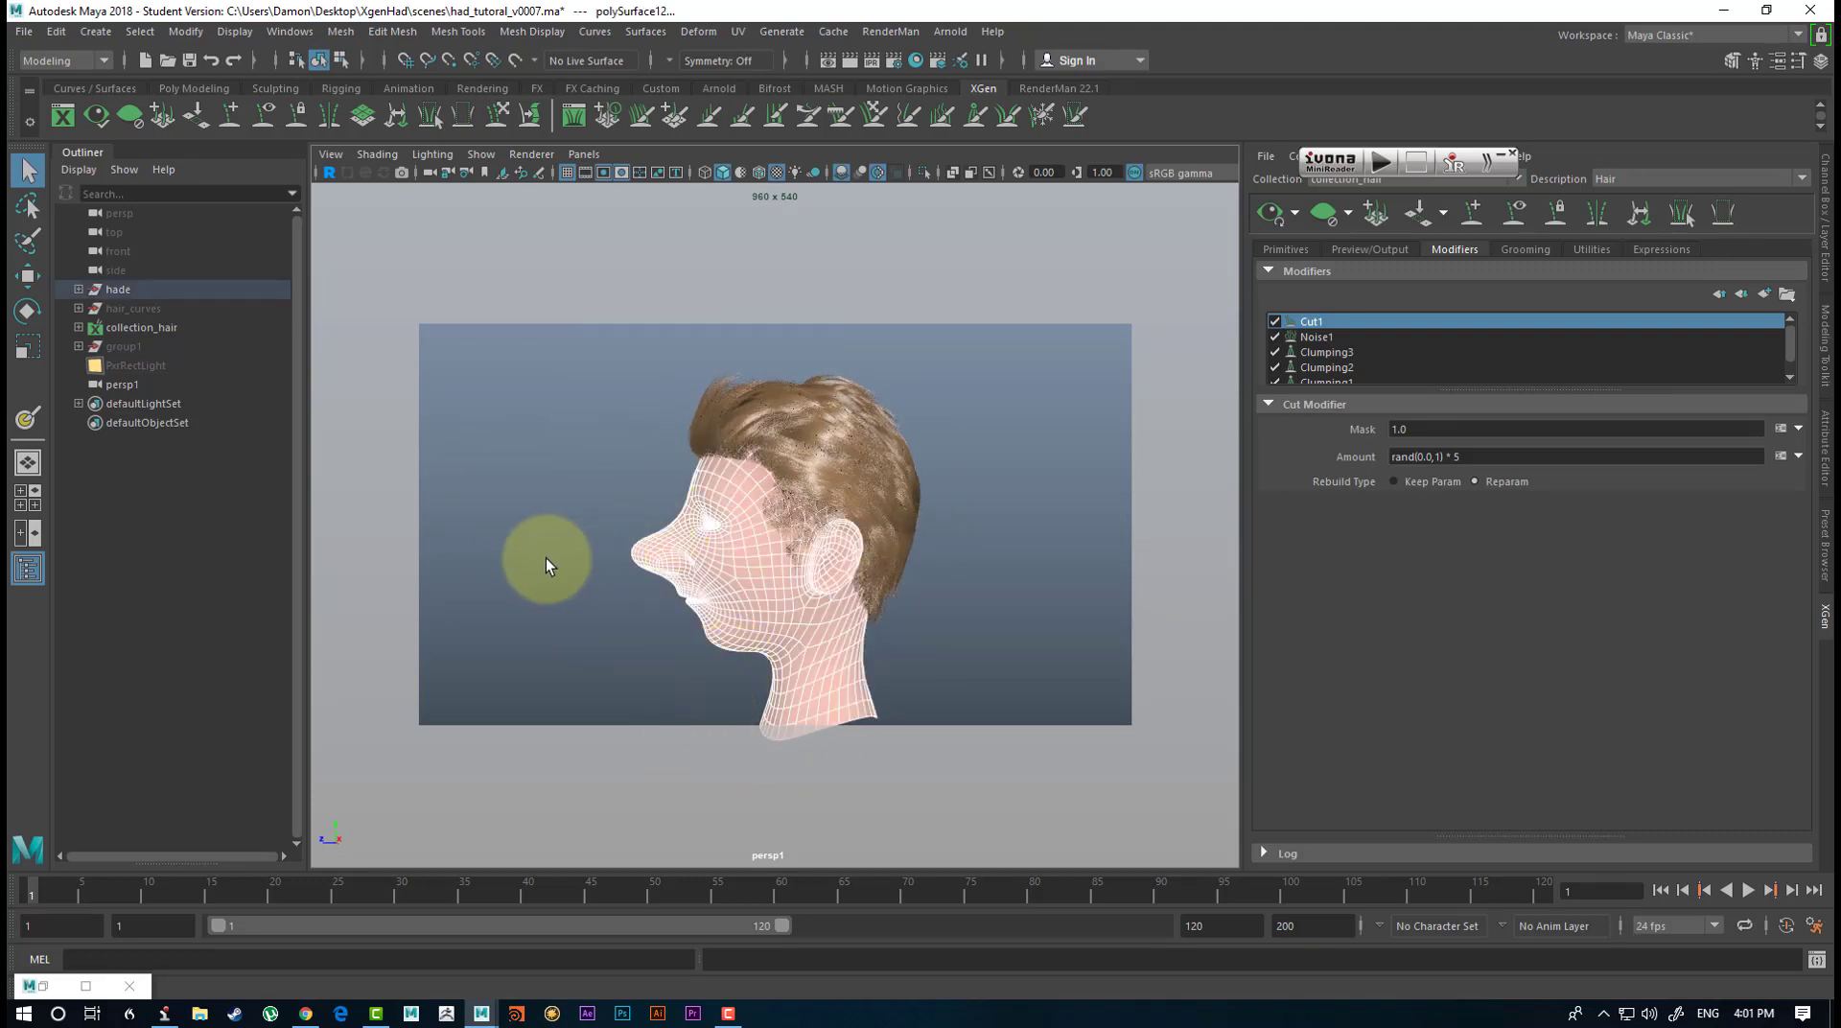
left_click_drag(524, 523, 591, 532, "alt")
left_click_drag(669, 513, 479, 508, "alt")
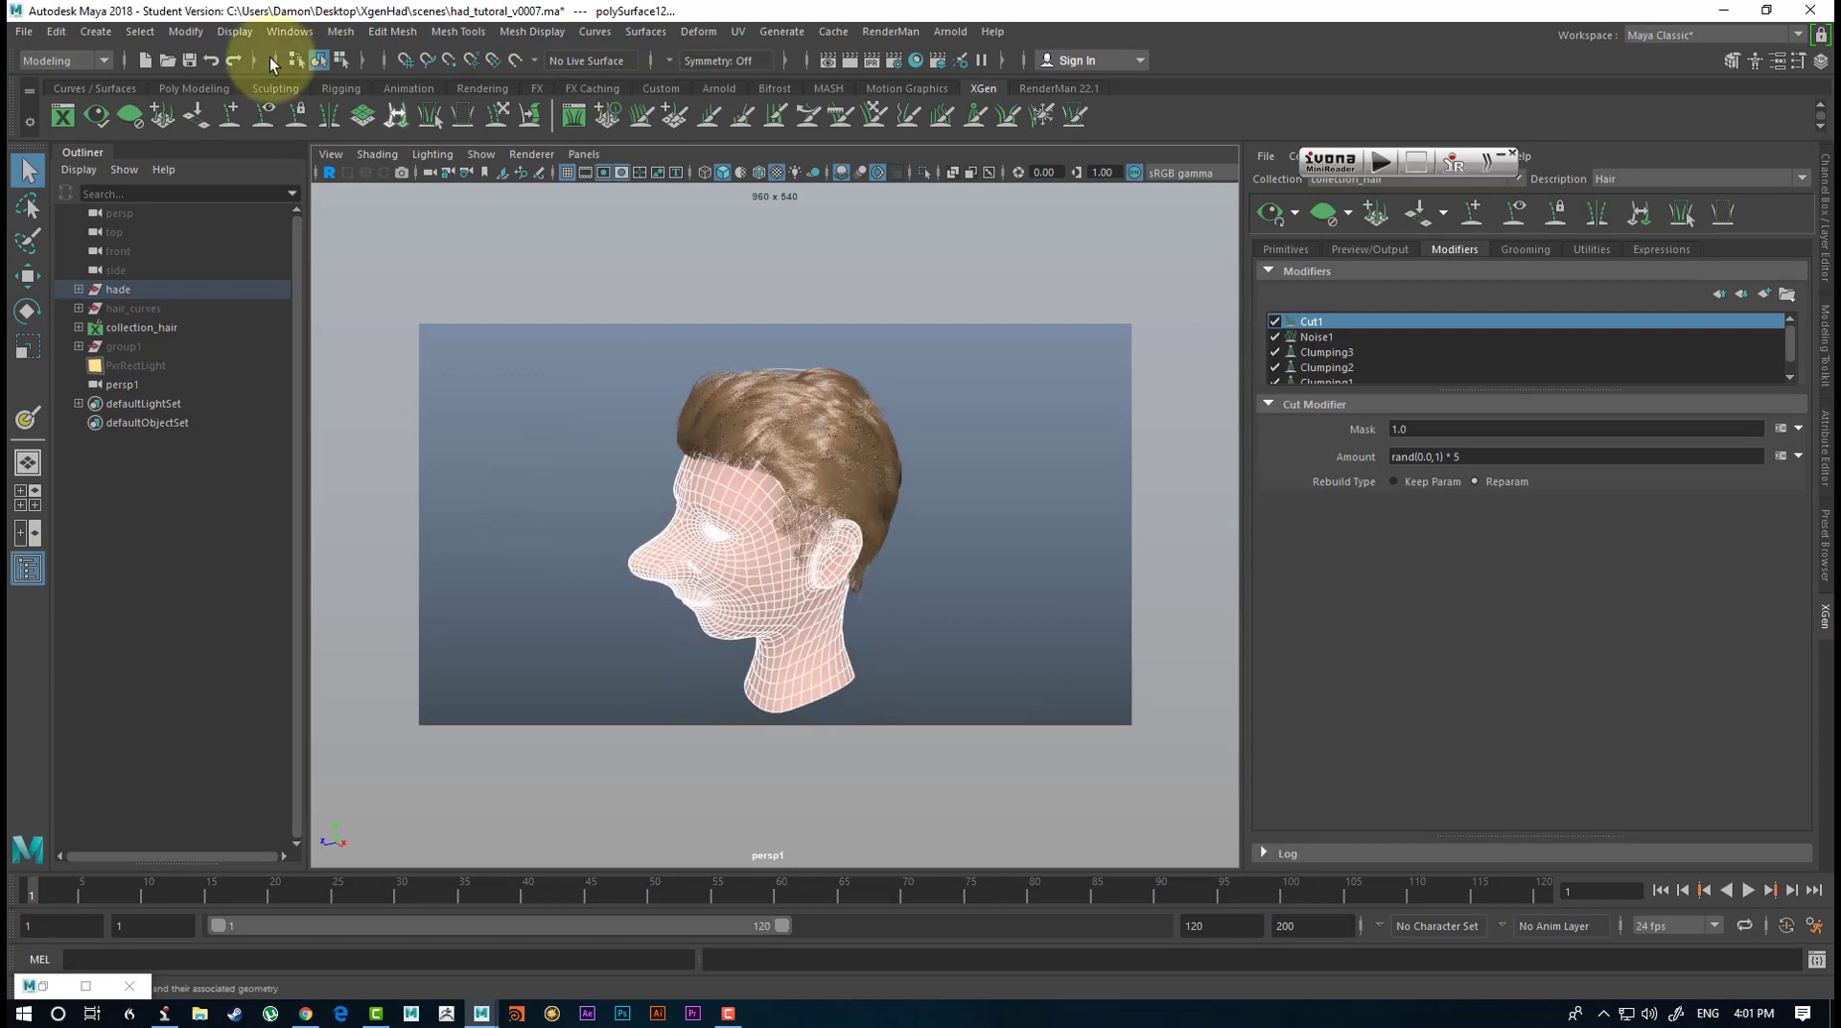
left_click(1055, 89)
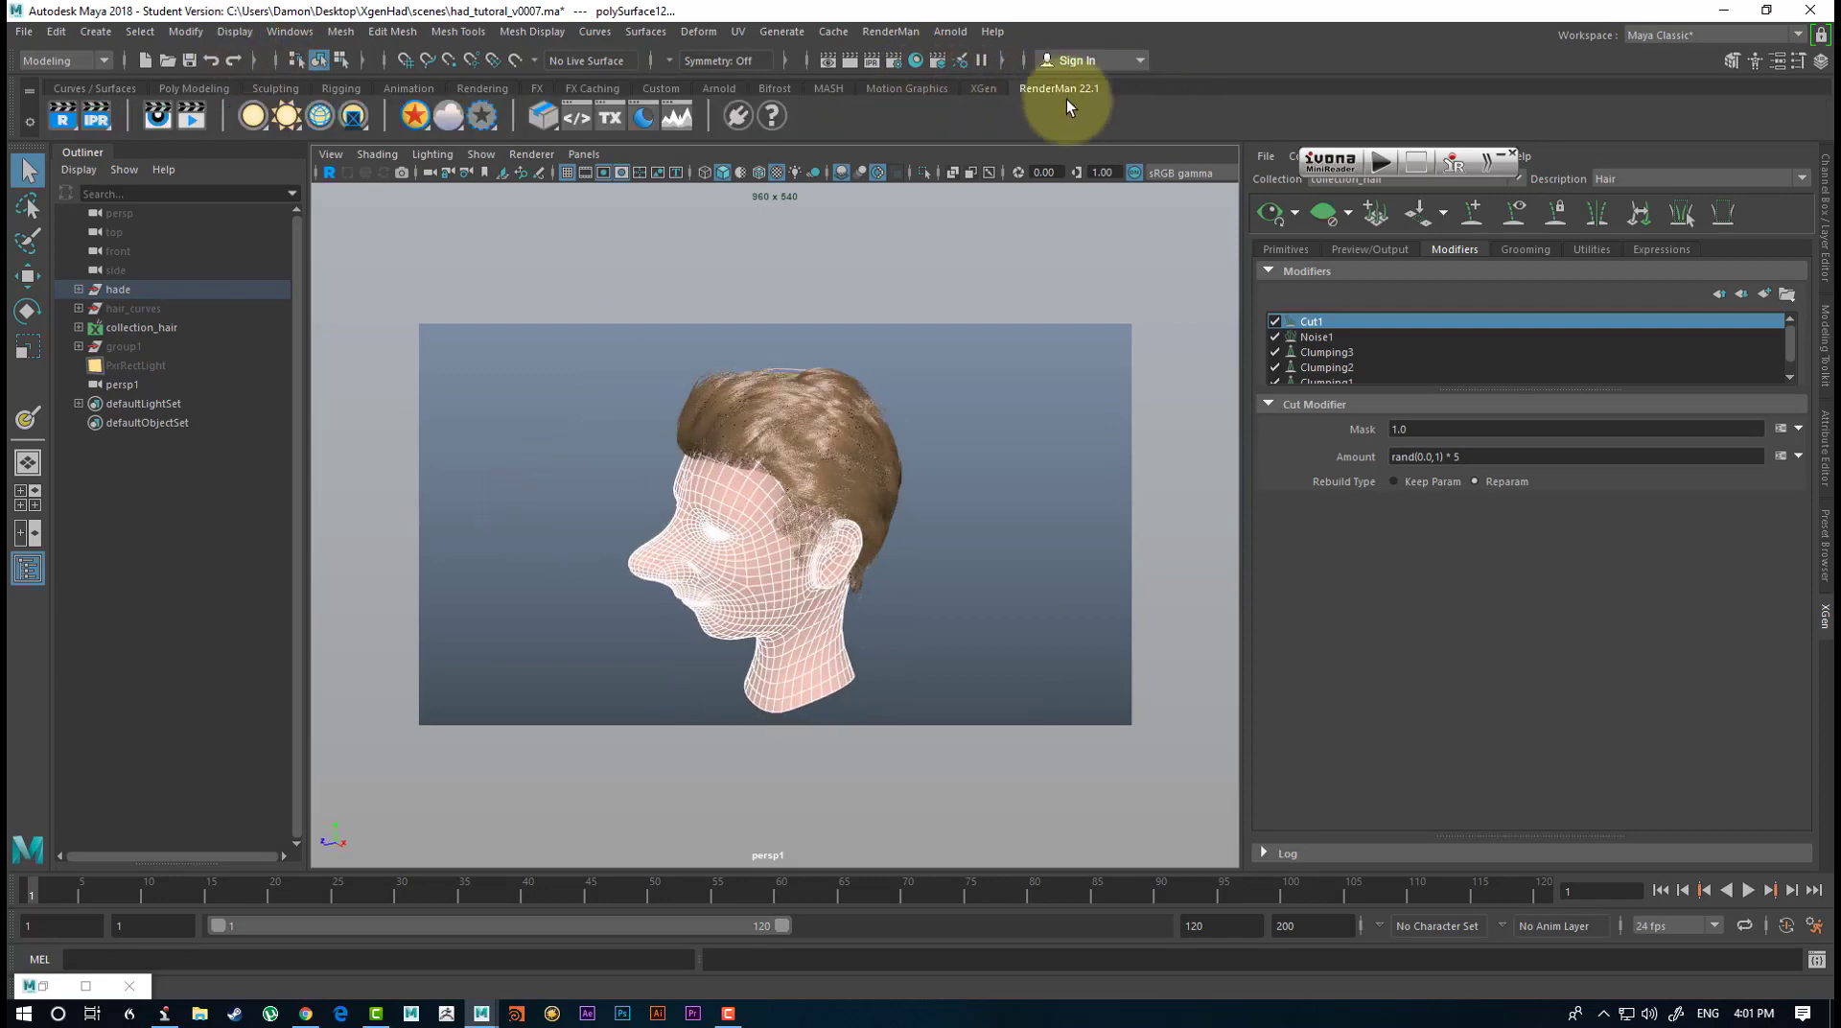
right_click(418, 121)
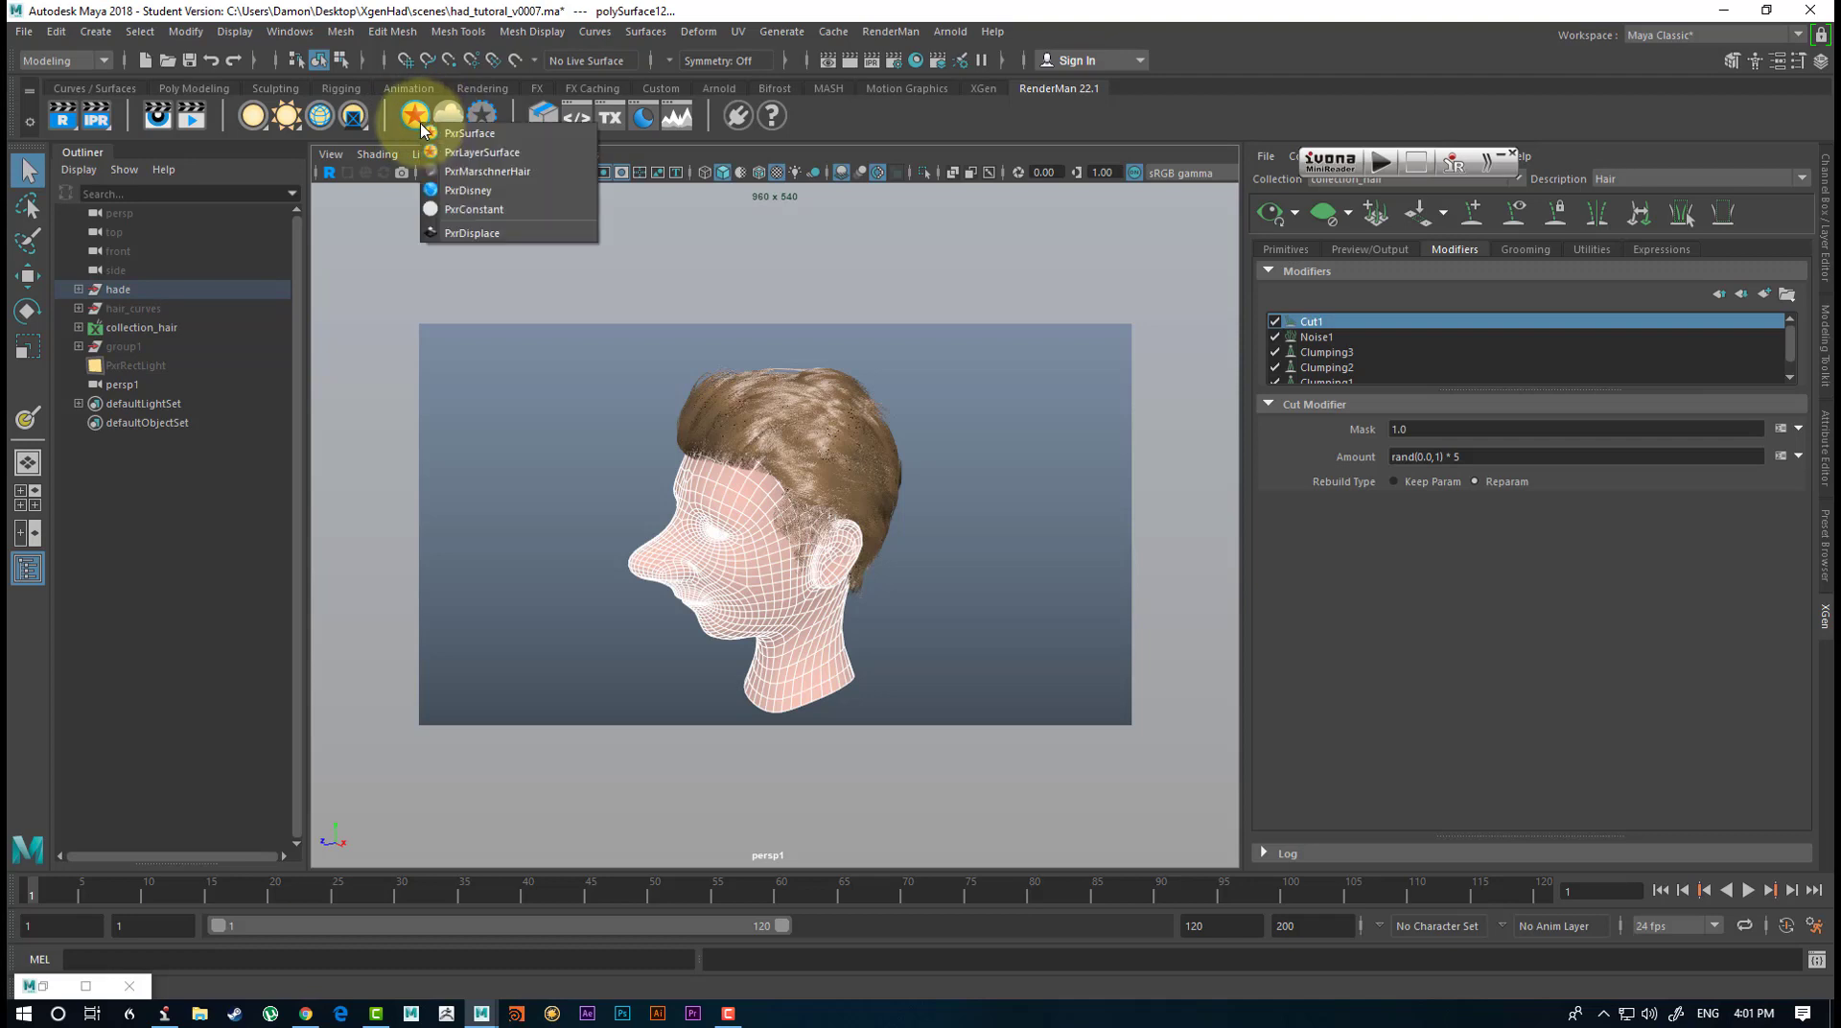
left_click(447, 144)
left_click_drag(452, 504, 188, 469, "alt")
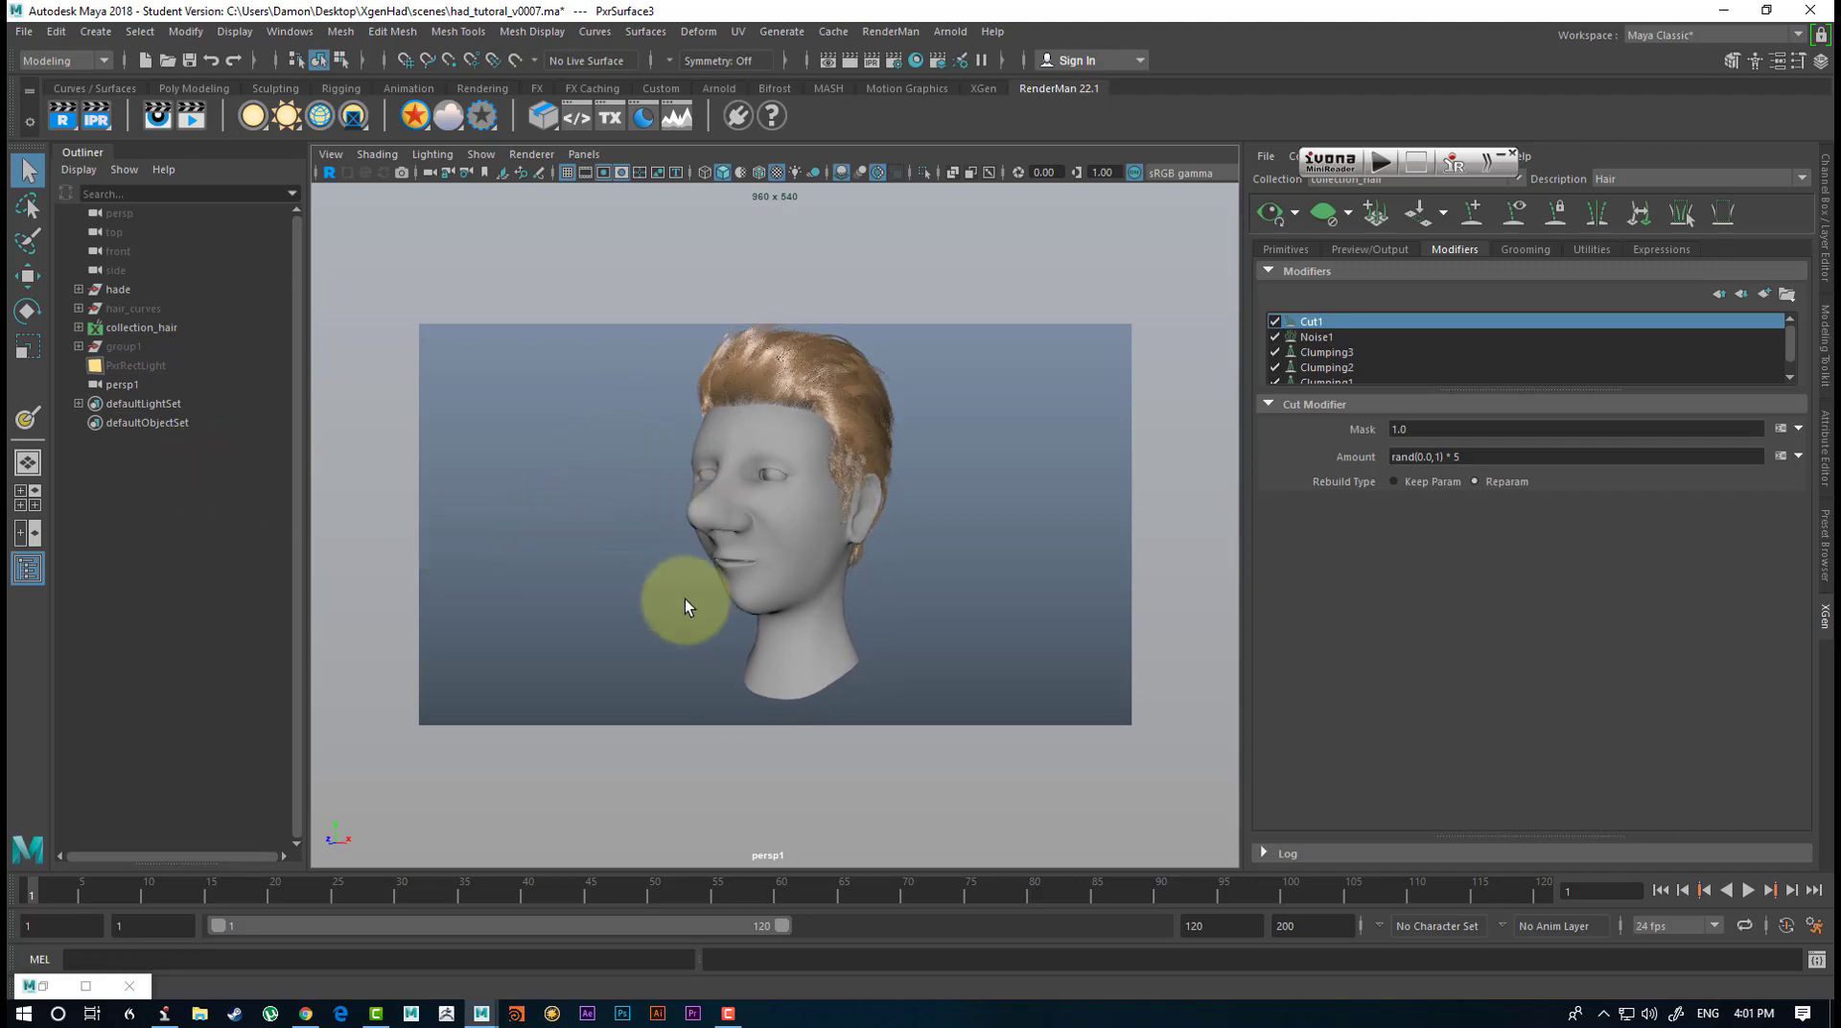
left_click_drag(685, 598, 636, 593, "alt")
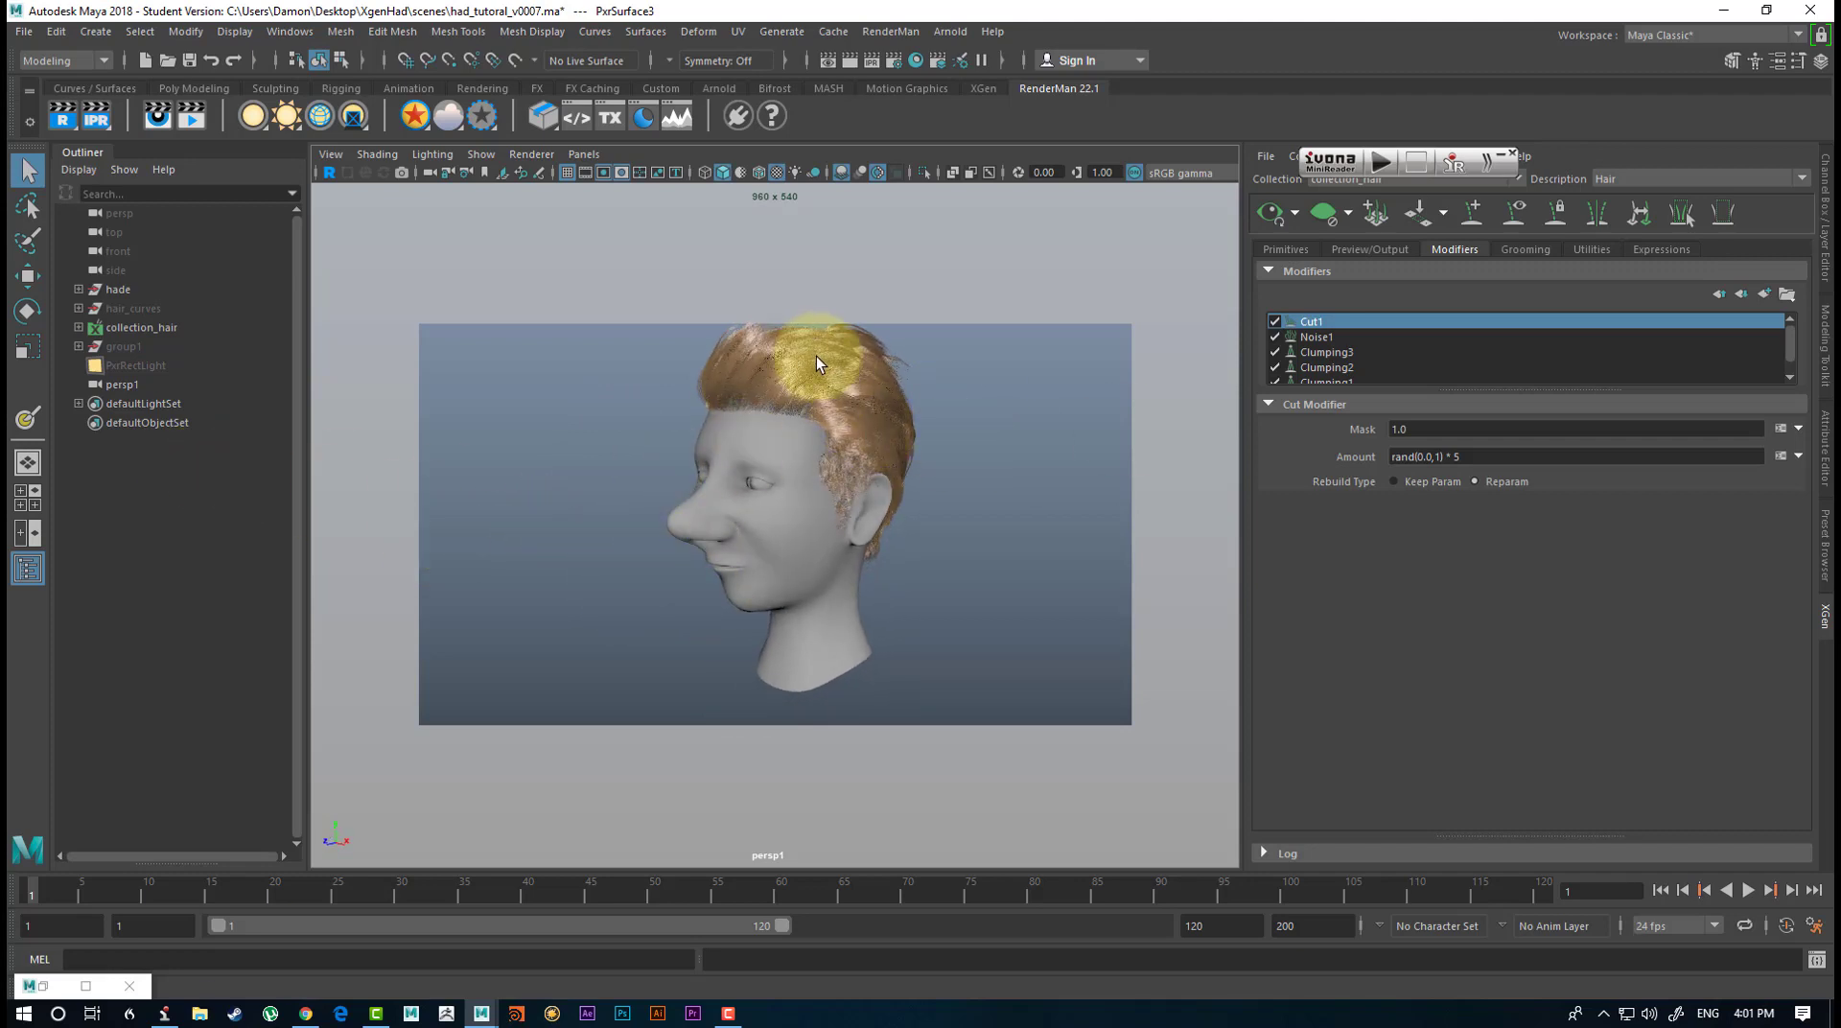
left_click_drag(856, 435, 999, 425, "alt")
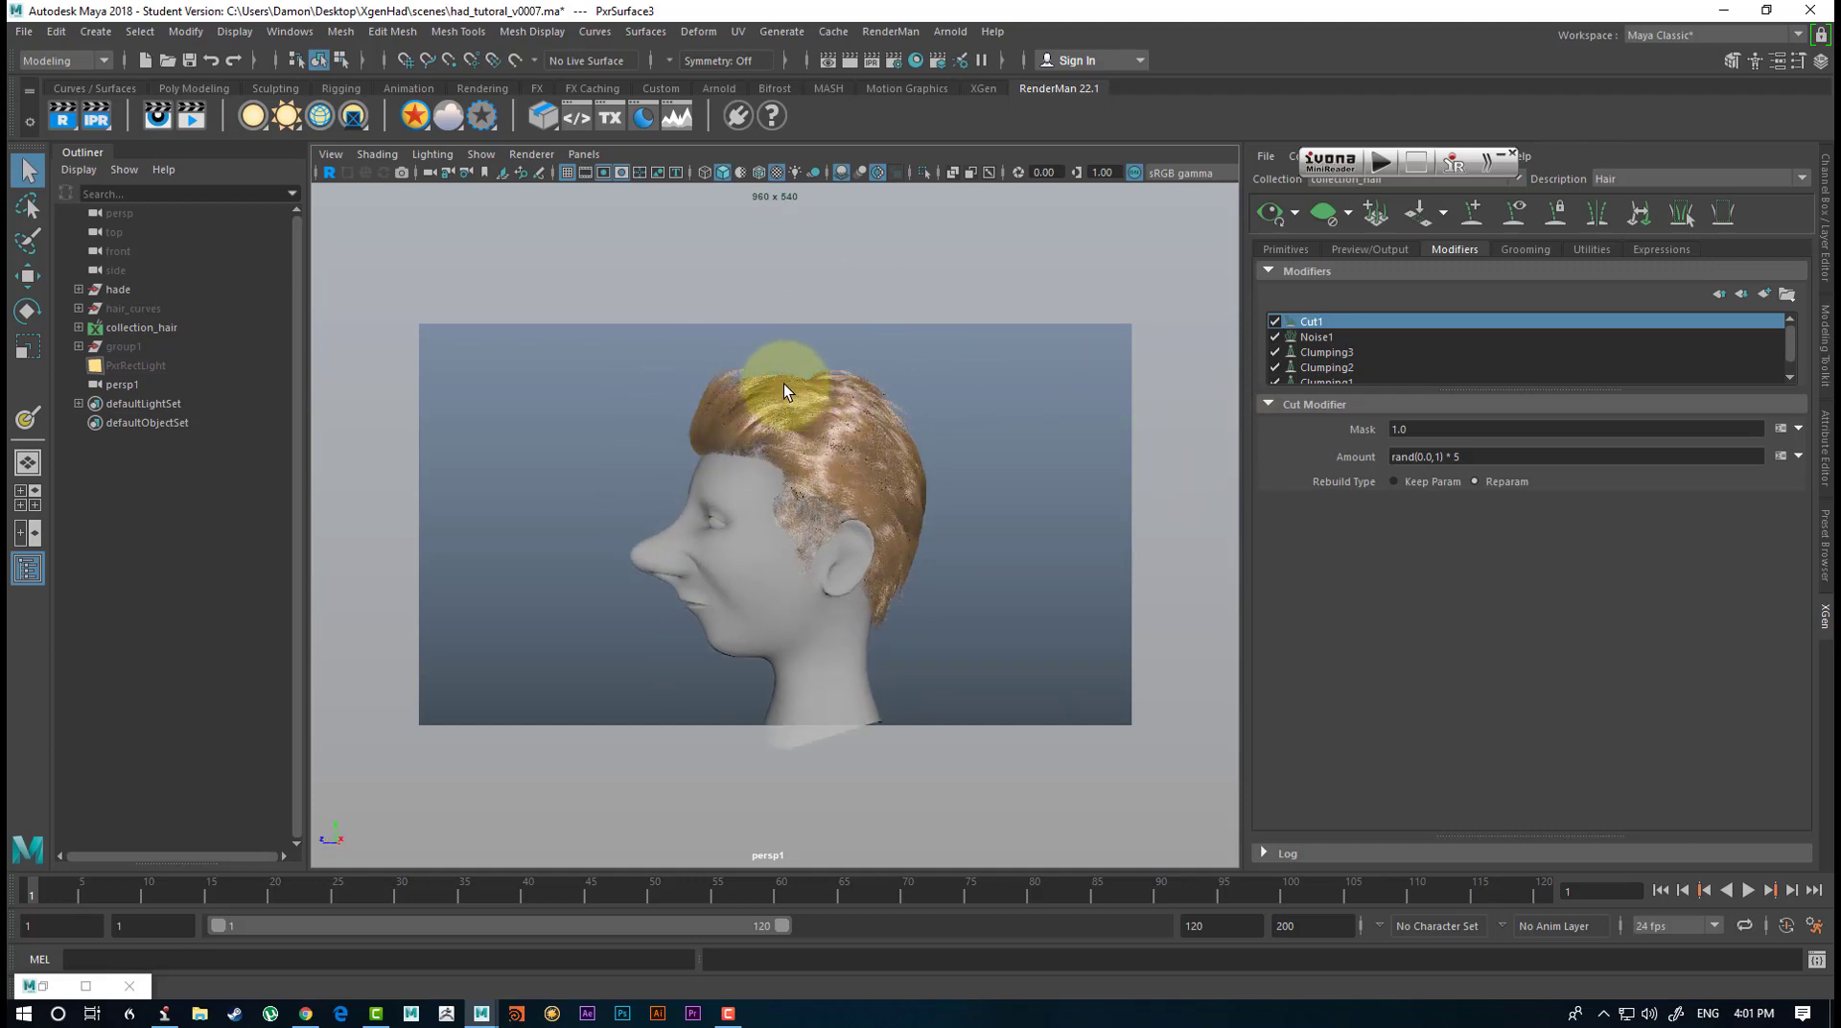
left_click_drag(966, 358, 981, 508, "alt")
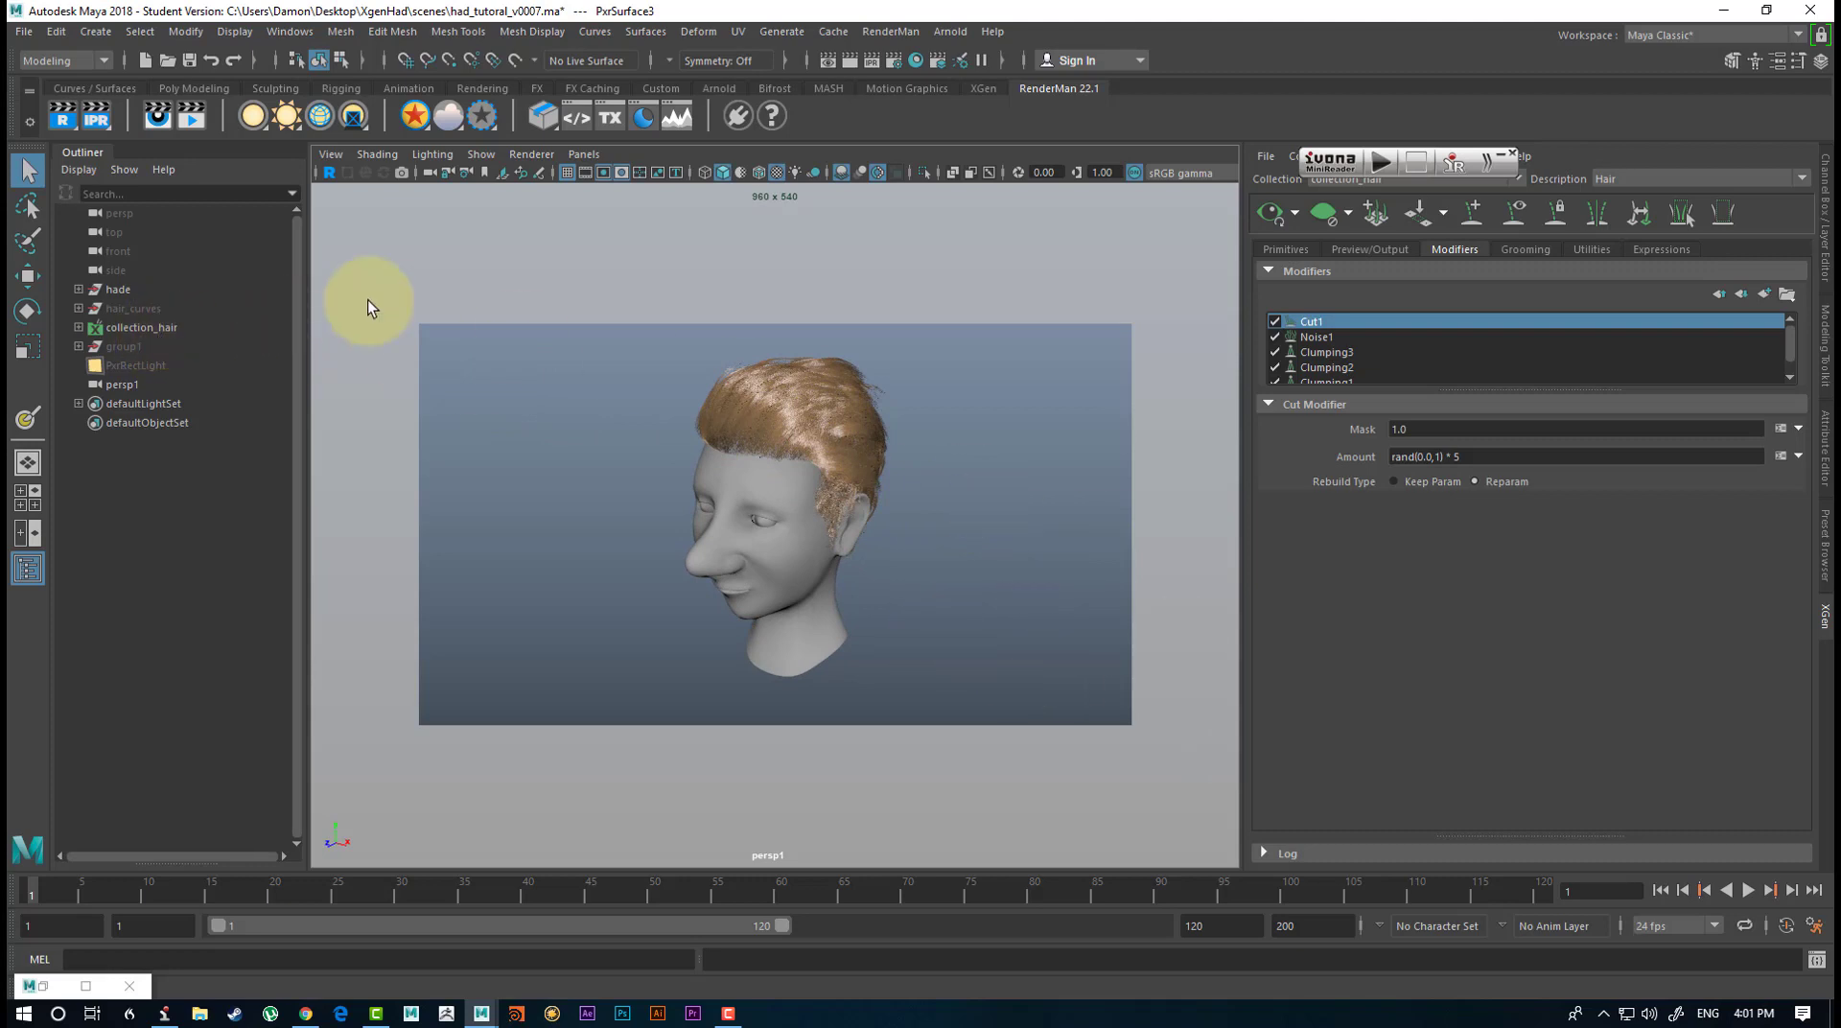
left_click_drag(988, 505, 981, 491, "alt")
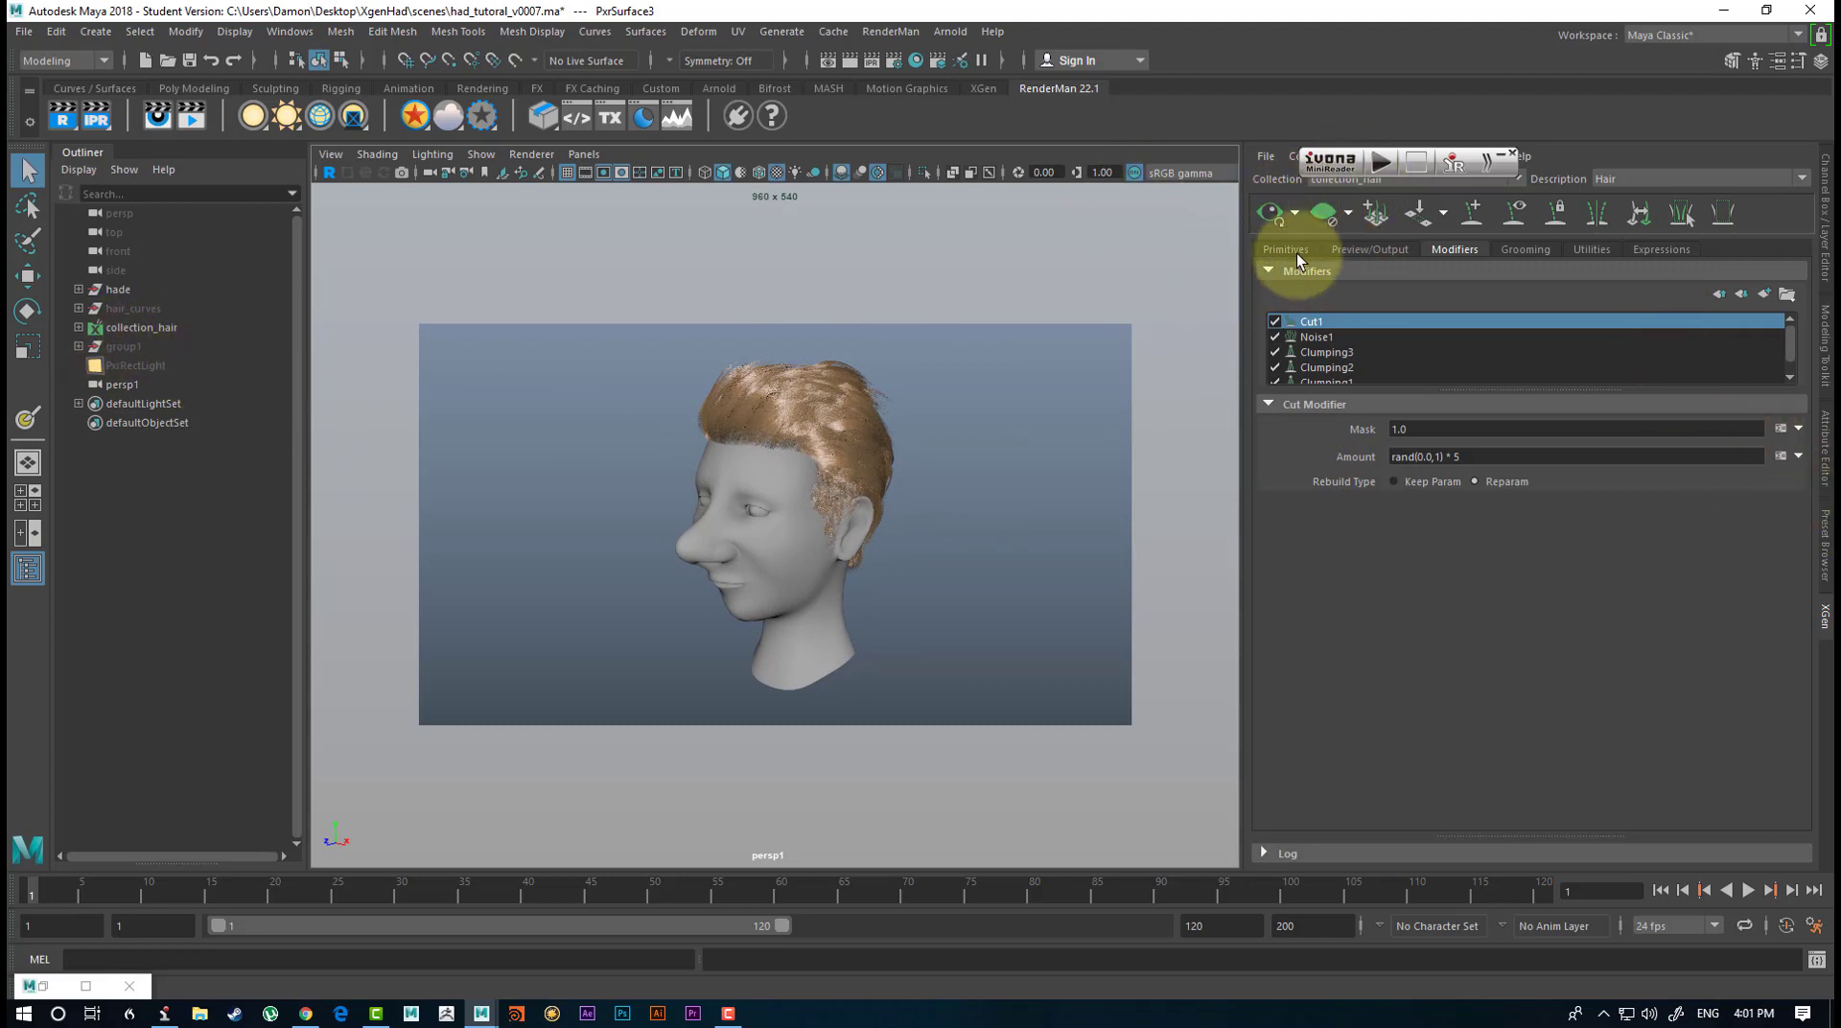
Set the hair description's output Renderer to RenderMan, keeping the Operation as Render, and check its RenderMan shading group.
left_click(1385, 249)
scroll(1447, 395, "down", 5)
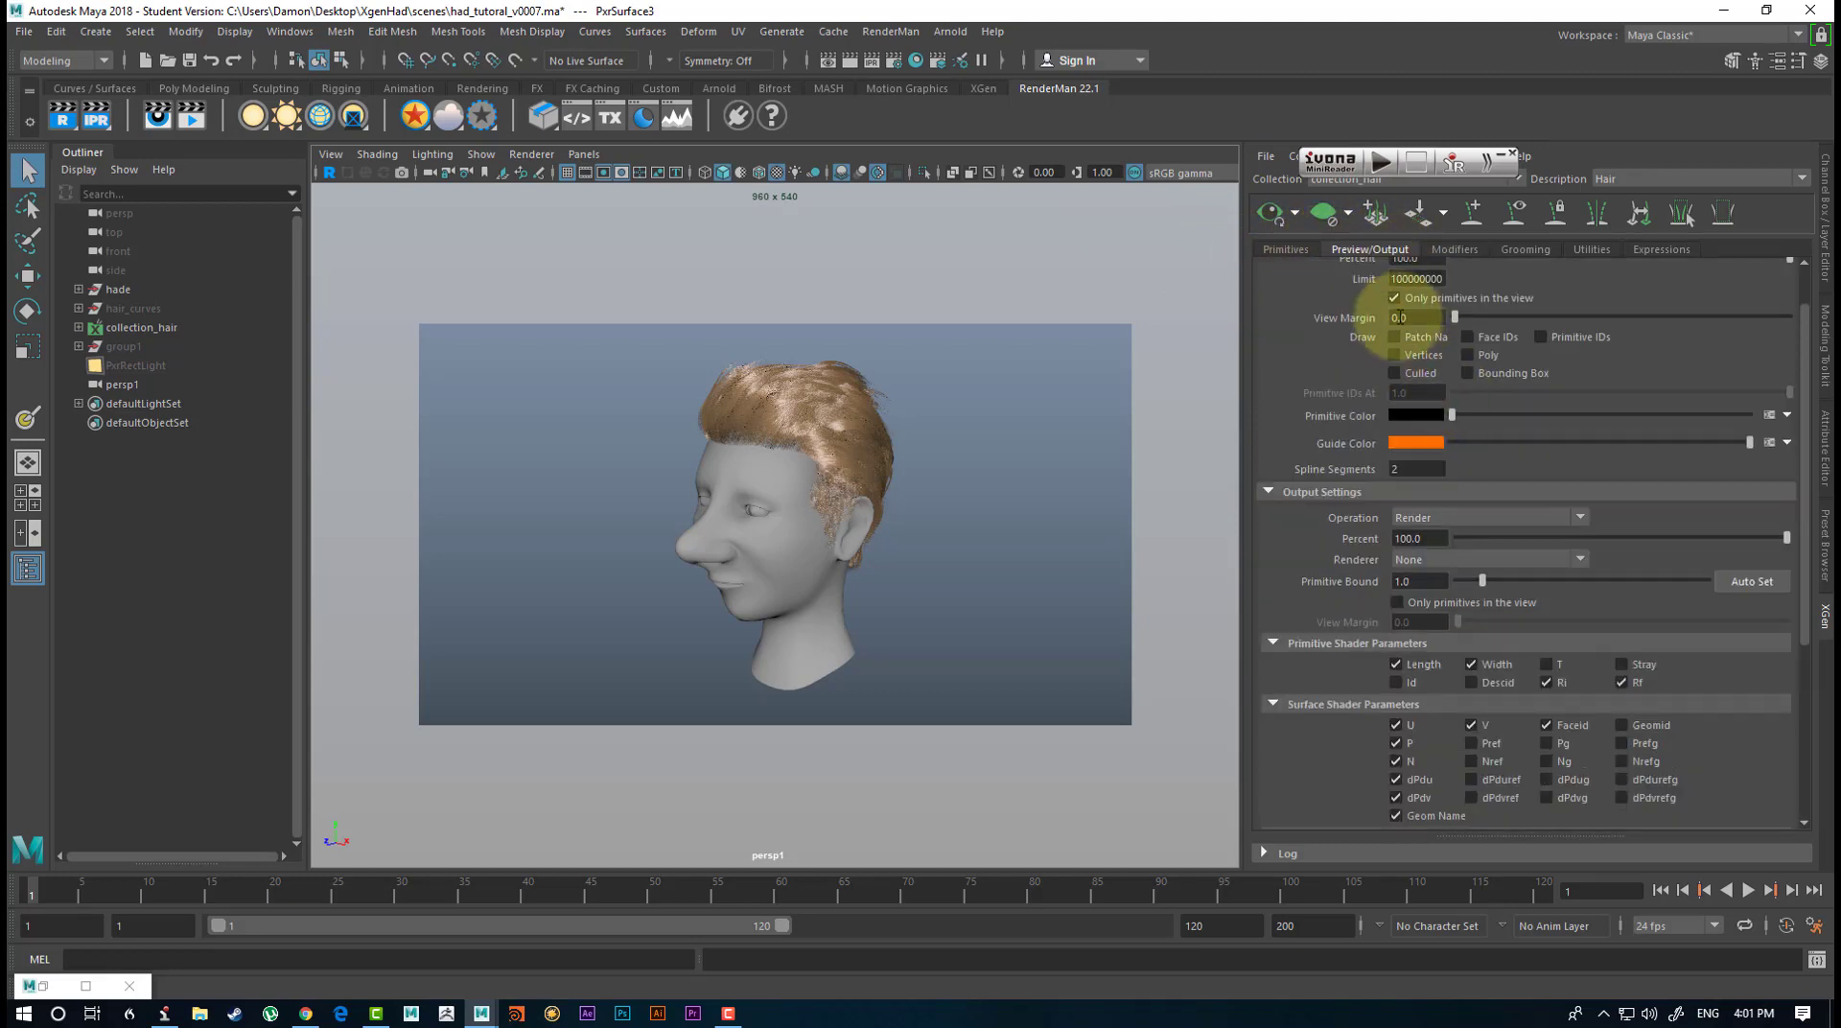
scroll(1432, 356, "down", 1)
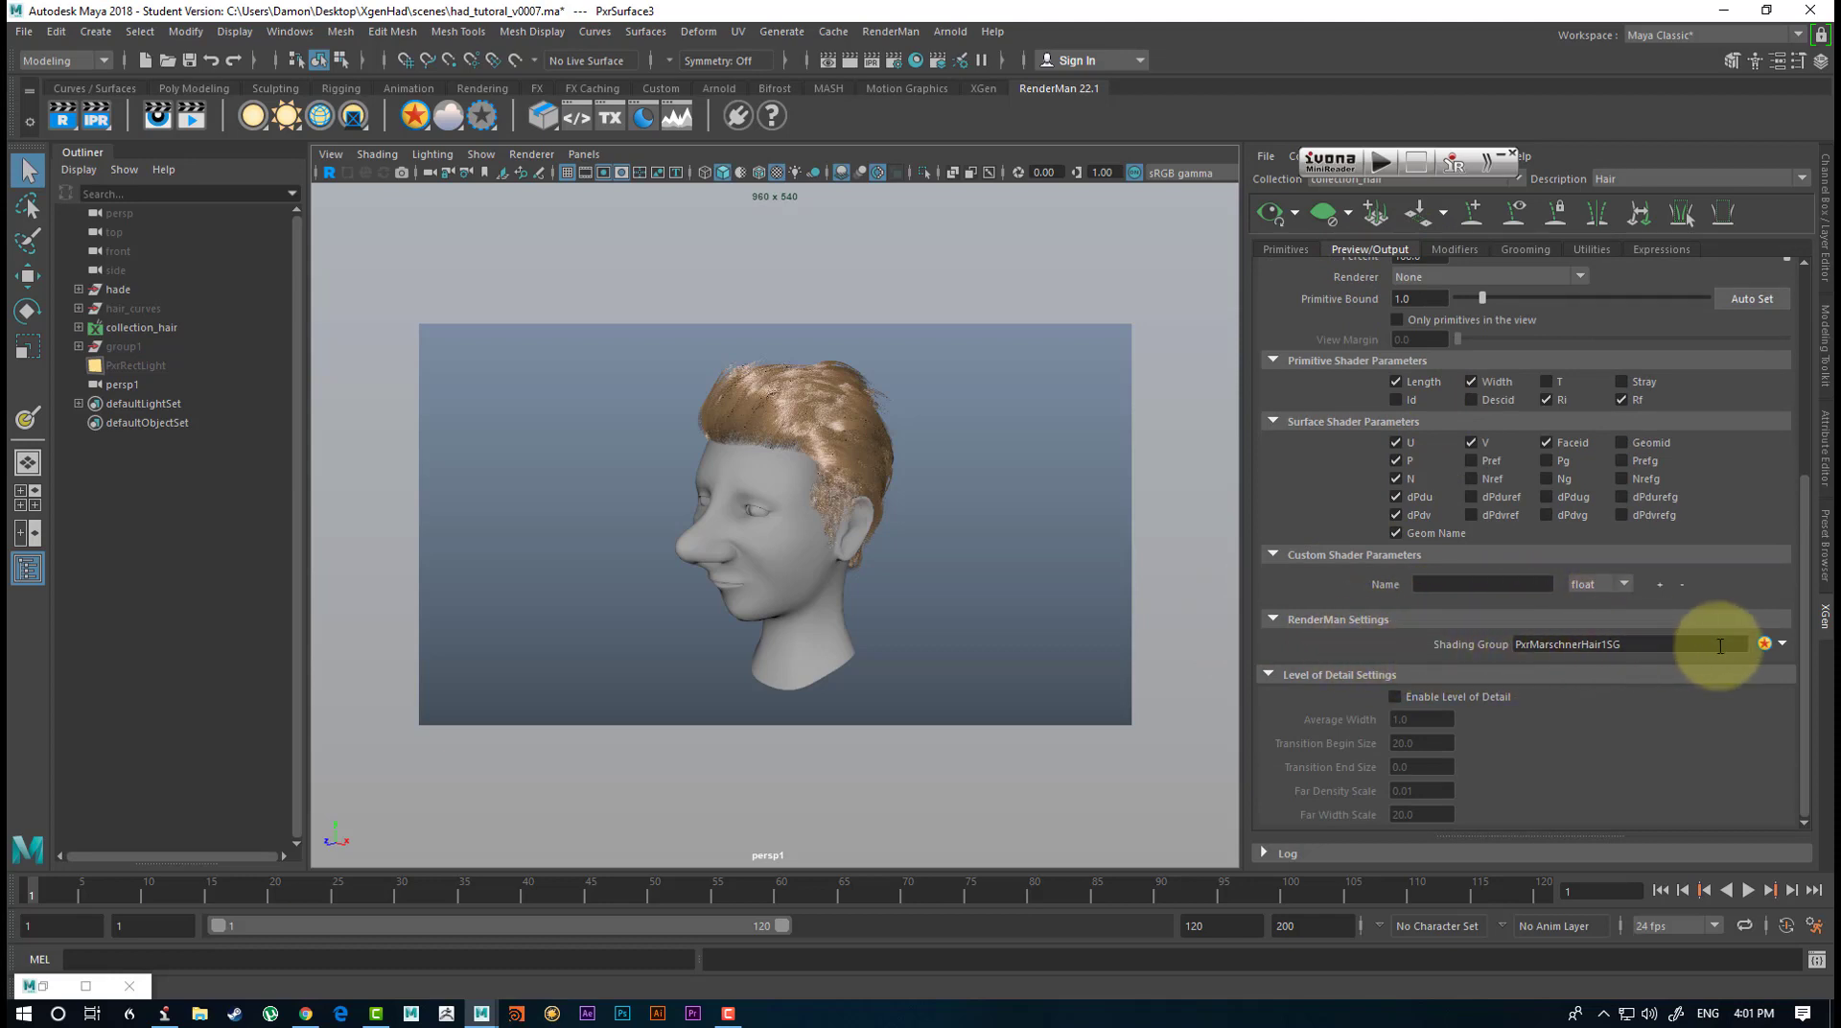
scroll(1405, 566, "up", 4)
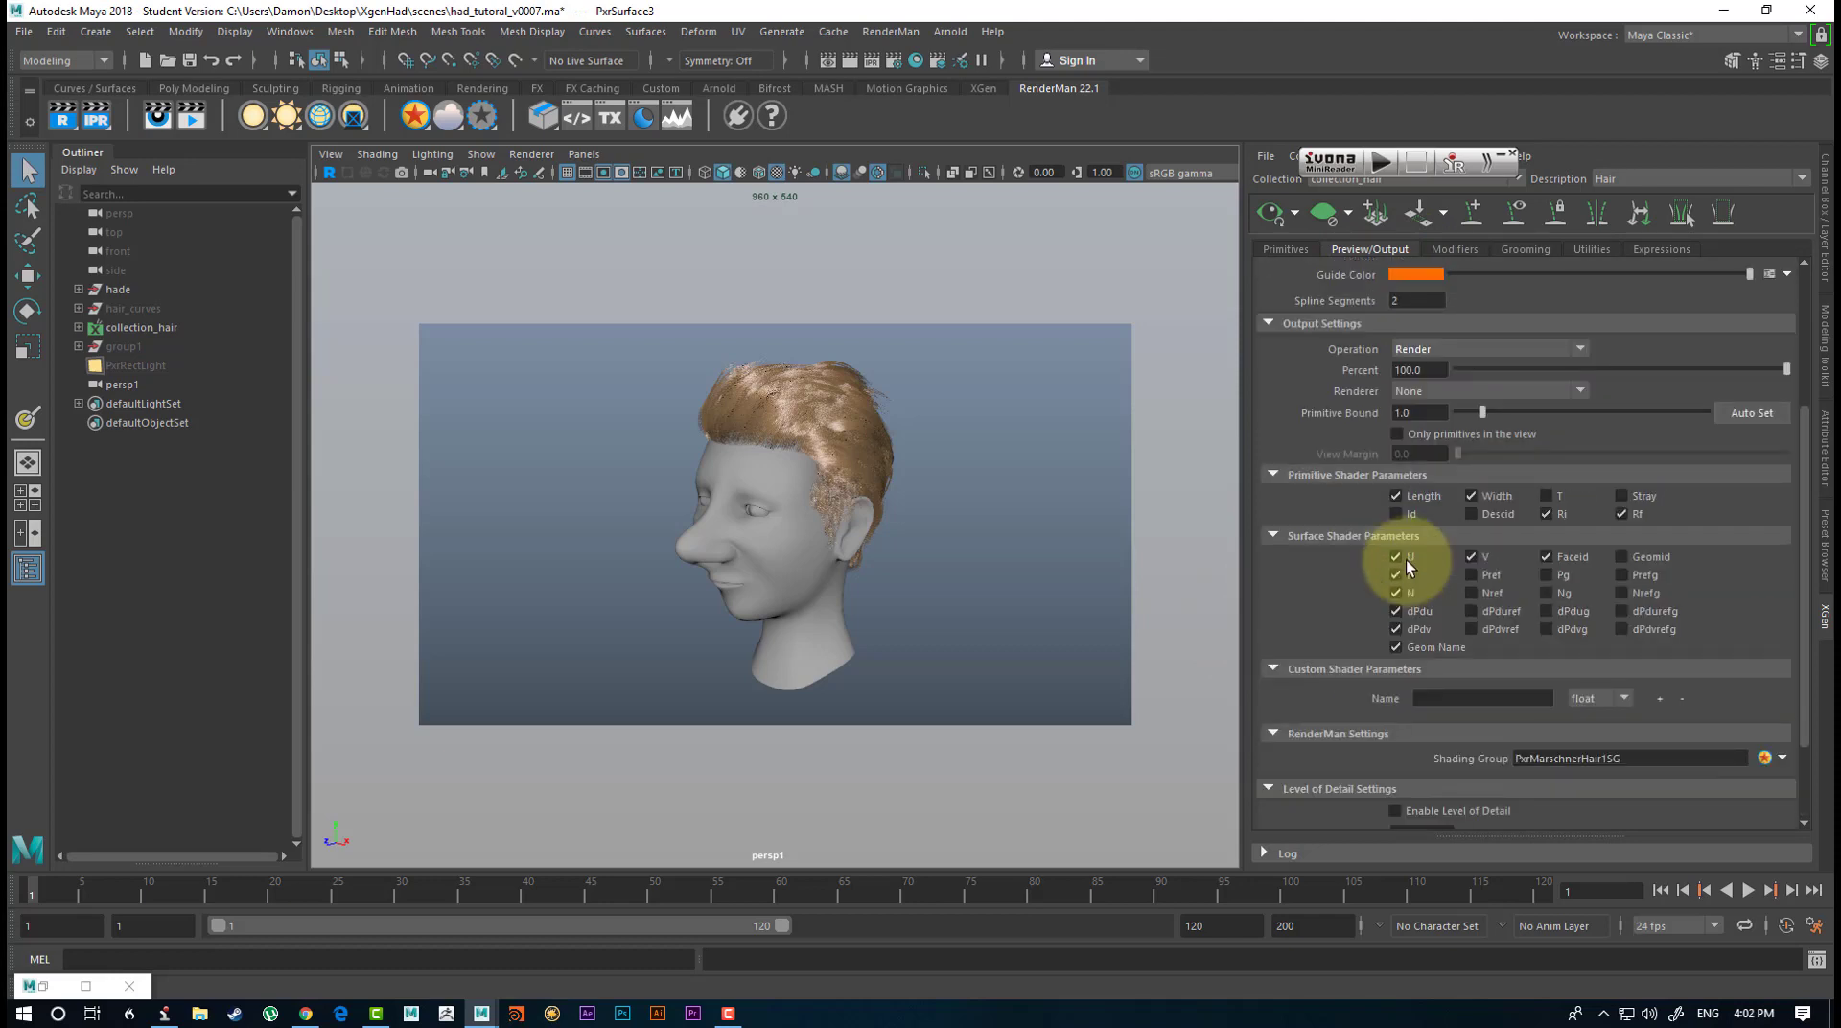
left_click(1464, 460)
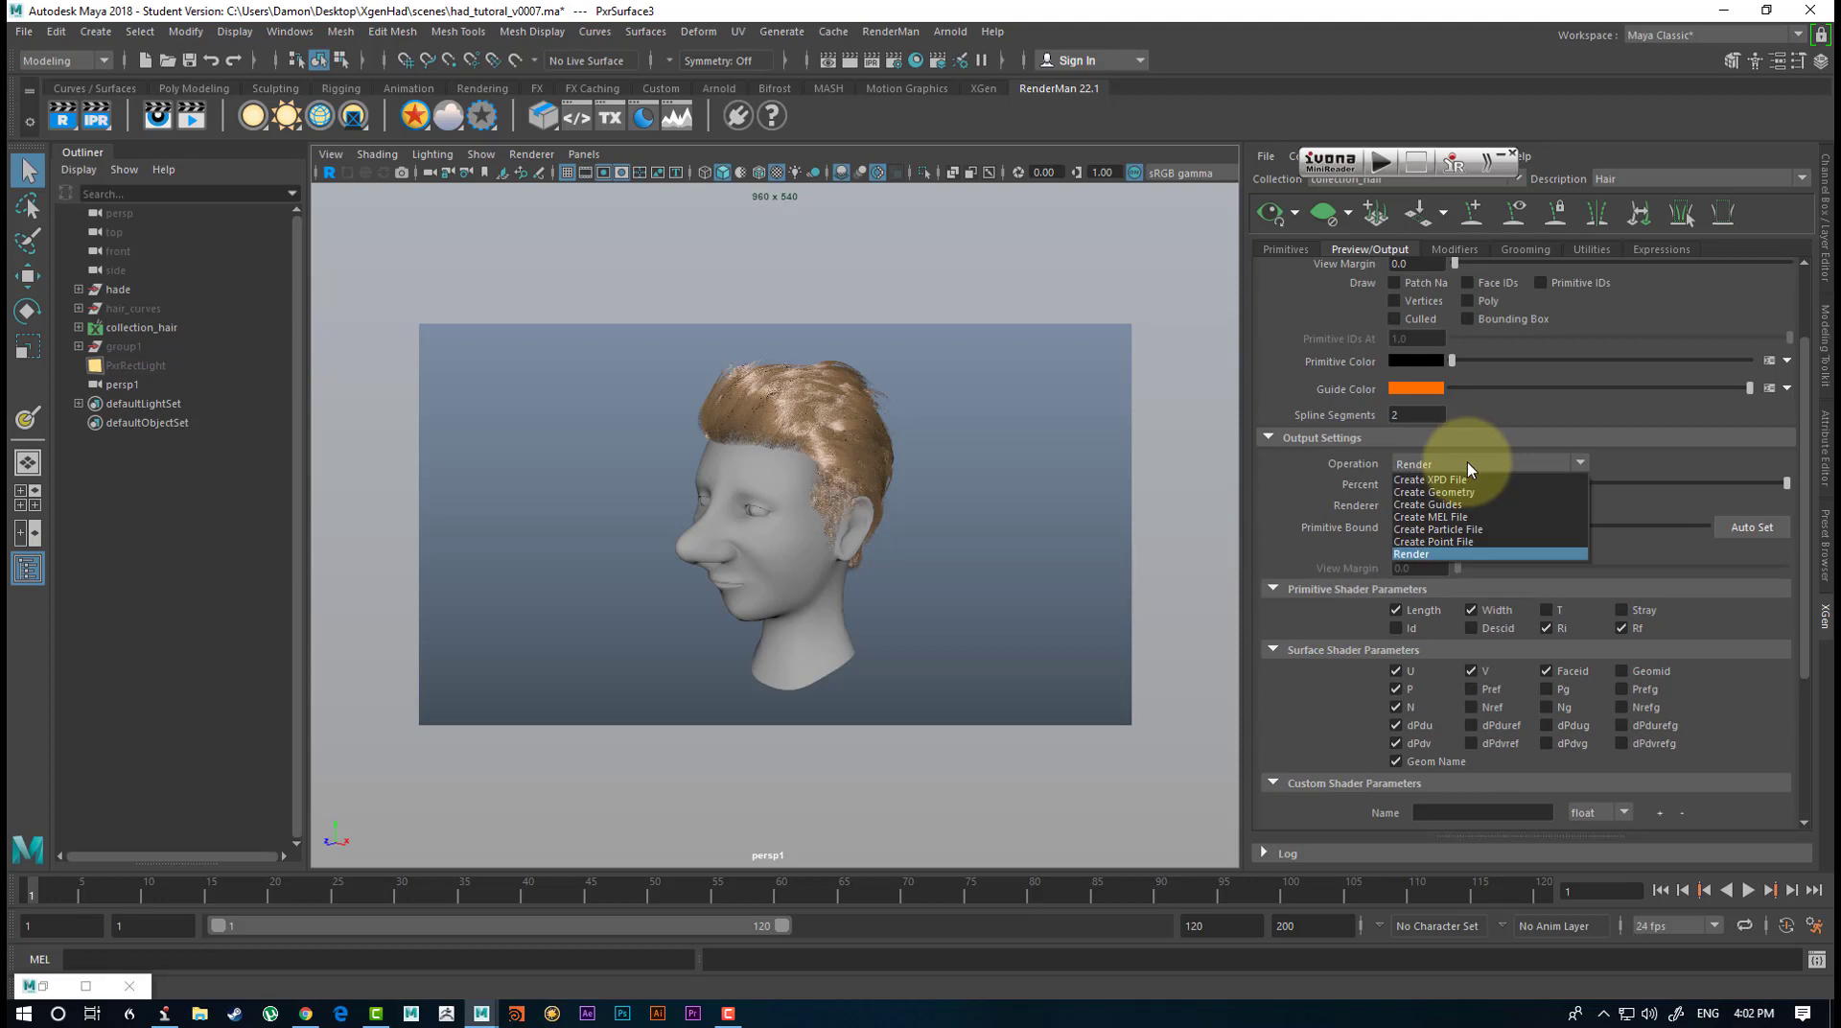
left_click(1467, 463)
left_click(1456, 505)
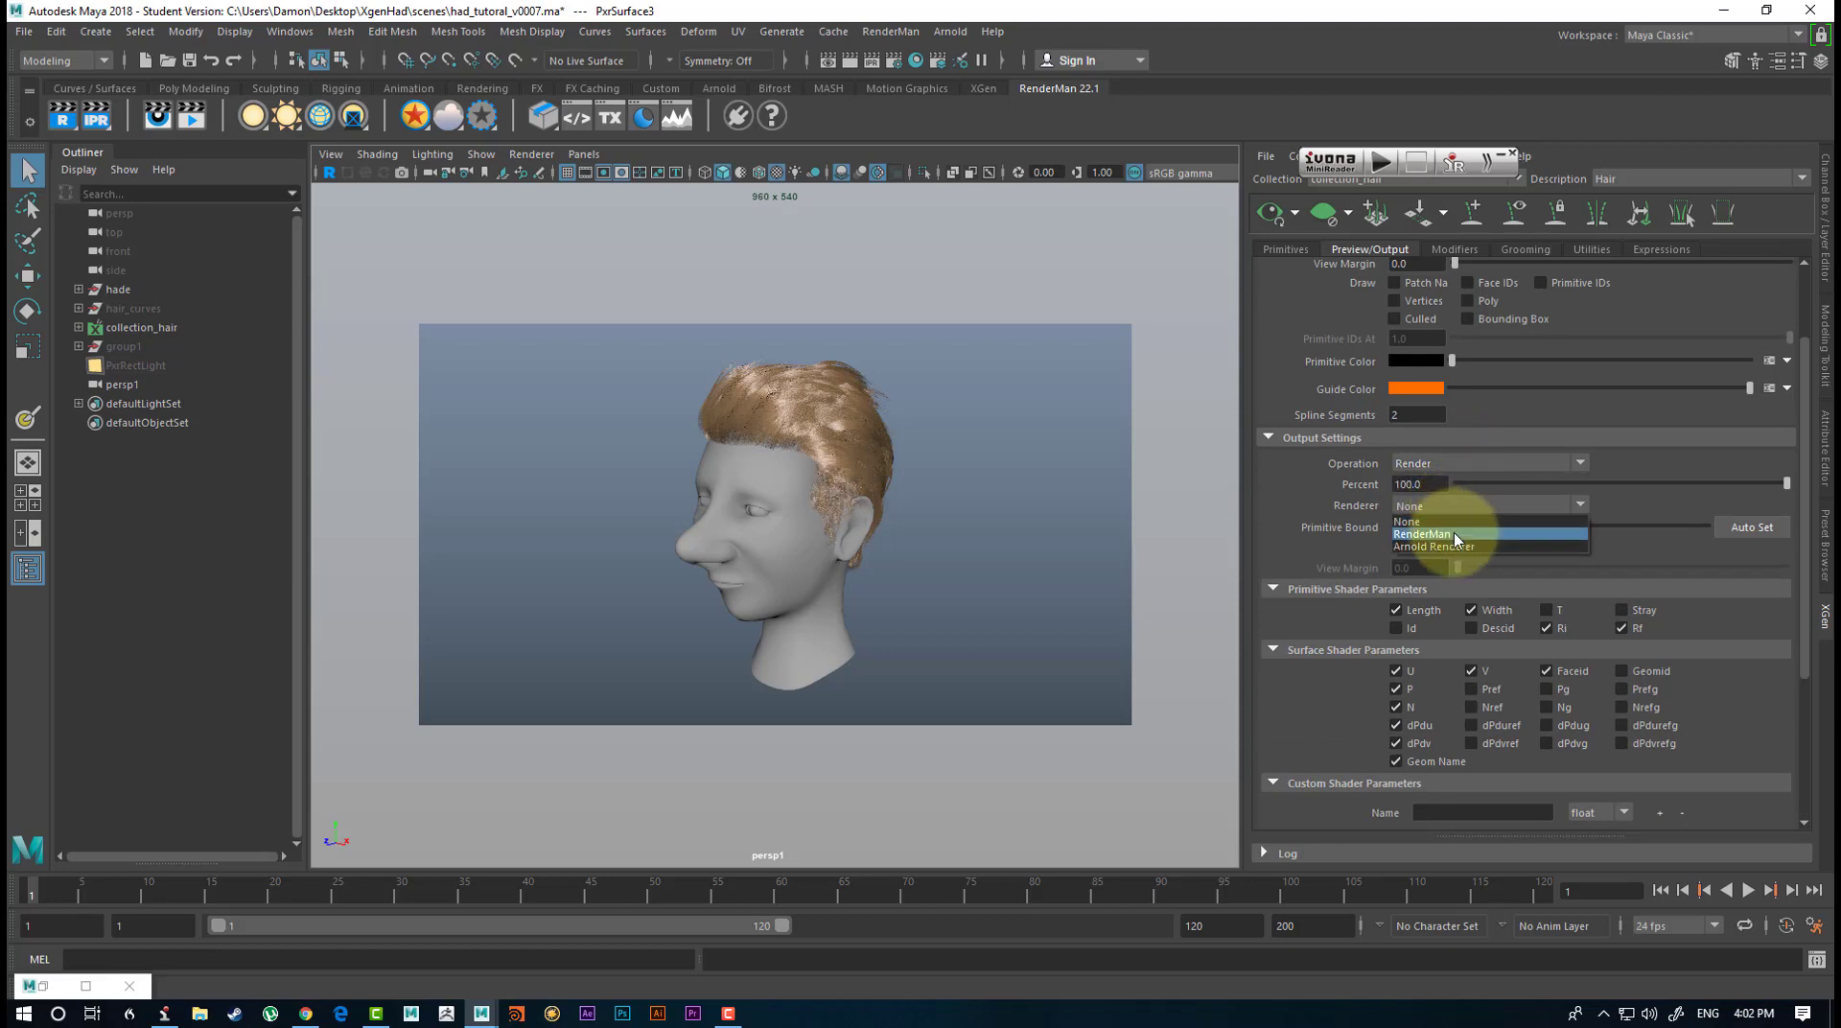
left_click(1453, 533)
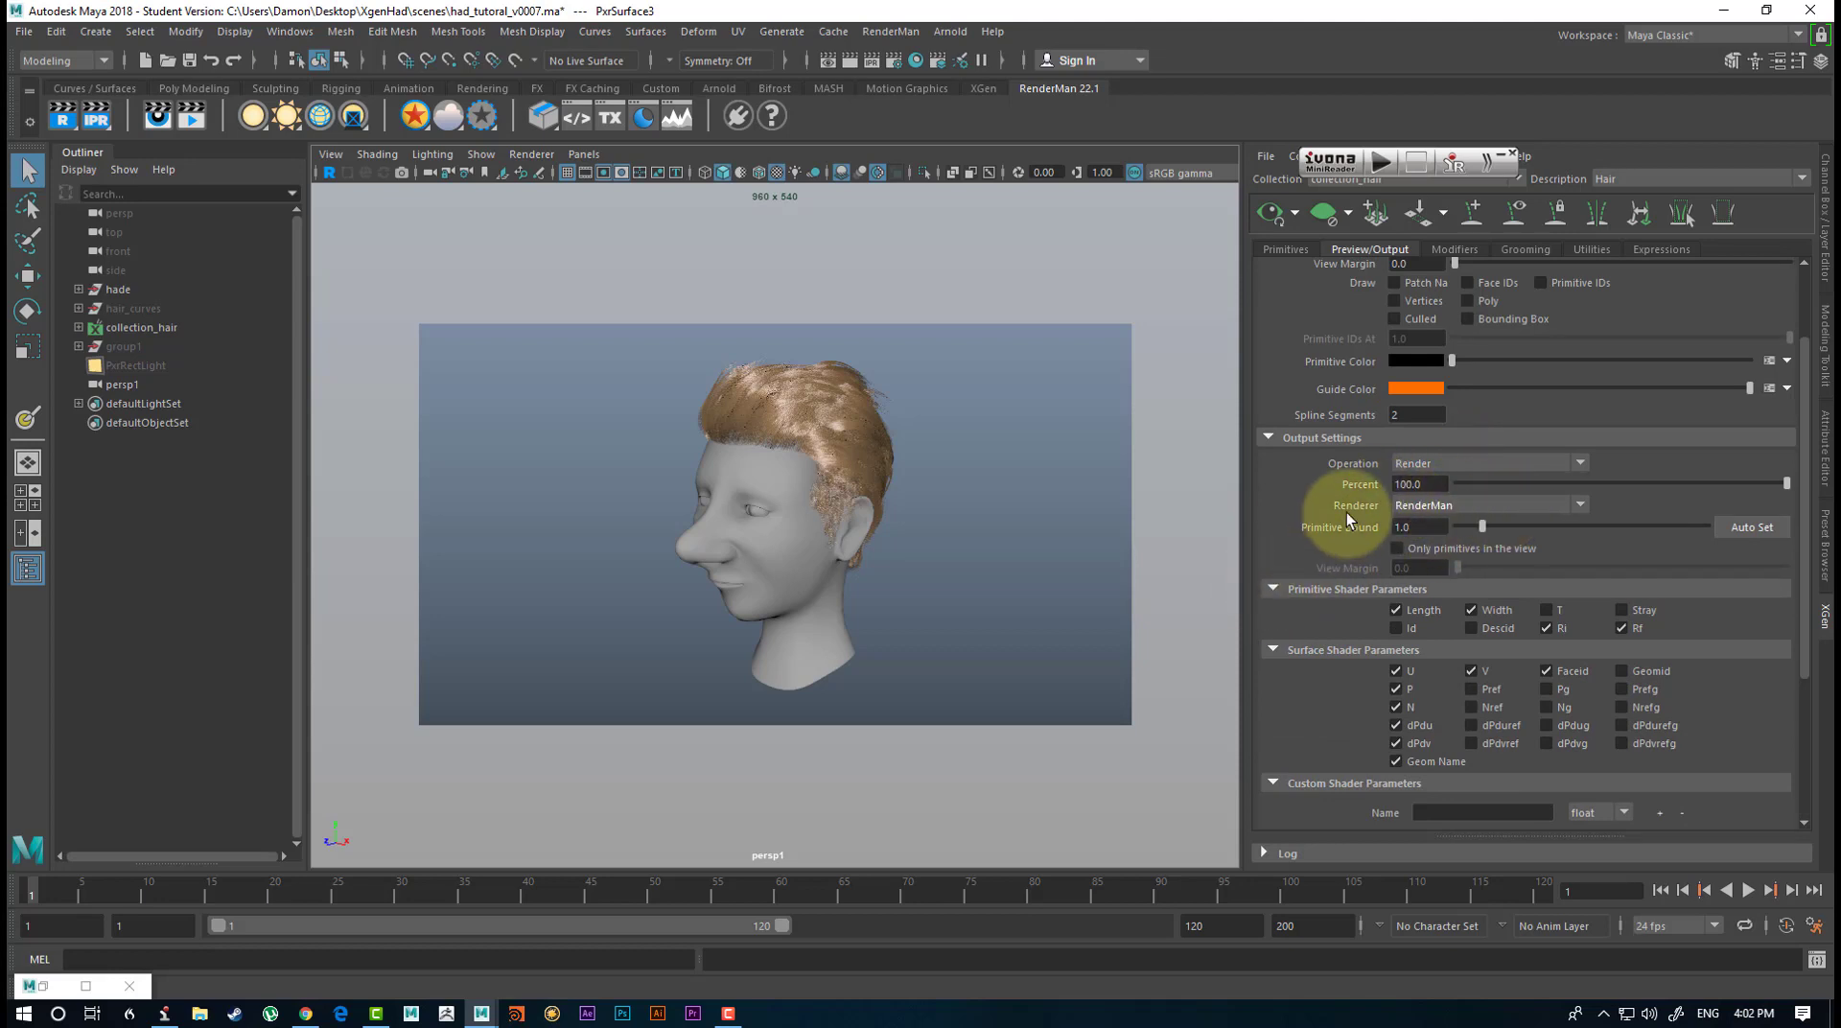
scroll(1345, 516, "down", 3)
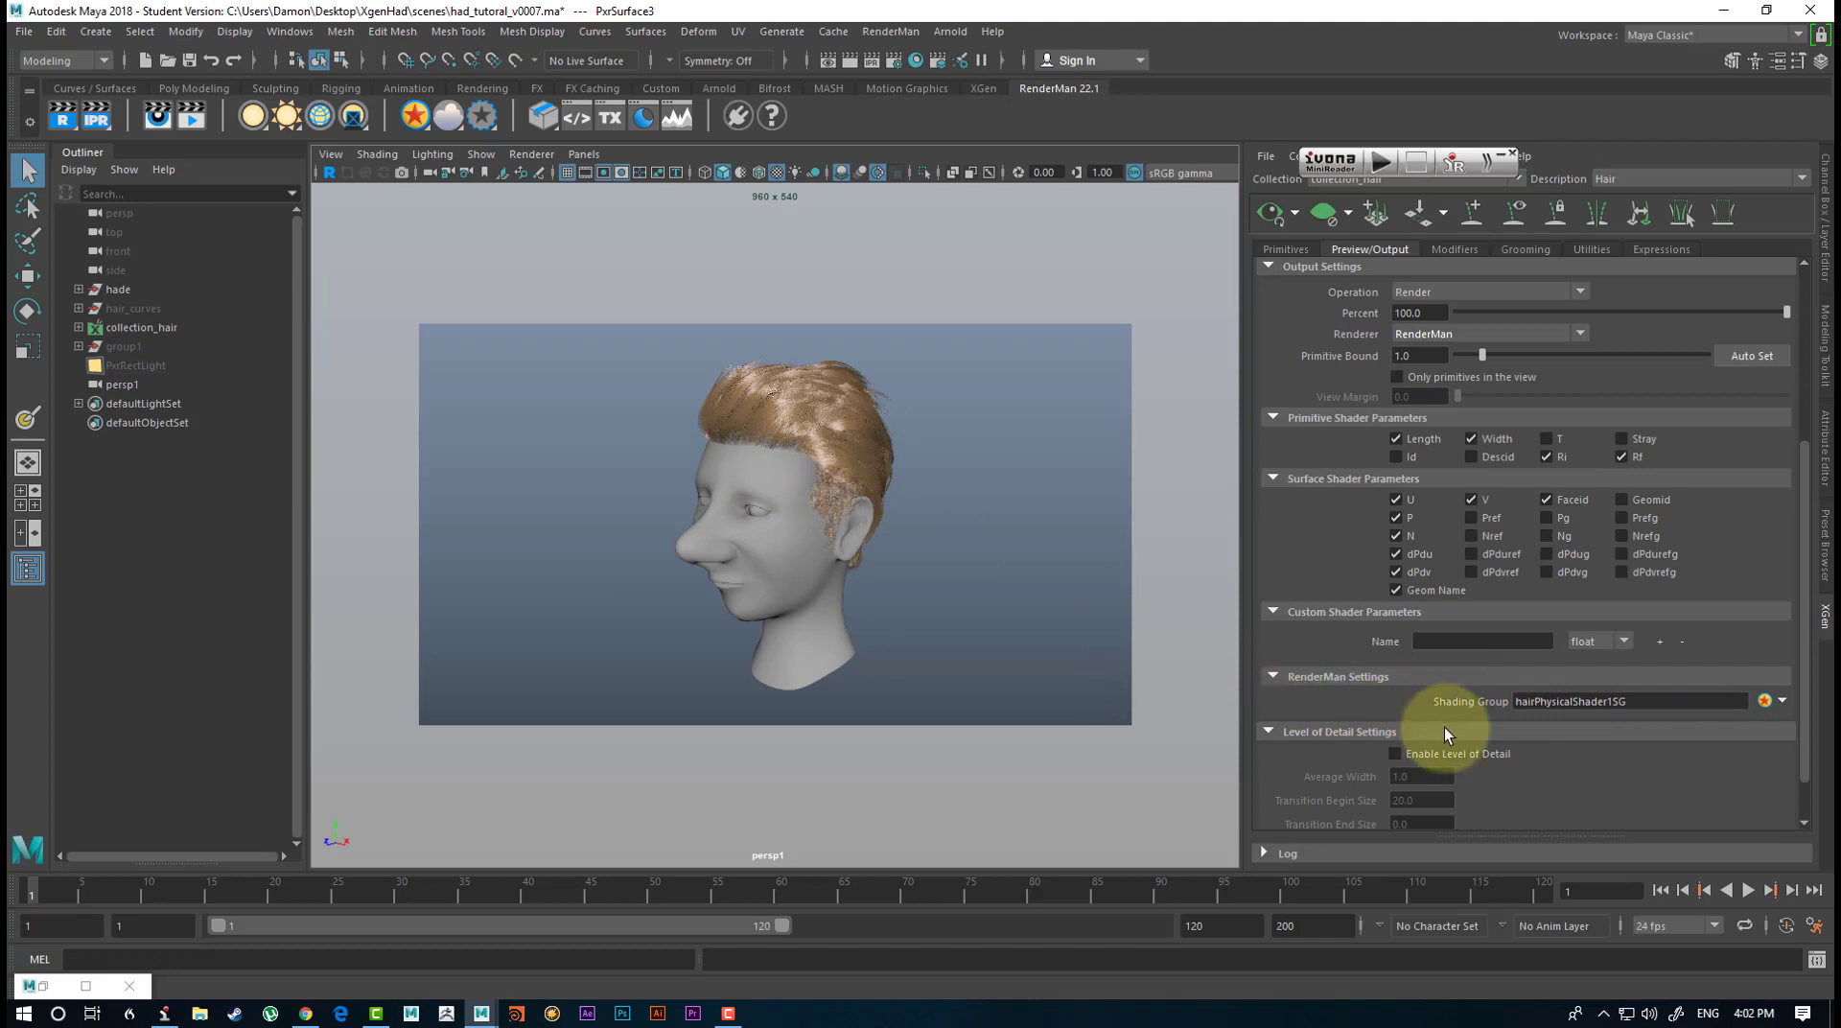
Assign a PxrMarschnerHair material to collection_hair.
left_click_drag(732, 521, 854, 383, "alt")
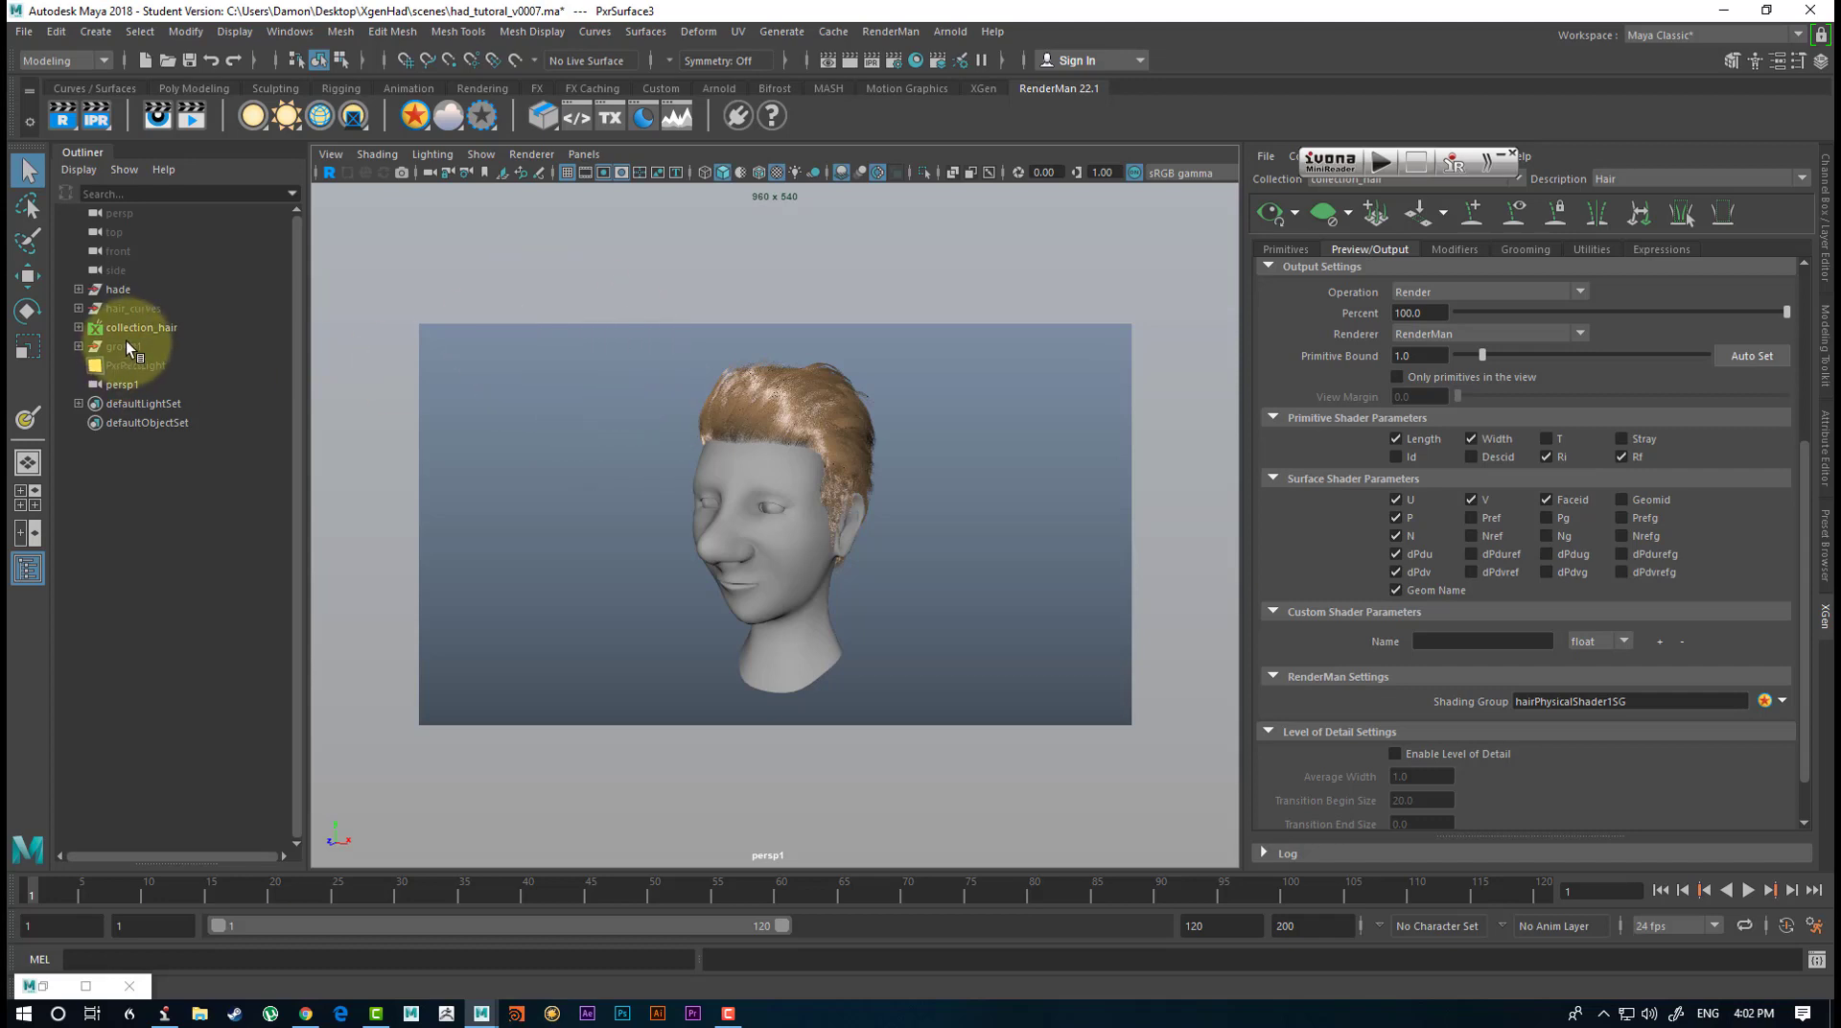
left_click(154, 326)
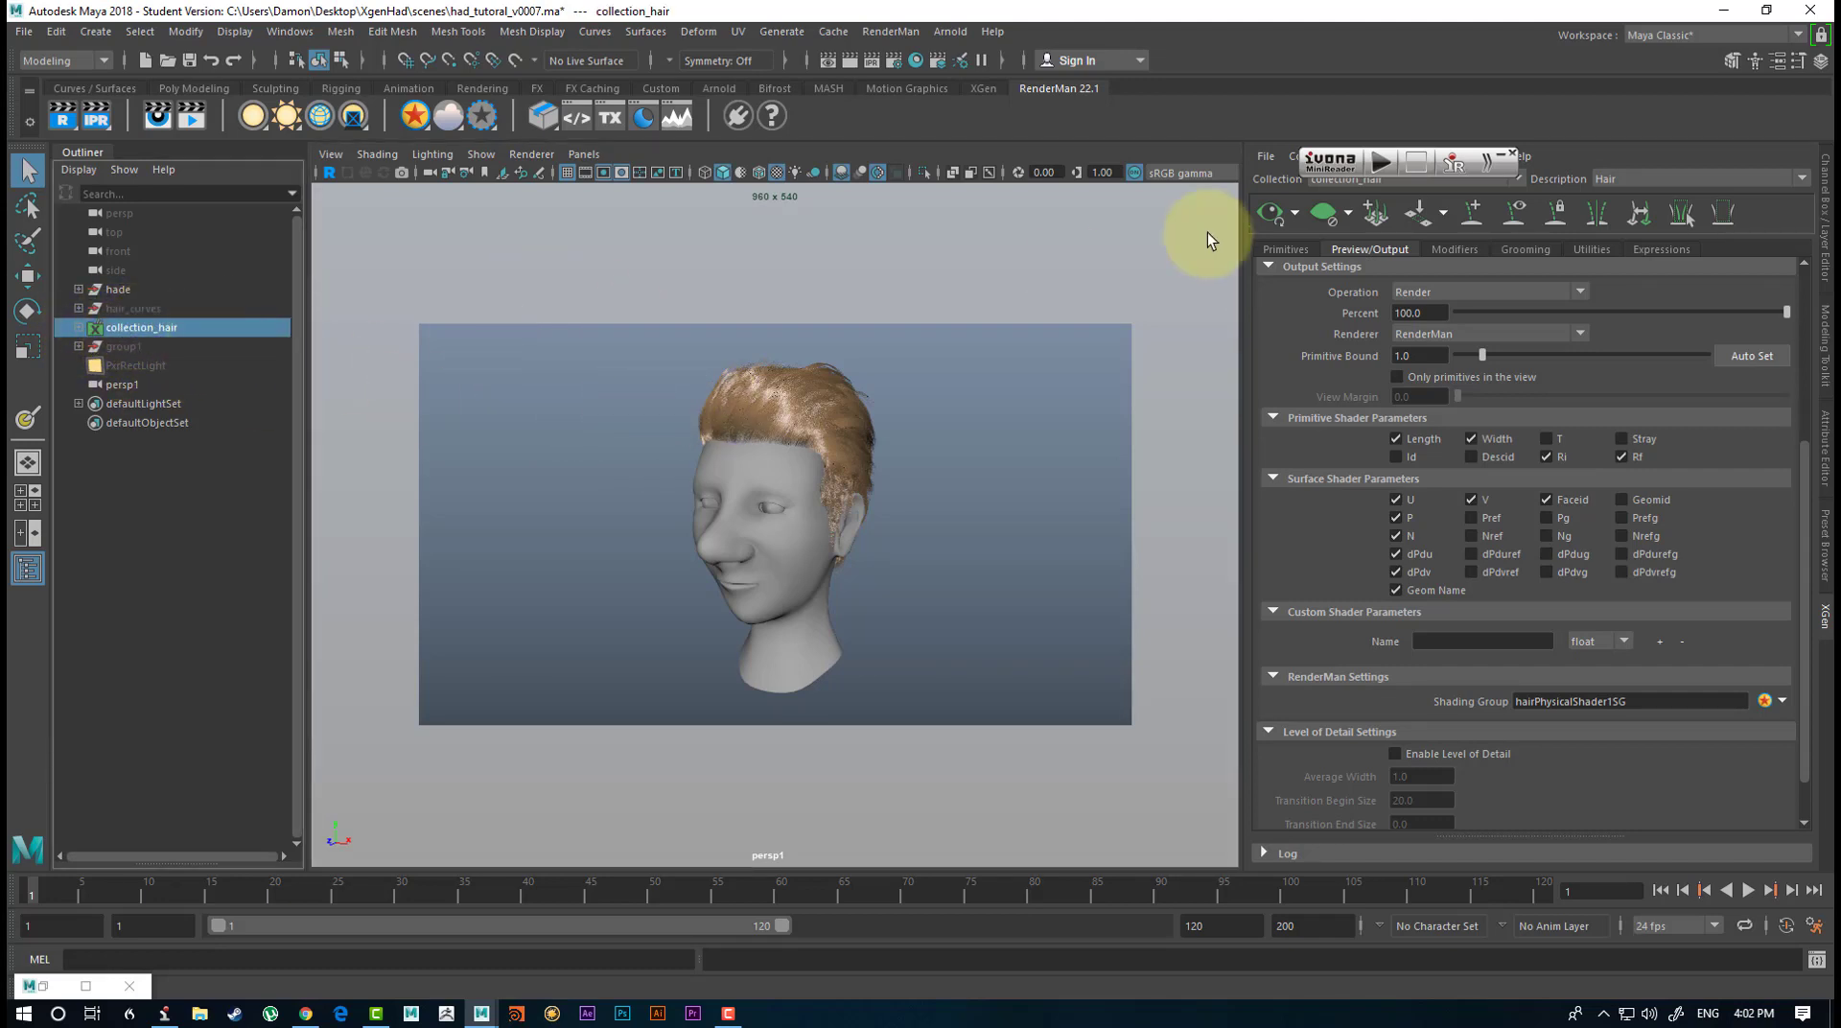
right_click(418, 118)
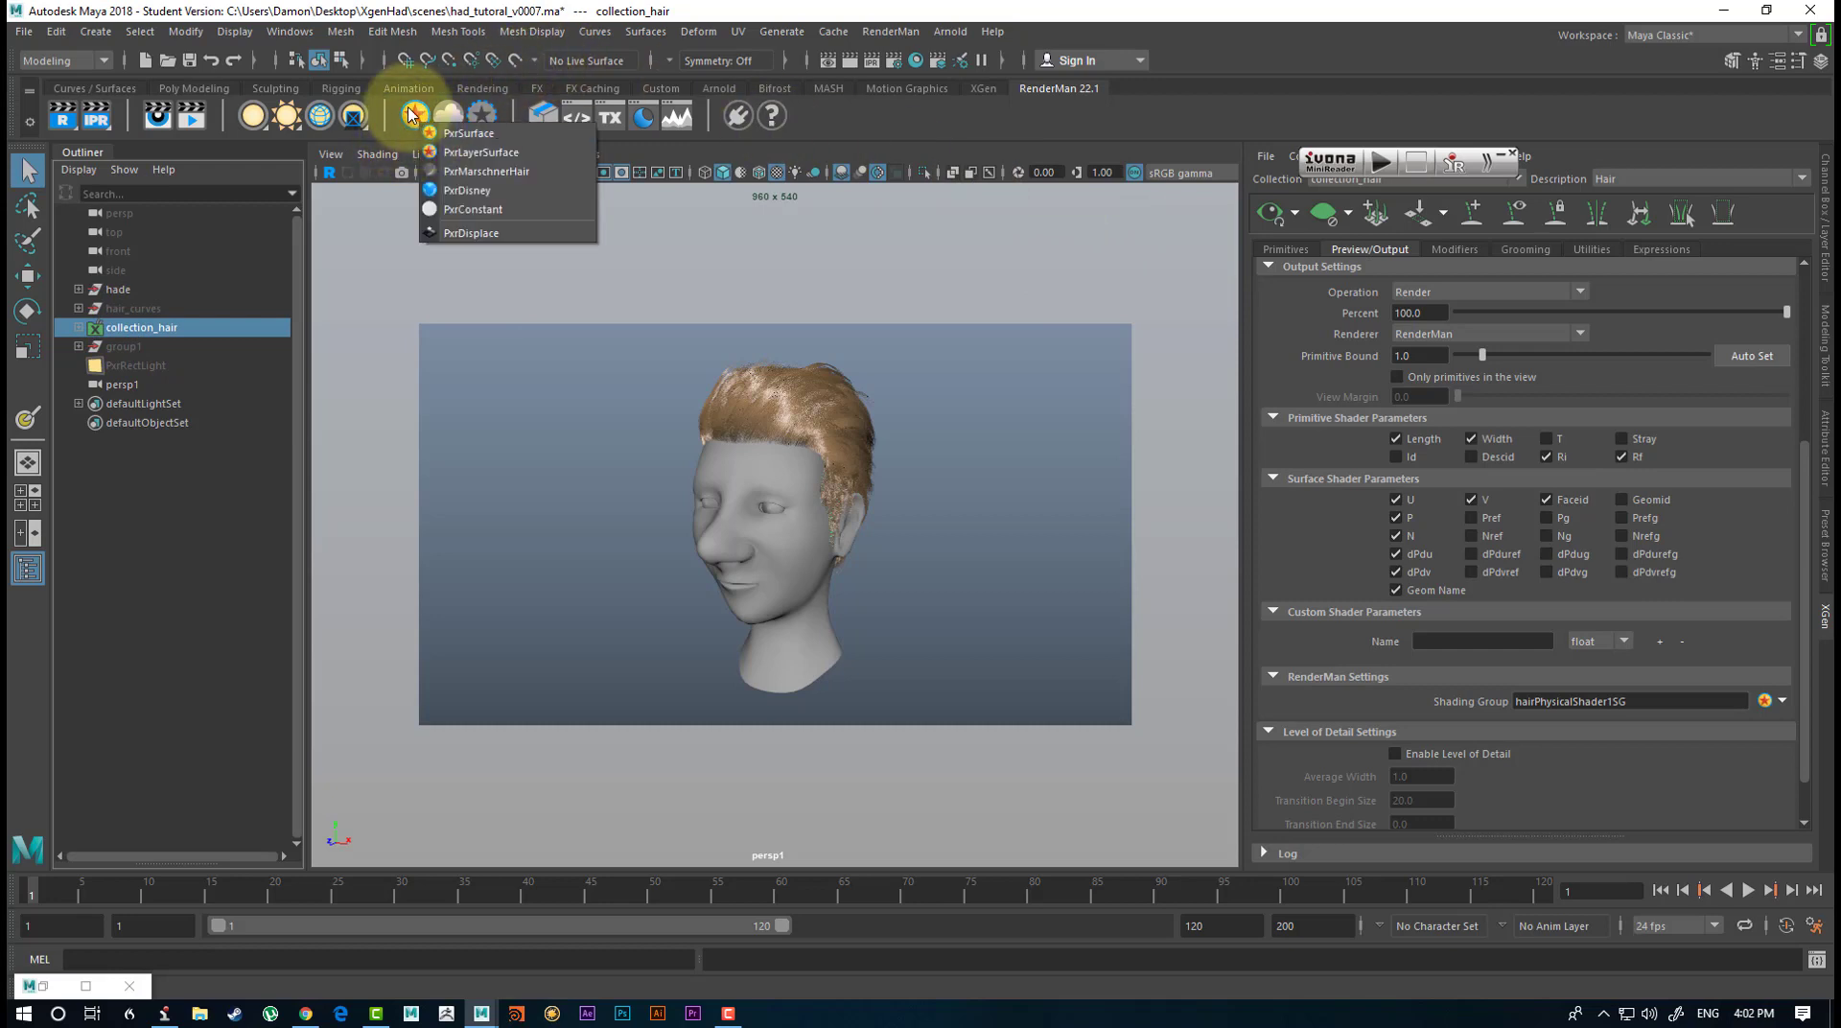
left_click(491, 173)
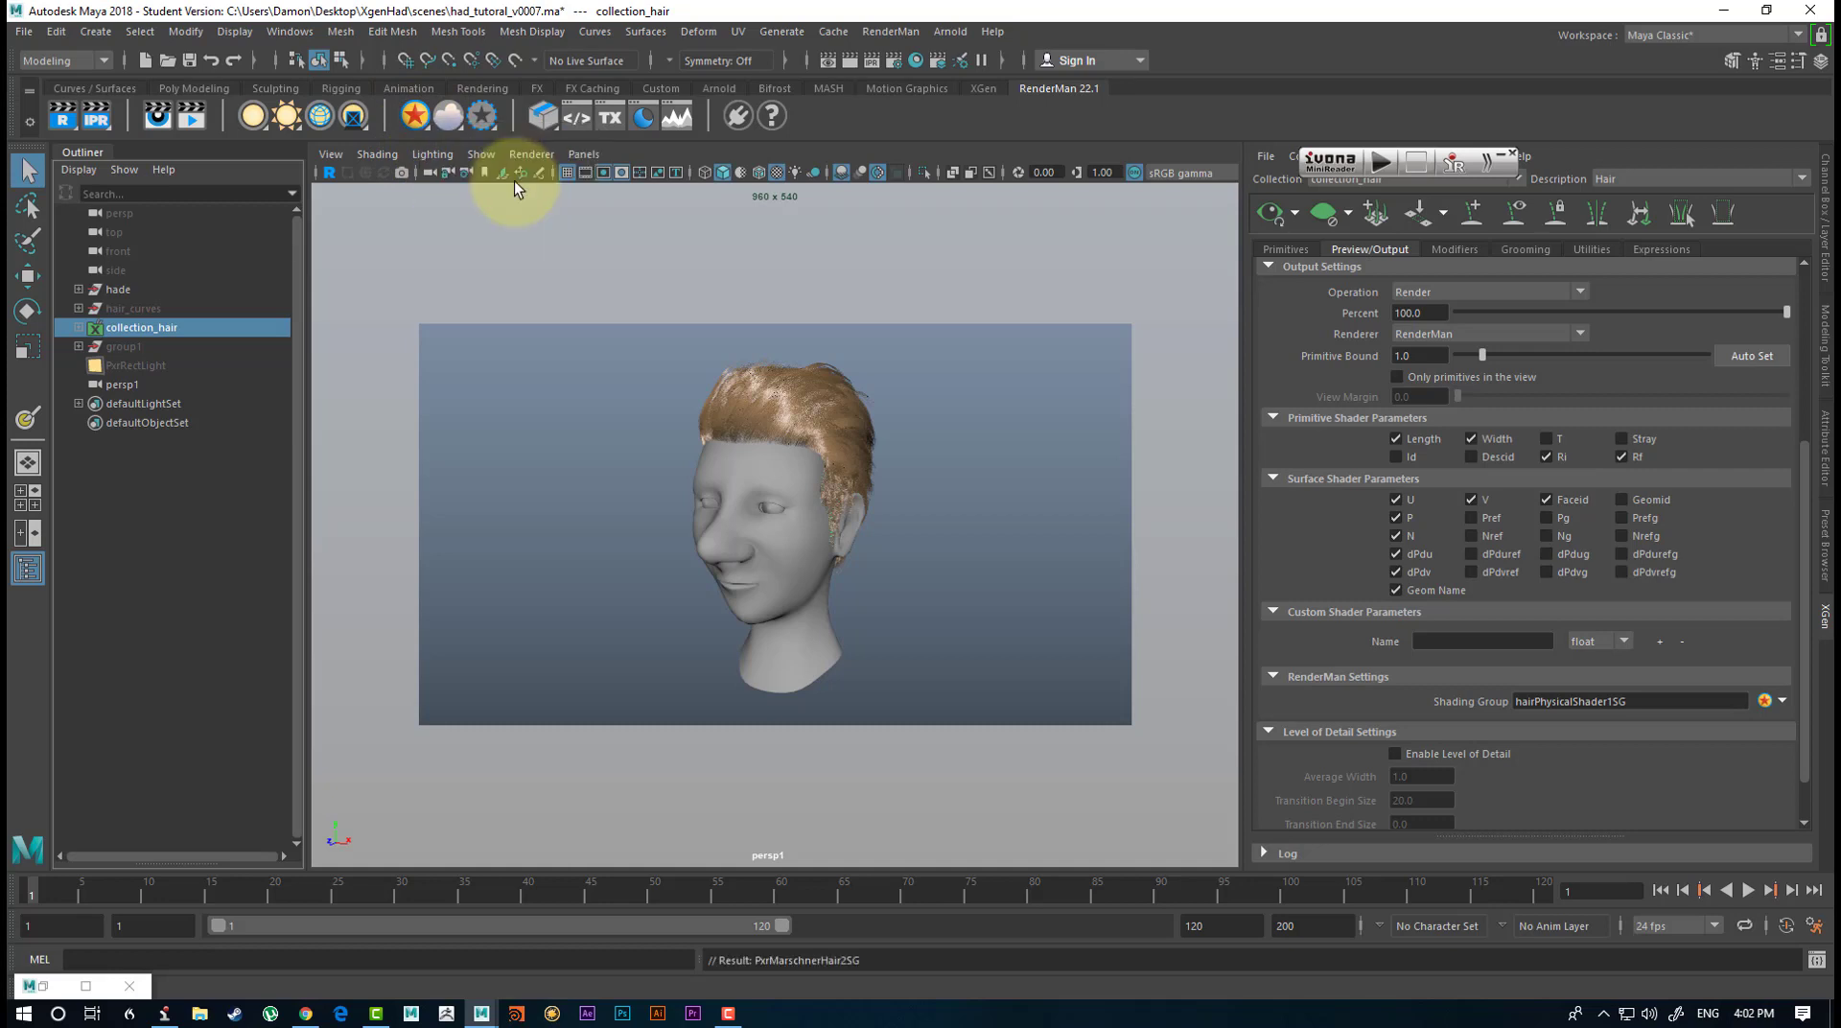
left_click_drag(1016, 493, 1012, 484, "alt")
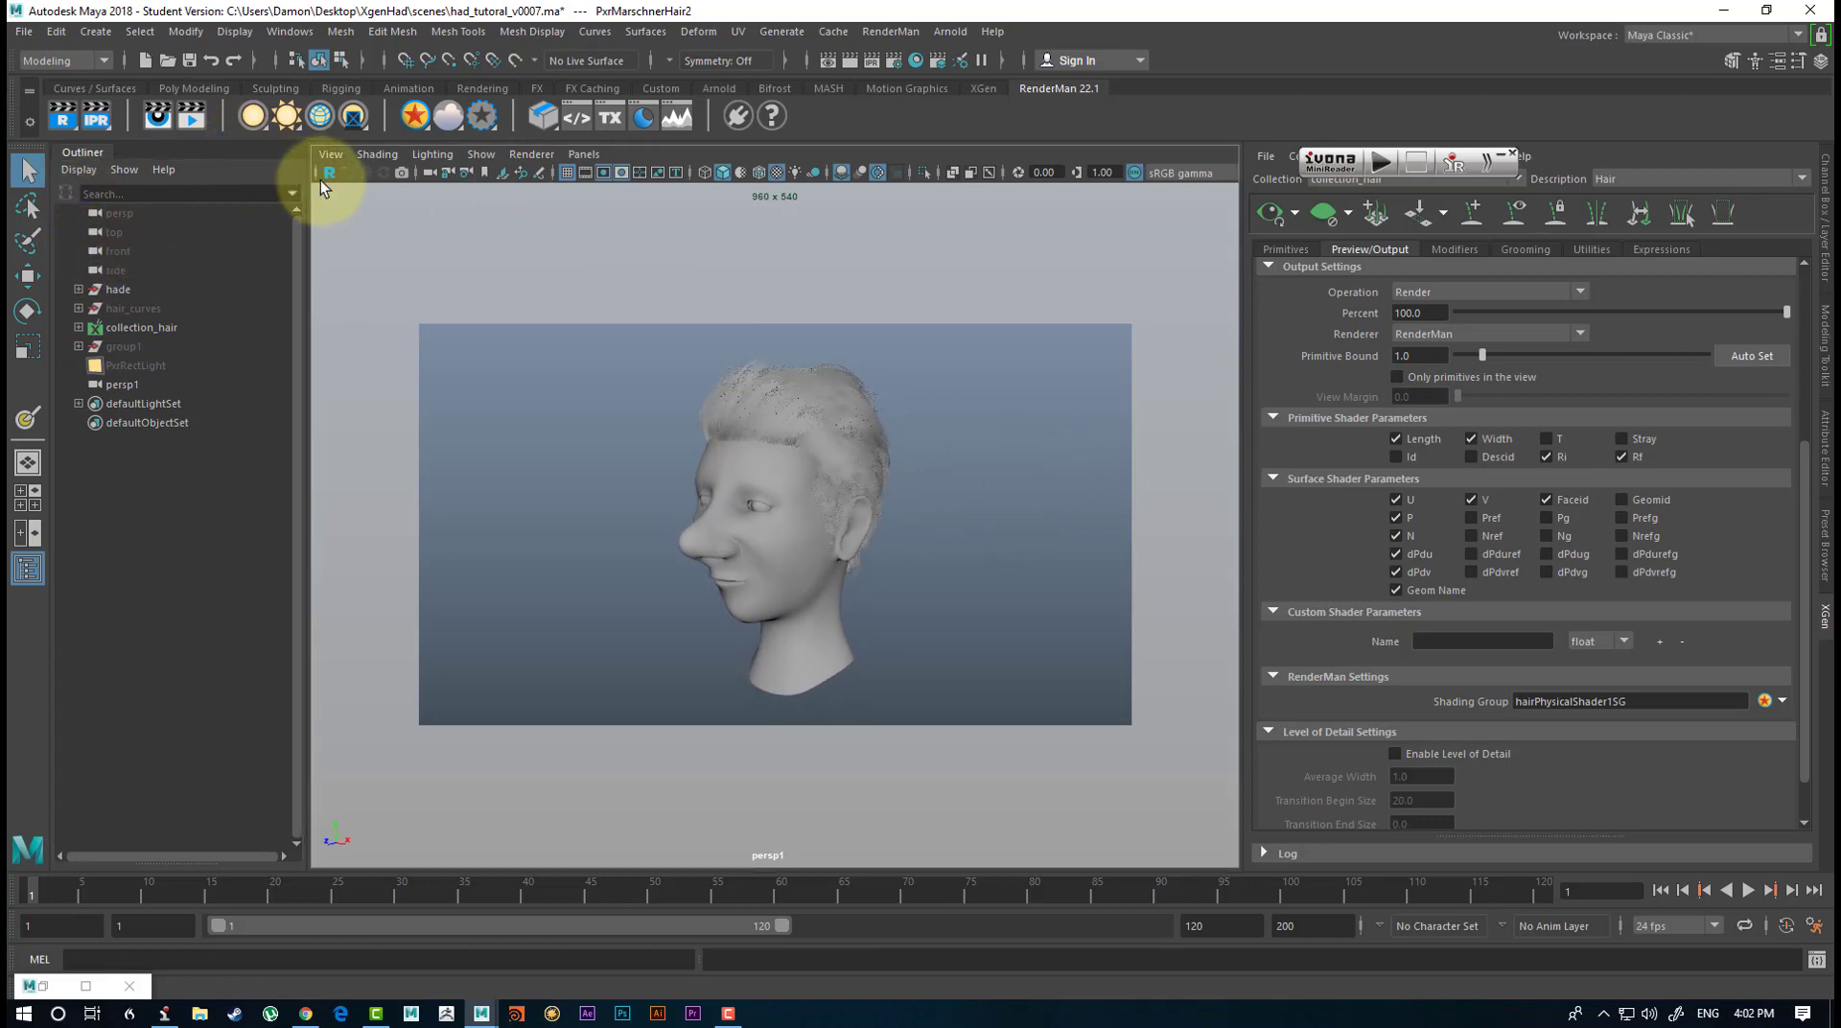
Unhide group1 and PxrRectLight and check how the lights are placed around the head.
left_click_drag(201, 347, 128, 360)
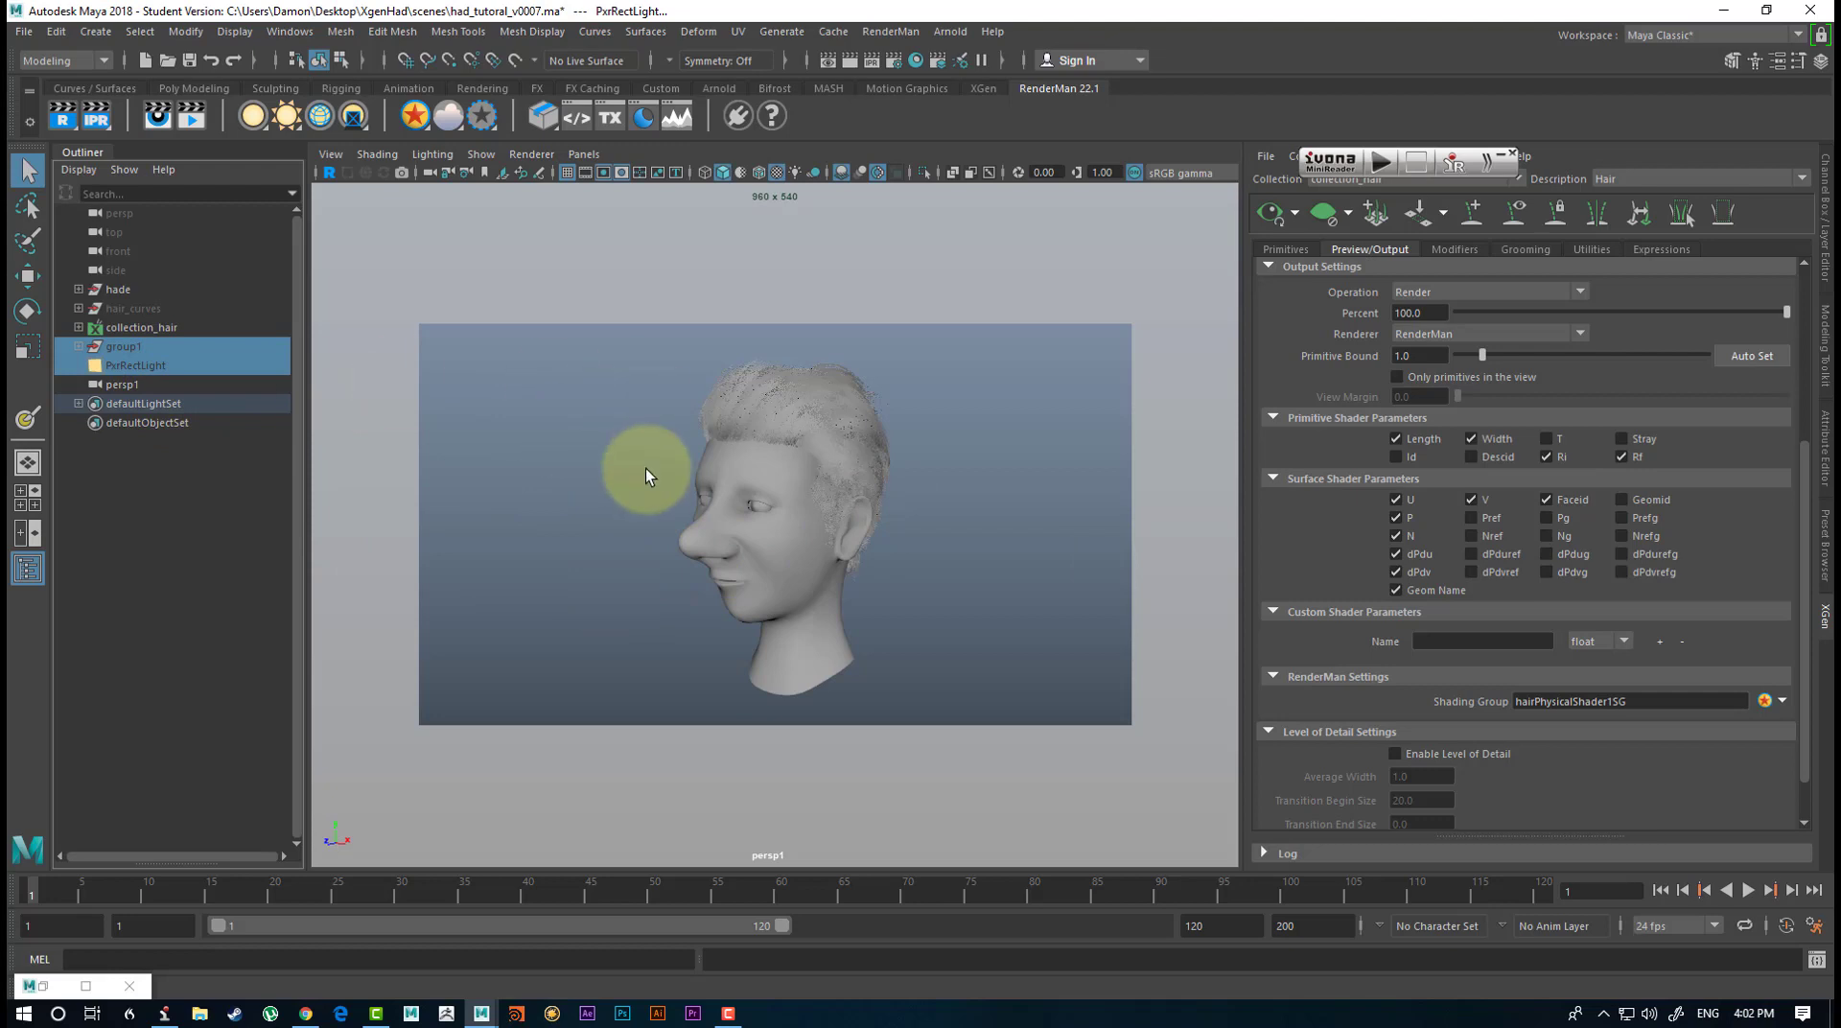
key("shift+h")
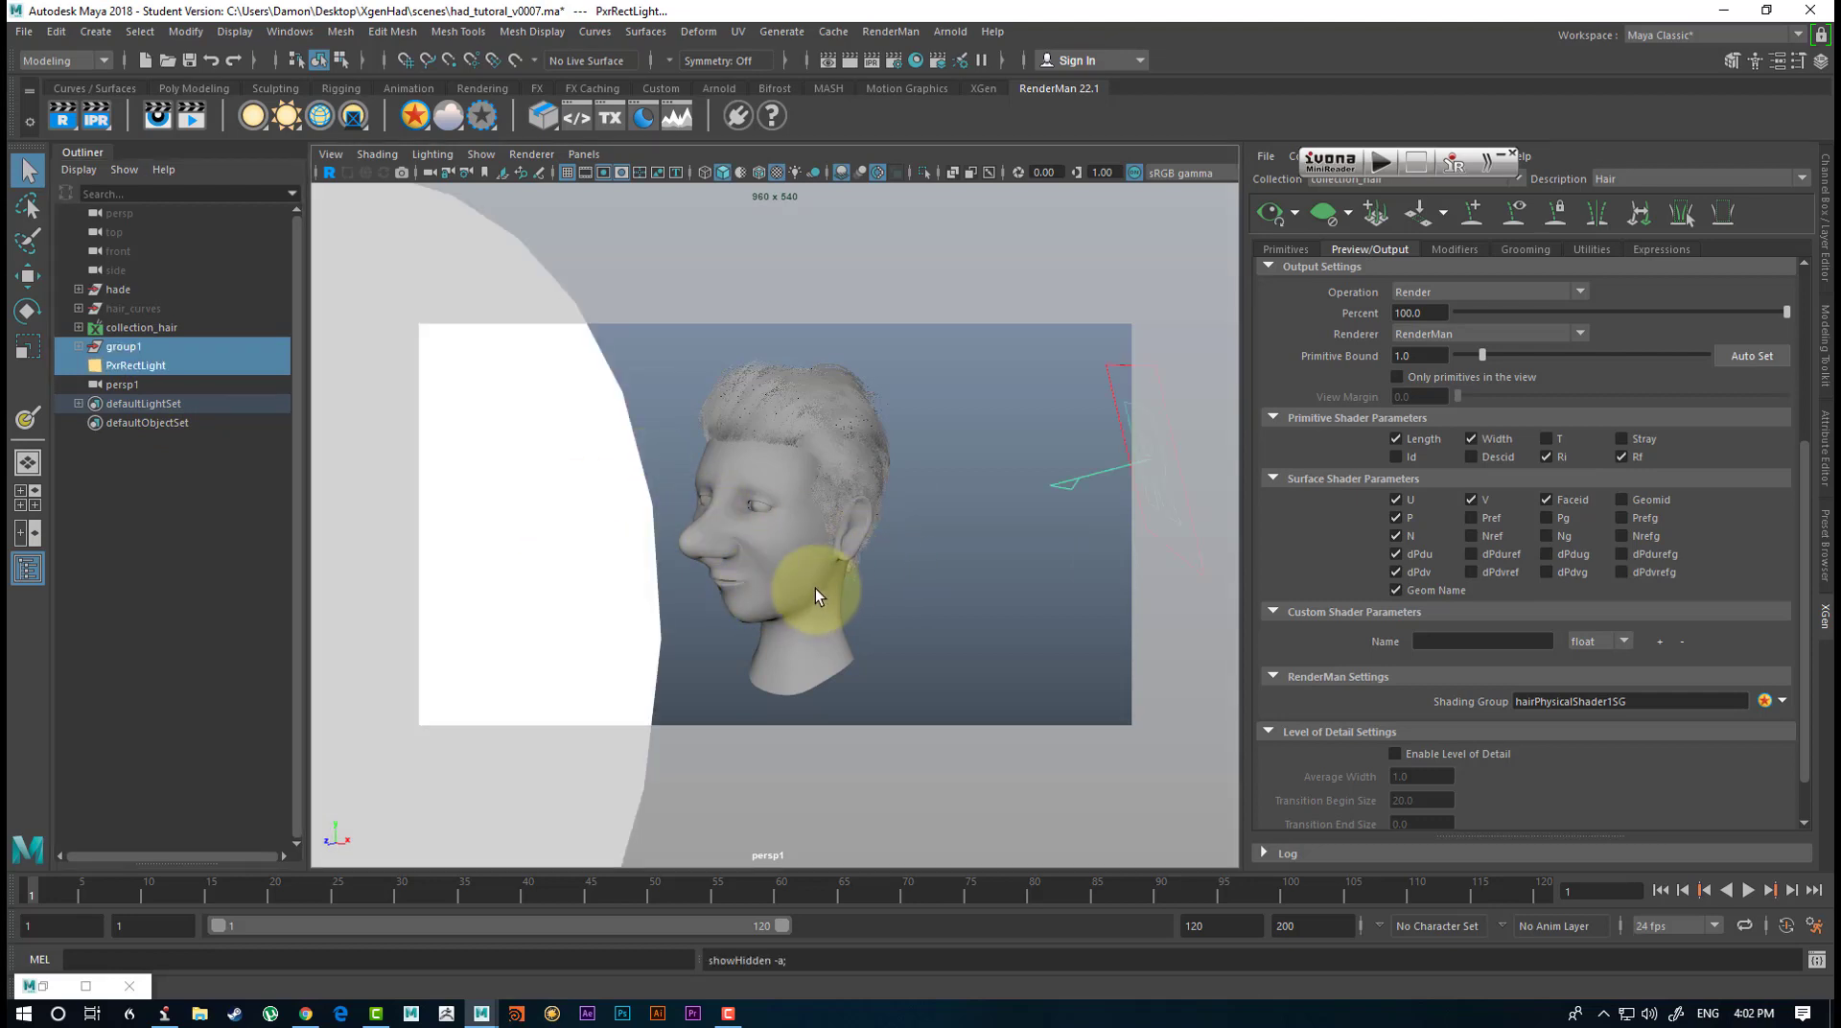
left_click_drag(815, 589, 811, 584, "alt")
right_click_drag(811, 584, 904, 646, "alt")
left_click_drag(904, 645, 819, 559, "alt")
middle_click_drag(820, 559, 814, 584, "alt")
right_click_drag(814, 583, 761, 604, "alt")
left_click_drag(760, 604, 831, 614, "alt")
Set group1's Scale X, Y and Z to 2, and deselect it.
left_click(140, 370)
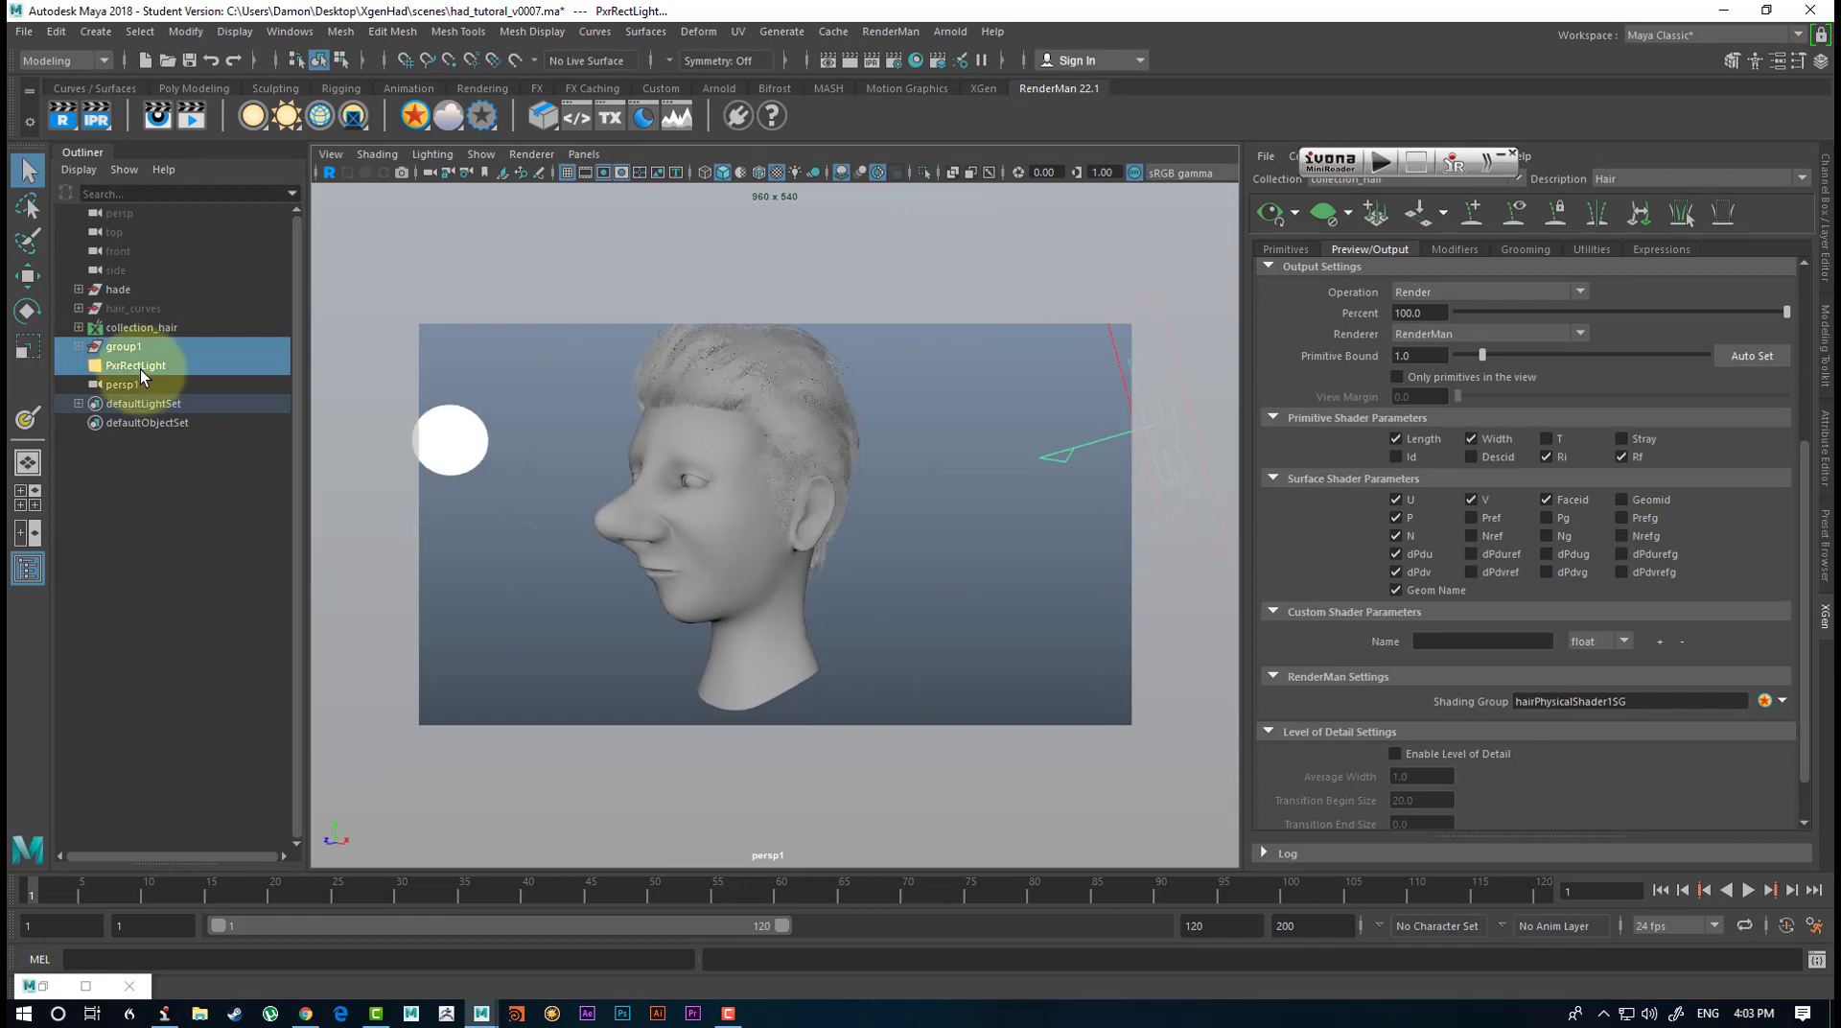
left_click(126, 349)
key("ctrl+a")
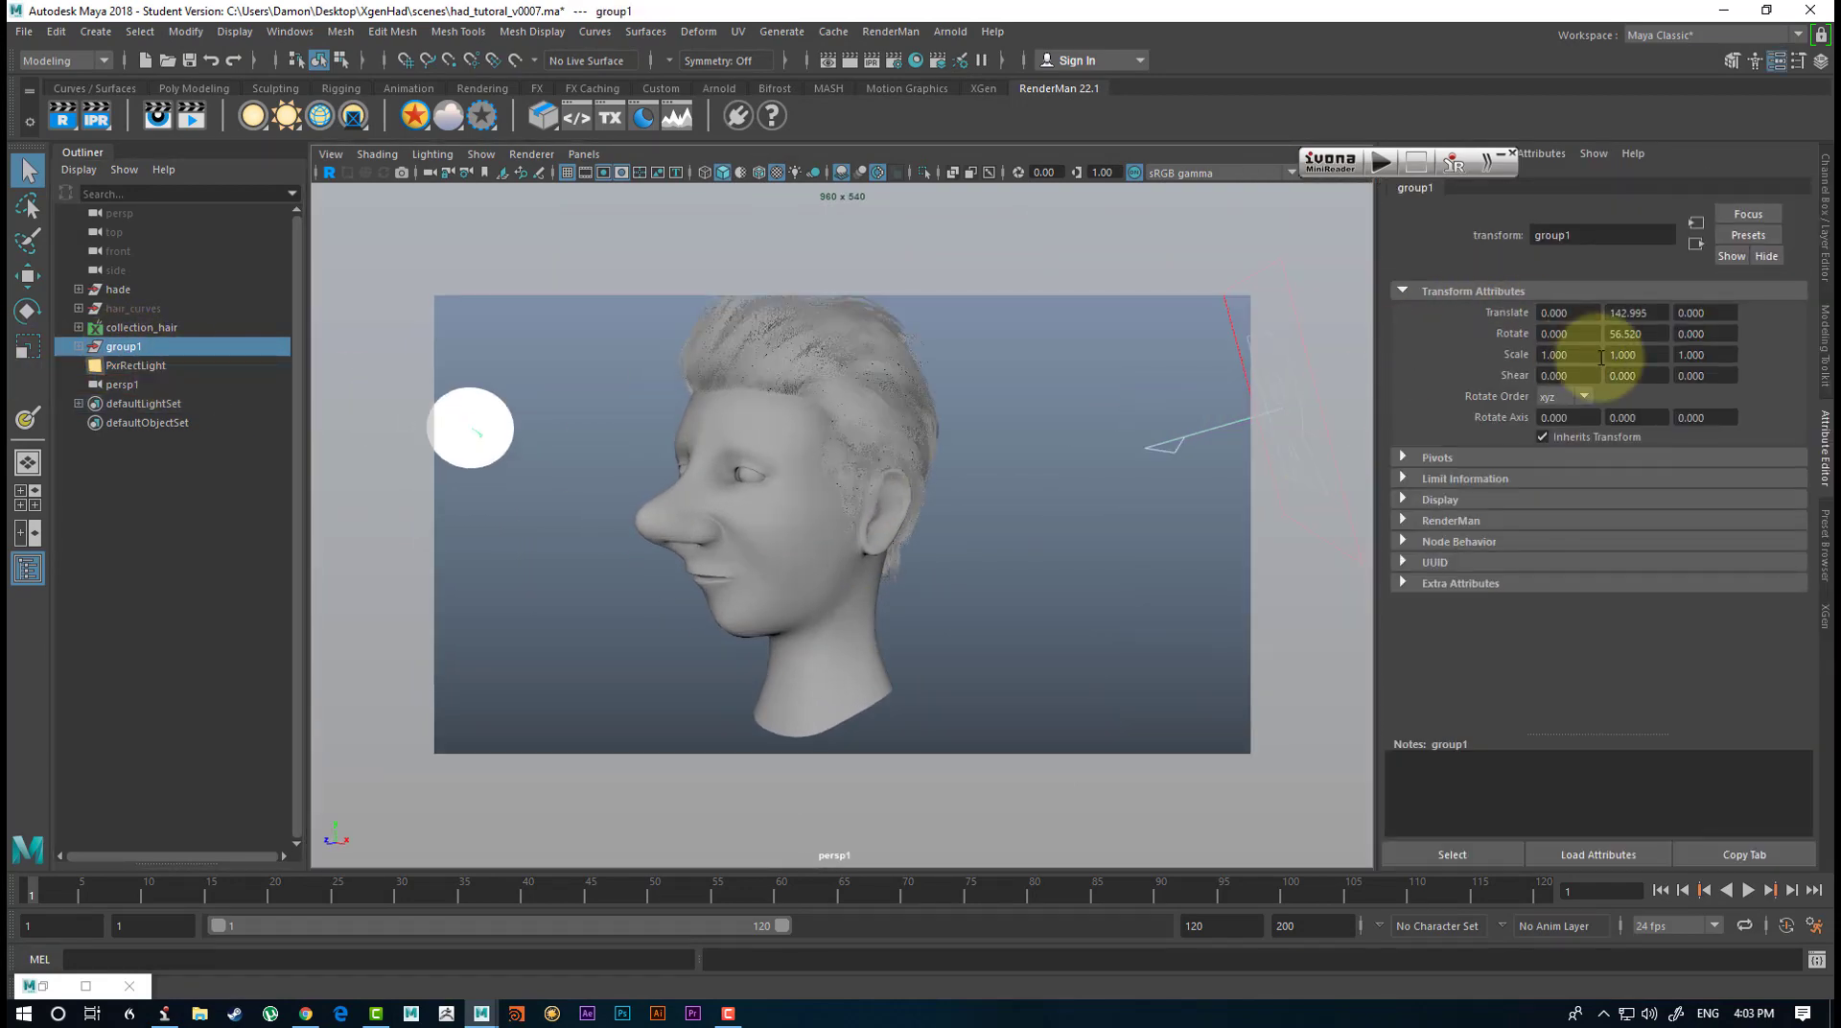
key("ctrl+a")
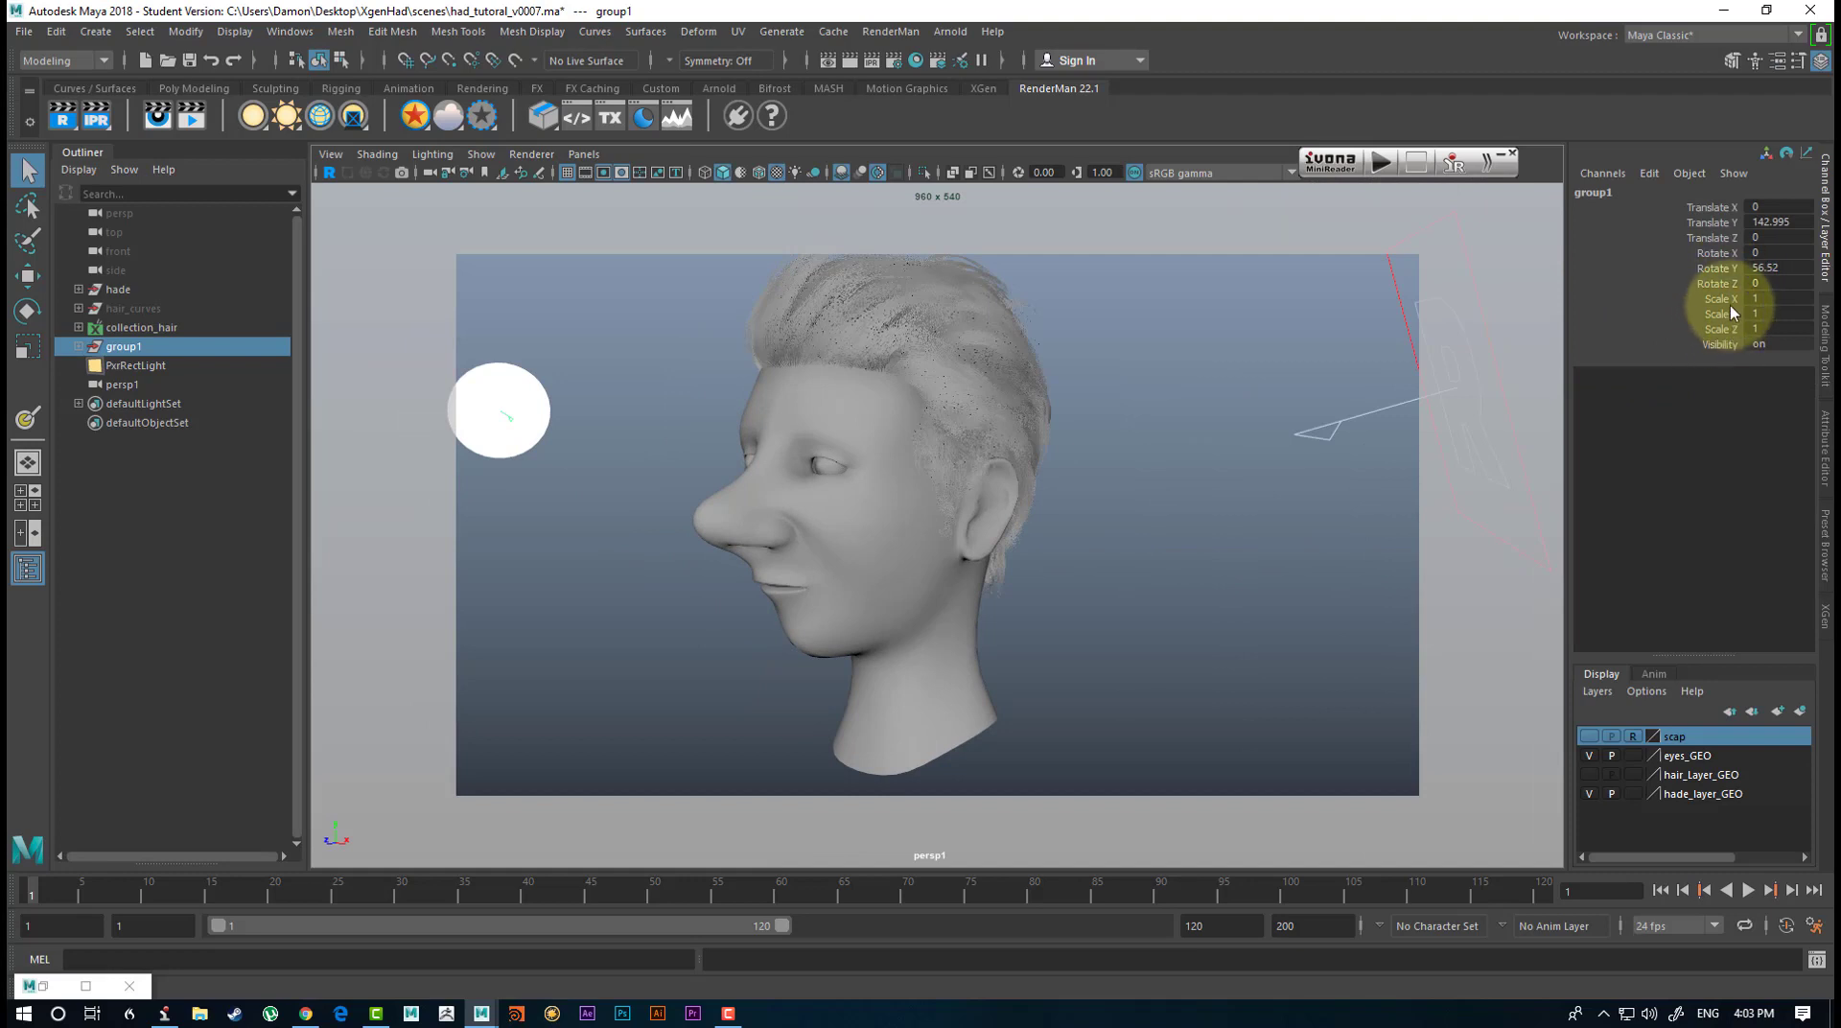
left_click_drag(1721, 298, 1721, 329)
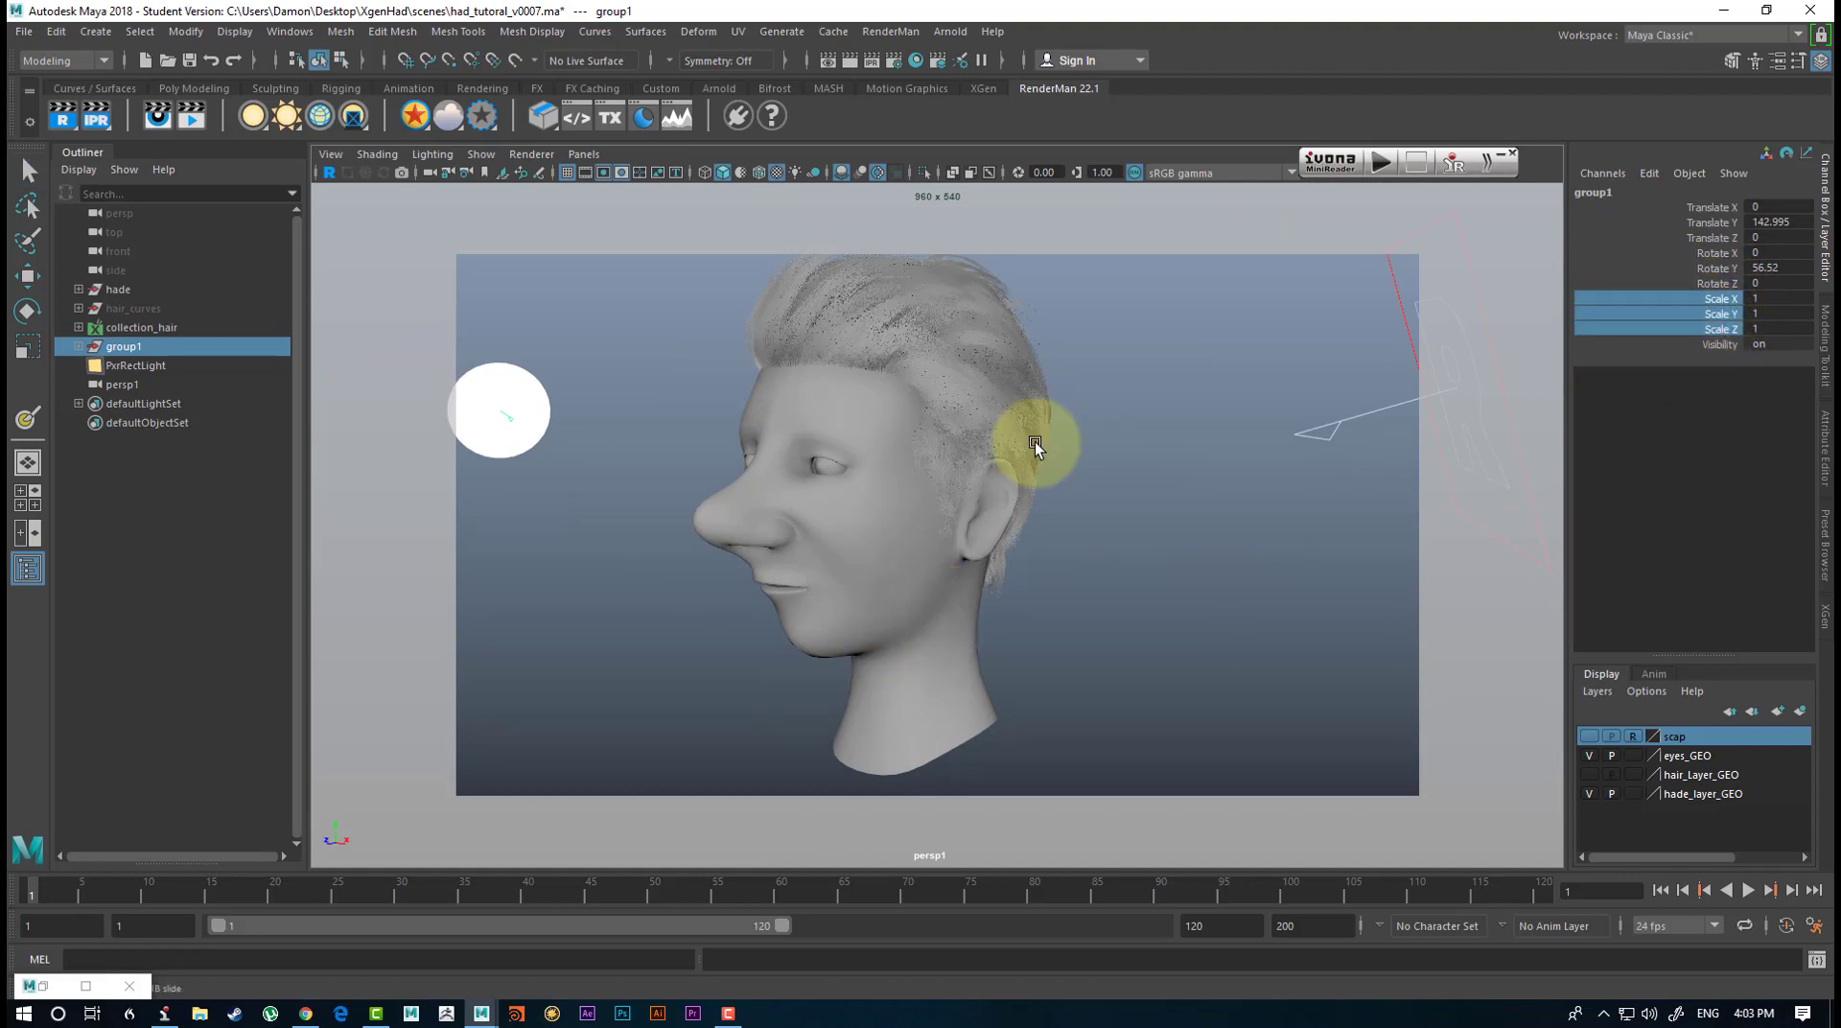
left_click(1768, 296)
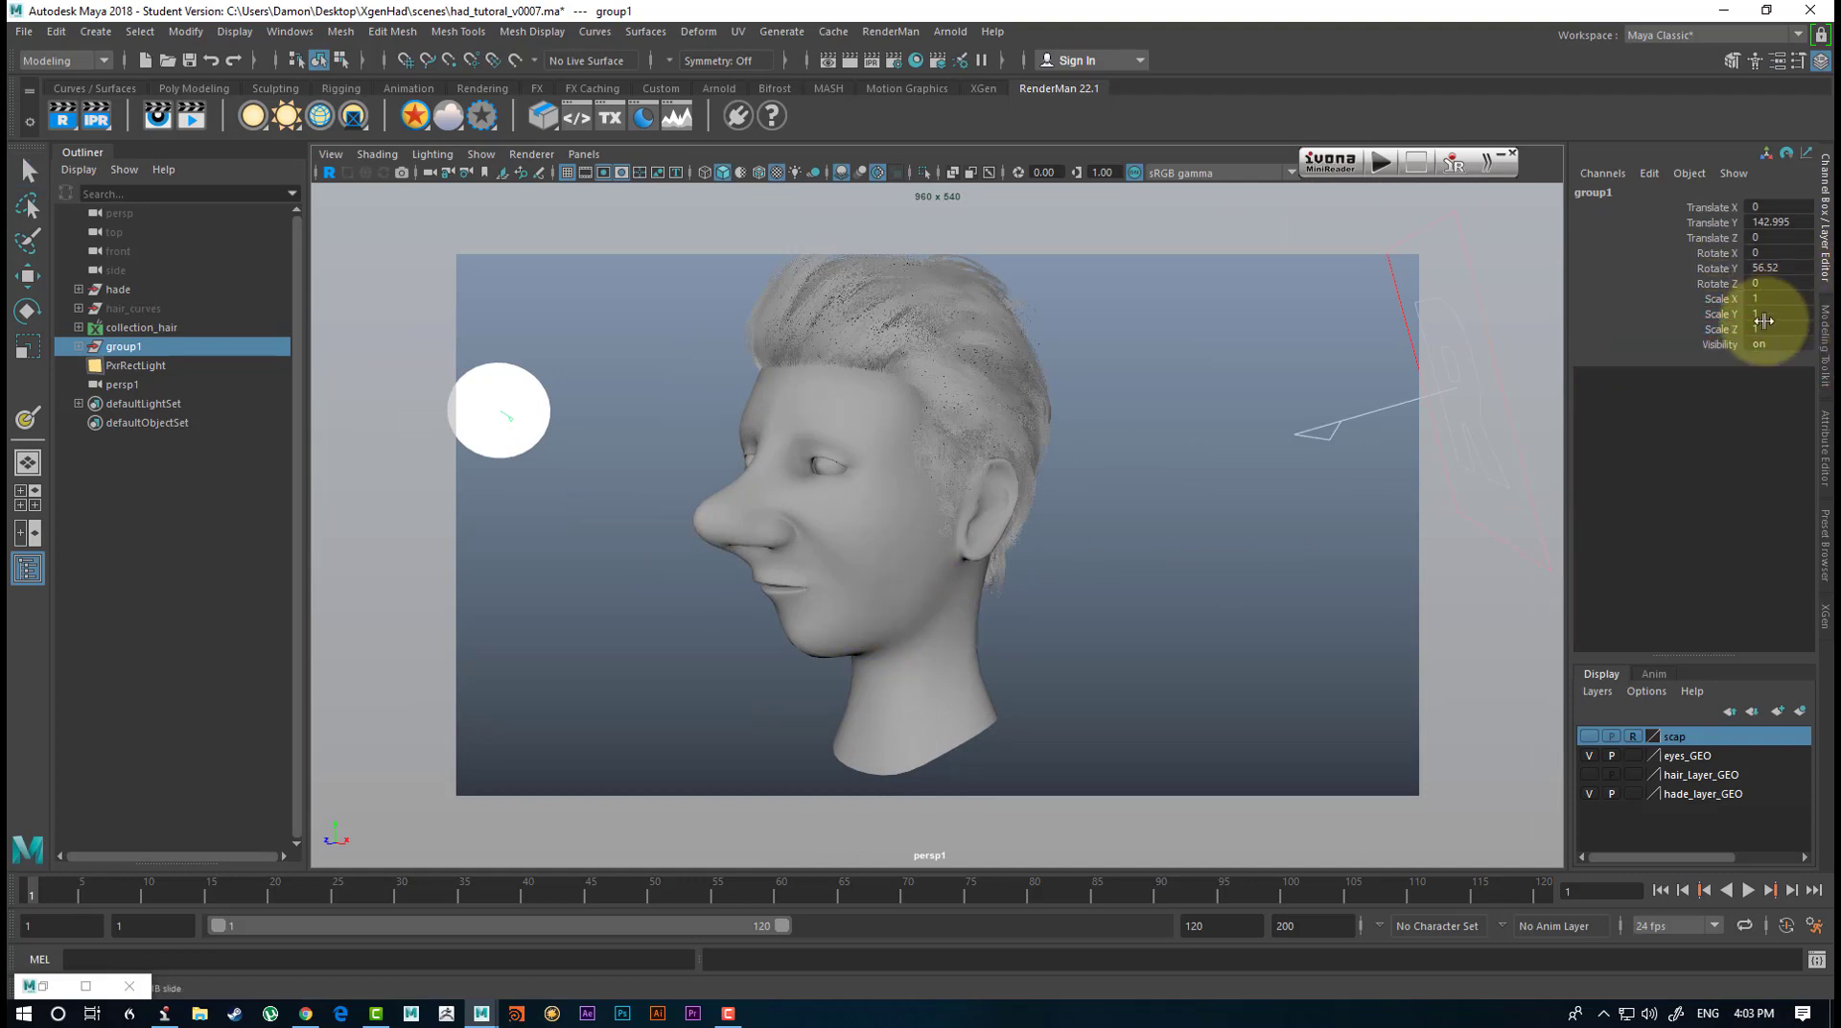
left_click_drag(1765, 328, 1758, 288)
type("2")
key("Return")
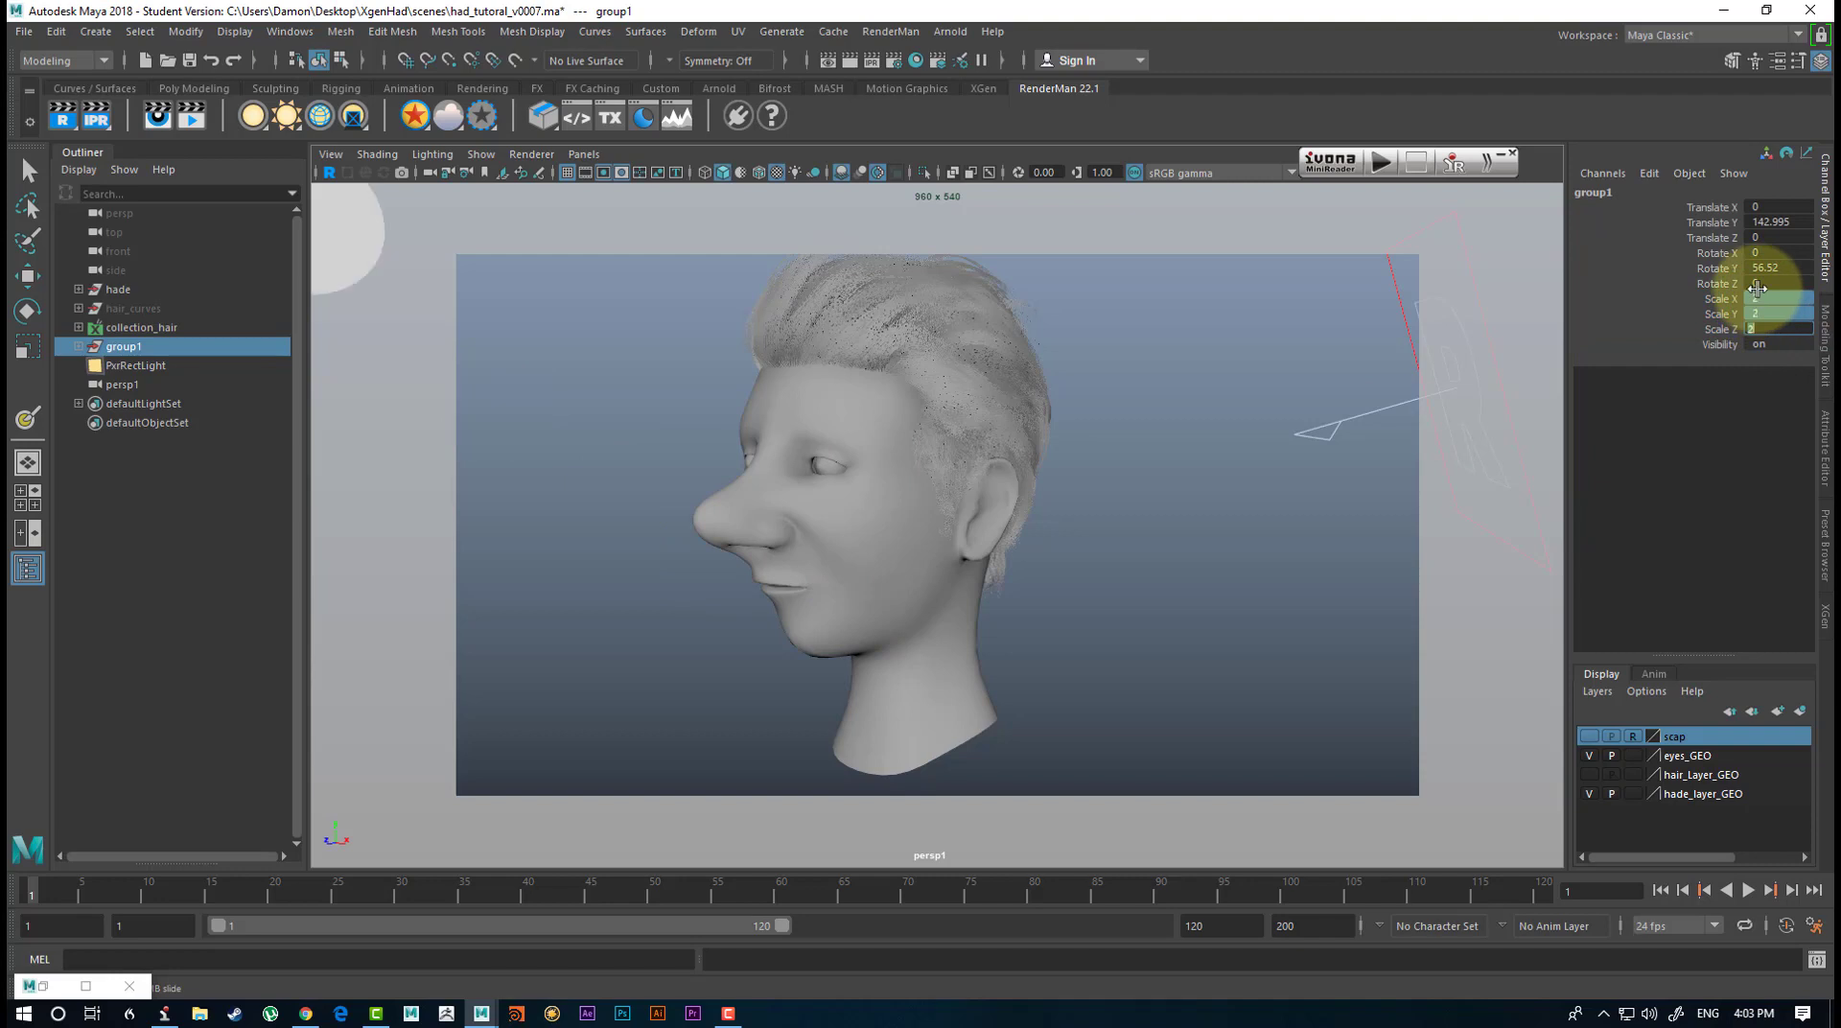
left_click_drag(693, 670, 917, 660, "alt")
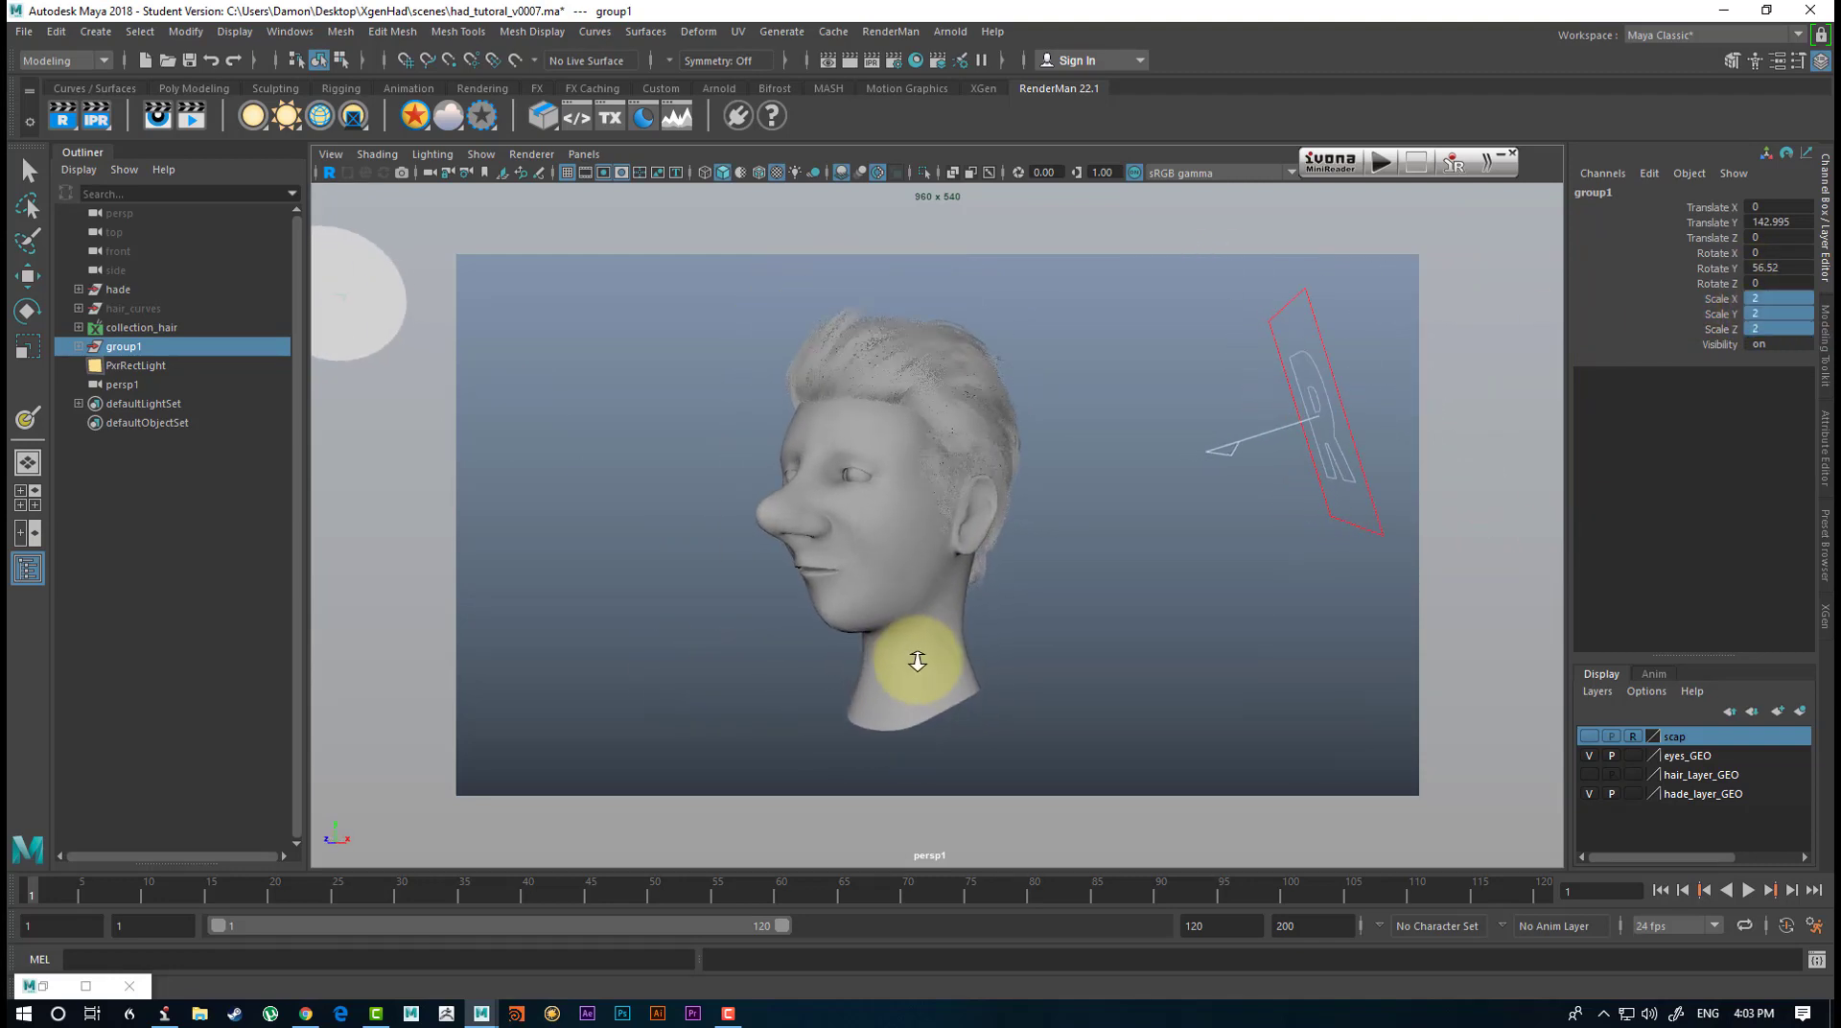
left_click(1052, 610)
Start a RenderMan render of the head and hair inside the persp1 viewport.
left_click_drag(1074, 630, 1061, 629, "alt")
middle_click_drag(1086, 603, 1078, 616, "alt")
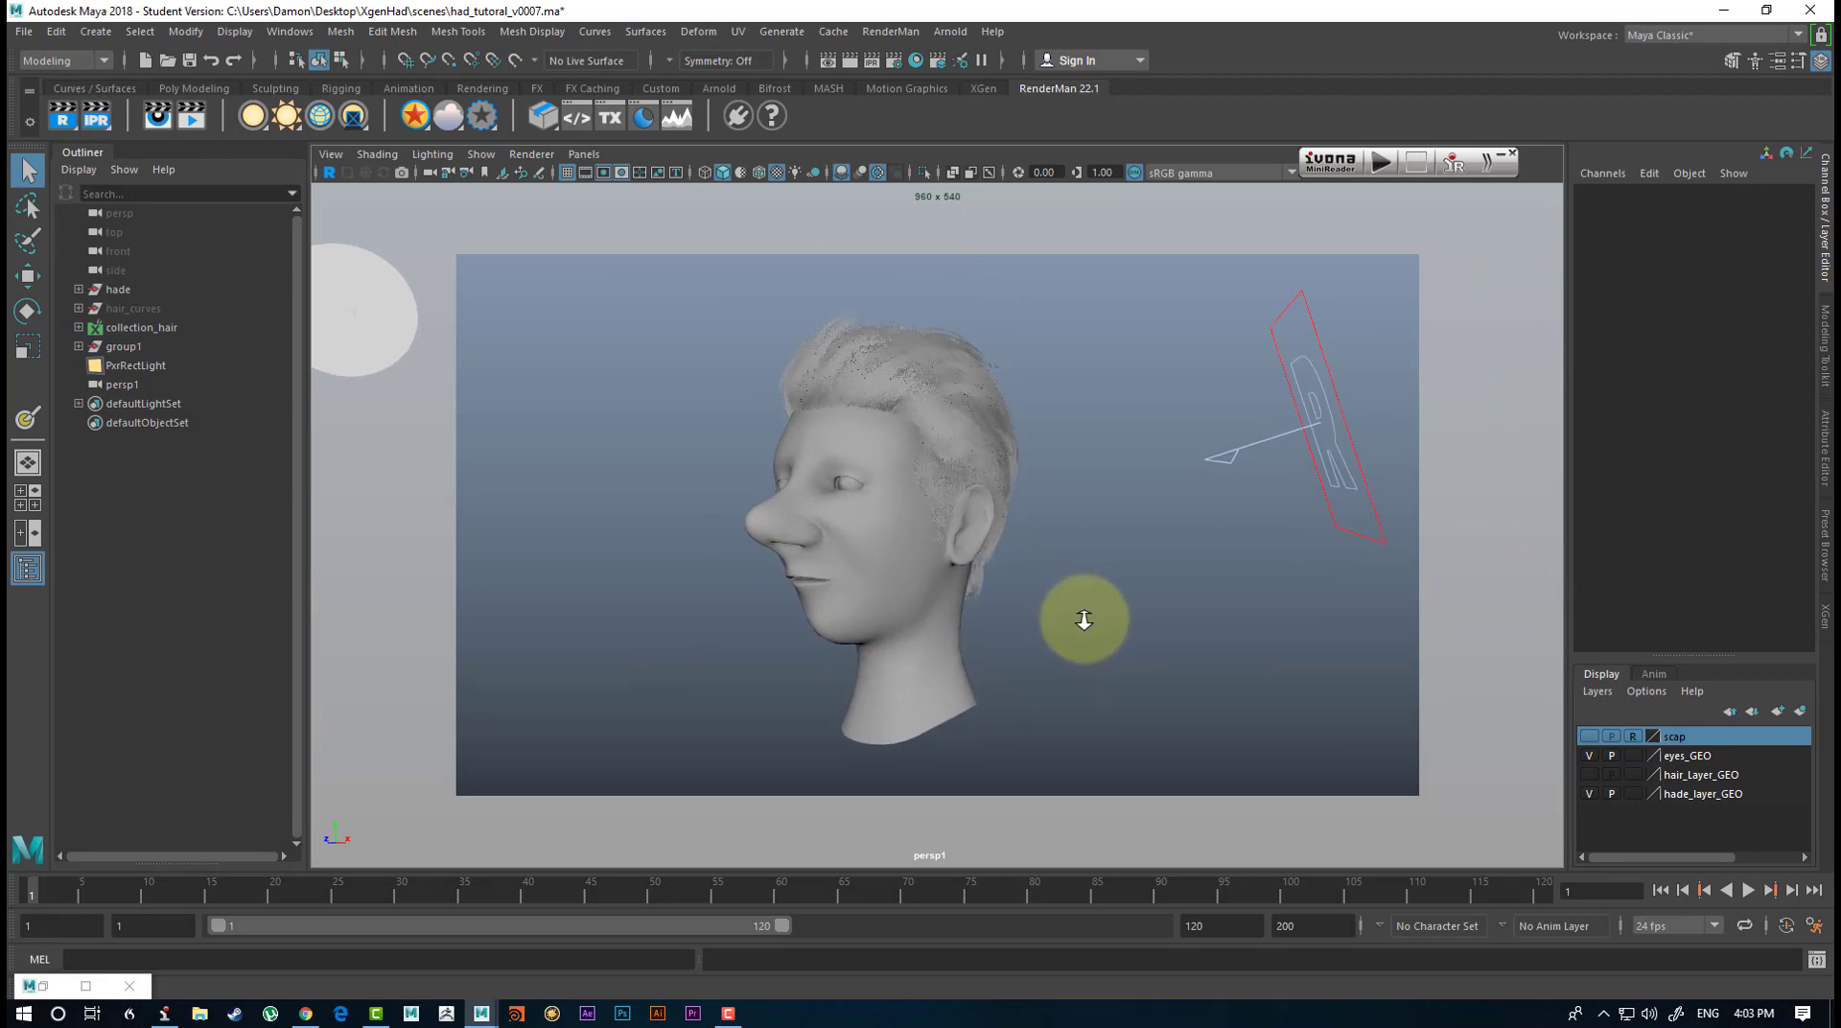
left_click(329, 173)
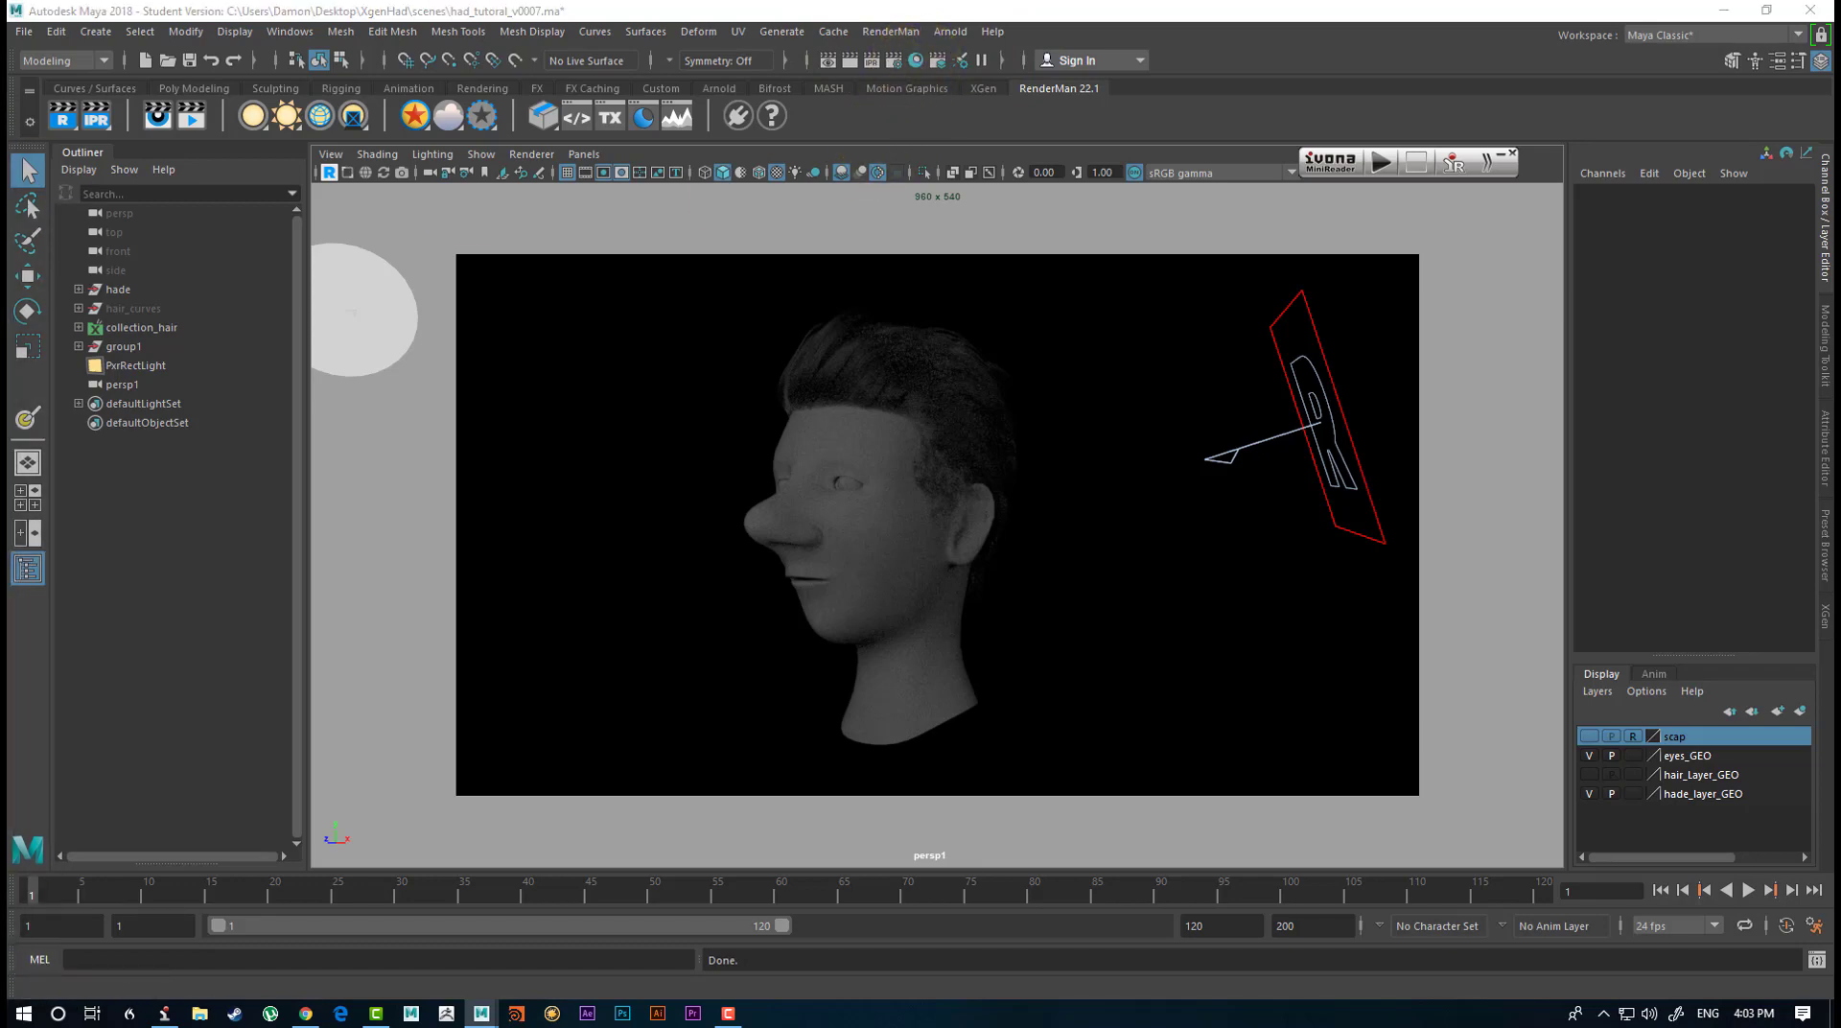
Select the PxrMarschnerHair2 material in the Hypershade network and show its full attributes beside the live render.
left_click_drag(156, 112, 731, 43)
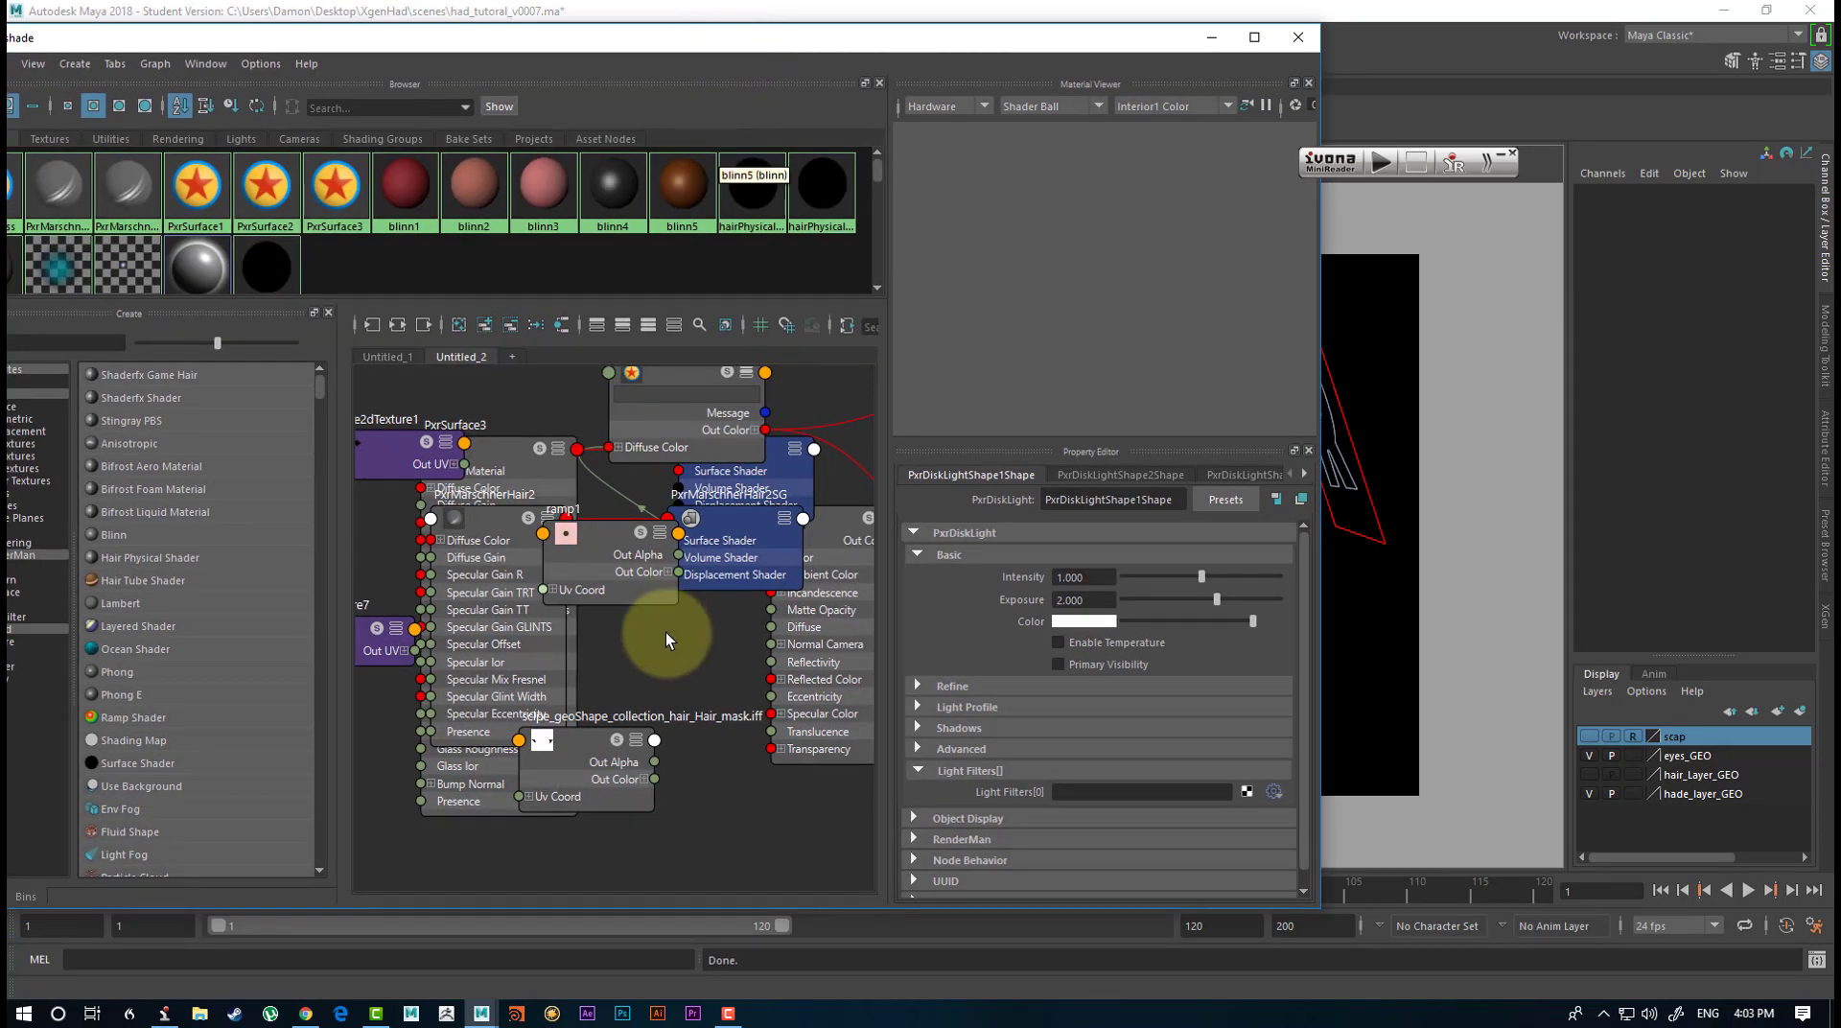
left_click(485, 518)
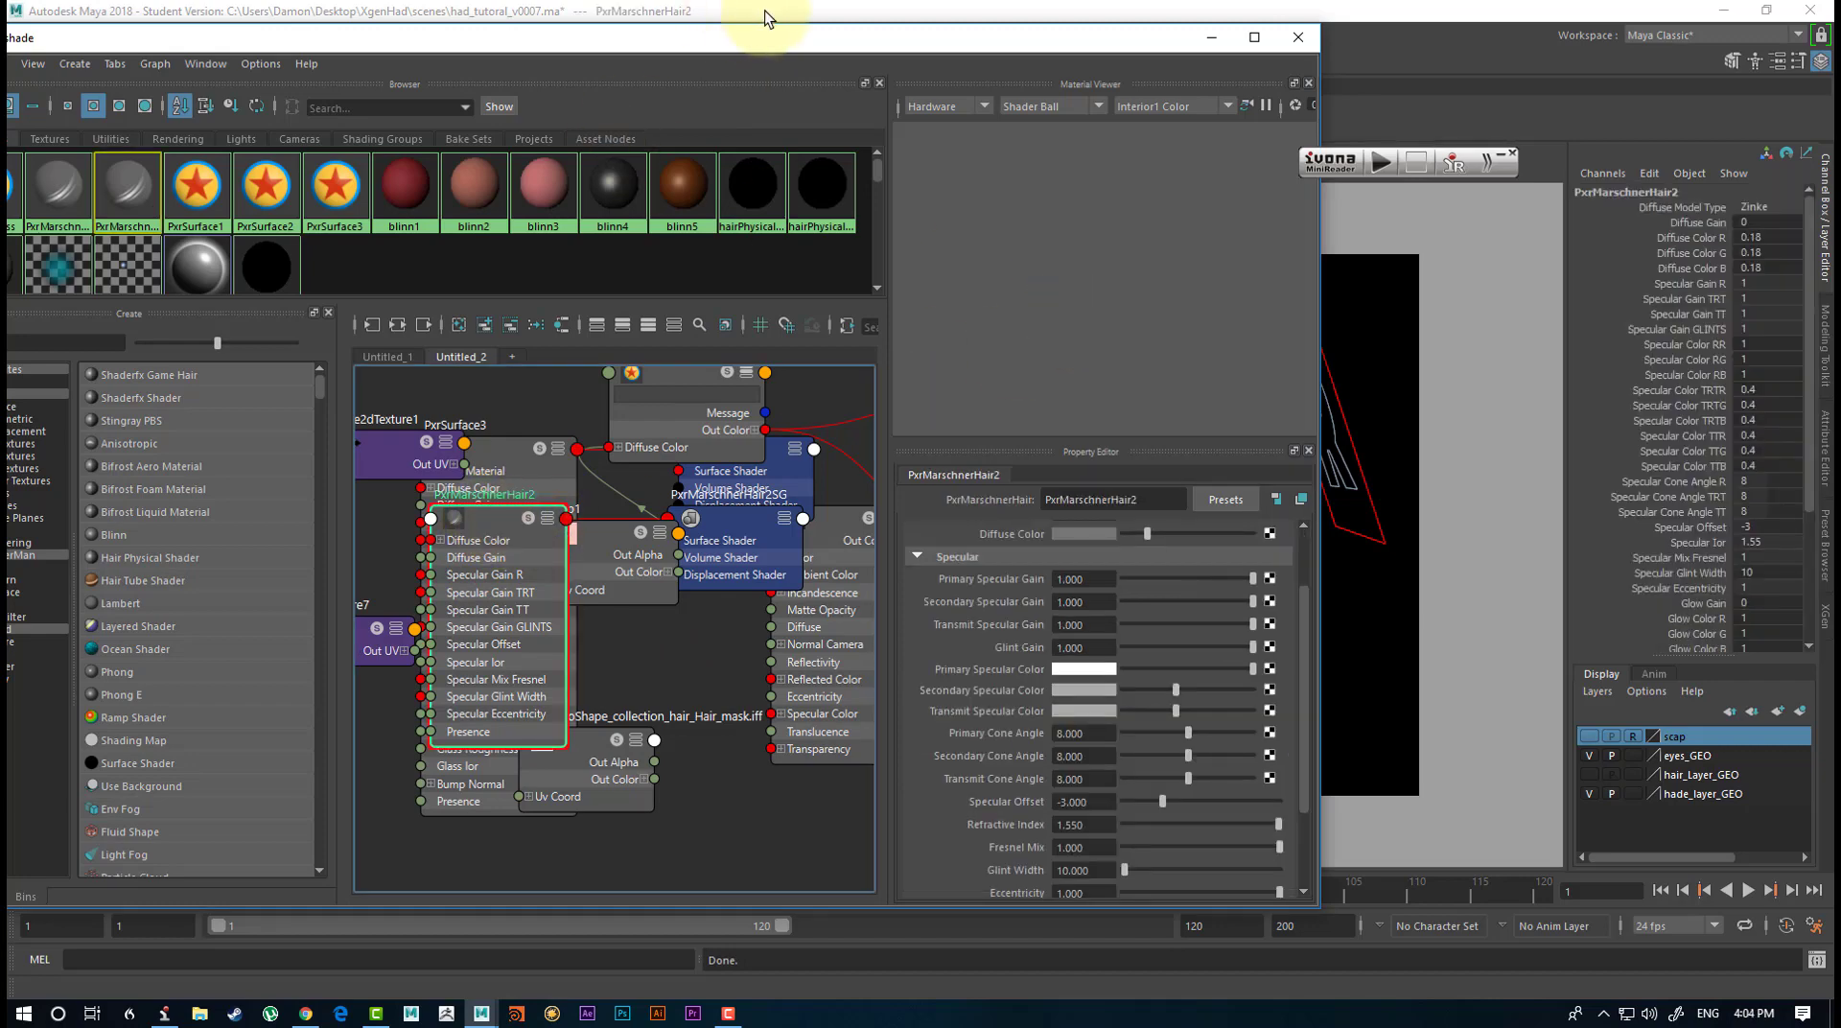
left_click_drag(826, 46, 431, 92)
left_click_drag(725, 84, 4, 119)
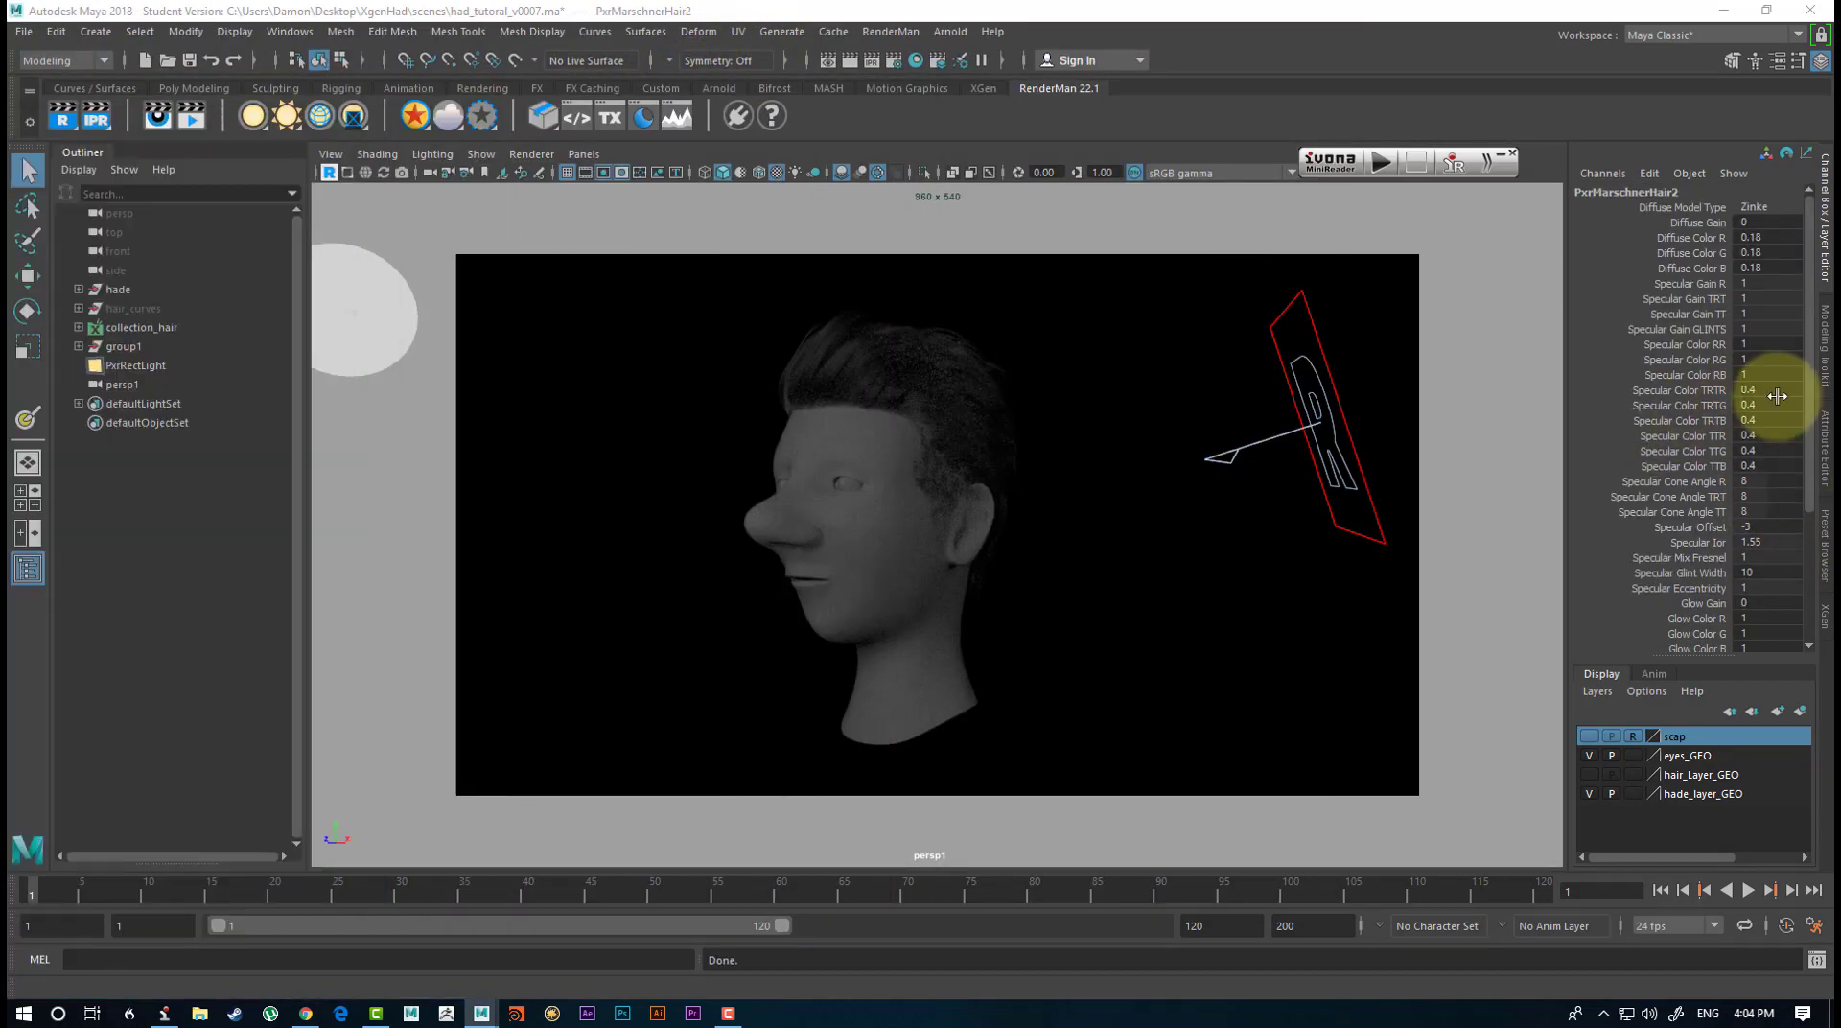
left_click(1803, 472)
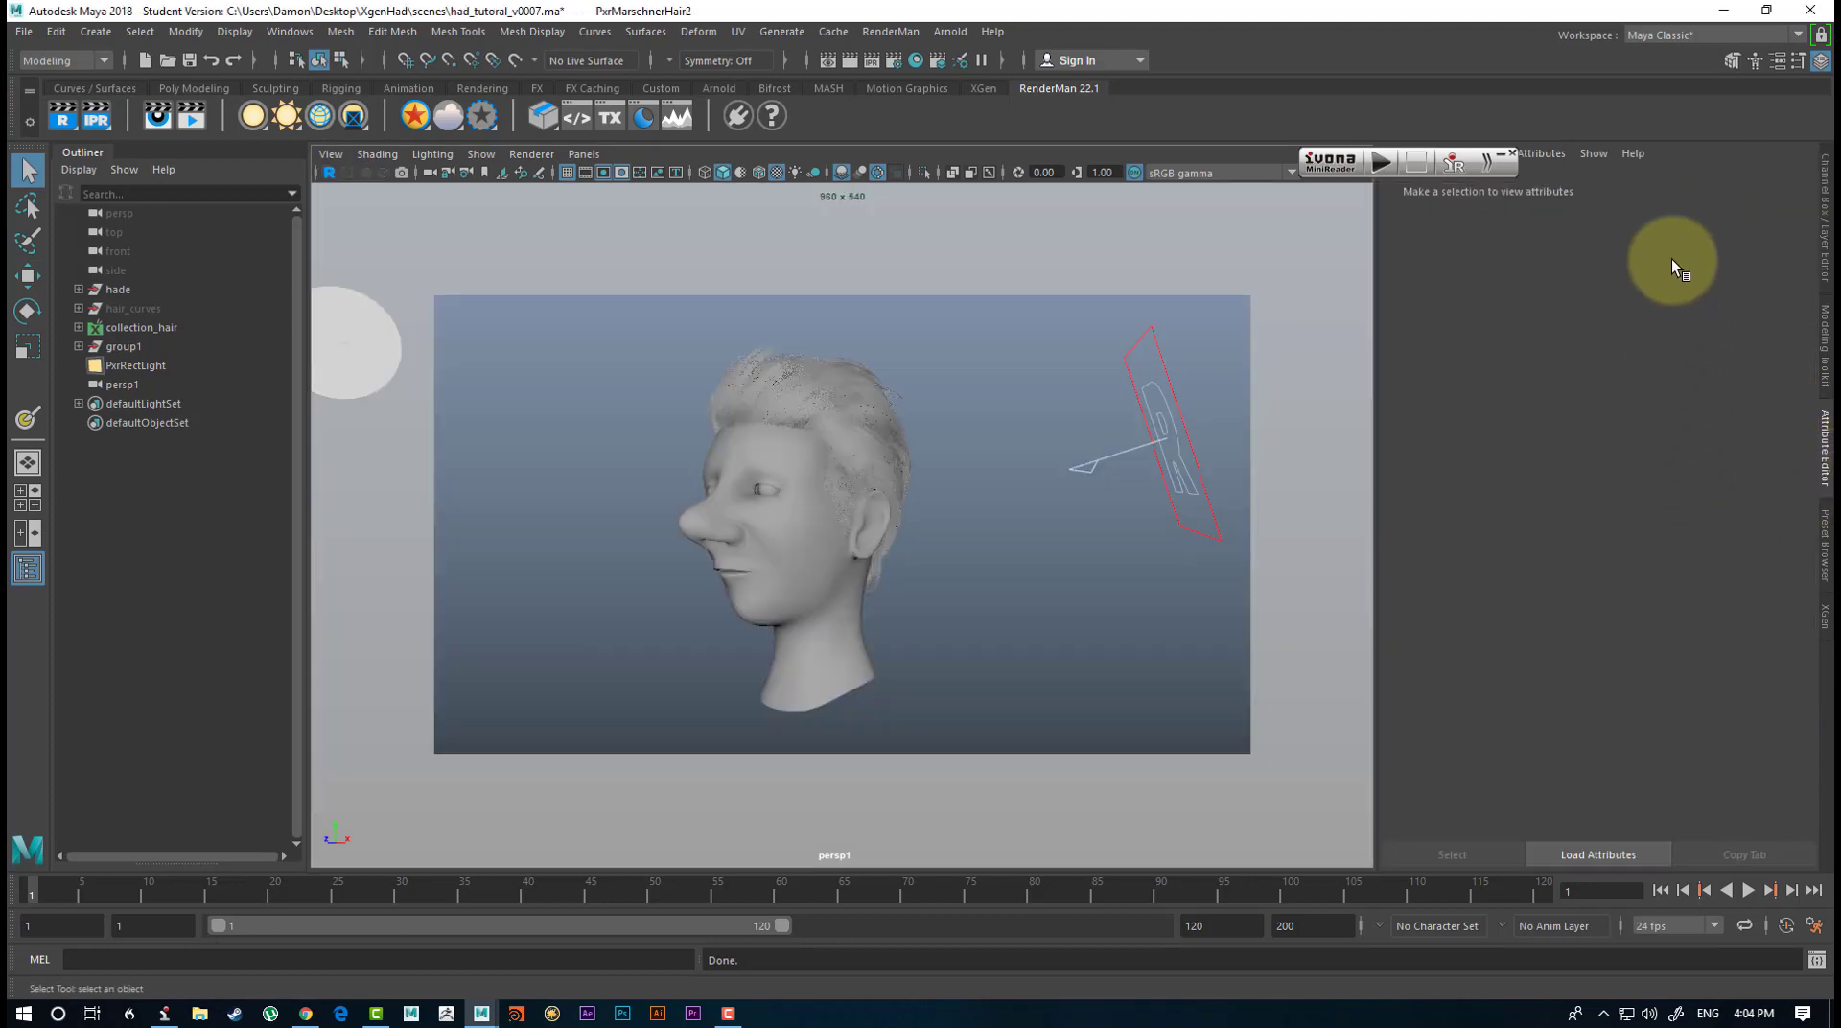
left_click(1624, 279)
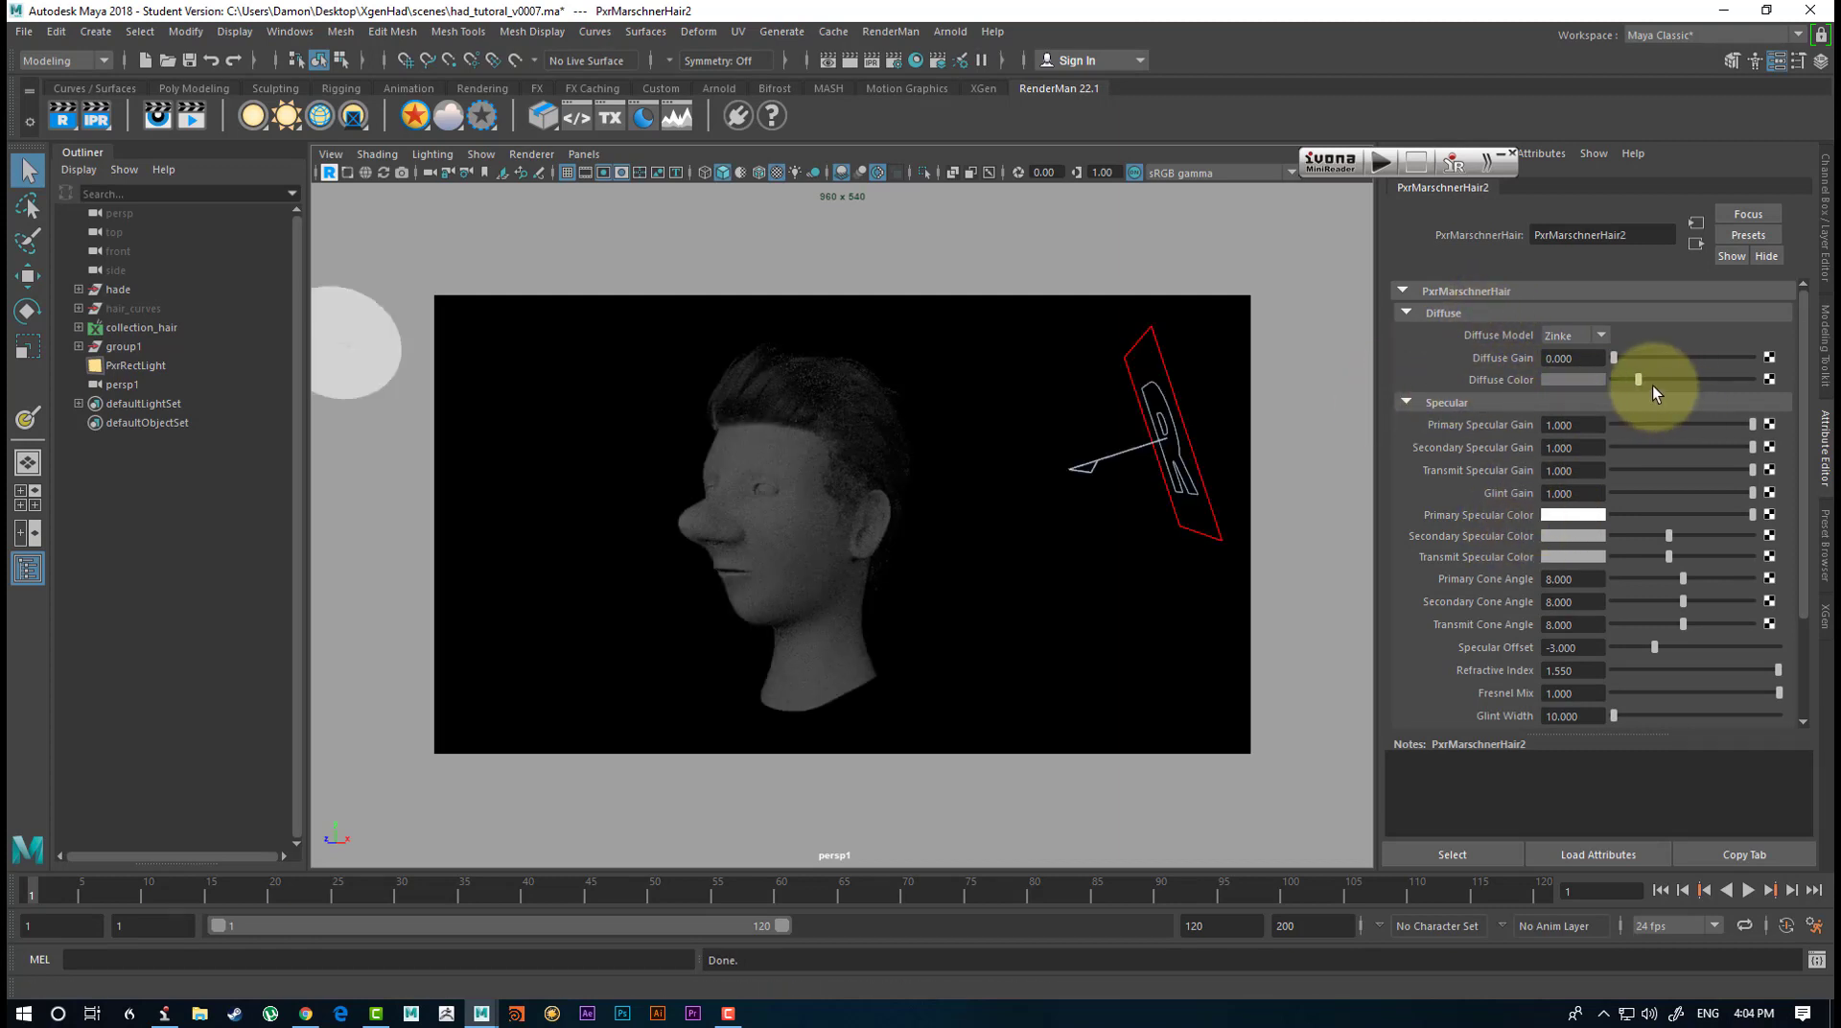
Set the hair material's Diffuse Color to a muted yellow with hue about 48.5, saturation 0.7 and value 0.4.
left_click(1574, 382)
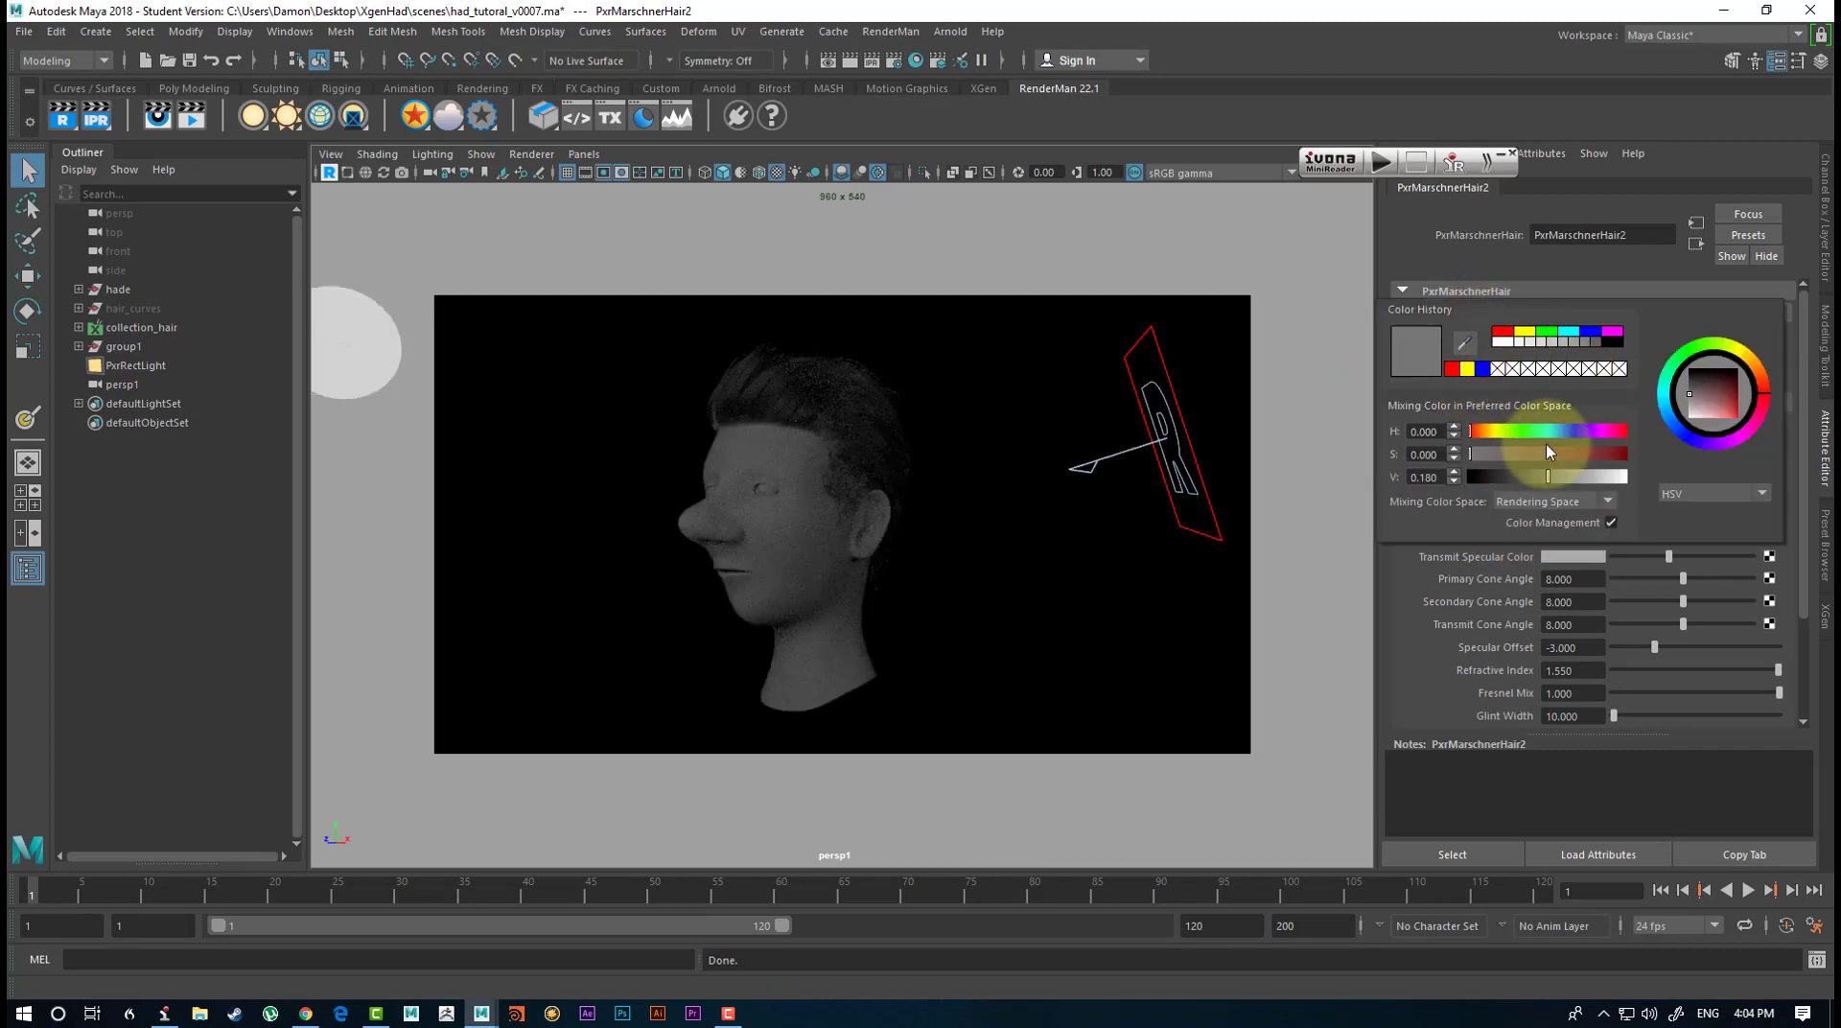
left_click(1489, 432)
left_click(1502, 455)
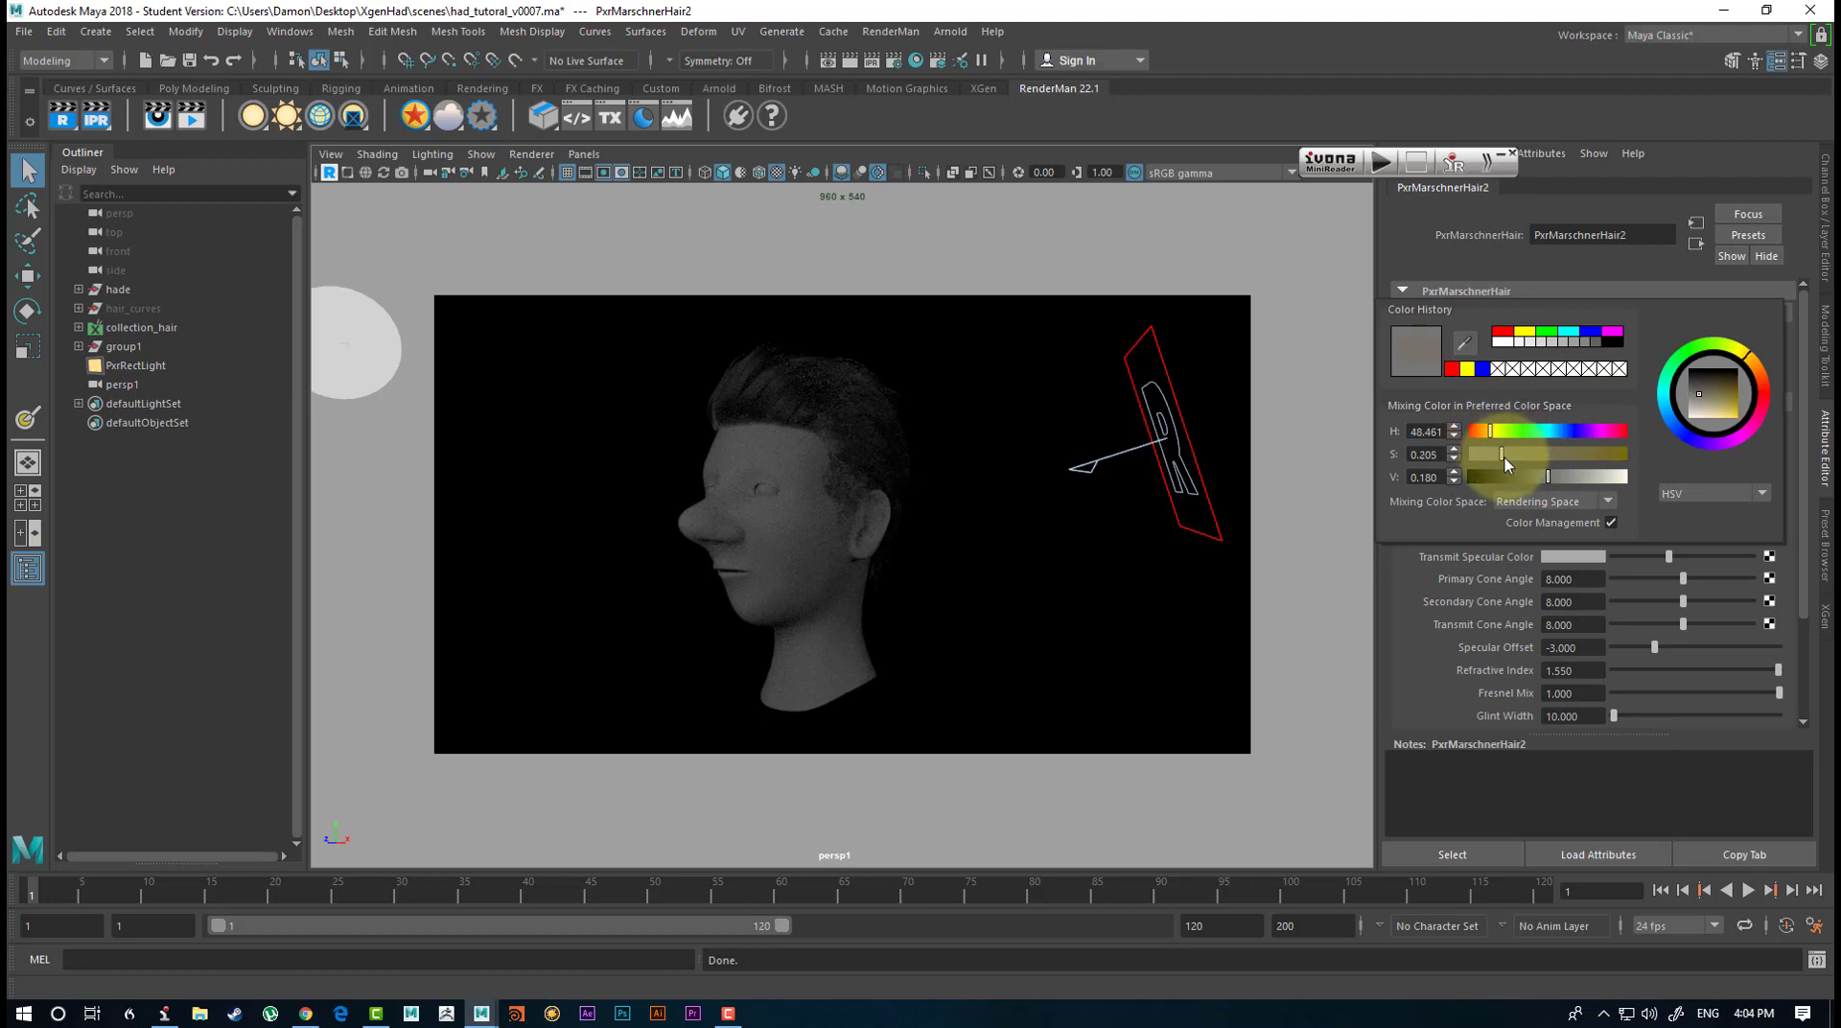
left_click(1580, 455)
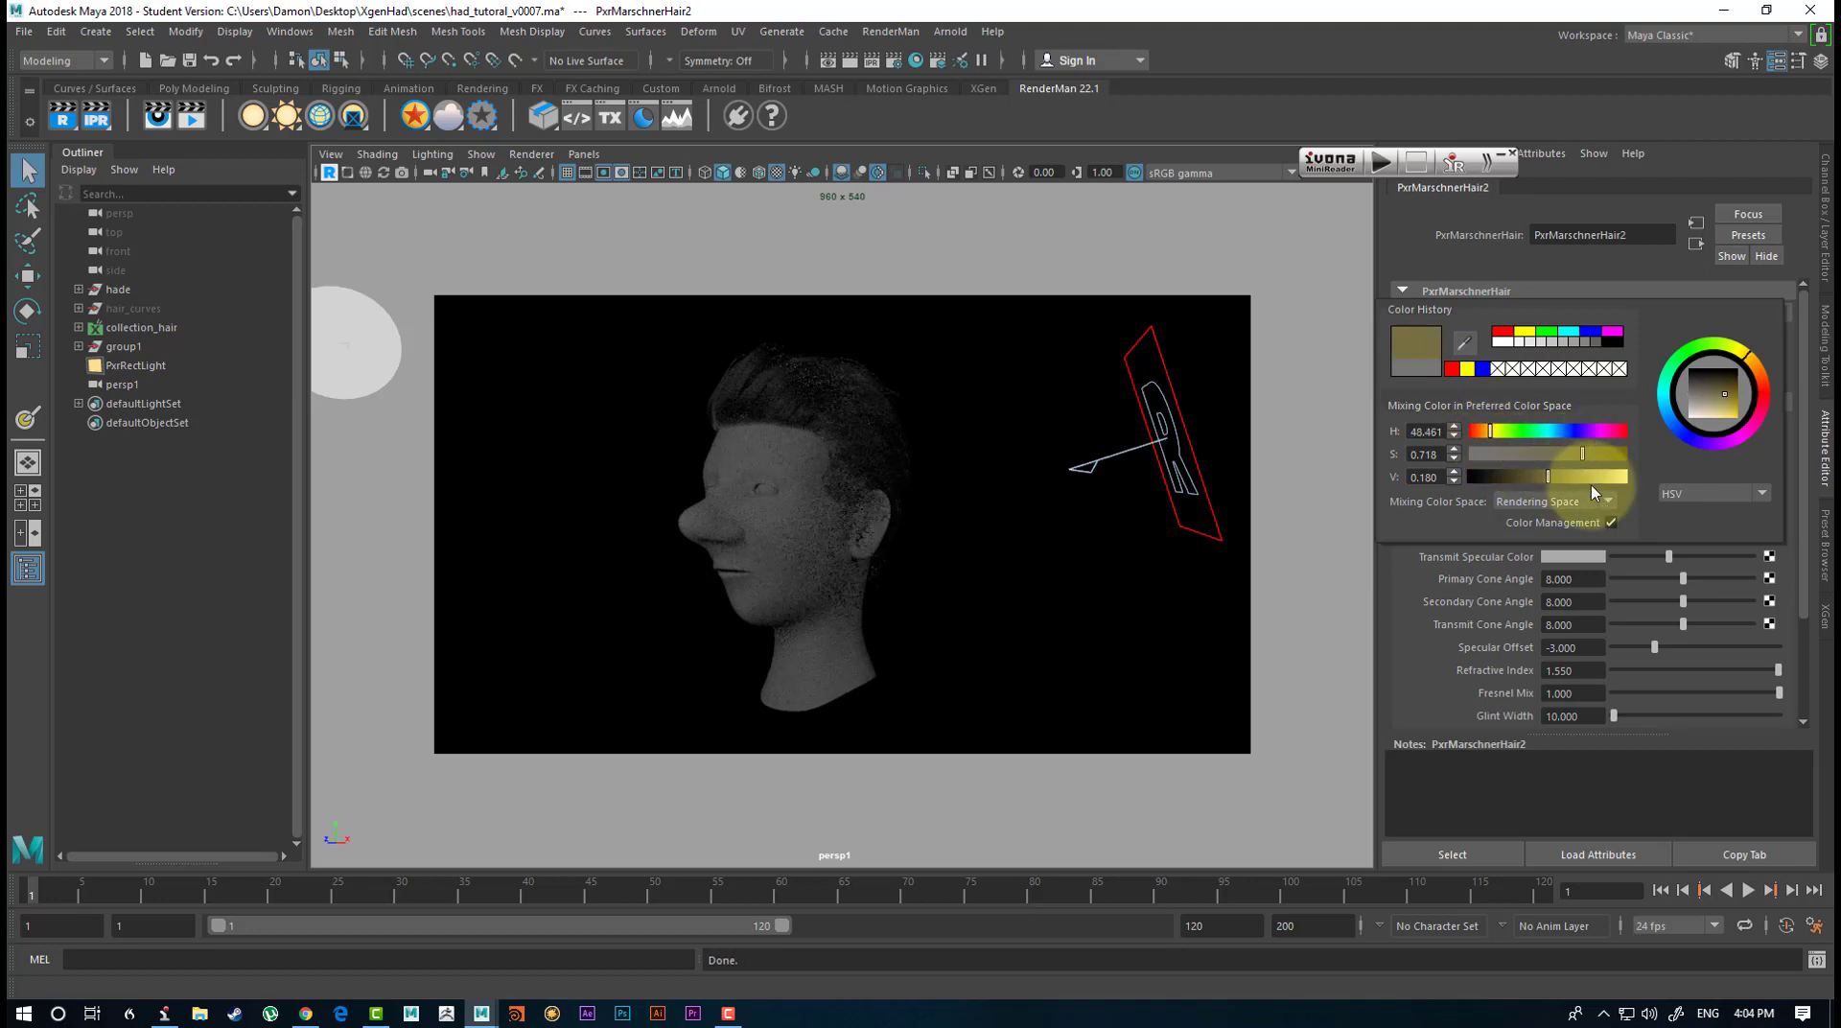
left_click(1591, 478)
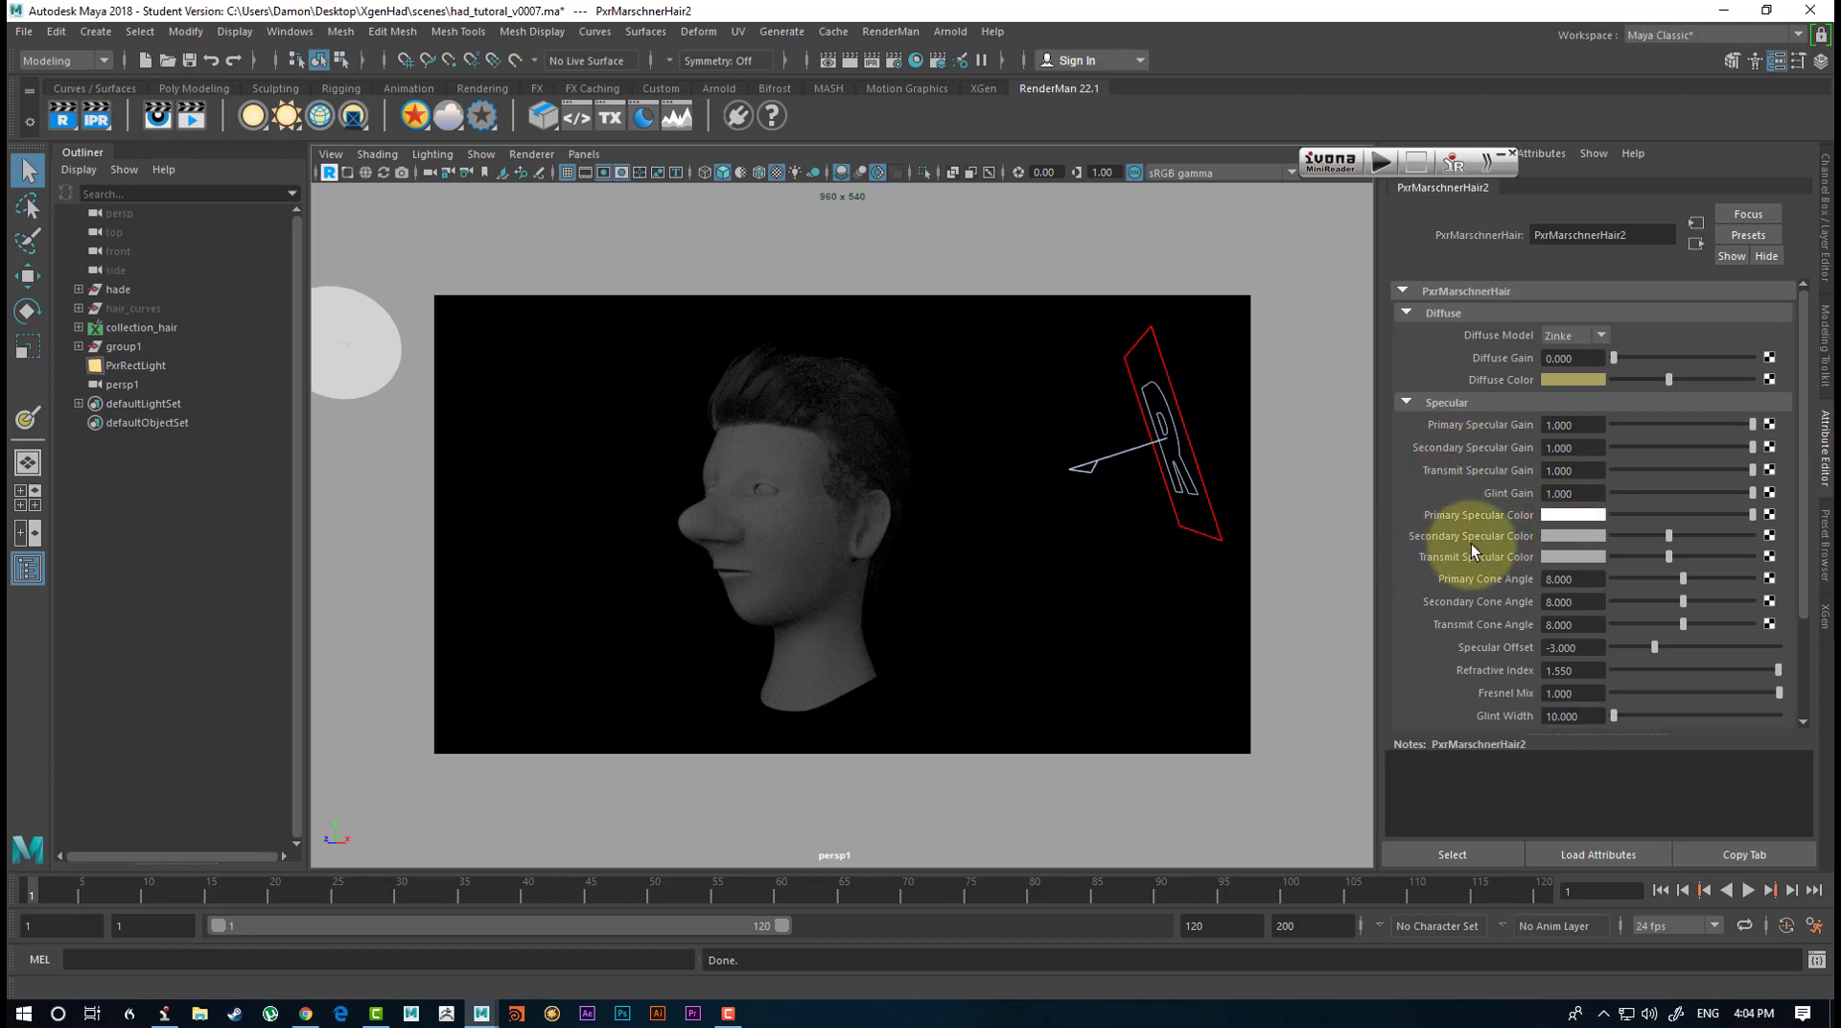
Set the hair's Secondary Specular Color to the same muted yellow and its Transmit Specular Color to a saturated orange-brown.
left_click(1568, 537)
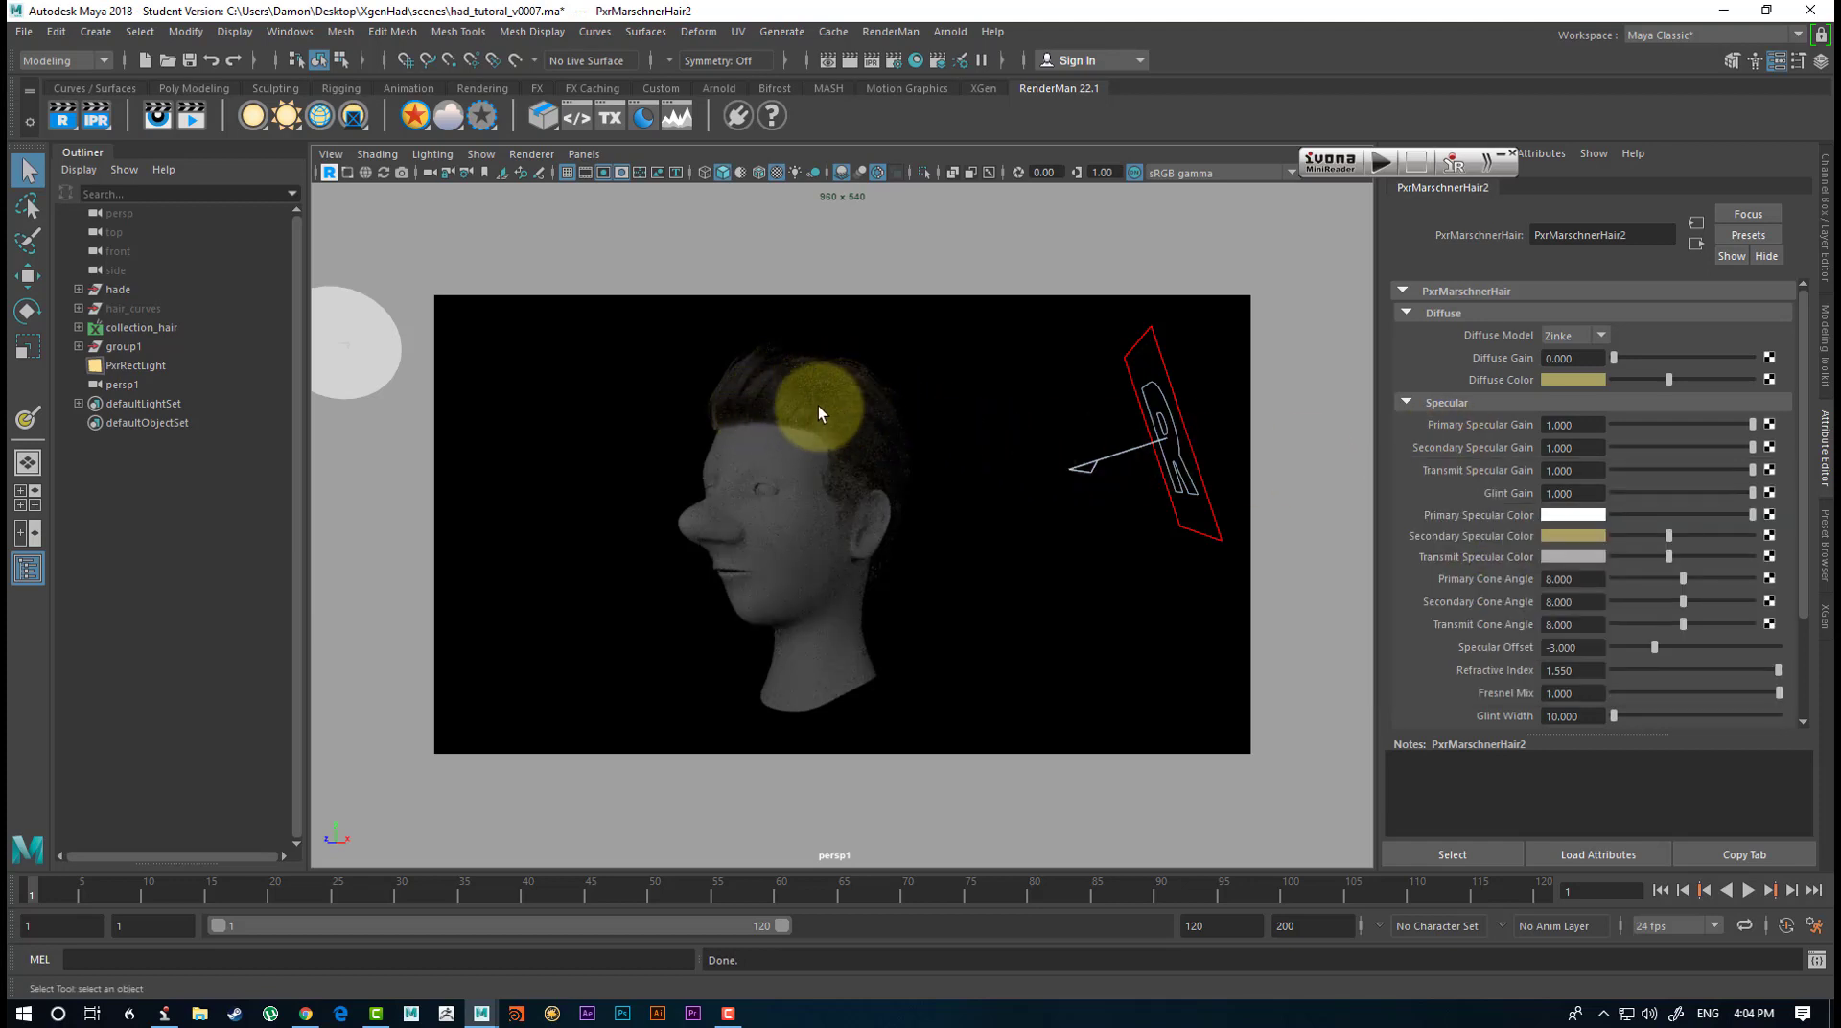
left_click(1557, 556)
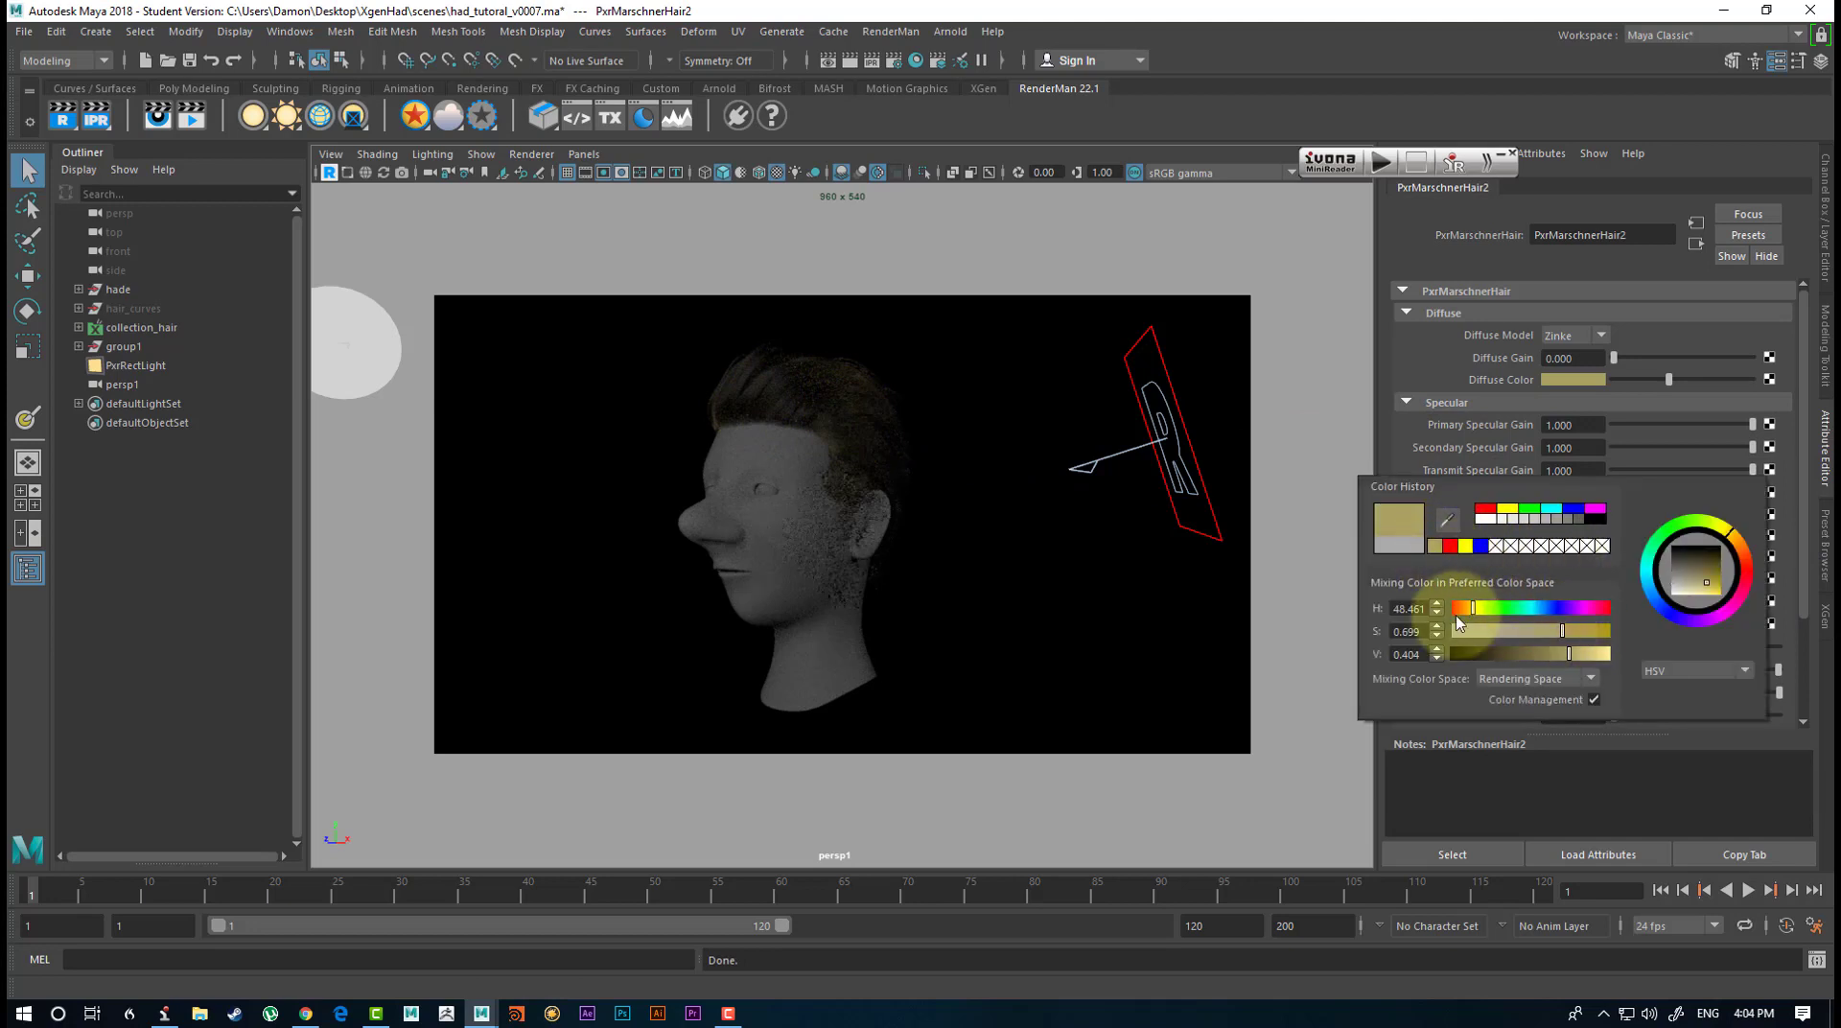
left_click_drag(1473, 608, 1464, 608)
left_click_drag(1576, 636, 1606, 632)
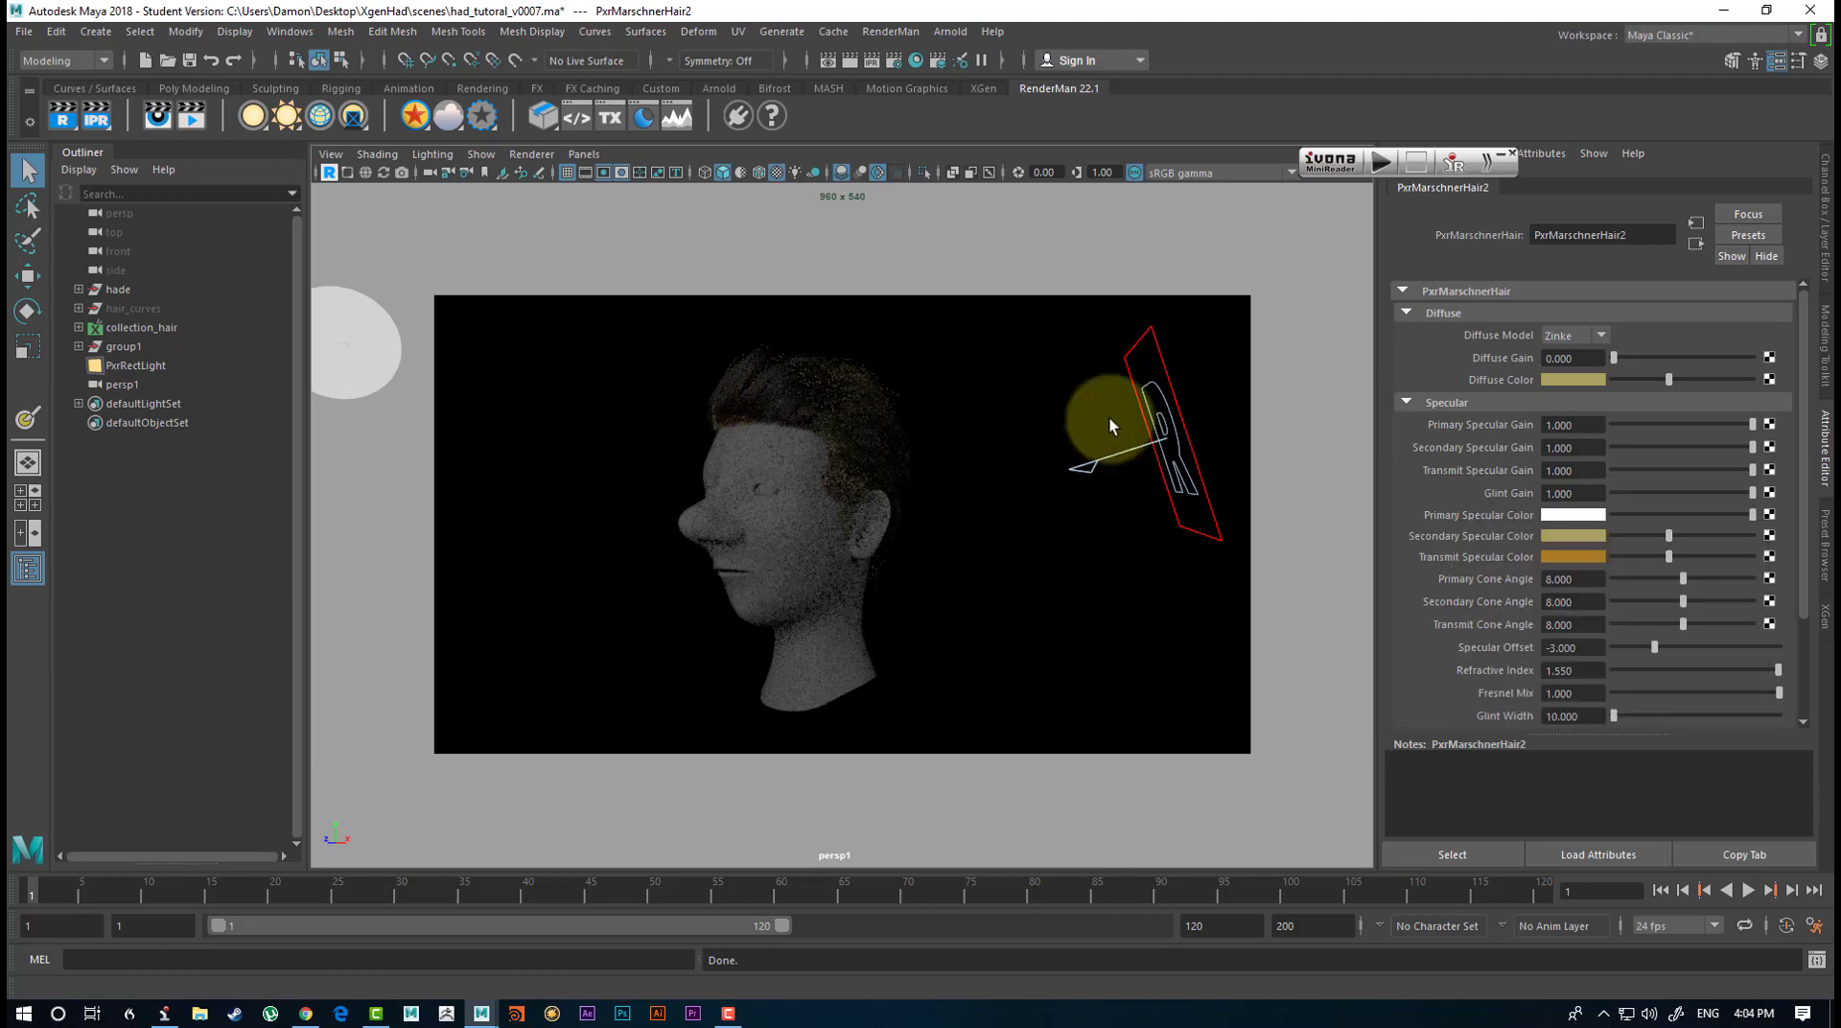
left_click(1554, 518)
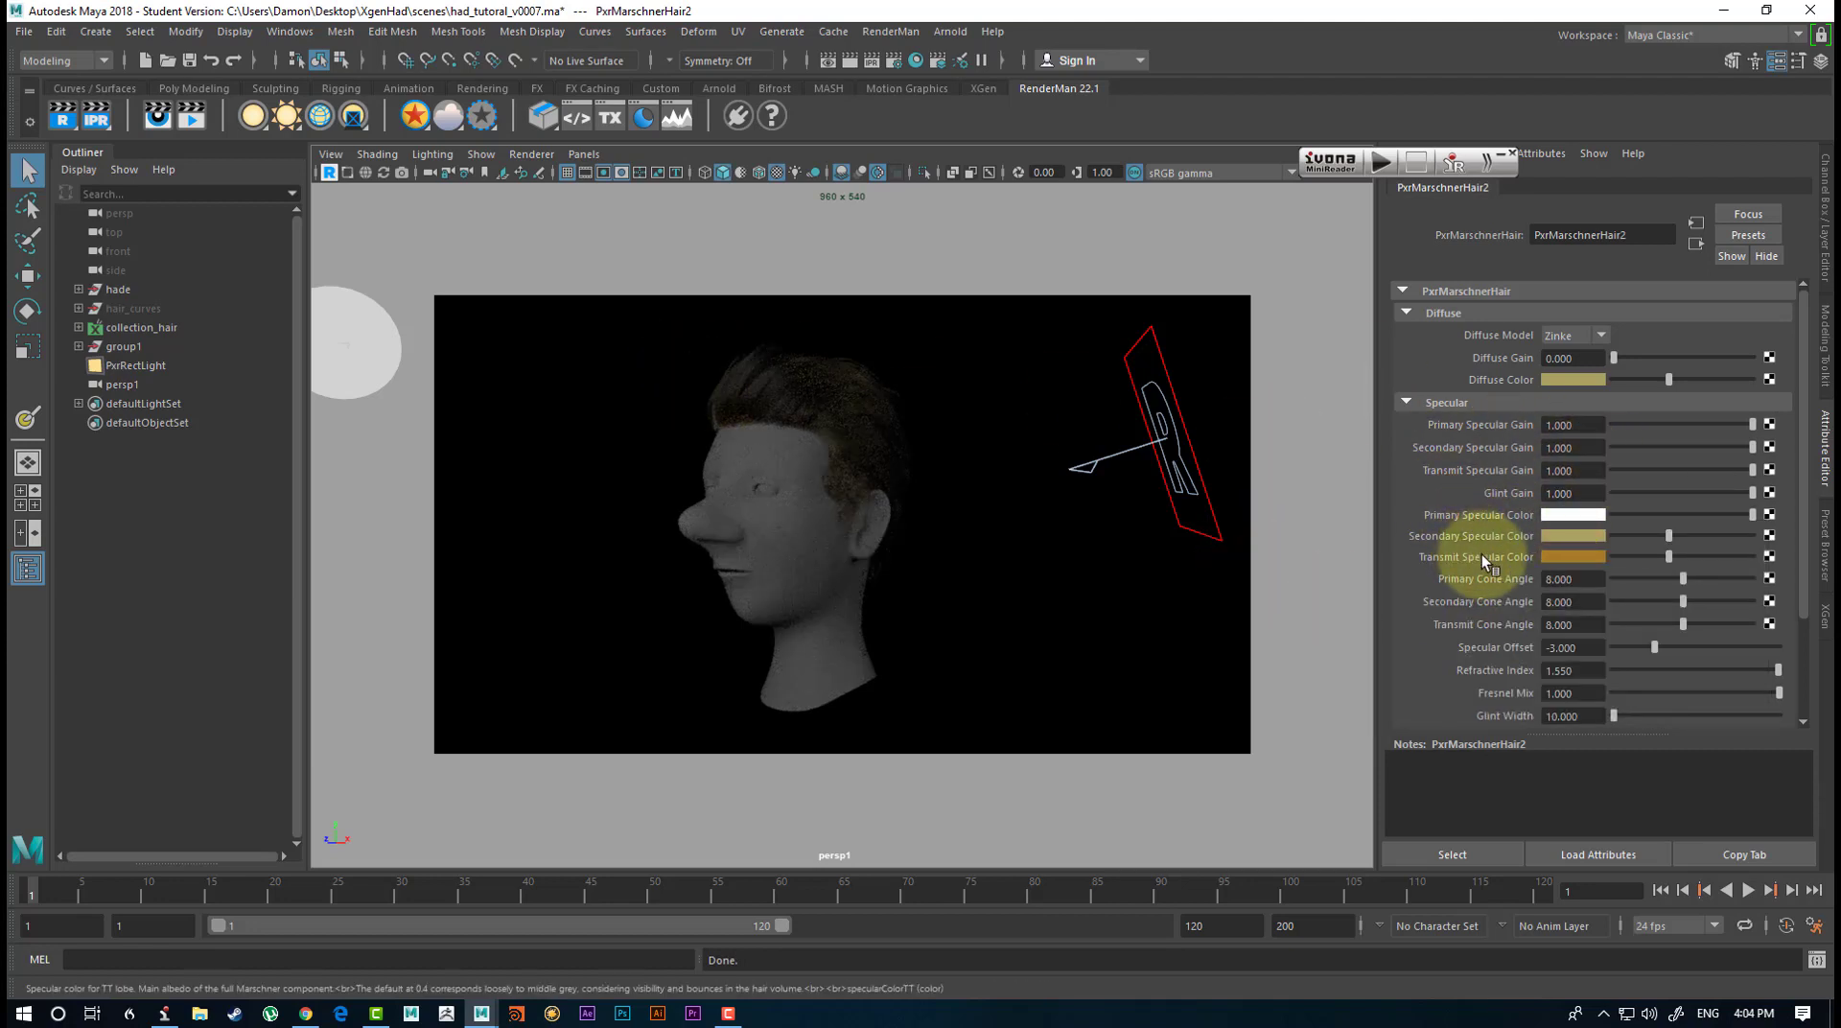
Set the Diffuse Gain of PxrMarschnerHair2 to 0.5.
scroll(1482, 554, "down", 3)
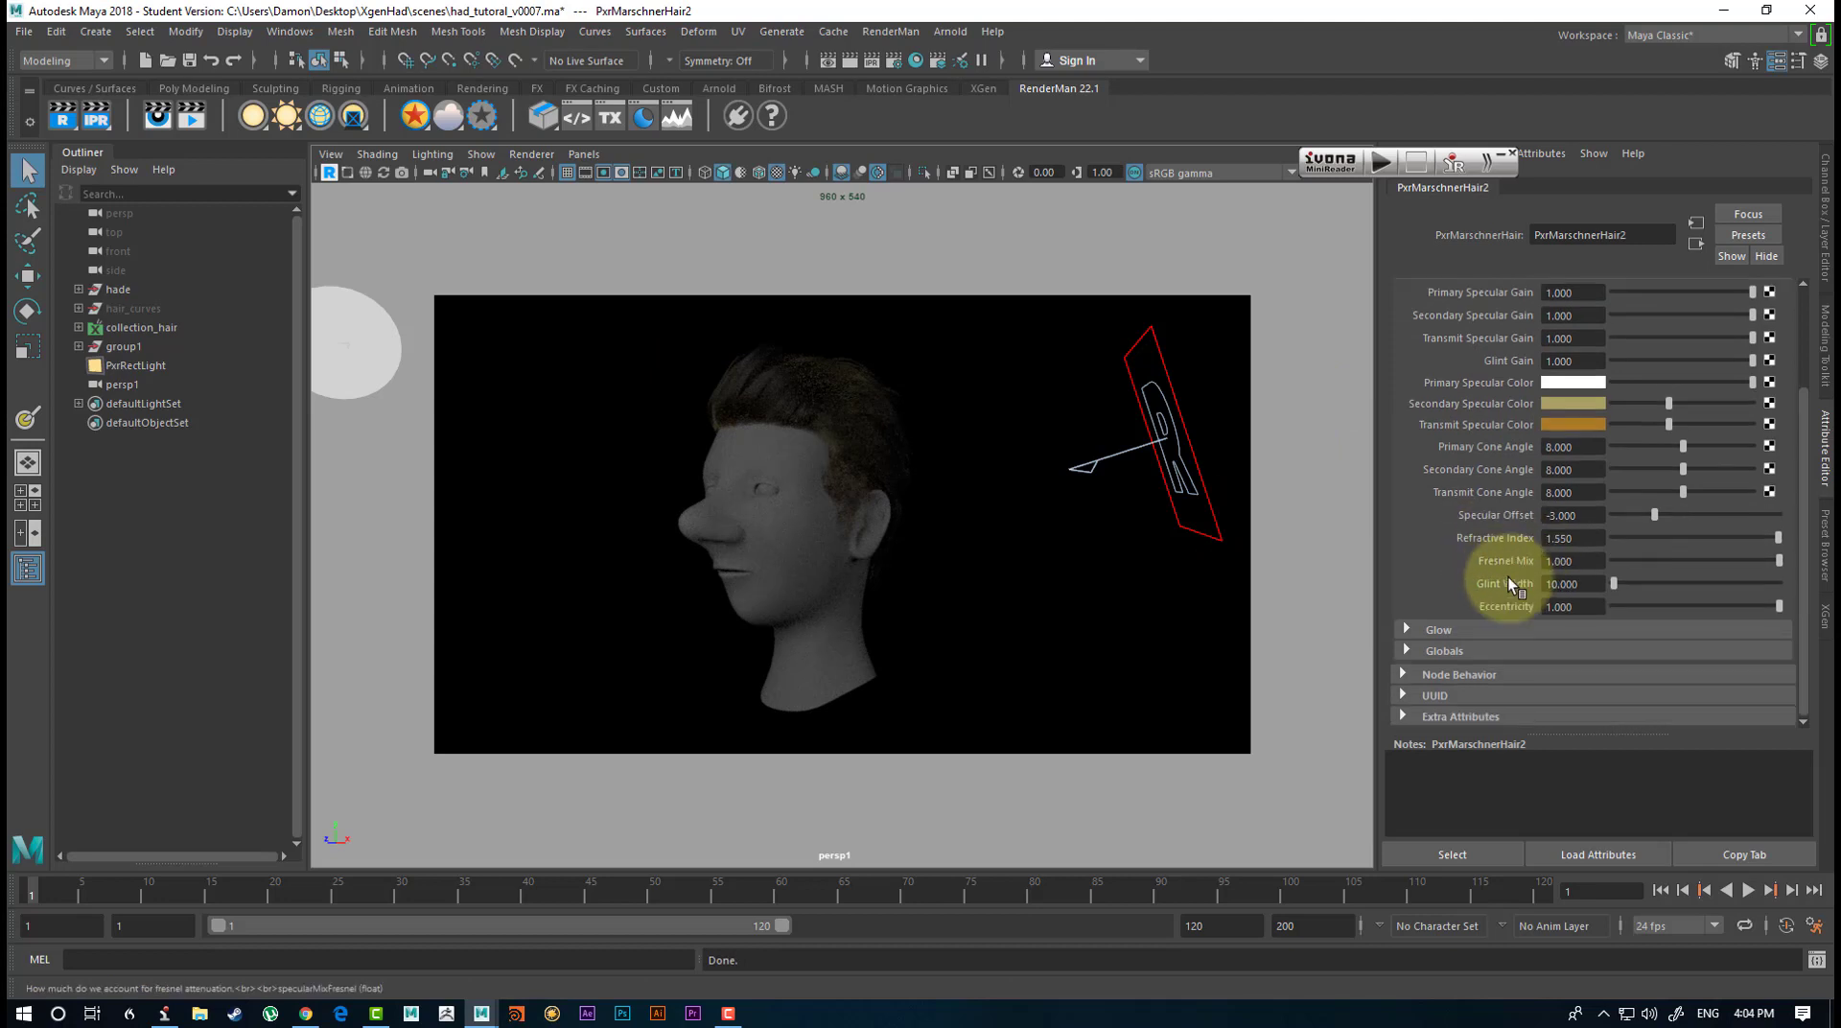
scroll(1558, 585, "up", 1)
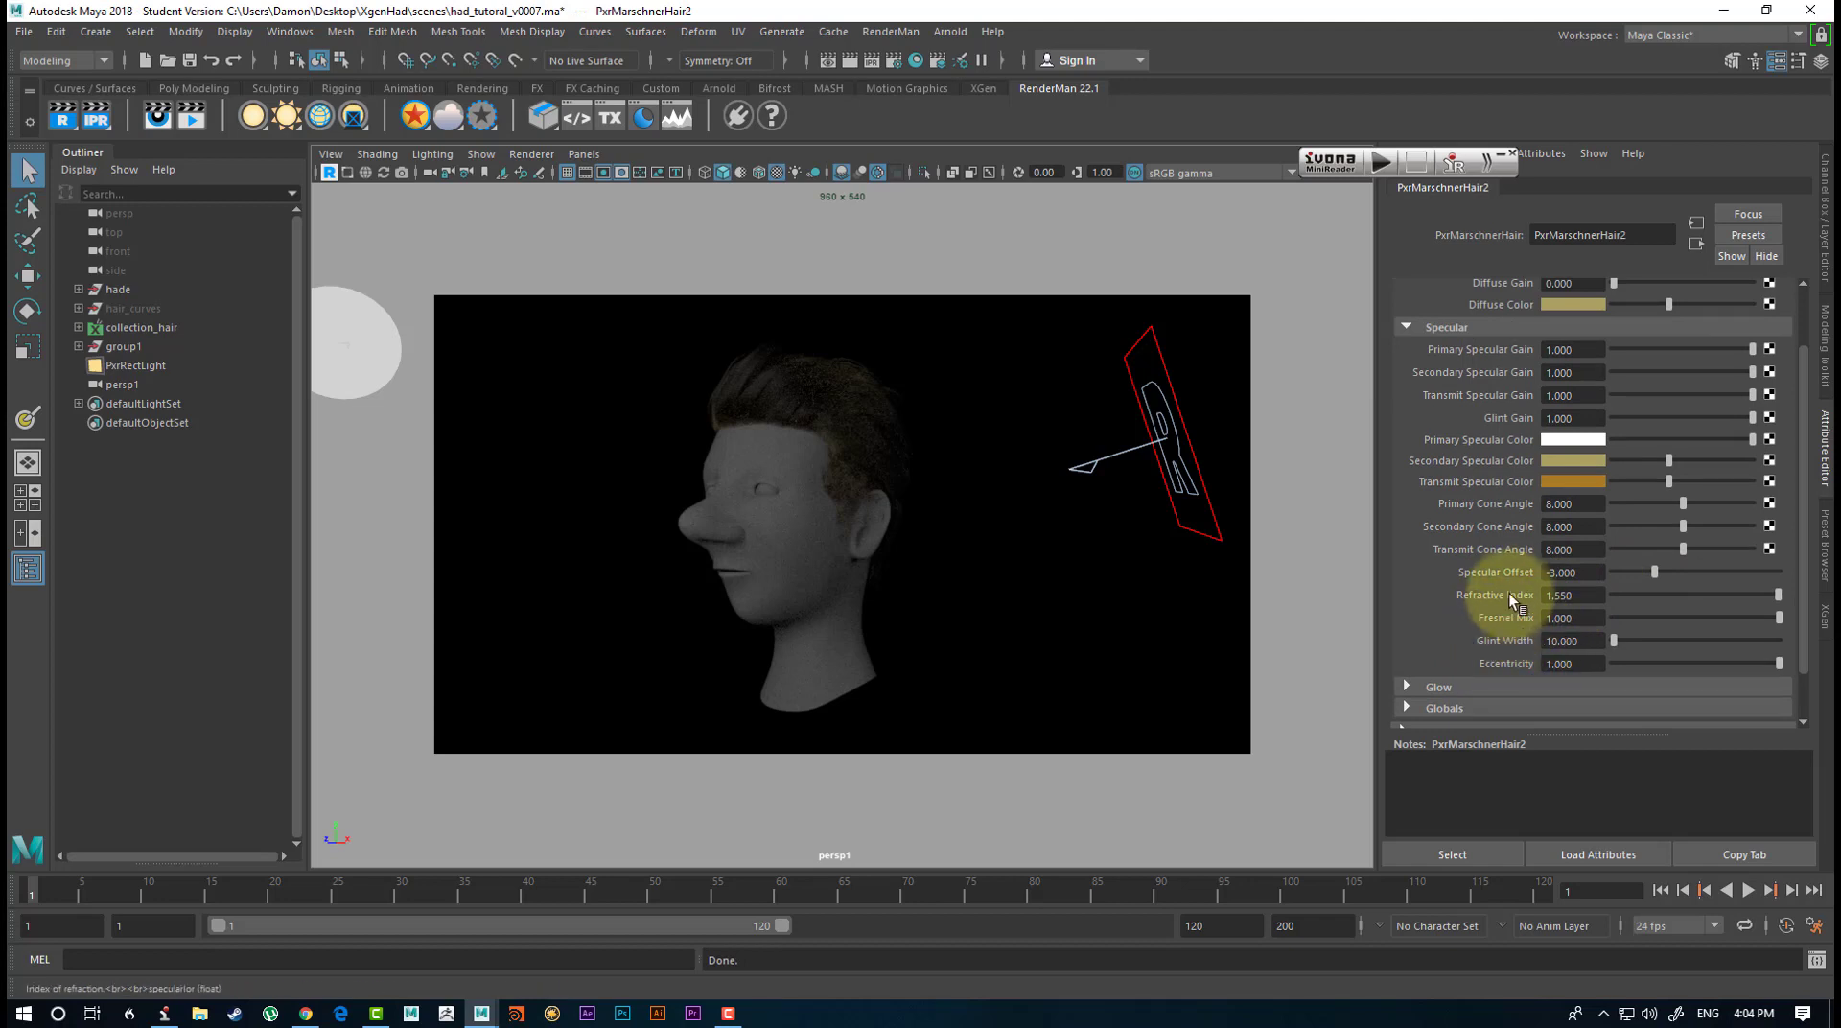
scroll(1522, 451, "up", 2)
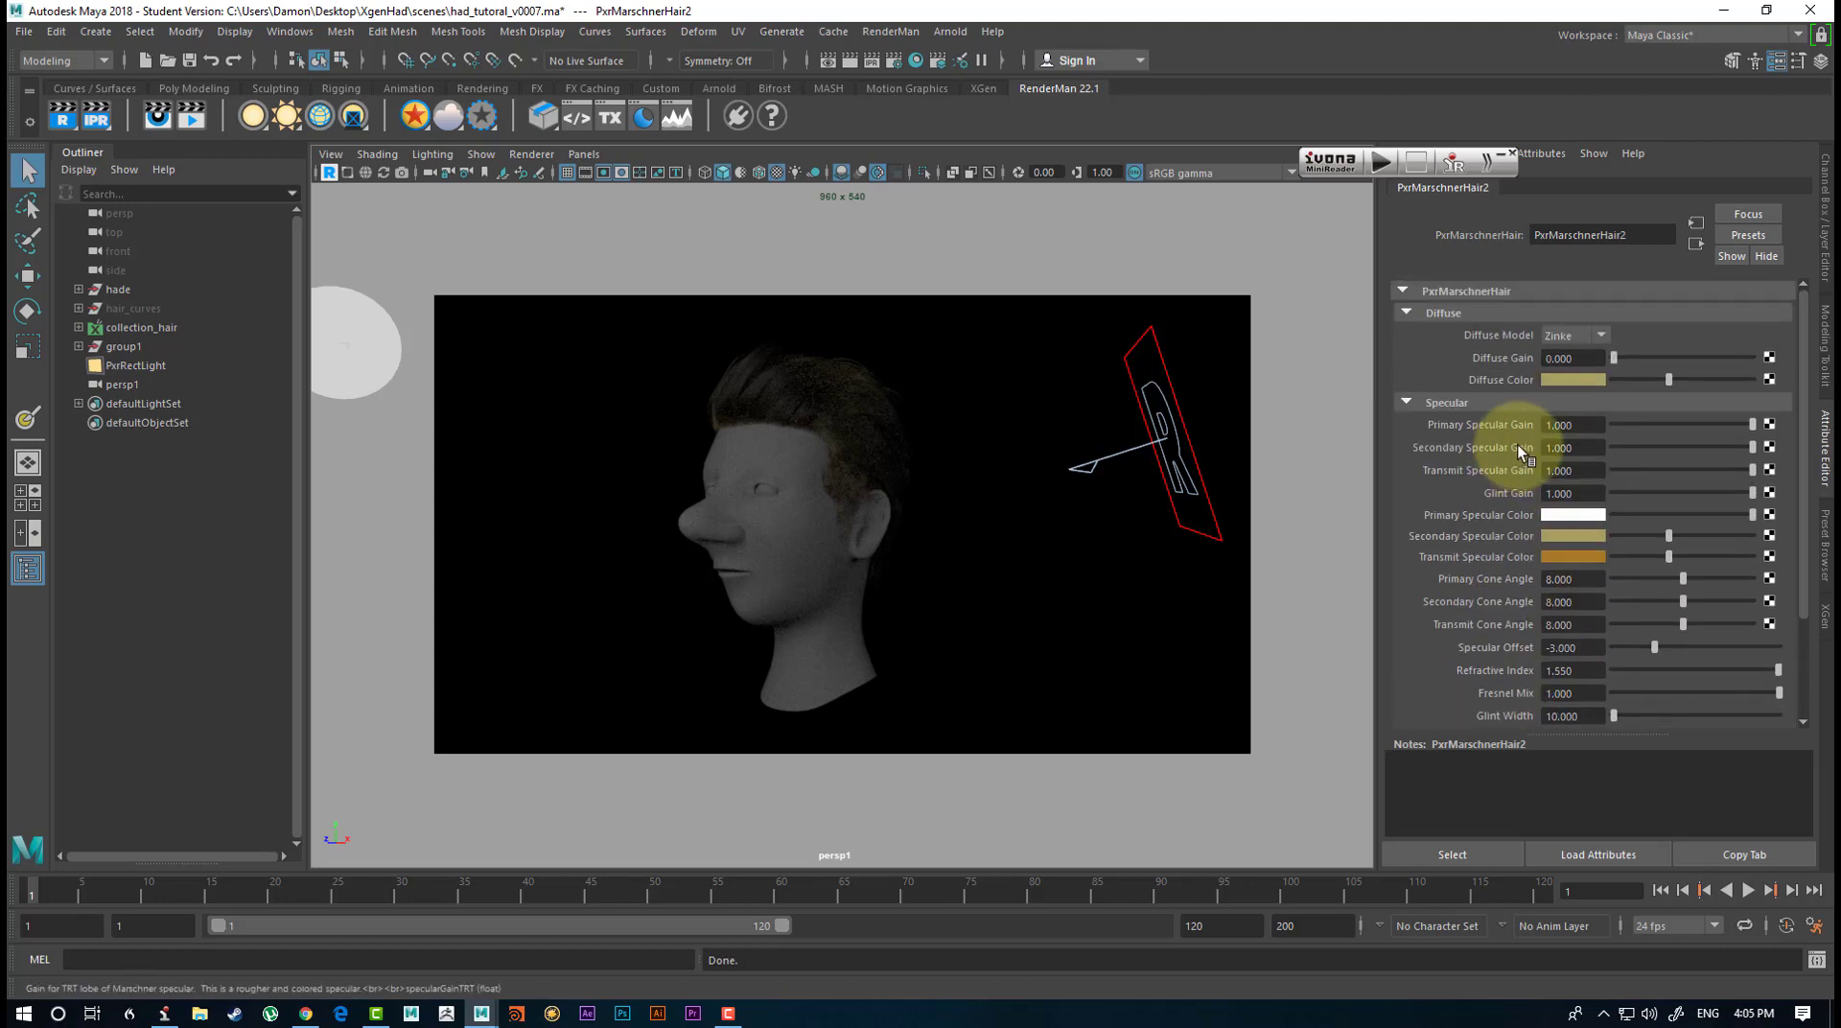
left_click_drag(1624, 358, 1650, 358)
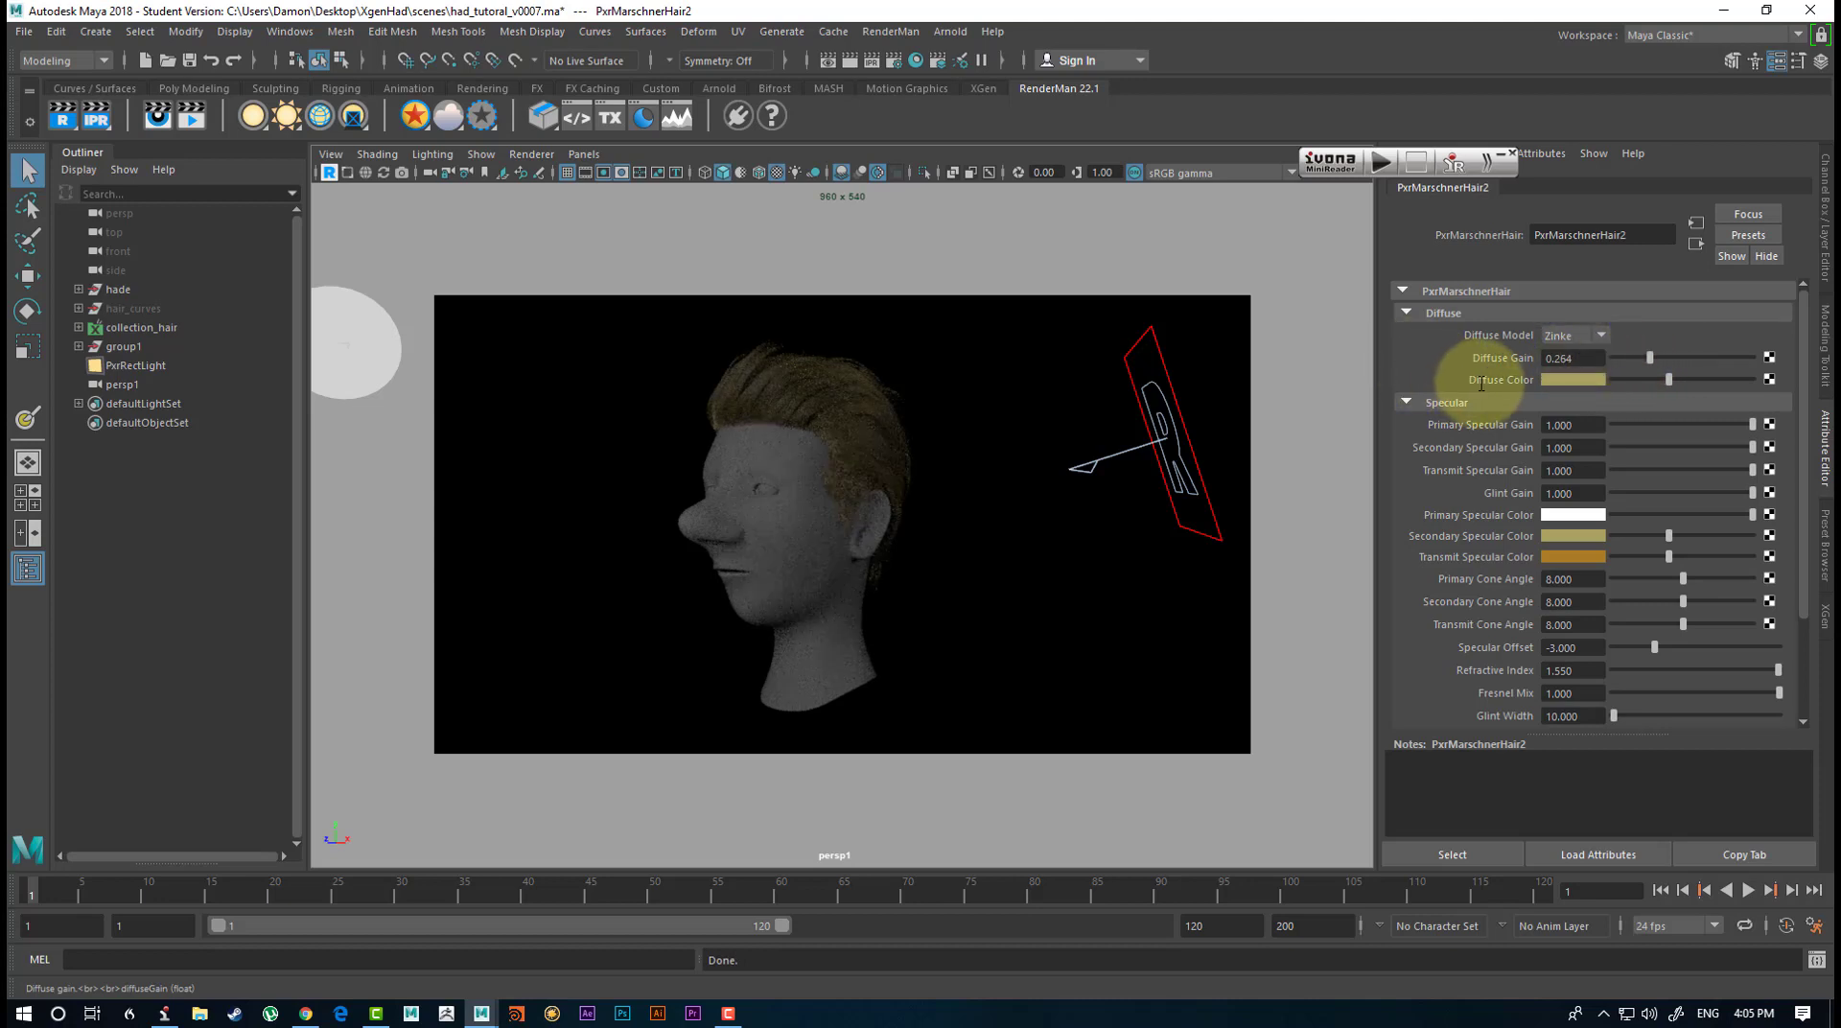
double_click(1562, 360)
type("0.5")
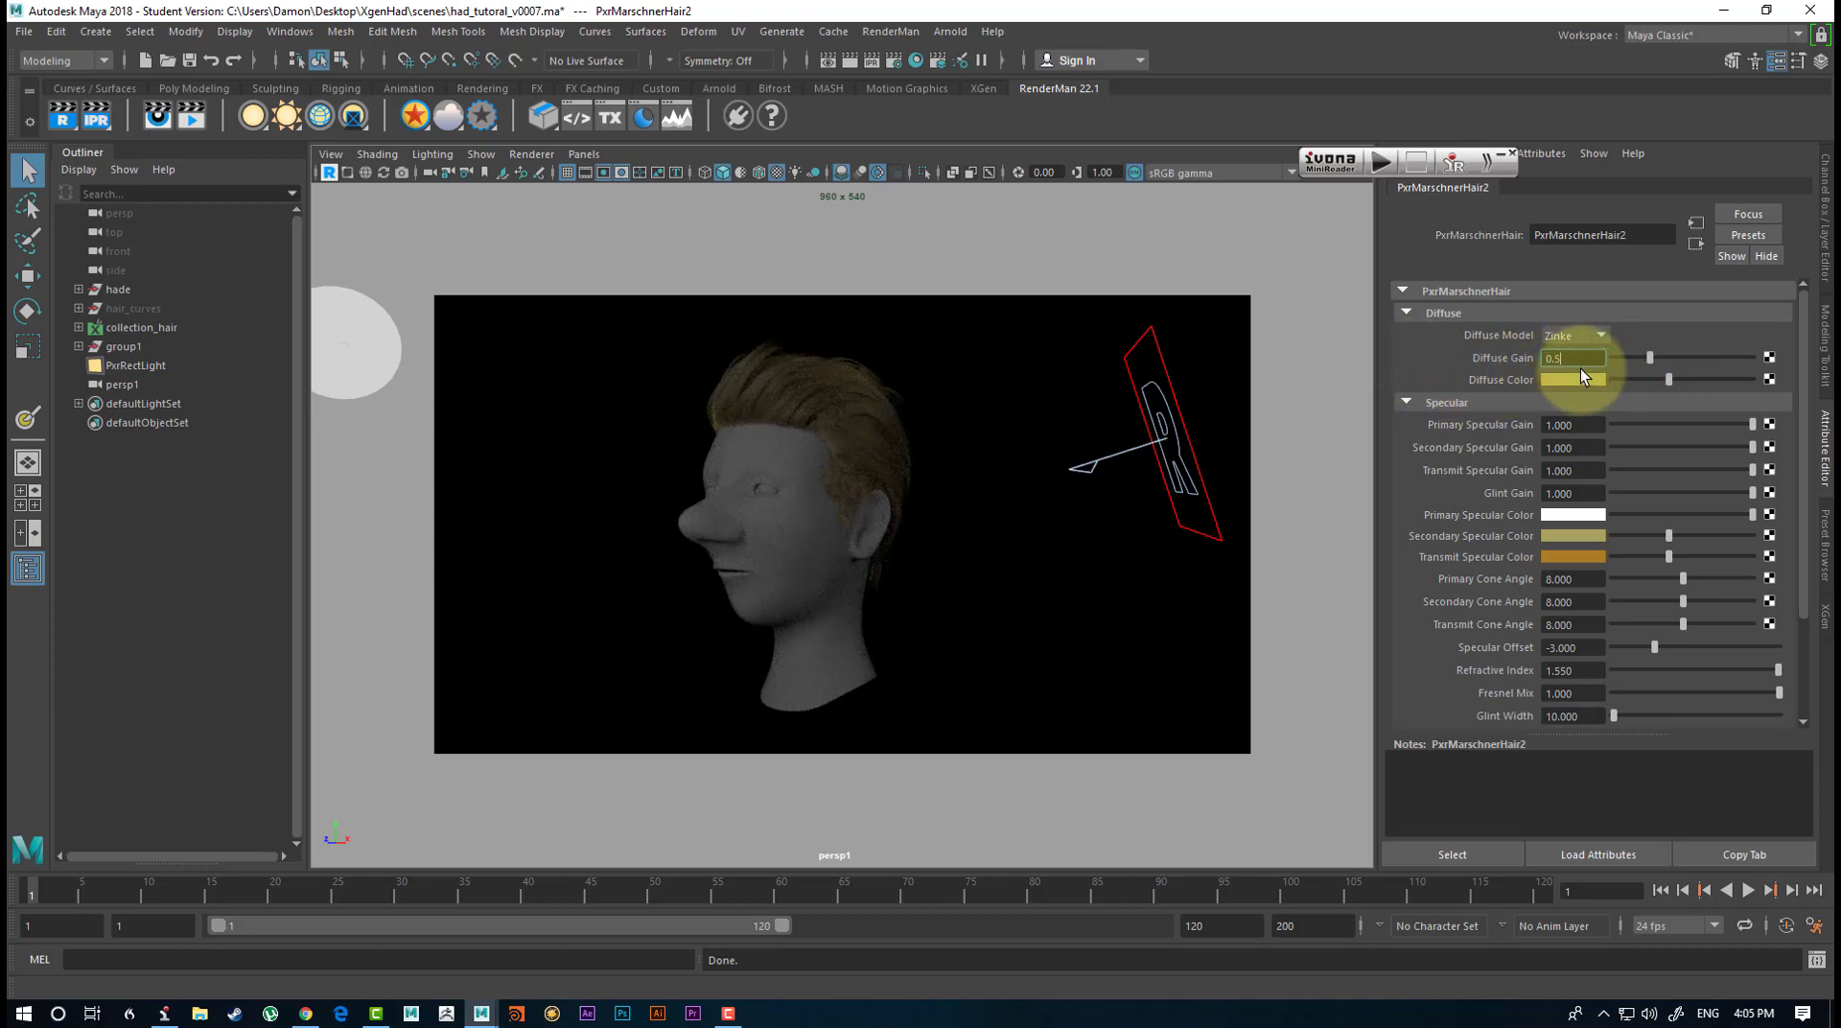
key("Return")
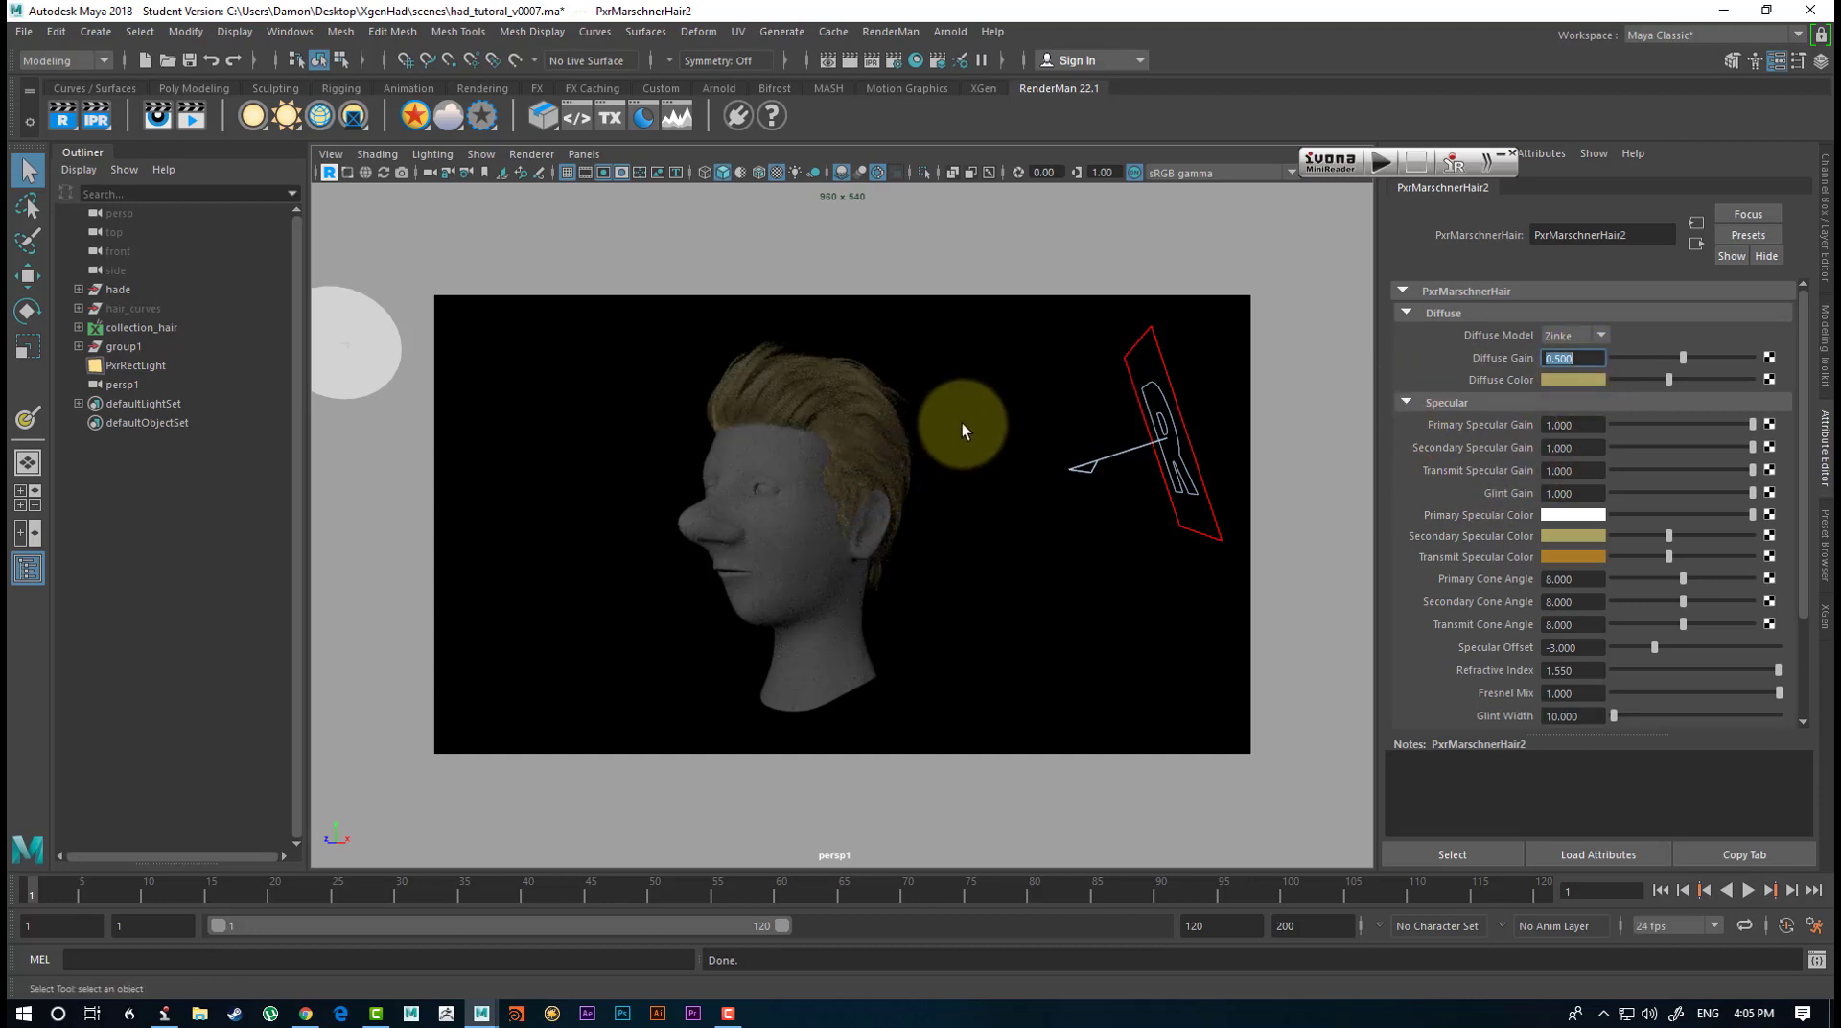
Brighten the hair material's Diffuse Color to a light golden yellow.
left_click(1584, 378)
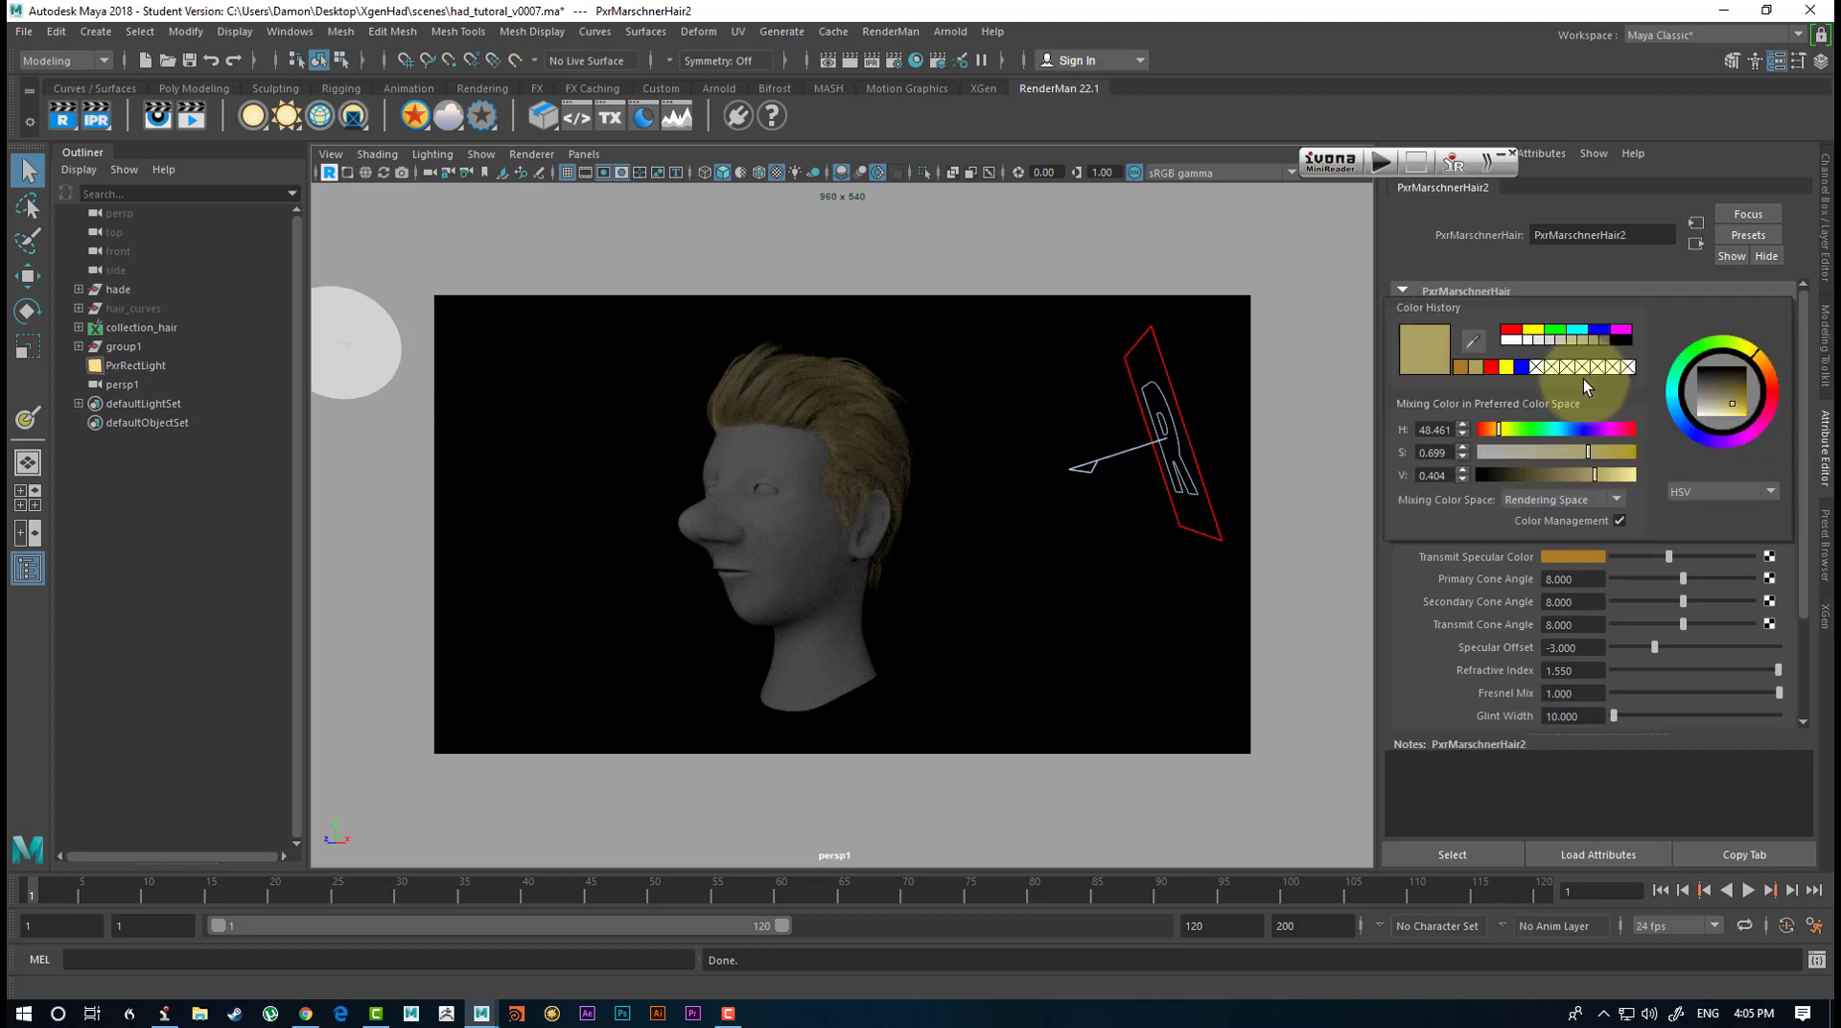
left_click(1568, 375)
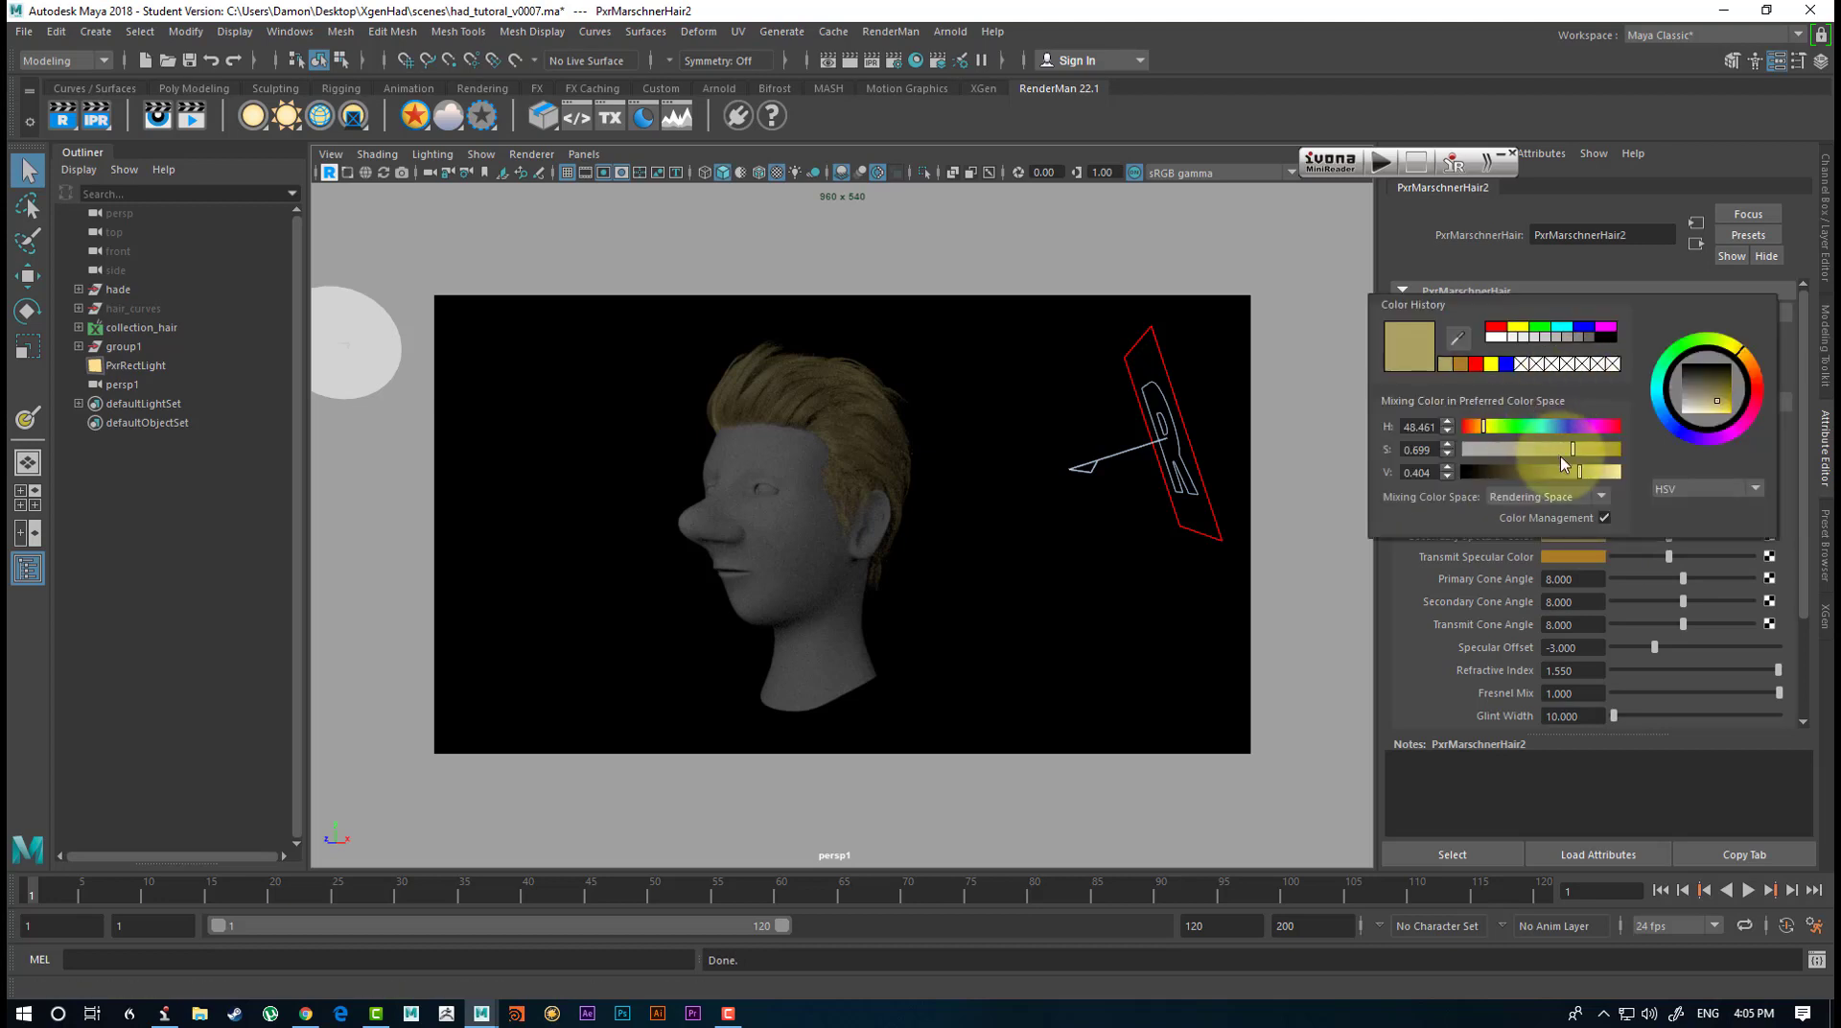
left_click_drag(1561, 464, 1602, 465)
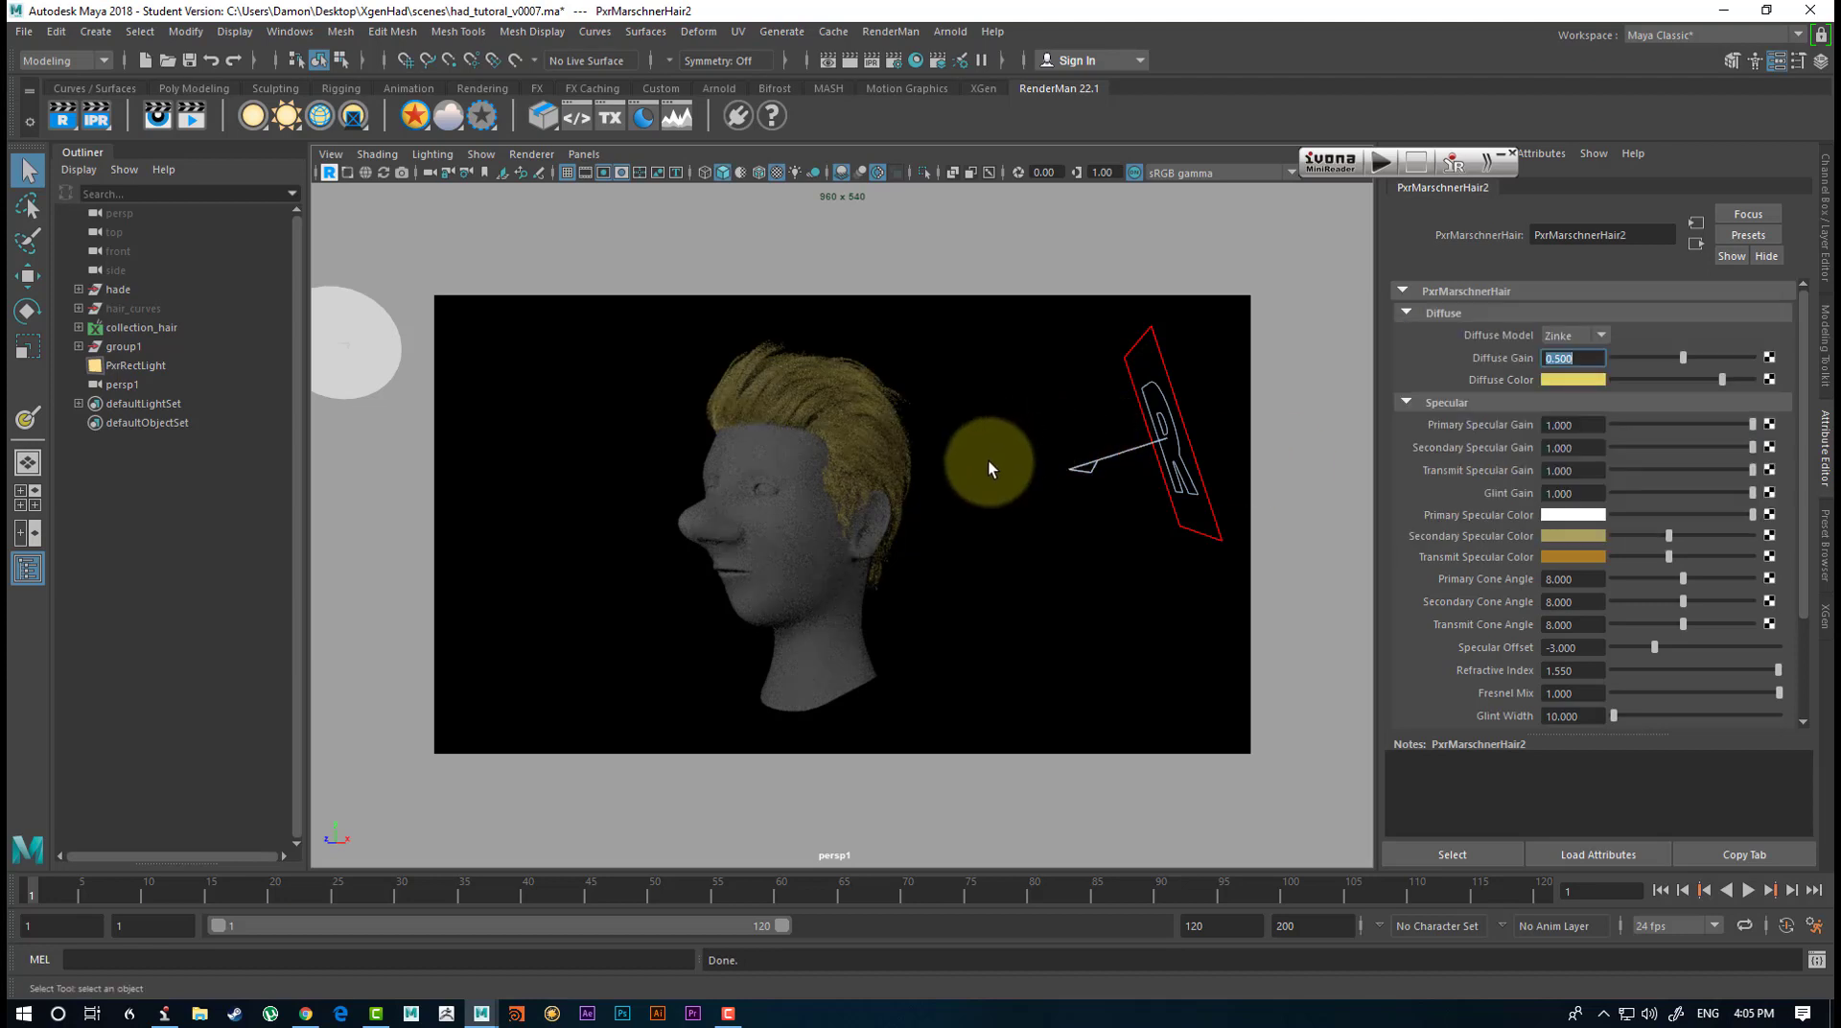